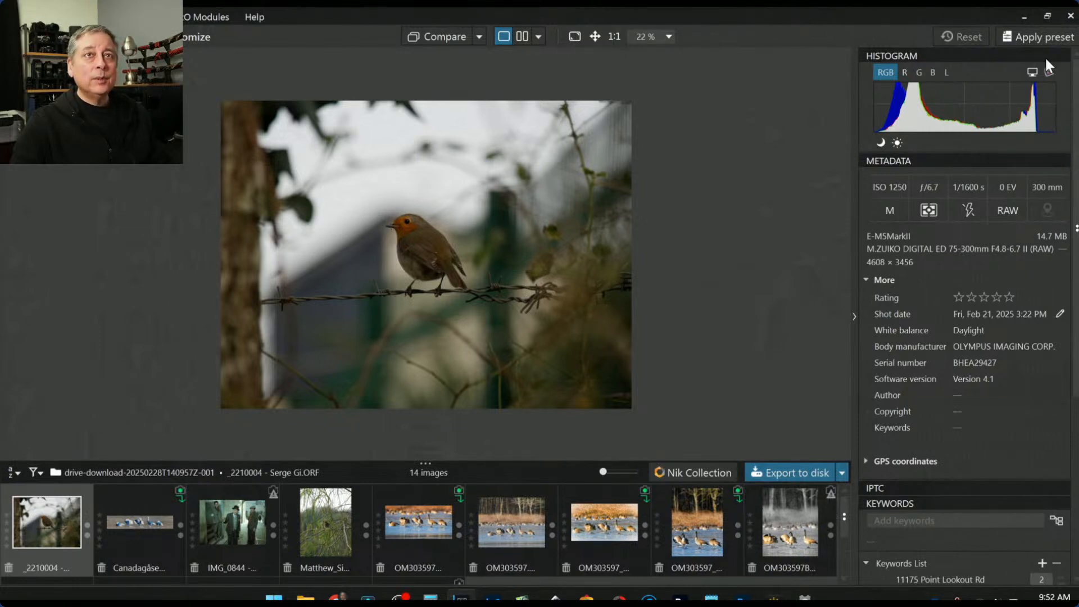
Apply the 000 Rob 1x1 Default square-crop preset to the robin raw and open it in Customize
left_click(1040, 36)
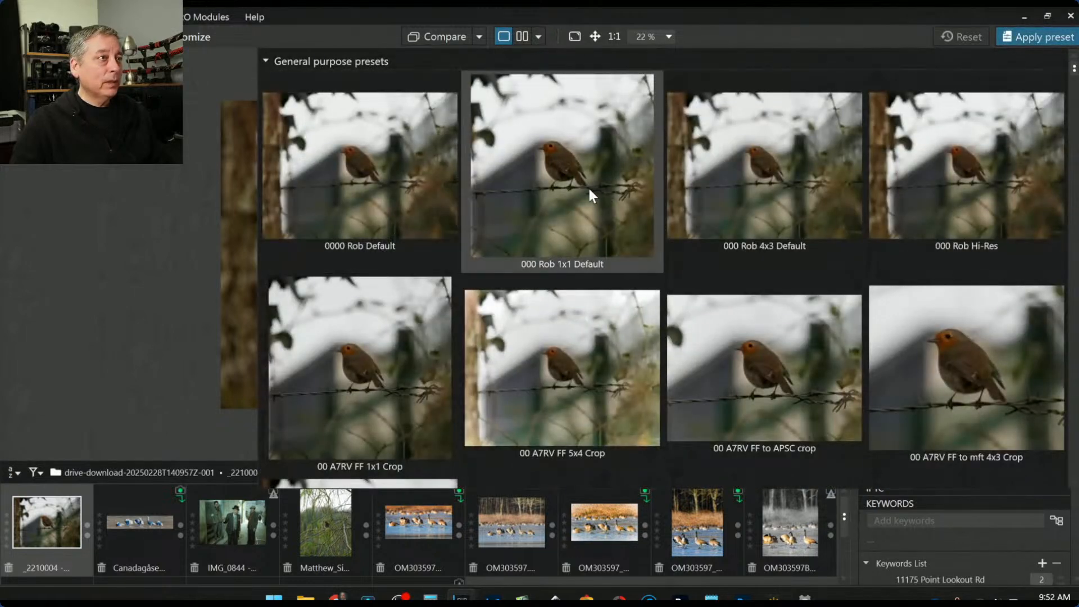
left_click(589, 190)
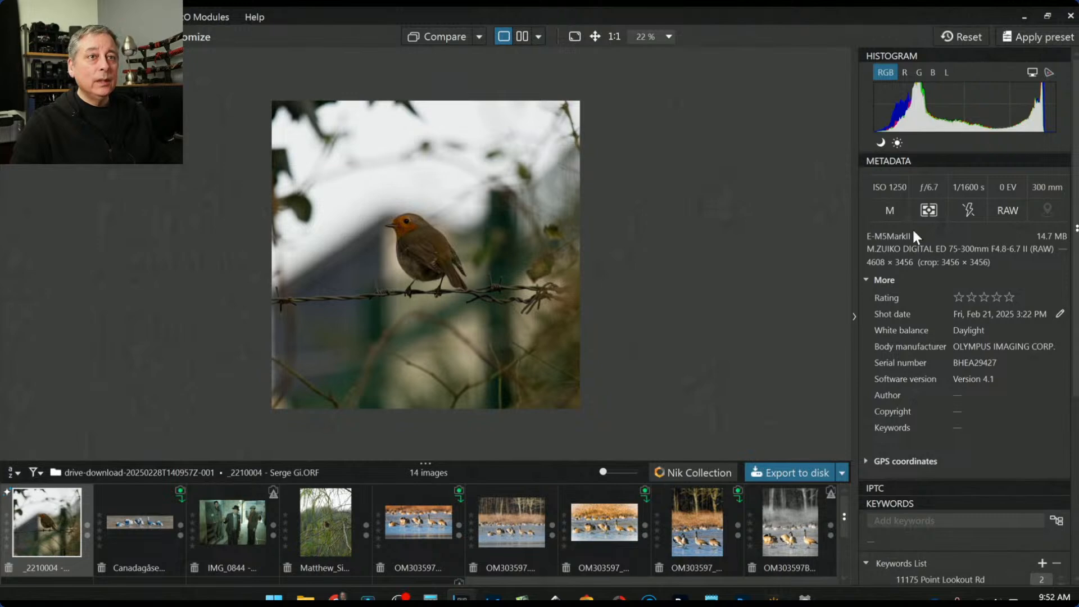
double_click(38, 534)
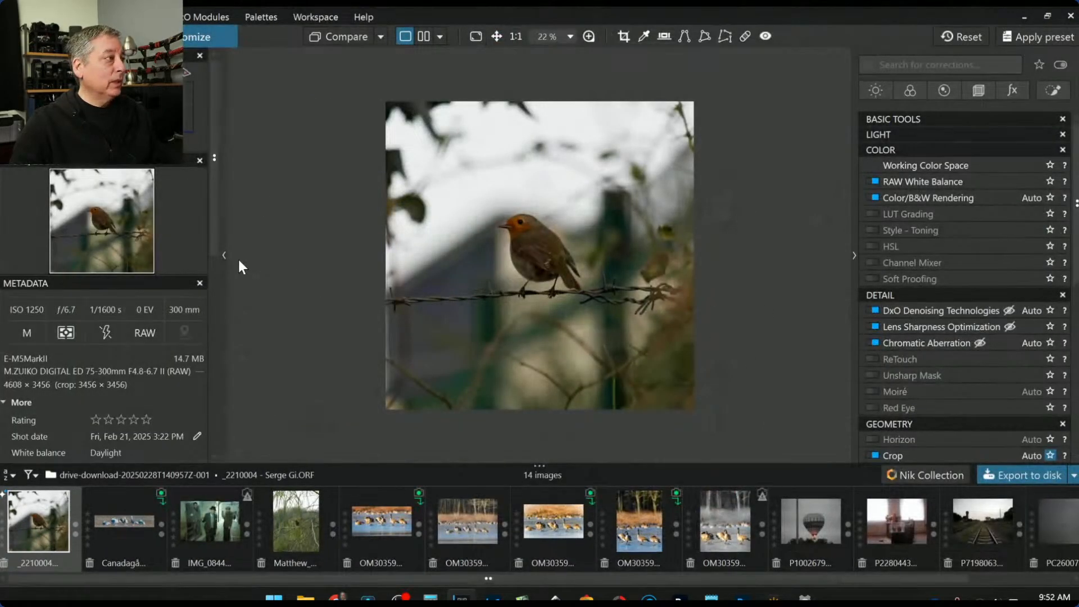
In Geometry, shrink the 1×1 crop to 2384 × 2384 around the robin and commit it
scroll(572, 240, "up", 1)
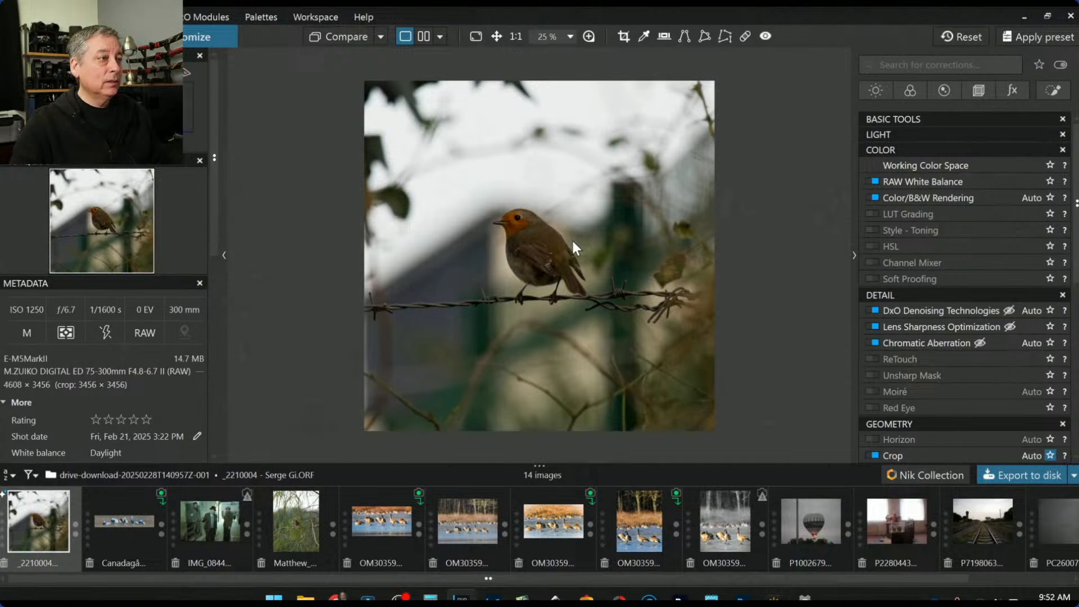
left_click(978, 87)
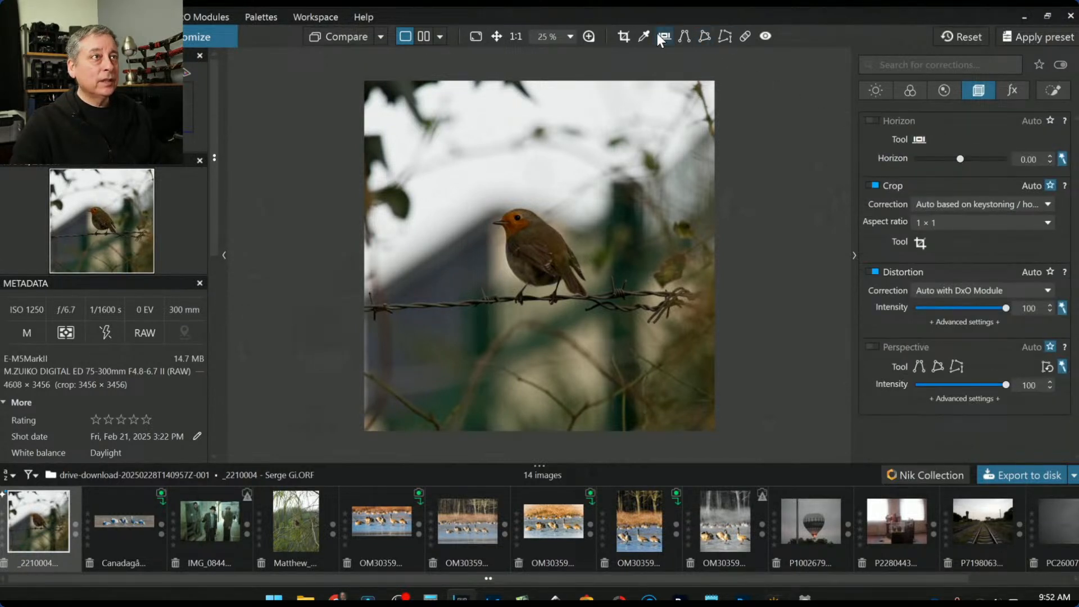
left_click(624, 36)
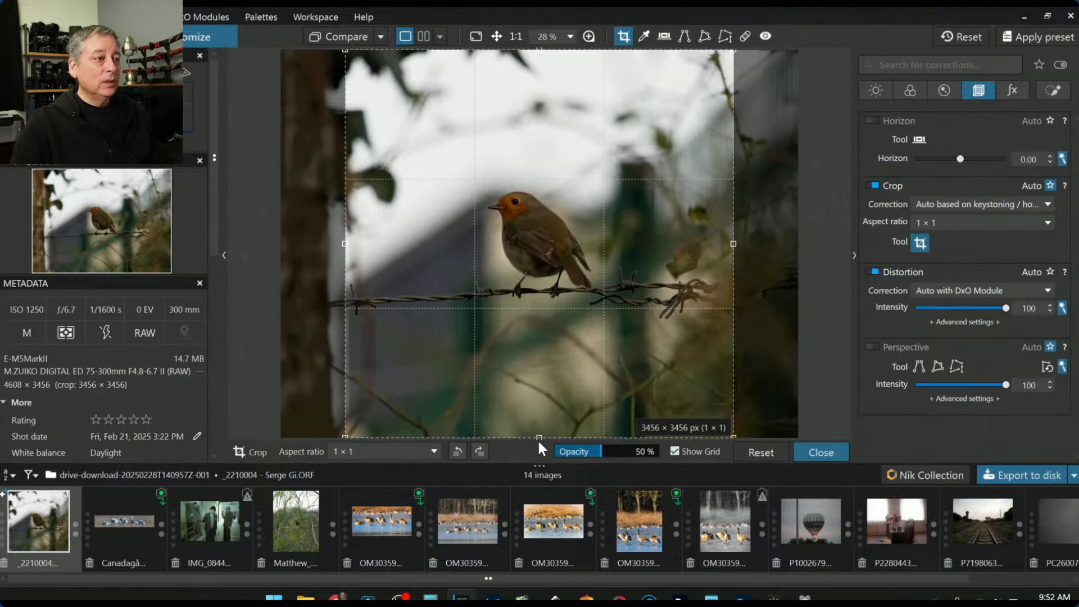
left_click_drag(538, 434, 534, 356)
left_click_drag(536, 127, 542, 164)
left_click_drag(642, 185, 642, 193)
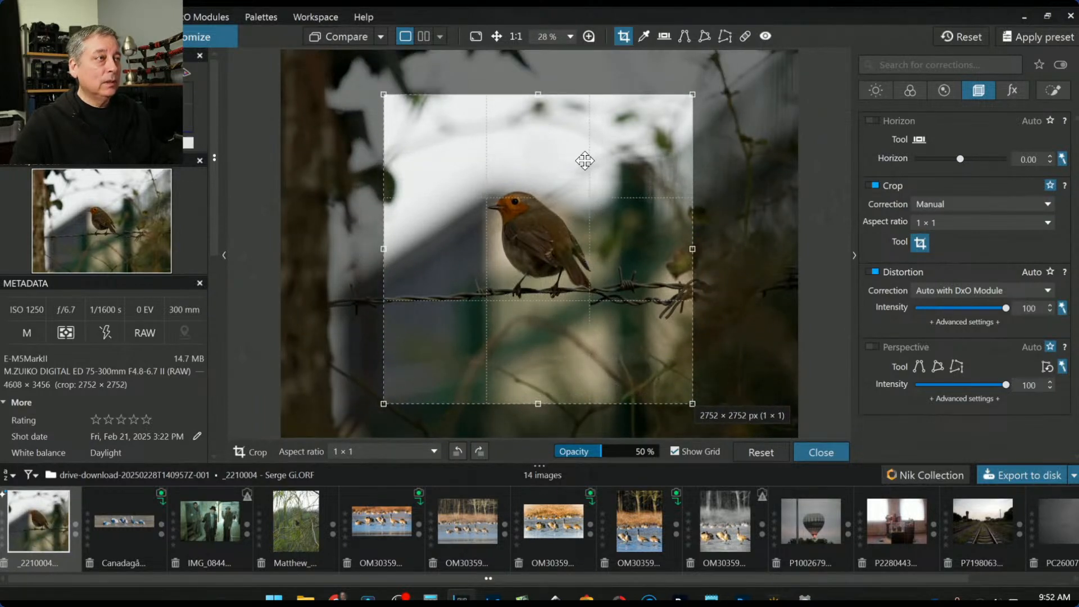
left_click_drag(686, 106, 653, 130)
left_click_drag(606, 248, 593, 221)
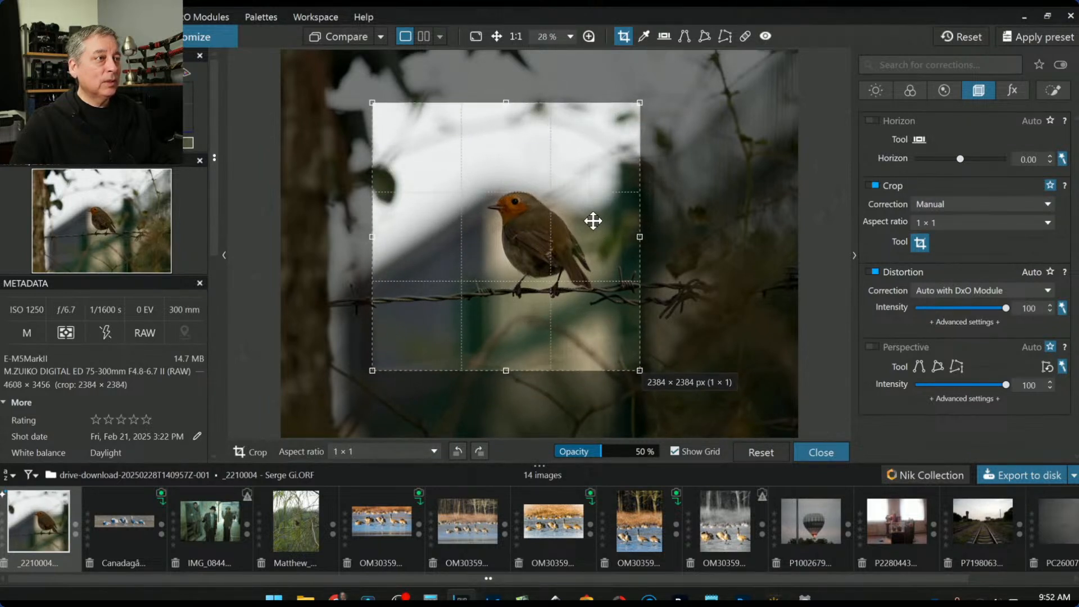
key("Return")
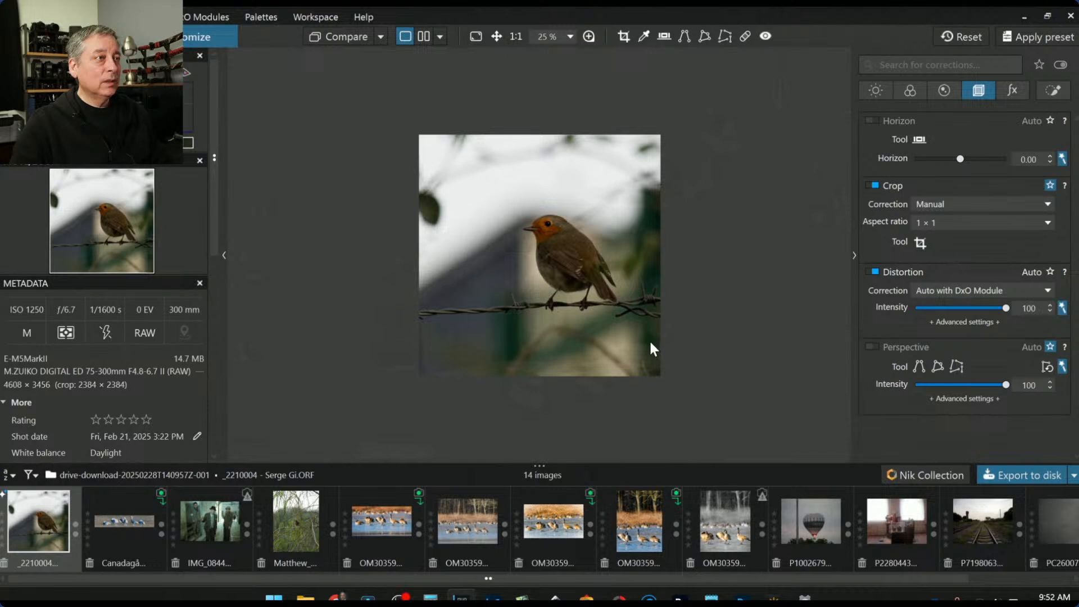
Refine the square crop's position over the bird in three small nudges, committing each
scroll(587, 322, "up", 1)
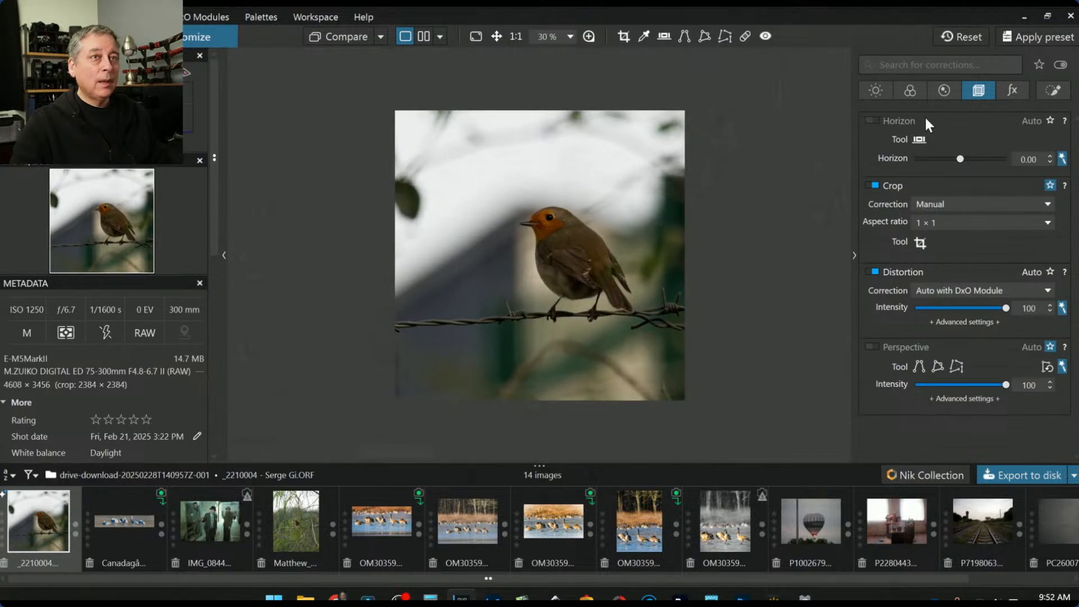
left_click(919, 242)
left_click_drag(554, 284, 525, 286)
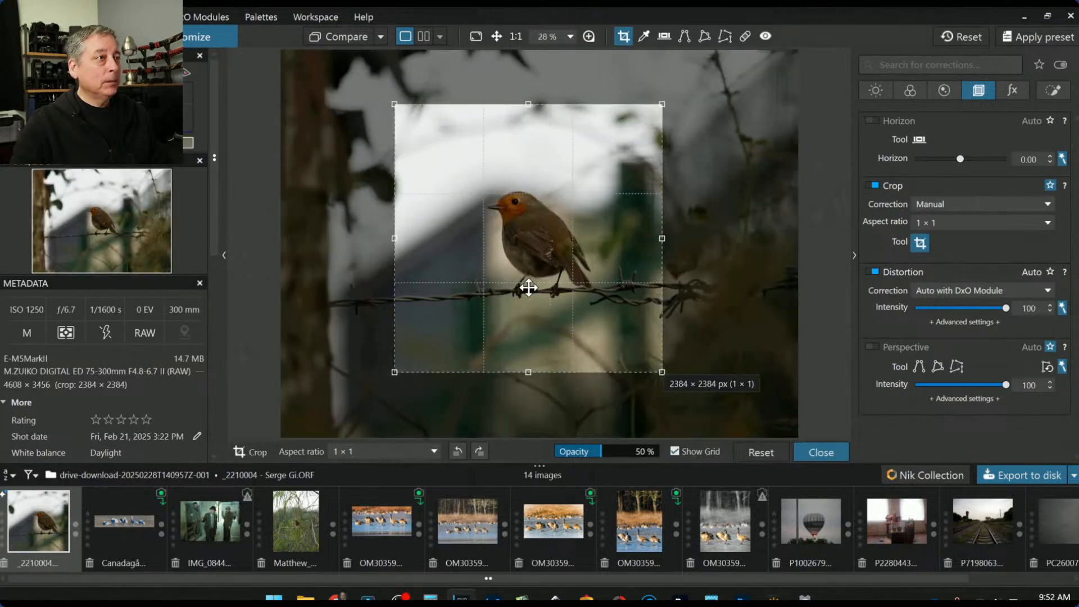
key("Return")
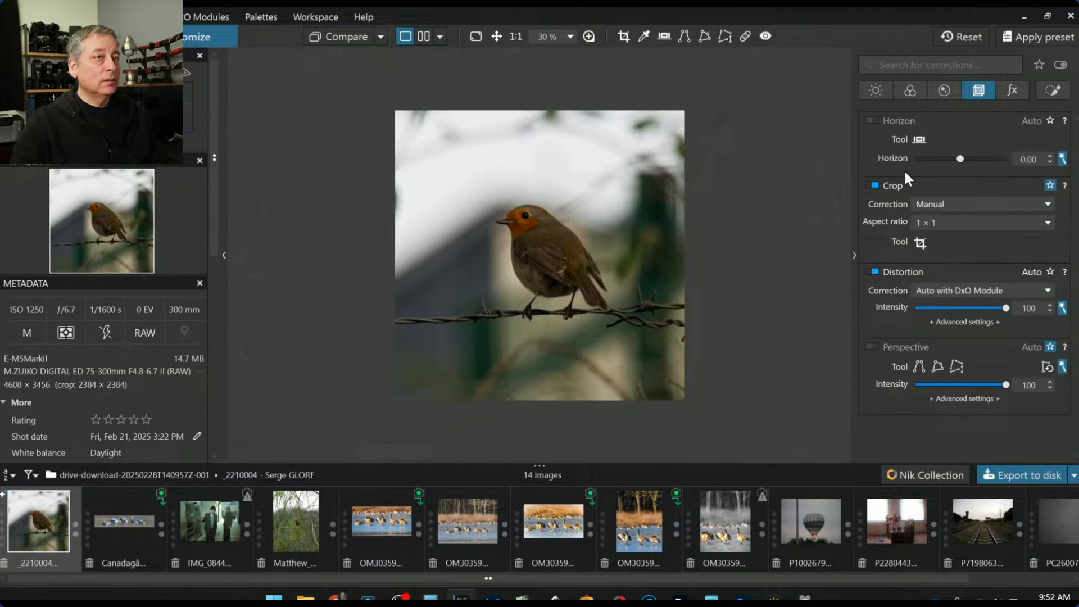
left_click(920, 243)
left_click_drag(568, 239, 566, 257)
key("Return")
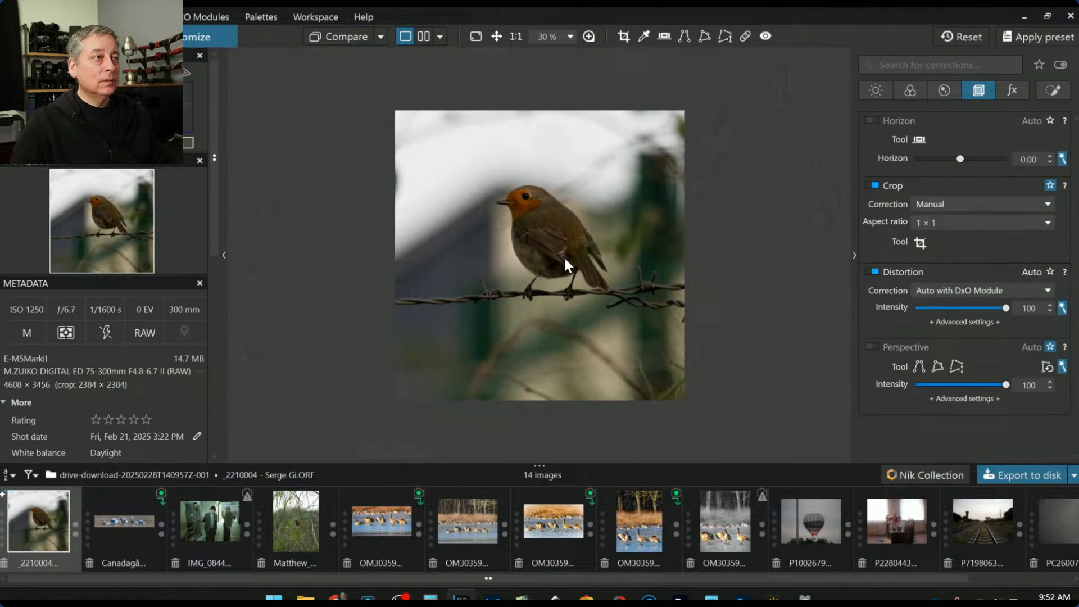
left_click(920, 242)
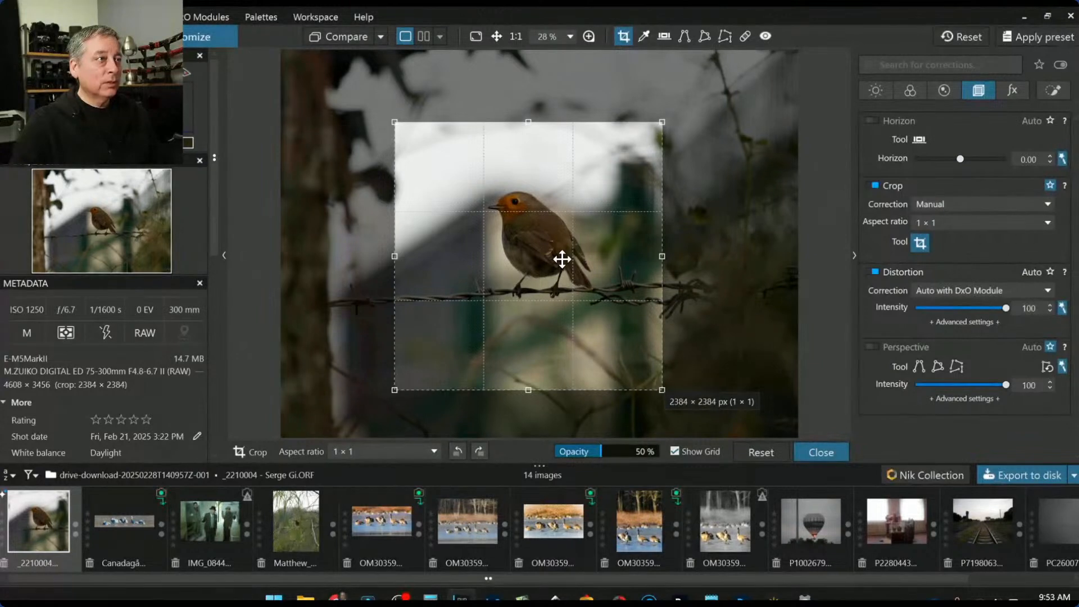
left_click_drag(562, 259, 561, 253)
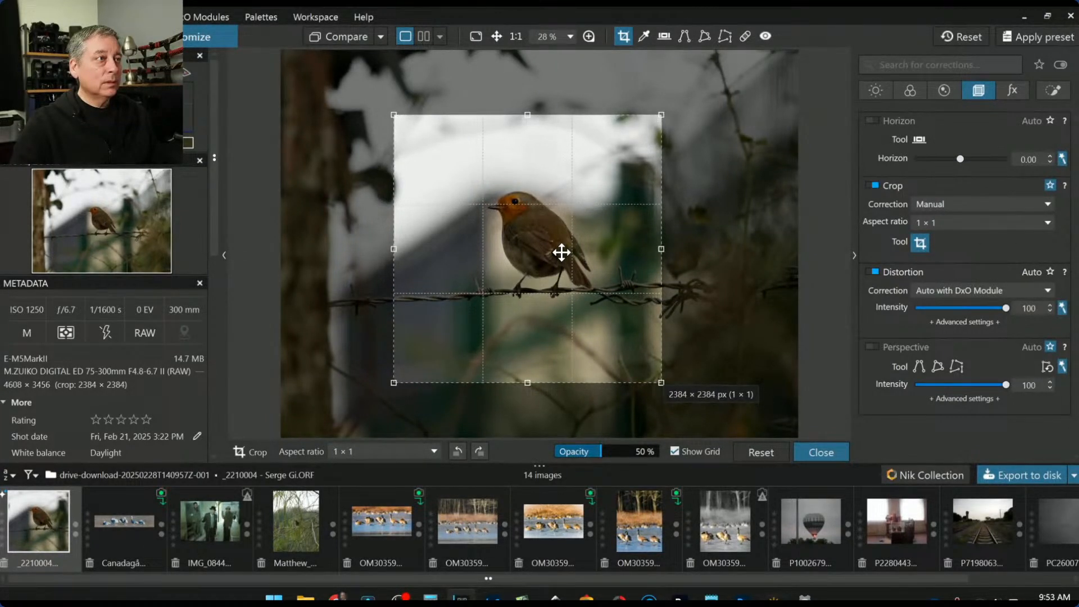
key("Return")
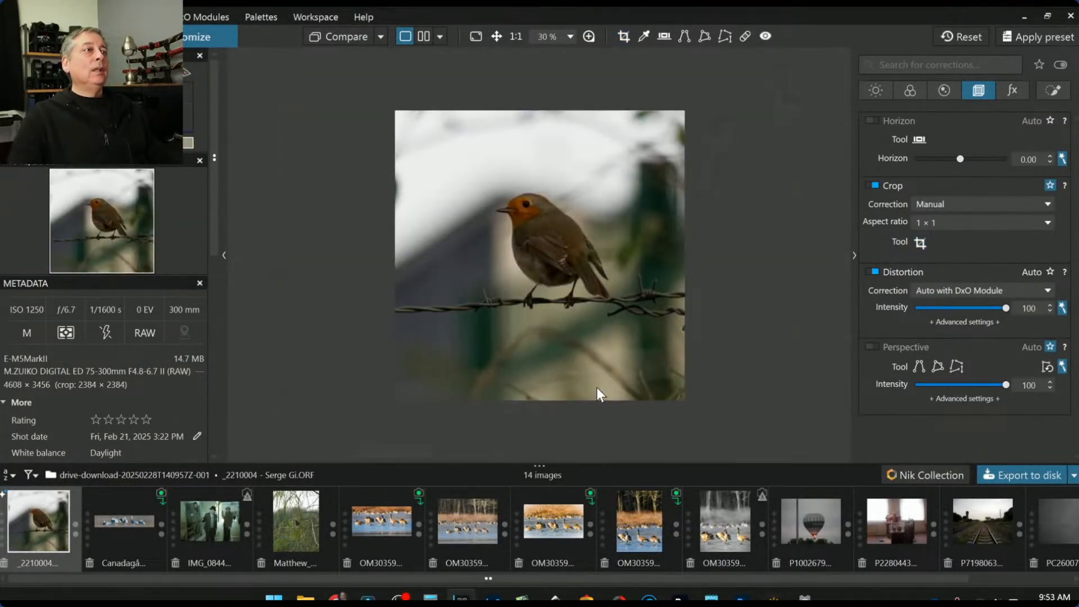
Paint an Auto mask over the robin's head and body, then raise its local exposure to 1.03
left_click(1056, 91)
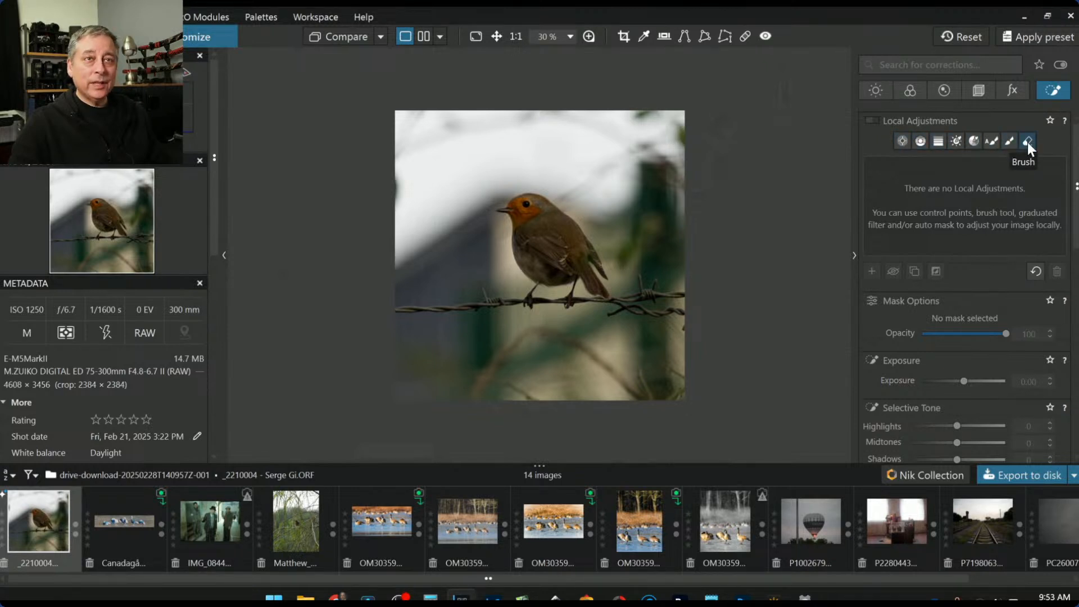
left_click(993, 141)
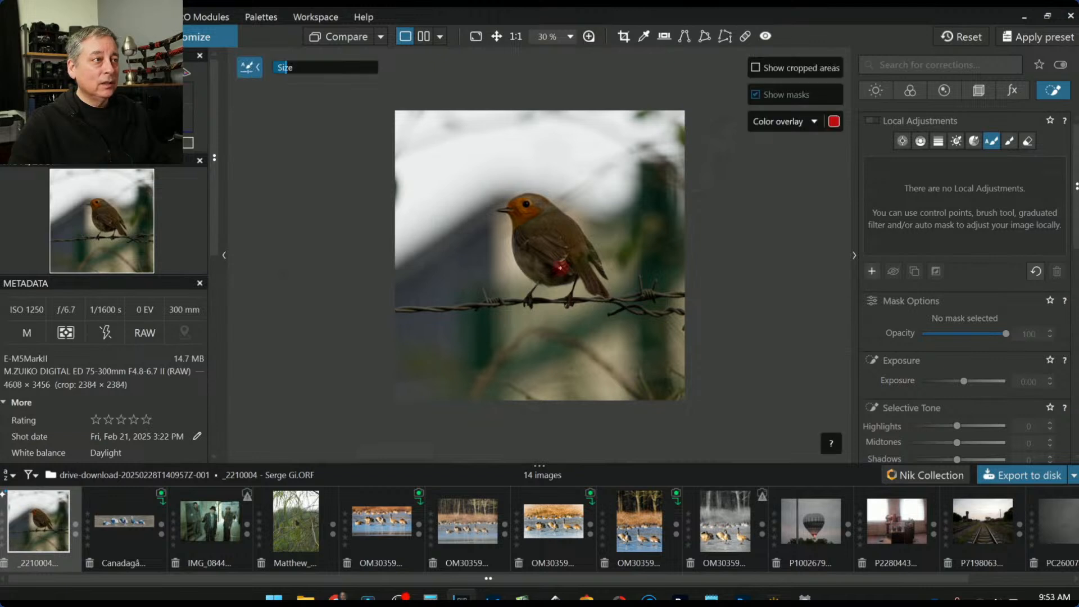
mouse_move(501, 209)
left_mouse_down()
mouse_move(556, 208)
mouse_move(608, 275)
mouse_move(579, 261)
mouse_move(602, 290)
mouse_move(548, 278)
mouse_move(519, 232)
mouse_move(534, 218)
mouse_move(548, 261)
mouse_move(557, 236)
mouse_move(544, 224)
left_mouse_up()
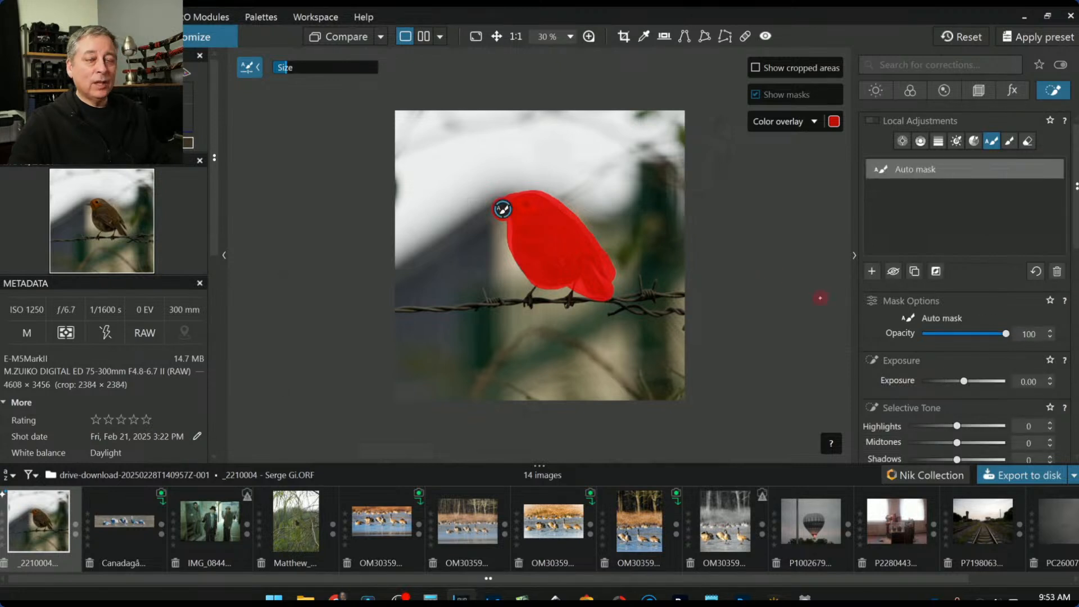
left_click_drag(531, 273, 520, 261)
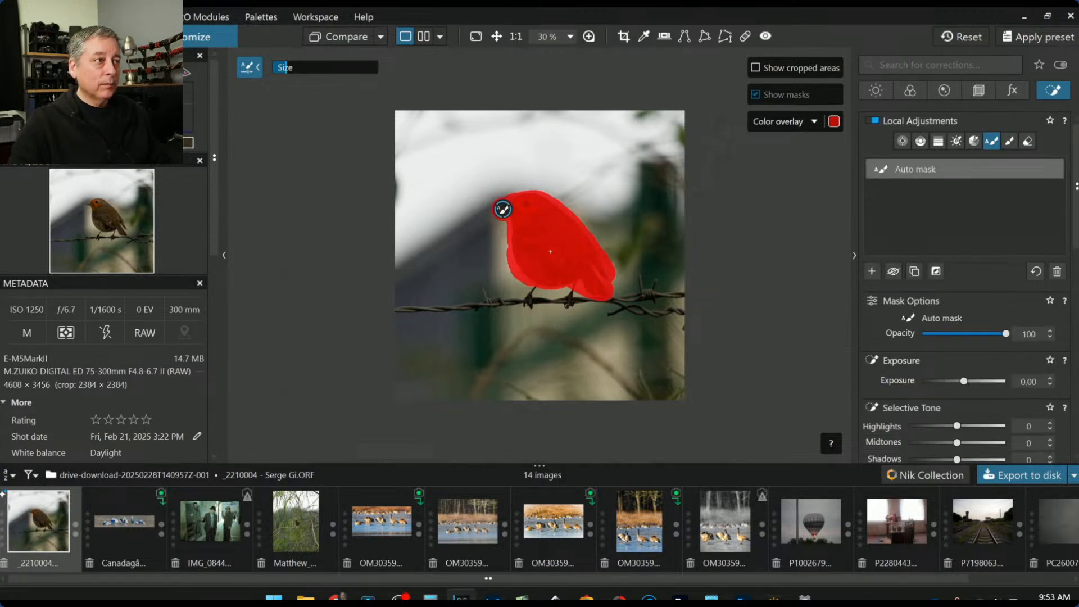
left_click_drag(963, 380, 973, 383)
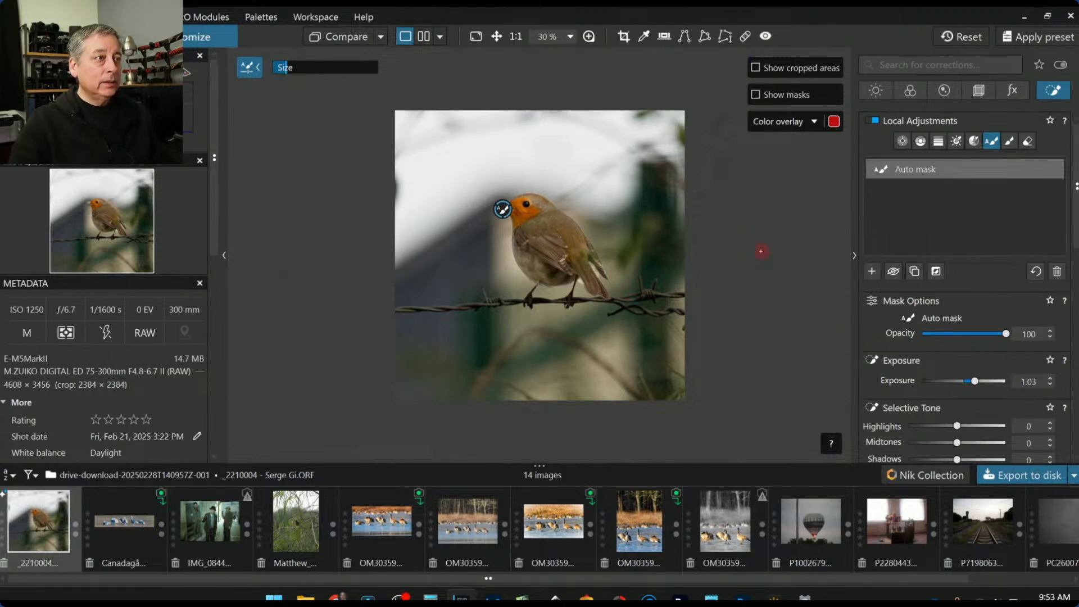
scroll(607, 287, "up", 2)
scroll(619, 293, "up", 1)
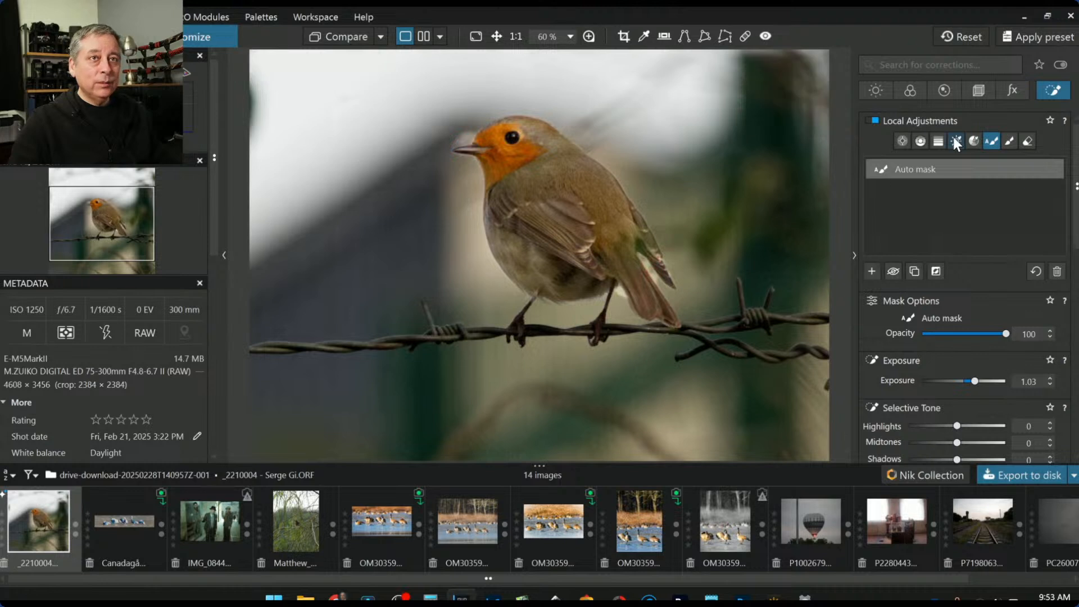
Use the Eraser to remove the auto mask along the robin's underside
left_click(1028, 141)
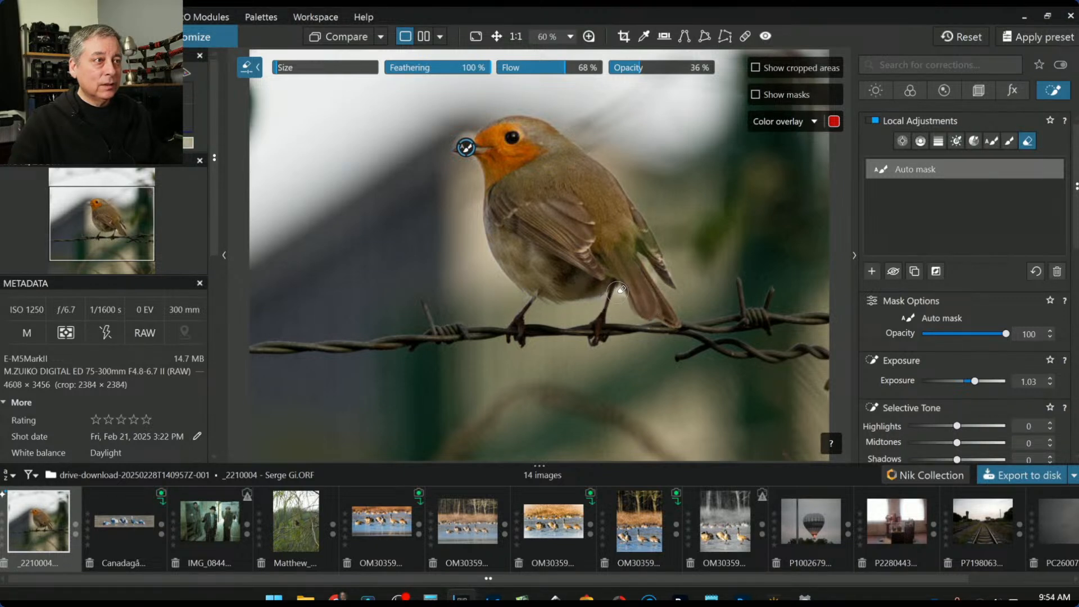
mouse_move(632, 335)
left_mouse_down()
mouse_move(623, 302)
mouse_move(579, 303)
left_mouse_up()
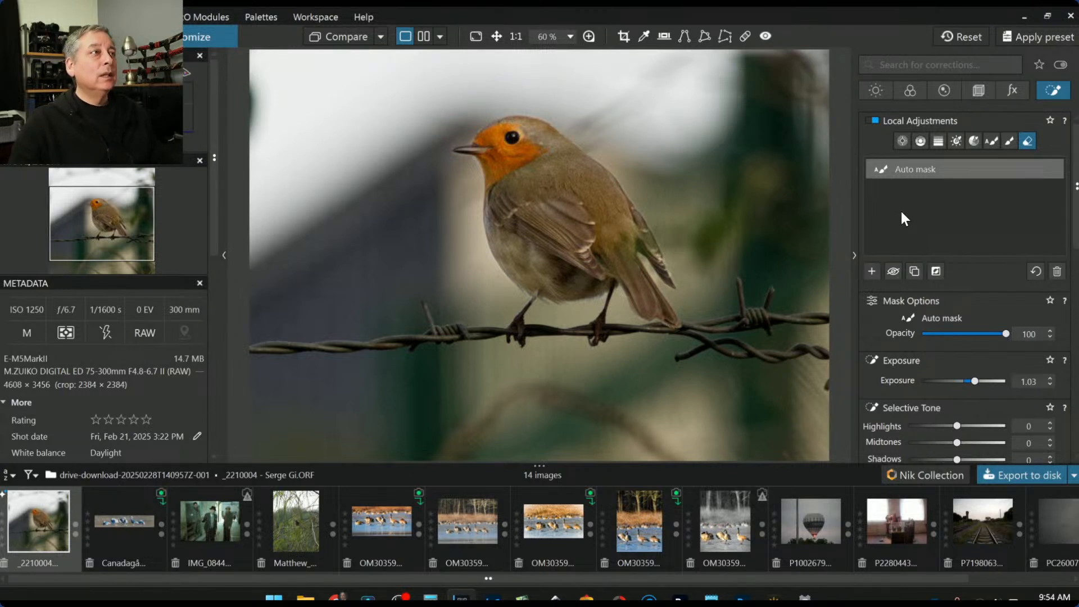
left_click(902, 140)
Place a control point on the robin's head with midtones 8 and ClearView Plus around 82
left_click(511, 140)
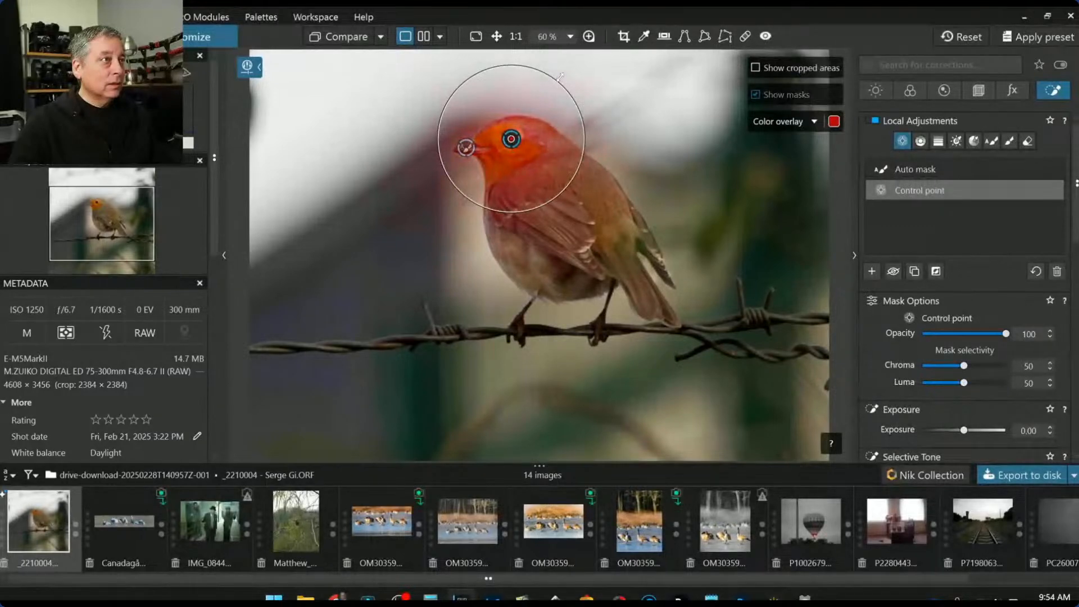
scroll(965, 414, "down", 2)
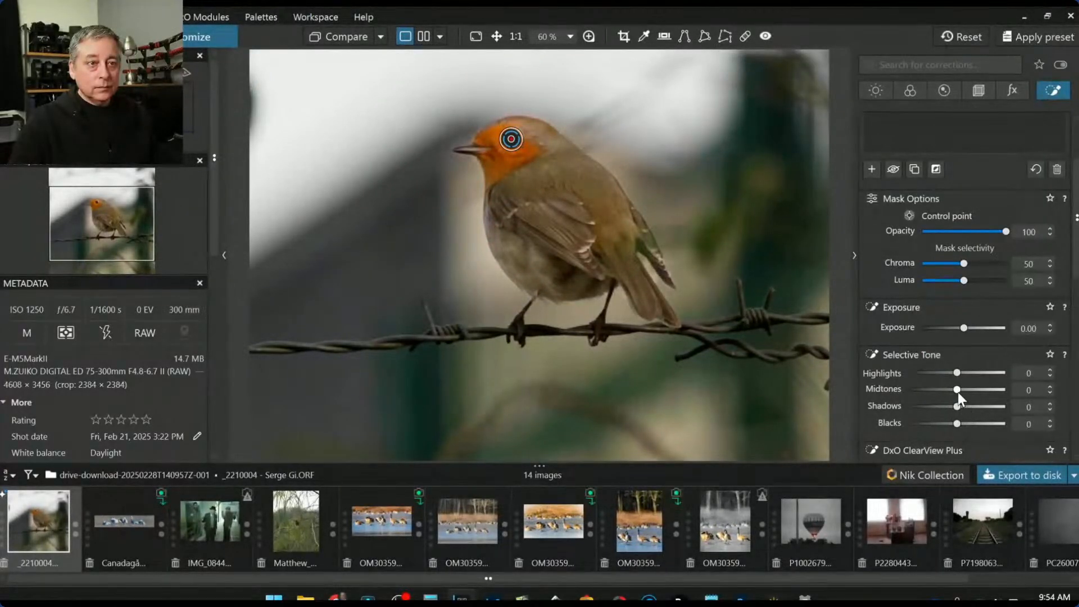
left_click_drag(957, 392, 988, 406)
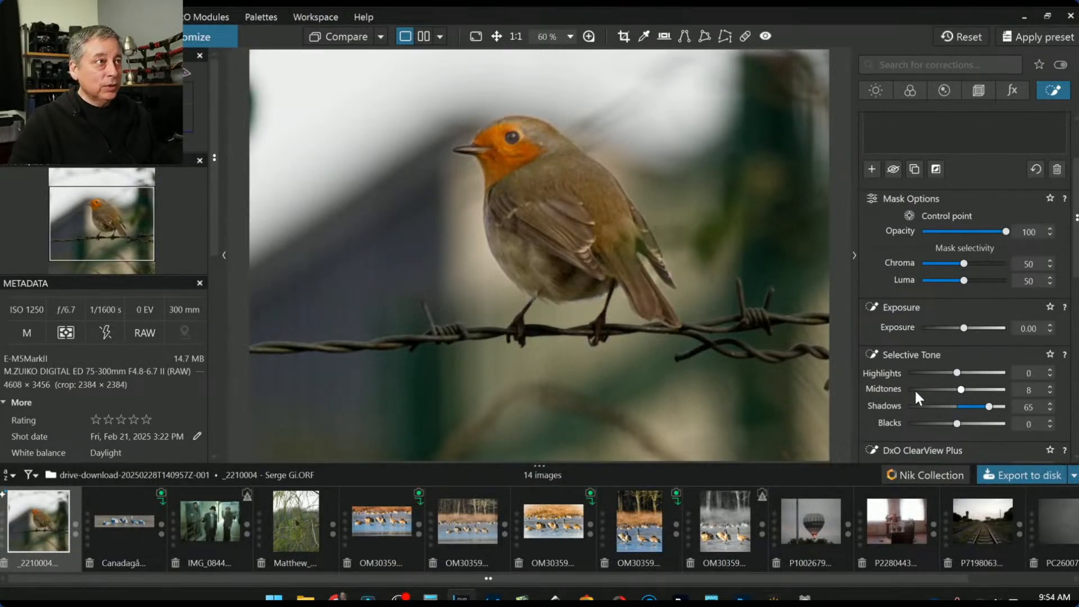
scroll(895, 379, "down", 1)
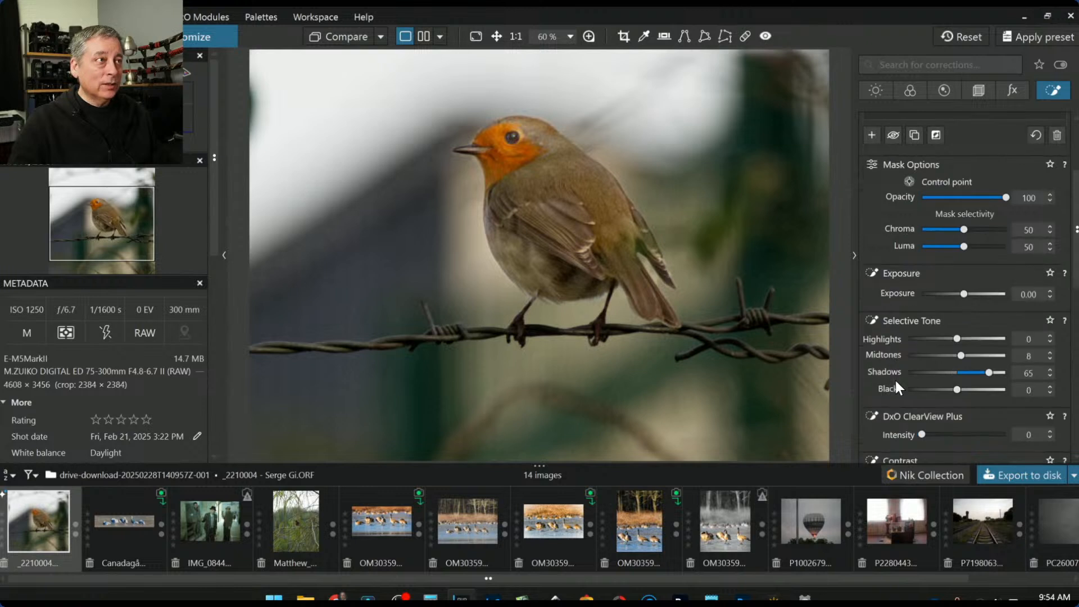
scroll(928, 373, "down", 1)
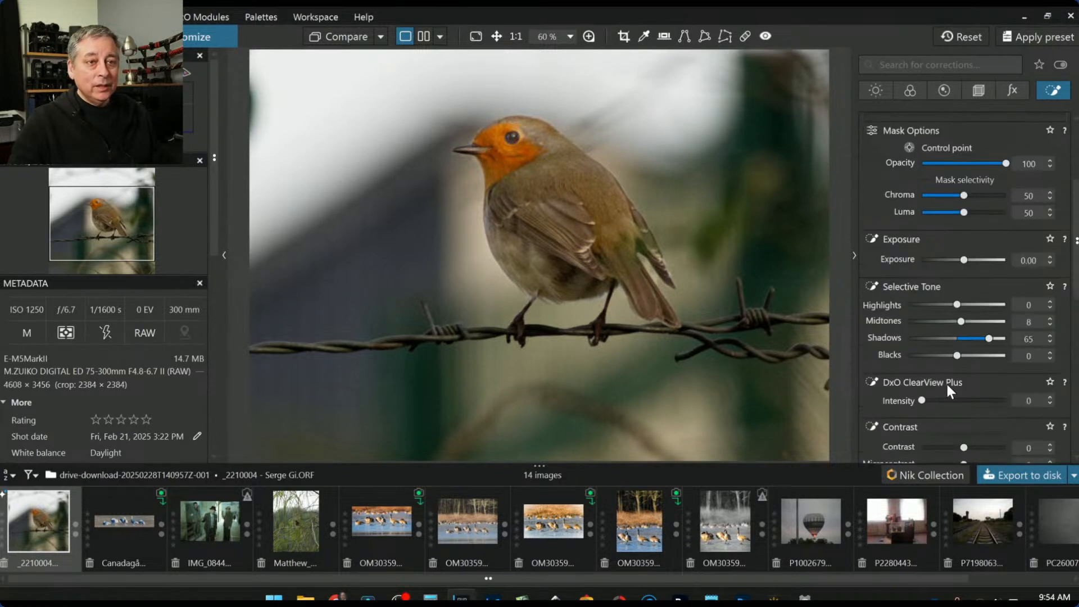
left_click(988, 400)
left_click_drag(989, 400, 990, 400)
Boost the head point's microcontrast to 75 and lift its shadows to 82
scroll(886, 410, "down", 1)
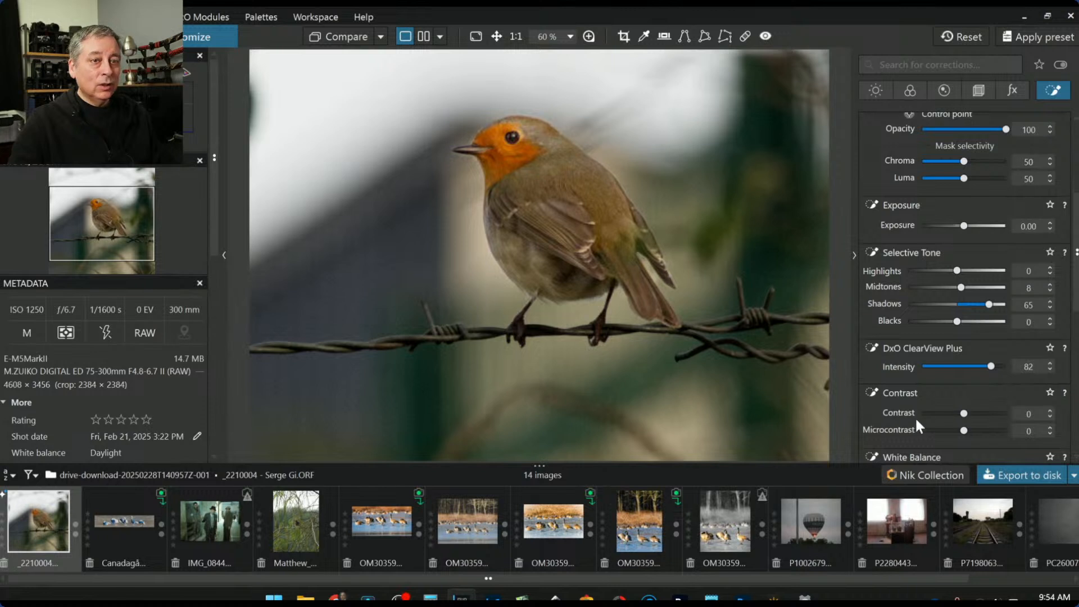
left_click_drag(963, 430, 996, 430)
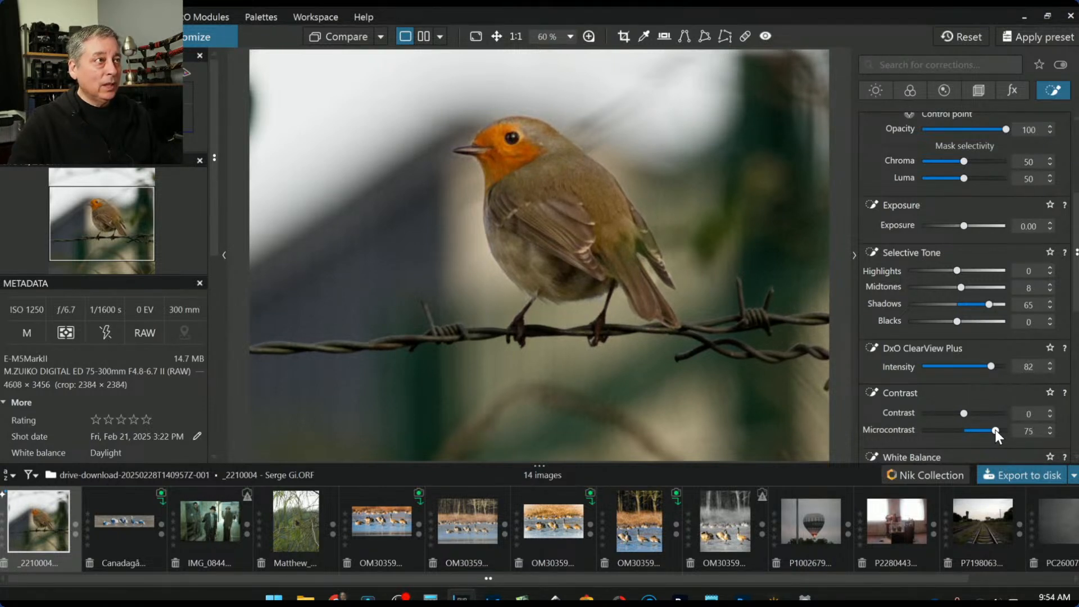
left_click_drag(989, 305, 997, 306)
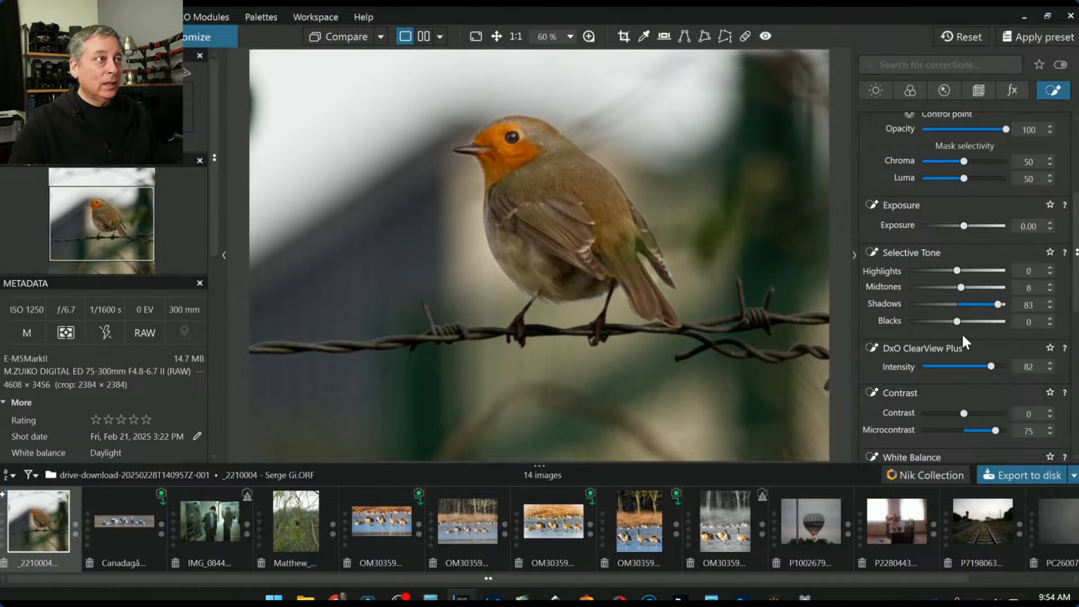
mouse_move(996, 303)
left_mouse_down()
mouse_move(1007, 306)
mouse_move(997, 307)
left_mouse_up()
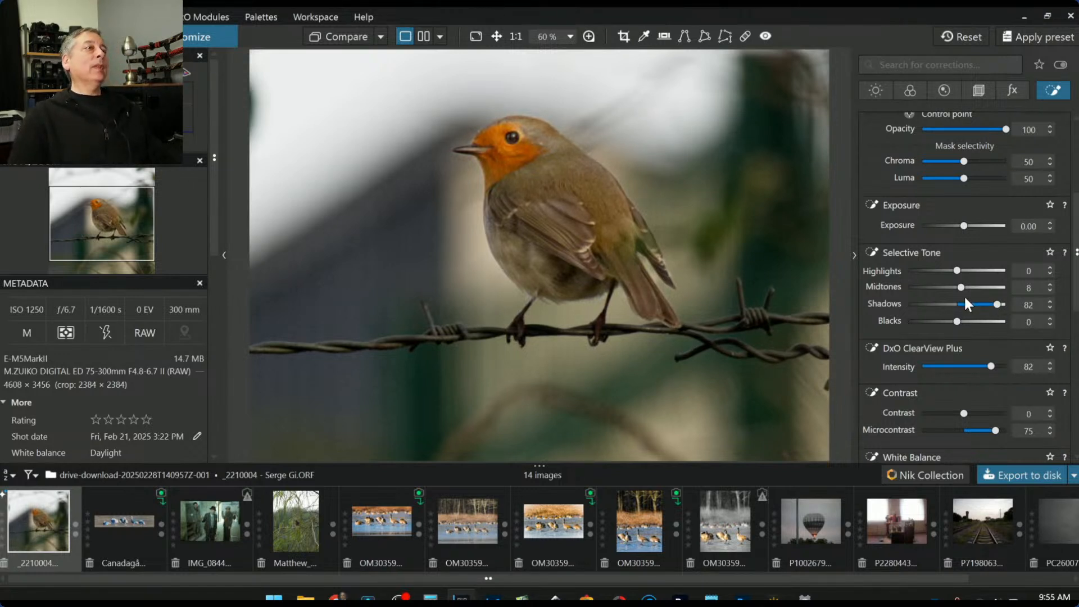
mouse_move(525, 144)
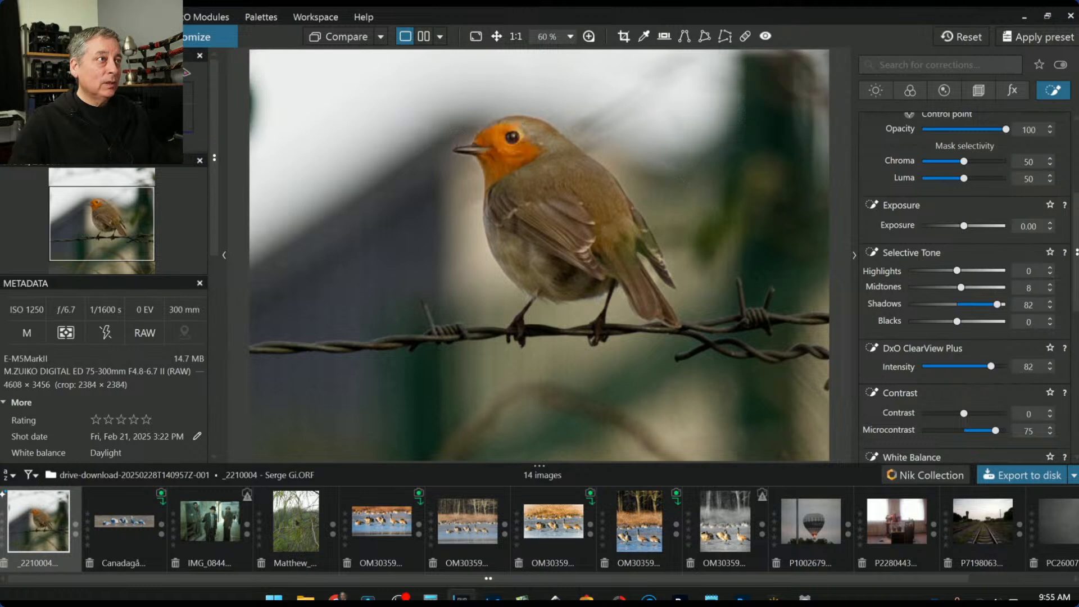
mouse_move(584, 174)
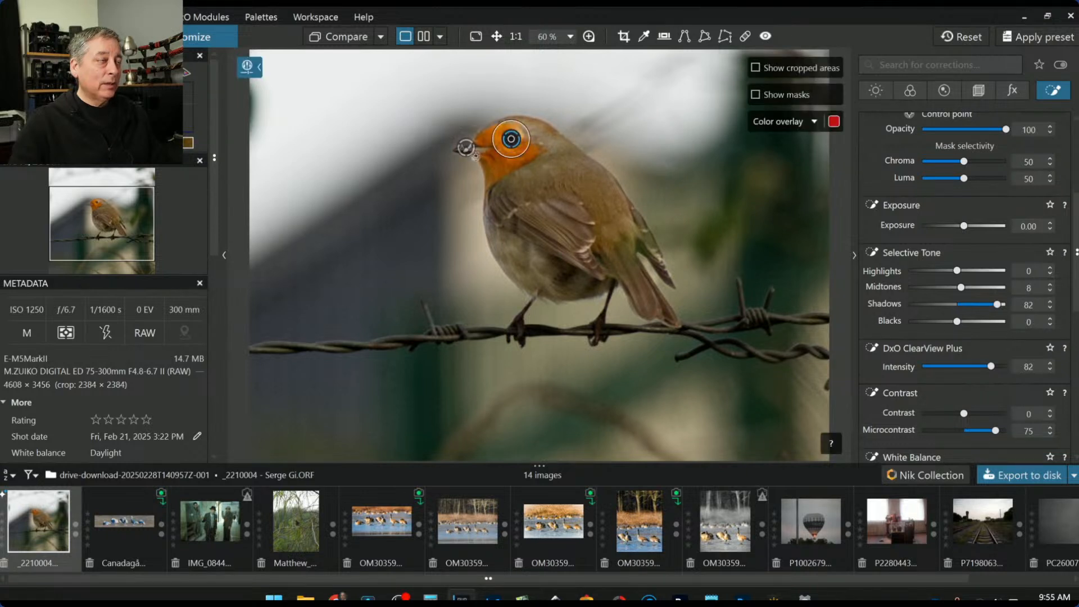
Add a control point on the beak with Chroma 58, microcontrast 68, ClearView Plus 44, midtones 24
scroll(891, 227, "up", 4)
left_click(871, 272)
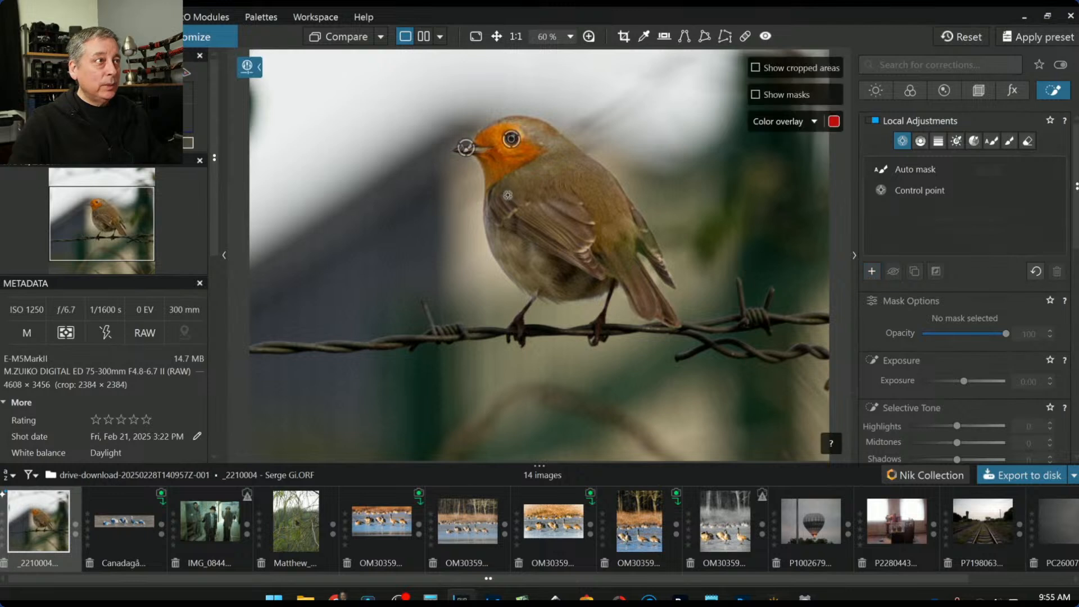
left_click(466, 148)
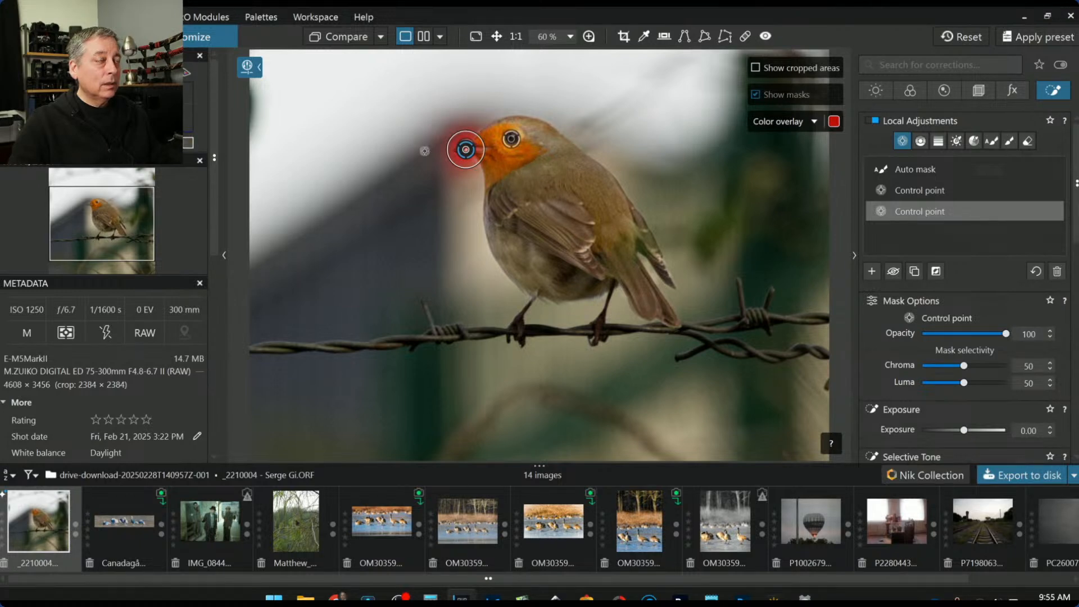
scroll(472, 158, "up", 3)
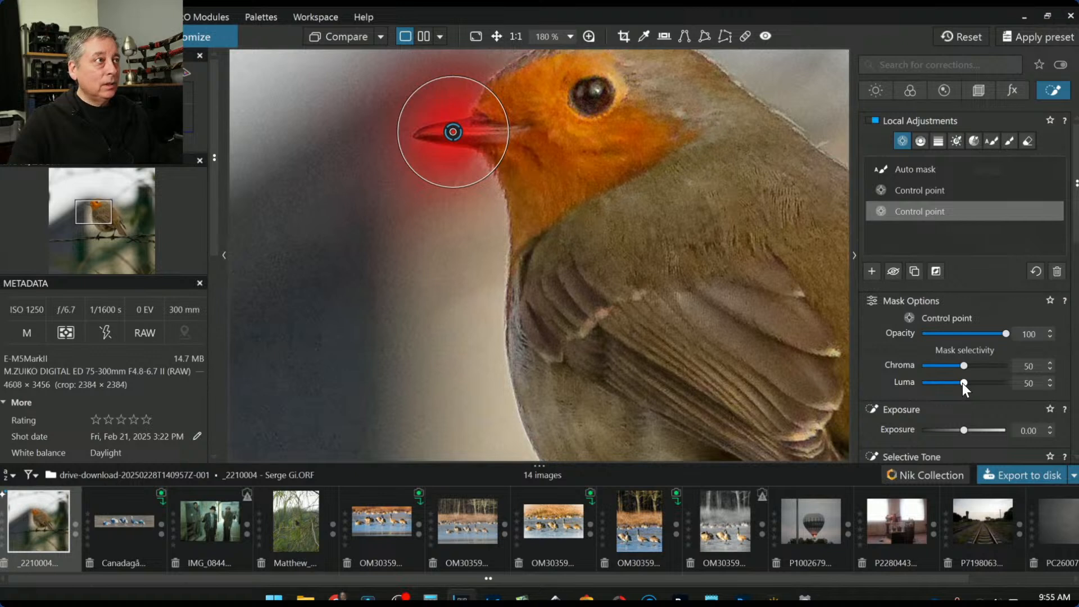
left_click_drag(959, 367, 978, 385)
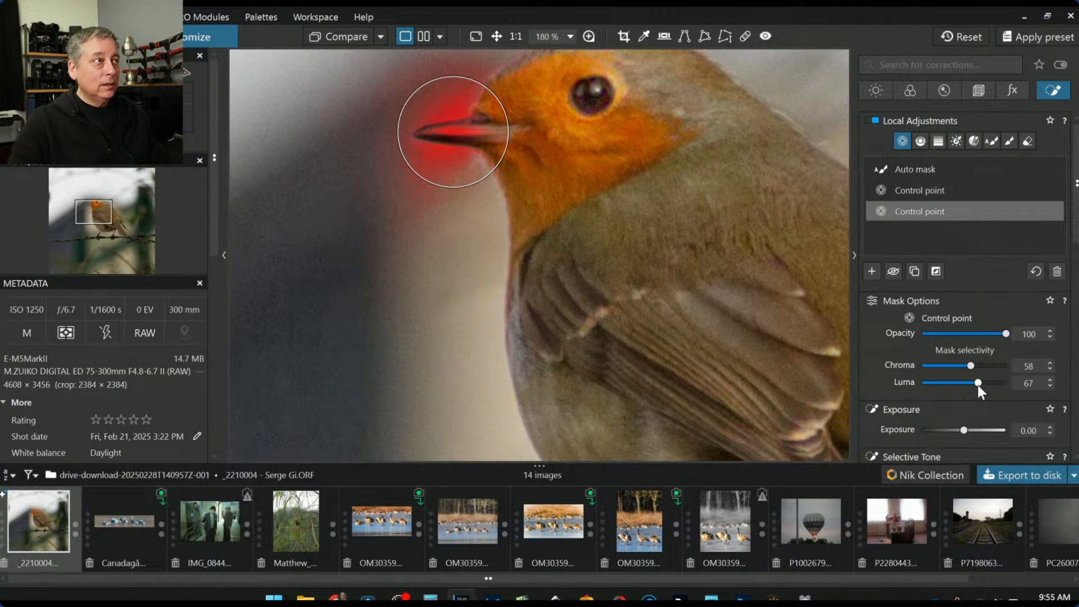
left_click_drag(453, 131, 476, 141)
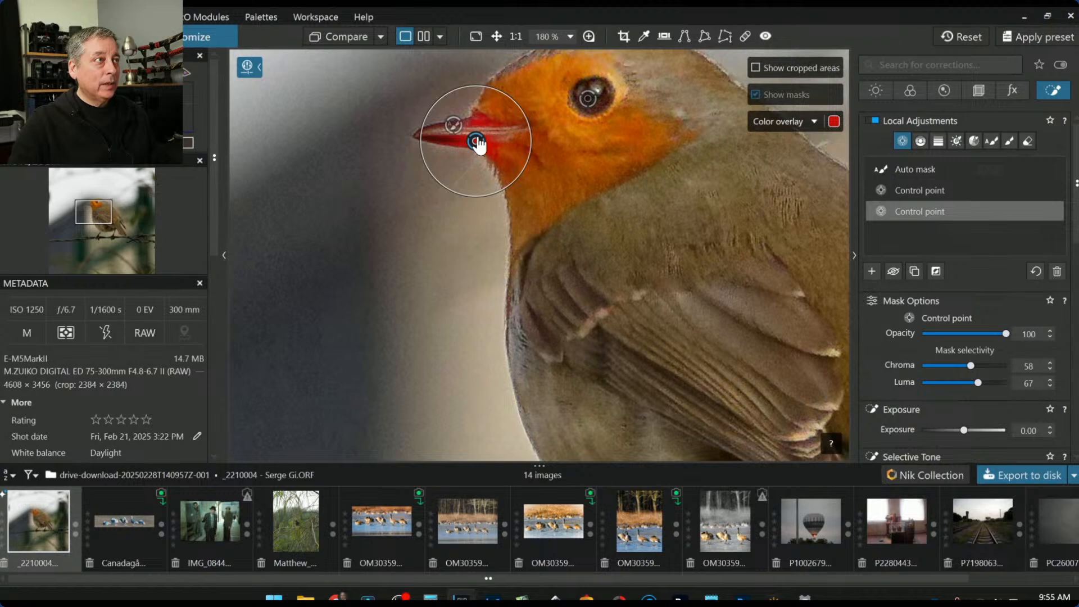
scroll(905, 354, "down", 6)
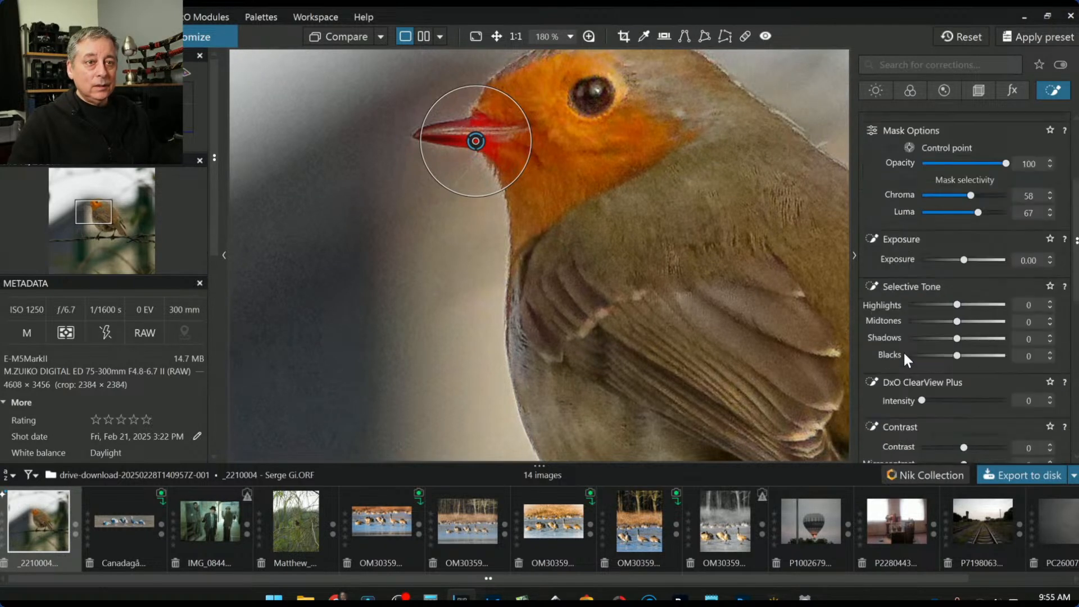
left_click_drag(965, 430, 991, 431)
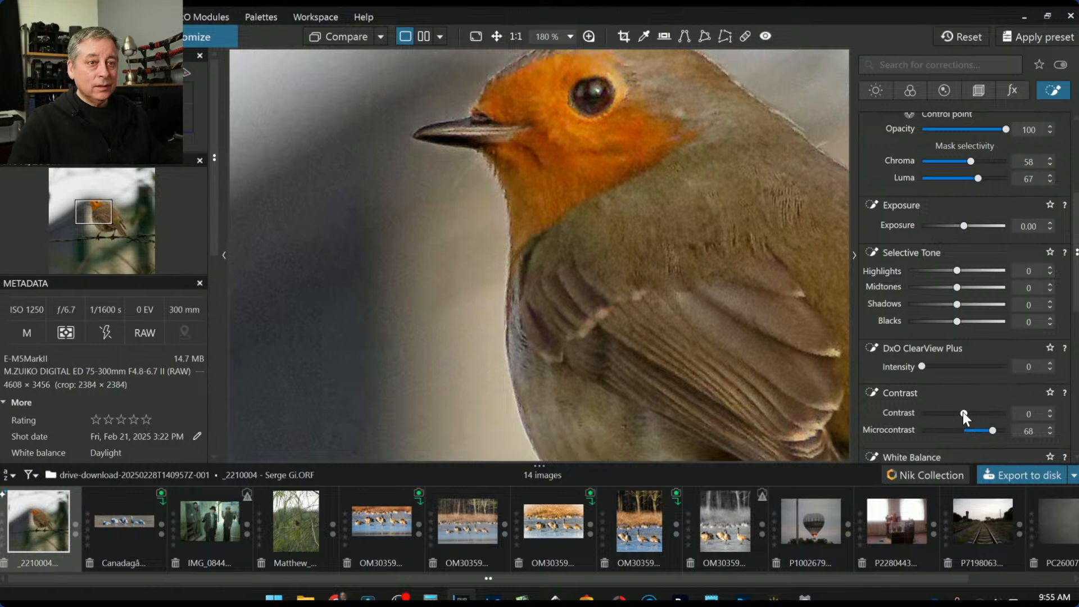
left_click_drag(922, 367, 959, 370)
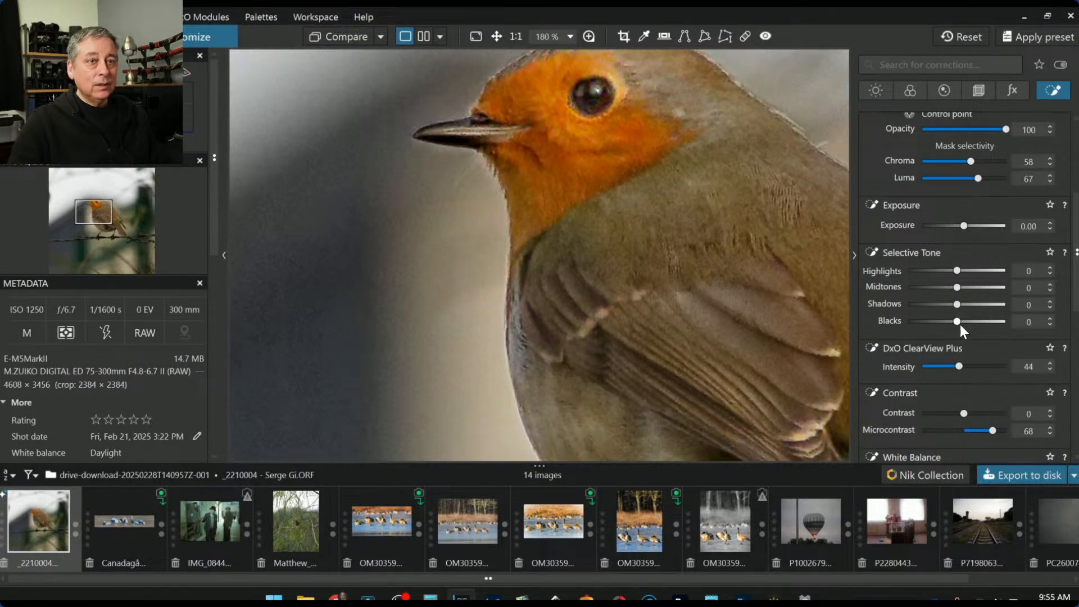
mouse_move(956, 288)
left_mouse_down()
mouse_move(969, 288)
mouse_move(969, 306)
left_mouse_up()
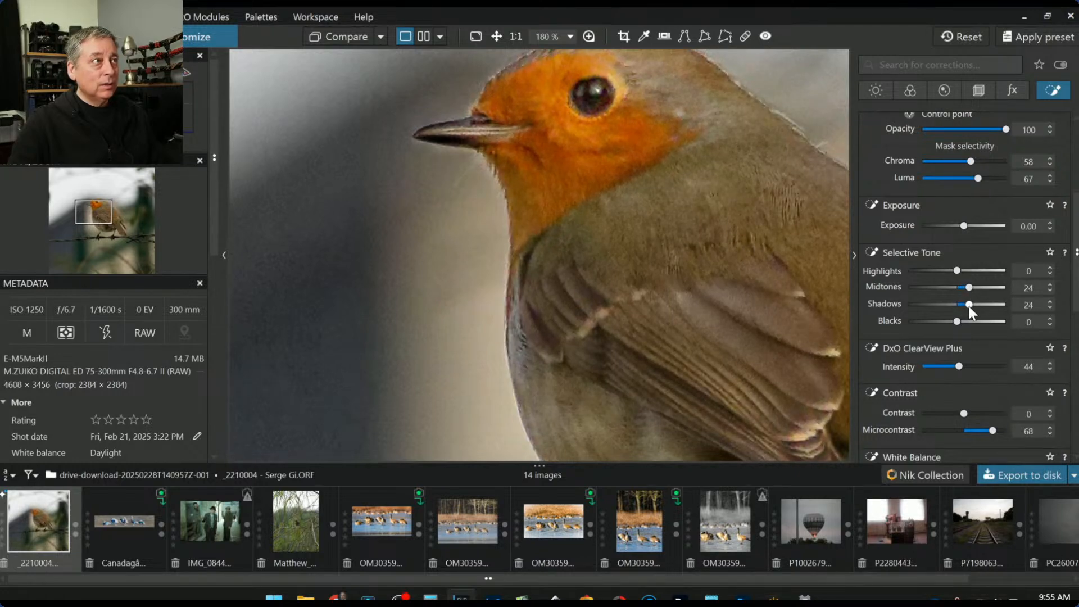
Add points on both feet to the same adjustment and lift its shadows to 42
scroll(683, 233, "down", 6)
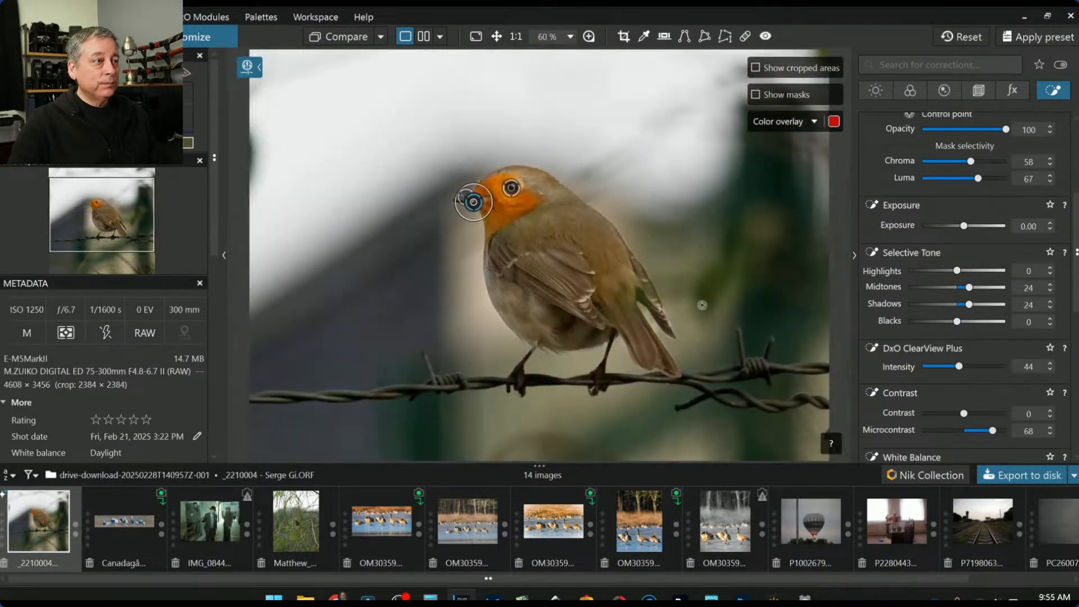
left_click(520, 379)
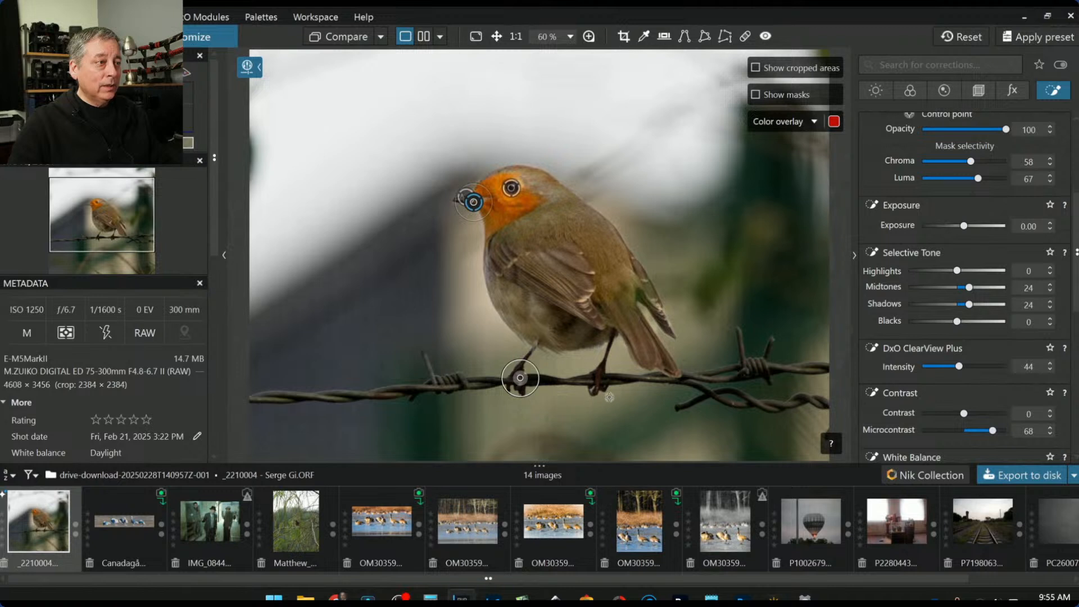
left_click(597, 380)
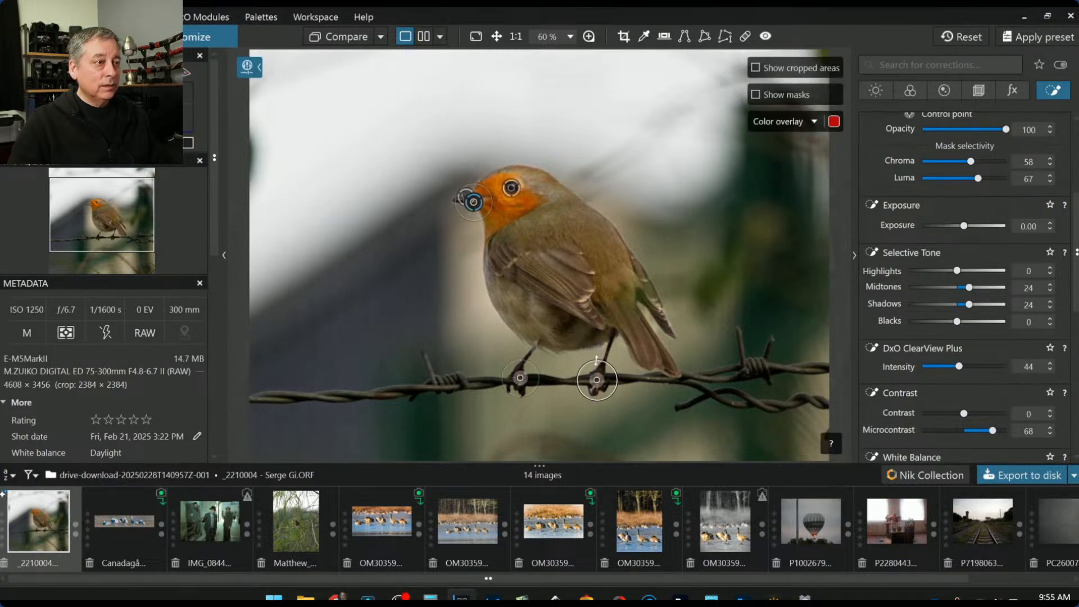
left_click(522, 384)
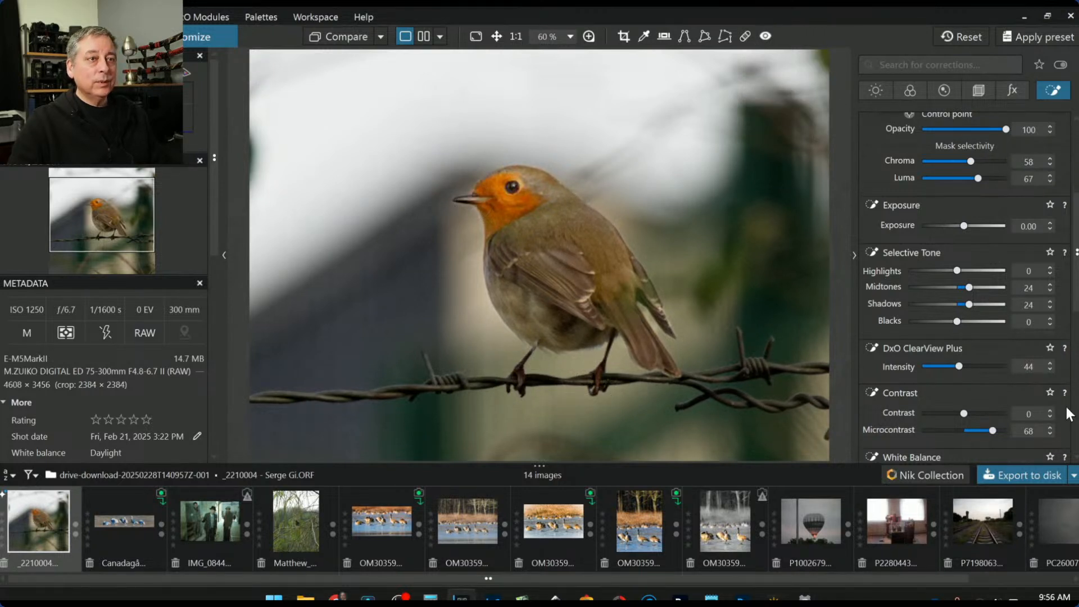
left_click_drag(966, 307, 978, 310)
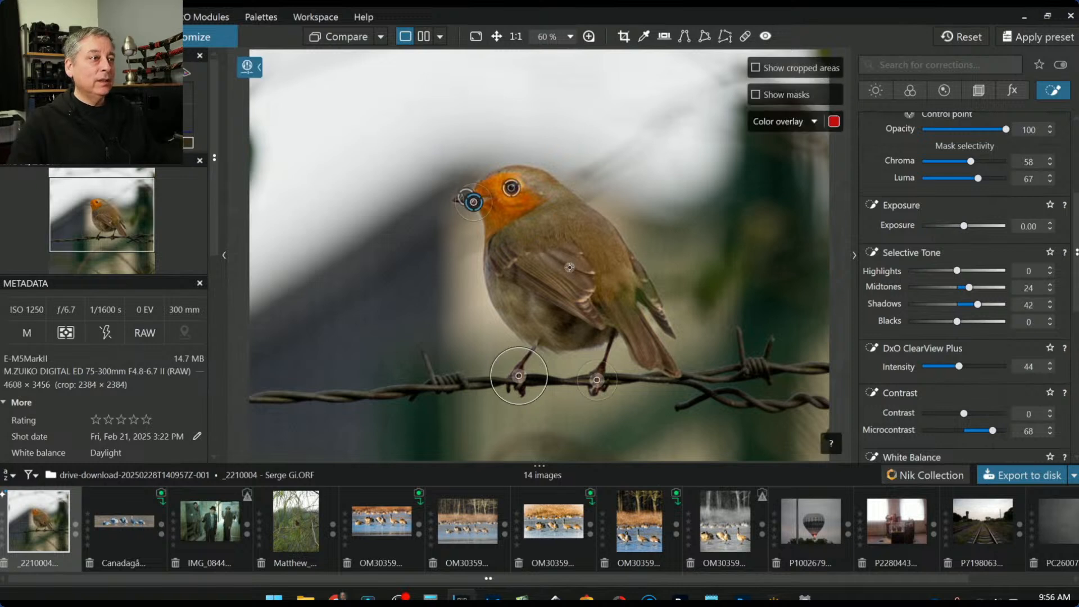
key("Escape")
Review the robin's Auto mask by reselecting it and switching to the Eraser
scroll(601, 319, "down", 2)
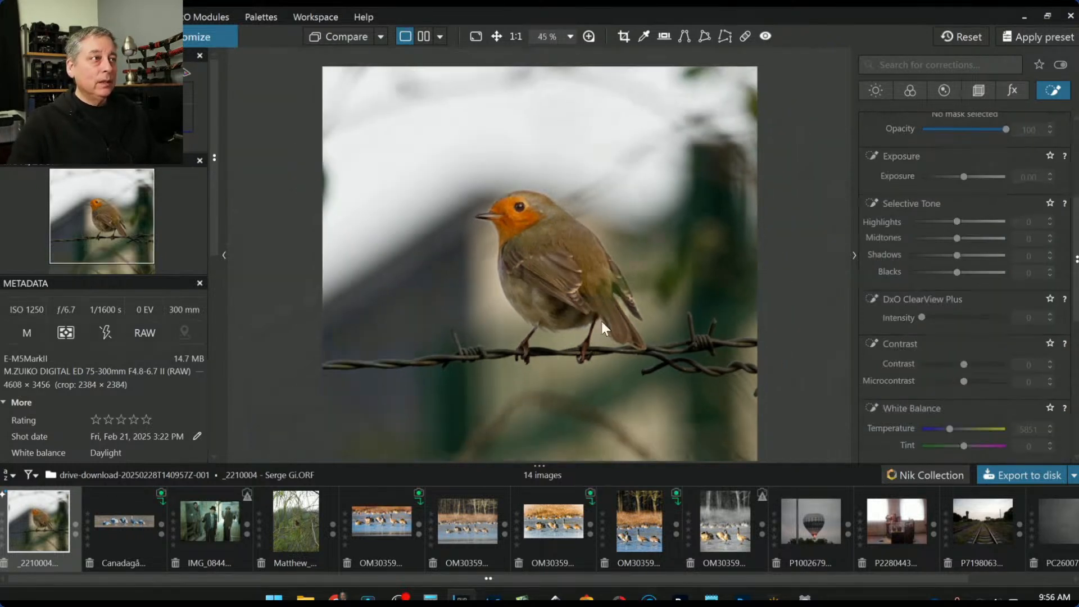
scroll(600, 319, "down", 1)
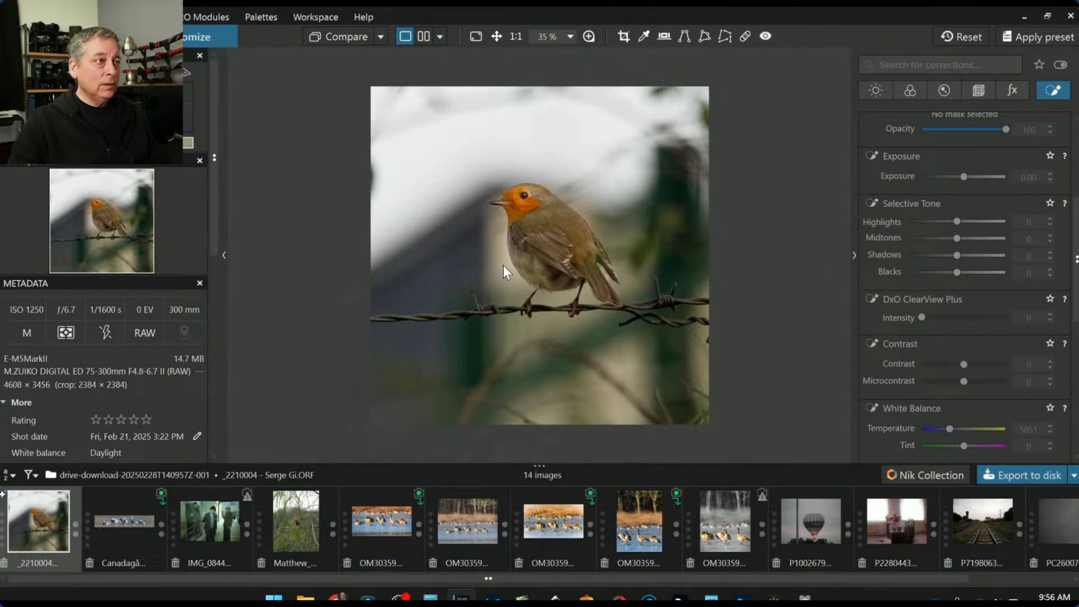
scroll(918, 216, "up", 3)
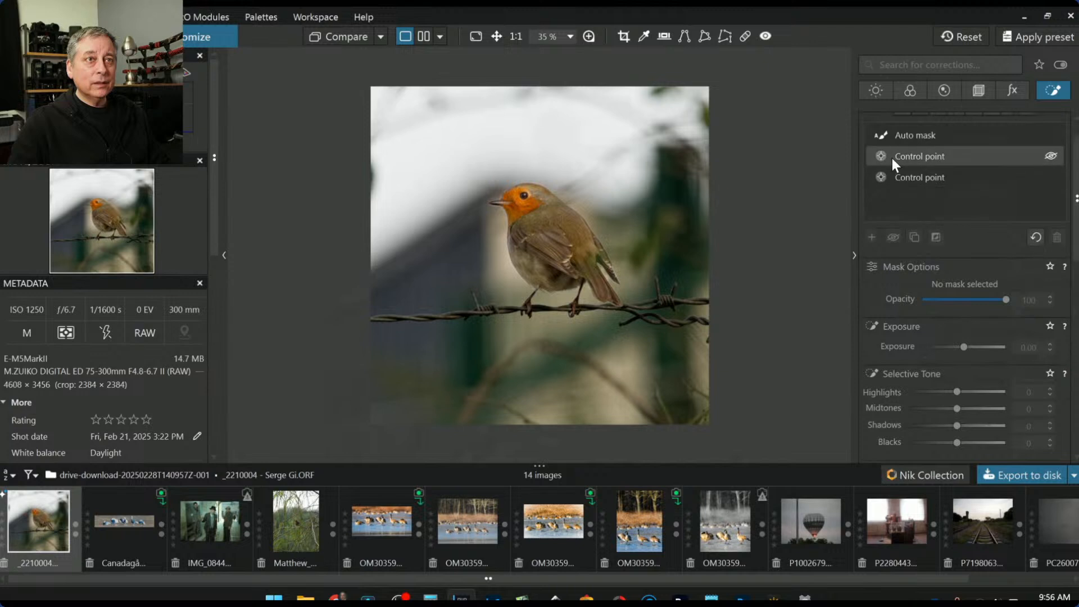
left_click(892, 139)
left_click(497, 204)
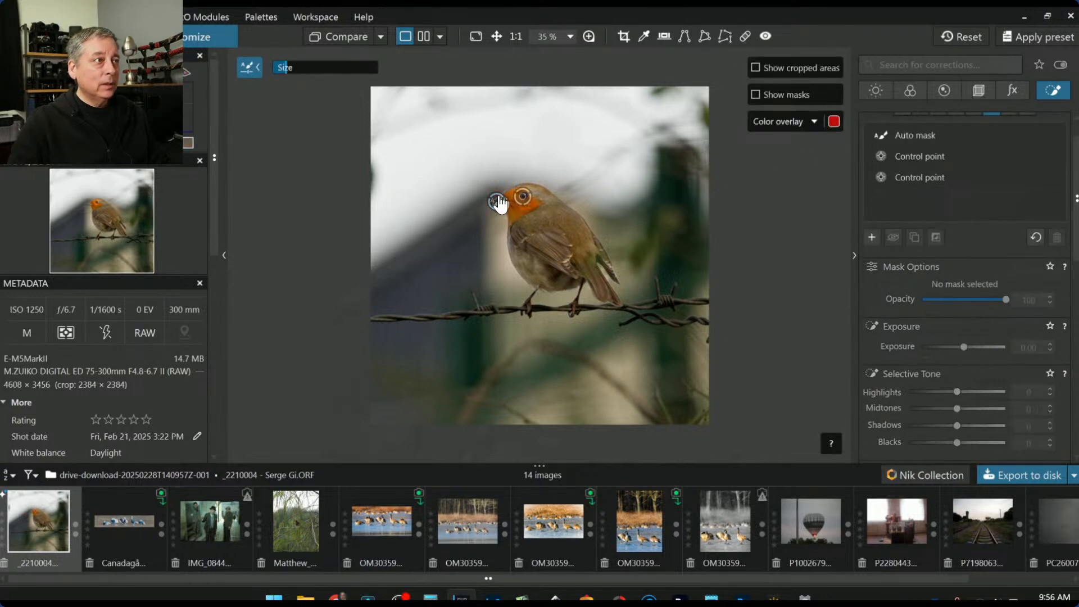
left_click(496, 204)
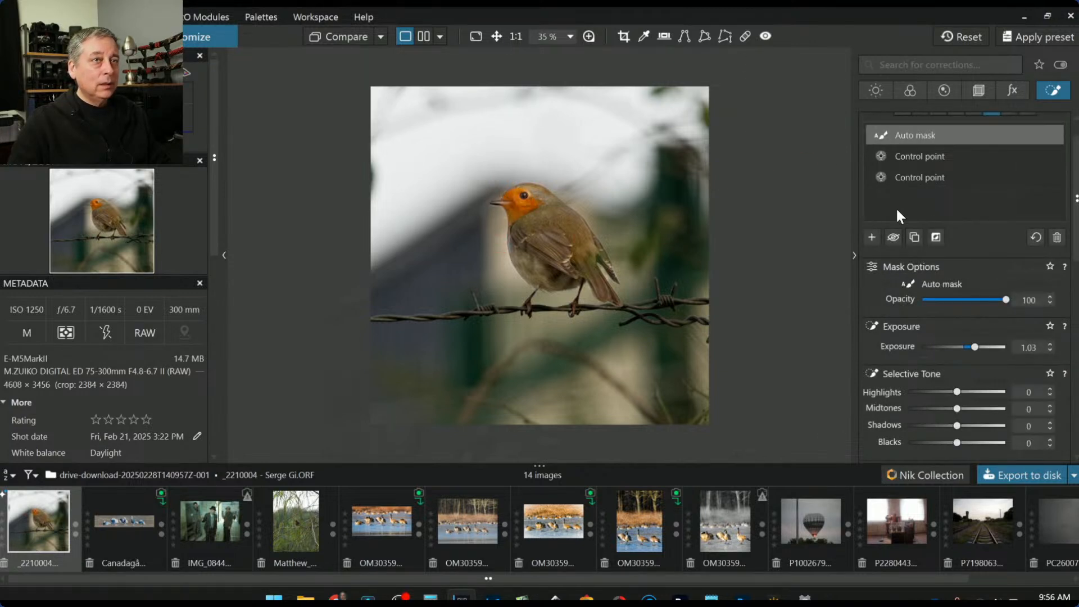
scroll(1017, 264, "up", 1)
left_click(1028, 141)
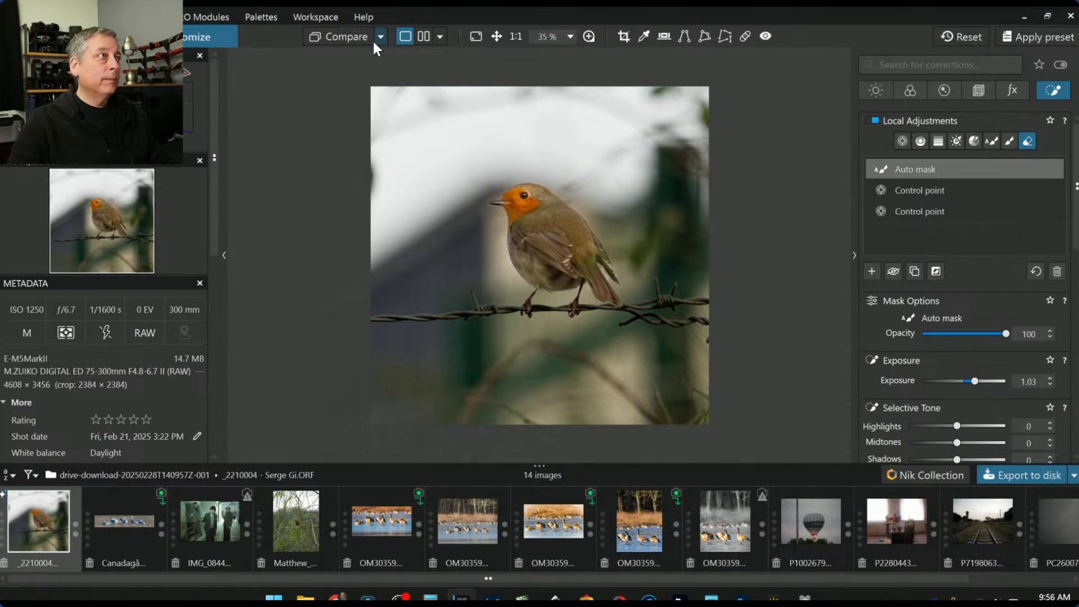
Compare the edited robin with the uncorrected original, then return to the corrected view
left_click(335, 37)
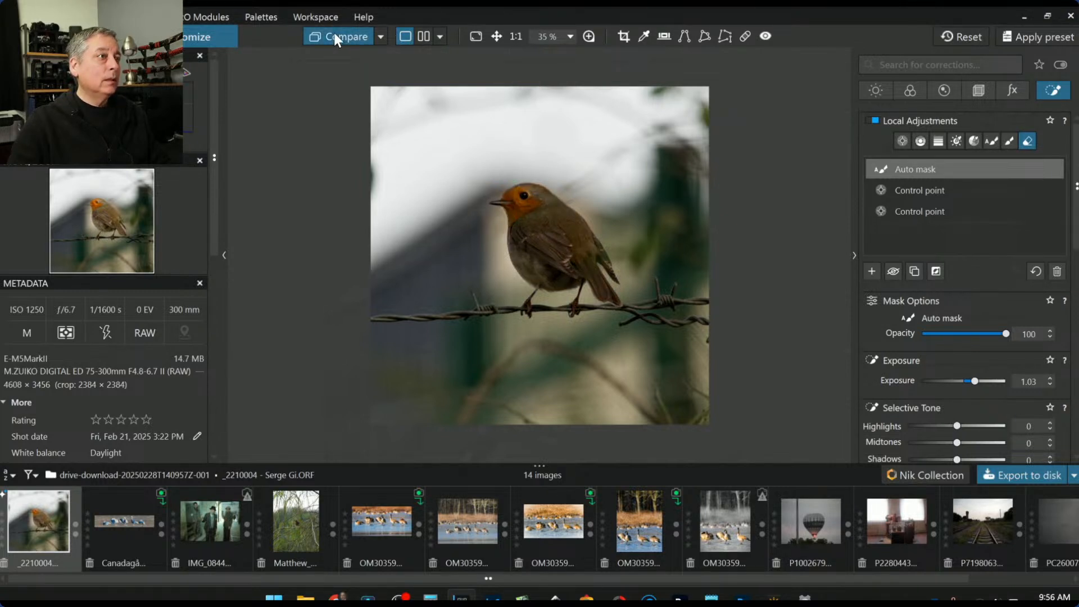
left_click(976, 212)
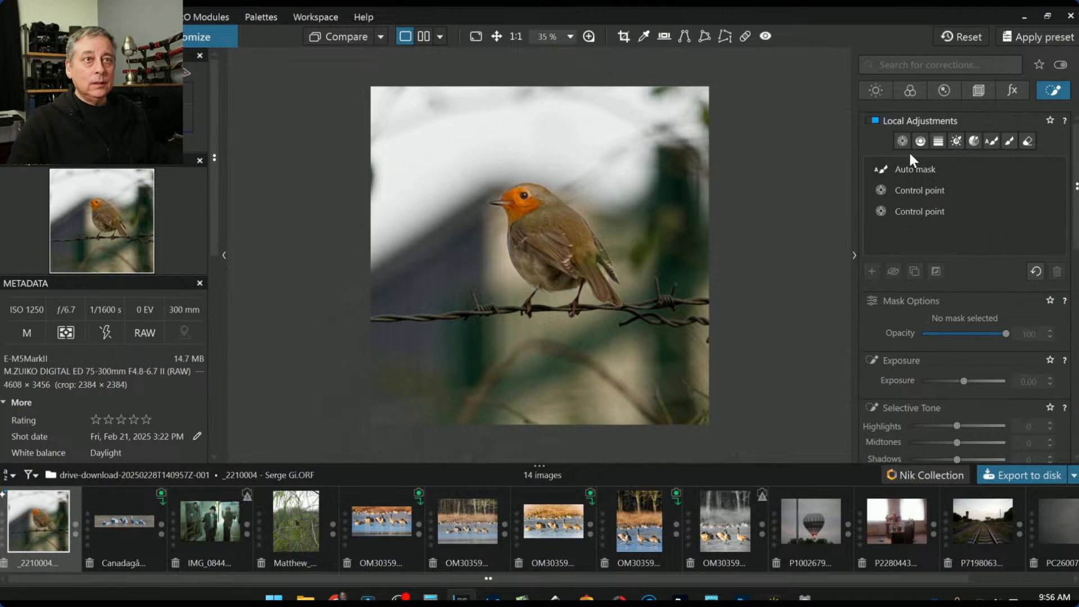
left_click(872, 270)
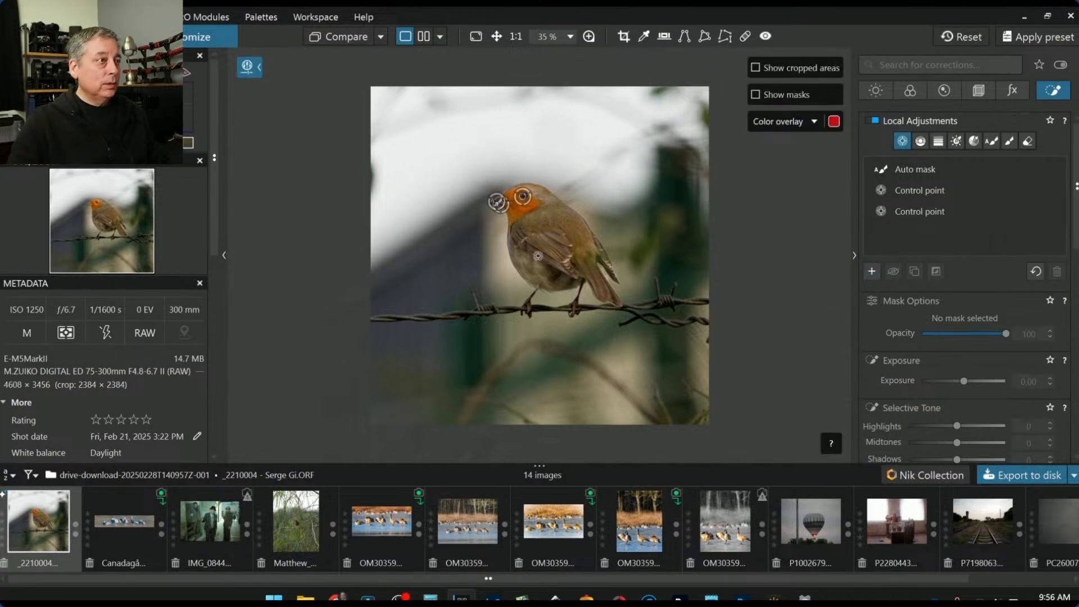
Place a wide inverted control point on the robin's body with colour and brightness selectivity 0
left_click(537, 252)
left_click_drag(556, 249, 730, 234)
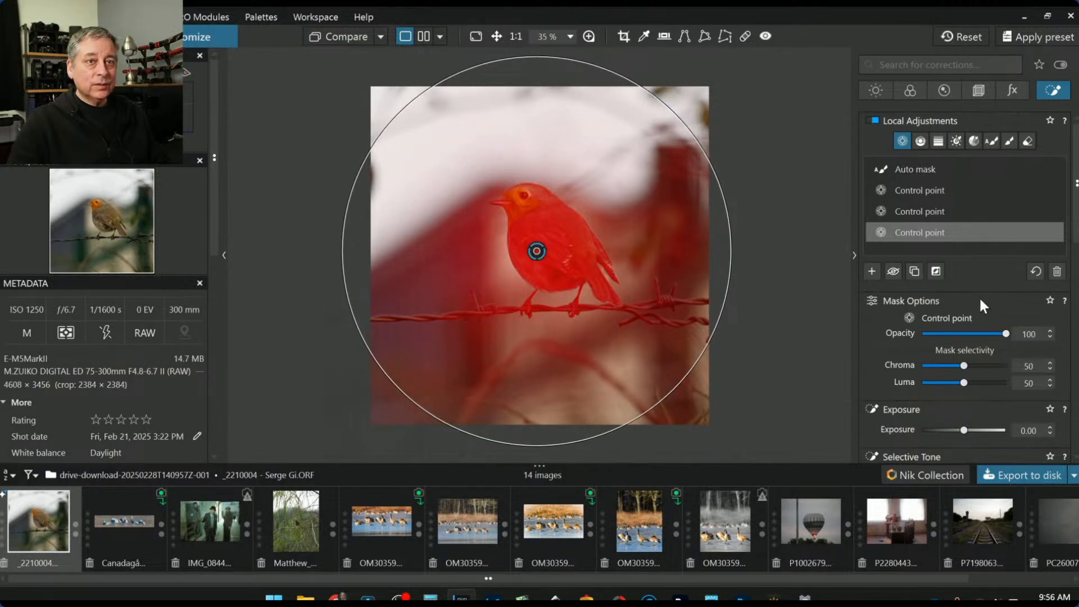
left_click(934, 271)
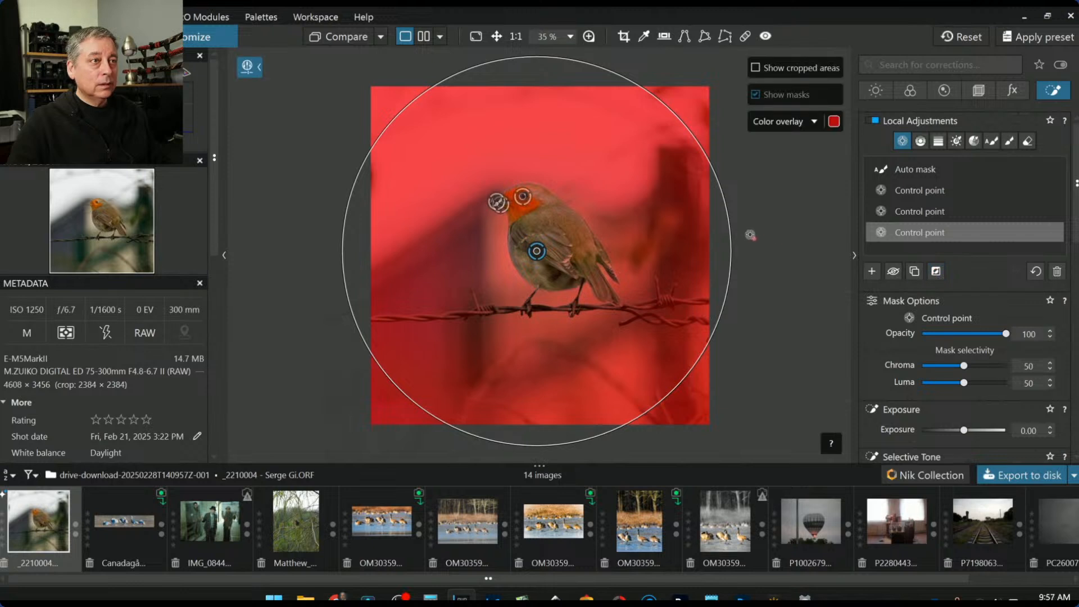
scroll(896, 363, "down", 1)
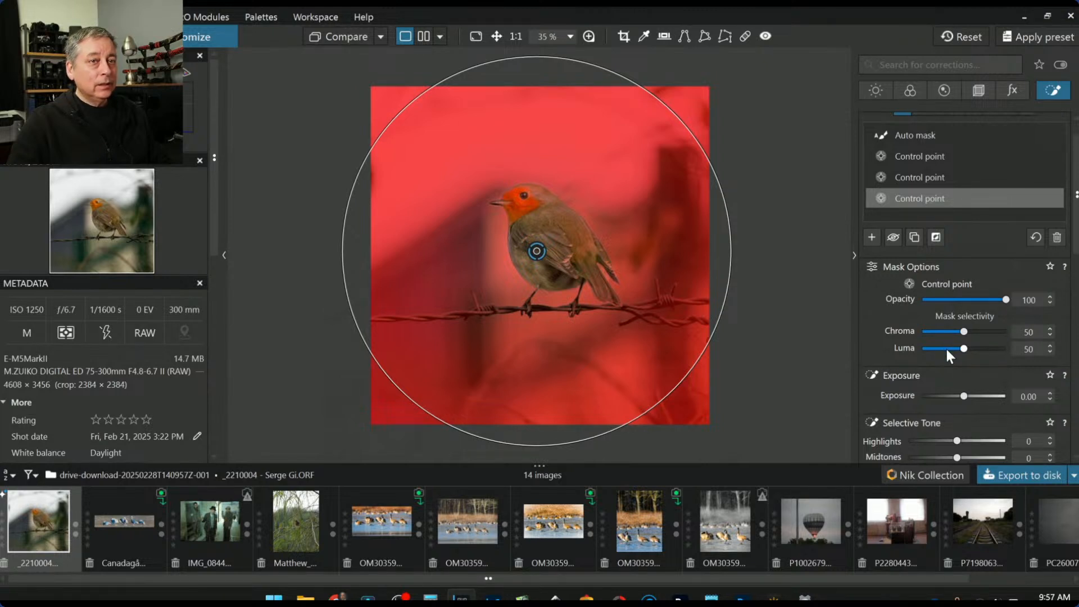
left_click_drag(715, 181, 759, 171)
mouse_move(537, 251)
left_mouse_down()
mouse_move(508, 258)
mouse_move(547, 248)
left_mouse_up()
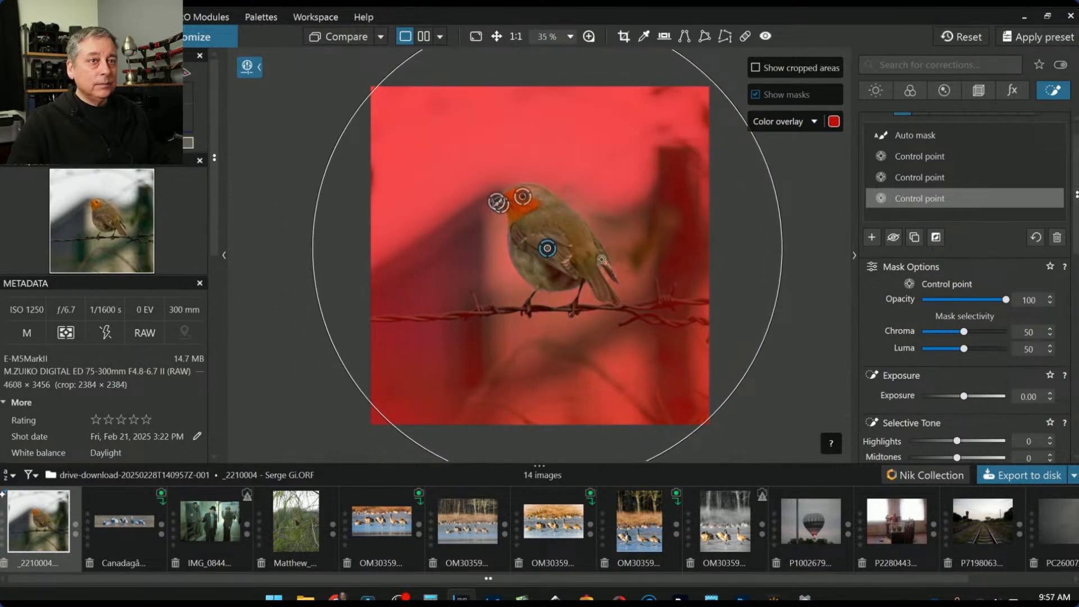
left_click(922, 331)
left_click(924, 348)
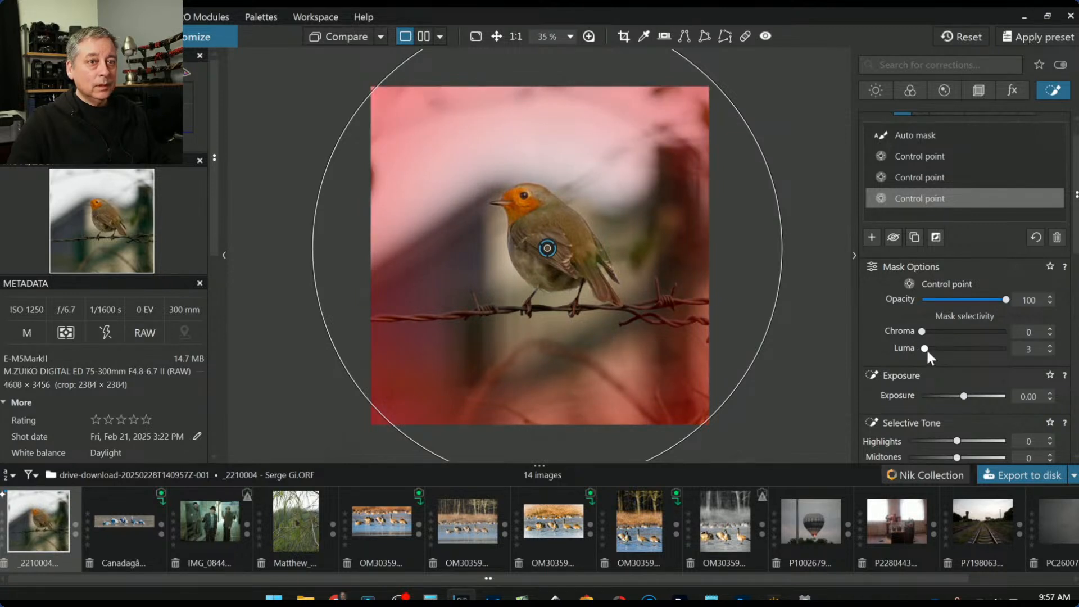
left_click(922, 349)
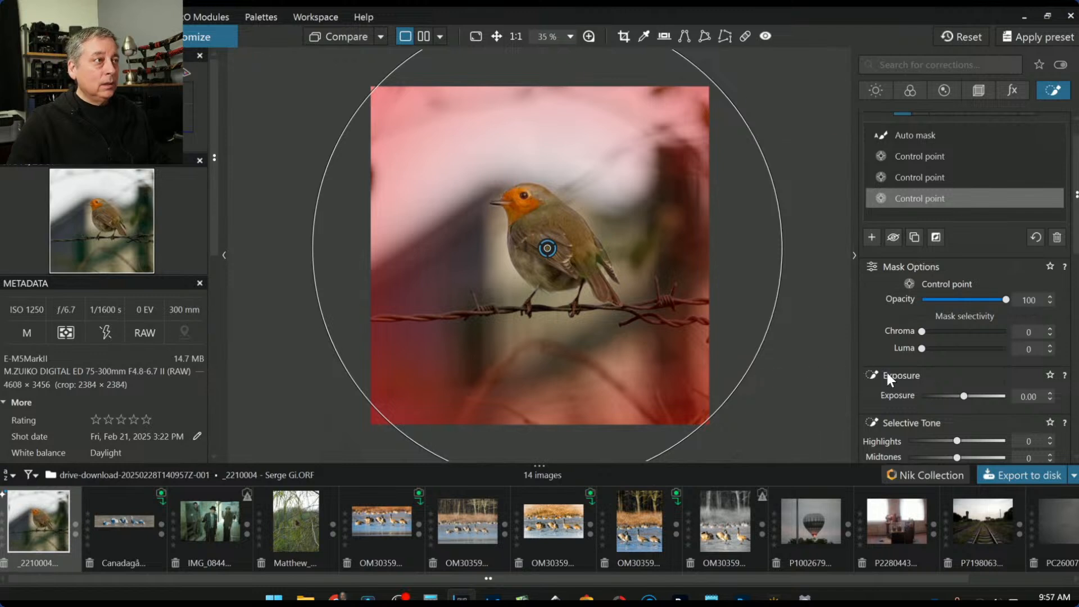
Darken the surroundings to exposure -1.98, widen the point's influence, and set blacks to -9
scroll(891, 375, "down", 2)
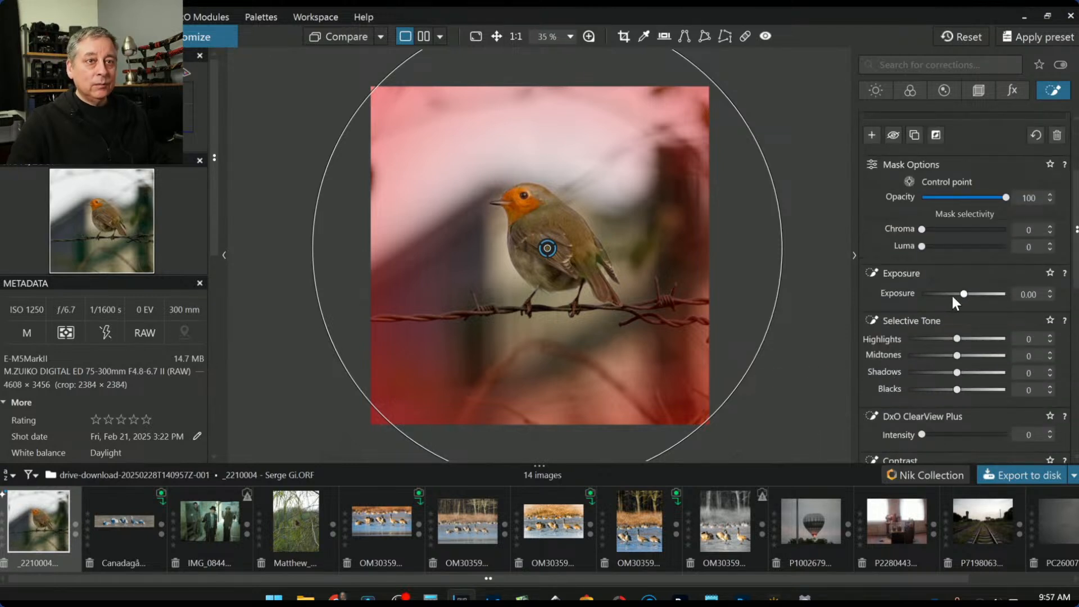
left_click_drag(963, 295, 943, 296)
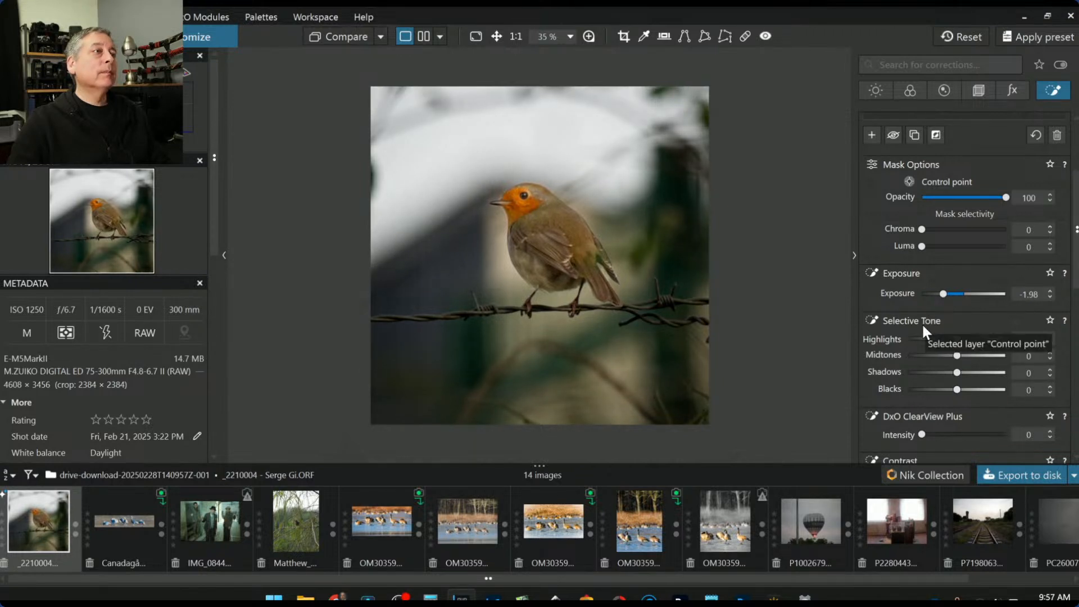
mouse_move(533, 248)
left_click_drag(781, 219, 841, 221)
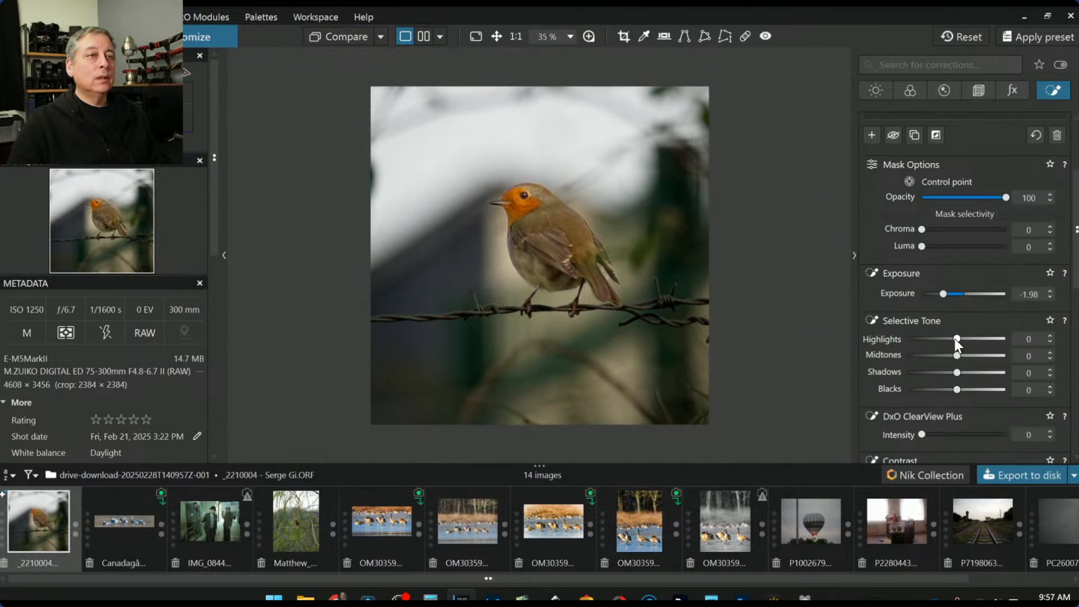
left_click(934, 390)
left_click_drag(935, 386, 952, 386)
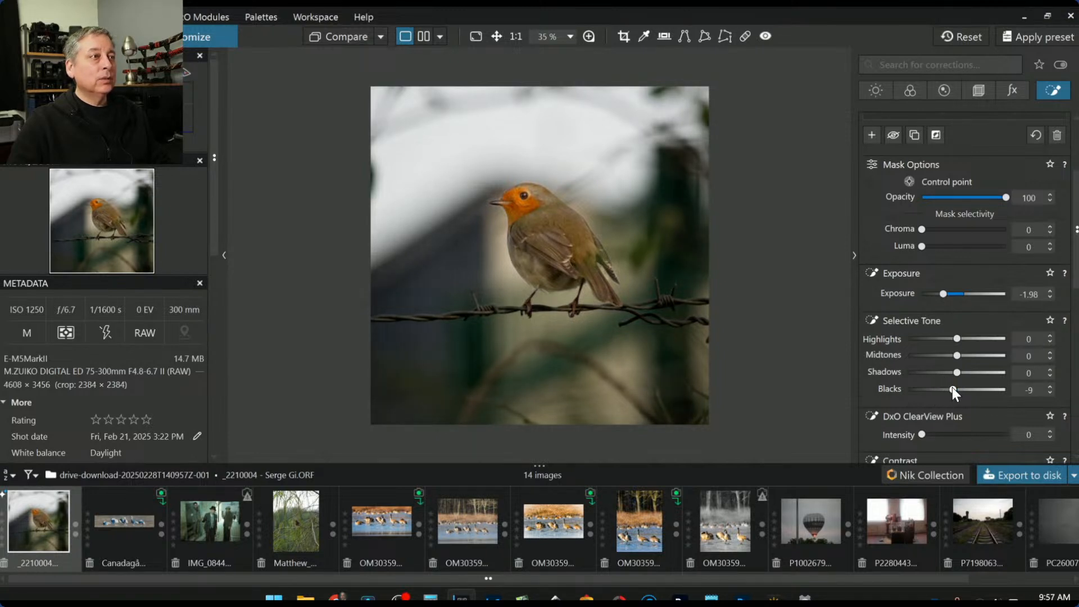
Set the local white balance to temperature 5051 and tint 25, then zoom out slightly
scroll(906, 337, "down", 4)
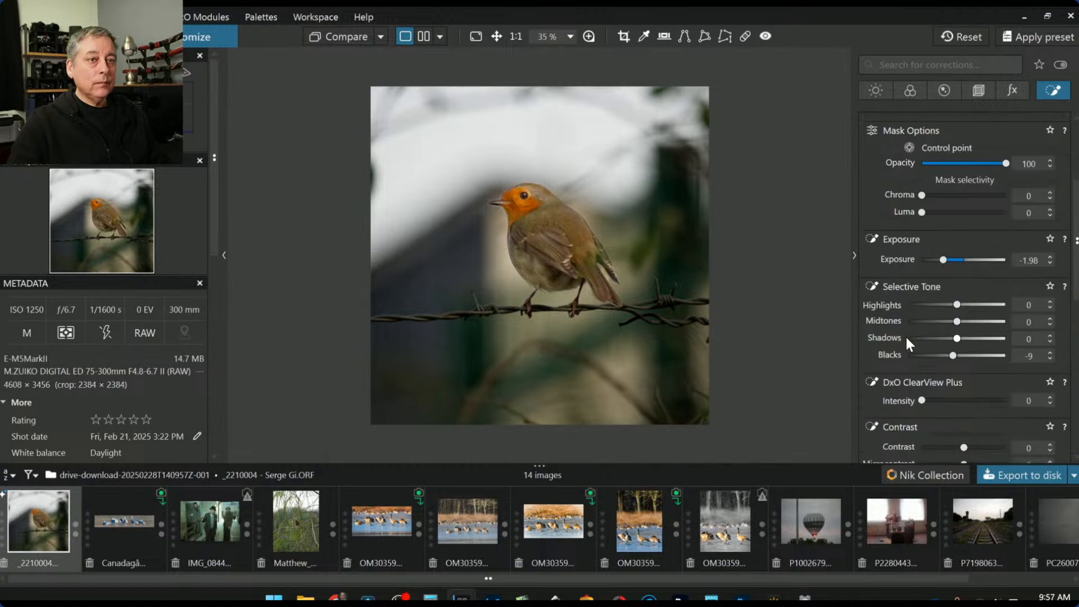
left_click_drag(948, 308, 944, 309)
double_click(944, 308)
scroll(944, 309, "down", 4)
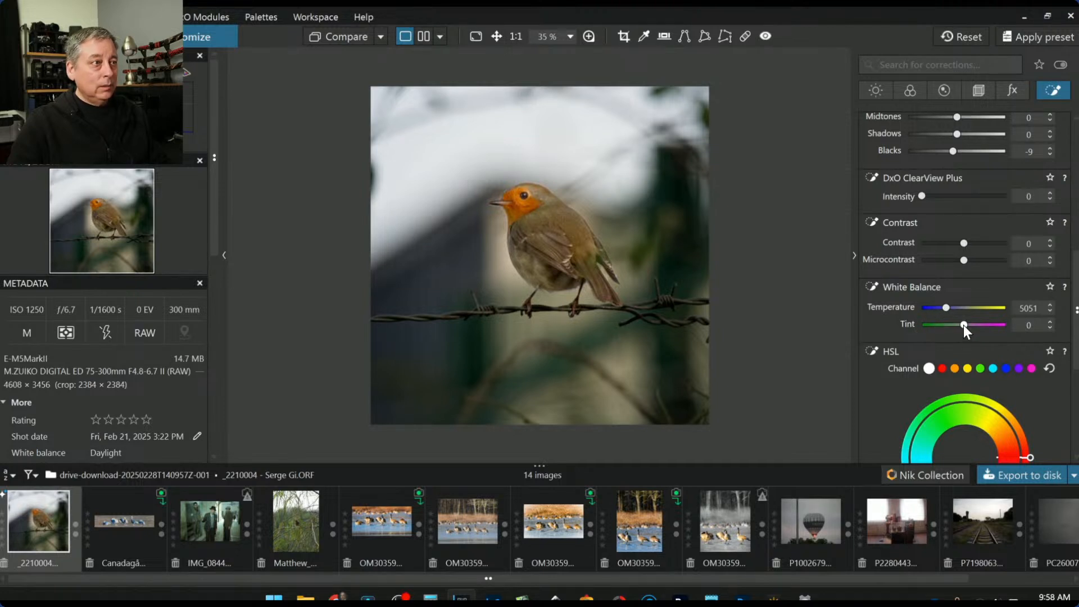
scroll(963, 325, "up", 1)
scroll(963, 325, "up", 2)
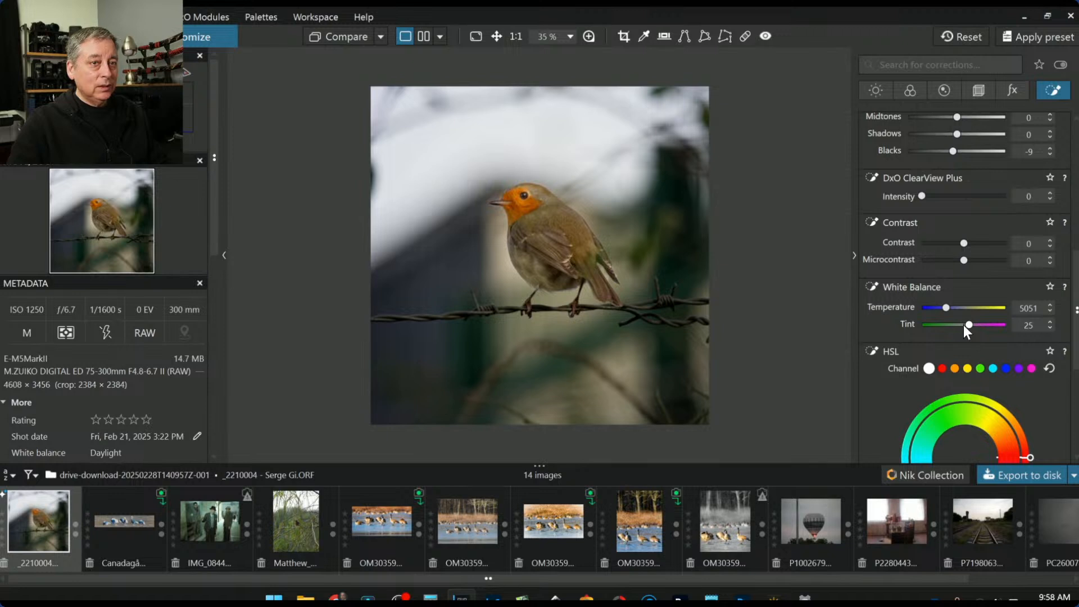
scroll(963, 325, "up", 2)
scroll(964, 325, "up", 1)
scroll(963, 325, "down", 1)
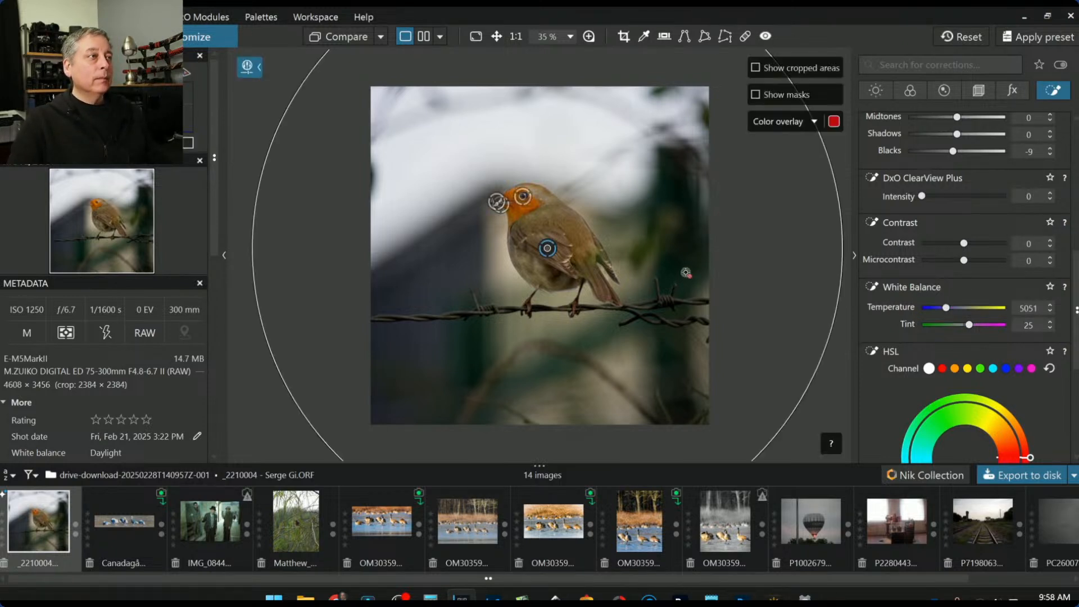
scroll(694, 272, "down", 1)
key("Escape")
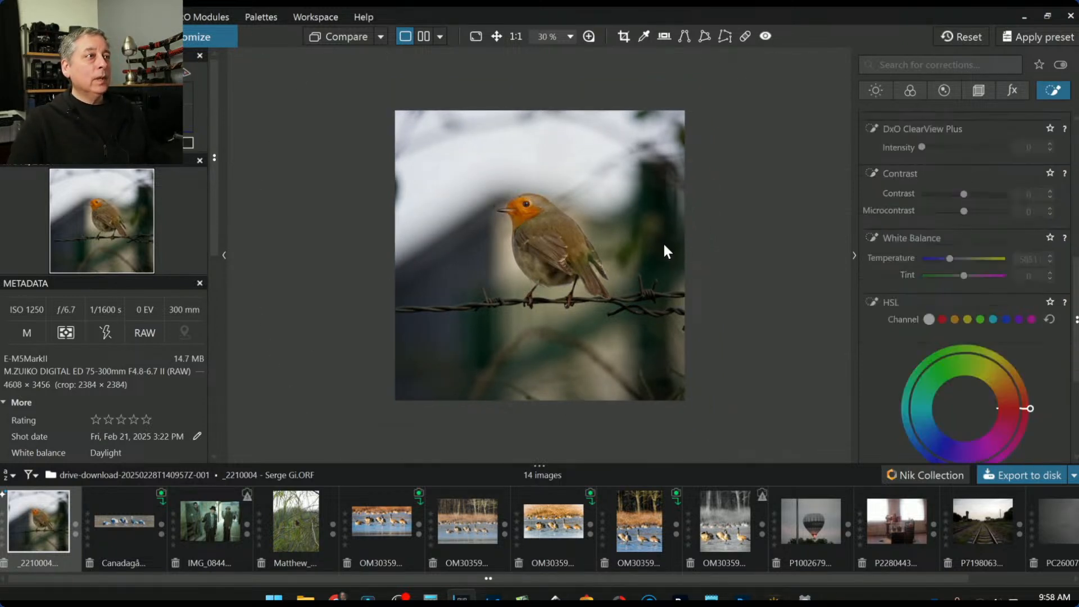
Toggle Compare a few times to check the edit against the original
left_click(333, 39)
left_click(333, 39)
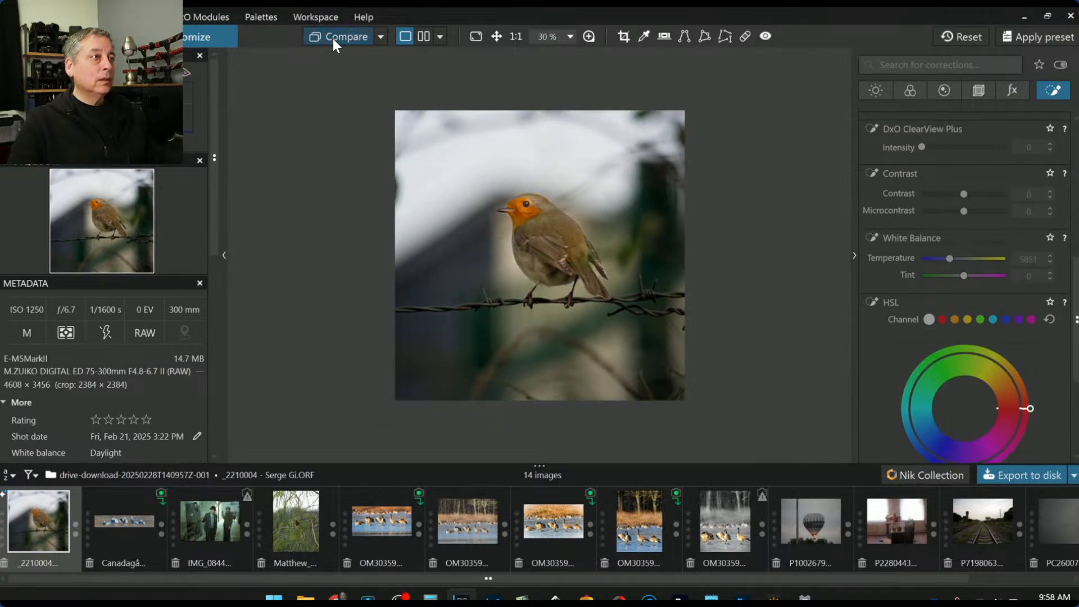
left_click(332, 38)
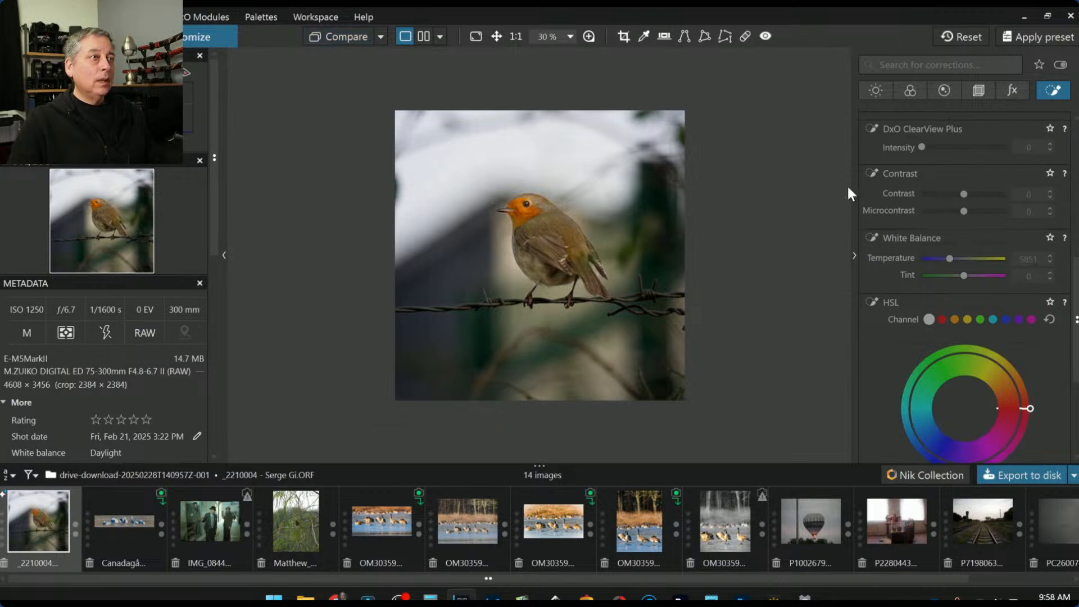
scroll(917, 272, "up", 5)
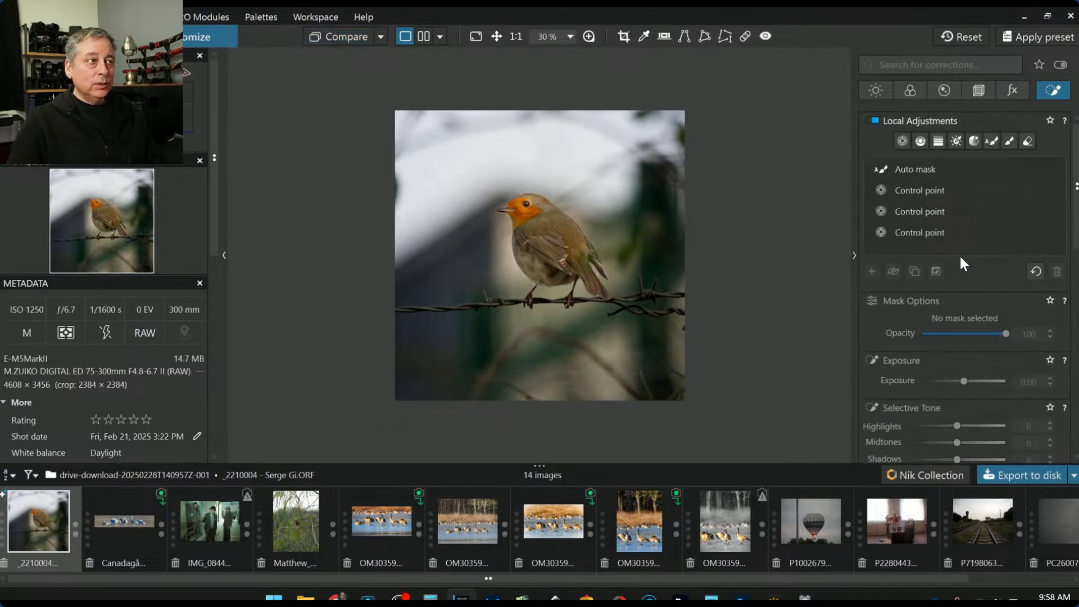
Draw a diagonal control line on the right side with exposure 1.06 and temperature 7070
left_click(922, 141)
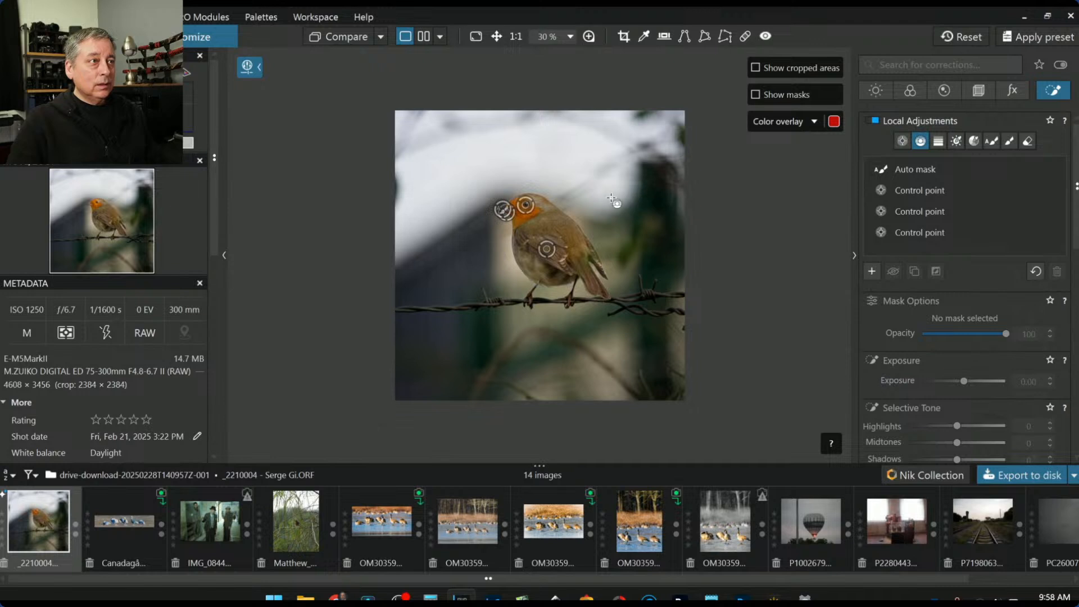
left_click_drag(596, 194, 464, 287)
left_click_drag(579, 205, 569, 218)
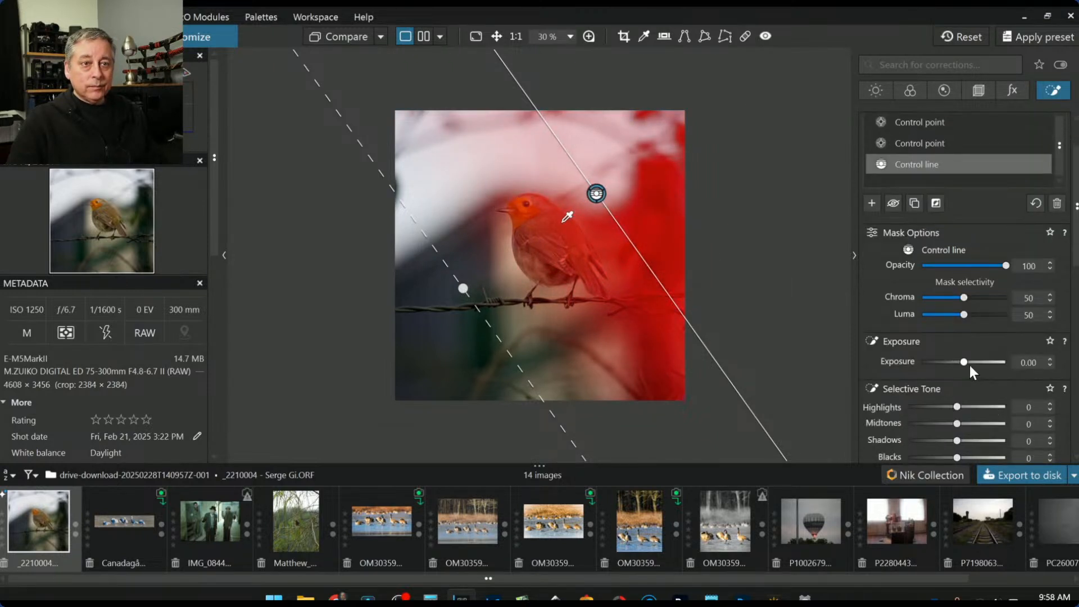
left_click_drag(966, 363, 975, 364)
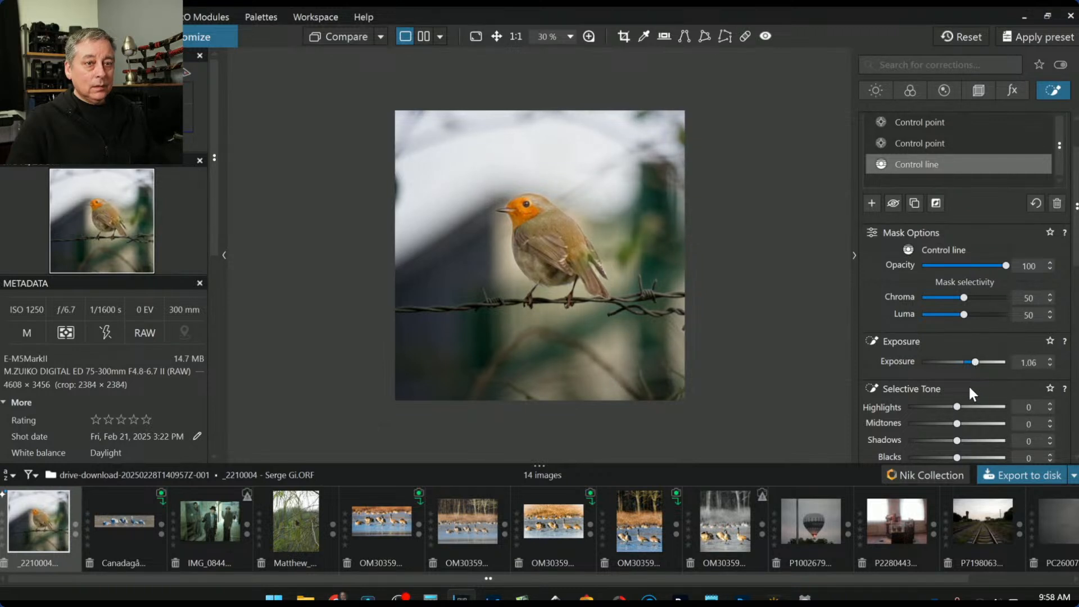
scroll(915, 386, "down", 3)
scroll(916, 387, "down", 2)
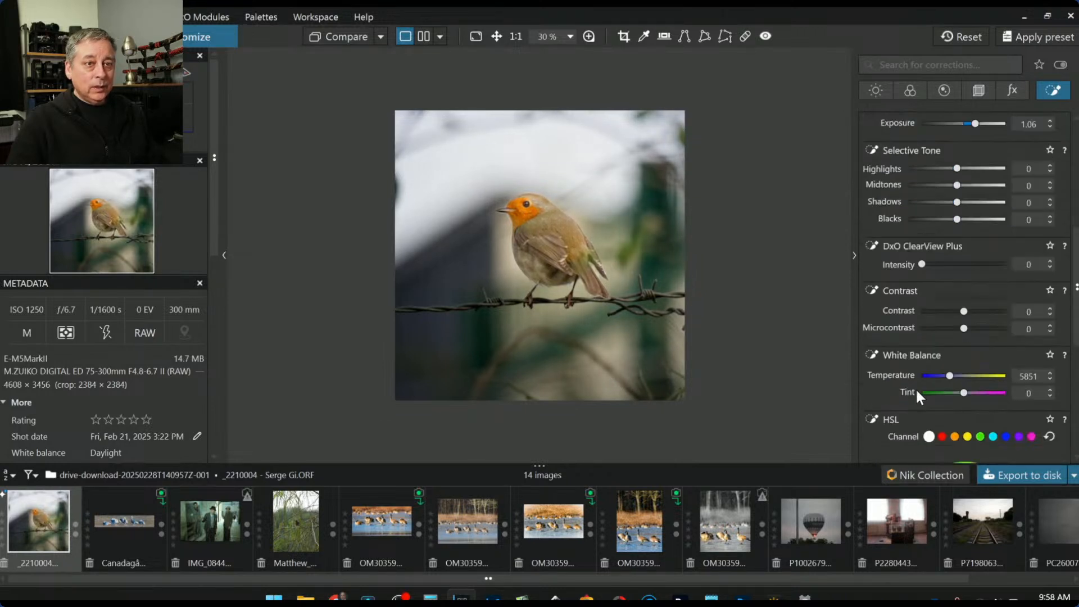
left_click_drag(954, 377, 955, 377)
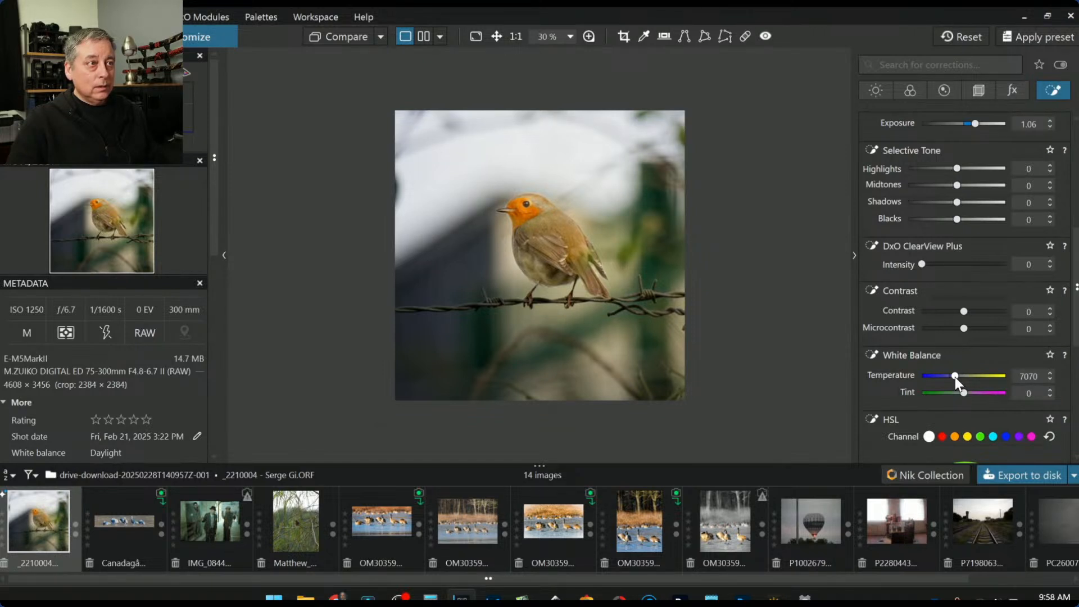
mouse_move(674, 292)
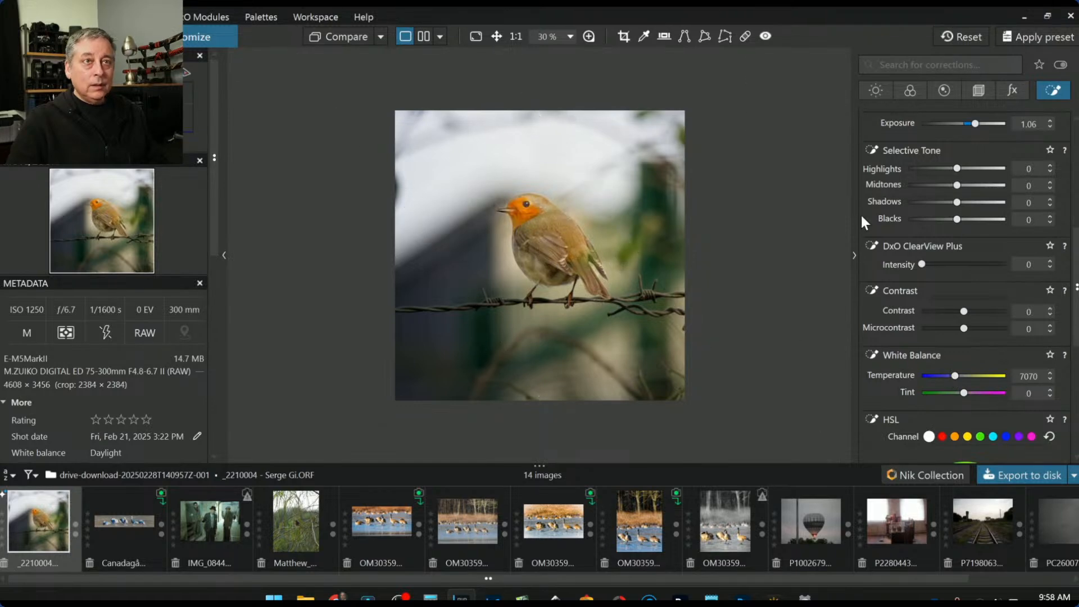
scroll(869, 214, "up", 5)
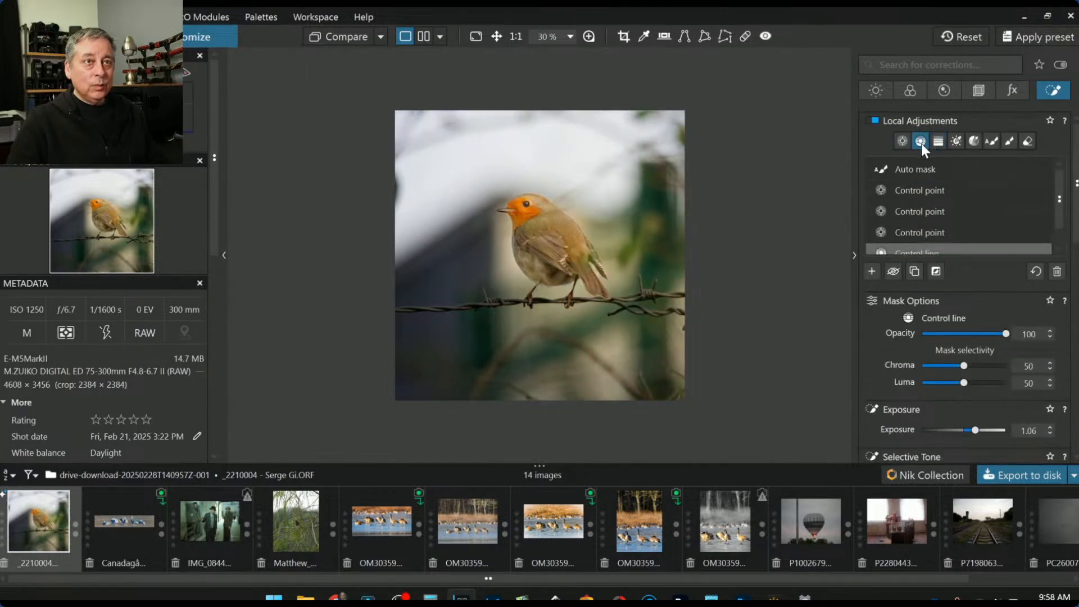
Draw a control line over the left side with exposure -0.55 and highlights -12
left_click(873, 270)
left_click_drag(516, 284, 552, 258)
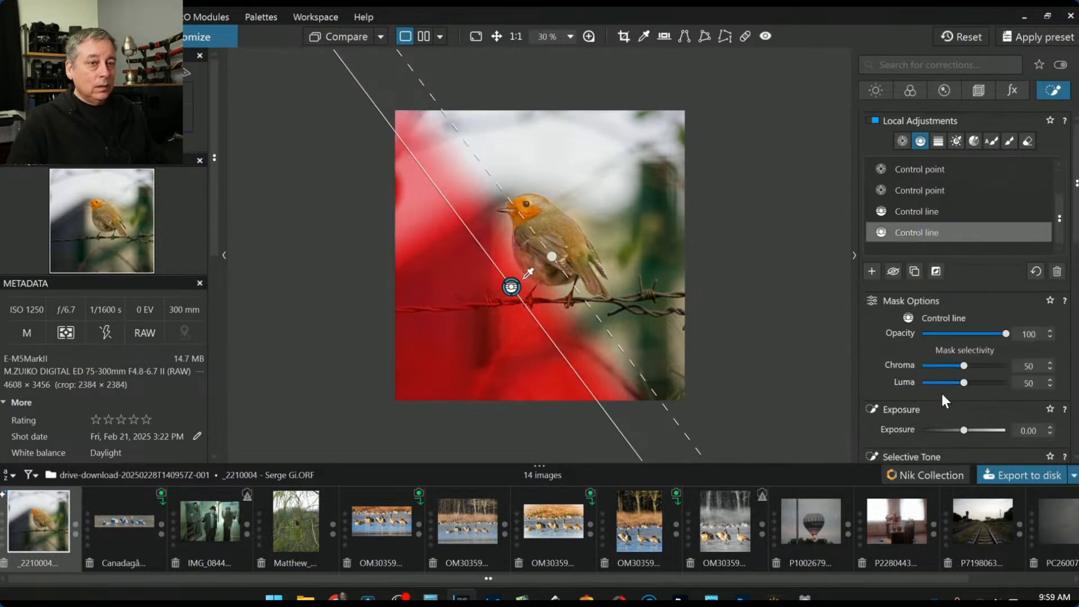
scroll(945, 404, "down", 3)
left_click_drag(956, 374, 944, 372)
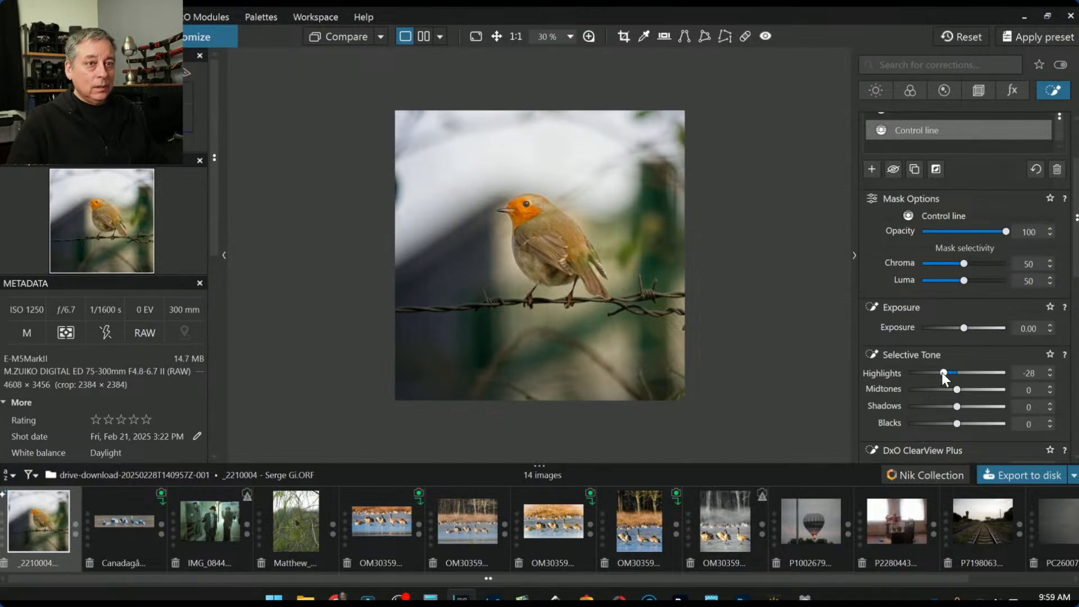
double_click(944, 372)
left_click_drag(960, 328, 959, 329)
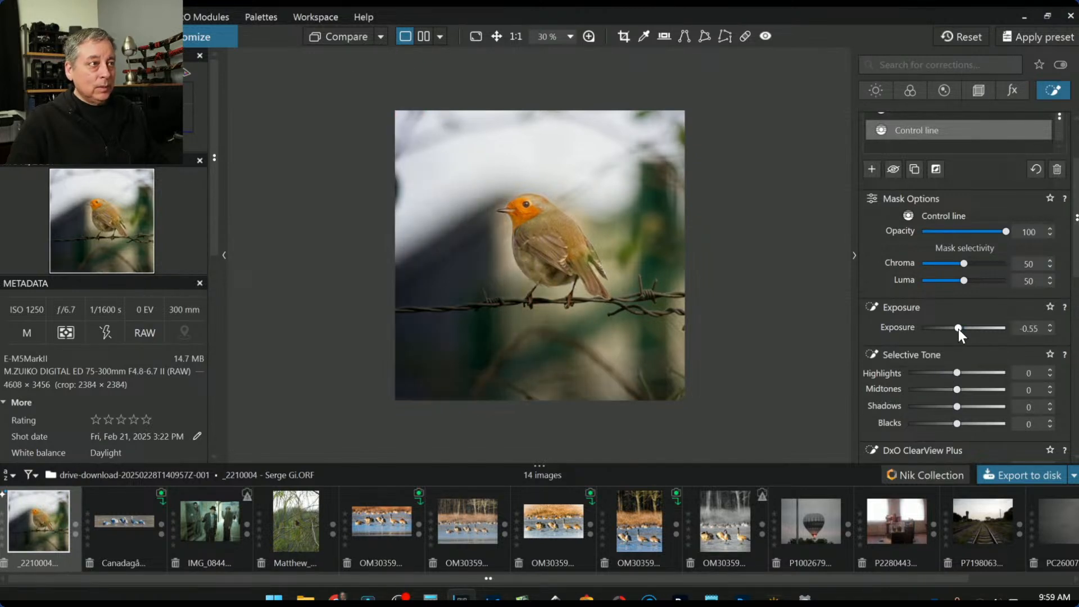
left_click(945, 372)
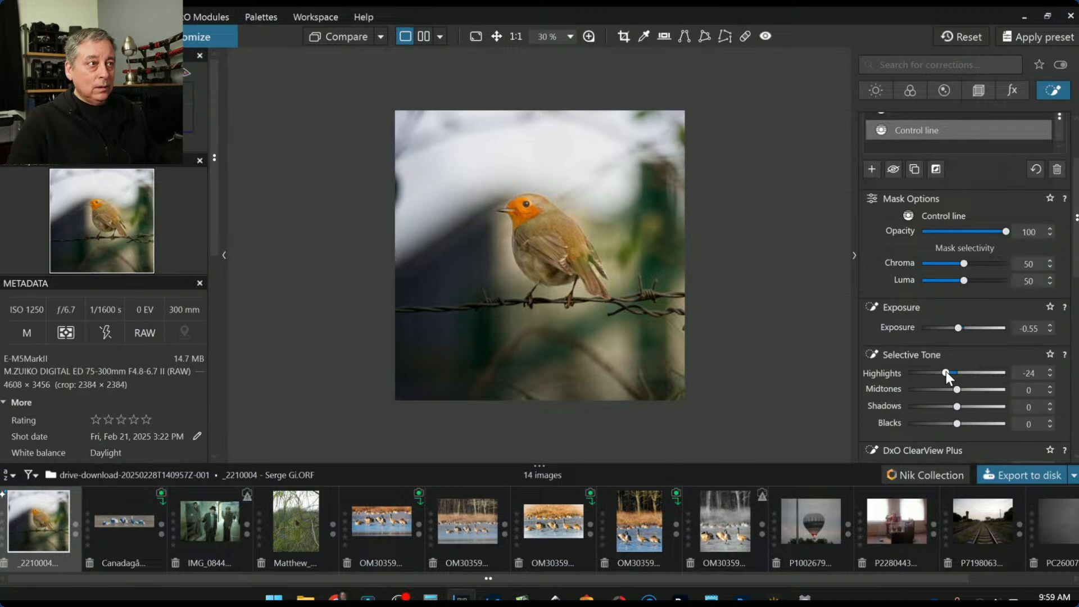
left_click_drag(946, 372, 952, 371)
Cool the left-side control line's temperature to 5551
scroll(896, 380, "down", 3)
scroll(895, 387, "down", 1)
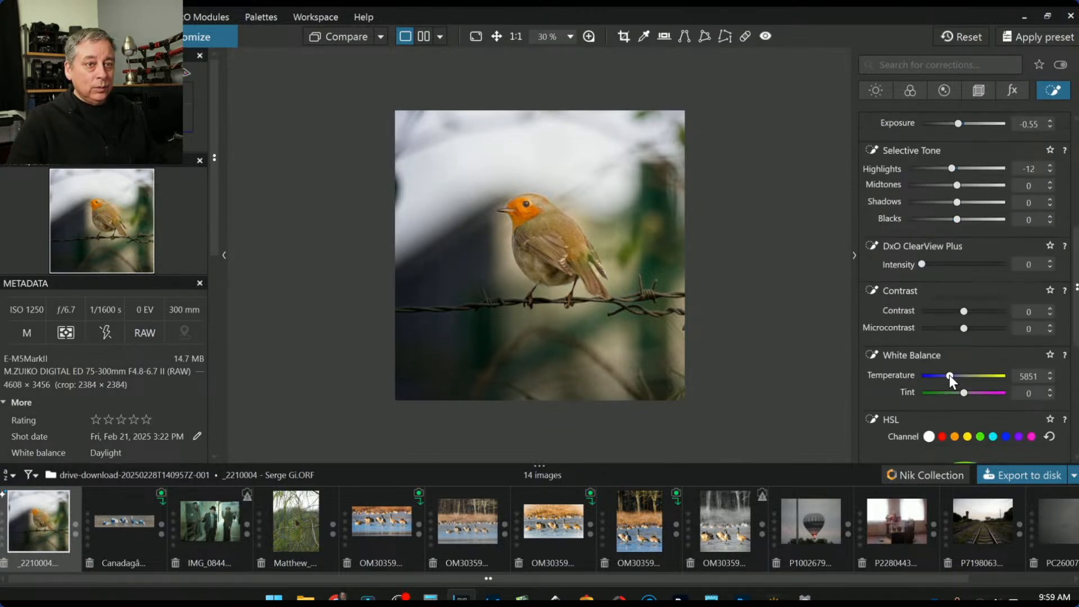
left_click_drag(947, 375, 949, 375)
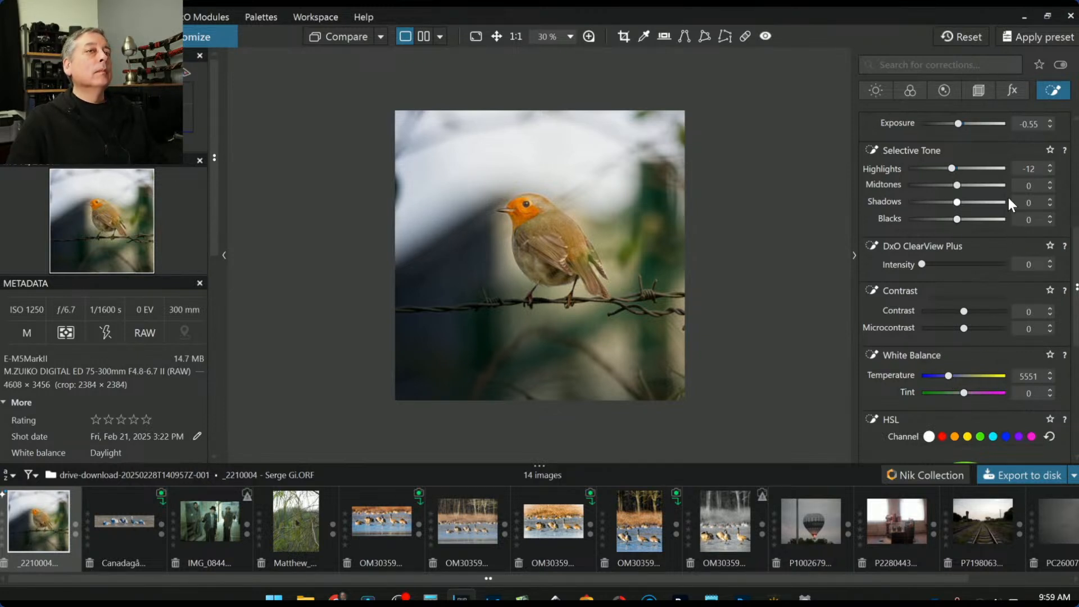
scroll(1008, 204, "up", 5)
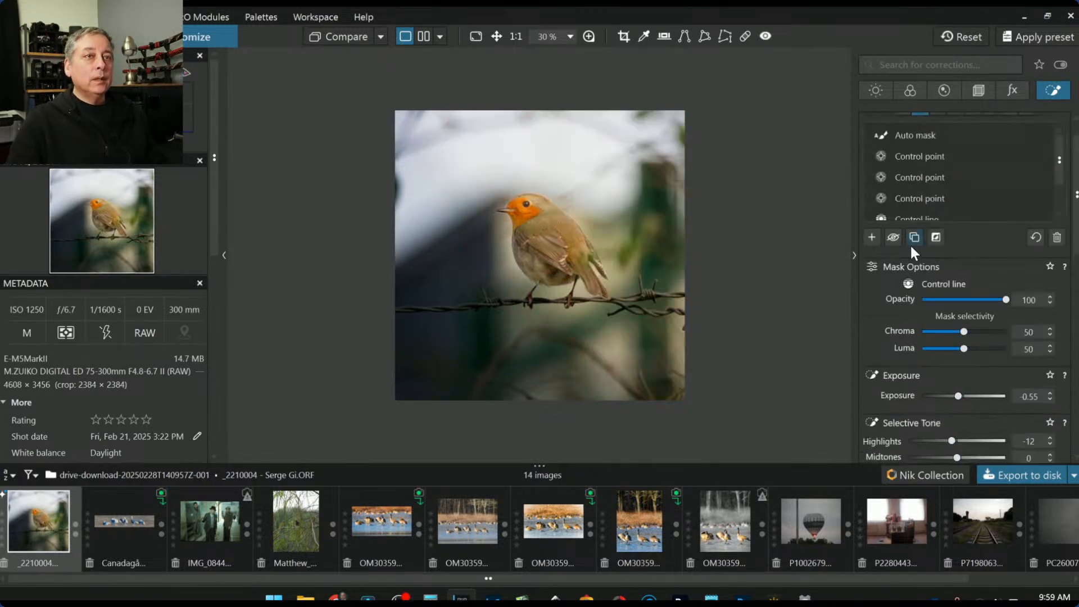
Add a new control line across the top of the photo, extending its transition past the robin
left_click(871, 237)
left_click_drag(543, 171, 538, 210)
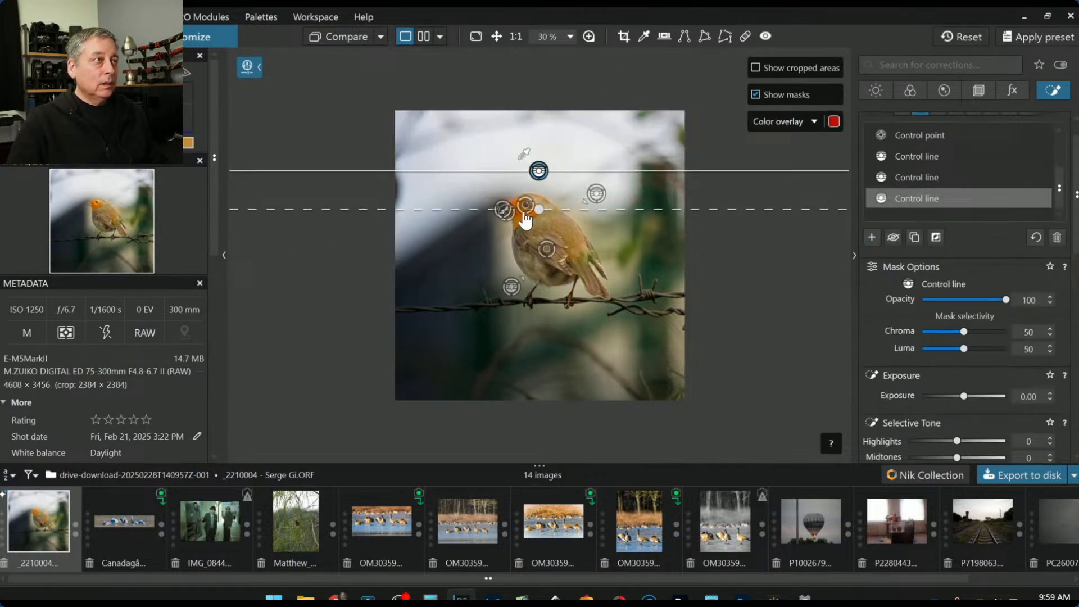
left_click_drag(539, 210, 537, 272)
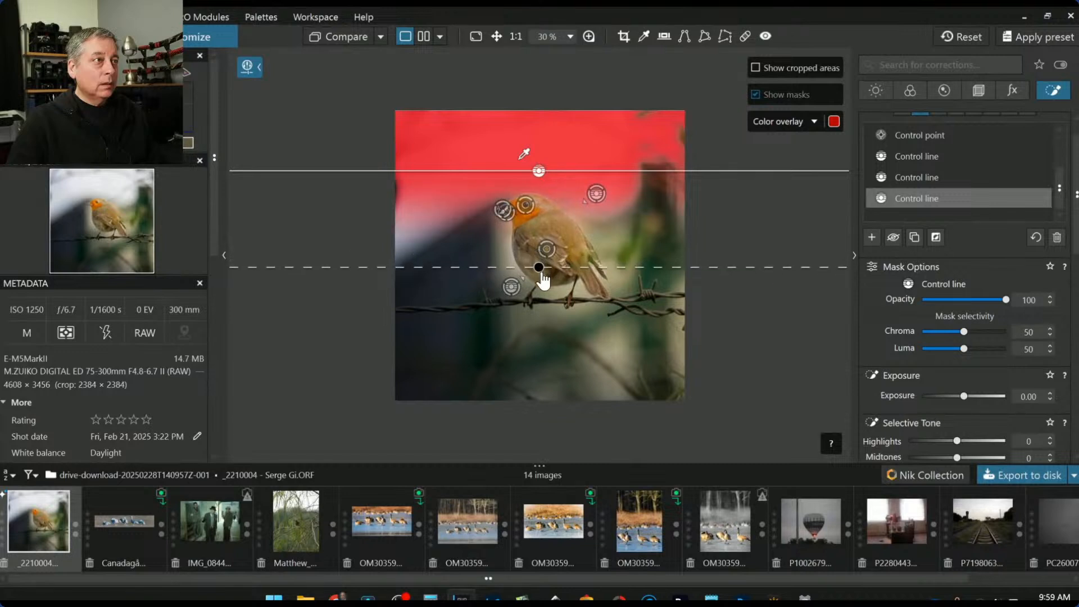
Set the control line's exposure to -0.82 and white-balance temperature to 5318
left_click(955, 396)
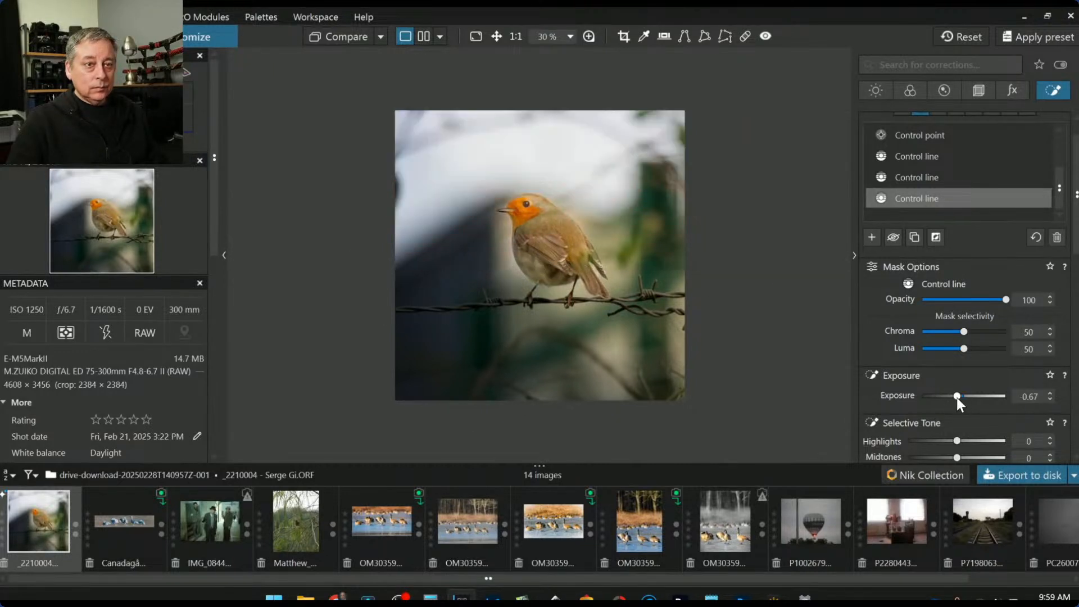
scroll(909, 376, "down", 5)
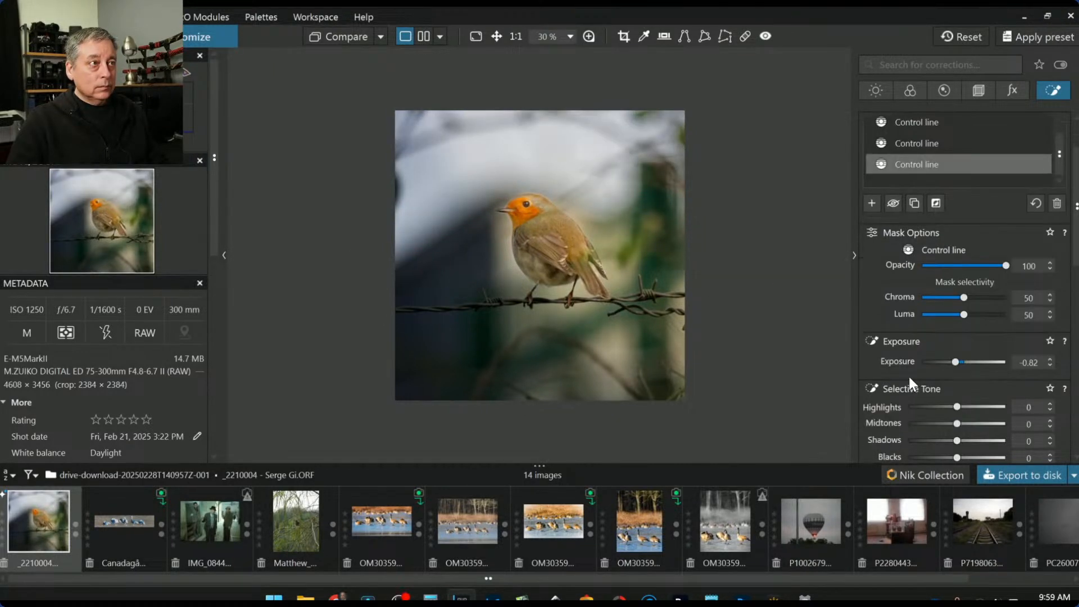
scroll(953, 408, "down", 1)
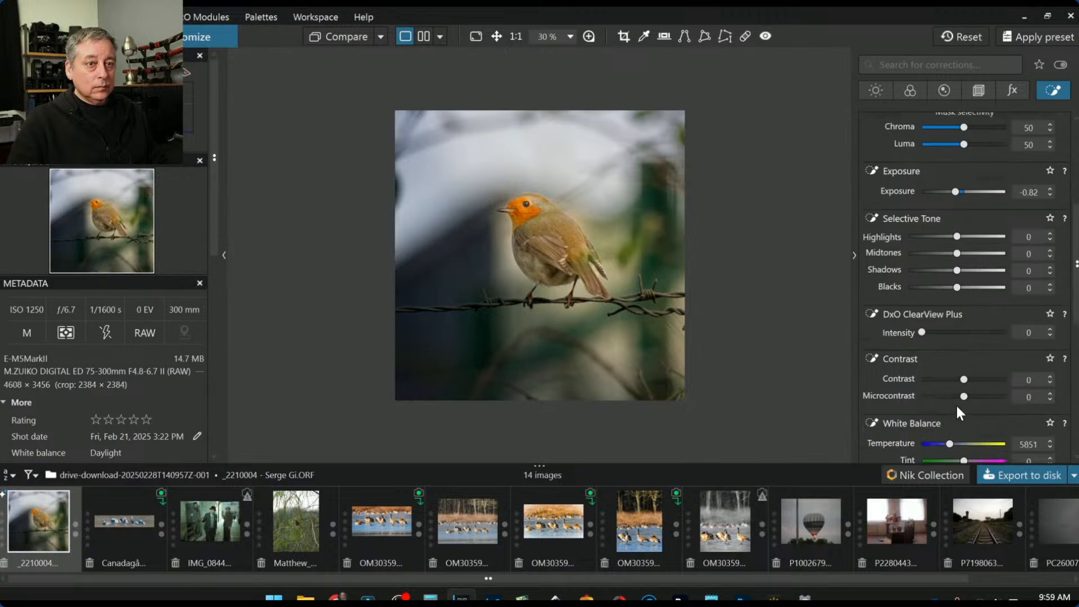
left_click_drag(948, 443, 948, 441)
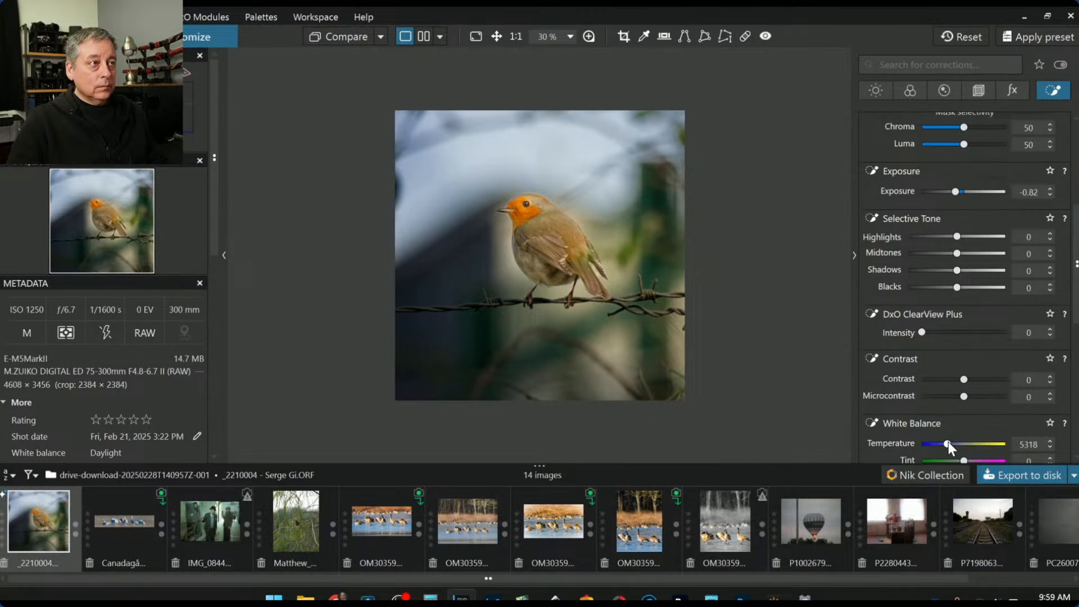
scroll(907, 265, "up", 4)
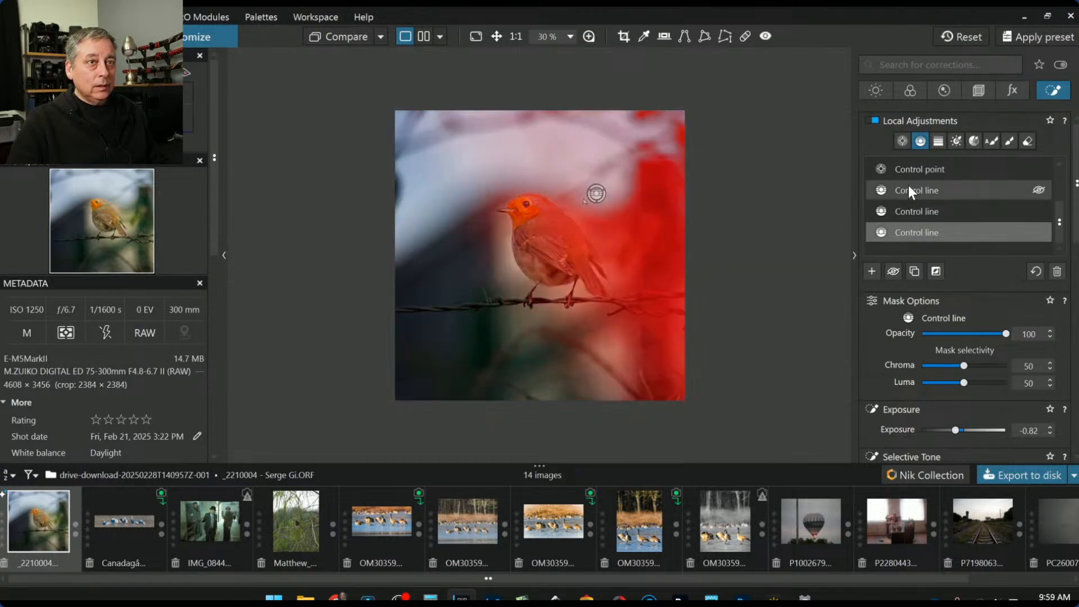
Select the control point, reset its exposure and set it to -1.10, then deselect its mask
scroll(912, 222, "up", 3)
left_click(916, 217)
scroll(872, 338, "down", 3)
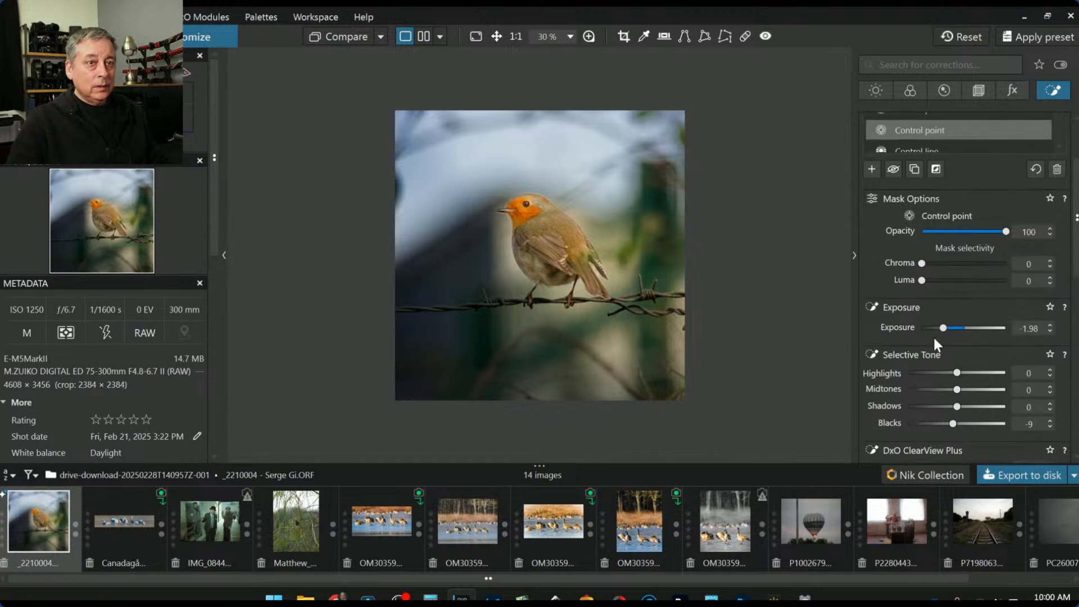
double_click(943, 328)
left_click(939, 329)
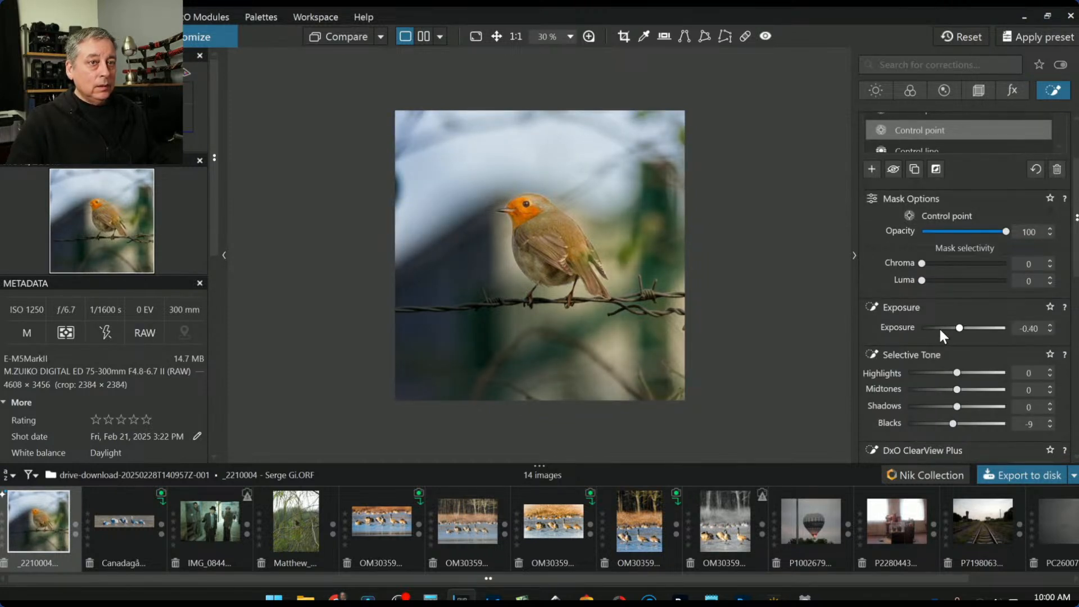
left_click(939, 328)
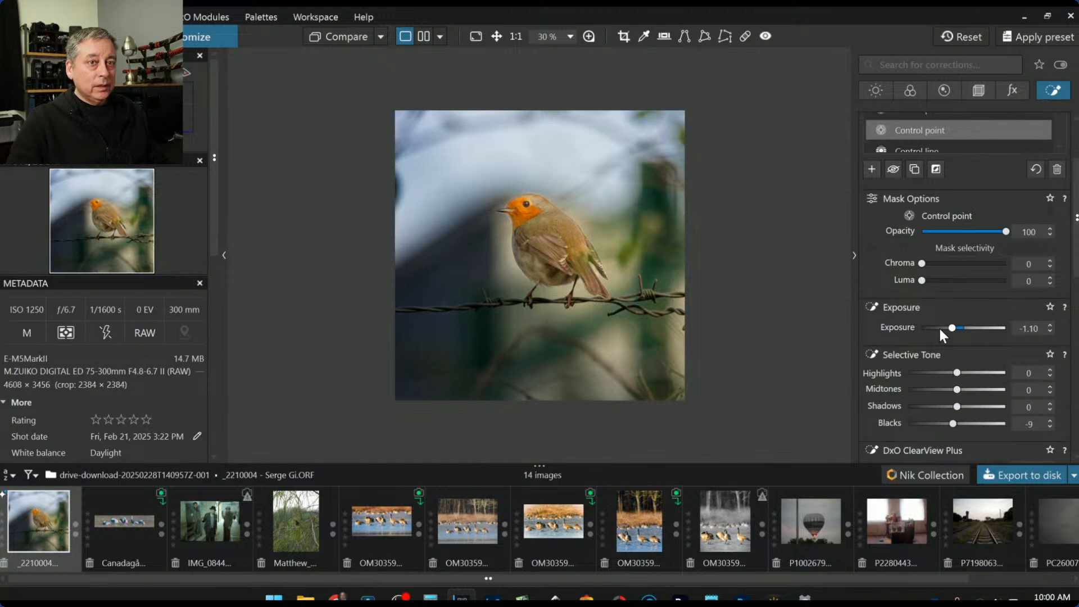
key("Escape")
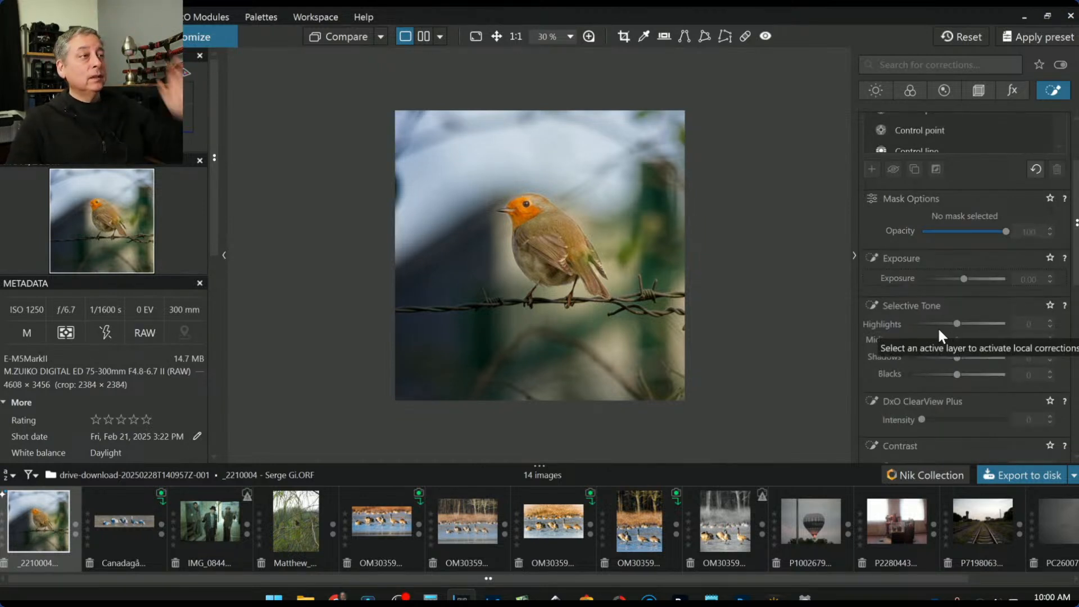
scroll(930, 251, "up", 2)
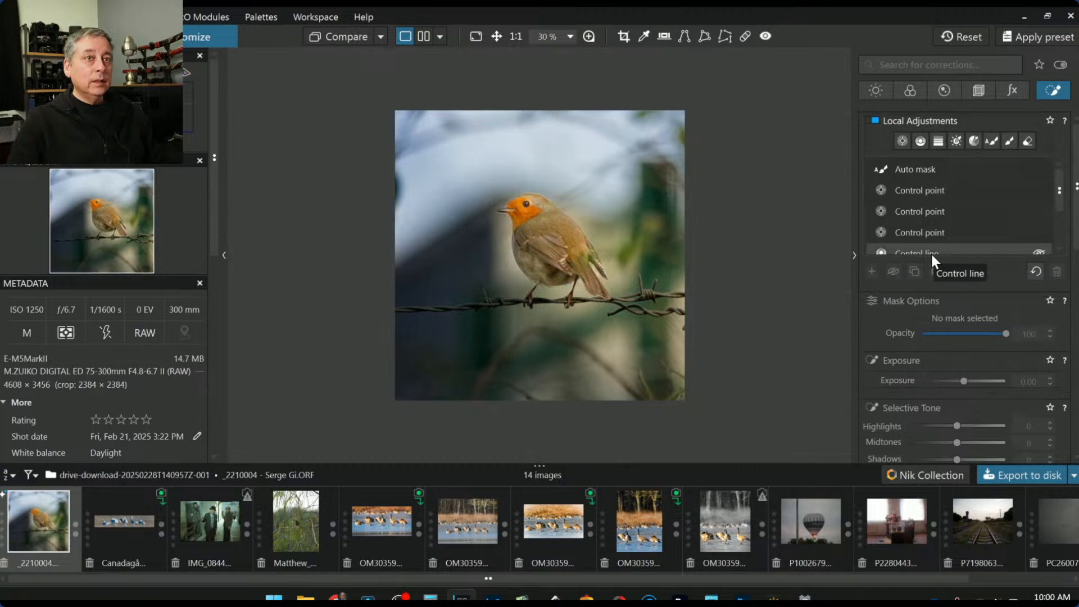
In the Light corrections, try Smart Lighting, leave it off, and set ClearView Plus intensity to 7
left_click(875, 90)
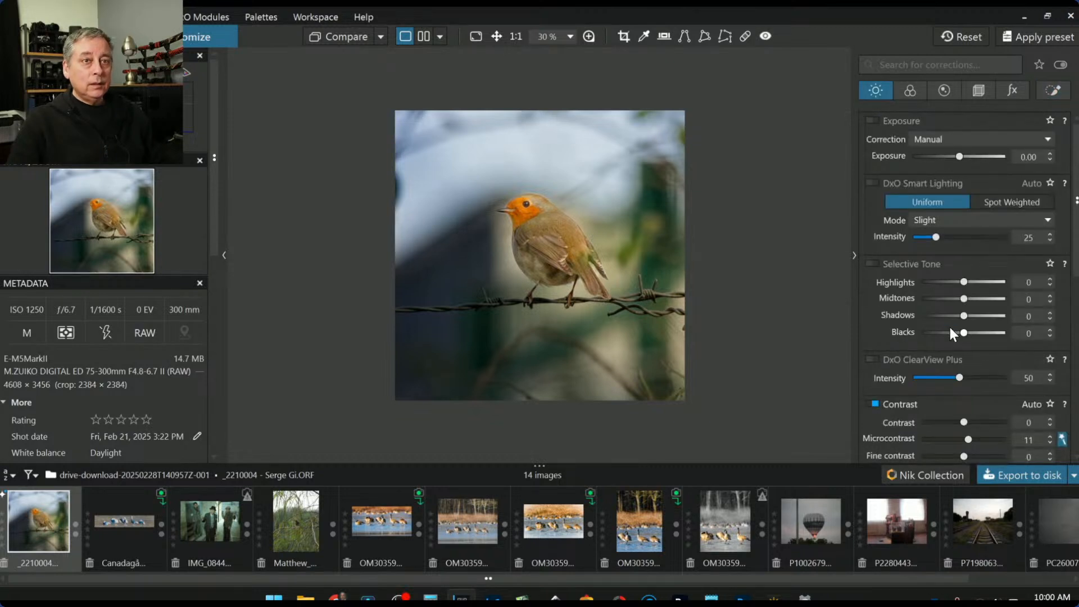
scroll(922, 316, "down", 1)
scroll(922, 321, "up", 1)
left_click(875, 185)
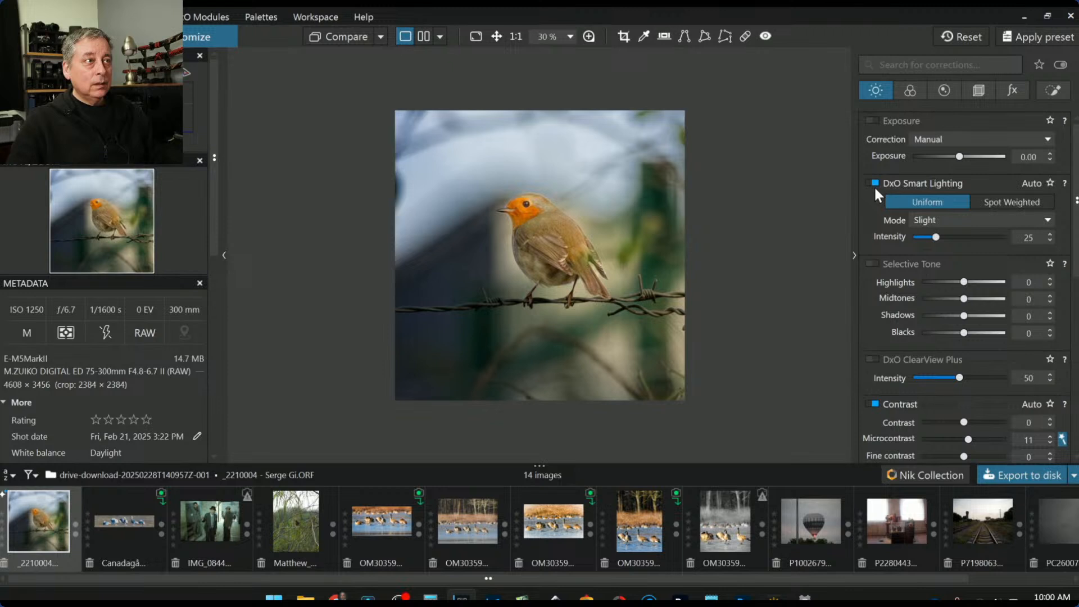
left_click(874, 184)
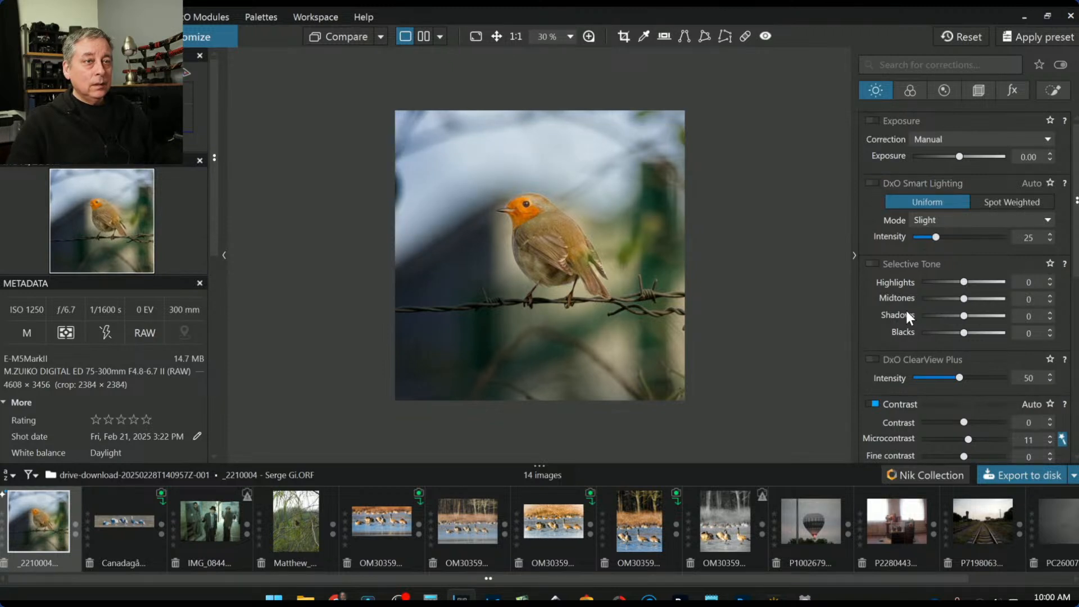
left_click_drag(959, 377, 923, 375)
Lift the Selective Tone shadows to 9
scroll(932, 398, "down", 1)
scroll(932, 397, "down", 4)
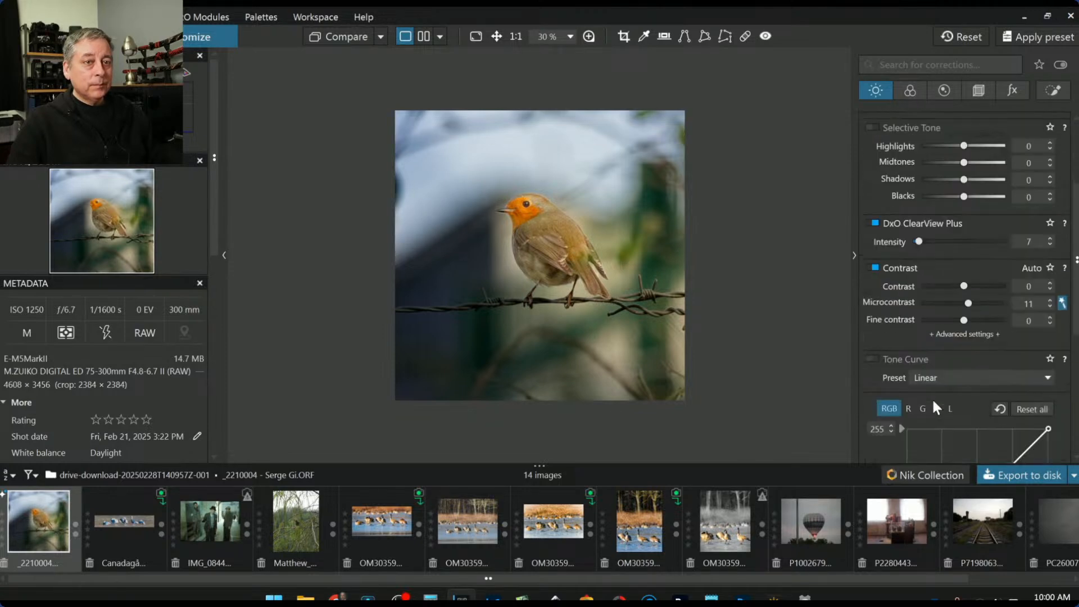
scroll(931, 397, "up", 5)
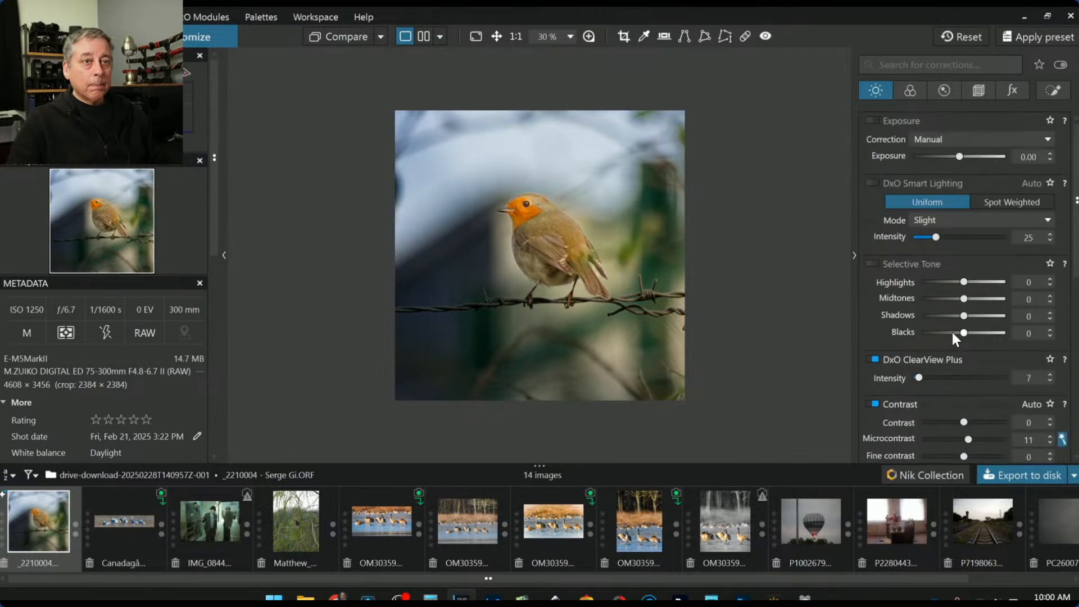
left_click_drag(966, 319, 968, 319)
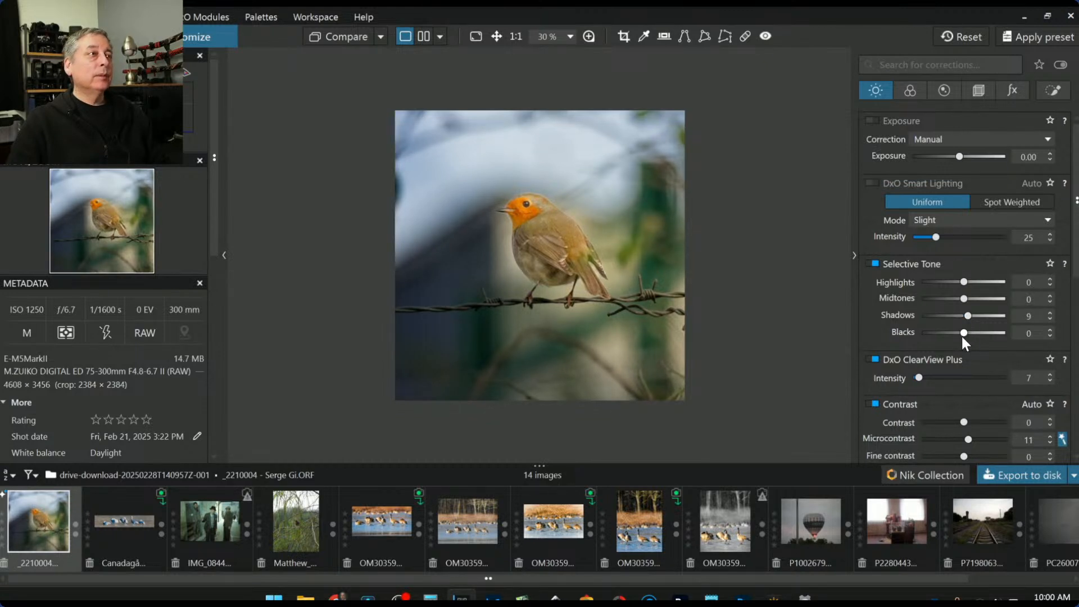
Export the robin with Standard output as a quality-100 JPEG, no TIFF, into the original image folder
left_click(1020, 474)
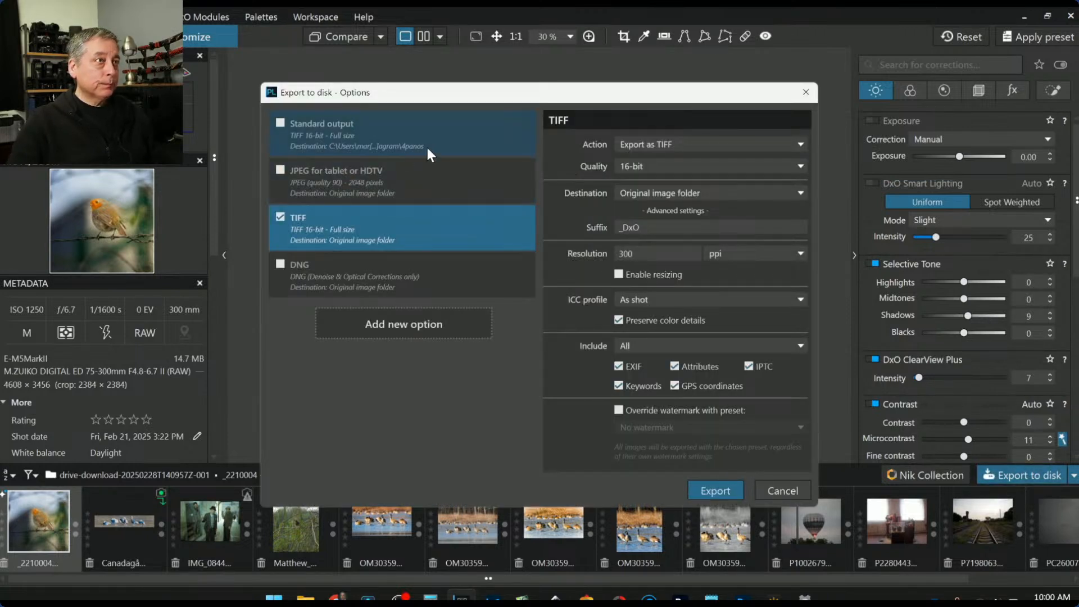
left_click(281, 123)
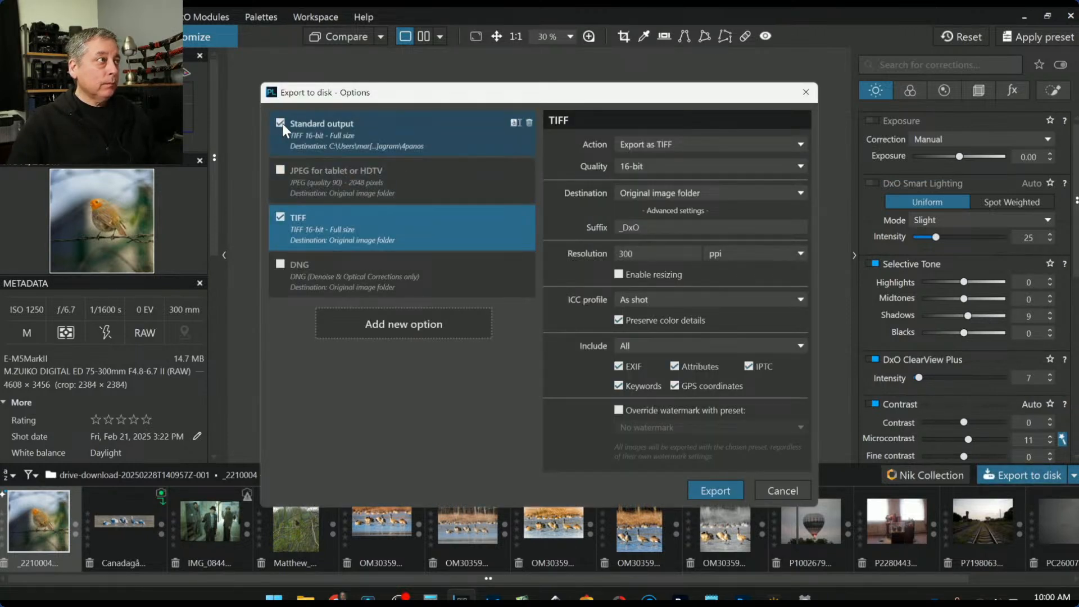
left_click(280, 217)
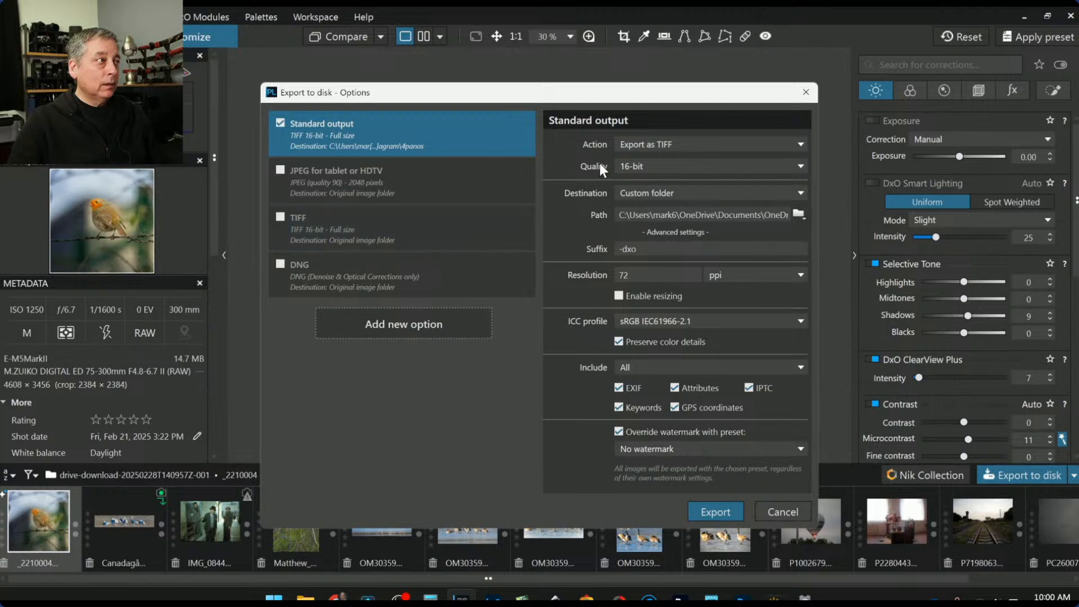
left_click(659, 147)
left_click(660, 160)
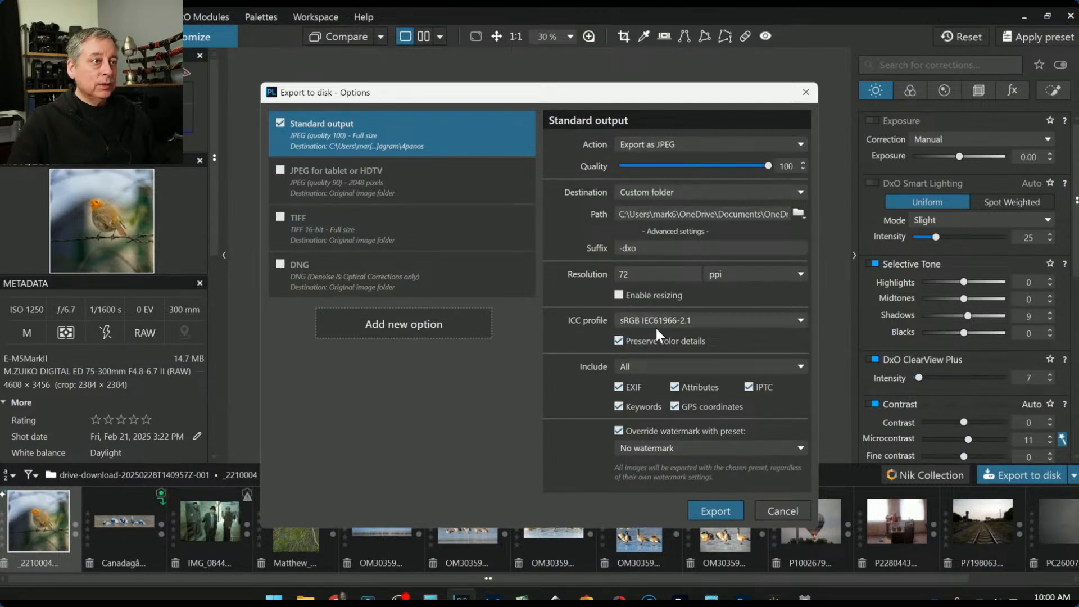
left_click(754, 193)
left_click(734, 206)
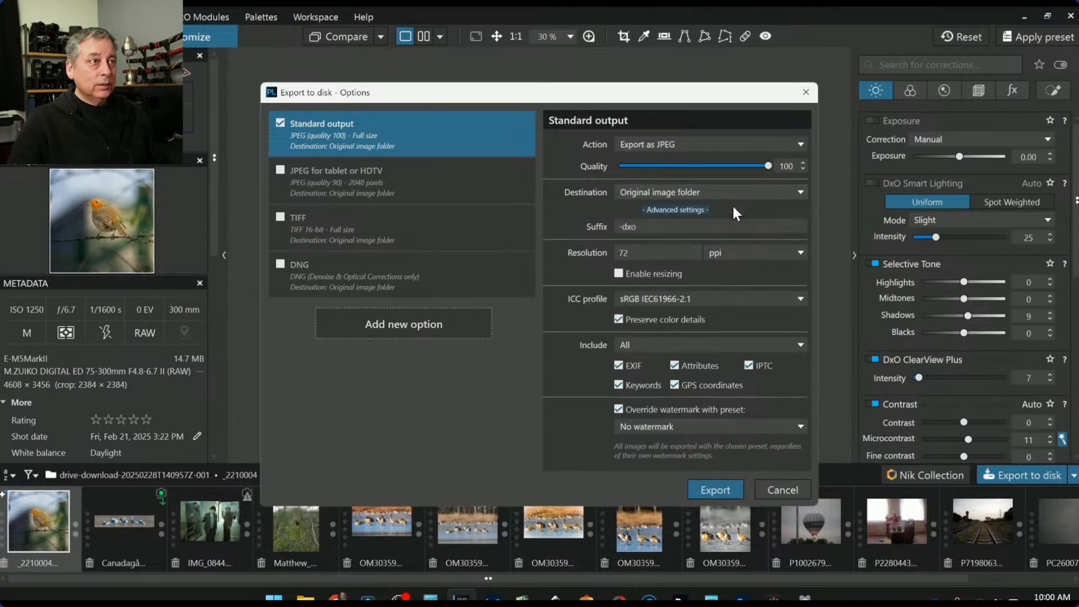
left_click(725, 491)
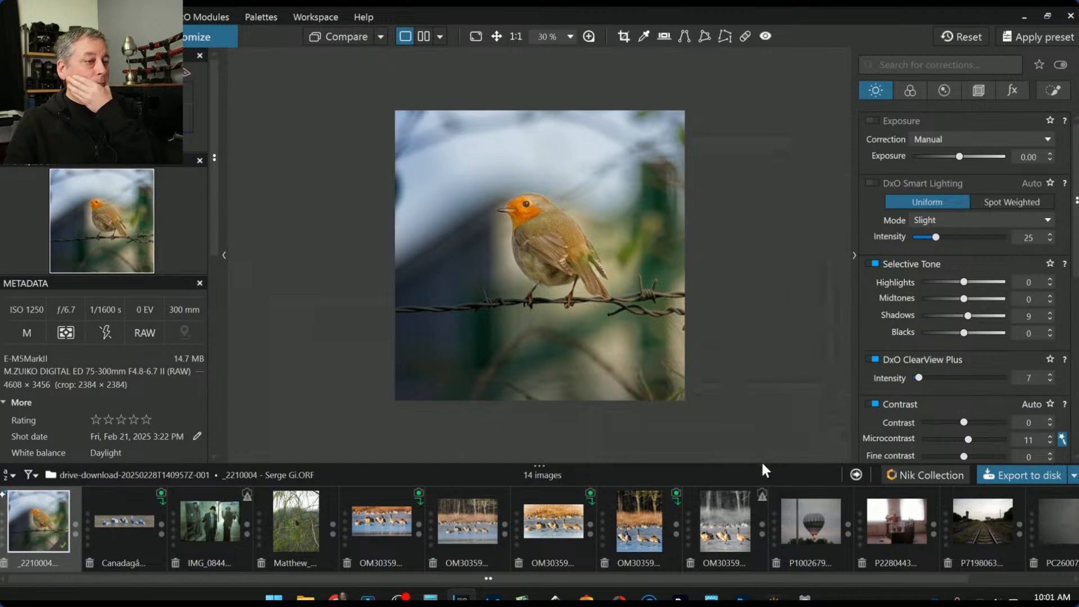
Show the uncorrected original robin as the comparison reference, with the exported JPEG beside it
scroll(383, 525, "down", 1)
scroll(384, 524, "up", 1)
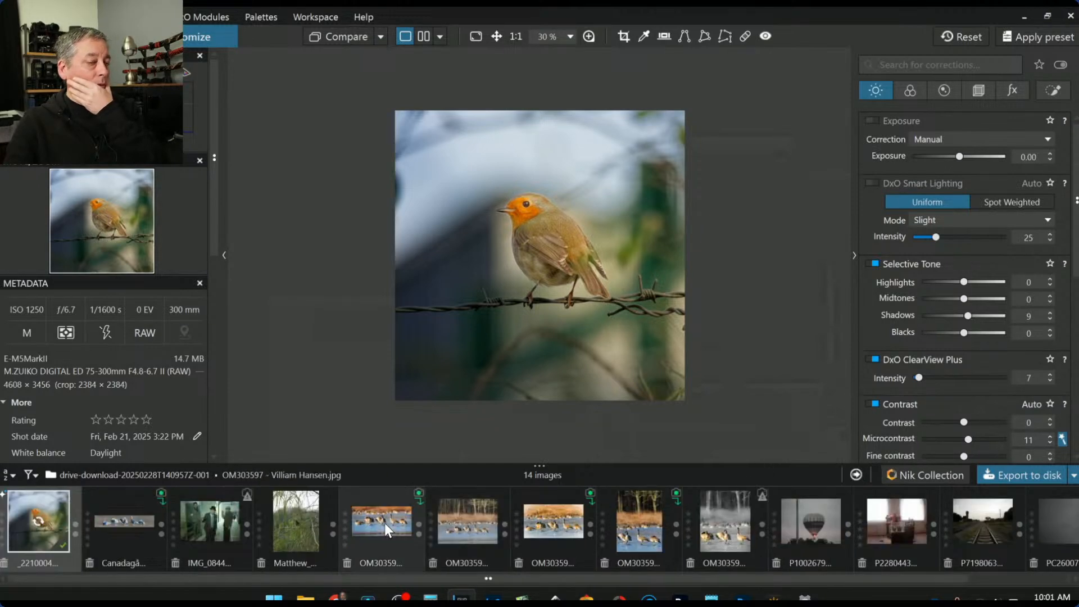
scroll(384, 524, "down", 1)
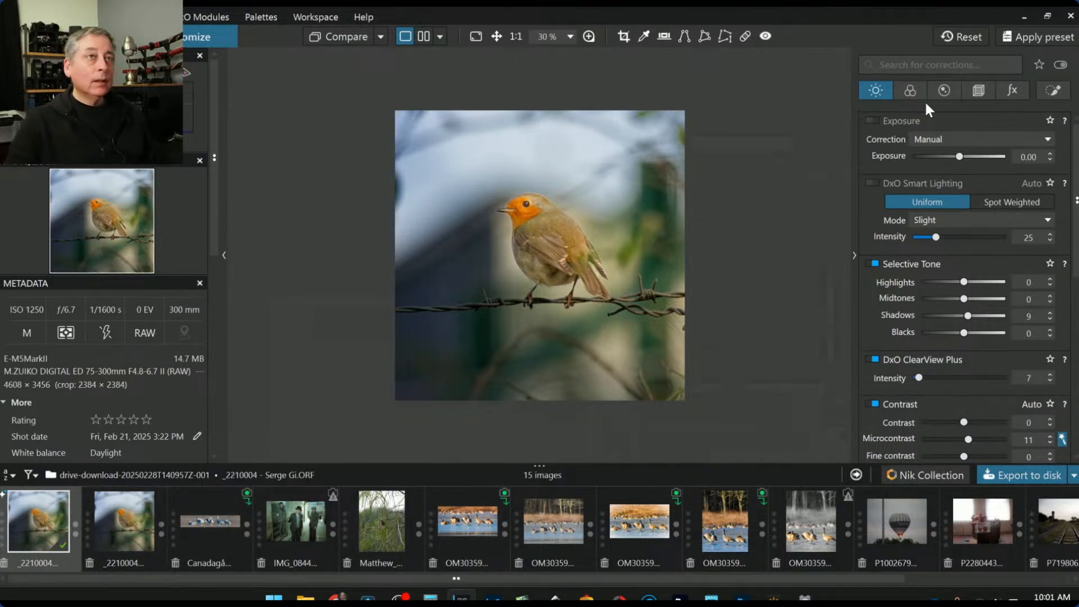
left_click(977, 39)
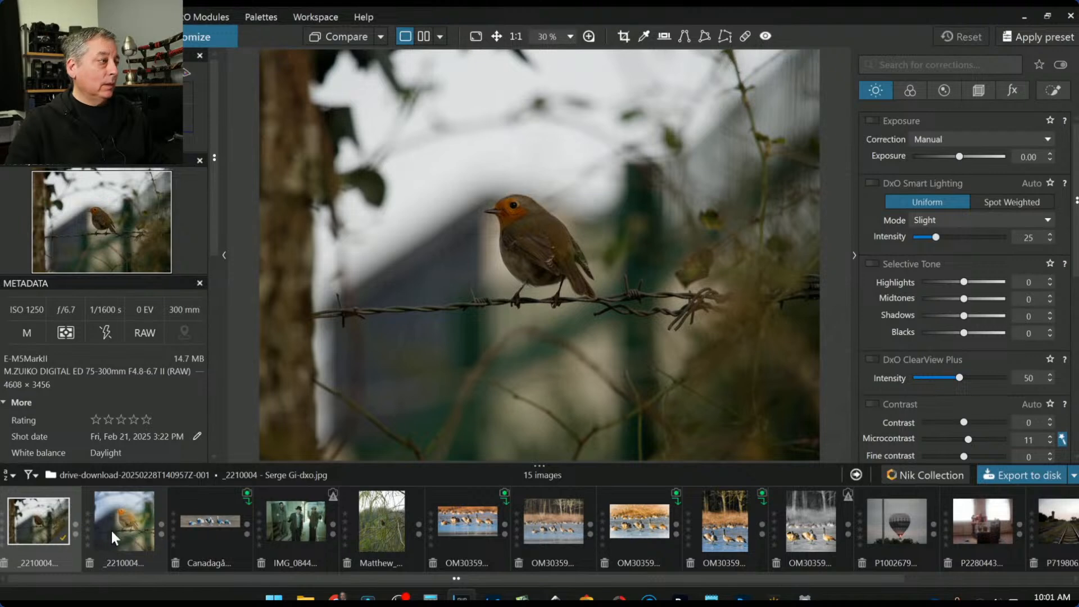
right_click(56, 530)
mouse_move(112, 464)
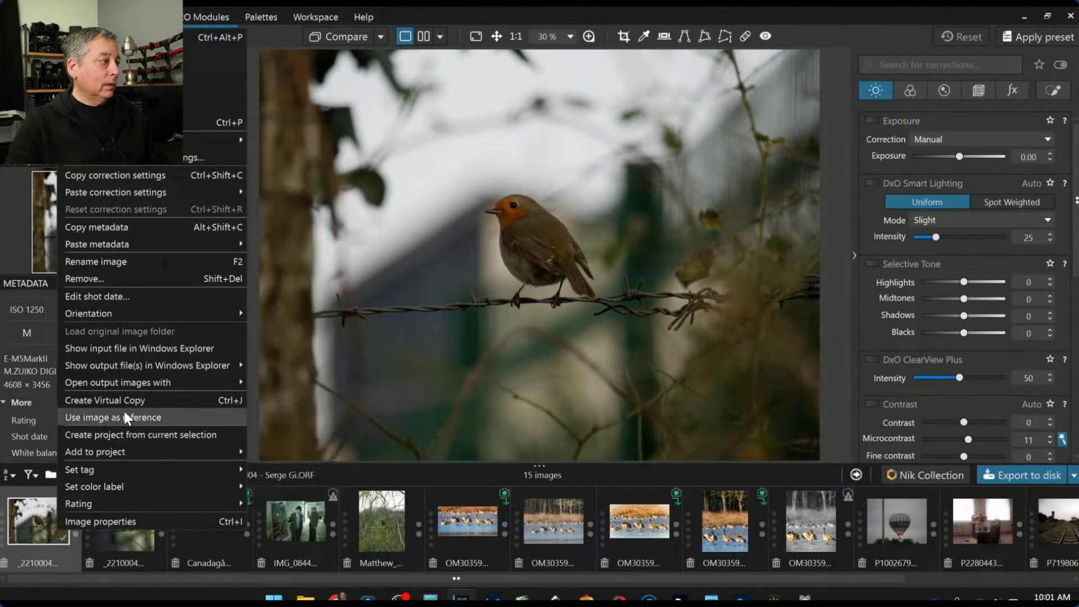
left_click(123, 416)
left_click(115, 534)
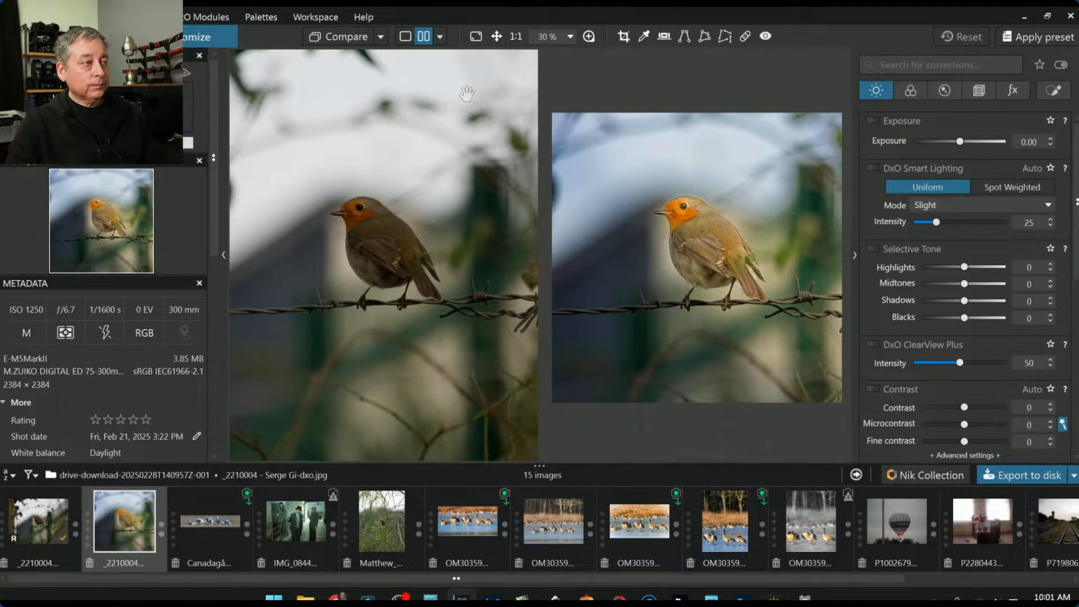
key("F9")
scroll(462, 330, "down", 2)
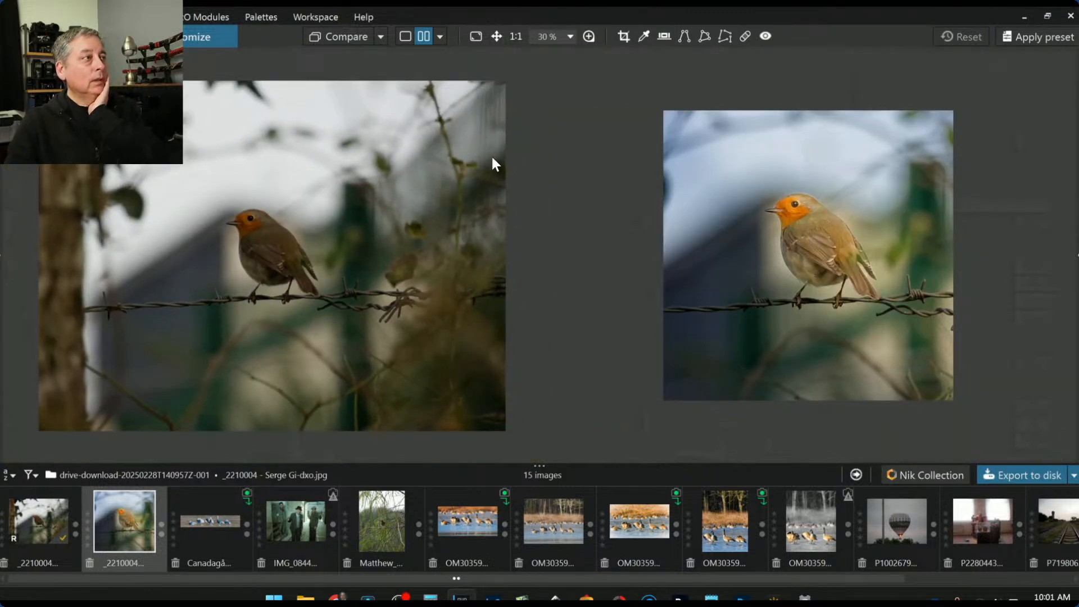
scroll(815, 348, "up", 1)
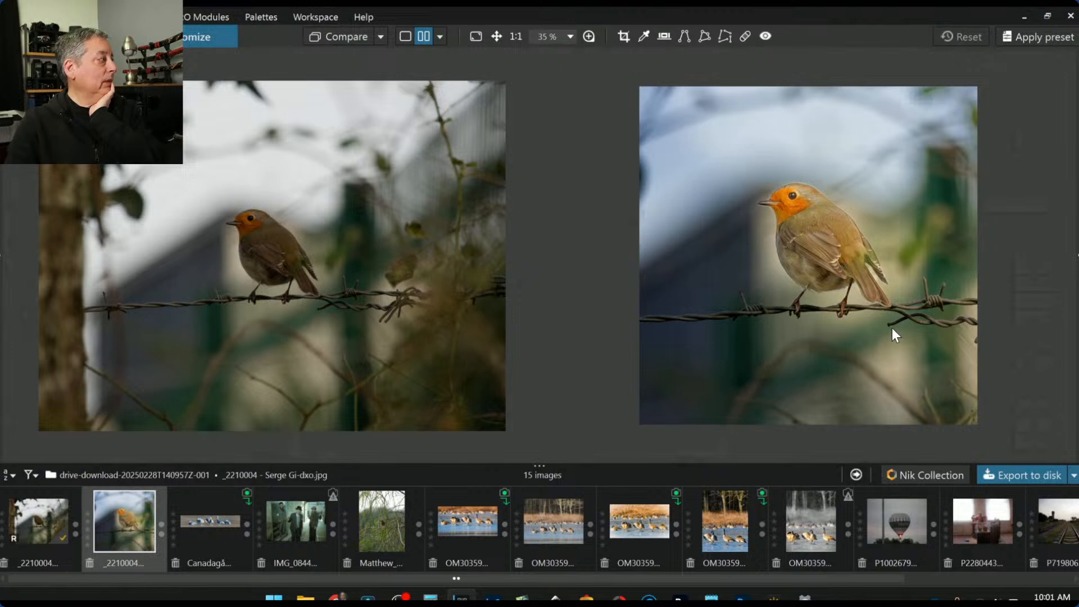
left_click(837, 245)
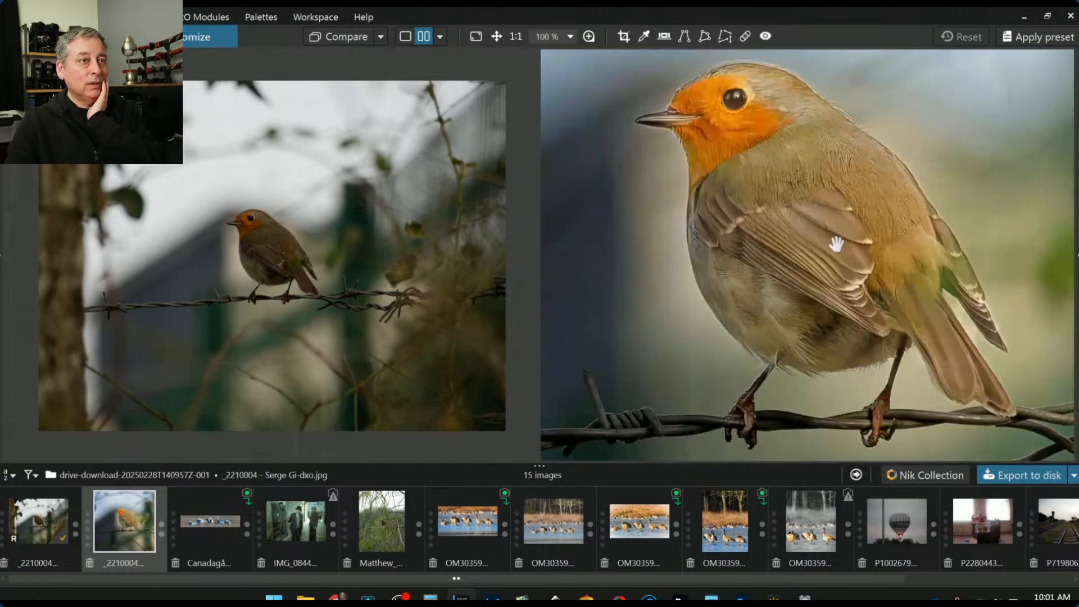
left_click(284, 241)
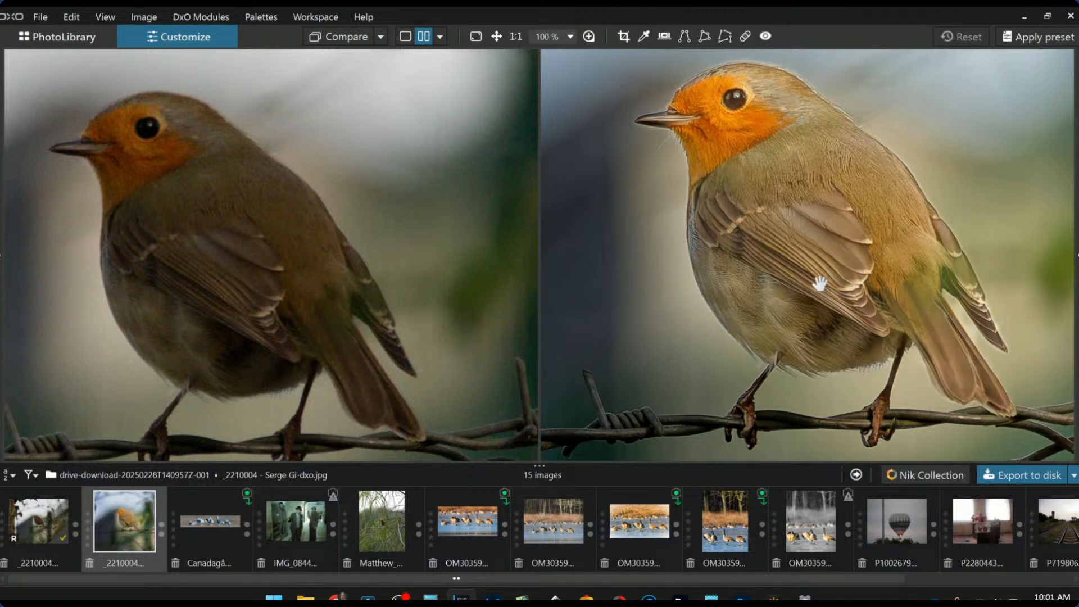
scroll(819, 284, "down", 3)
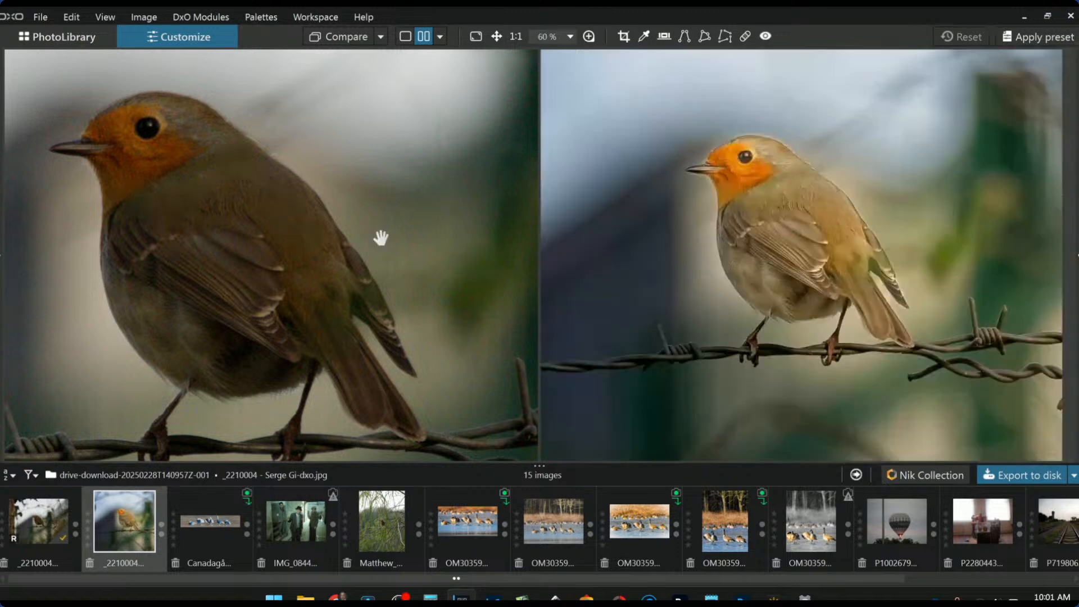
scroll(378, 236, "down", 3)
scroll(706, 250, "down", 3)
scroll(337, 185, "down", 2)
scroll(336, 185, "down", 1)
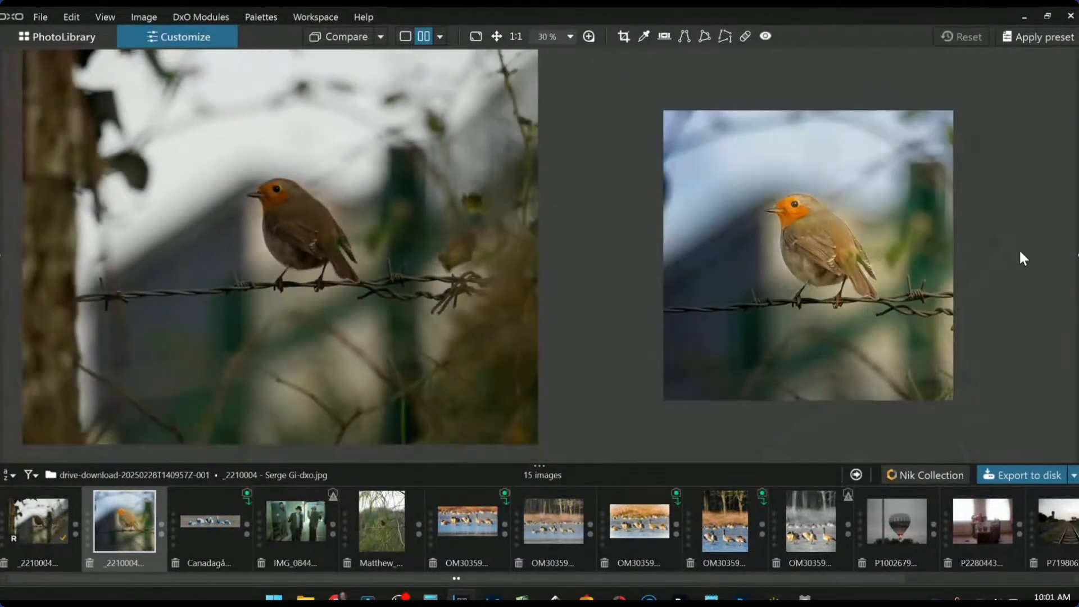
left_click(1076, 254)
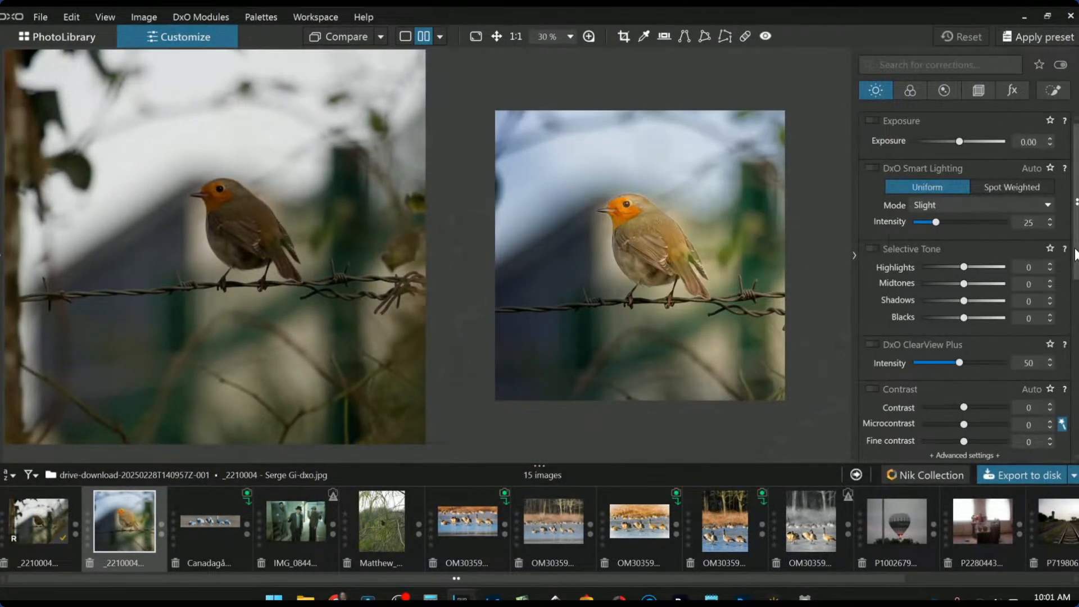
left_click(406, 36)
left_click(55, 513)
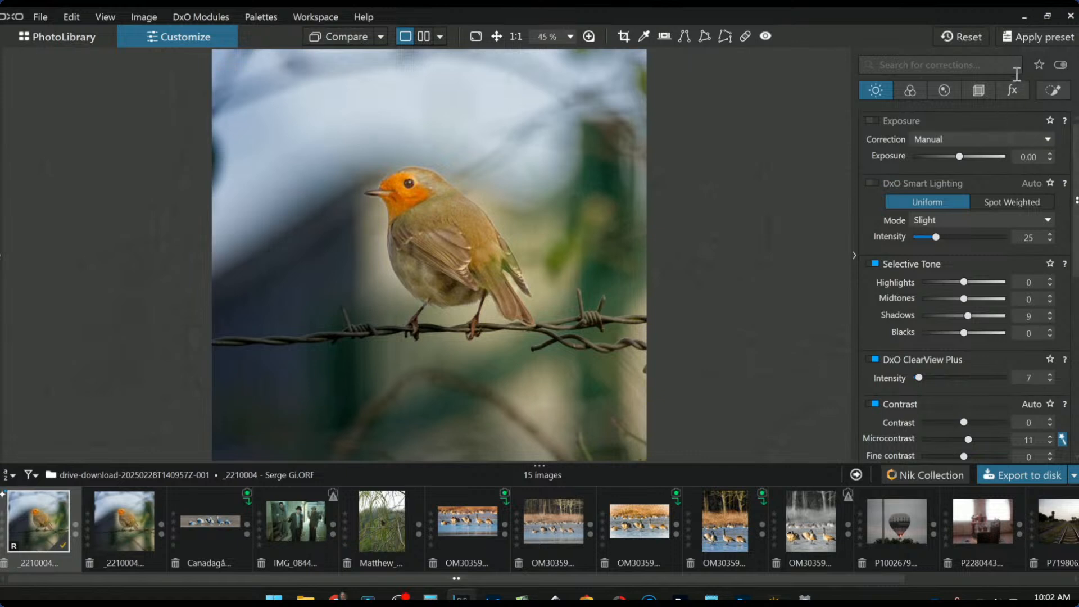
left_click(1039, 90)
left_click(921, 140)
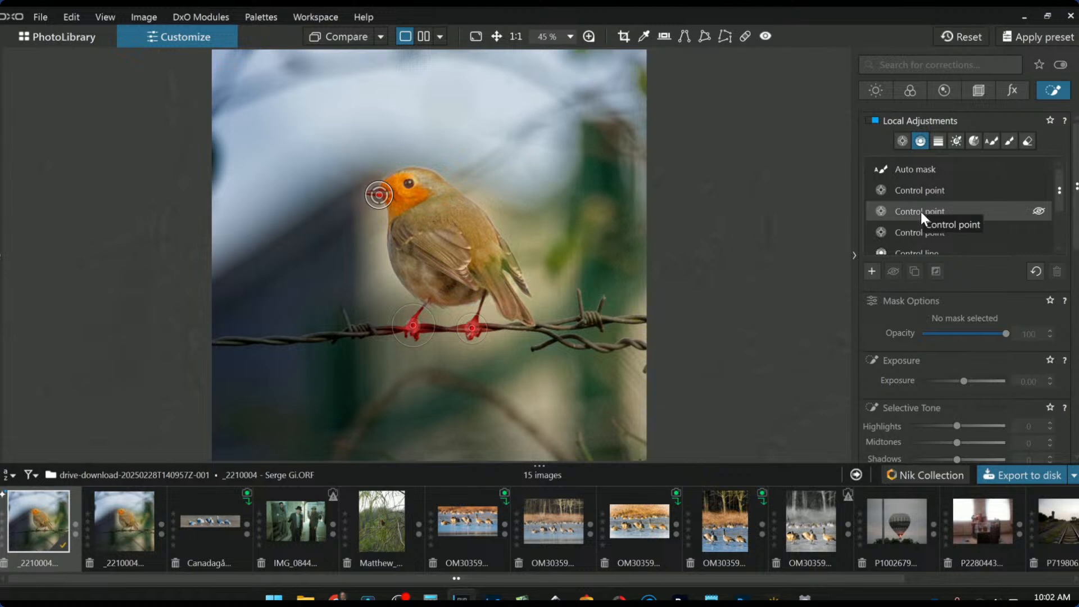
left_click(909, 175)
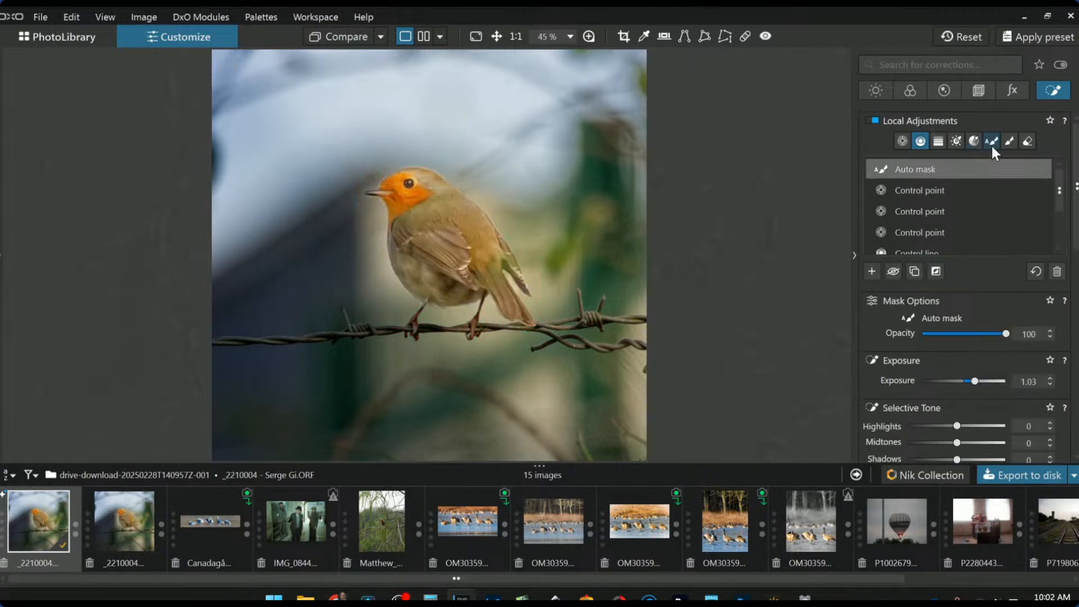
left_click(1020, 140)
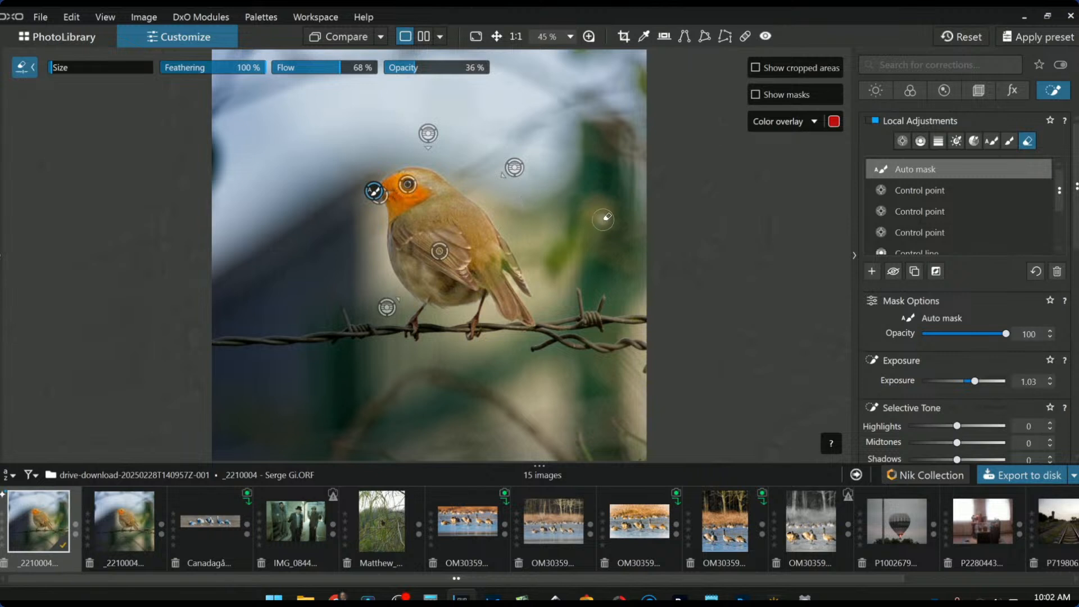
key("alt")
scroll(461, 174, "up", 2)
scroll(461, 174, "down", 2)
scroll(461, 174, "up", 3)
scroll(461, 174, "down", 1)
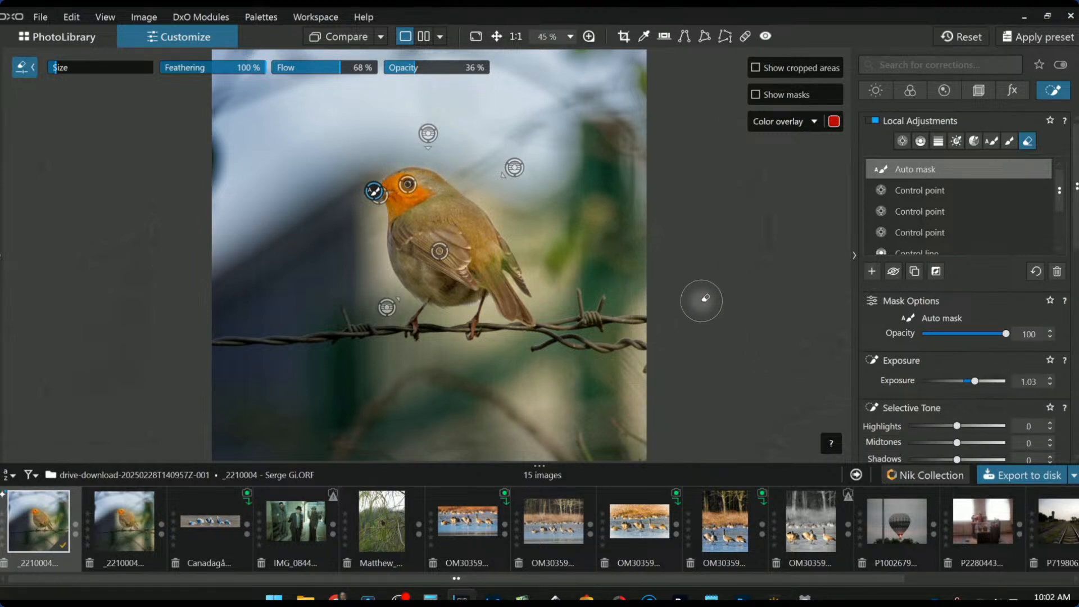
left_click(1027, 141)
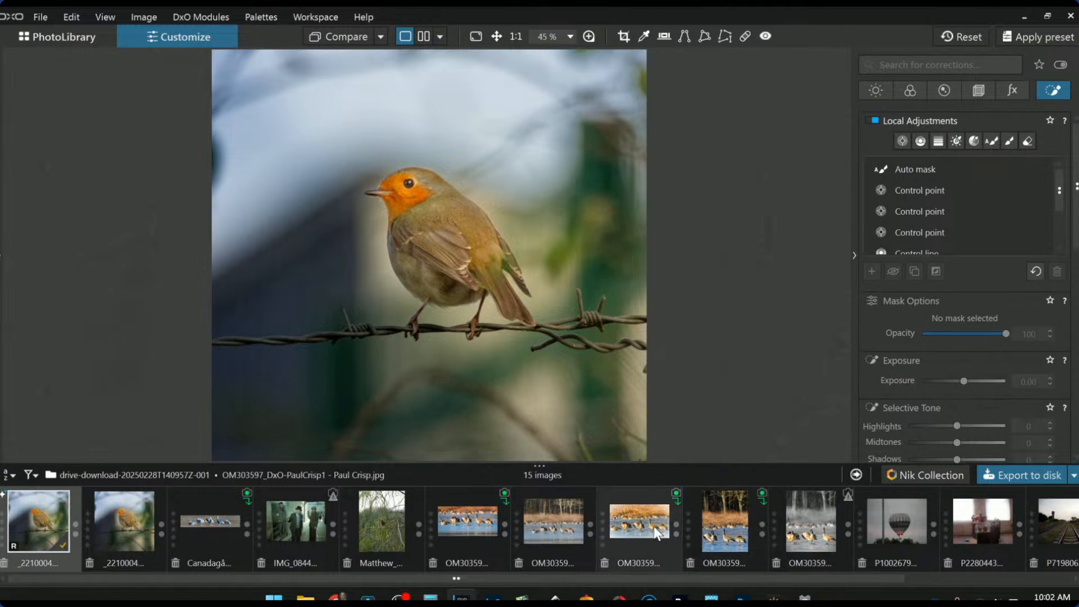
Open the second, processed robin JPEG, zoom in to inspect detail, then zoom back out to 45%
left_click(109, 534)
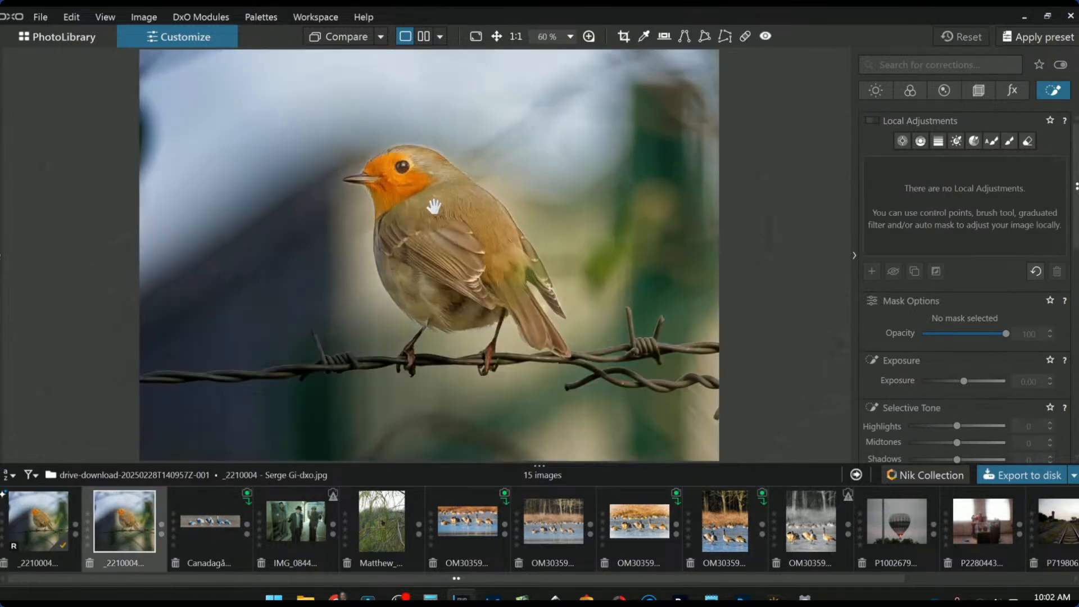
scroll(434, 206, "up", 4)
scroll(464, 248, "down", 3)
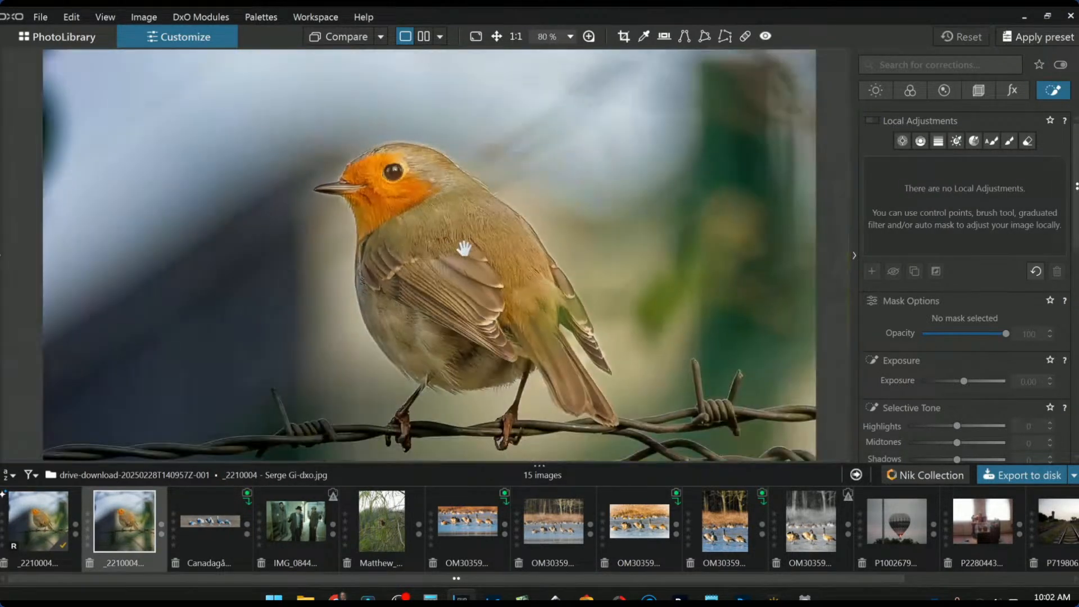
scroll(464, 248, "down", 1)
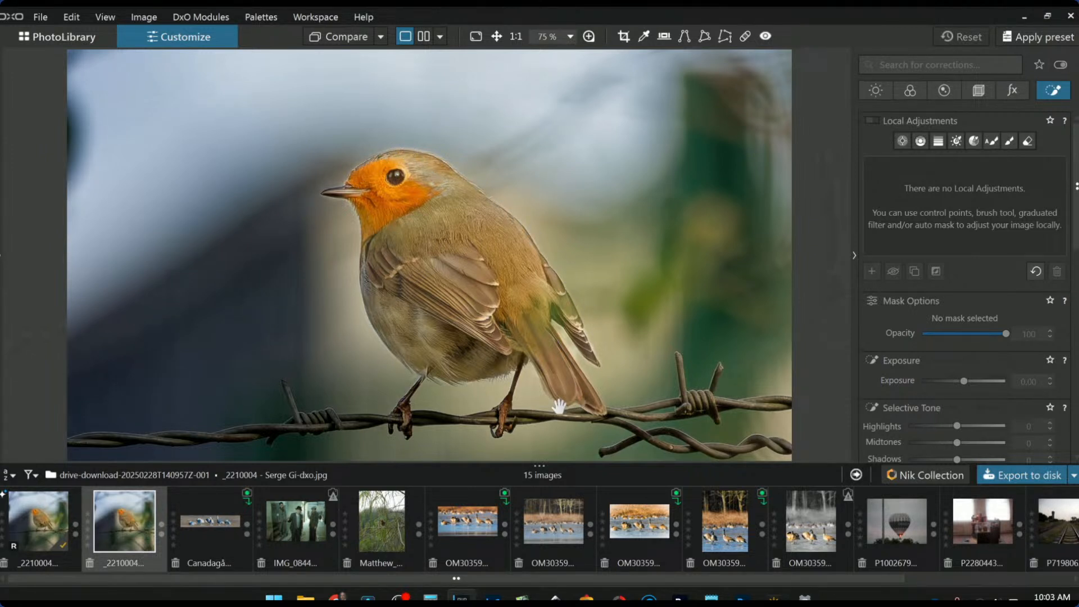
scroll(562, 403, "down", 4)
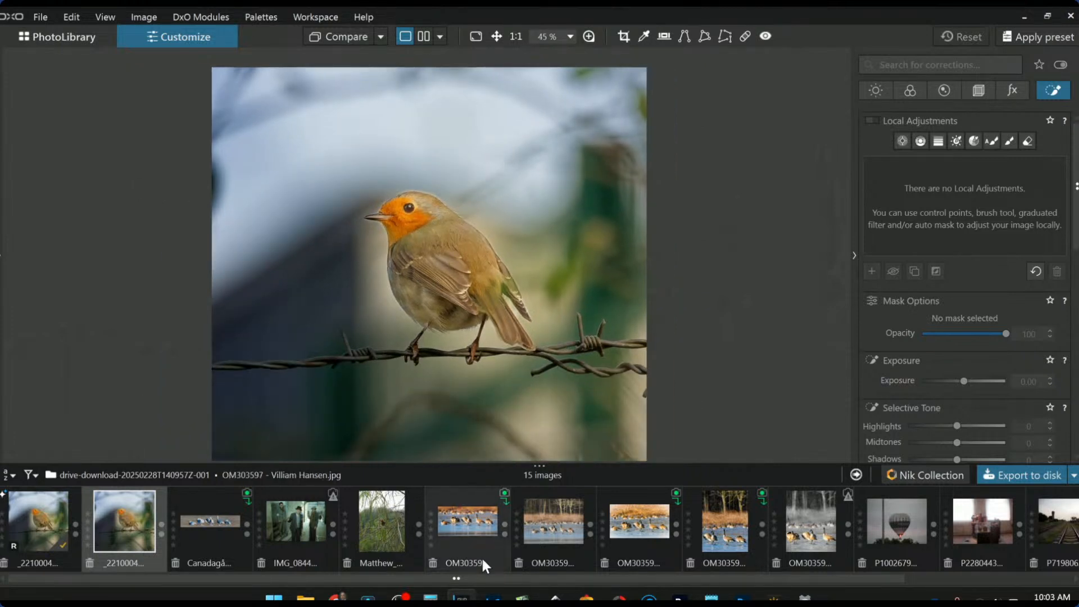
Open IMG_0844, zoom to 75%, and display its Geometry corrections
left_click(300, 529)
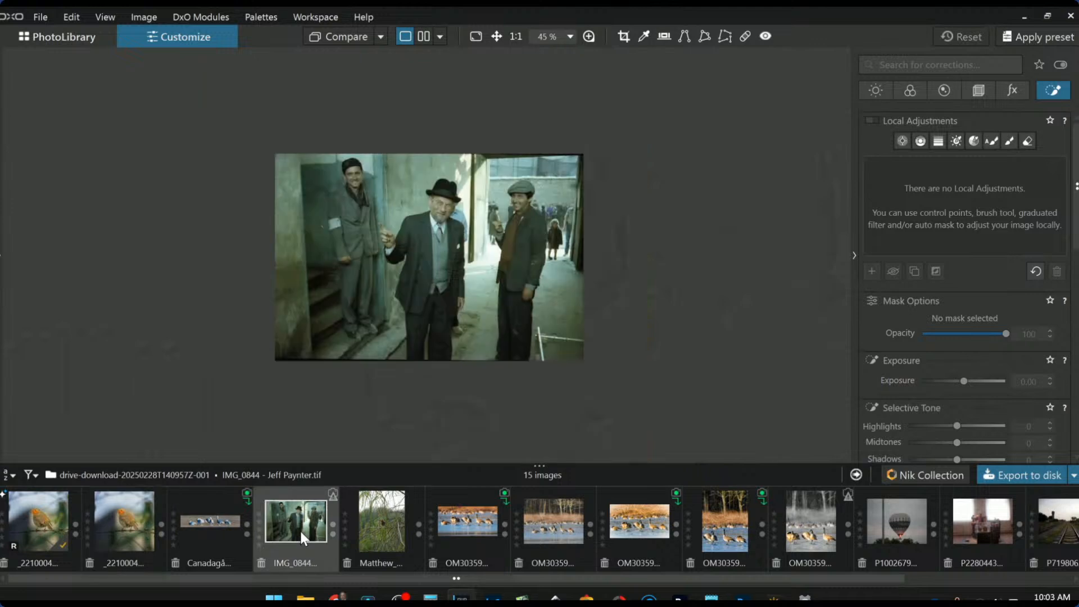
scroll(496, 279, "up", 2)
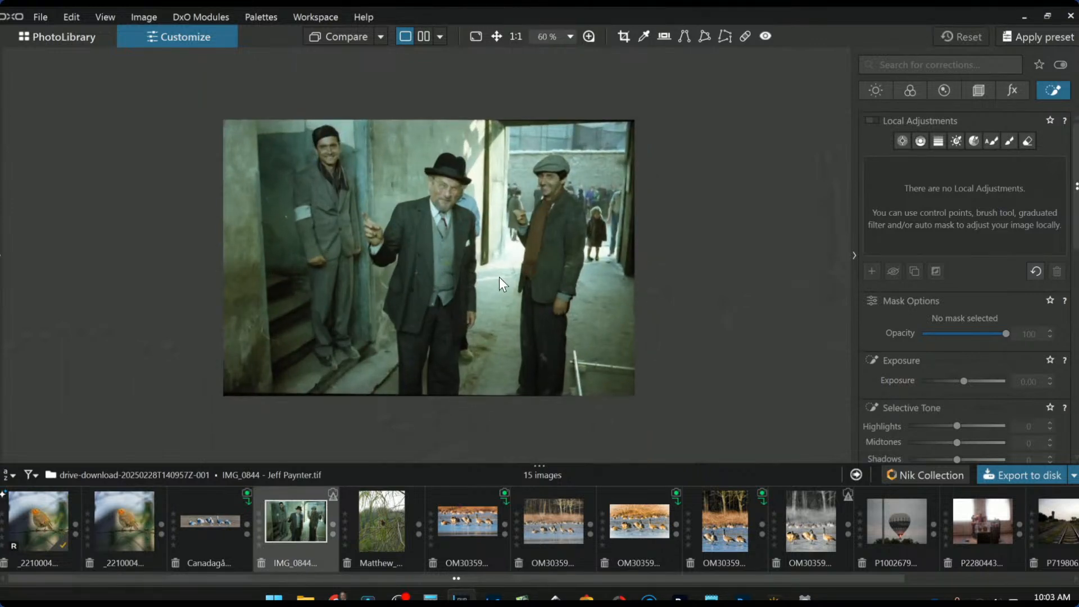
scroll(498, 276, "up", 1)
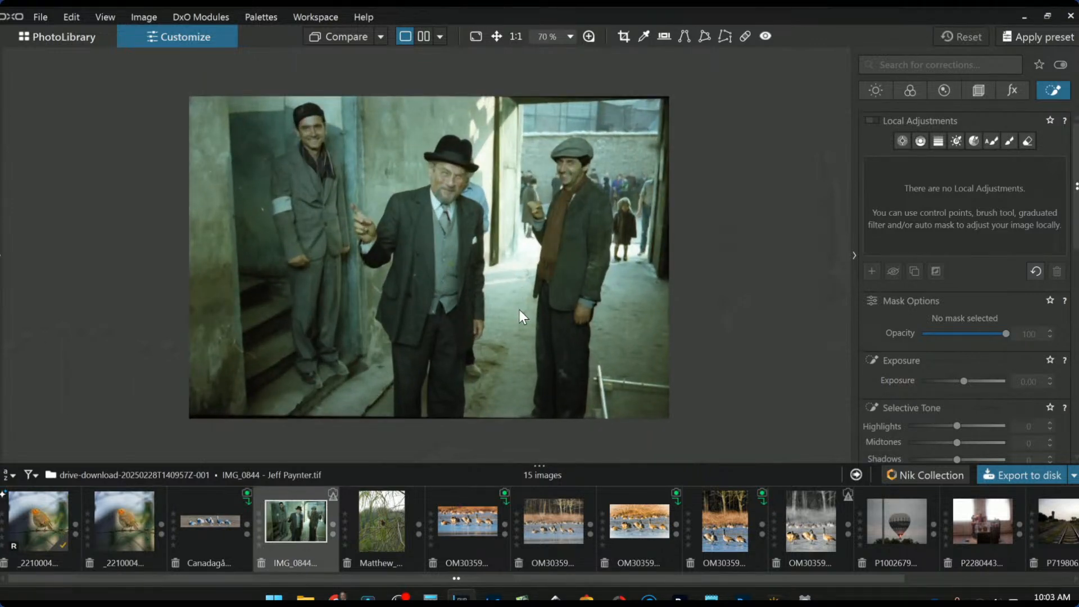
scroll(520, 317, "up", 1)
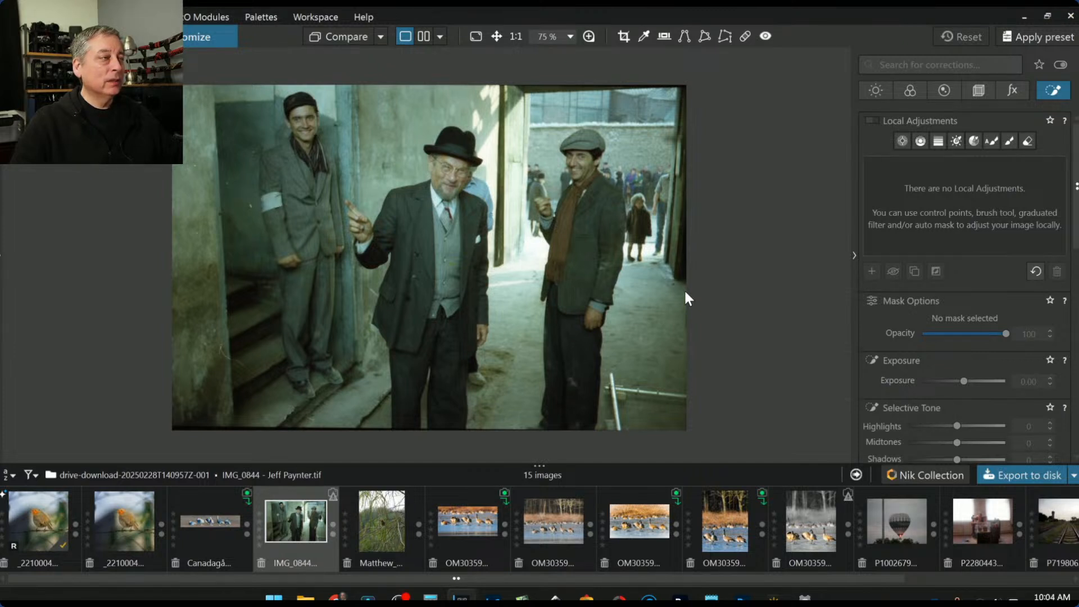
left_click(978, 91)
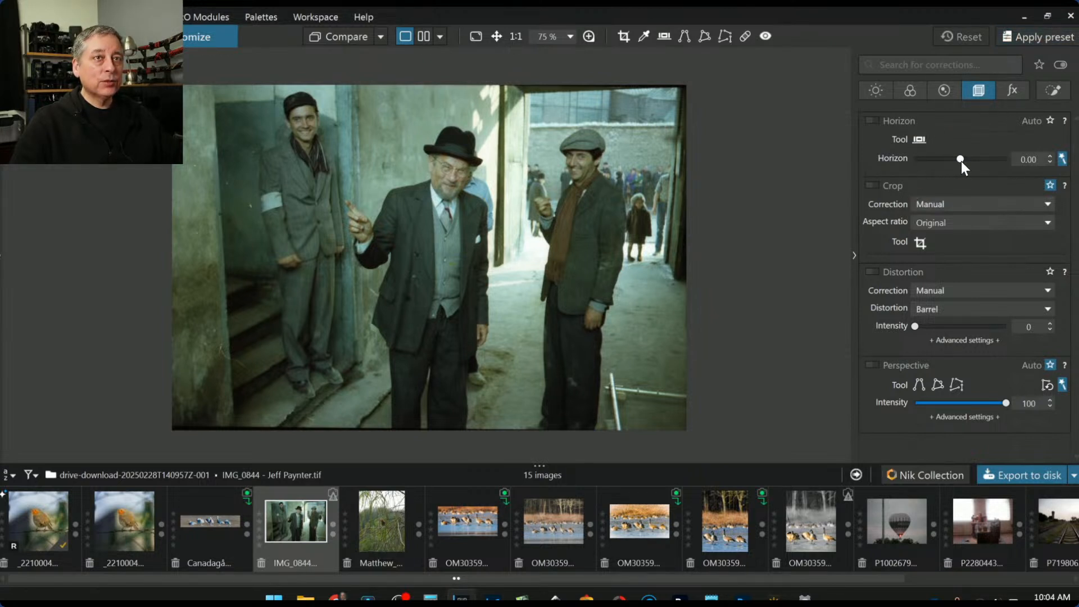
Set the horizon correction to -0.60
scroll(960, 161, "down", 2)
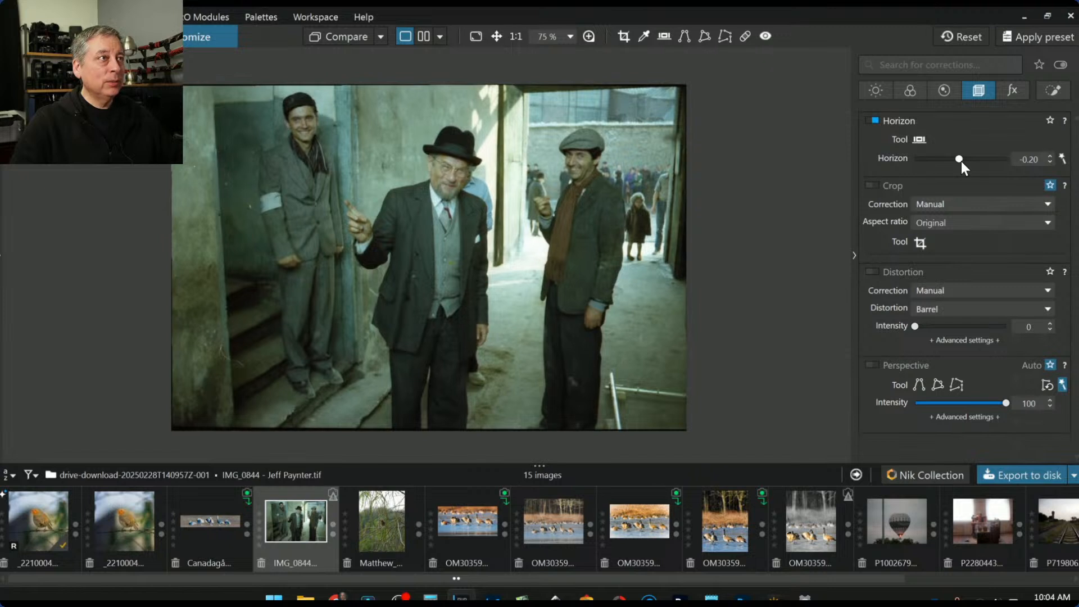
scroll(961, 161, "down", 1)
scroll(961, 160, "down", 1)
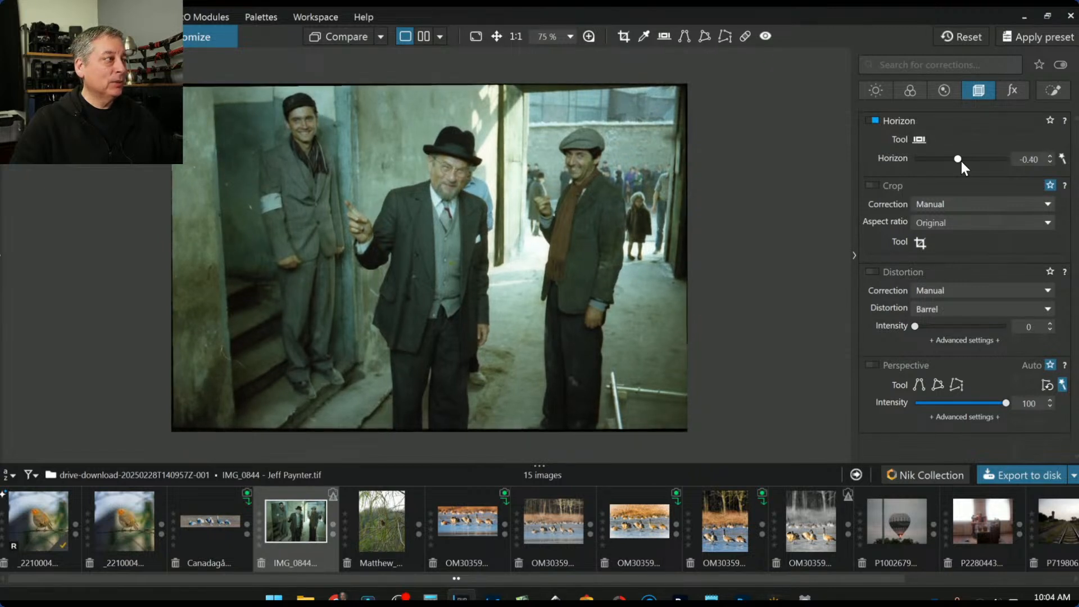
scroll(960, 161, "down", 2)
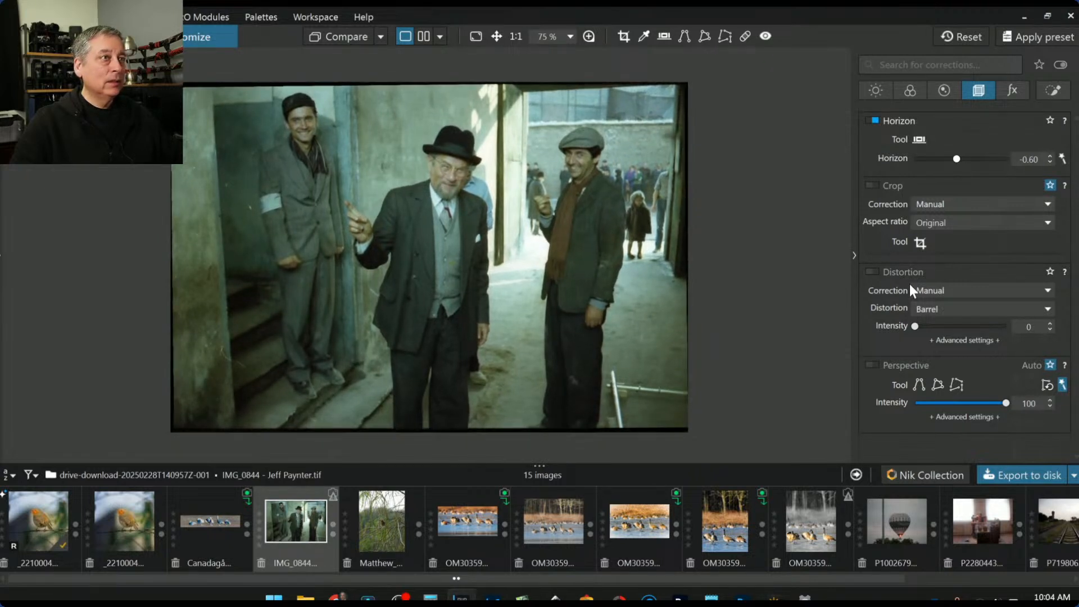
Enable perspective correction, comparing it on and off, and set its intensity to 77
left_click(873, 364)
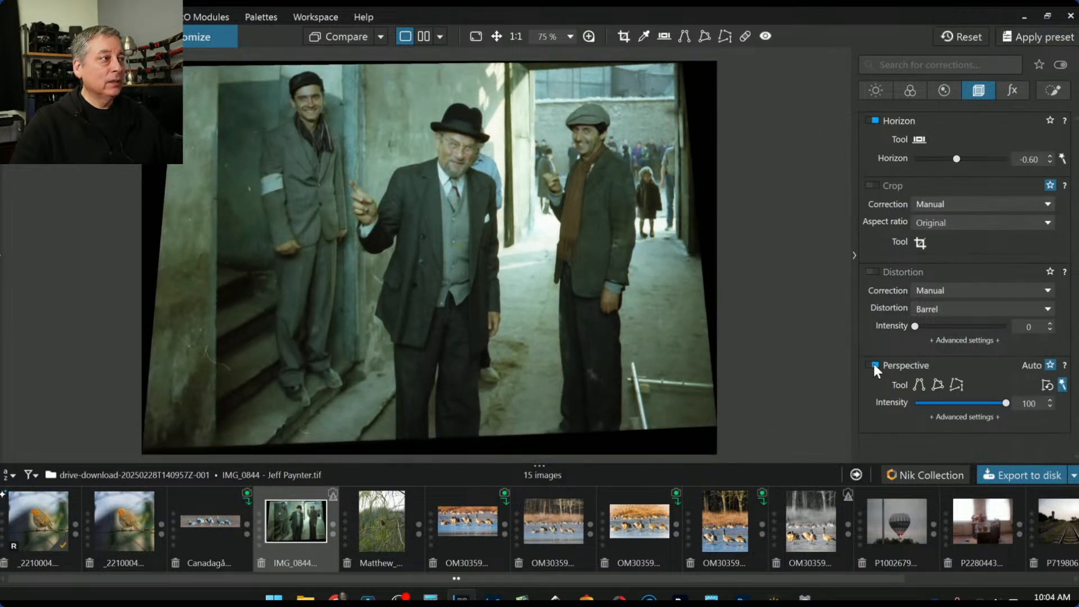
left_click(873, 365)
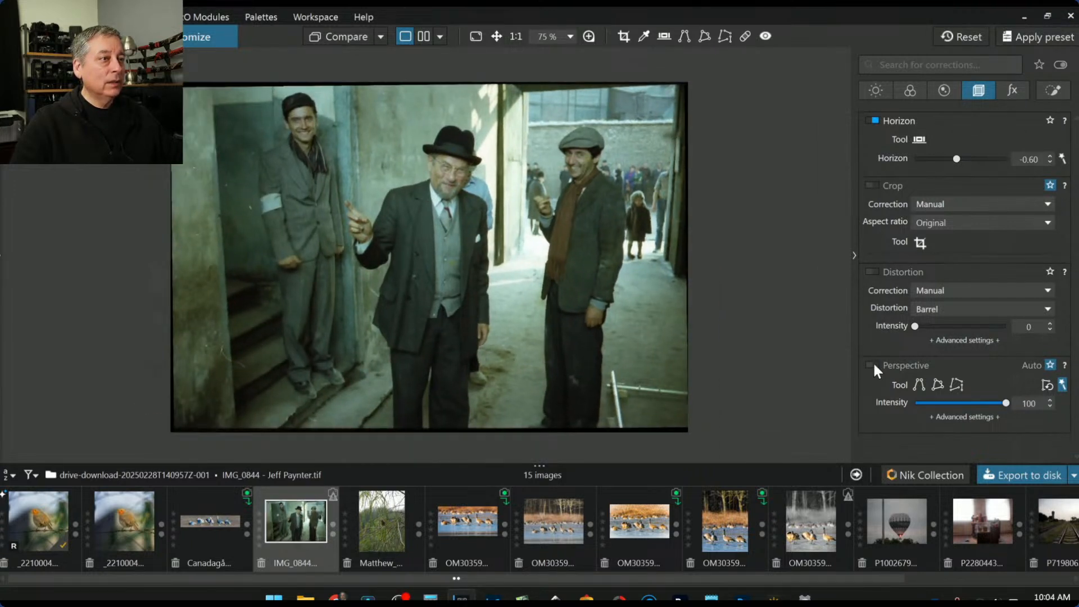
left_click(873, 364)
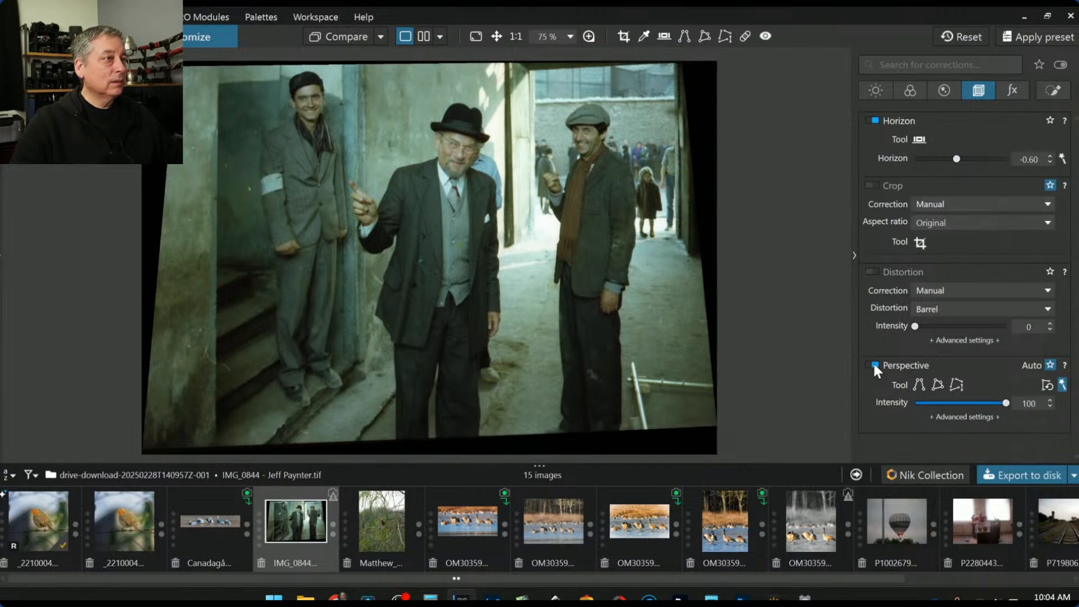
left_click(874, 364)
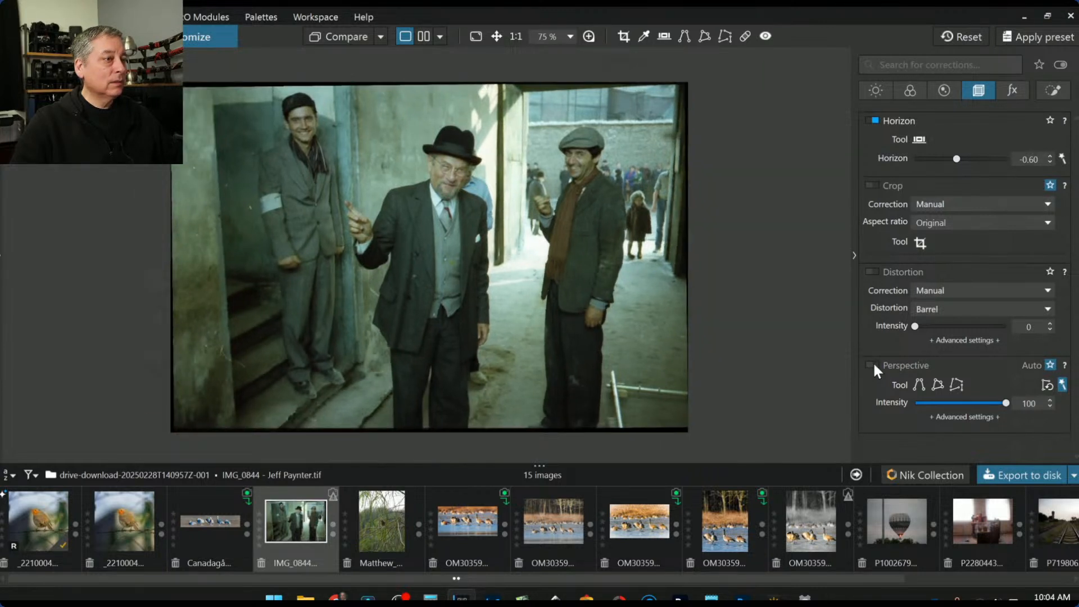
left_click(873, 365)
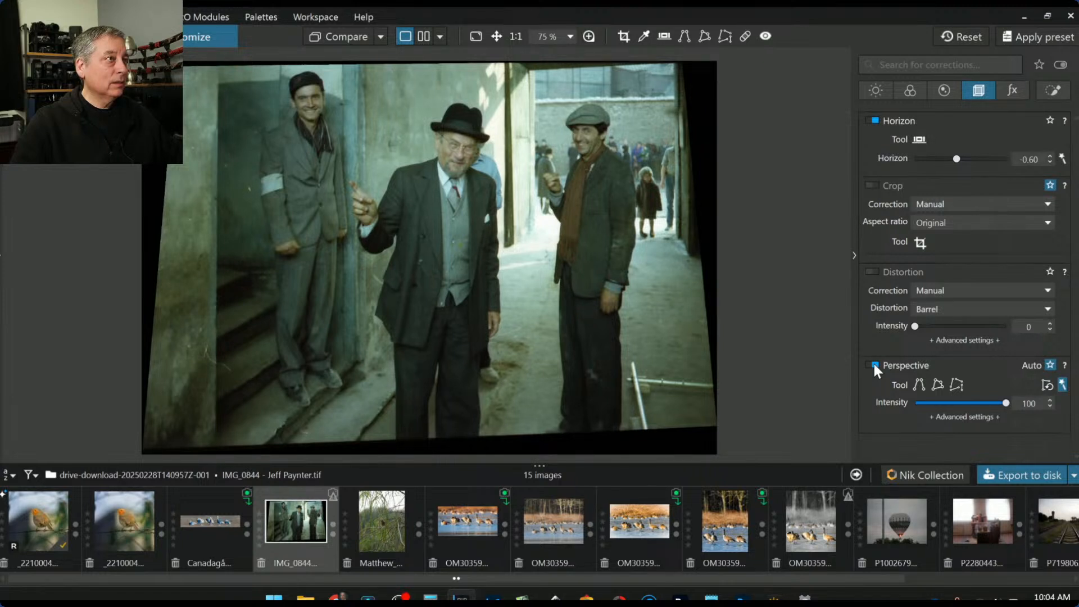
left_click(873, 365)
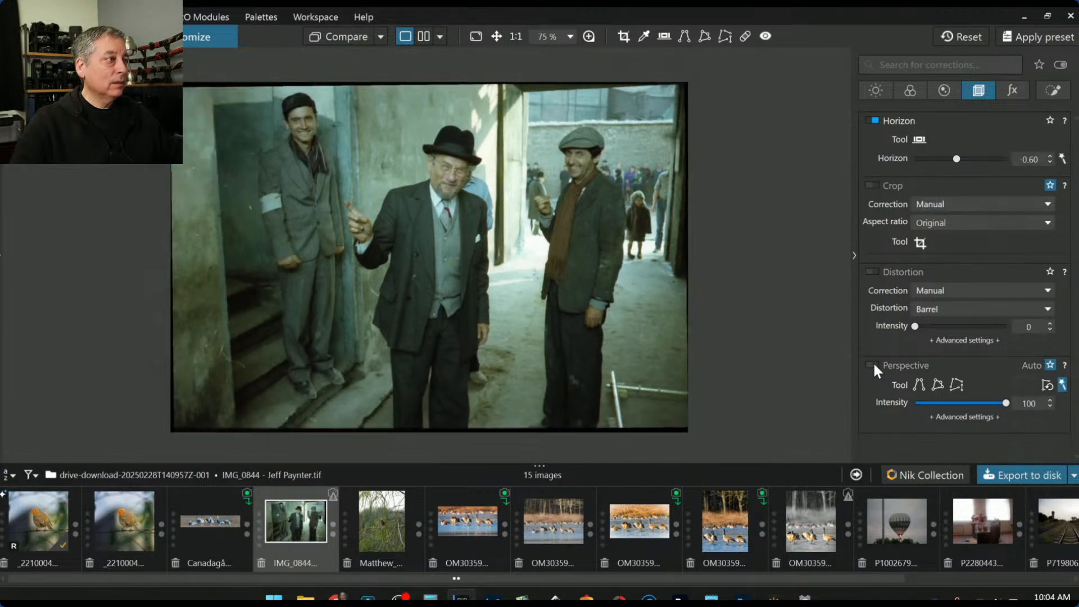
left_click(874, 365)
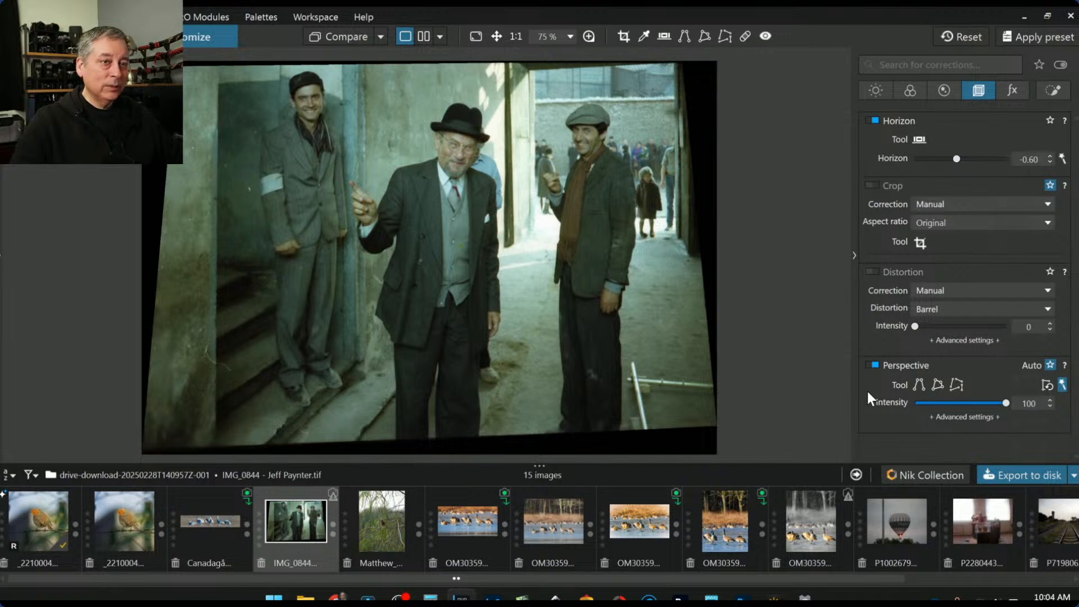
left_click_drag(1004, 403, 986, 404)
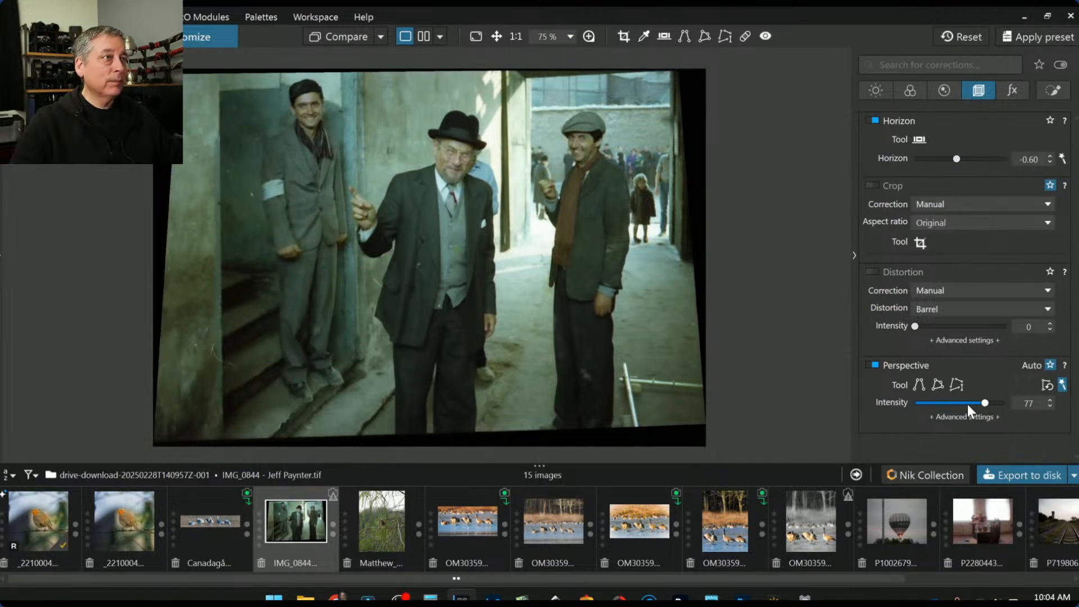
Set crop correction to Auto based on keystoning and horizon, check the crop frame, and accept it
left_click(933, 199)
left_click(938, 232)
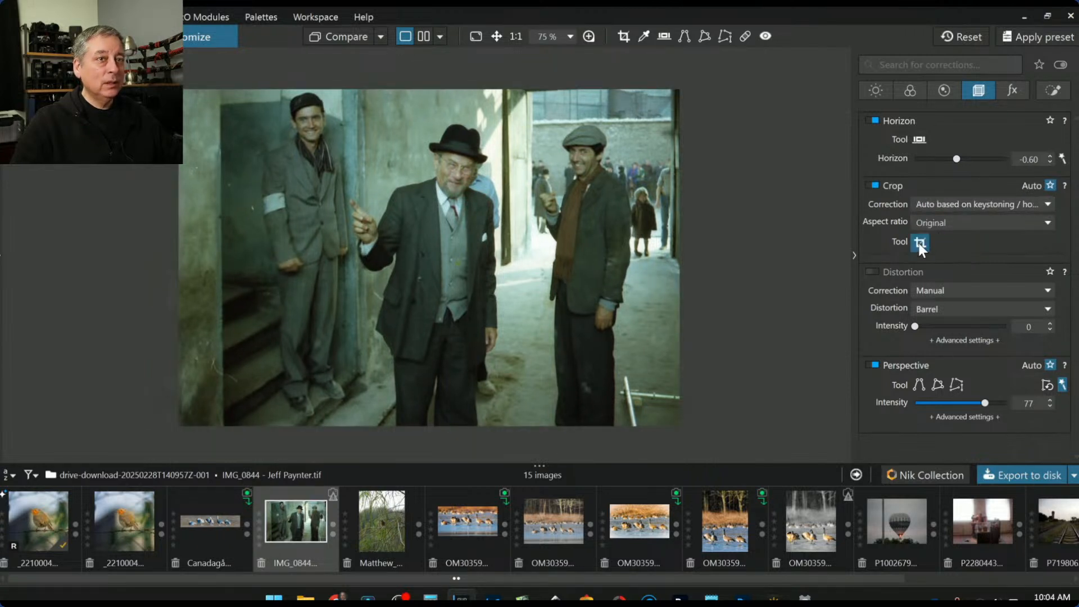
left_click(919, 242)
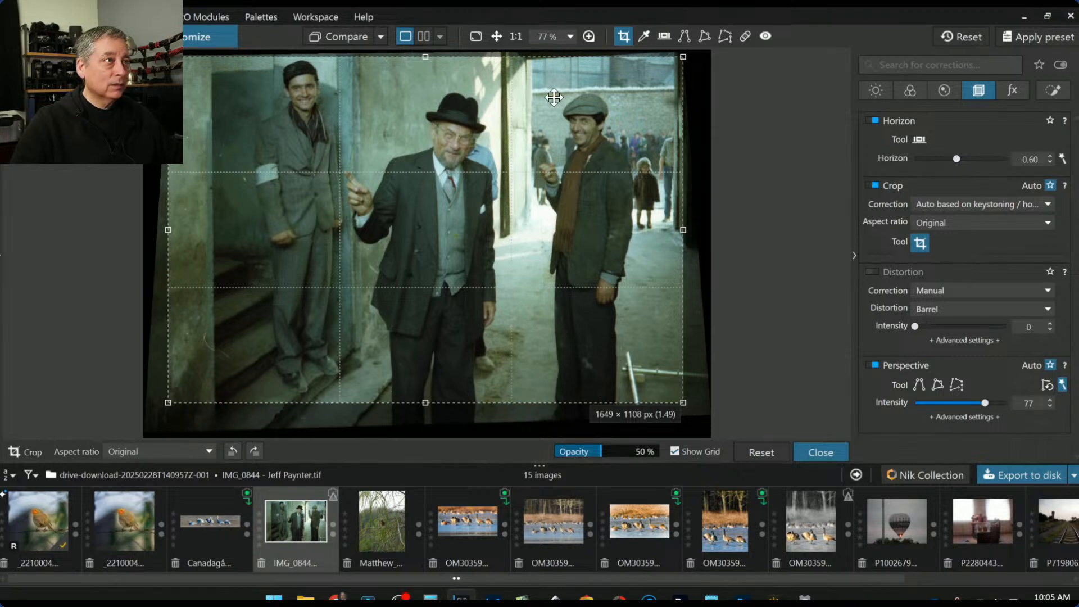
key("Return")
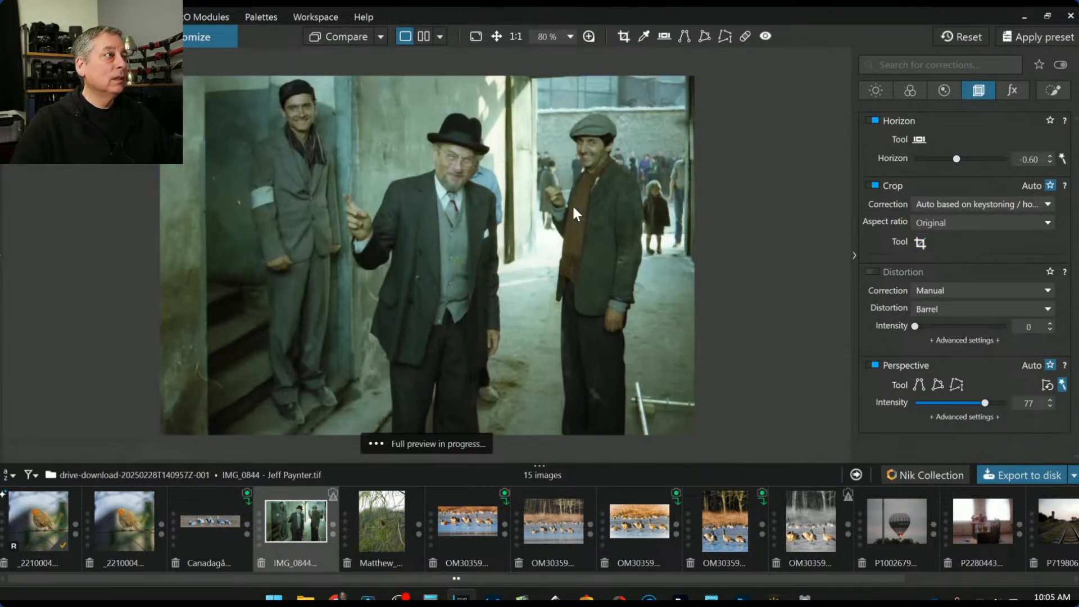
Sample the greenish wall with the HSL eyedropper to retarget the green range, then narrow it
left_click(911, 92)
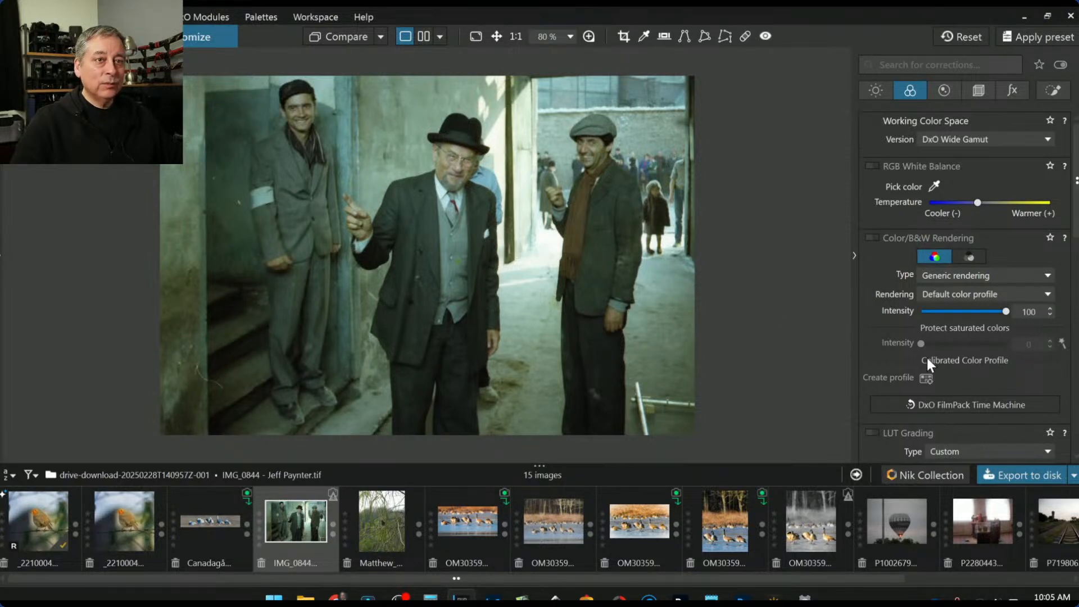
scroll(926, 363, "down", 1)
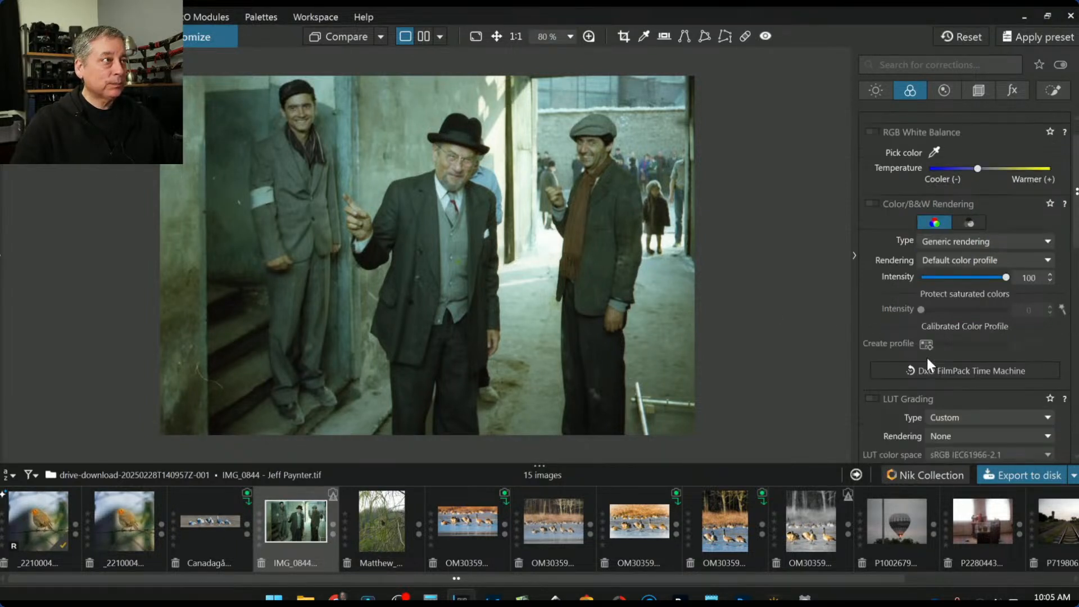
scroll(926, 359, "down", 2)
scroll(926, 357, "up", 3)
scroll(928, 353, "down", 4)
scroll(928, 353, "down", 6)
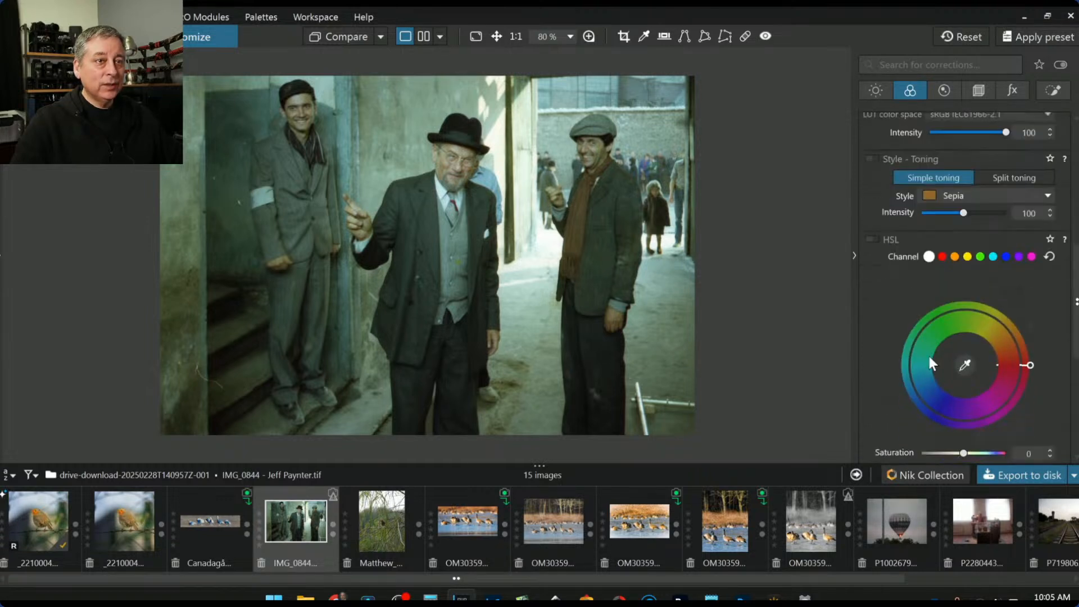
left_click(963, 364)
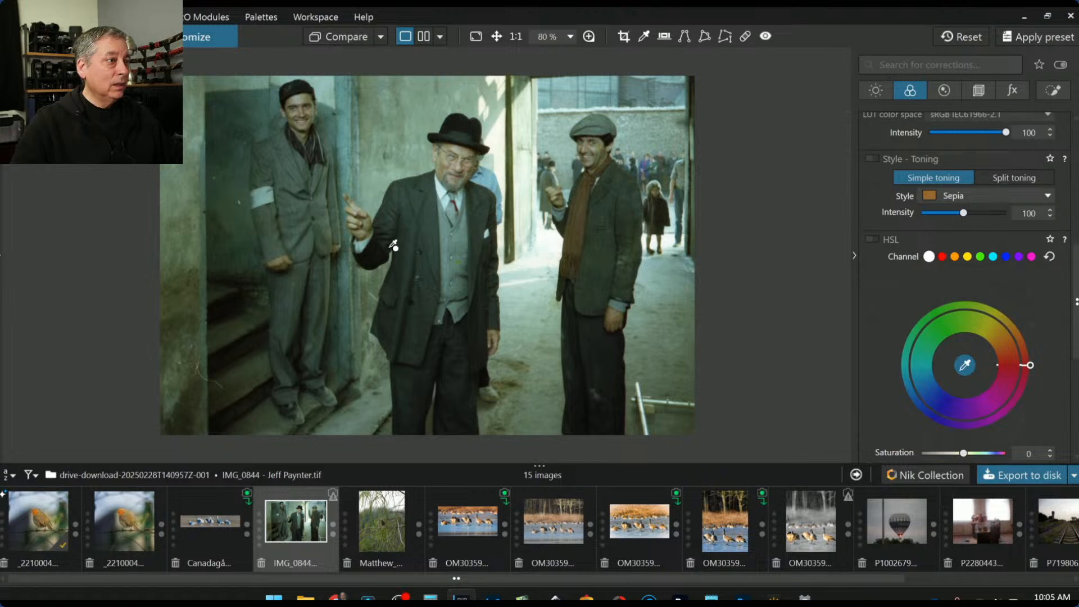
left_click(382, 181)
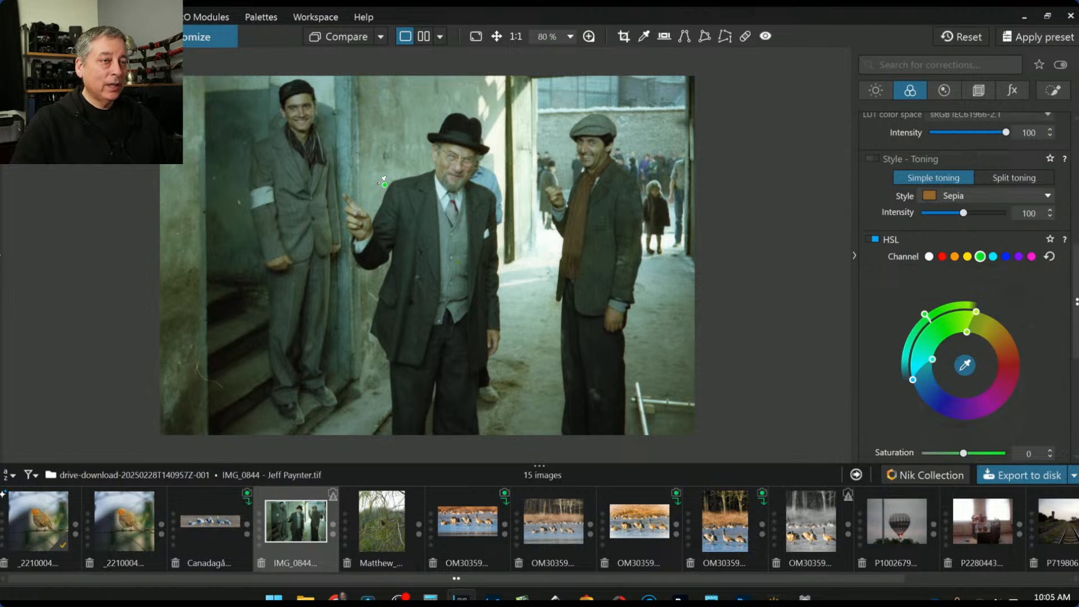
left_click(190, 182)
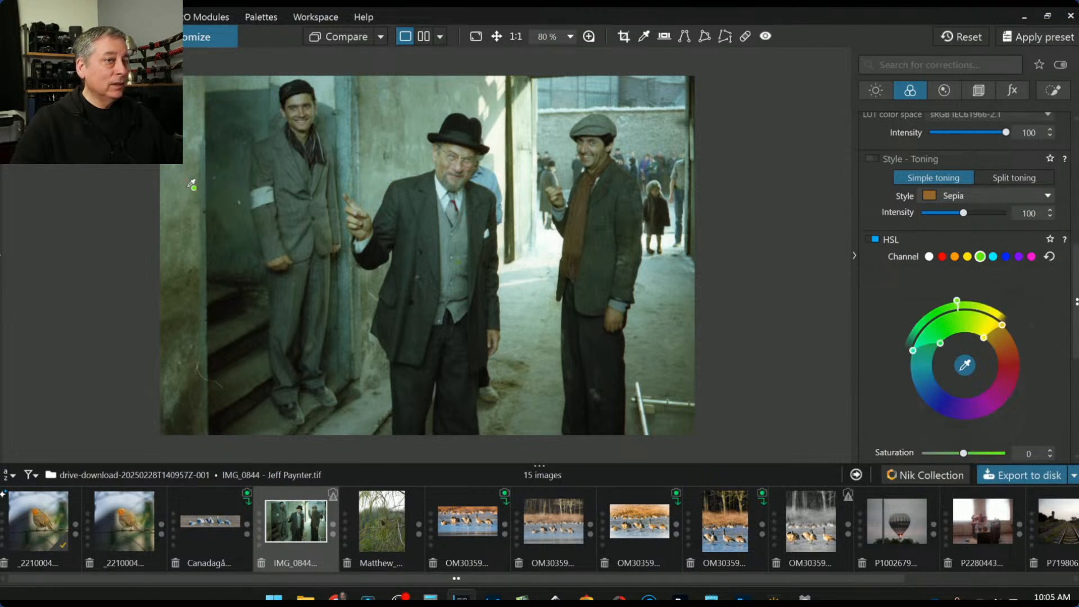
left_click(377, 178)
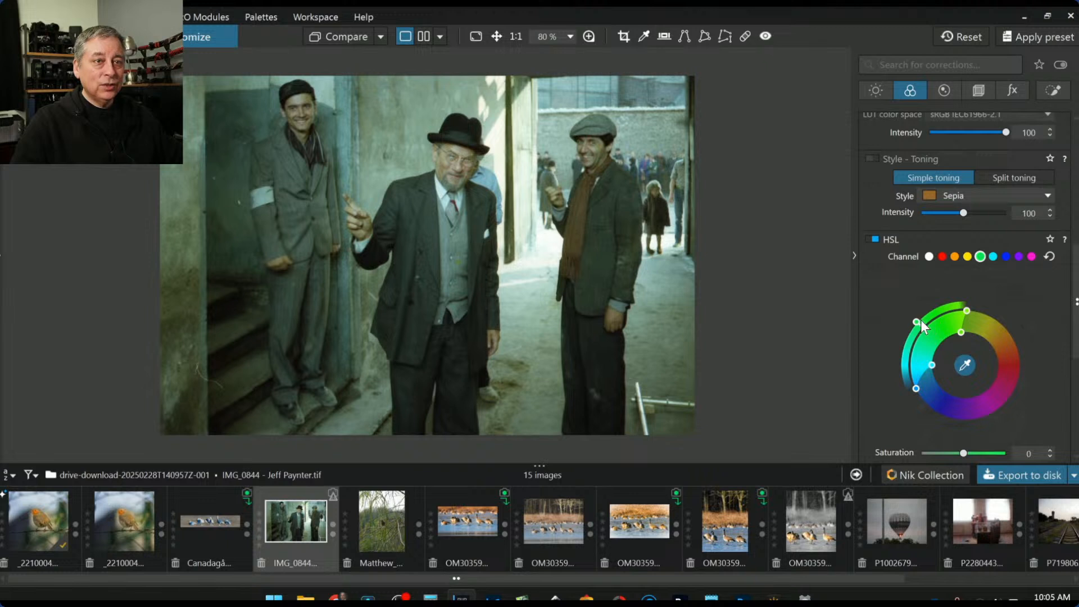
left_click_drag(916, 325, 938, 305)
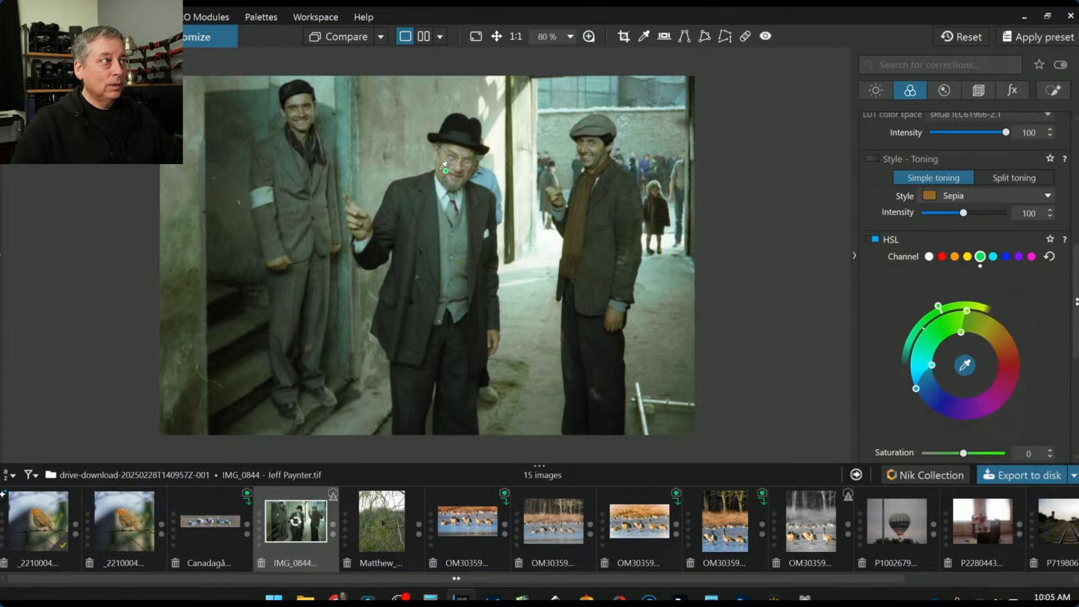
Resample the wall, reset the green range, then widen it toward cyan and yellow
left_click(351, 136)
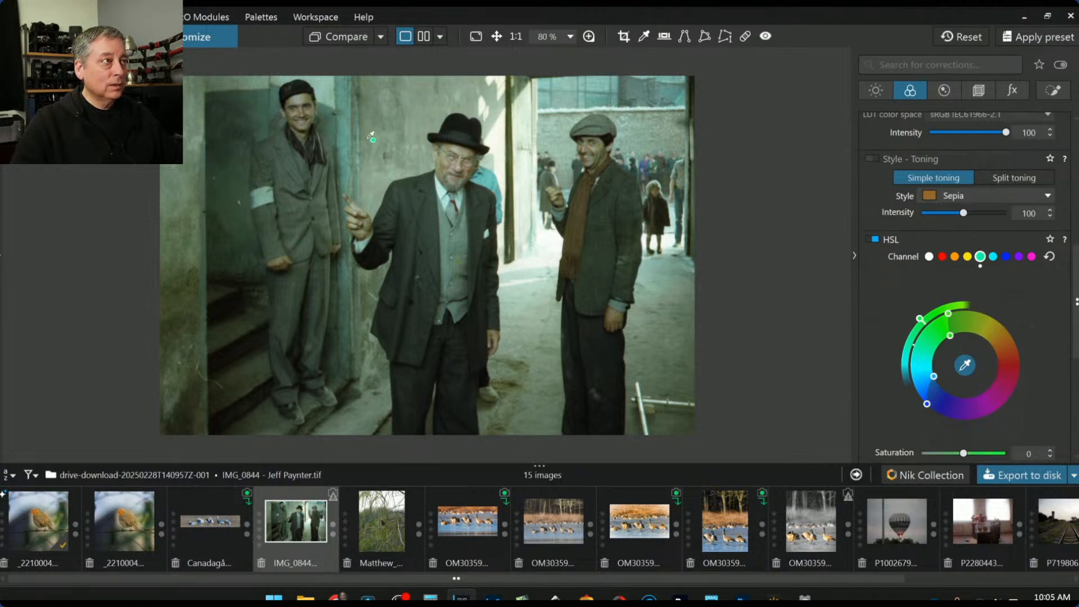
left_click(389, 136)
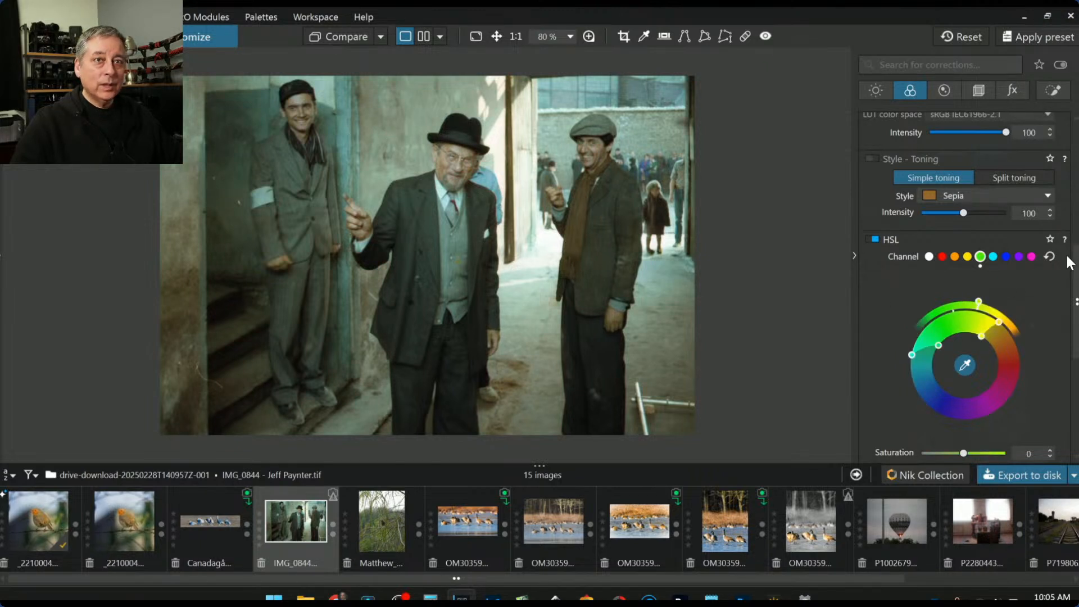
left_click(1048, 257)
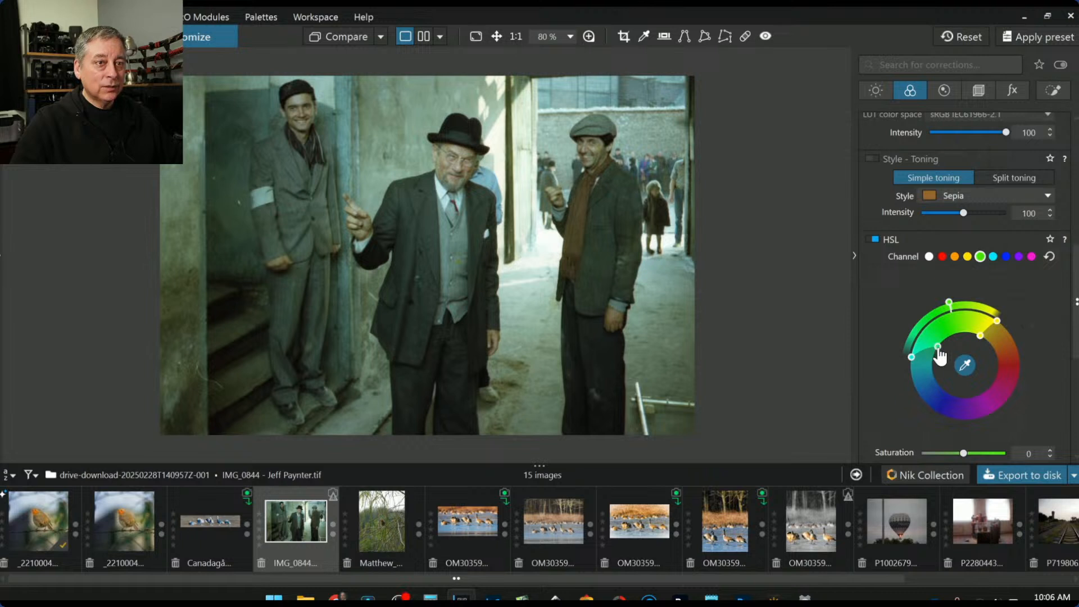
left_click_drag(940, 353, 915, 396)
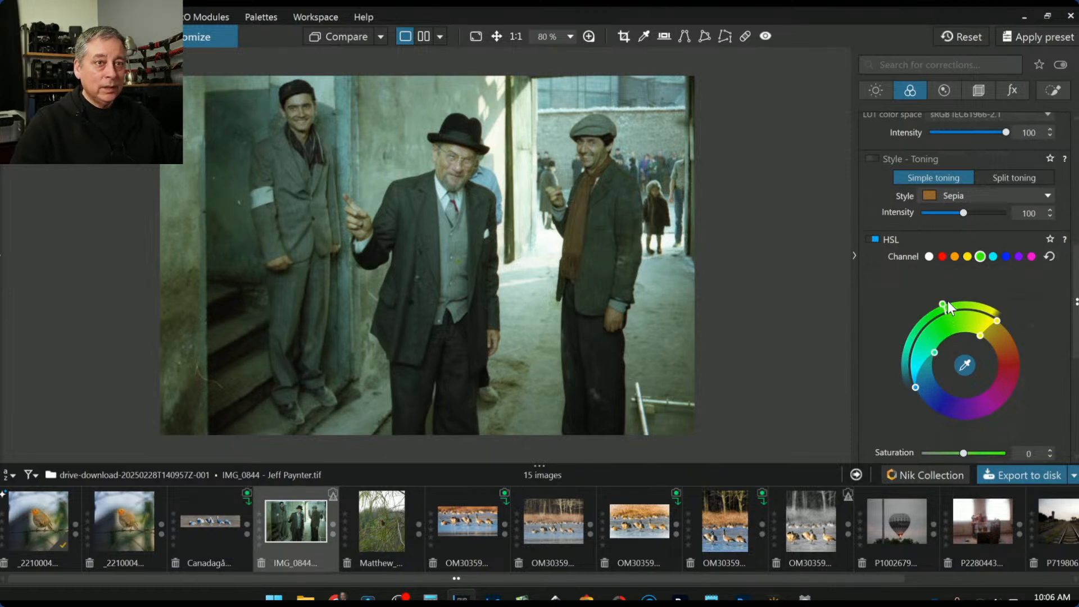
left_click_drag(942, 305, 954, 304)
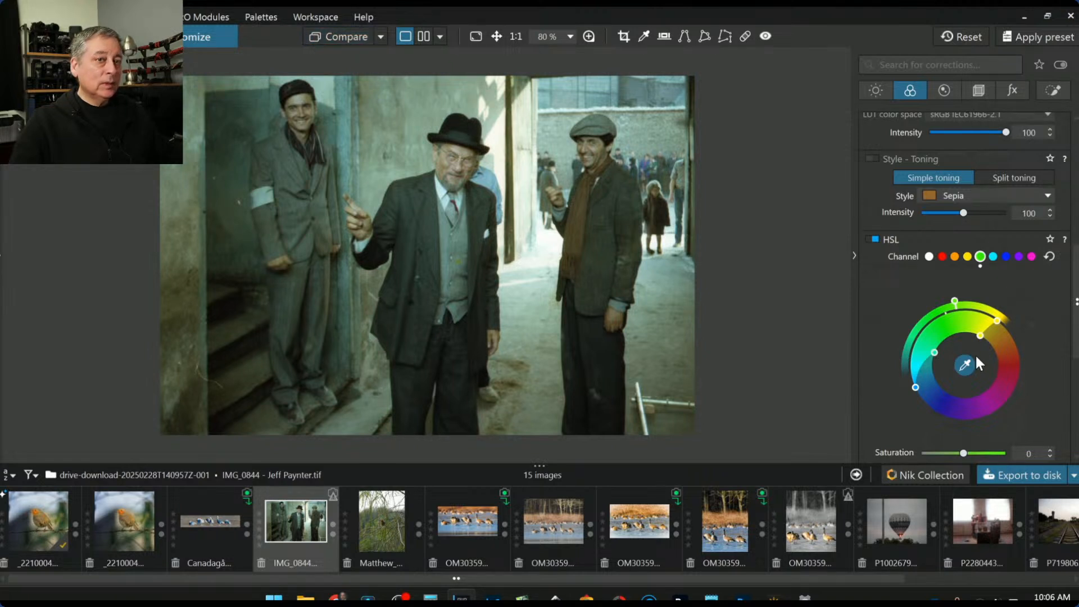
left_click_drag(954, 302, 959, 302)
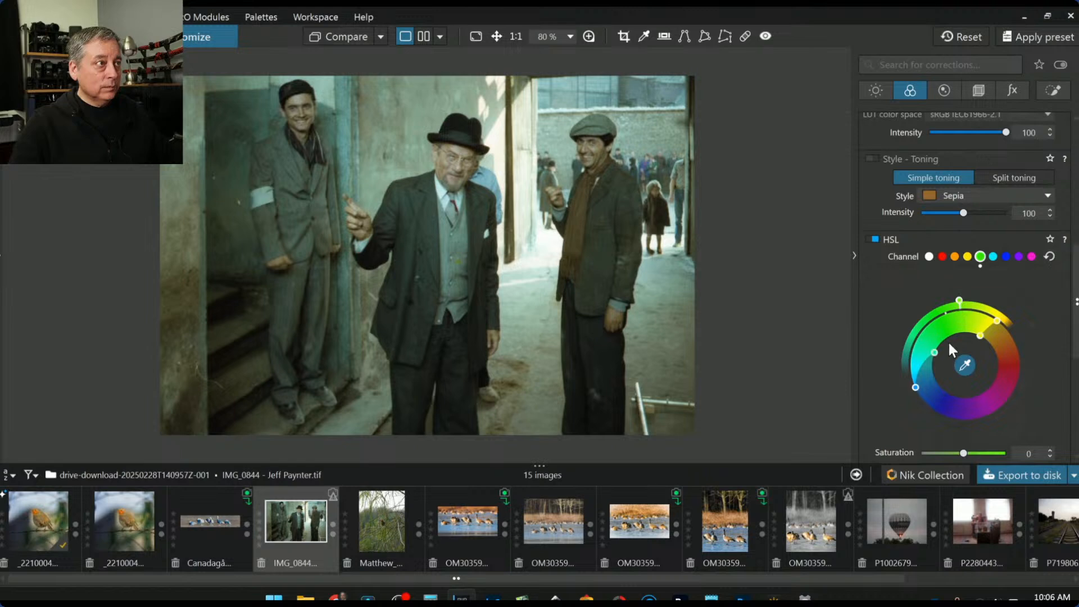
scroll(991, 173, "up", 5)
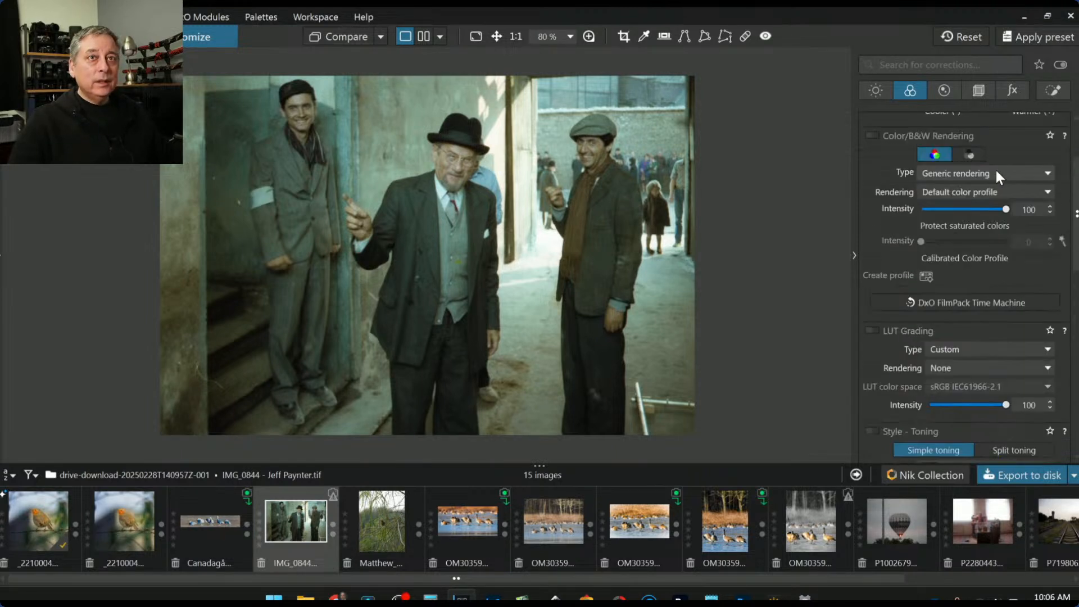
left_click(1050, 95)
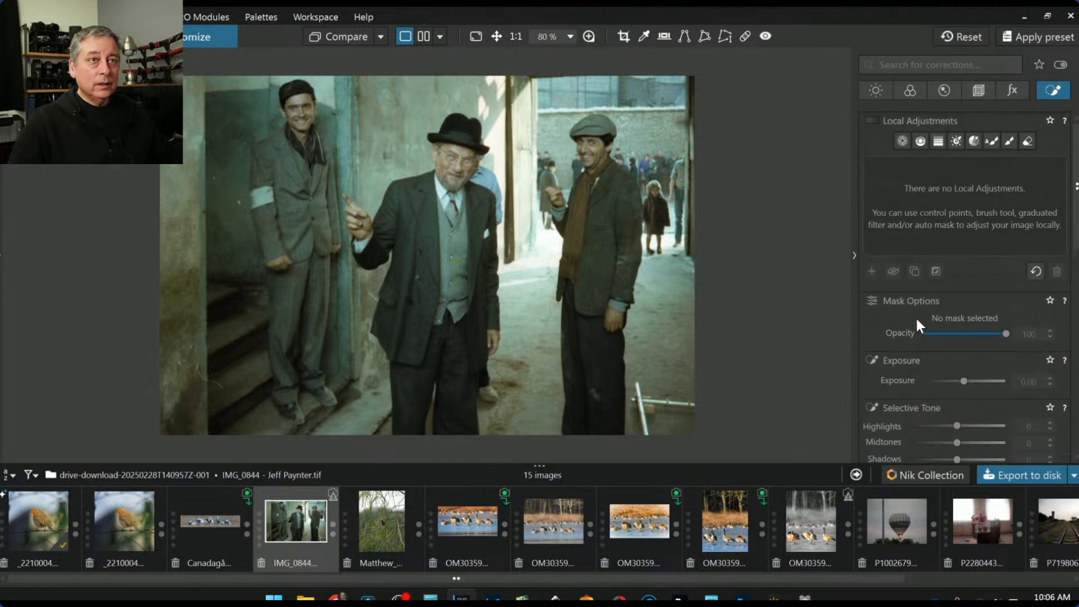
left_click(924, 90)
Select the HSL yellow channel and sample the left man's face and cap and the right man's face
scroll(942, 352, "down", 6)
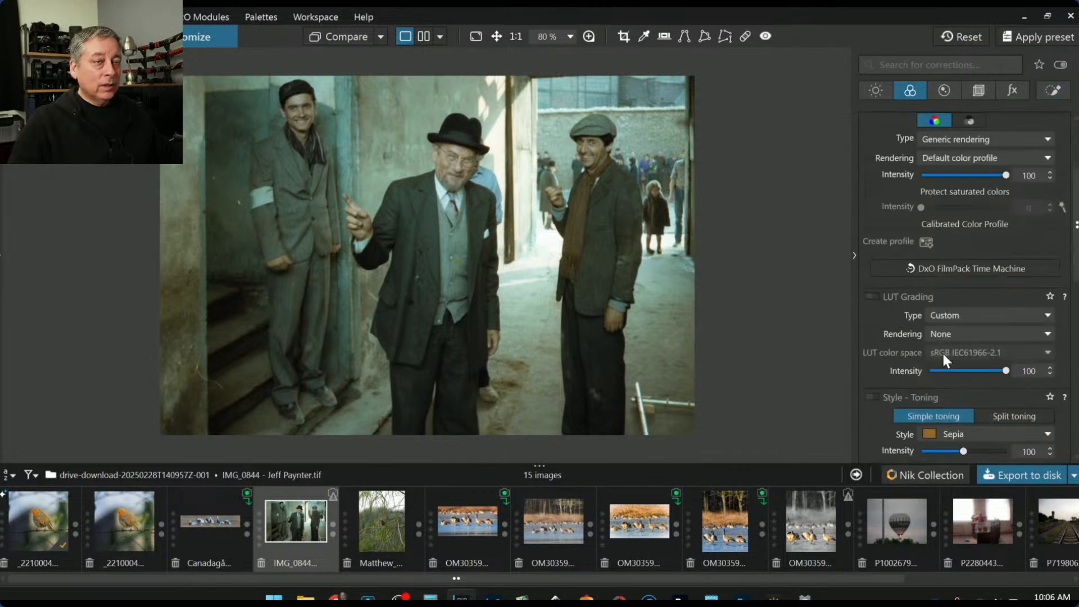
scroll(943, 352, "down", 3)
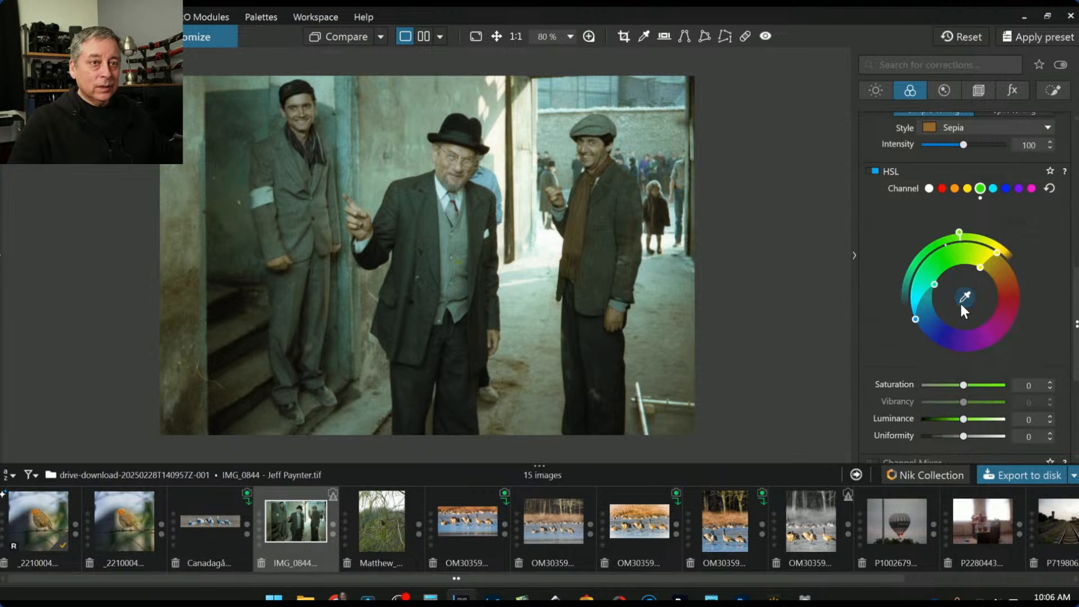
left_click(451, 162)
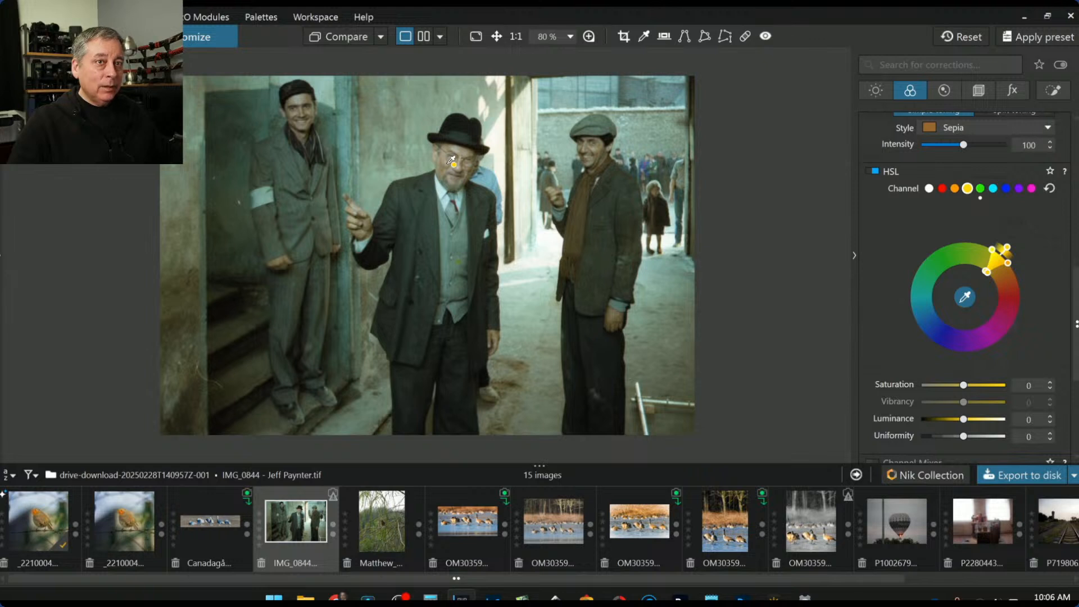
left_click(307, 96)
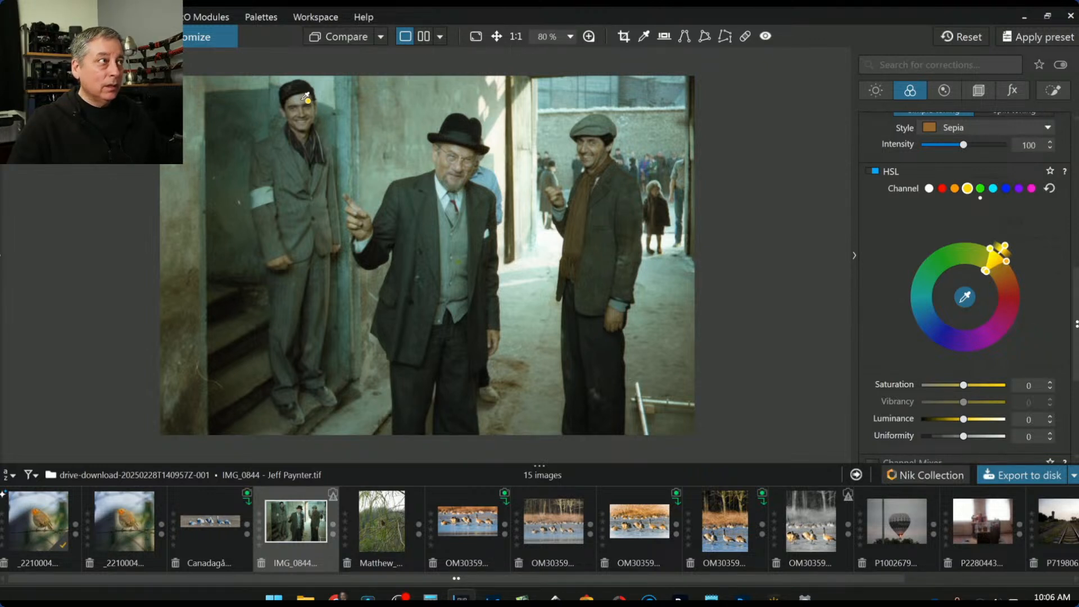
left_click(302, 96)
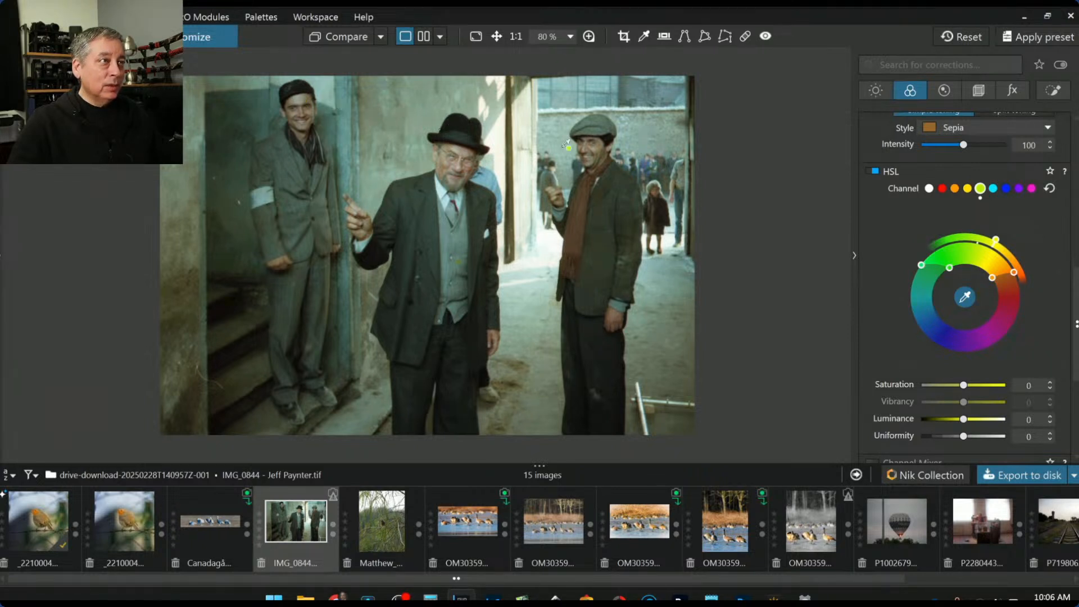
left_click(599, 148)
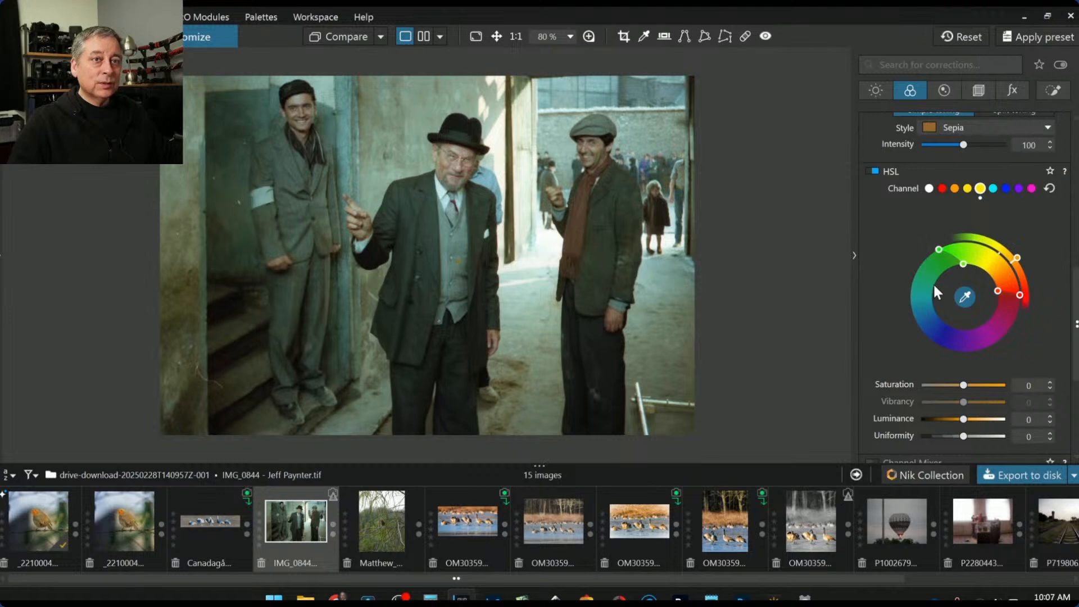
scroll(885, 340, "up", 10)
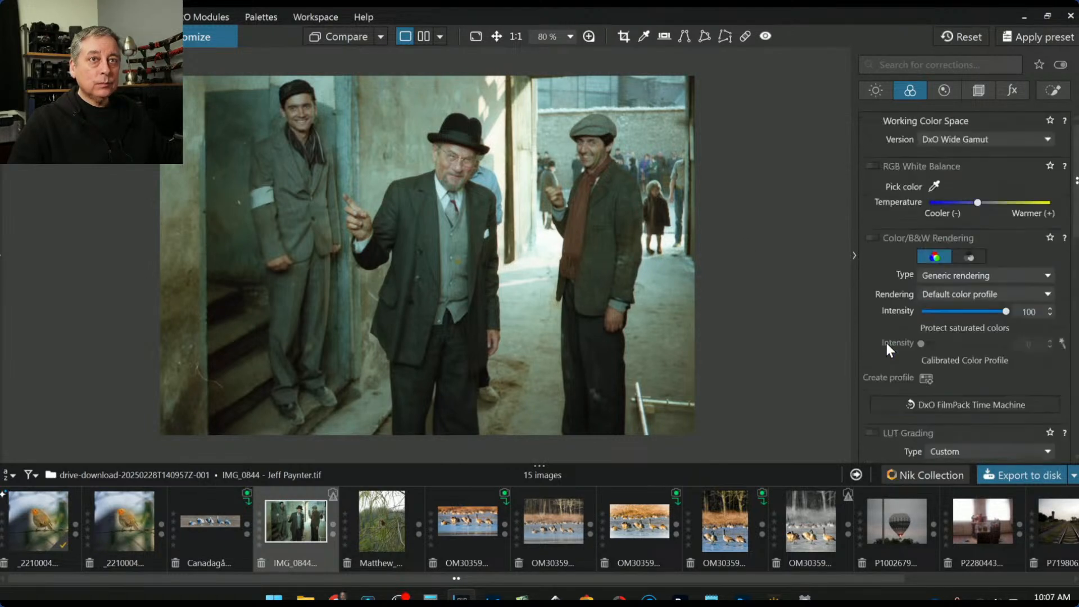
Add a Control Line local adjustment with lines dragged in from the left and right edges
left_click(1048, 91)
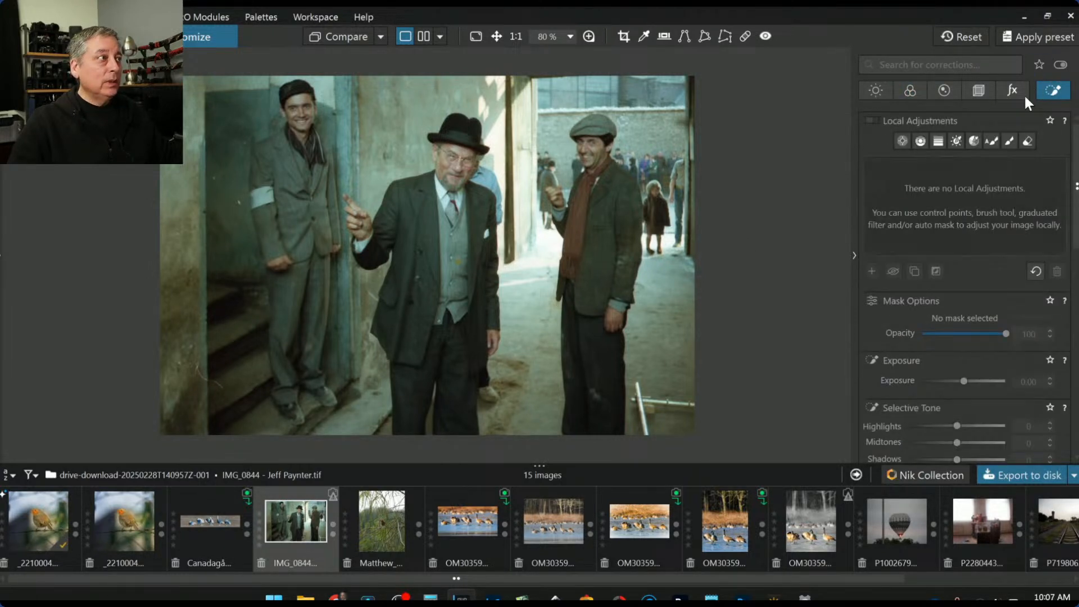
left_click(921, 140)
left_click_drag(235, 223, 450, 225)
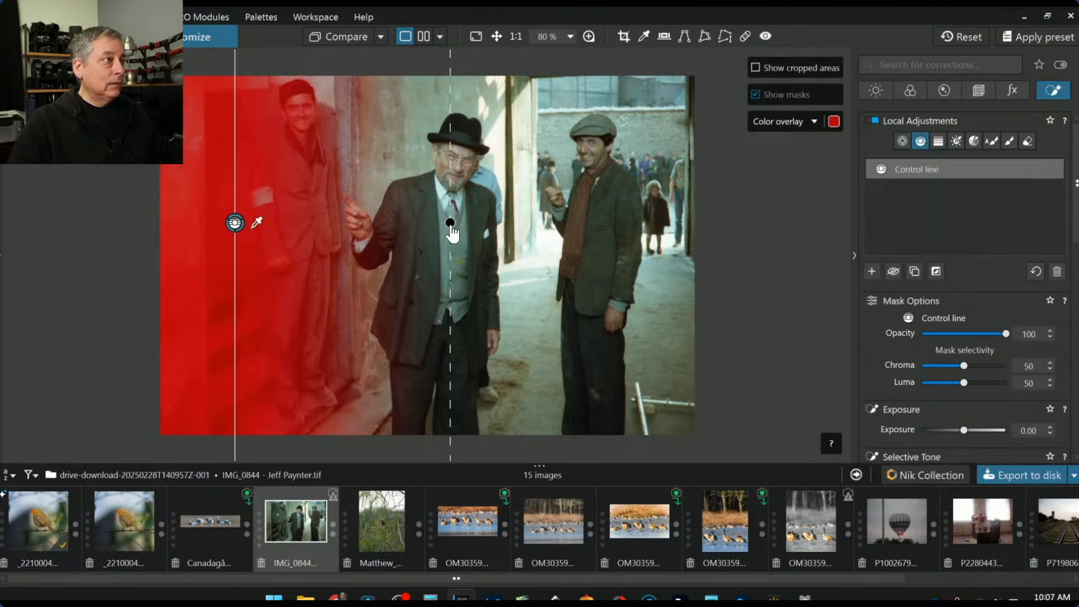
left_click_drag(549, 236, 468, 236)
Refine both control-line masks with the eyedropper on the side men's coat, face and cap
left_click(599, 242)
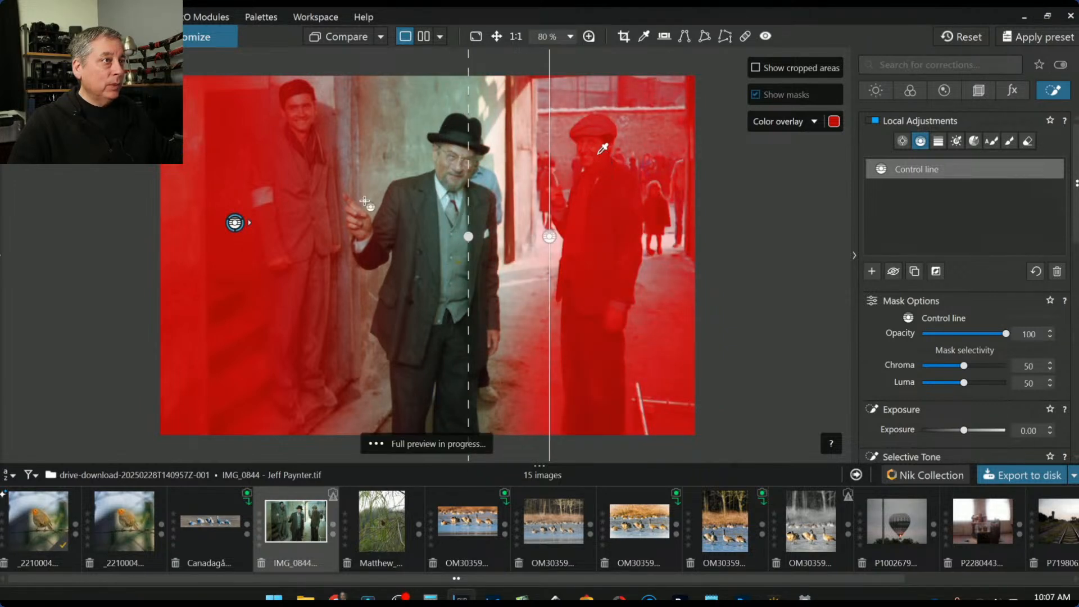
left_click(241, 227)
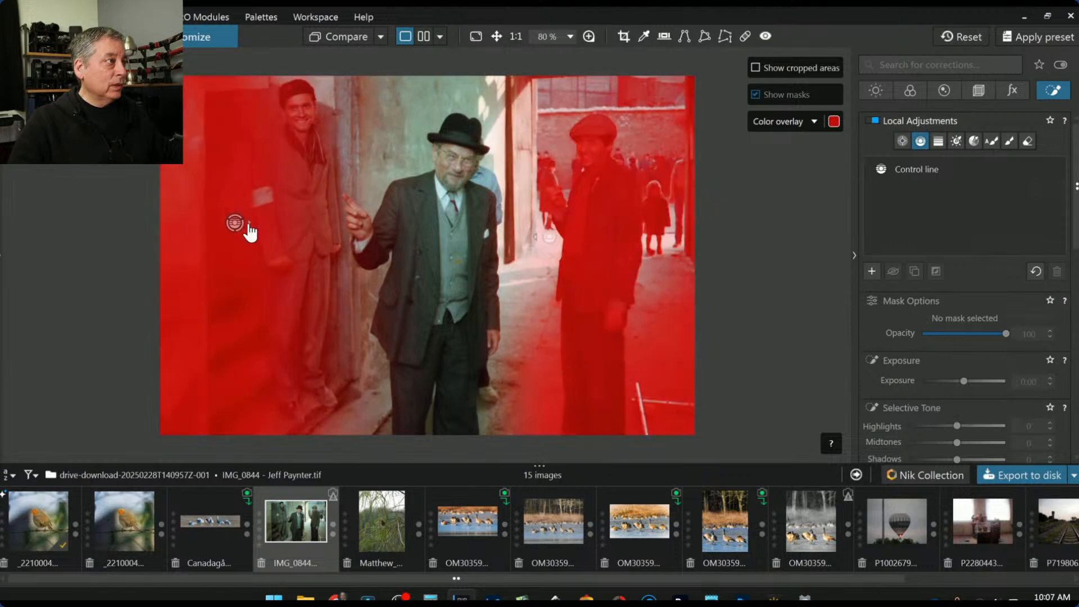
left_click(235, 225)
left_click_drag(257, 224, 306, 100)
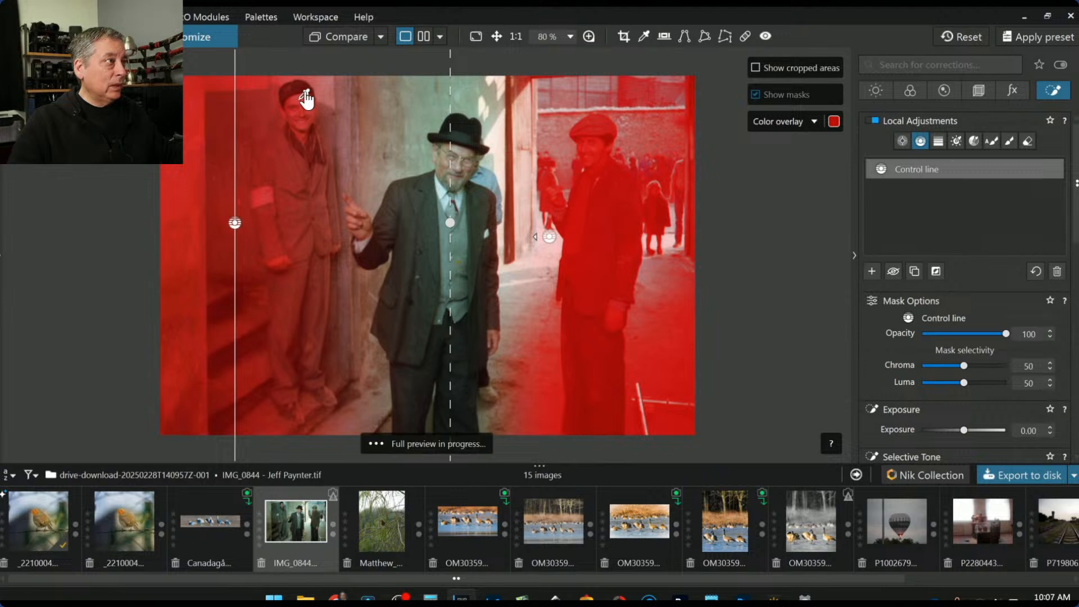
left_click(553, 239)
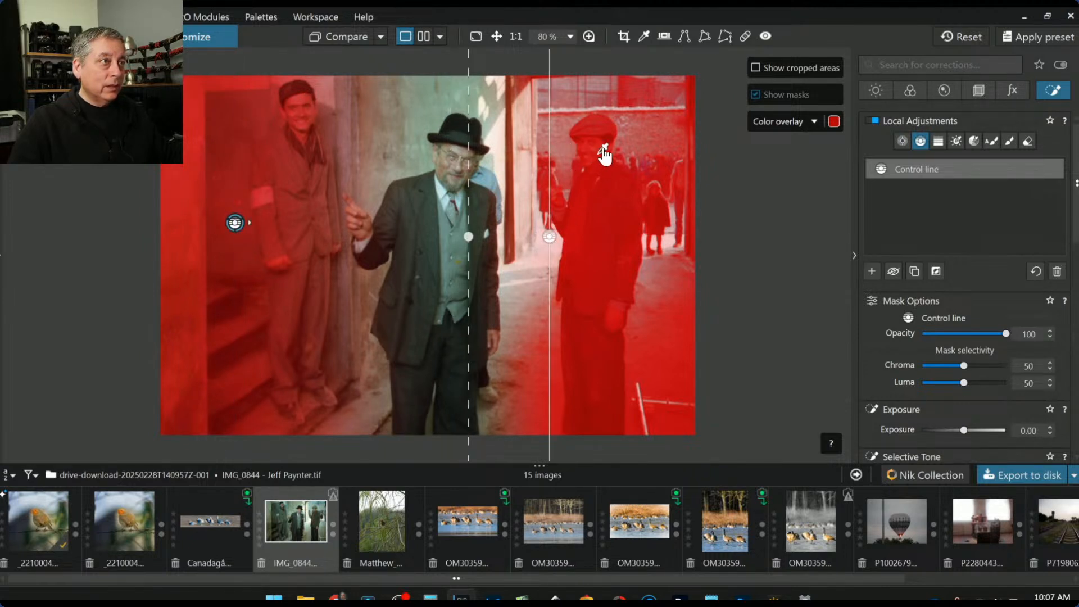
left_click_drag(605, 150, 601, 147)
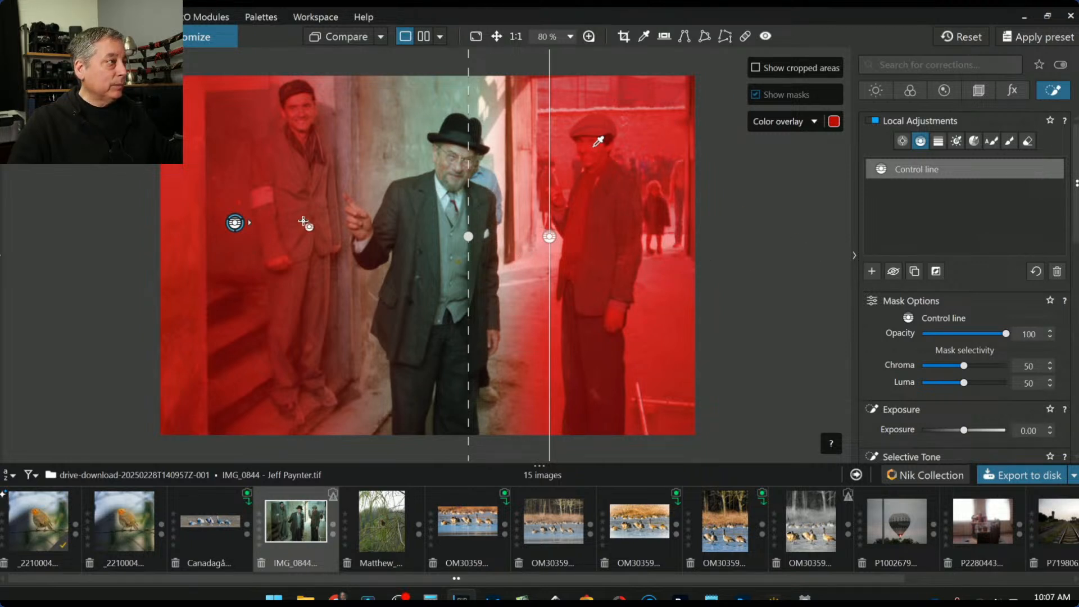
Experiment with narrowing and shifting the green hue range on the right control line, then revert
scroll(902, 369, "down", 5)
scroll(901, 370, "down", 2)
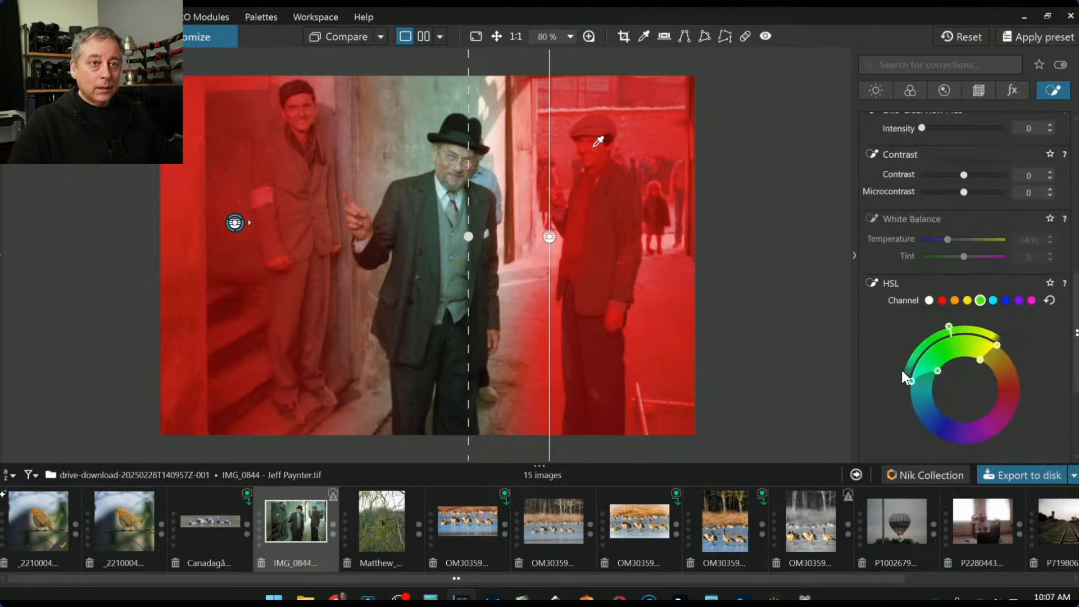
left_click_drag(937, 371, 932, 378)
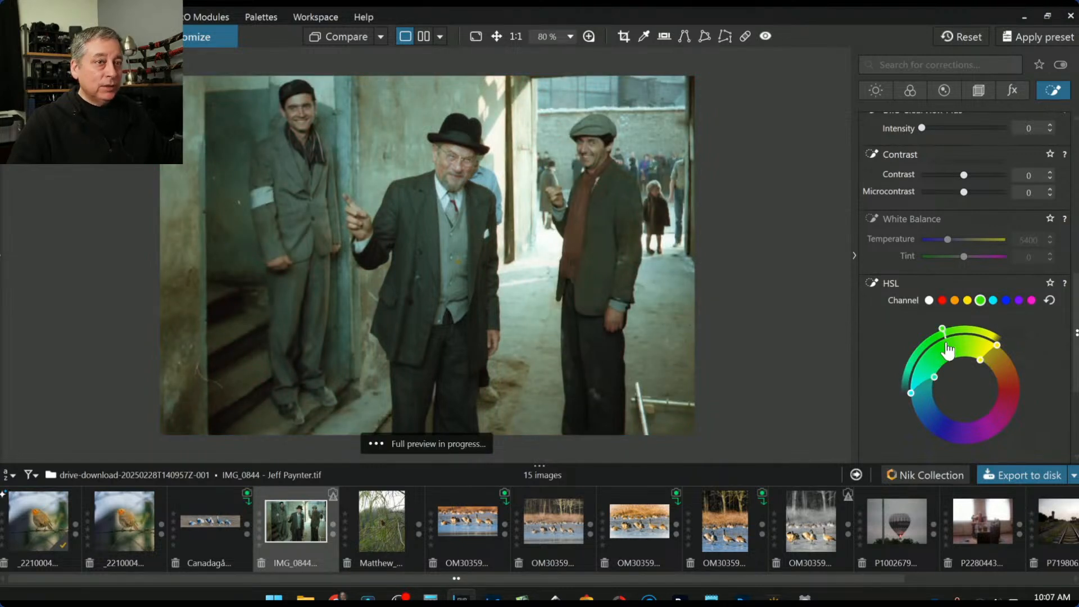
left_click_drag(949, 328, 1008, 348)
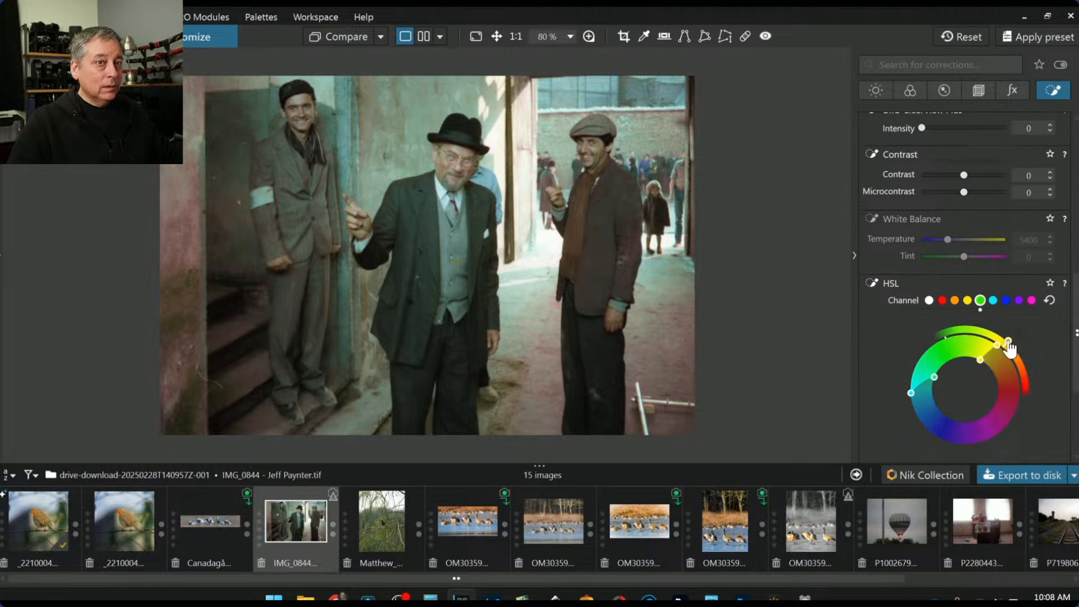
left_click_drag(1002, 339, 989, 331)
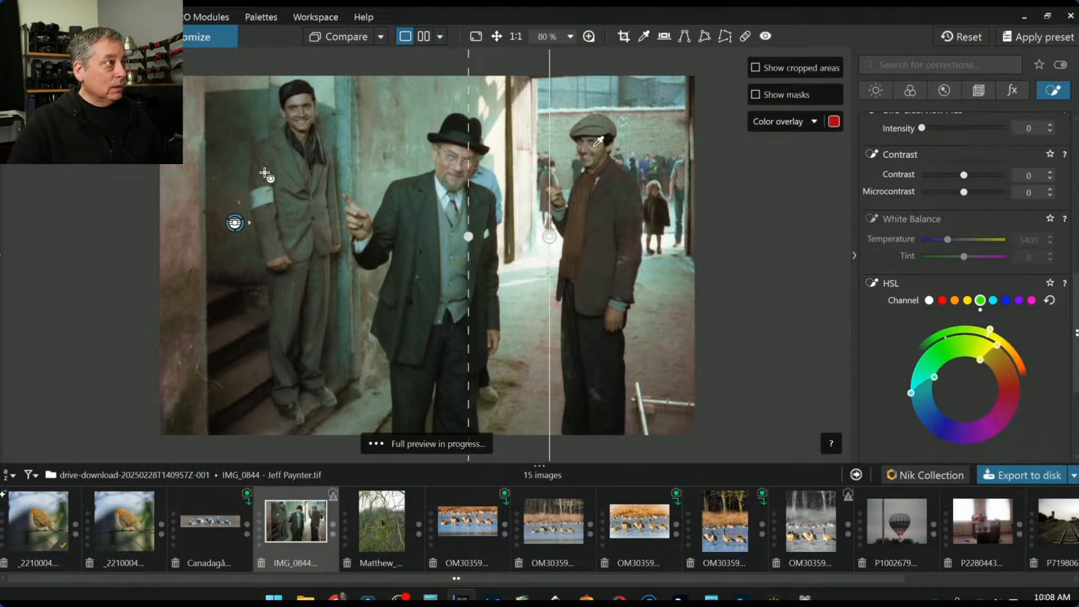
scroll(290, 117, "up", 1)
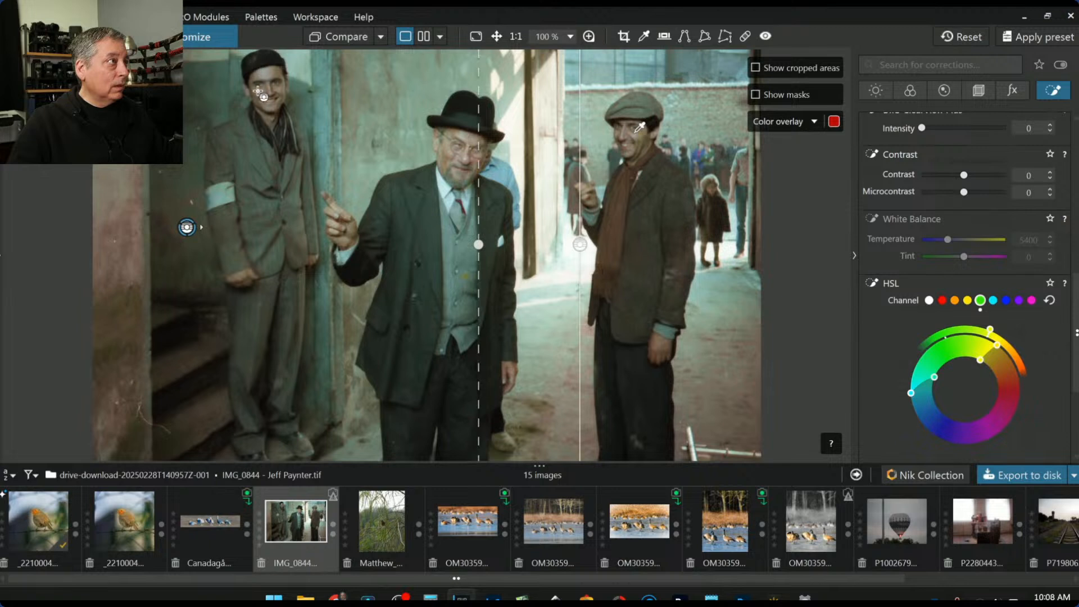
On the left control line, reset and widen the green range, lower saturation to -29, rotate toward yellow
left_click(188, 228)
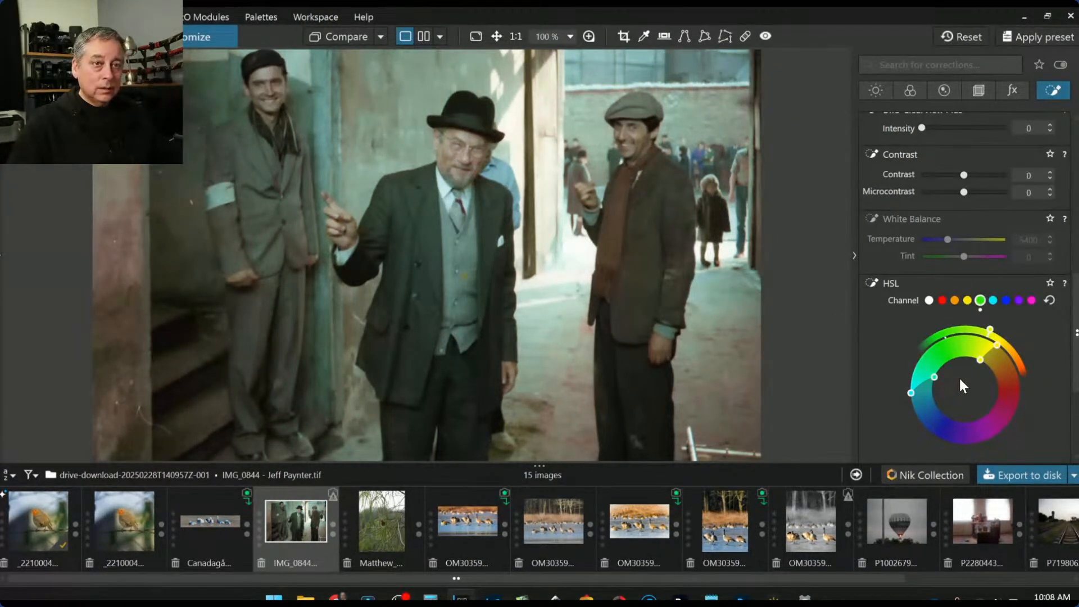
scroll(891, 380, "down", 2)
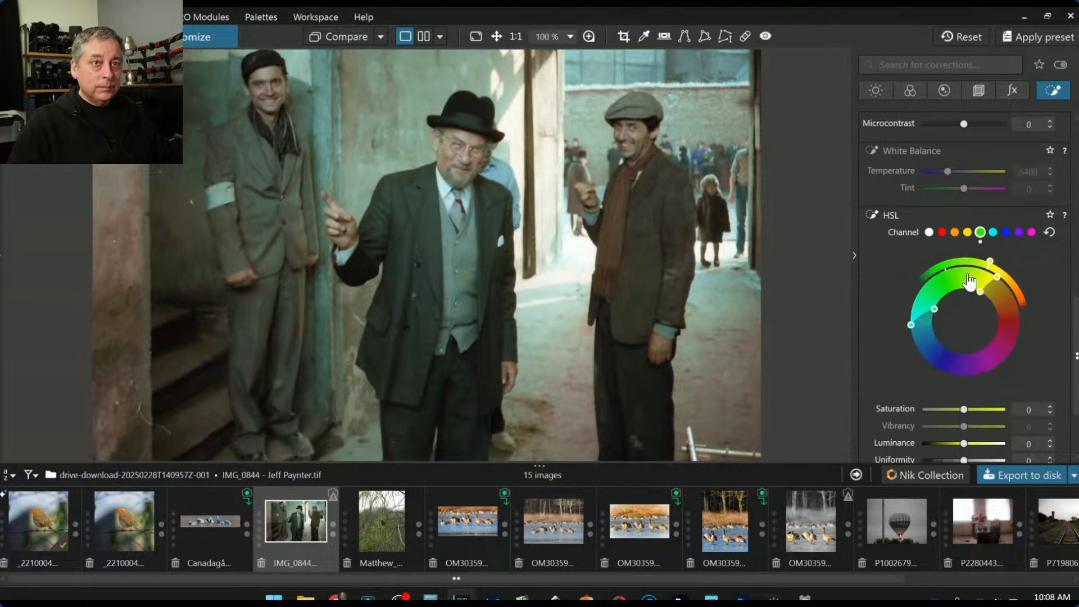
left_click(1050, 231)
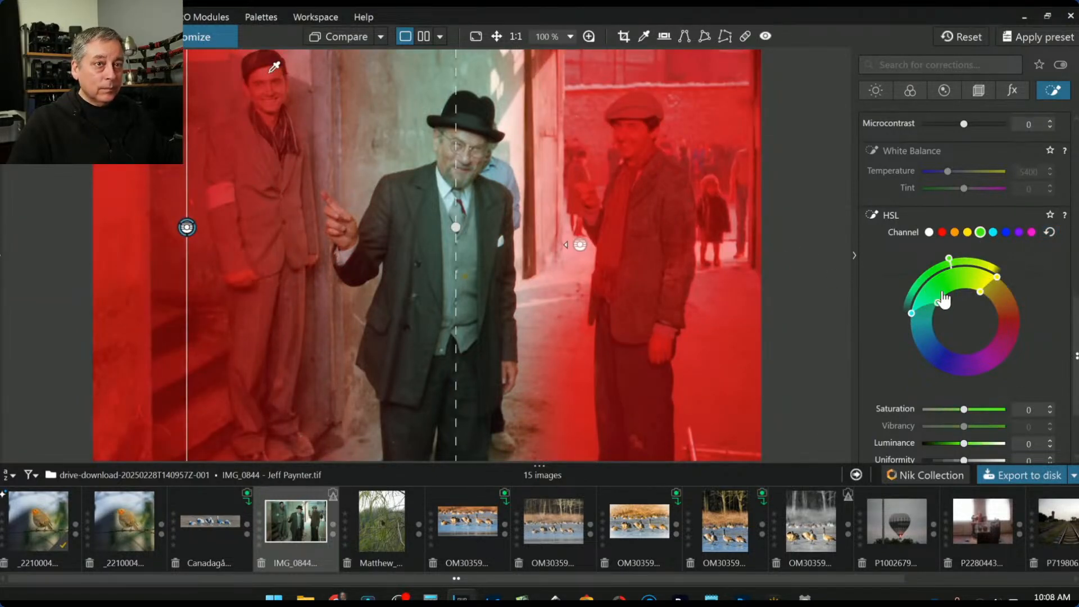
mouse_move(937, 302)
left_mouse_down()
mouse_move(943, 271)
mouse_move(961, 258)
left_mouse_up()
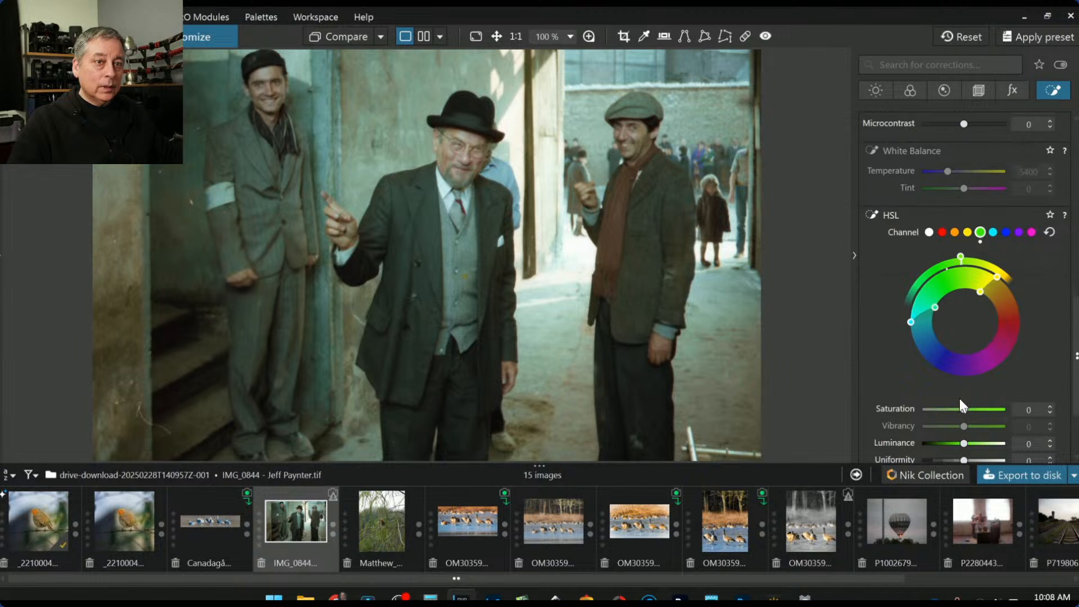
left_click_drag(965, 409, 972, 437)
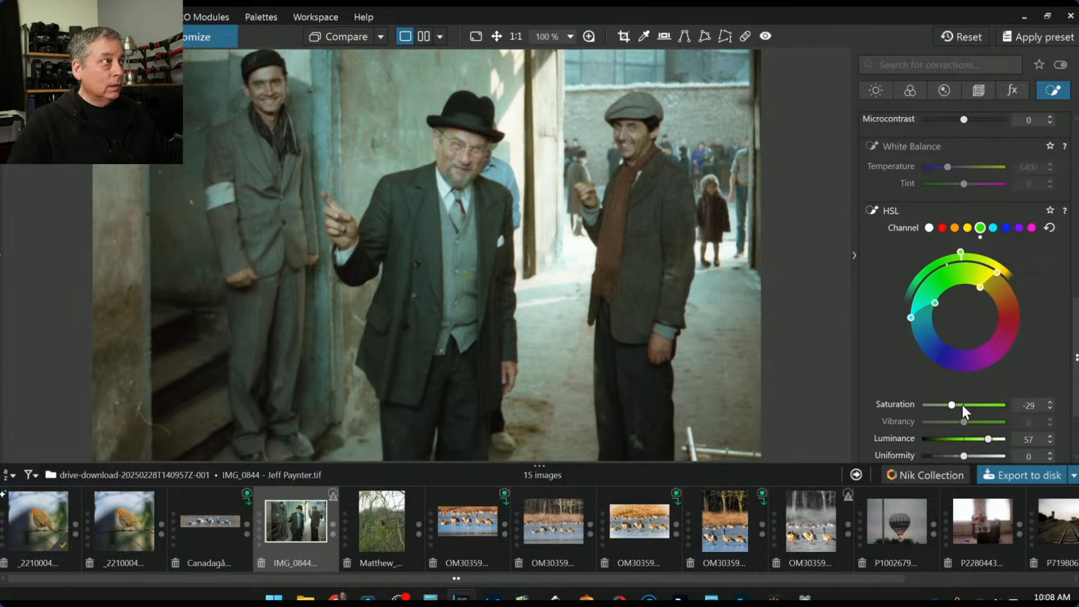
scroll(909, 340, "up", 1)
left_click_drag(948, 346, 984, 326)
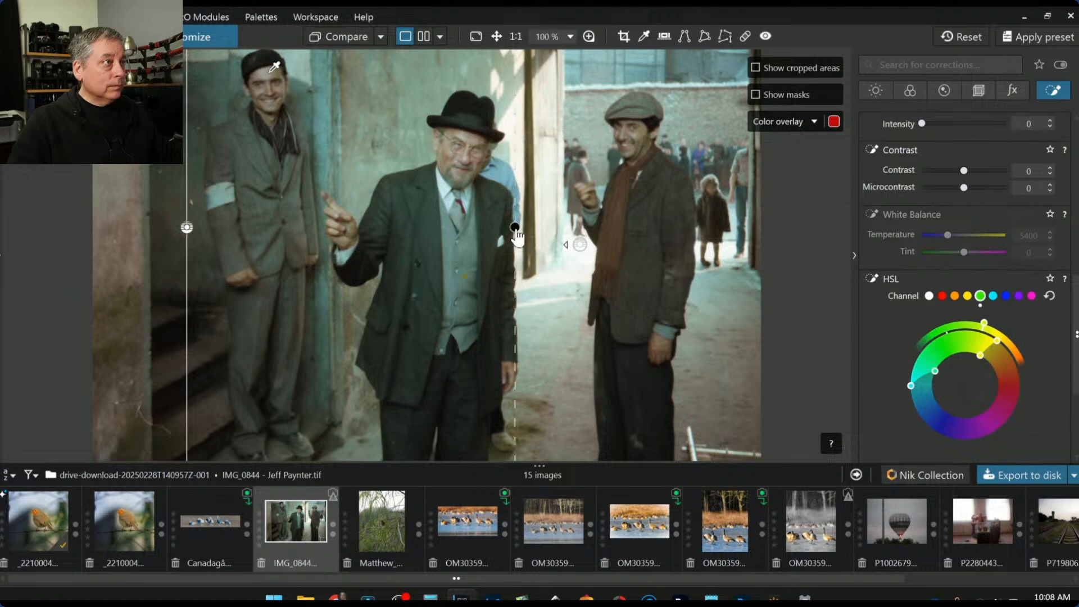
scroll(889, 306, "up", 6)
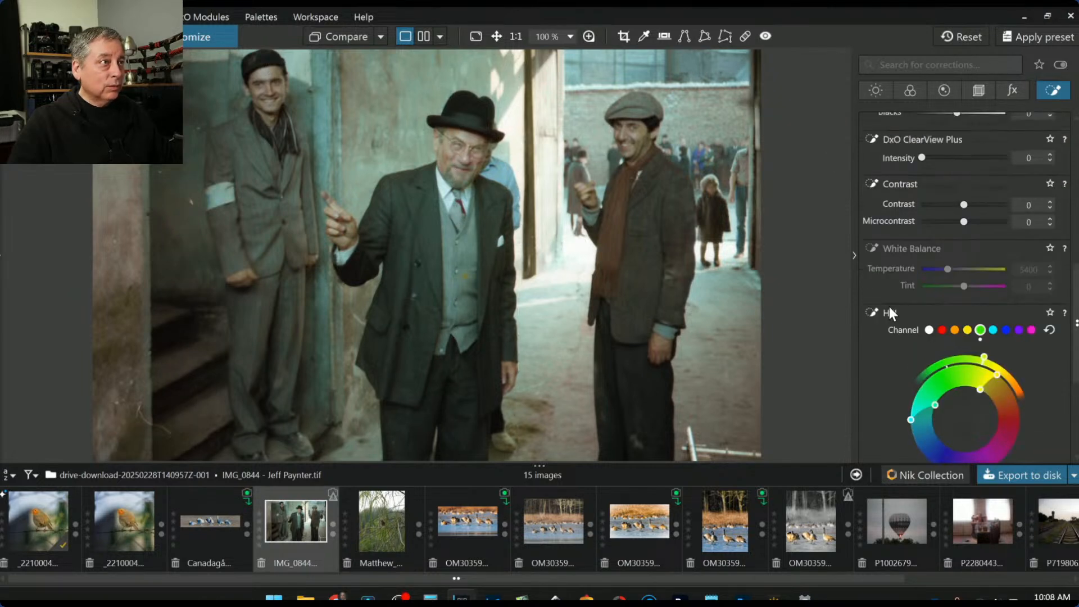
scroll(979, 164, "up", 2)
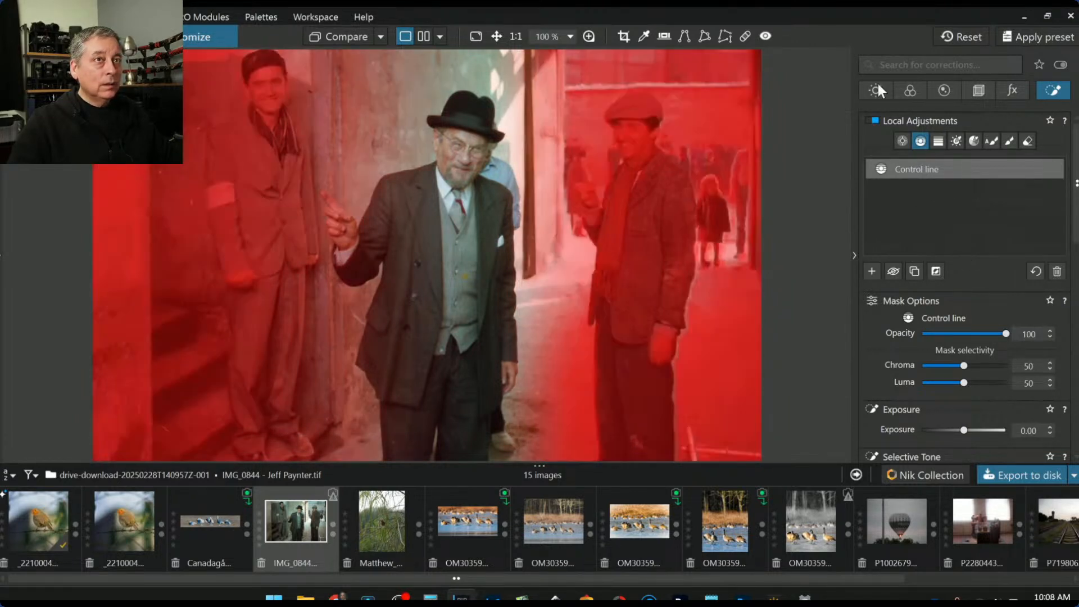
Turn on RGB White Balance in the global Color corrections and activate Pick color
left_click(876, 83)
left_click(908, 91)
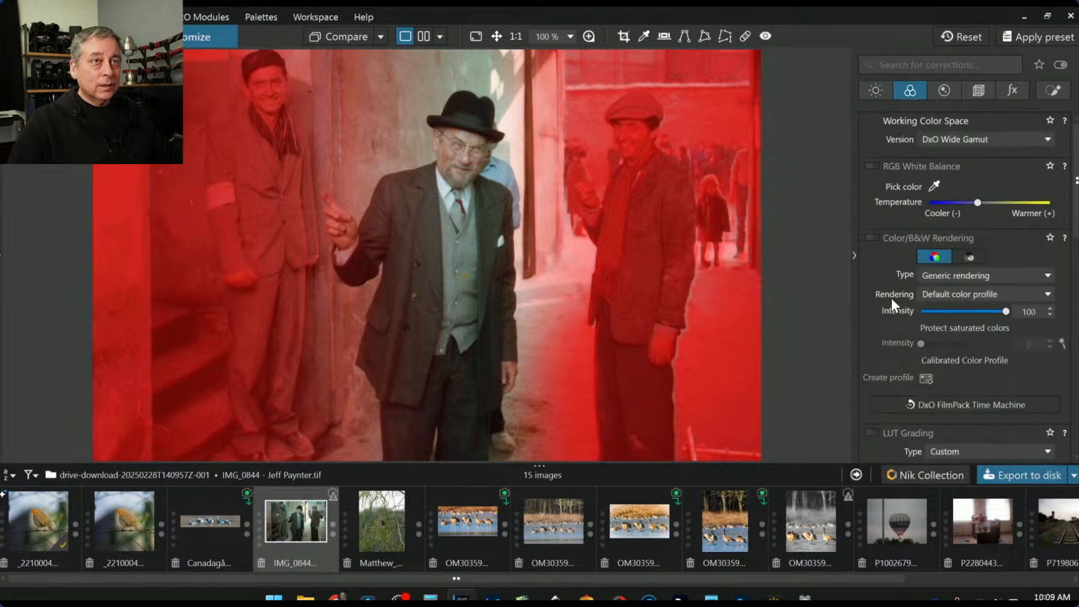
scroll(889, 305, "down", 3)
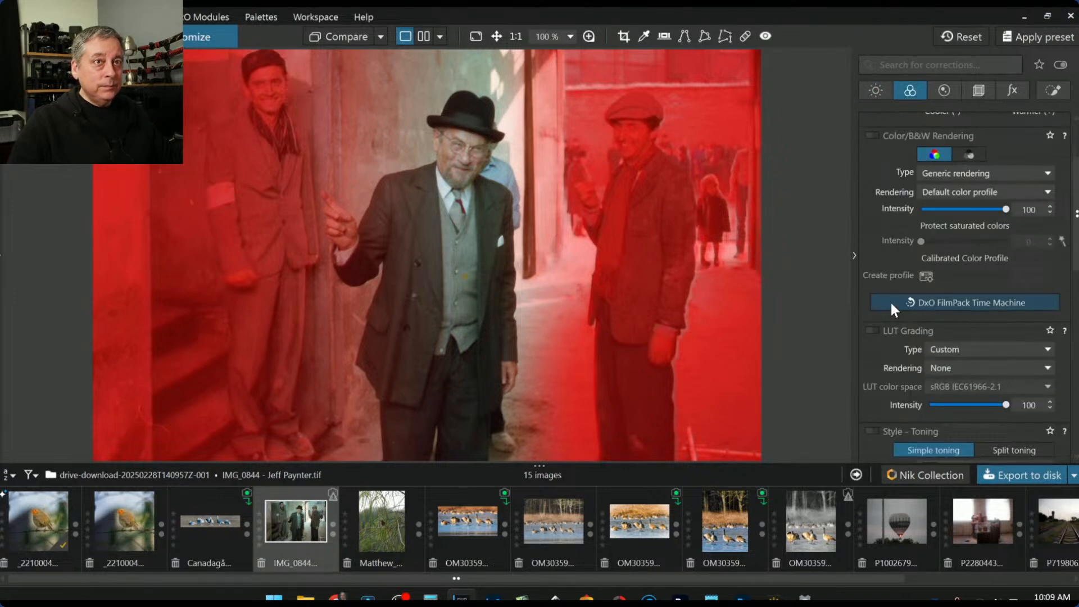
scroll(891, 304, "up", 2)
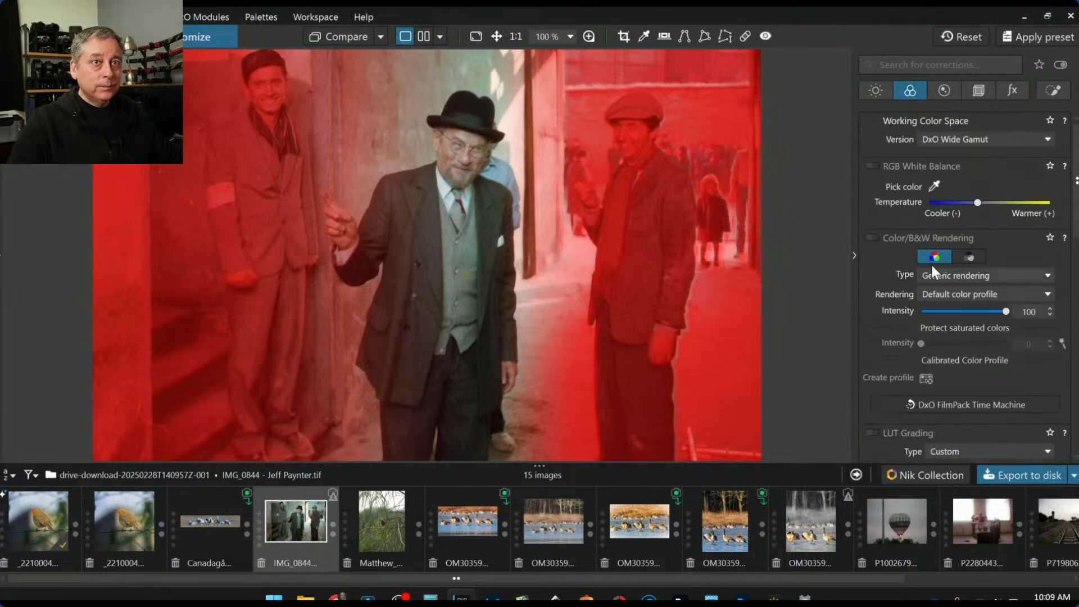
left_click(977, 203)
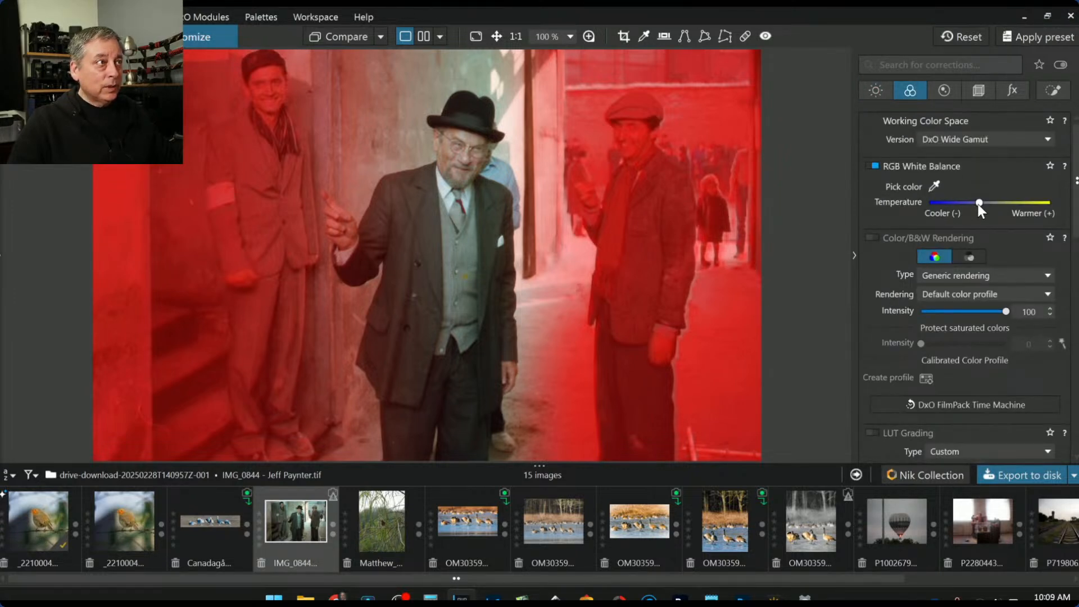
left_click(934, 187)
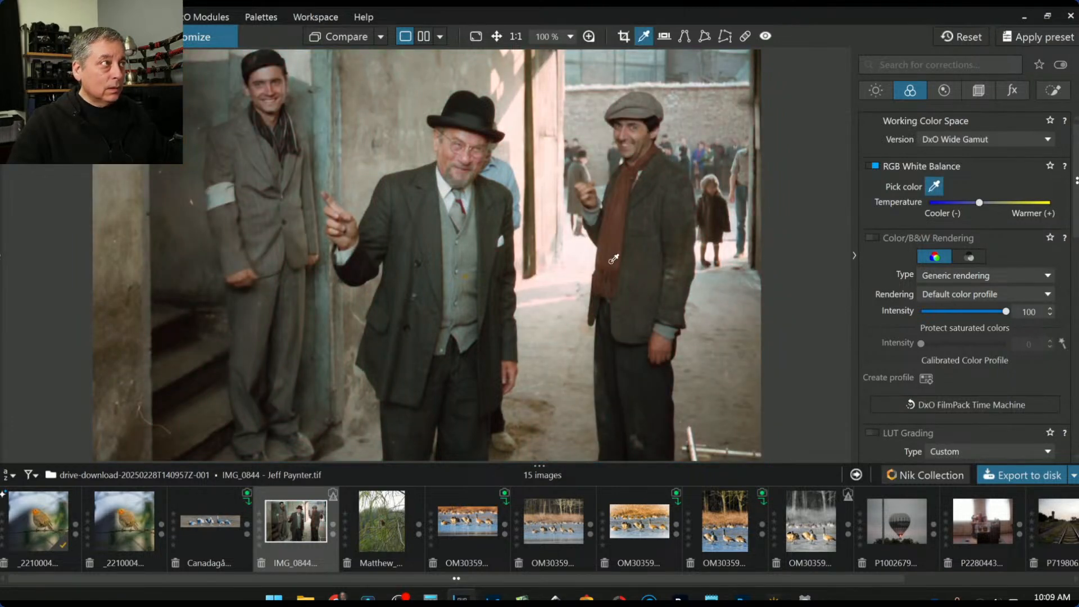
Rotate the yellow hue range slightly clockwise on the global HSL wheel
scroll(612, 261, "down", 1)
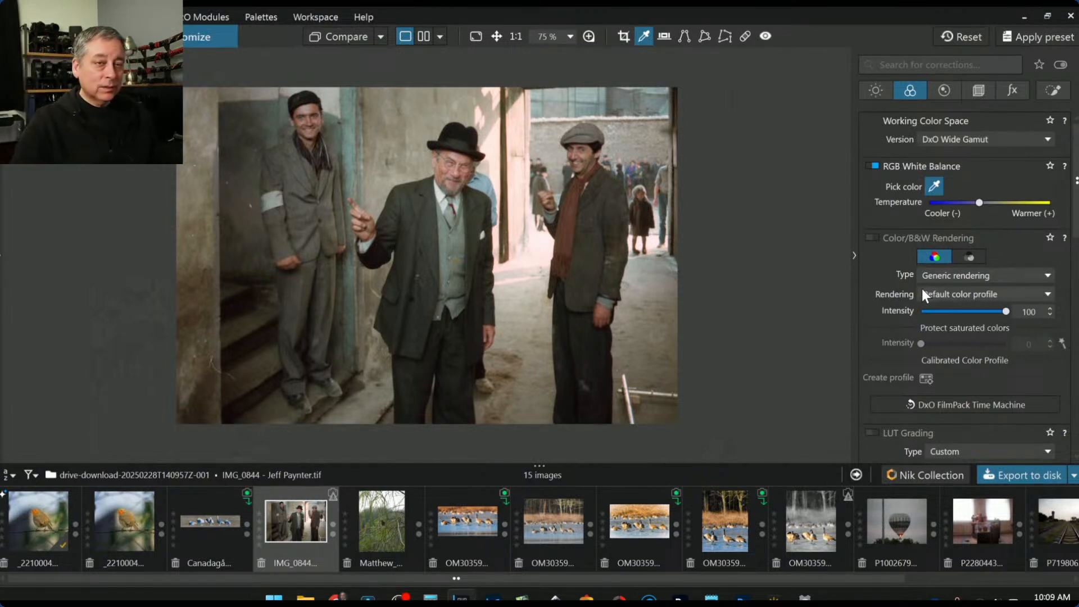
scroll(919, 284, "down", 7)
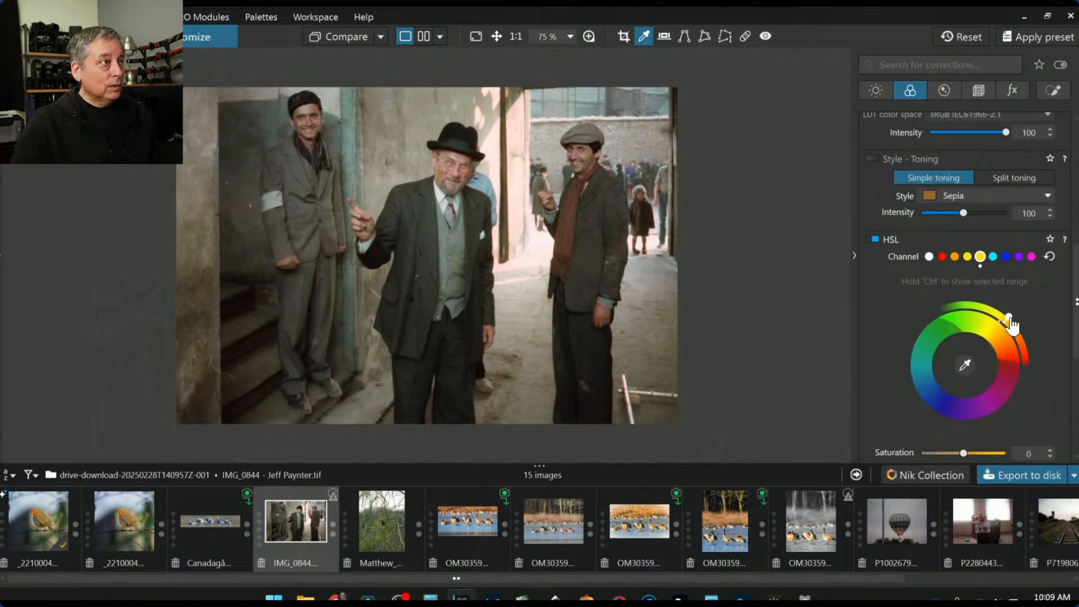
left_click_drag(1013, 323, 1017, 326)
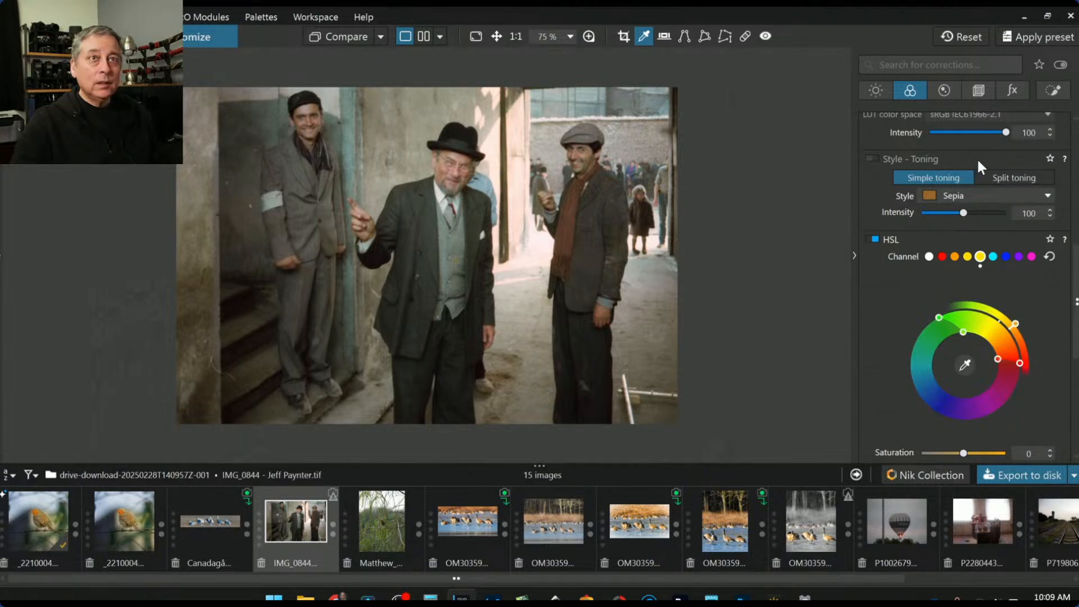
scroll(972, 162, "up", 10)
Place shrunken control points on the three men's faces and raise their shadows to 26
left_click(1053, 91)
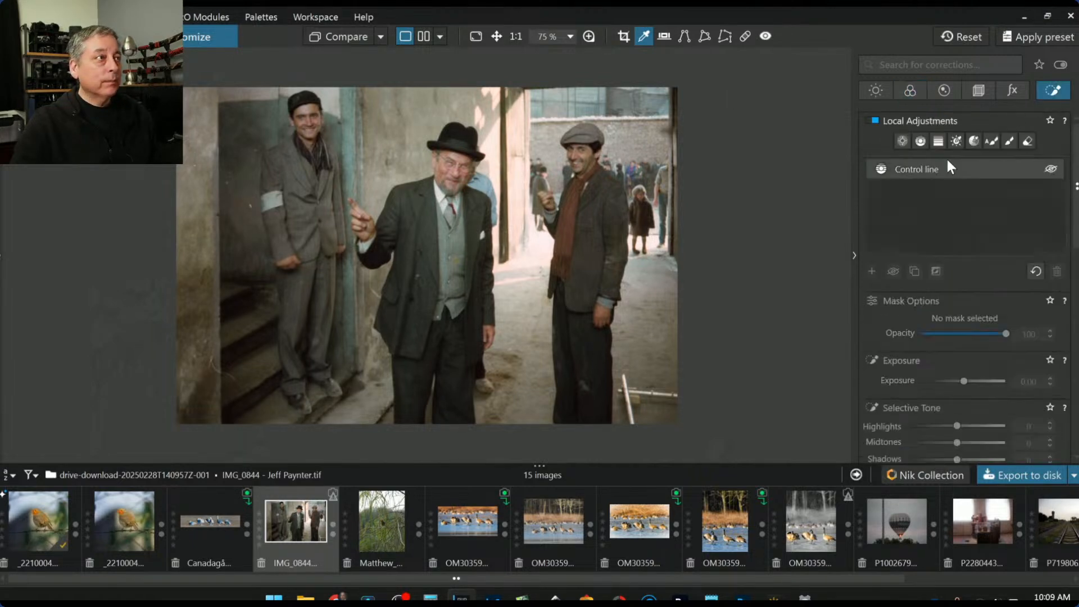
left_click(903, 141)
left_click(460, 176)
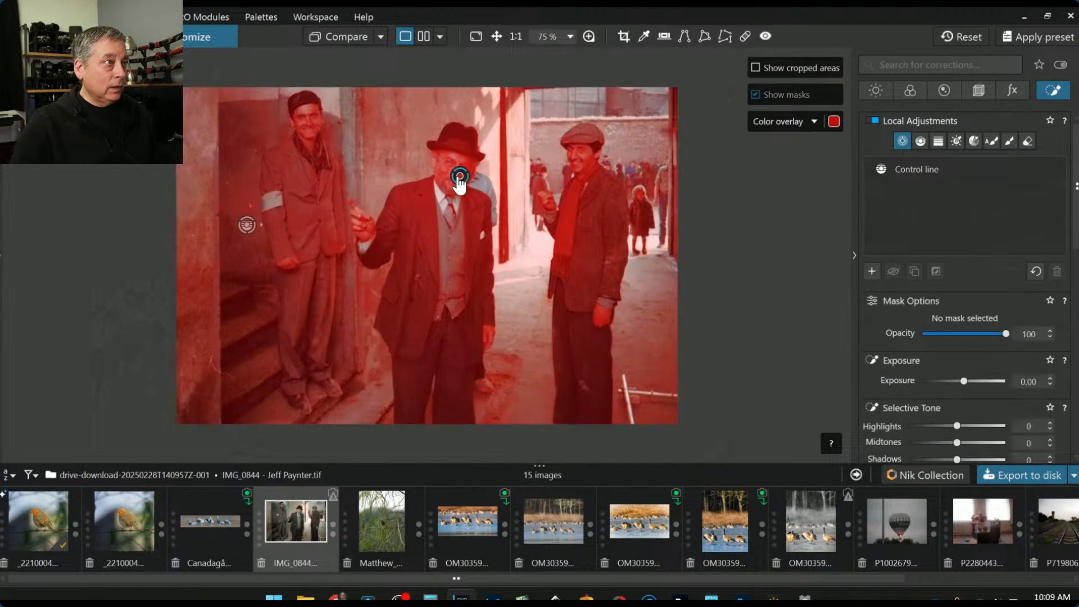
scroll(499, 183, "down", 2)
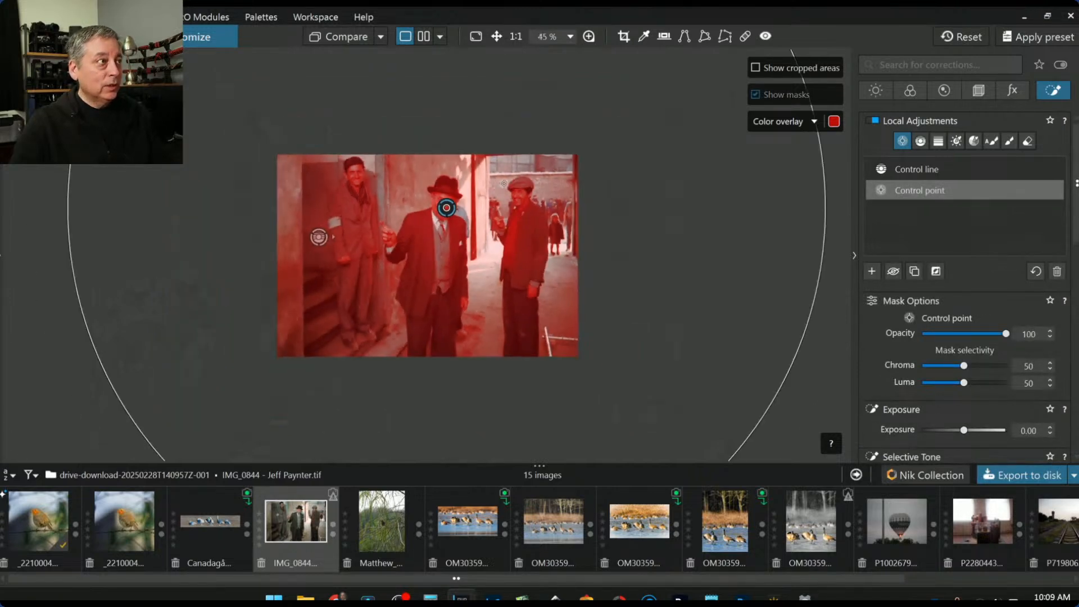
left_click_drag(829, 197, 473, 208)
left_click(517, 197)
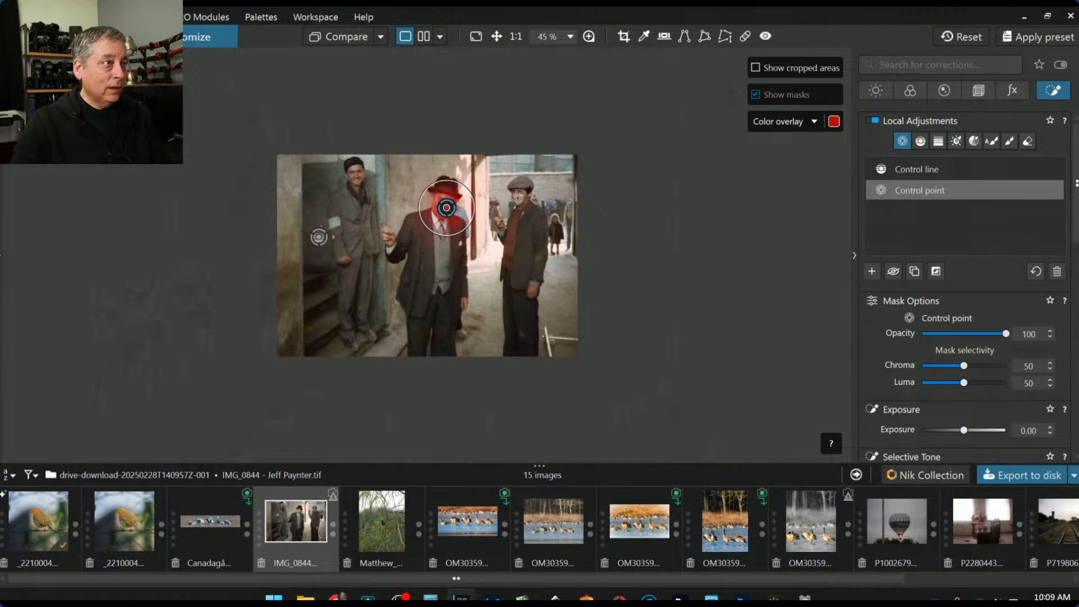
left_click(354, 176)
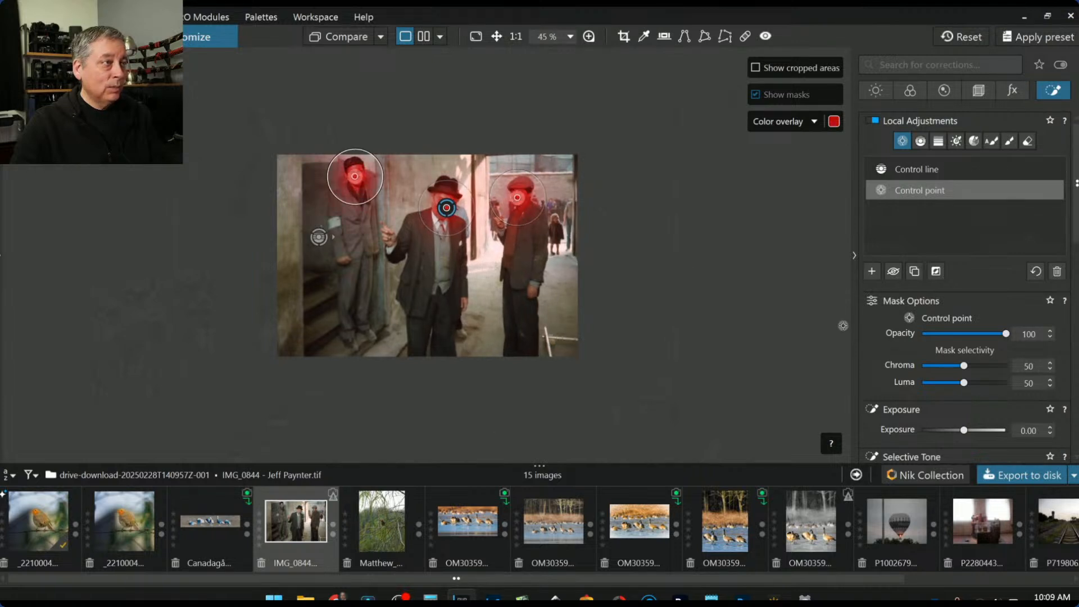
scroll(959, 361, "down", 3)
left_click_drag(959, 406, 969, 409)
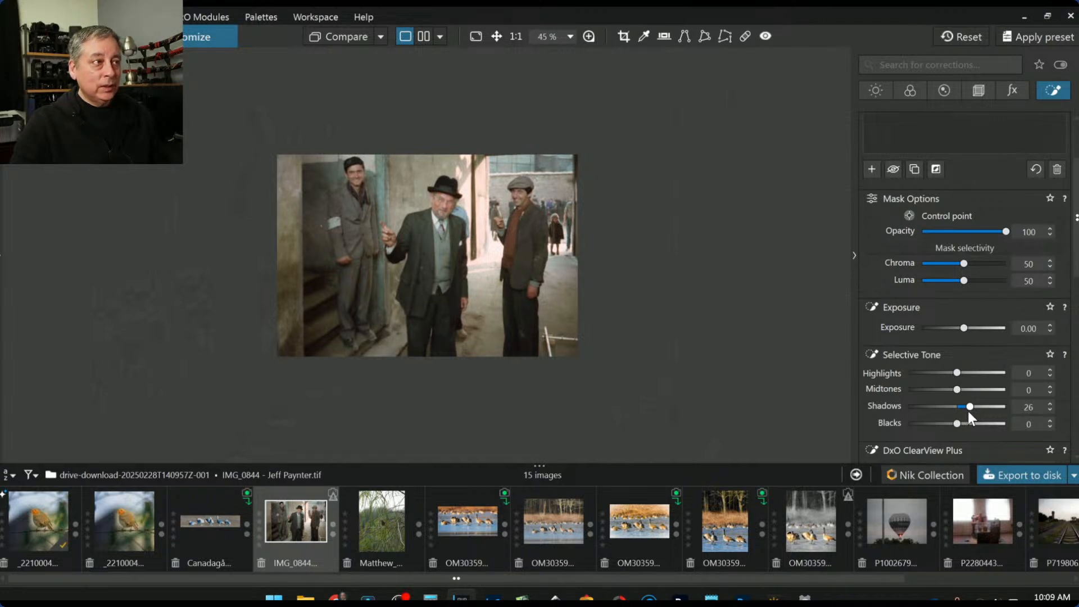
Add control points on each man's chest, reset midtones to 0 and raise shadows to 48
left_click(435, 259)
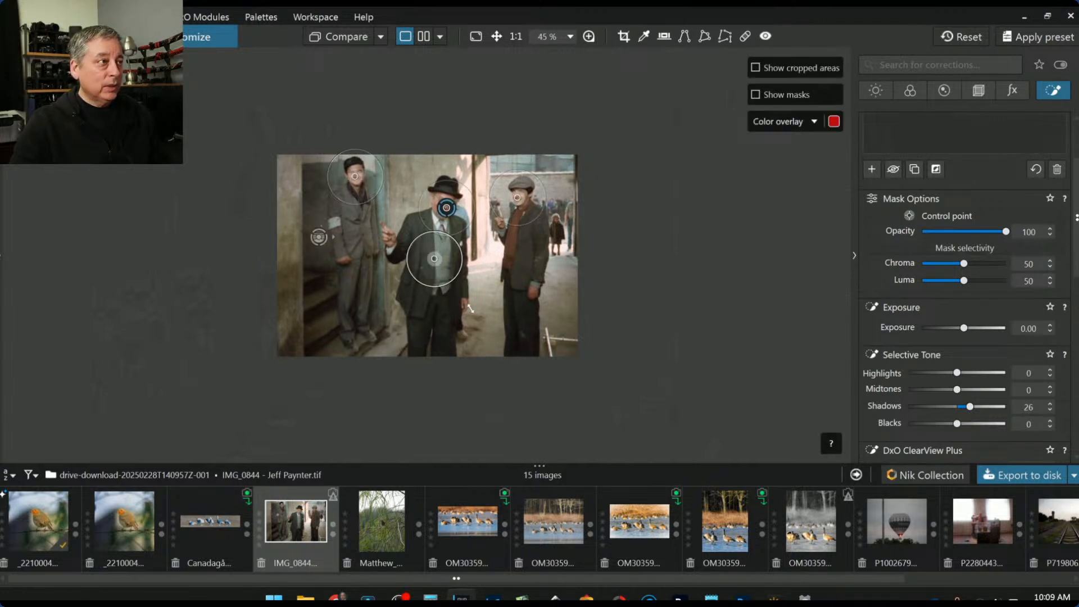
left_click_drag(435, 259, 440, 252)
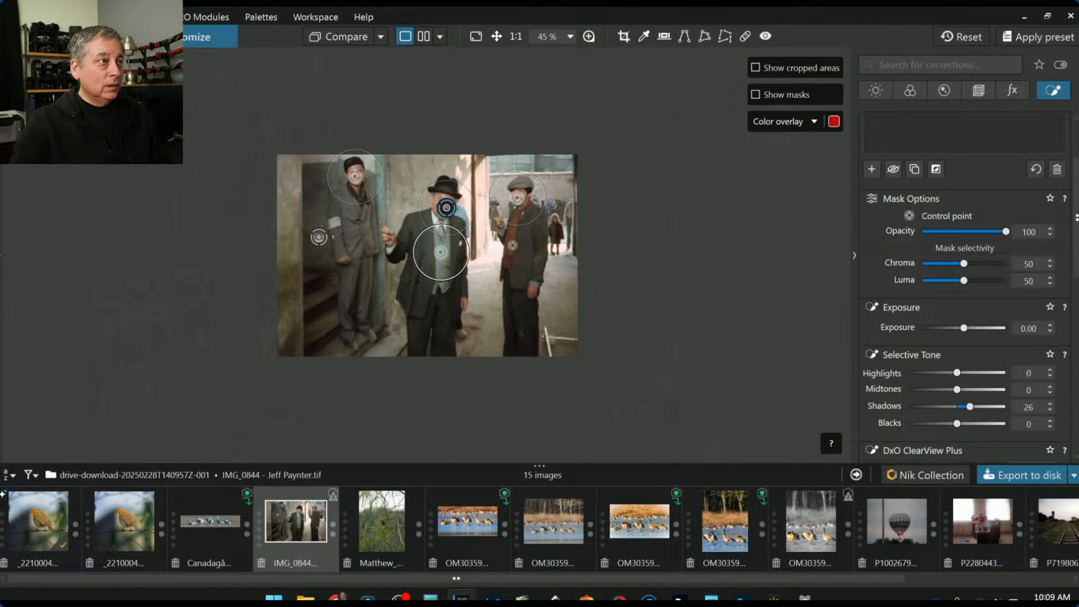
left_click(508, 236)
left_click(362, 204)
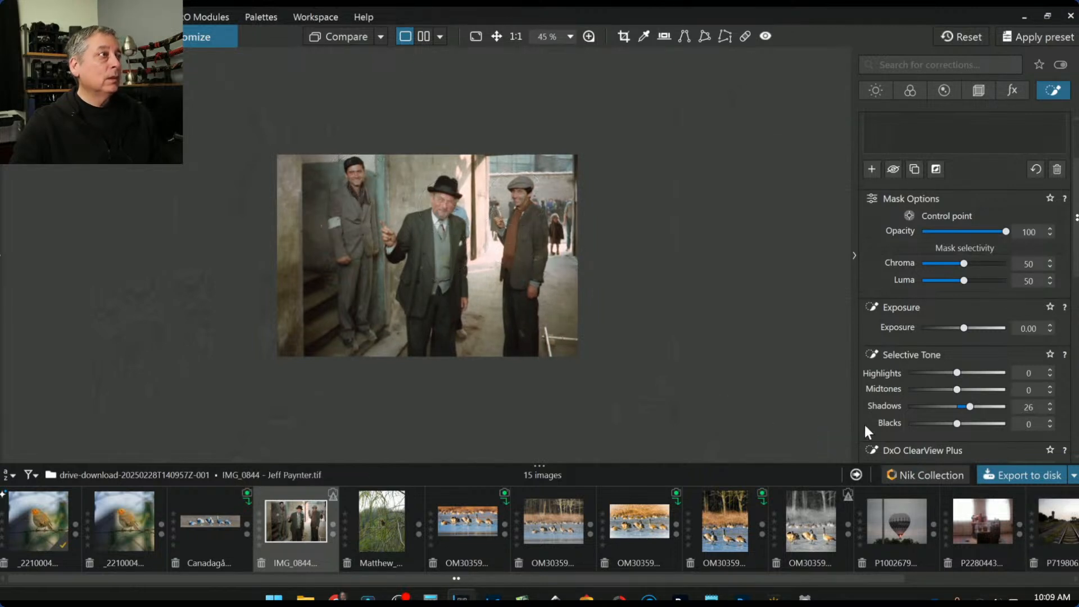
mouse_move(971, 406)
left_mouse_down()
mouse_move(970, 390)
mouse_move(977, 407)
left_mouse_up()
double_click(962, 392)
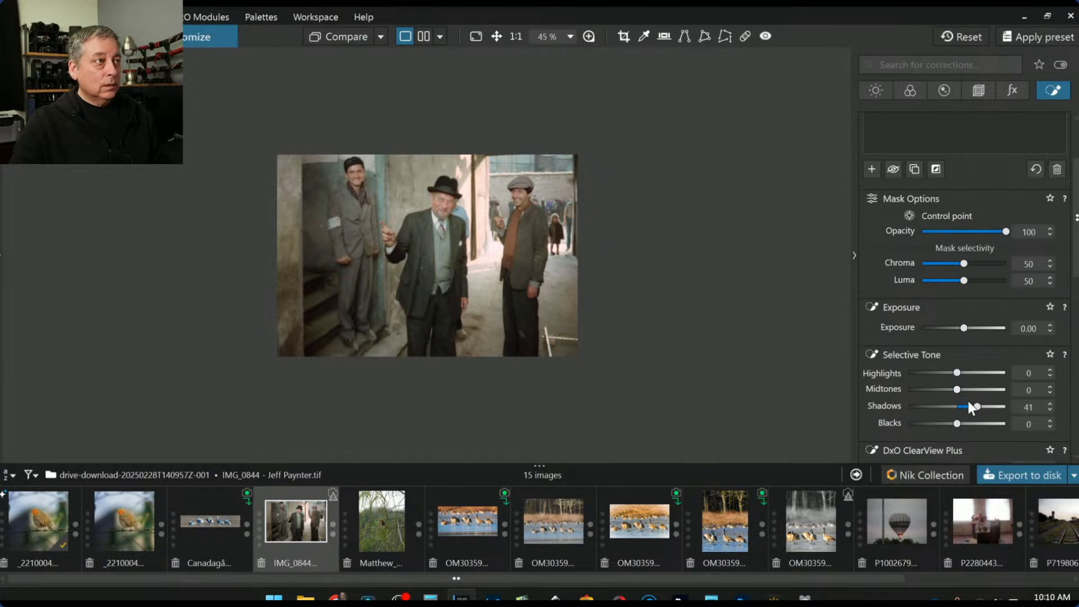
left_click_drag(975, 406, 981, 407)
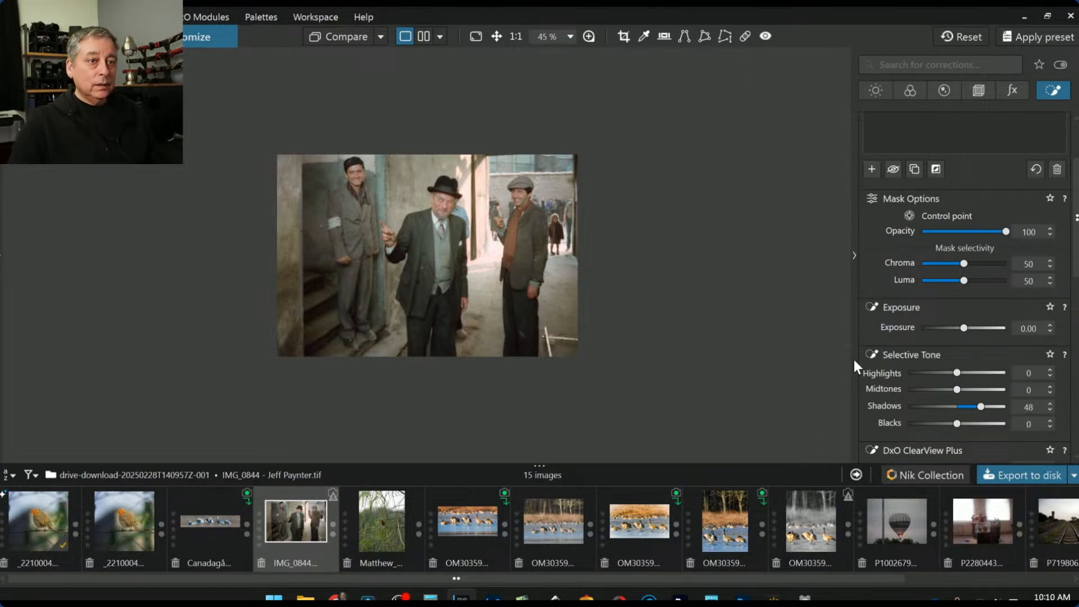
Increase microcontrast on the control-point masks to 11
scroll(421, 222, "up", 1)
scroll(422, 222, "up", 4)
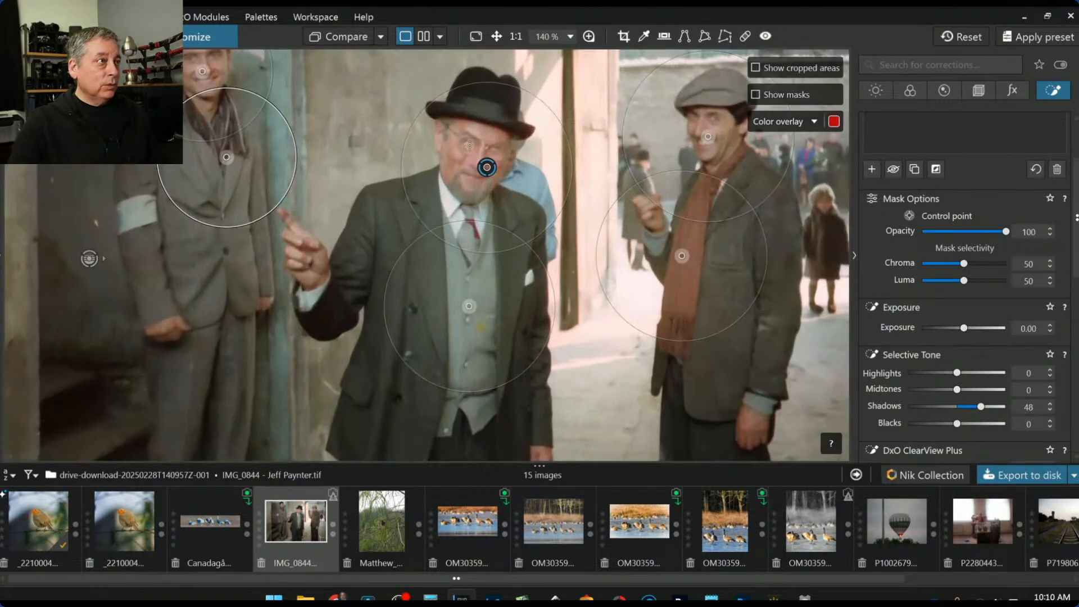
scroll(874, 297, "down", 5)
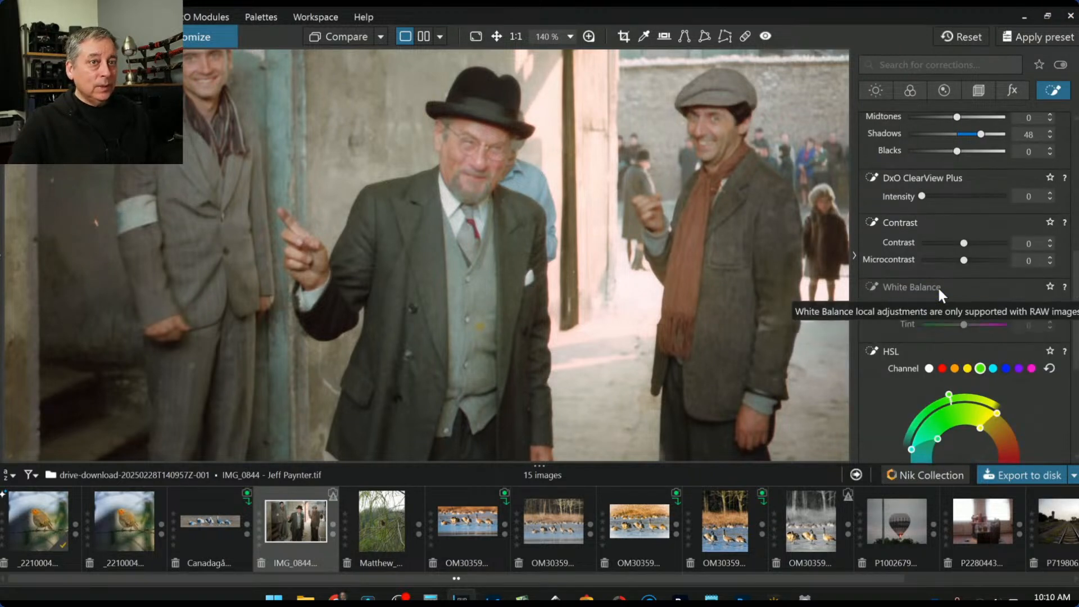
left_click_drag(963, 264, 971, 265)
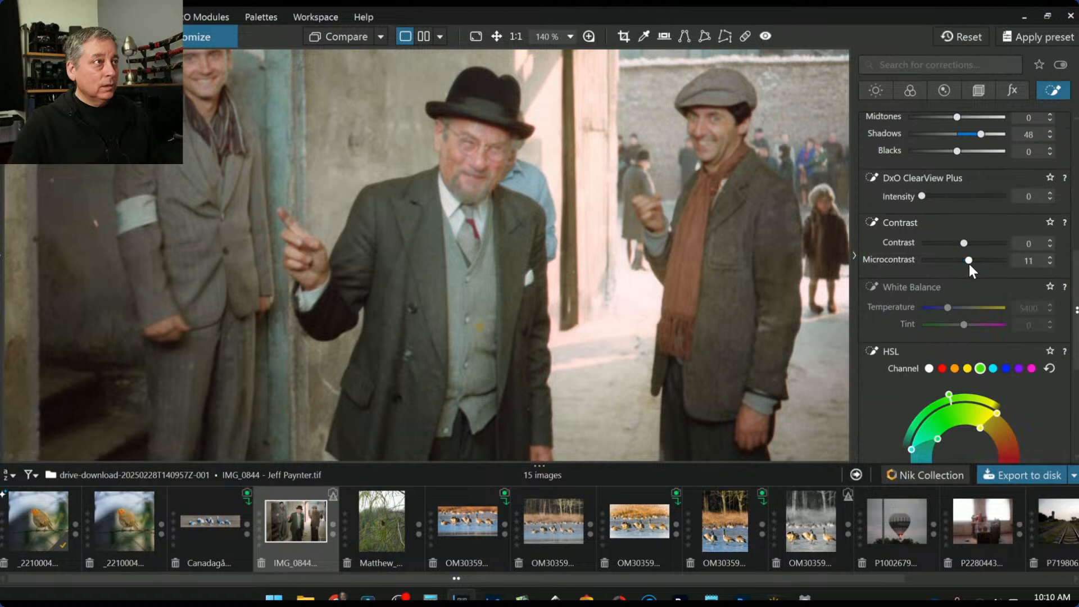
scroll(896, 310, "down", 4)
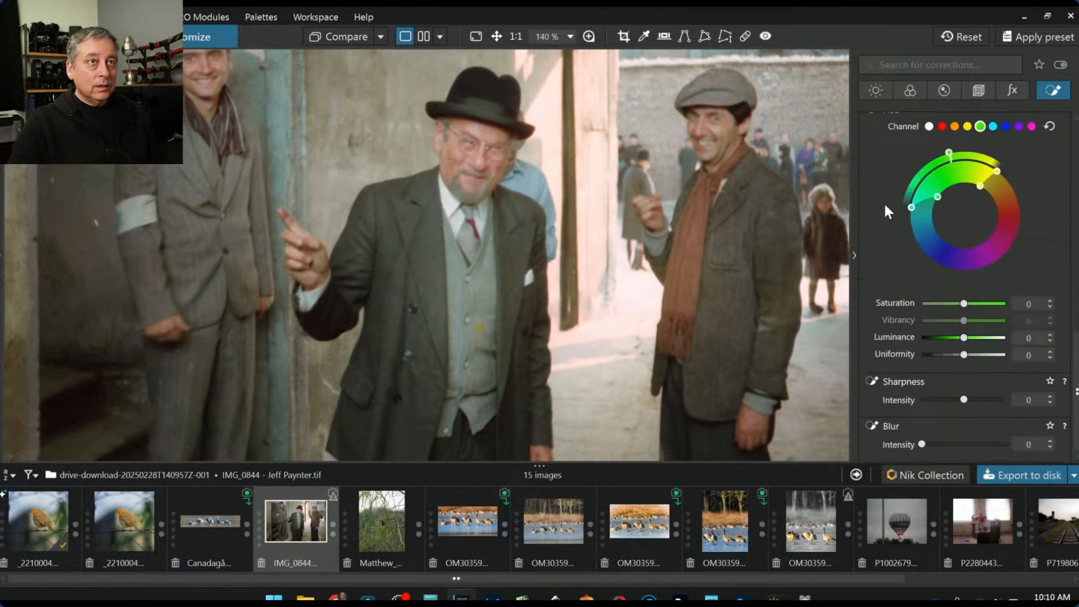
Enable Unsharp Mask in the Detail corrections with intensity 178, radius 2.24 and threshold 5
left_click(886, 93)
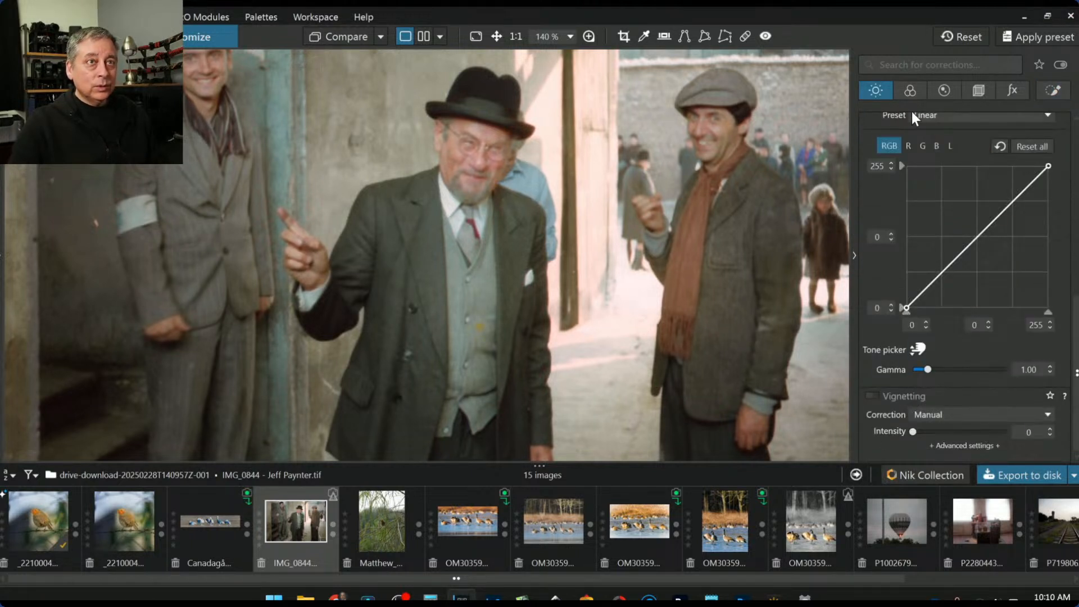
left_click(911, 91)
left_click(930, 92)
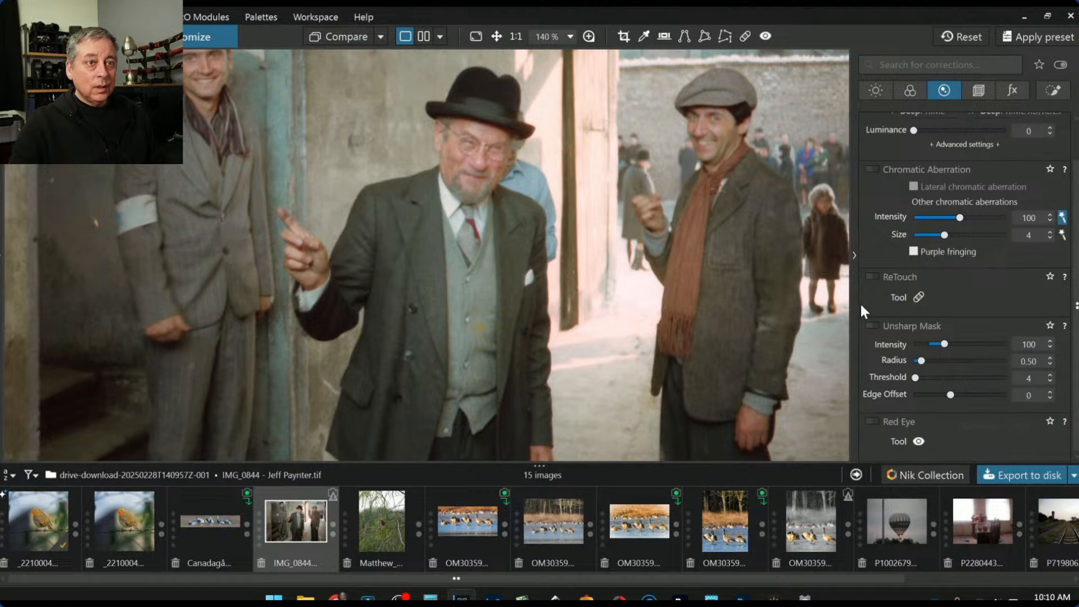
left_click(873, 325)
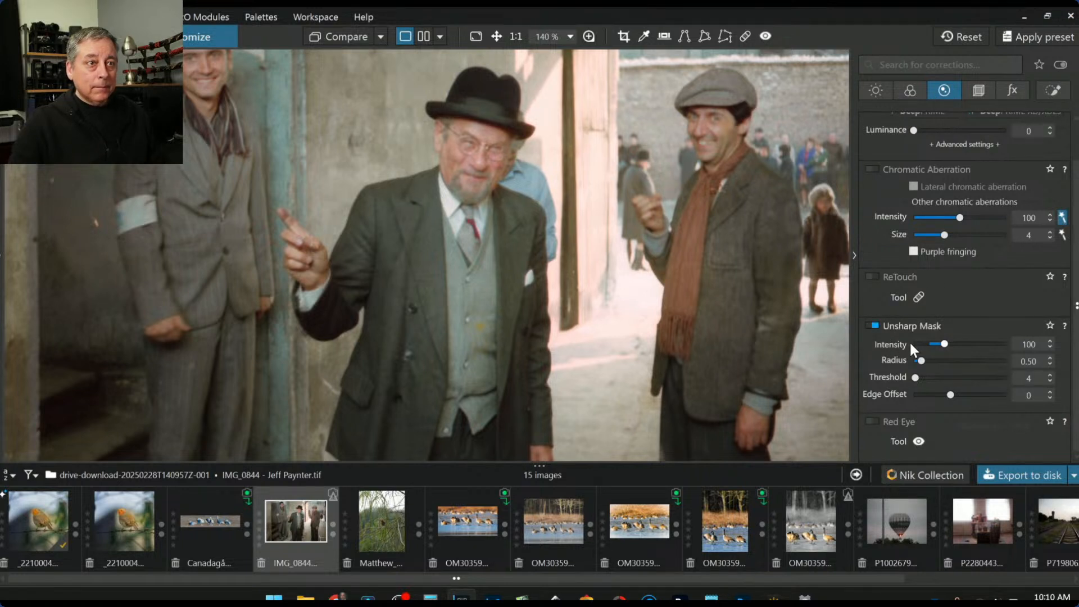
mouse_move(923, 363)
left_mouse_down()
mouse_move(980, 366)
mouse_move(952, 346)
mouse_move(959, 362)
mouse_move(915, 377)
left_mouse_up()
scroll(685, 332, "down", 3)
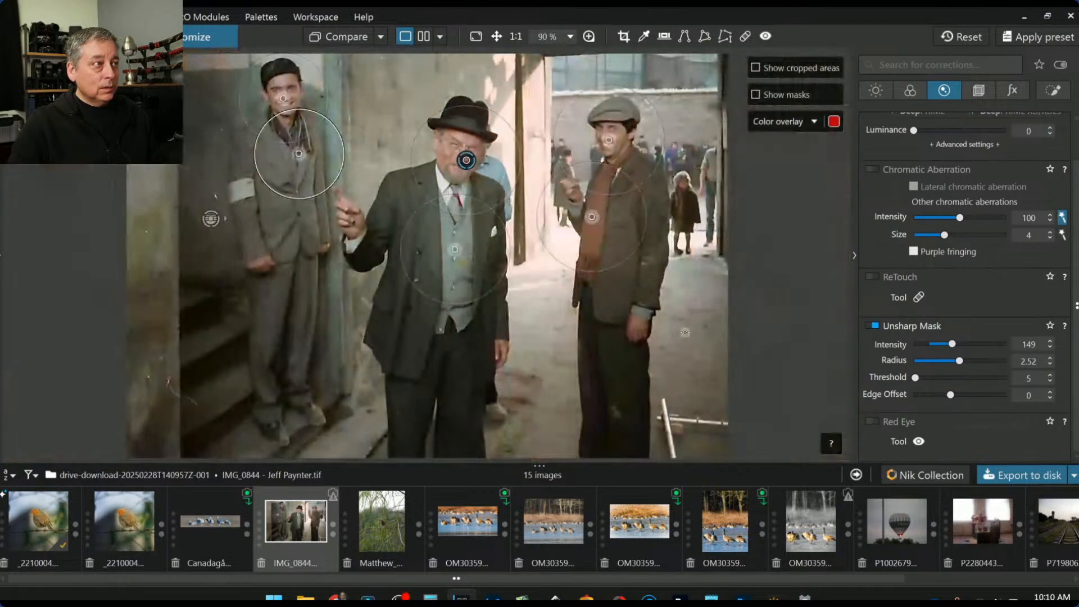
scroll(685, 332, "down", 1)
mouse_move(952, 345)
left_mouse_down()
mouse_move(993, 345)
mouse_move(960, 345)
mouse_move(963, 359)
mouse_move(946, 359)
mouse_move(957, 342)
left_mouse_up()
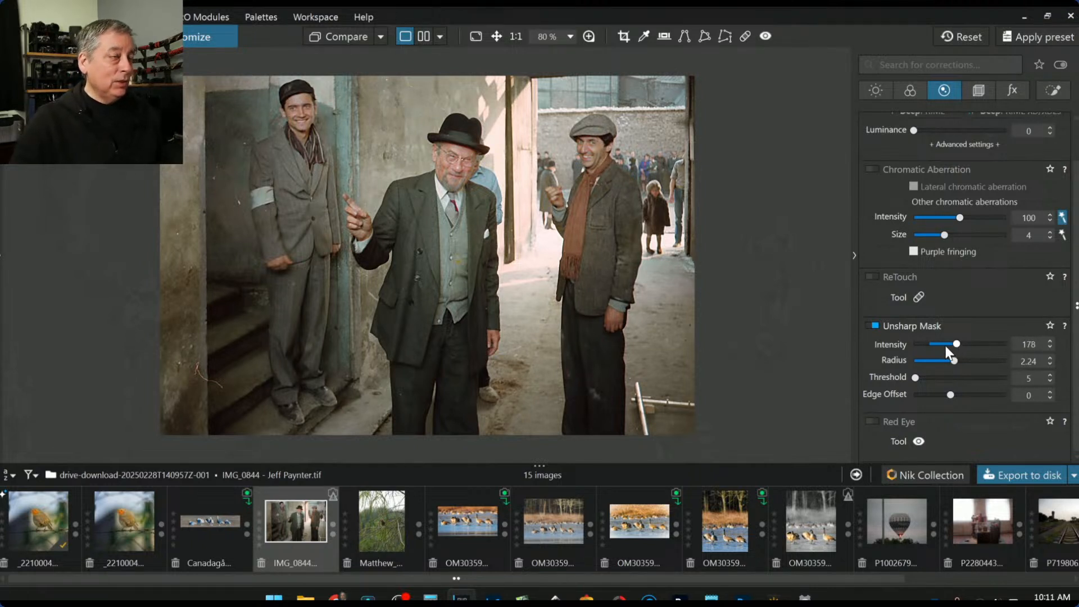
mouse_move(672, 305)
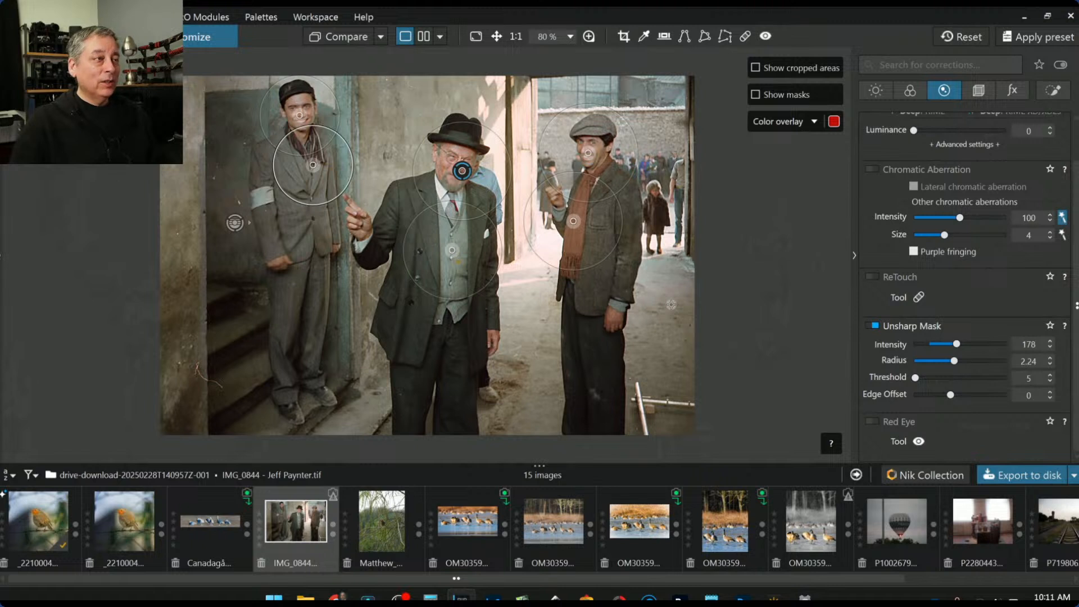
scroll(672, 304, "down", 1)
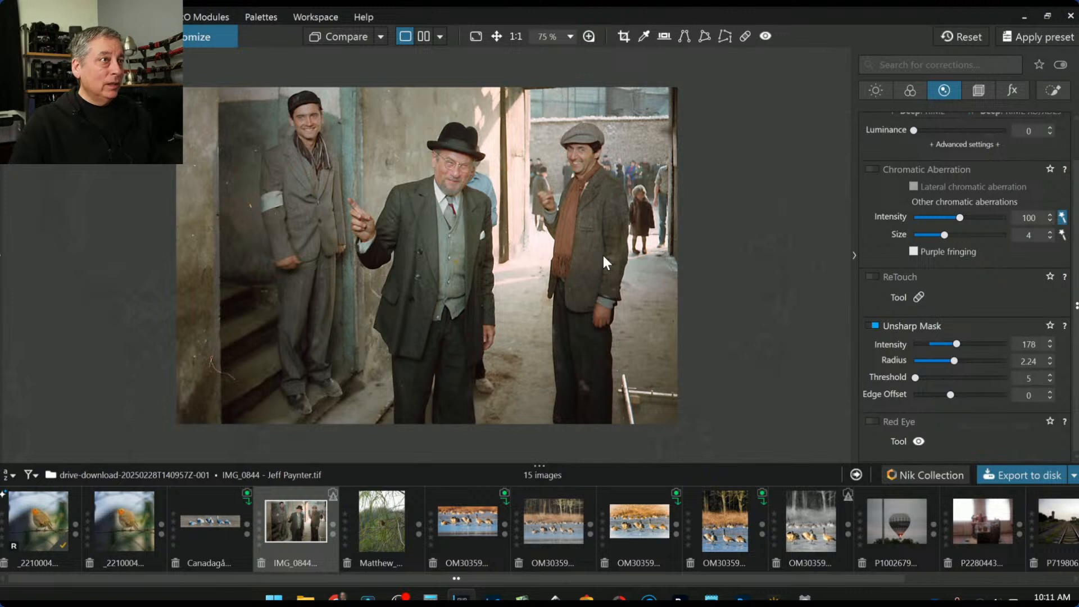
scroll(603, 255, "down", 1)
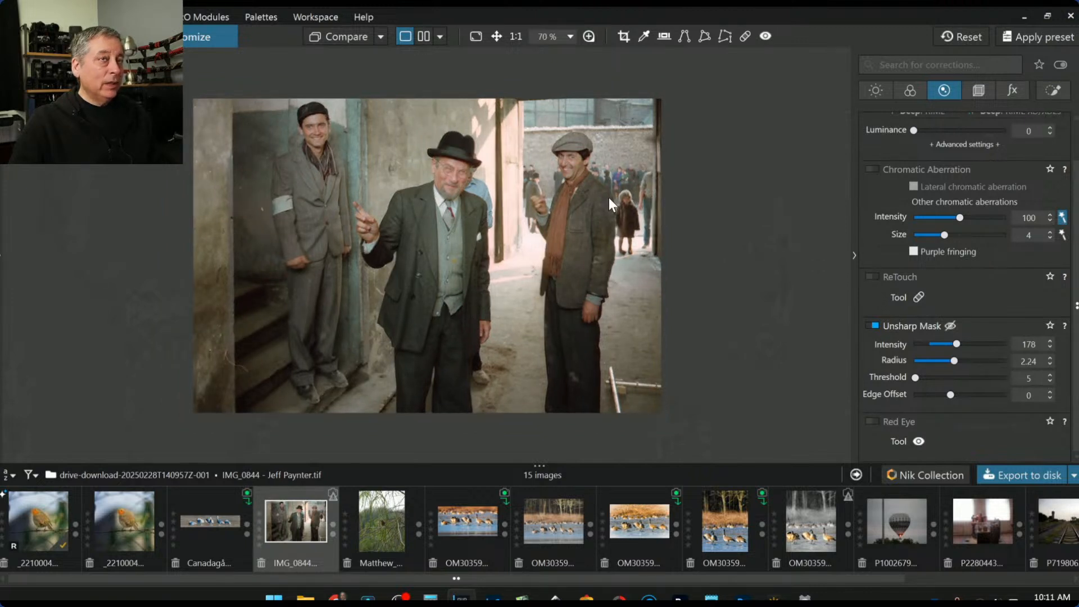
Set ReTouch to 4 px at 100% opacity and repair the scratch by the stairs
left_click(741, 33)
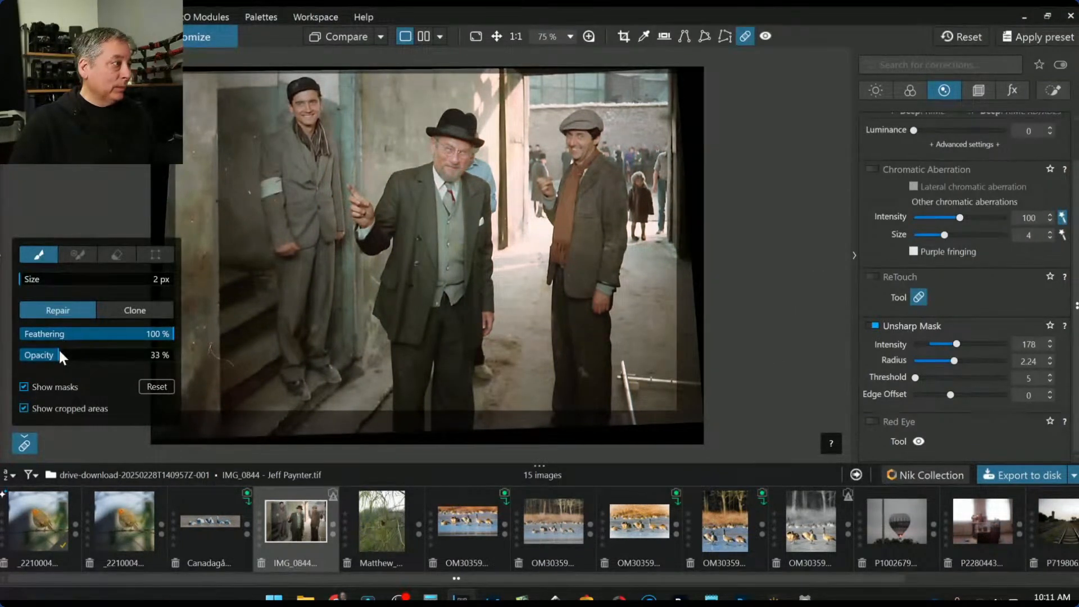
left_click(21, 278)
mouse_move(209, 353)
left_mouse_down()
mouse_move(225, 361)
mouse_move(214, 354)
left_mouse_up()
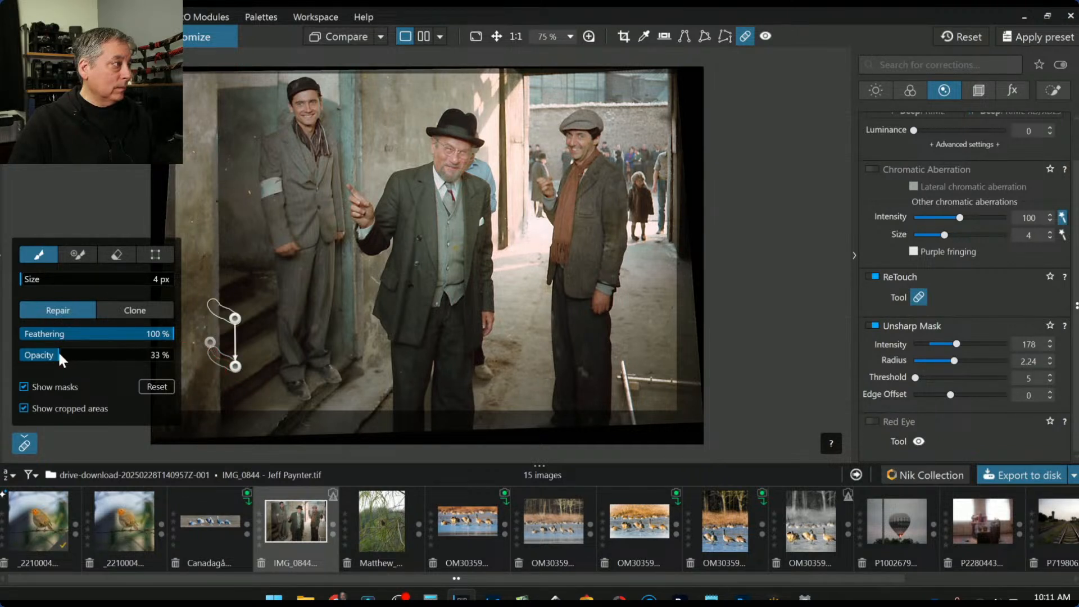
left_click_drag(59, 353, 174, 361)
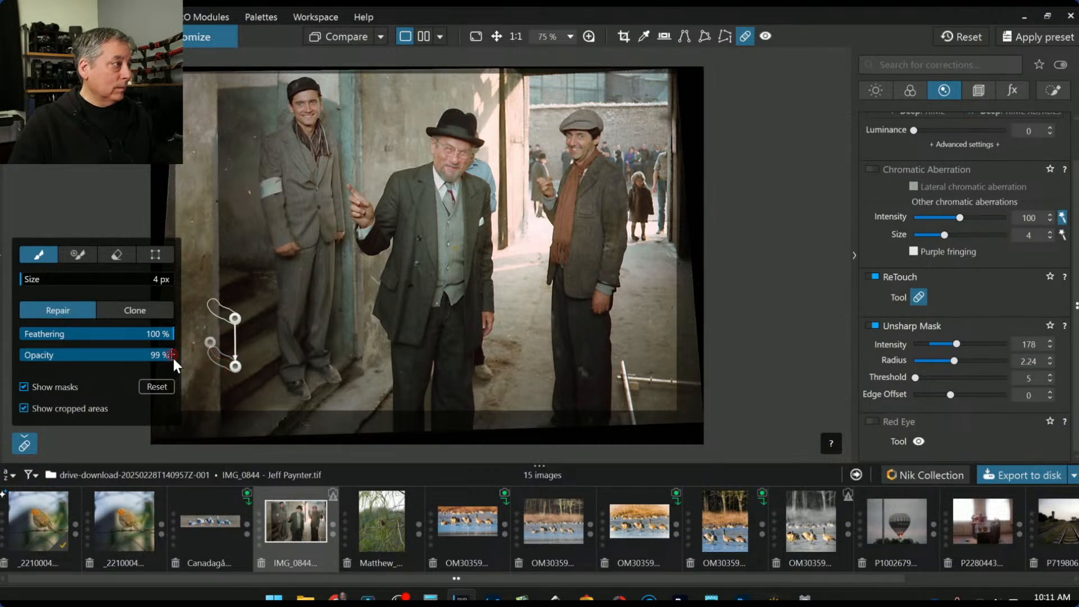
left_click(209, 342)
left_click_drag(58, 352, 176, 355)
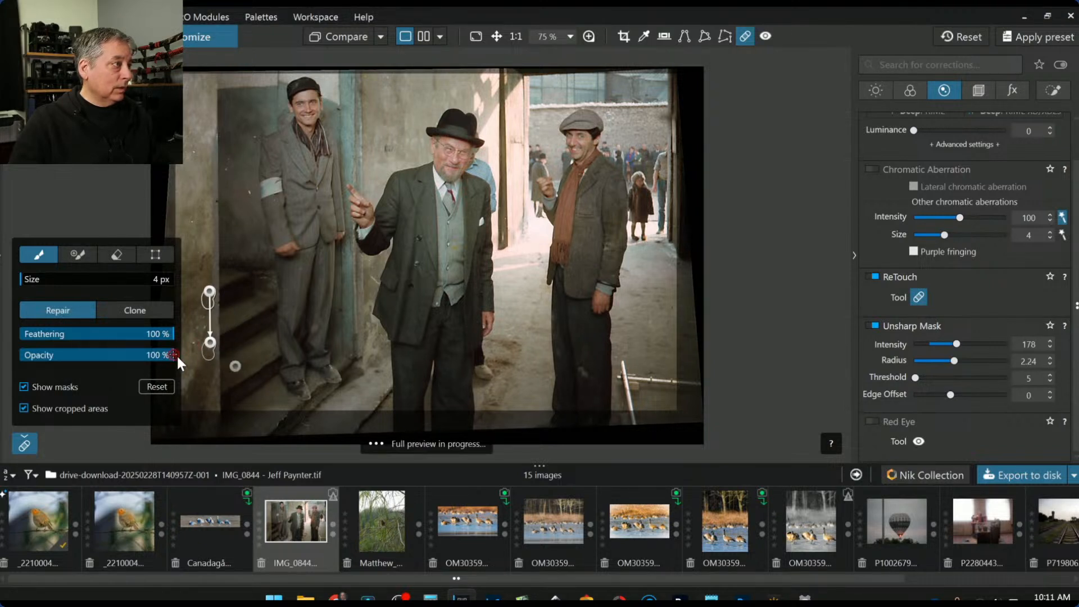
Repair five specks on the left wall and one by the floor's metal bar
left_click(248, 192)
left_click(253, 136)
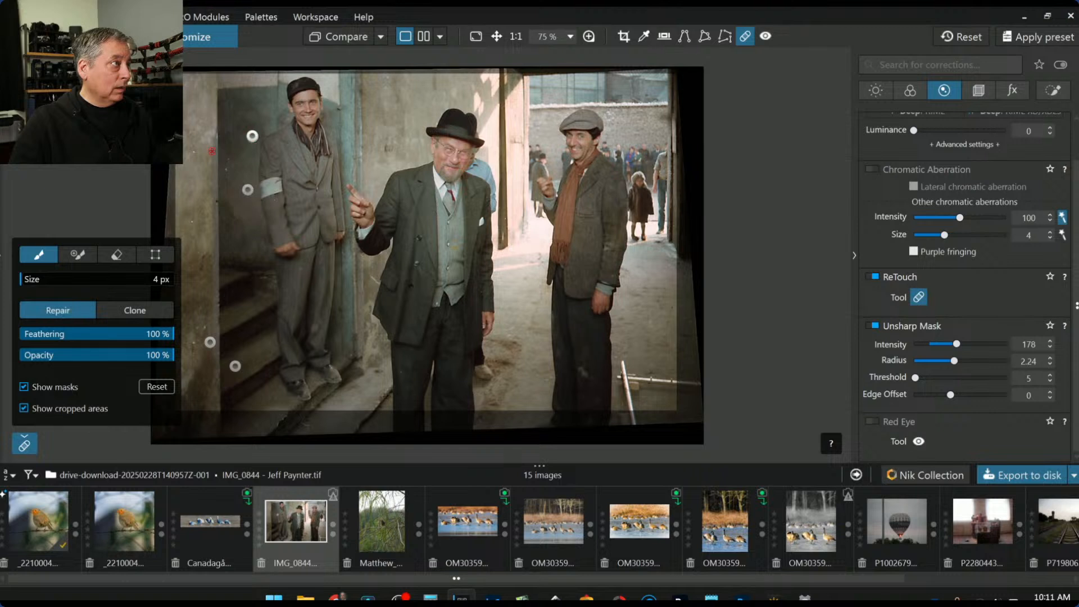
left_click(194, 150)
left_click(190, 222)
left_click(228, 171)
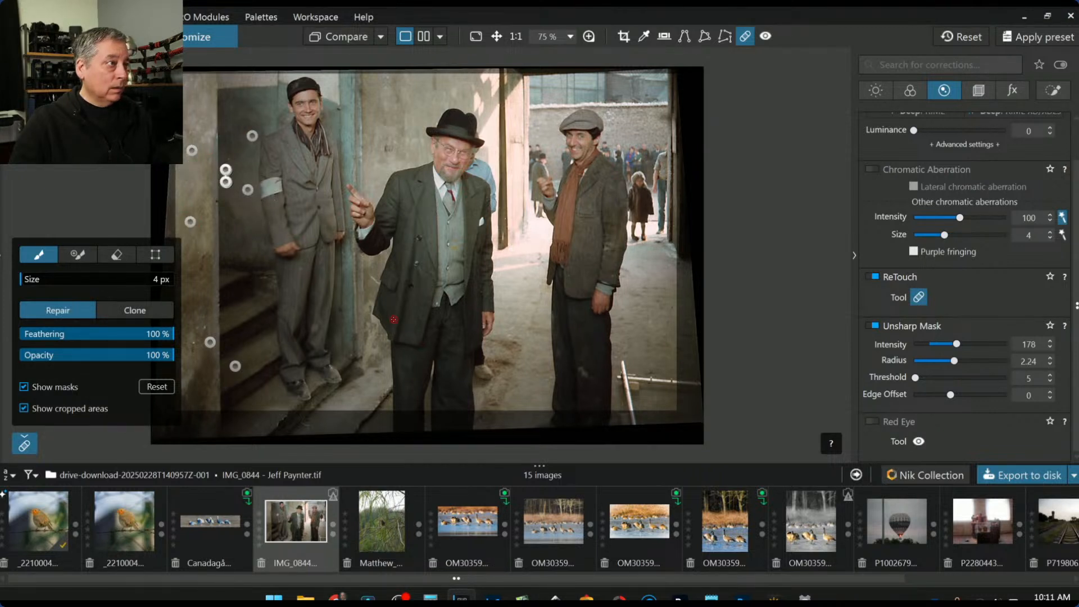
left_click(616, 356)
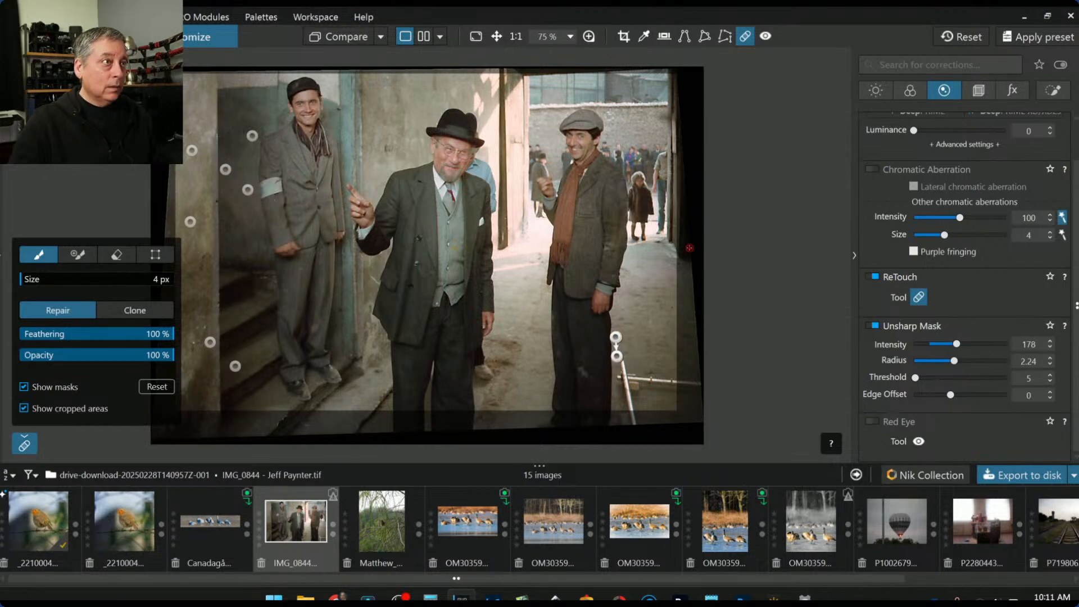
Repair the red blemishes on the scarf, near the collar and on the doorframe
scroll(565, 213, "up", 5)
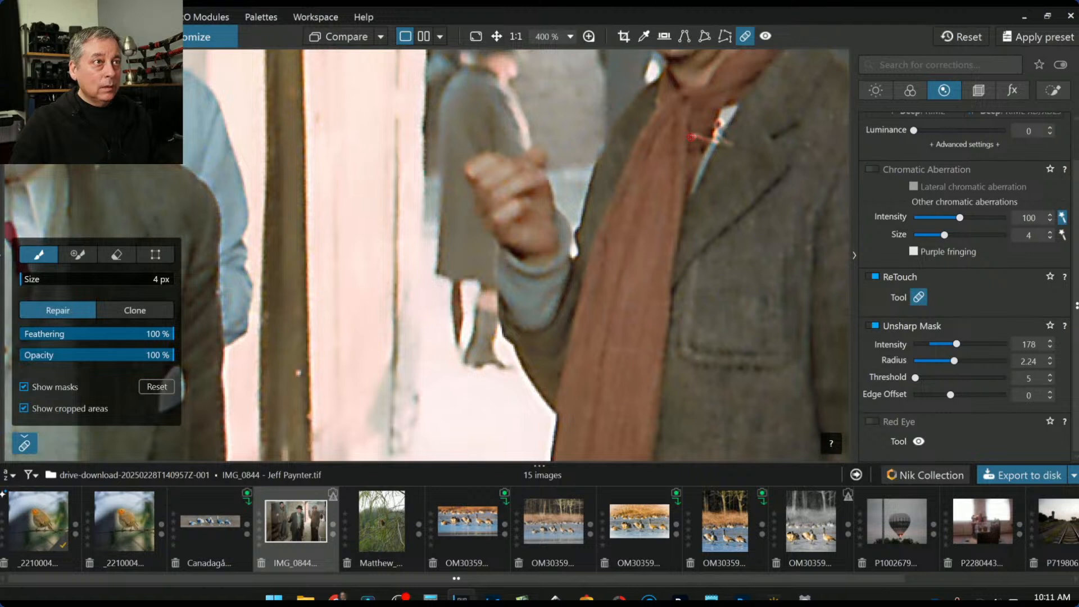
scroll(690, 137, "up", 3)
scroll(690, 137, "down", 3)
left_click_drag(691, 136, 690, 137)
left_click(718, 123)
mouse_move(714, 133)
left_mouse_down()
mouse_move(724, 143)
mouse_move(712, 140)
left_mouse_up()
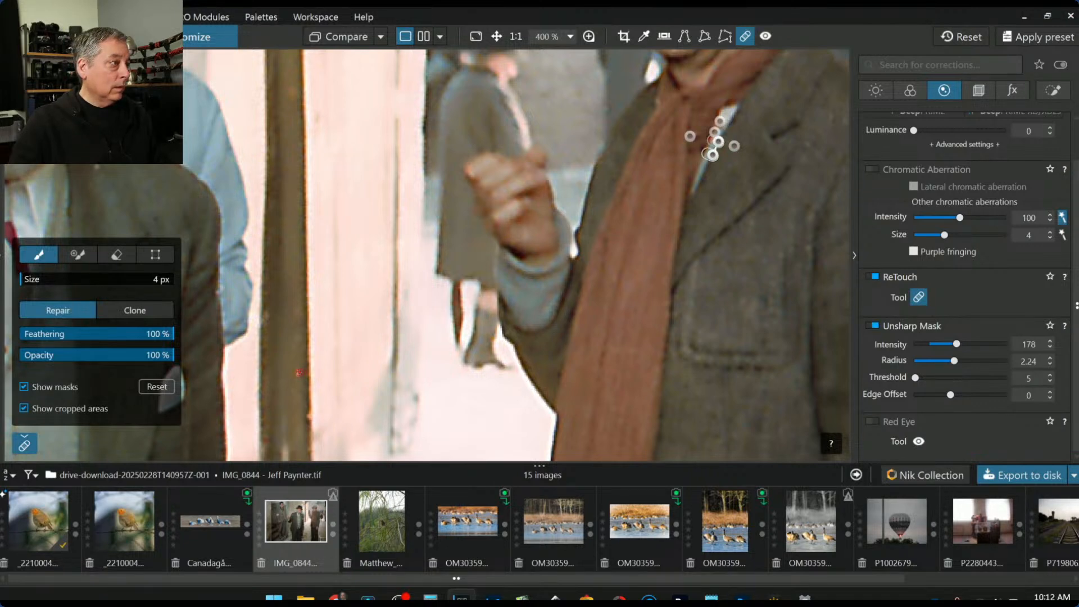
left_click(300, 373)
Zoom out, repair specks near the middle man's legs and bottom-right bar, then exit ReTouch
key("ctrl+0")
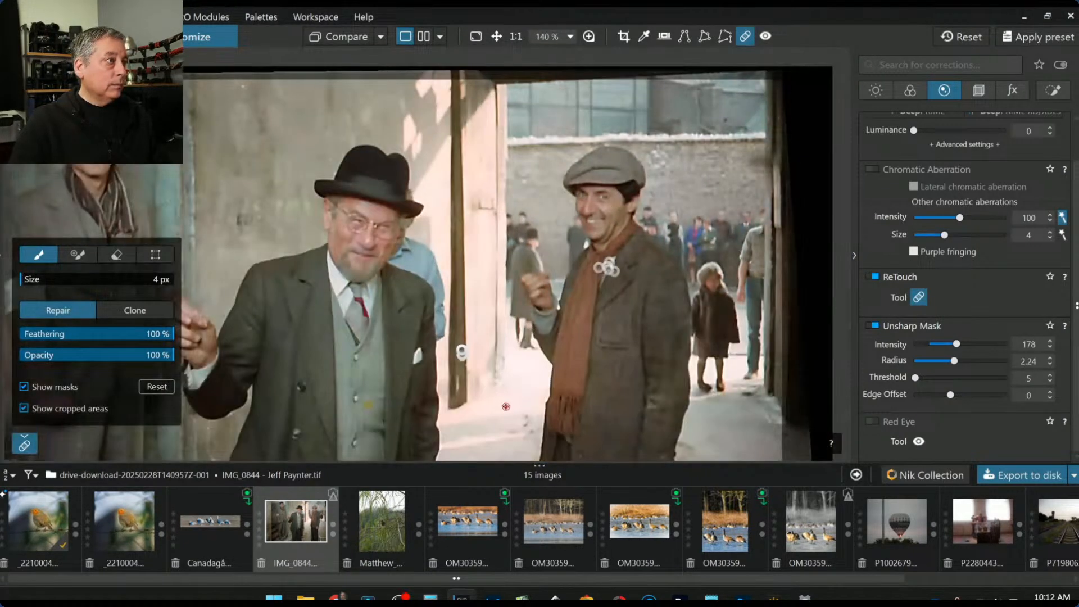
scroll(503, 316, "down", 3)
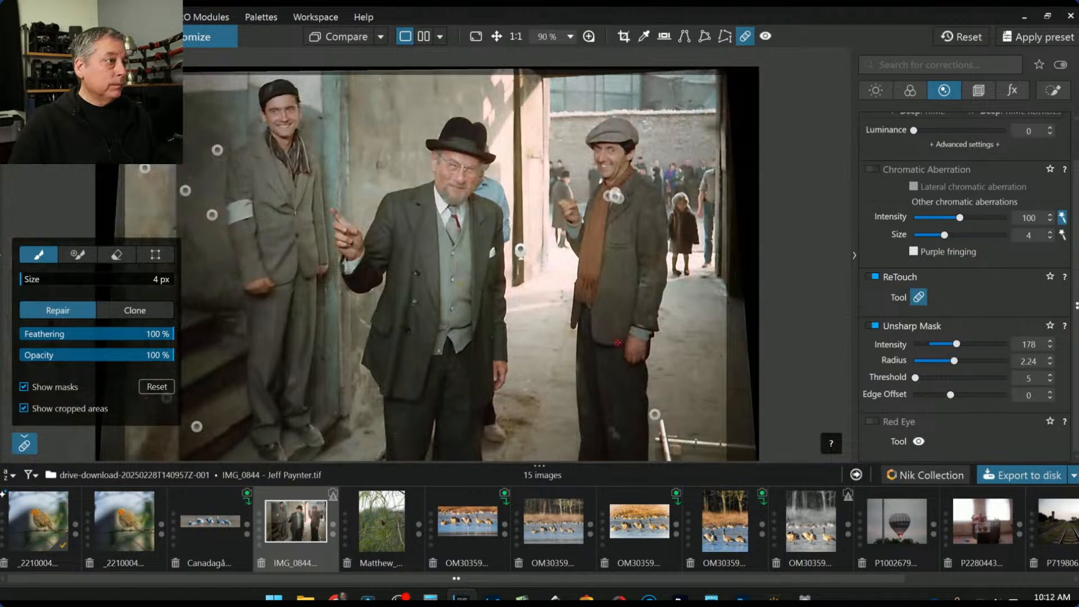
scroll(719, 371, "down", 1)
left_click(399, 386)
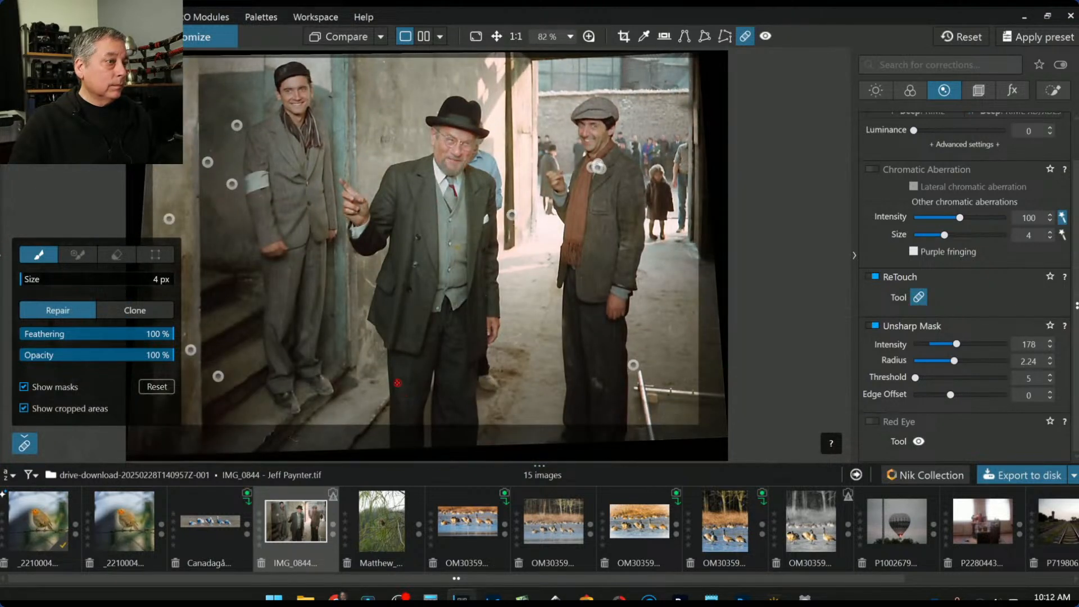
left_click(639, 417)
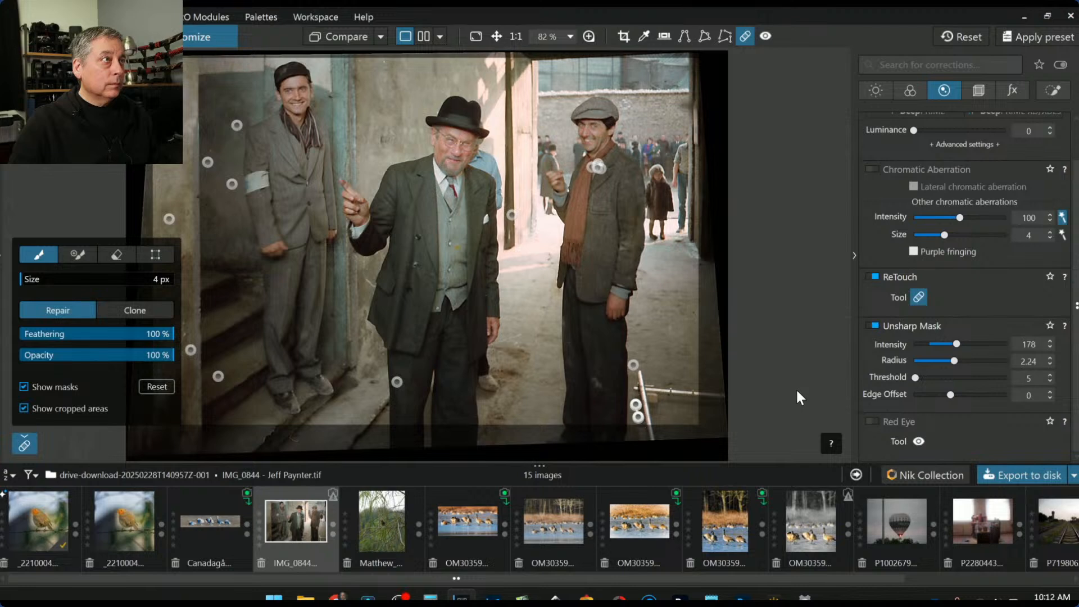
key("Escape")
Return to the single photo view and set IMG_0844 as the comparison reference
left_click(334, 38)
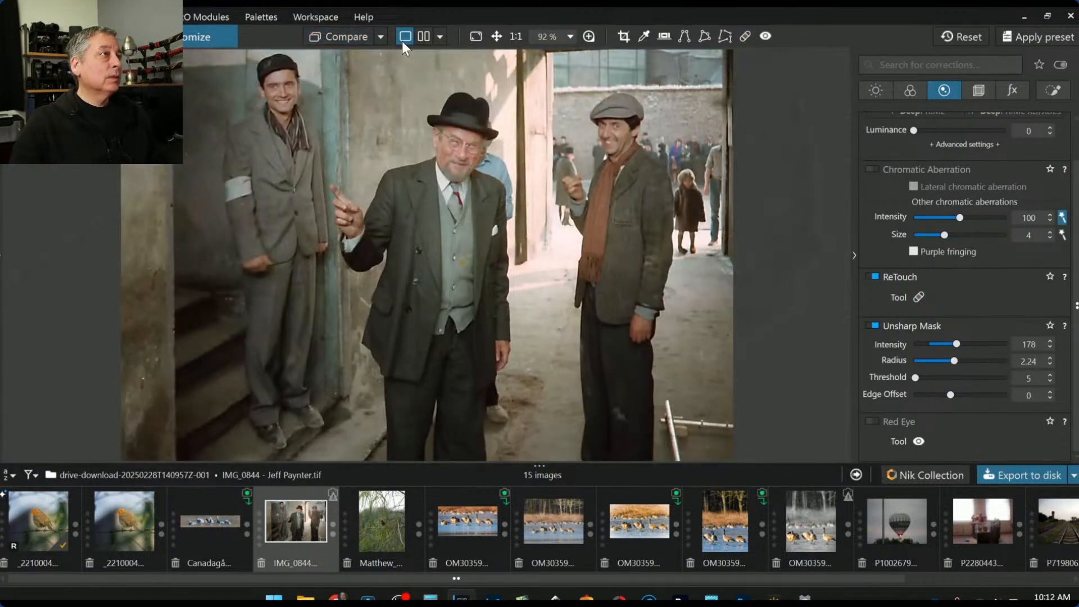
right_click(296, 531)
mouse_move(379, 484)
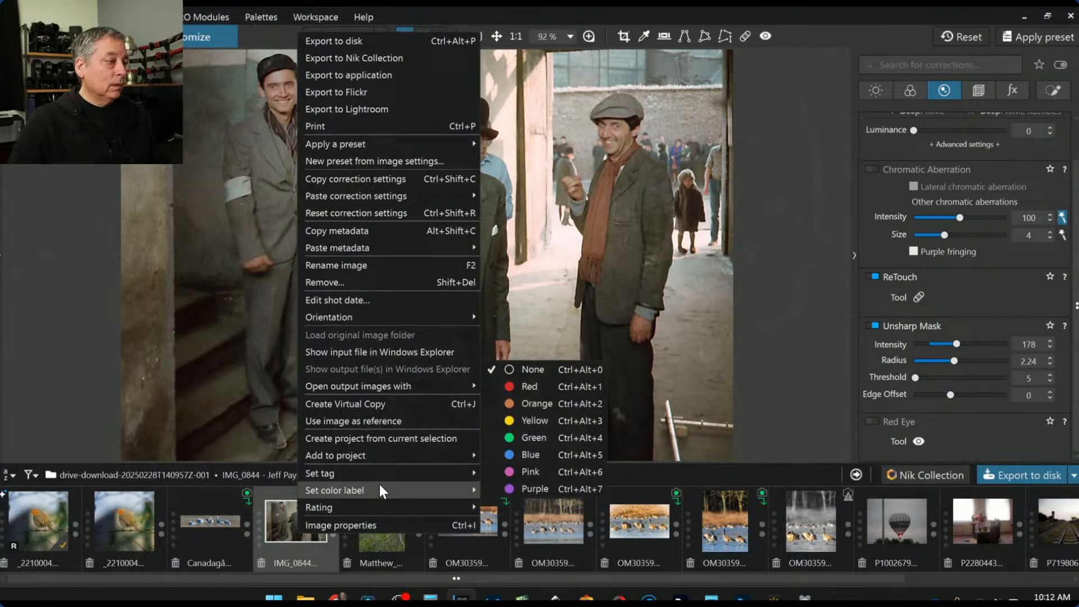
left_click(376, 423)
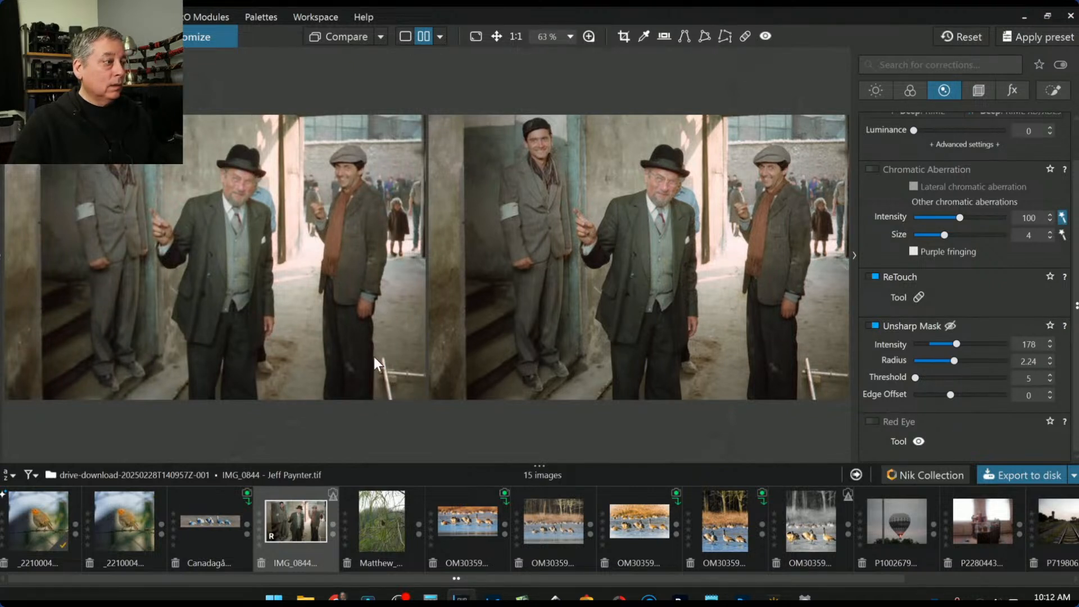
Compare against No corrections (without geometry) side by side and hide the corrections panel
left_click(380, 36)
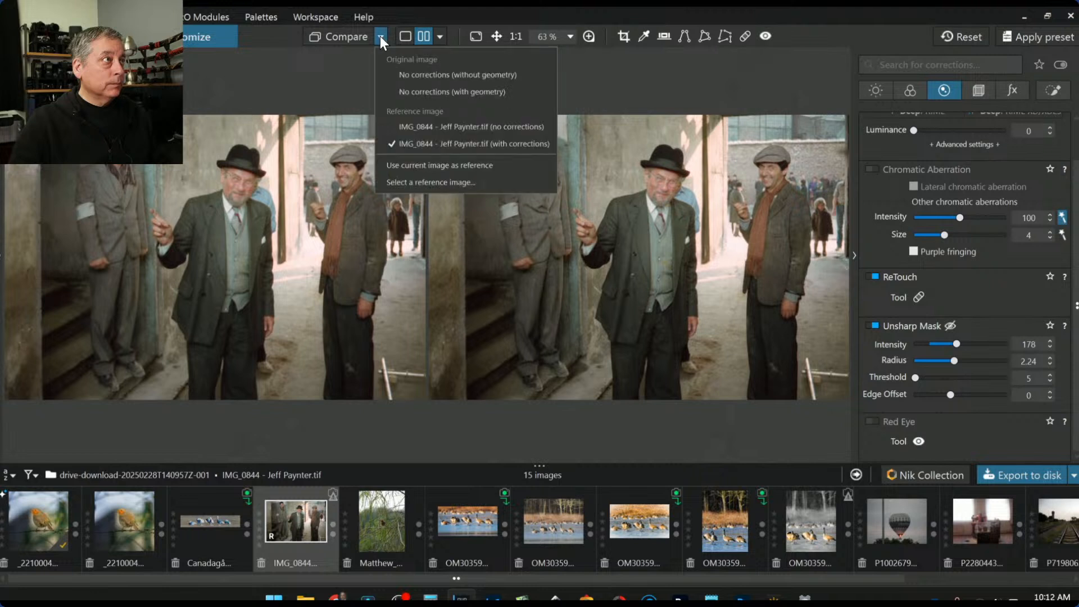
left_click(419, 96)
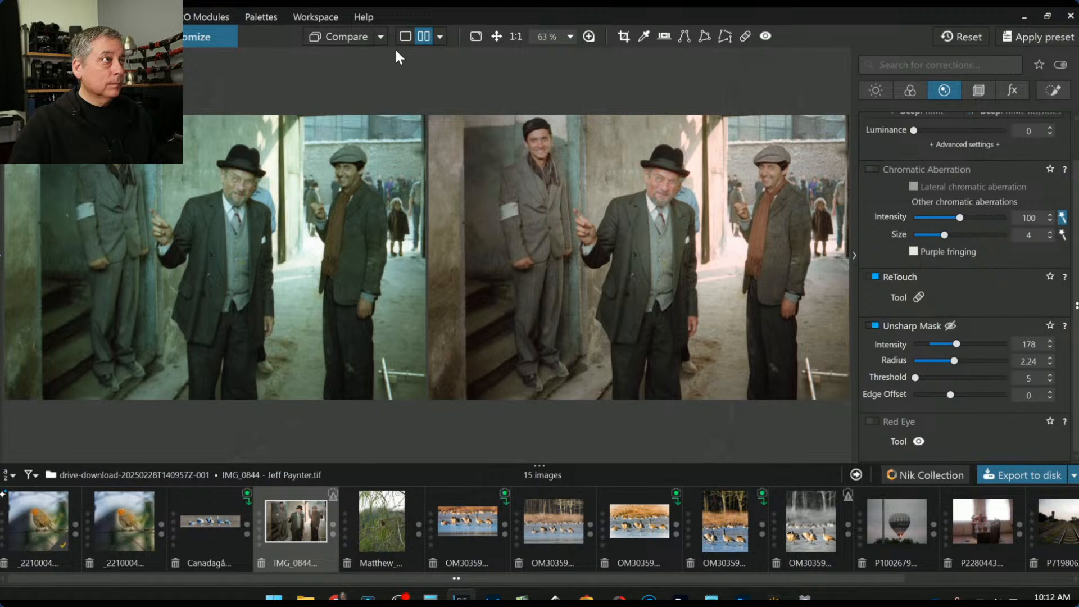
left_click(382, 38)
left_click(399, 71)
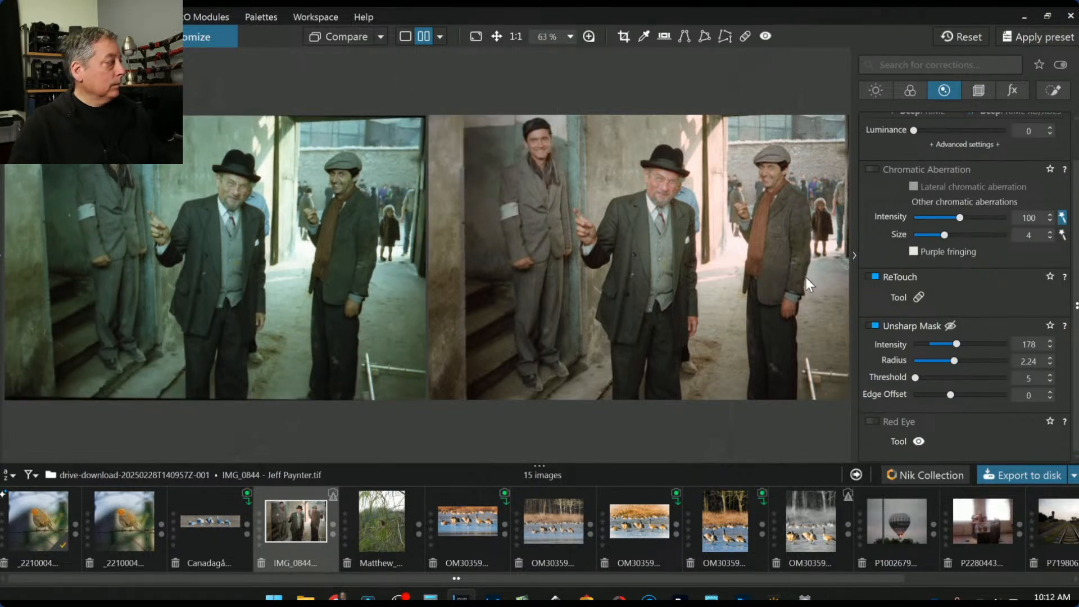
key("F9")
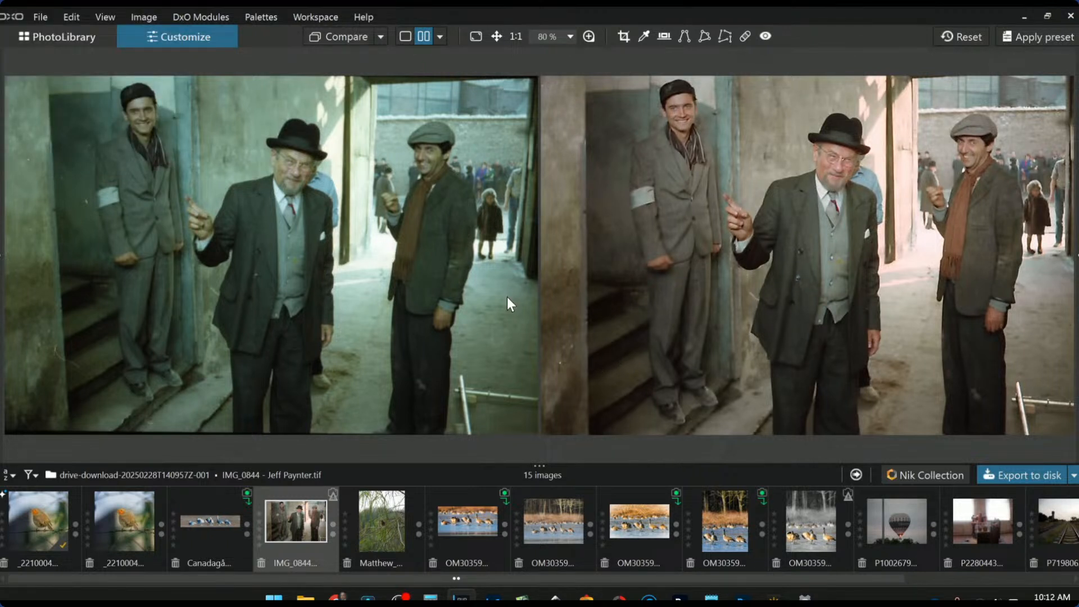
scroll(507, 296, "down", 1)
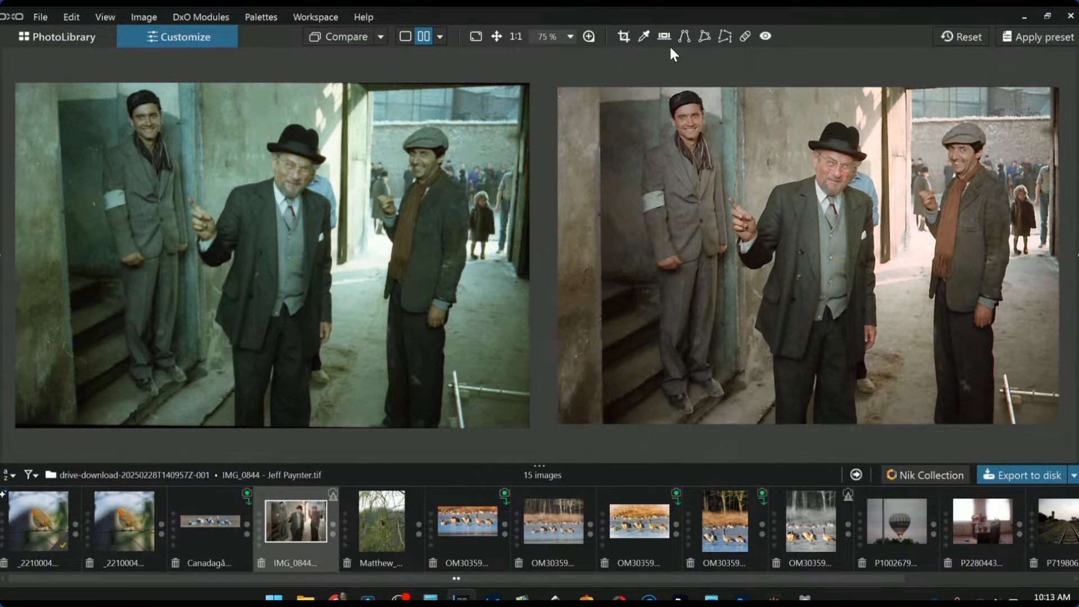
Briefly show the repair spots on the corrected photo, then turn the repair tool off
left_click(747, 37)
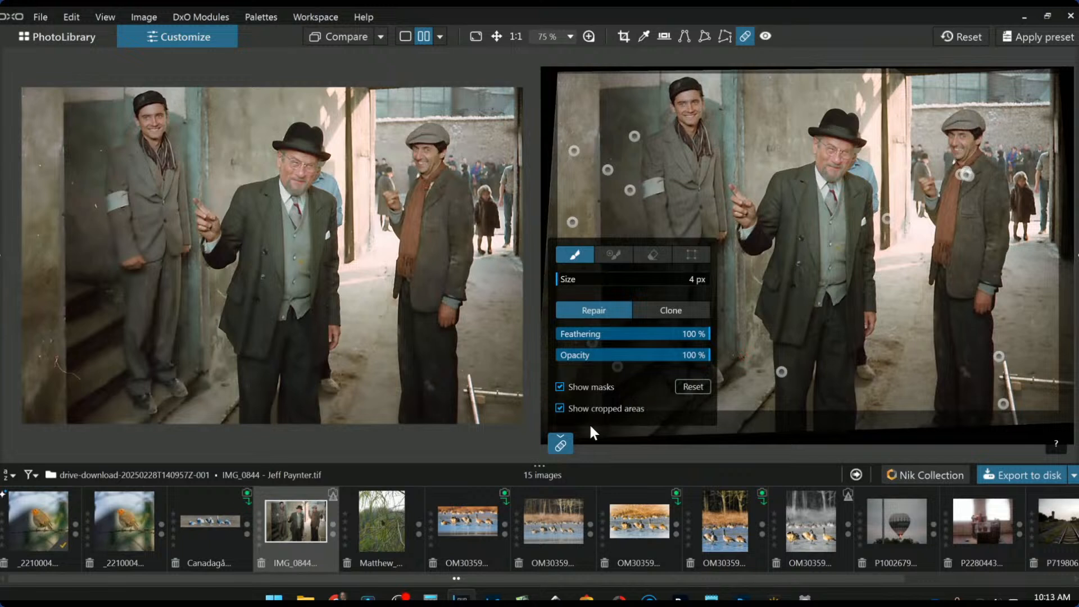
left_click(561, 441)
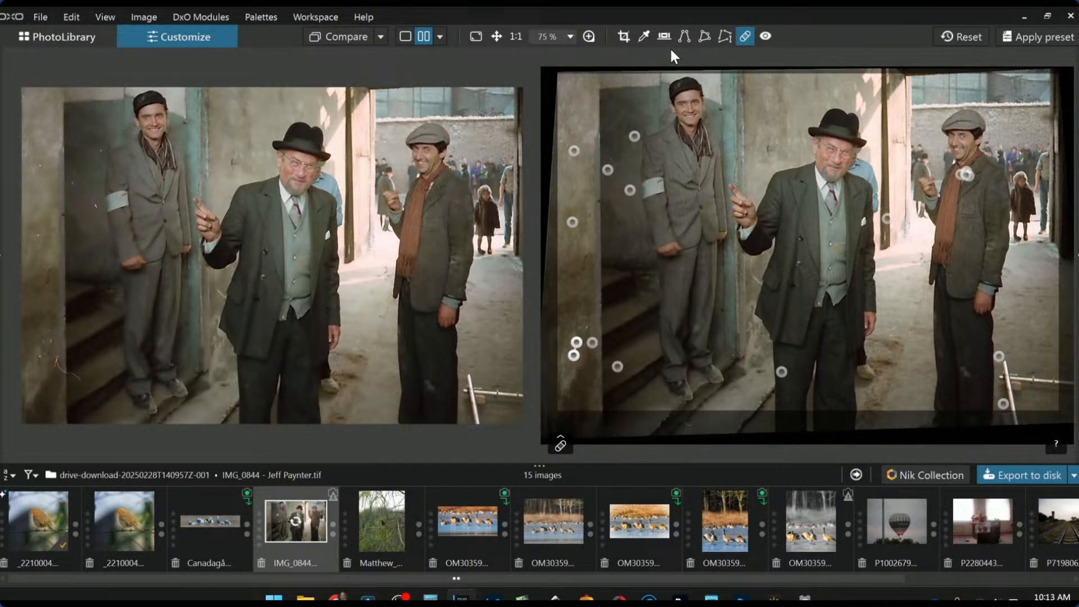
left_click(738, 35)
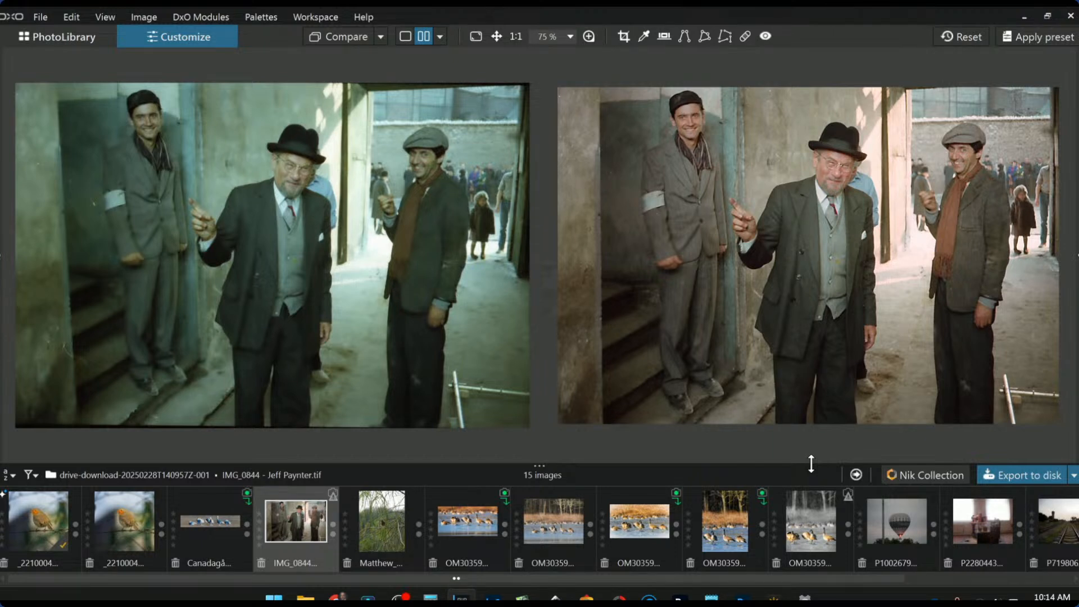
Zoom in and out on IMG_0844, then switch to the single view showing only the corrected photo
scroll(809, 191, "up", 4)
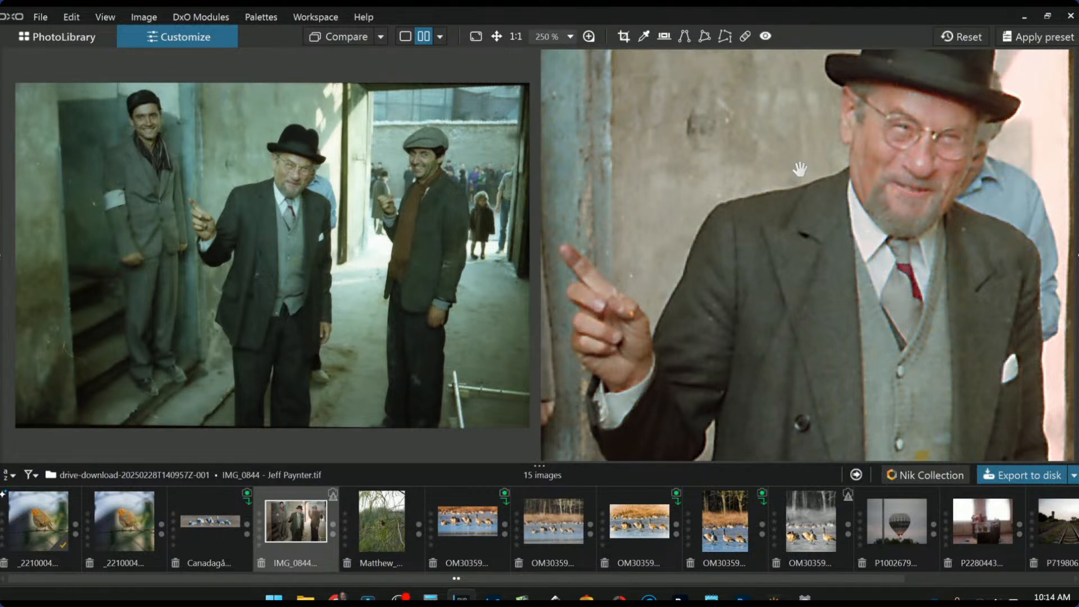
scroll(800, 168, "down", 4)
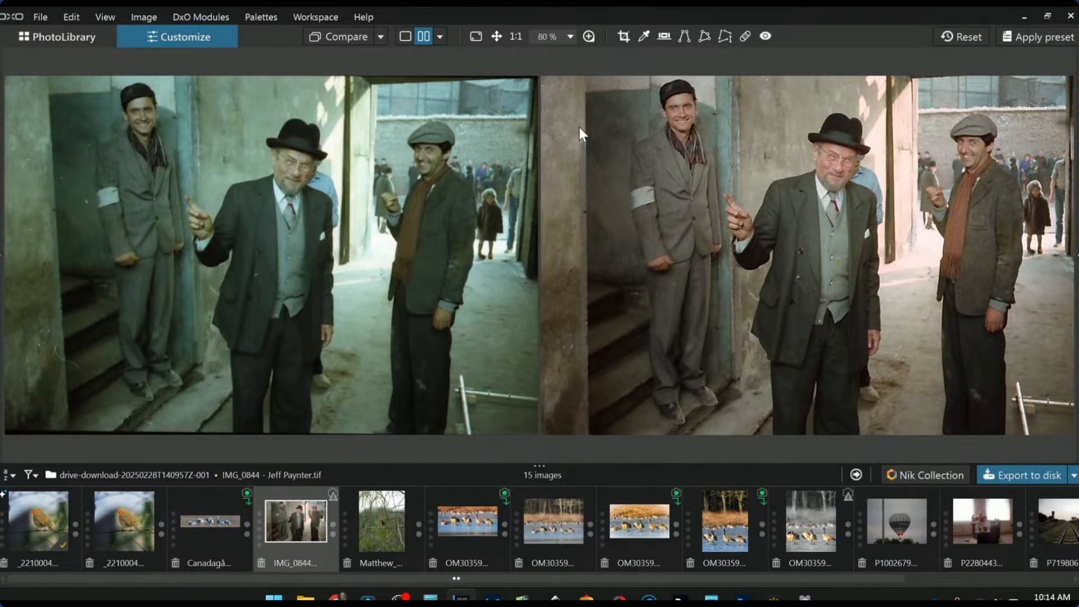
left_click(407, 34)
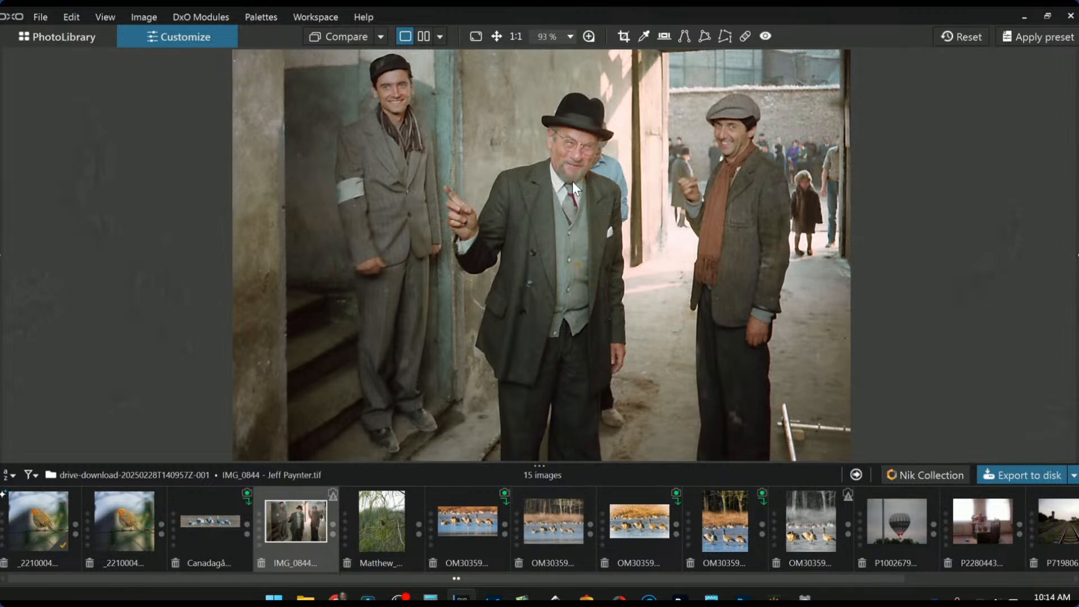
scroll(572, 183, "up", 5)
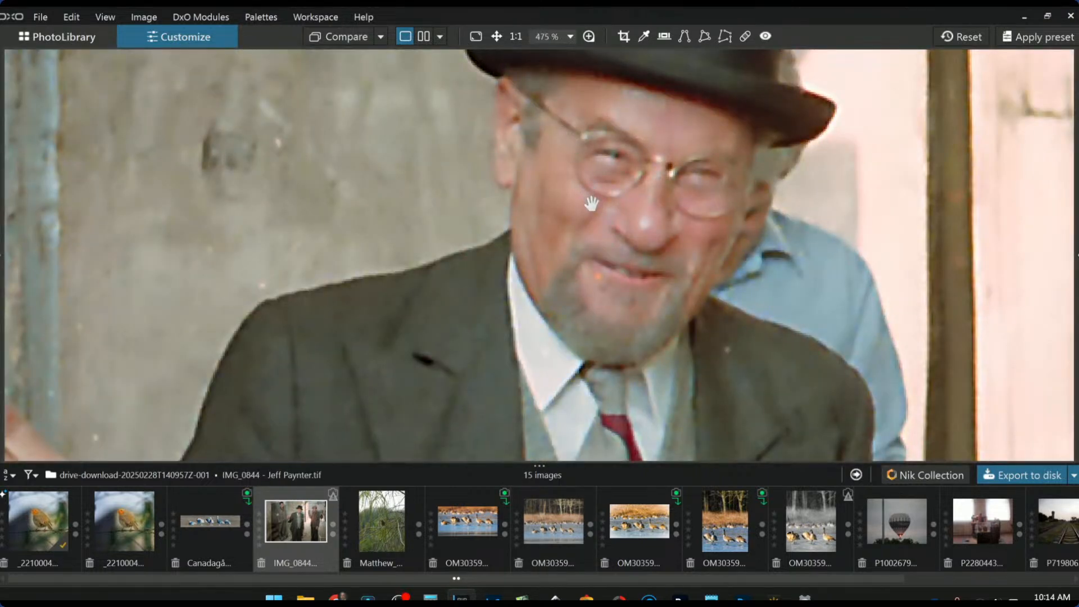
scroll(607, 251, "down", 5)
scroll(607, 253, "down", 2)
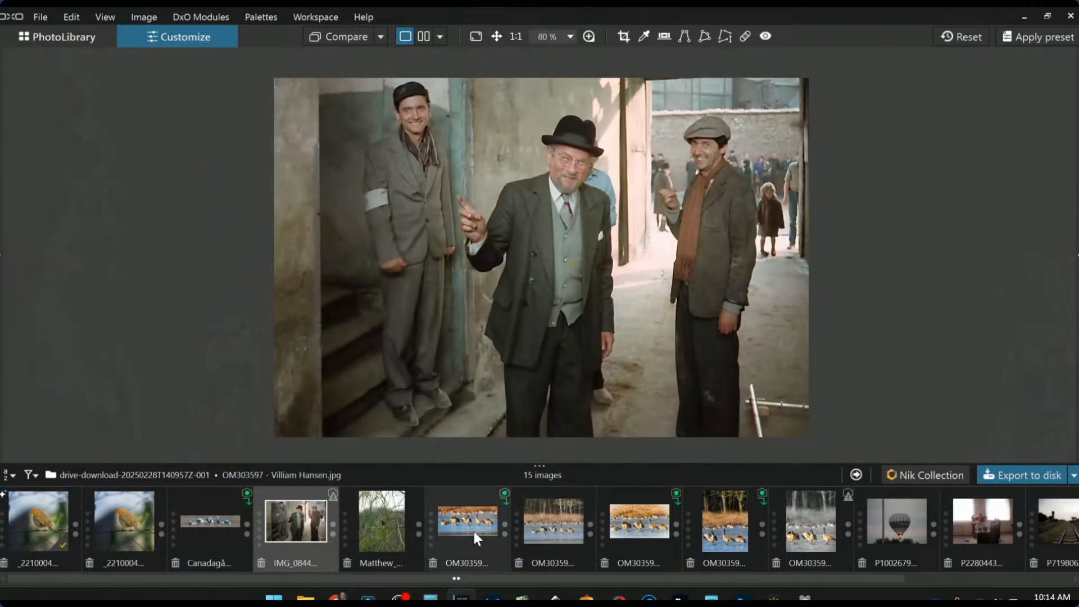
Open the bird RAW and apply the 1x1 square-crop preset
left_click(396, 540)
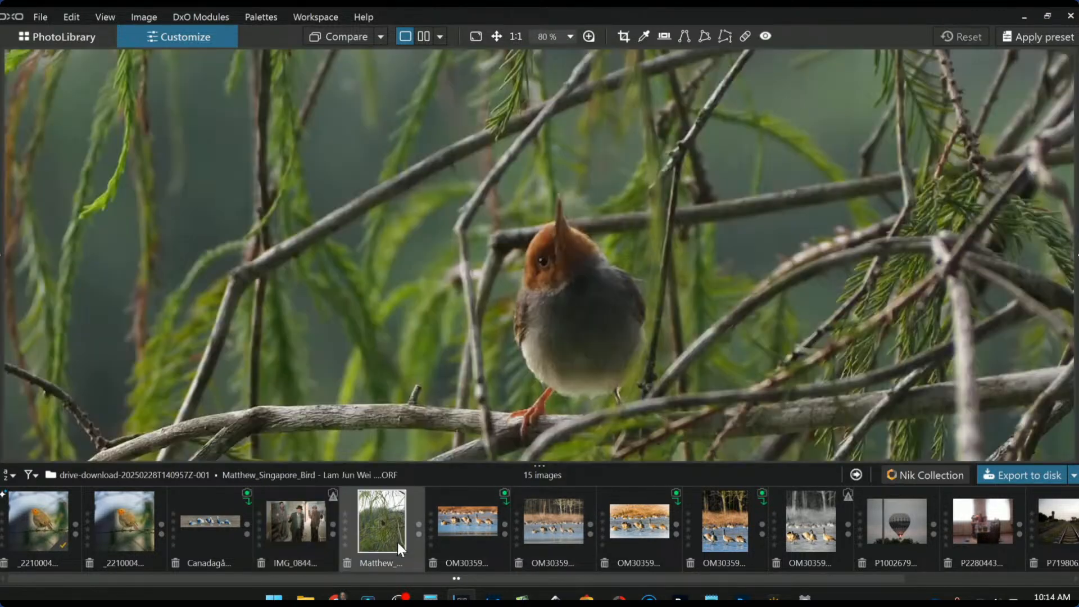
scroll(453, 400, "down", 3)
scroll(455, 398, "down", 2)
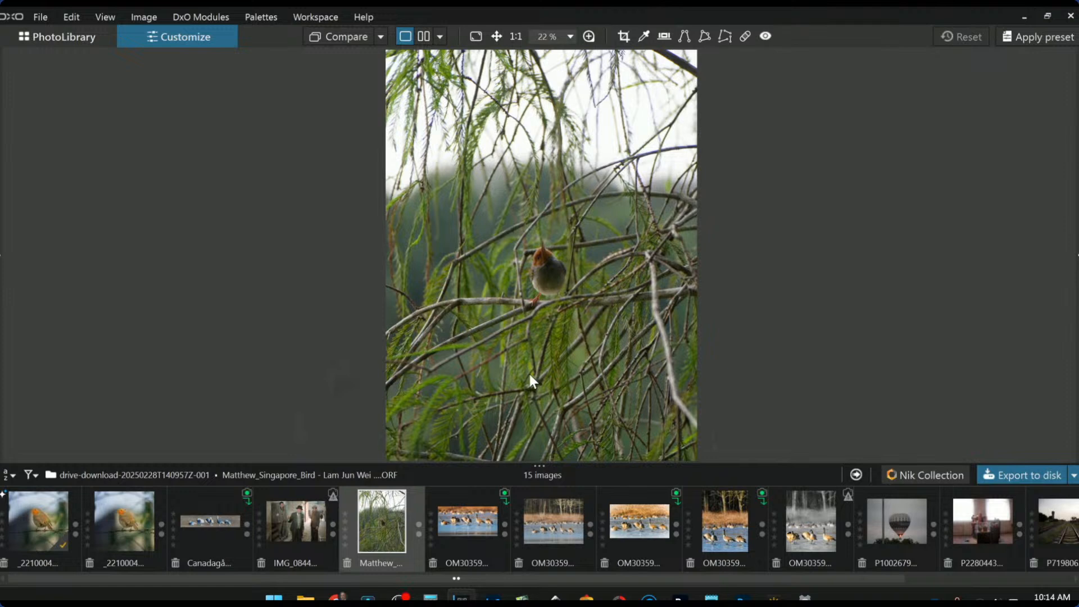
key("F9")
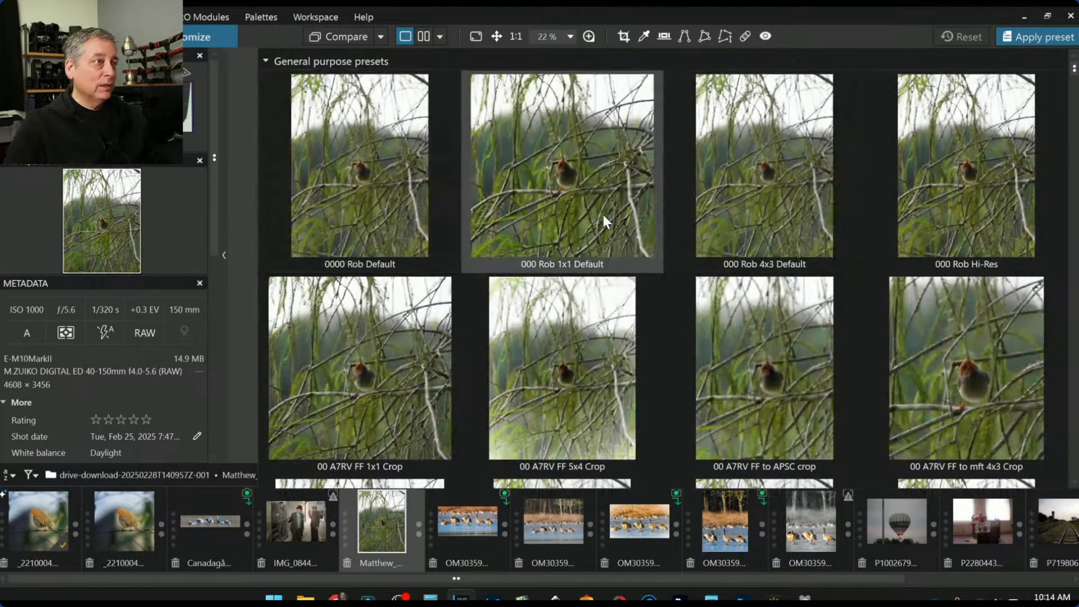
left_click(604, 219)
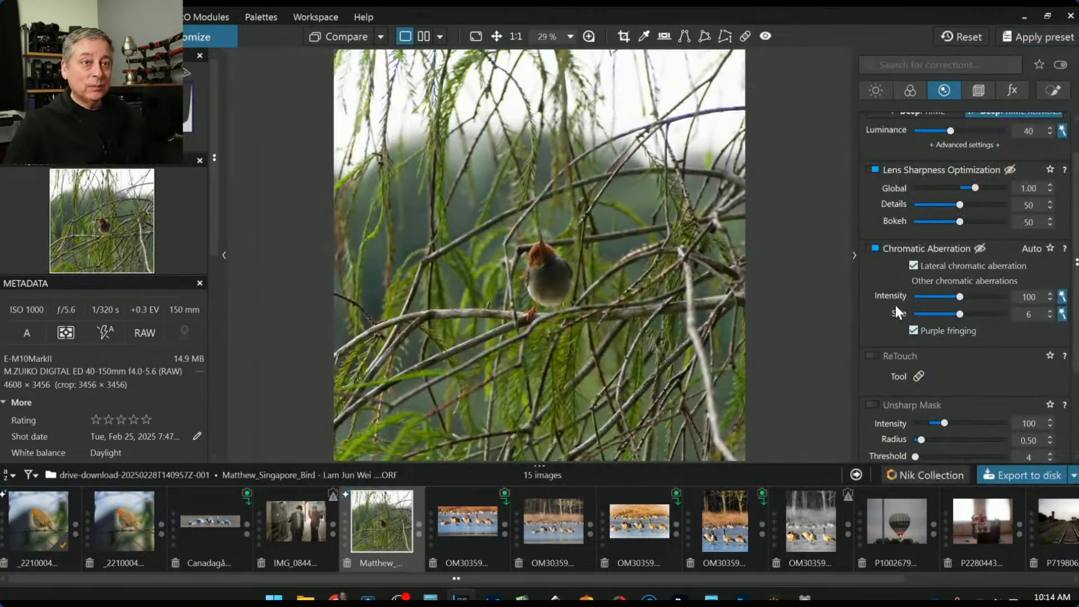
Tighten the square crop to 1641 × 1641, centred on the bird
scroll(894, 305, "up", 1)
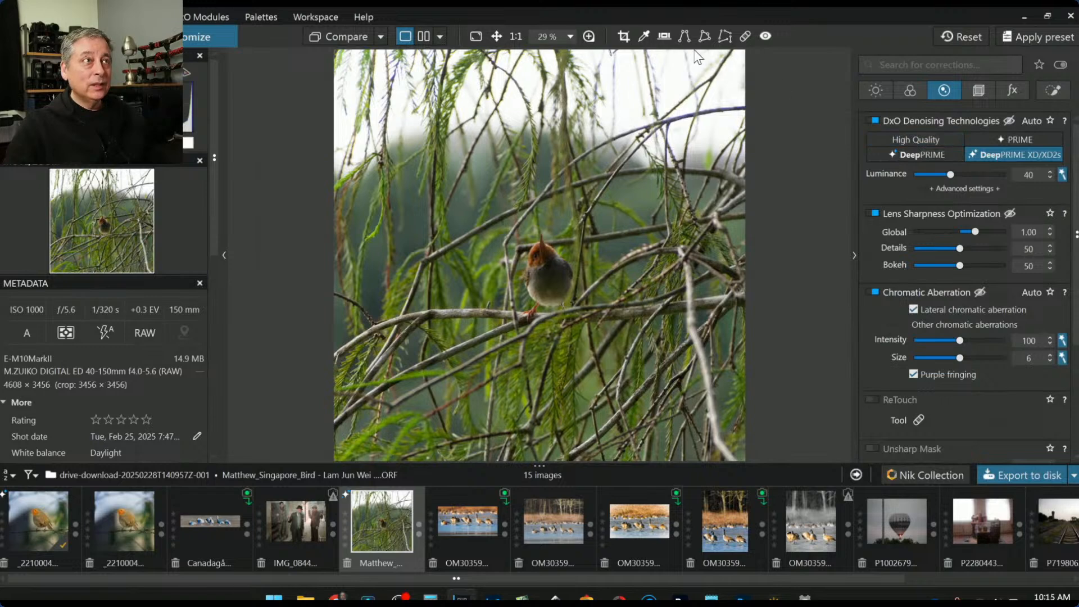
left_click(623, 36)
left_click_drag(542, 389, 537, 266)
double_click(536, 267)
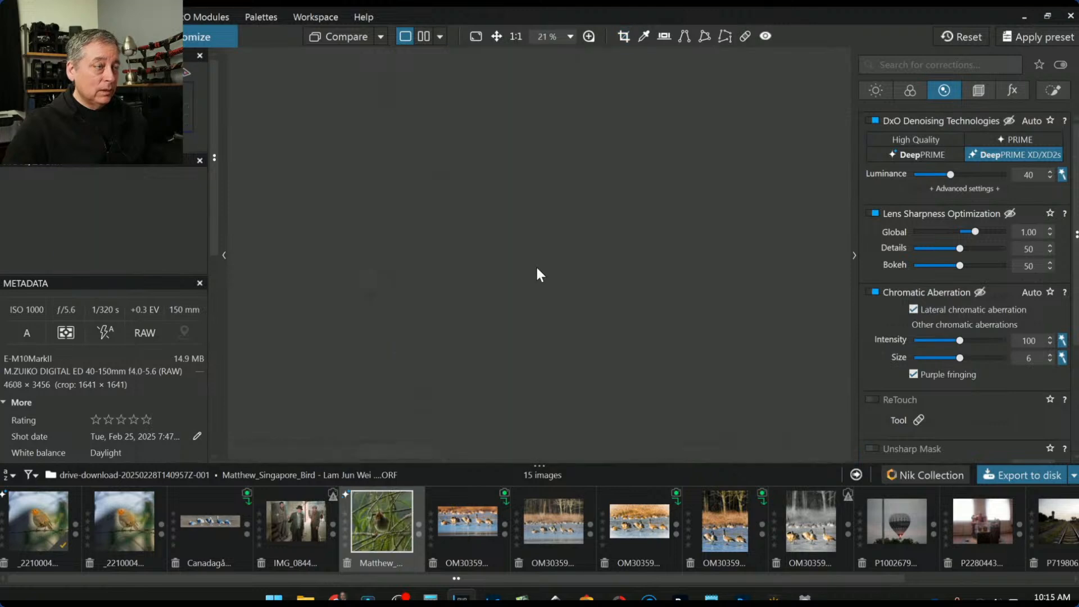
Paint an Auto Mask over the bird's head, belly and body and raise its exposure to 1.45
left_click(1059, 92)
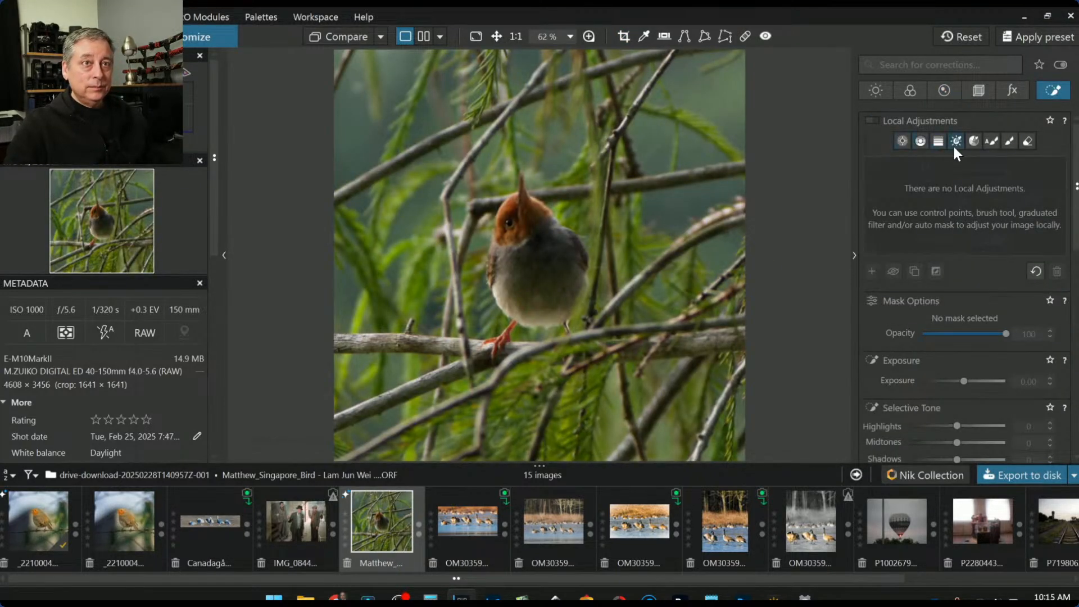
left_click(983, 146)
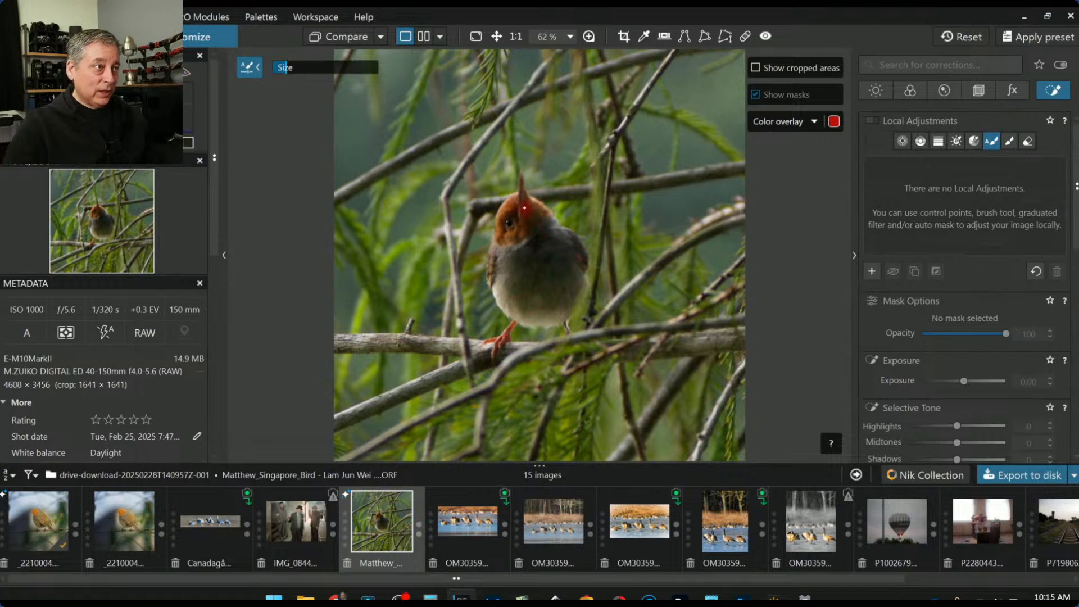
mouse_move(521, 176)
left_mouse_down()
mouse_move(499, 268)
mouse_move(490, 247)
mouse_move(494, 225)
mouse_move(516, 259)
mouse_move(503, 274)
mouse_move(497, 266)
left_mouse_up()
mouse_move(498, 287)
left_mouse_down()
mouse_move(546, 326)
mouse_move(581, 277)
mouse_move(577, 246)
mouse_move(532, 204)
mouse_move(509, 266)
left_mouse_up()
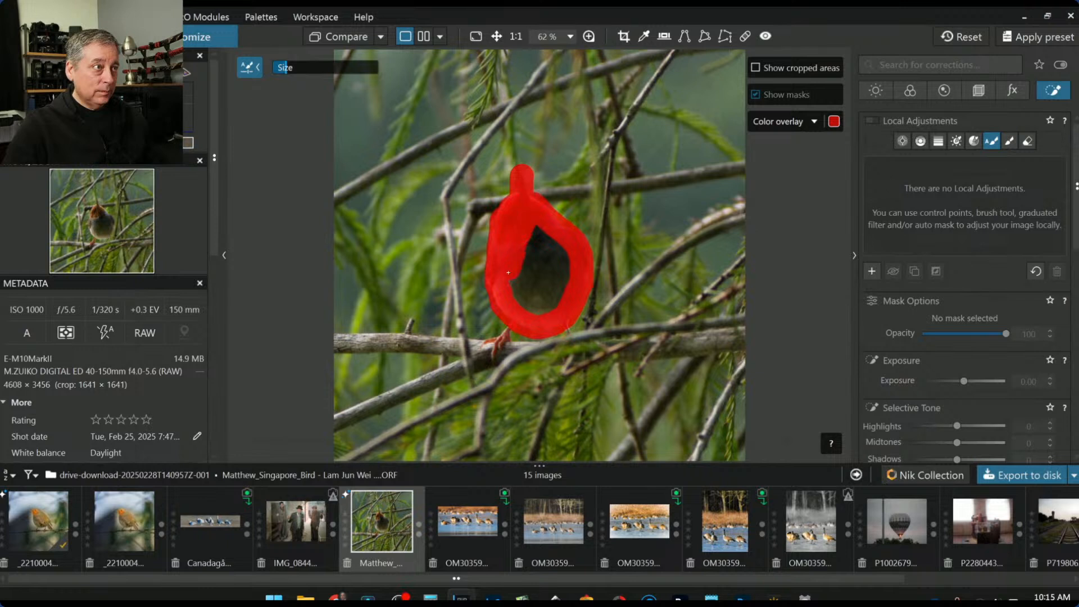
mouse_move(517, 310)
left_mouse_down()
mouse_move(528, 241)
mouse_move(537, 295)
mouse_move(544, 275)
mouse_move(525, 222)
mouse_move(554, 283)
mouse_move(553, 236)
left_mouse_up()
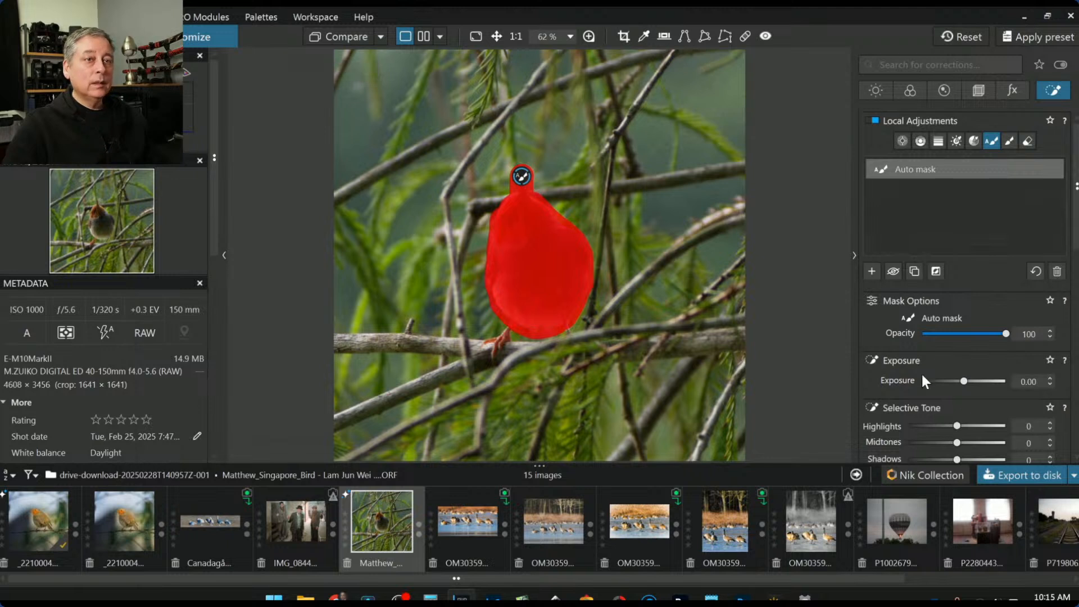
left_click_drag(962, 383, 979, 387)
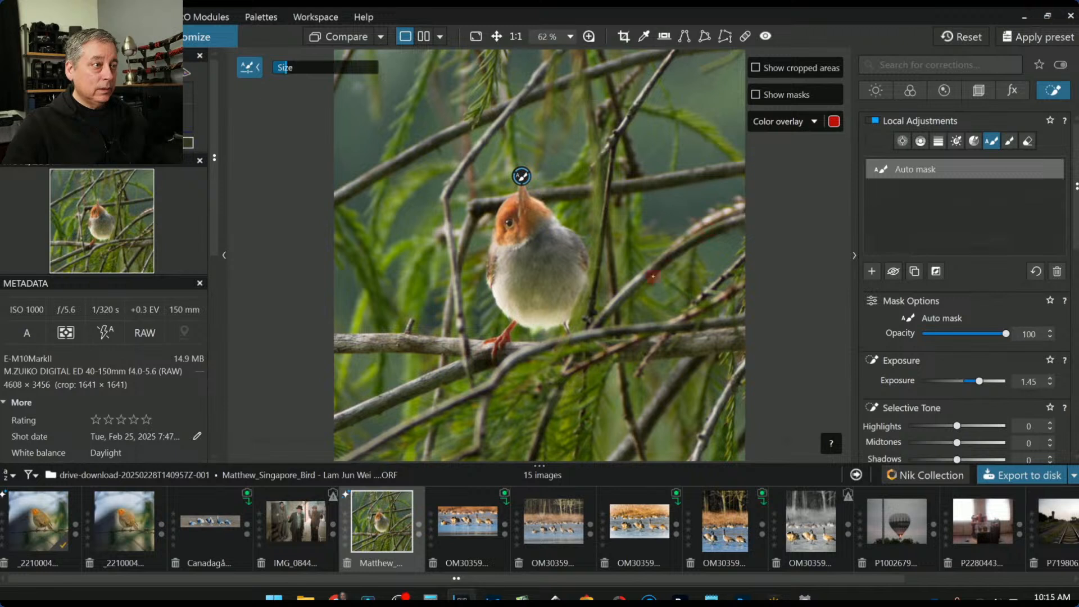
left_click(1029, 141)
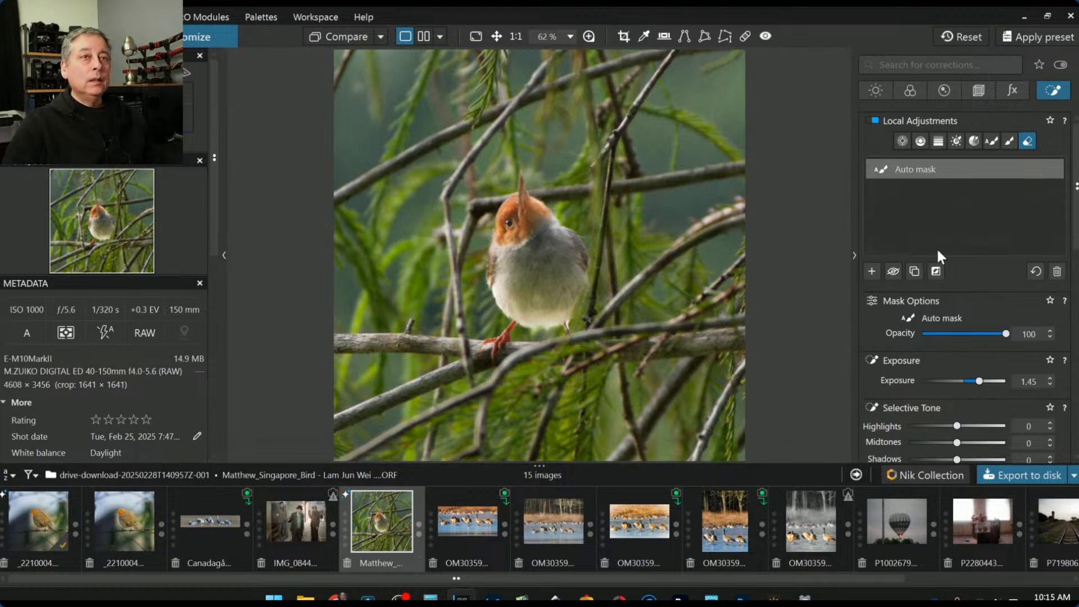
left_click(872, 271)
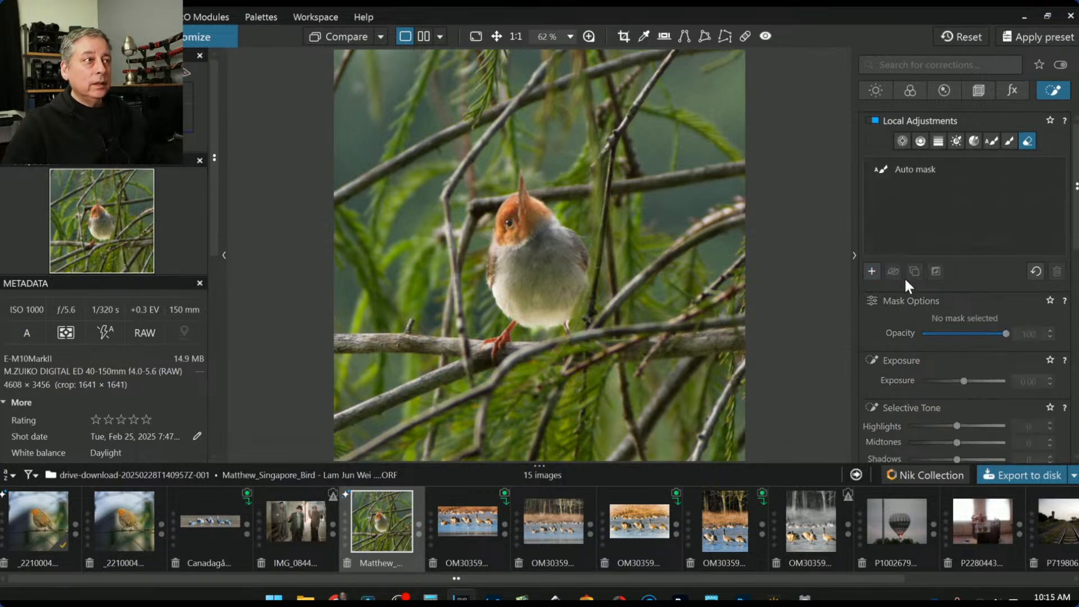
Place a control point on the bird's eye with a small radius
left_click(903, 141)
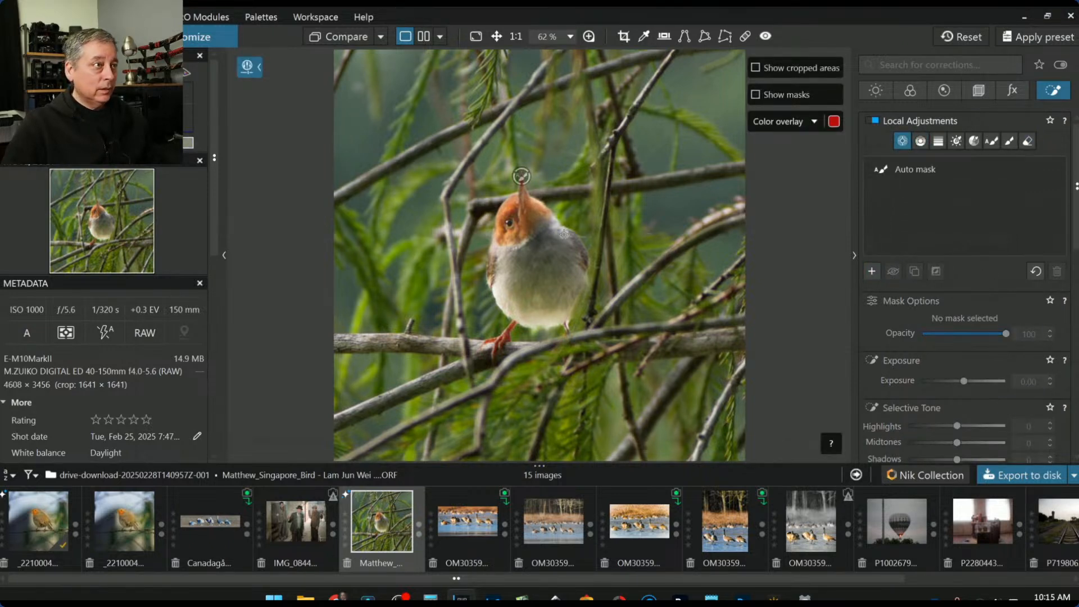
scroll(478, 228, "up", 5)
left_click(477, 230)
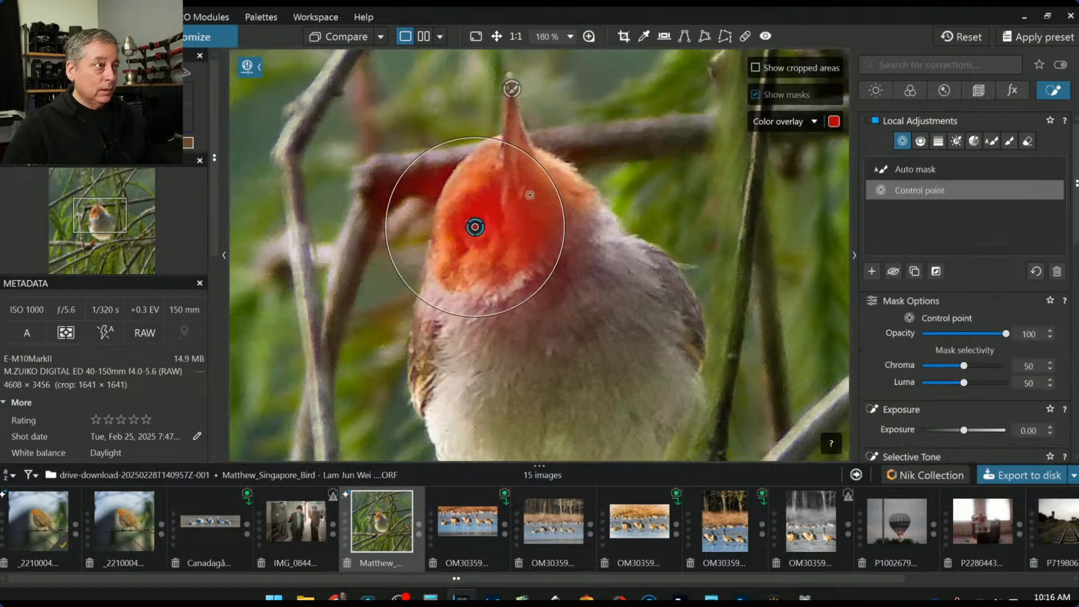
left_click_drag(540, 173, 488, 206)
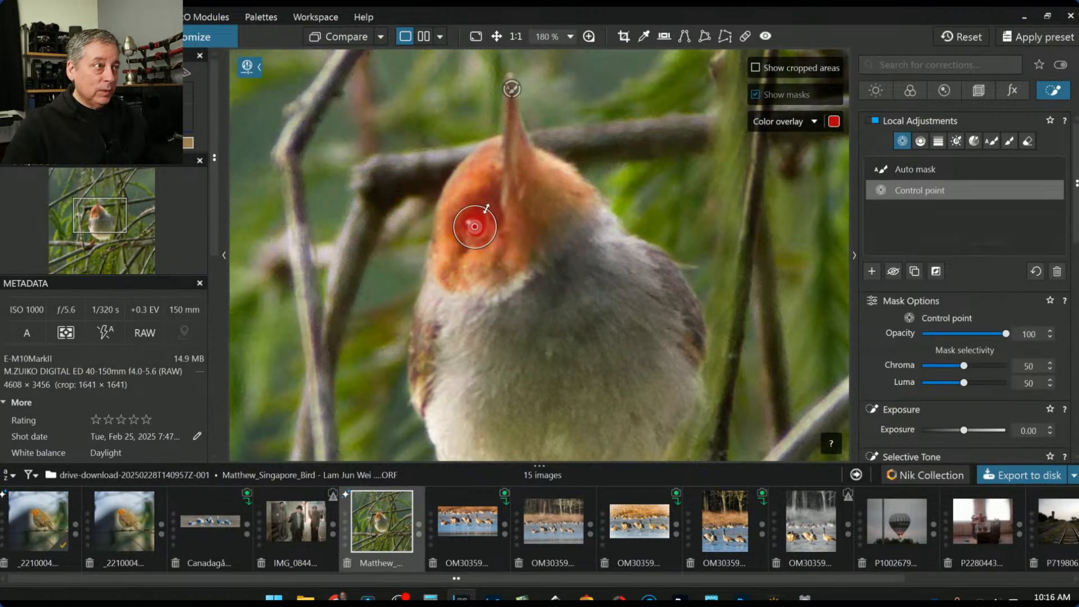
scroll(969, 432, "down", 3)
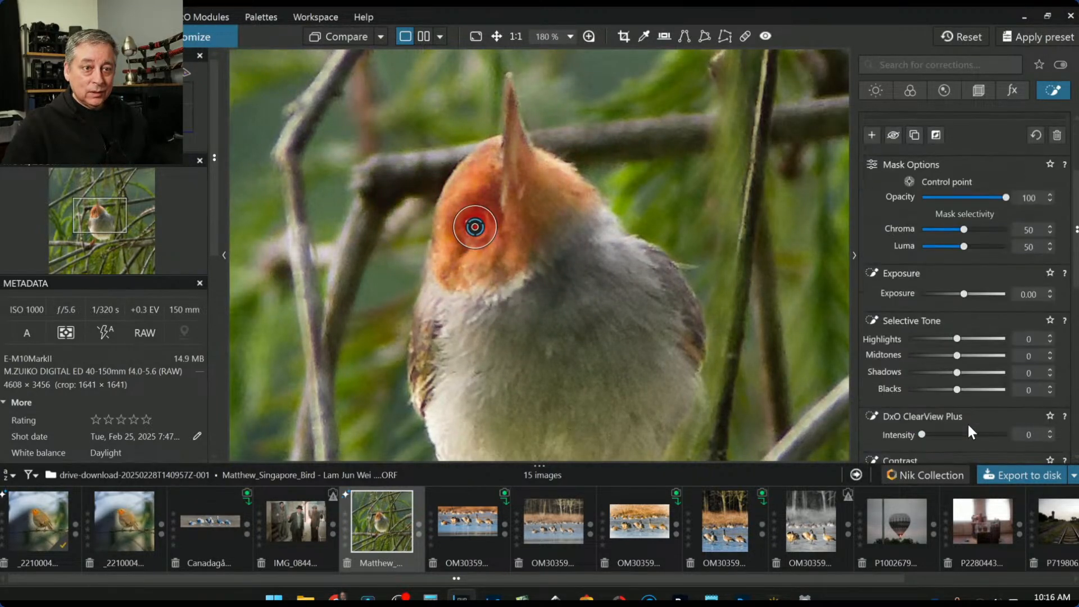
Set the eye control point to Shadows 39, ClearView Plus 67 and Microcontrast 62, then deselect it
left_click_drag(957, 372, 976, 373)
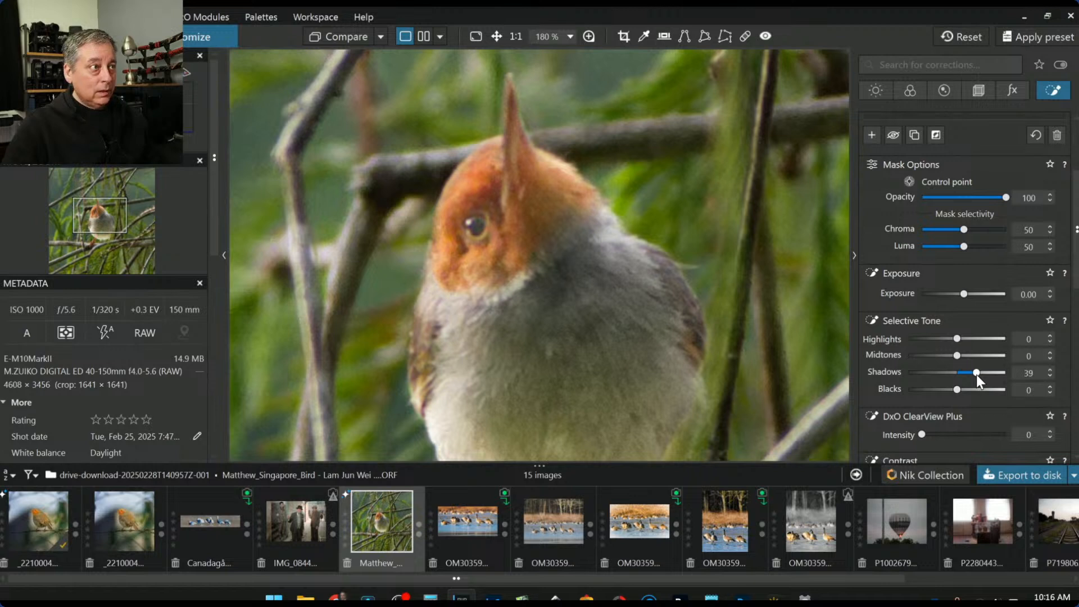
left_click(979, 435)
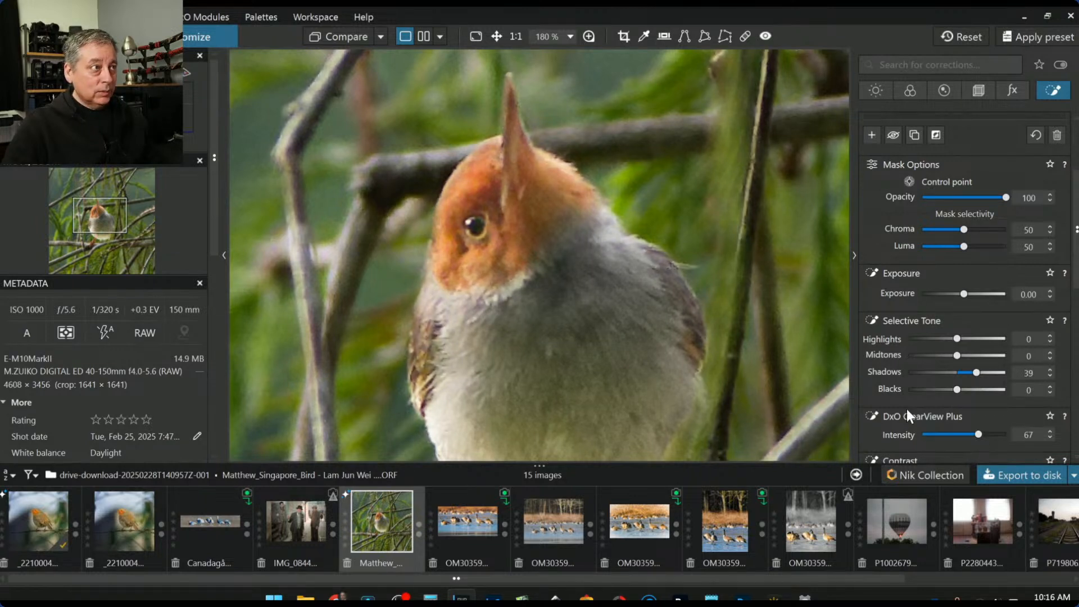
scroll(905, 409, "down", 1)
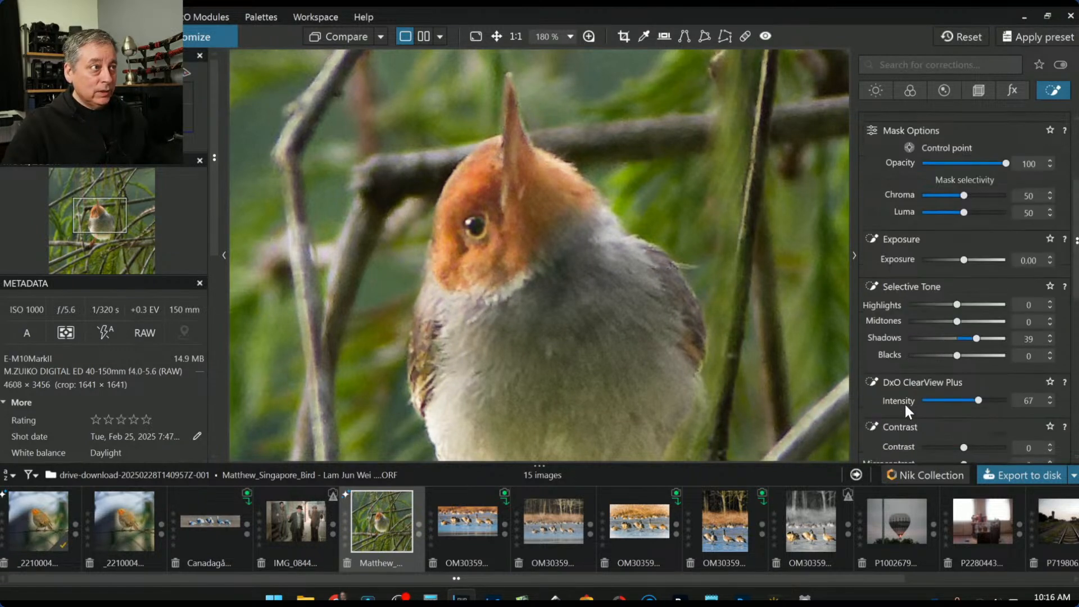
scroll(986, 442, "down", 1)
left_click(990, 430)
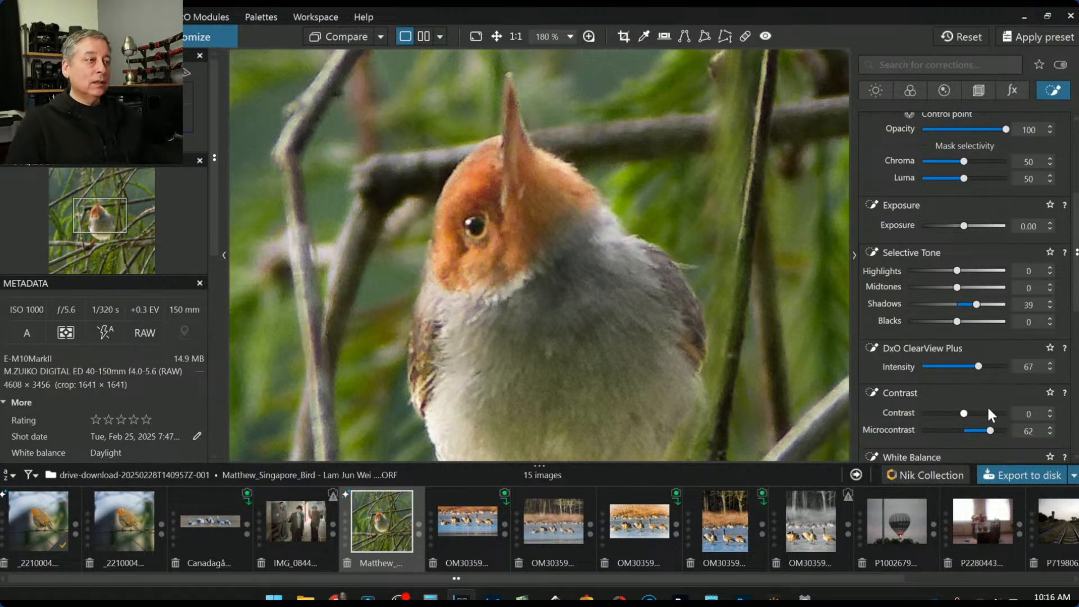
scroll(763, 296, "down", 3)
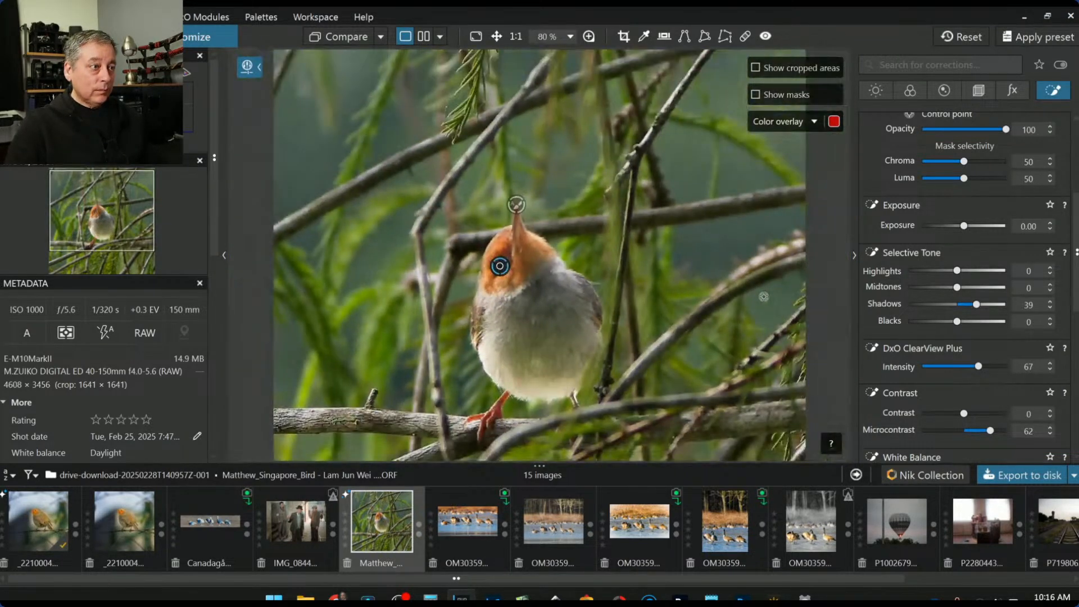
scroll(764, 297, "down", 1)
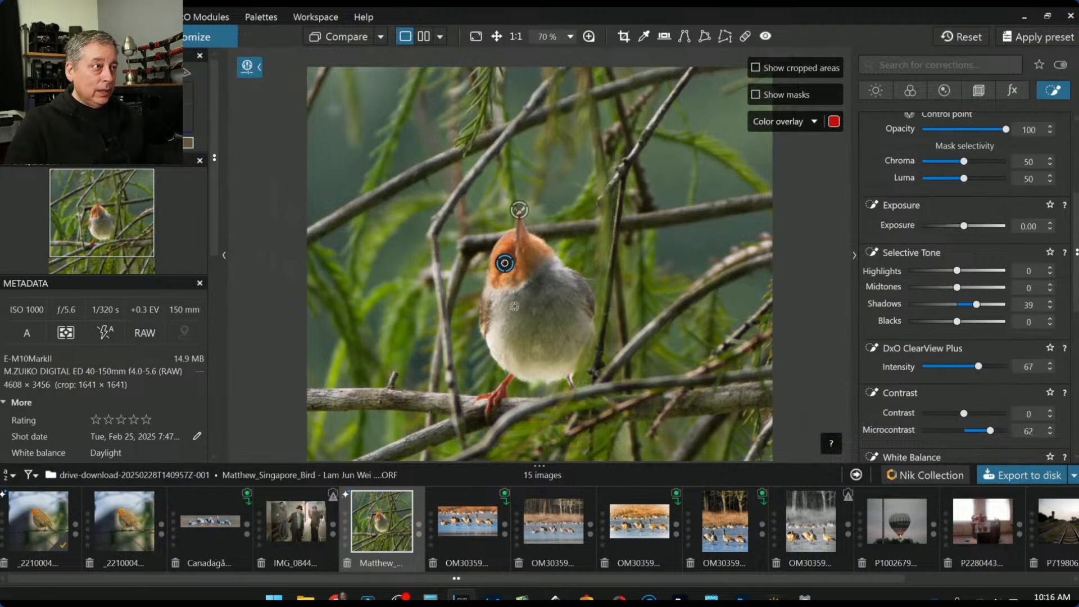
scroll(917, 268, "up", 4)
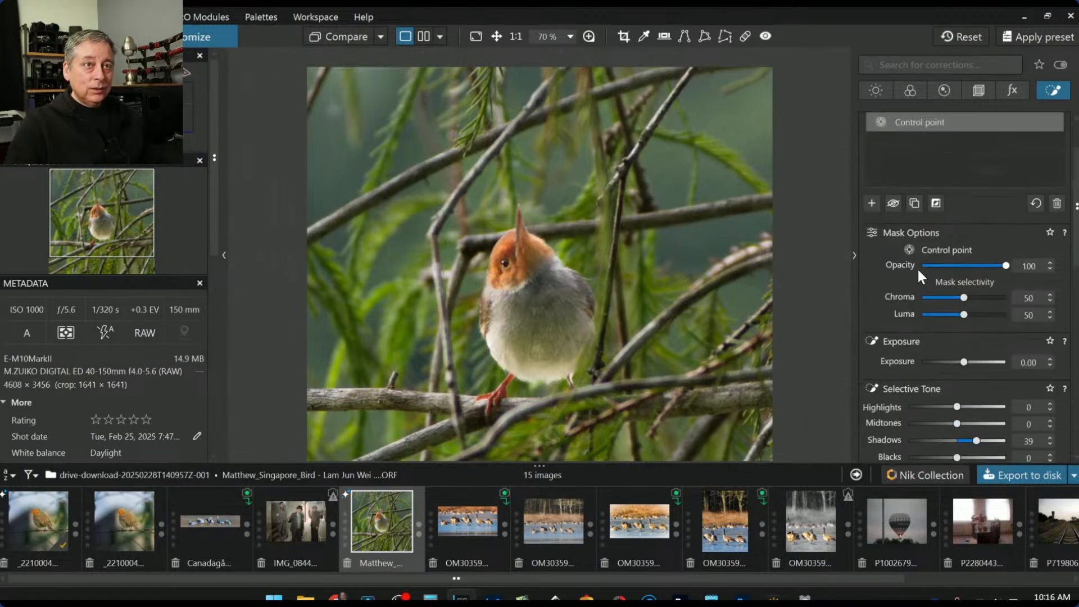
scroll(917, 267, "up", 1)
left_click(872, 271)
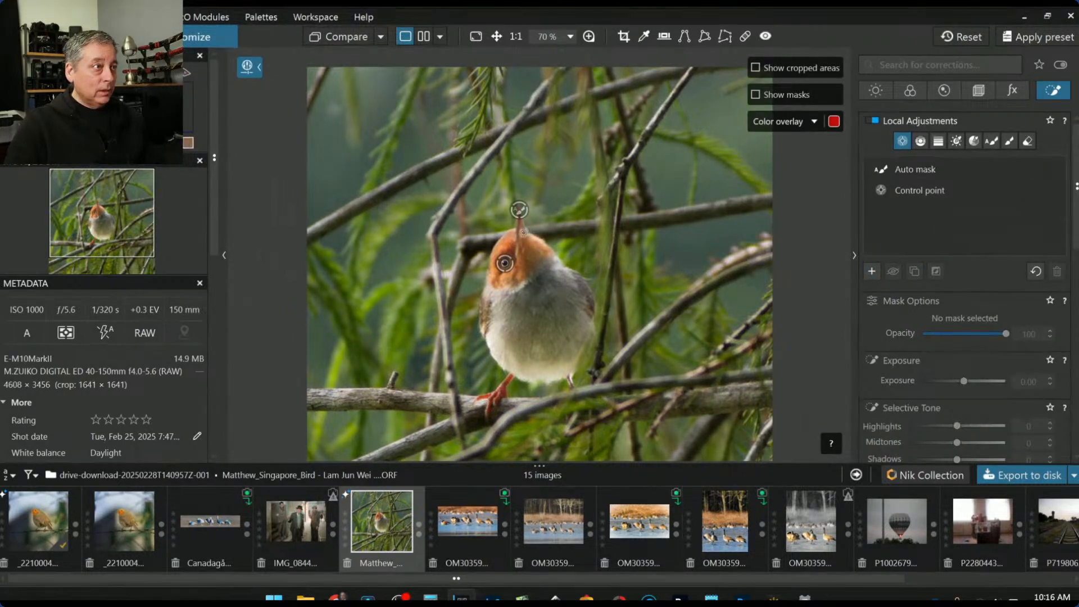
Add a second control point on the bird's head with ClearView Plus 39, Microcontrast 45, exposure 0.52
left_click(523, 233)
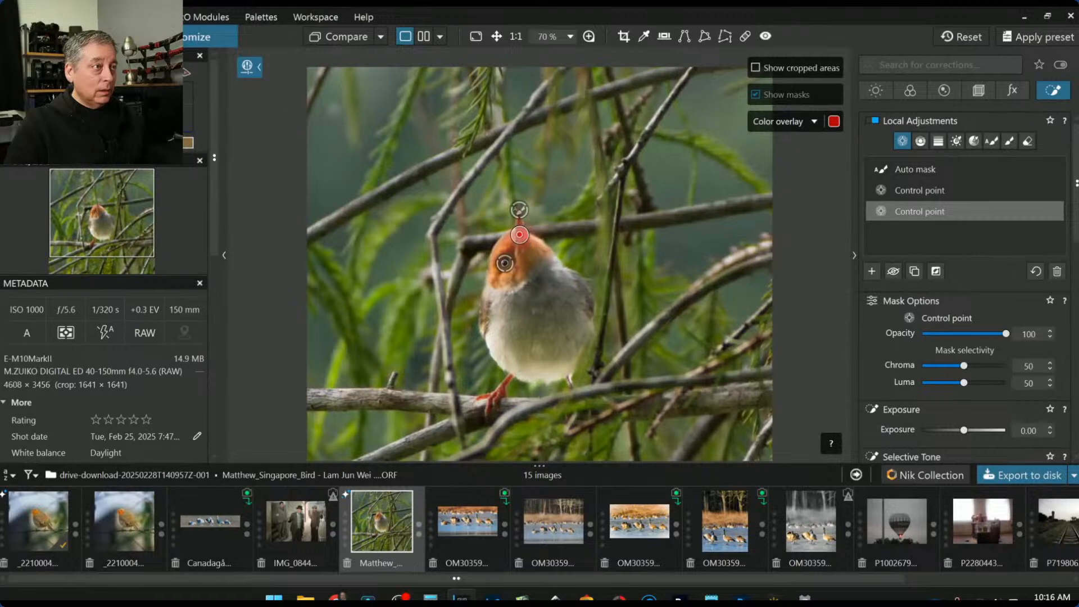
left_click_drag(963, 430, 968, 432)
scroll(899, 419, "down", 2)
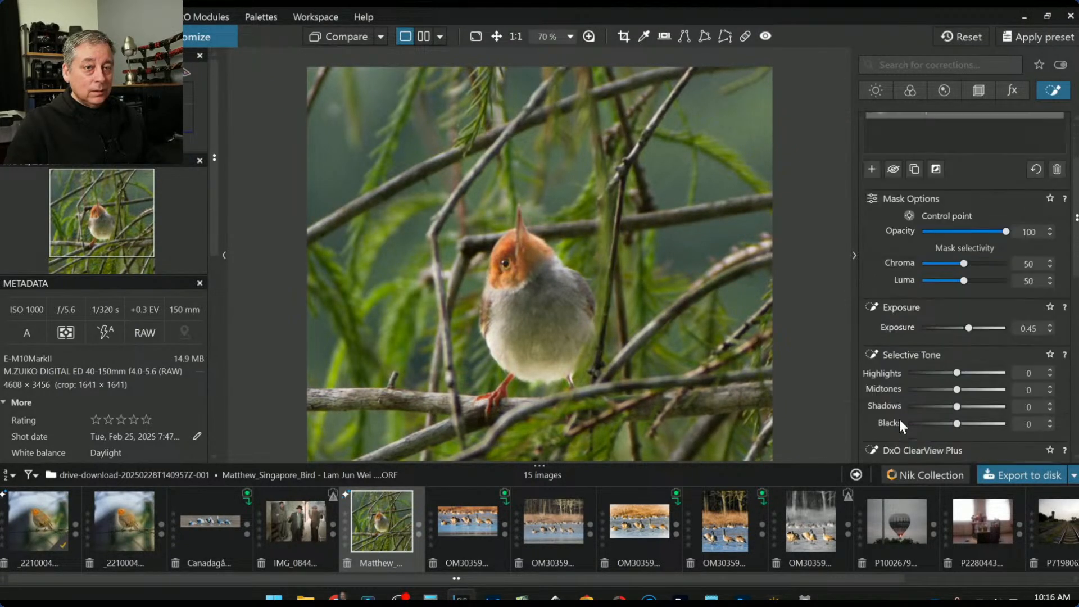
scroll(949, 424, "down", 2)
left_click_drag(956, 403, 982, 429)
scroll(970, 448, "down", 2)
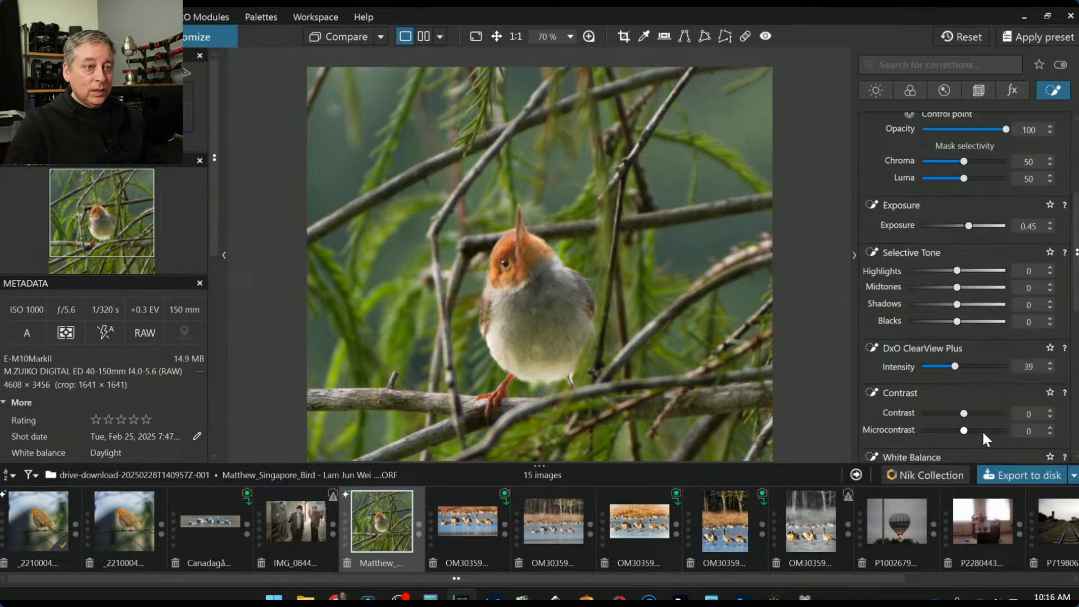
left_click_drag(966, 227, 969, 228)
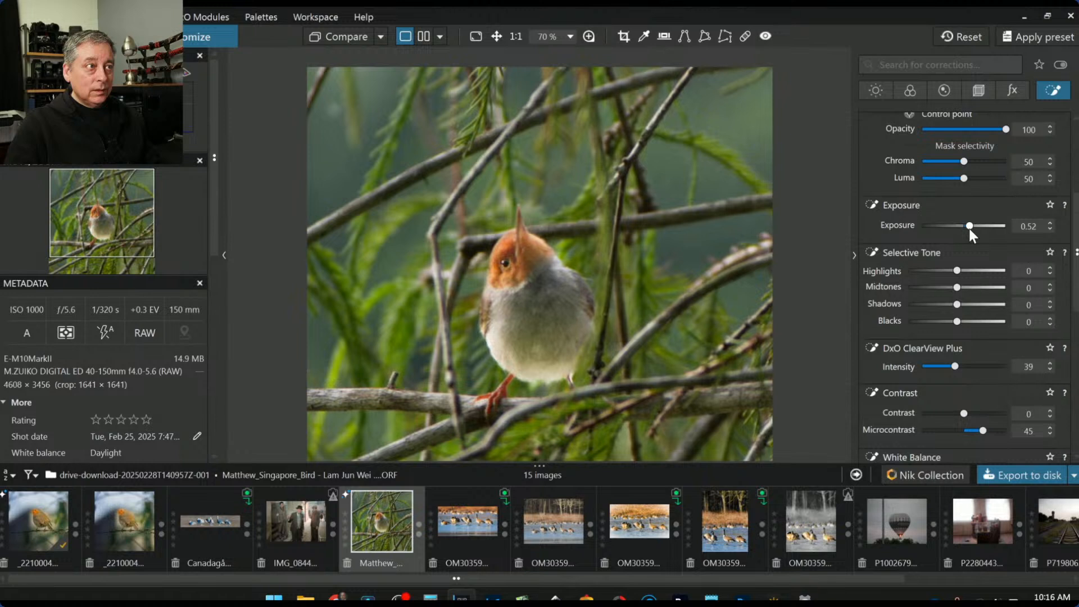
Reselect the bird's Auto mask and raise its exposure to 1.95
mouse_move(522, 239)
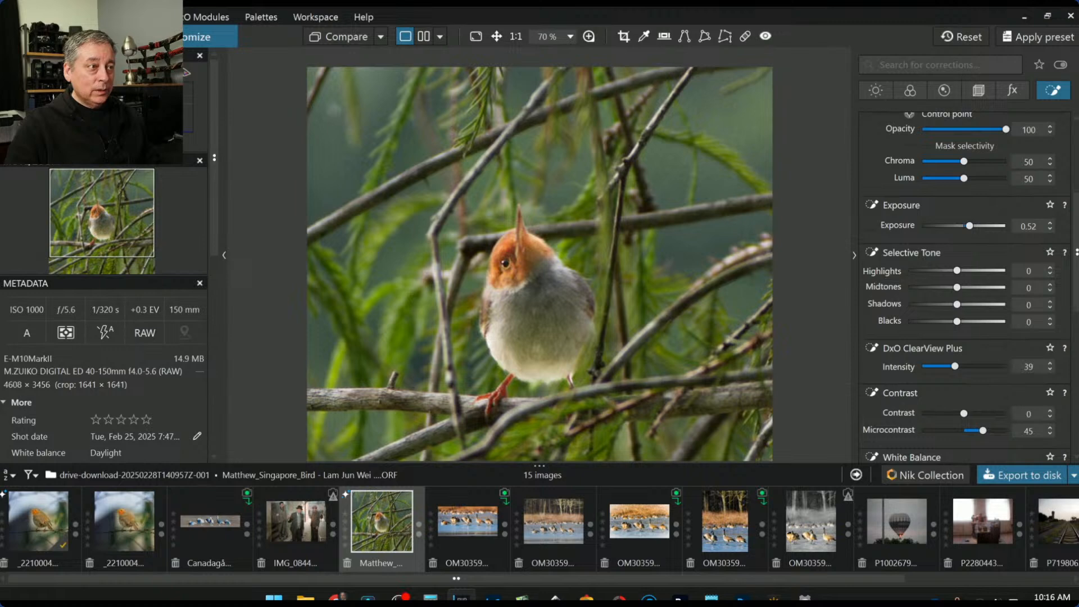
mouse_move(718, 378)
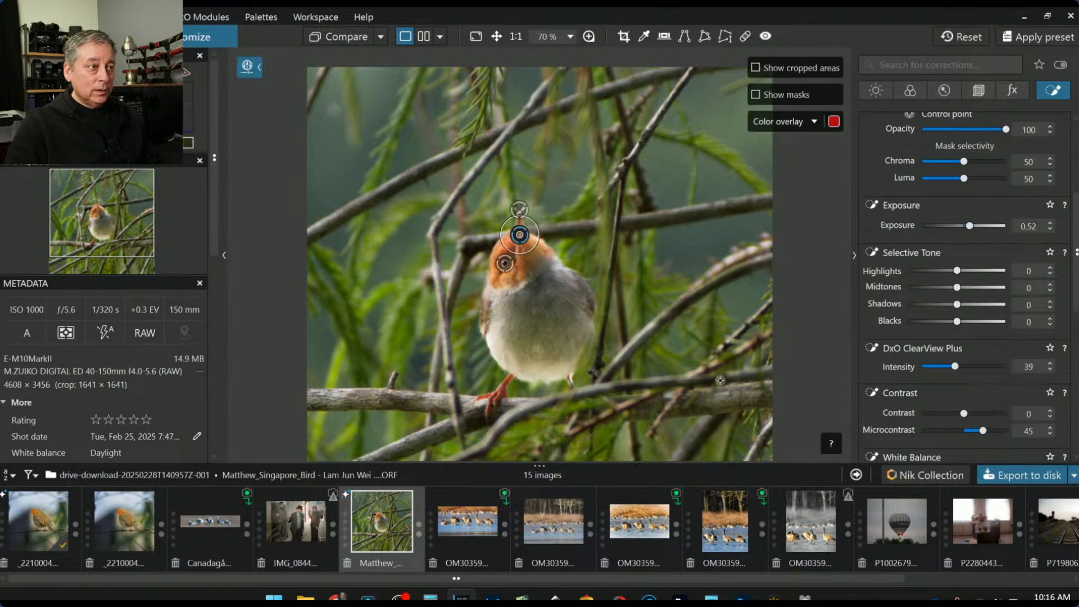
left_click(519, 222)
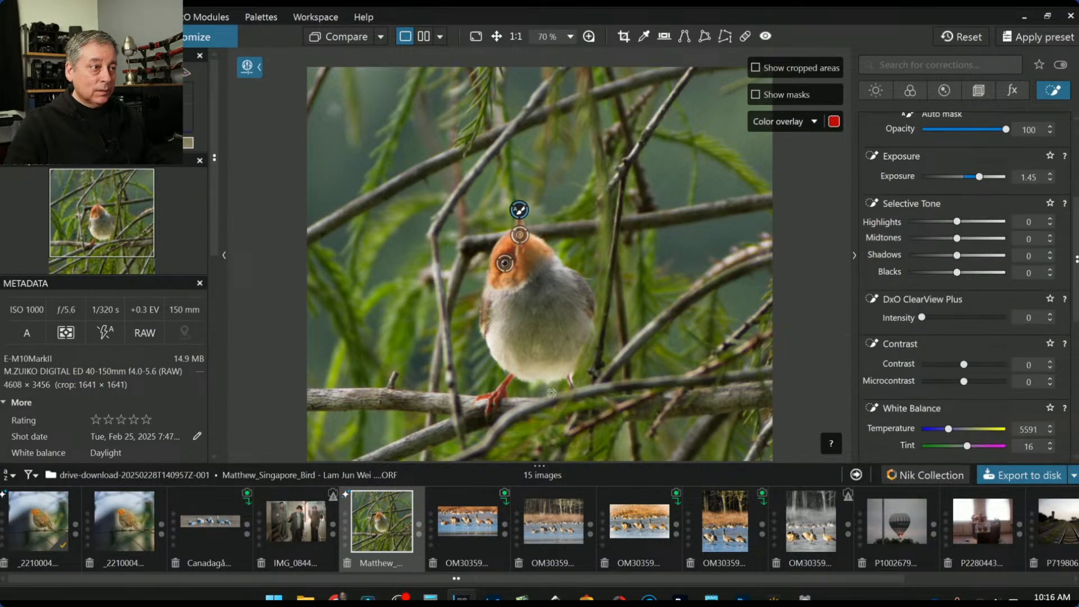
scroll(983, 274, "up", 4)
left_click(1027, 141)
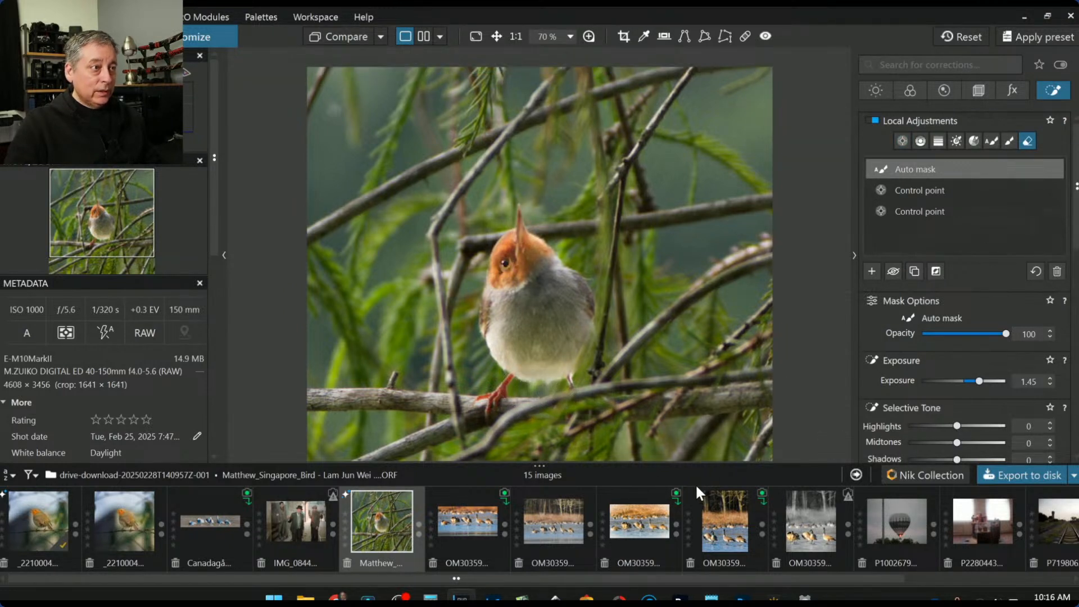
key("Escape")
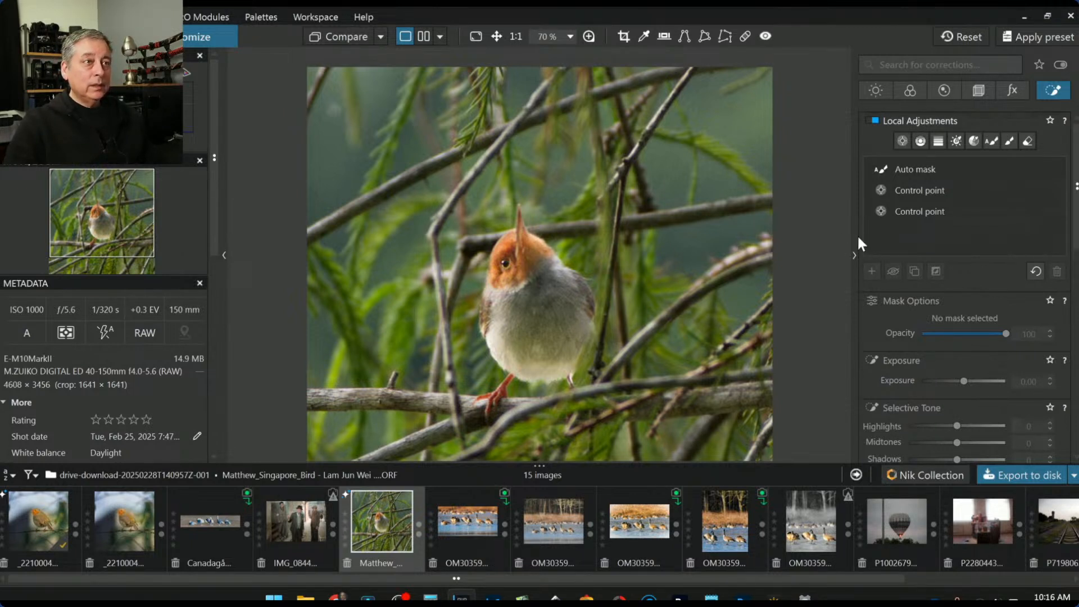
left_click(916, 170)
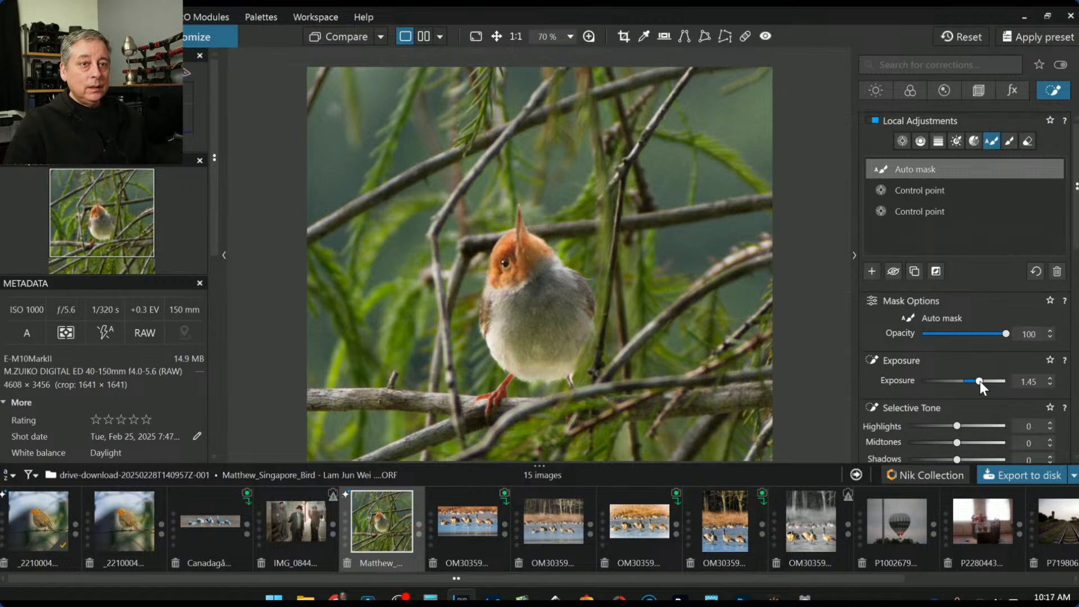
left_click_drag(983, 382, 985, 382)
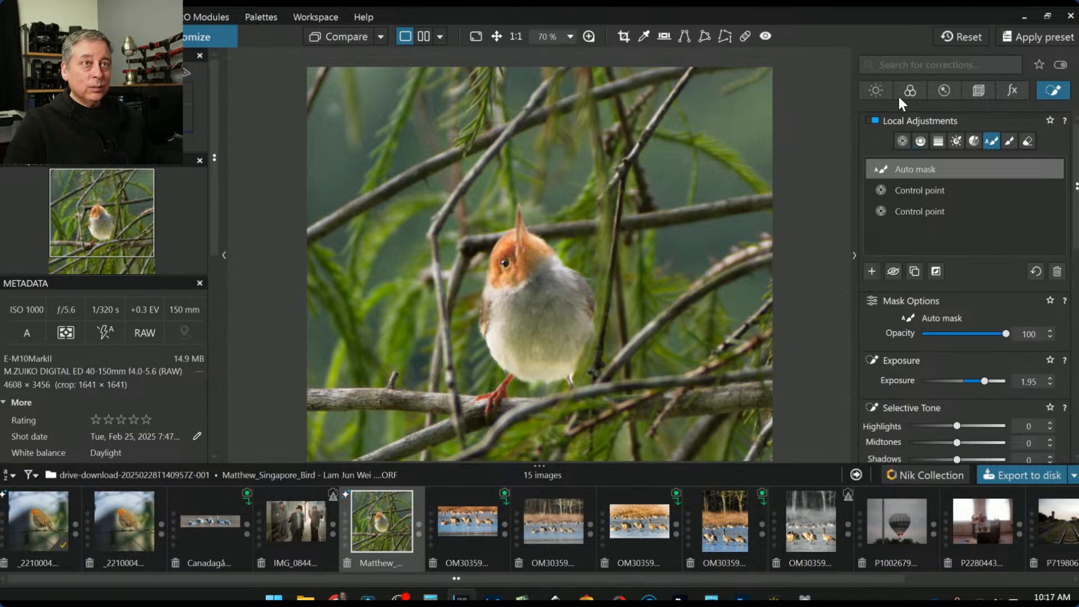
Set the global exposure to -0.33 in the Light tab, then deselect the Auto mask
left_click(877, 91)
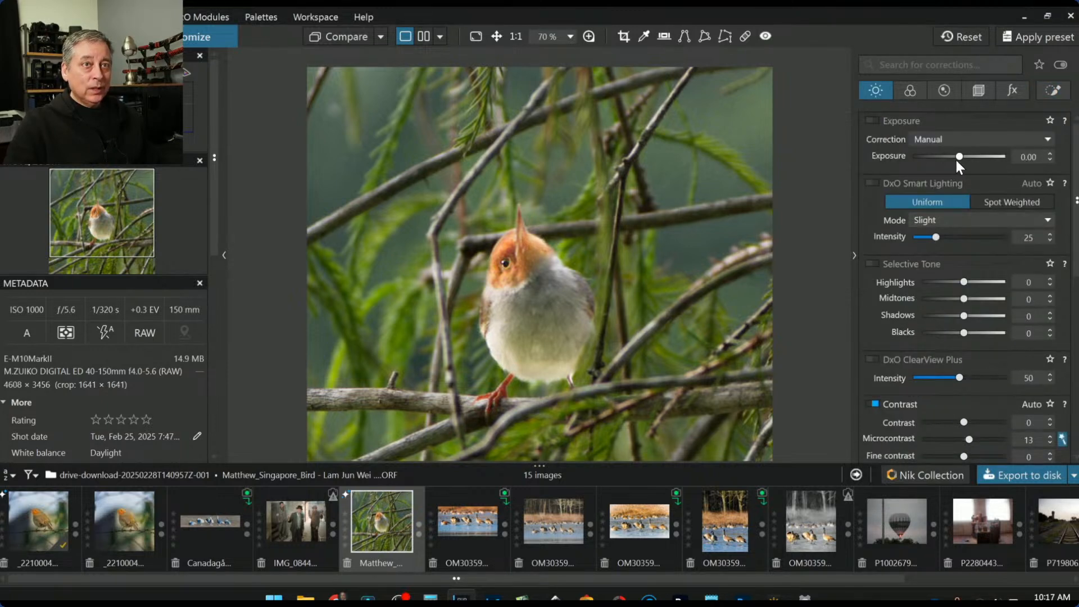
left_click_drag(959, 158, 956, 157)
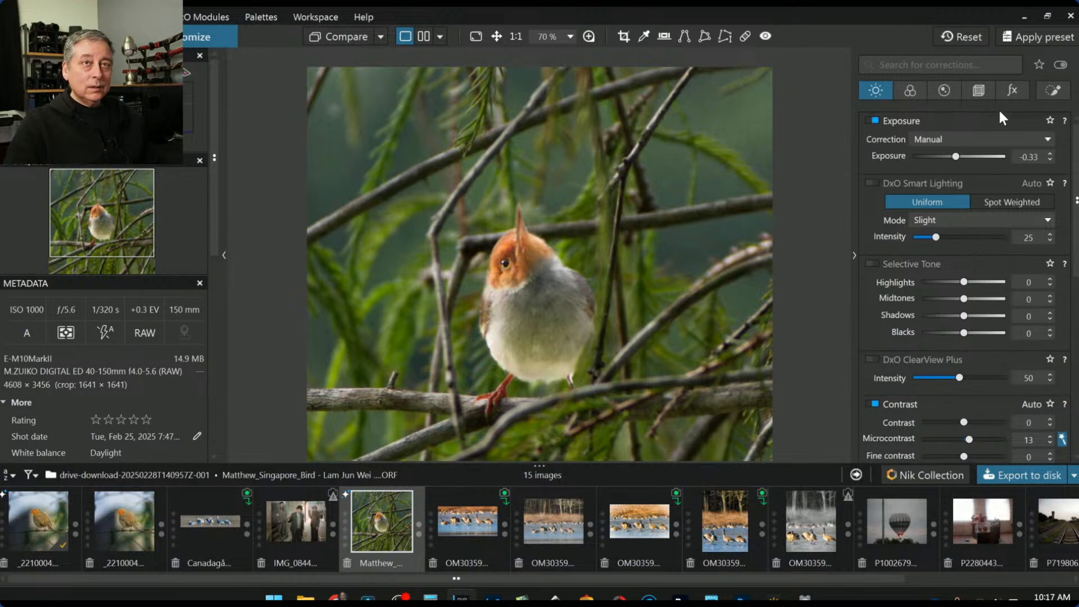
left_click(1053, 91)
mouse_move(976, 163)
key("alt")
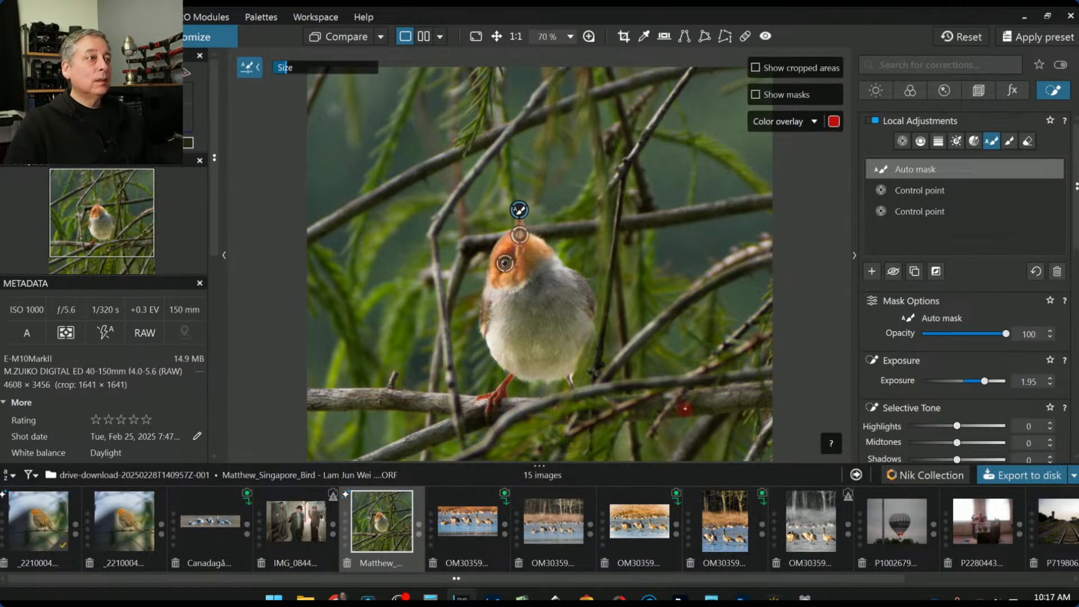
key("Escape")
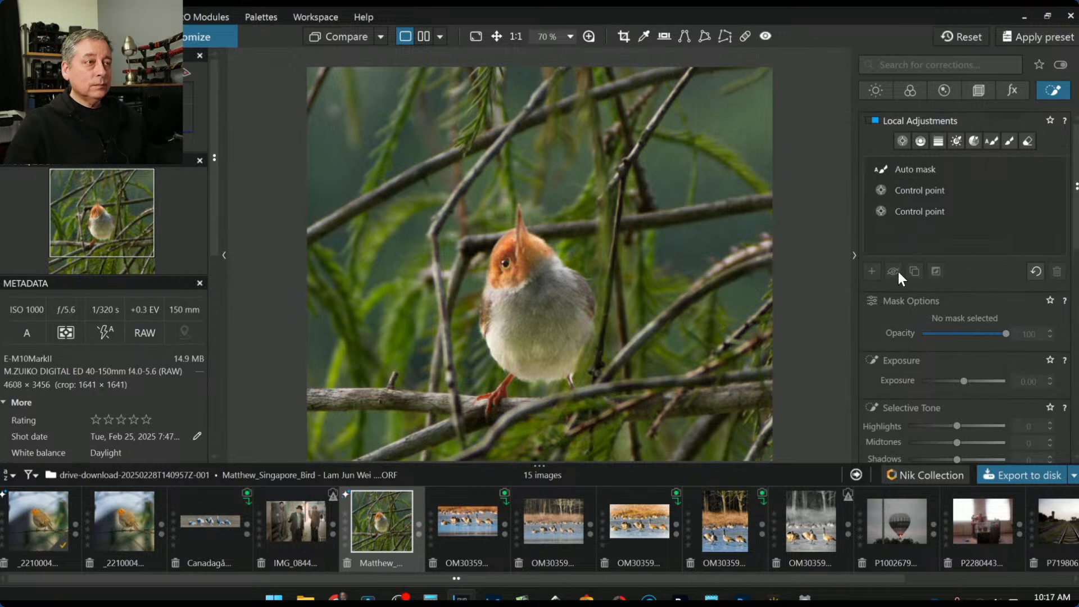
Add an enlarged control point on the bird's chest with exposure 0.40
left_click(903, 140)
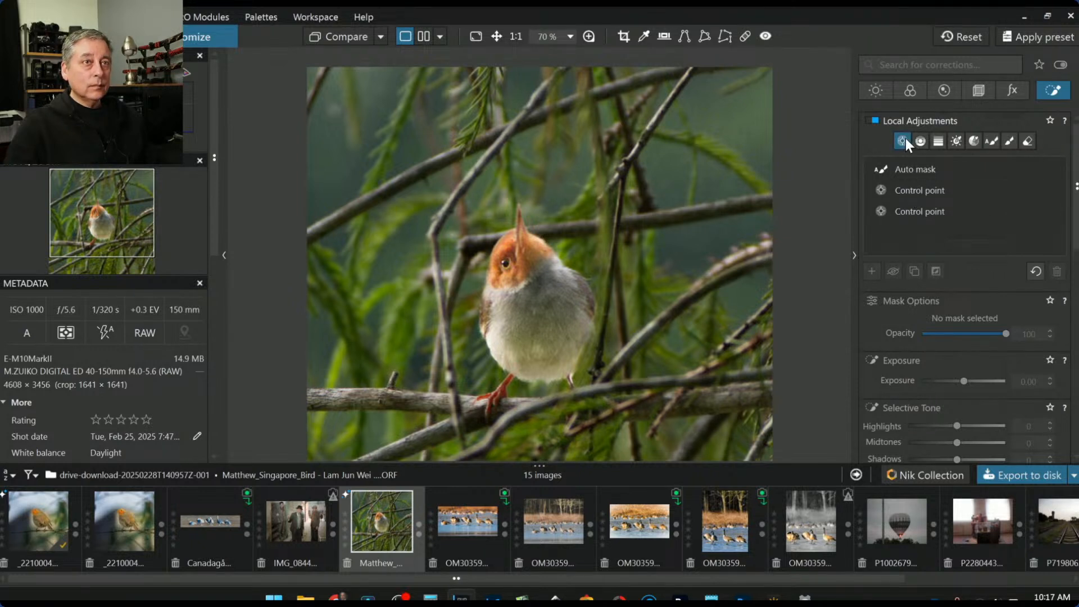
left_click(545, 302)
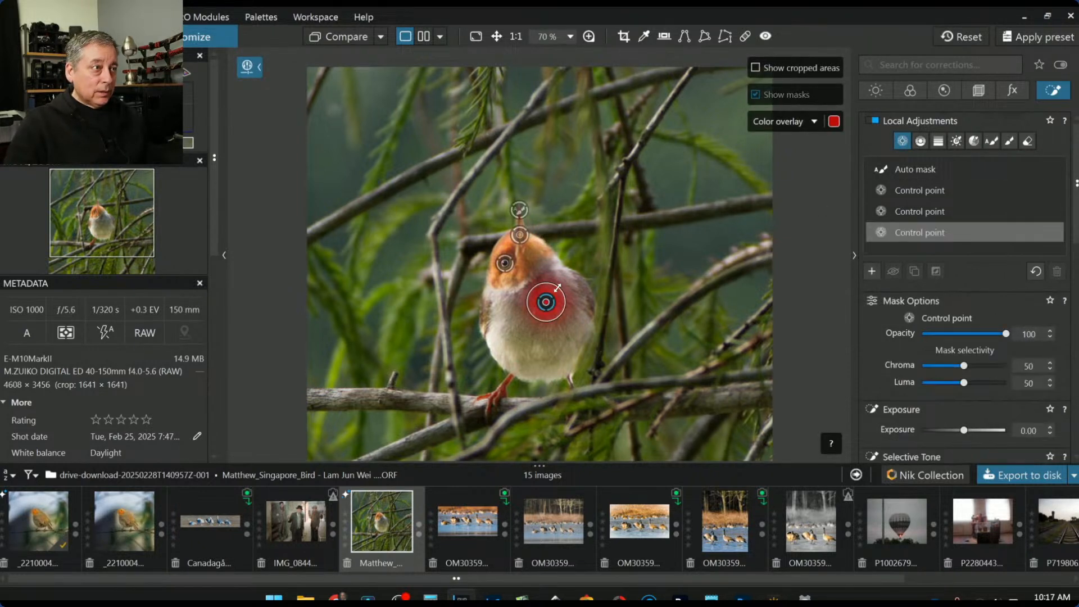
left_click_drag(557, 287, 586, 259)
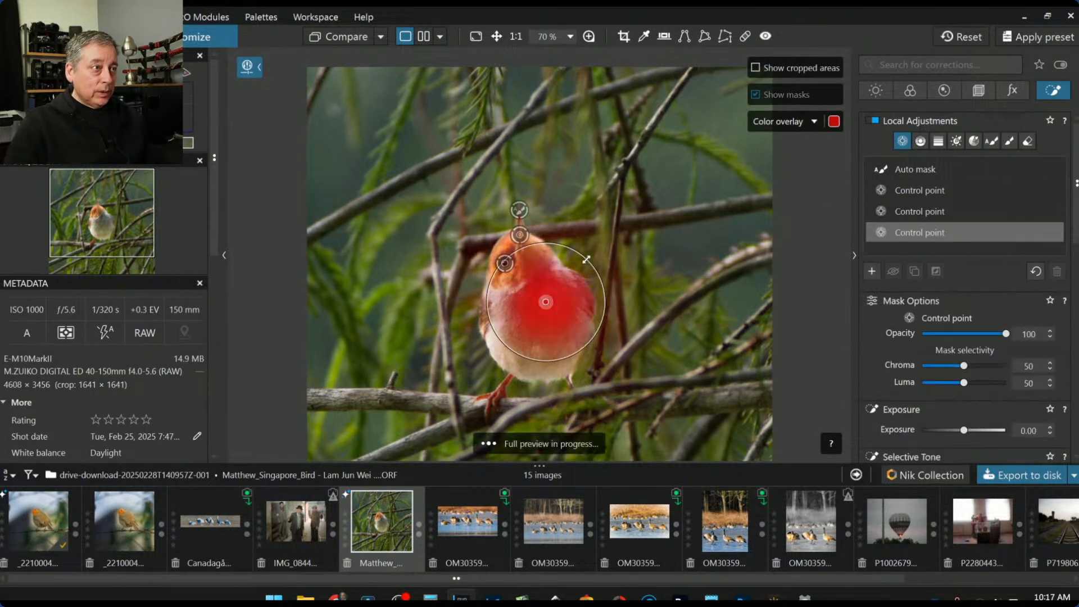
left_click(967, 430)
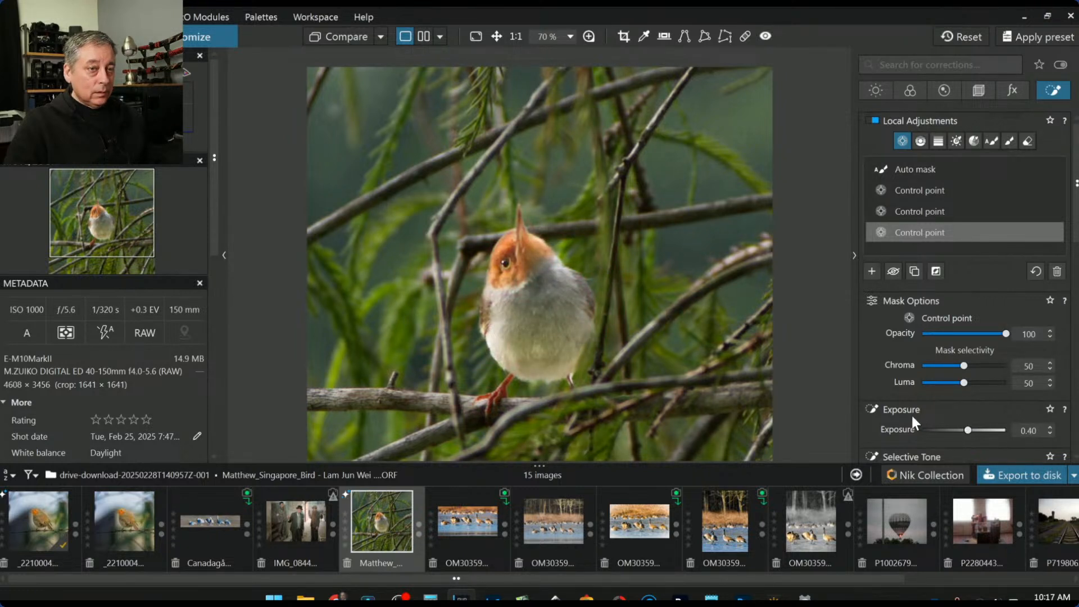
Warm the white balance temperature to 5991 in the Color tab
left_click(876, 91)
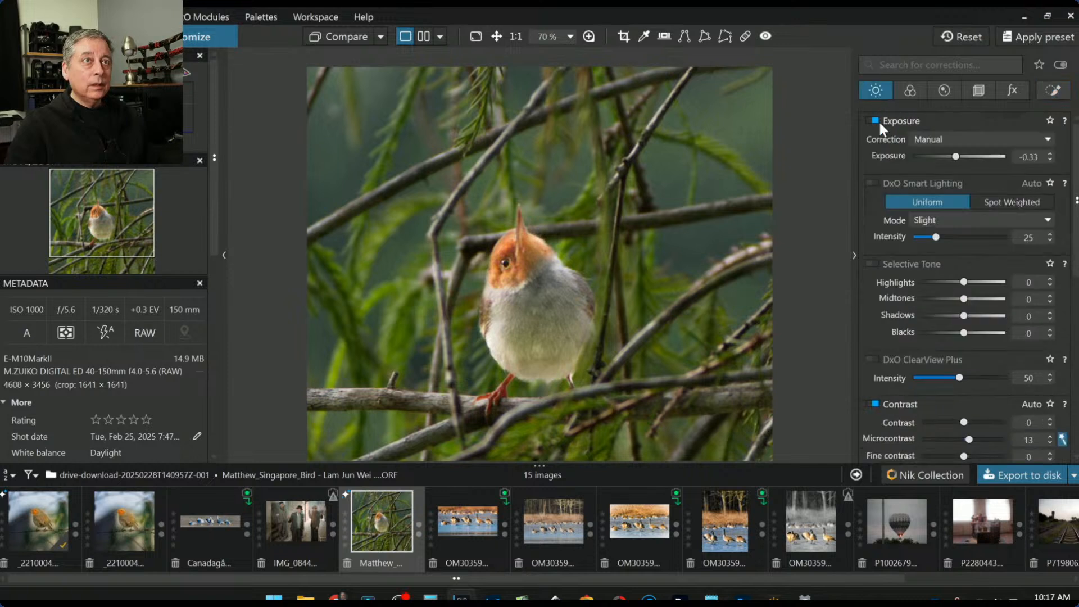
left_click(901, 98)
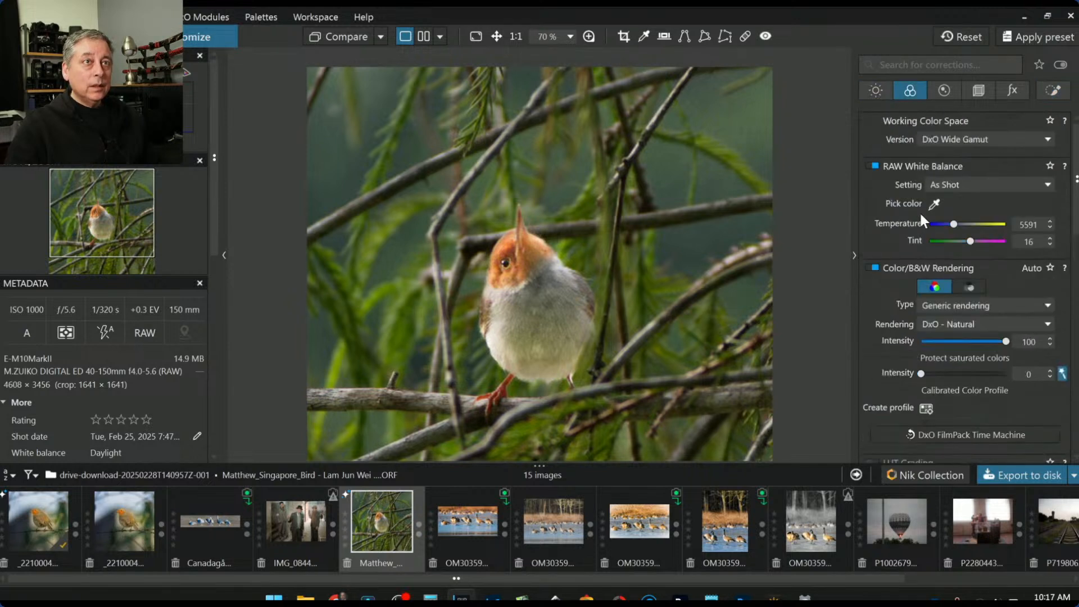
left_click(956, 225)
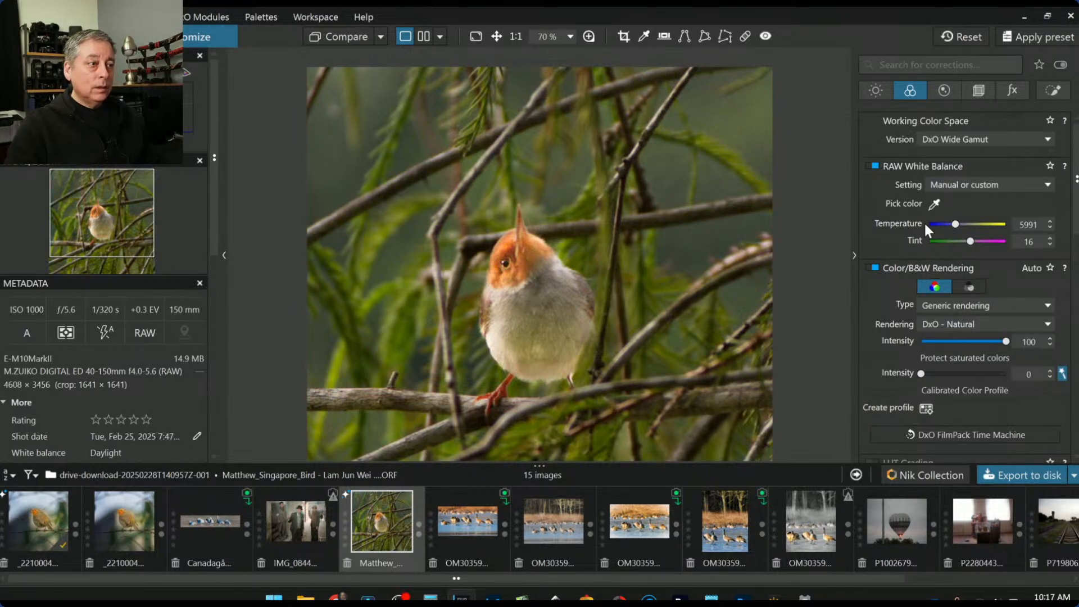
key("l")
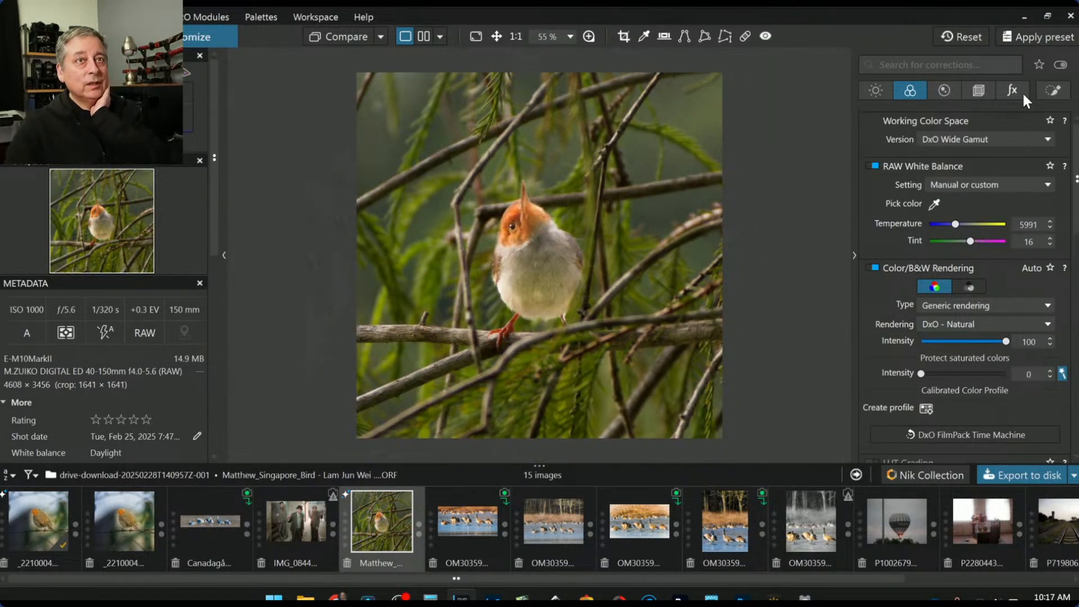
left_click(875, 91)
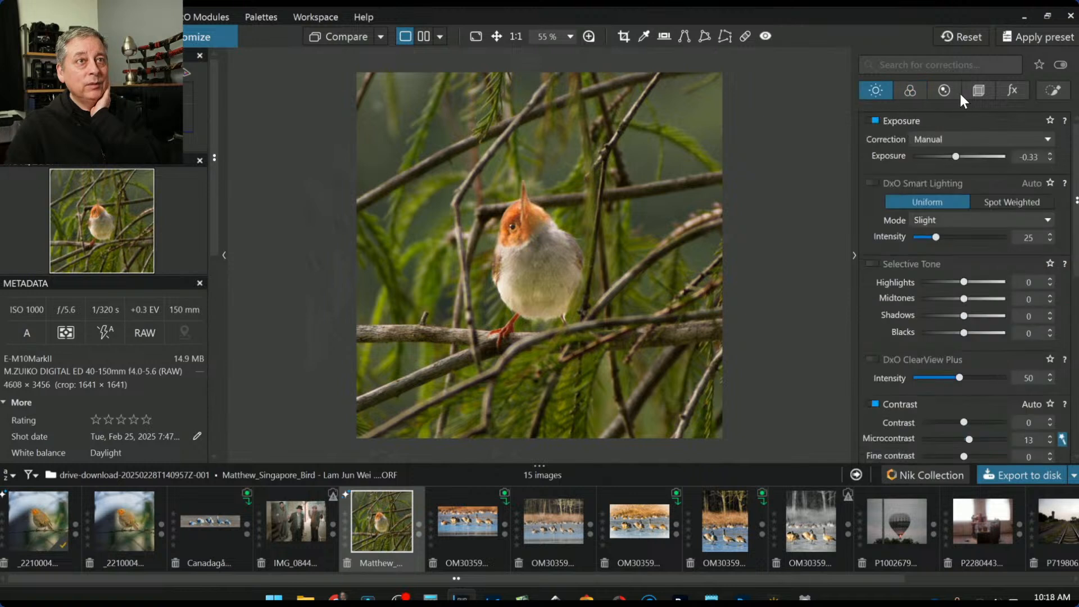
left_click(1049, 91)
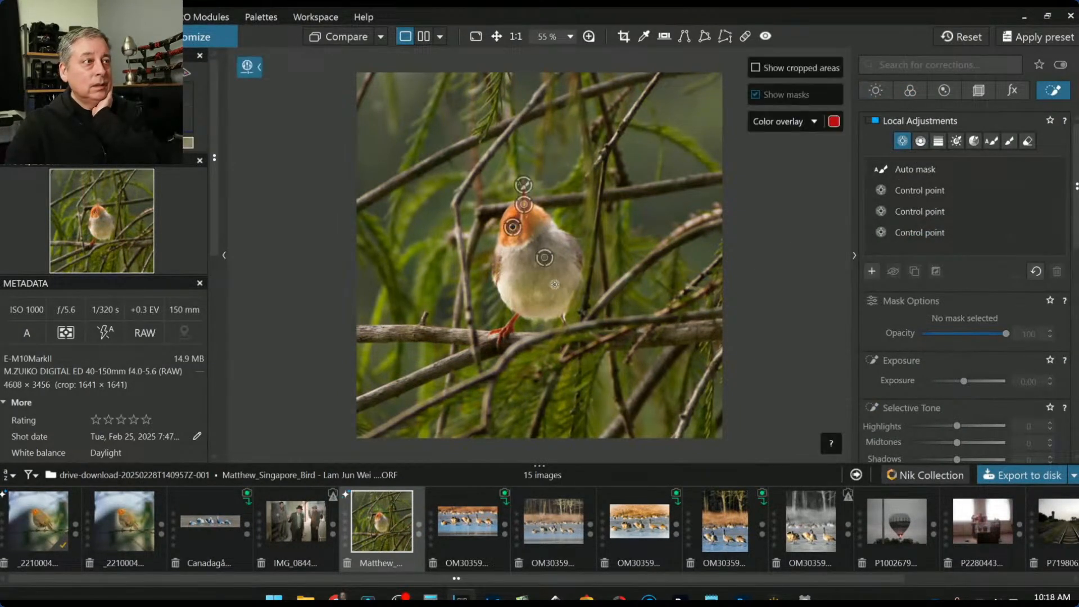
Add a frame-wide control point with Chroma and Luma at 0 and exposure -1.09
left_click(535, 279)
left_click_drag(578, 264, 747, 183)
left_click(920, 366)
left_click(919, 382)
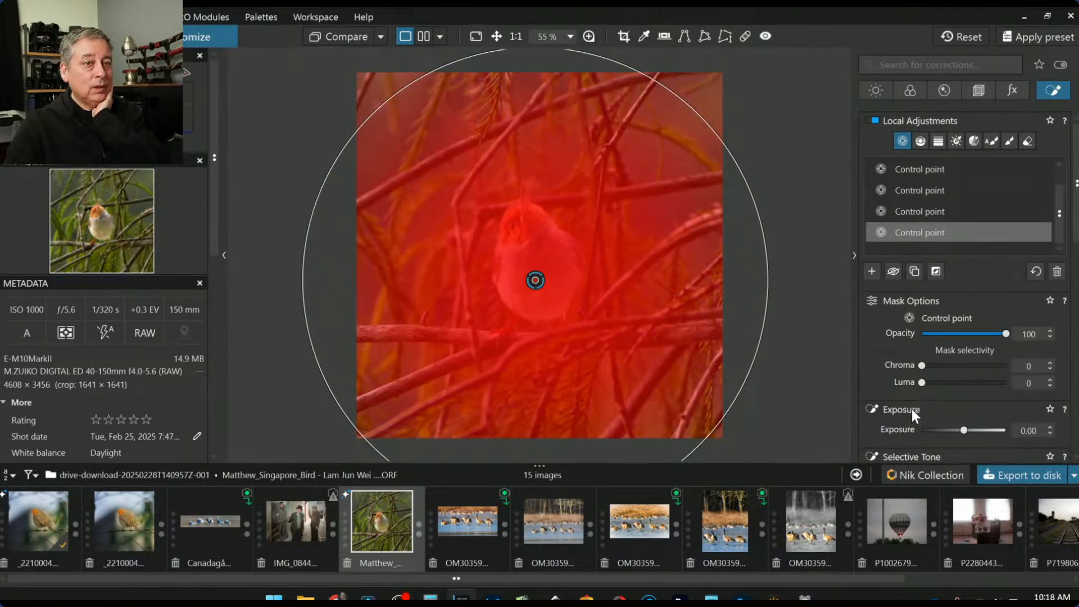
left_click(934, 274)
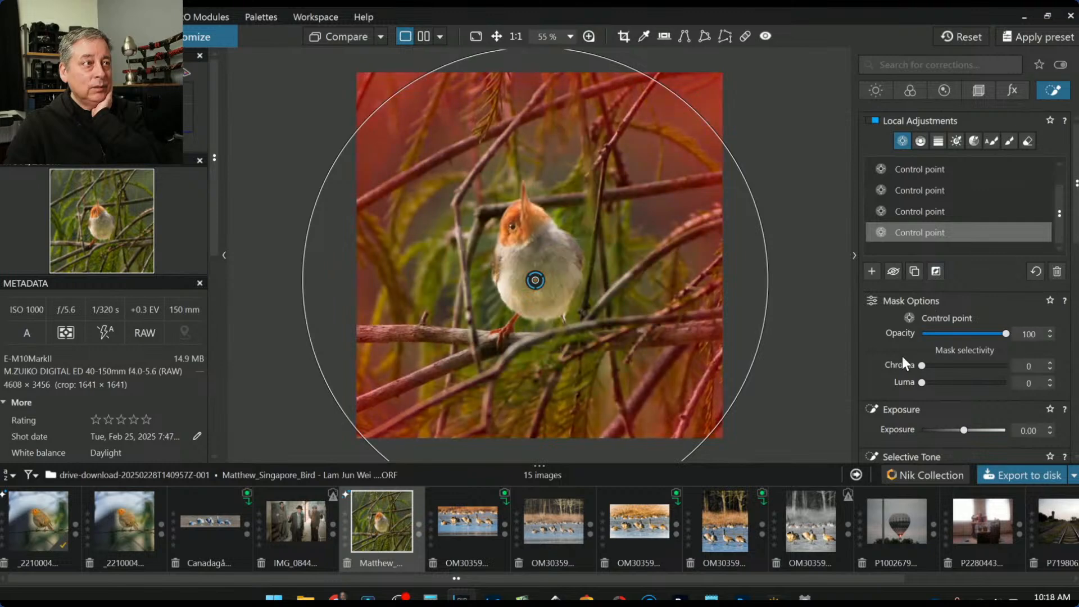
scroll(872, 351, "down", 2)
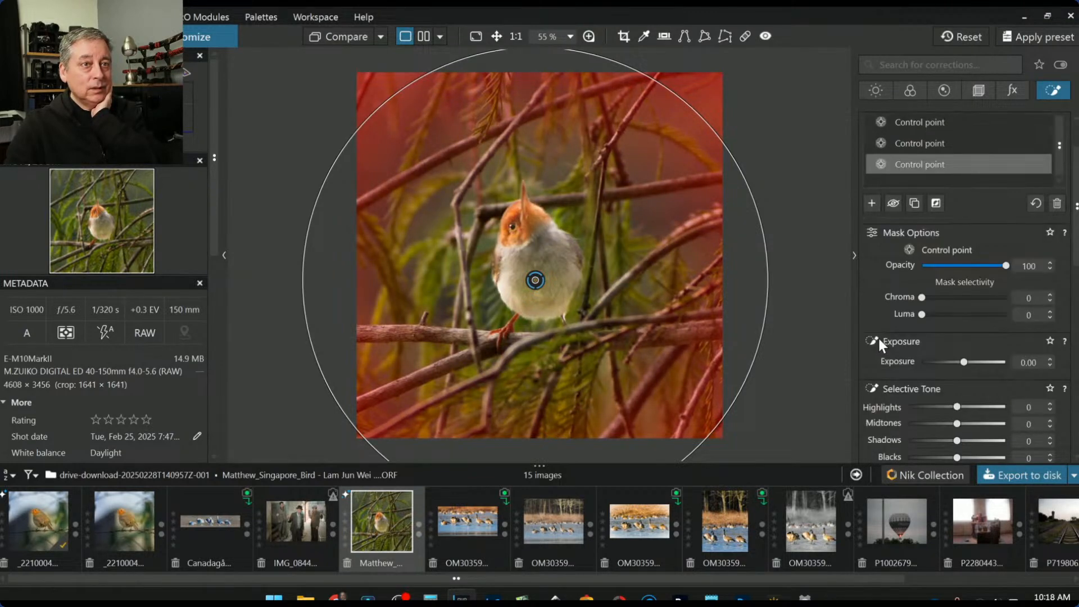
left_click_drag(947, 360, 950, 363)
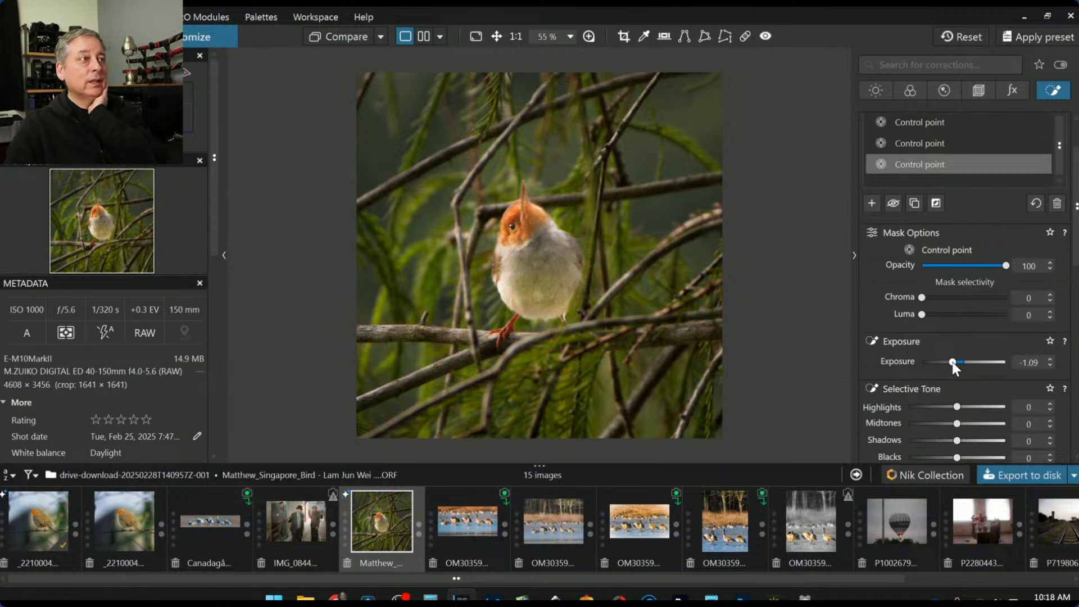
Export the edited bird photo as a JPEG, then reset the RAW's edits
left_click(1015, 476)
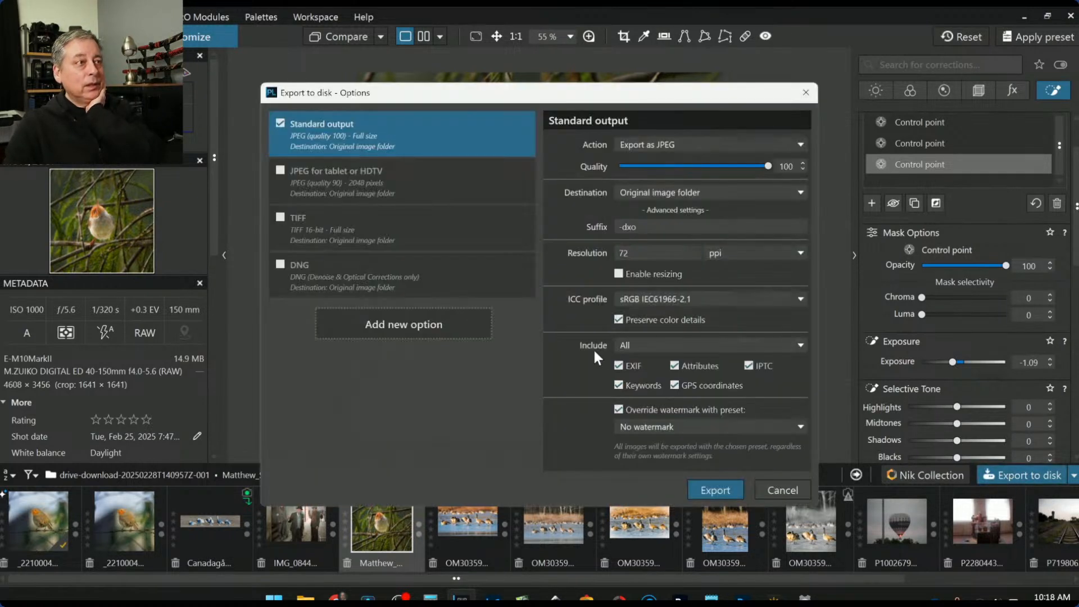
left_click(717, 491)
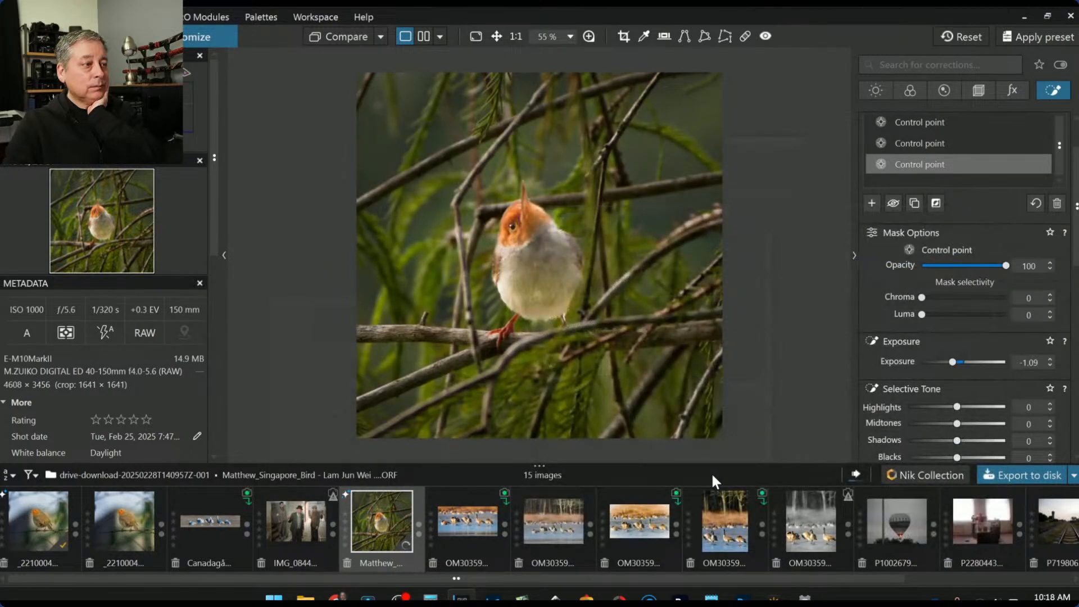
left_click(958, 36)
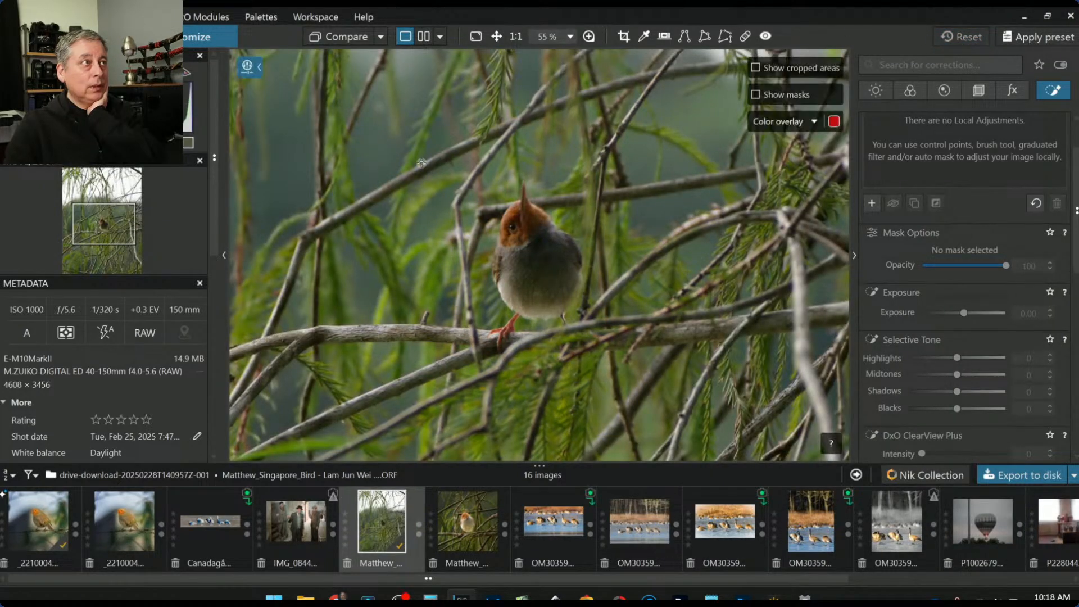
Set the bird RAW as the reference image and open the exported 1641×1641 JPEG
right_click(407, 498)
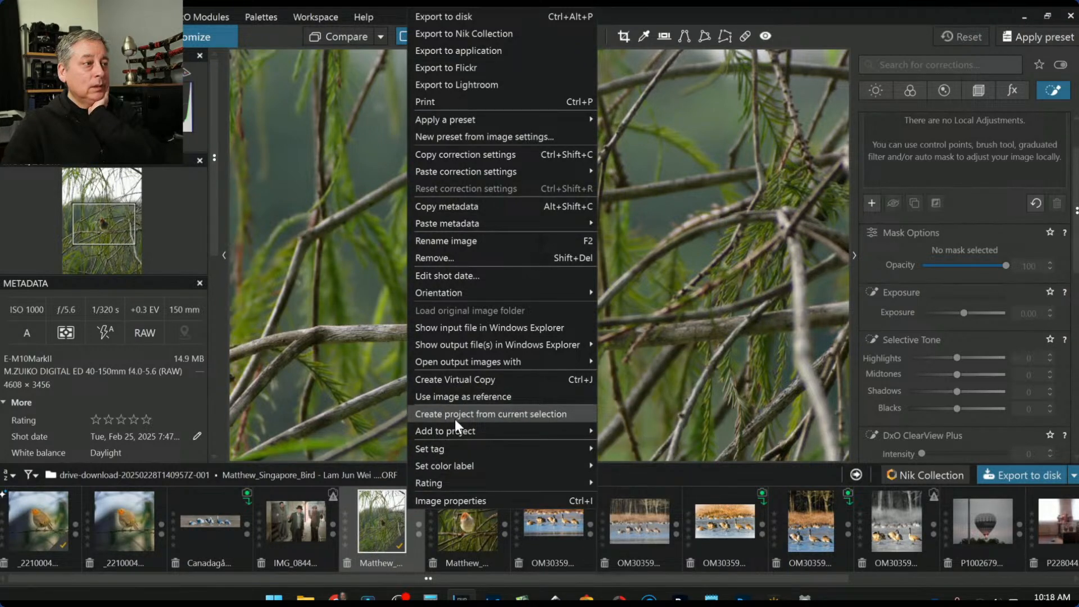
left_click(454, 396)
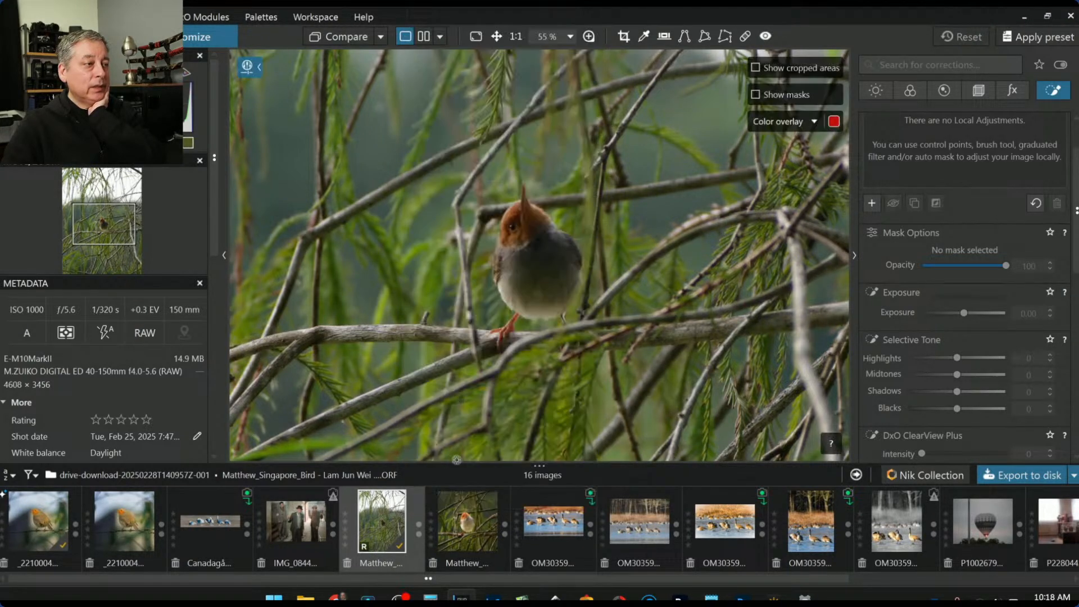
left_click(467, 505)
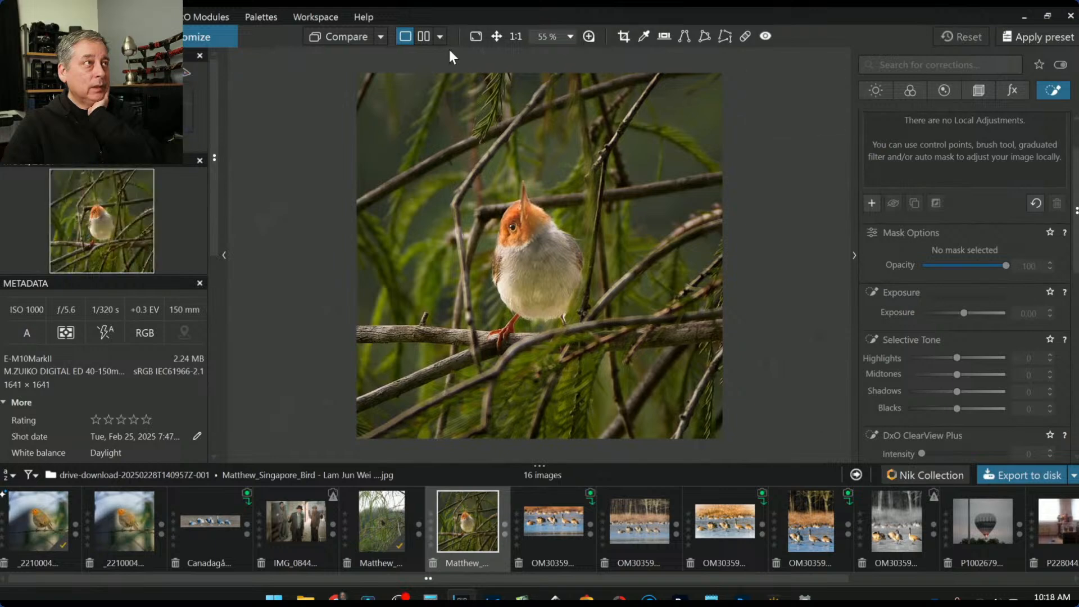
Switch to side-by-side view and make the bird RAW the reference image
left_click(421, 39)
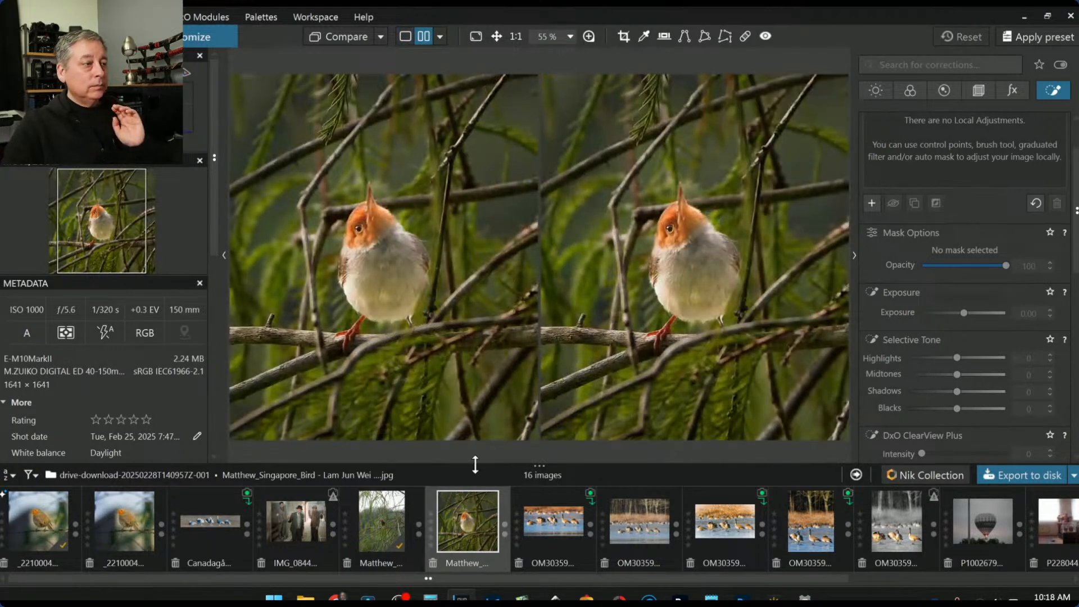
left_click(390, 509)
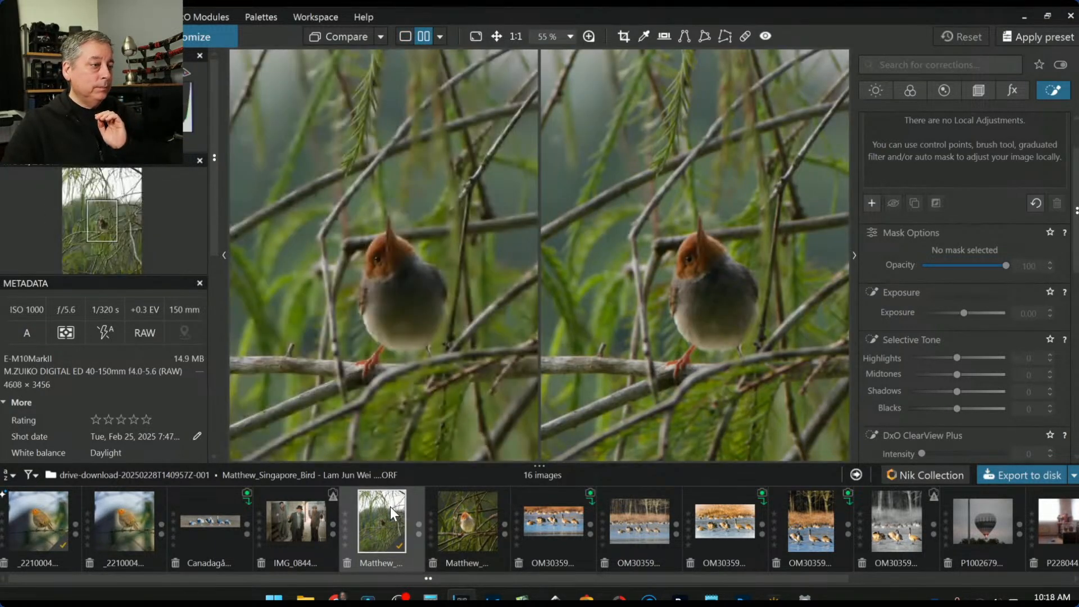
right_click(390, 507)
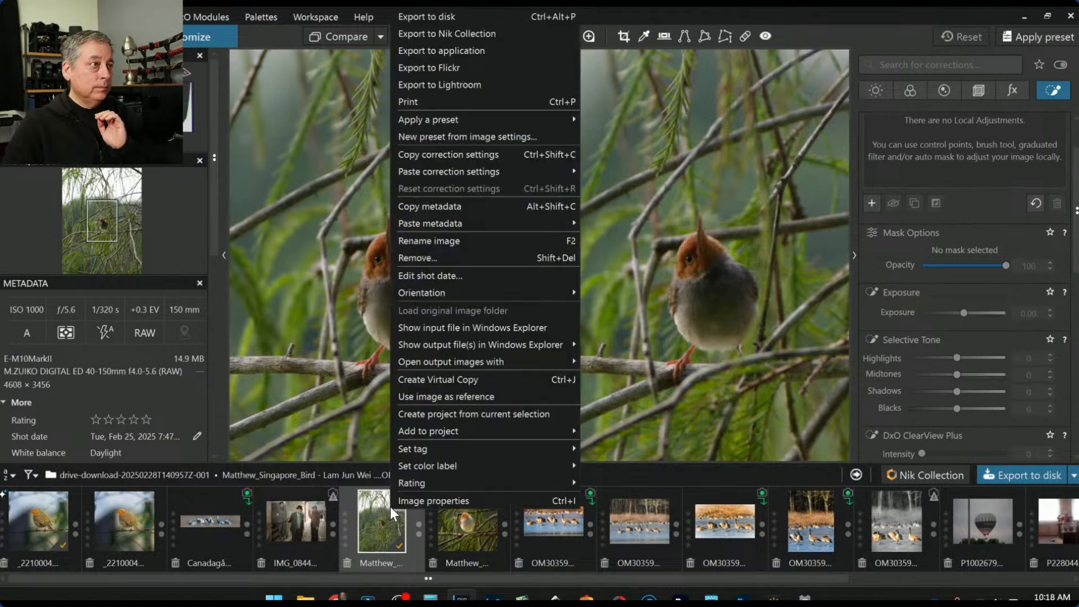
left_click(452, 395)
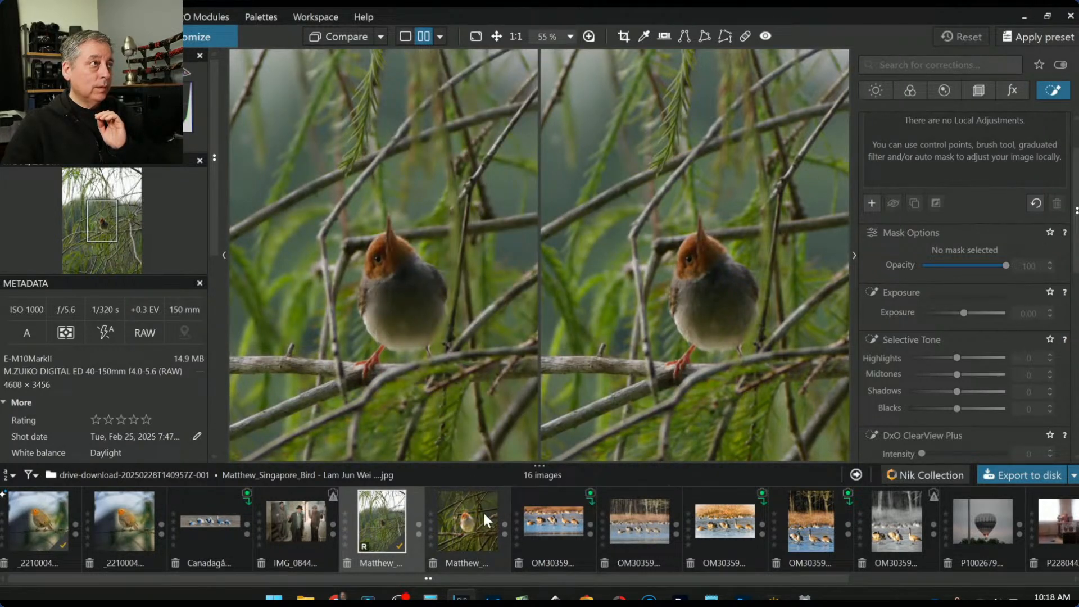
Compare against the exported JPEG output with side panels hidden, zoomed out to fit
left_click(379, 36)
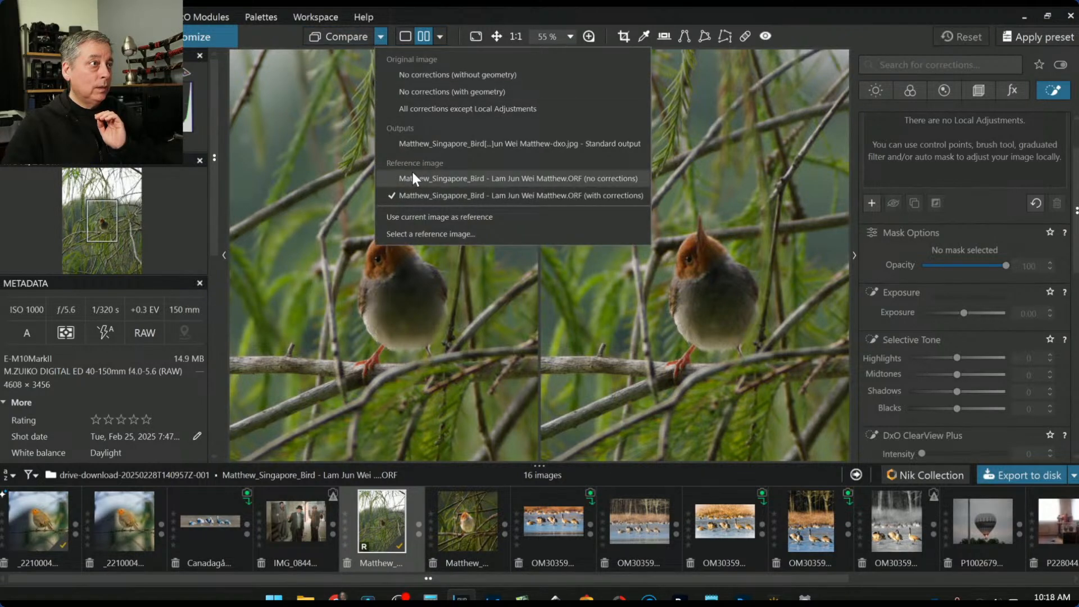
left_click(467, 143)
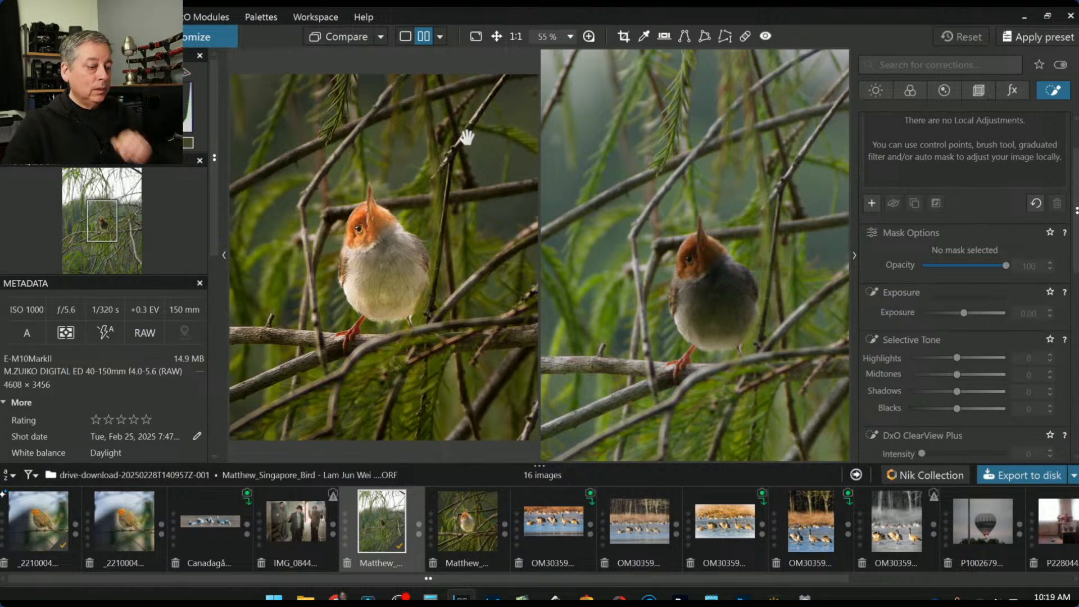
key("F9")
scroll(410, 220, "down", 1)
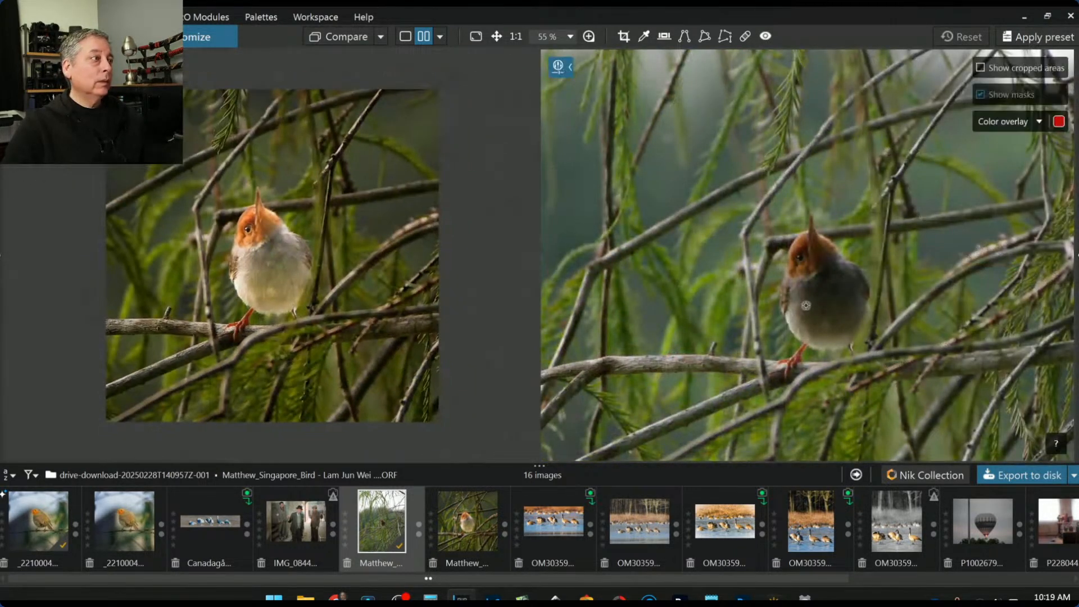
scroll(802, 305, "down", 1)
scroll(802, 305, "up", 3)
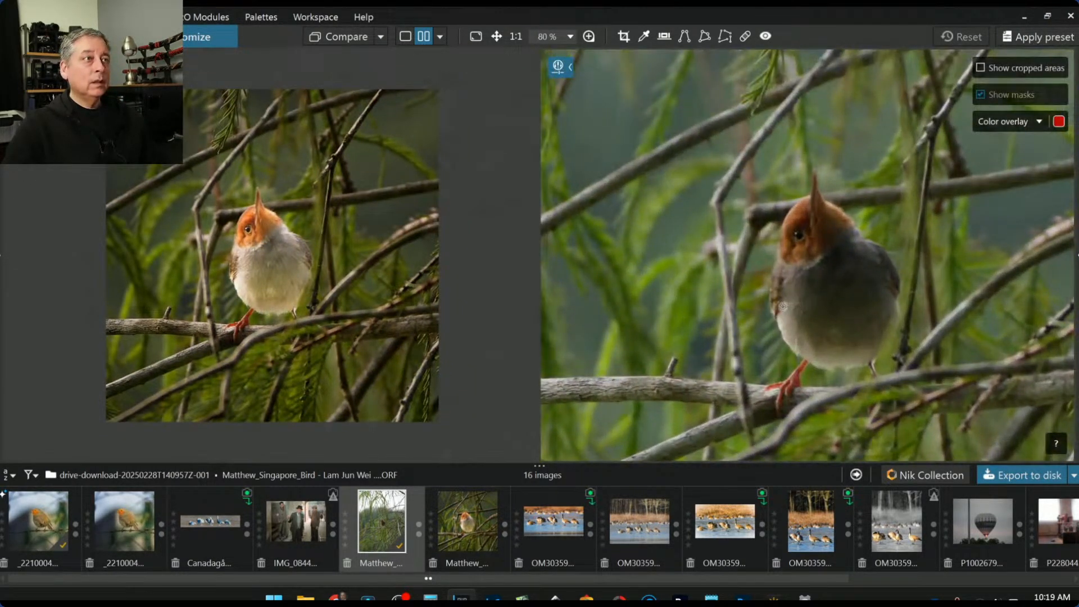
left_click(730, 293)
scroll(732, 301, "down", 4)
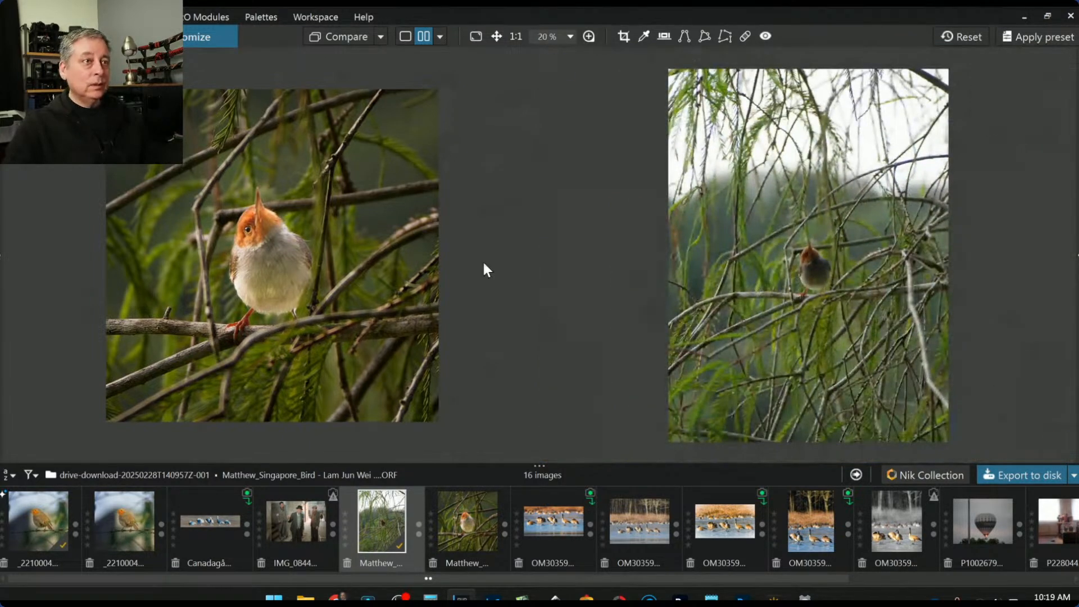
scroll(406, 254, "down", 1)
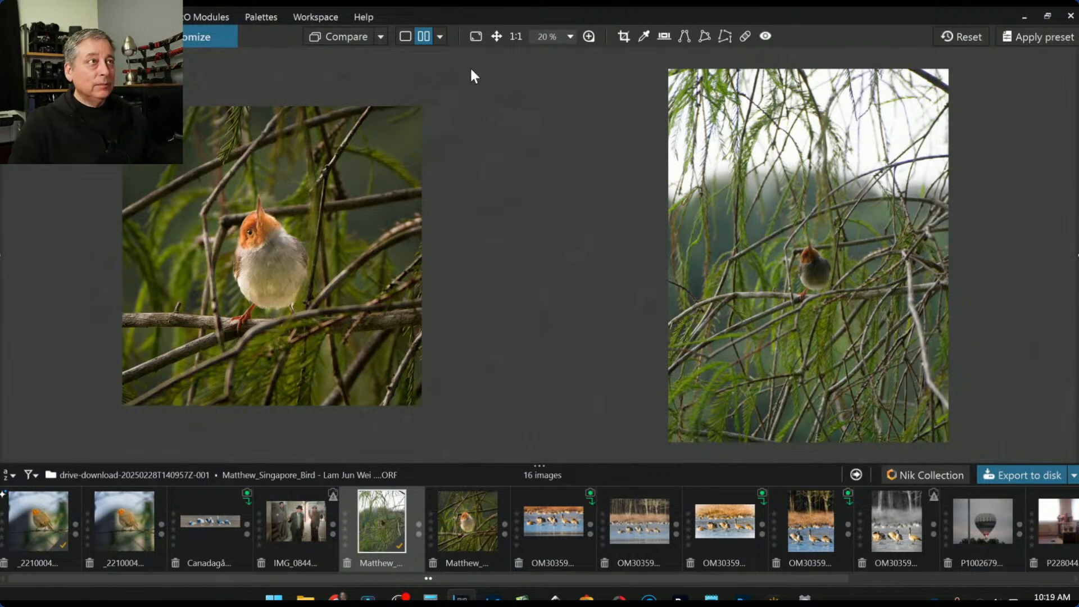
In single view, lower the first control point's exposure to 1.83 and raise the second to 0.68
left_click(406, 36)
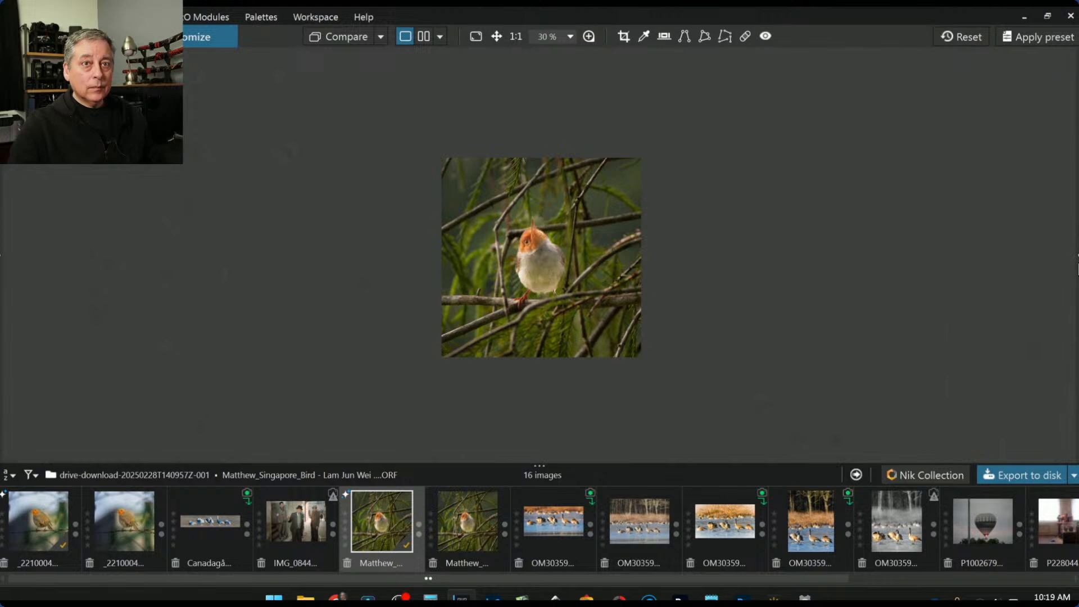
mouse_move(1077, 259)
left_click_drag(986, 315, 981, 312)
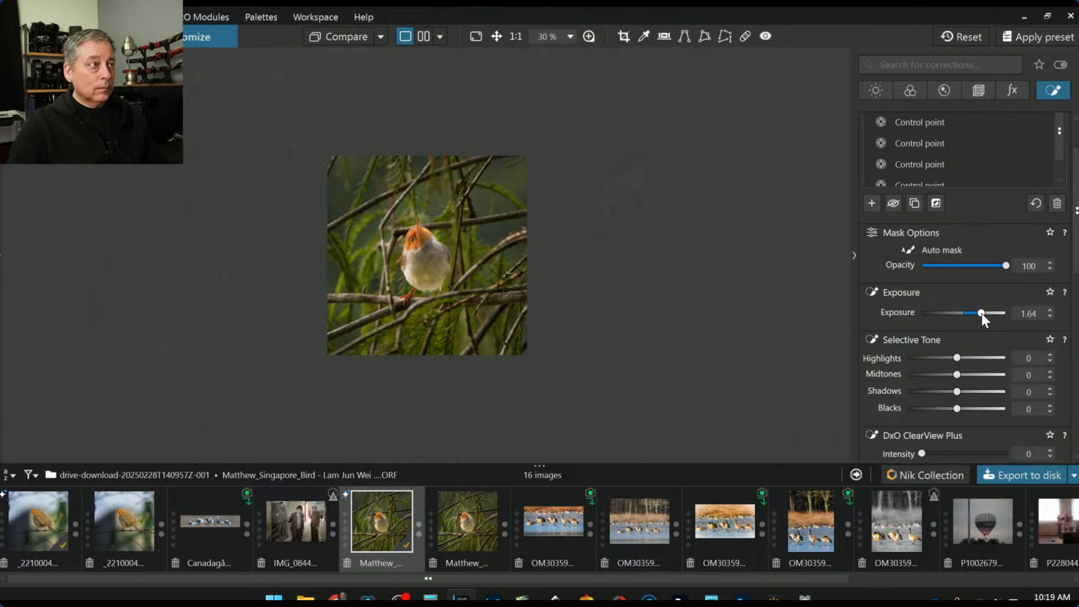
scroll(930, 166, "down", 1)
left_click(927, 146)
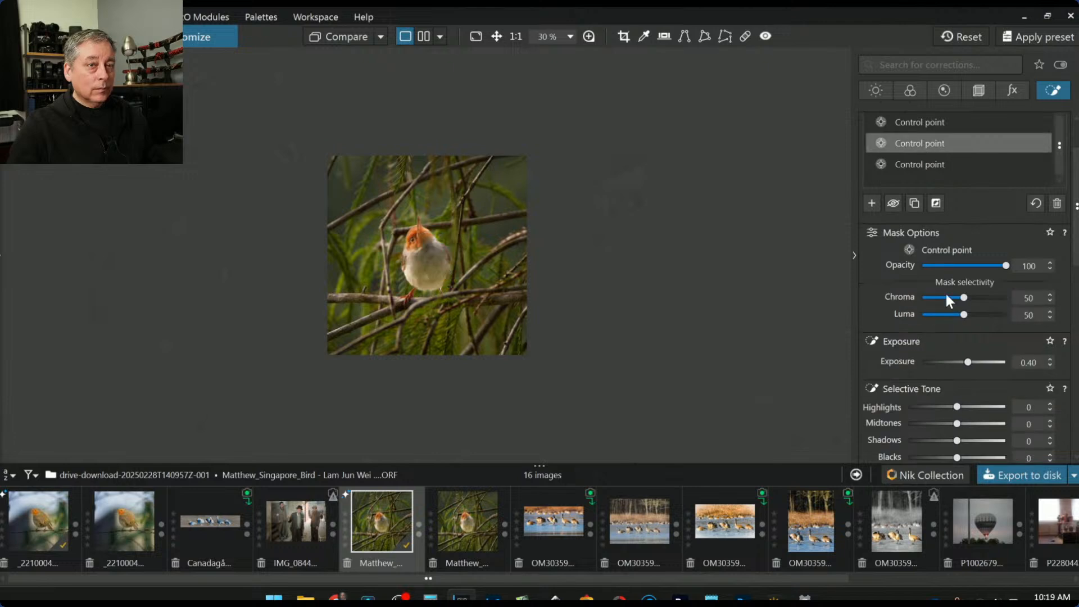
left_click_drag(969, 363, 971, 363)
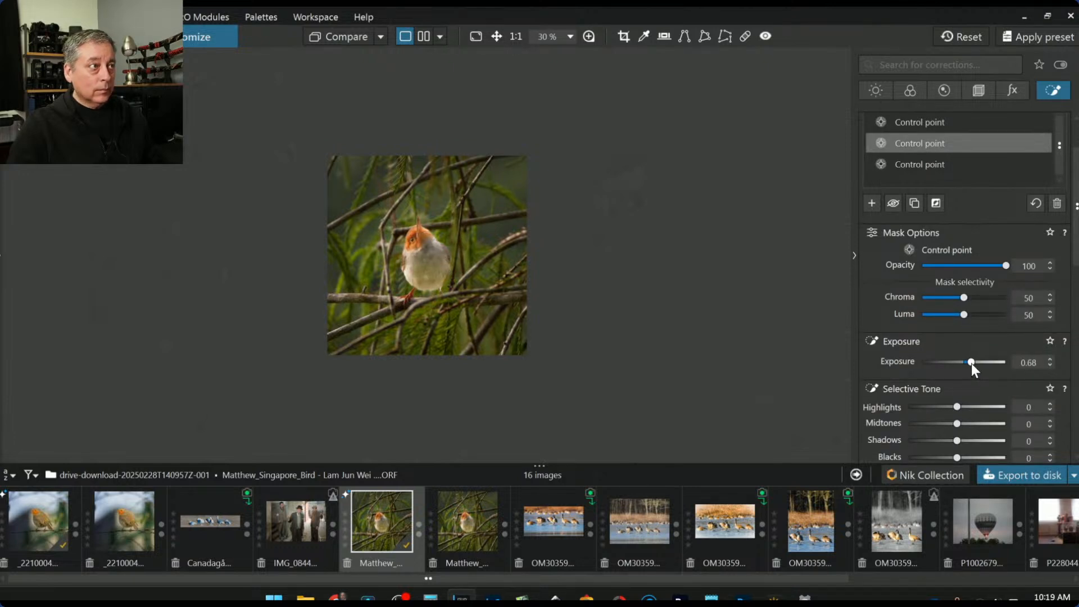
Lift the global Shadows to 11 to brighten the photo
left_click(876, 91)
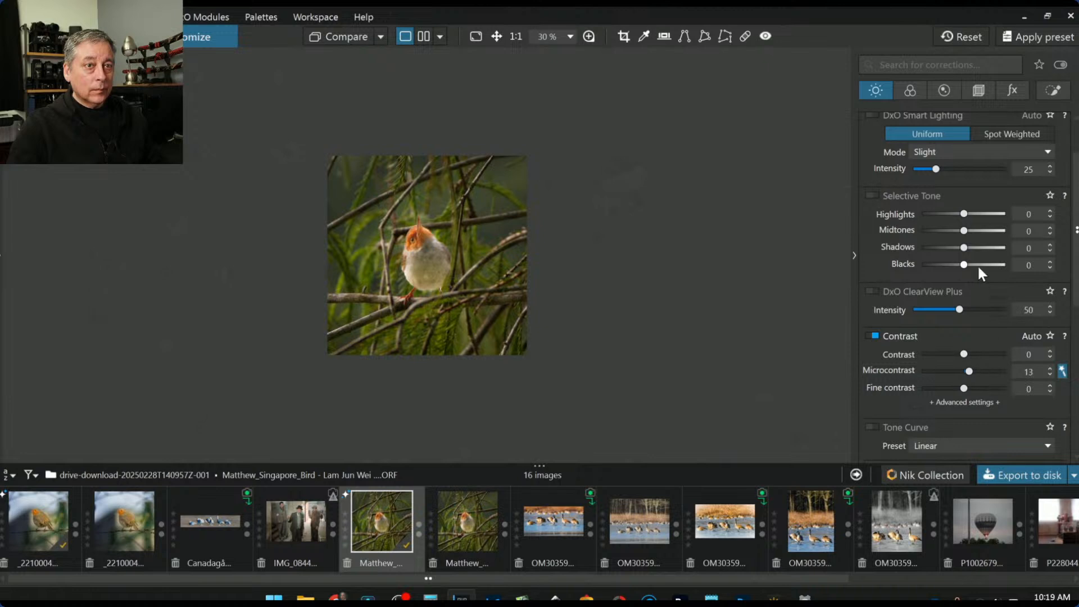
left_click_drag(977, 249, 971, 249)
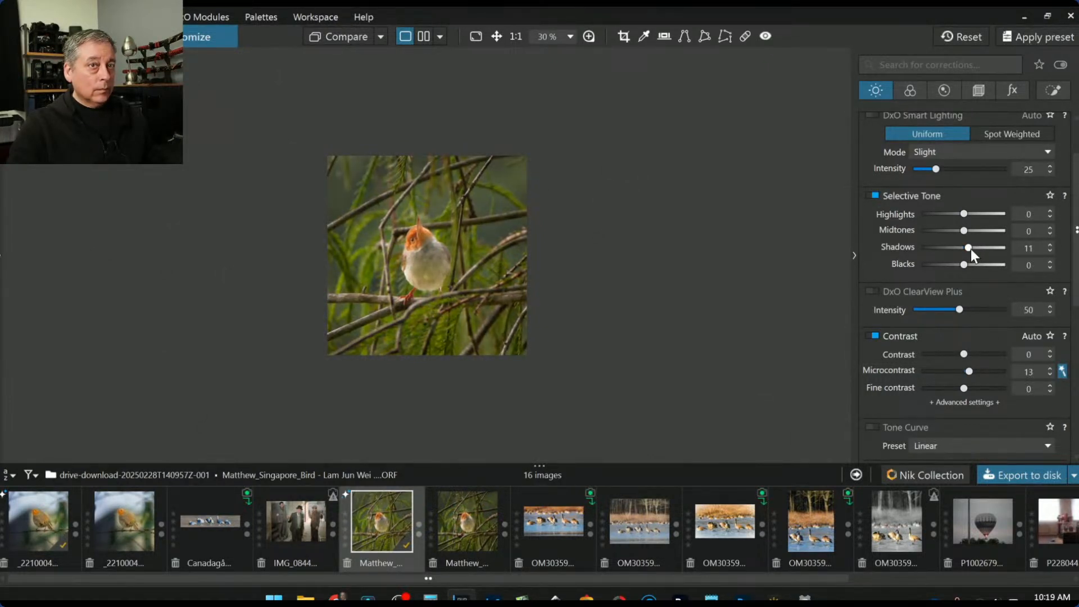
scroll(505, 278, "up", 4)
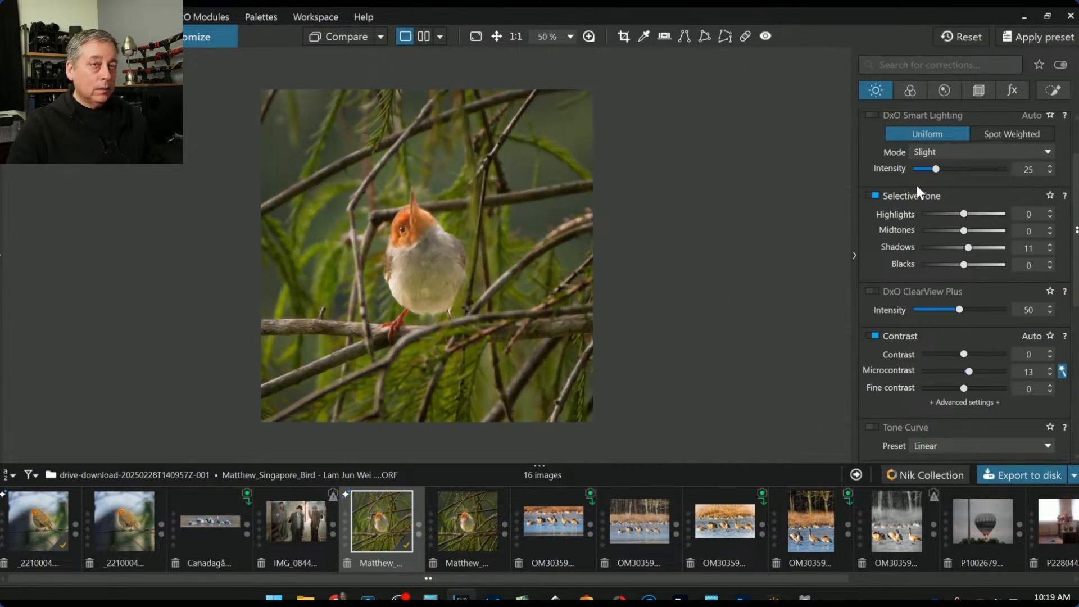
Darken the auto-masked bird area to an exposure of 1.03
left_click(1053, 90)
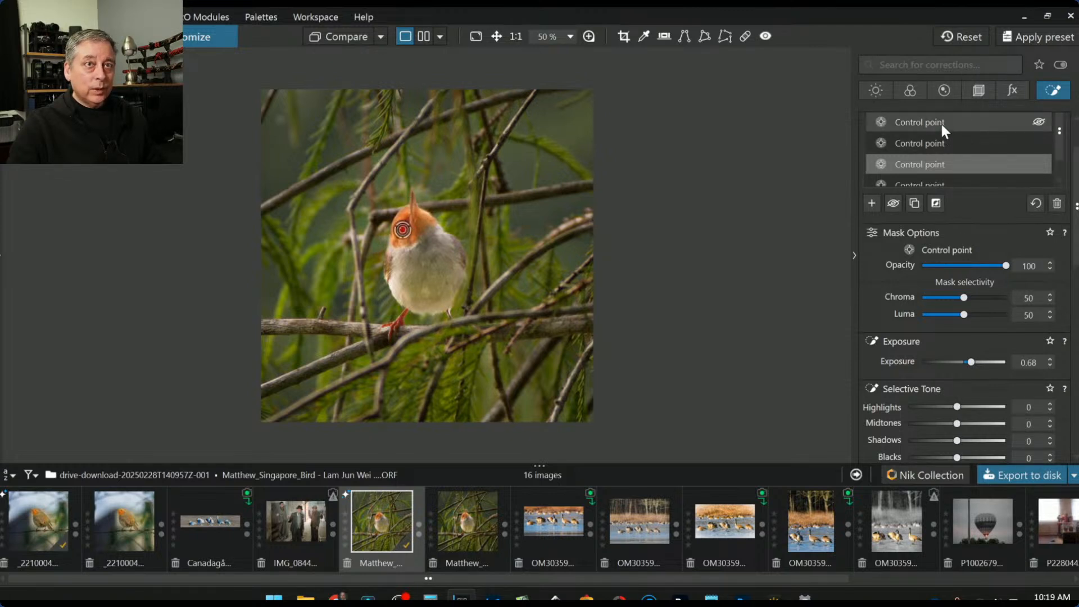
scroll(981, 203, "up", 1)
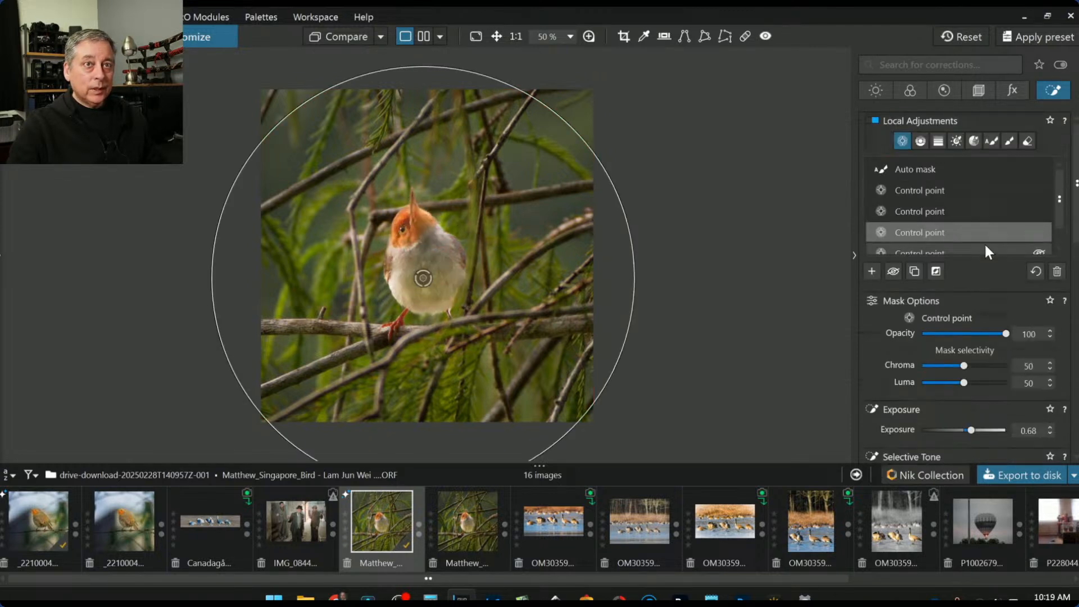
left_click(950, 170)
left_click_drag(979, 381, 975, 380)
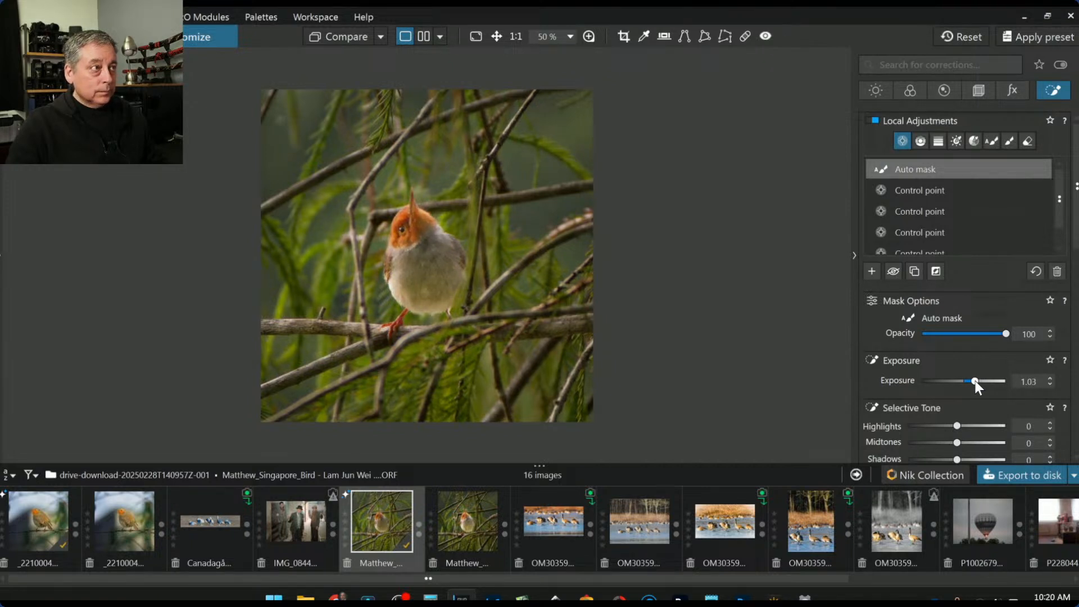
Set the overall exposure to -0.12 and bring up the Export to disk options
left_click(862, 92)
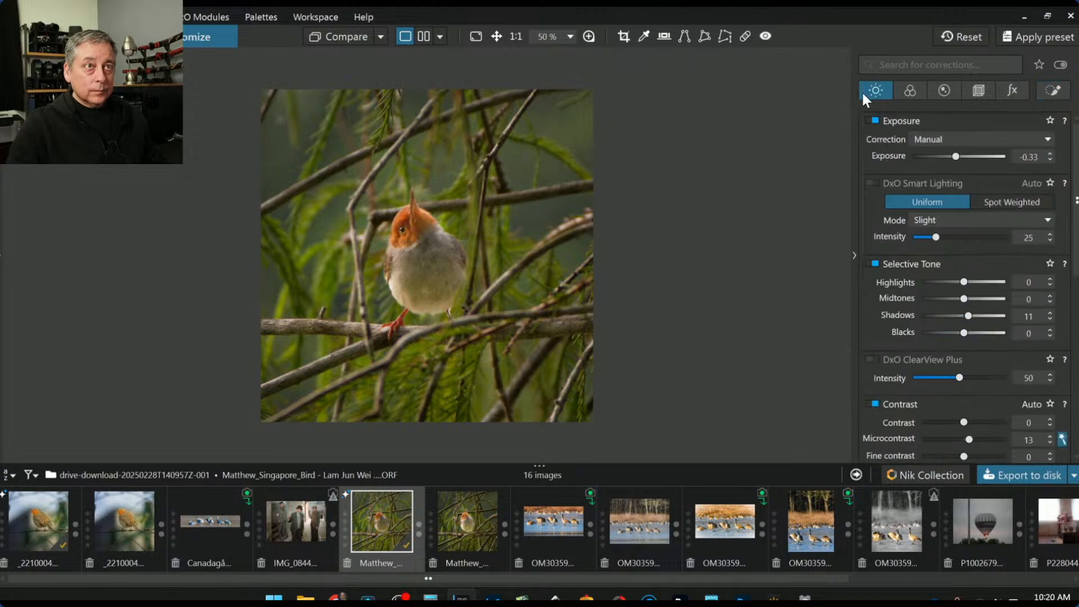
left_click_drag(956, 160, 959, 160)
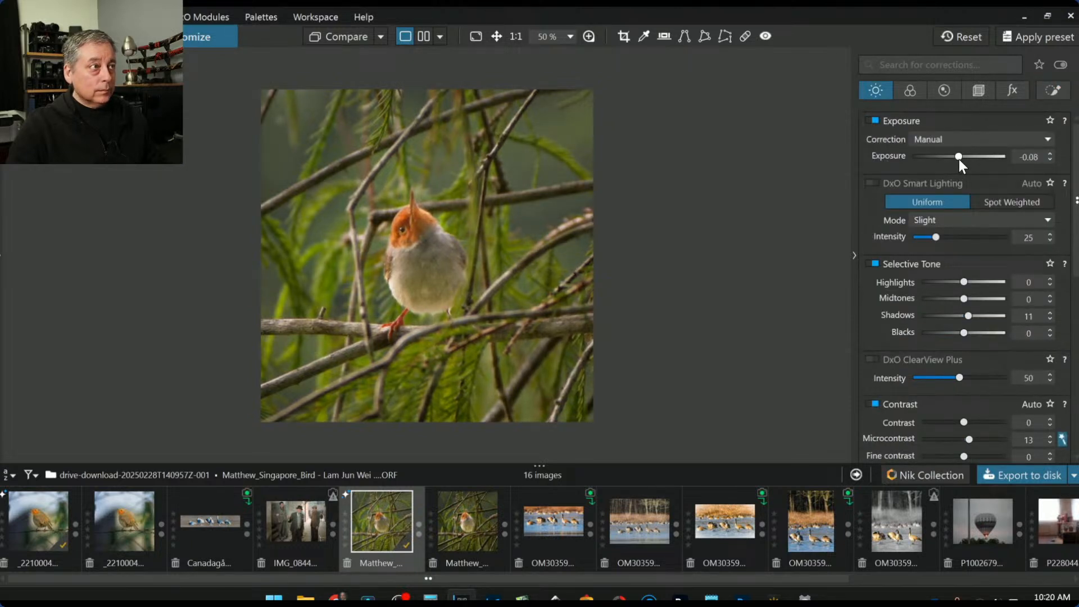
left_click_drag(959, 159, 958, 160)
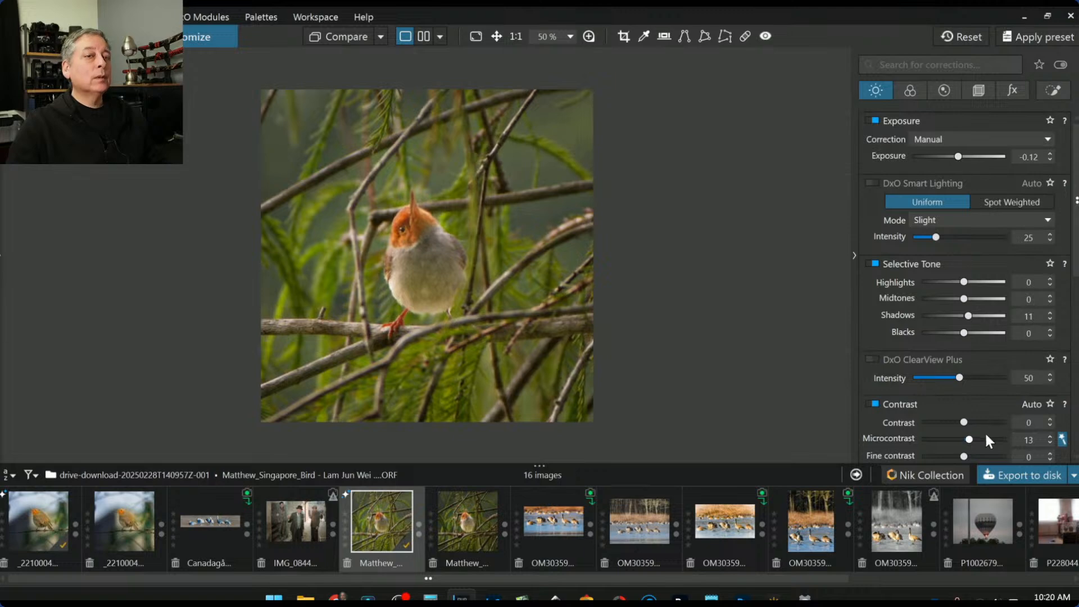
left_click(1001, 477)
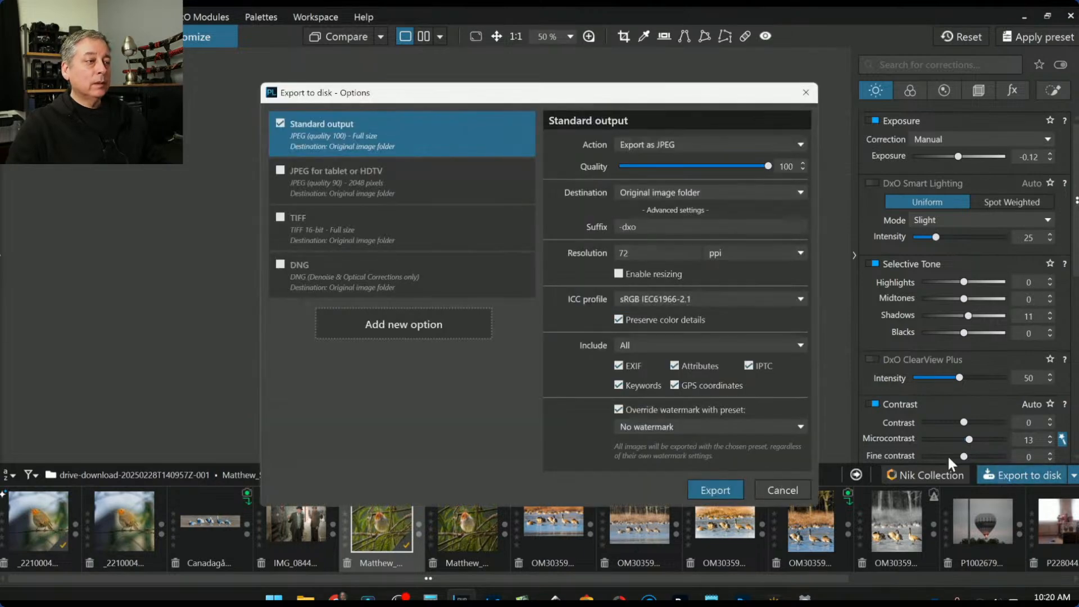
Export the JPEG, overwriting the existing -dxo file, then reset all corrections and crop on the RAW
left_click(718, 486)
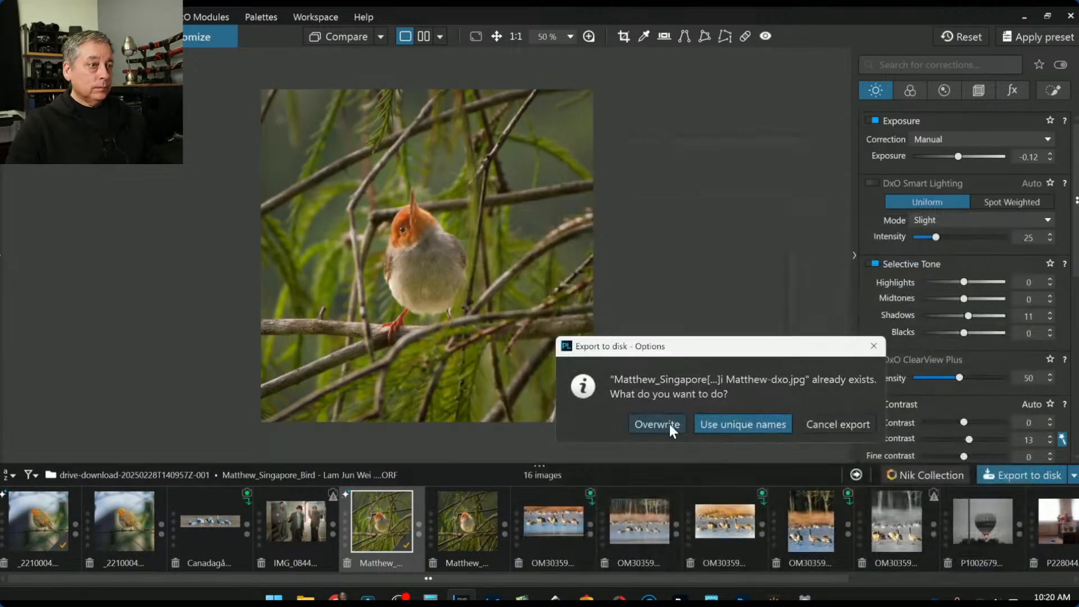
left_click(669, 425)
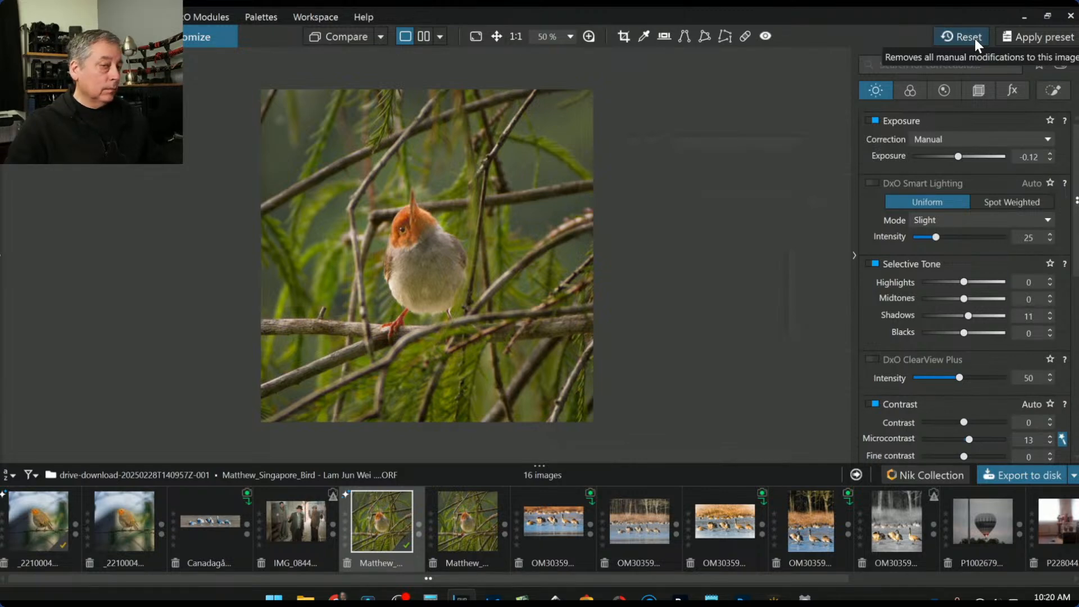
left_click(974, 38)
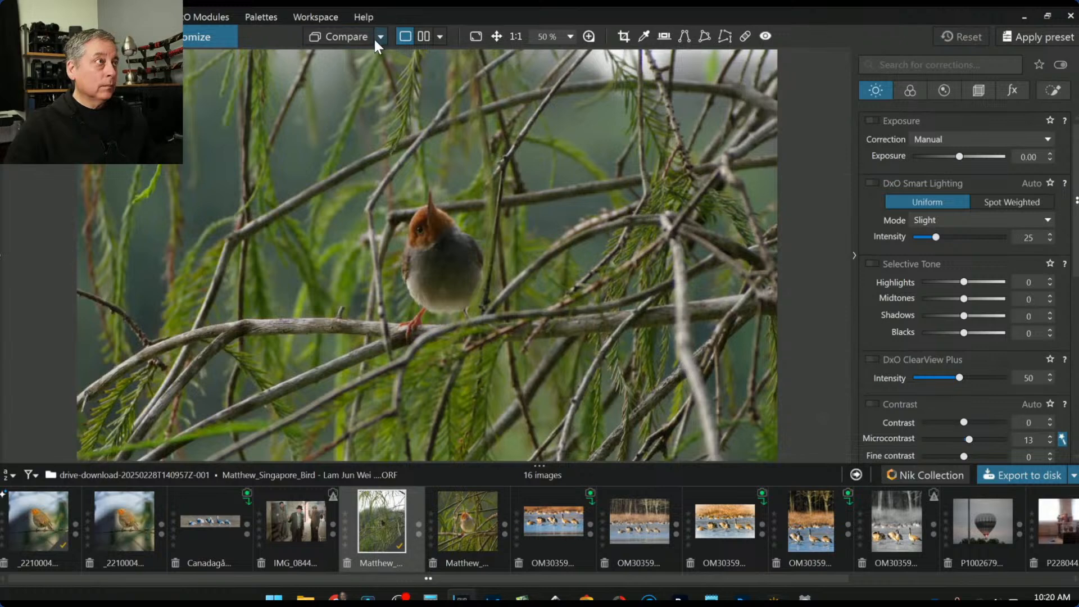
Compare the RAW side by side with the exported Standard JPEG, with the side palettes hidden
left_click(380, 37)
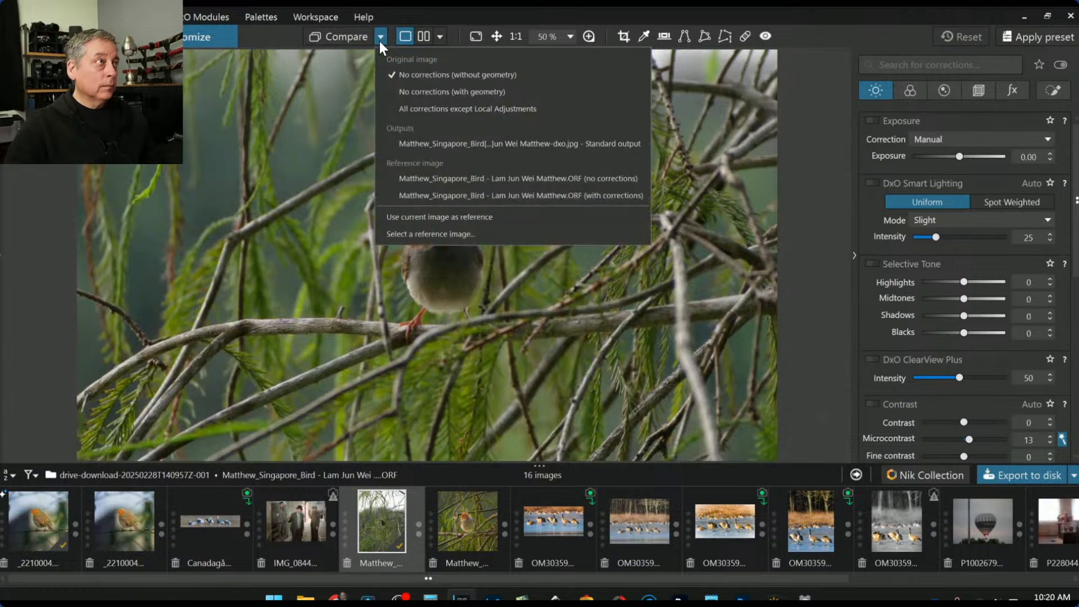
left_click(431, 144)
left_click(424, 36)
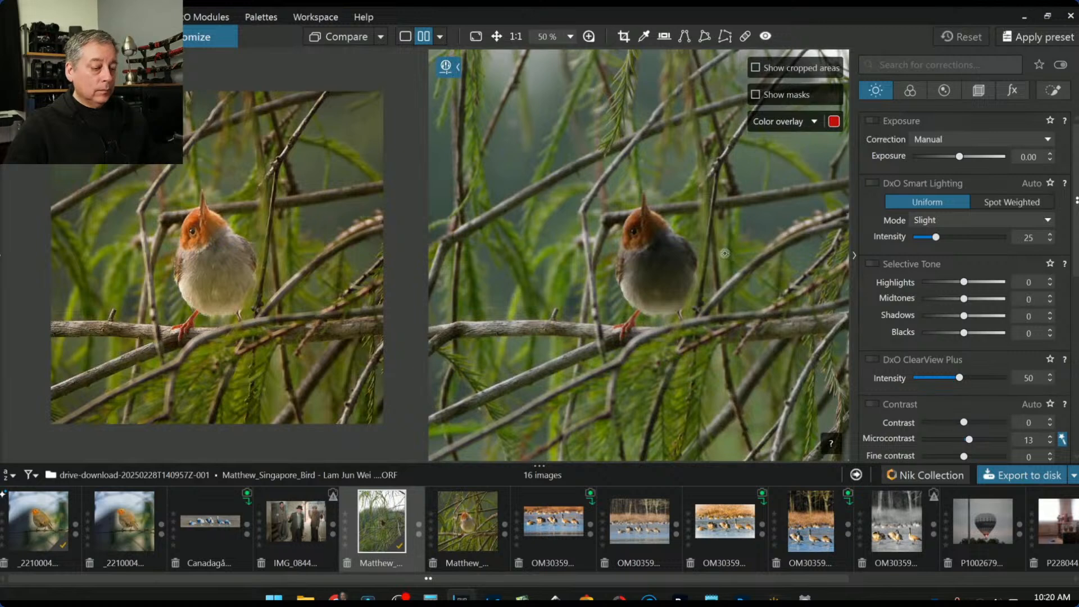
key("F9")
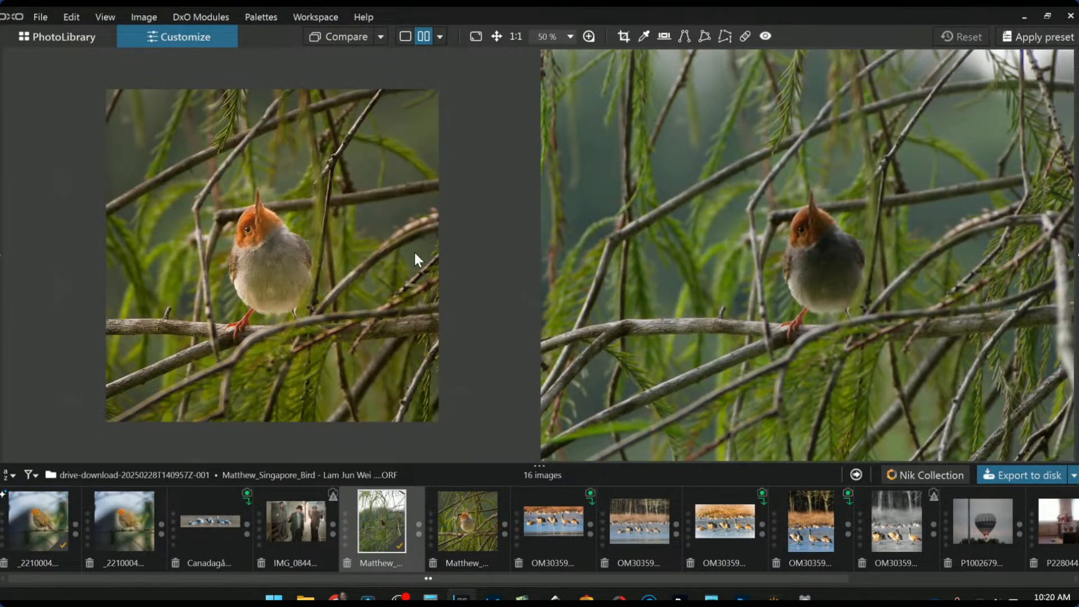
Zoom into the bird in both panes, undoing an accidentally added control point
scroll(911, 303, "down", 4)
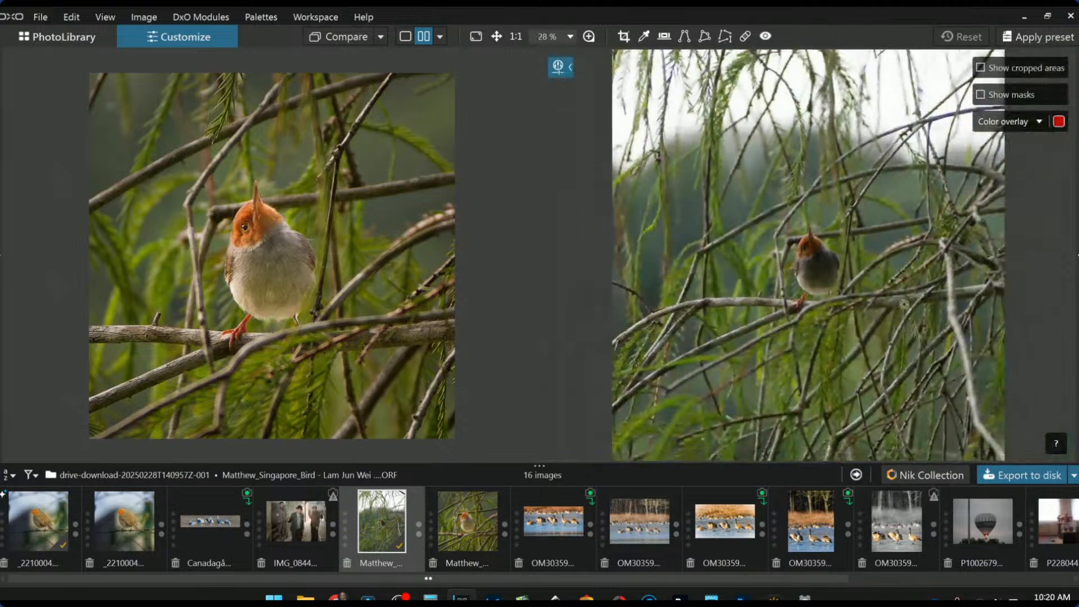
scroll(888, 292, "down", 1)
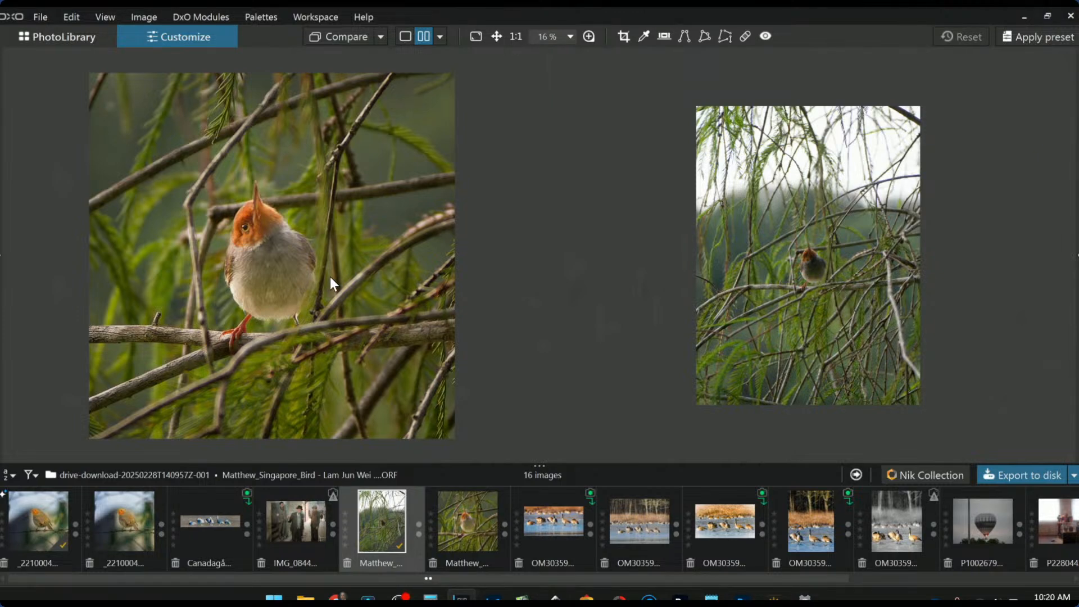
scroll(816, 282, "up", 4)
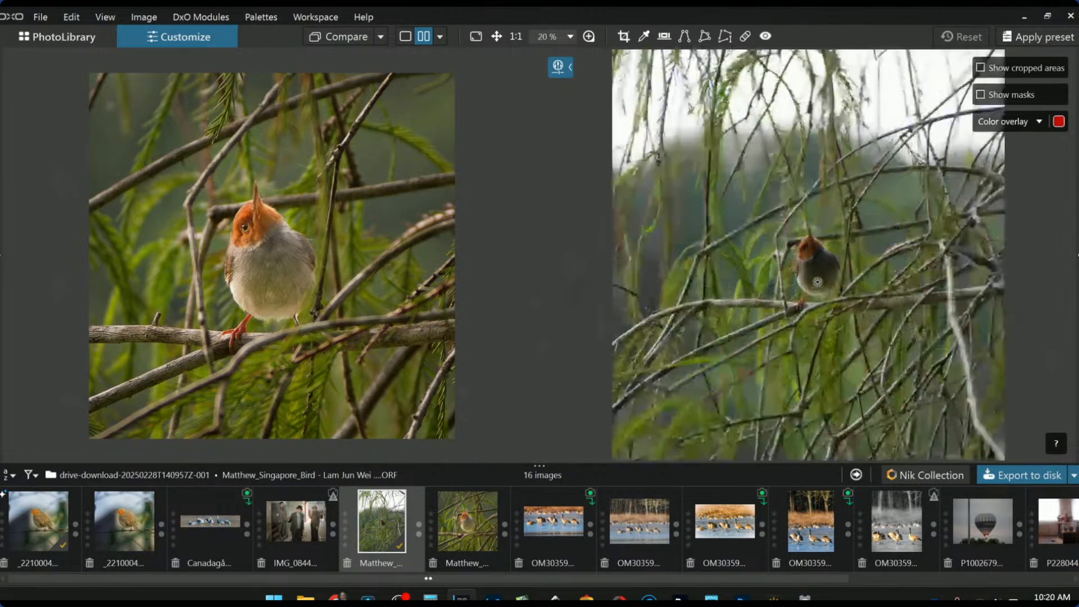
scroll(817, 282, "up", 6)
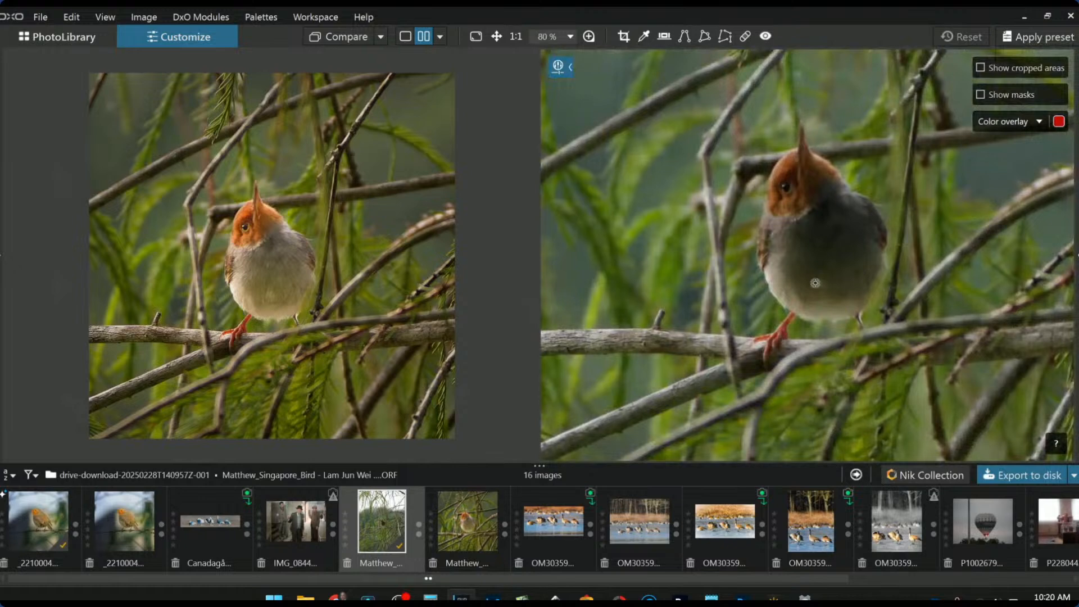
scroll(390, 258, "up", 3)
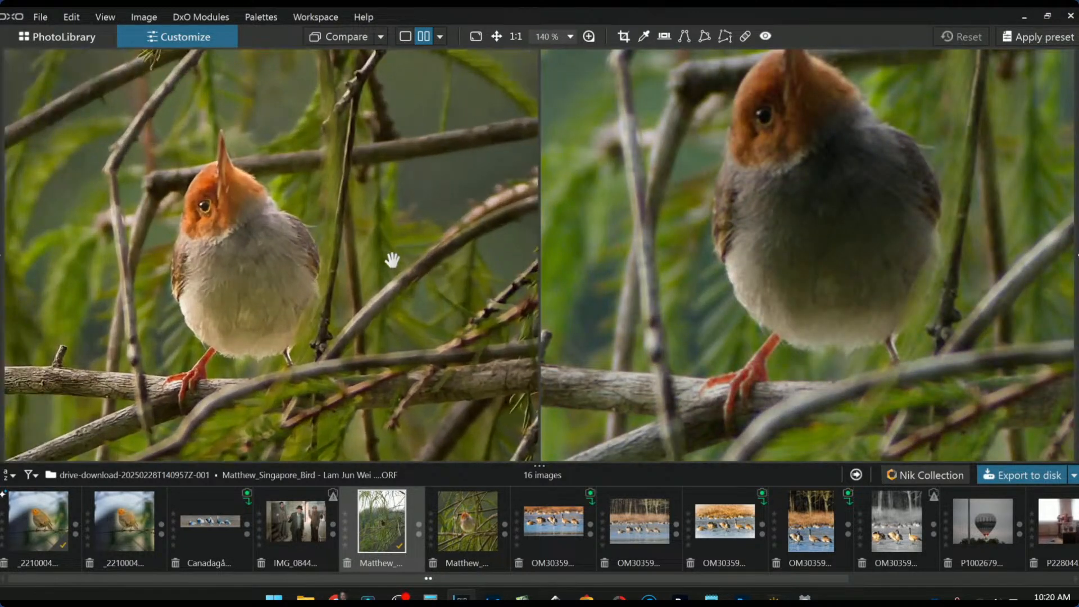
left_click(677, 332)
scroll(765, 272, "down", 2)
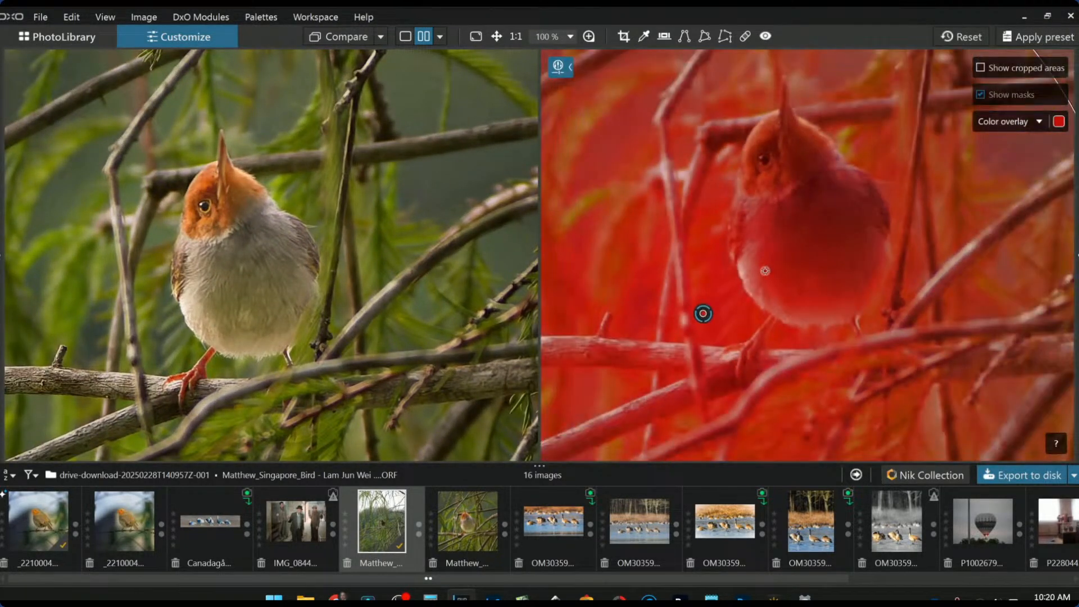
key("ctrl+z")
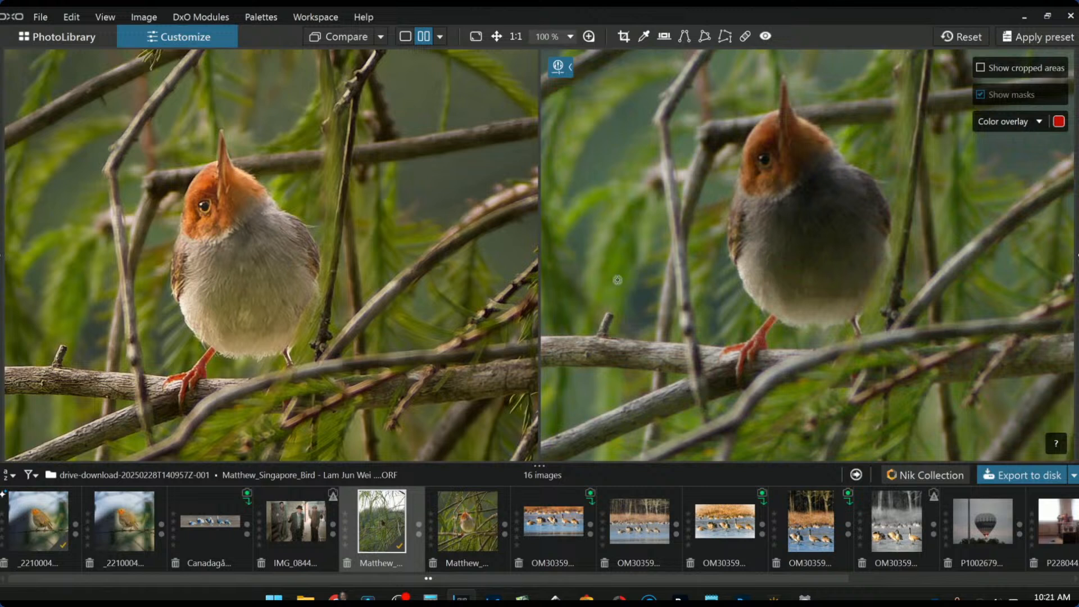
scroll(654, 299, "down", 1)
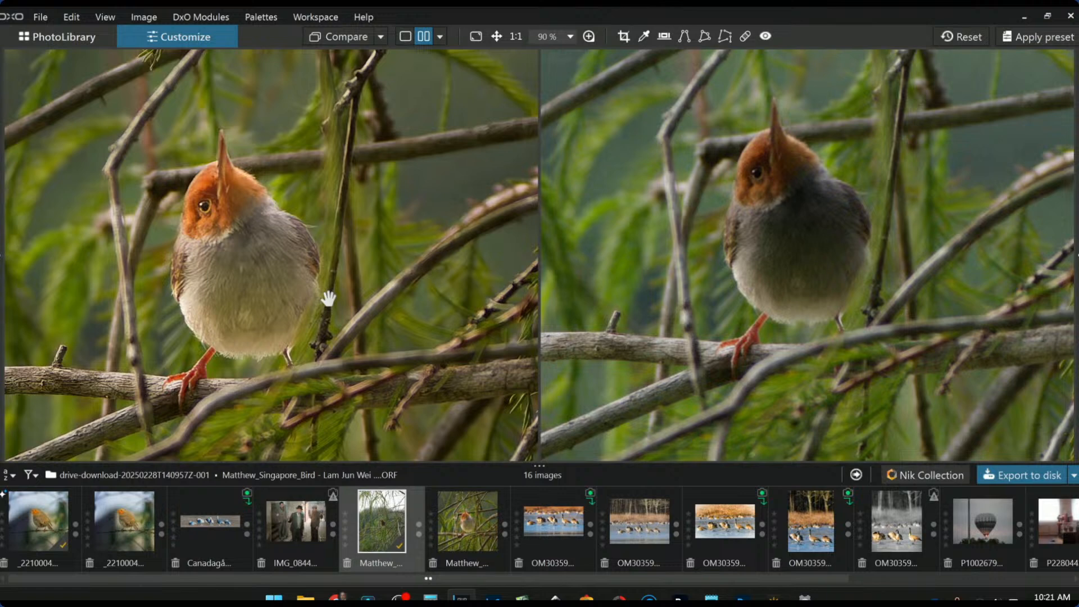
scroll(329, 299, "down", 5)
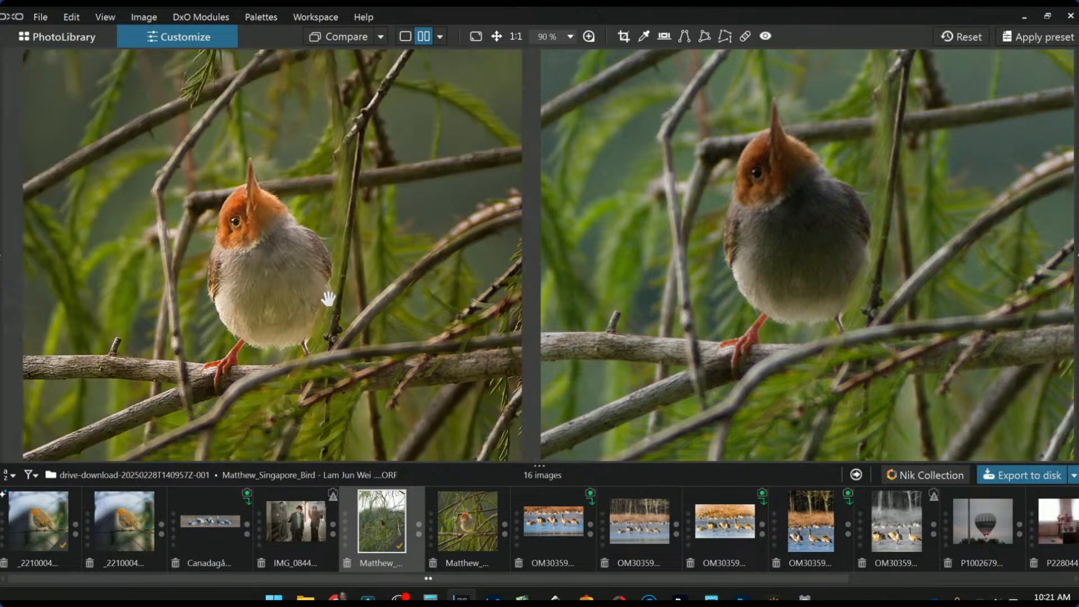
scroll(690, 287, "down", 5)
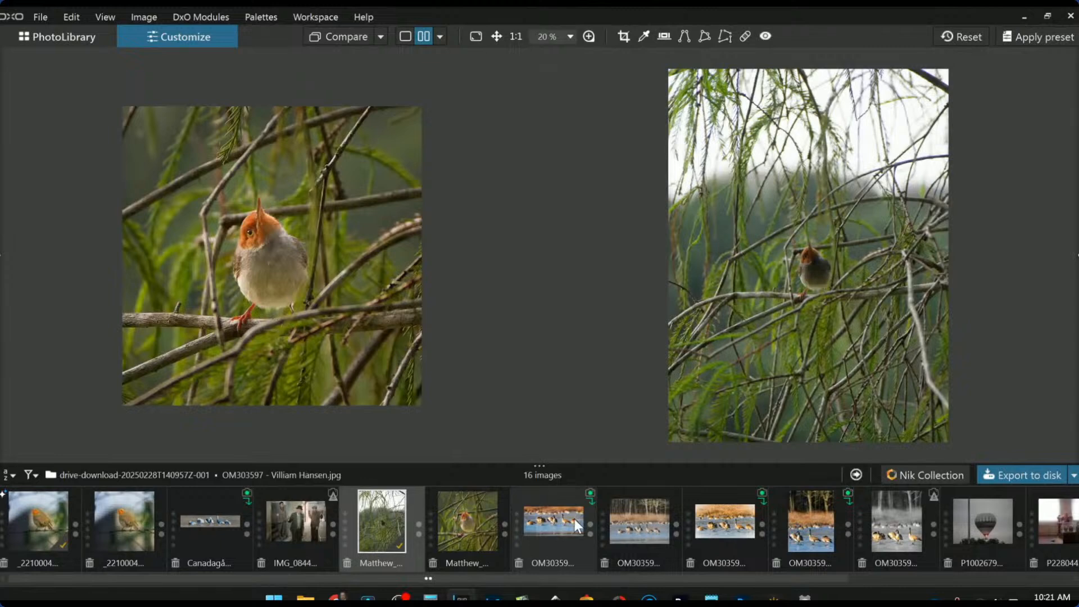
scroll(574, 519, "down", 3)
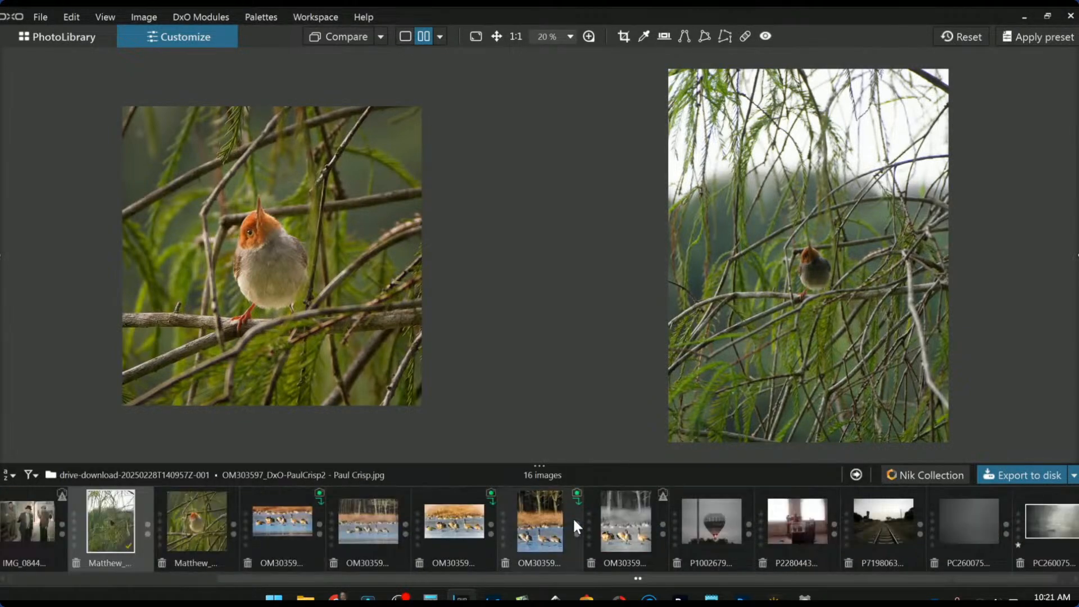
Show the hot-air balloon RAW P1002679 alone in single view with the side palettes restored
left_click(708, 528)
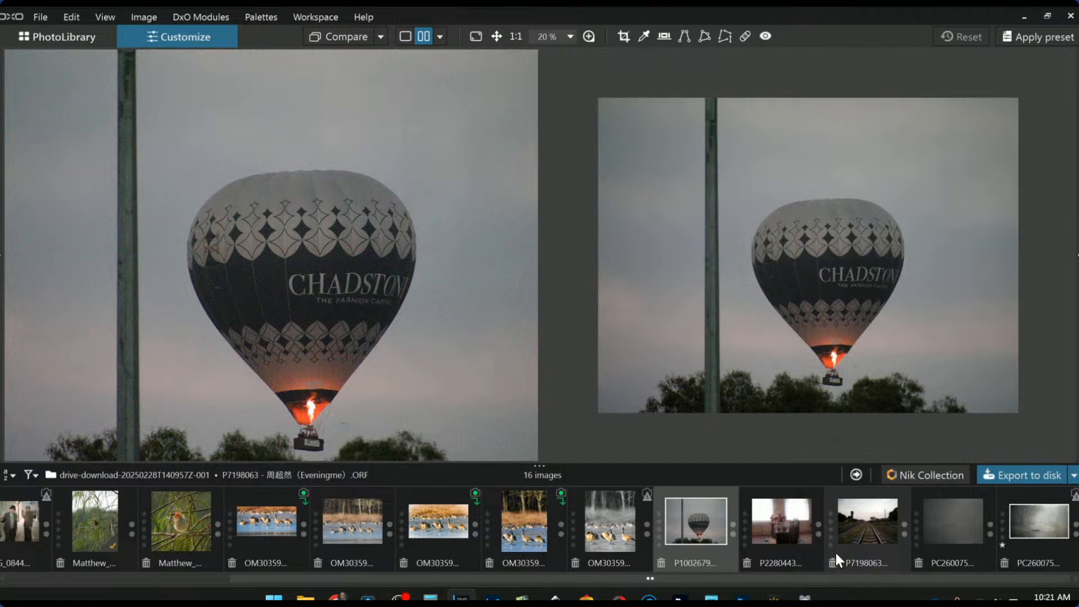
scroll(388, 292, "down", 3)
scroll(388, 292, "up", 1)
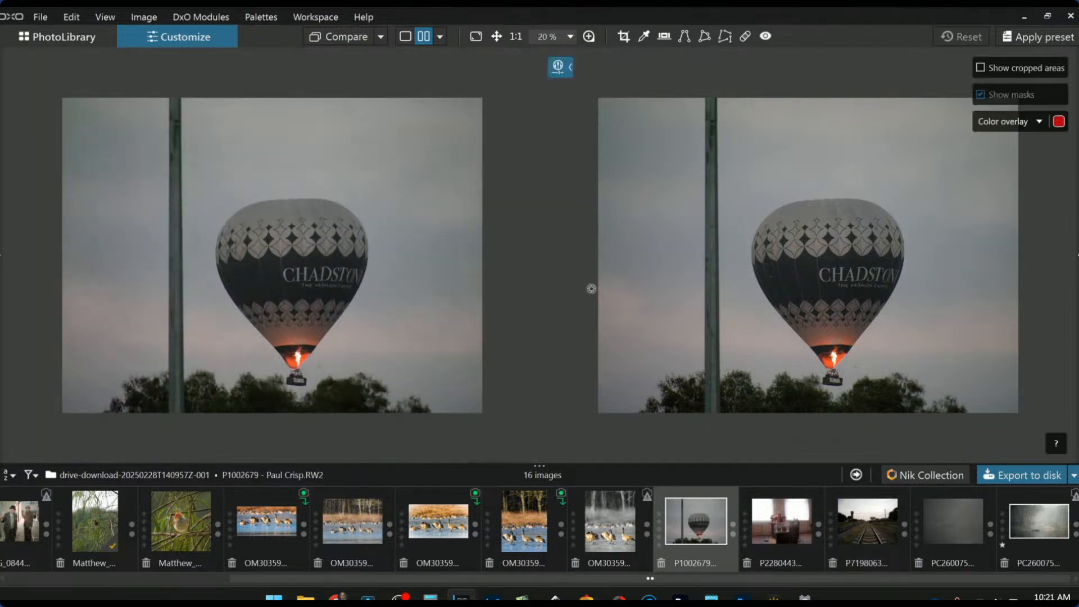
scroll(713, 309, "up", 1)
scroll(712, 310, "down", 1)
left_click(404, 38)
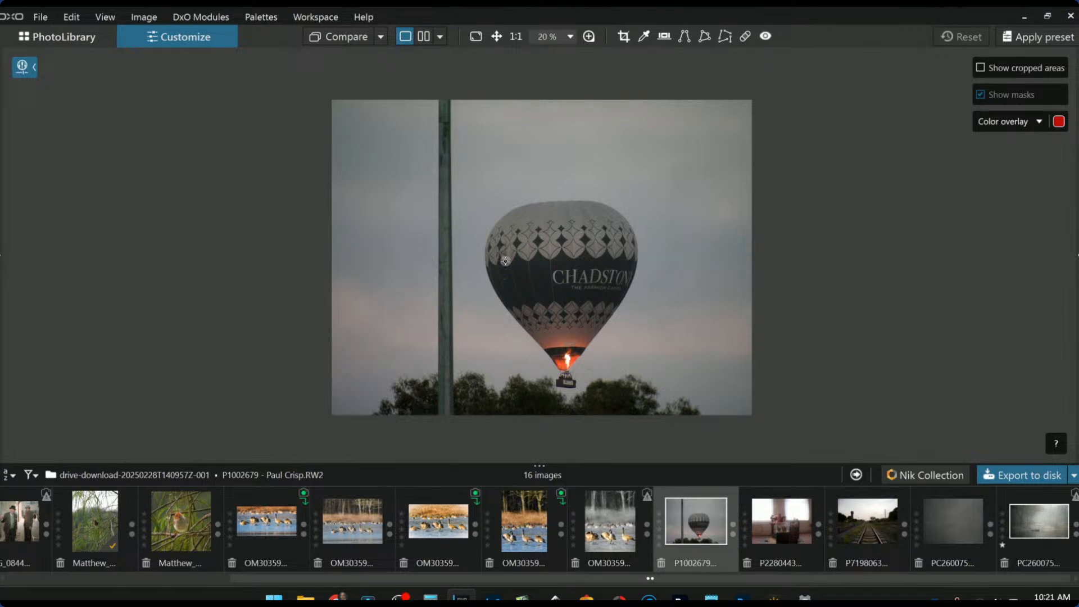
key("F9")
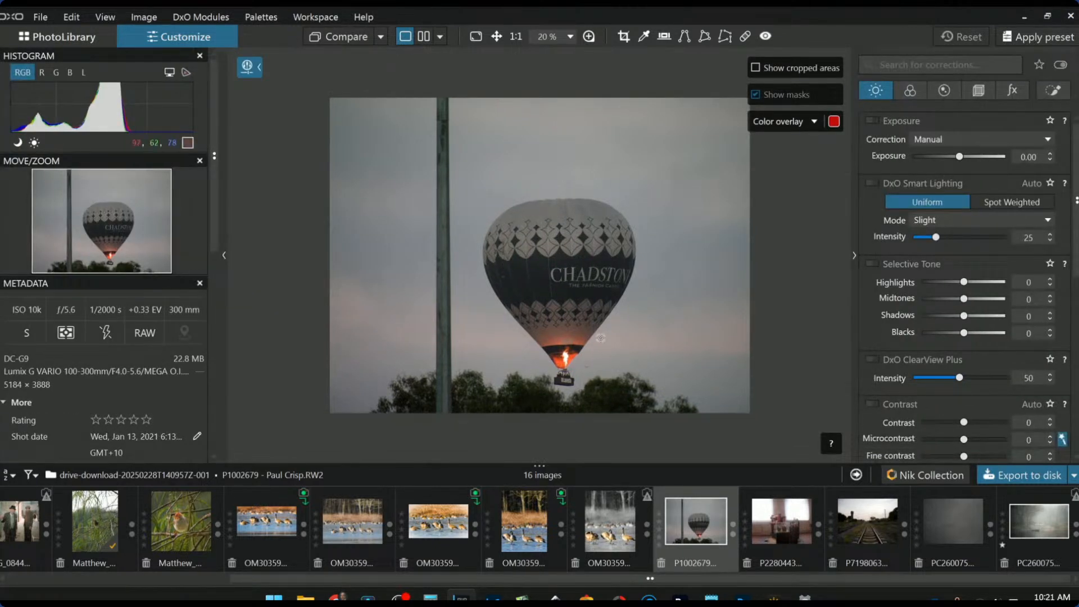
scroll(548, 229, "up", 1)
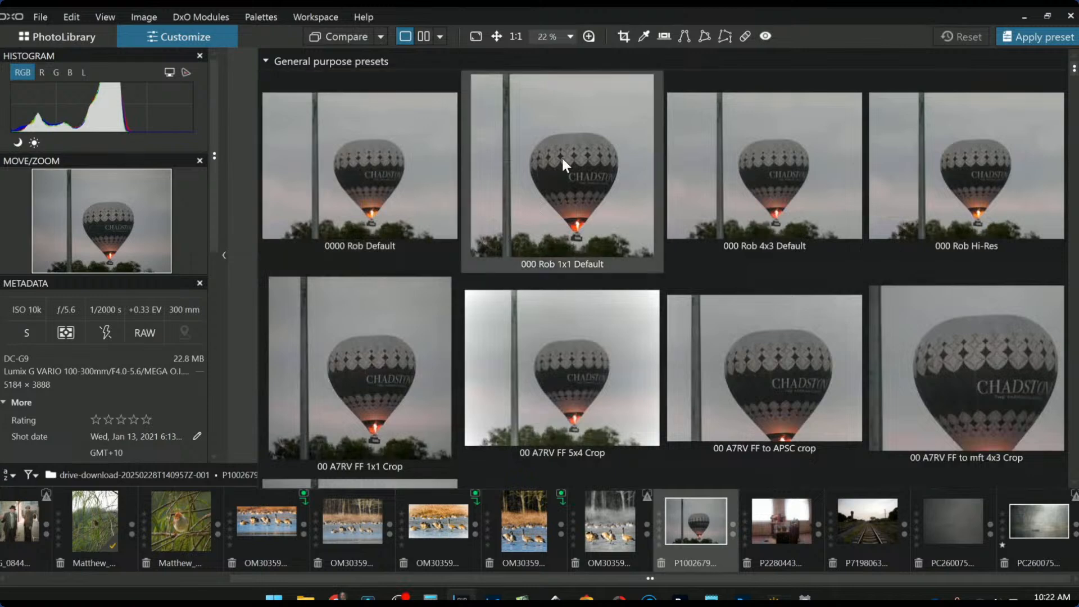
Apply the '000 Rob 1x1 Default' preset and tighten the square crop from the top and left
left_click(562, 158)
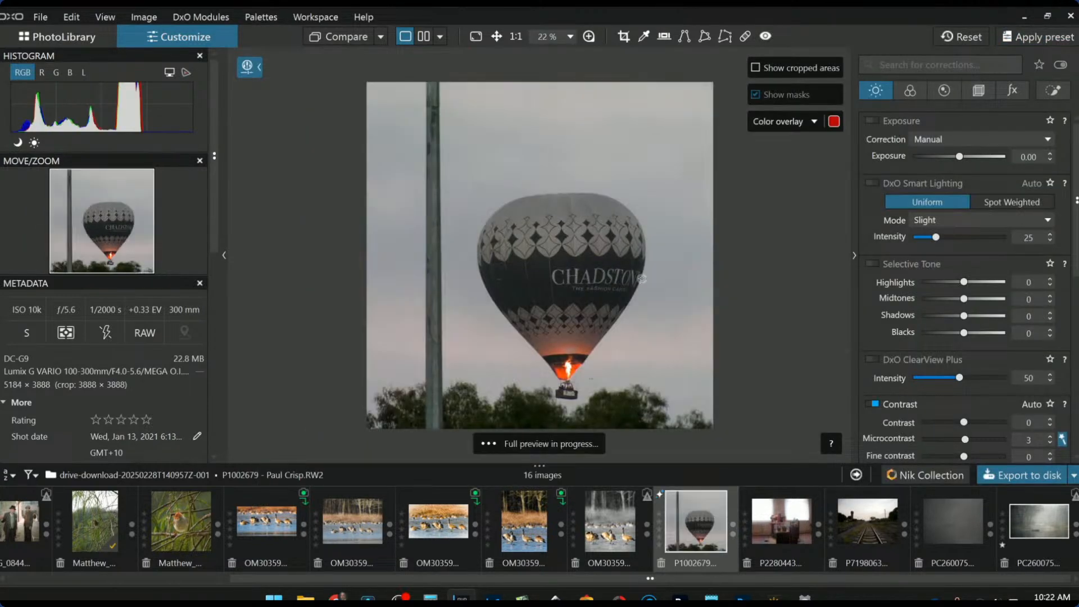
left_click(620, 40)
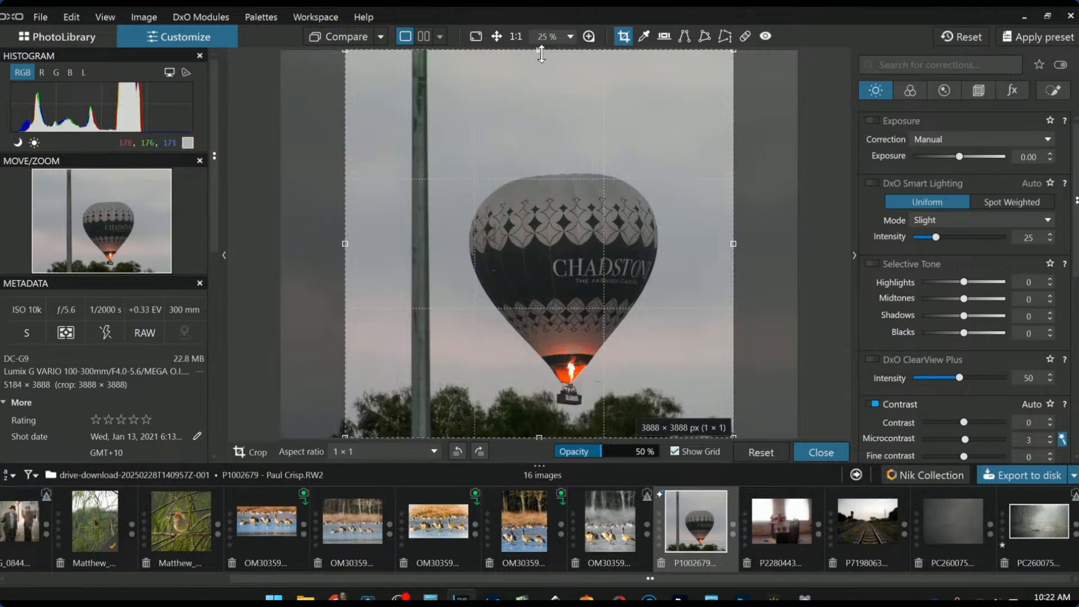
left_click_drag(541, 107, 541, 133)
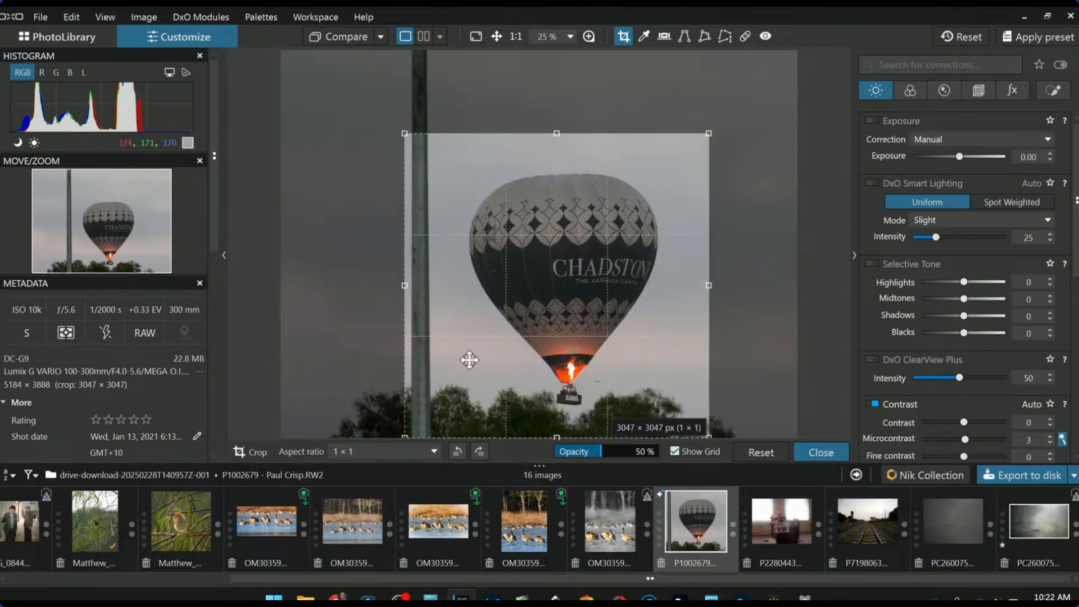
left_click_drag(404, 286, 434, 287)
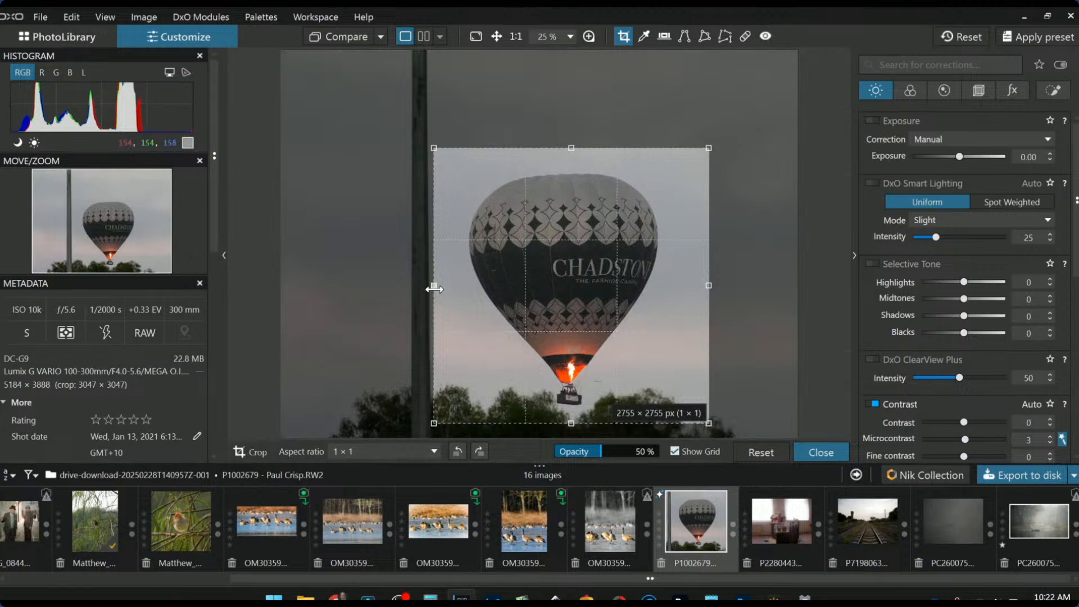
key("Return")
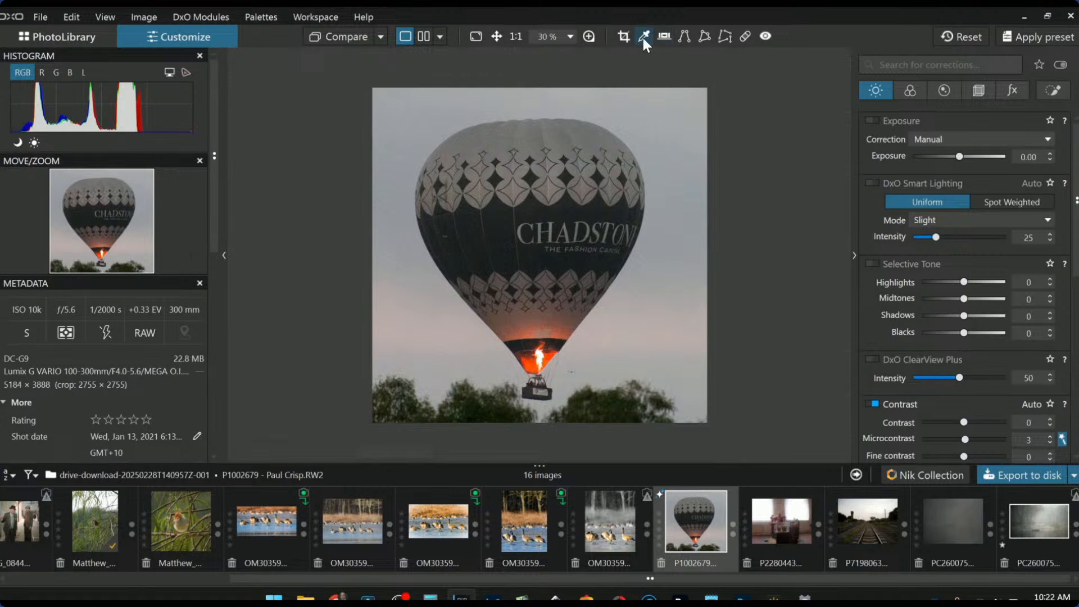
Shift the square crop slightly down so it frames the balloon at 2755 × 2755 px
left_click(624, 36)
left_click_drag(609, 308, 609, 327)
key("Return")
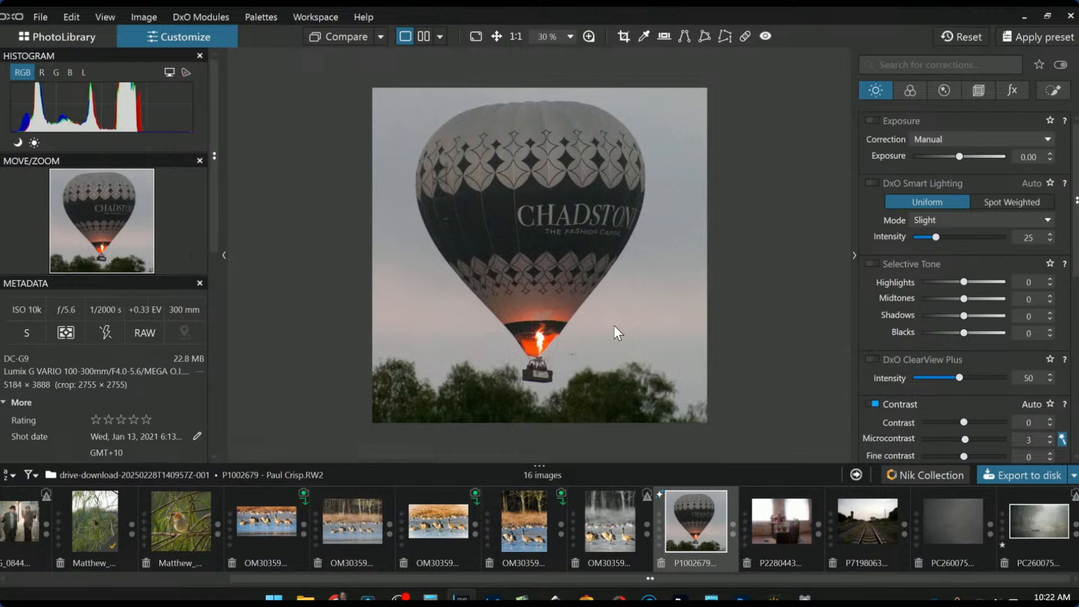
Enlarge the square crop slightly from the top to 2812 × 2812 px
left_click(981, 88)
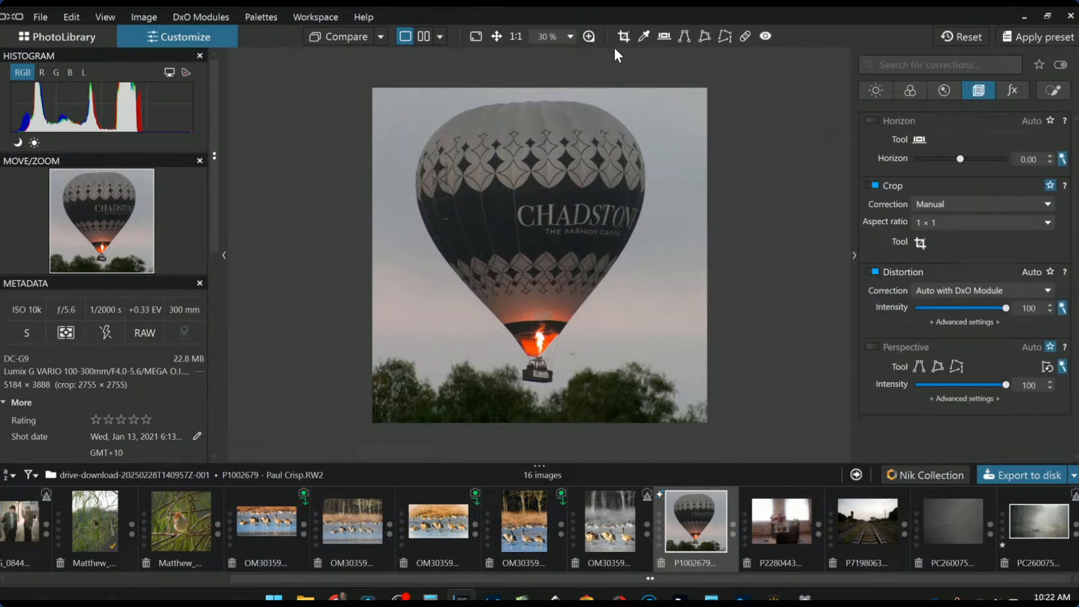
left_click(631, 35)
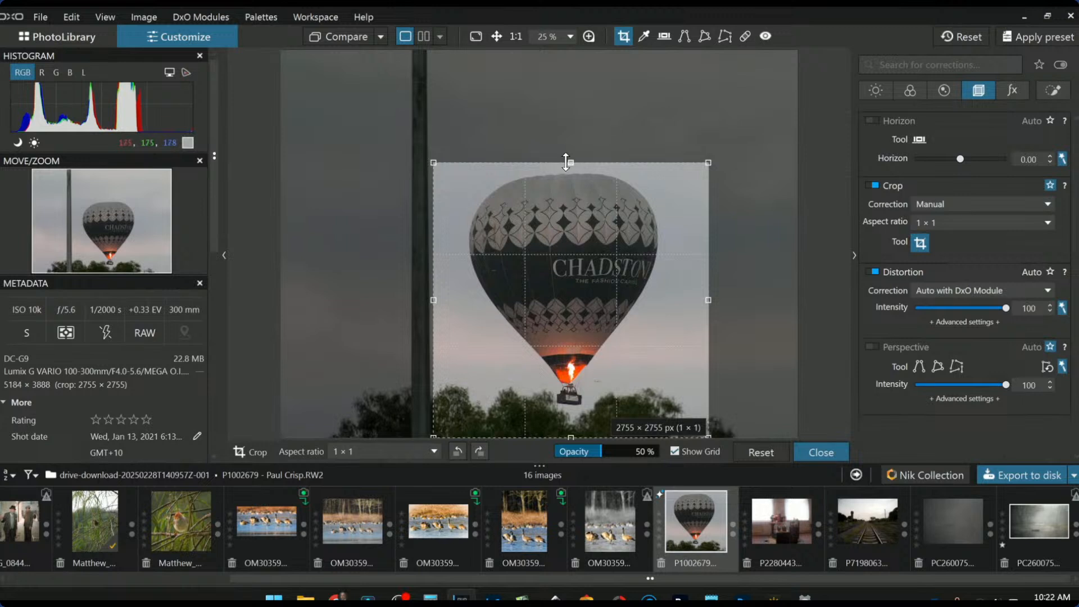
left_click_drag(571, 157, 570, 157)
key("Return")
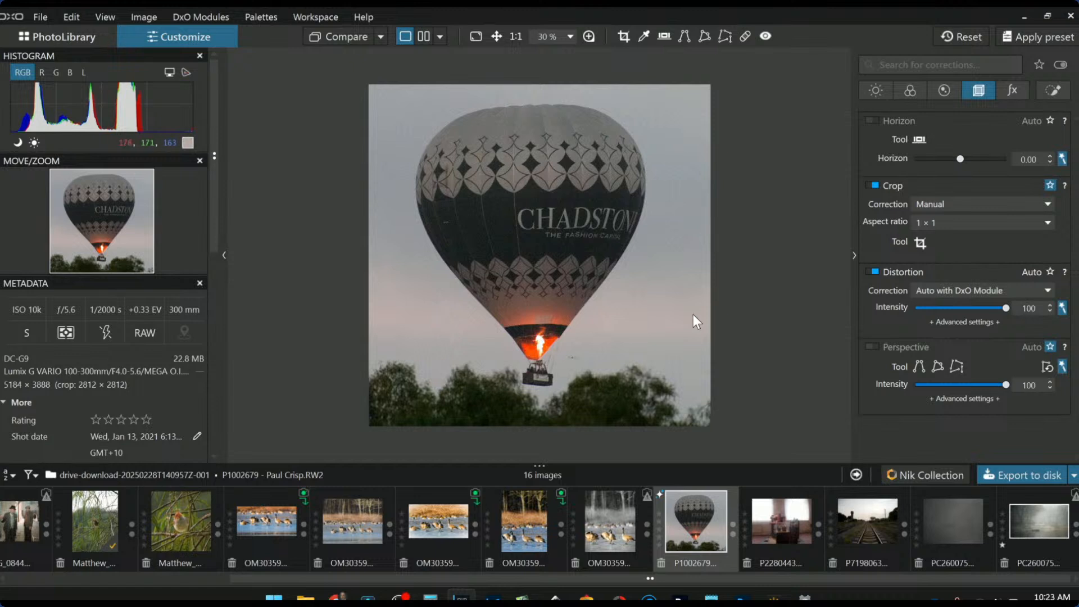
Toggle DxO Smart Lighting on and back off in the Light corrections
left_click(876, 91)
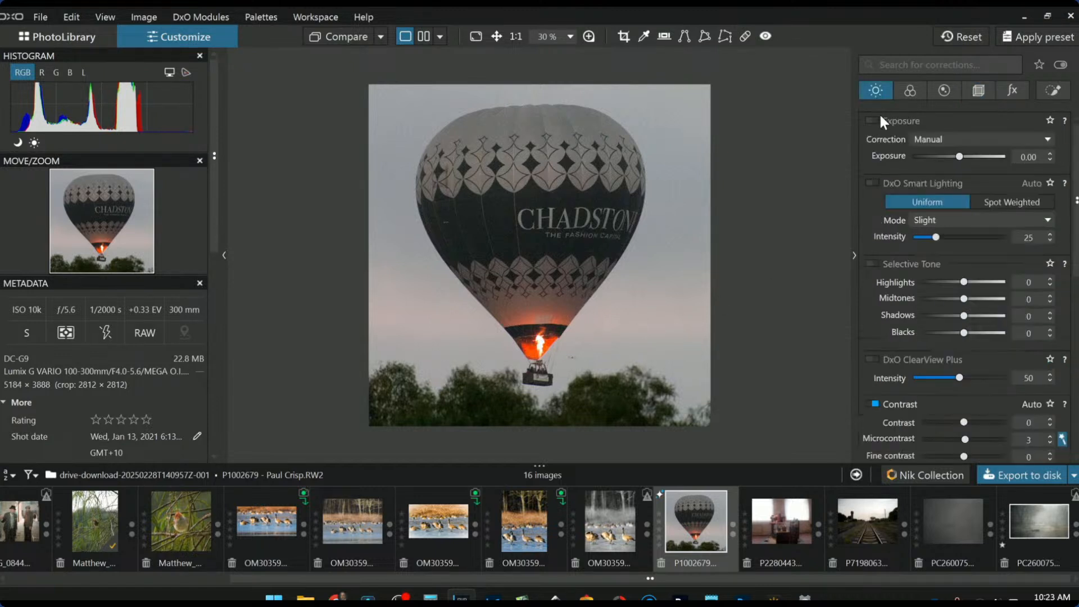
left_click(875, 182)
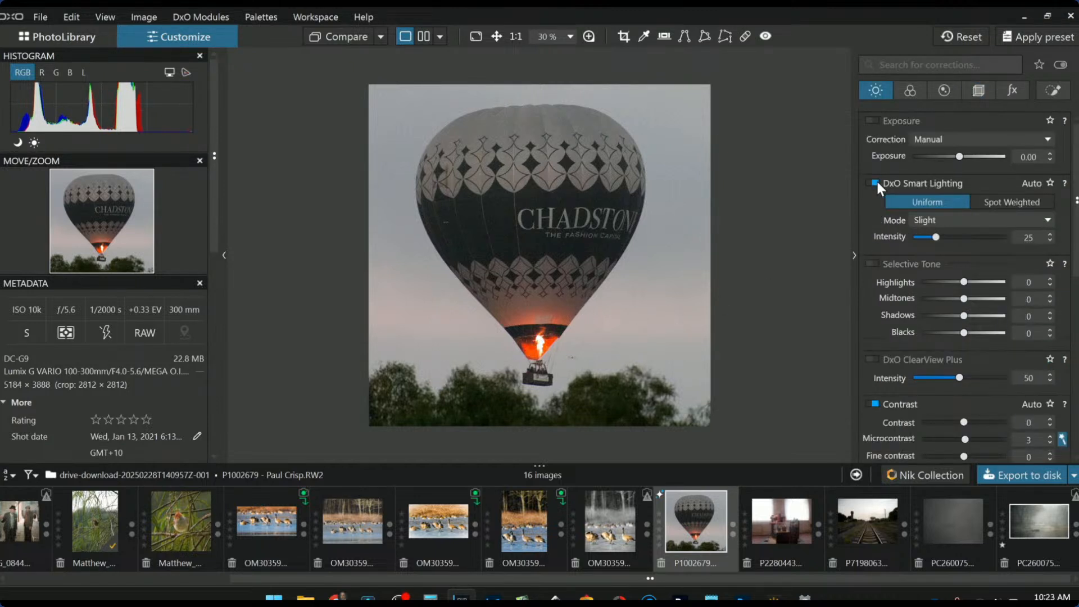
left_click(875, 182)
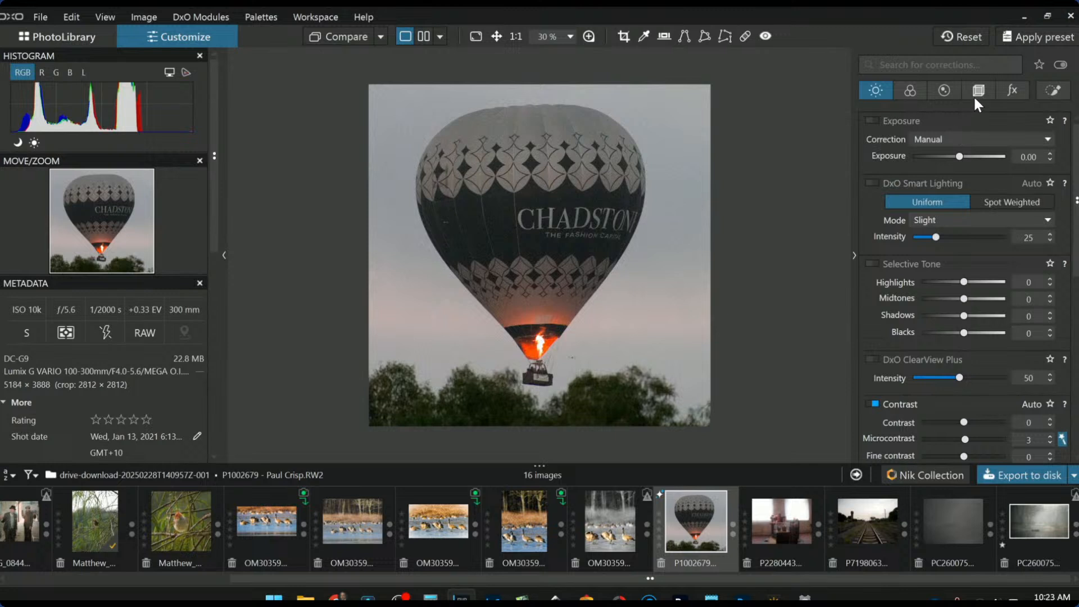
Raise the balloon photo's global exposure to +0.50, brightening sky and balloon
left_click(1051, 92)
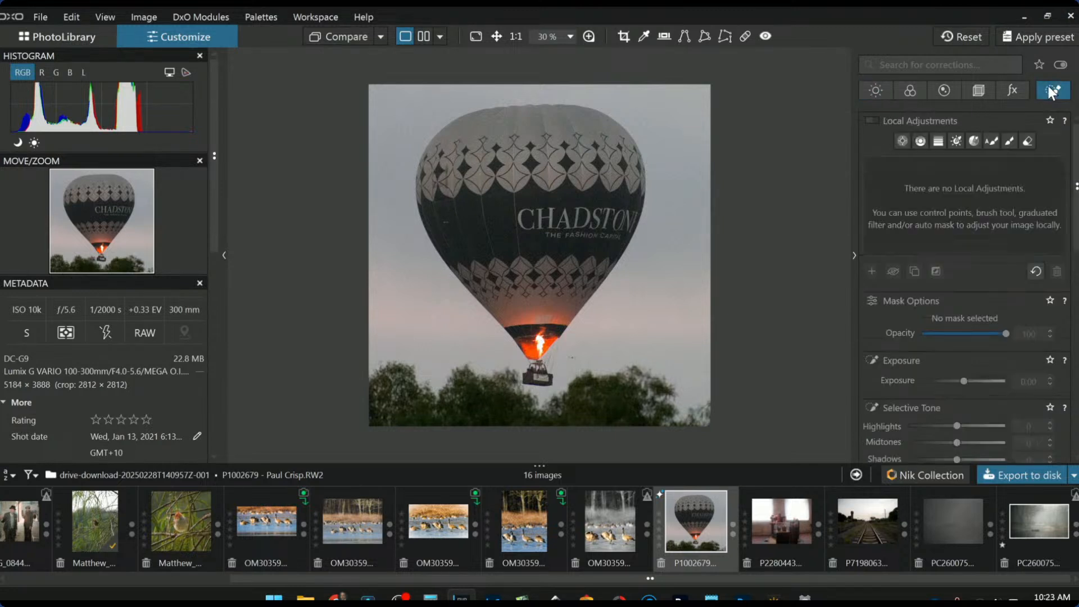
left_click(880, 93)
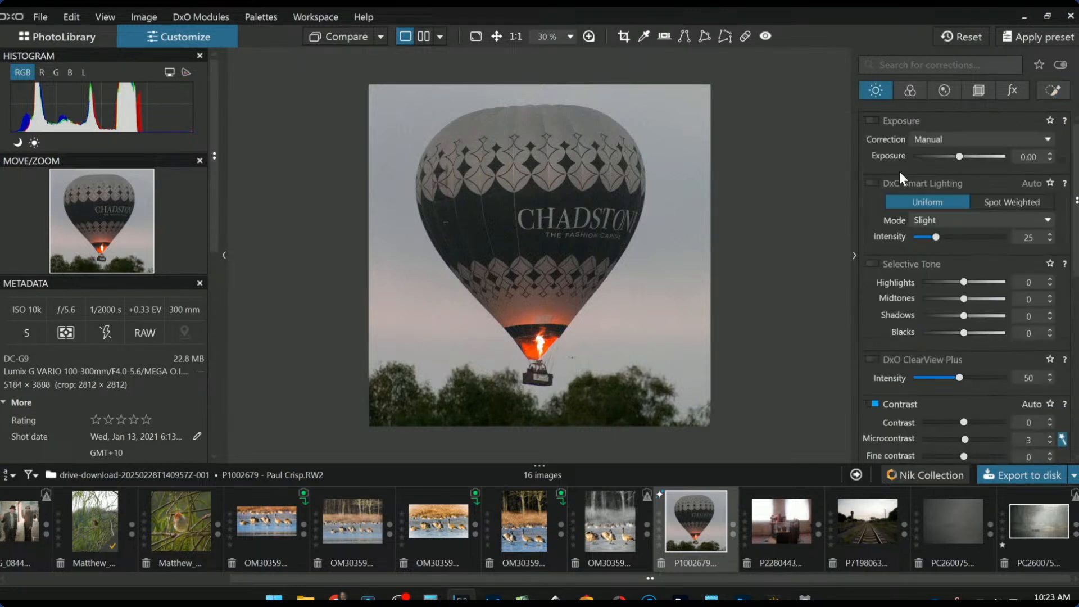
scroll(959, 157, "up", 7)
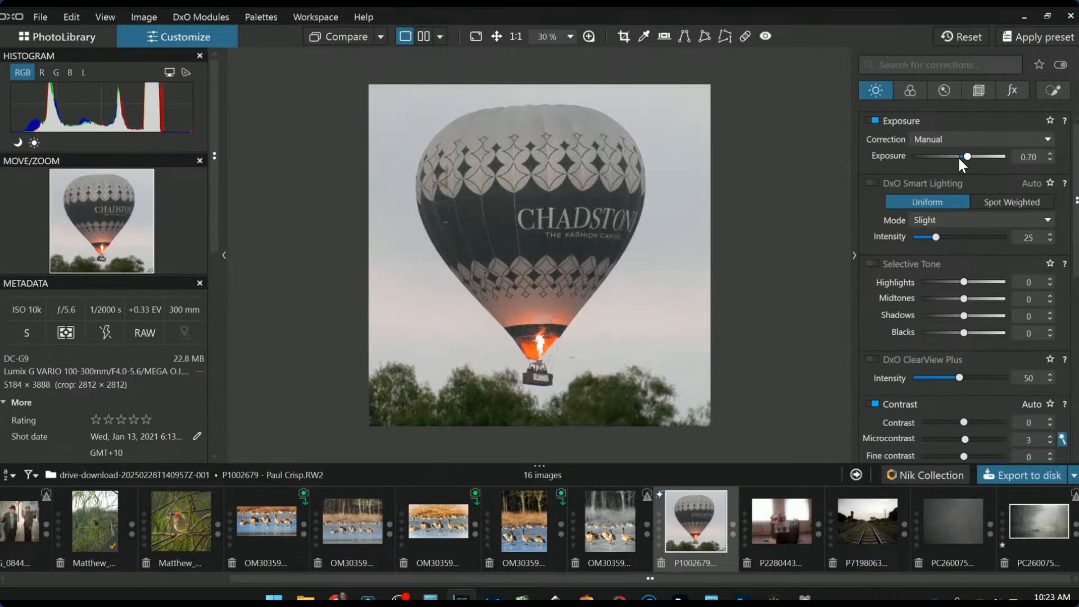
scroll(958, 158, "down", 1)
scroll(959, 158, "down", 1)
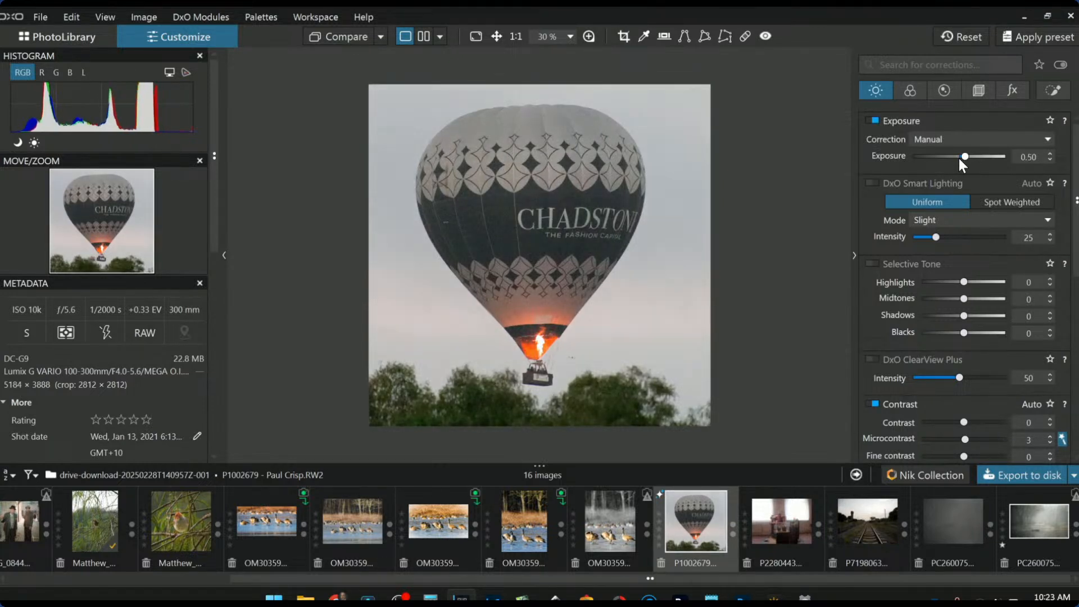
left_click(1053, 92)
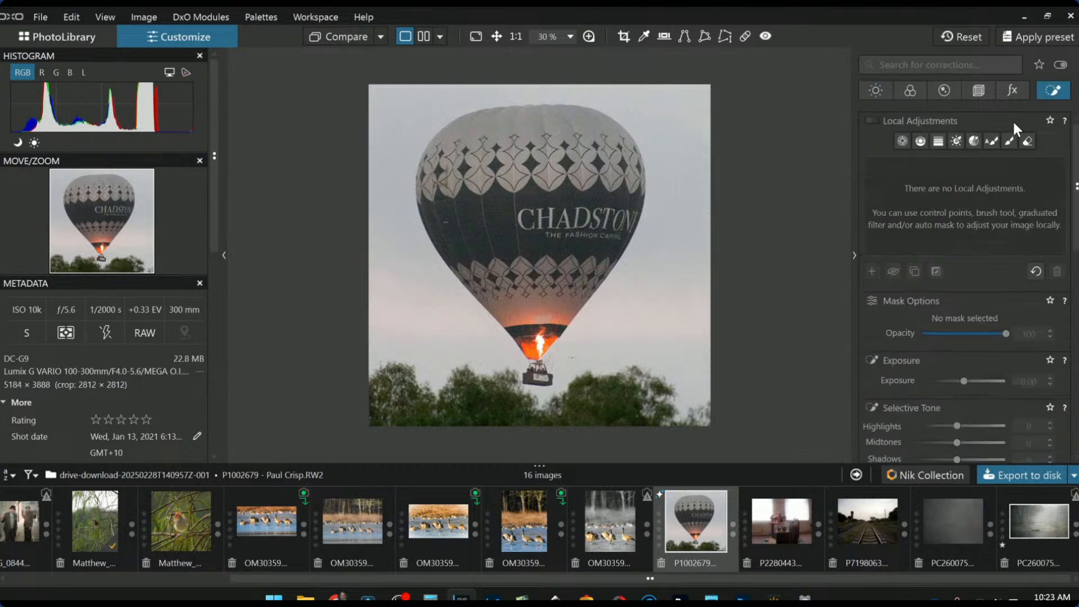
Place a control point on the balloon's base with Midtones 34 and Highlights 31
left_click(901, 141)
left_click(523, 319)
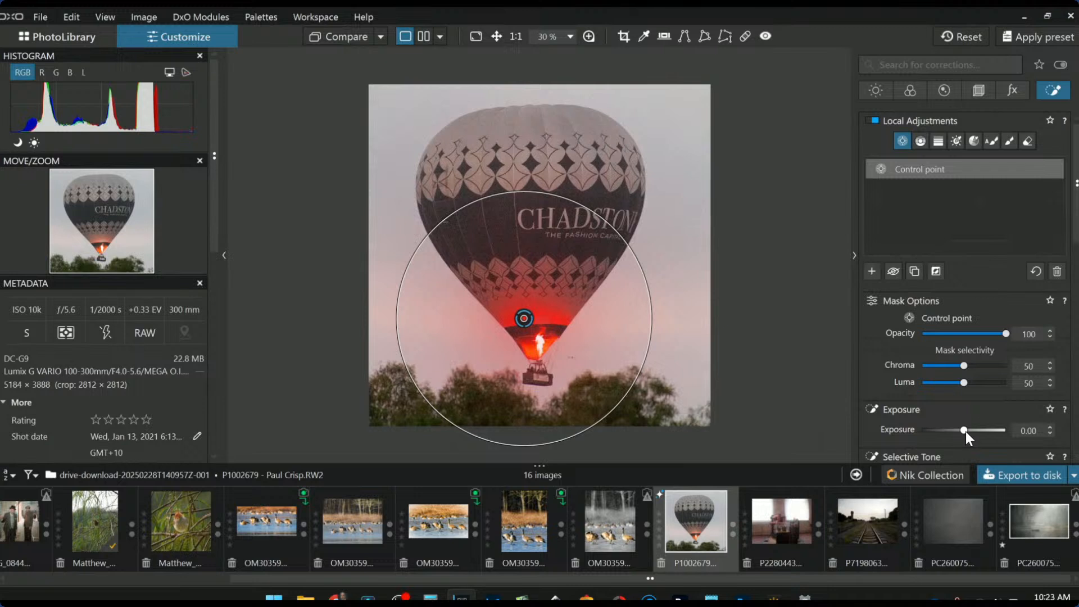
scroll(945, 419, "down", 3)
left_click_drag(956, 388, 977, 372)
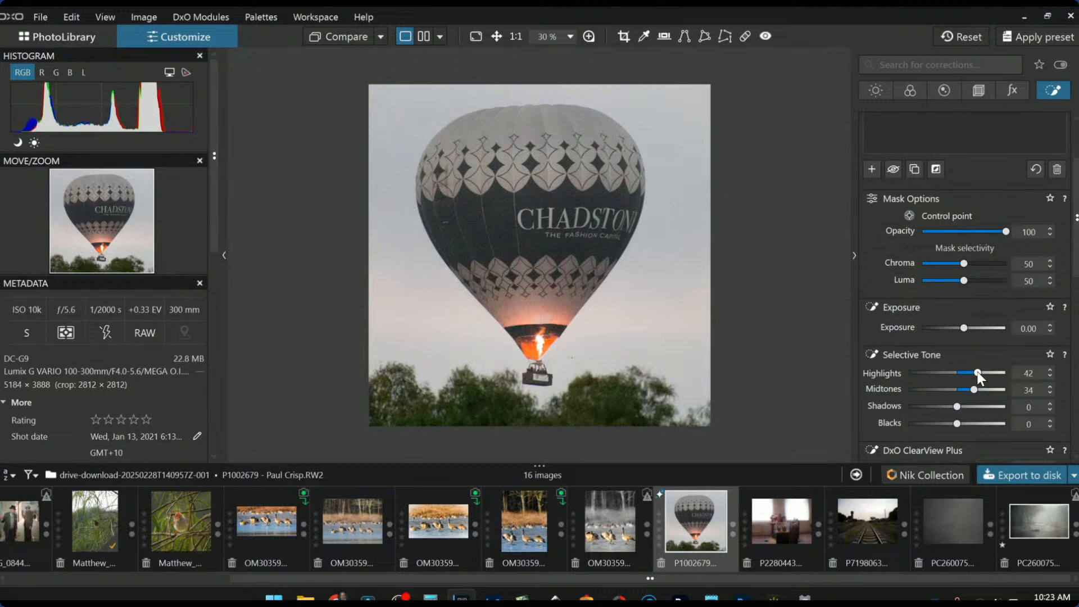
left_click_drag(977, 372, 972, 372)
scroll(902, 383, "down", 3)
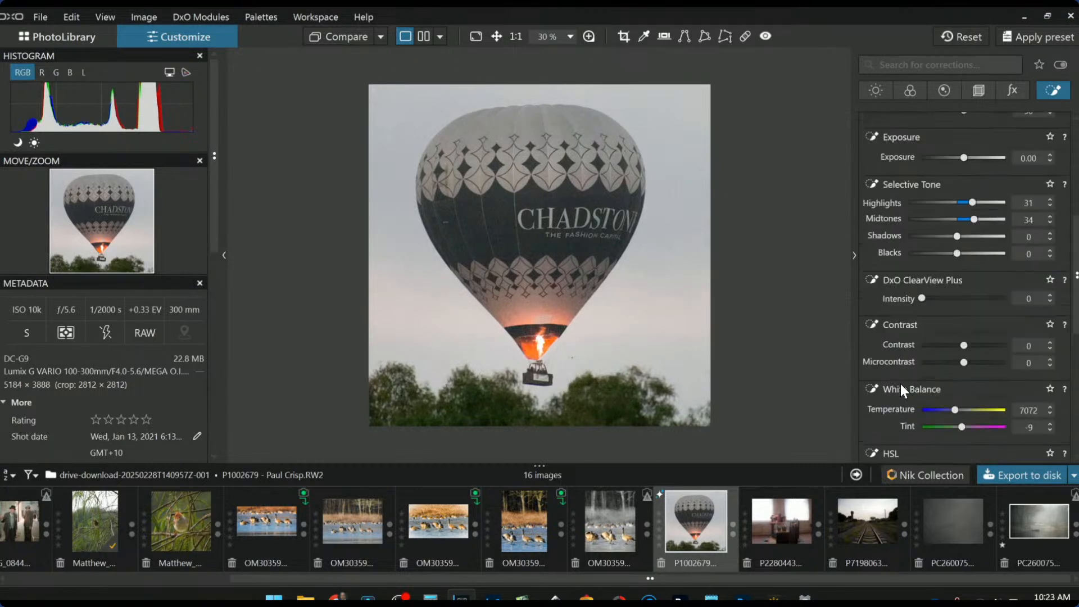
scroll(901, 383, "down", 4)
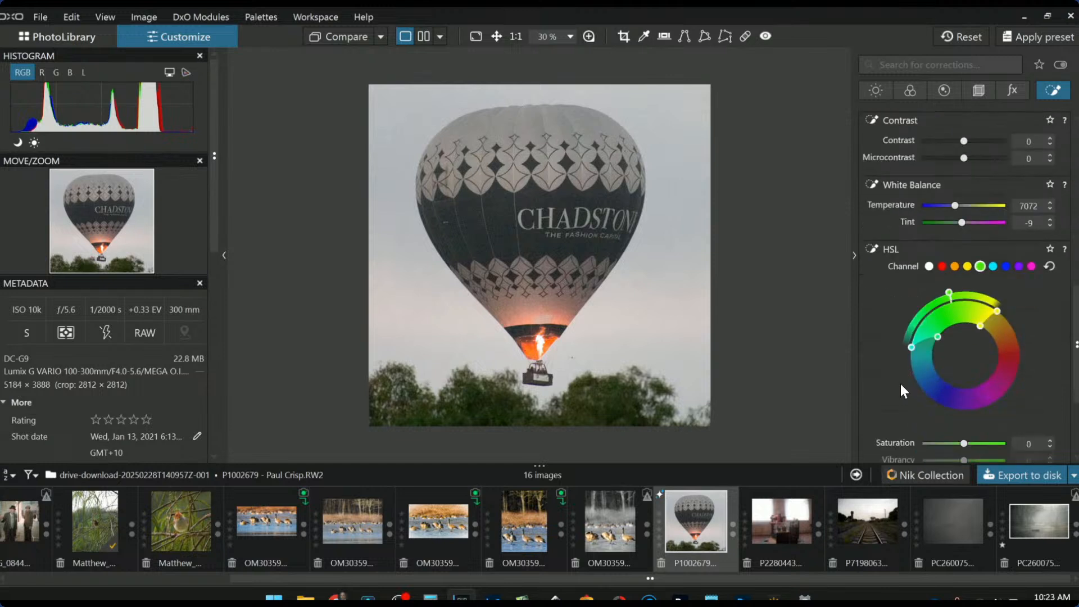
Boost the point's vibrancy to 100, shrink its radius, and raise orange saturation to 74
left_click(929, 197)
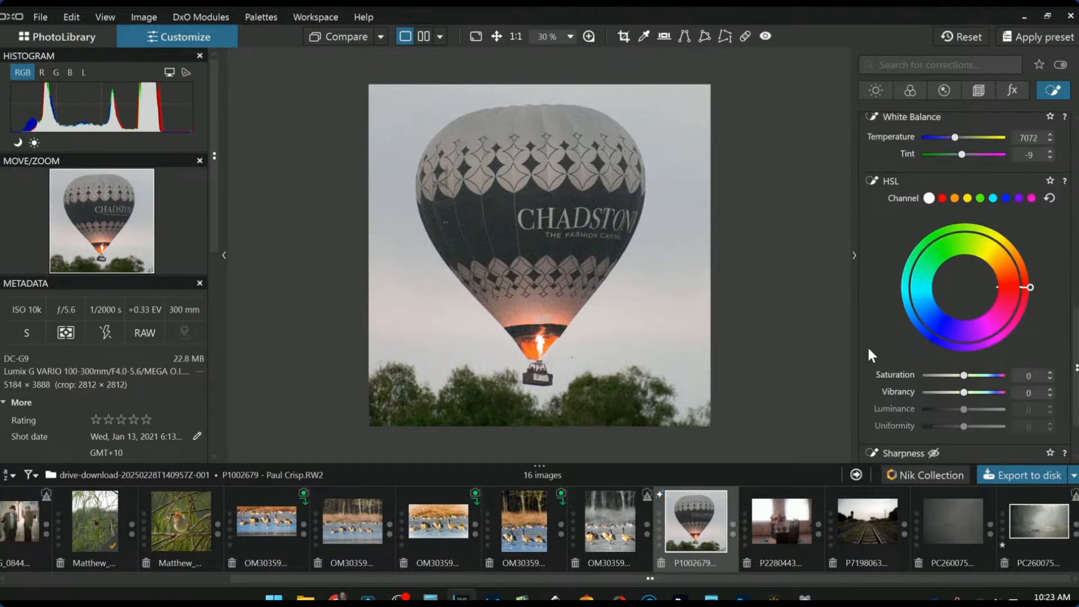
left_click_drag(957, 389, 1008, 393)
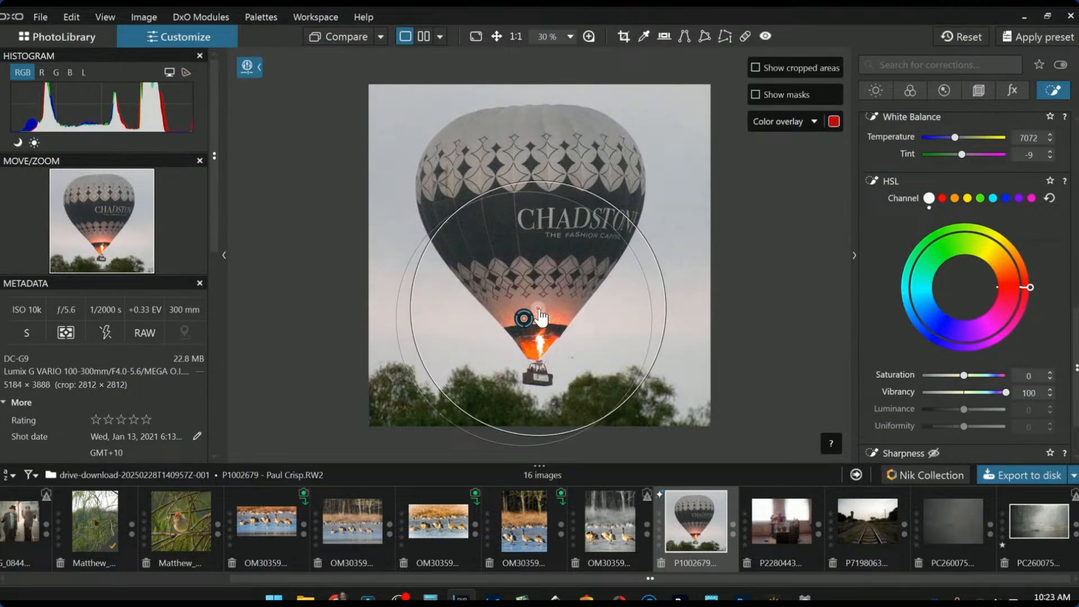
left_click_drag(604, 199, 580, 228)
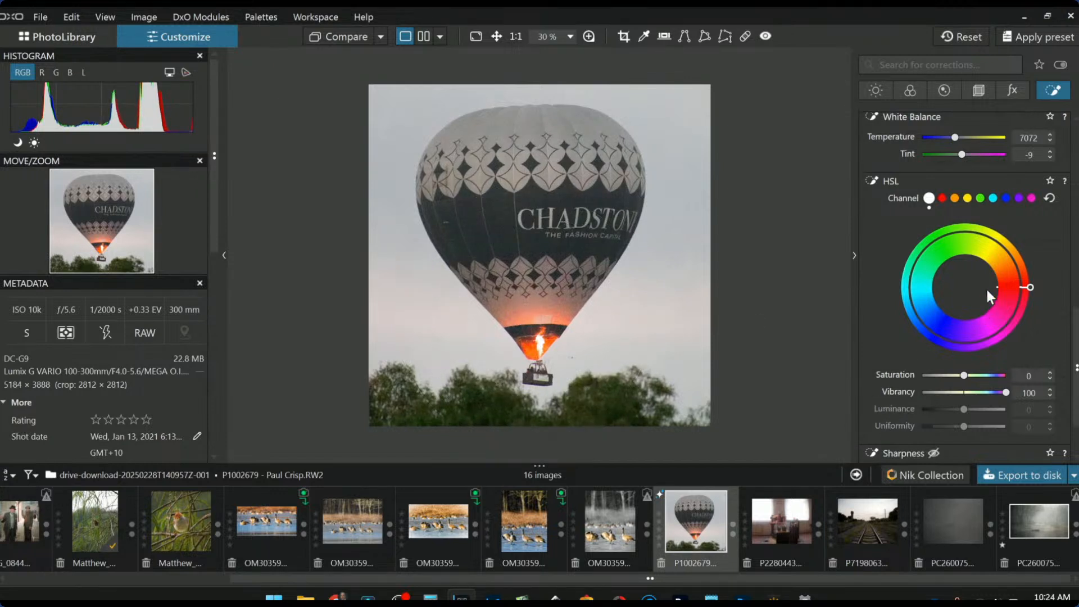
left_click(953, 198)
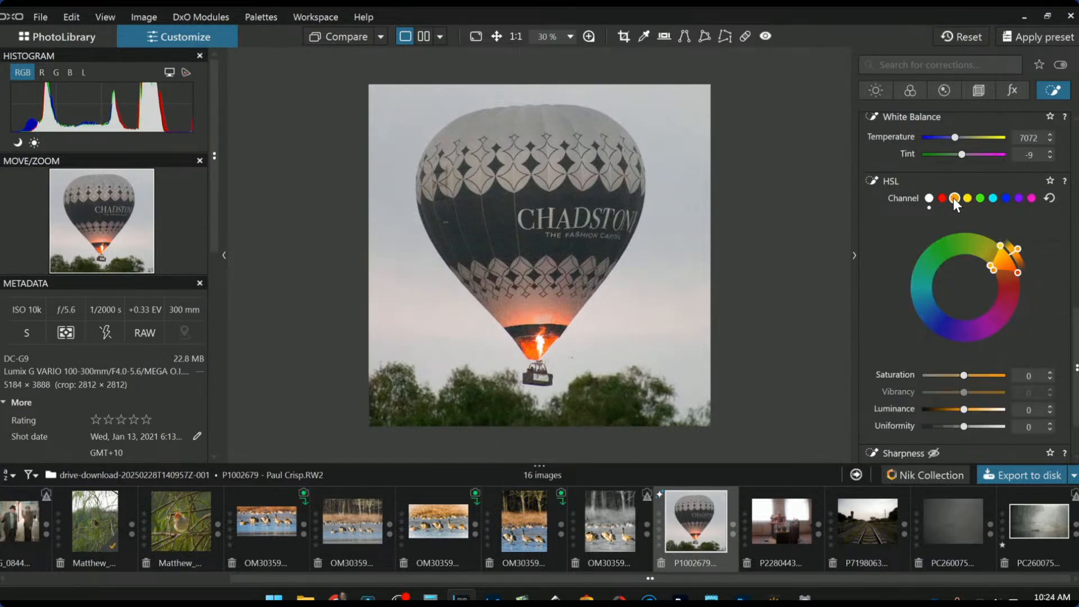
mouse_move(967, 378)
left_mouse_down()
mouse_move(988, 378)
mouse_move(971, 375)
left_mouse_up()
mouse_move(565, 277)
left_click_drag(974, 377, 995, 378)
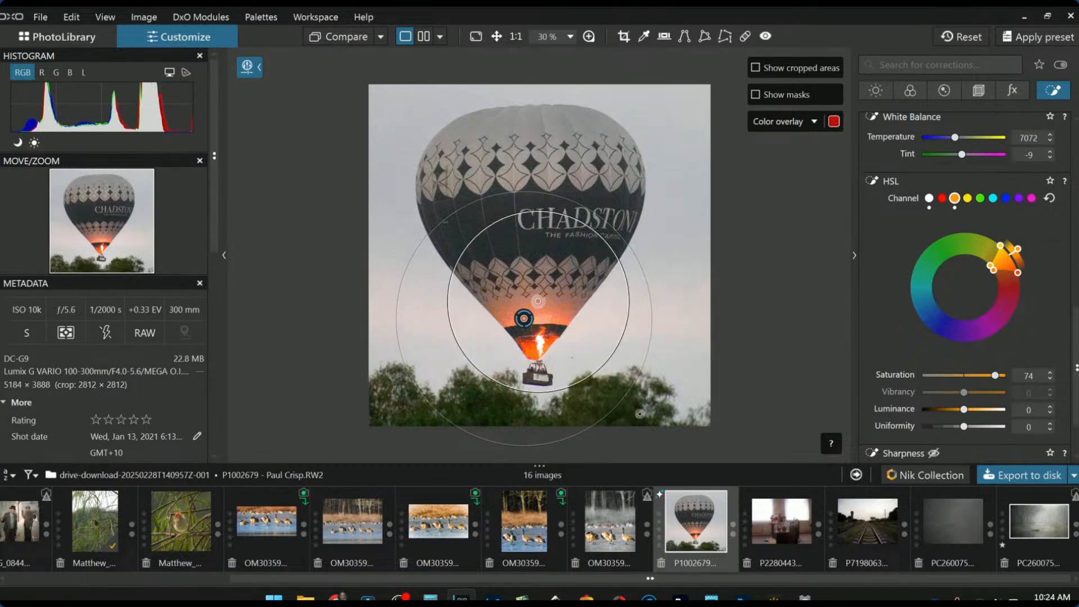
scroll(879, 365, "up", 10)
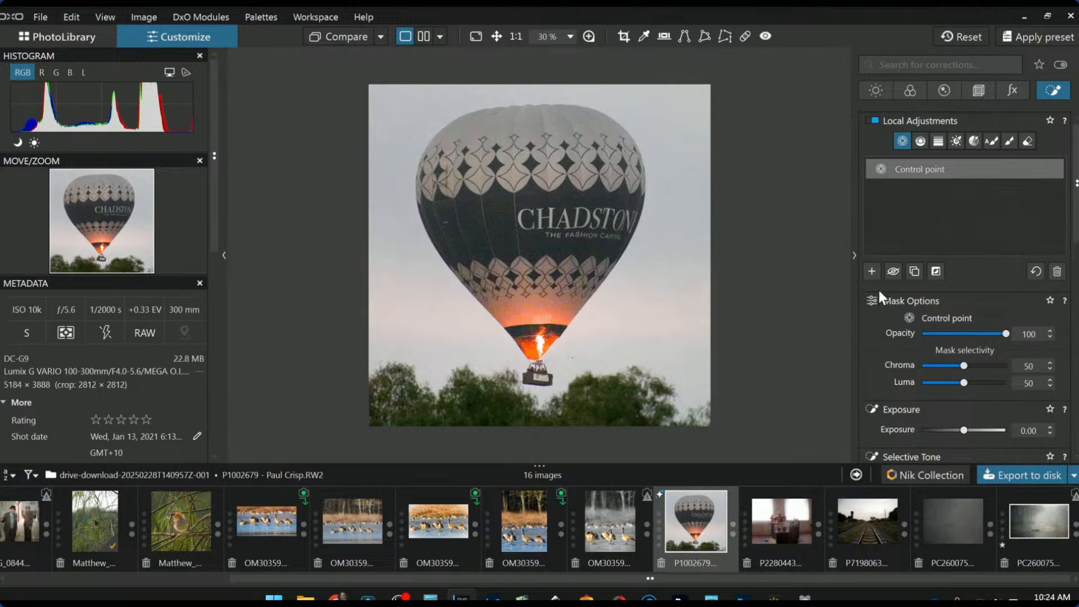
Add two sky control points beside the balloon with temperature 11254, tint 42 and Highlights 6
left_click(871, 272)
left_click(664, 317)
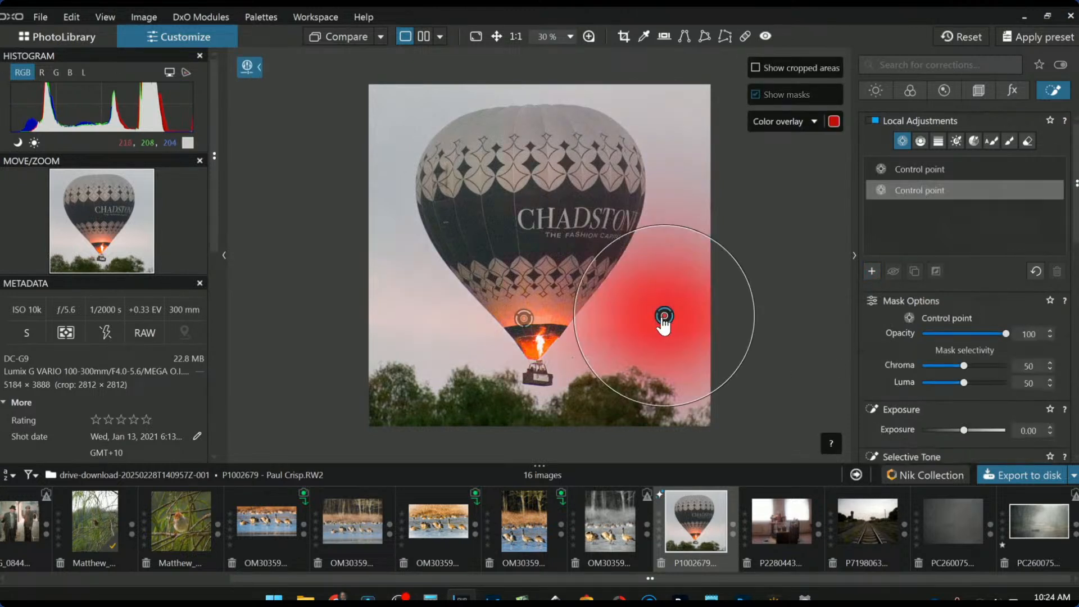
left_click(403, 314)
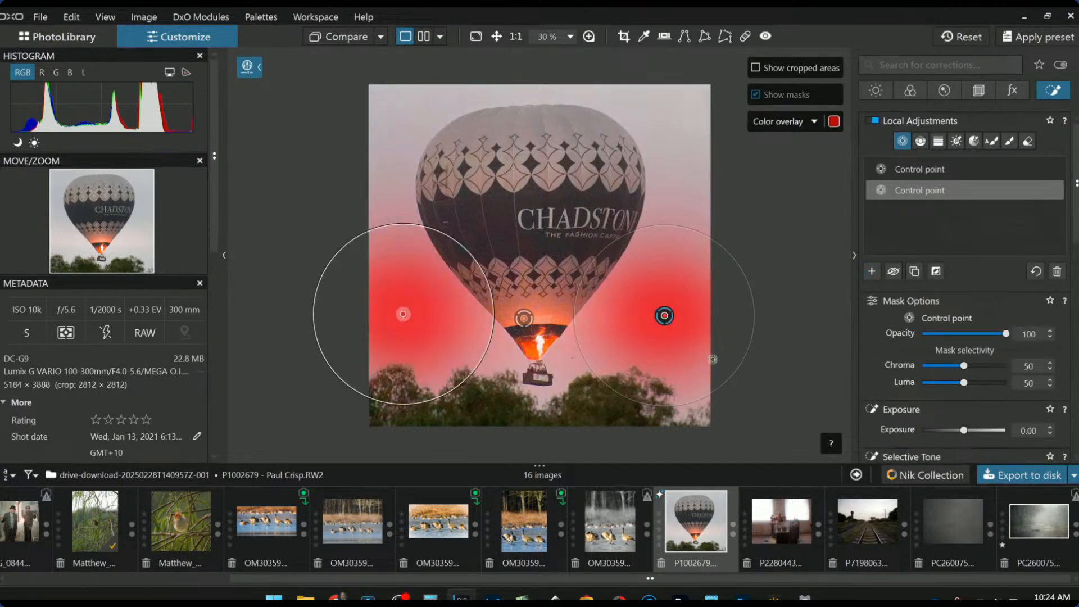
scroll(967, 393, "down", 4)
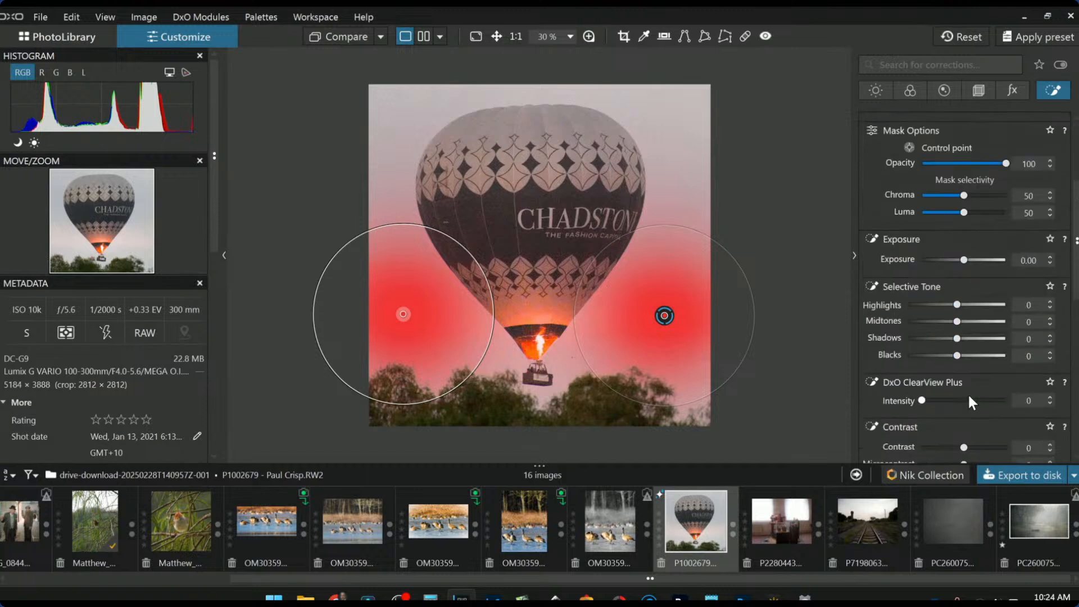
left_click_drag(958, 288, 979, 272)
scroll(967, 343, "down", 1)
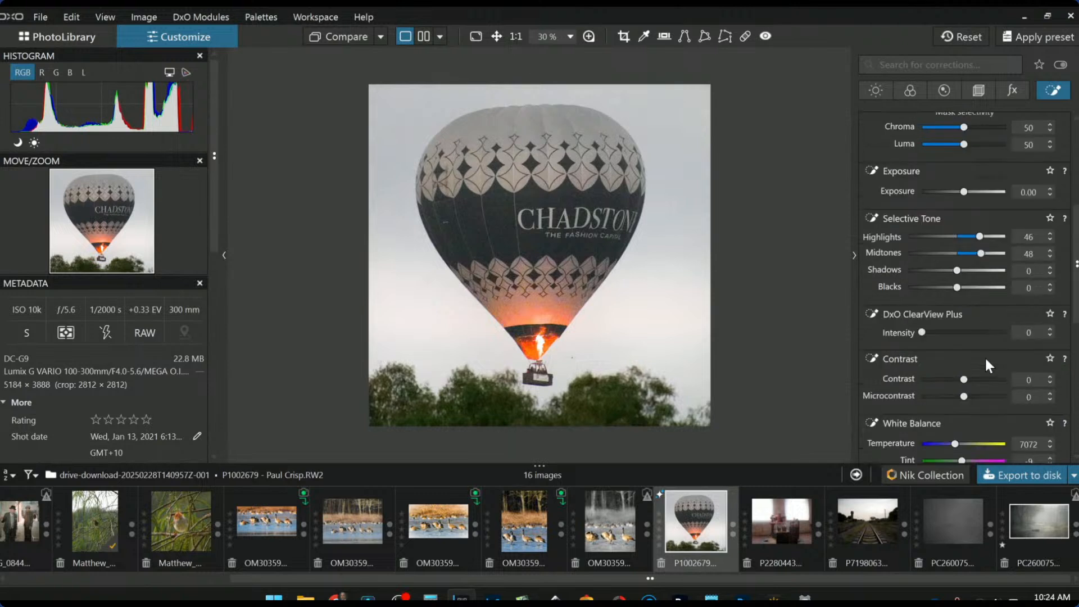
scroll(965, 365, "down", 2)
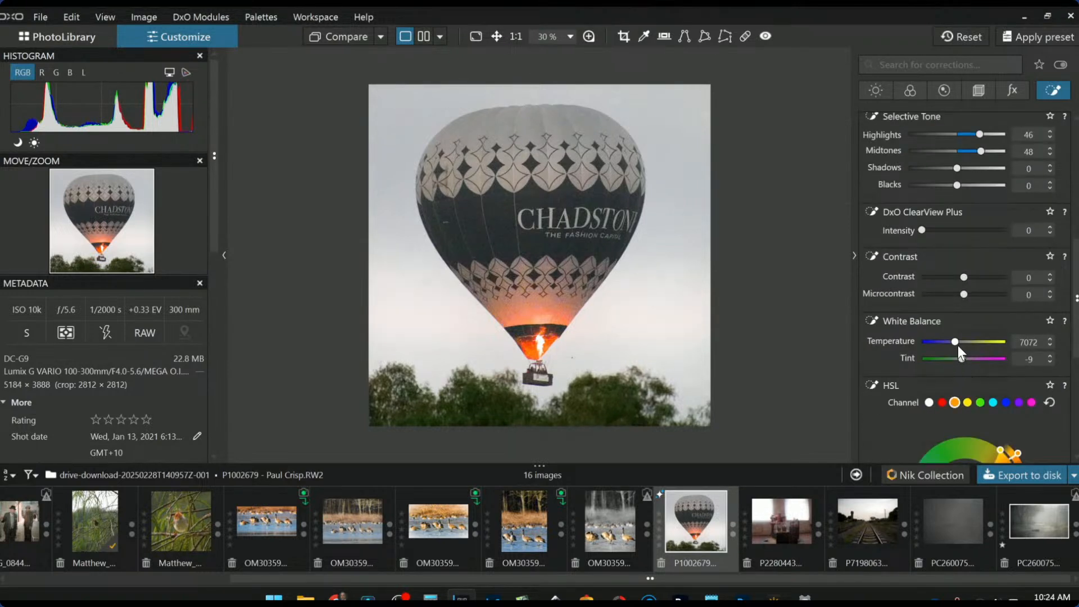
left_click_drag(963, 359, 967, 341)
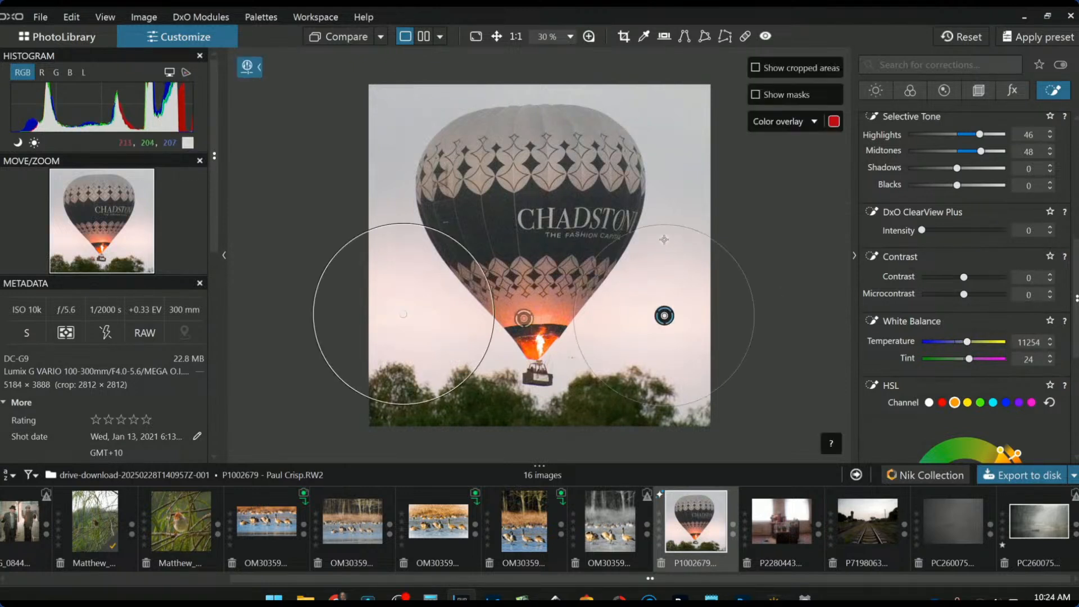
left_click_drag(979, 134, 960, 135)
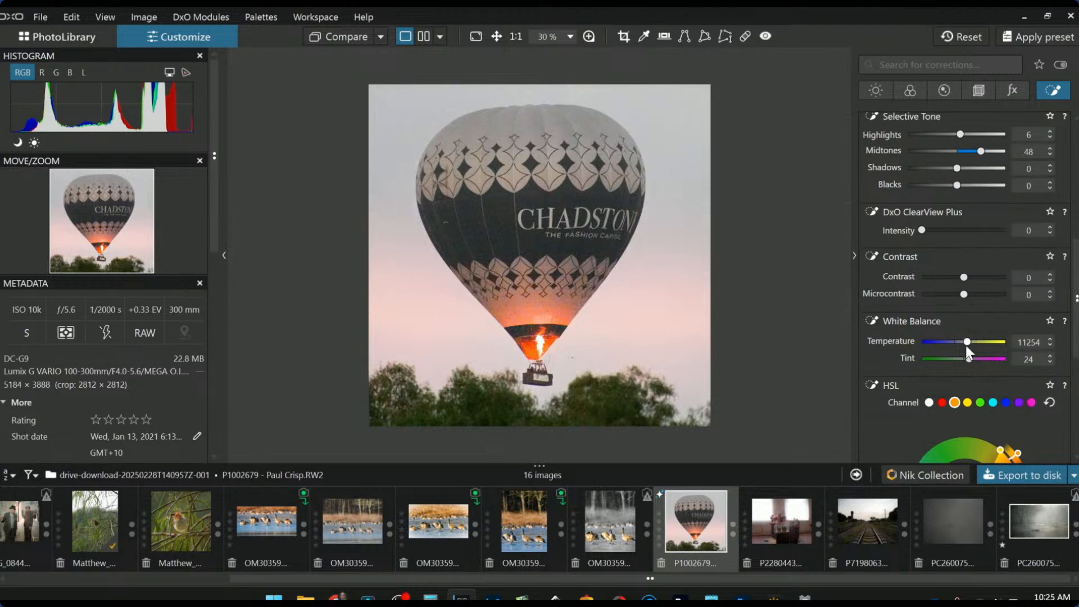
left_click_drag(969, 358, 972, 359)
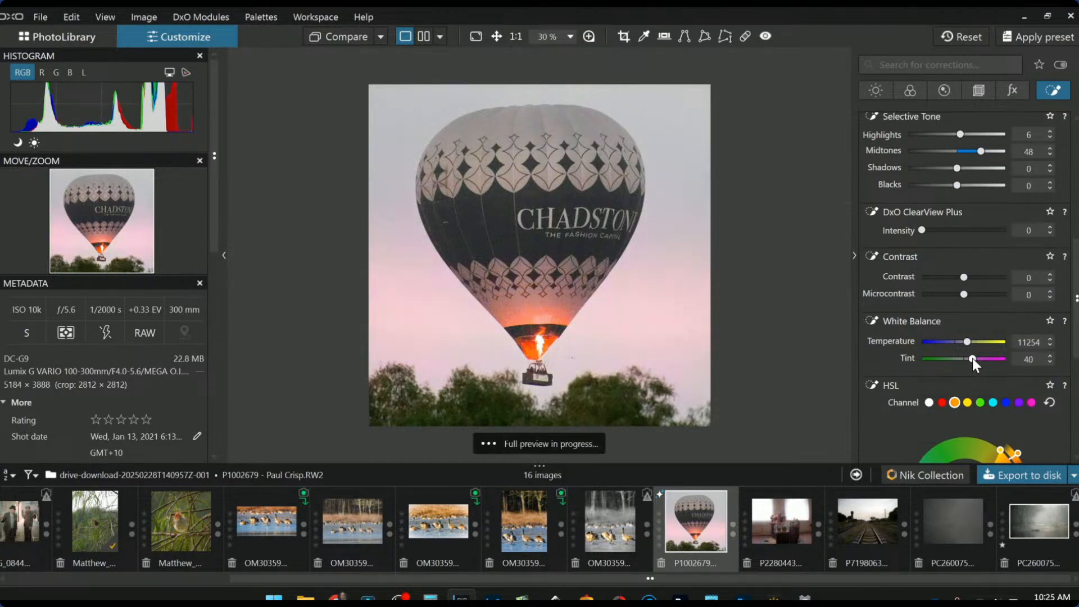
Shrink the right sky point's area and widen luma selectivity to 92
left_click_drag(664, 405, 663, 375)
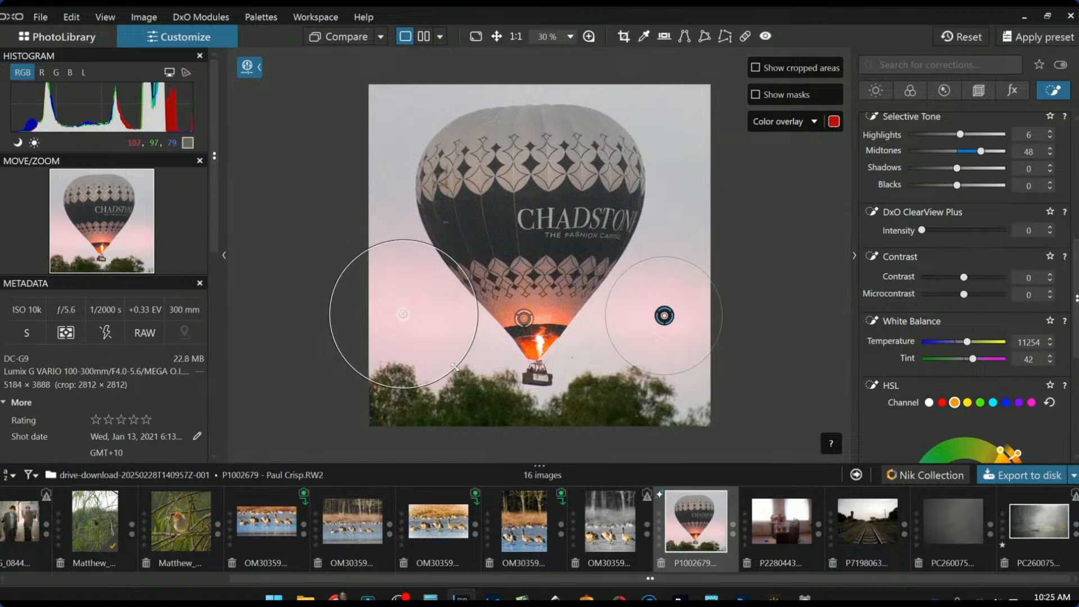
scroll(940, 270, "up", 4)
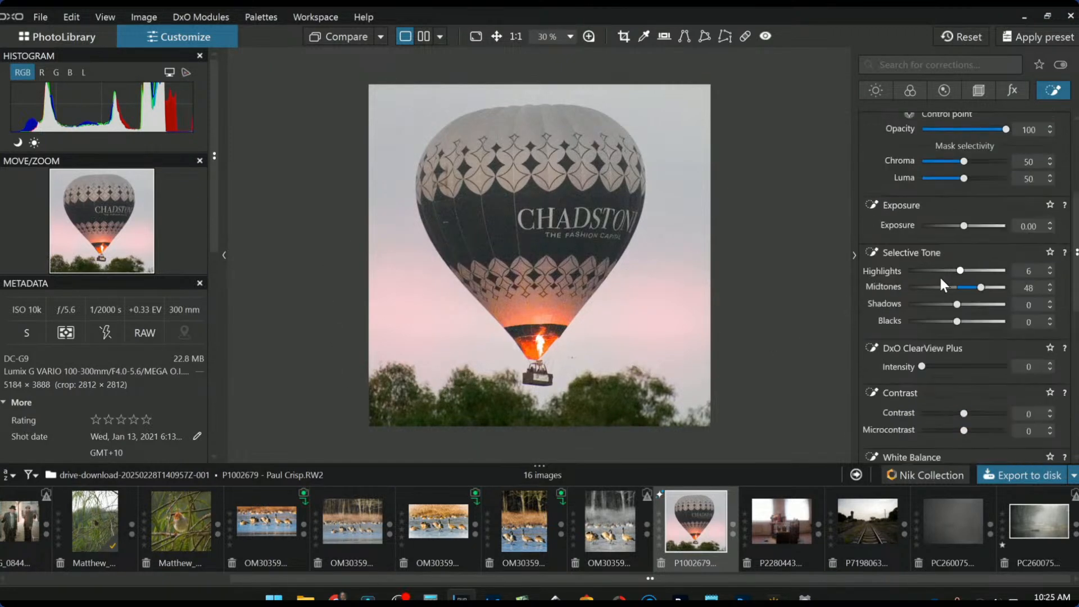
scroll(940, 281, "down", 3)
scroll(966, 275, "up", 2)
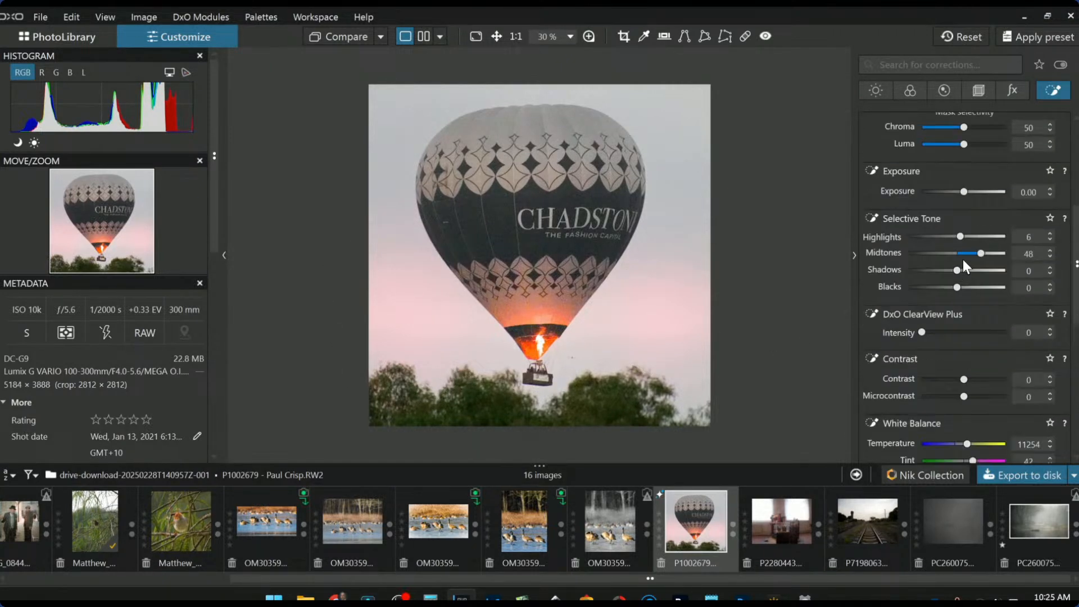
left_click_drag(964, 145, 992, 148)
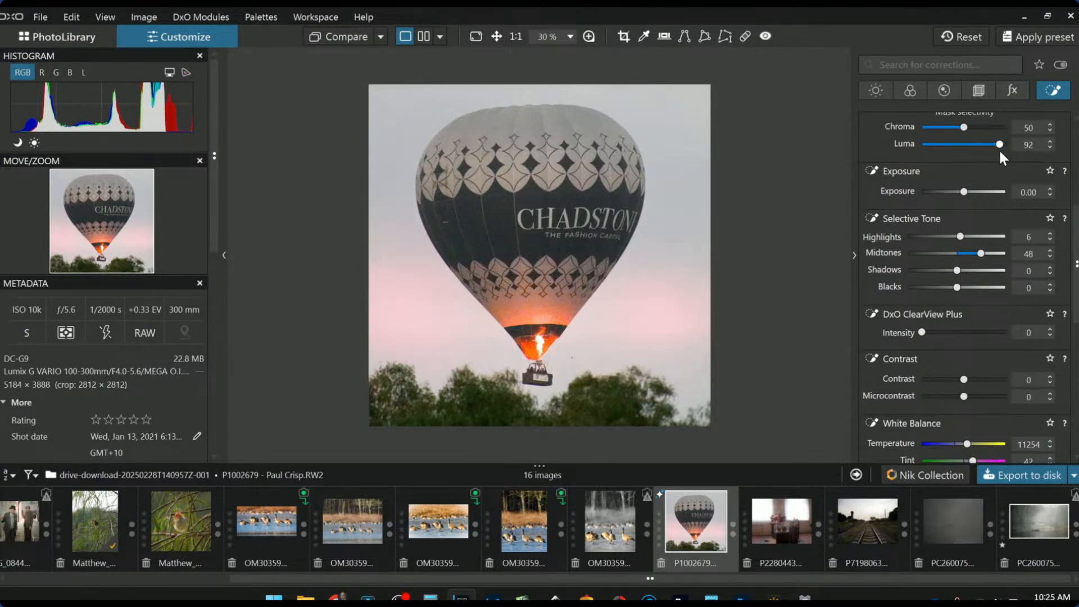
scroll(942, 248, "up", 1)
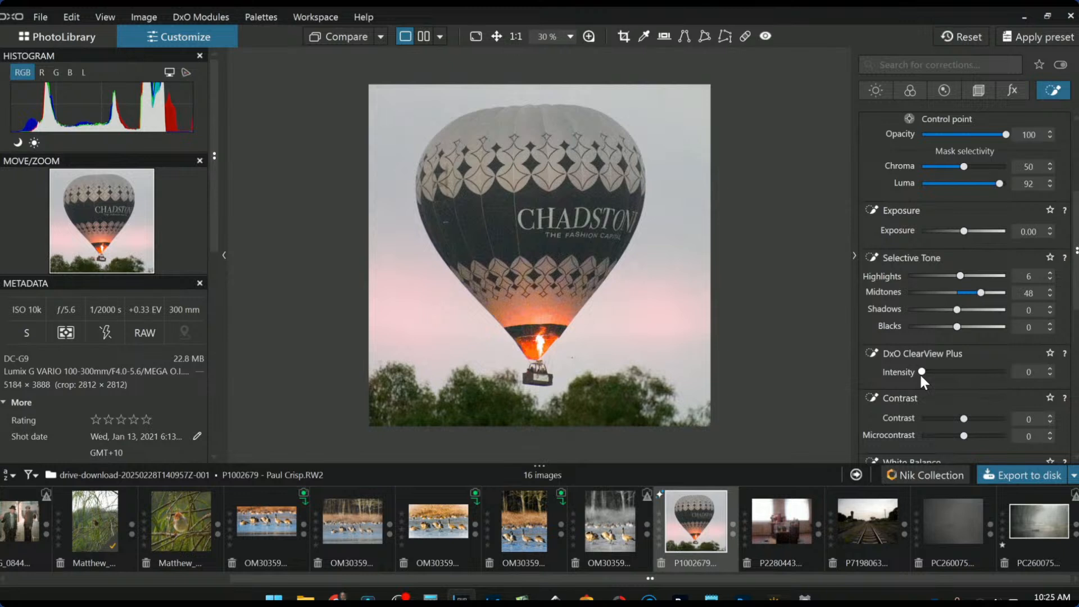
mouse_move(669, 346)
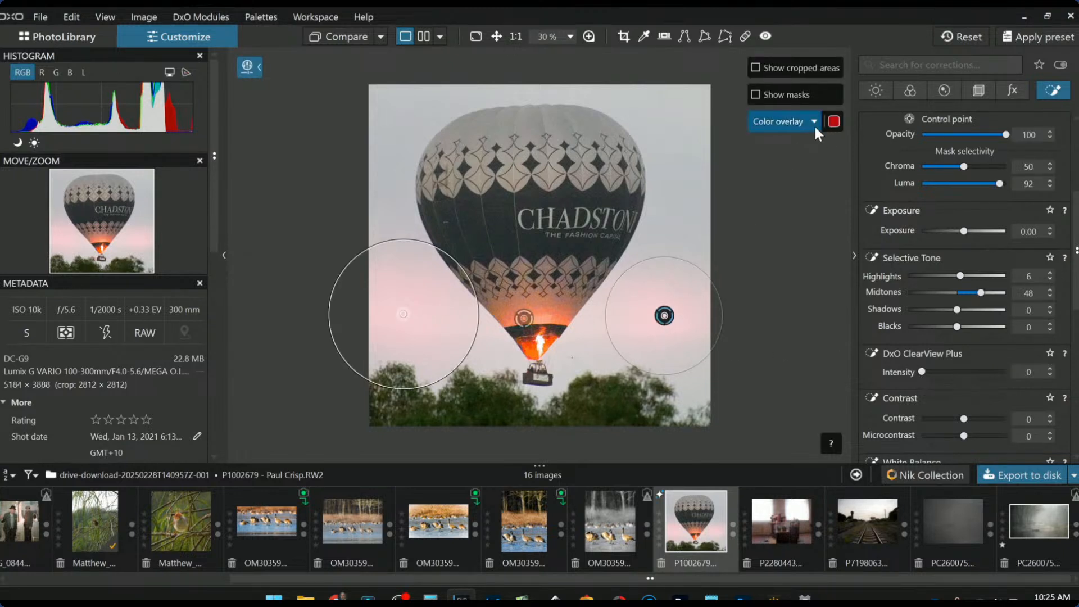
With the mask shown, add sky points left and right of the balloon, tightening chroma selectivity and highlights
left_click(785, 96)
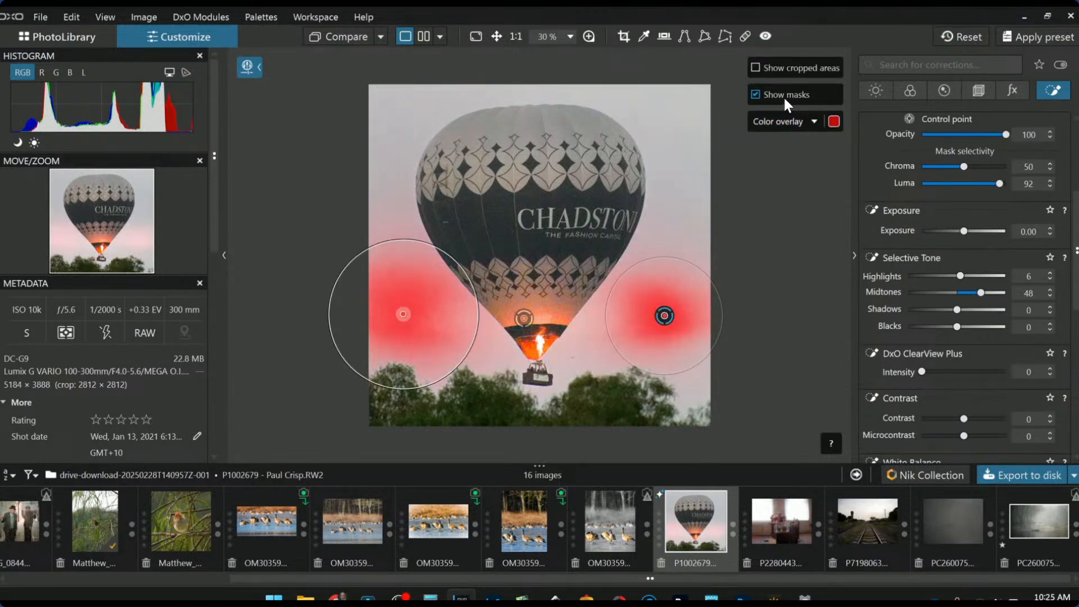
left_click_drag(966, 164, 976, 169)
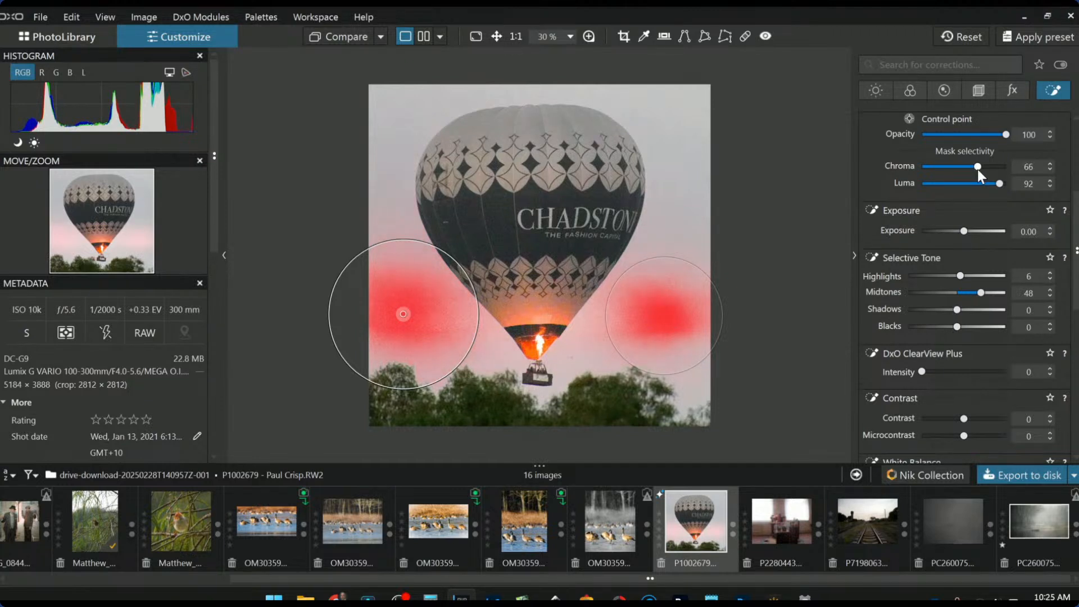
left_click(597, 330)
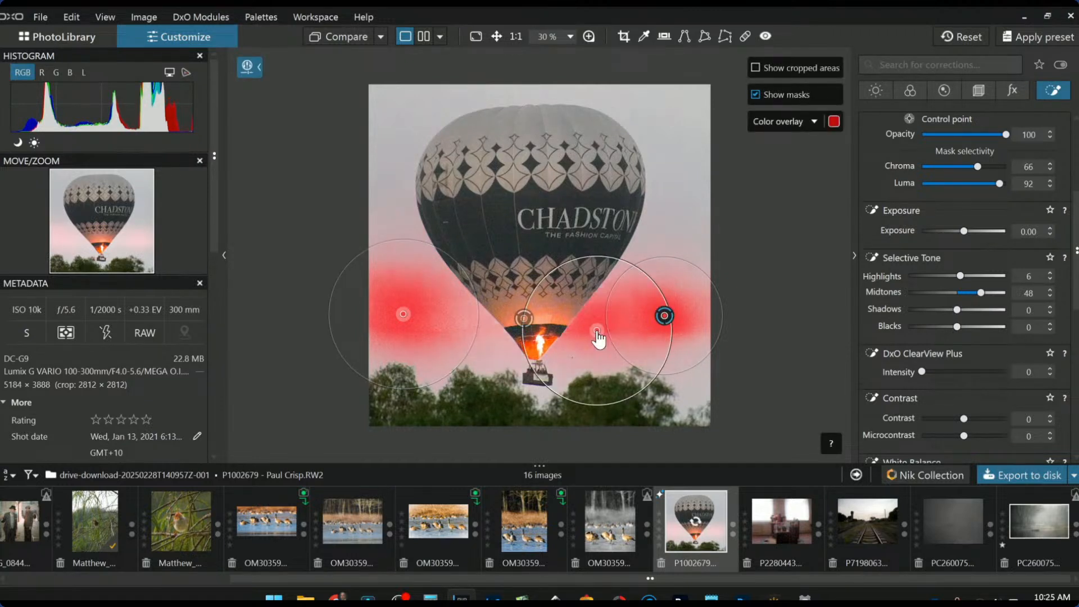
left_click_drag(565, 277, 569, 282)
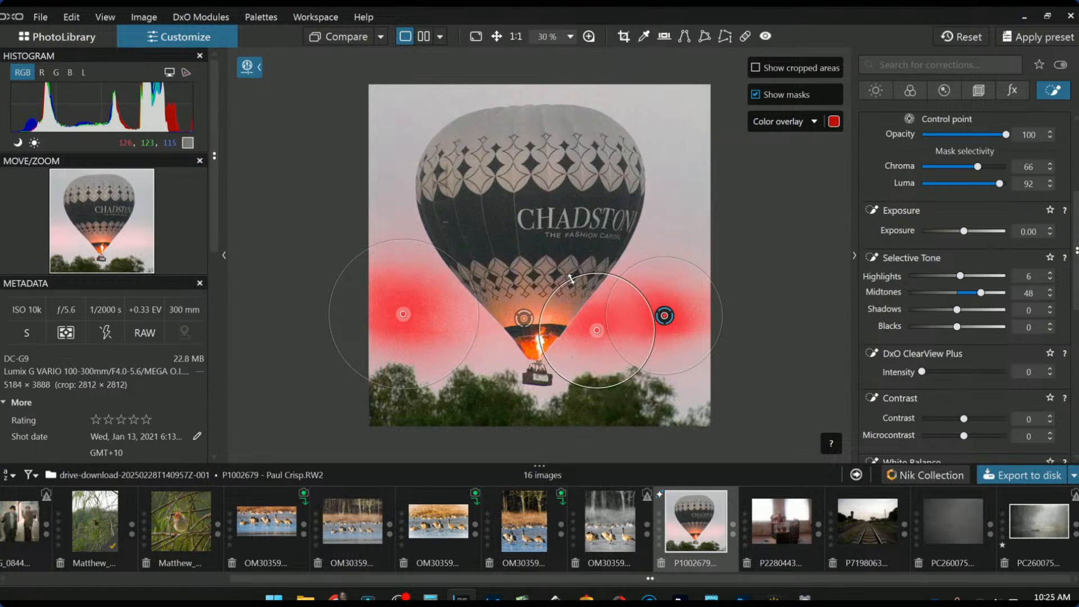
left_click(484, 327)
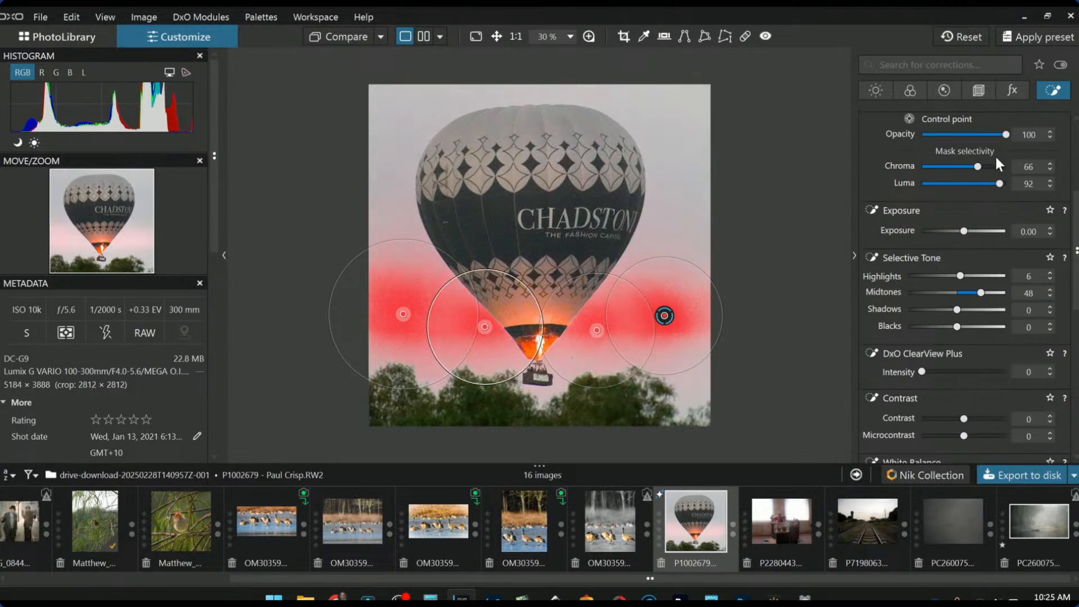
left_click_drag(976, 167, 996, 169)
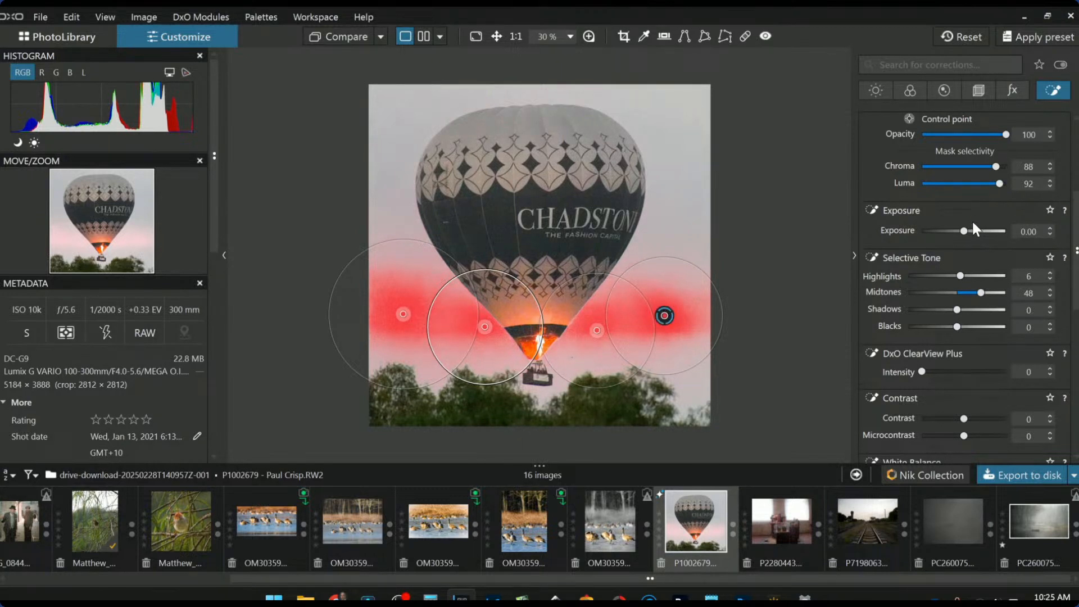
left_click_drag(997, 171, 998, 167)
left_click_drag(962, 278, 953, 273)
Warm the masked sky's temperature, extend it to the upper right, and hide the mask overlay
scroll(894, 356, "down", 3)
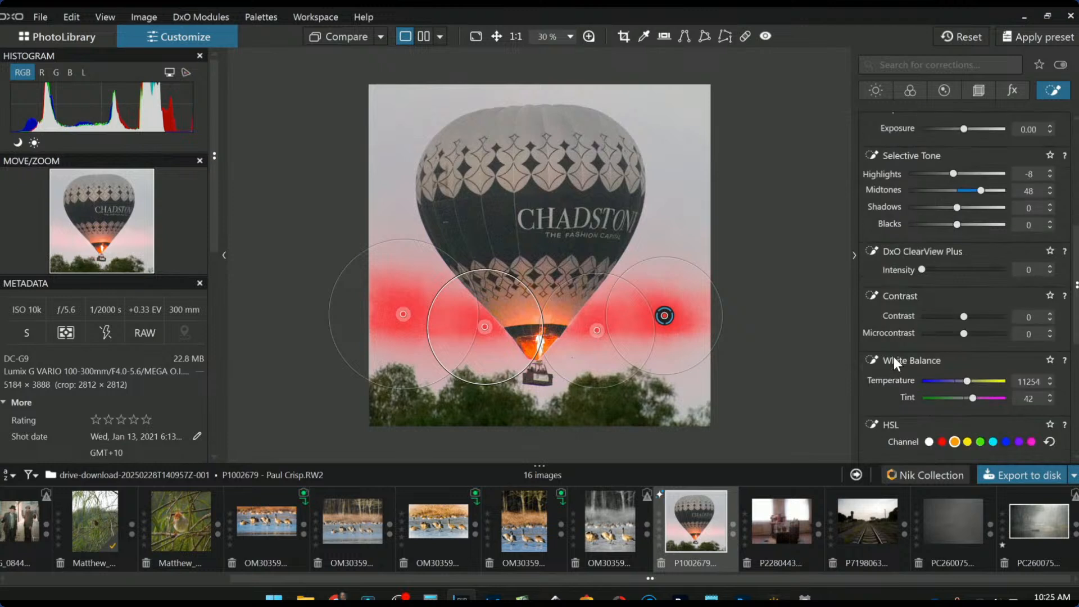
left_click_drag(968, 382, 969, 399)
left_click(655, 88)
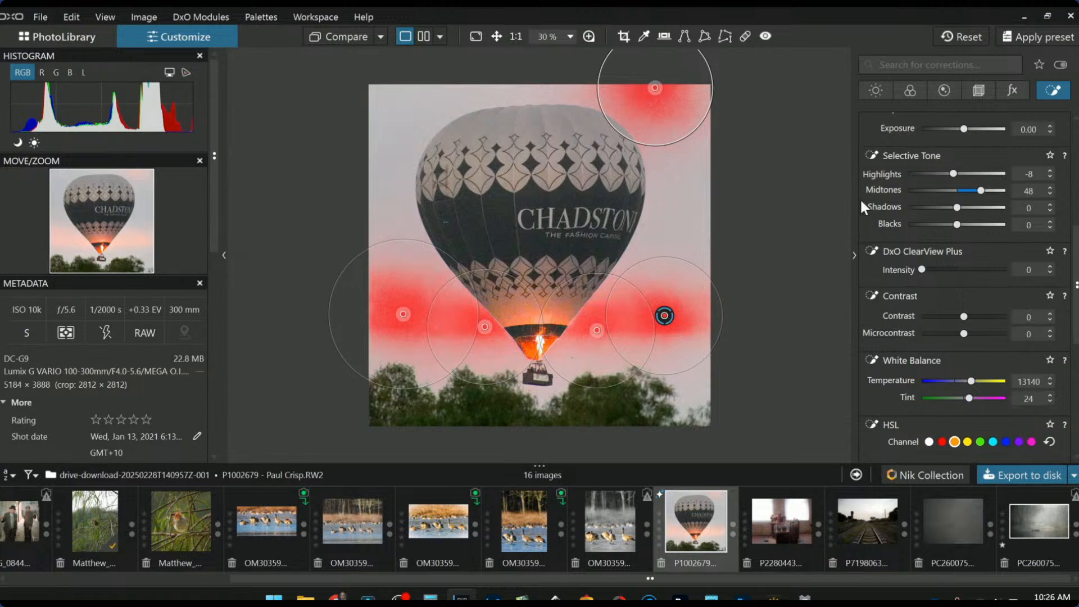
mouse_move(824, 78)
left_click(769, 95)
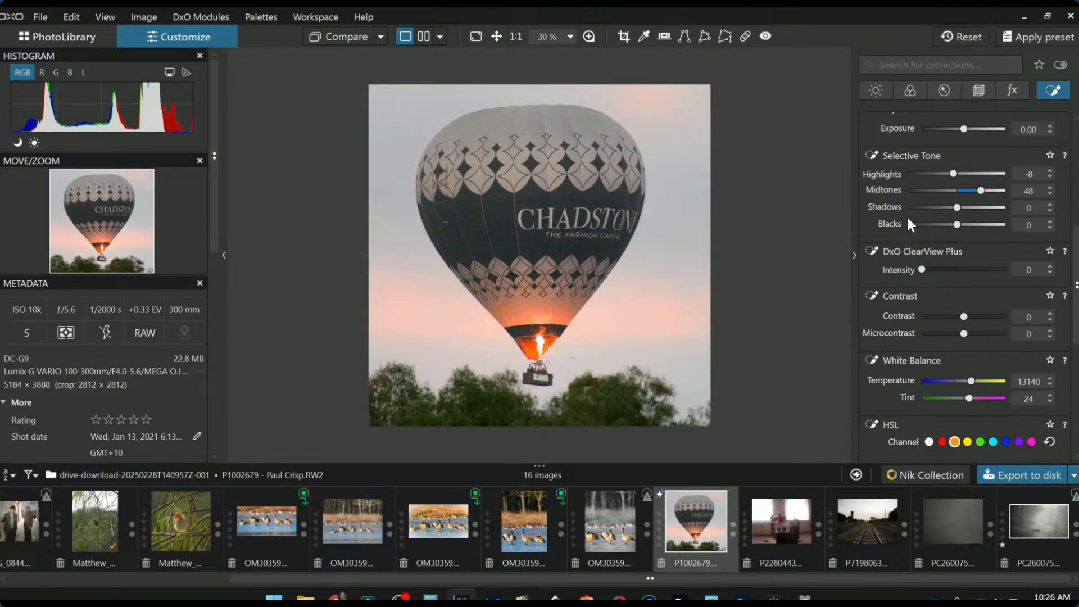
mouse_move(664, 315)
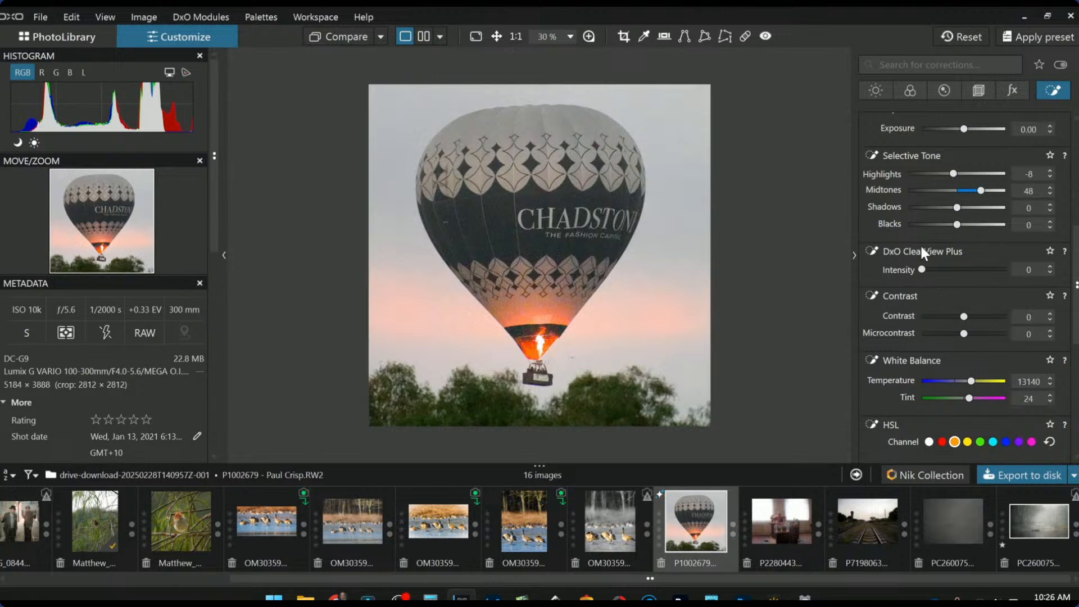
scroll(909, 286, "up", 3)
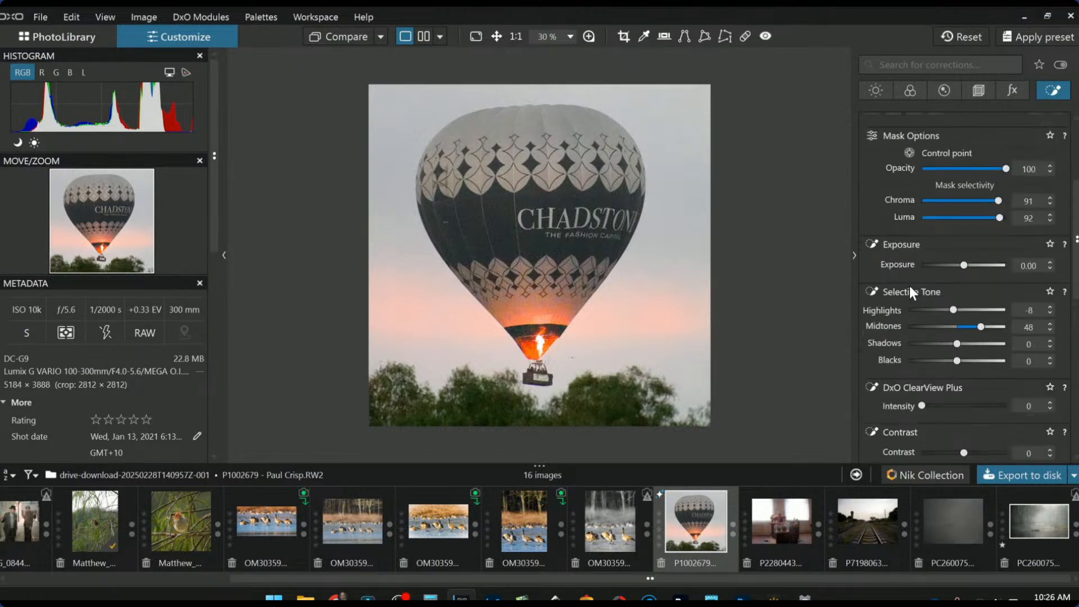
scroll(909, 285, "up", 3)
Add a control point on the trees below the basket with Shadows 28, Midtones 2, temperature 8783
left_click(872, 272)
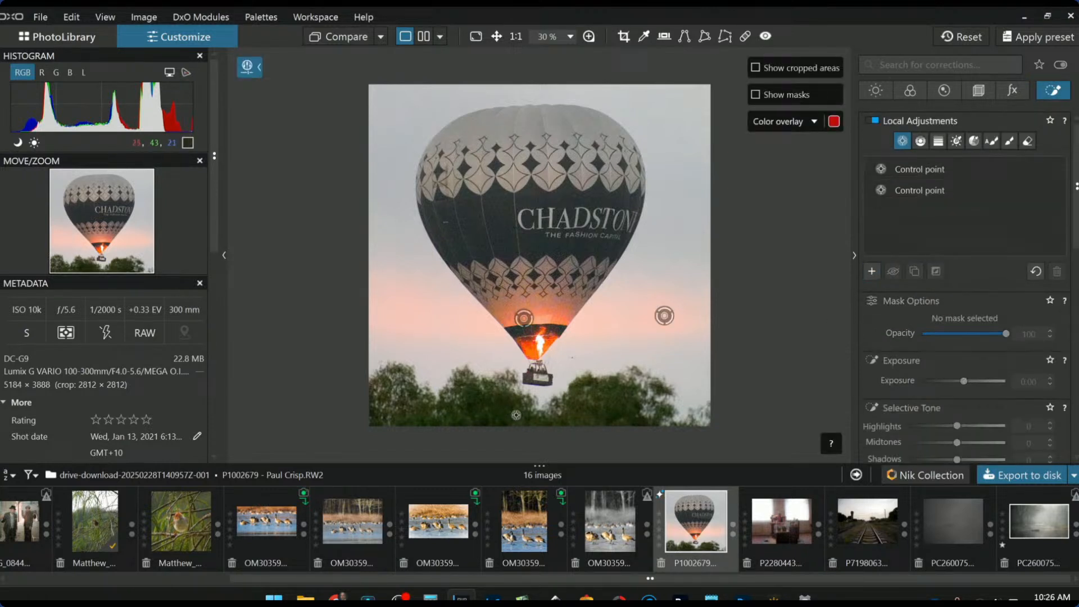
left_click(537, 415)
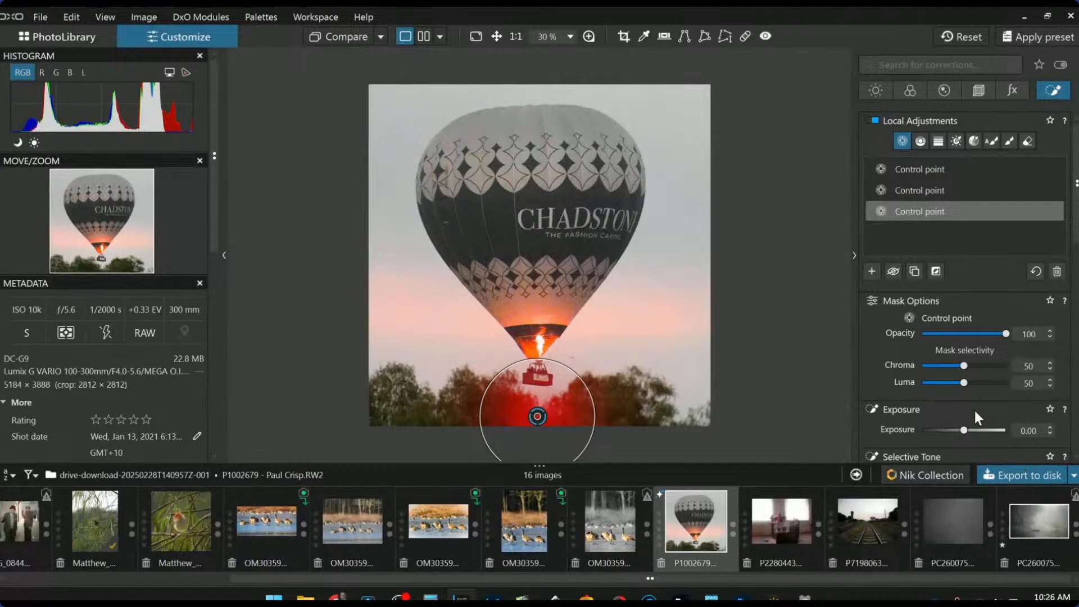
scroll(973, 427, "down", 2)
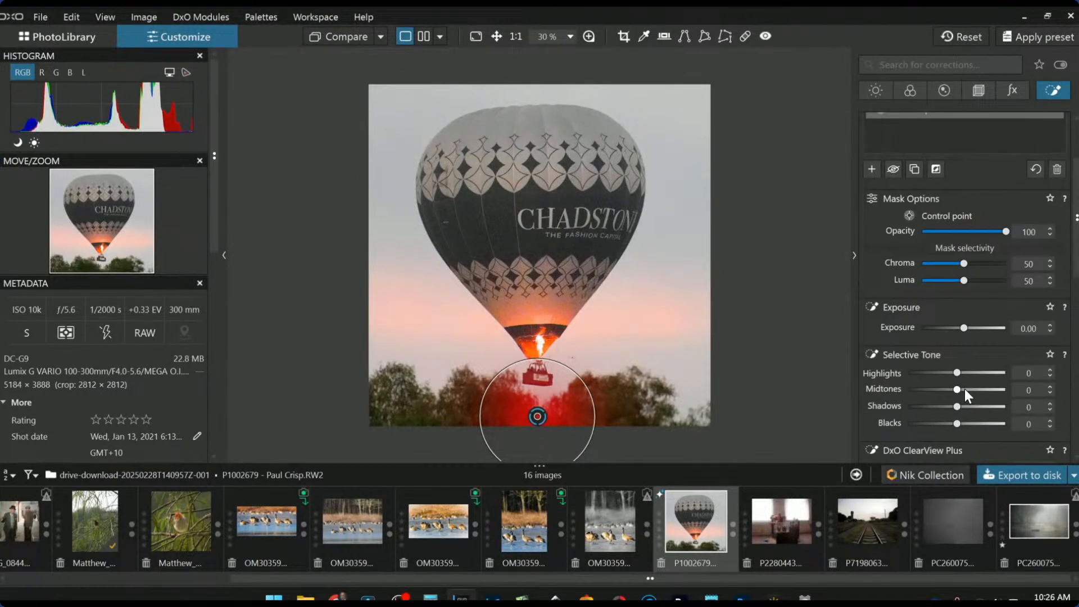
mouse_move(962, 389)
left_mouse_down()
mouse_move(982, 389)
mouse_move(958, 389)
mouse_move(969, 408)
left_mouse_up()
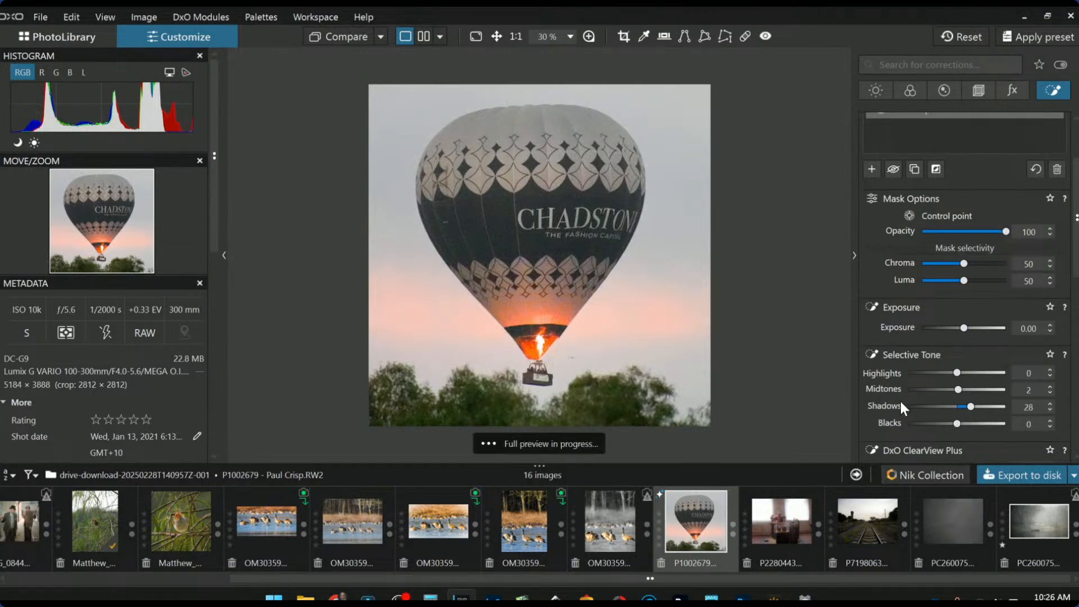
scroll(899, 401, "down", 3)
left_click_drag(961, 409, 958, 410)
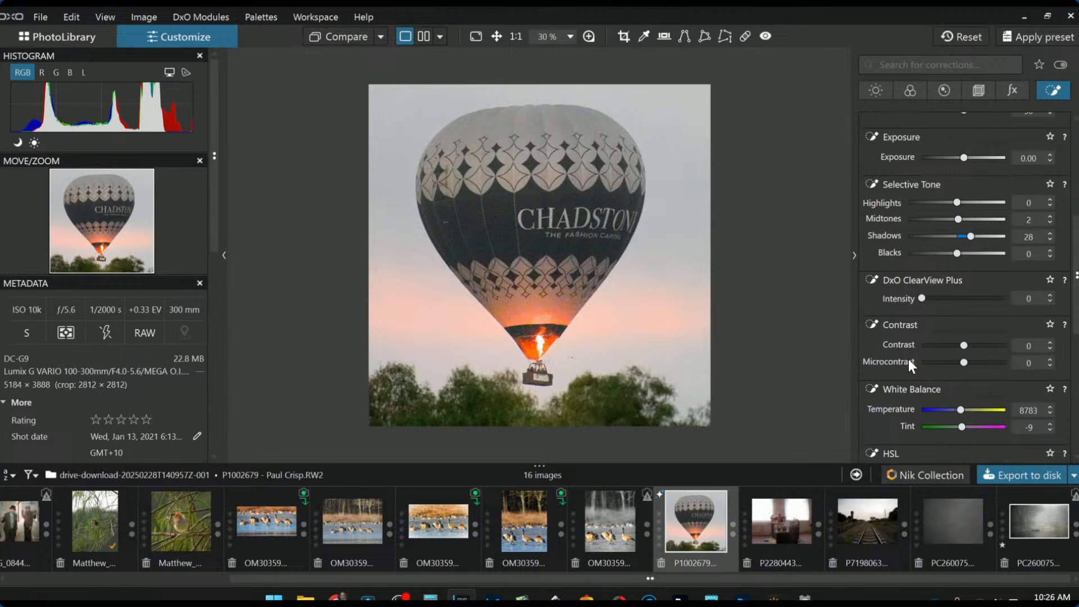
scroll(887, 208, "up", 6)
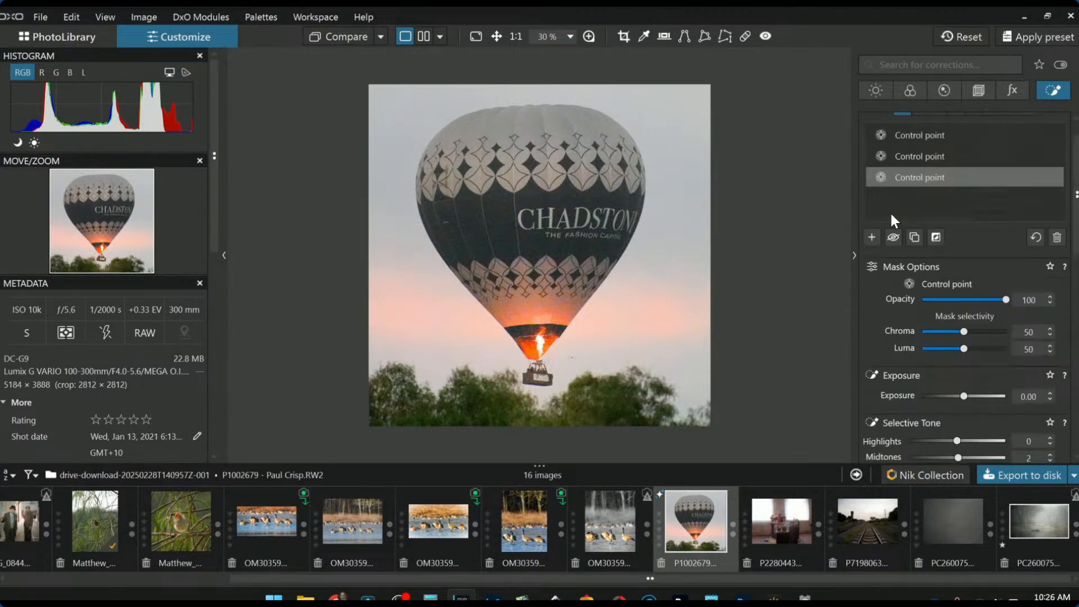
Place control points on the upper envelope's centre, left, right and top, then shrink the top point
left_click(874, 237)
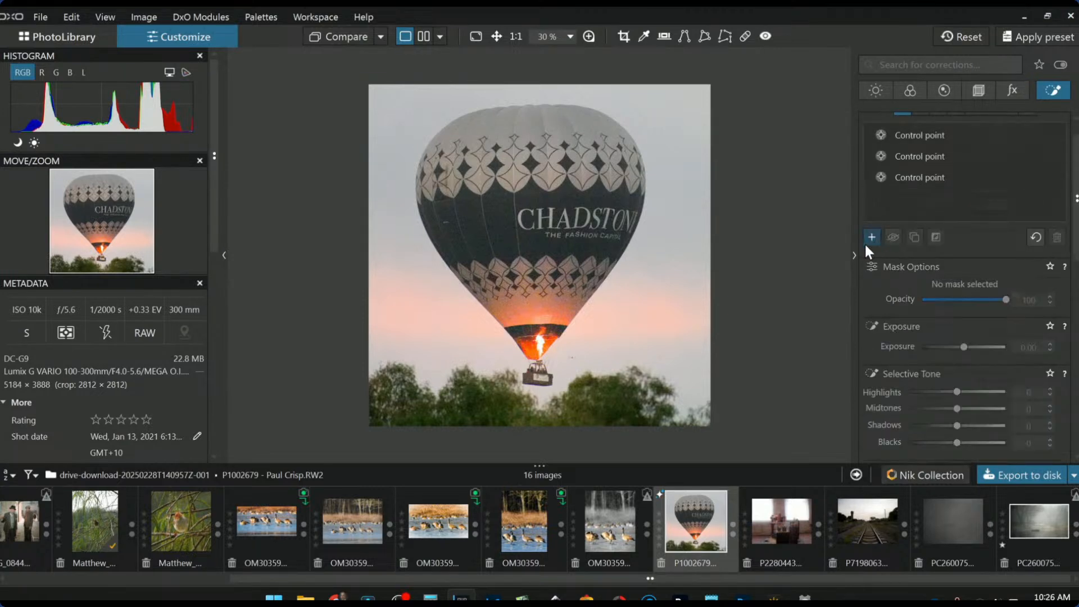
left_click(546, 175)
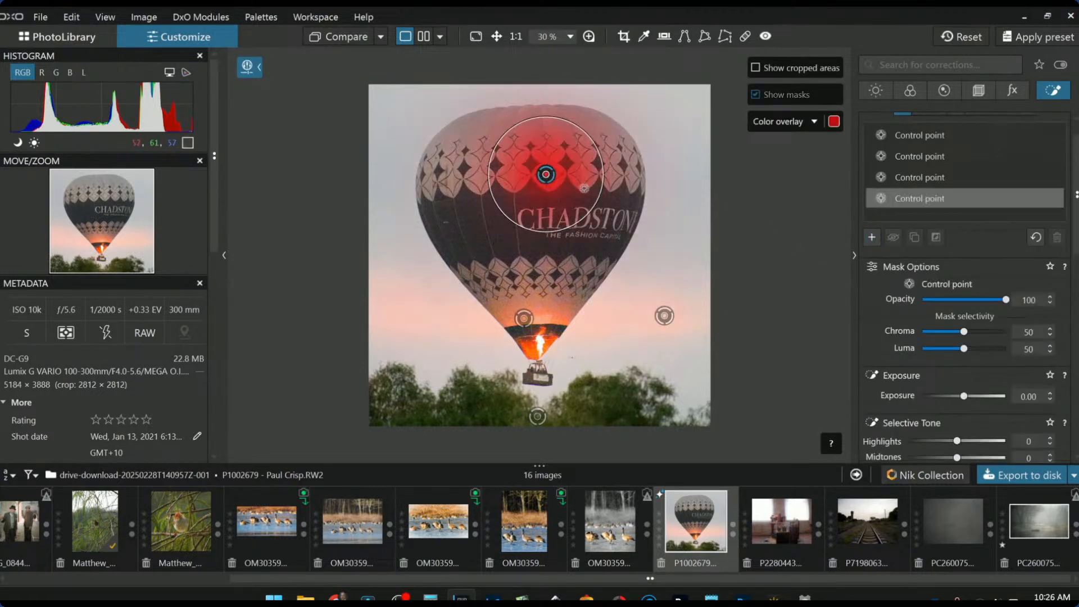
left_click(479, 177)
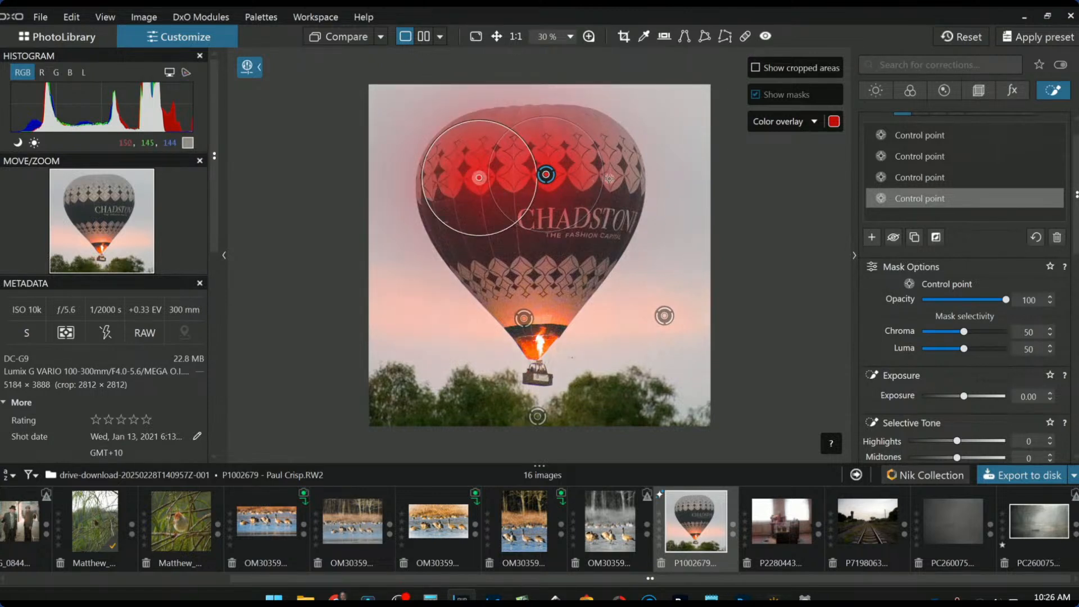
left_click(611, 177)
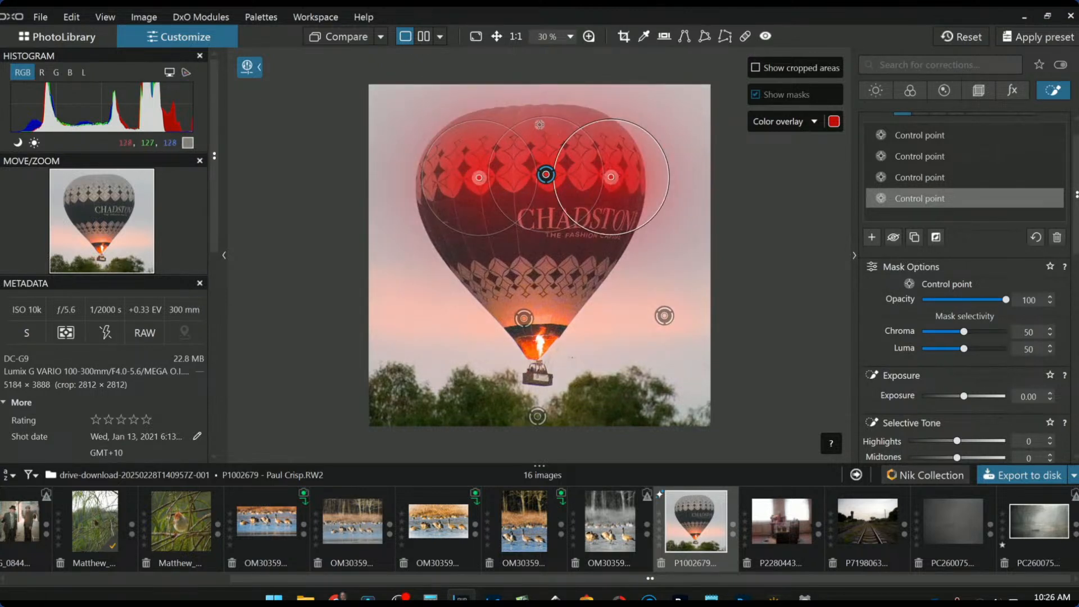
left_click(535, 123)
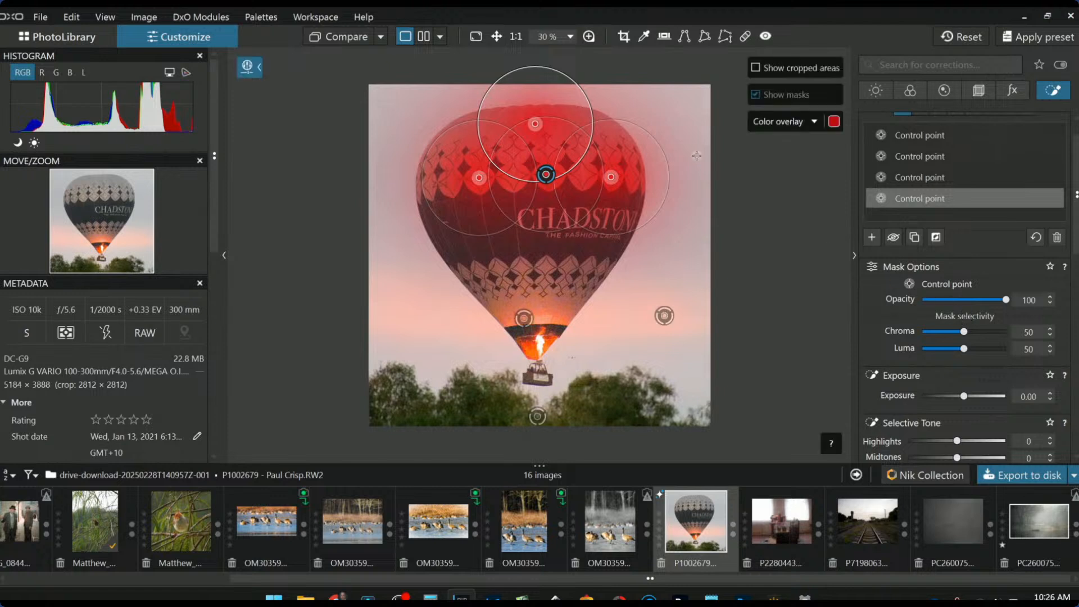
left_click_drag(580, 79, 552, 113)
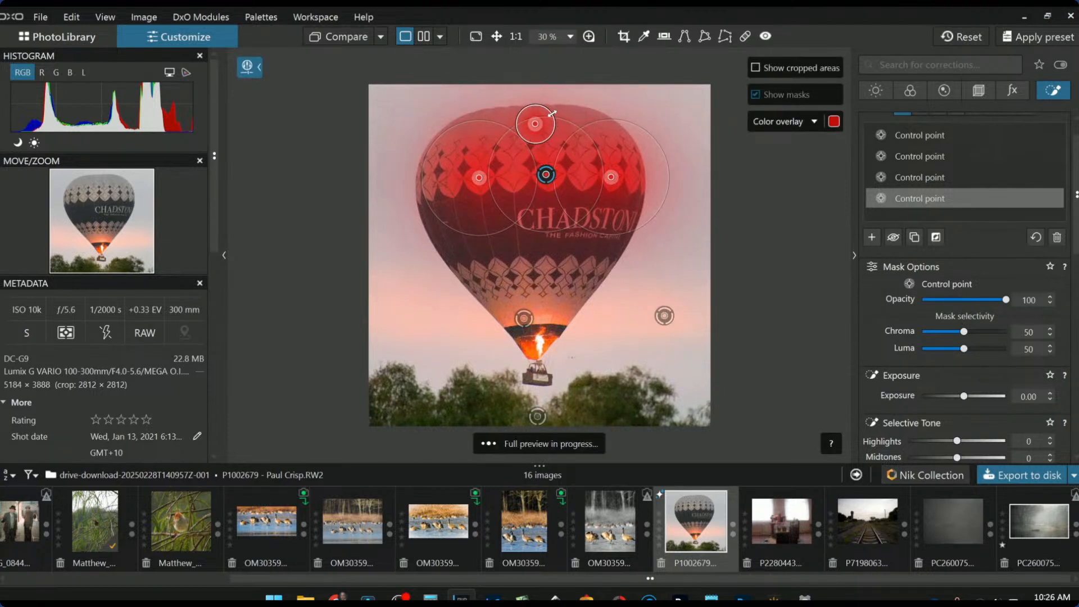
Set the envelope adjustment to Highlights 90, temperature 10743 and tint 1
left_click(989, 441)
scroll(921, 387, "down", 2)
scroll(906, 372, "down", 3)
left_click_drag(959, 375, 966, 392)
key("ctrl+z")
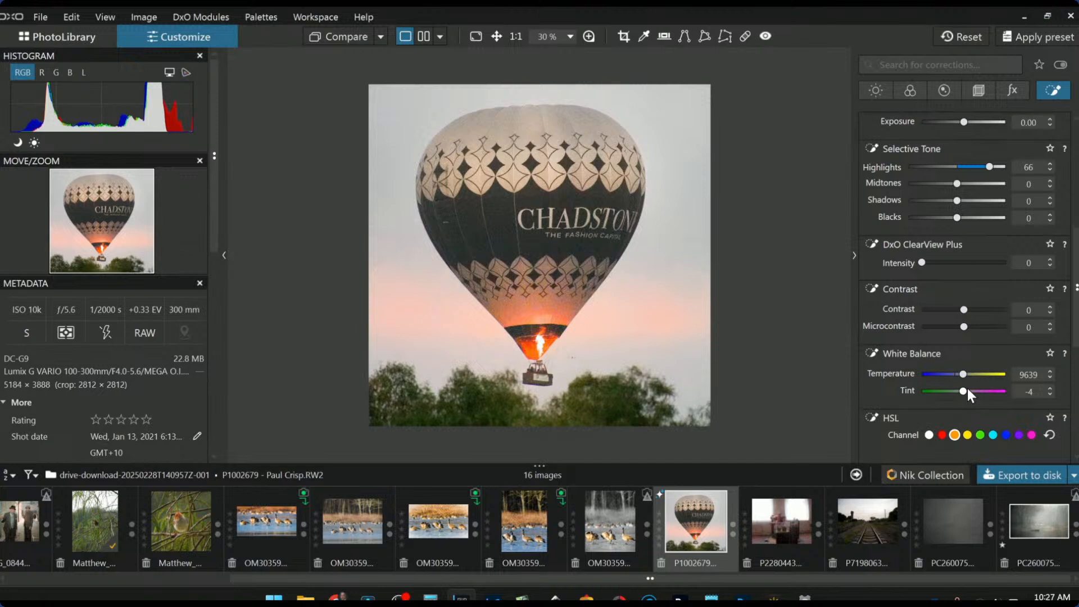
left_click_drag(966, 389, 966, 375)
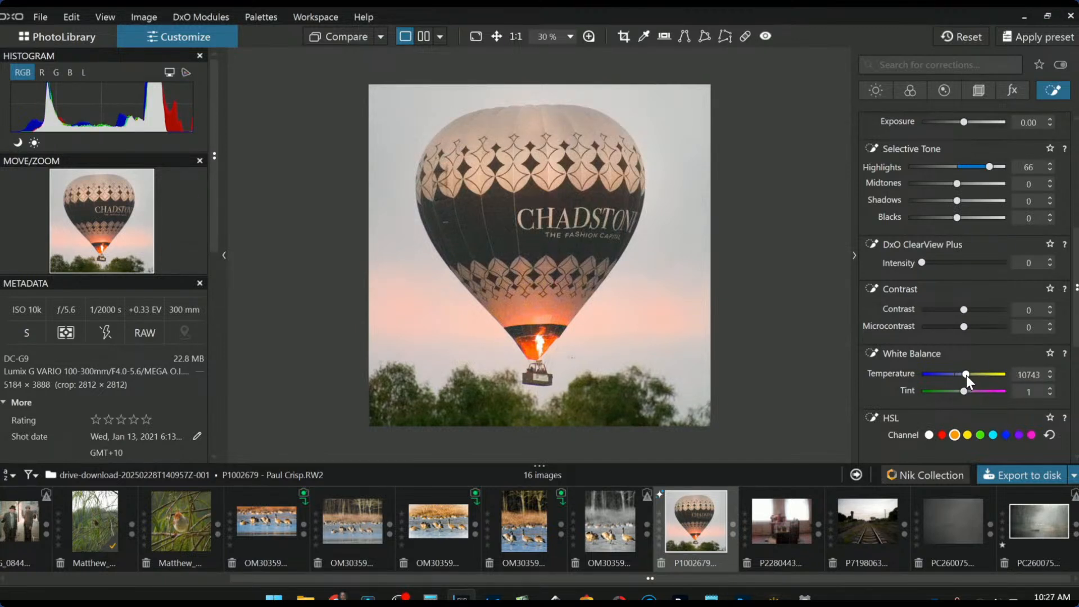
left_click_drag(990, 165, 1003, 168)
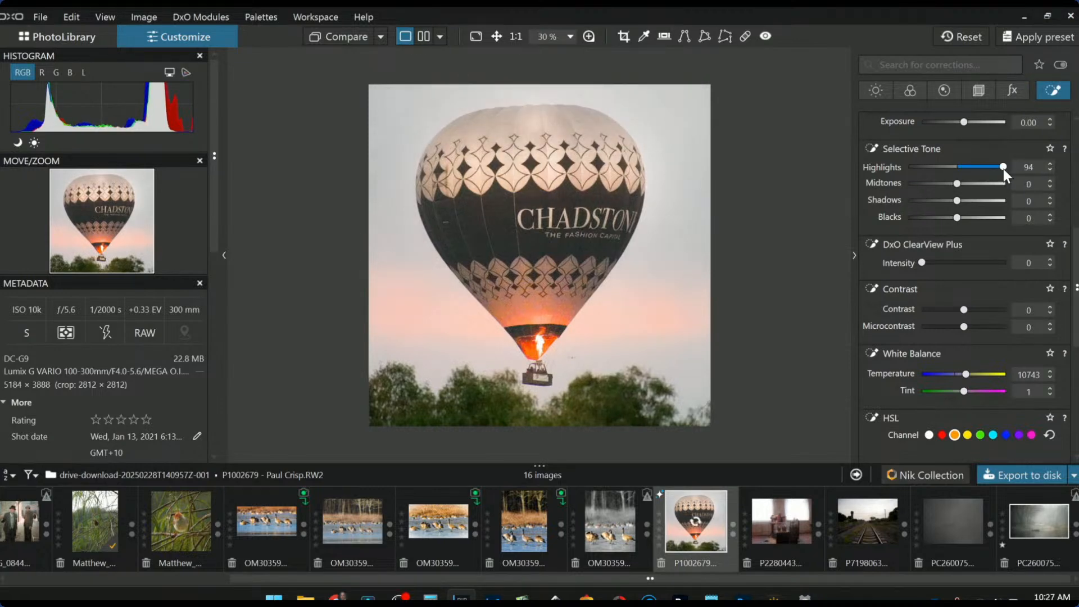
scroll(914, 233, "up", 5)
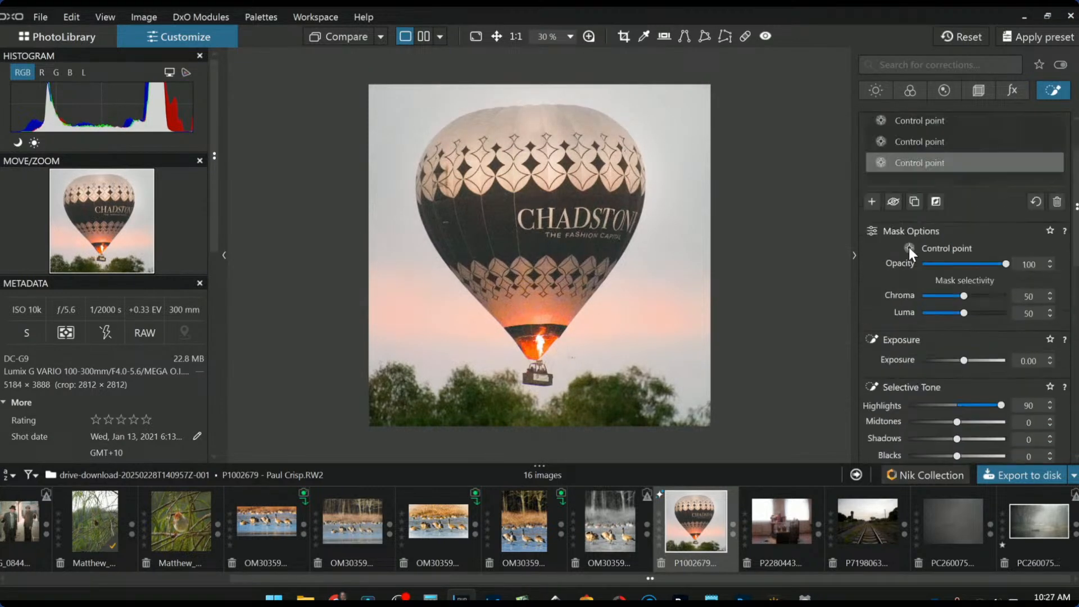
left_click(871, 271)
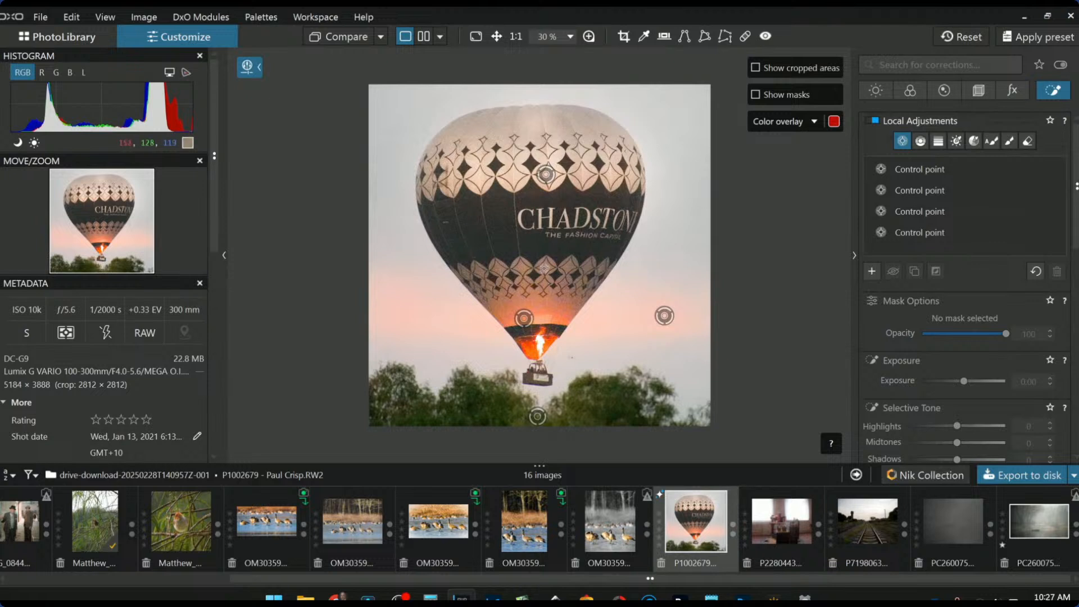
Add two control points on the balloon's lower pattern band, raising its highlights and warming its temperature
left_click(521, 266)
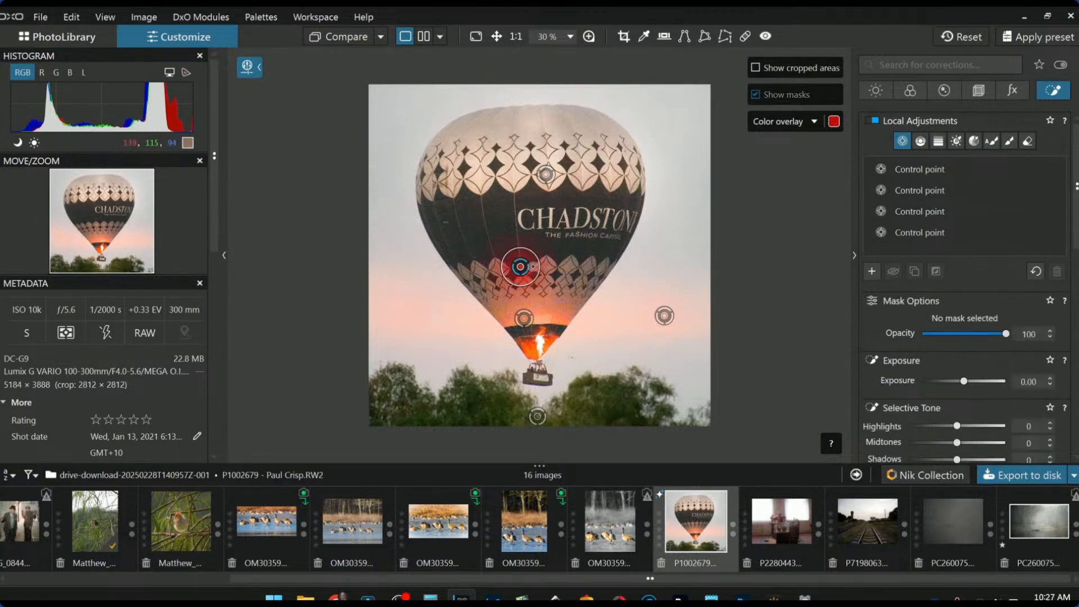
left_click(548, 266)
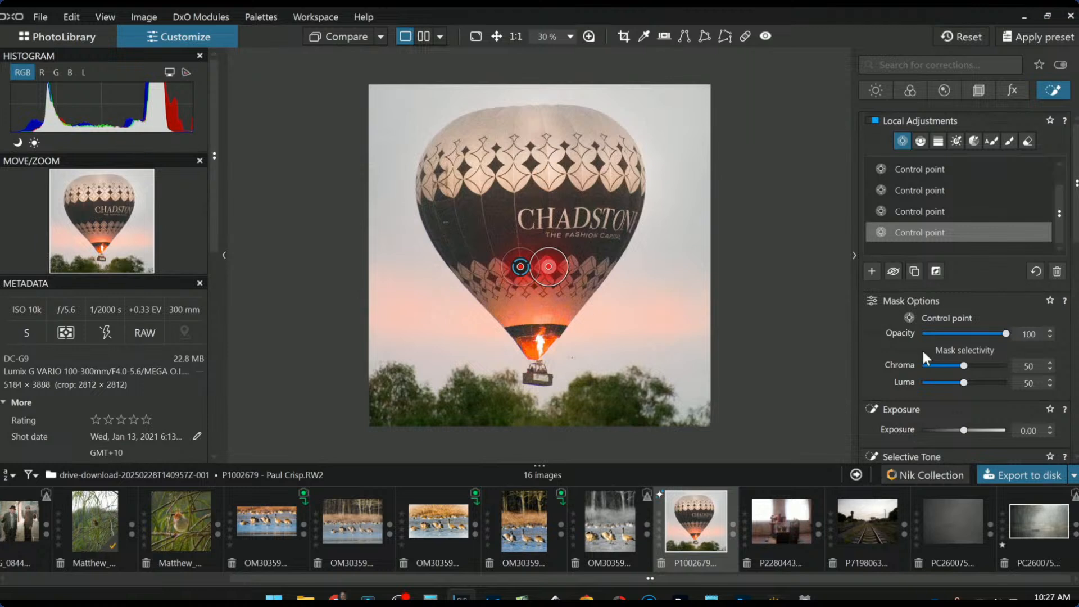
scroll(978, 393, "down", 3)
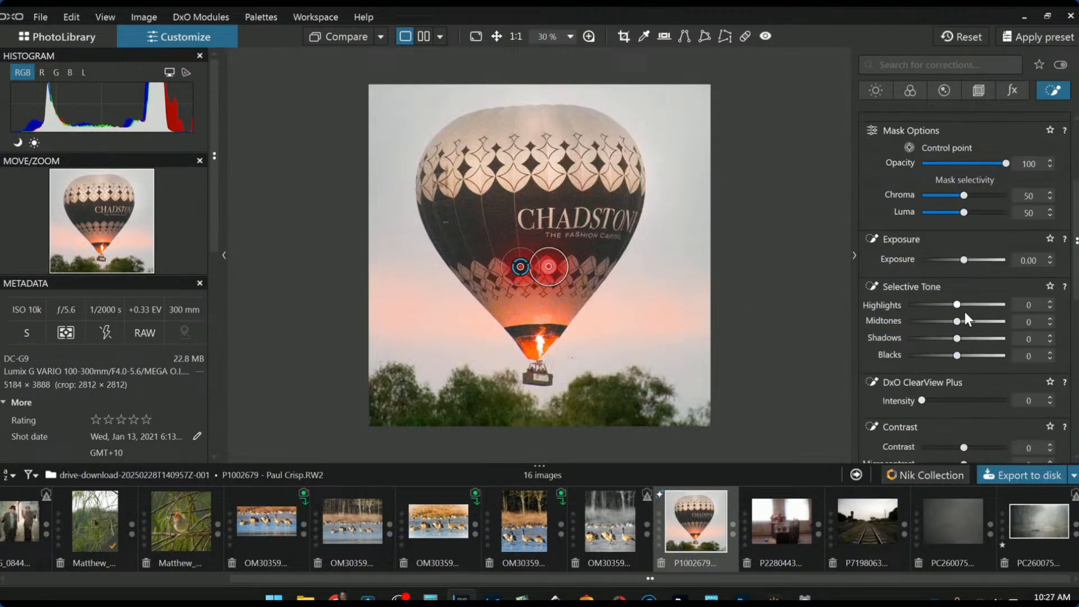
left_click_drag(958, 305, 995, 307)
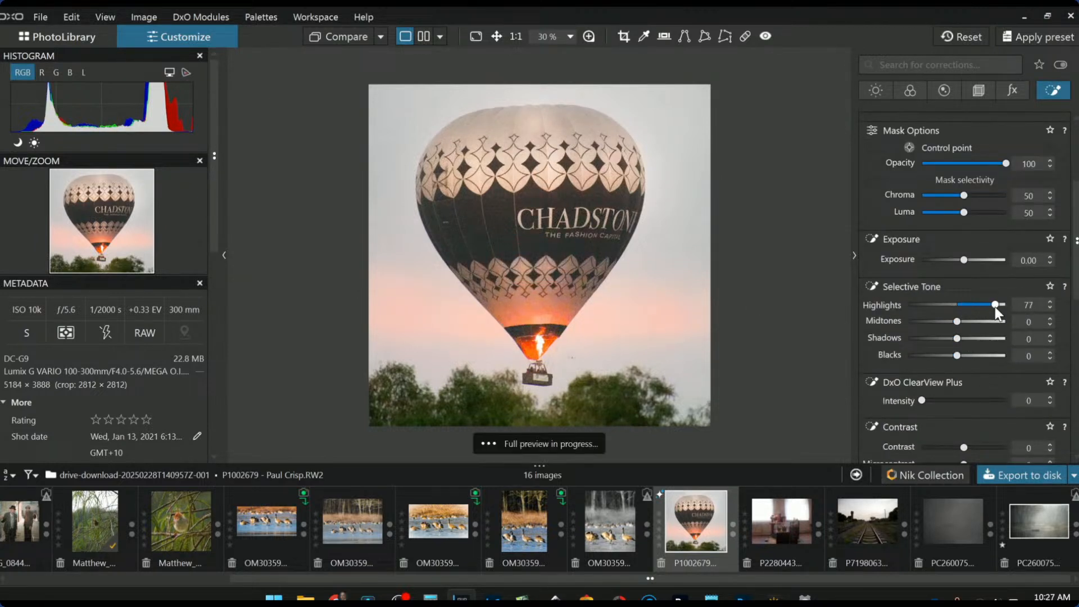
scroll(950, 387, "down", 3)
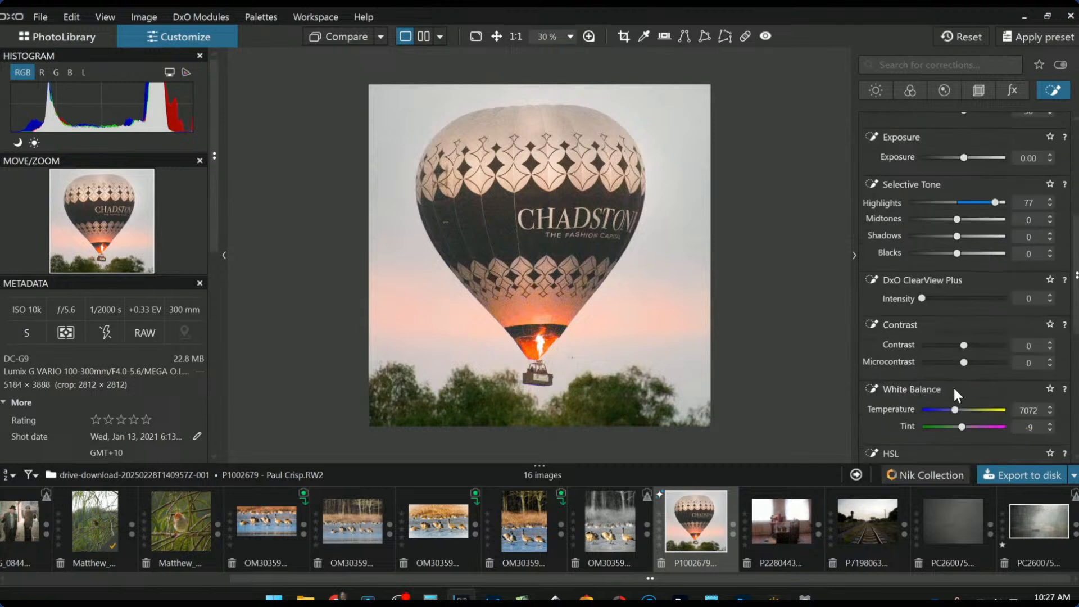
left_click_drag(954, 408, 958, 410)
scroll(907, 253, "up", 3)
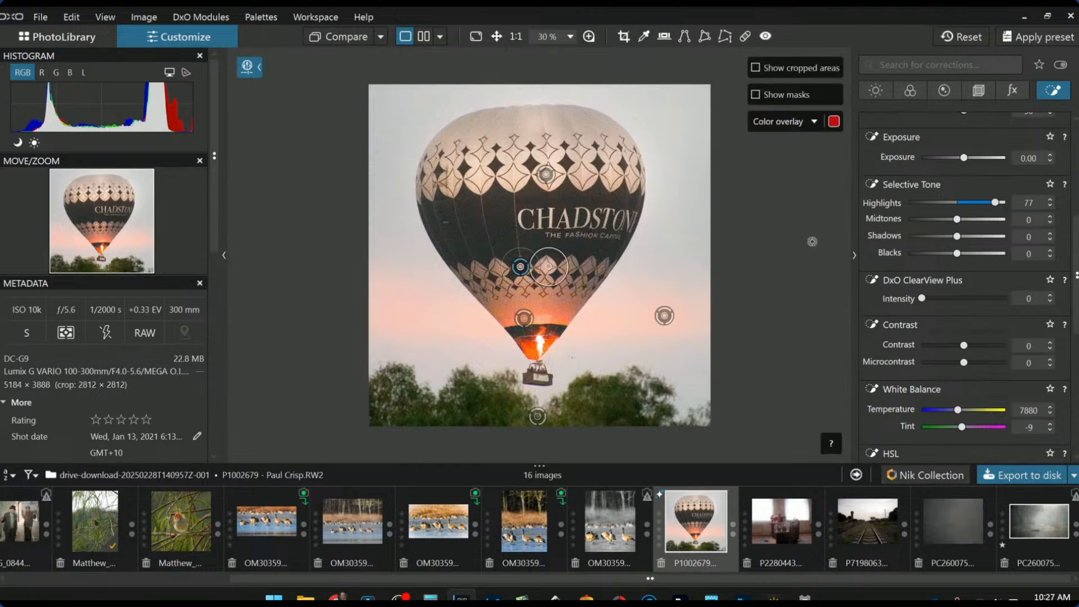
scroll(906, 250, "up", 5)
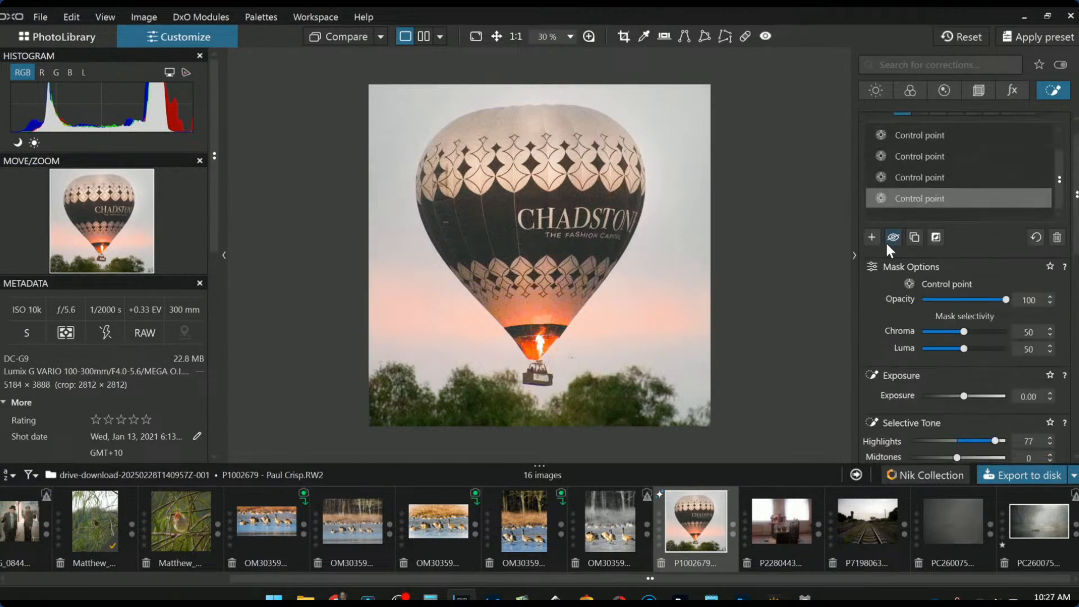
Add a control point at the balloon's crown with exposure 0.64, then deselect it
left_click(535, 124)
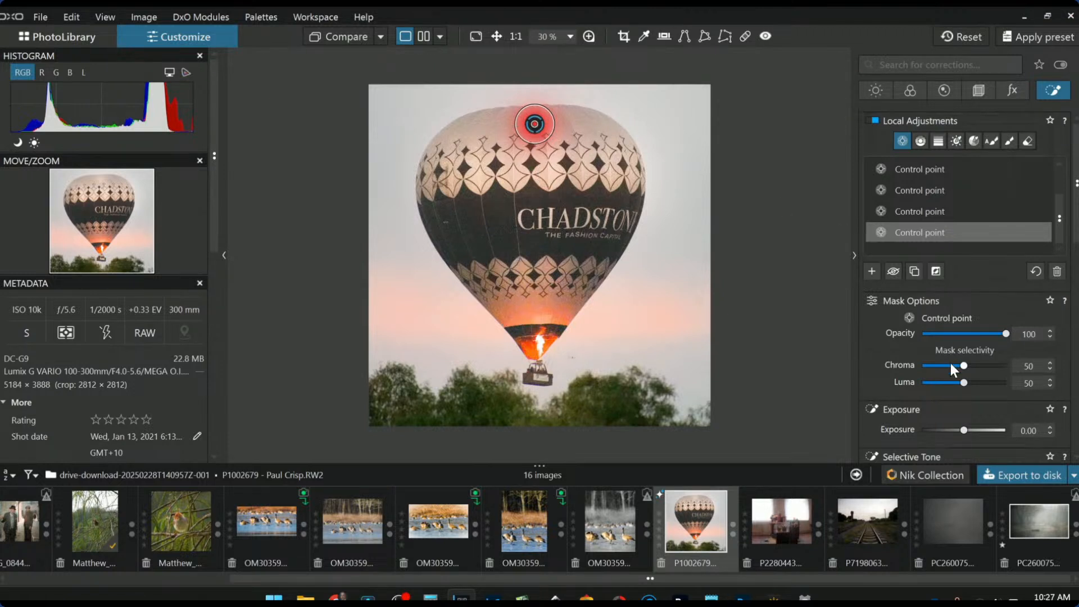
scroll(956, 380, "down", 3)
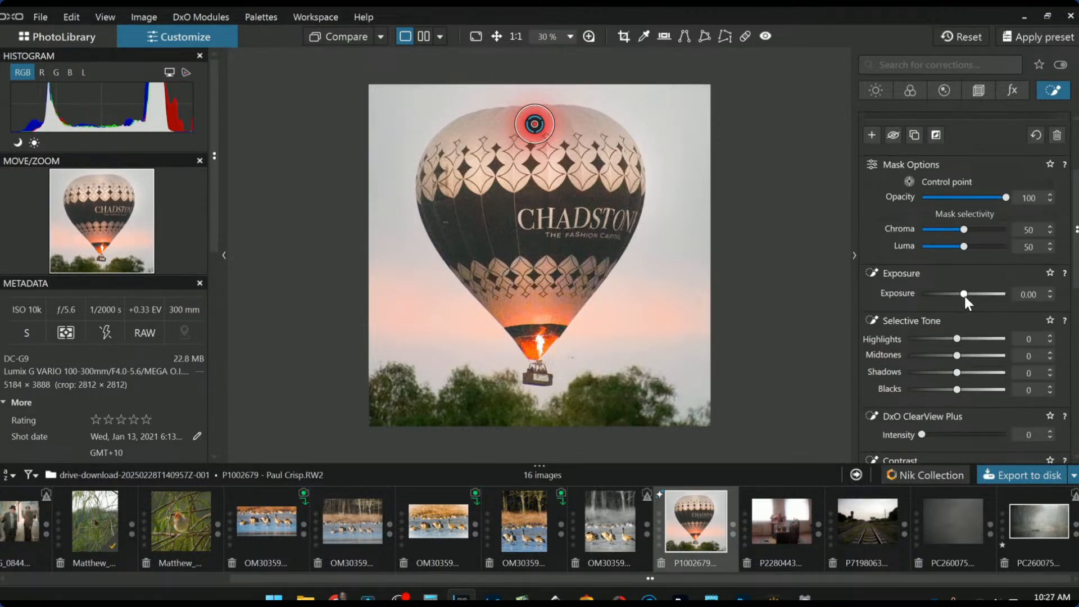
left_click_drag(963, 294, 969, 295)
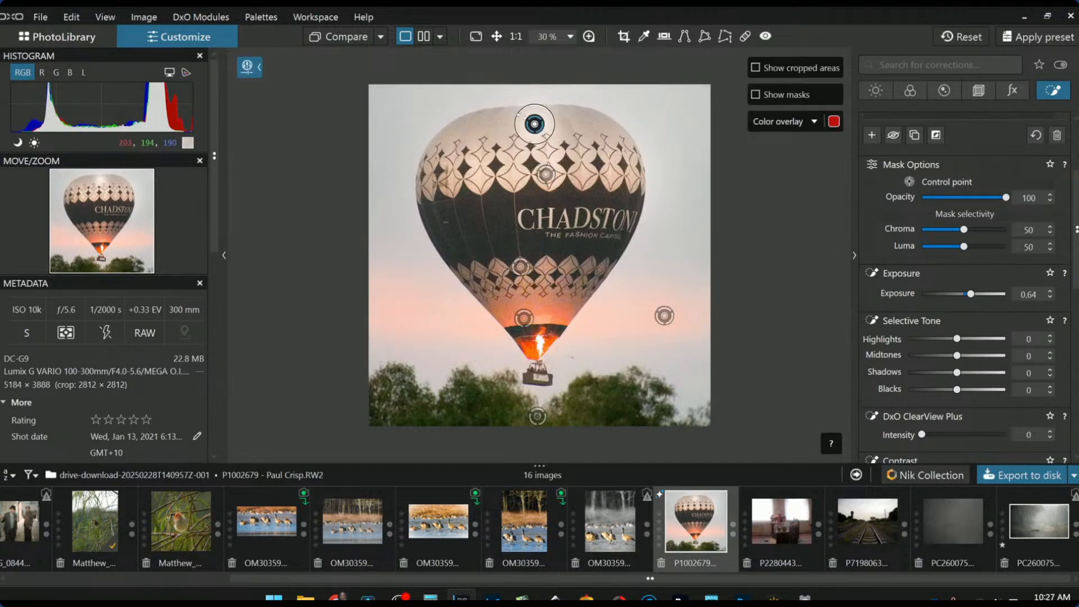
left_click(534, 124)
scroll(968, 207, "up", 2)
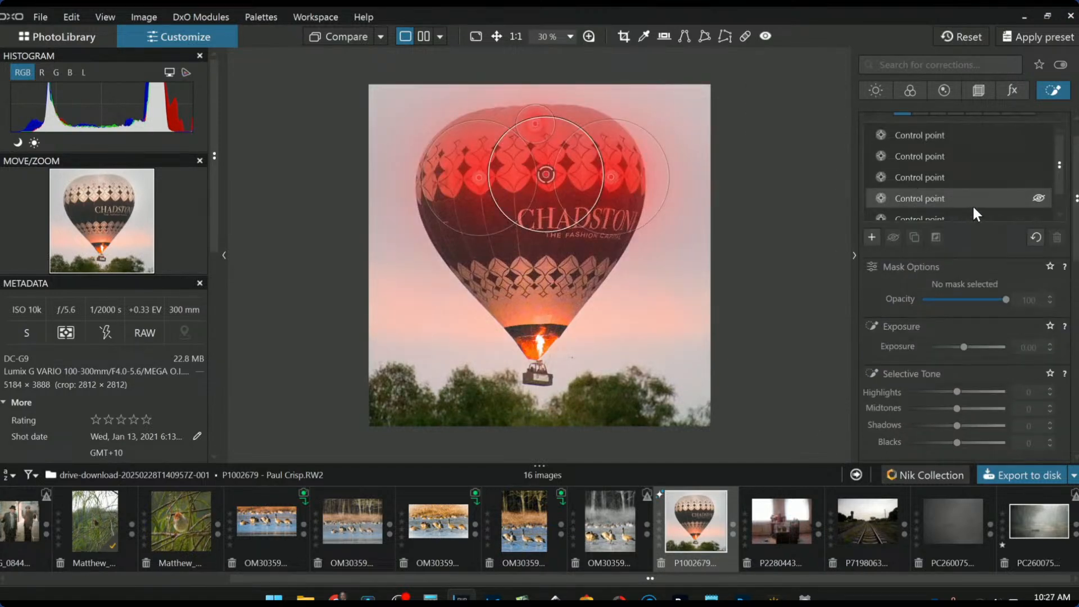
scroll(1058, 196, "up", 1)
Paint a 56% opacity brush mask across the balloon top, extending it with more strokes, and set Highlights to 98
left_click(1009, 142)
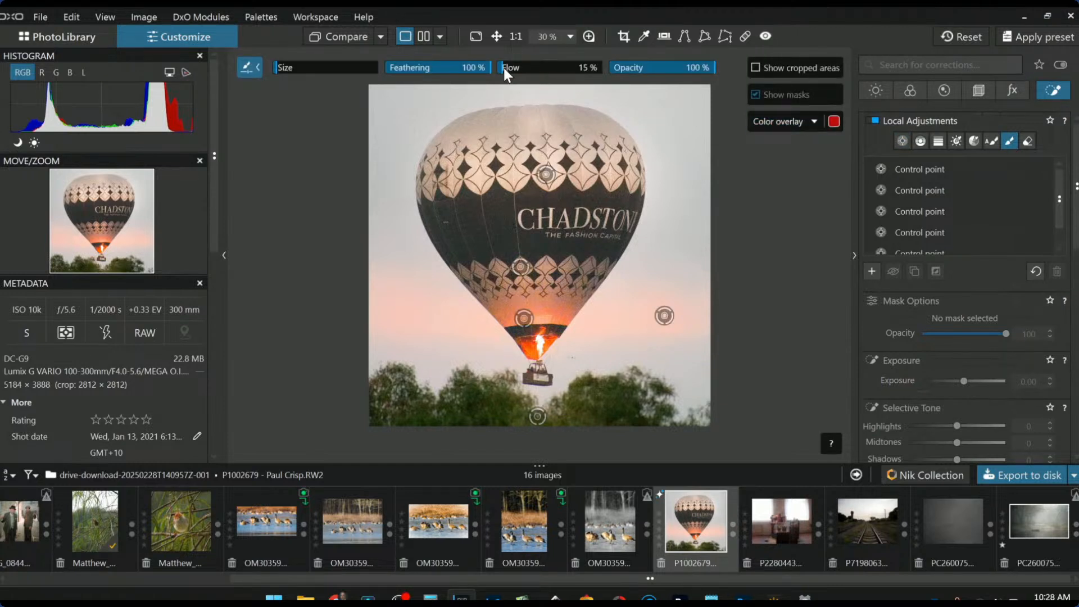
left_click(663, 69)
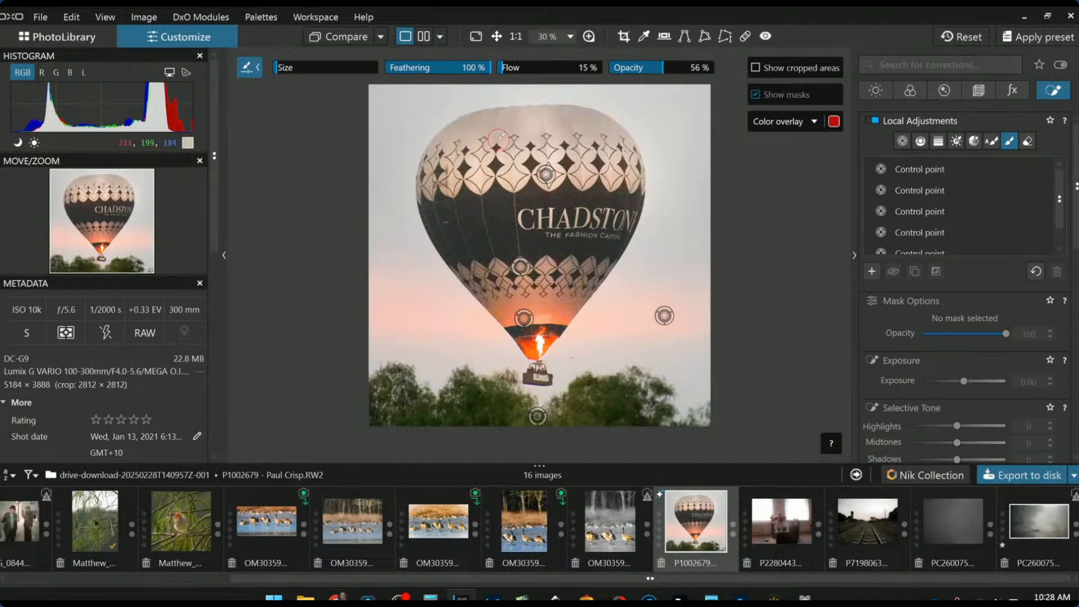
scroll(499, 139, "up", 3)
scroll(531, 171, "up", 1)
scroll(531, 171, "down", 2)
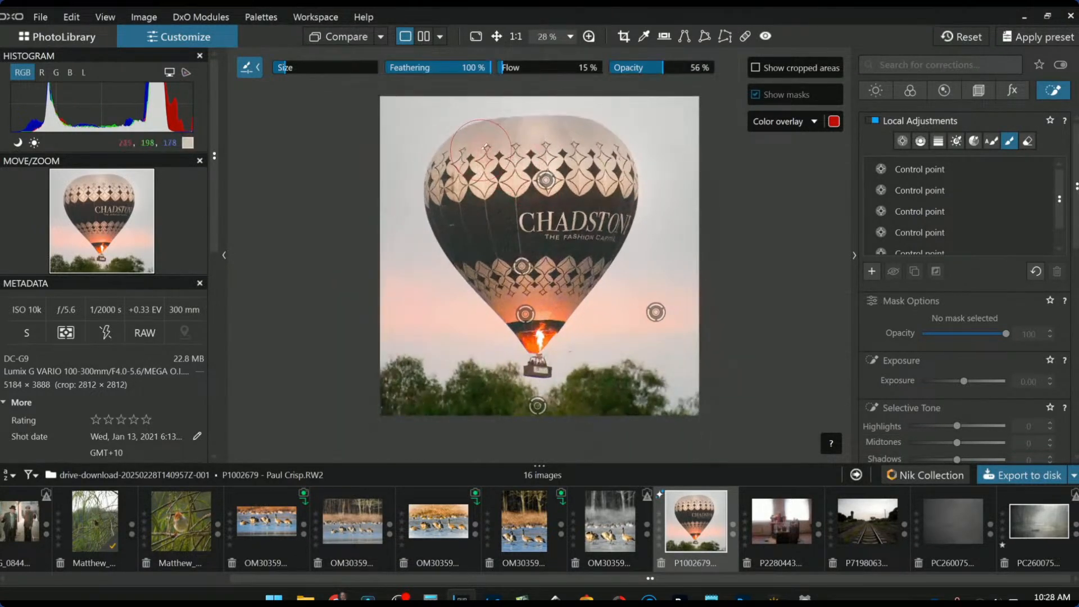
mouse_move(465, 146)
left_mouse_down()
mouse_move(587, 136)
mouse_move(634, 164)
left_mouse_up()
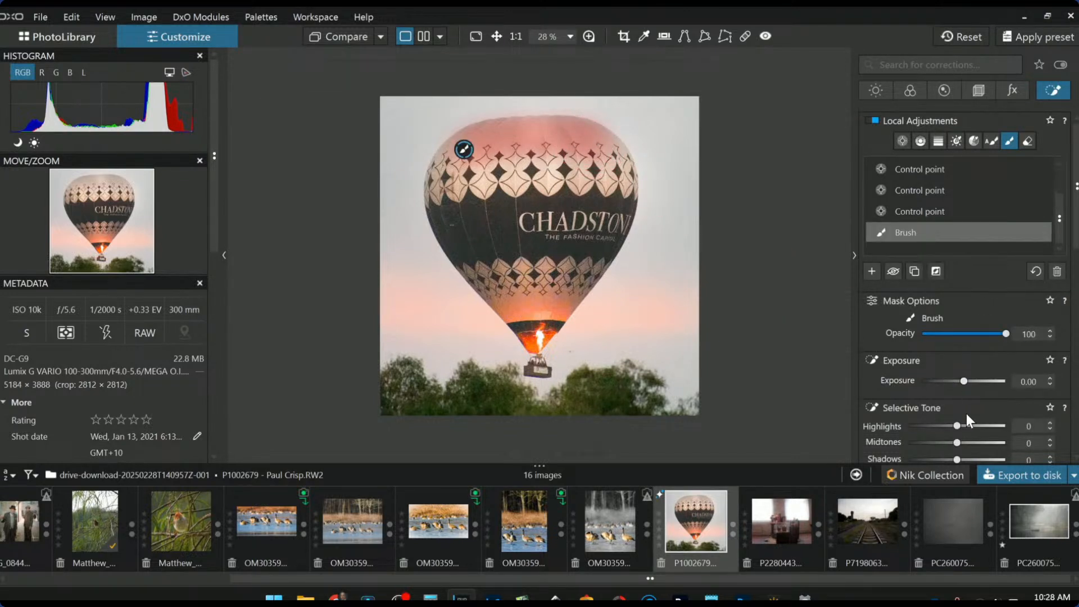
left_click_drag(959, 427, 1005, 433)
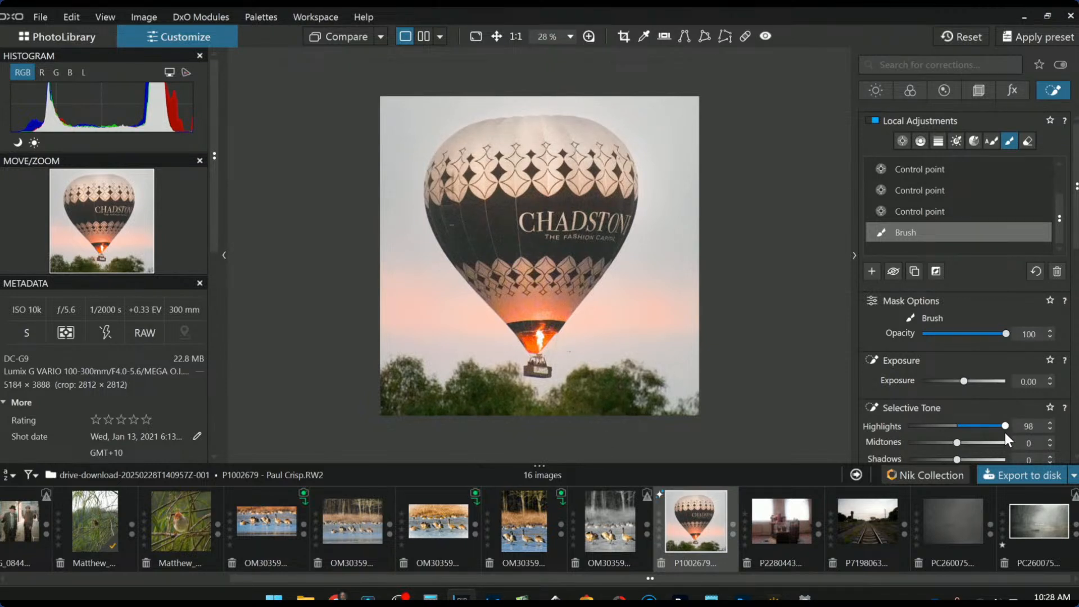
scroll(1005, 432, "down", 1)
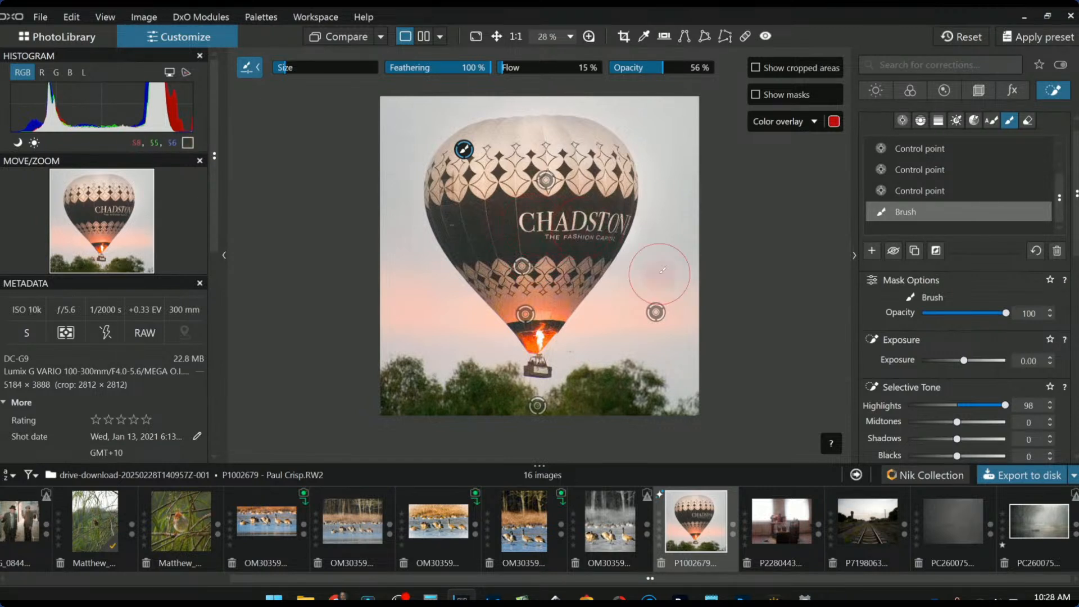
mouse_move(466, 160)
left_mouse_down()
mouse_move(486, 132)
mouse_move(587, 135)
left_mouse_up()
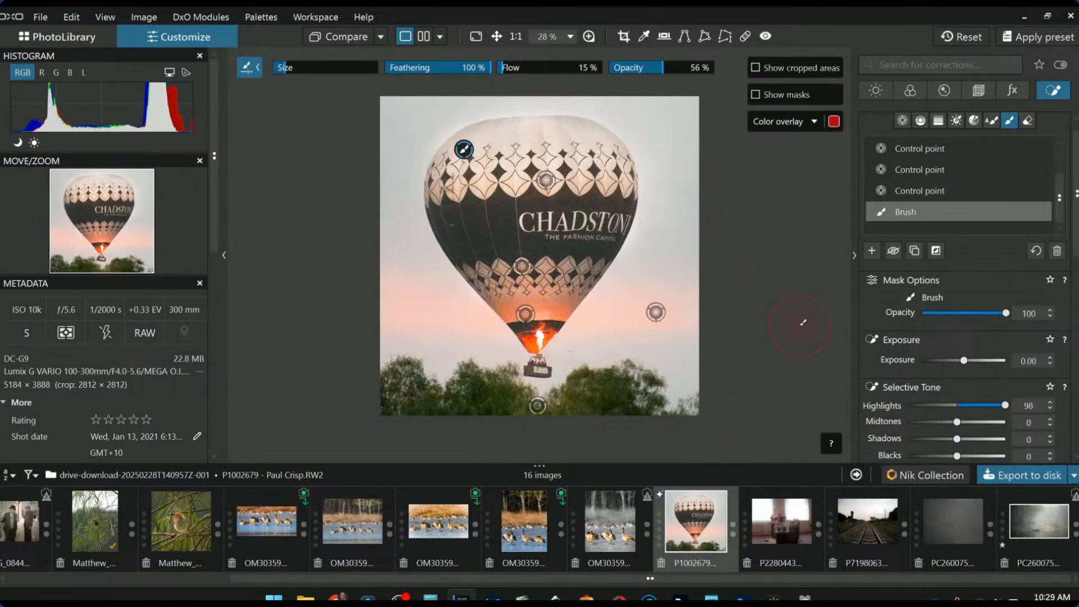
key("Escape")
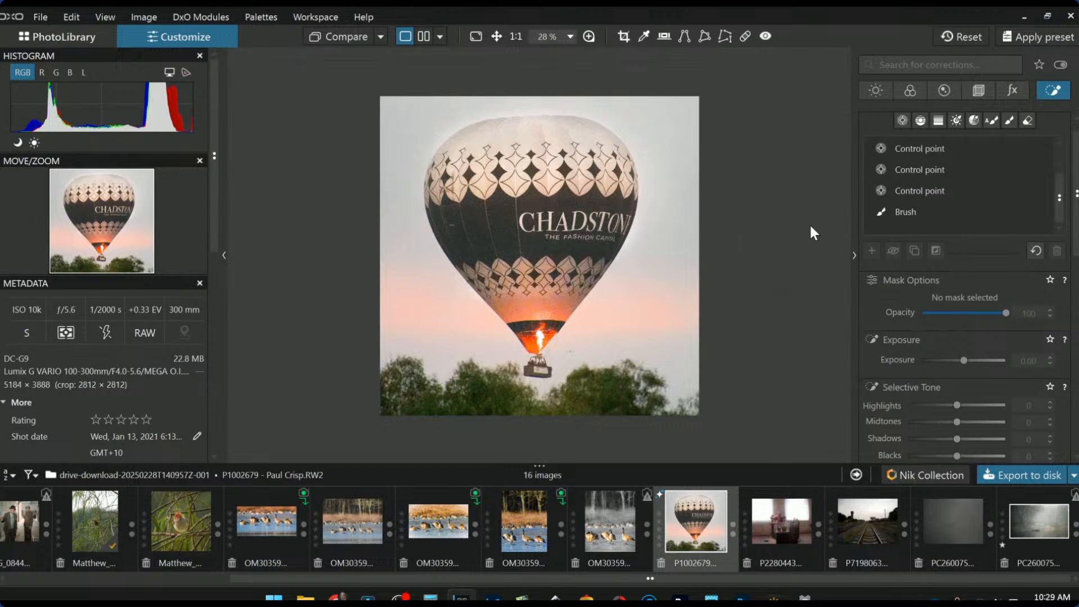
Turn off DxO ClearView Plus in the Light corrections and set global Selective Tone Blacks to -16
left_click(901, 121)
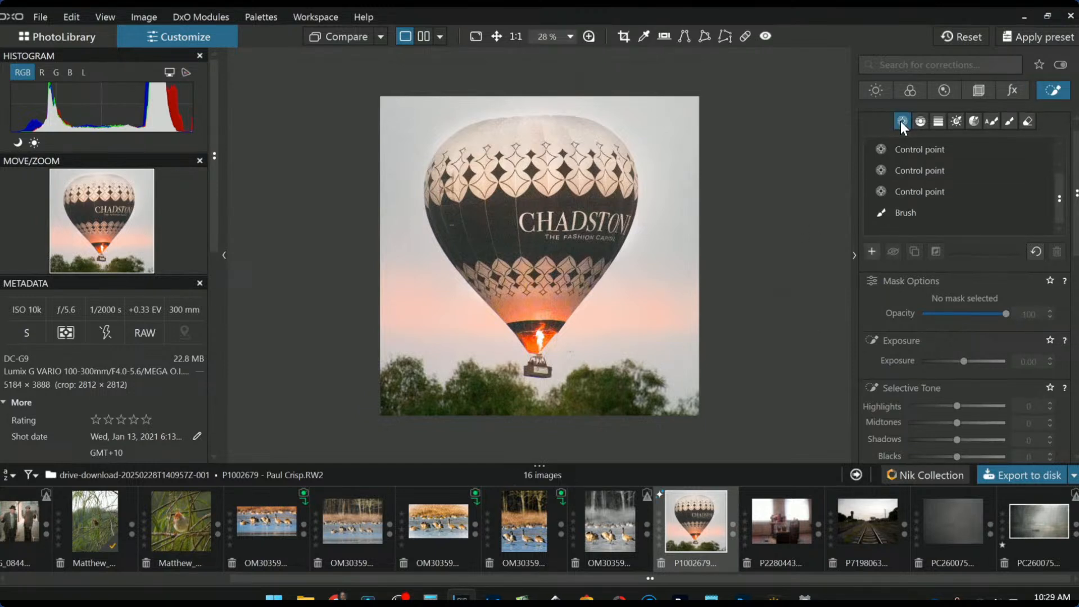
left_click(885, 93)
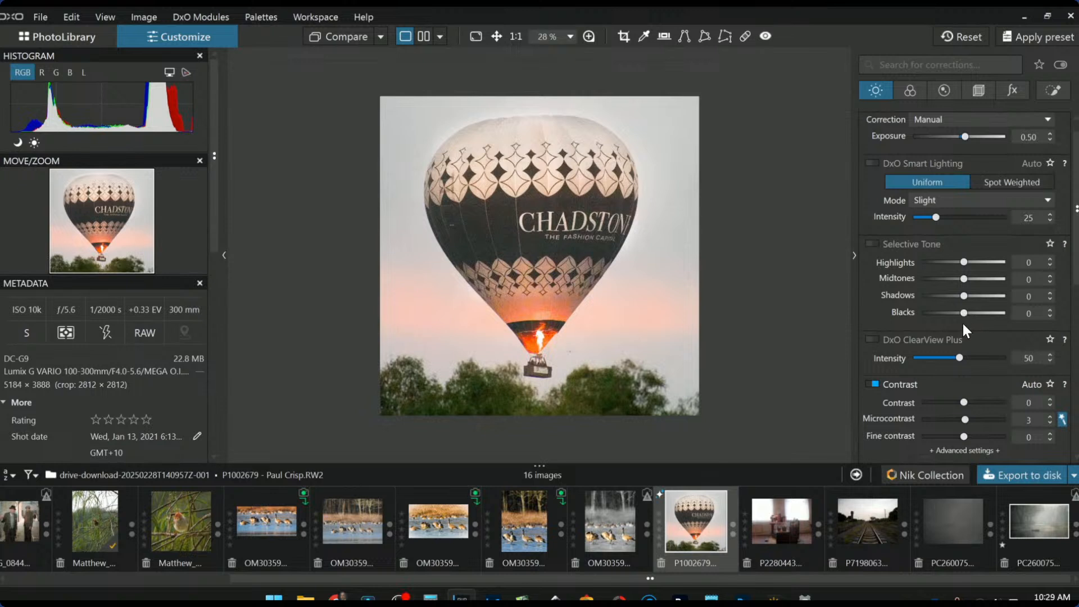
left_click_drag(947, 359, 928, 357)
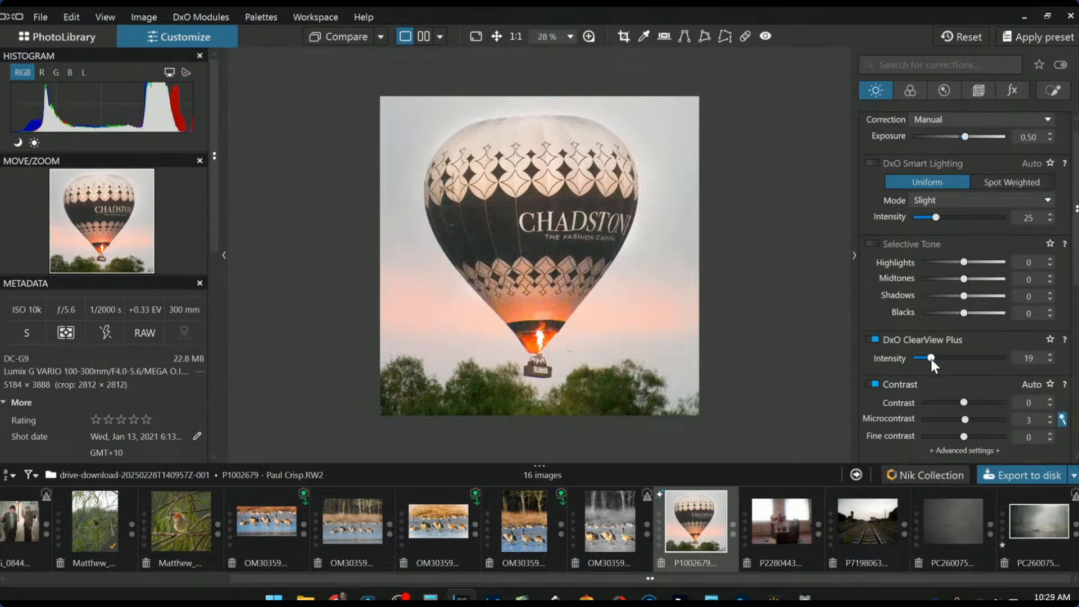
double_click(930, 357)
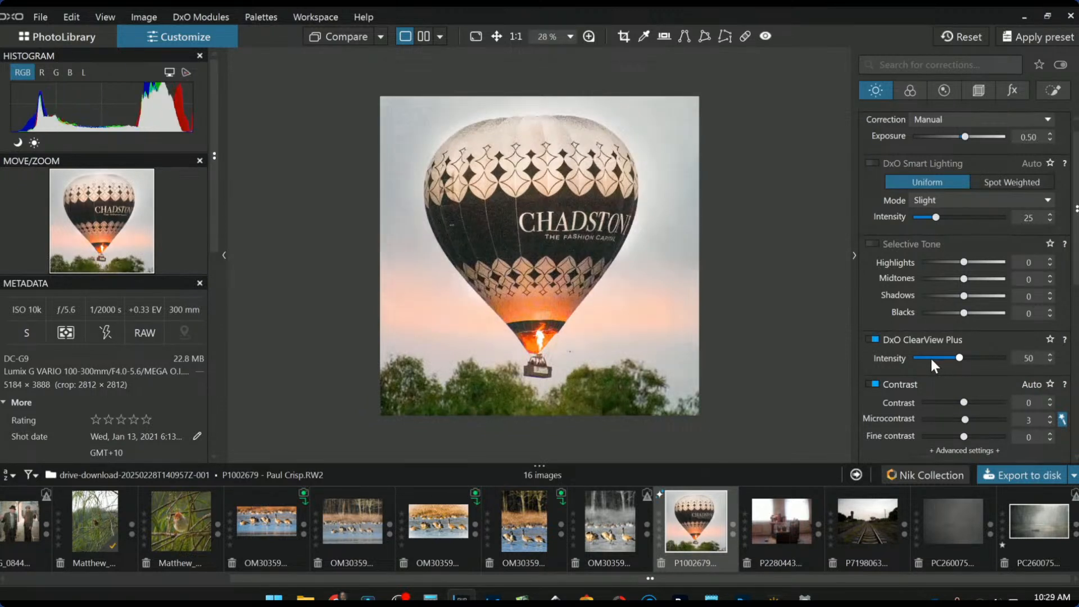
left_click(874, 339)
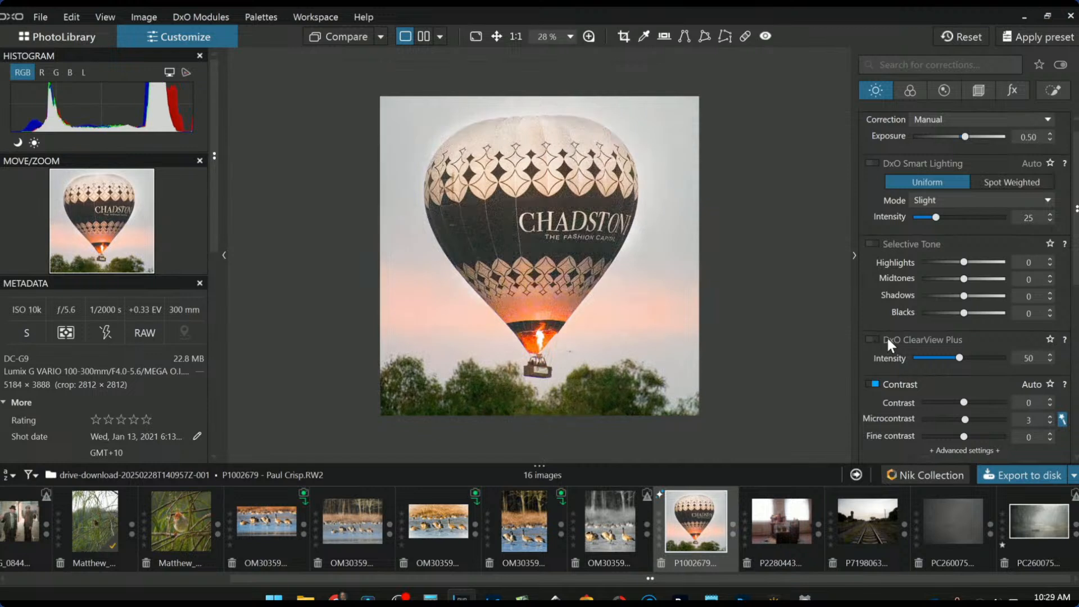
left_click_drag(962, 313, 956, 313)
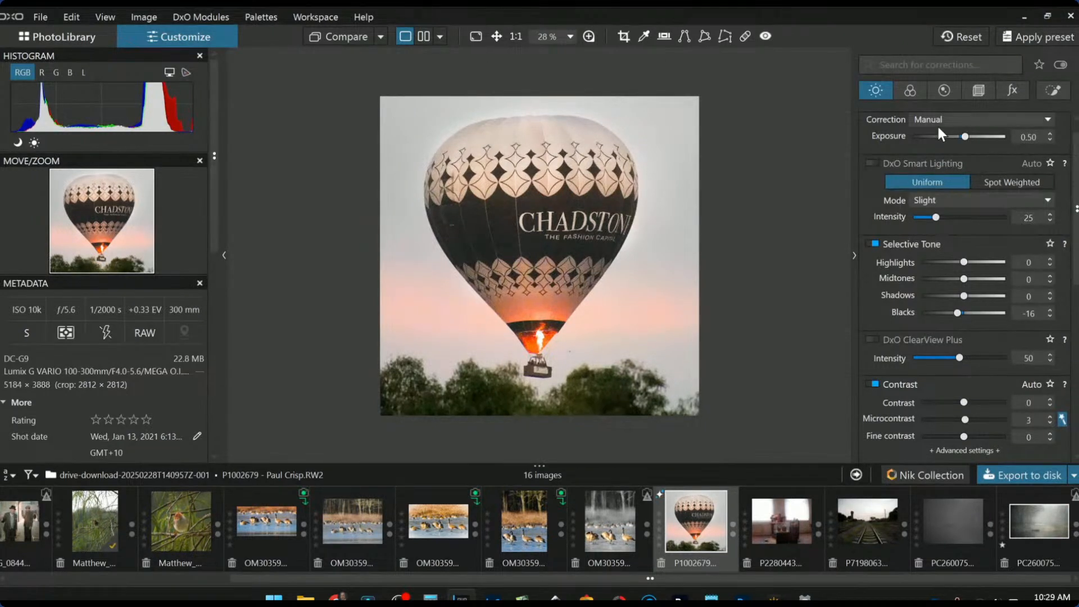
Add an enlarged control point in the upper-right sky with chroma selectivity 80
scroll(884, 212, "up", 1)
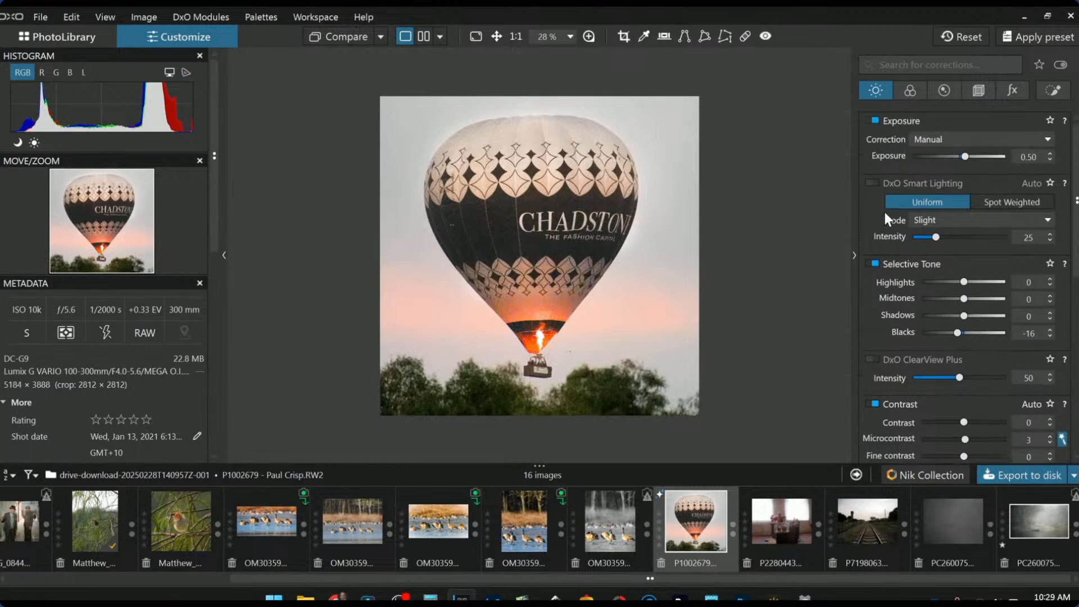
left_click(1048, 92)
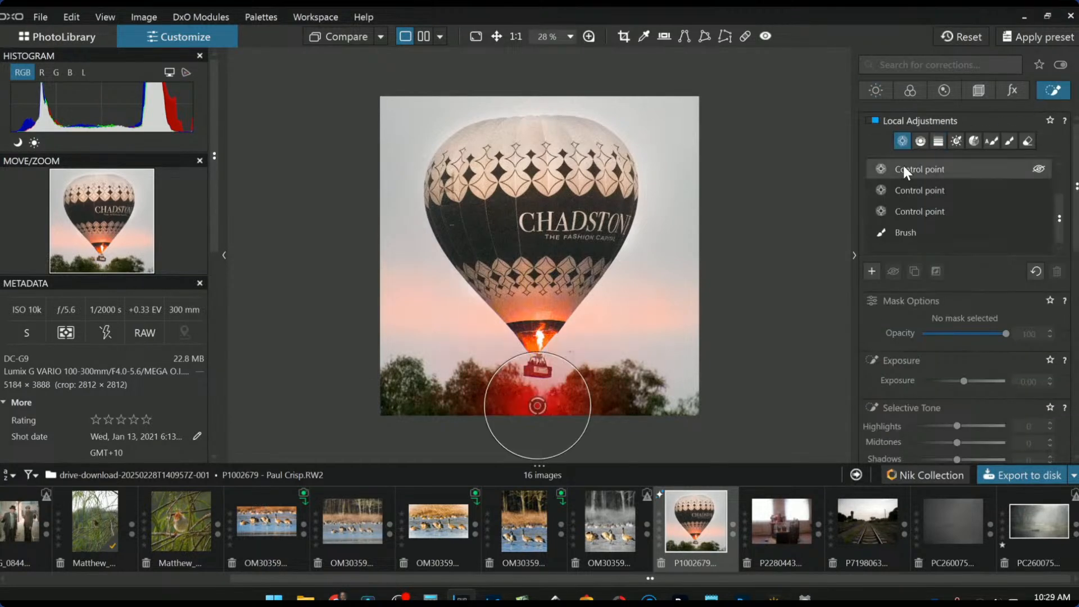
left_click(871, 271)
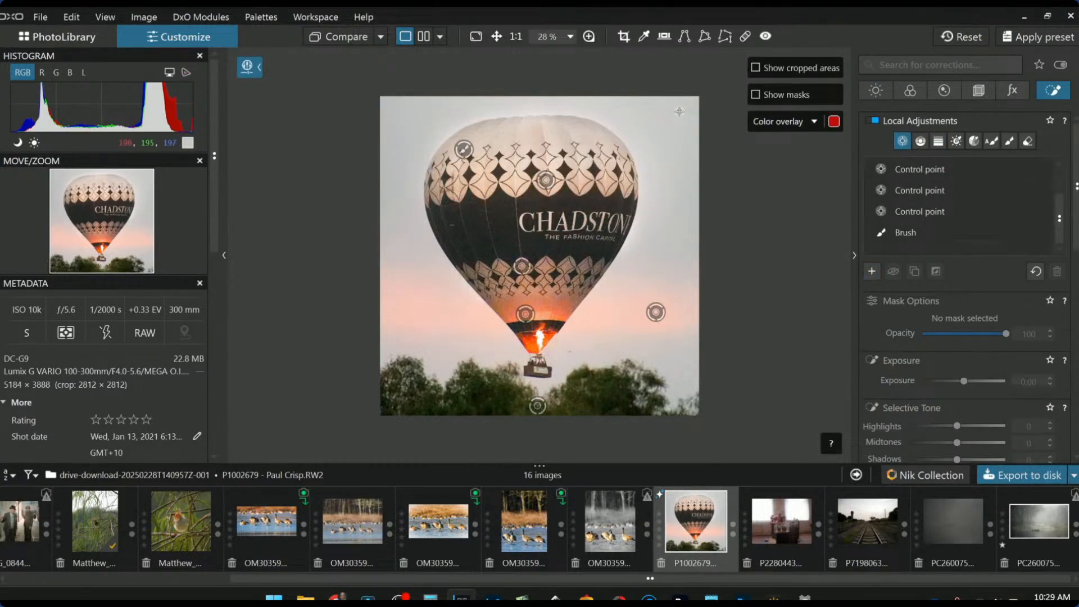
left_click(678, 110)
left_click_drag(674, 152, 675, 178)
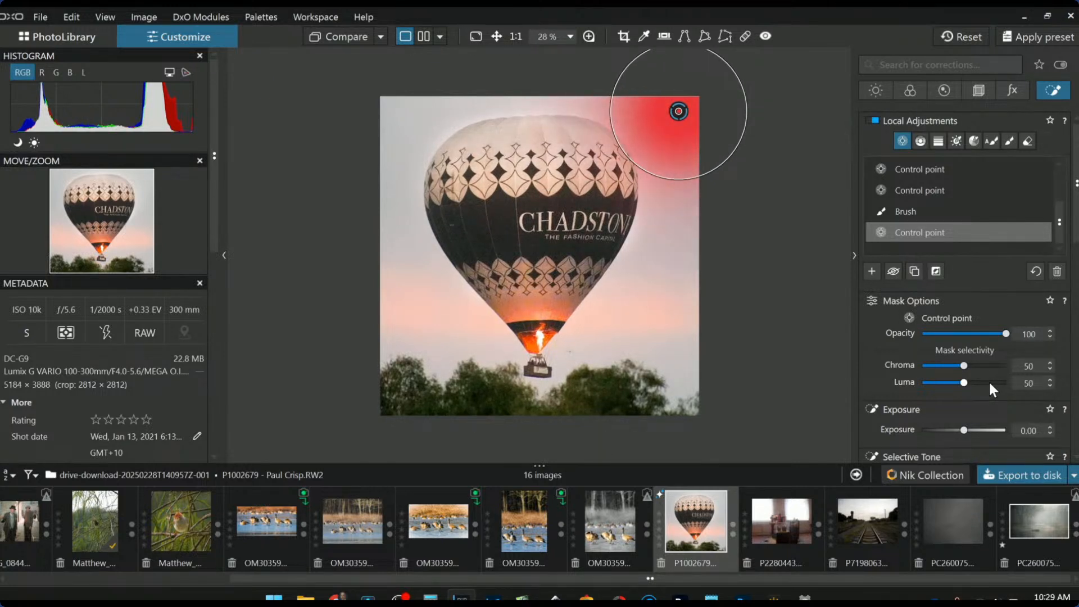
left_click_drag(966, 366, 981, 382)
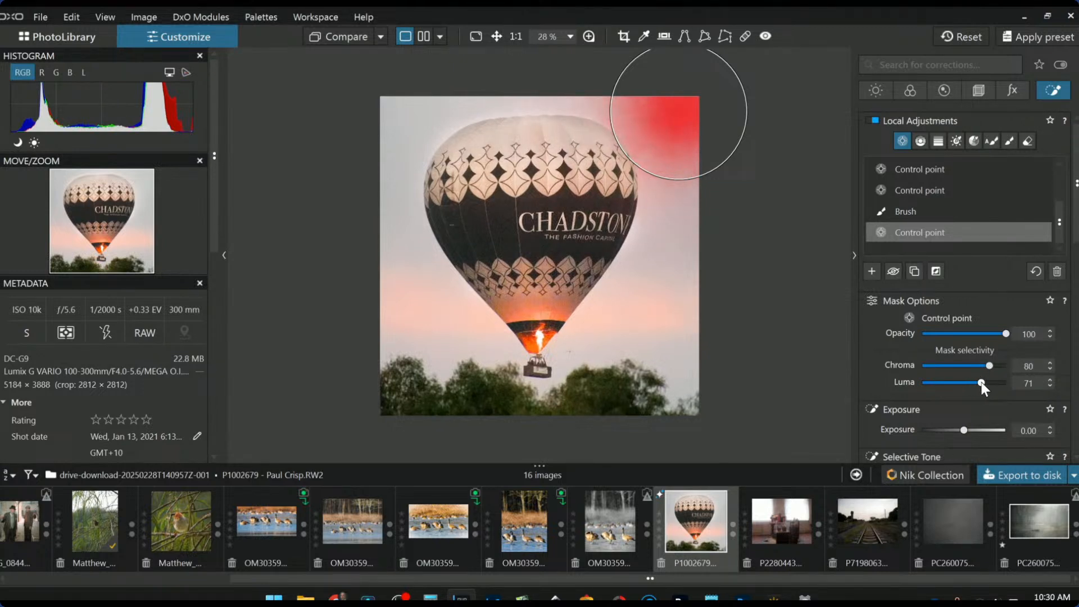
Add top-left and top-centre sky points, lower Highlights to -56 and luma selectivity, then check at 100%
left_click(389, 102)
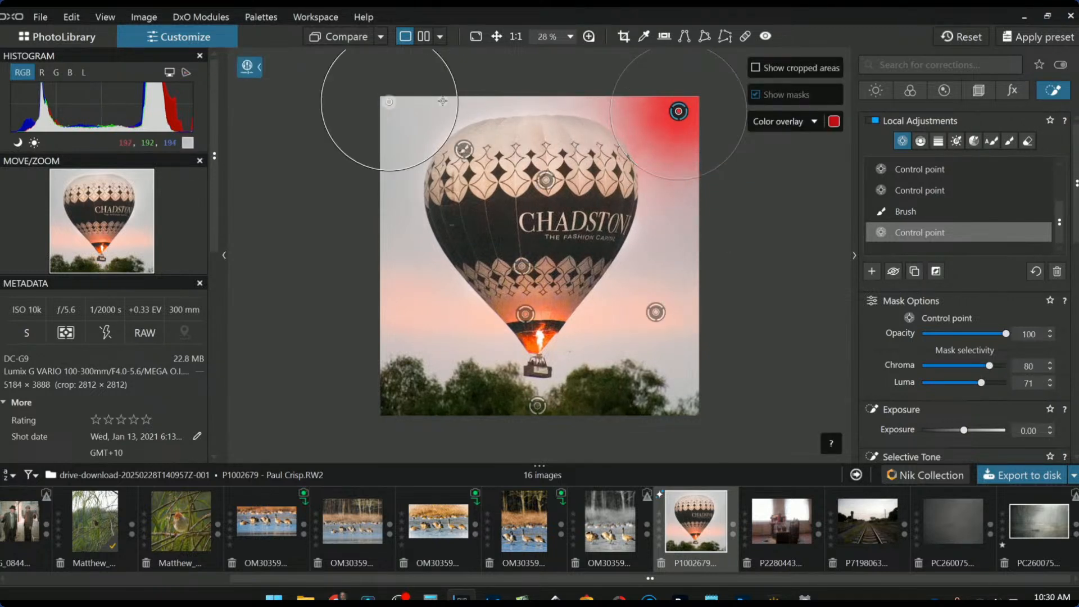
left_click(531, 100)
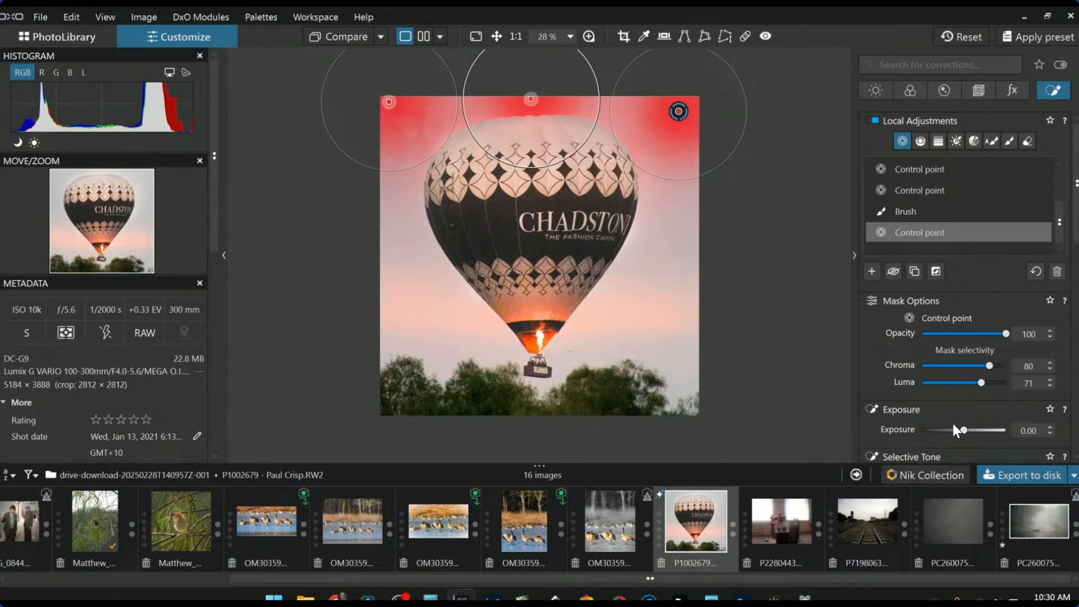
scroll(956, 393, "down", 3)
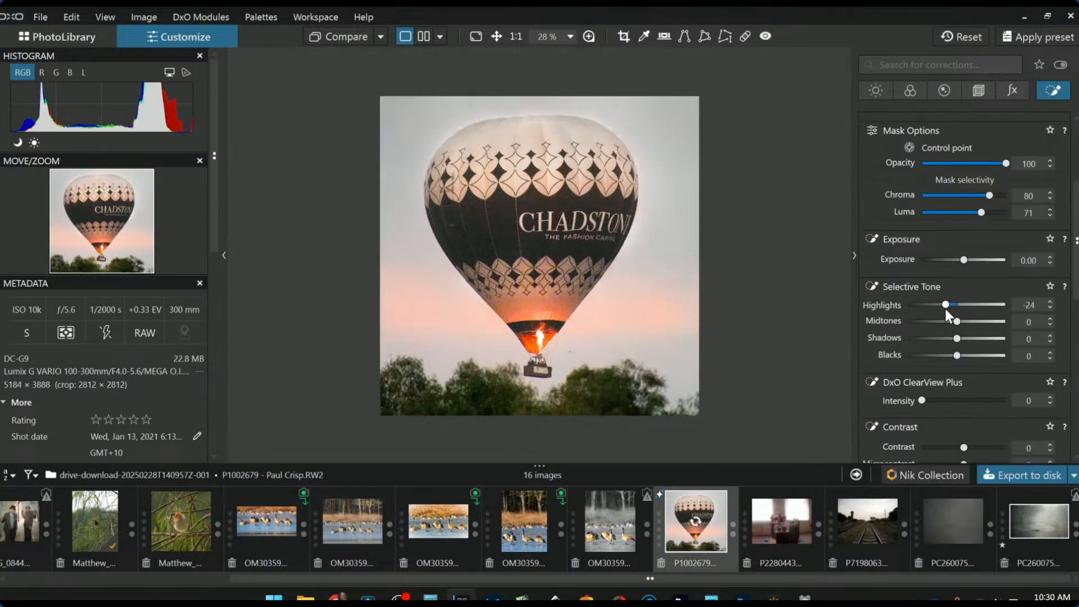
left_click_drag(945, 305, 929, 305)
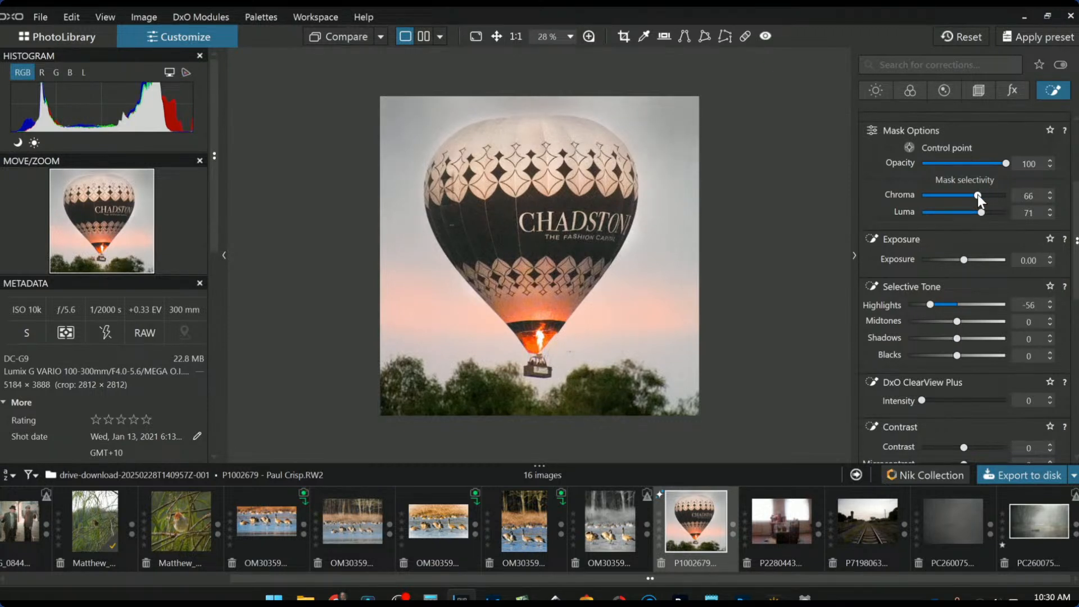
left_click(968, 213)
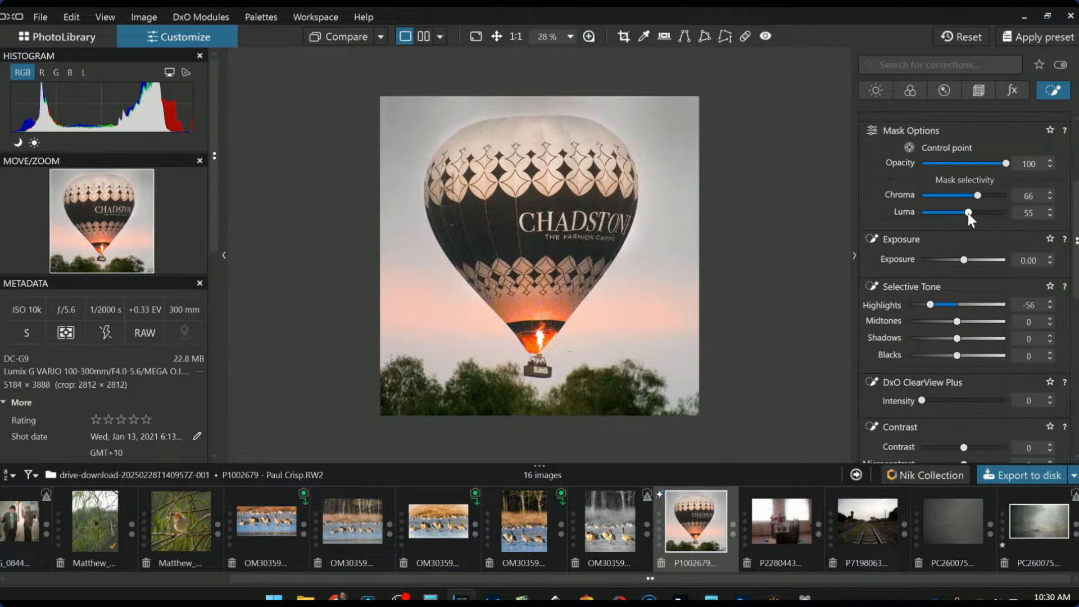
left_click_drag(967, 213, 955, 194)
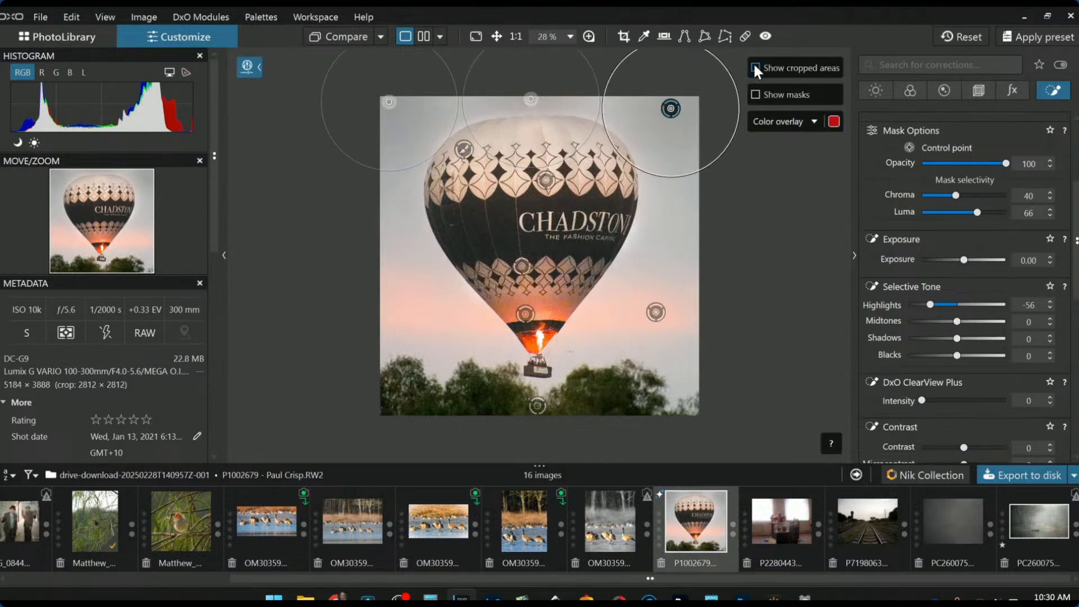
left_click(589, 37)
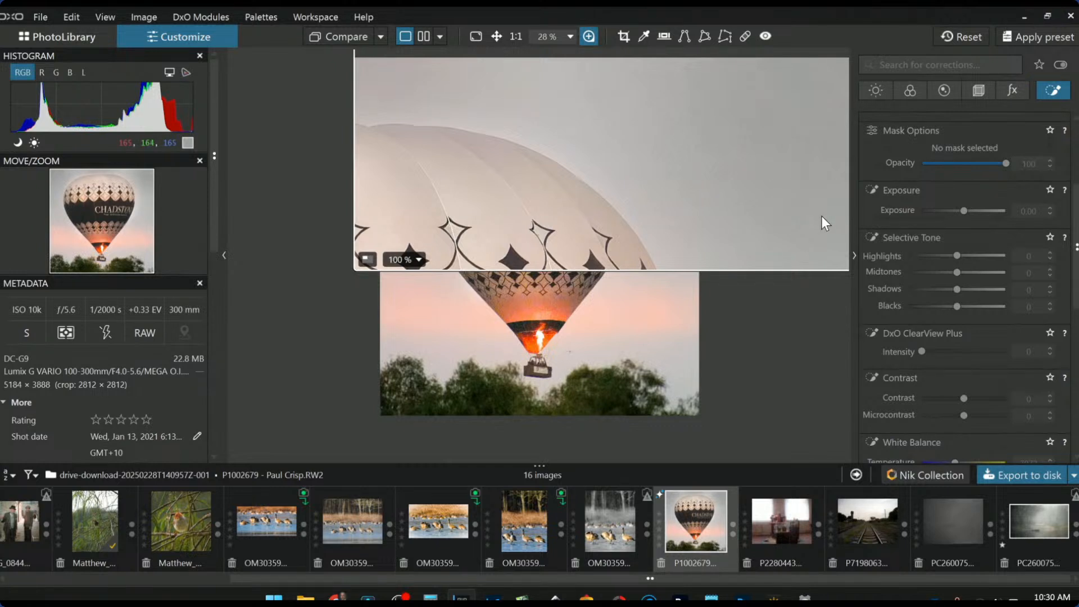
key("Escape")
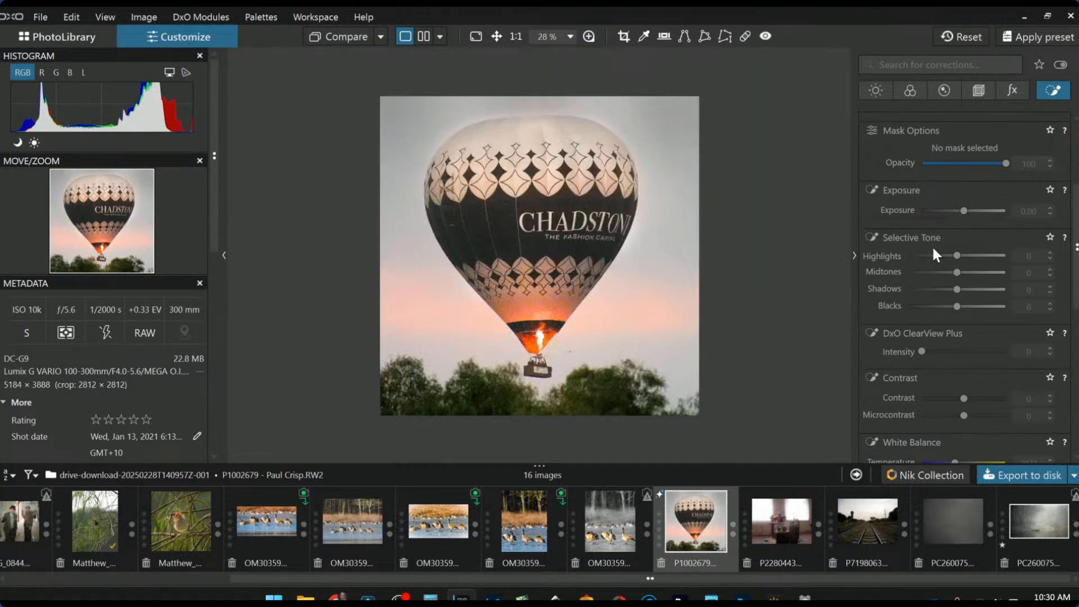
scroll(932, 247, "up", 3)
scroll(924, 228, "down", 1)
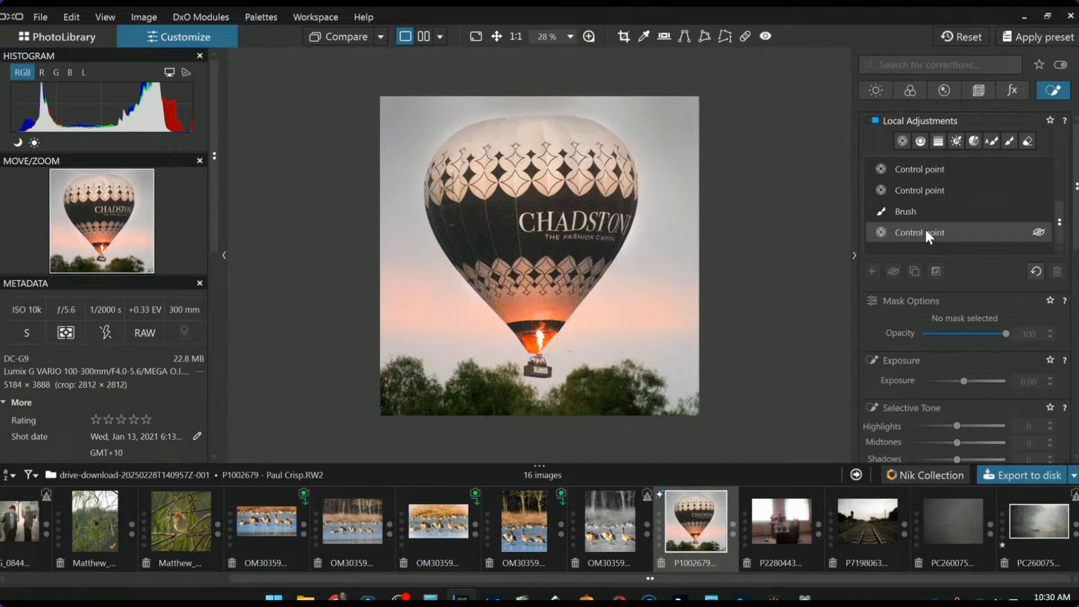
left_click(926, 231)
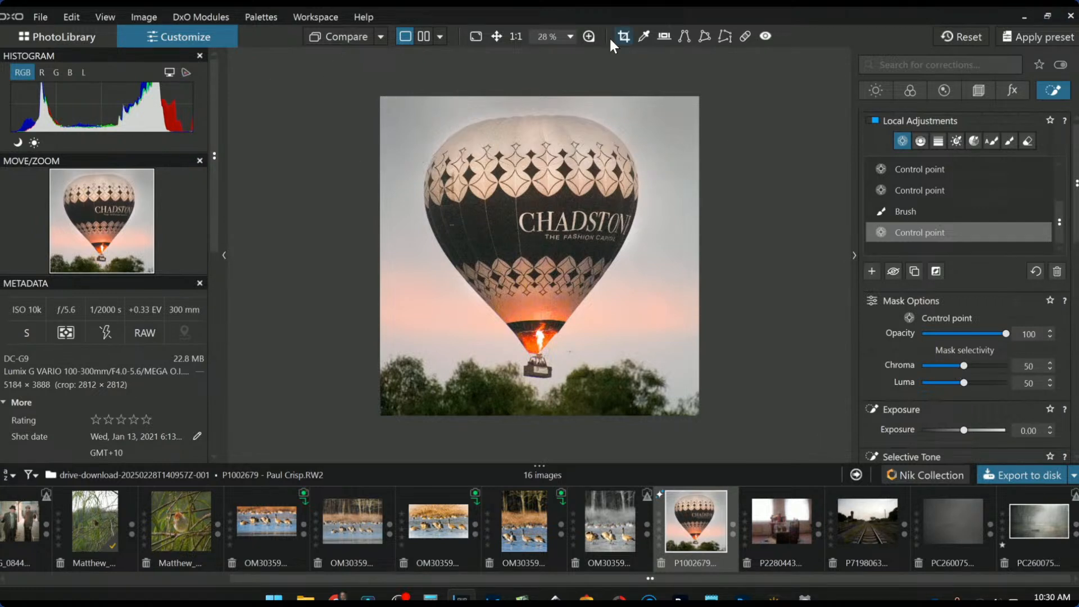
left_click(587, 37)
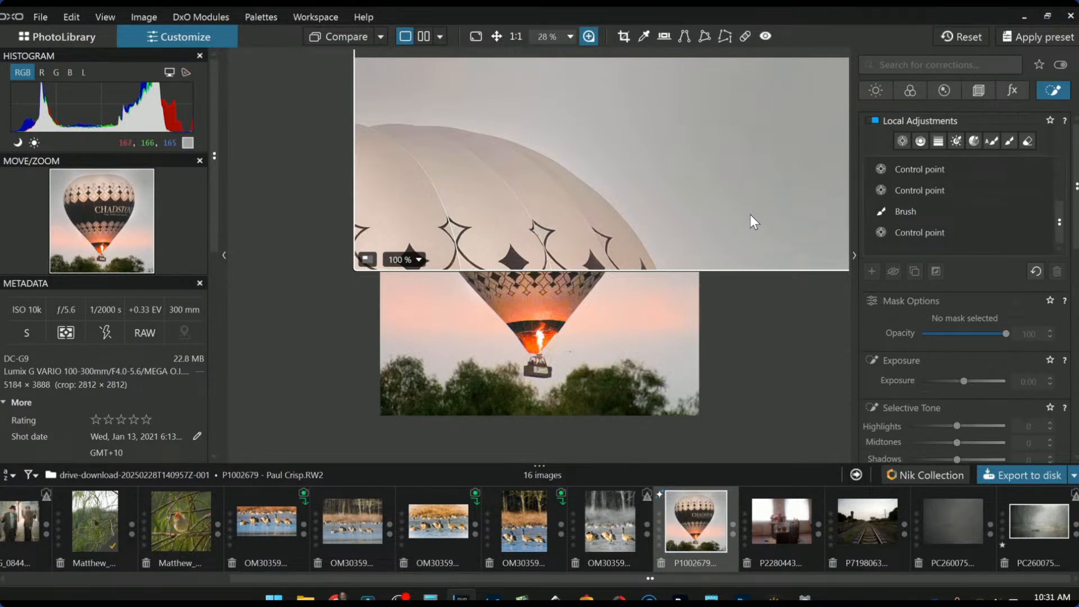
left_click(592, 41)
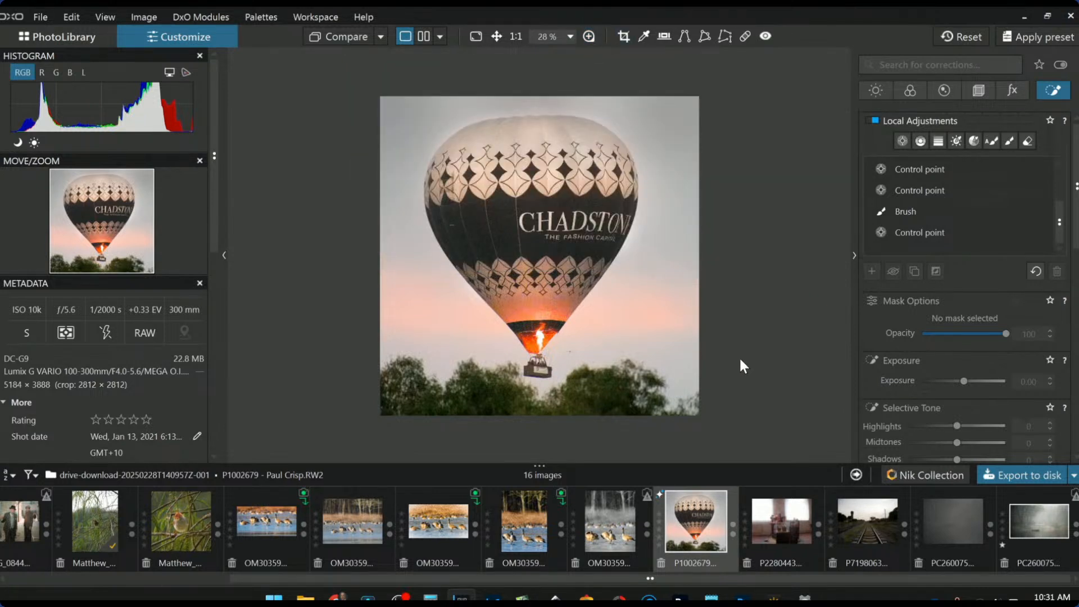
Paint several more strokes over the balloon's crown into the Highlights 98 brush mask, partly with a smaller brush
left_click(926, 215)
mouse_move(510, 136)
left_mouse_down()
mouse_move(470, 136)
mouse_move(480, 145)
left_mouse_up()
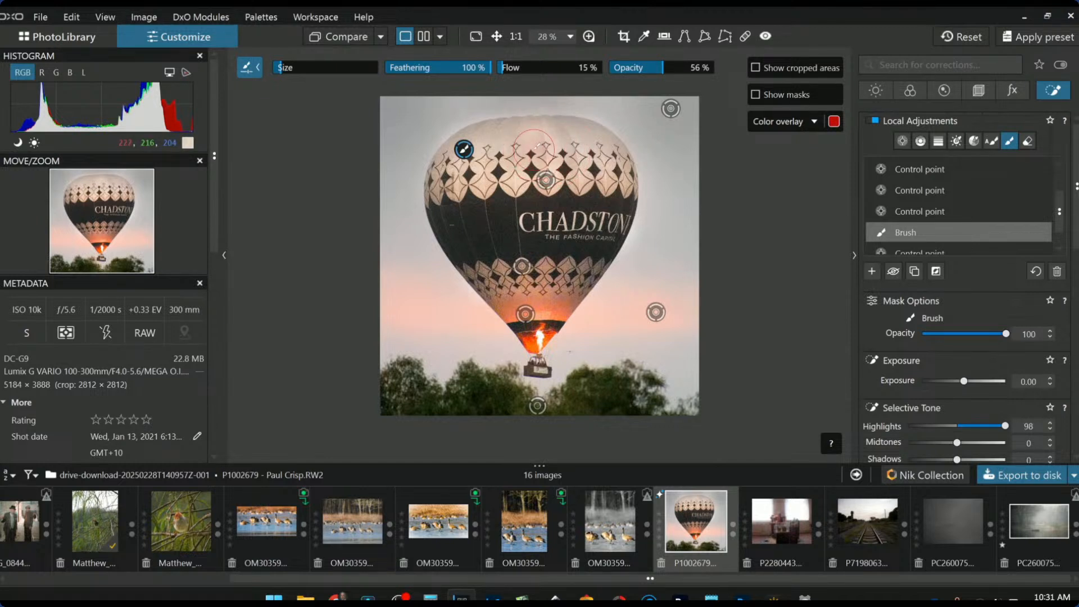
mouse_move(537, 147)
left_mouse_down()
mouse_move(479, 140)
mouse_move(590, 138)
mouse_move(620, 290)
mouse_move(576, 159)
mouse_move(596, 161)
mouse_move(487, 181)
left_mouse_up()
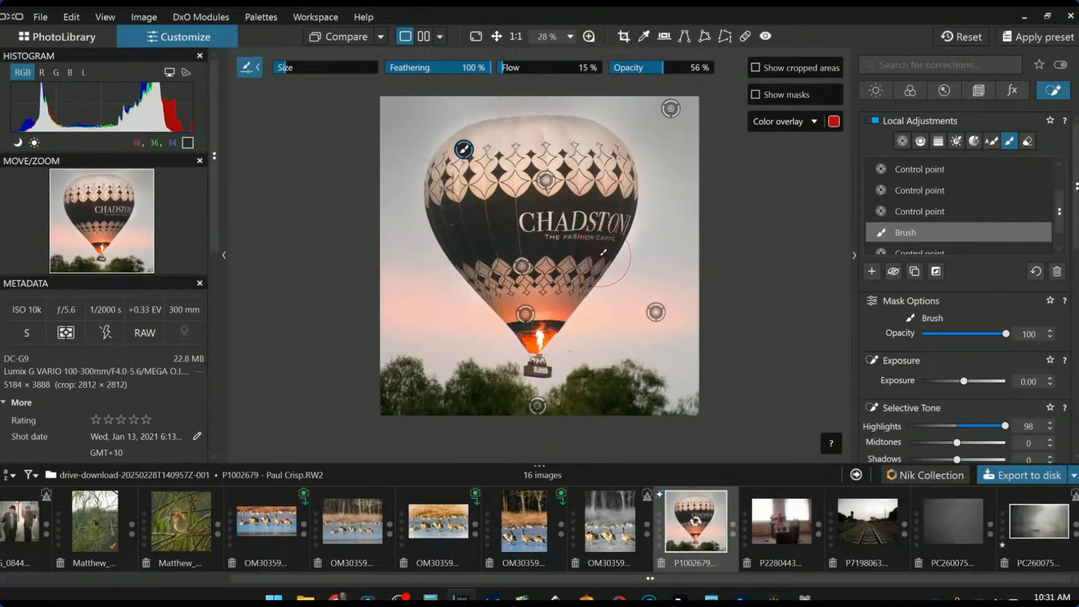
scroll(457, 175, "down", 2)
mouse_move(446, 177)
left_mouse_down()
mouse_move(485, 147)
mouse_move(572, 233)
mouse_move(517, 146)
mouse_move(518, 128)
mouse_move(565, 132)
left_mouse_up()
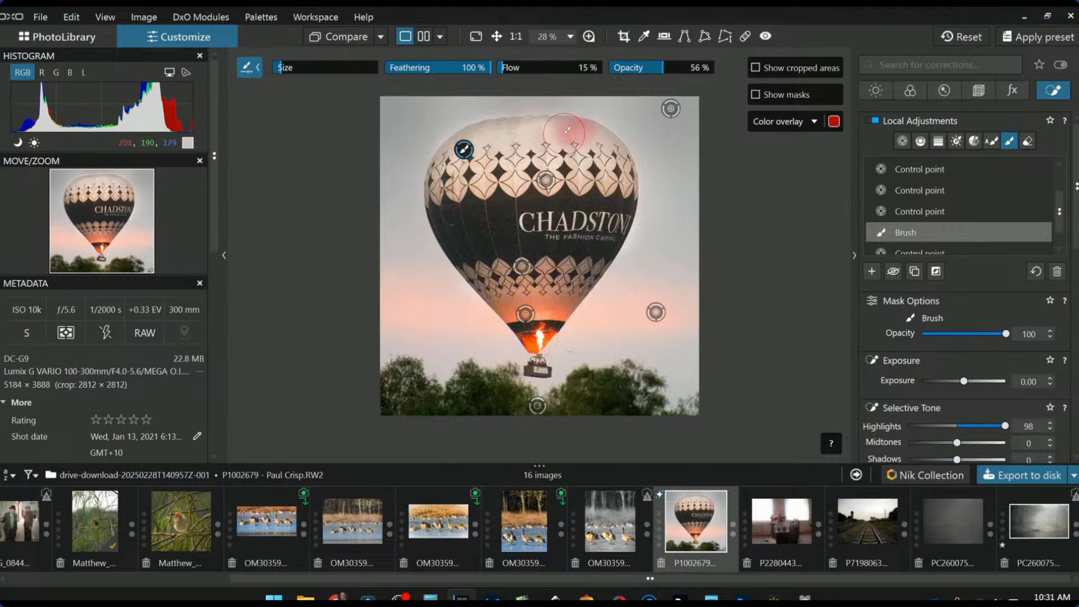
left_click_drag(596, 138, 518, 141)
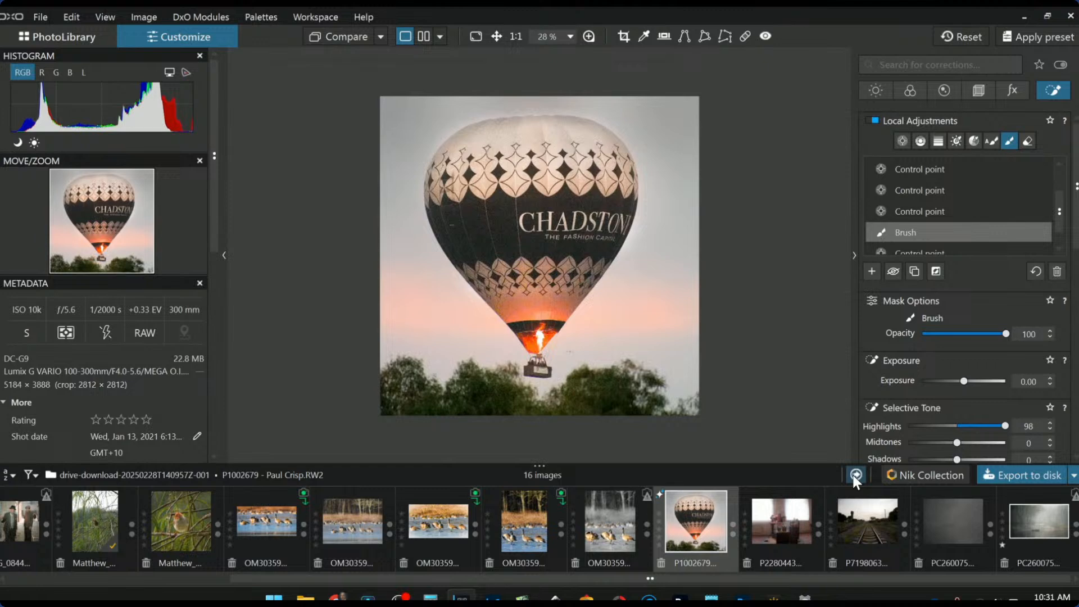
Export with Standard output settings as a quality-100 JPEG into the original image folder
key("Escape")
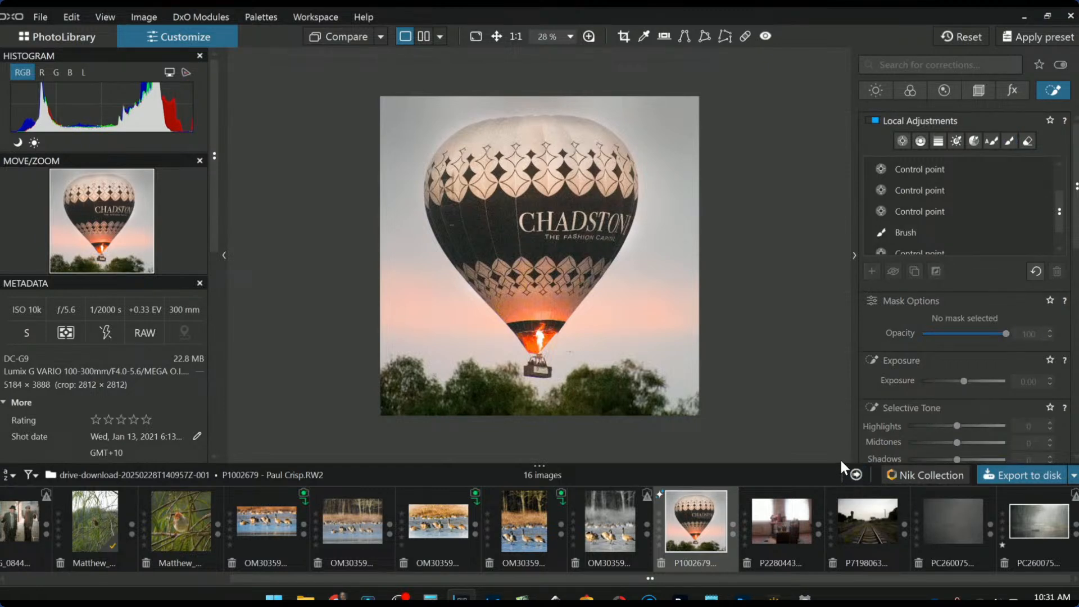
left_click(988, 474)
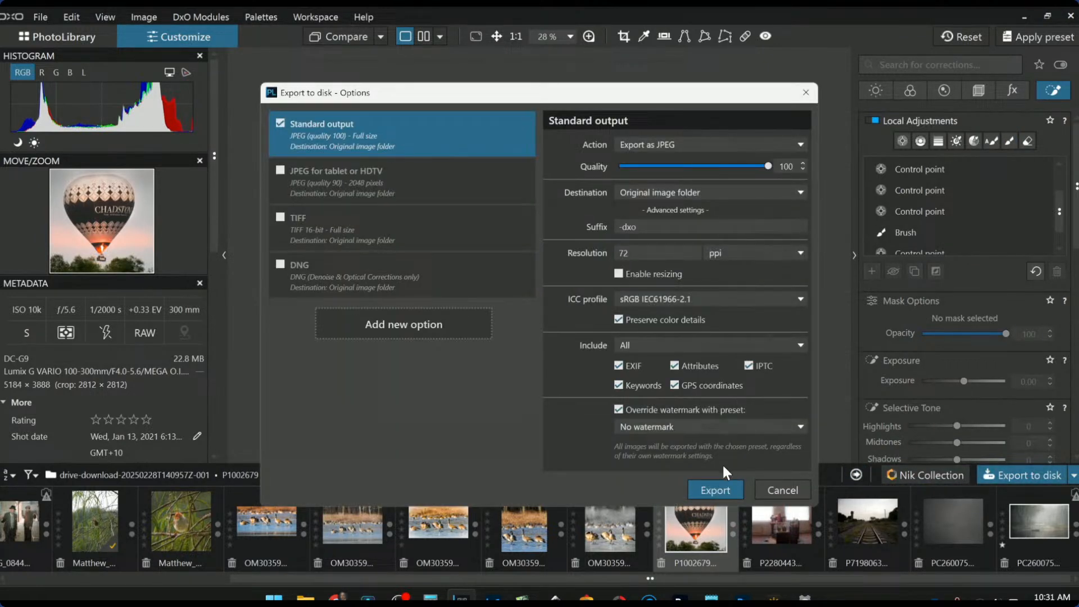
left_click(723, 489)
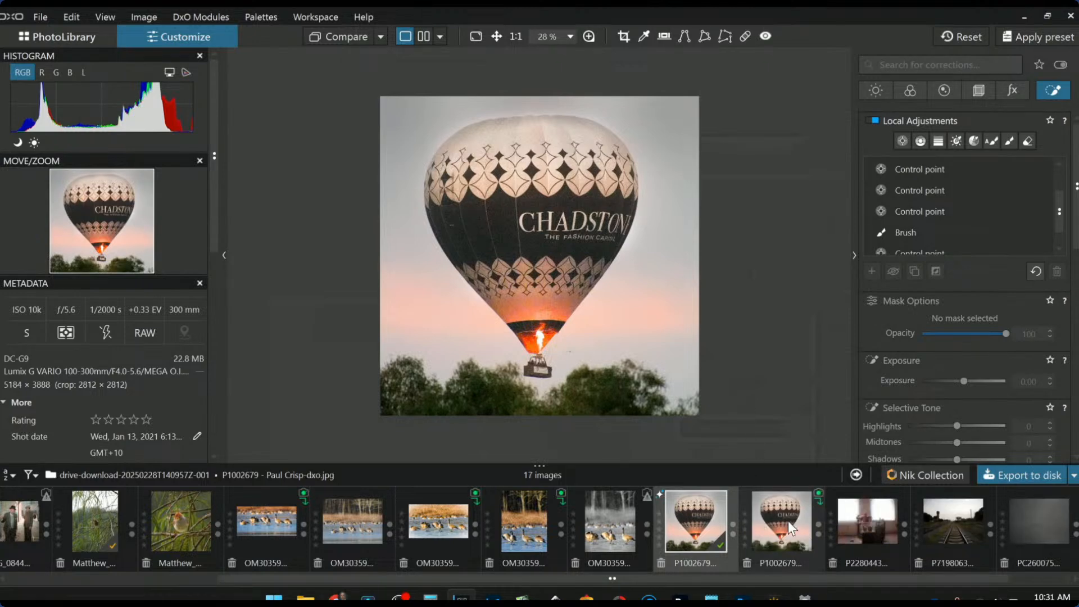
Reset the RAW, use it as the reference image, and compare it against the exported -dxo.jpg with panels hidden
left_click(964, 37)
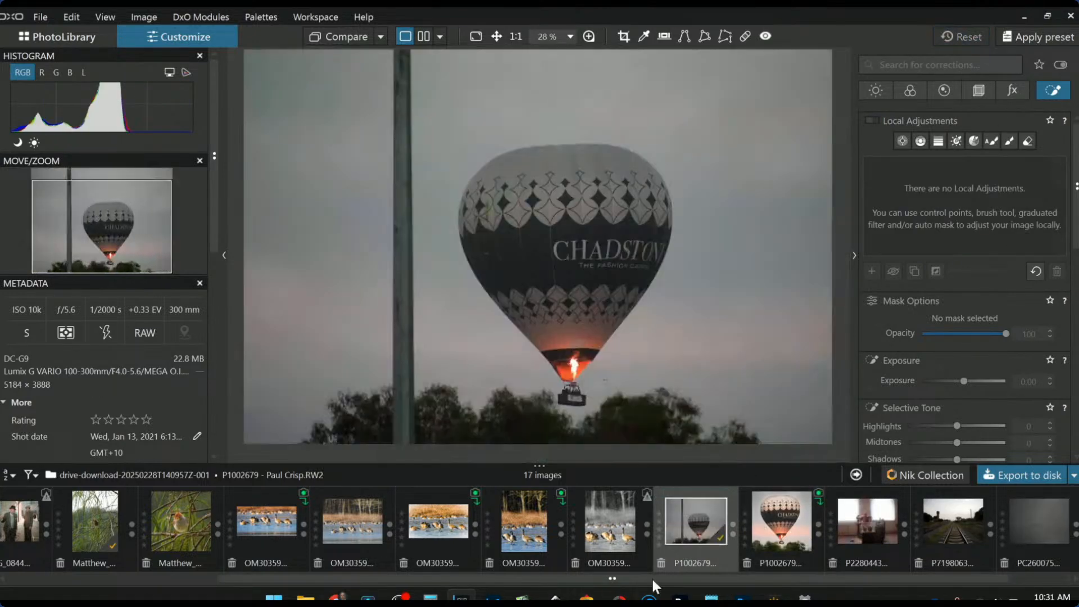
right_click(691, 525)
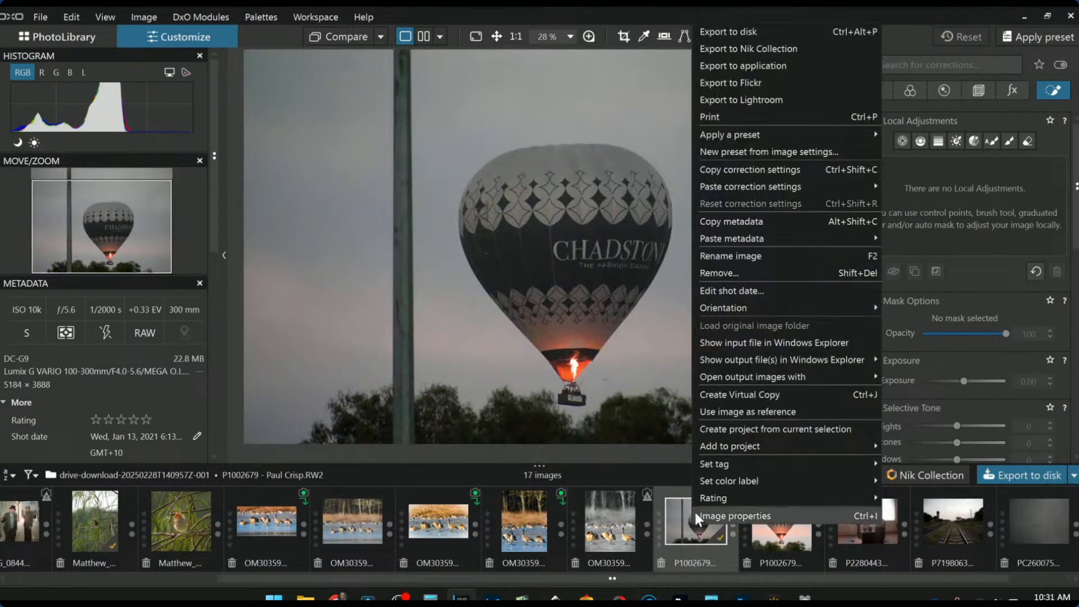
left_click(732, 408)
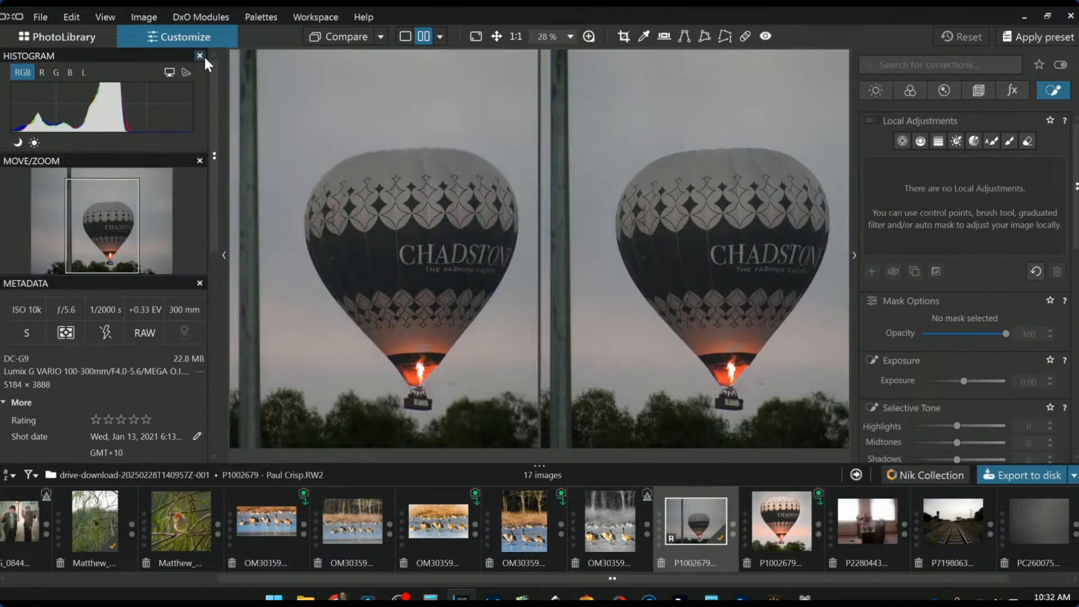
key("F9")
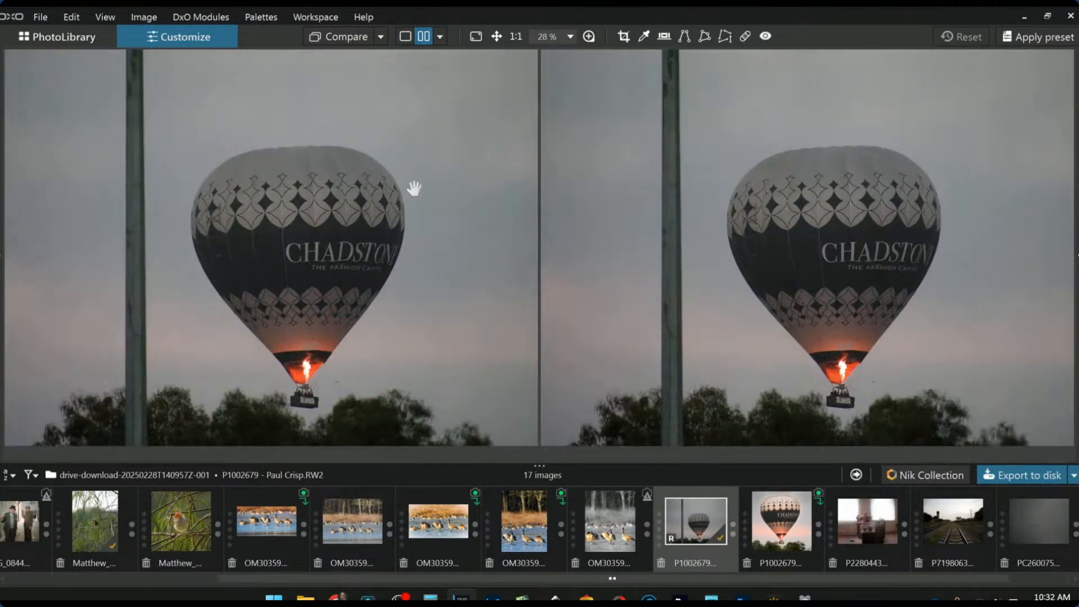
left_click(380, 37)
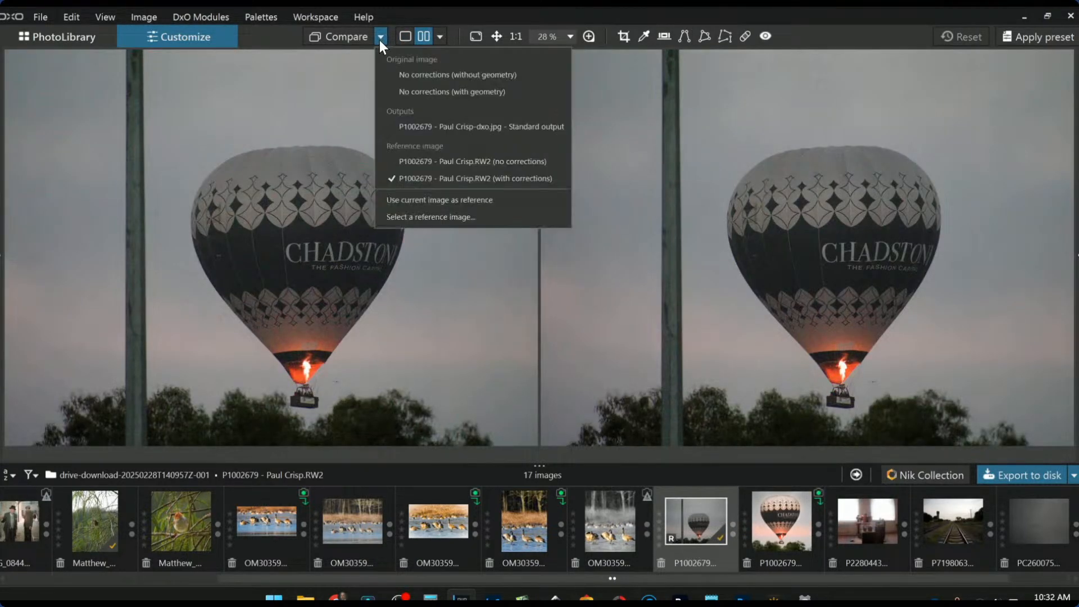
left_click(395, 129)
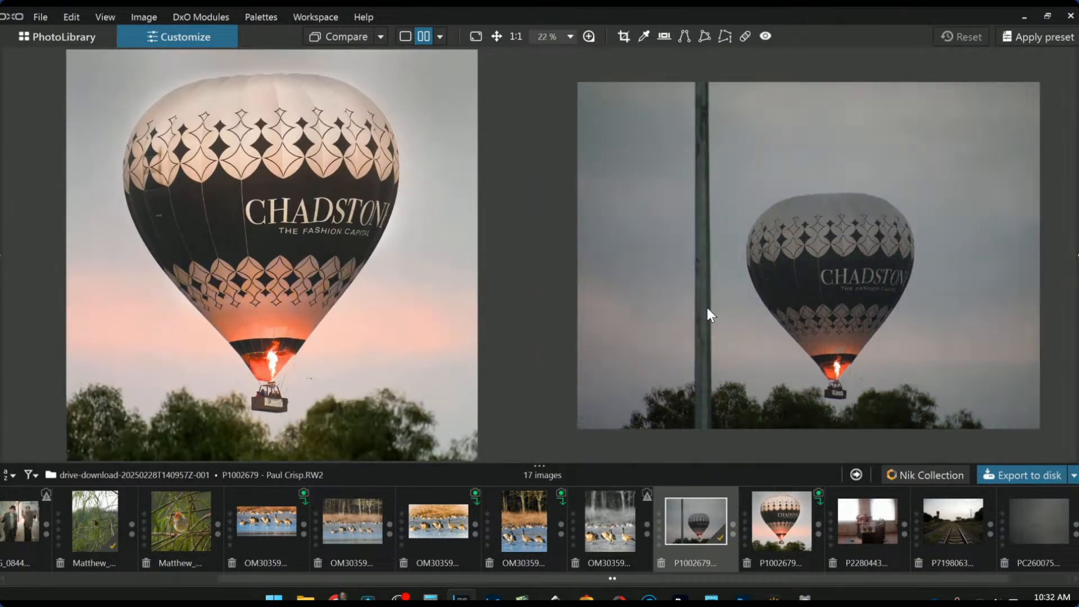
Zoom and pan both previews to compare the balloon's lettering and markings
scroll(706, 308, "down", 1)
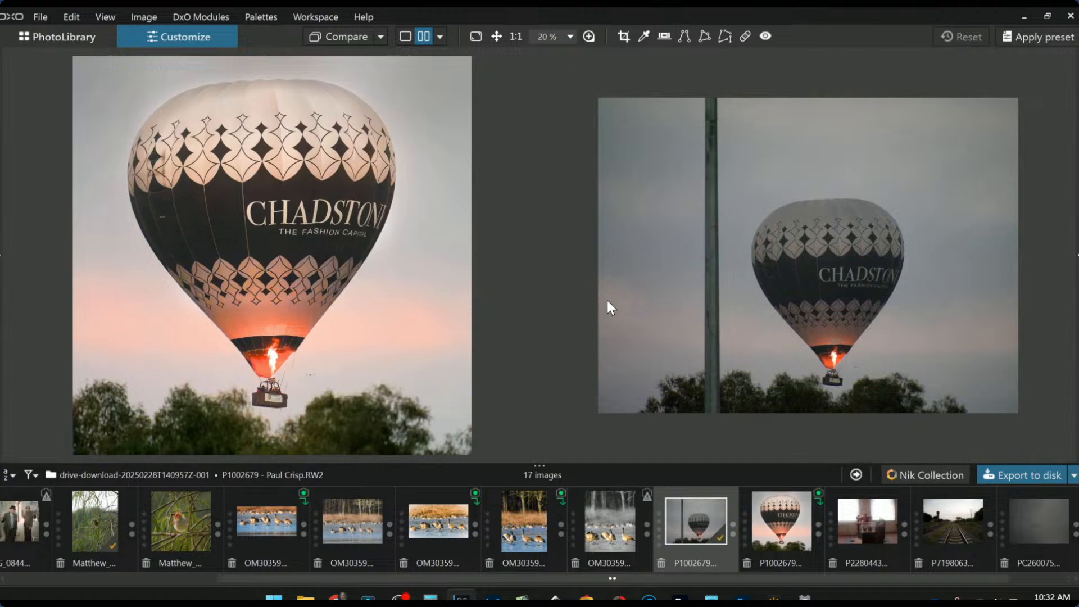
scroll(830, 271, "up", 5)
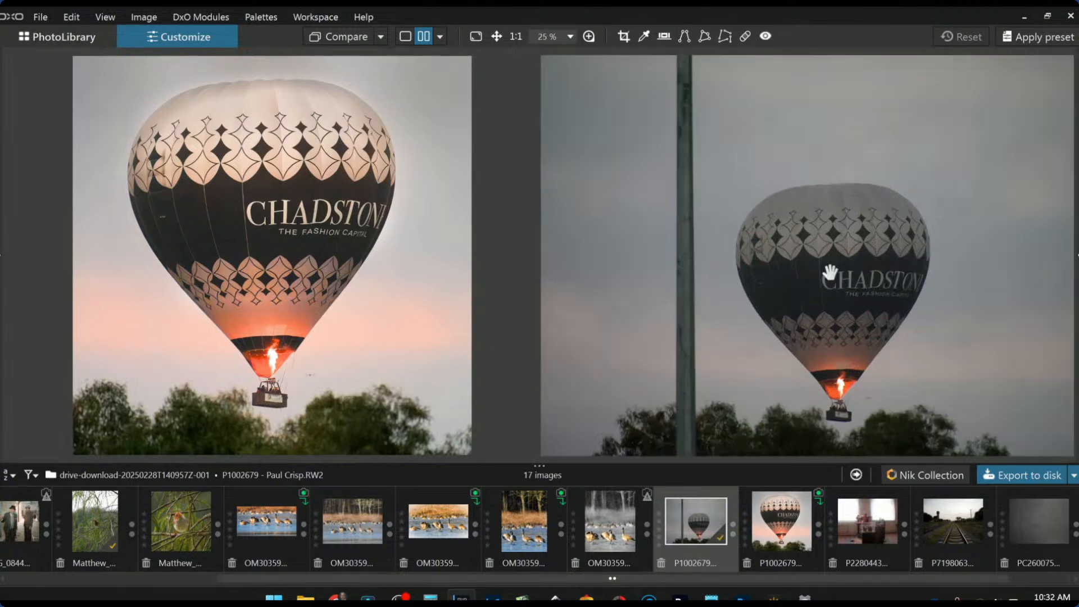
scroll(228, 208, "up", 5)
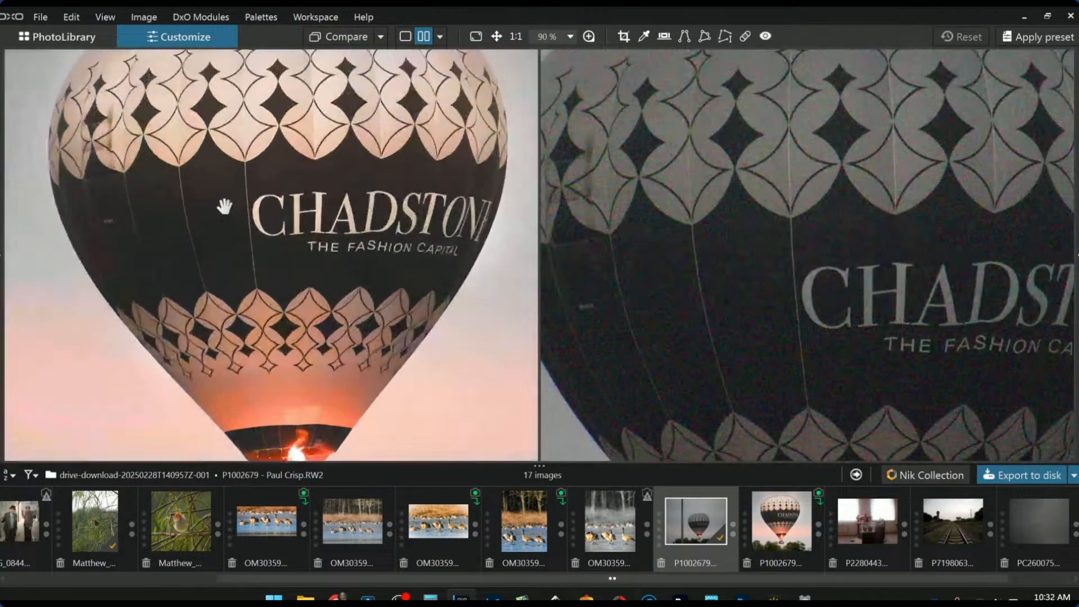
left_click_drag(783, 292, 764, 218)
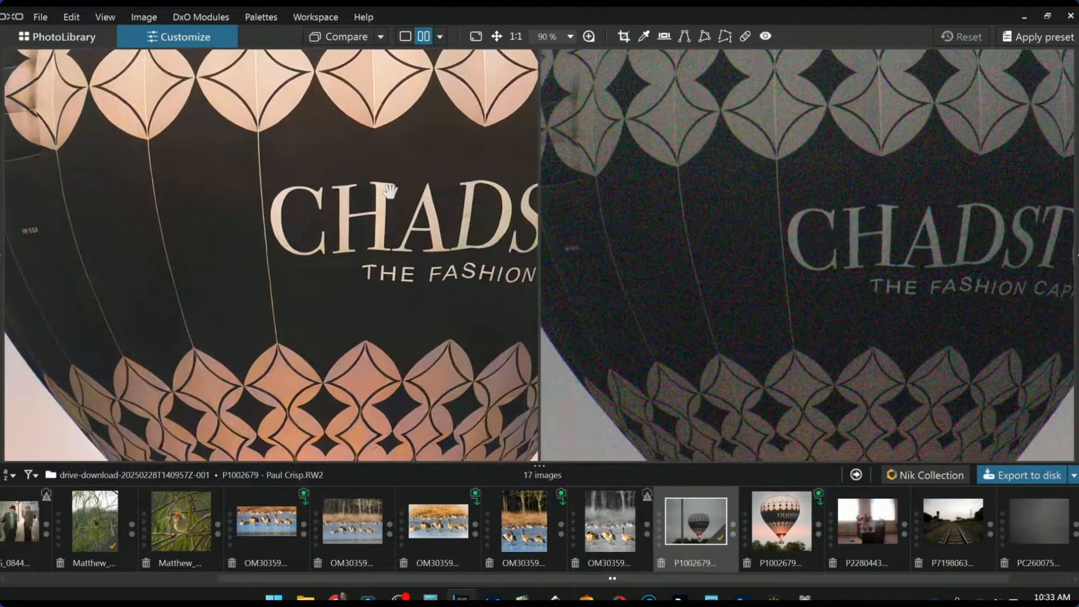
left_click_drag(354, 162, 371, 208)
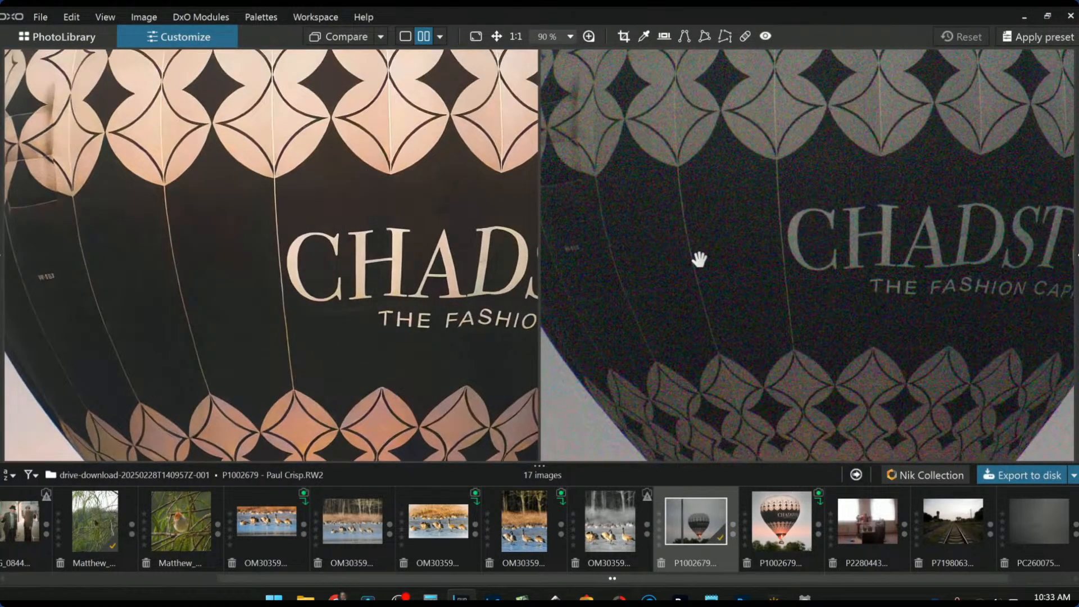
scroll(698, 257, "up", 1)
left_click_drag(283, 284, 368, 284)
scroll(144, 298, "up", 4)
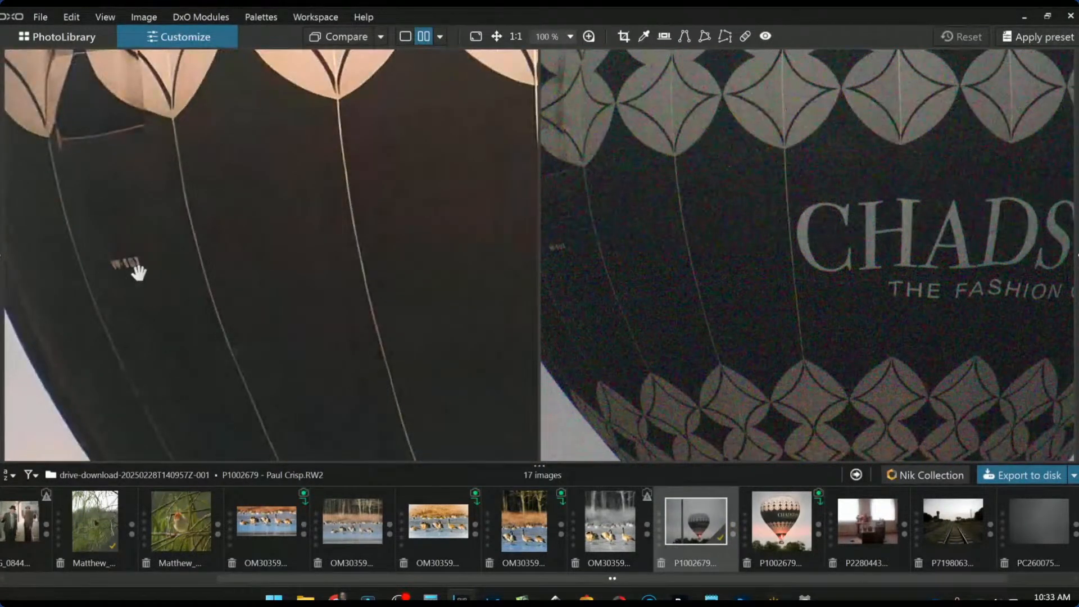
left_click_drag(462, 277, 306, 278)
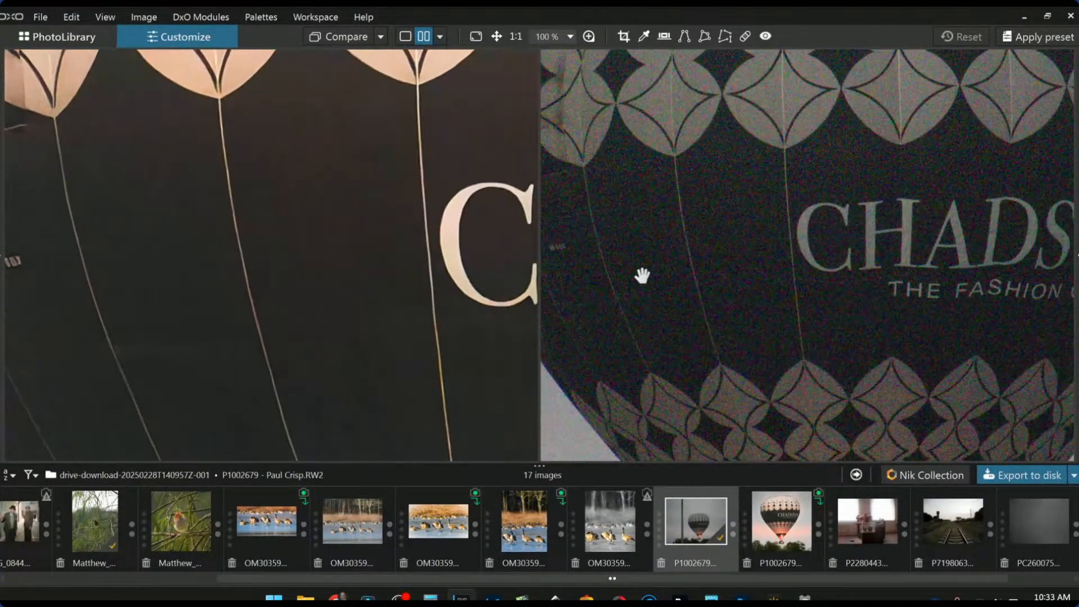
scroll(618, 264, "up", 3)
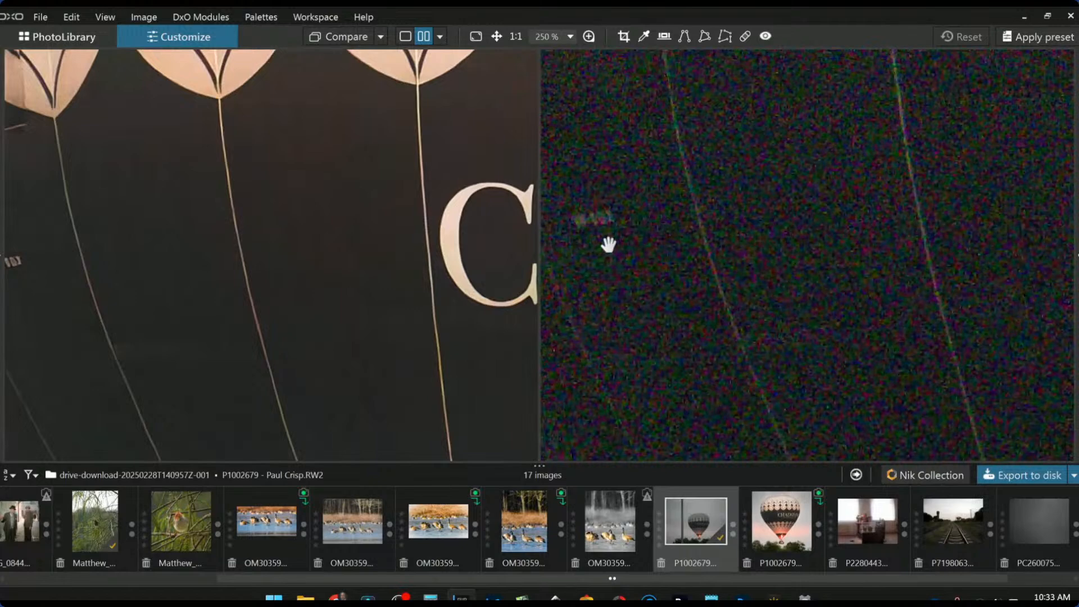
mouse_move(372, 286)
left_mouse_down()
mouse_move(464, 285)
mouse_move(392, 289)
left_mouse_up()
scroll(389, 290, "down", 5)
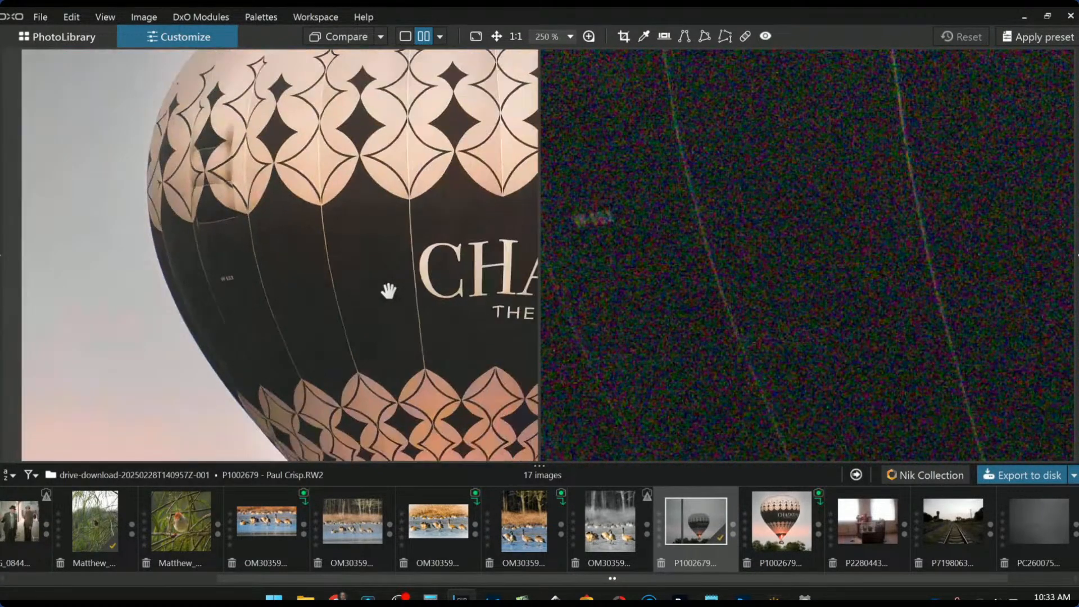
scroll(685, 259, "down", 3)
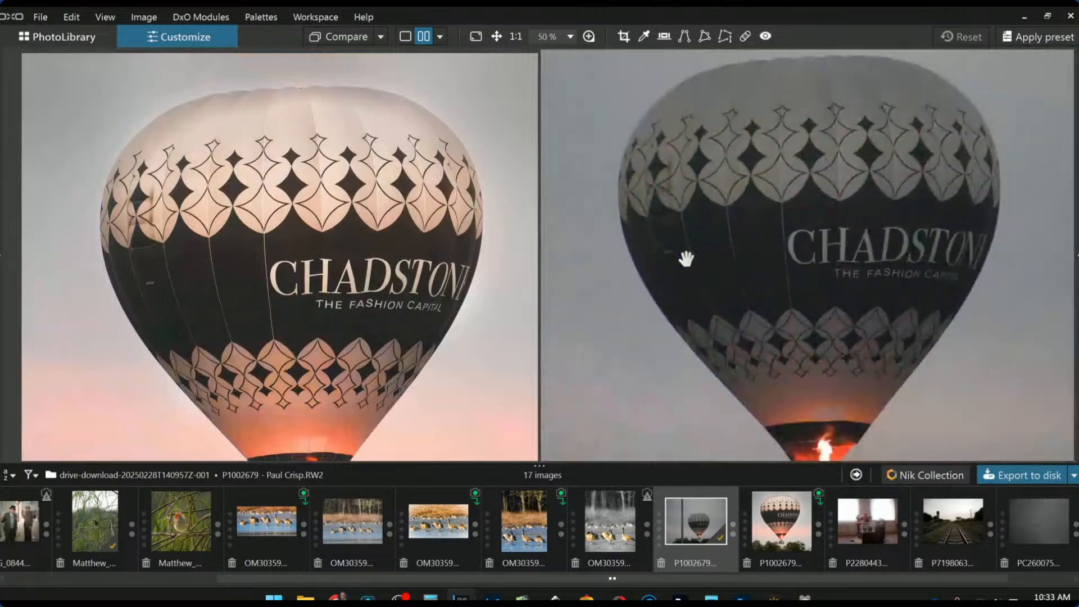
scroll(689, 226, "down", 2)
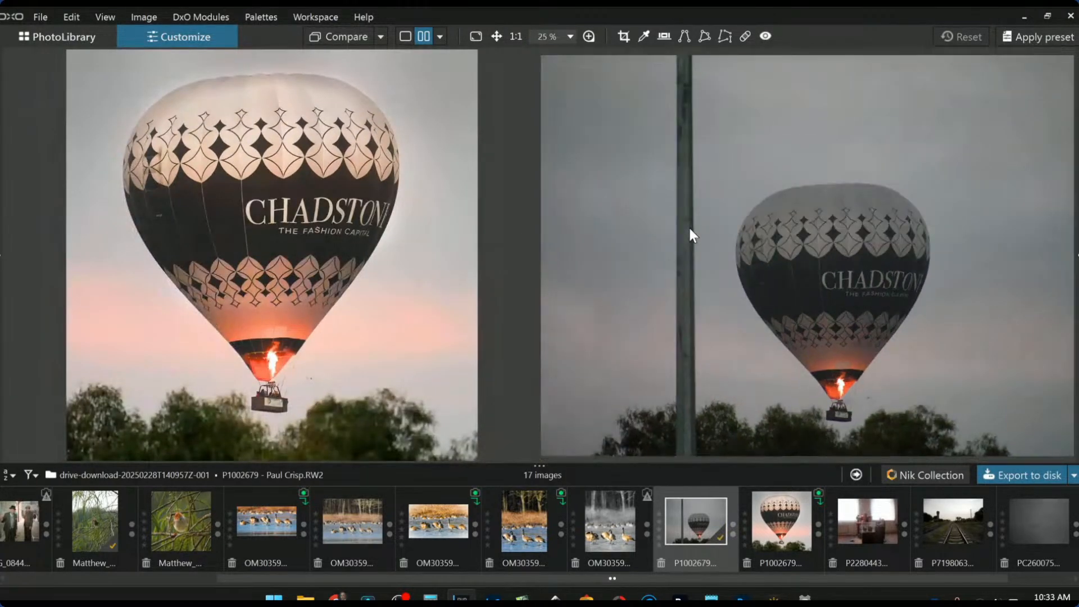
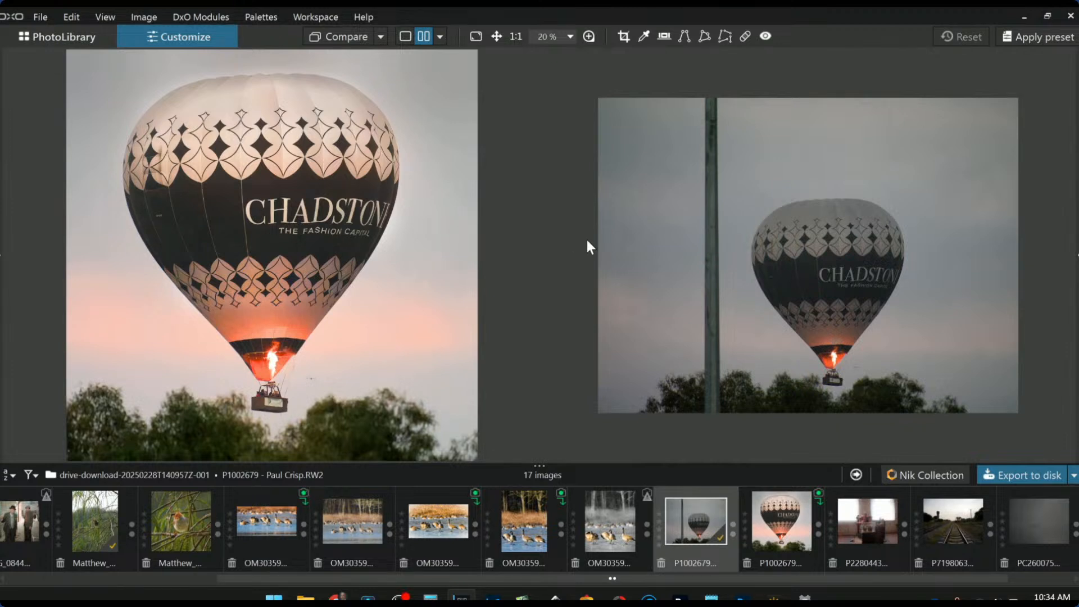
Load the P2280443 old-cameras museum photo from the filmstrip
scroll(586, 246, "down", 1)
scroll(709, 284, "up", 1)
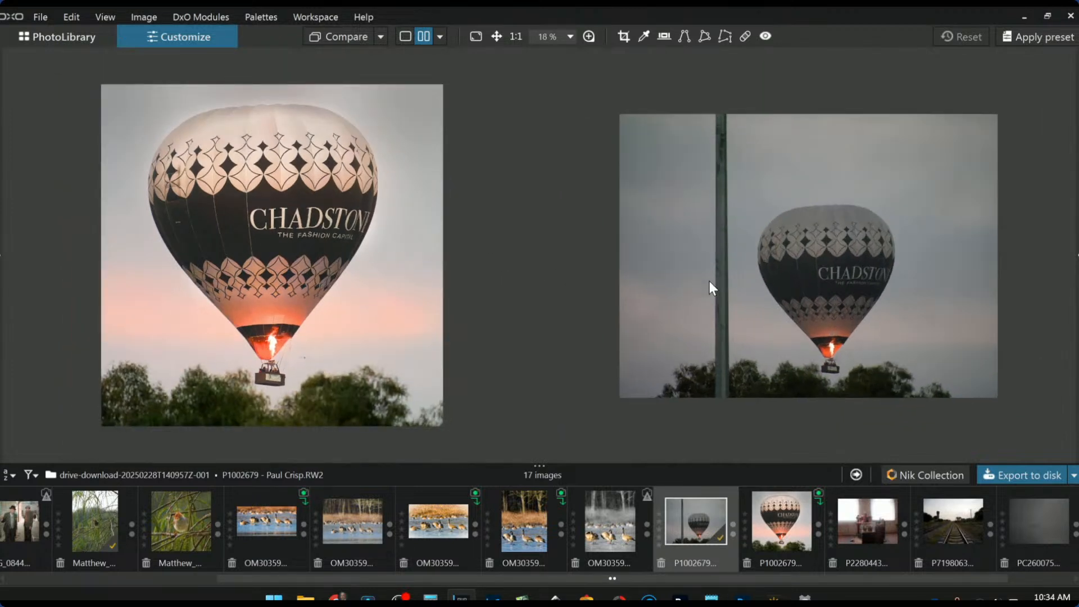
left_click(869, 529)
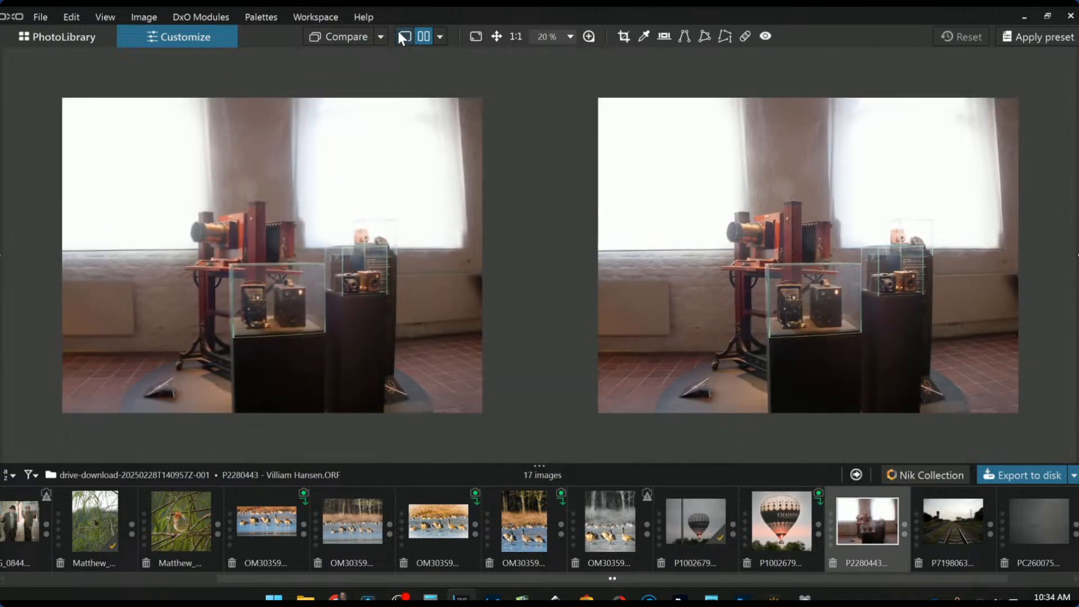
Switch to single-image view and bring back the side panels with F9
left_click(404, 37)
scroll(531, 336, "up", 1)
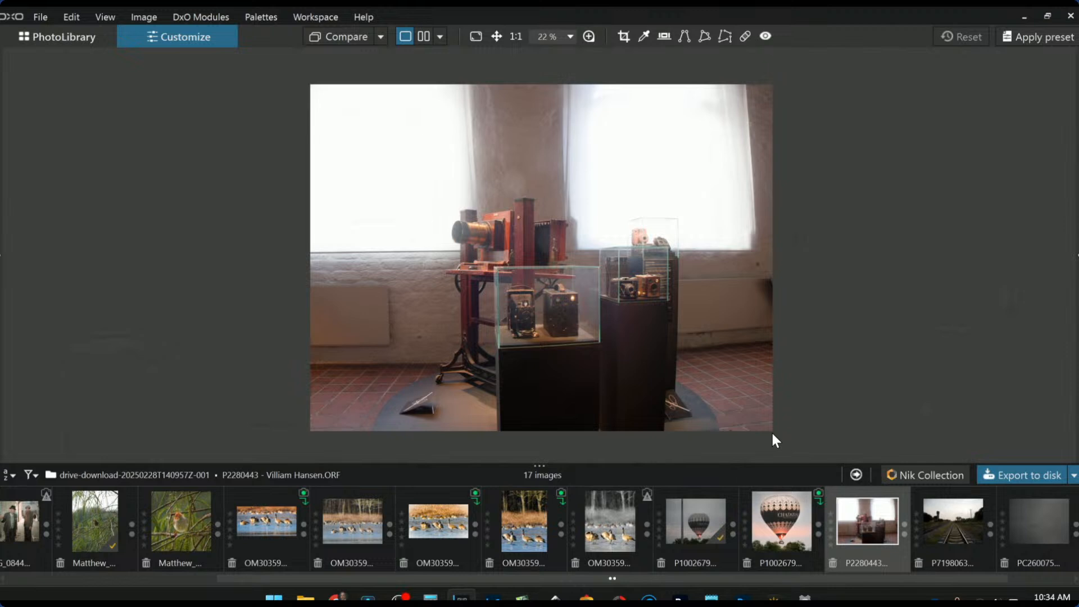
key("F9")
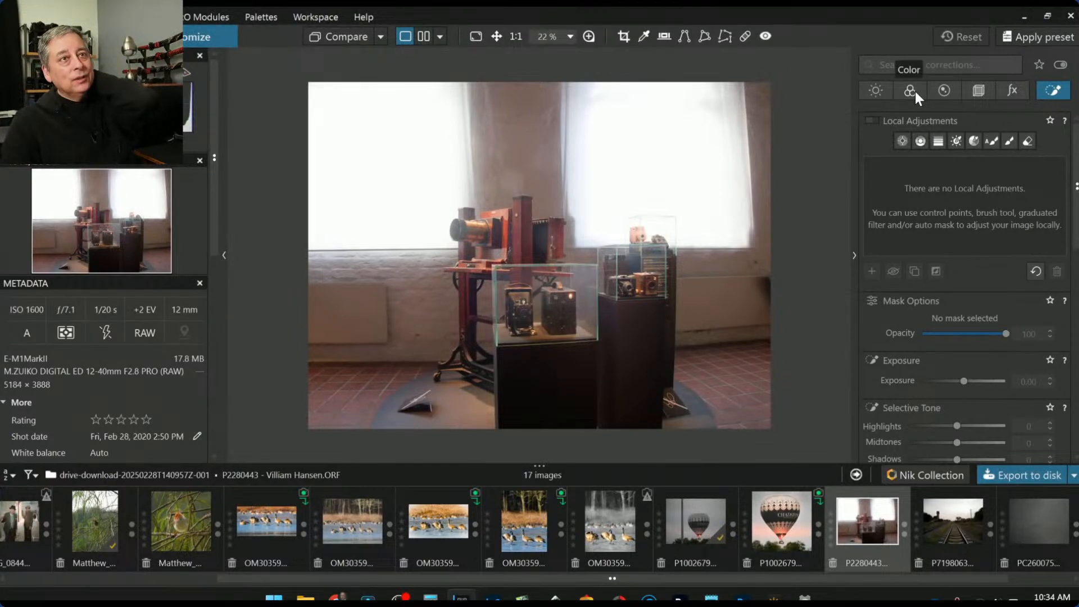
Try a -4 stop exposure drop in the Light tab, then reset exposure to 0.00
left_click(864, 91)
left_click_drag(960, 157, 908, 156)
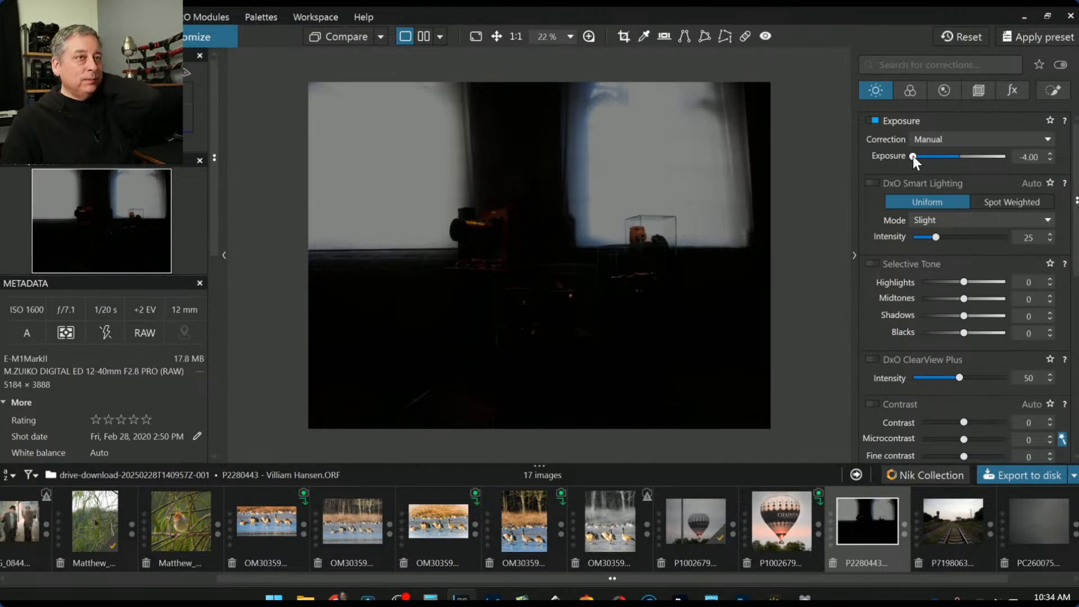
double_click(912, 156)
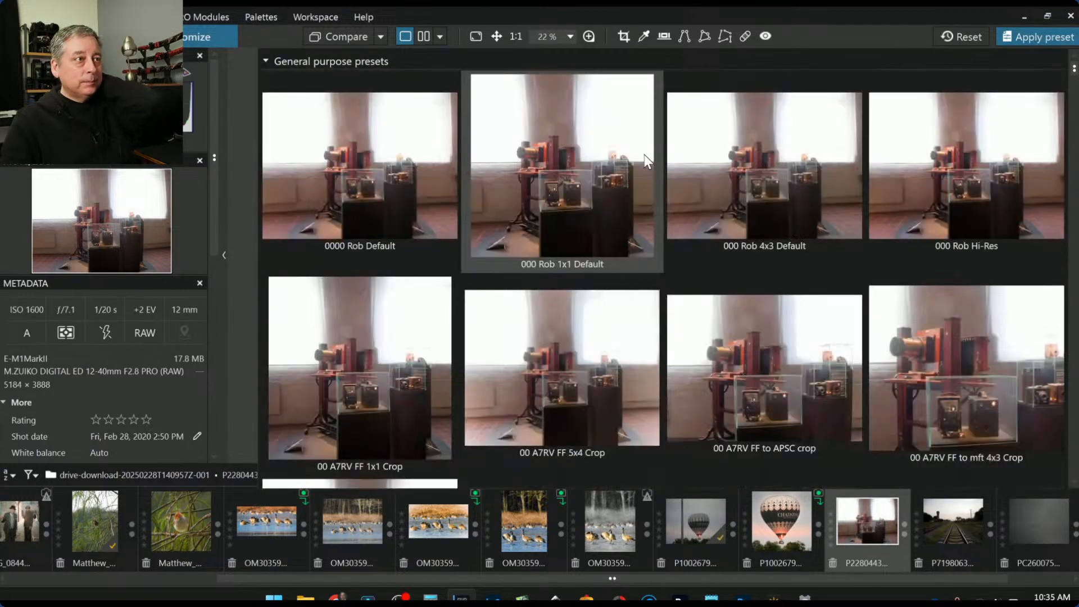
Apply the 1x1 Default crop preset and turn on perspective correction in Geometry
left_click(644, 157)
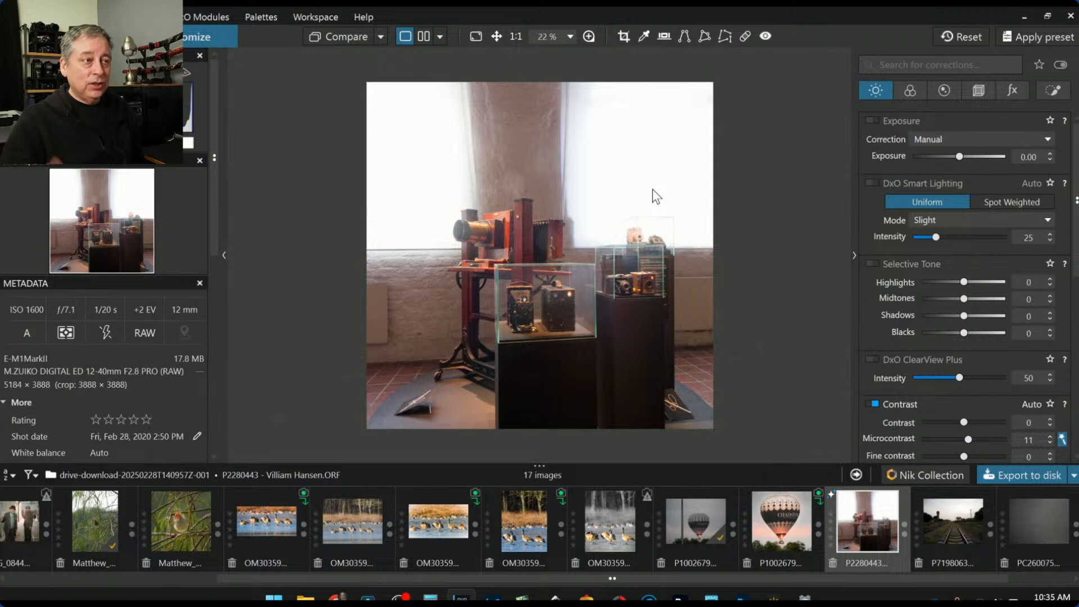
left_click(976, 99)
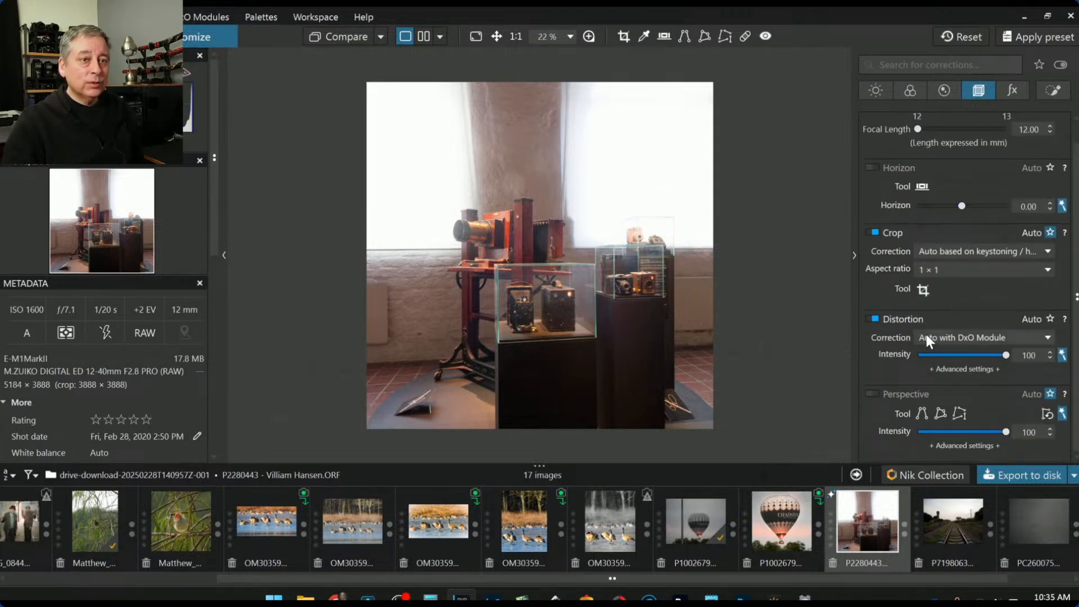
left_click(872, 394)
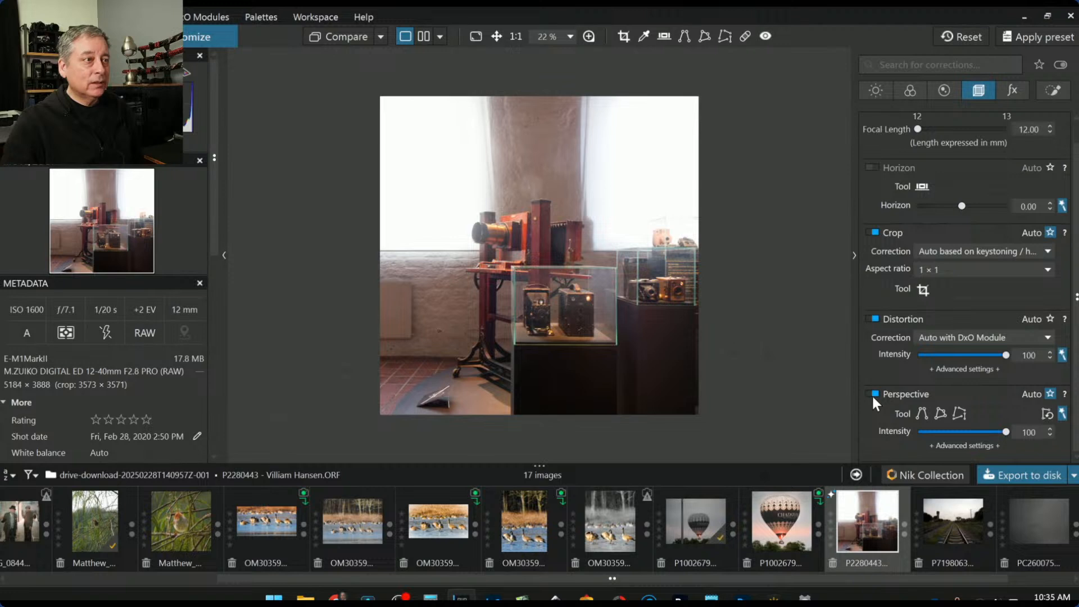
Shift the square crop right toward the display cases and confirm it
left_click(922, 289)
left_click_drag(573, 292, 614, 295)
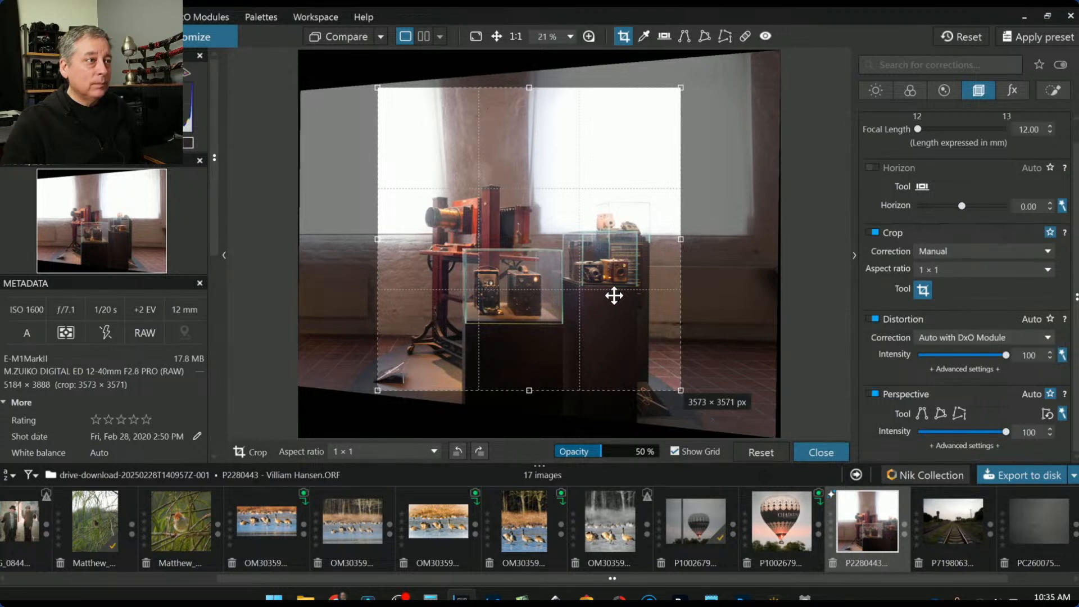
key("Return")
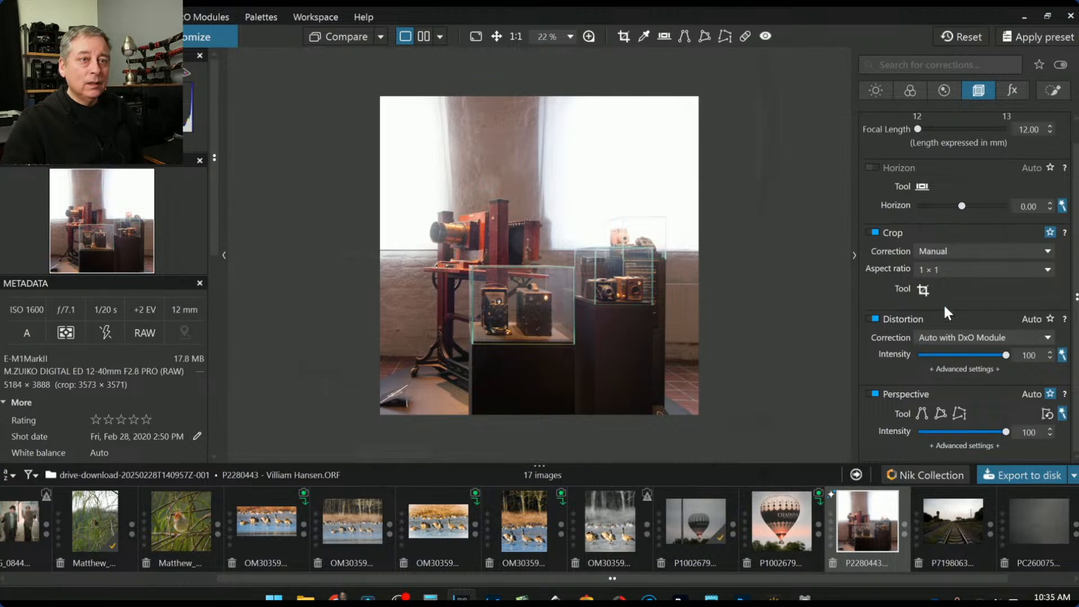
left_click(923, 289)
Shrink the square crop from the top, then compare perspective correction off and on
left_click_drag(530, 90, 536, 142)
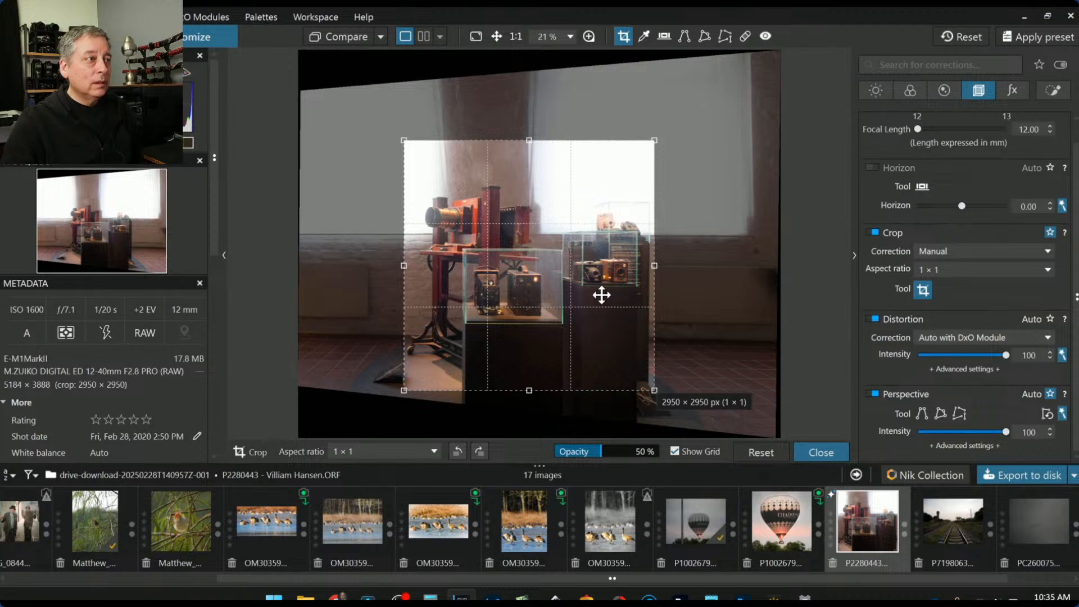
double_click(618, 286)
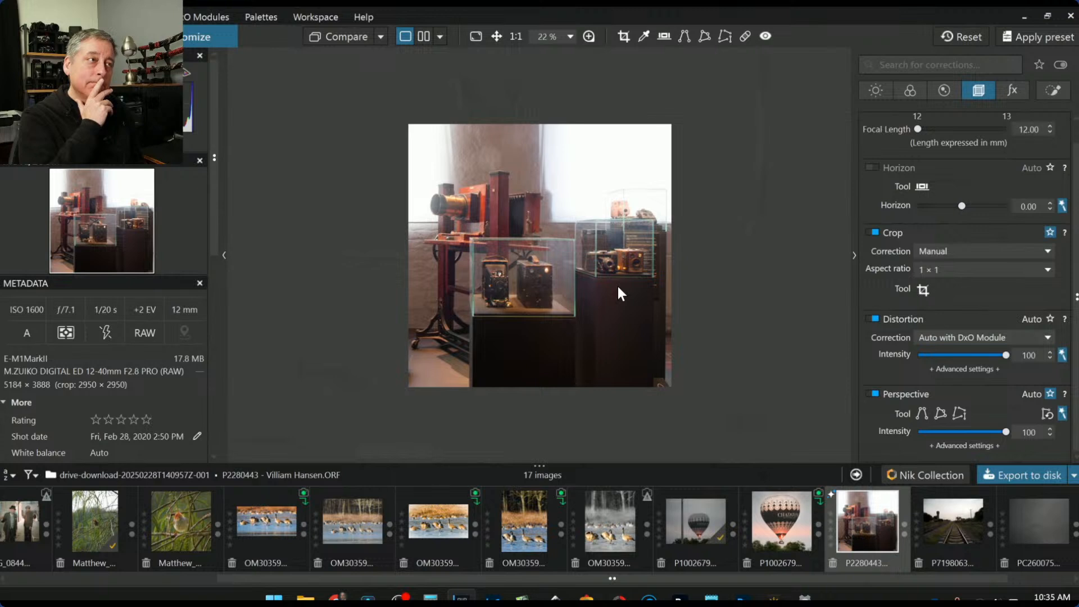
left_click(875, 393)
left_click(874, 394)
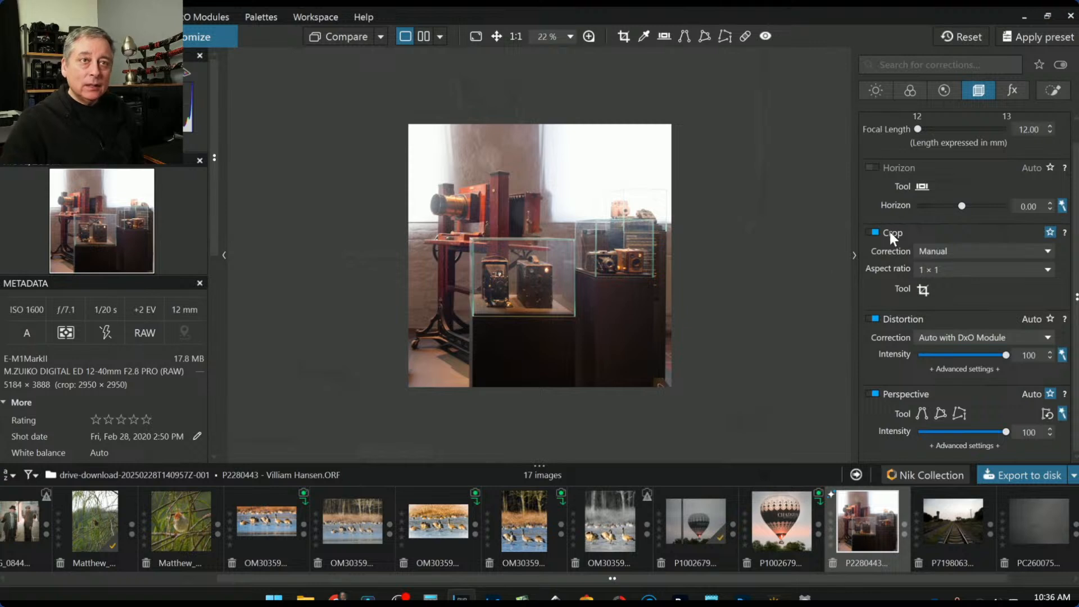
scroll(905, 286, "up", 1)
Move the square crop left around the wooden bellows camera, sized to 2983 × 2983 px
left_click(921, 311)
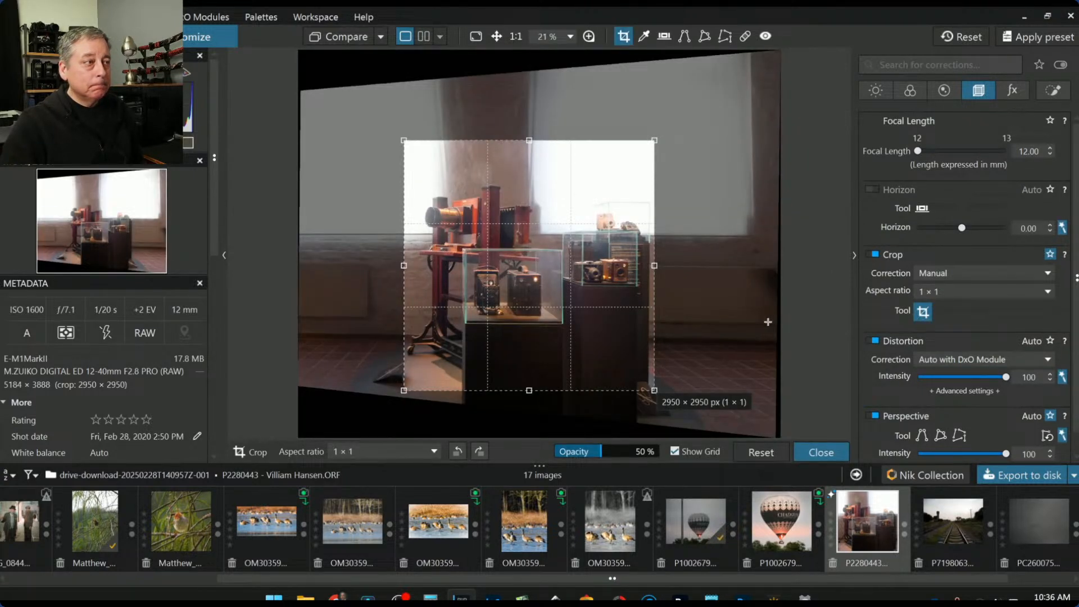
left_click_drag(626, 294, 542, 294)
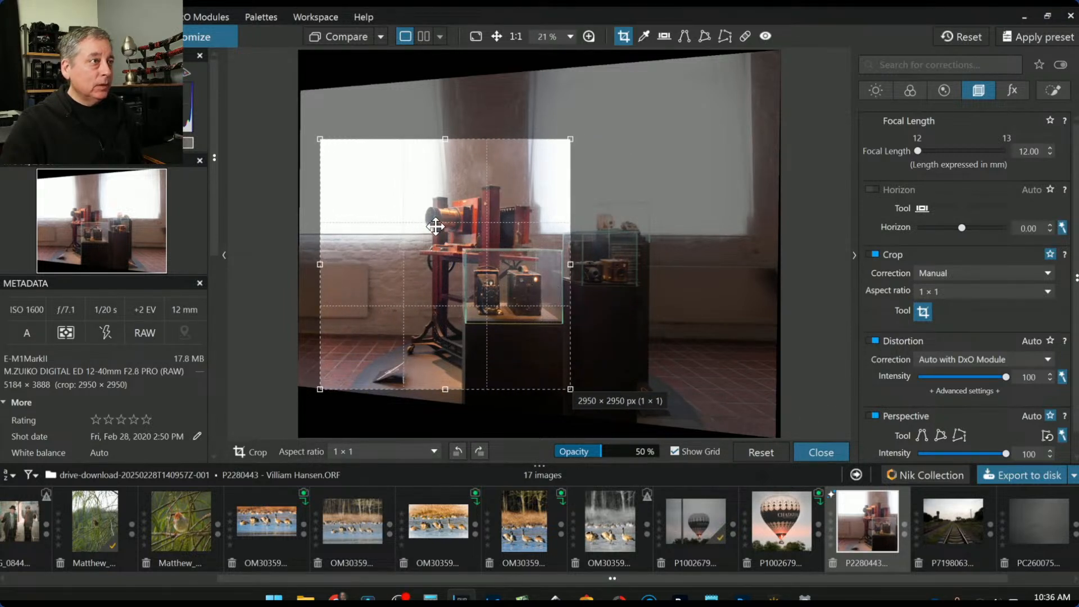
left_click_drag(435, 226, 398, 220)
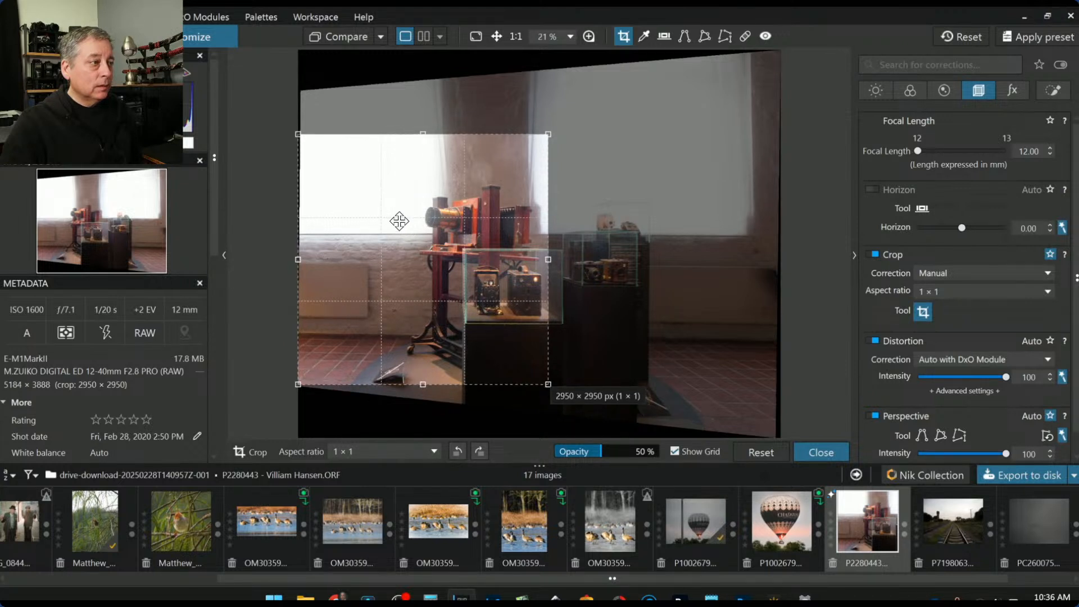
left_click_drag(415, 383, 415, 344)
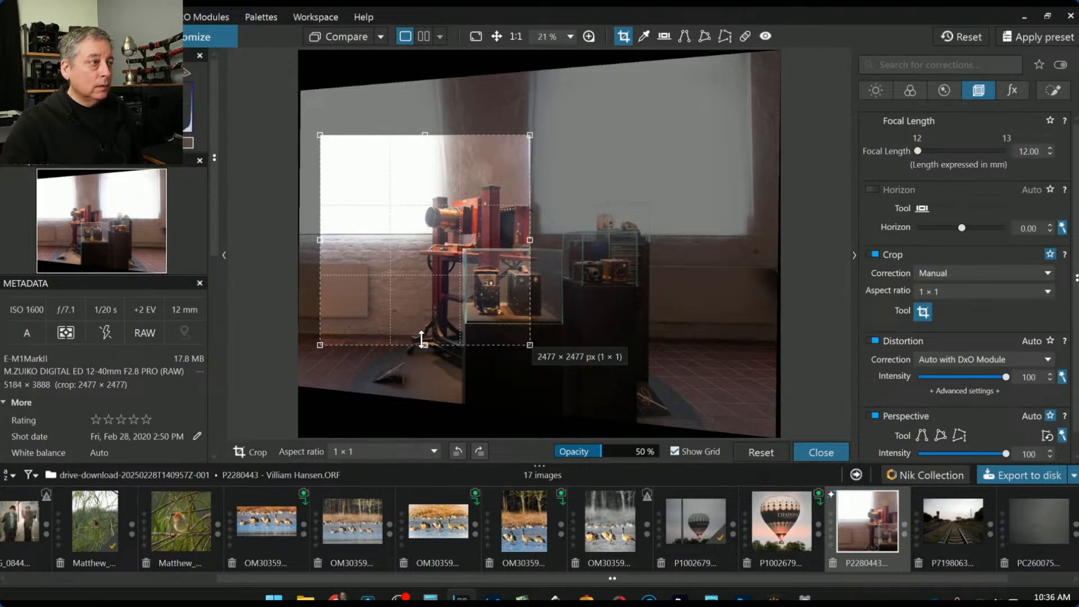
left_click_drag(423, 345, 421, 331)
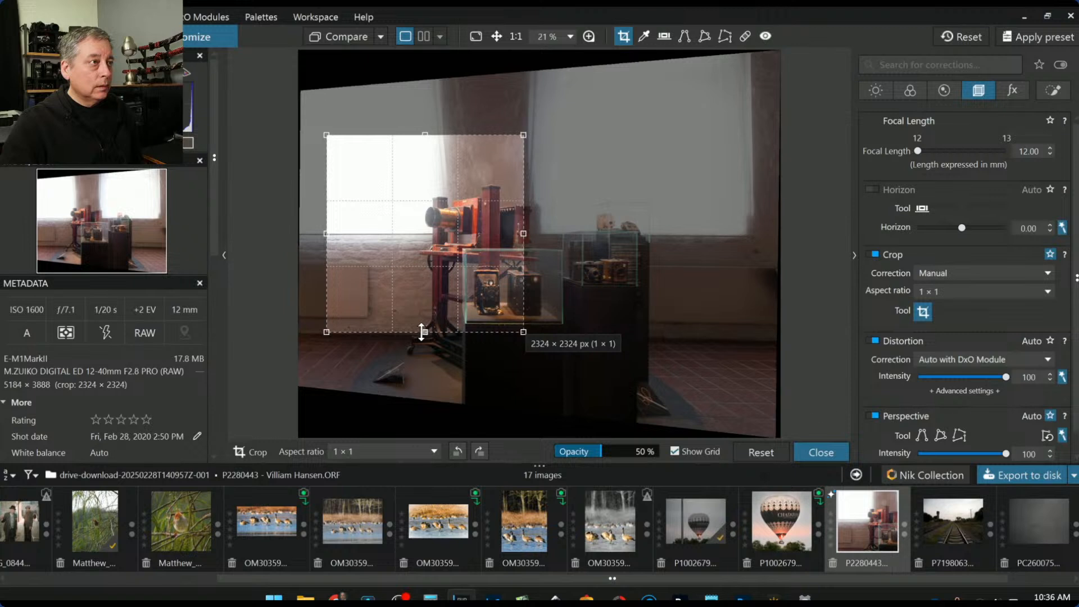
key("Return")
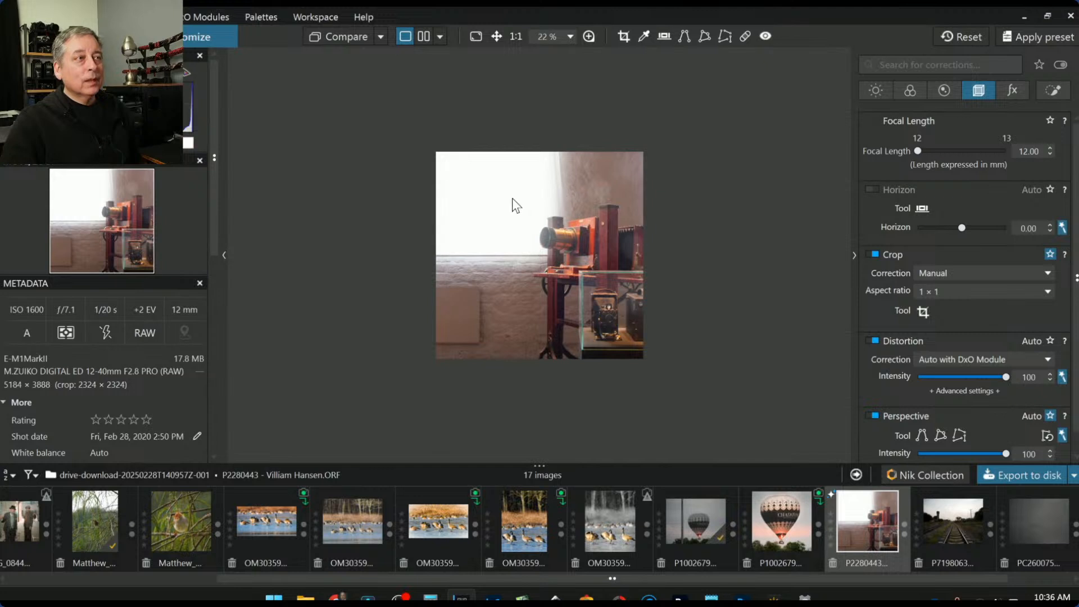
left_click(923, 311)
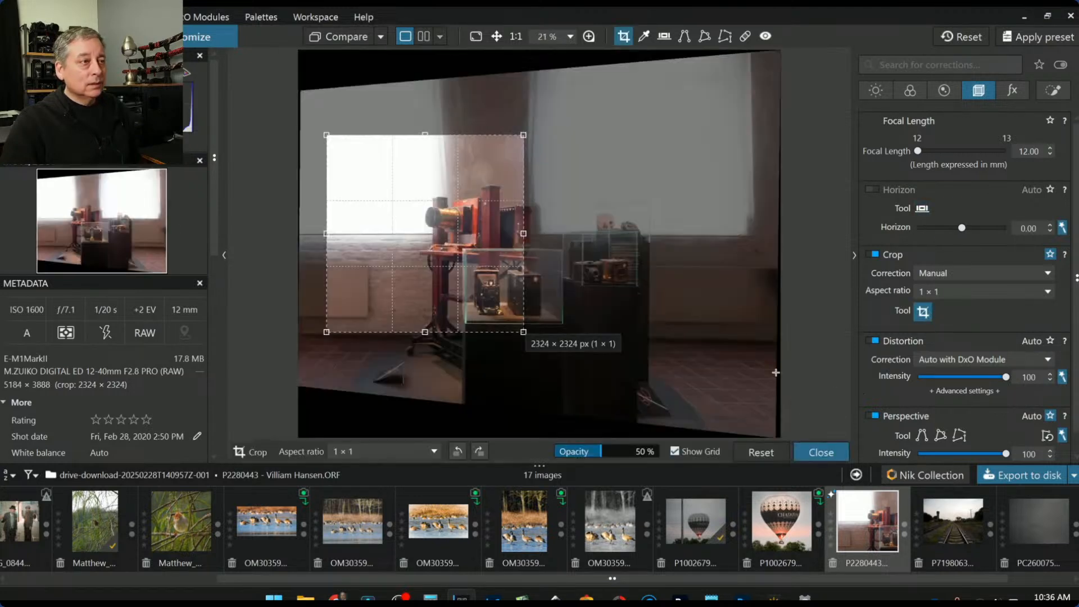
left_click_drag(523, 236, 580, 251)
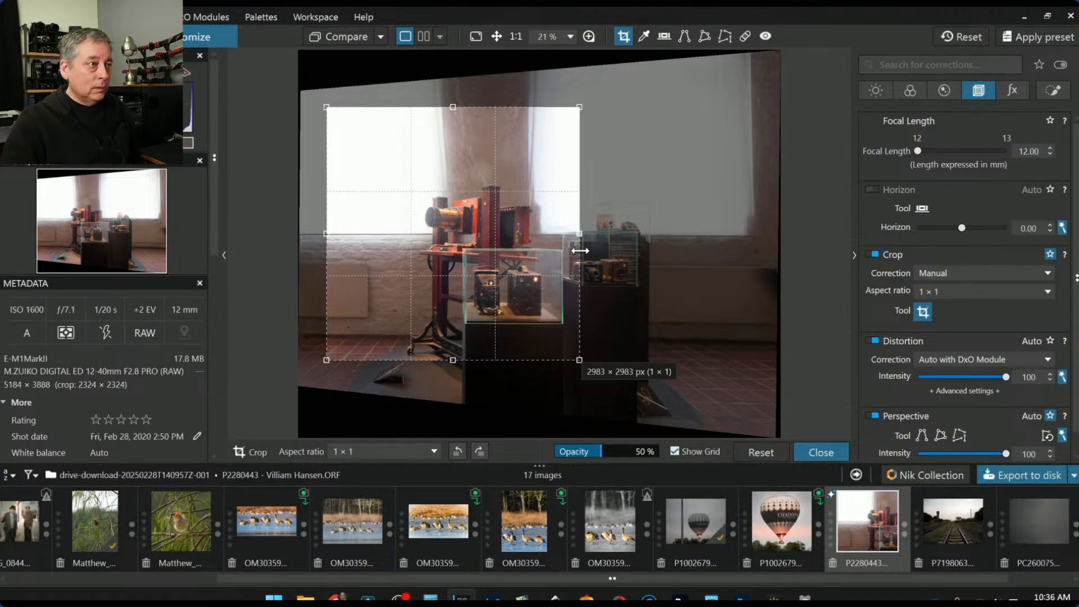
double_click(569, 256)
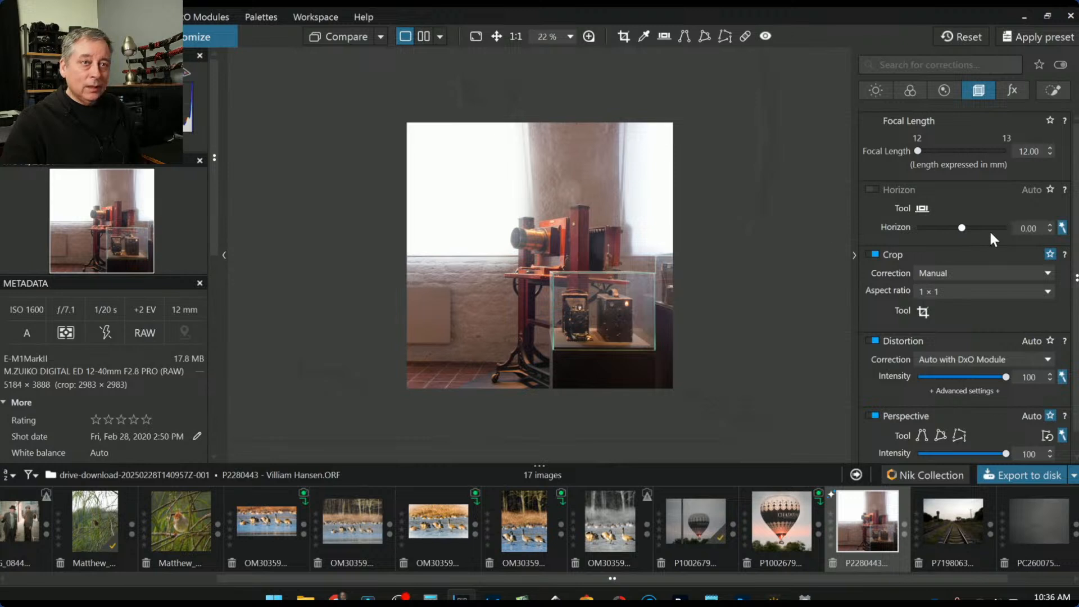
Switch to a 3 × 2 crop framing the wooden camera against the window, 2584 × 1723 px
left_click(923, 311)
left_click(940, 292)
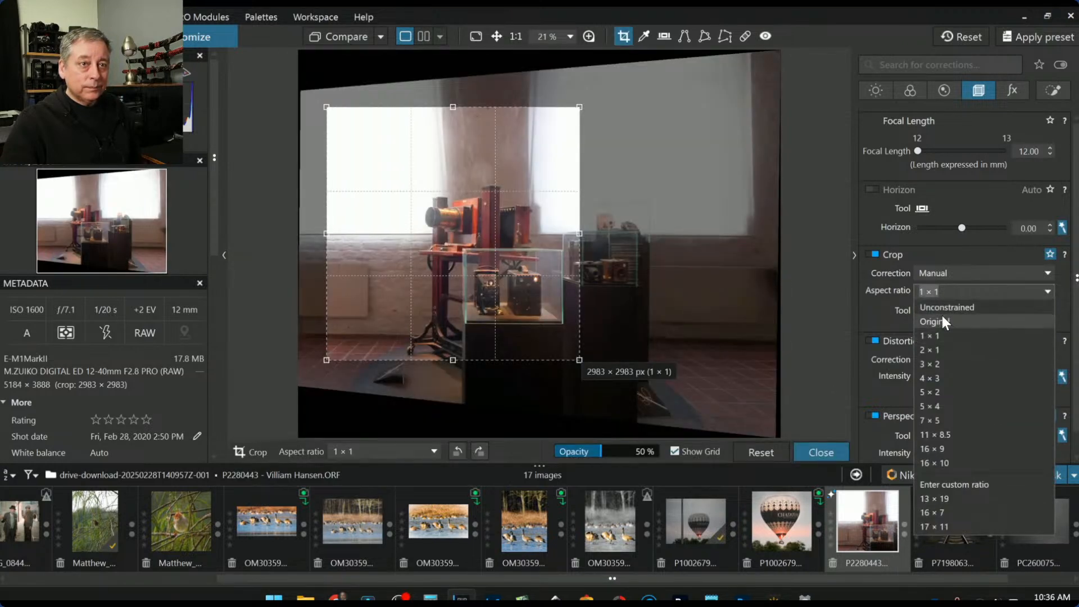
left_click(939, 363)
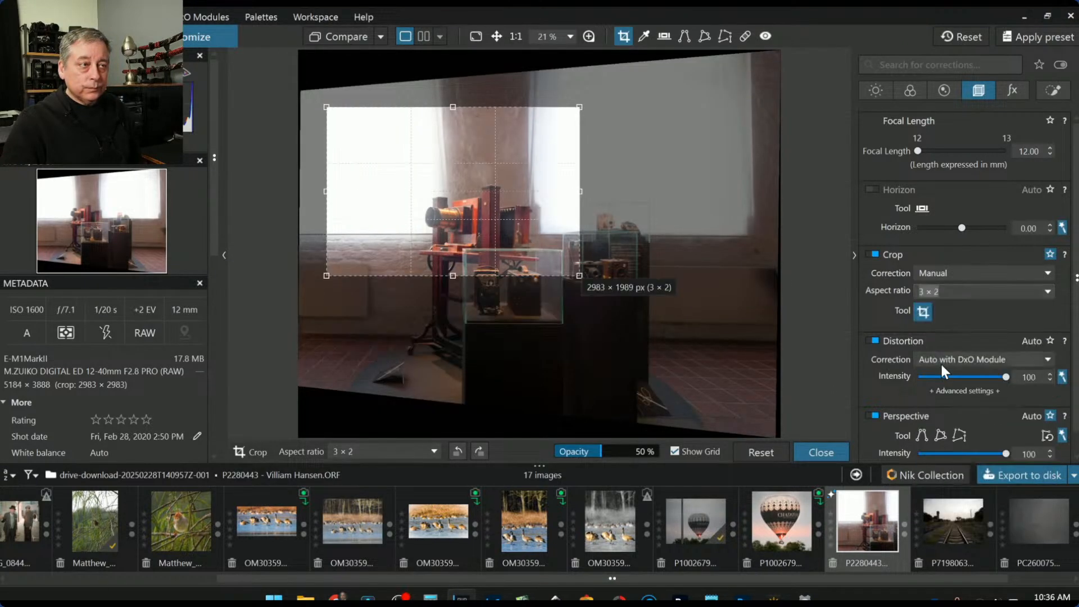
mouse_move(581, 274)
left_mouse_down()
mouse_move(482, 354)
mouse_move(572, 294)
left_mouse_up()
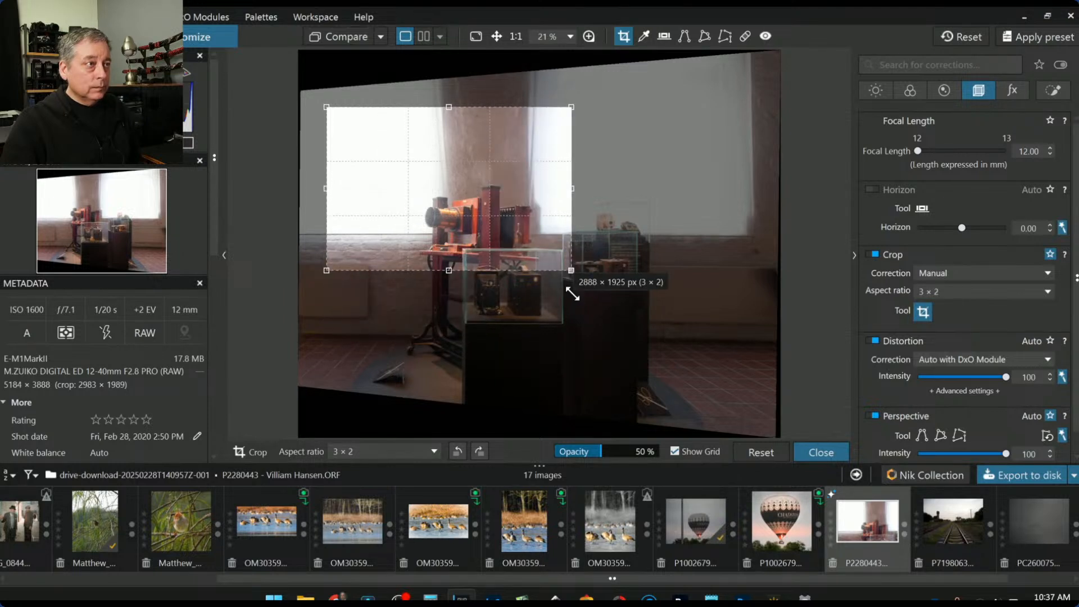
left_click_drag(549, 248, 523, 247)
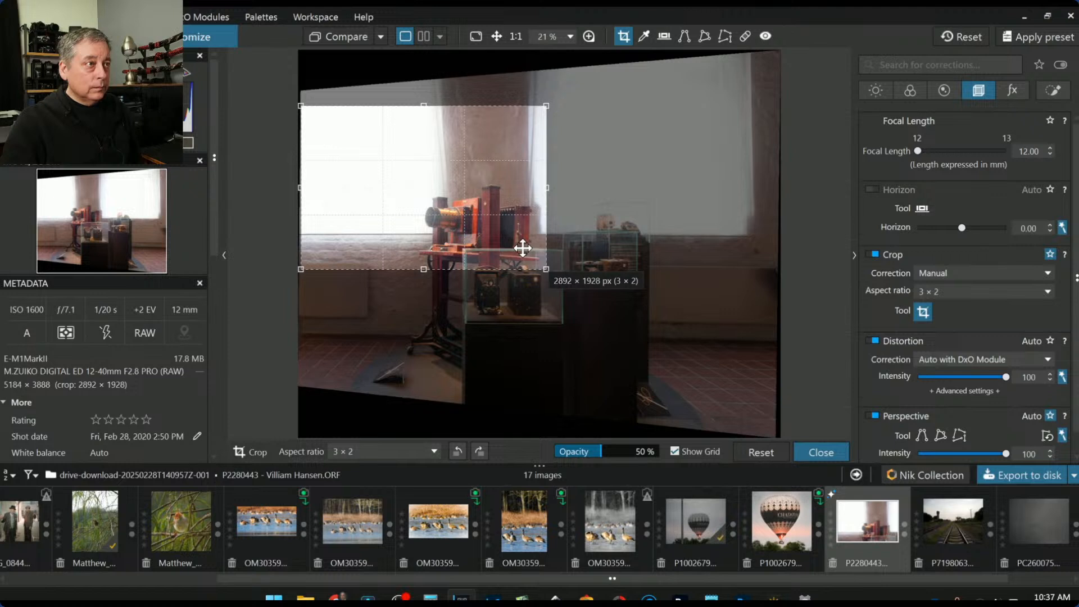
left_click_drag(423, 269, 423, 250)
double_click(415, 231)
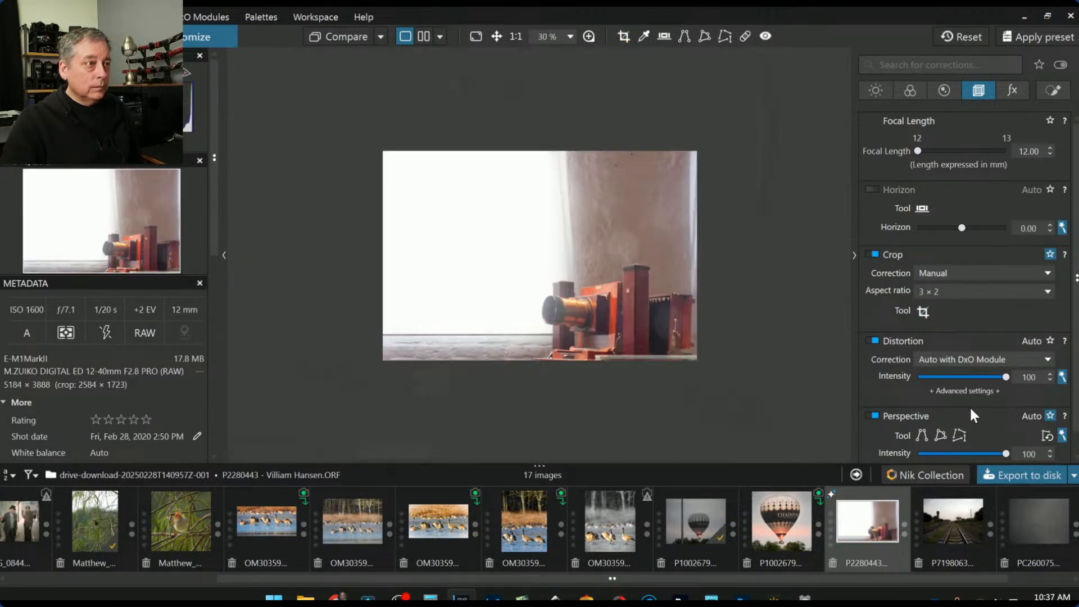
scroll(722, 380, "up", 1)
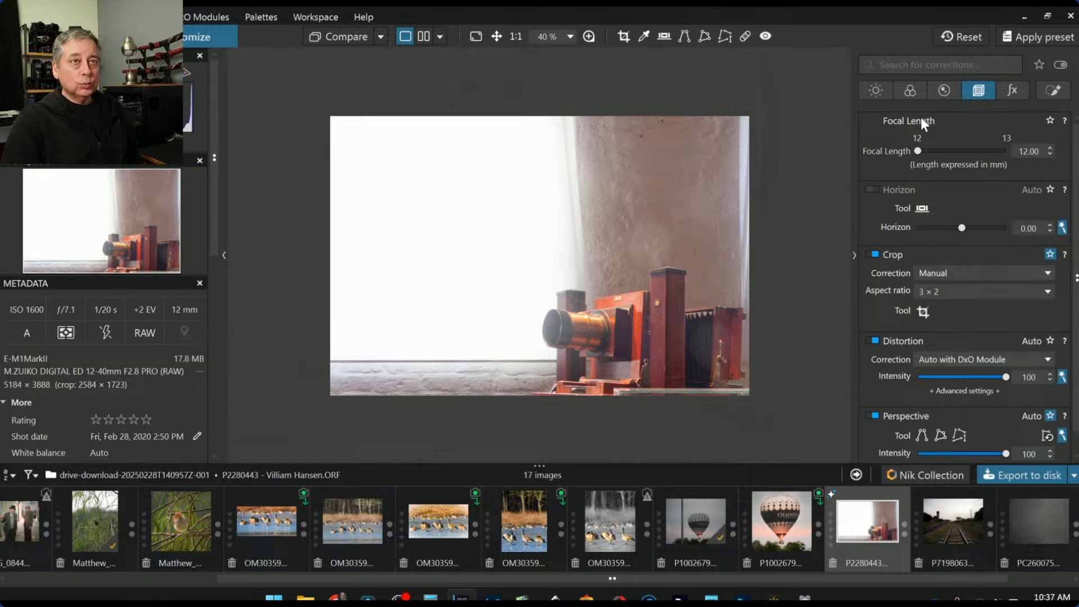
Turn on DxO ClearView Plus and render the photo in black and white
left_click(877, 93)
left_click(867, 360)
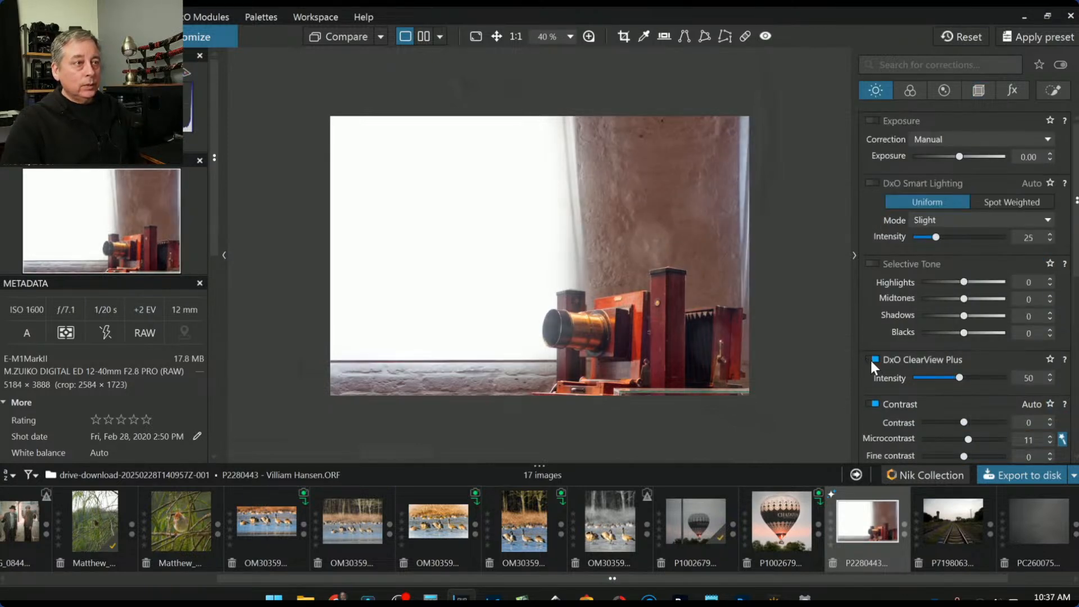
left_click(912, 90)
left_click(975, 287)
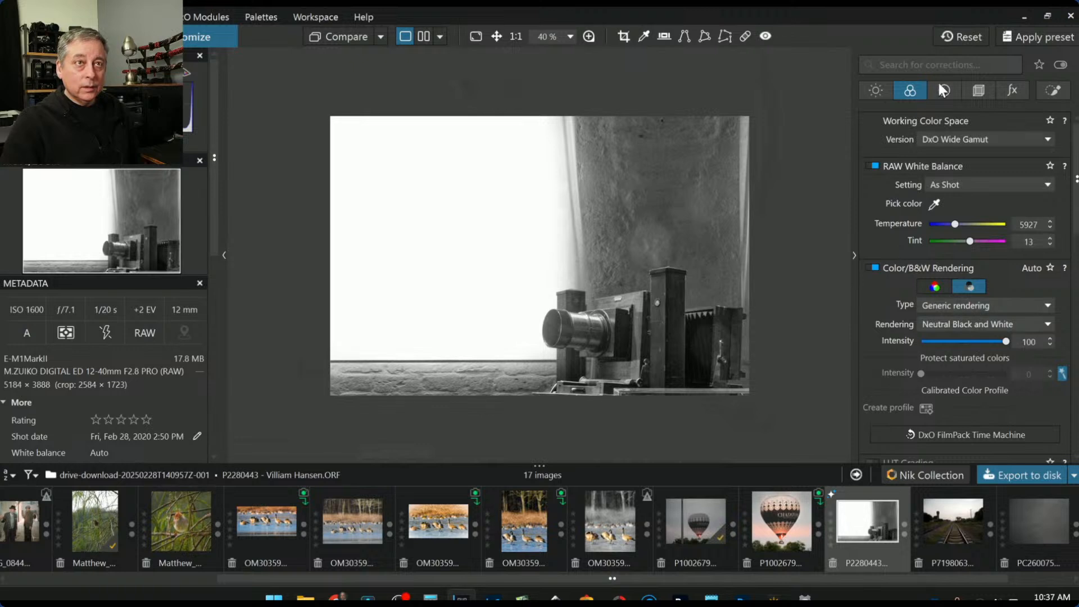
Set Selective Tone midtones to 36 and shadows to 22, and raise contrast to 84
left_click(878, 91)
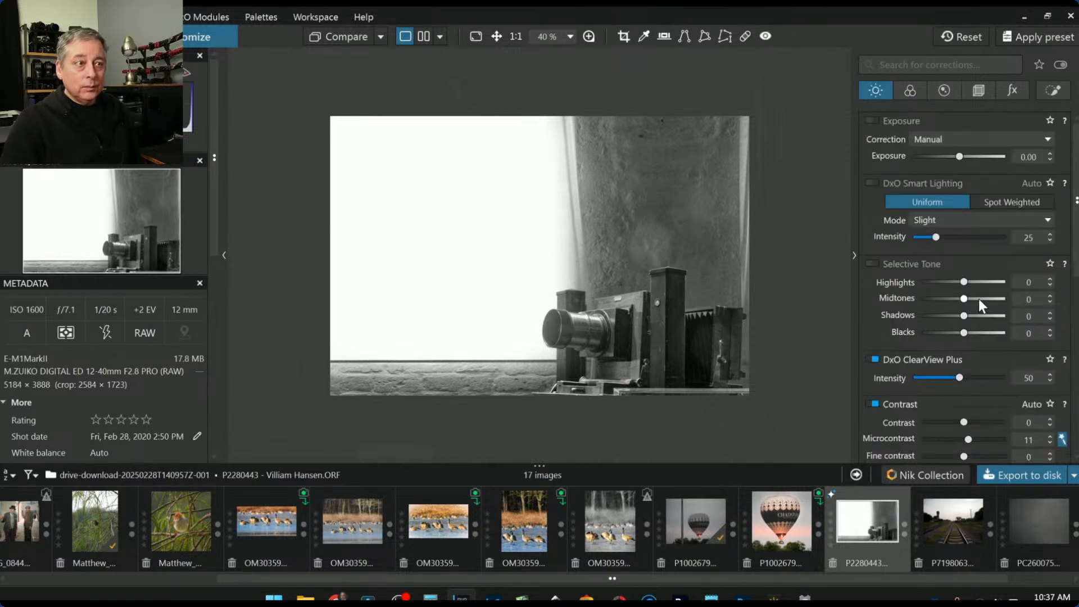
left_click(979, 298)
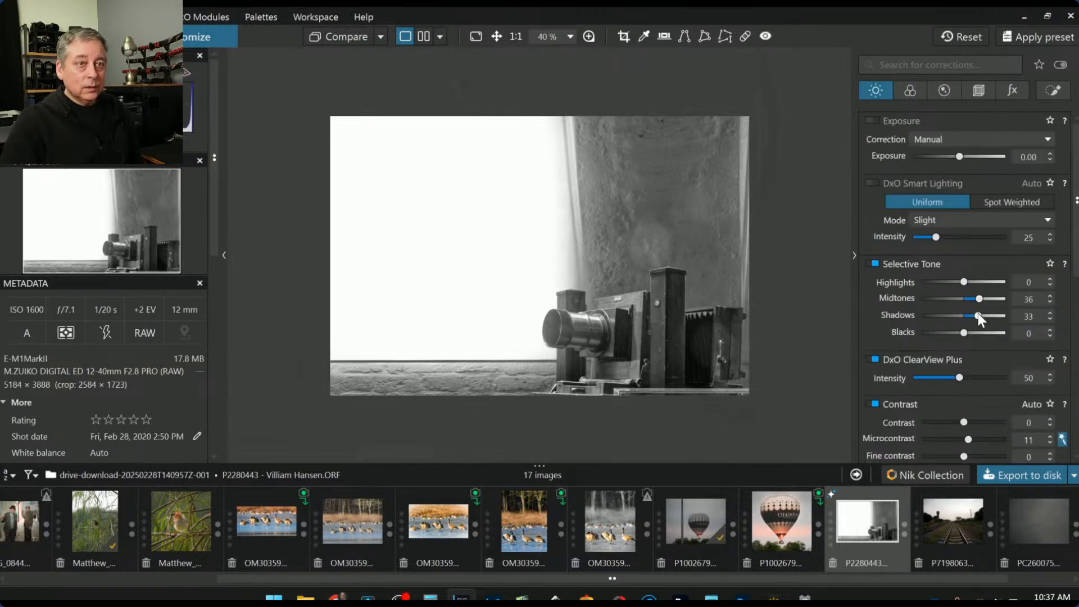
left_click(973, 316)
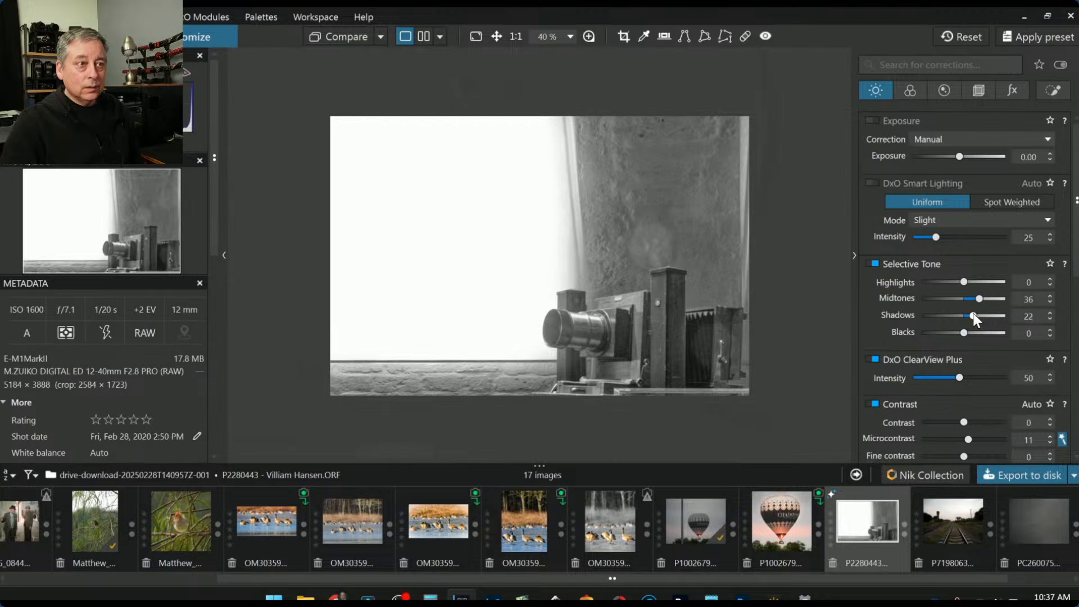
scroll(930, 416, "down", 1)
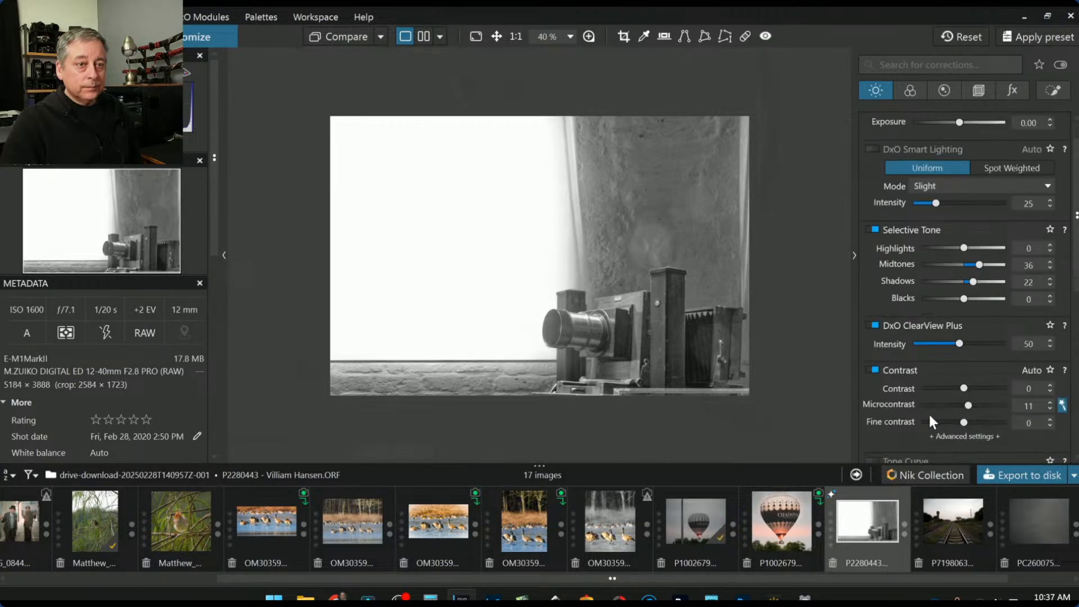
left_click_drag(963, 388, 989, 389)
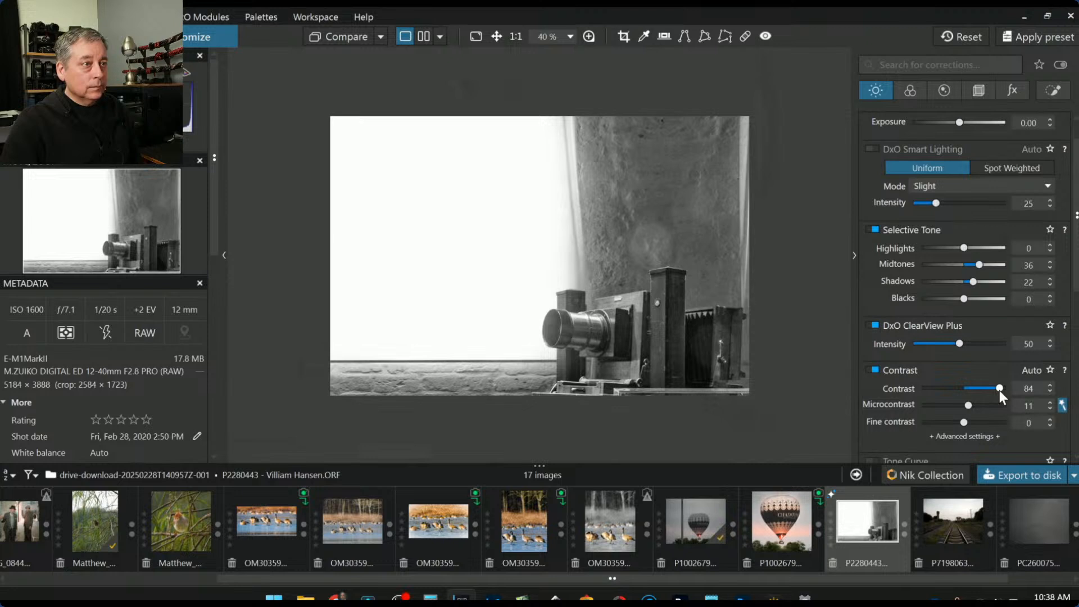
Tighten the crop from the top-left corner and apply it
left_click(624, 36)
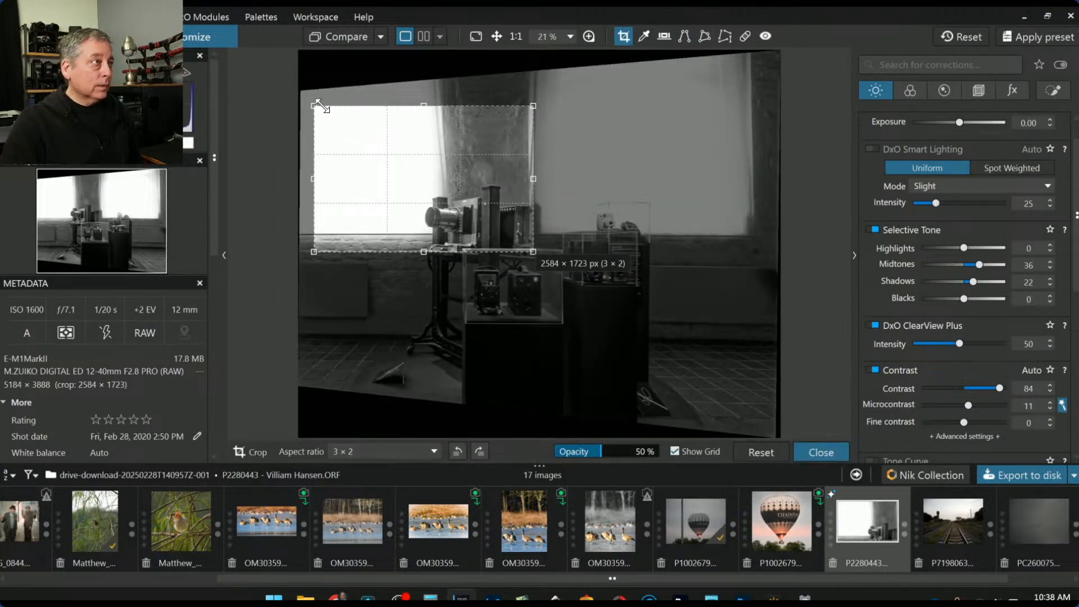
left_click_drag(311, 103, 328, 115)
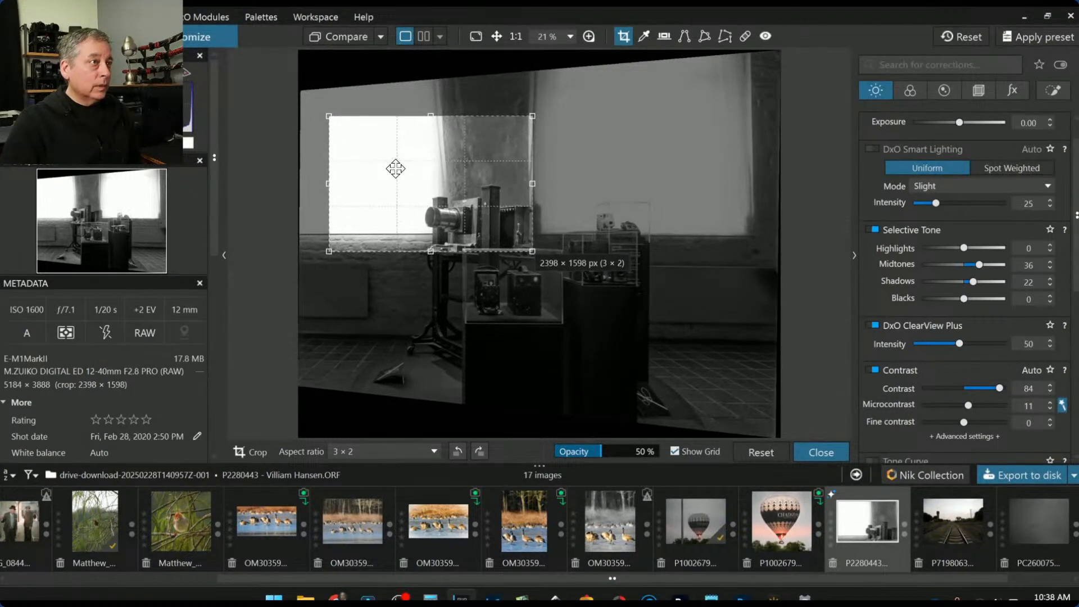
key("Return")
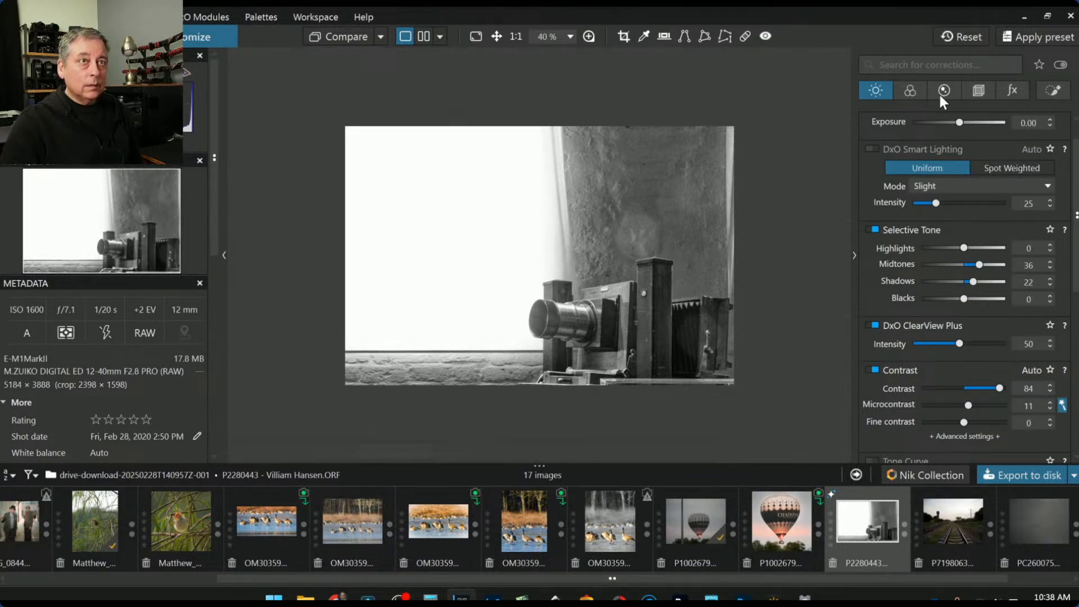
Set the crop ratio to 1 × 1 and shift the 1598 × 1598 px square onto the camera
left_click(975, 90)
left_click(952, 270)
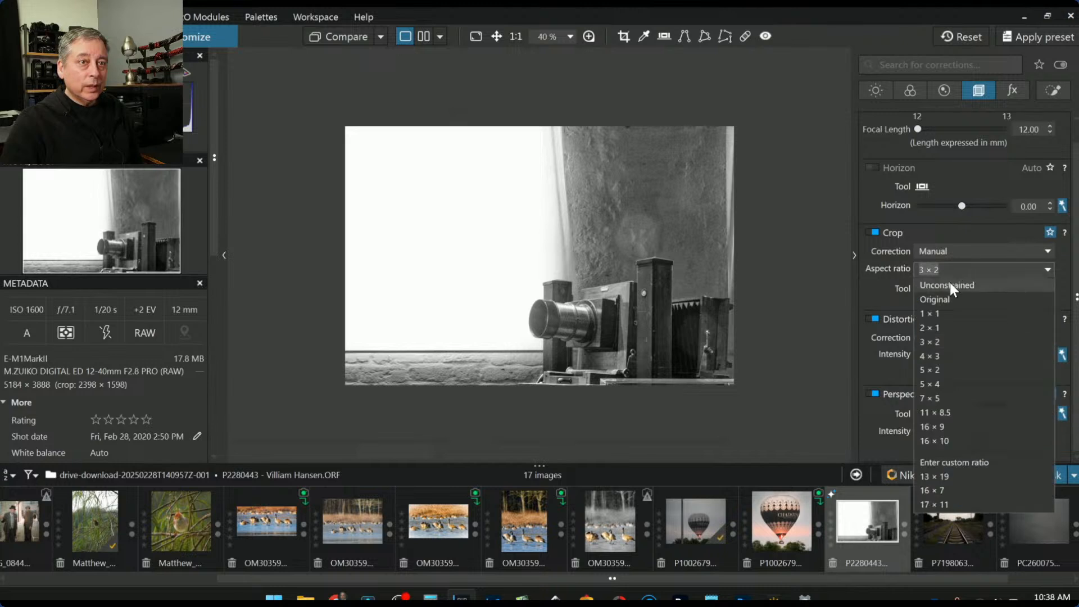
left_click(949, 309)
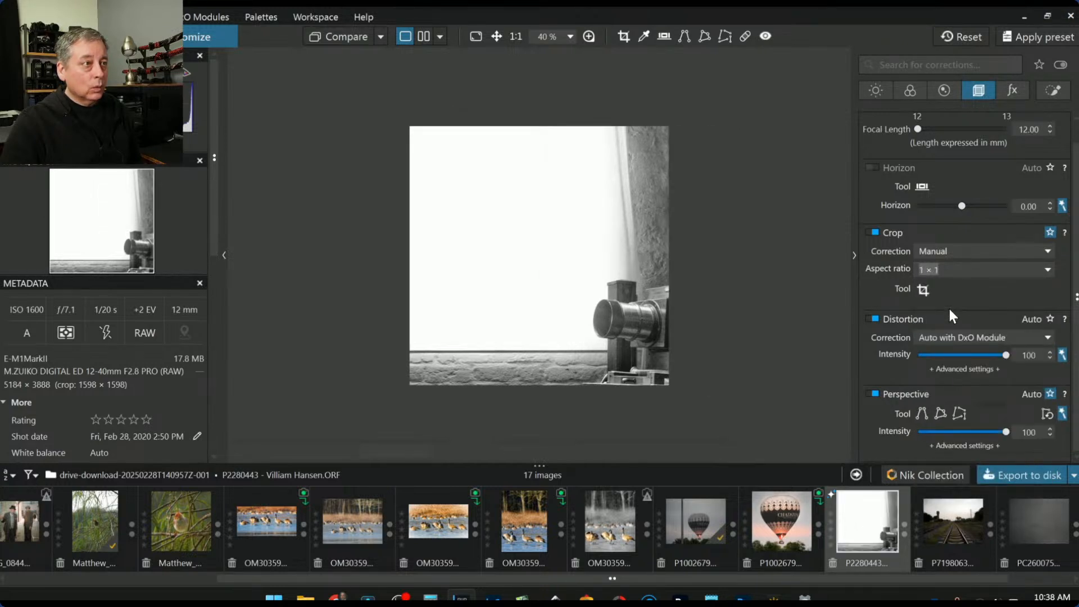
left_click(922, 289)
left_click_drag(436, 226, 470, 226)
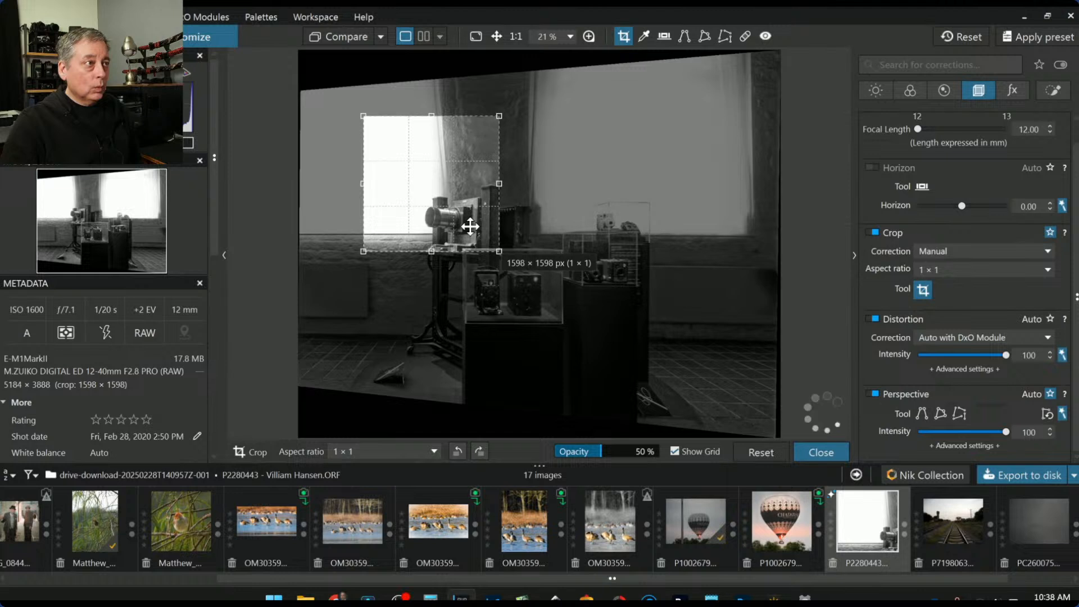
key("Return")
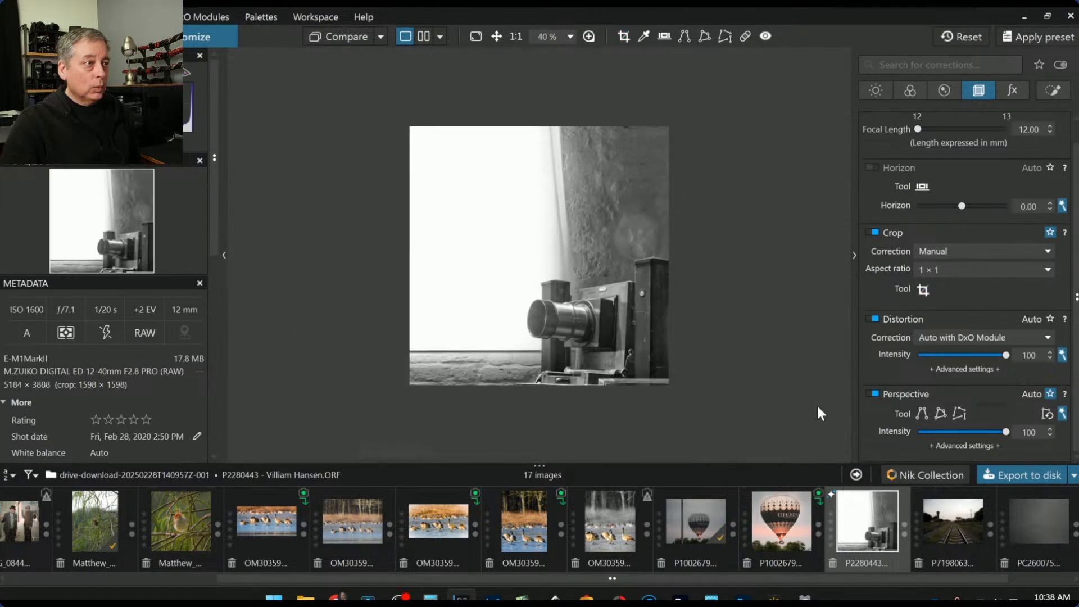
scroll(675, 420, "down", 2)
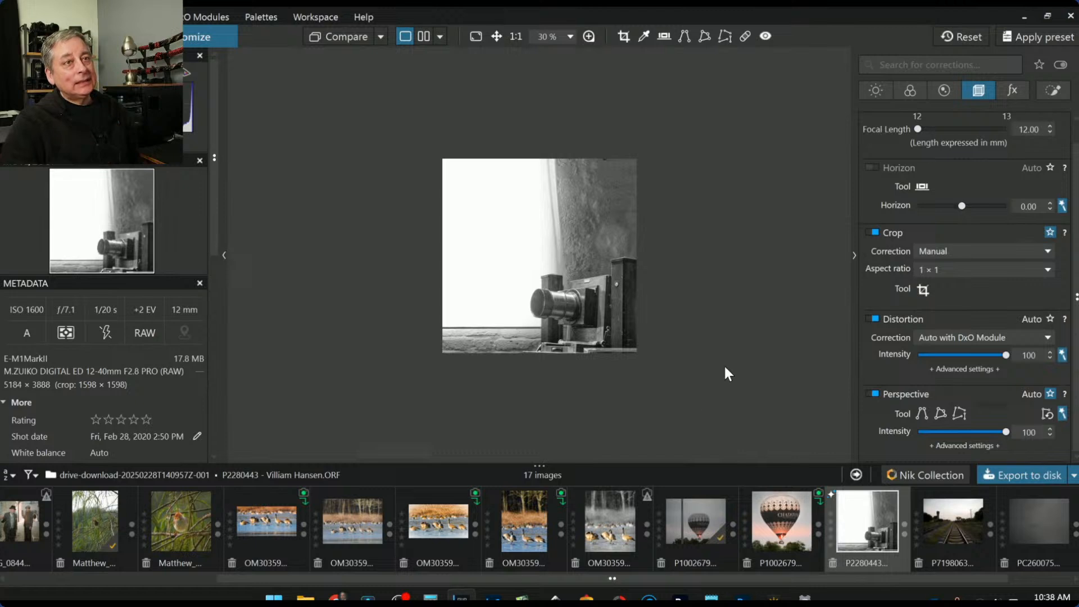
Set a 5 × 4 crop moved down to include the camera base, sized to 1613 × 1290 px
left_click(935, 272)
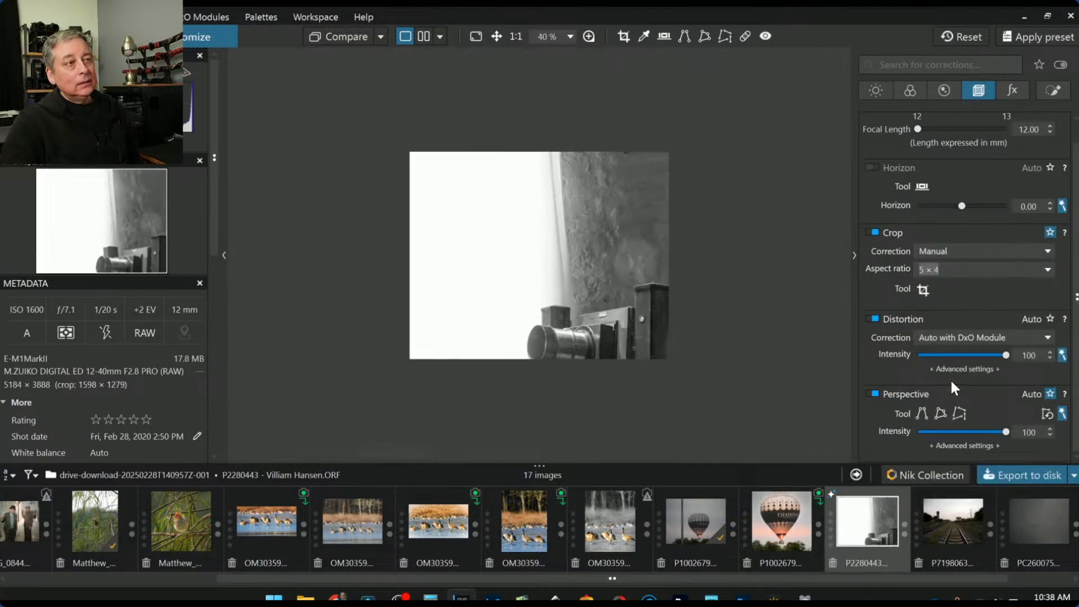
left_click(923, 290)
left_click_drag(462, 194, 470, 212)
key("Return")
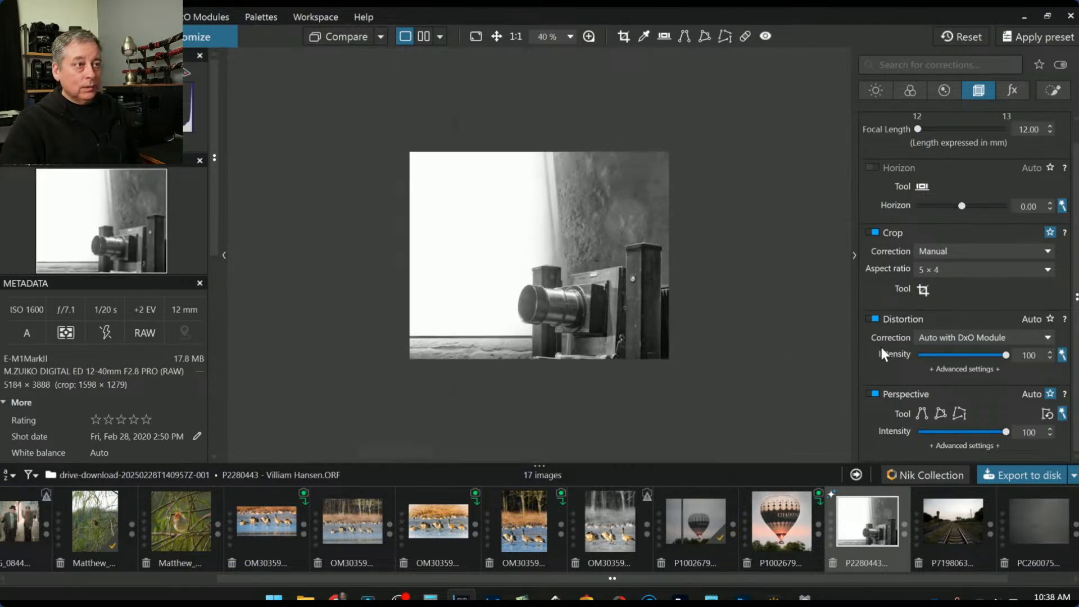
left_click(927, 288)
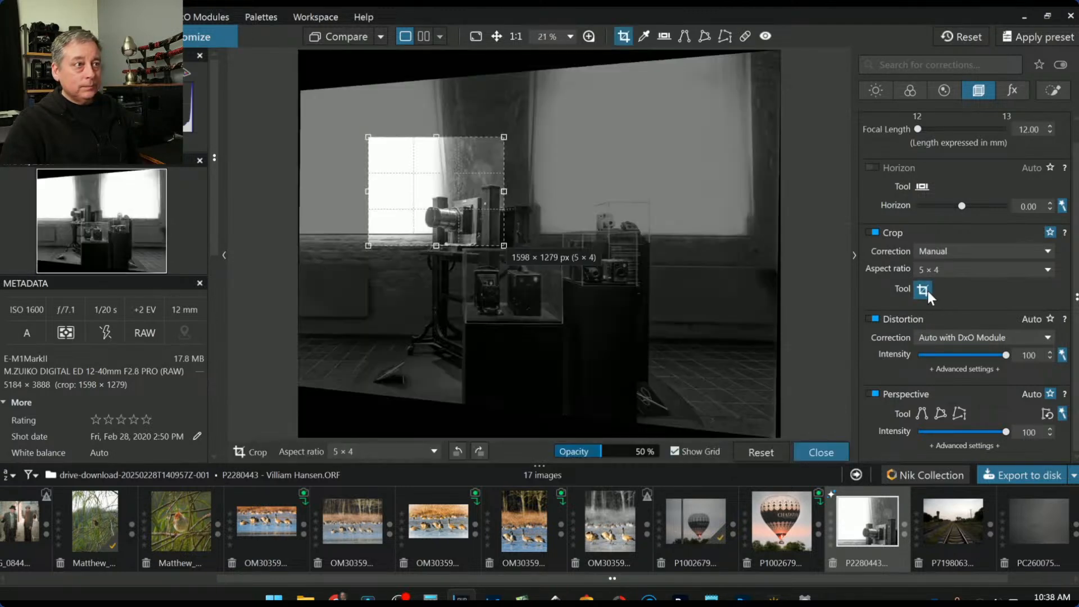
mouse_move(496, 243)
left_mouse_down()
mouse_move(487, 239)
mouse_move(498, 246)
left_mouse_up()
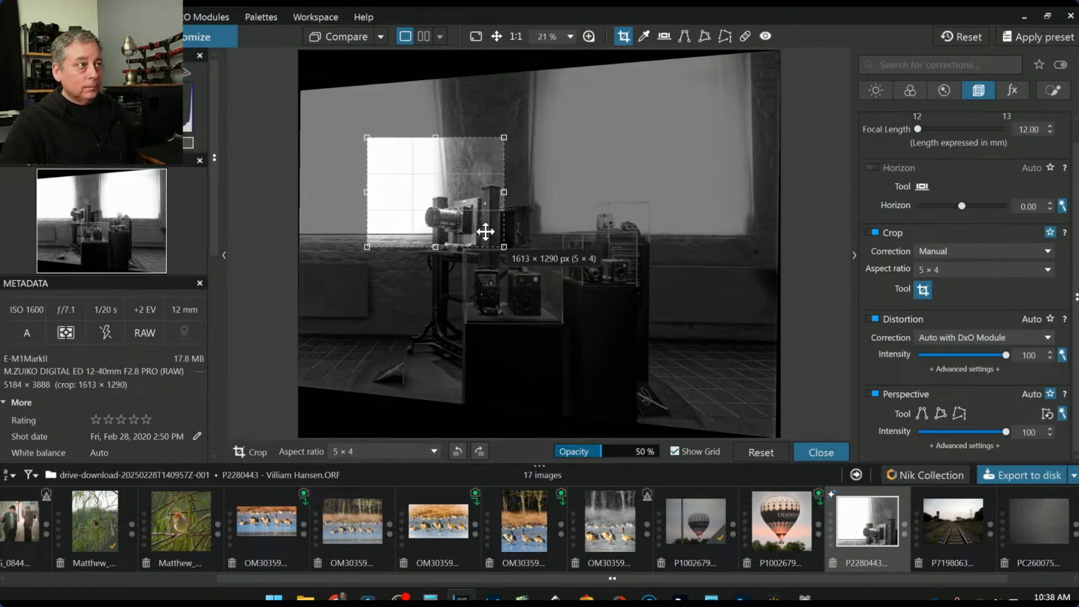
double_click(485, 231)
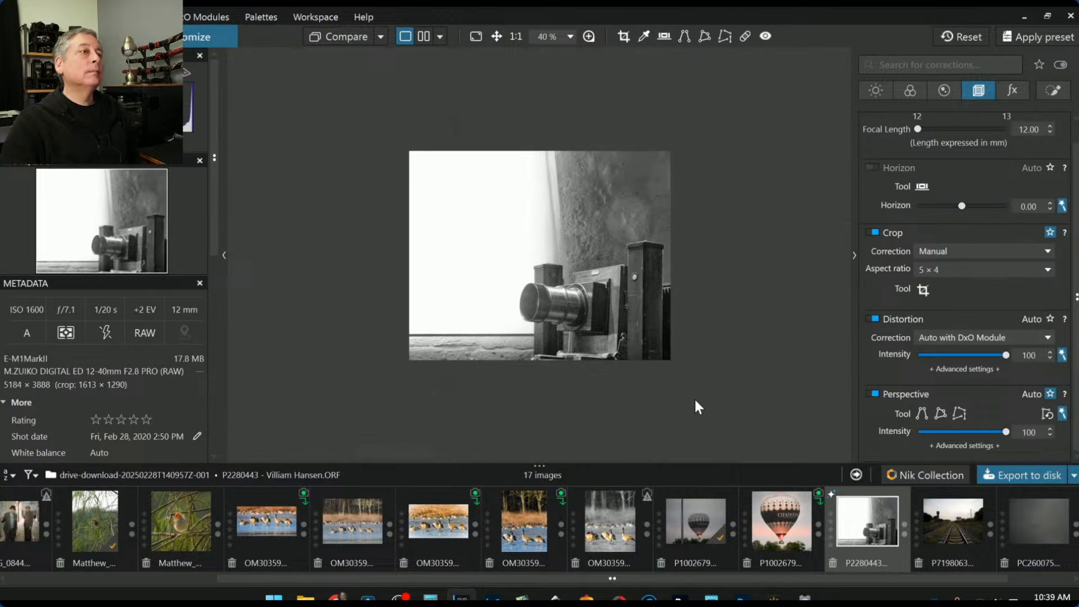
scroll(692, 400, "up", 1)
scroll(842, 423, "up", 1)
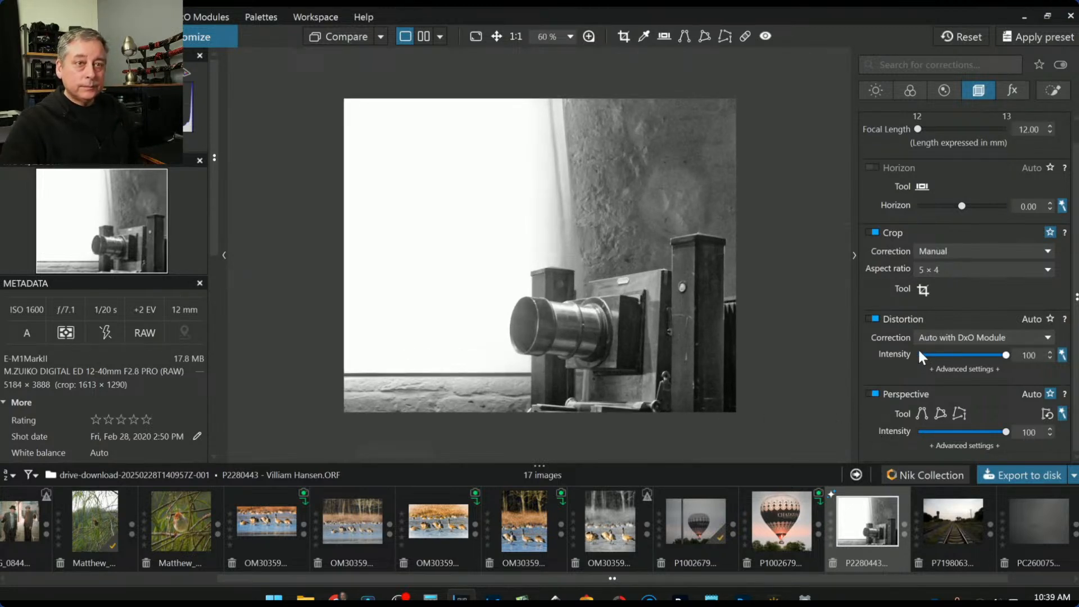
scroll(961, 266, "up", 1)
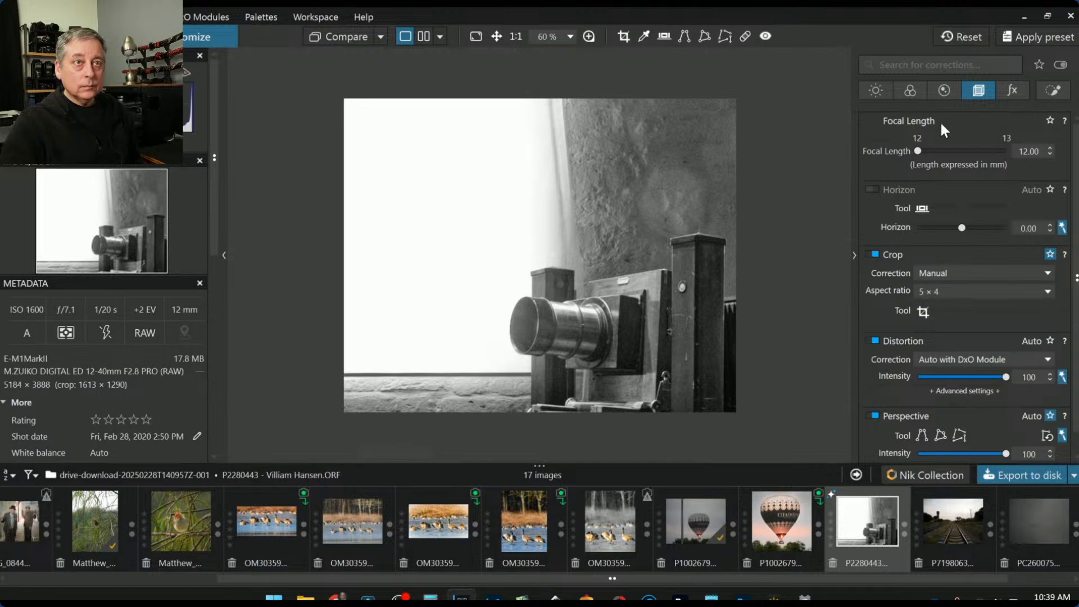
left_click(910, 91)
Restore colour rendering and lower the all-colours HSL vibrancy to -37
left_click(946, 291)
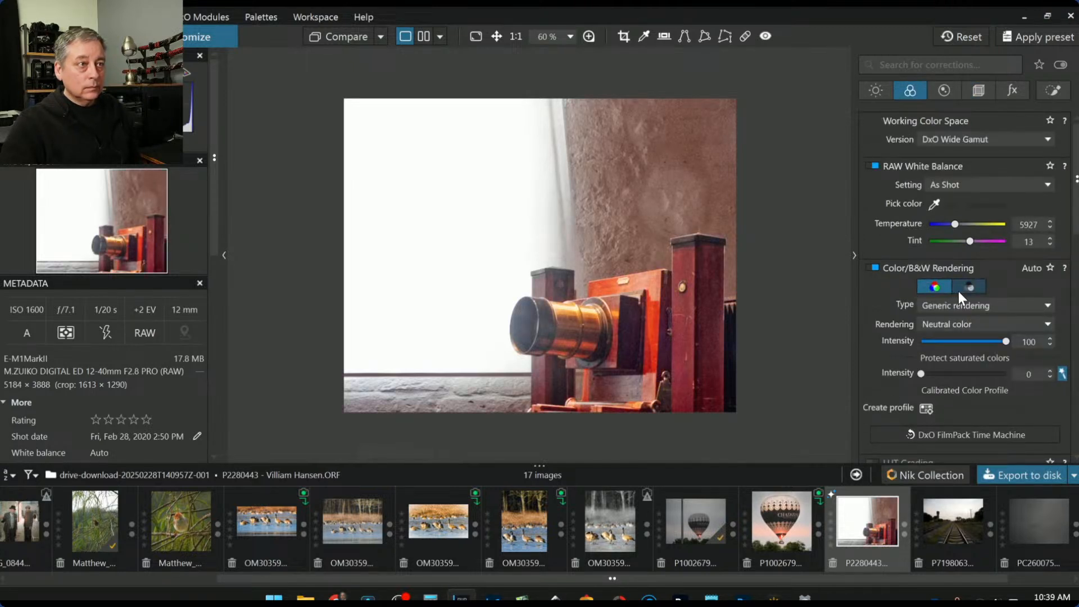
left_click(965, 289)
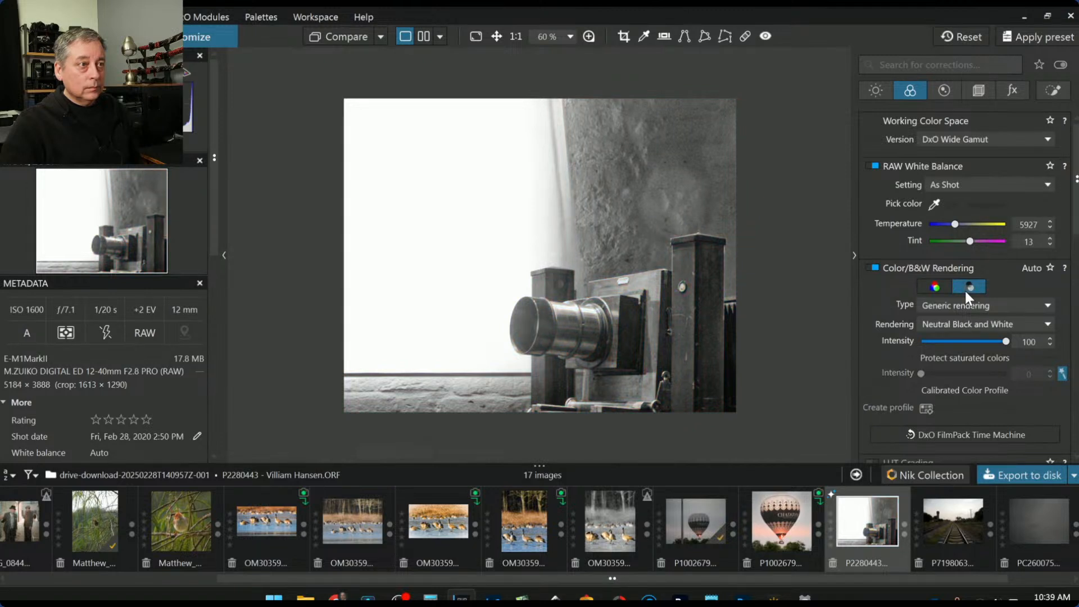
left_click(938, 290)
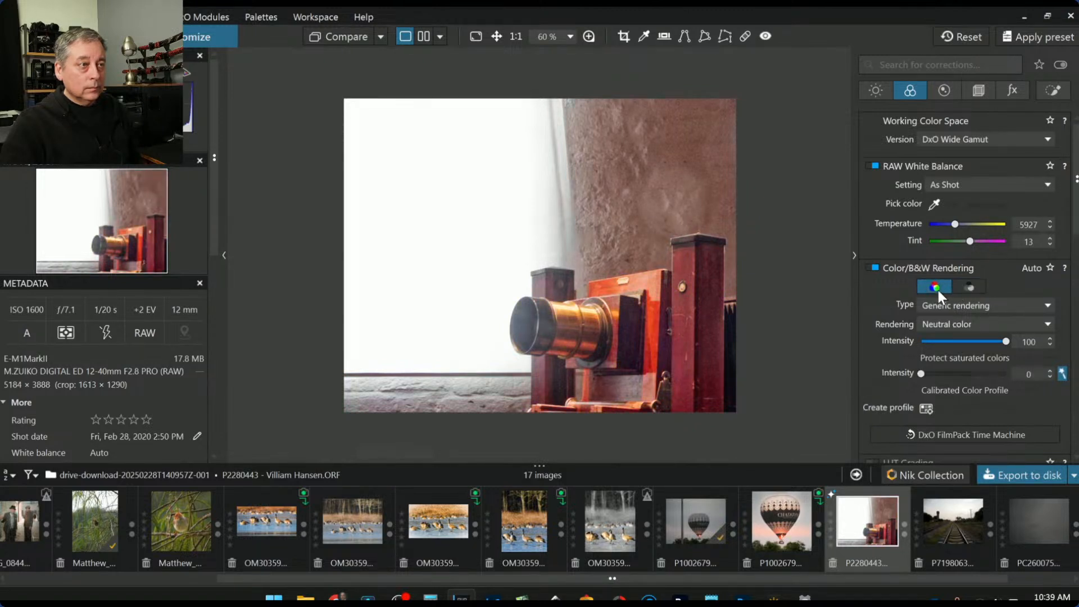
scroll(890, 345, "down", 5)
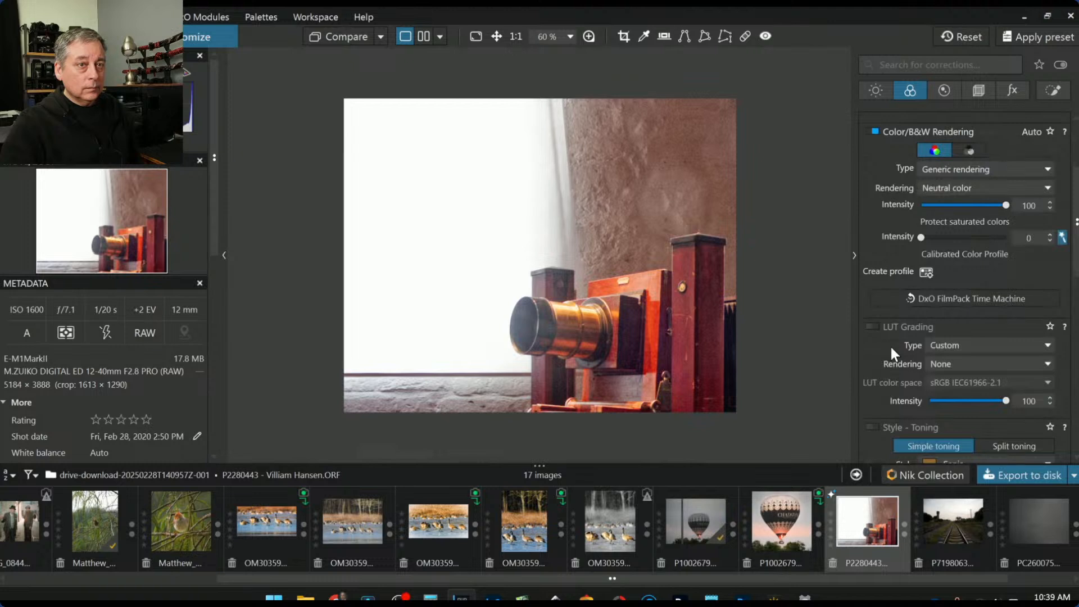
scroll(890, 351, "down", 1)
scroll(889, 345, "down", 8)
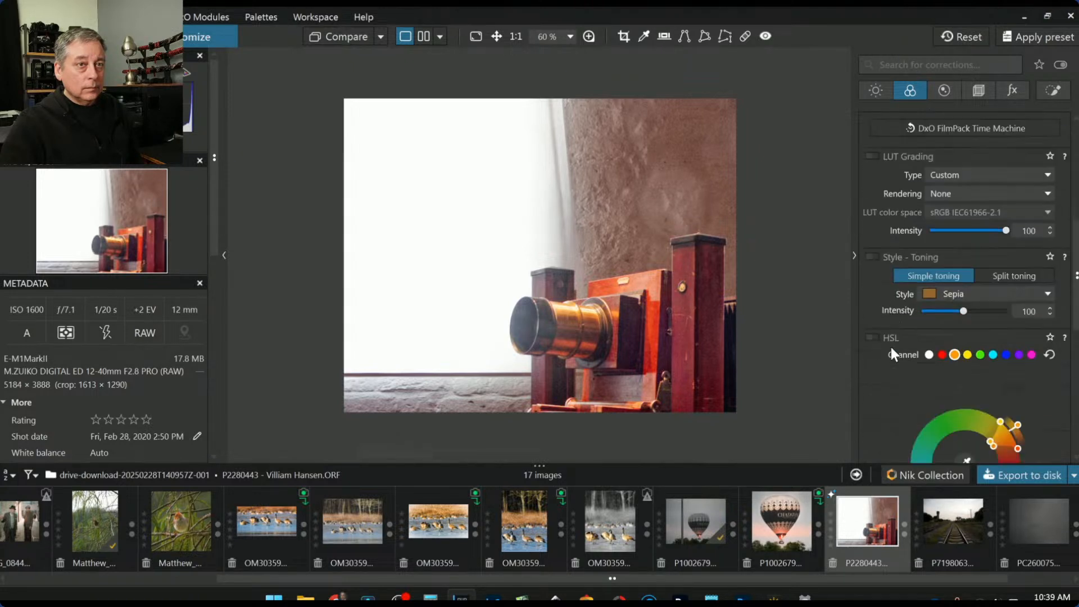
left_click(929, 185)
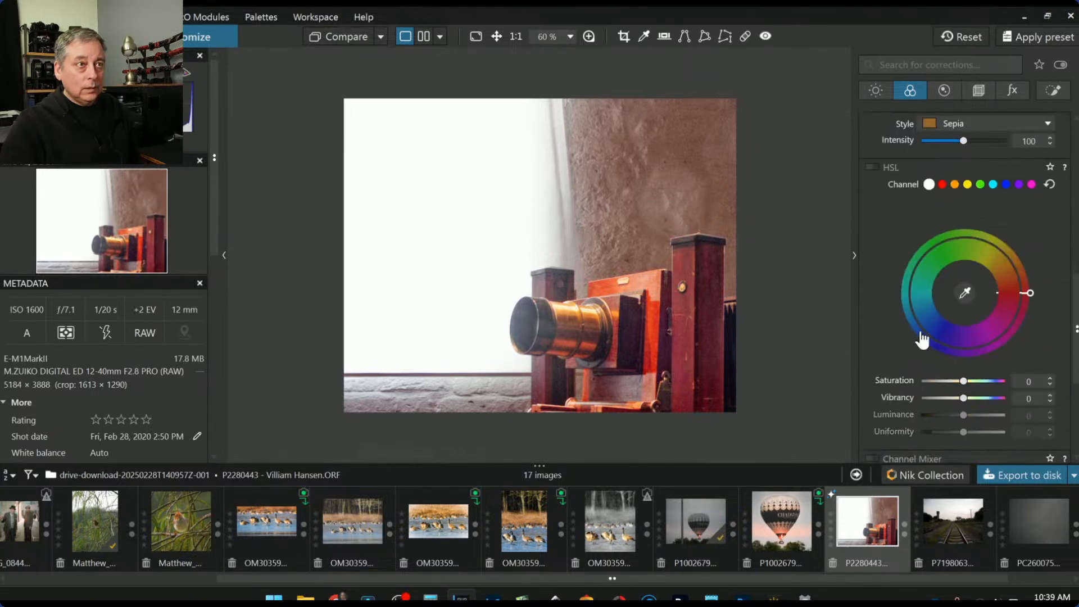
left_click_drag(963, 398, 945, 398)
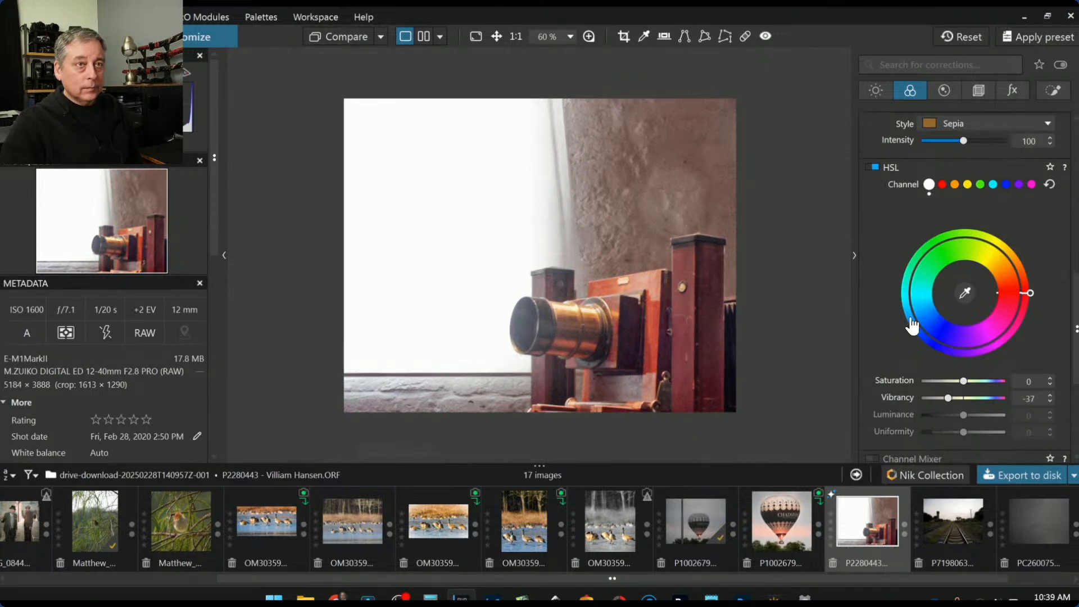
scroll(910, 317, "up", 4)
scroll(910, 317, "up", 5)
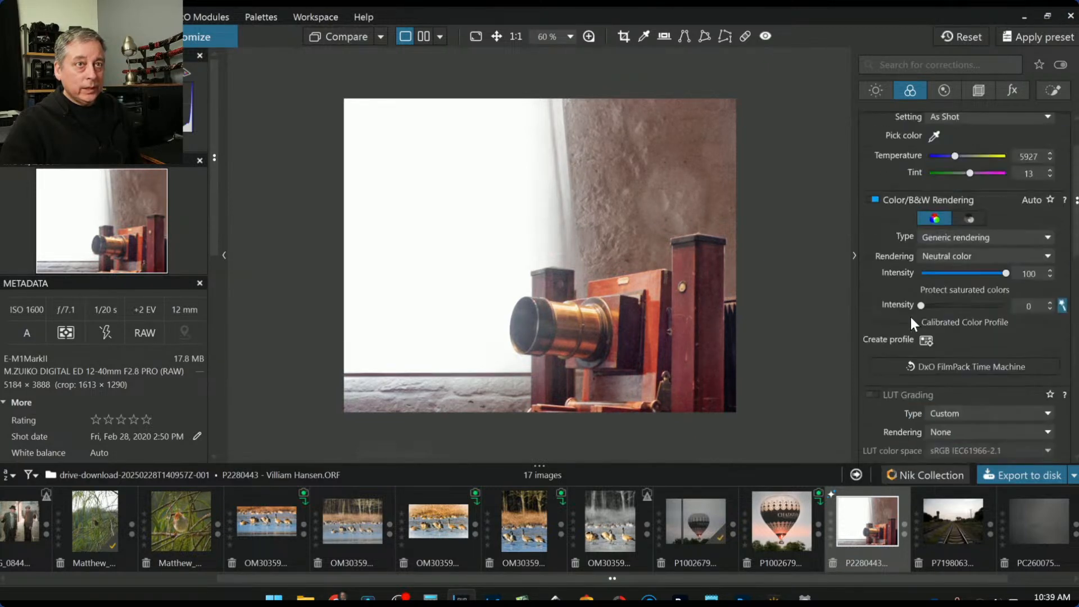
left_click(871, 92)
Reduce Contrast to 65 and set Microcontrast to 19
left_click(940, 332)
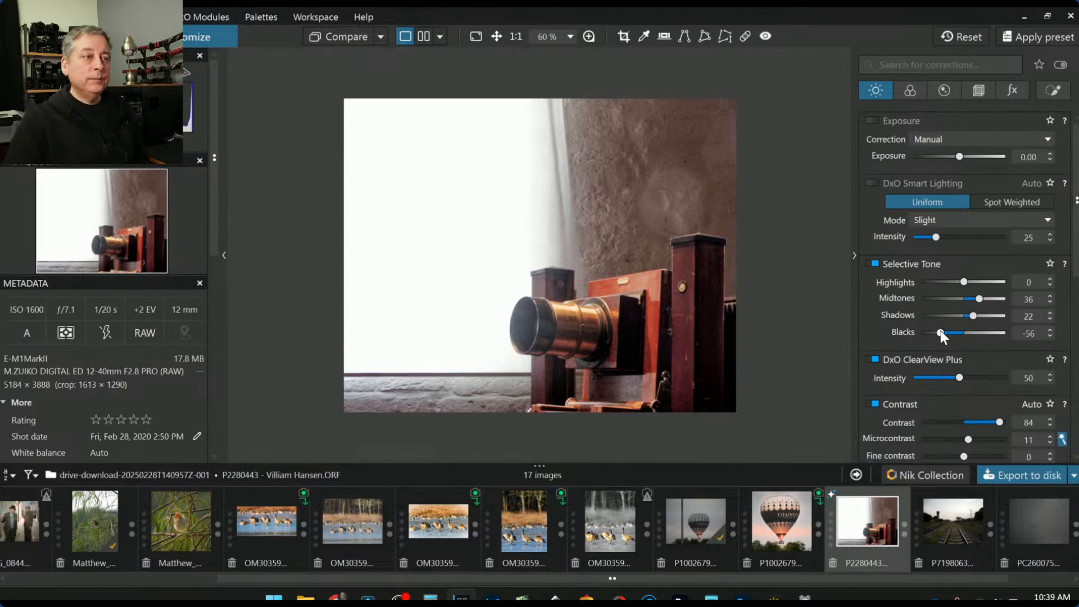
left_click(982, 424)
scroll(984, 438, "down", 1)
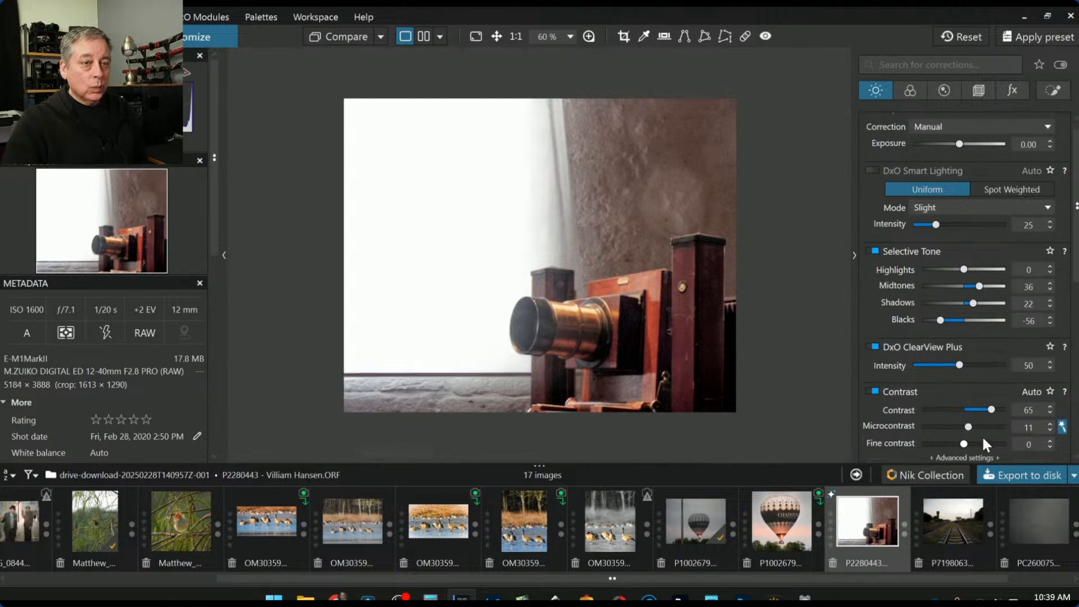
mouse_move(970, 427)
left_mouse_down()
mouse_move(987, 427)
mouse_move(962, 427)
mouse_move(971, 427)
left_mouse_up()
Set Blacks to -89, reset Shadows to 0 and raise Midtones to 66
left_click_drag(940, 321, 926, 320)
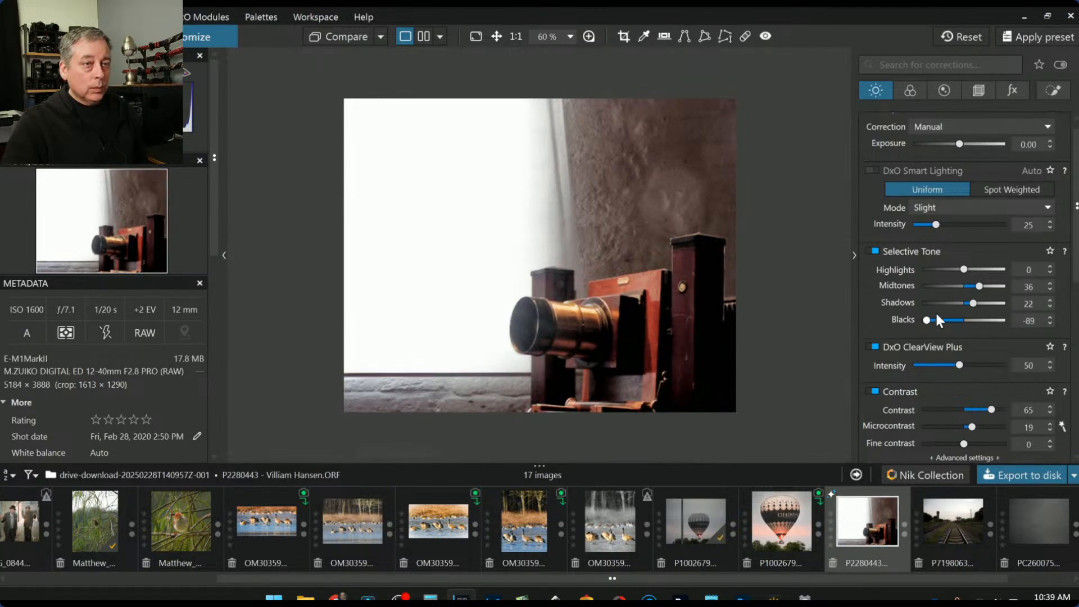
double_click(970, 303)
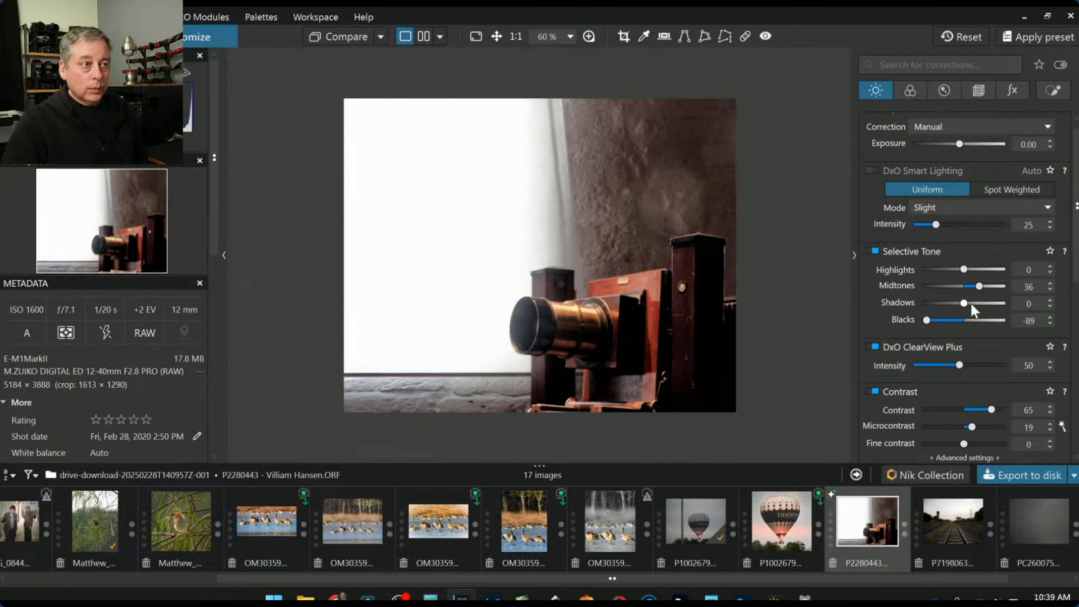
left_click_drag(981, 287, 960, 268)
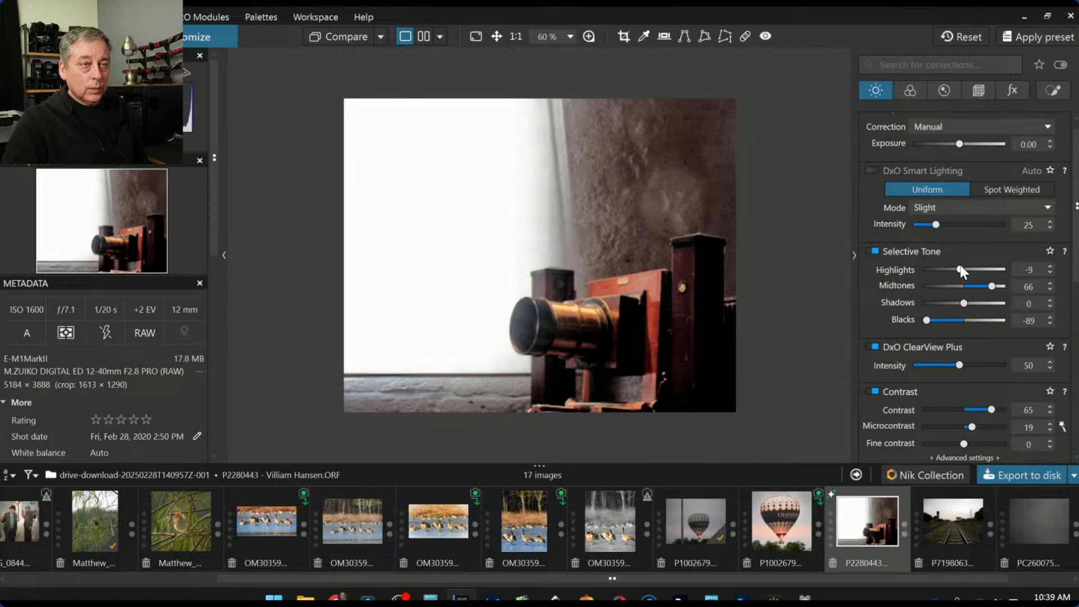
left_click(1053, 91)
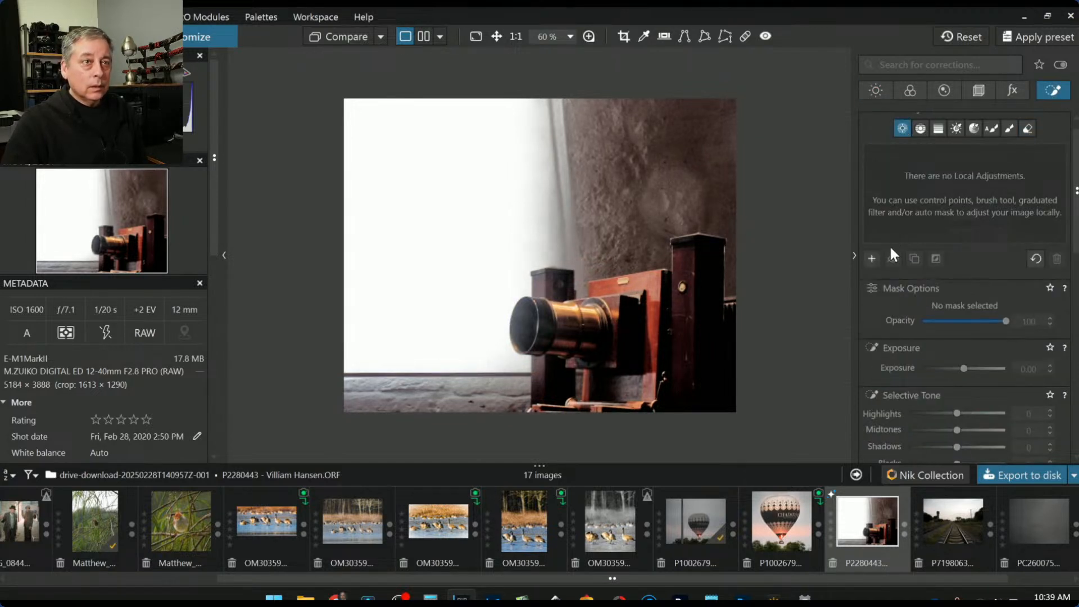
Place a control point on the camera, size its circle, and raise its exposure to 1.06
left_click(874, 257)
left_click(592, 314)
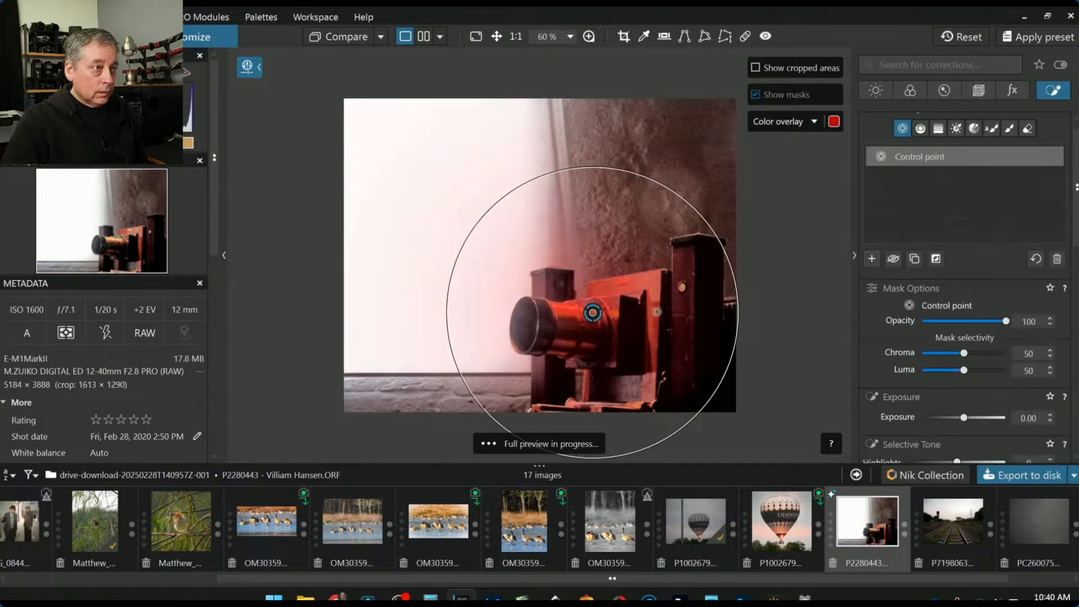
left_click_drag(723, 254, 668, 292)
left_click(570, 309)
left_click_drag(963, 418, 976, 417)
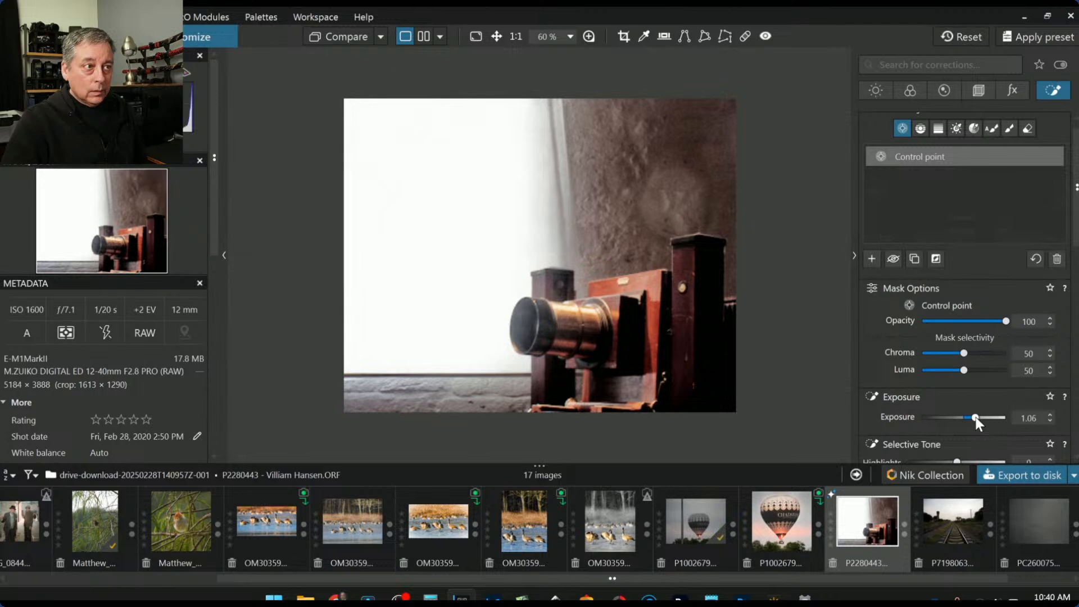
scroll(921, 360, "down", 1)
Set the camera point to Chroma 57 and Luma 54, then ClearView Plus 50 and Microcontrast 48
left_click_drag(964, 336, 969, 320)
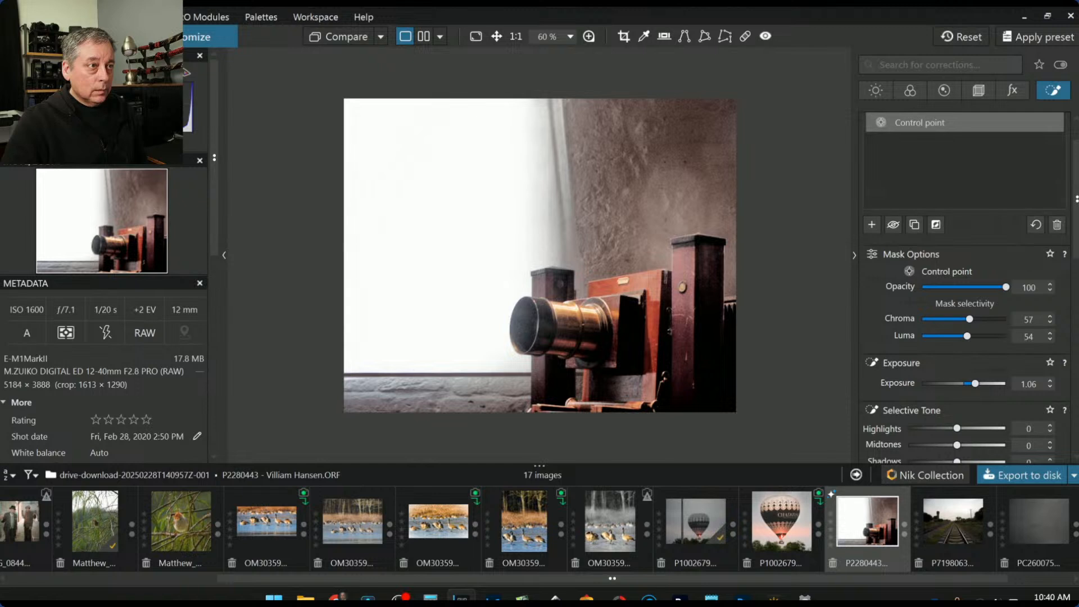
left_click_drag(760, 248, 654, 285)
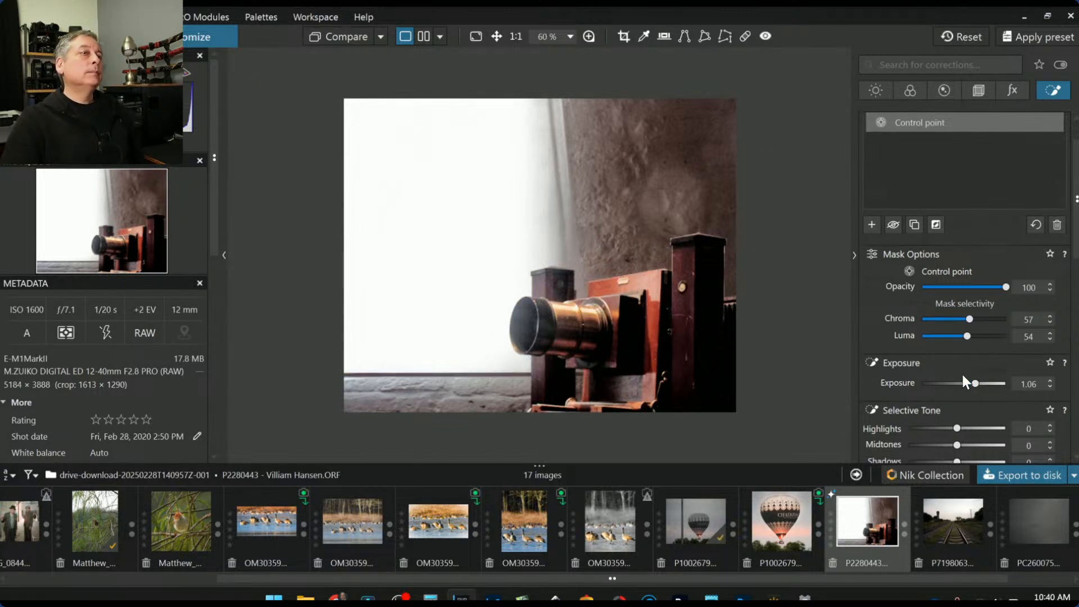
scroll(966, 403, "down", 3)
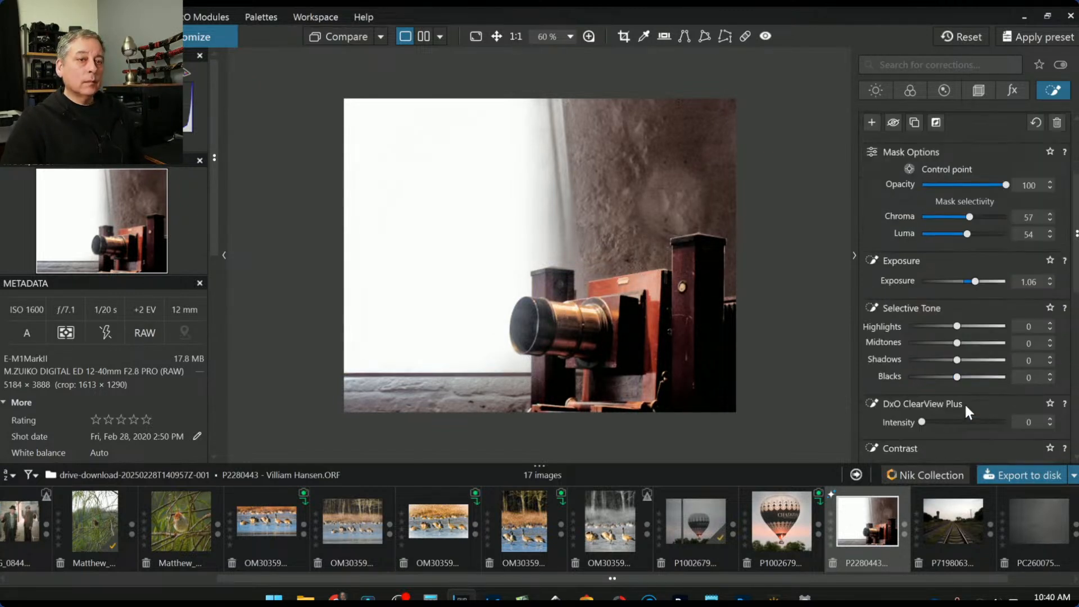
left_click(964, 387)
scroll(933, 407, "down", 1)
left_click_drag(966, 418, 984, 417)
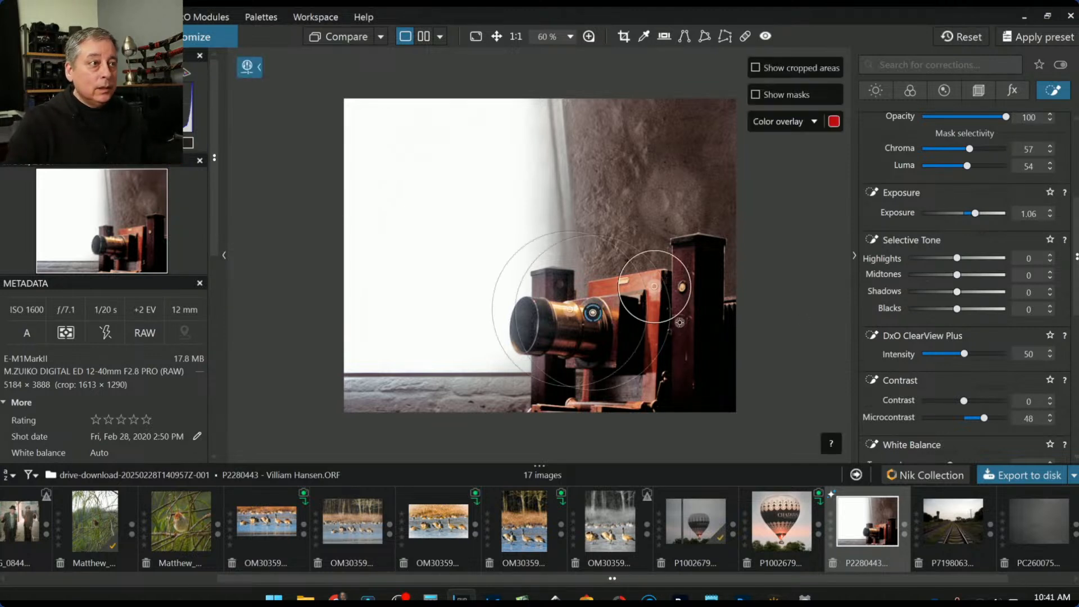
scroll(935, 236, "up", 4)
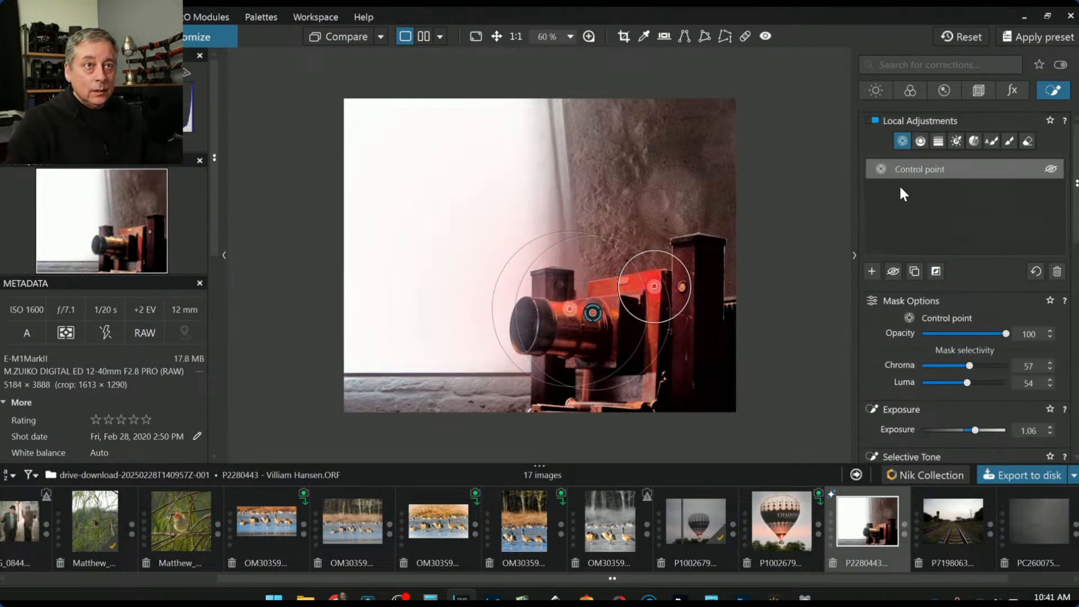
Add a second control point on the lens front with Blacks -69, Shadows -14, Exposure -1.13
left_click(871, 270)
left_click(525, 331)
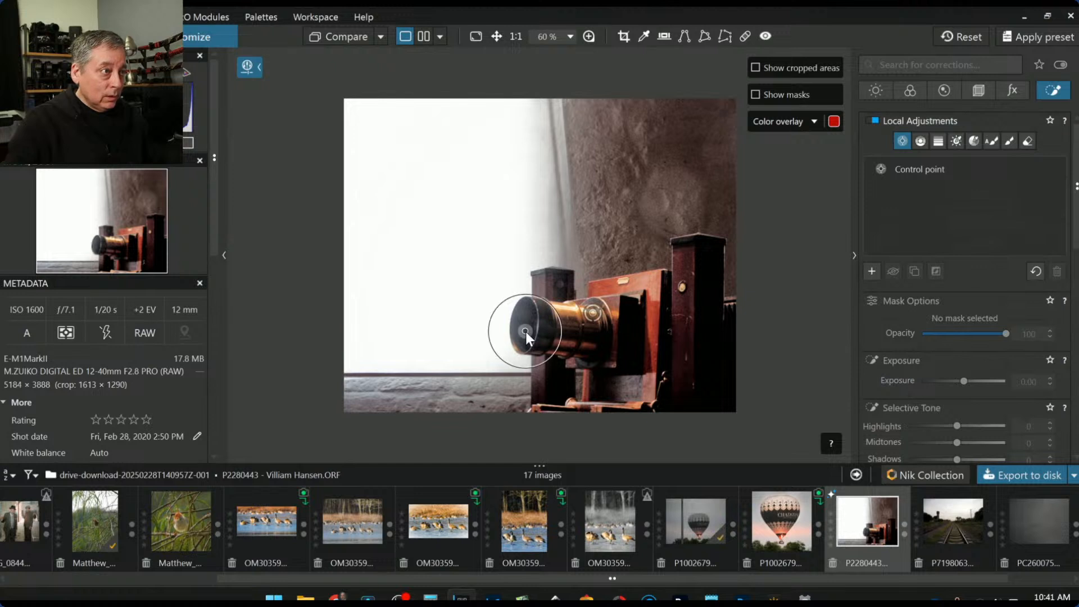
left_click_drag(559, 343, 522, 324)
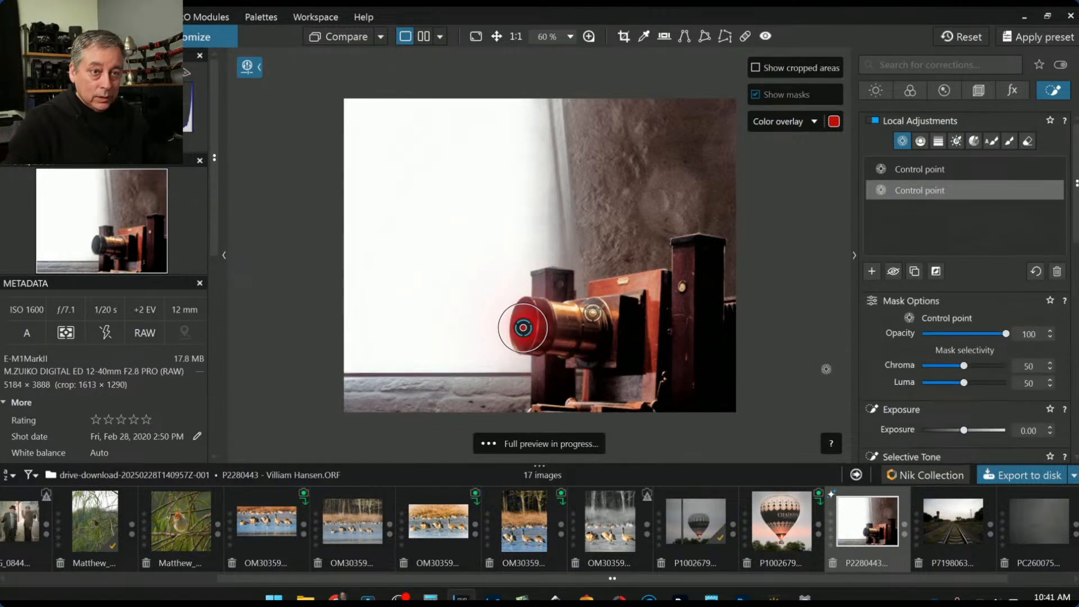
scroll(912, 393, "down", 3)
mouse_move(957, 355)
left_mouse_down()
mouse_move(923, 355)
mouse_move(949, 339)
left_mouse_up()
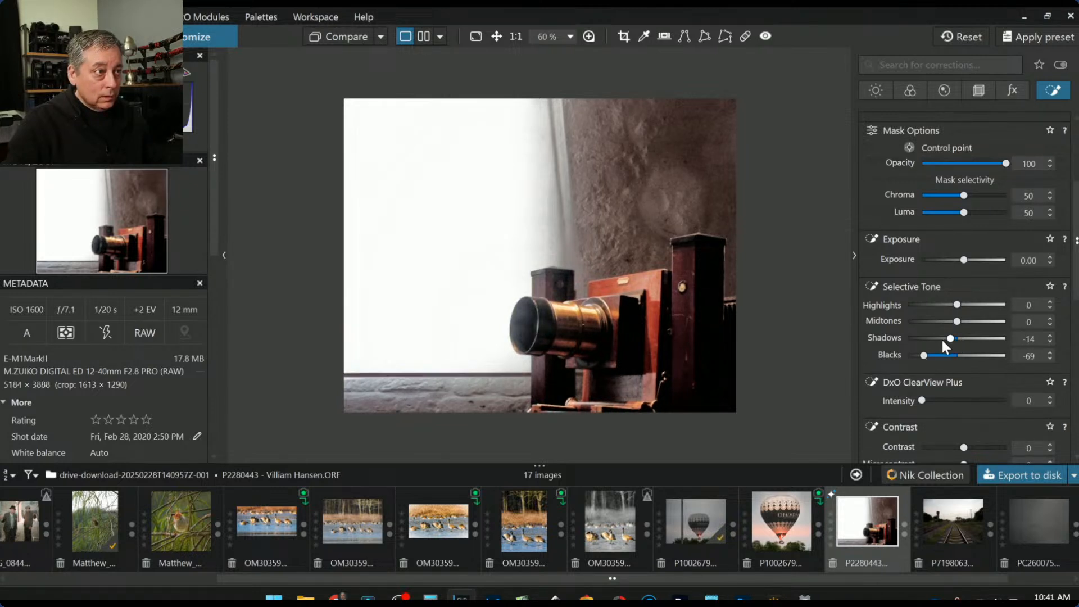
scroll(521, 303, "up", 2)
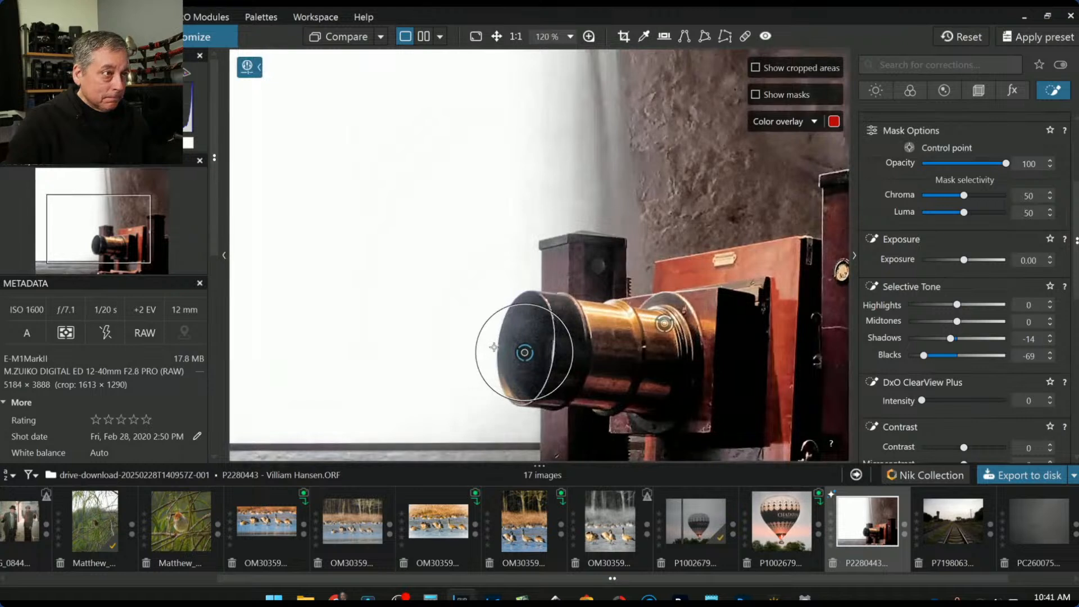
left_click(516, 328)
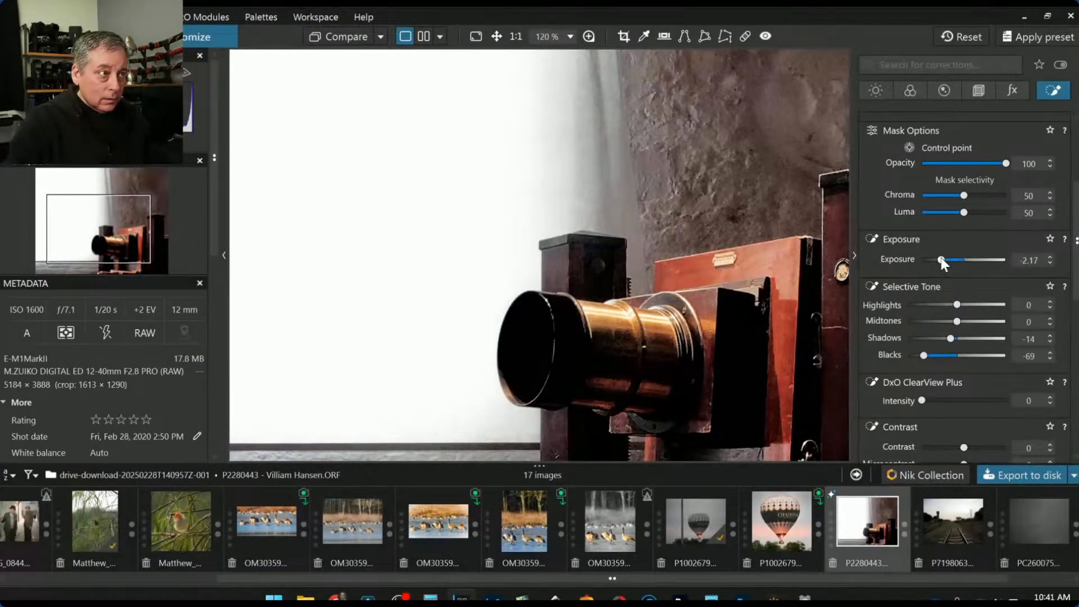
left_click_drag(940, 257, 952, 260)
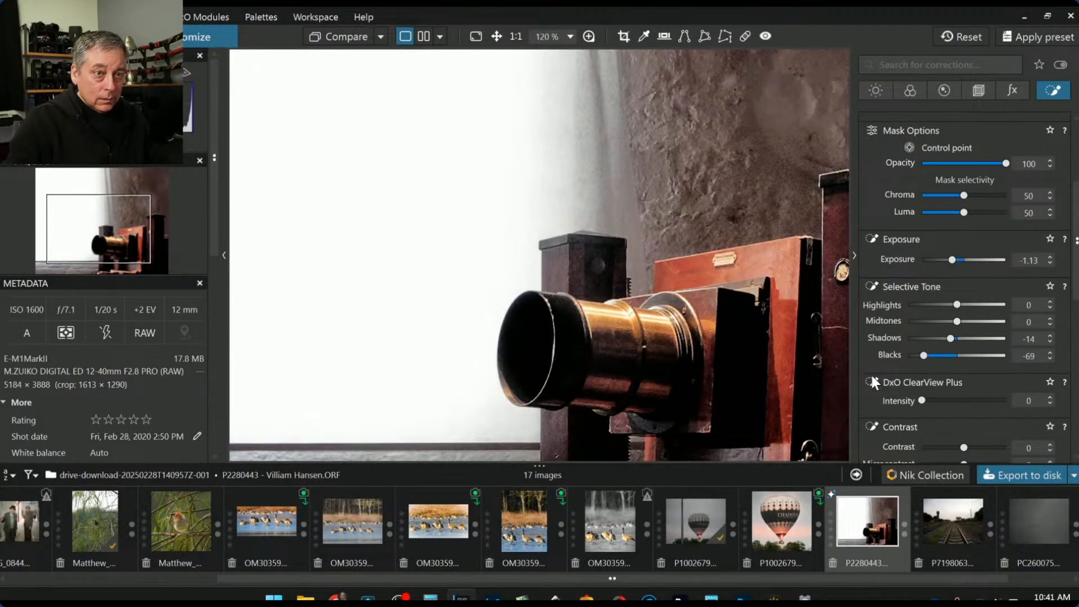
scroll(925, 247, "up", 3)
Place a third control point on the lens front and brighten it
left_click(872, 271)
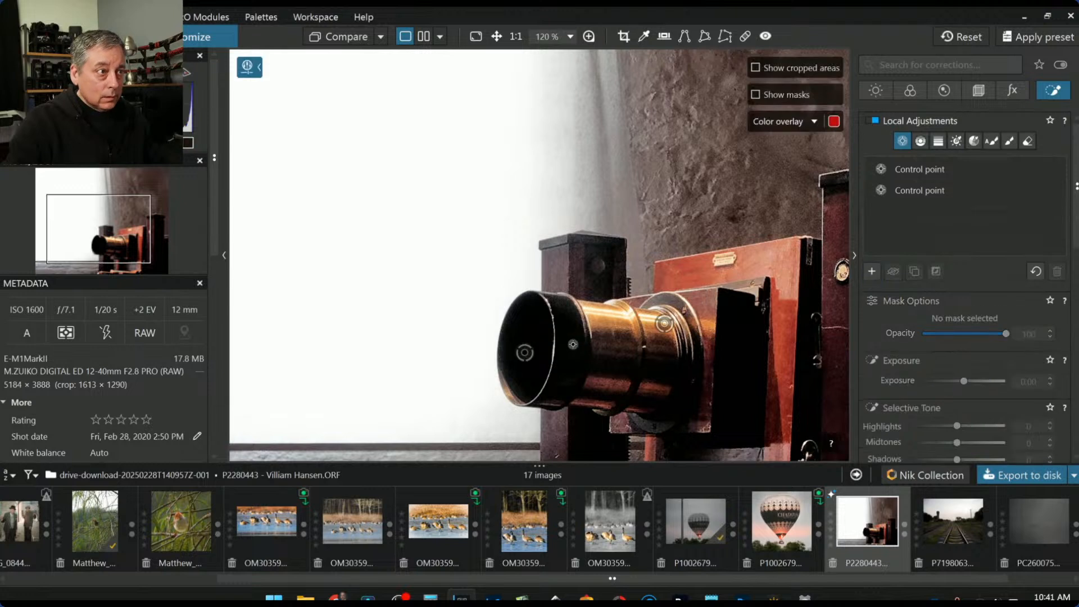
left_click(572, 344)
left_click_drag(963, 430, 980, 430)
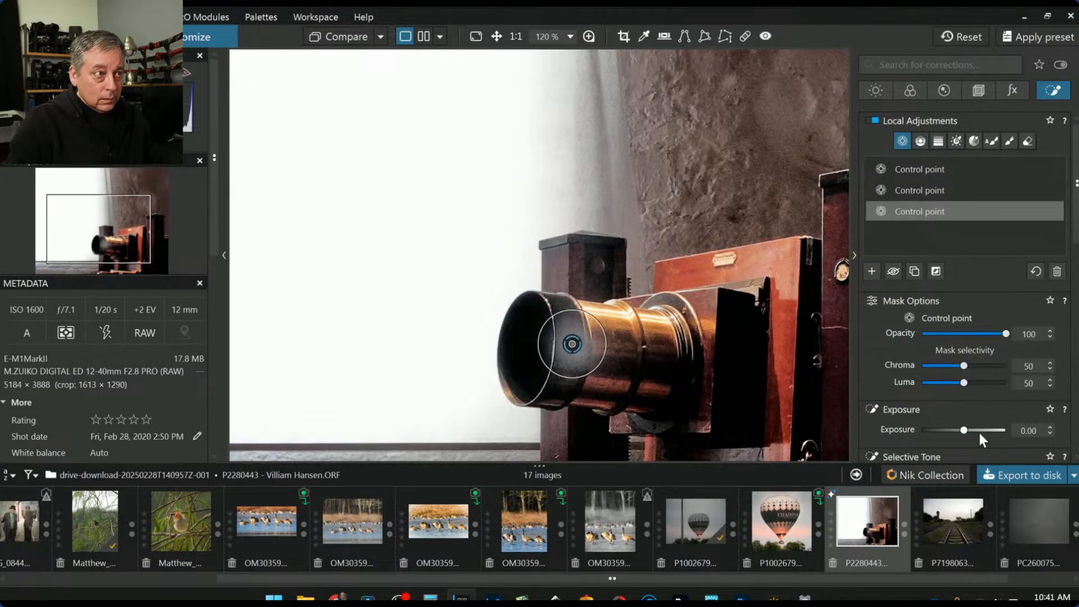
Zero the lens point's exposure, lift its shadows, and set Microcontrast 66 and Contrast 45
double_click(979, 433)
scroll(922, 415, "down", 2)
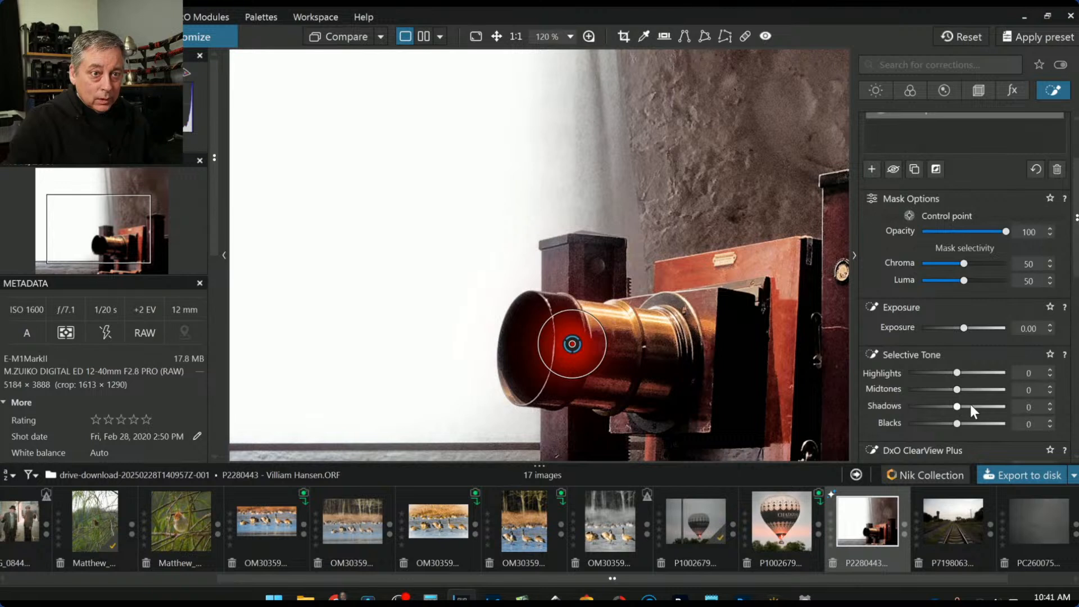
left_click(971, 406)
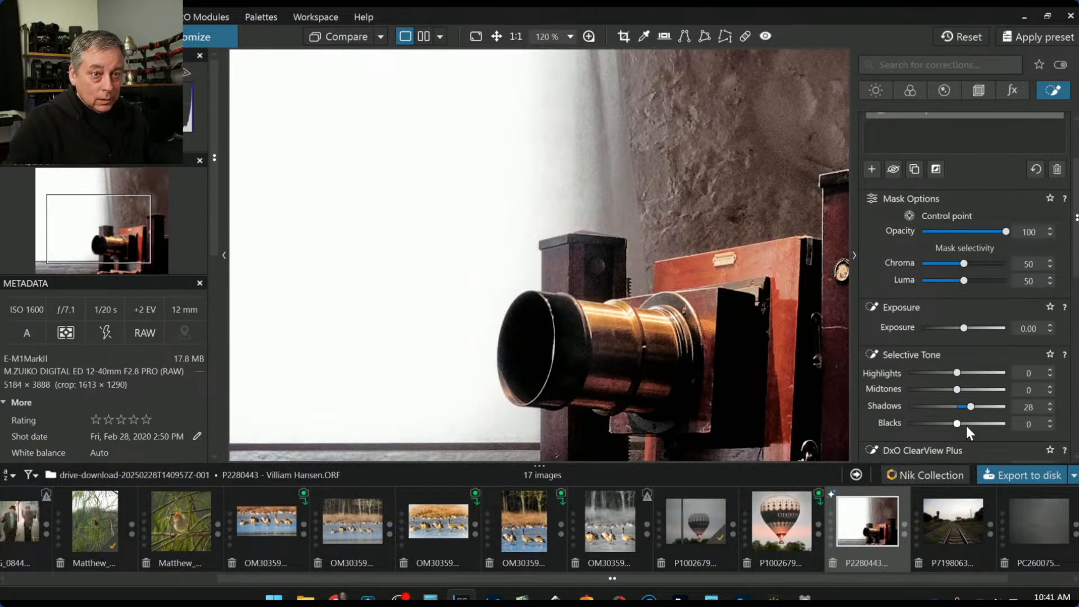
scroll(968, 427, "down", 2)
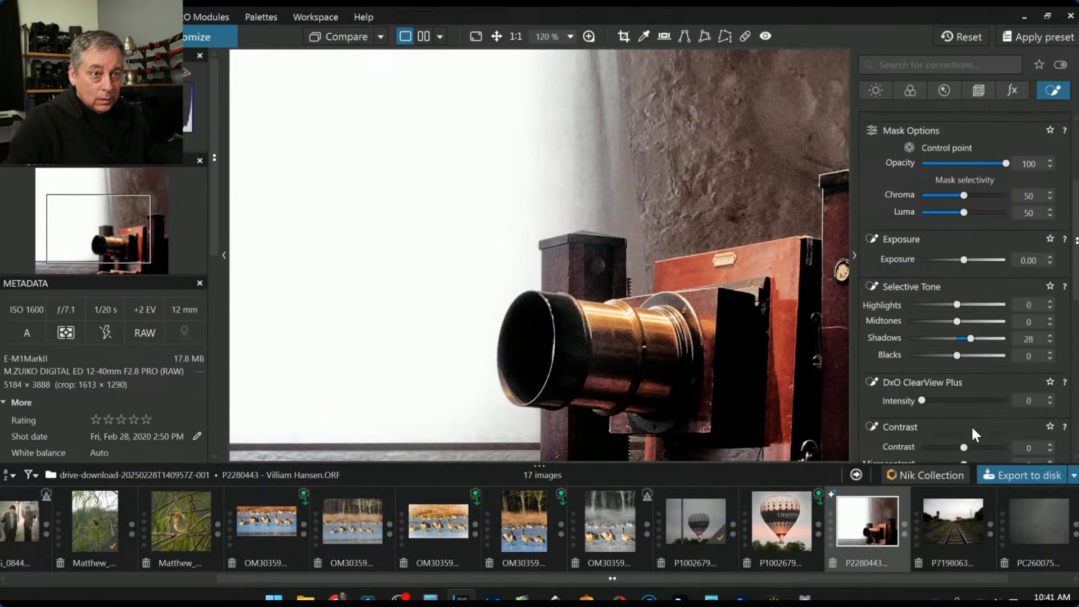
scroll(976, 434, "down", 1)
left_click(992, 430)
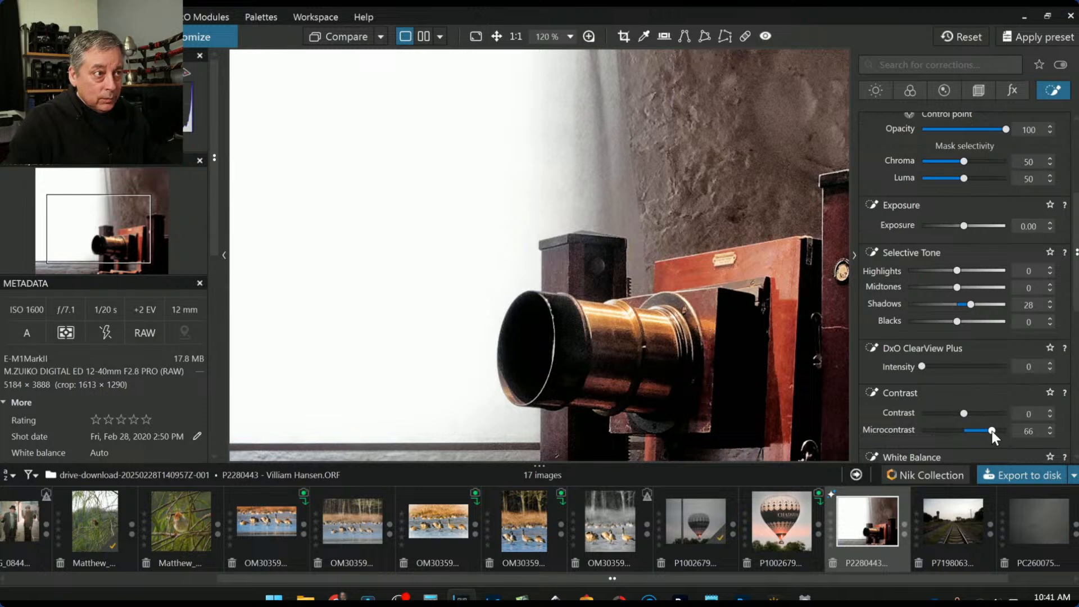
left_click(982, 414)
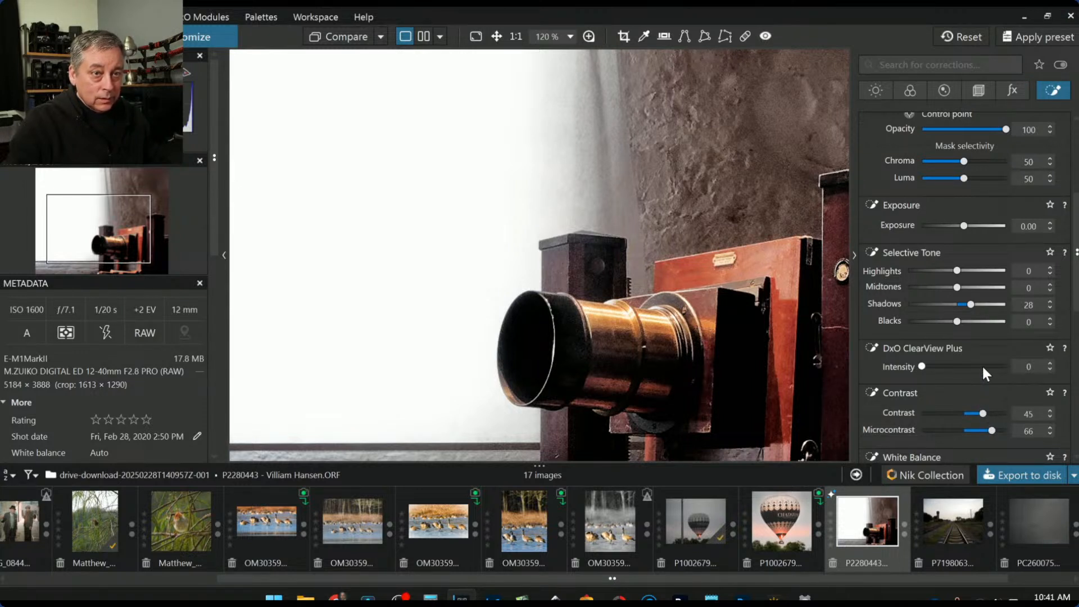
left_click_drag(974, 308, 982, 308)
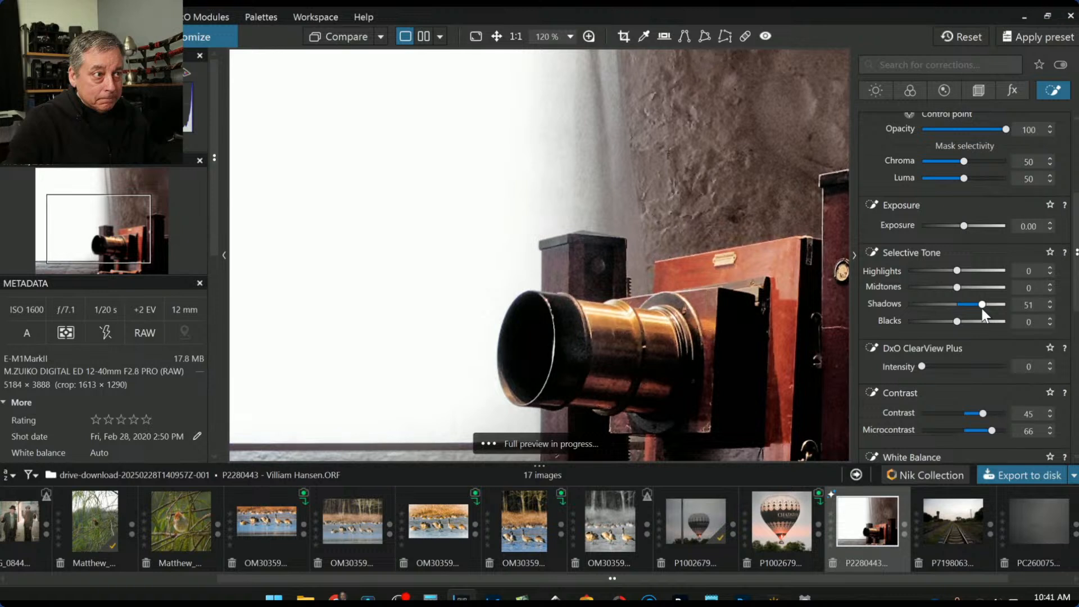
Nudge the lens point slightly up and settle Highlights at 60 and Shadows at 43
mouse_move(570, 350)
left_click_drag(570, 349, 573, 334)
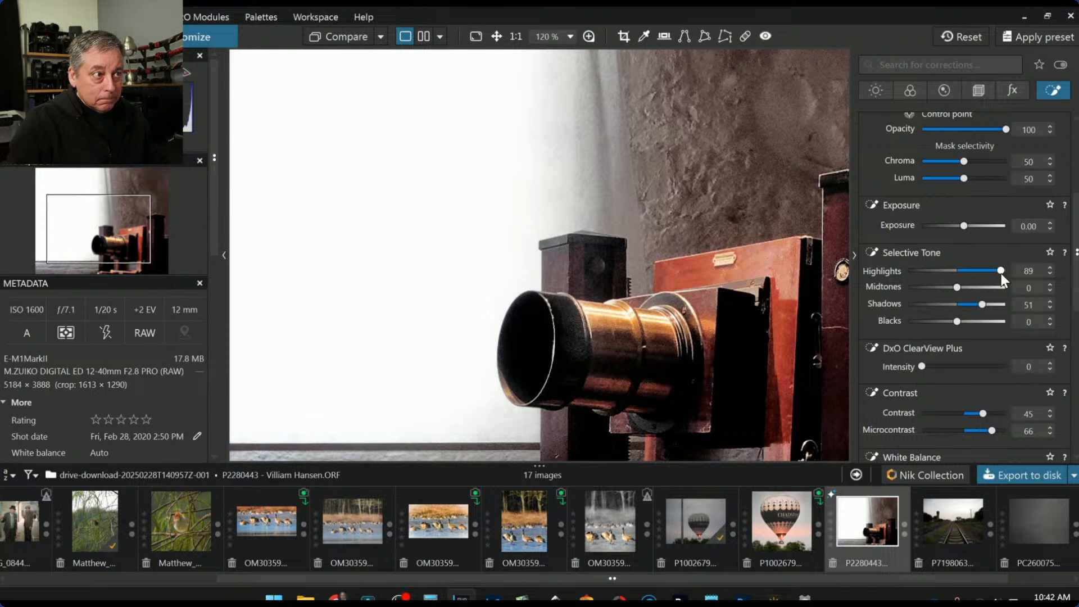
left_click_drag(997, 271, 986, 271)
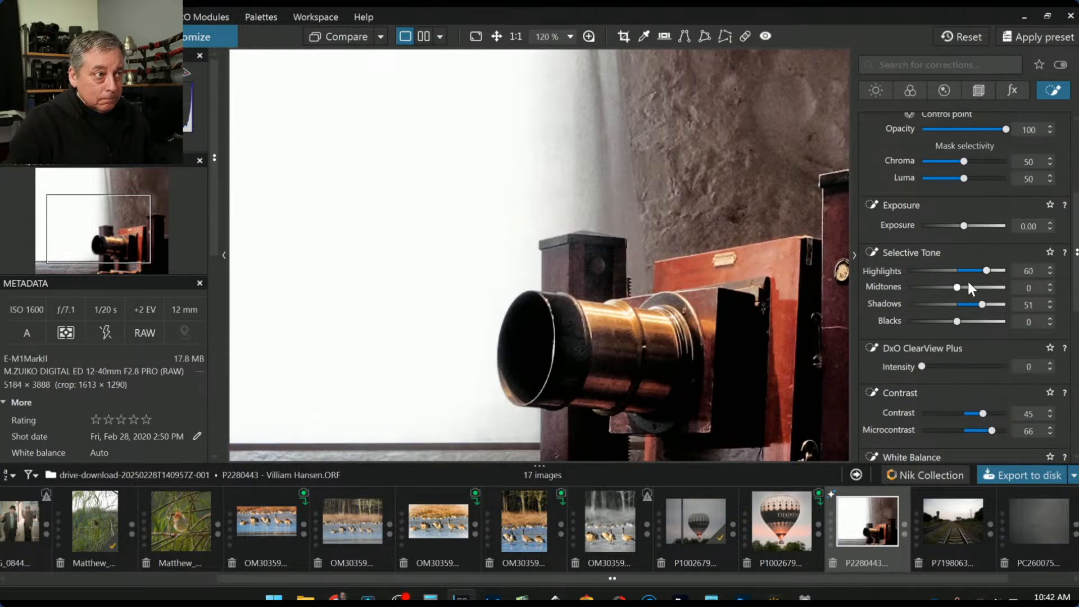
left_click_drag(980, 308, 969, 288)
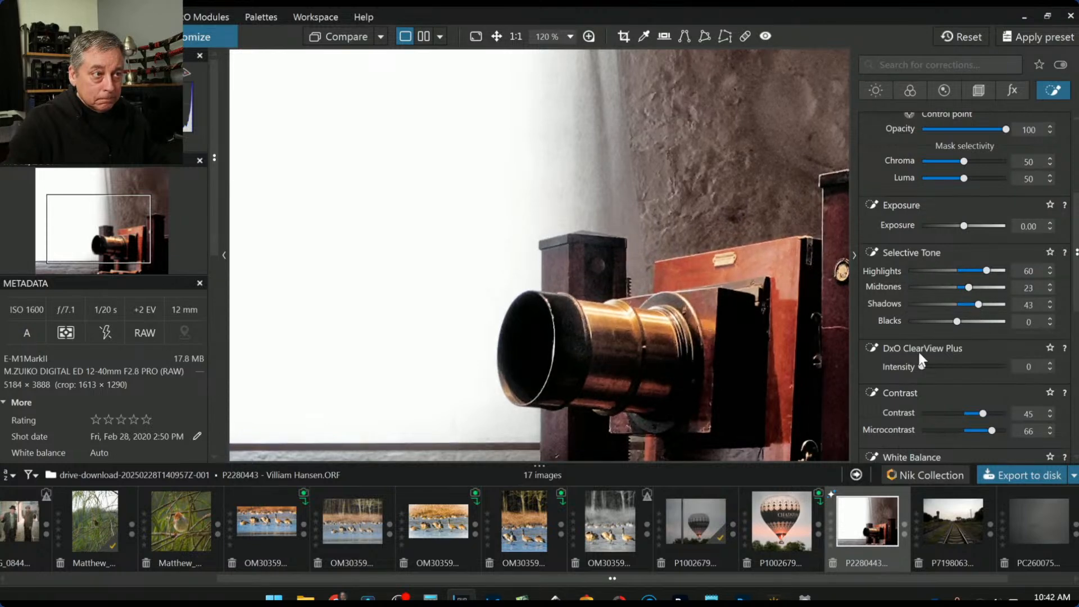
scroll(794, 417, "down", 3)
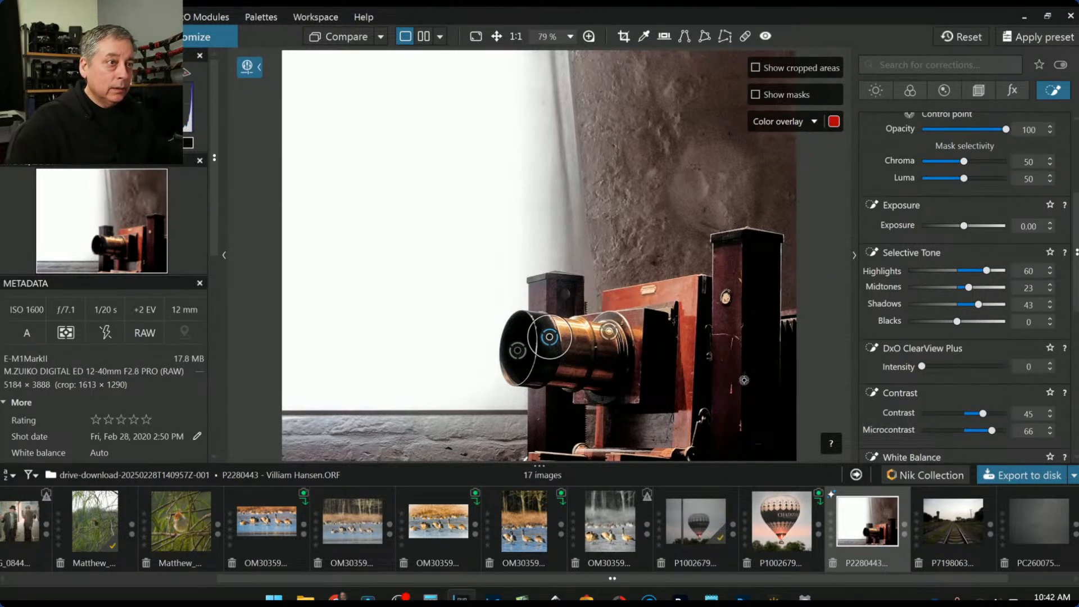
Toggle the before/after comparison to check the edits against the original photo
left_click(337, 44)
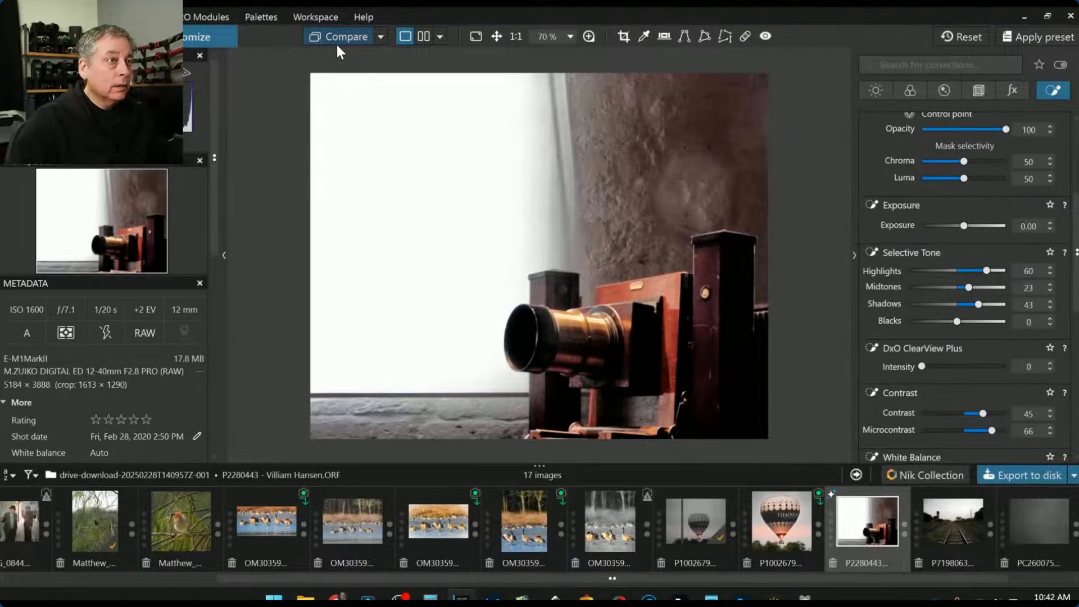
left_click(338, 45)
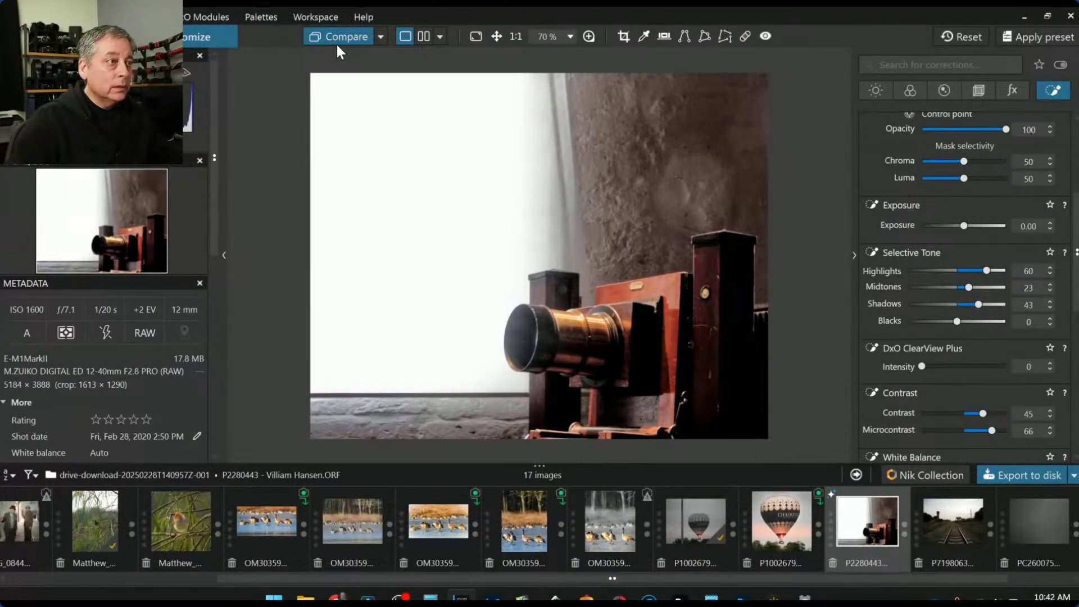
left_click(337, 45)
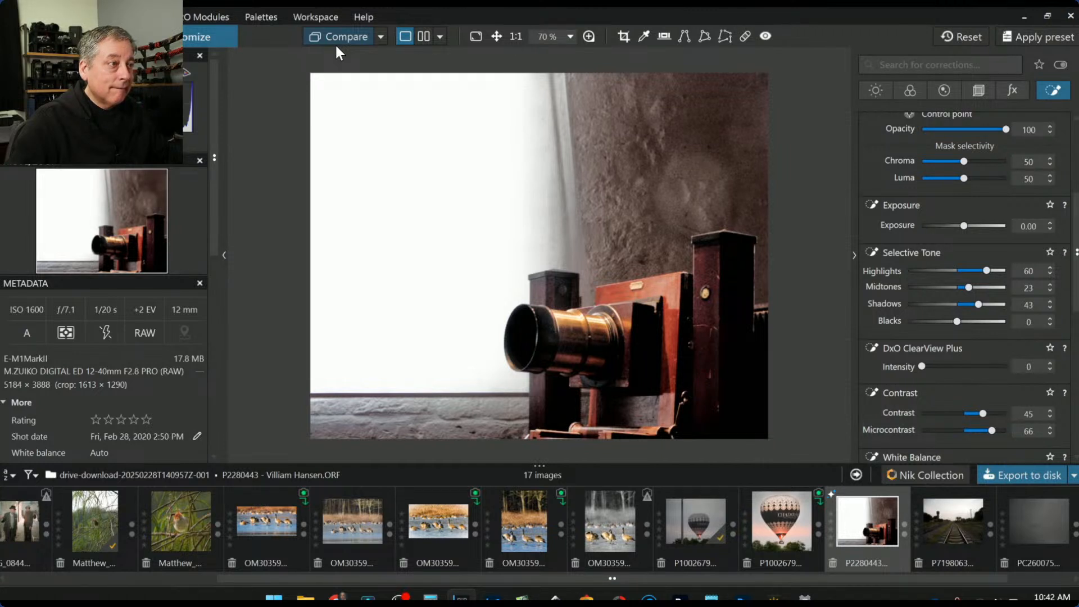
scroll(885, 222, "up", 4)
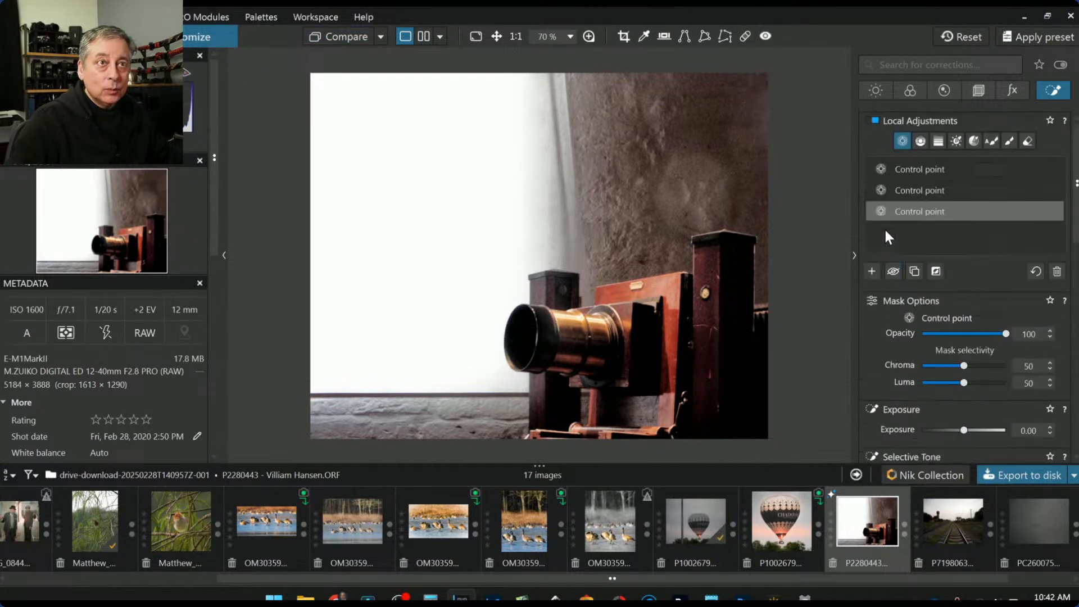
Place a small control point on the lower lens rim with Luma selectivity 58
left_click(872, 271)
scroll(494, 396, "up", 5)
scroll(494, 397, "up", 1)
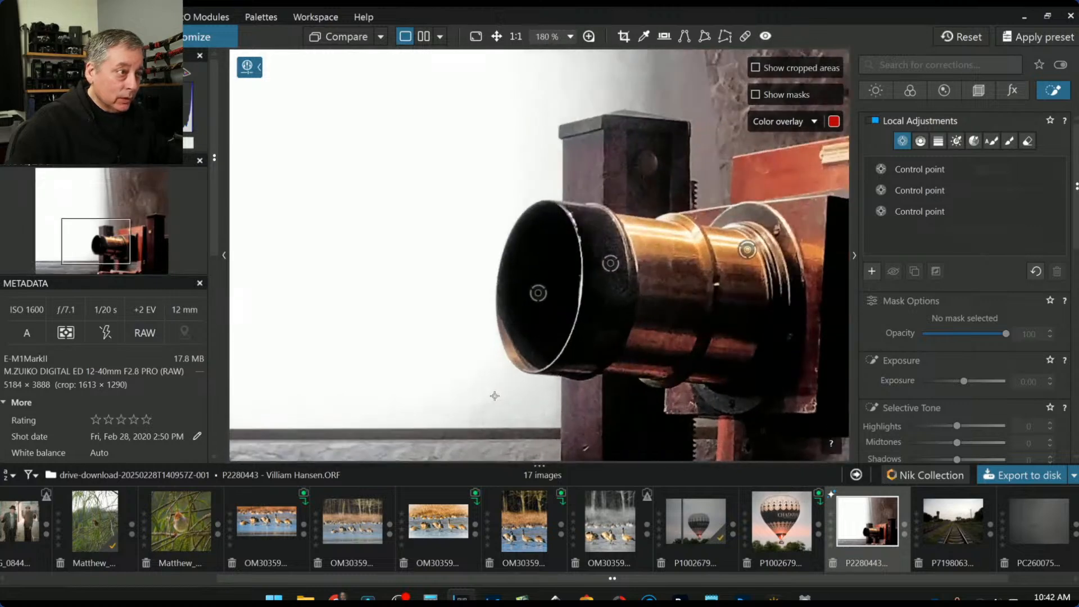
left_click(518, 358)
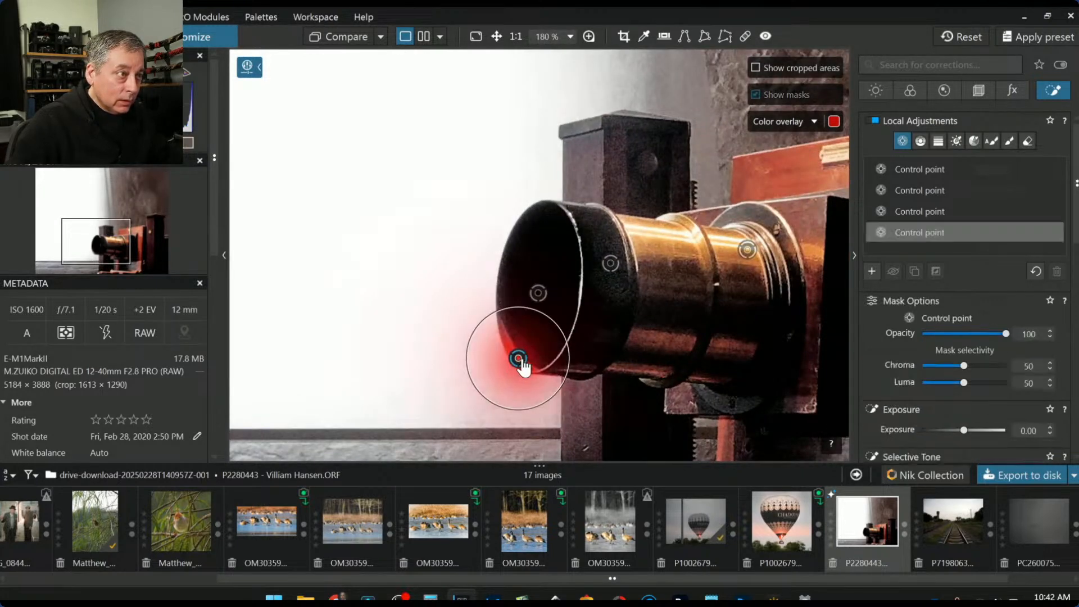
scroll(518, 358, "down", 3)
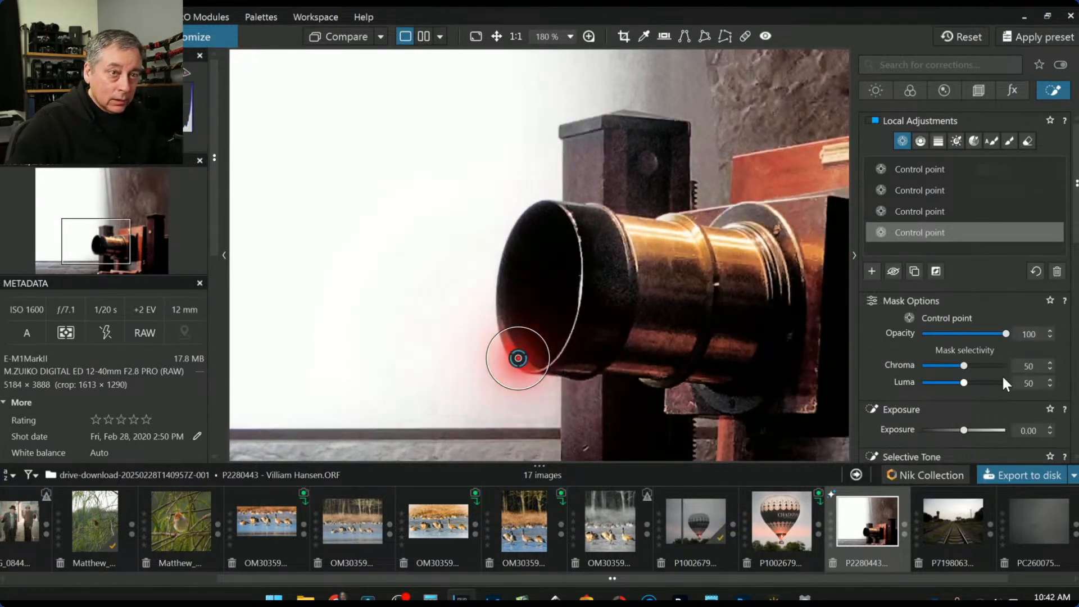
left_click_drag(962, 383, 969, 384)
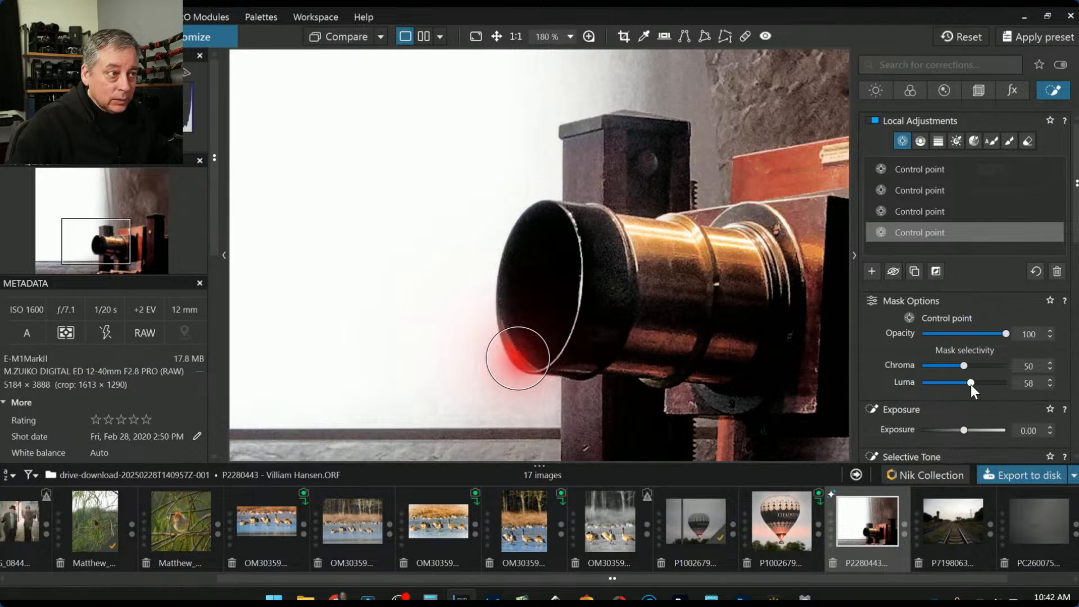
Give the lens rim point Highlights 100, Midtones 52 and ClearView Plus 88
scroll(976, 423, "down", 3)
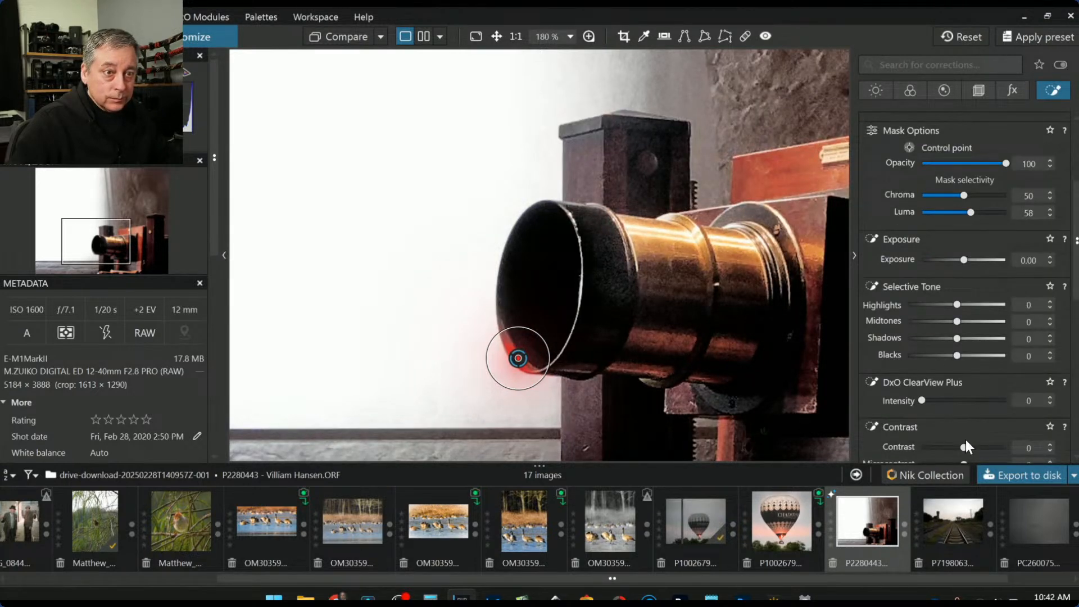
left_click_drag(956, 312, 982, 325)
scroll(970, 407, "down", 1)
left_click(971, 366)
left_click_drag(974, 365, 997, 366)
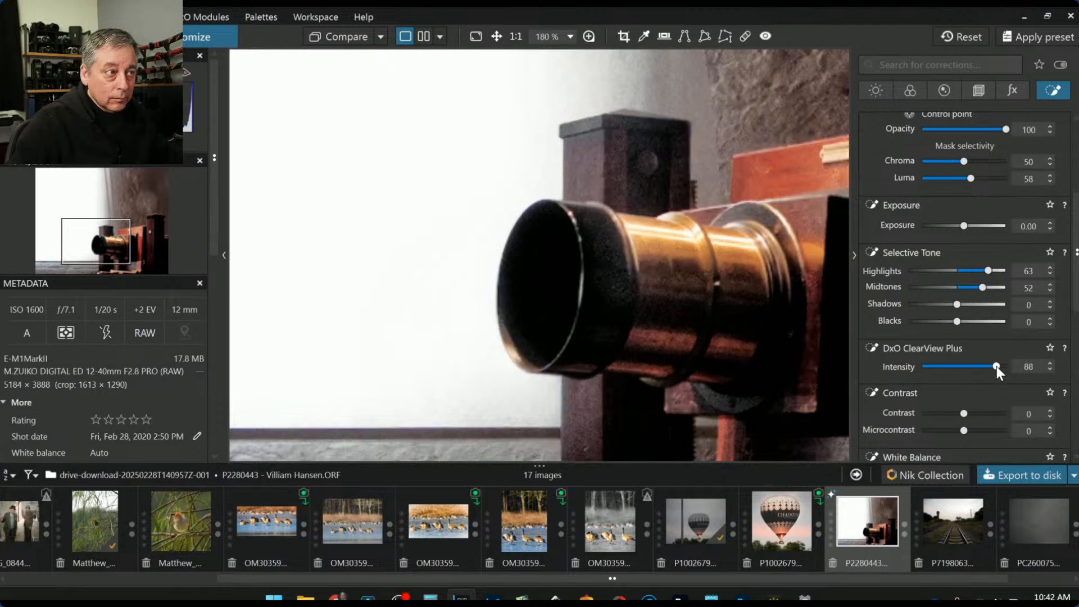
left_click_drag(989, 274, 1011, 273)
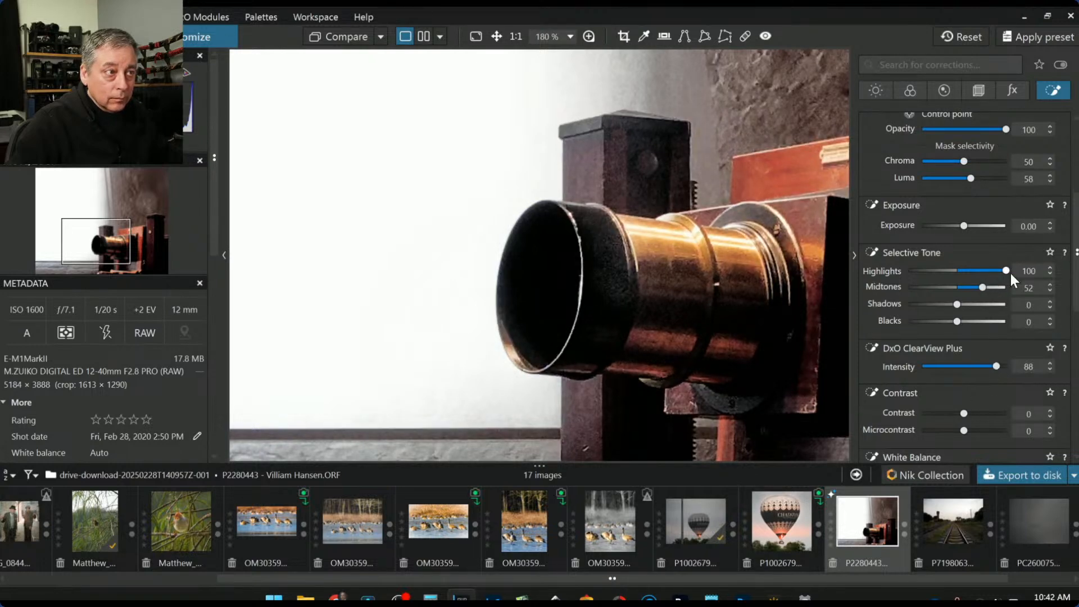
scroll(677, 338, "down", 10)
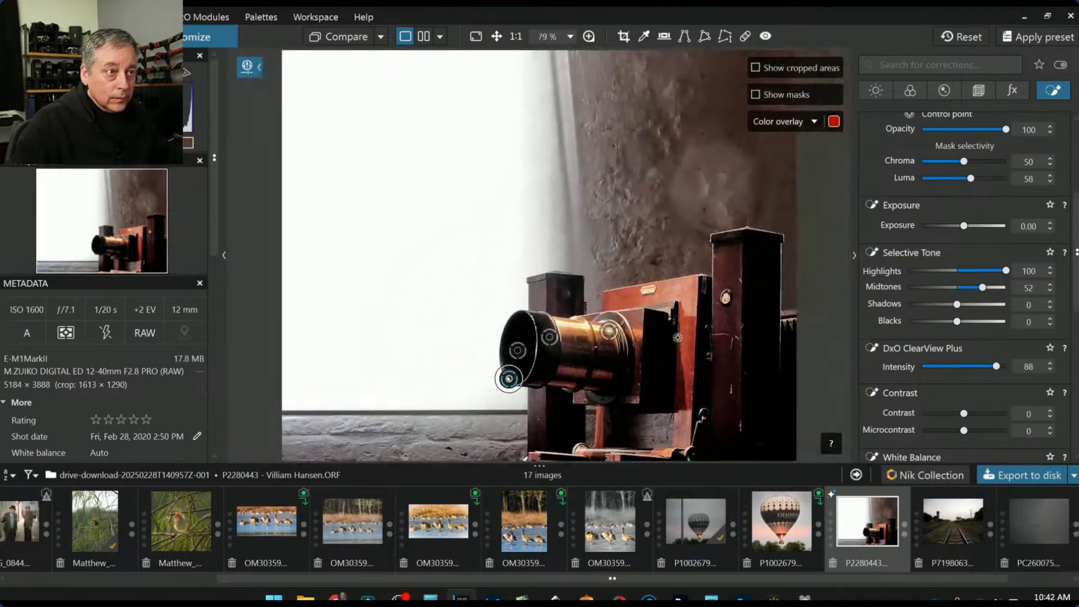
scroll(804, 373, "down", 1)
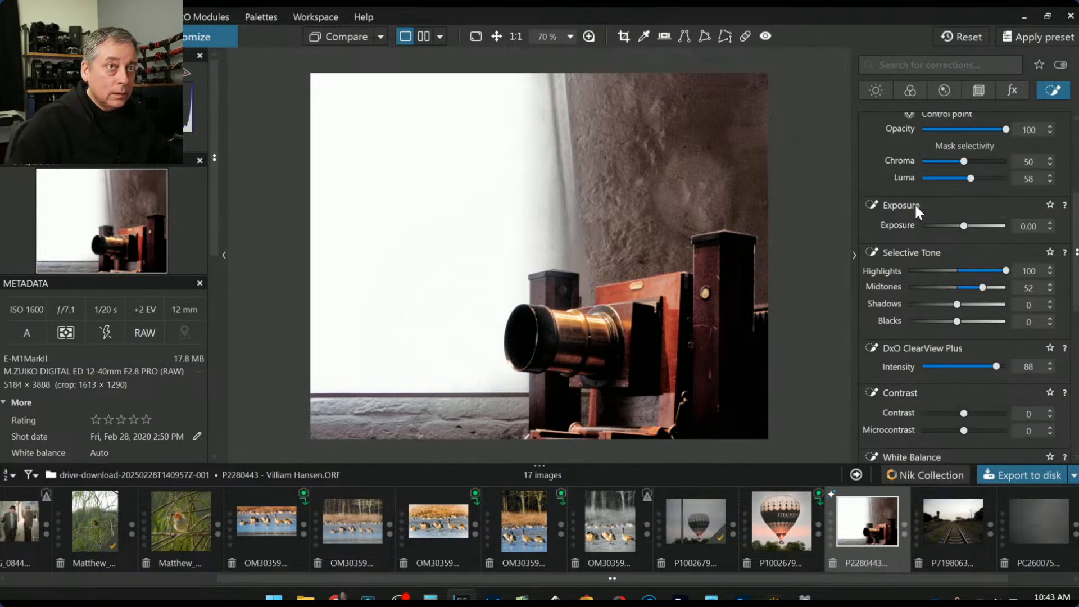
left_click(909, 89)
scroll(947, 322, "up", 3)
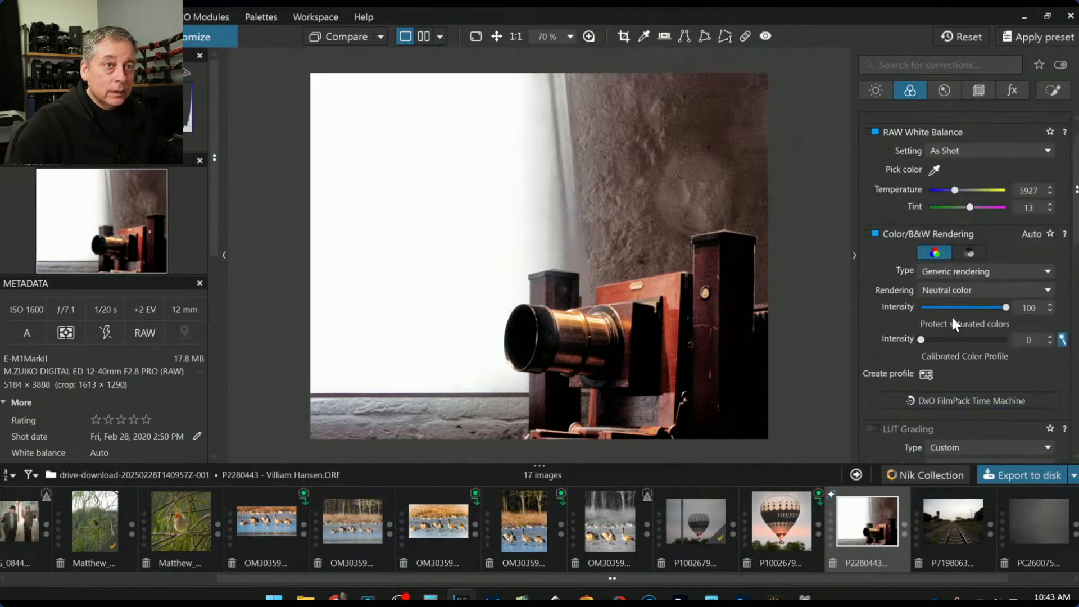
left_click(972, 255)
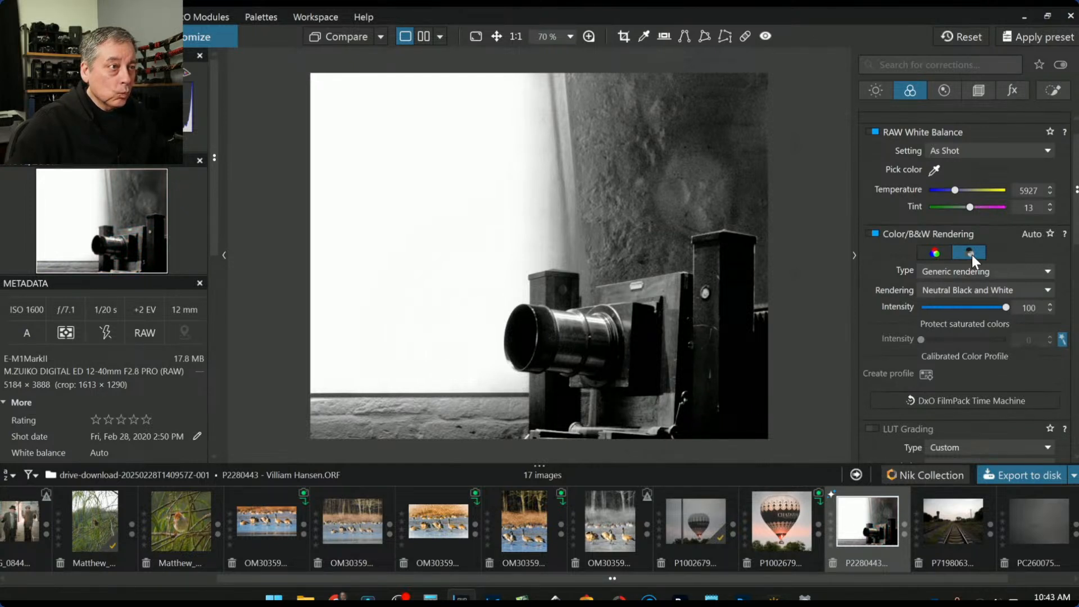
left_click(944, 258)
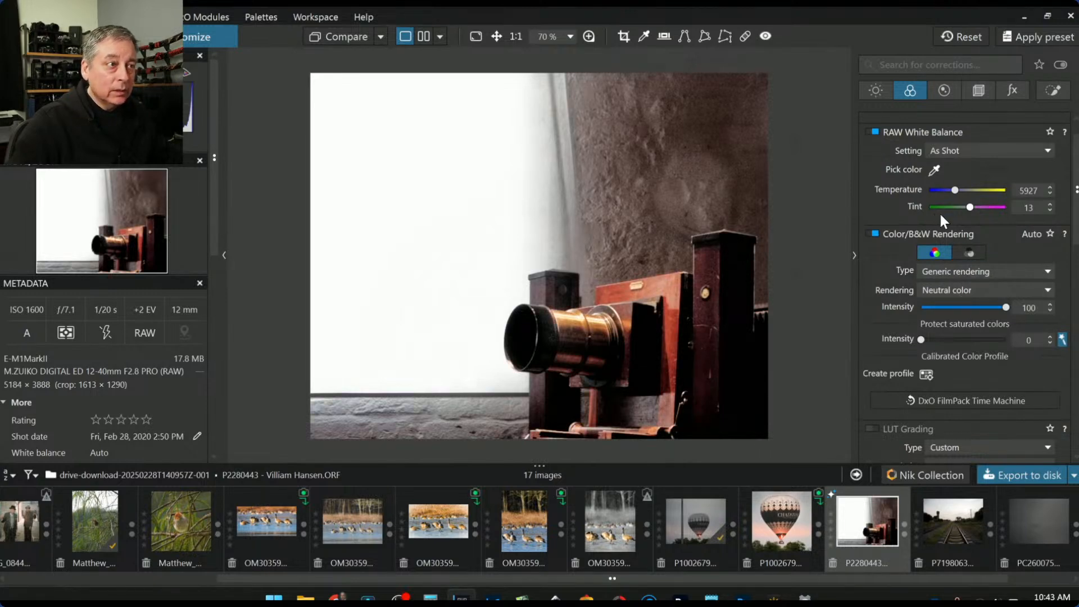
scroll(931, 222, "up", 1)
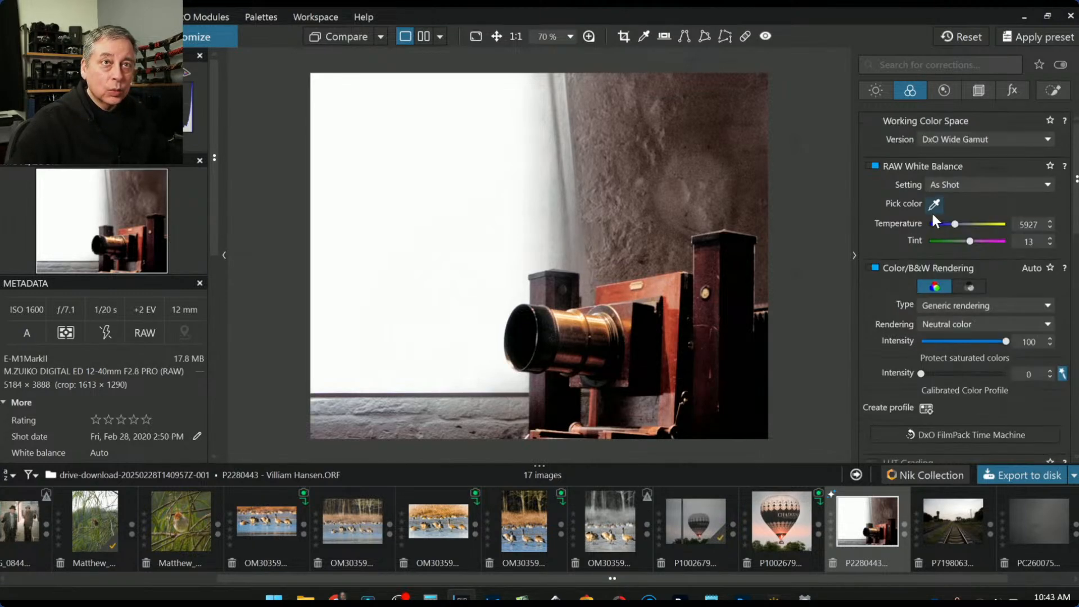
left_click(1051, 91)
left_click(899, 232)
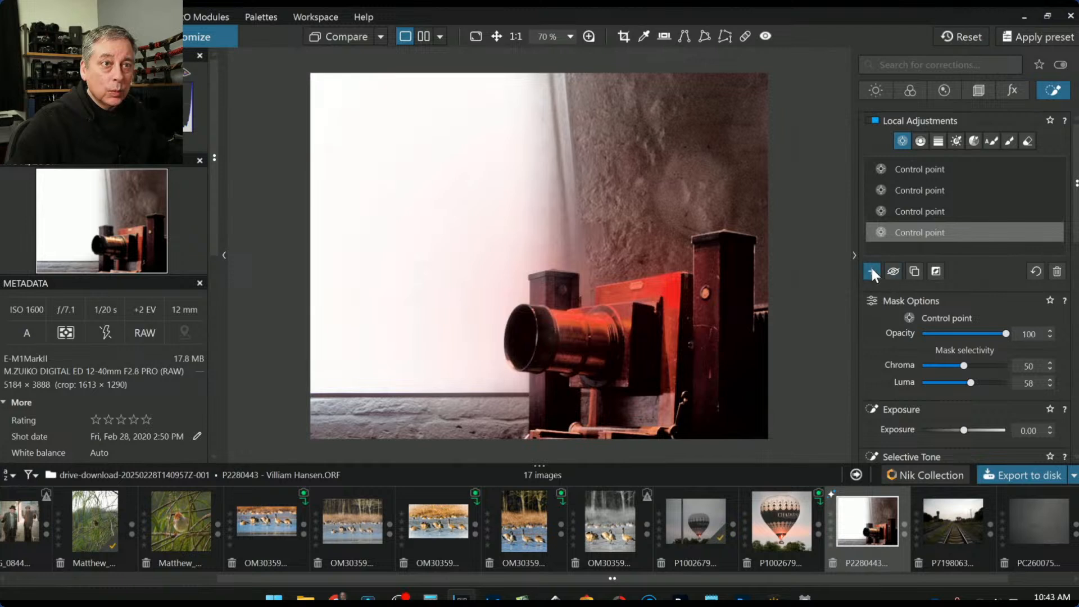
Add an enlarged control point on the camera body with Shadows 65 and ClearView Plus 62, then deselect it
left_click(872, 272)
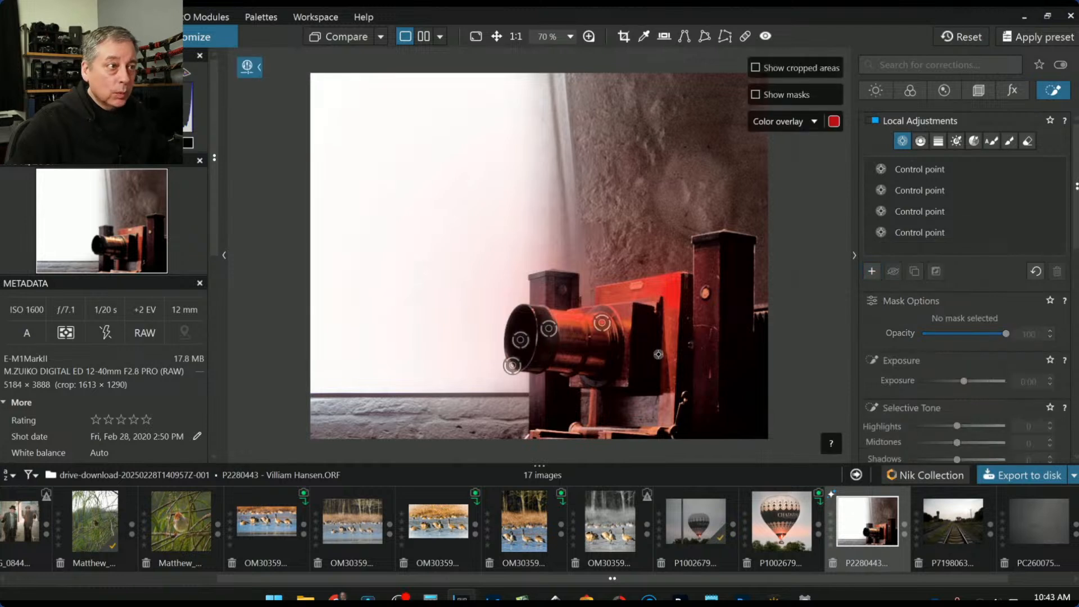
left_click(621, 345)
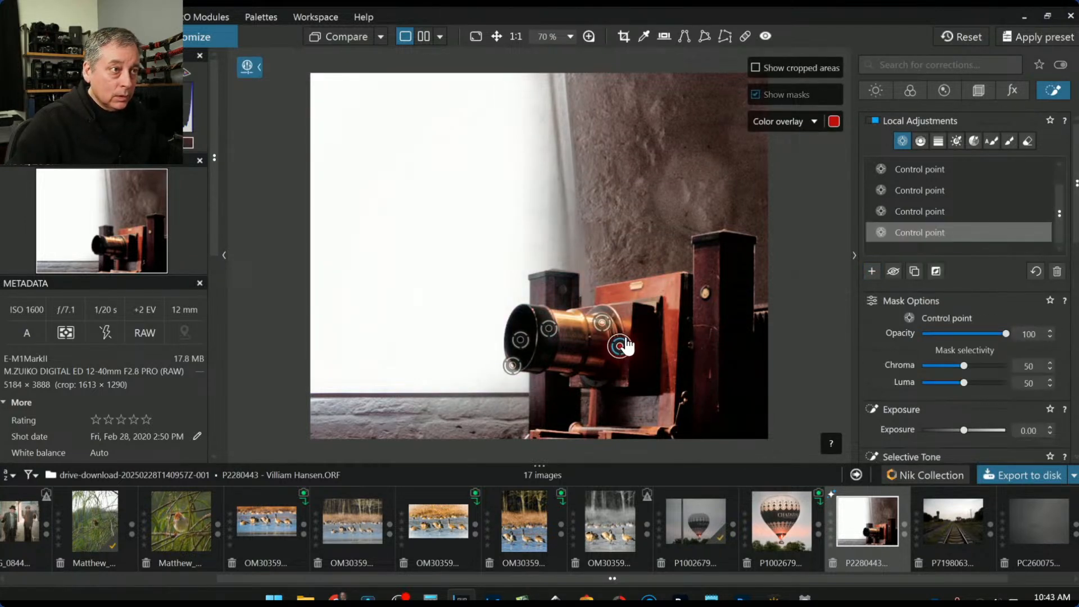
left_click_drag(628, 337, 641, 314)
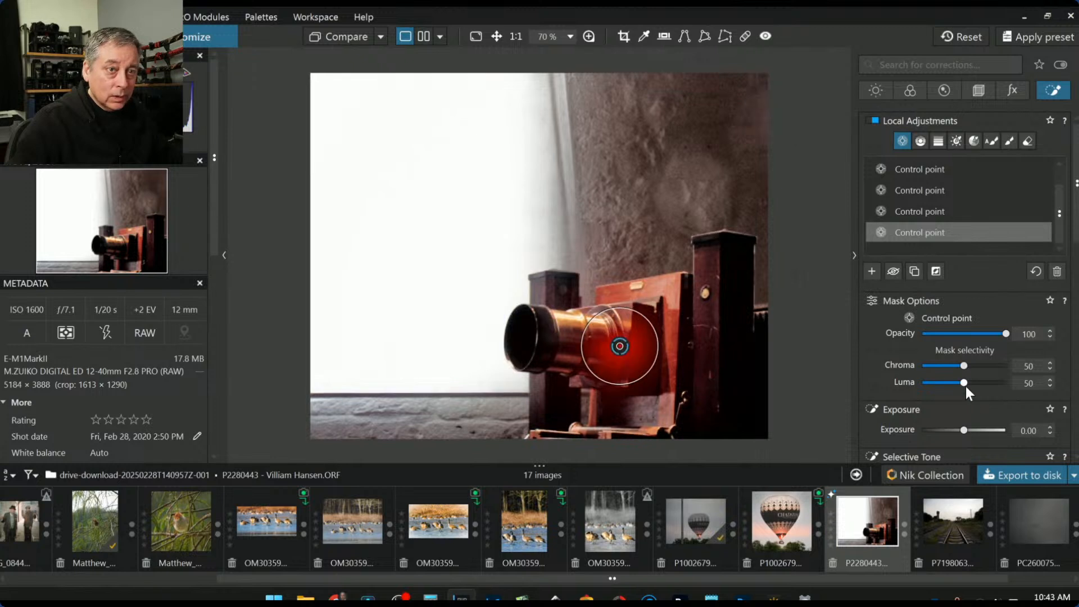
scroll(970, 422, "down", 3)
left_click_drag(958, 373, 989, 373)
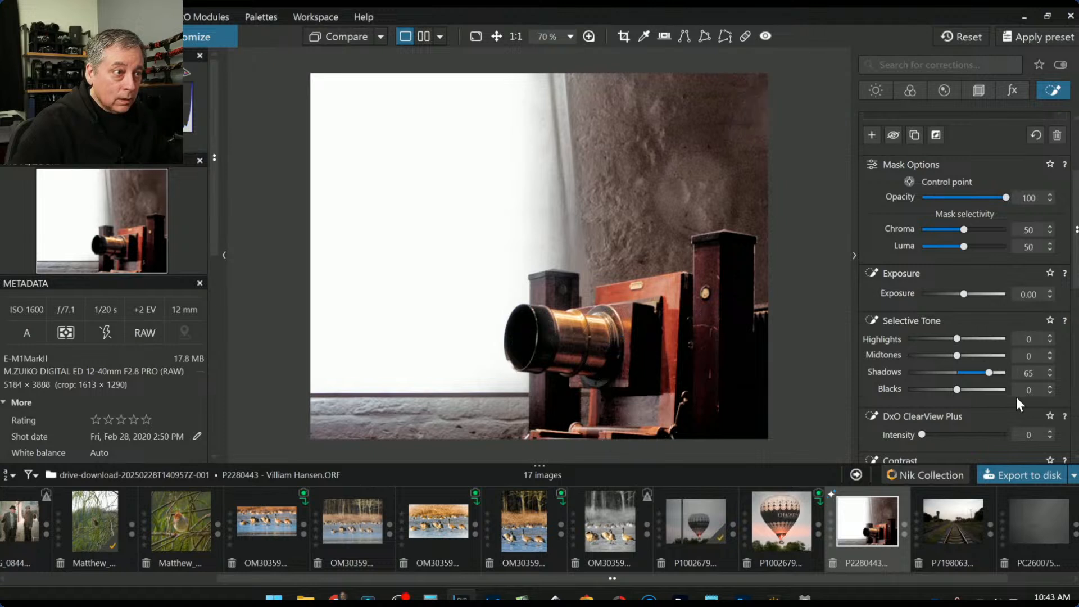
scroll(980, 392, "down", 1)
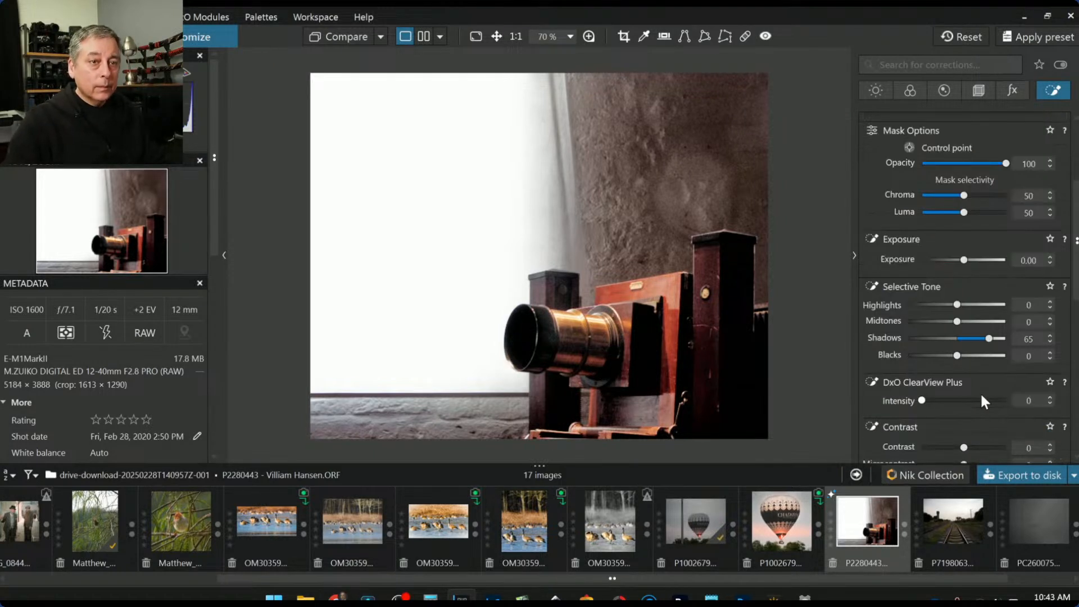
left_click(974, 400)
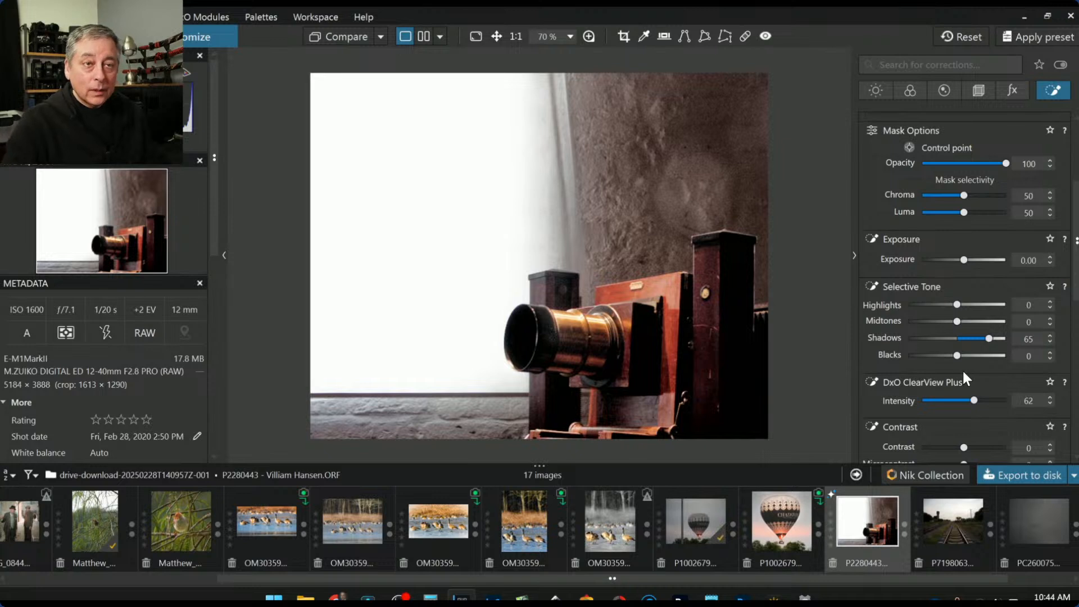
key("Escape")
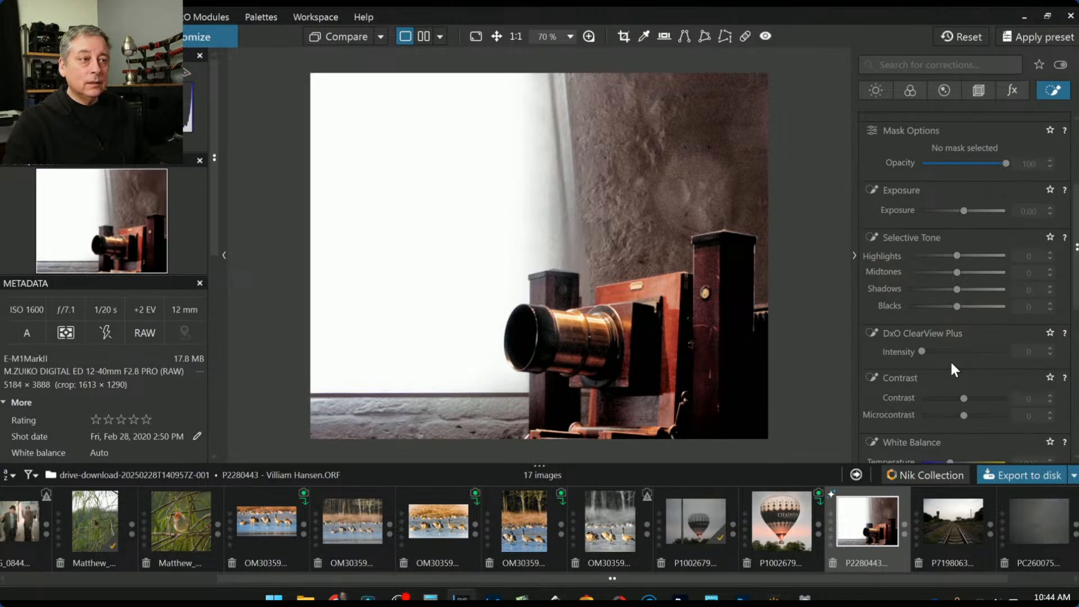
Ease the photo's global Blacks from -89 to -66 and bring up the export-to-disk options
left_click(877, 90)
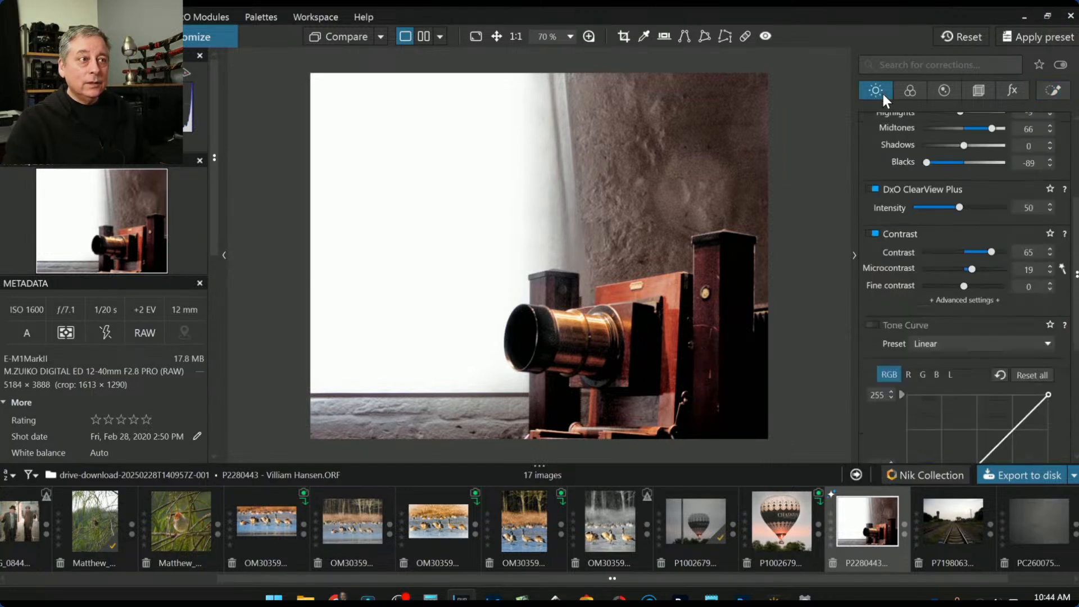
scroll(955, 202, "up", 3)
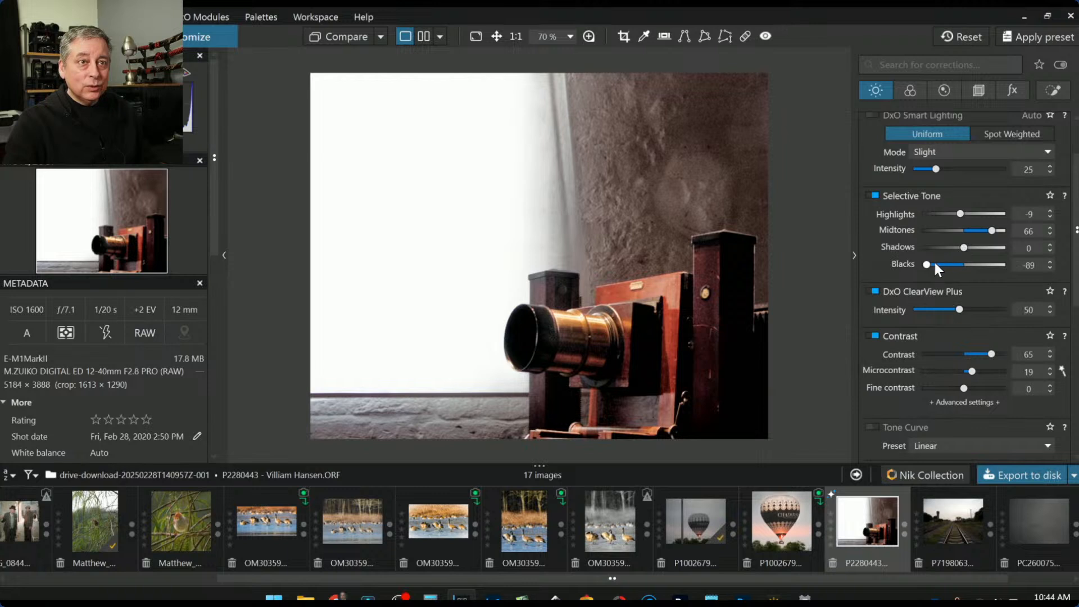
left_click_drag(928, 264, 936, 265)
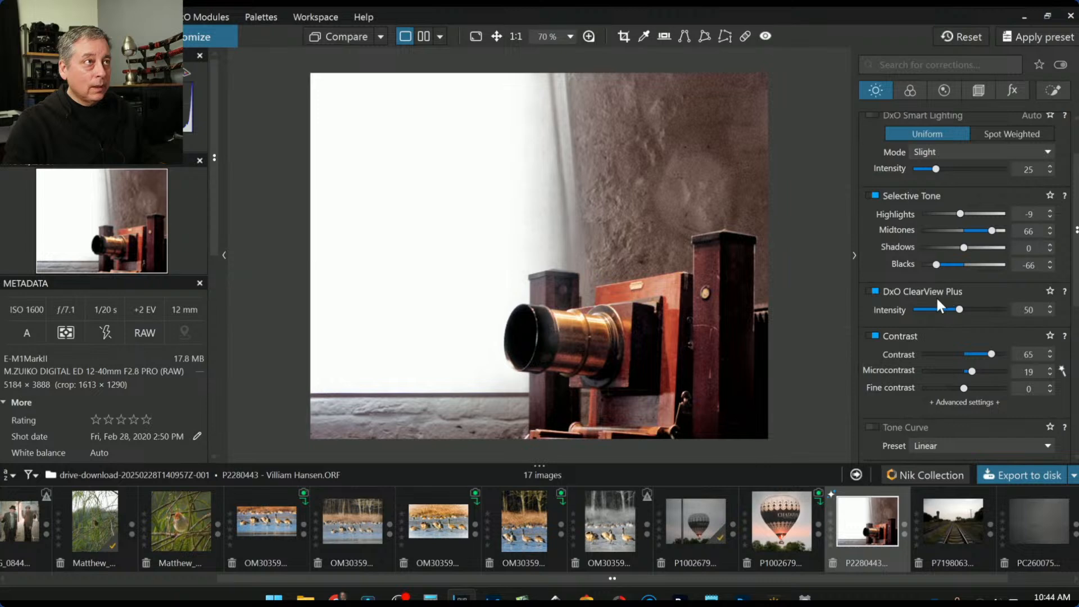
left_click(1016, 472)
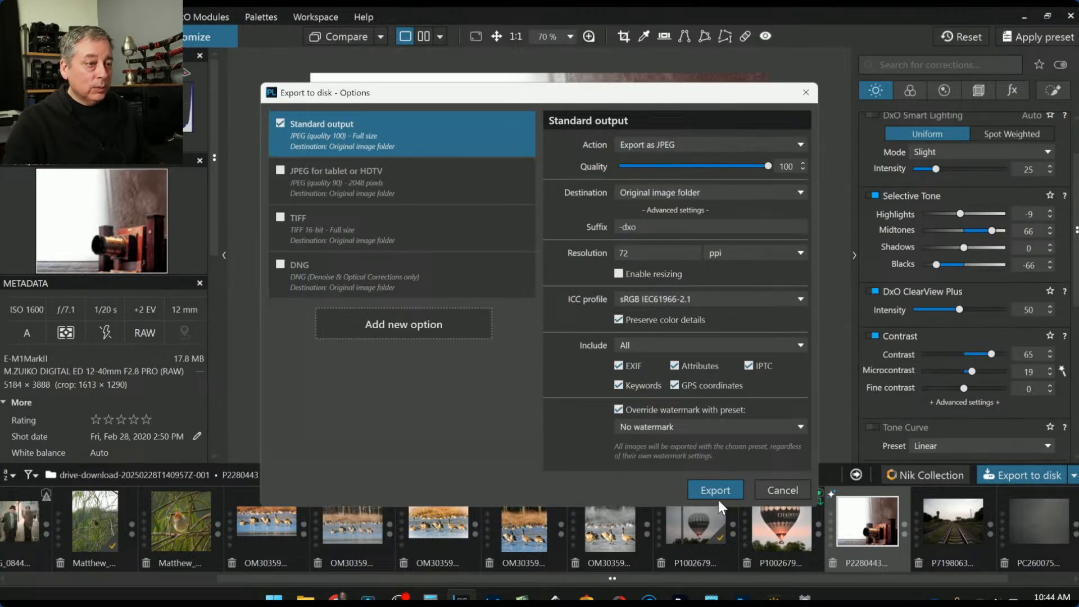
left_click(717, 497)
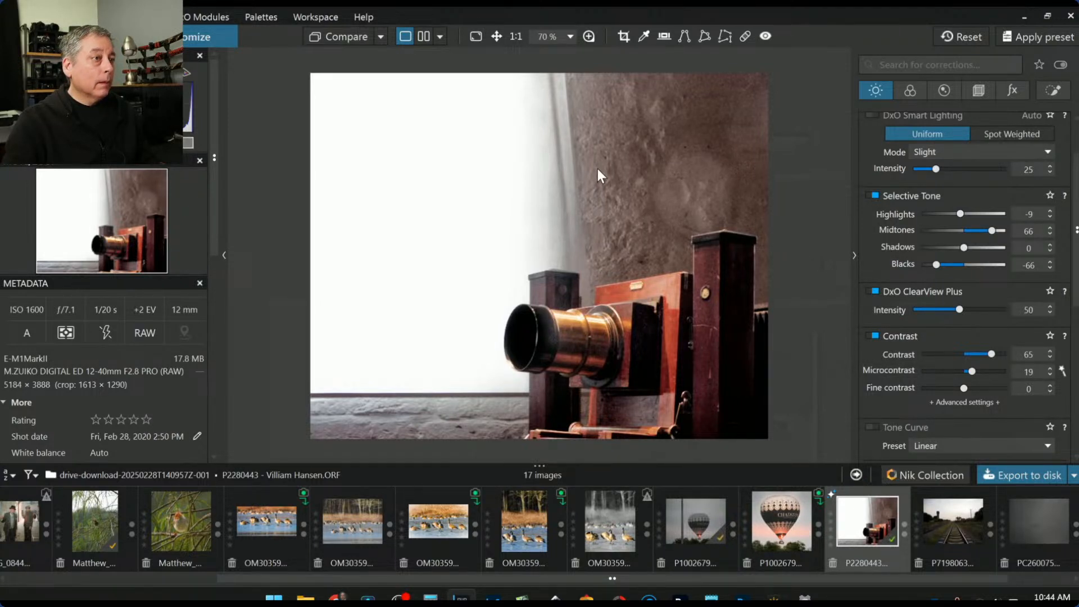
Reset the camera photo's corrections, use it as reference, and show the exported JPG beside it
left_click(971, 35)
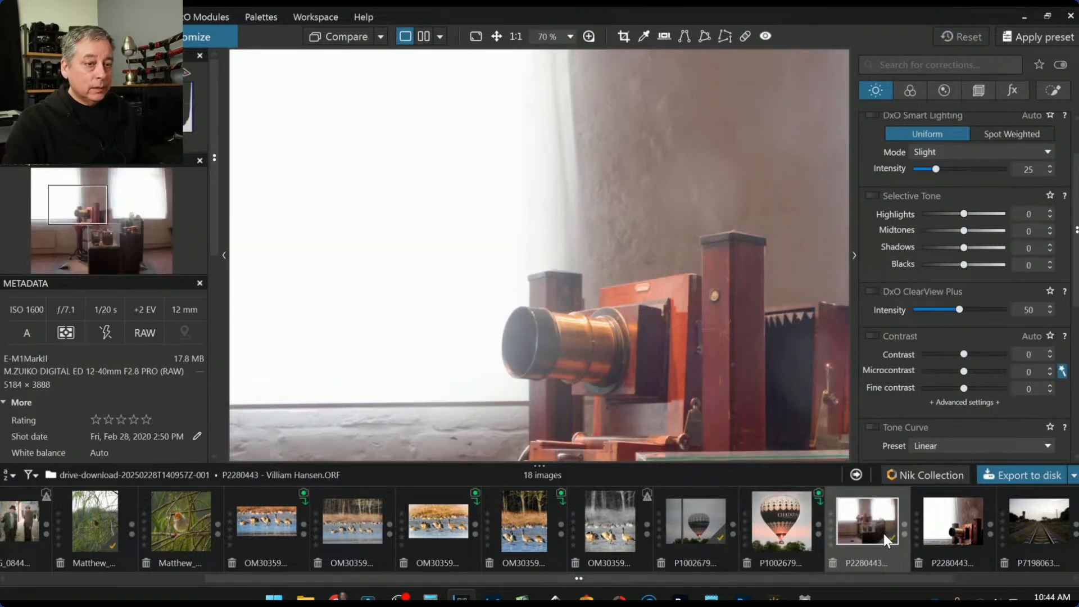
right_click(884, 534)
left_click(903, 422)
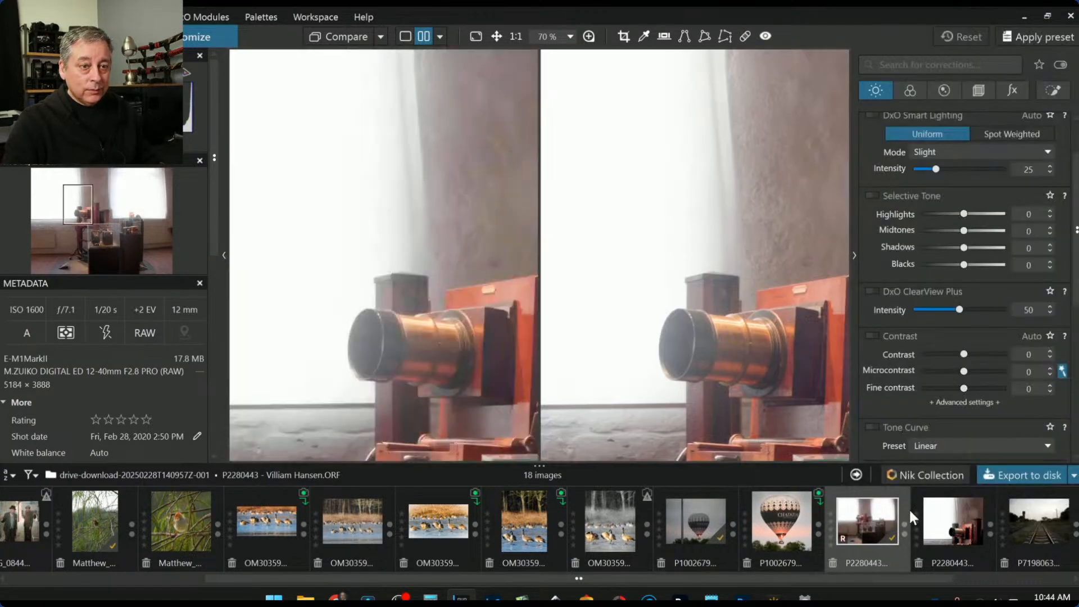
left_click(944, 530)
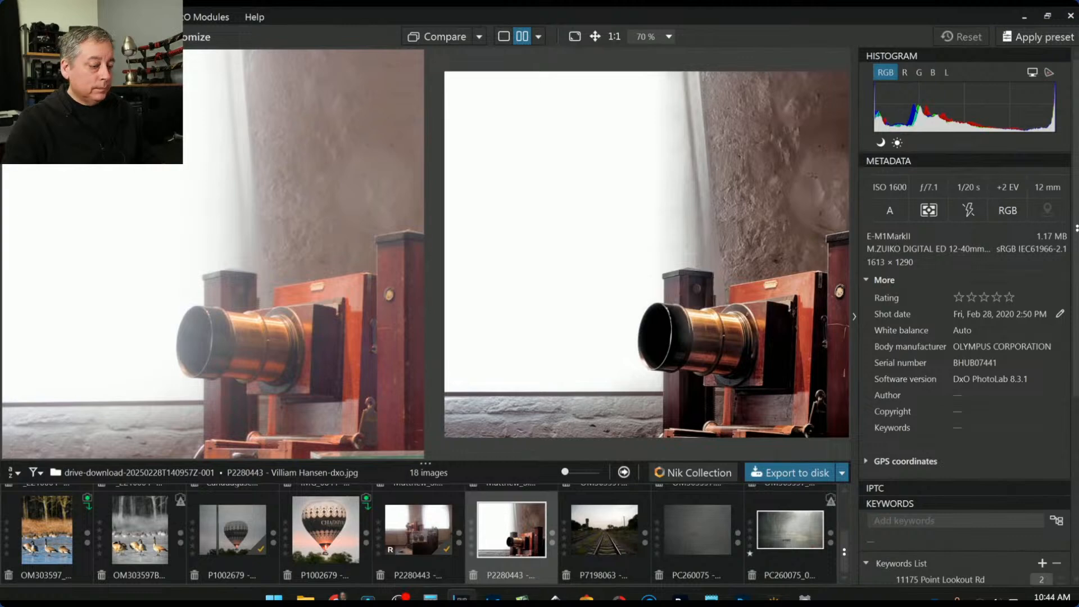
Hide the side panels with F9 and zoom the side-by-side comparison out to 60%
key("F9")
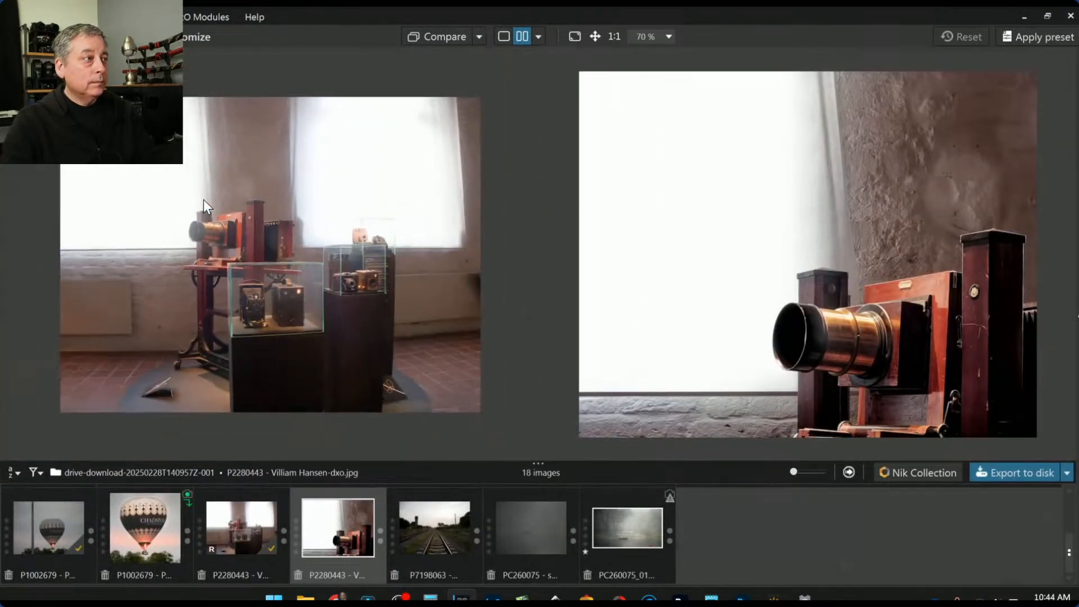
scroll(727, 289, "down", 1)
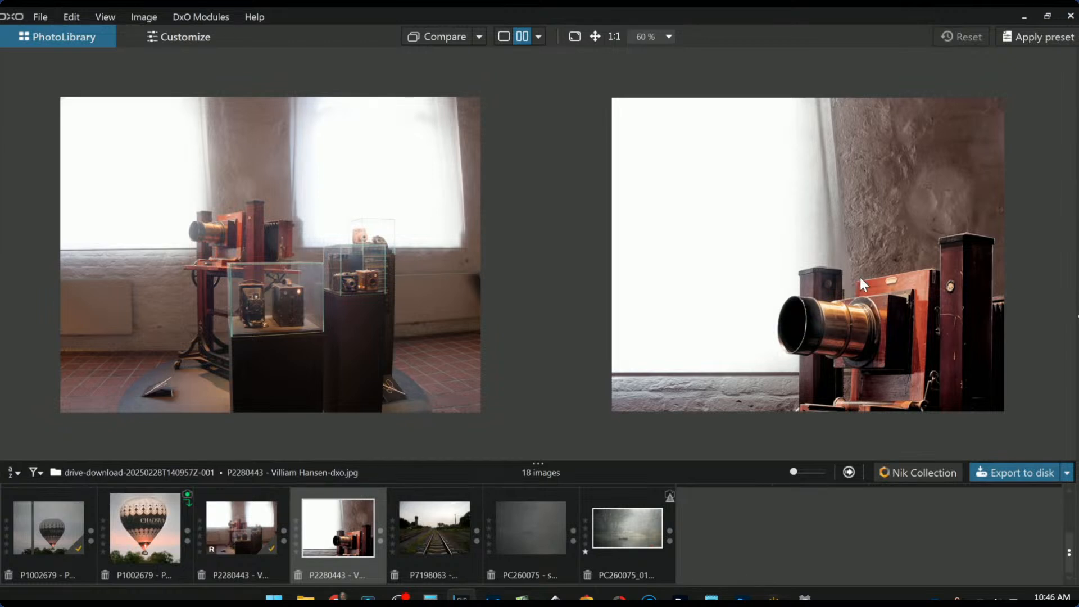
Switch to the left/right split before/after view and drag the divider across
scroll(860, 278, "up", 1)
scroll(408, 307, "up", 2)
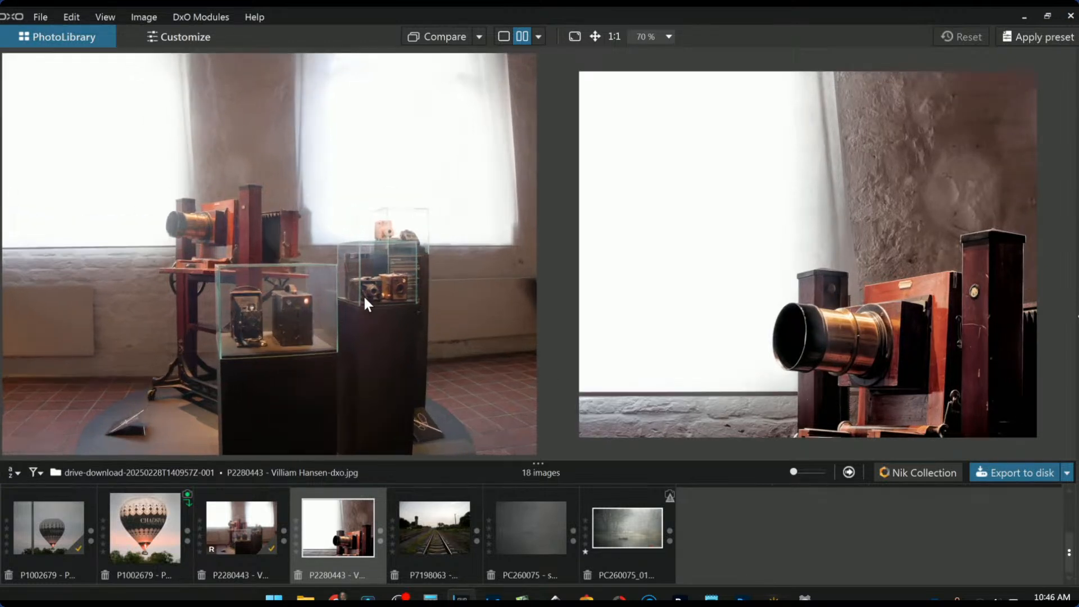
scroll(689, 406, "up", 1)
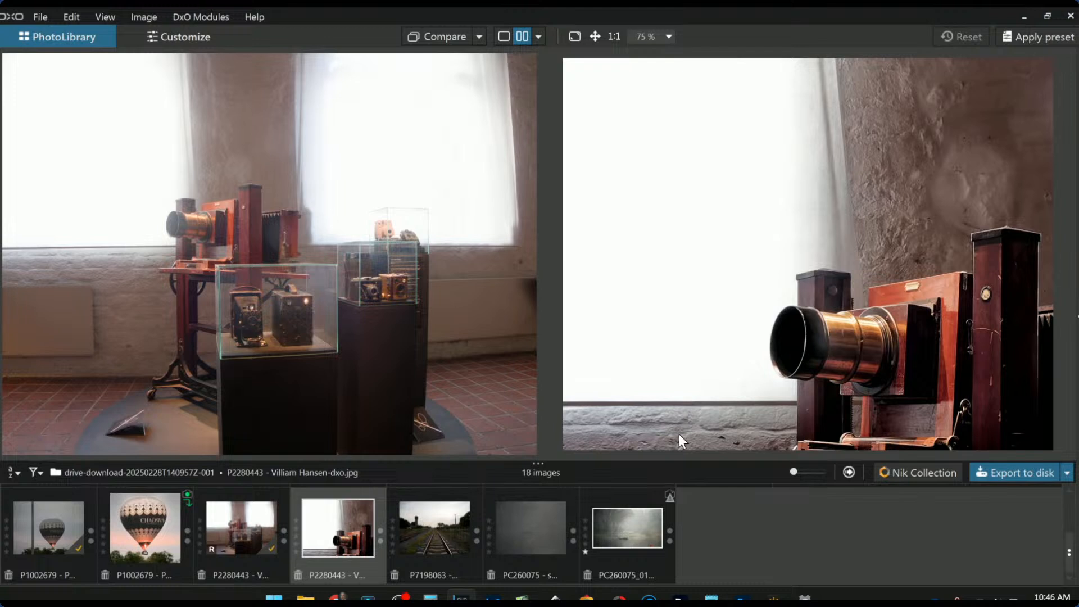
left_click(538, 37)
left_click(559, 99)
scroll(591, 239, "down", 4)
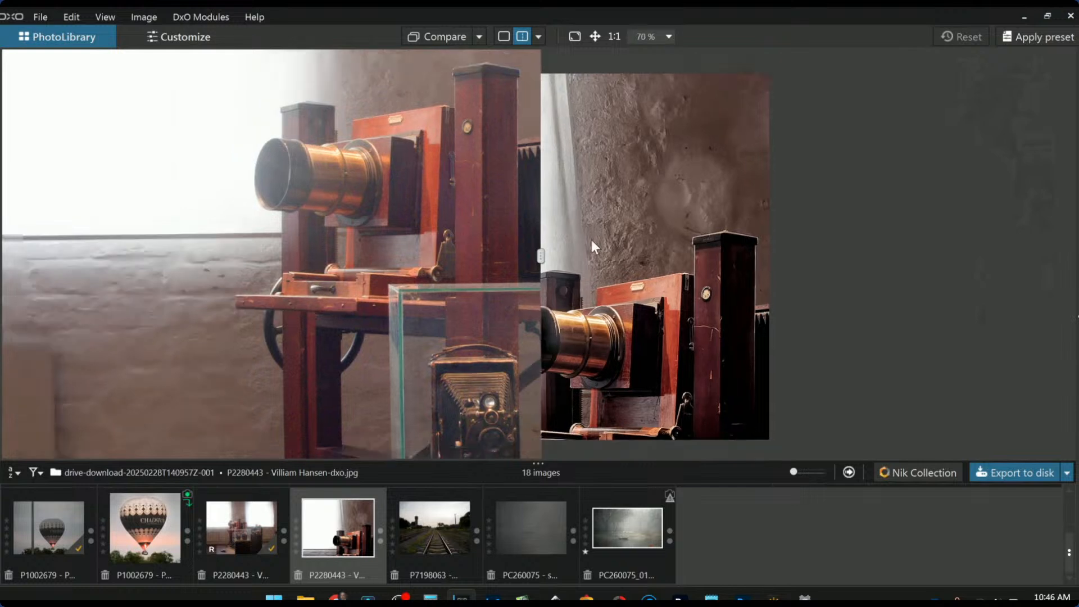
left_click_drag(541, 257, 81, 220)
Return to single-image view and open the railway photo
scroll(522, 322, "up", 2)
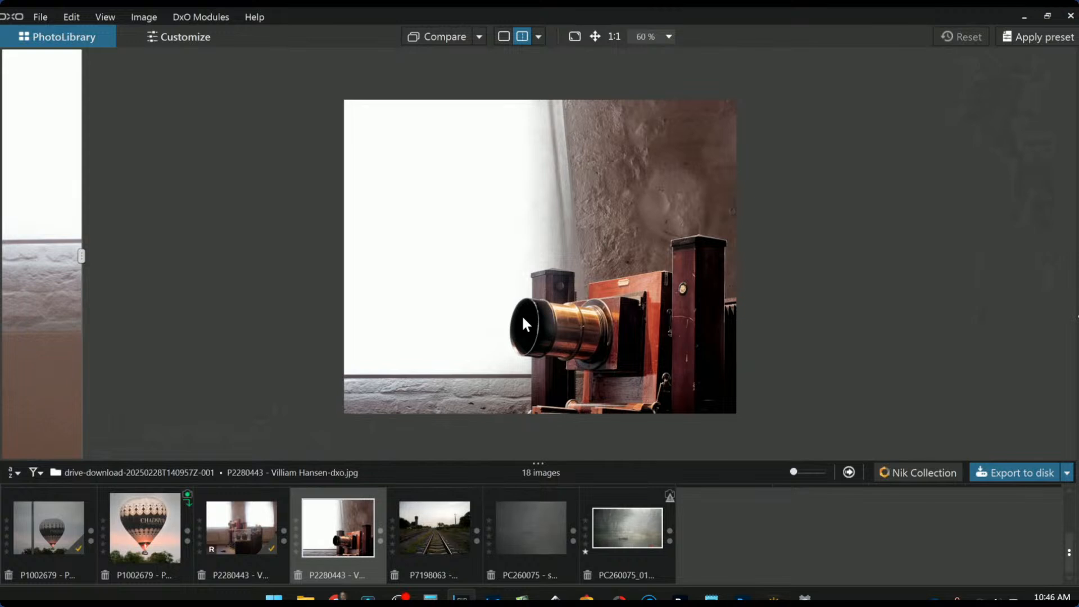
scroll(523, 321, "up", 1)
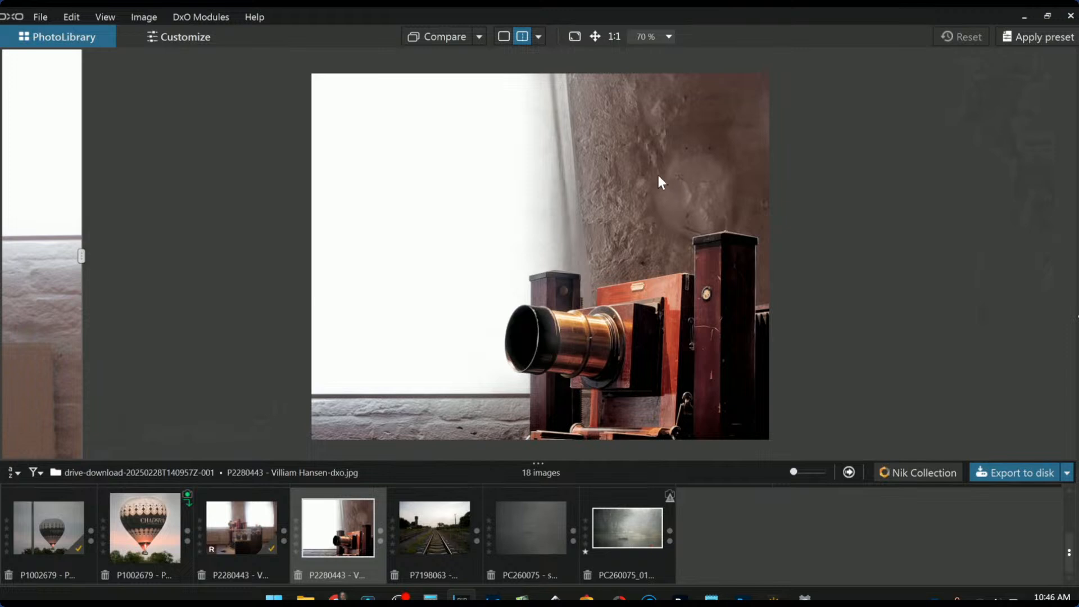
left_click(504, 37)
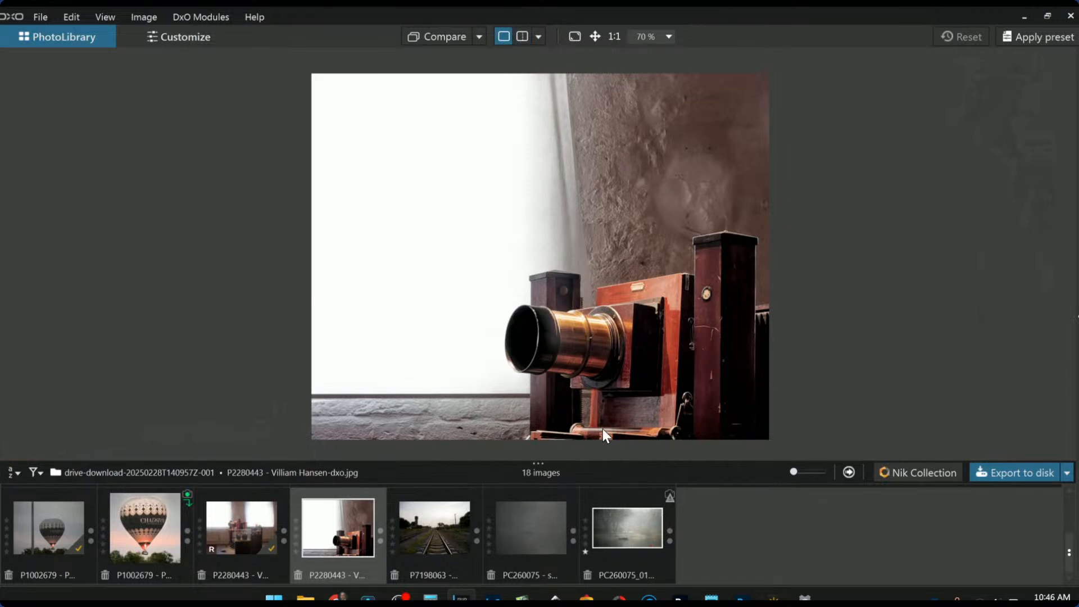
left_click(444, 535)
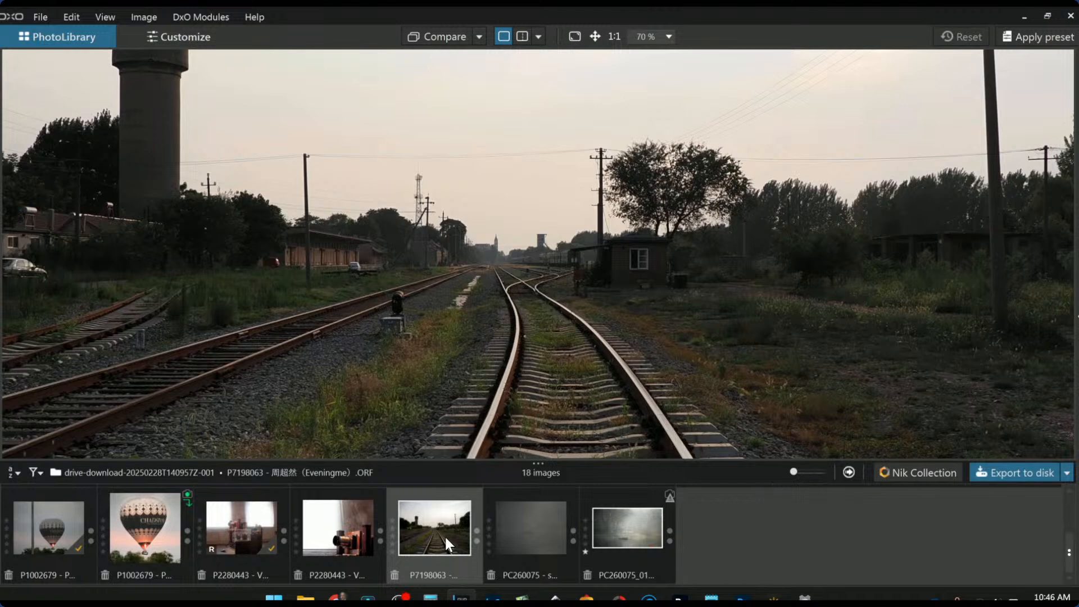
Show the panels again and open railway photo P7198063 for editing
scroll(534, 359, "down", 5)
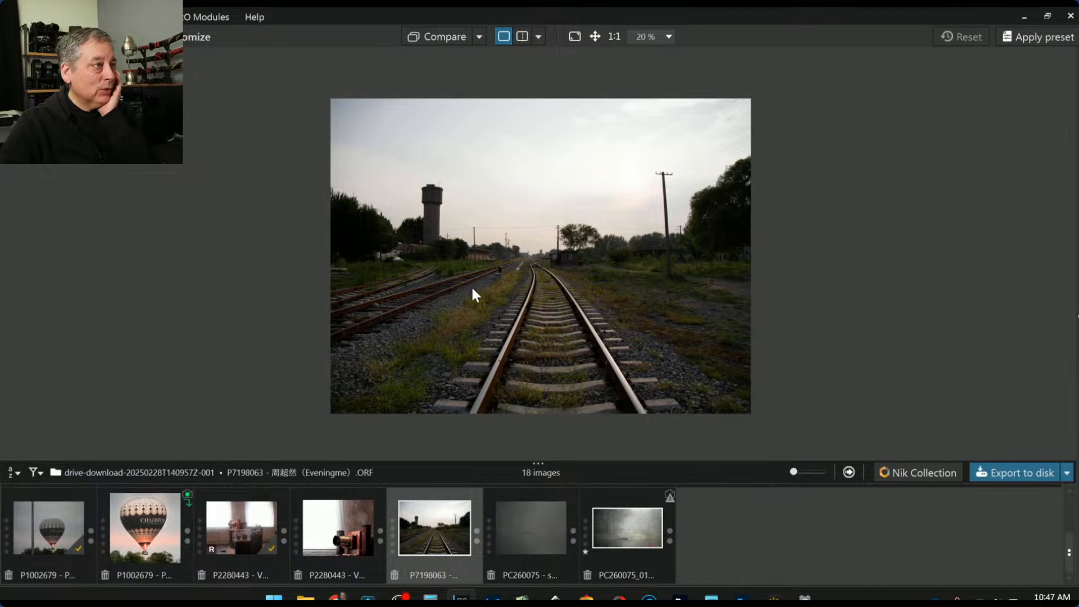
key("F9")
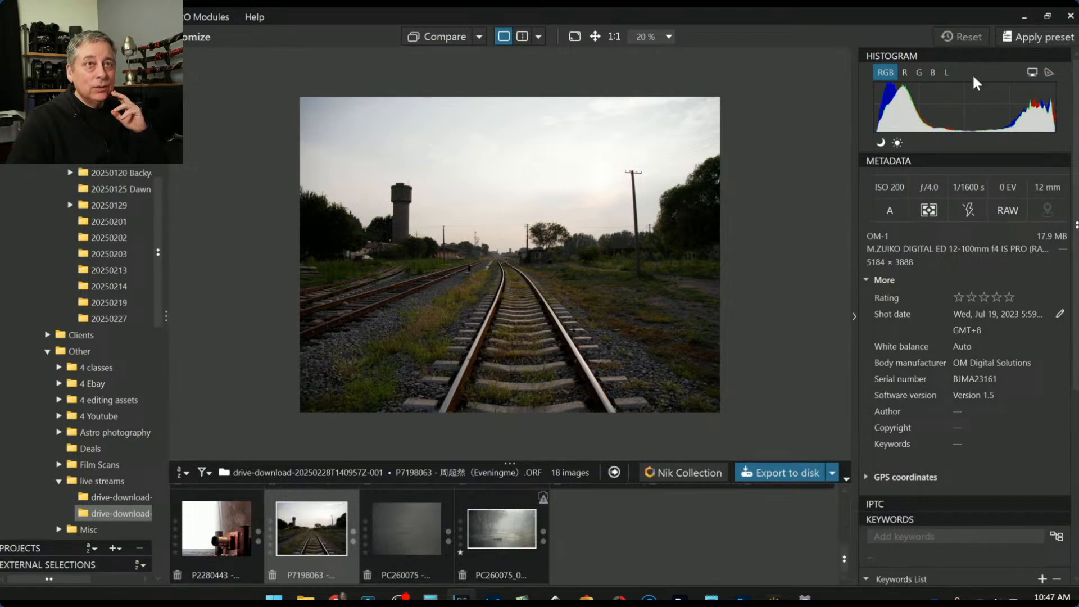
double_click(328, 531)
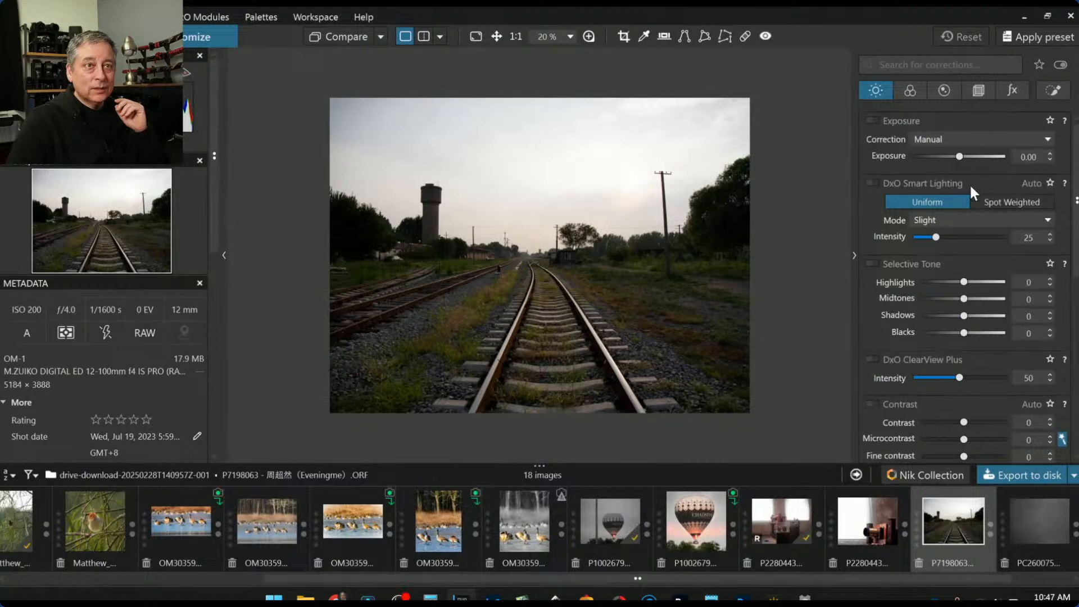
left_click_drag(962, 155, 1017, 163)
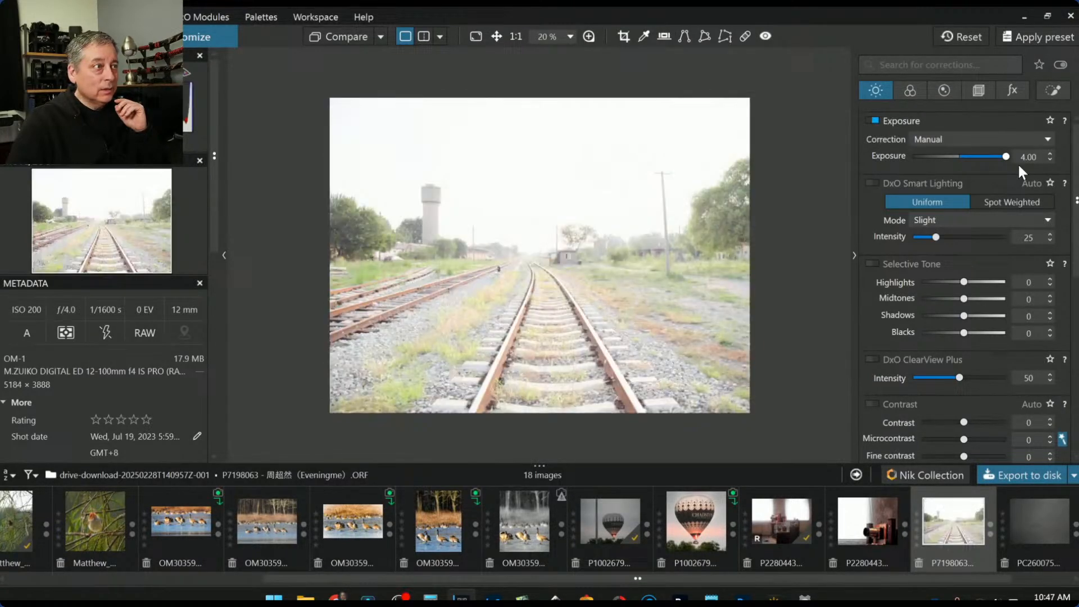
scroll(464, 254, "up", 4)
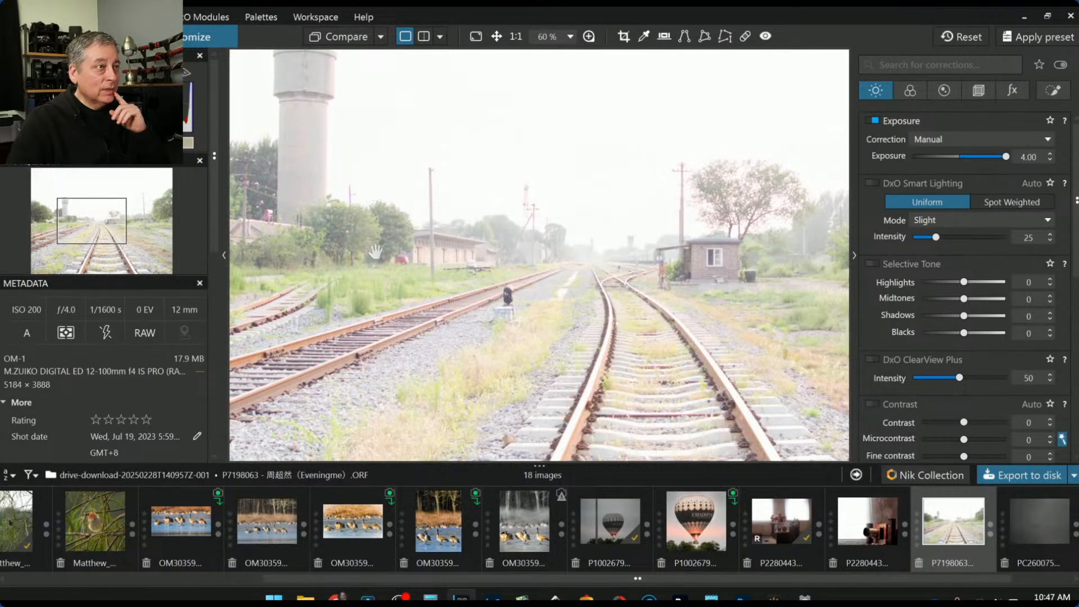
left_click_drag(472, 268, 693, 270)
left_click_drag(490, 149, 628, 337)
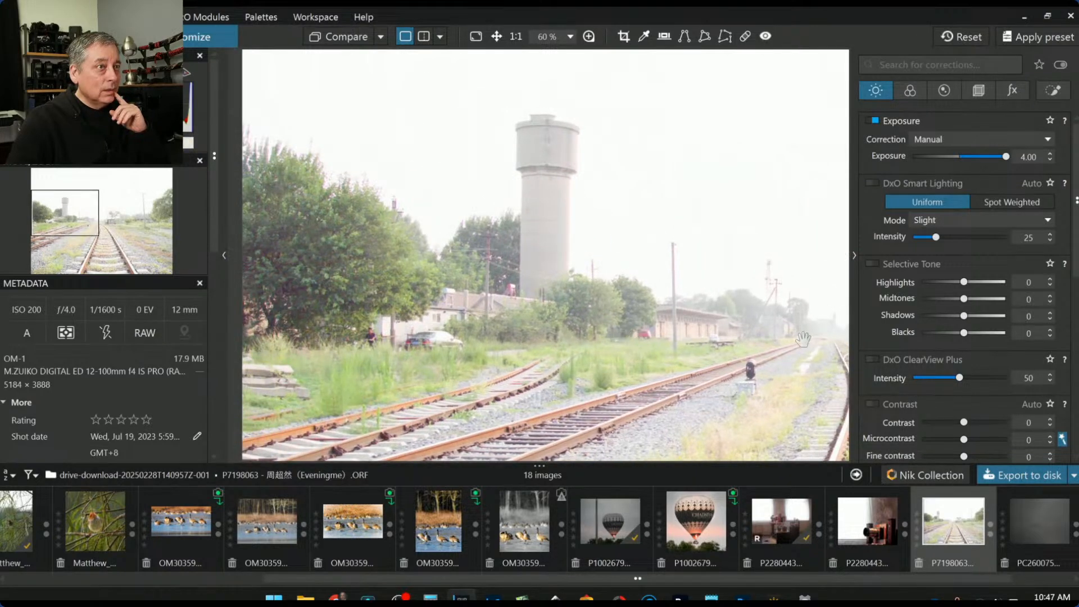
left_click_drag(802, 338, 727, 200)
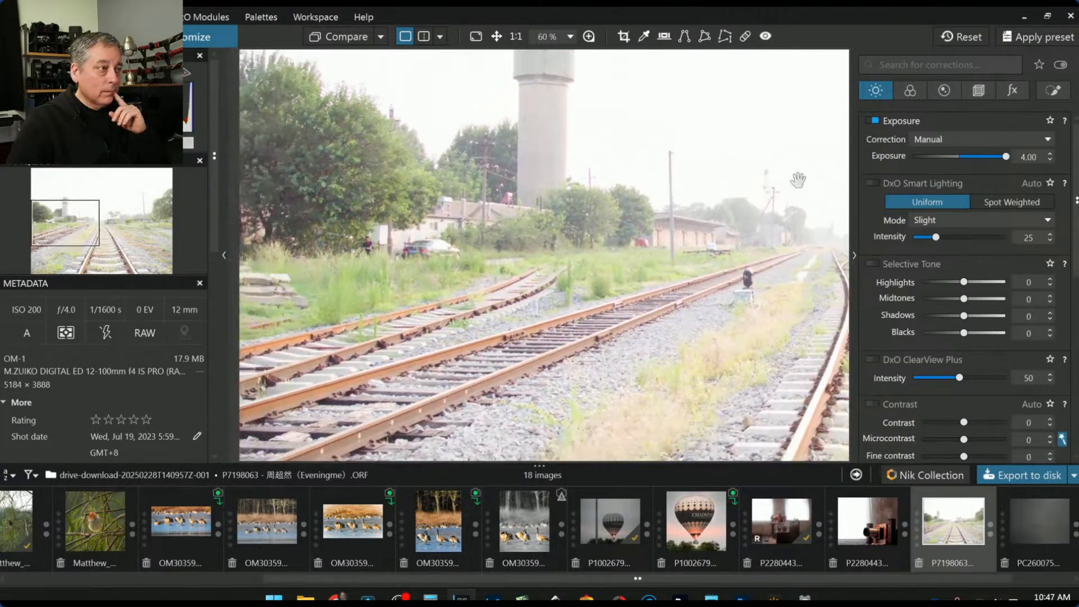
left_click_drag(774, 154, 753, 151)
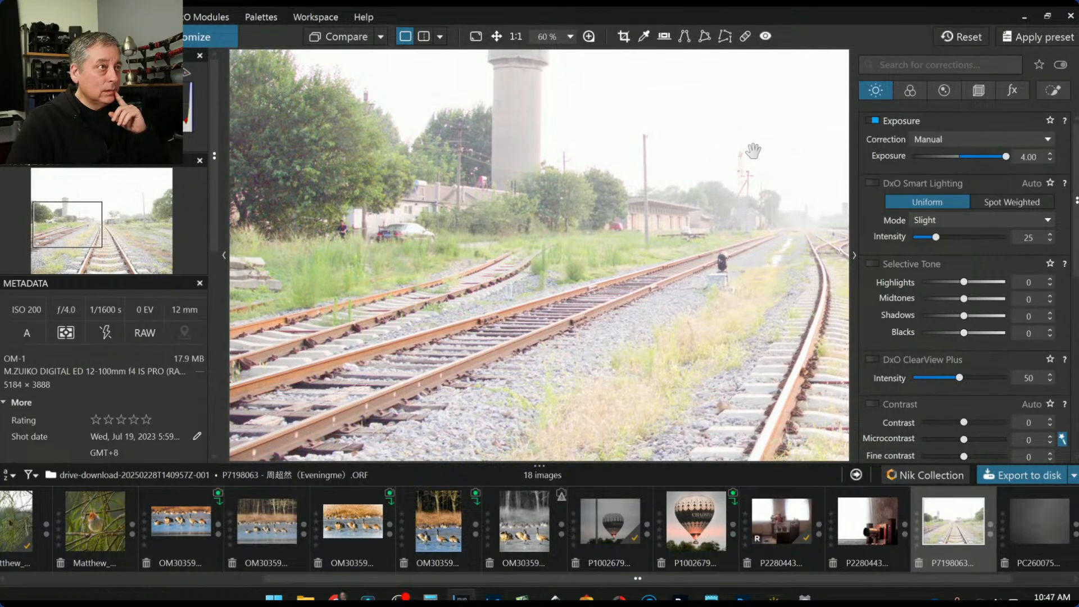
scroll(753, 151, "down", 1)
scroll(753, 151, "down", 1)
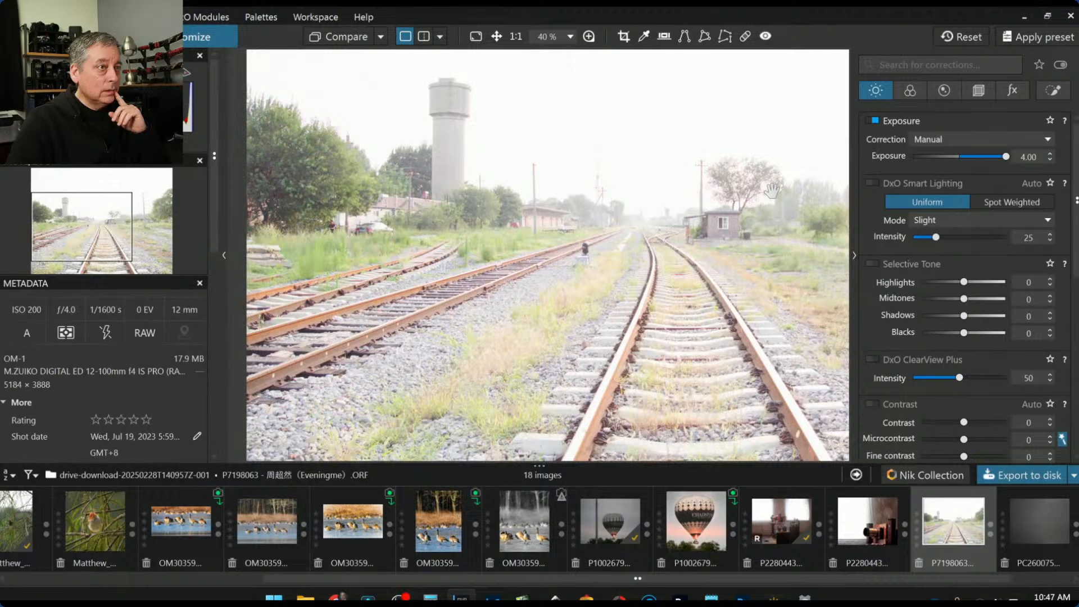
scroll(747, 263, "up", 3)
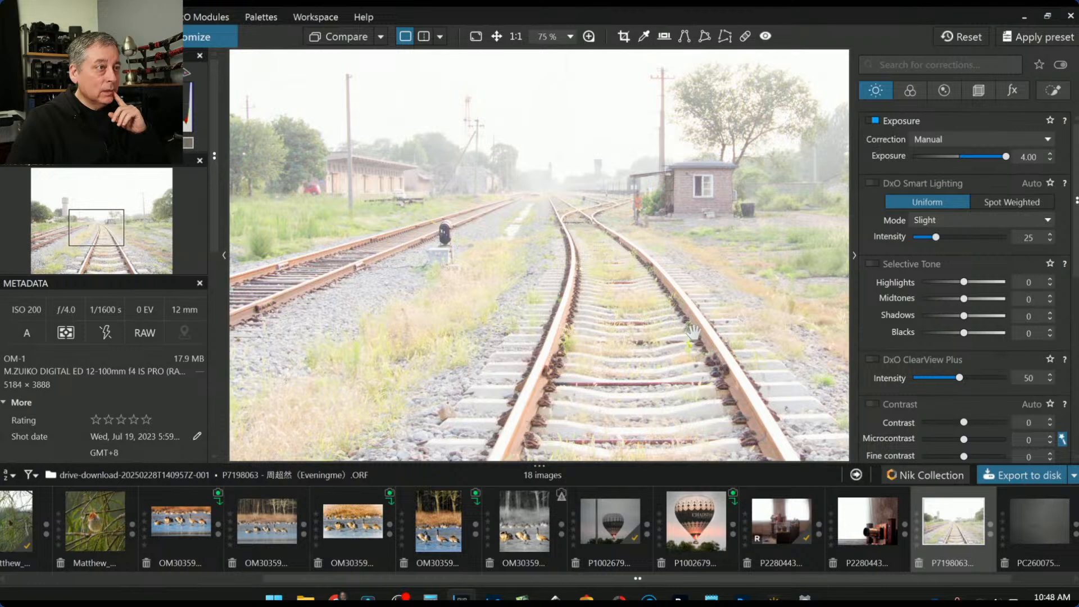
scroll(693, 332, "down", 4)
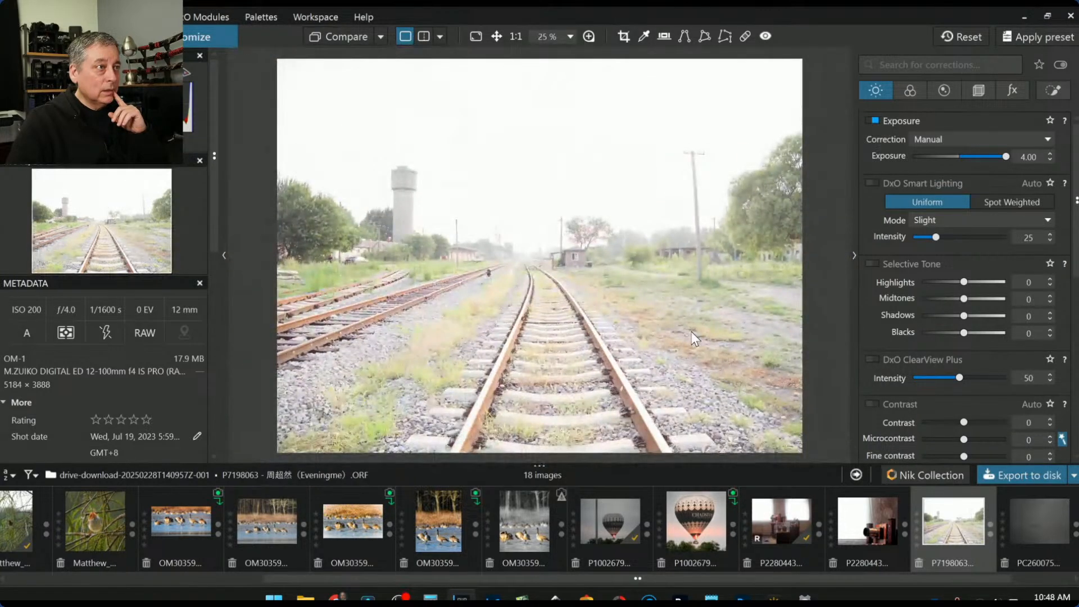
scroll(691, 335, "down", 1)
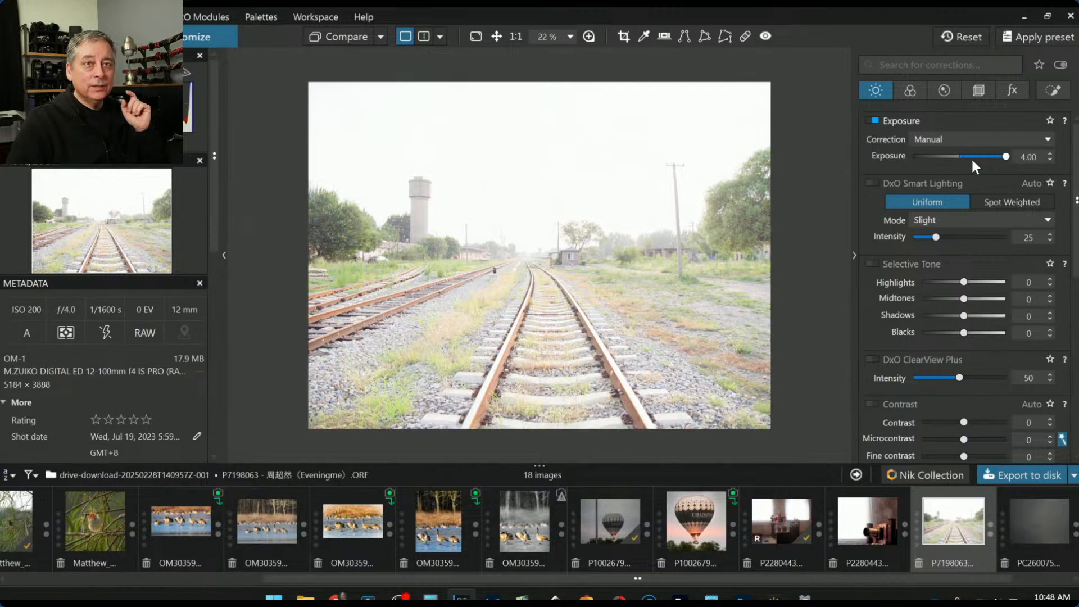
double_click(1005, 156)
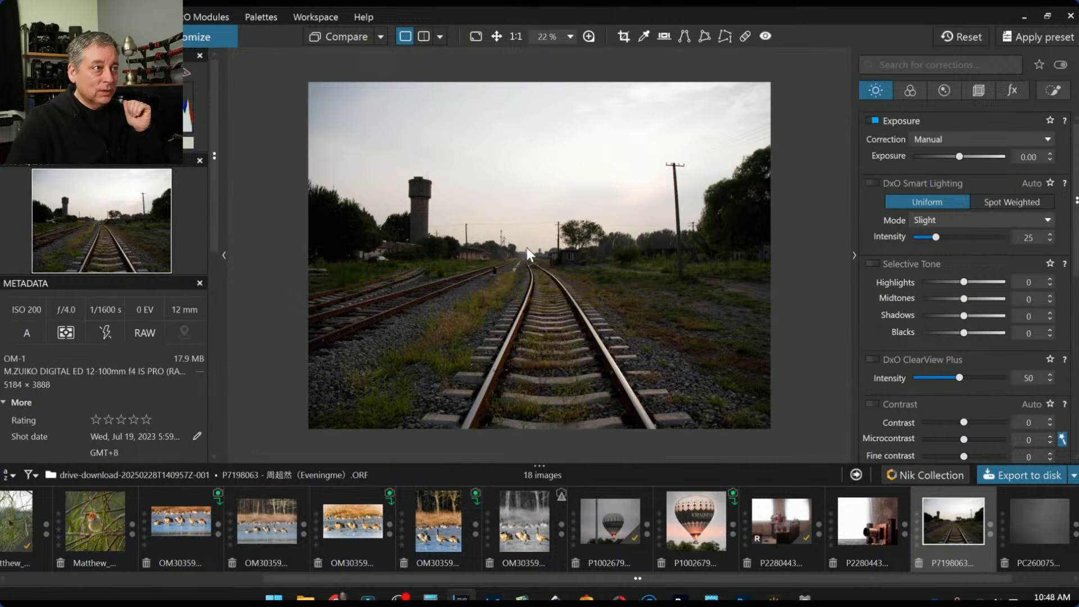
Apply the square-crop default preset from the Geometry corrections
left_click(988, 91)
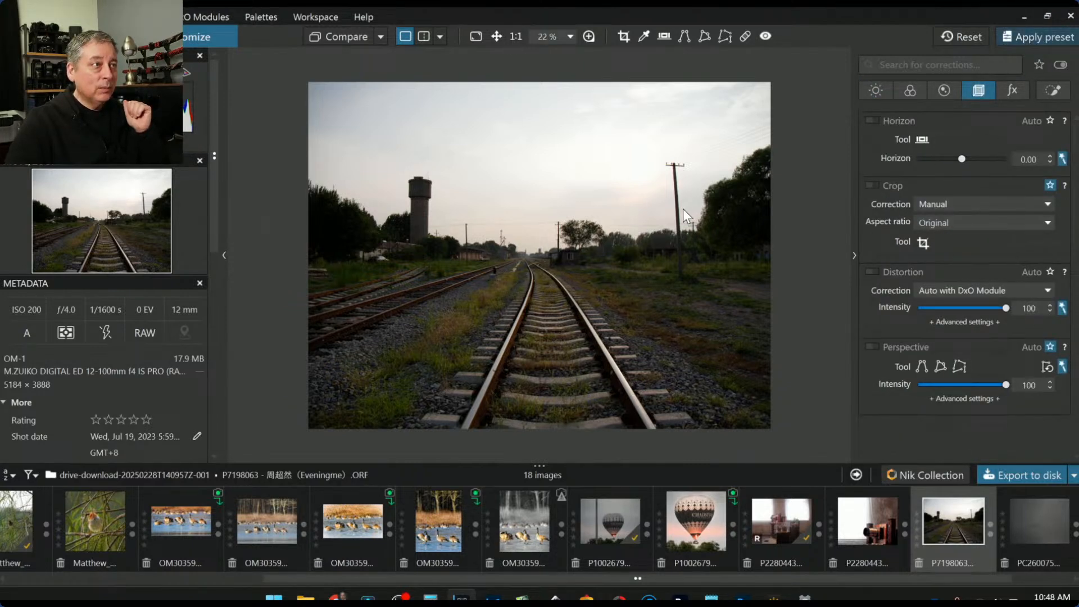
key("p")
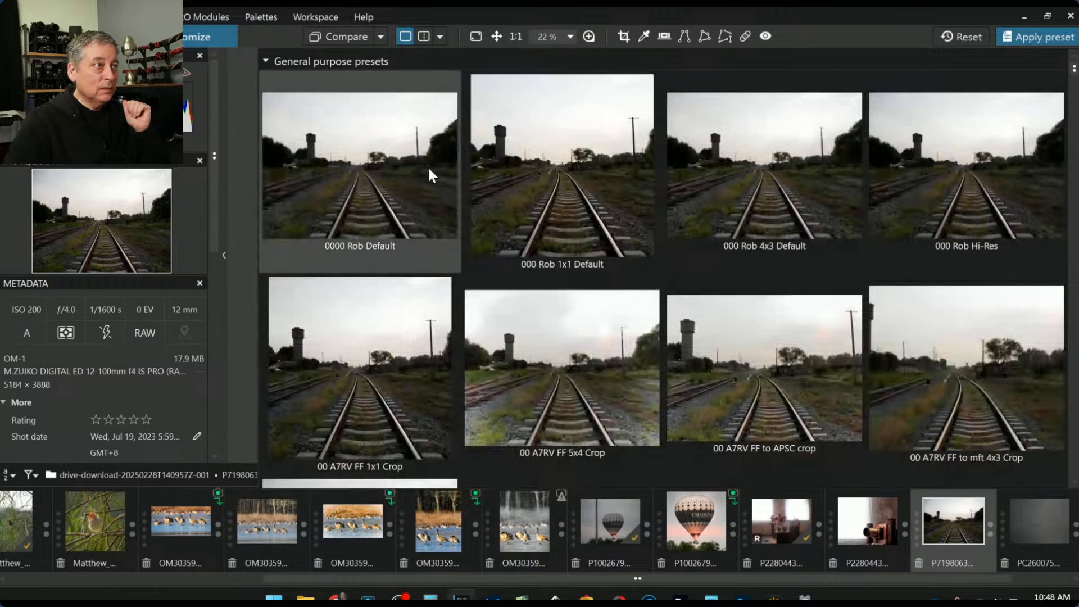
left_click(595, 167)
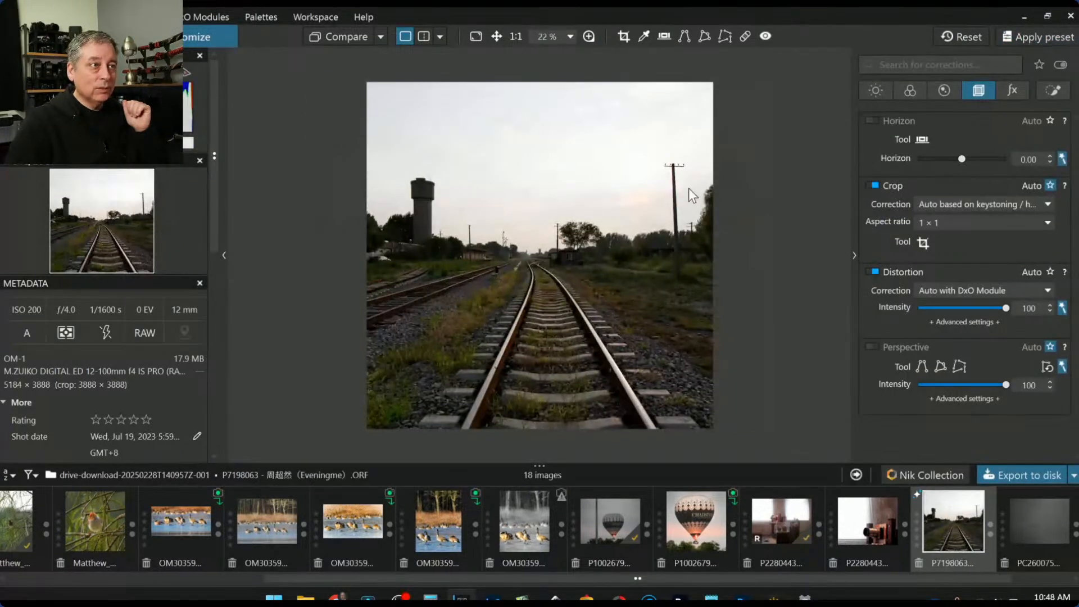
Set a 3 × 2 aspect ratio and crop to a tall portrait frame on the converging tracks
left_click(934, 224)
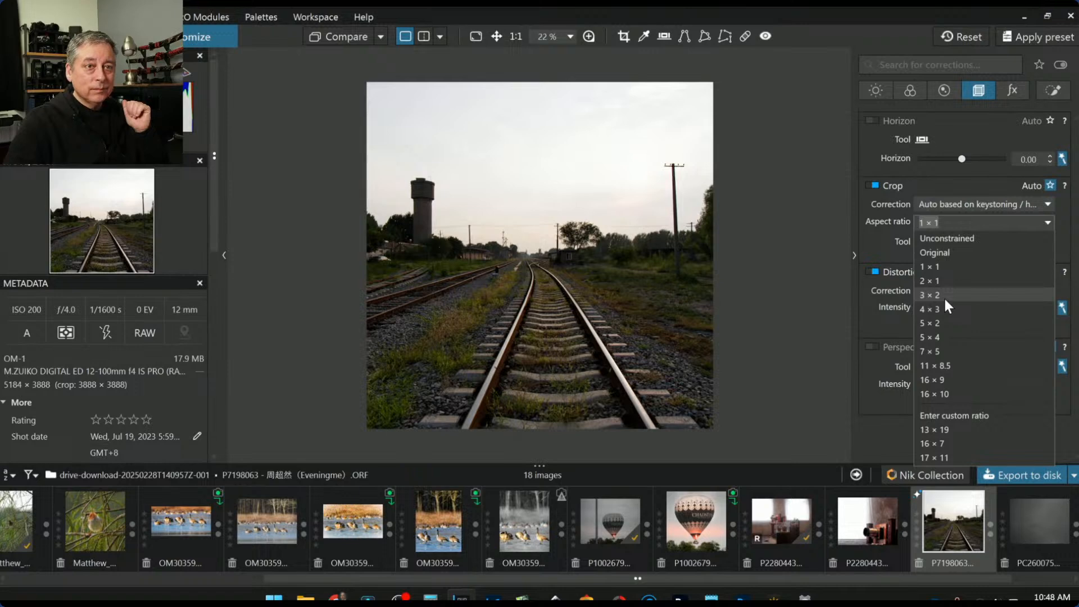
left_click(943, 296)
left_click(924, 242)
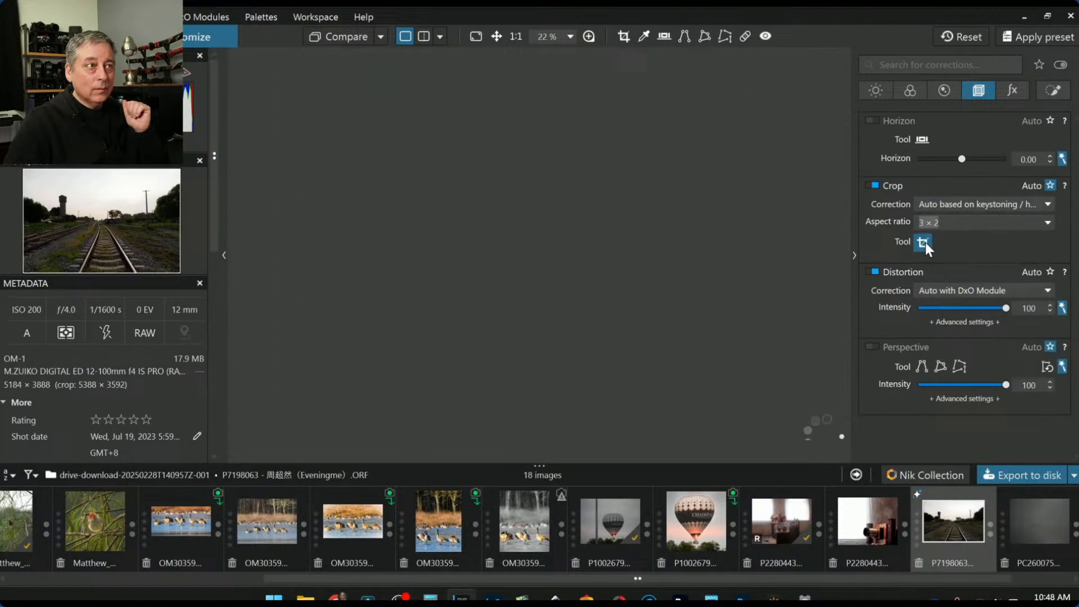
left_click_drag(272, 54, 595, 121)
left_click_drag(802, 270, 579, 309)
key("Return")
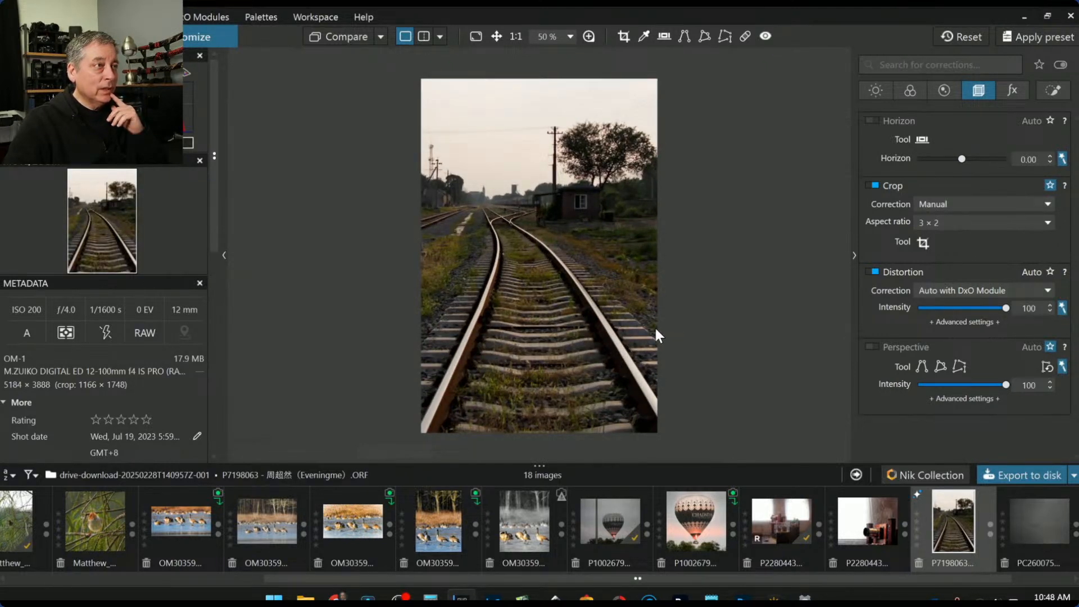
Tighten the portrait crop to about 999 × 1499 px and apply it
left_click(924, 241)
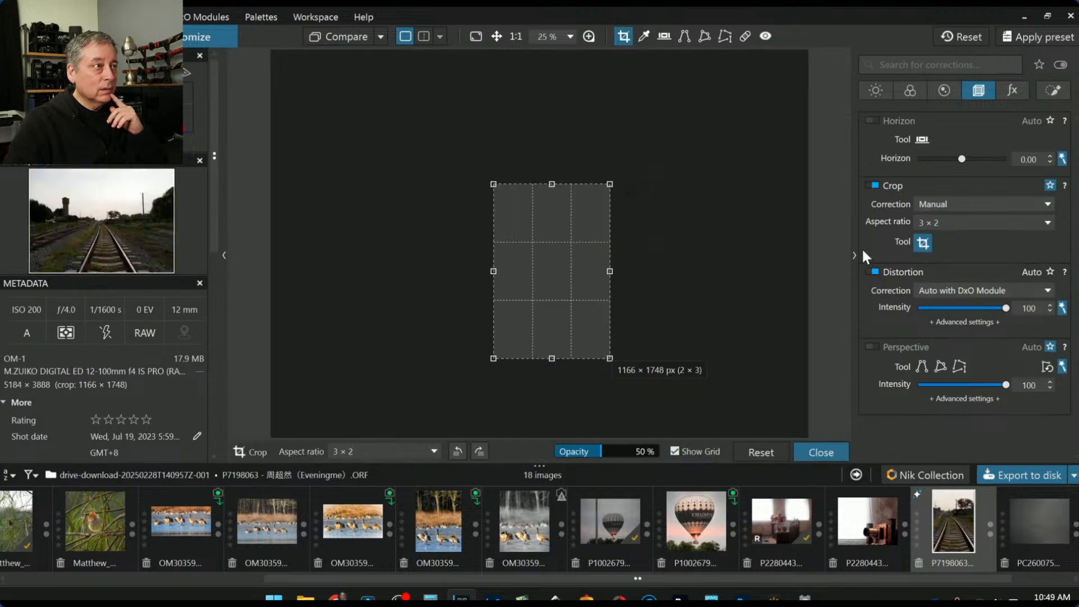
left_click_drag(494, 270, 544, 283)
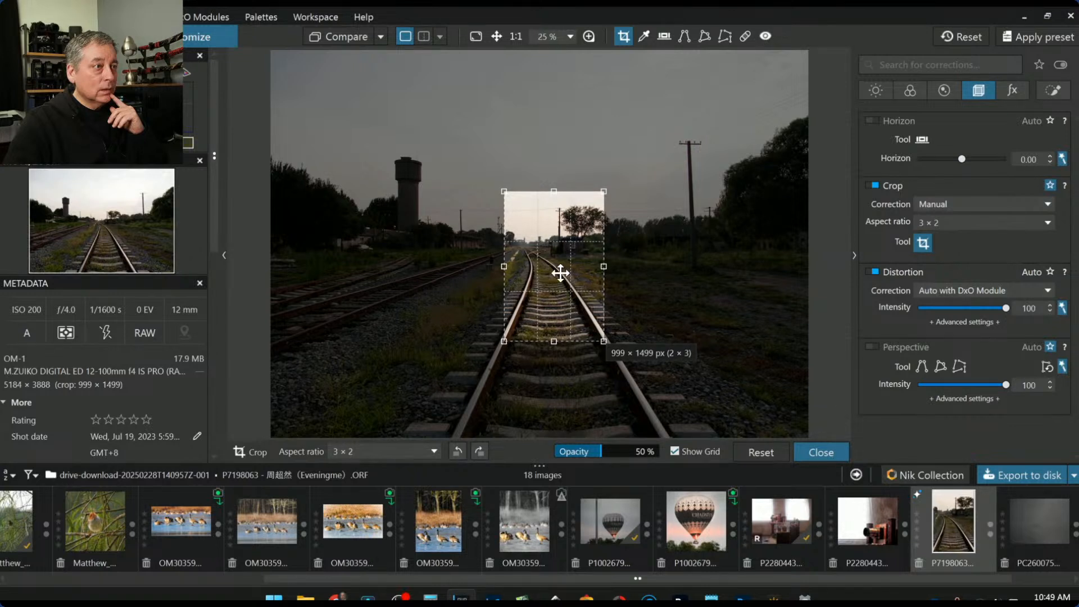
key("Return")
Extend the crop downward over more track to 1386 × 2079 px and apply
scroll(618, 335, "up", 2)
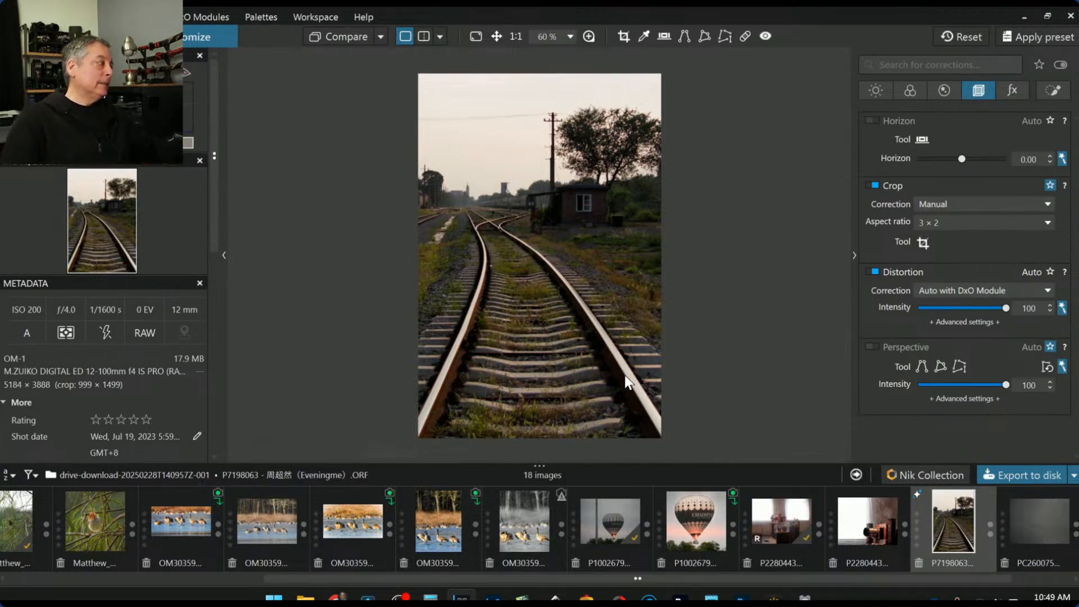
left_click(920, 245)
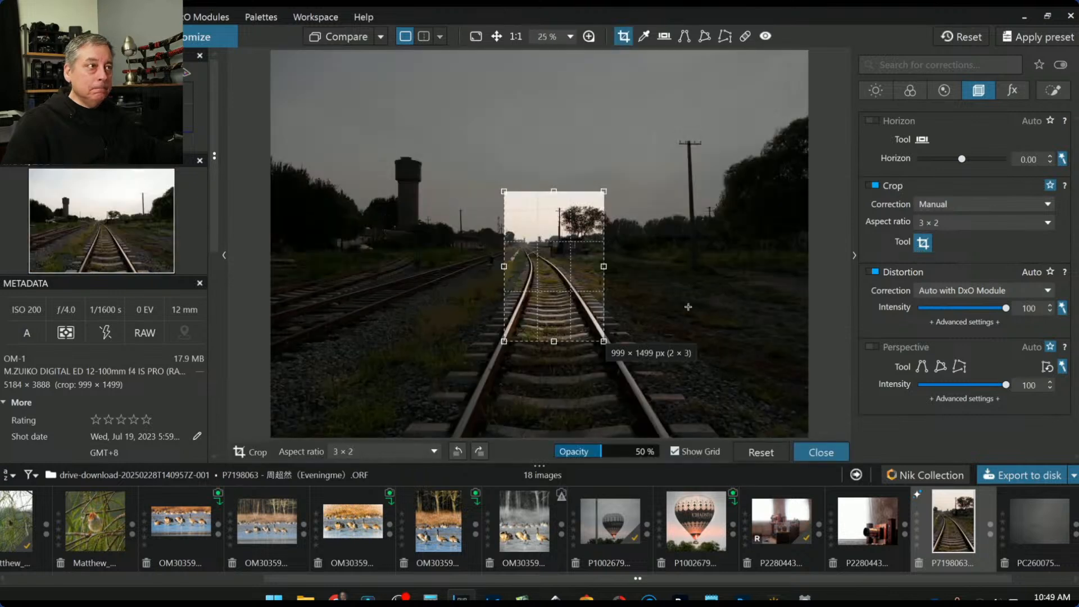
mouse_move(558, 343)
left_mouse_down()
mouse_move(550, 402)
mouse_move(551, 337)
left_mouse_up()
key("Return")
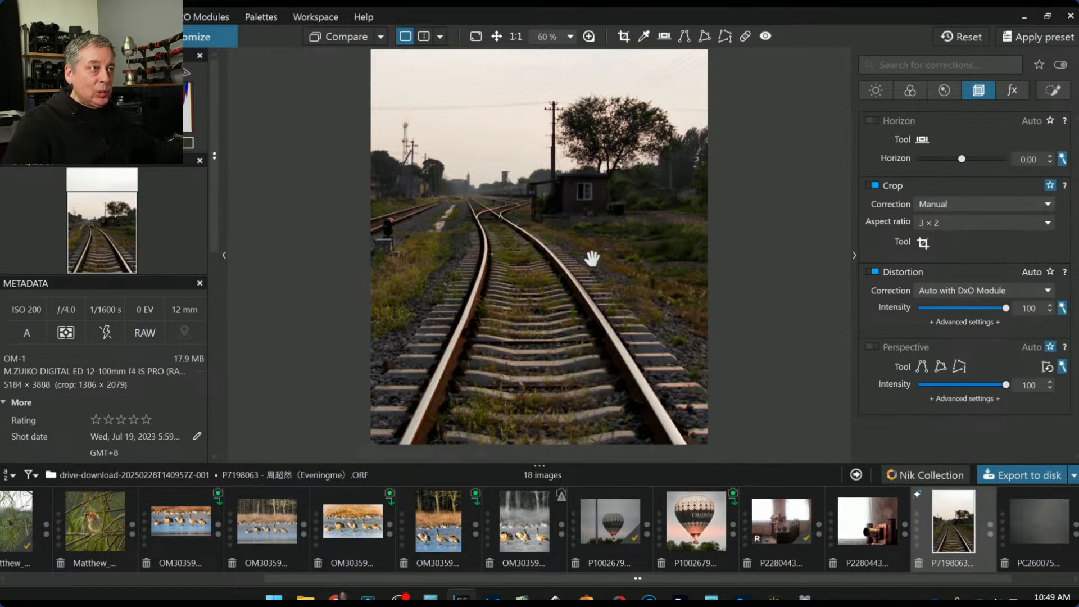
left_click(923, 242)
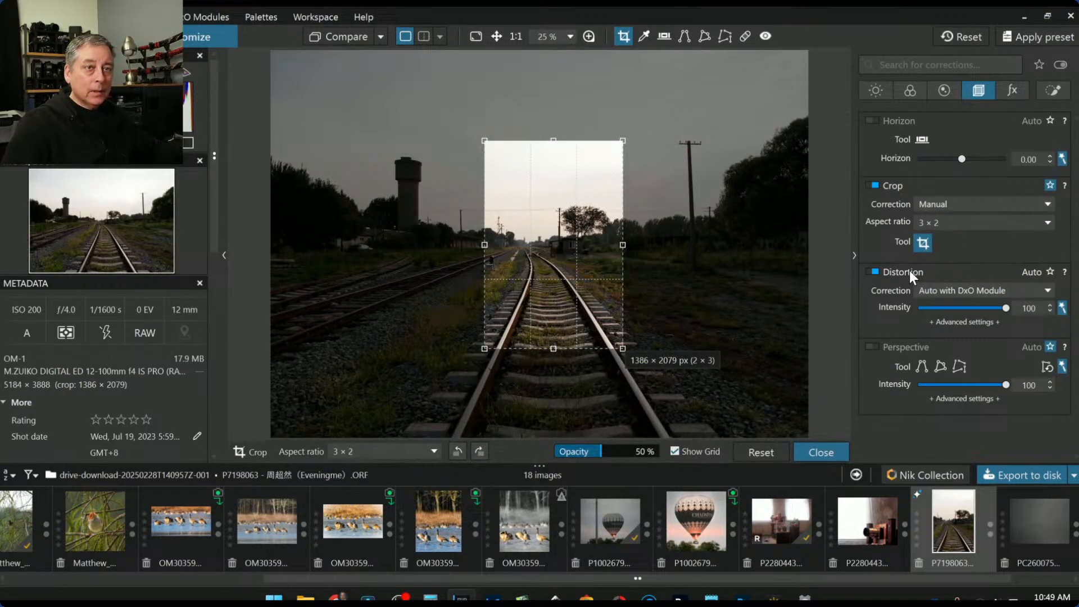
Switch the crop ratio to 5 × 4 and narrow it to 1136 × 1420 px
left_click(949, 224)
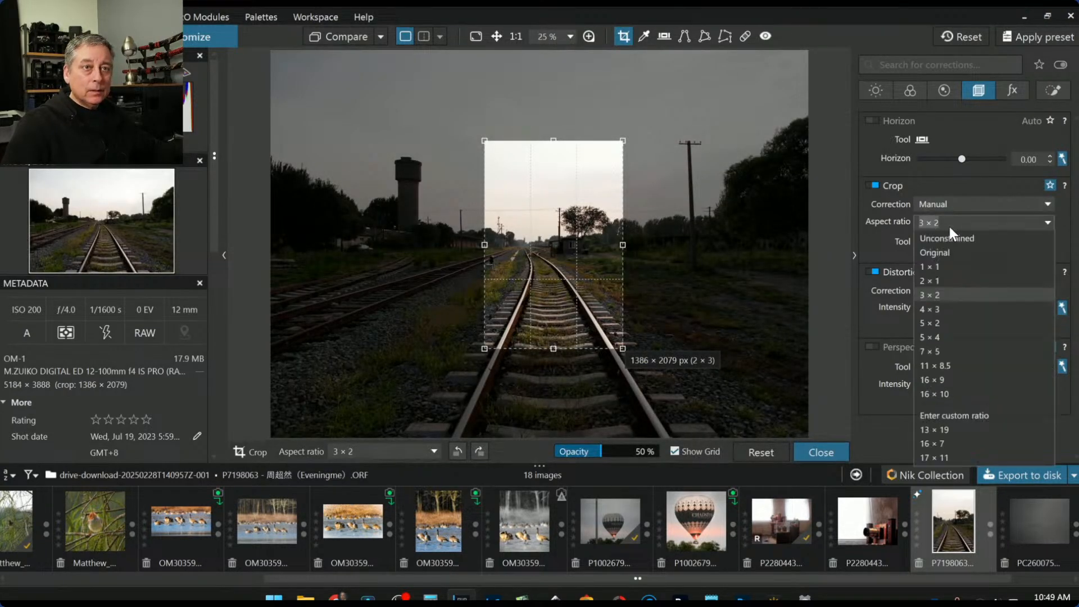
left_click(942, 333)
left_click_drag(646, 243, 581, 255)
double_click(585, 244)
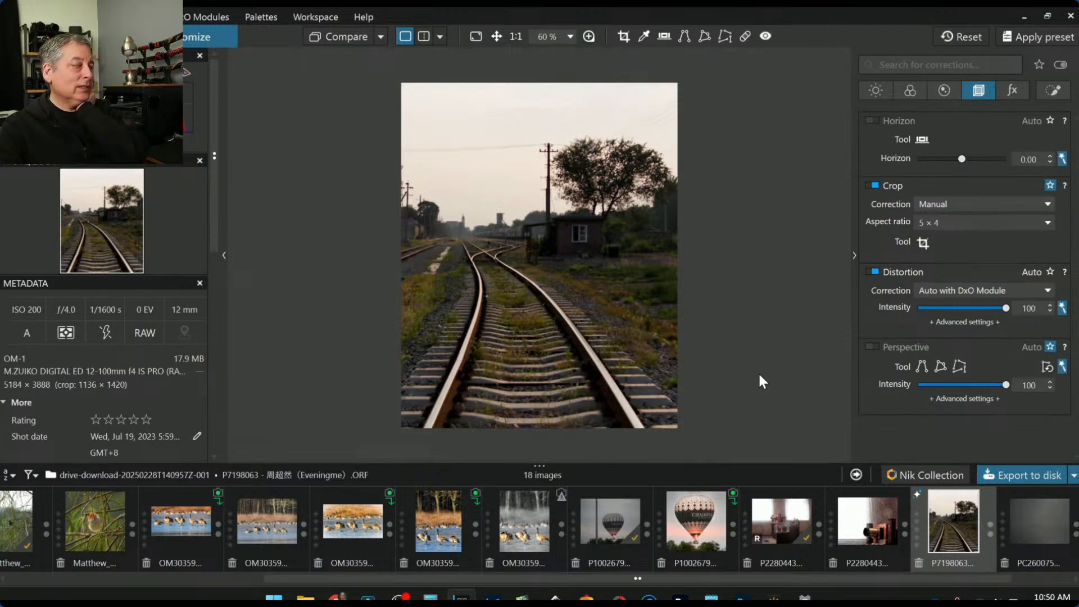
Enlarge the 4 × 5 crop, shift it slightly left, and apply the final frame
left_click(924, 243)
left_click_drag(607, 253, 639, 251)
key("Return")
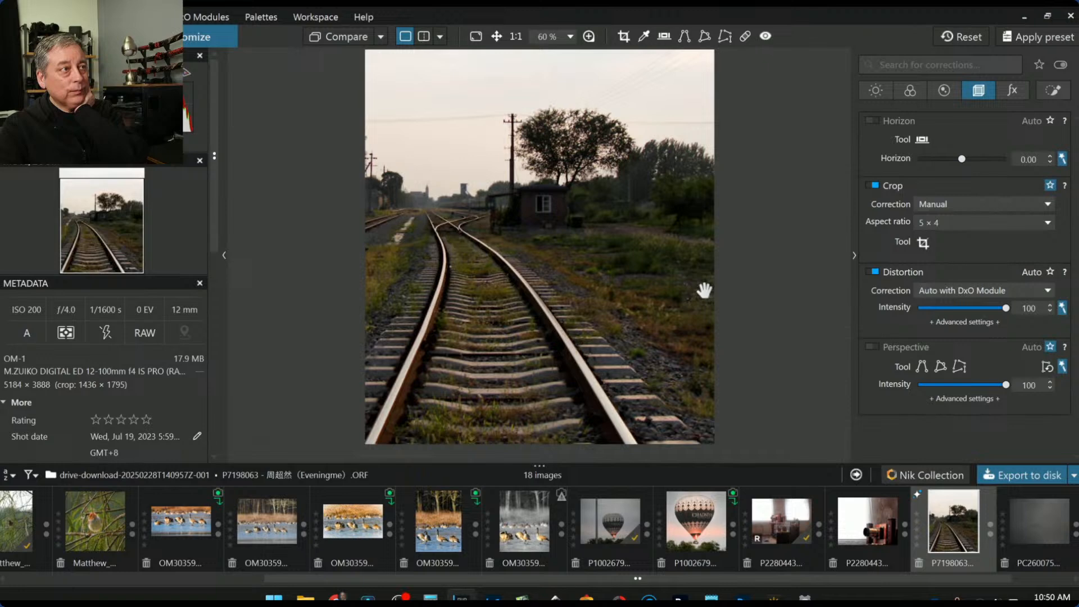
left_click(928, 246)
left_click_drag(622, 241, 593, 243)
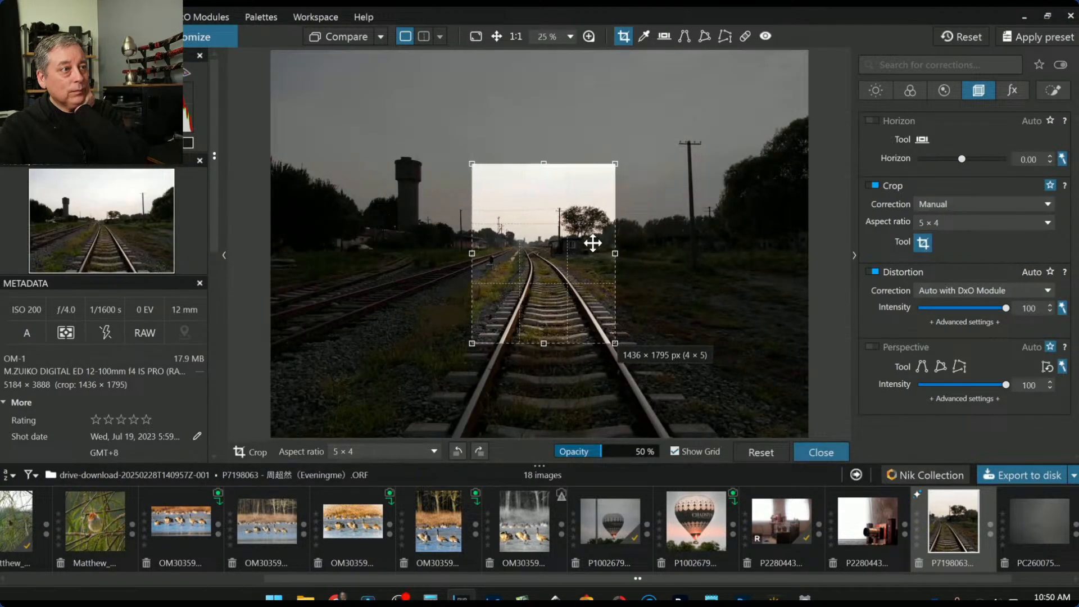
double_click(593, 243)
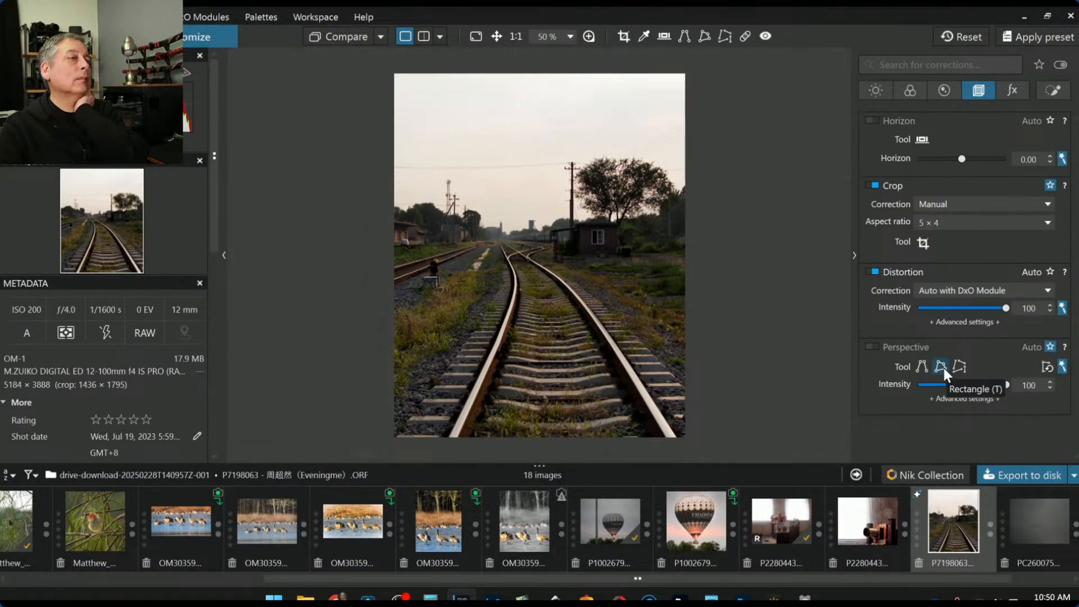
left_click(923, 243)
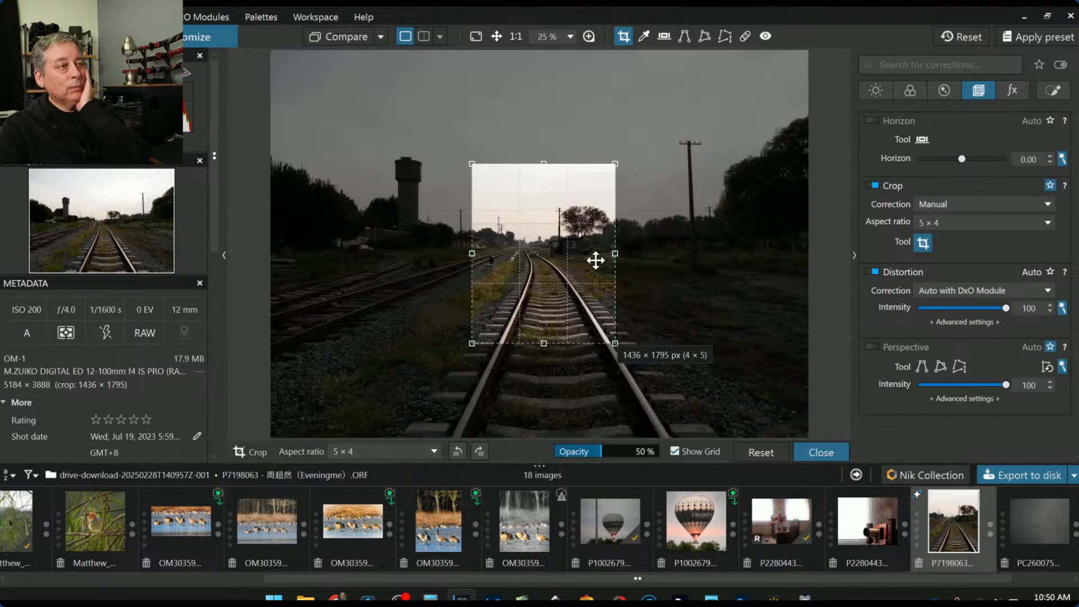
key("Return")
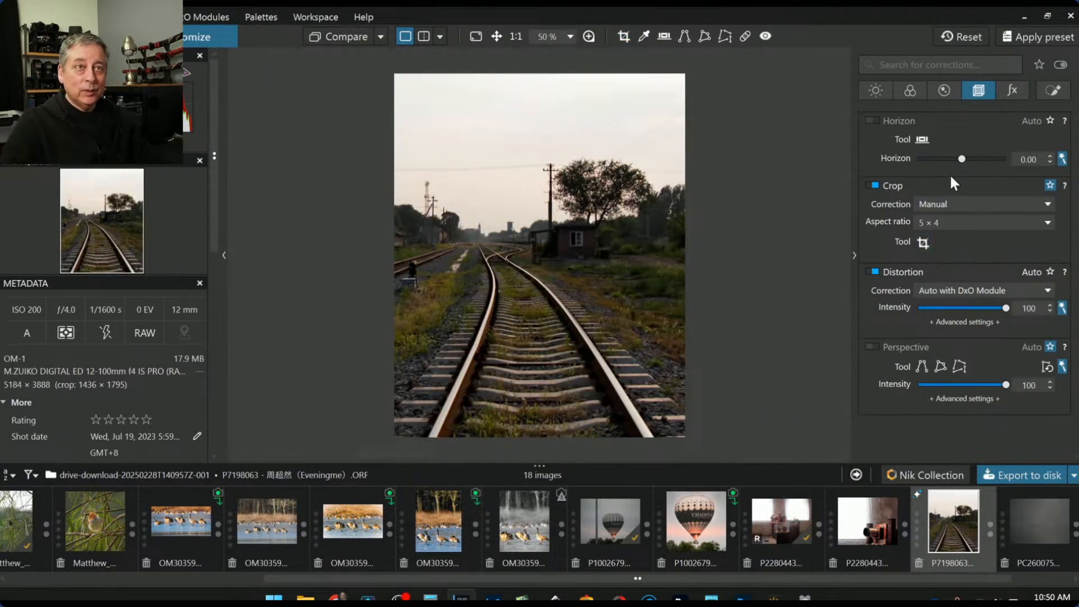
Lay a graduated filter down over the sky
left_click(1045, 88)
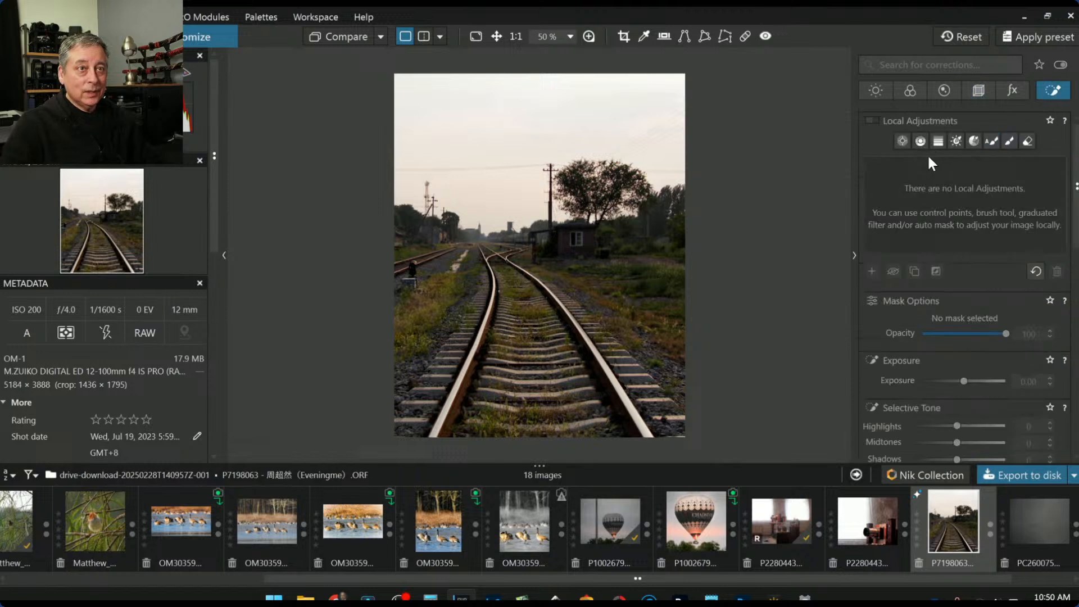
left_click(920, 141)
left_click_drag(483, 201, 486, 251)
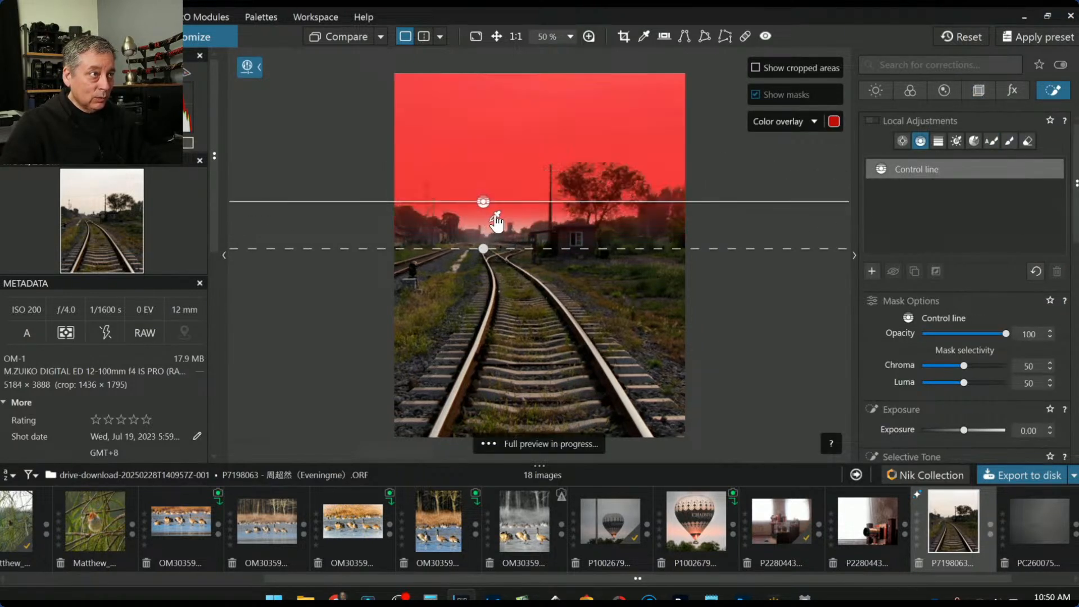
scroll(926, 382, "down", 3)
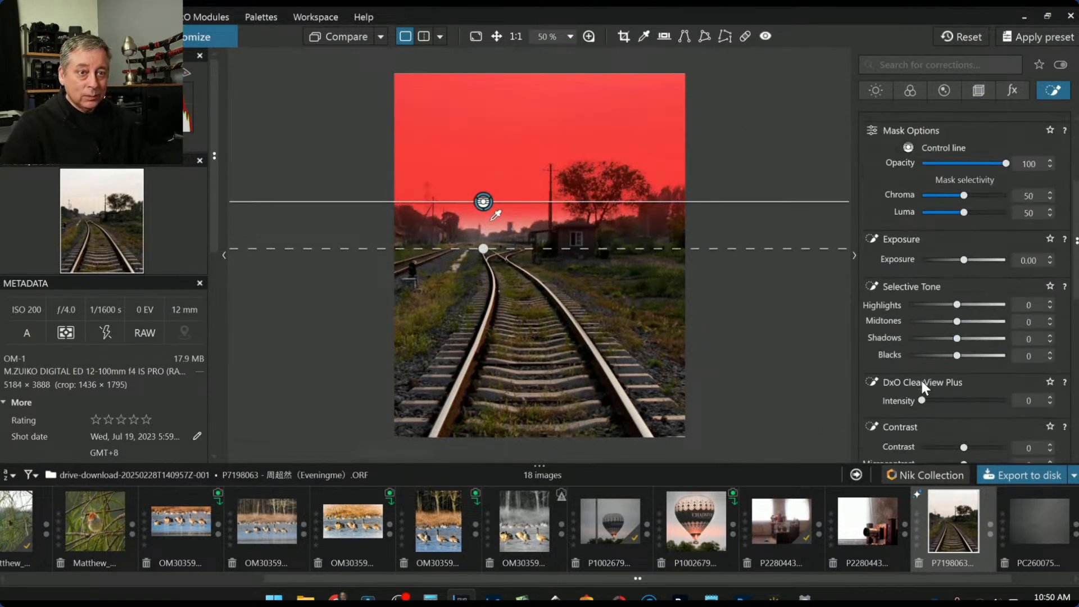
Give the sky filter ClearView Plus 80, Highlights -10 and a cooler white balance
left_click(988, 400)
left_click(949, 305)
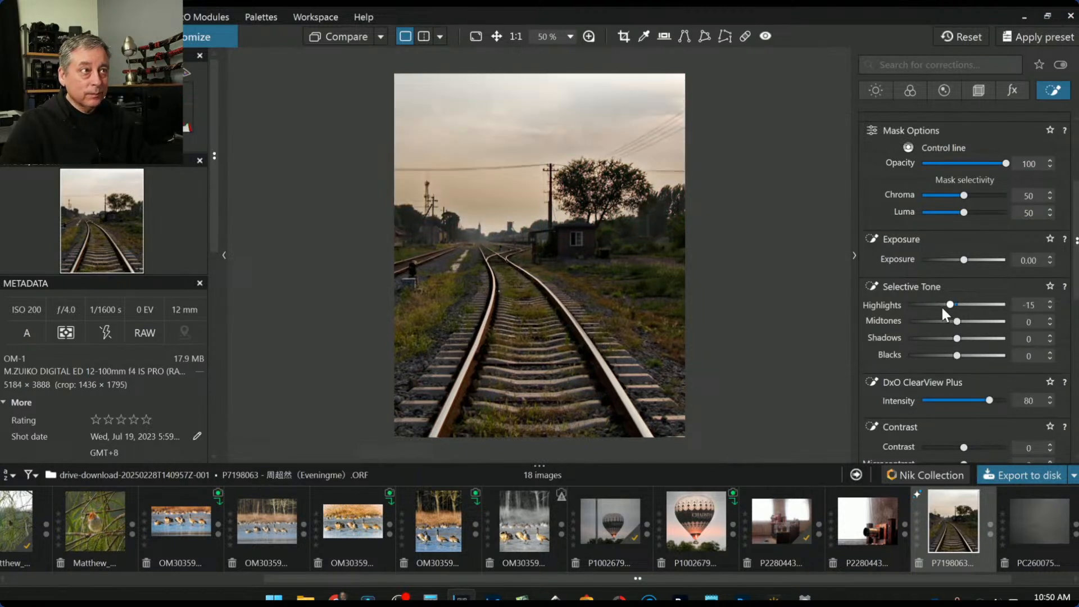
left_click_drag(948, 308, 935, 306)
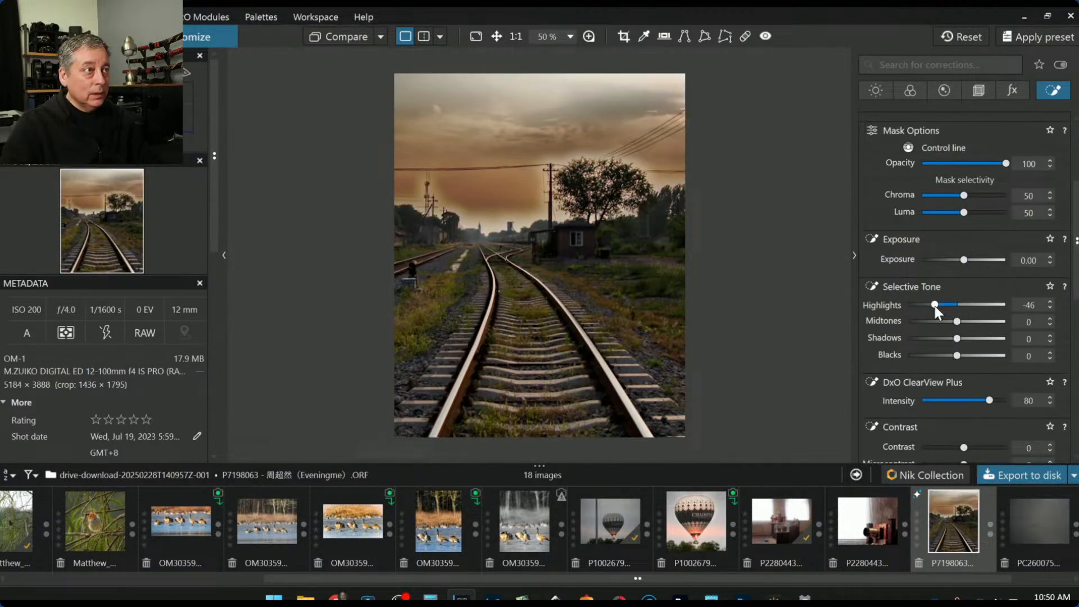
left_click_drag(935, 306, 949, 306)
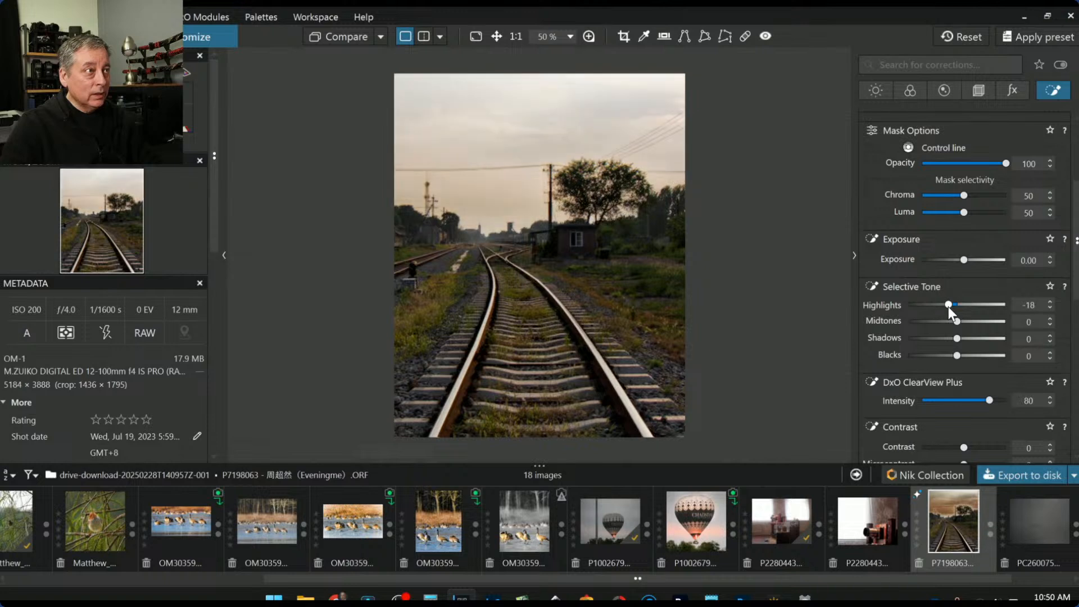
mouse_move(593, 164)
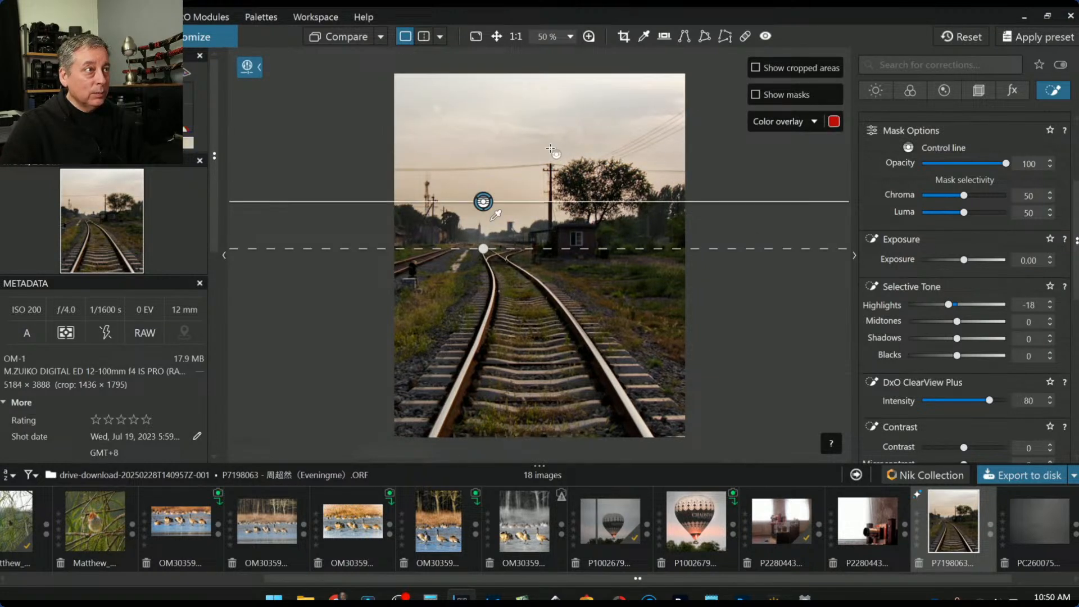
left_click_drag(497, 207, 483, 248)
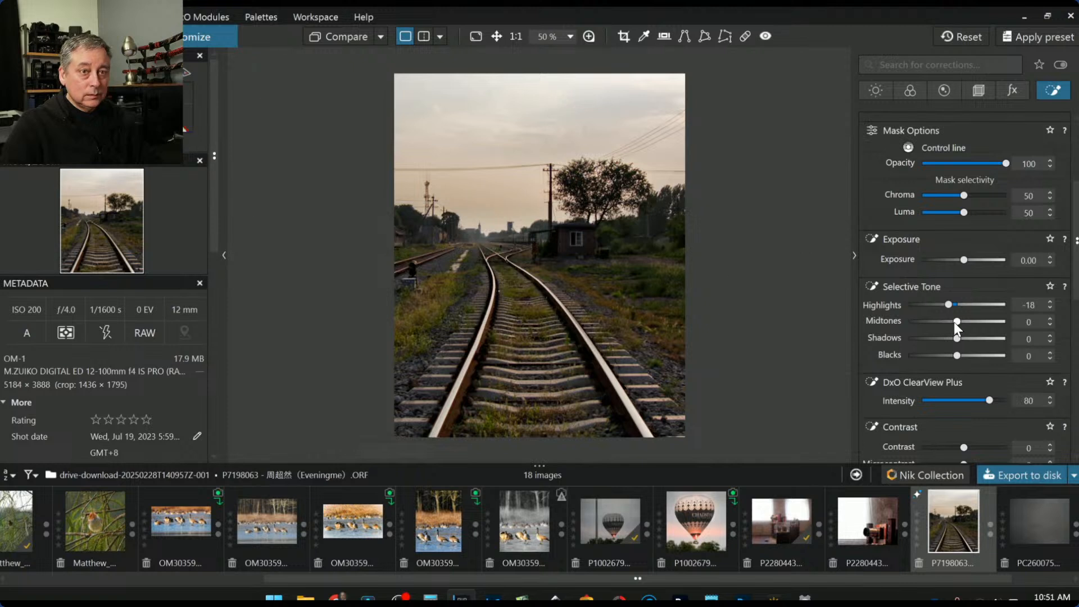
left_click_drag(948, 306, 951, 305)
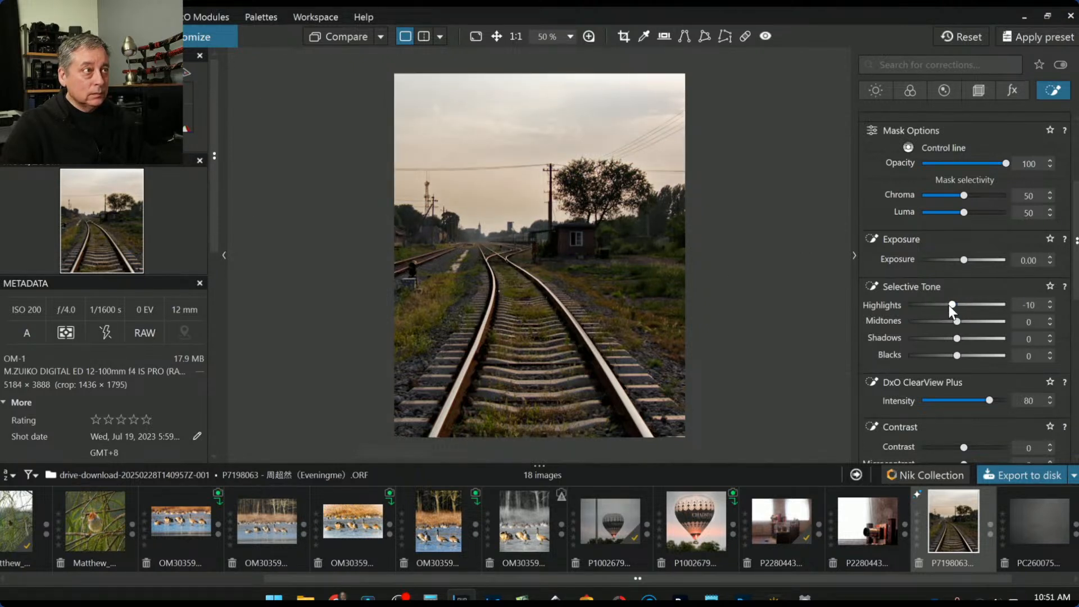
scroll(942, 397, "down", 3)
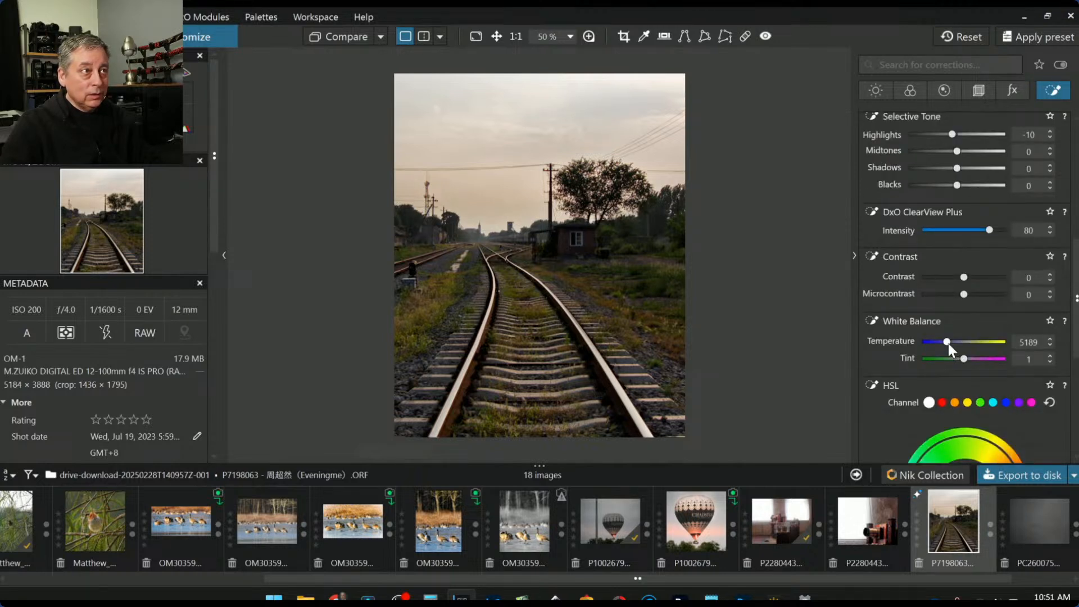
scroll(949, 344, "down", 1)
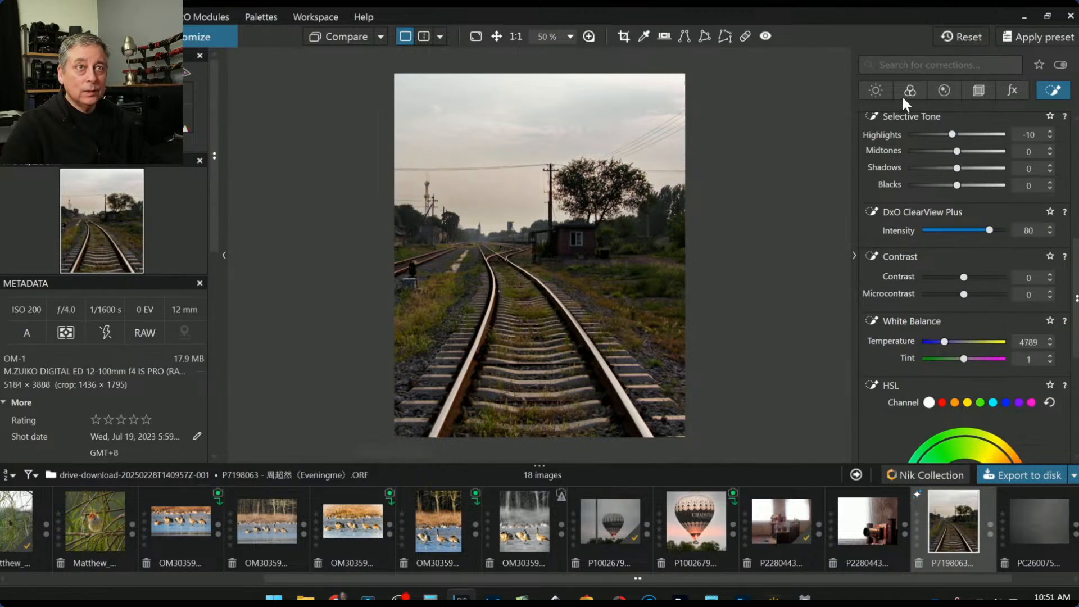
Lift the global Shadows to 13 in the Light corrections
left_click(882, 93)
scroll(935, 239, "up", 5)
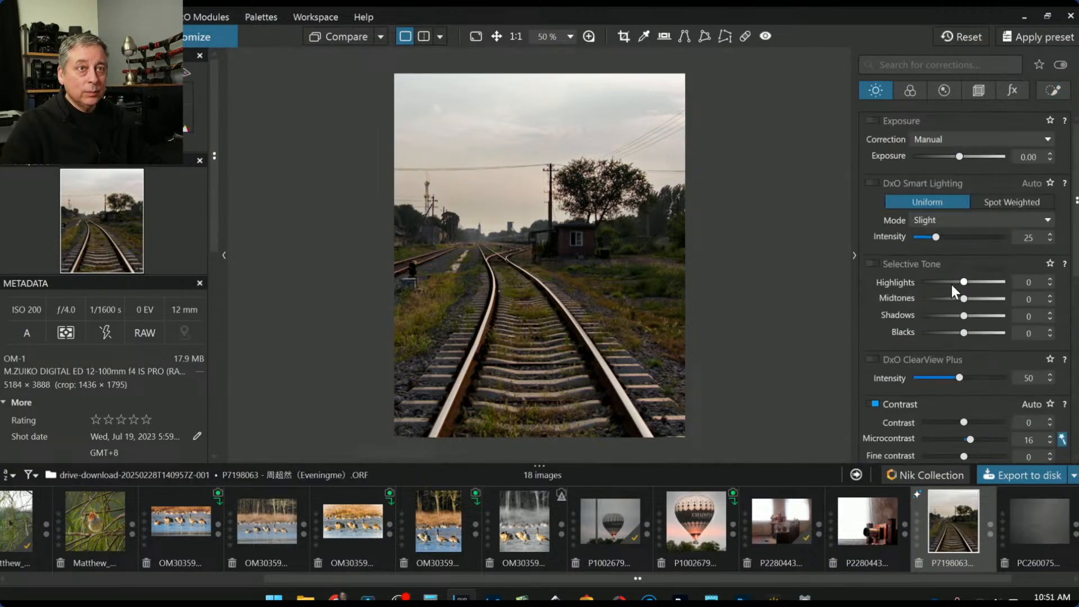
left_click_drag(970, 315, 969, 316)
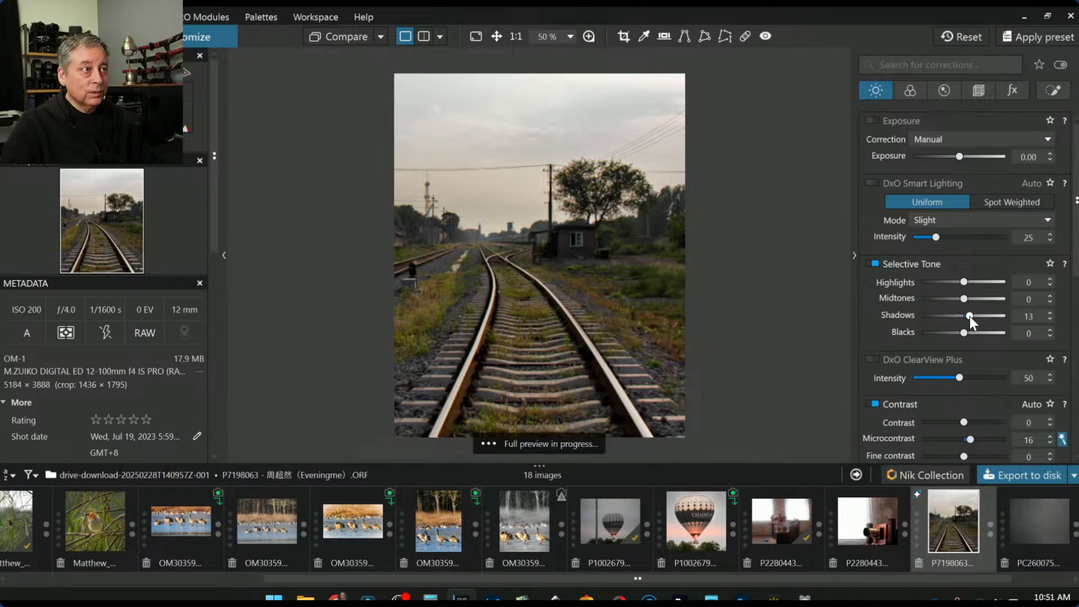
left_click(1044, 95)
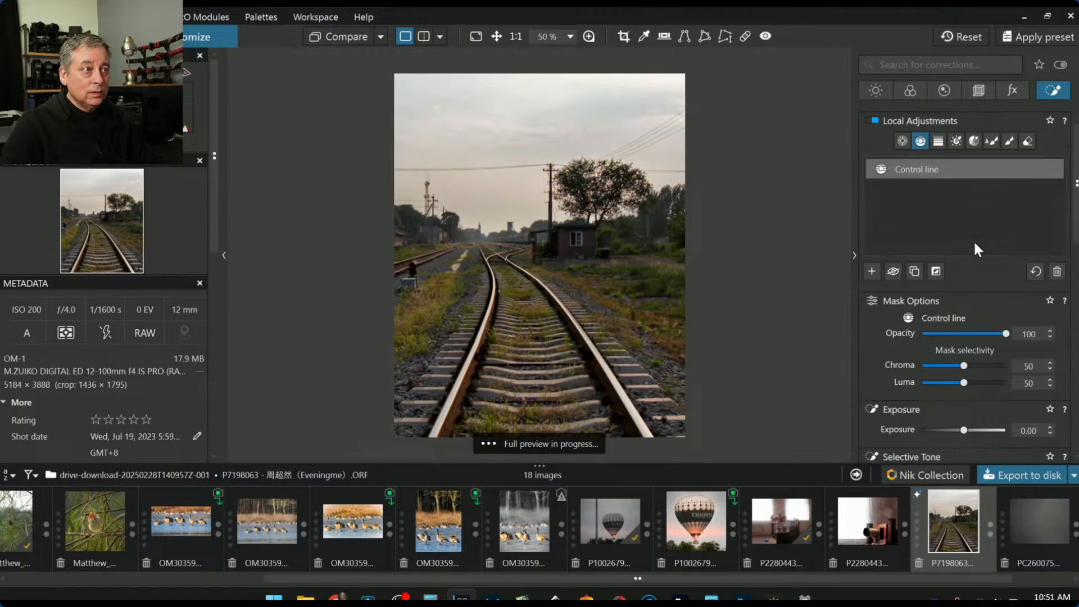
Add a control point on the shed and raise its Exposure to +0.79
left_click(871, 269)
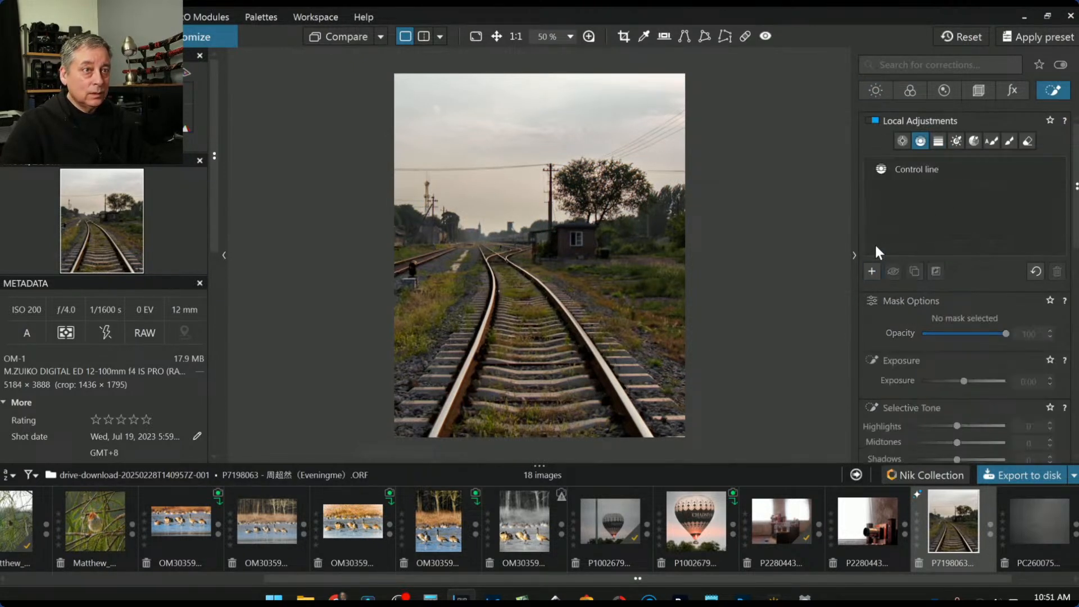
left_click(902, 140)
left_click(572, 242)
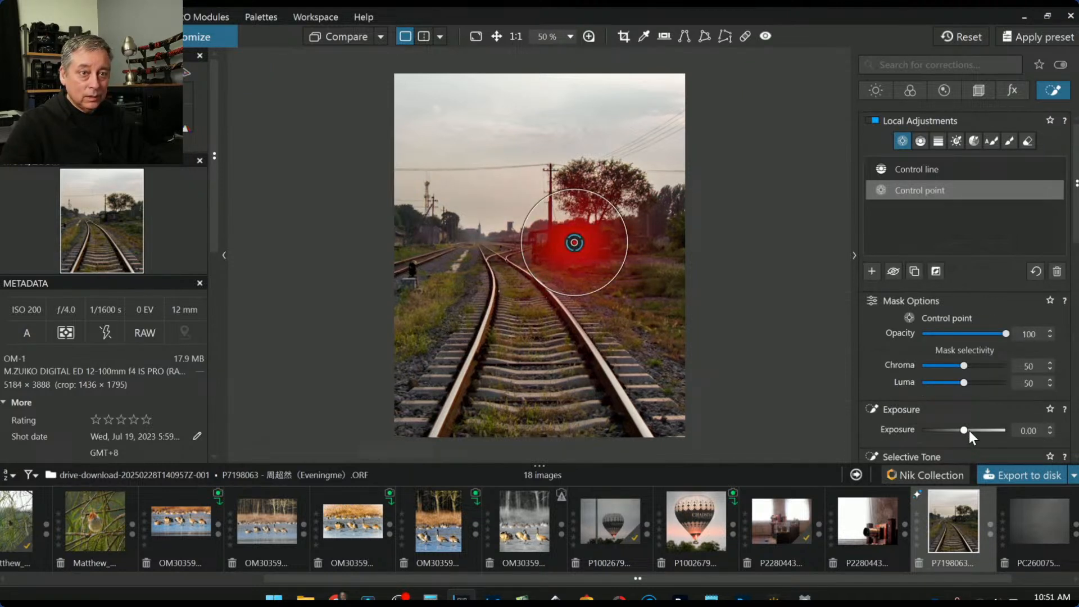
left_click_drag(964, 431, 972, 431)
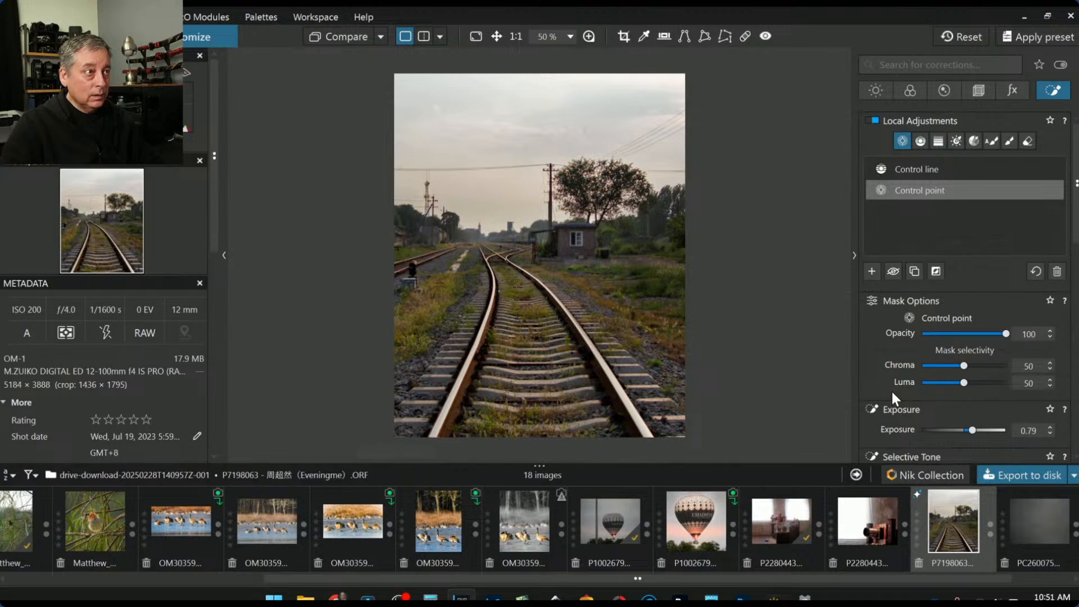
scroll(891, 393, "down", 1)
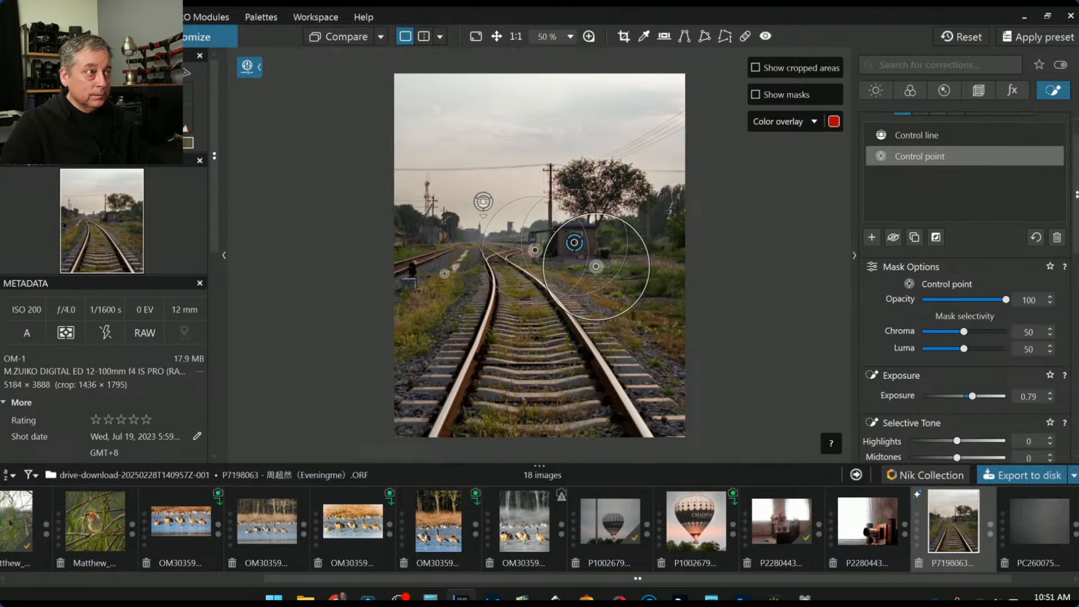
left_click(413, 262)
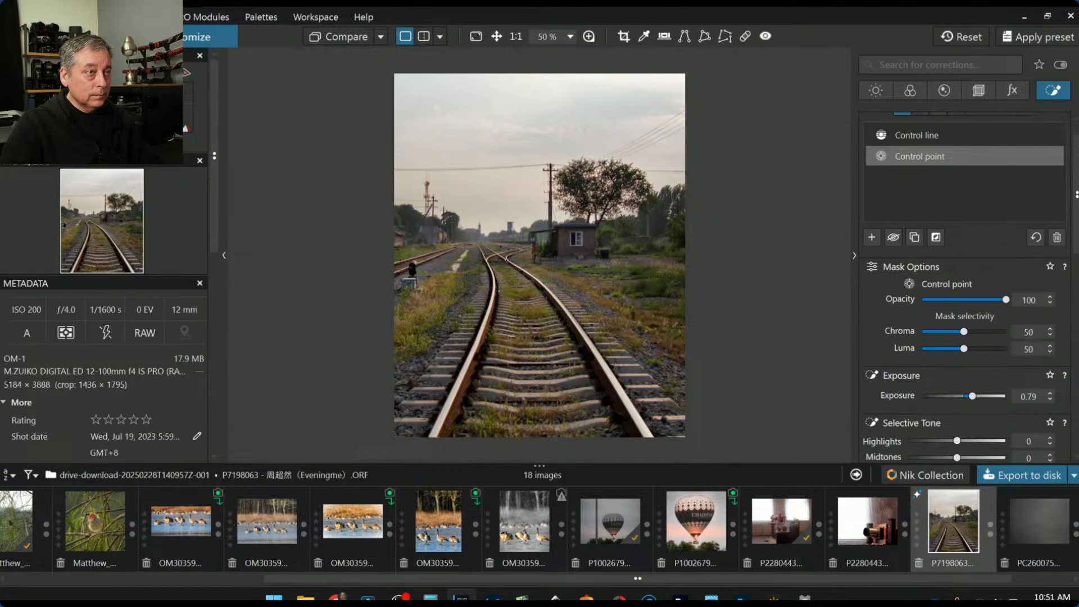
Add a control point where the tracks converge with ClearView Plus 74
left_click(875, 243)
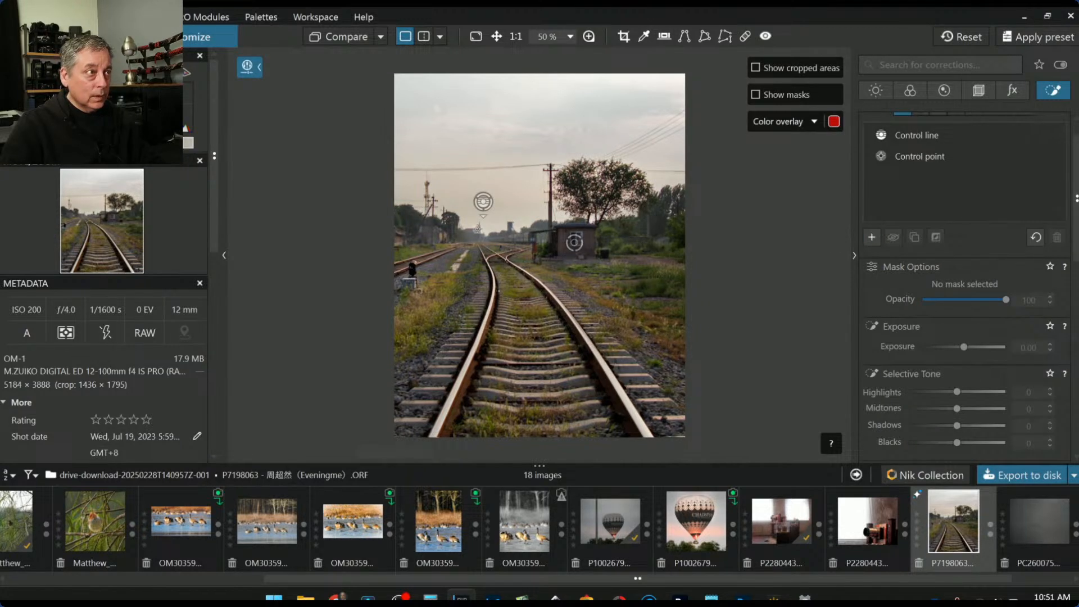
left_click(483, 238)
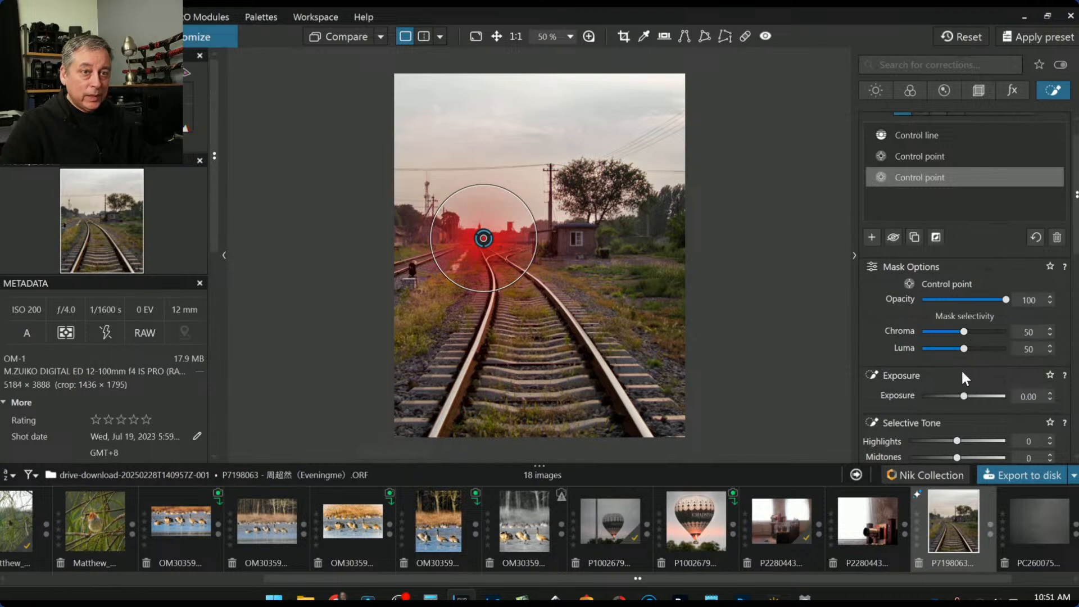
left_click_drag(958, 397, 955, 397)
scroll(937, 415, "down", 1)
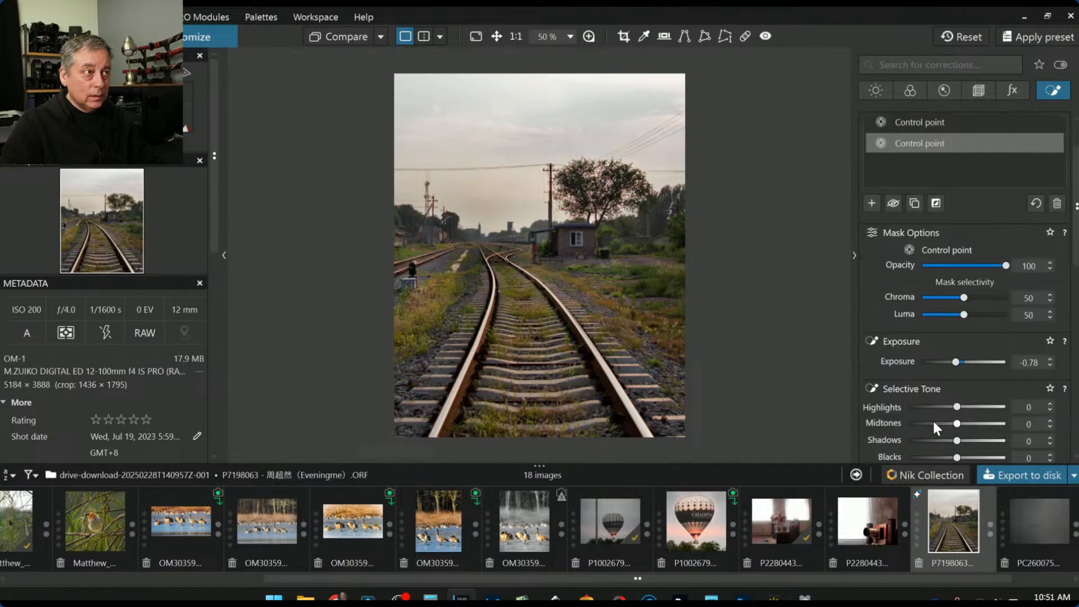
left_click(945, 456)
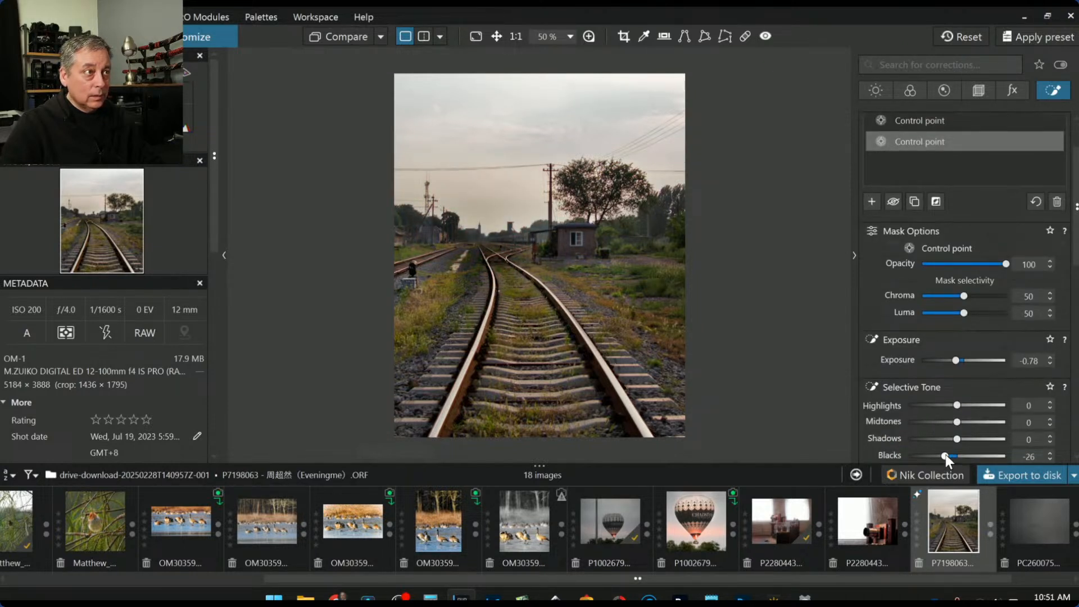
double_click(945, 455)
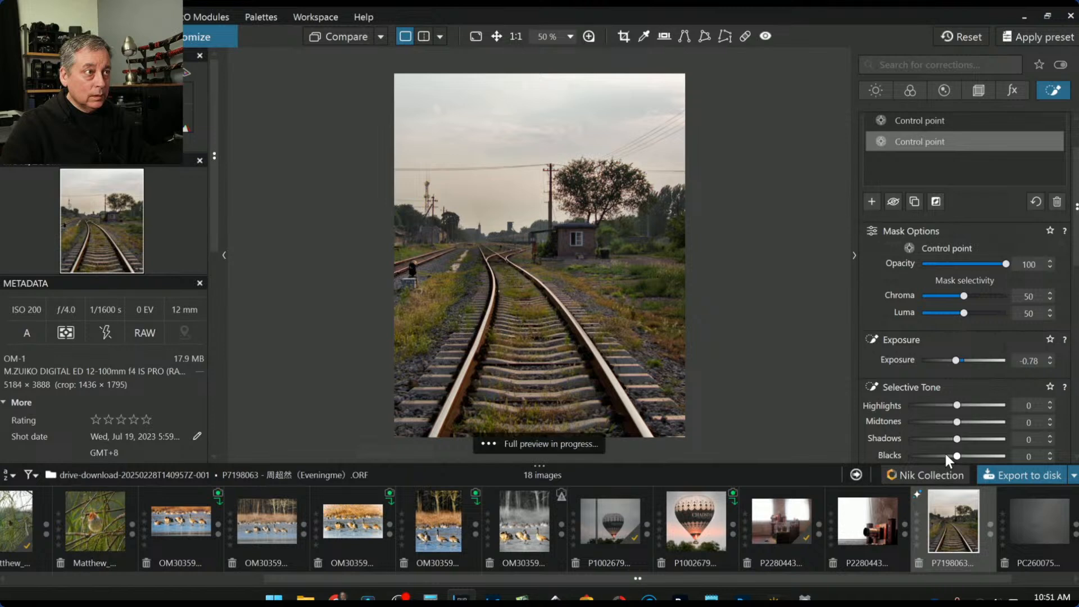
mouse_move(515, 260)
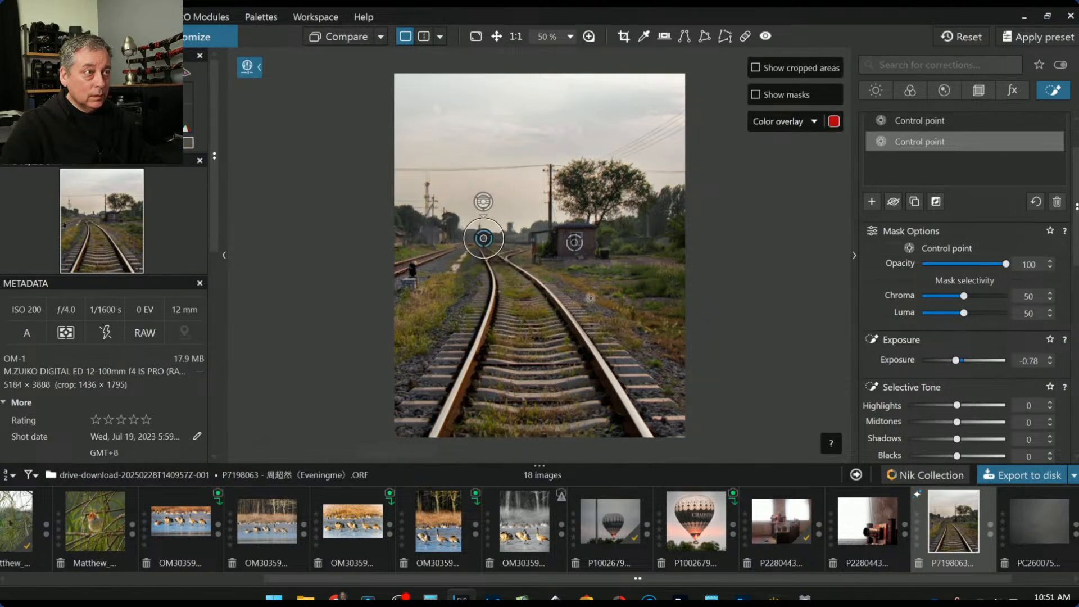
double_click(955, 359)
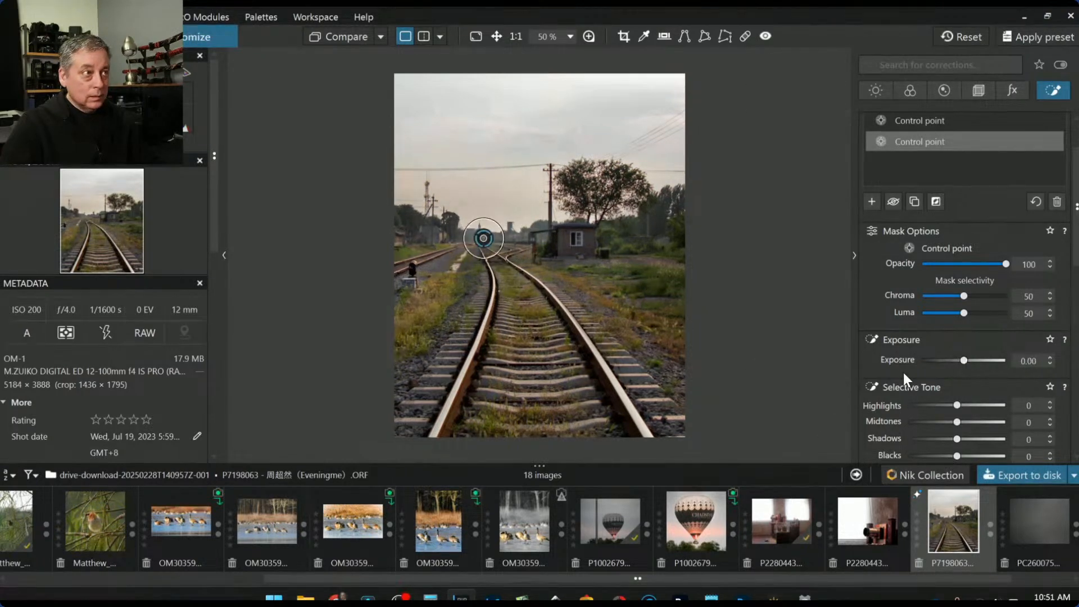
scroll(904, 375, "down", 3)
left_click_drag(977, 364, 978, 365)
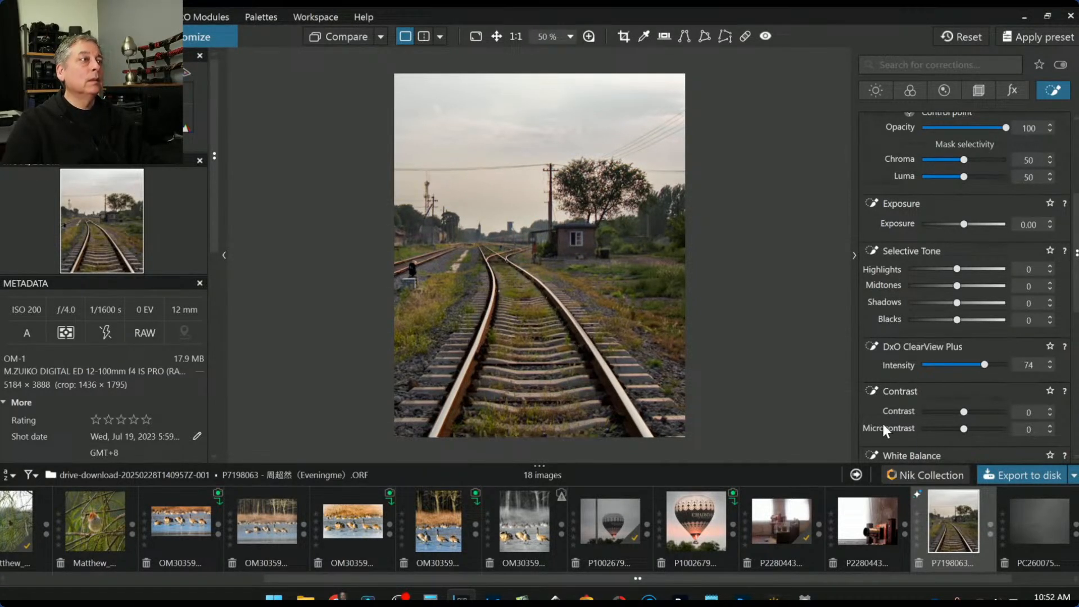
scroll(792, 296, "up", 1)
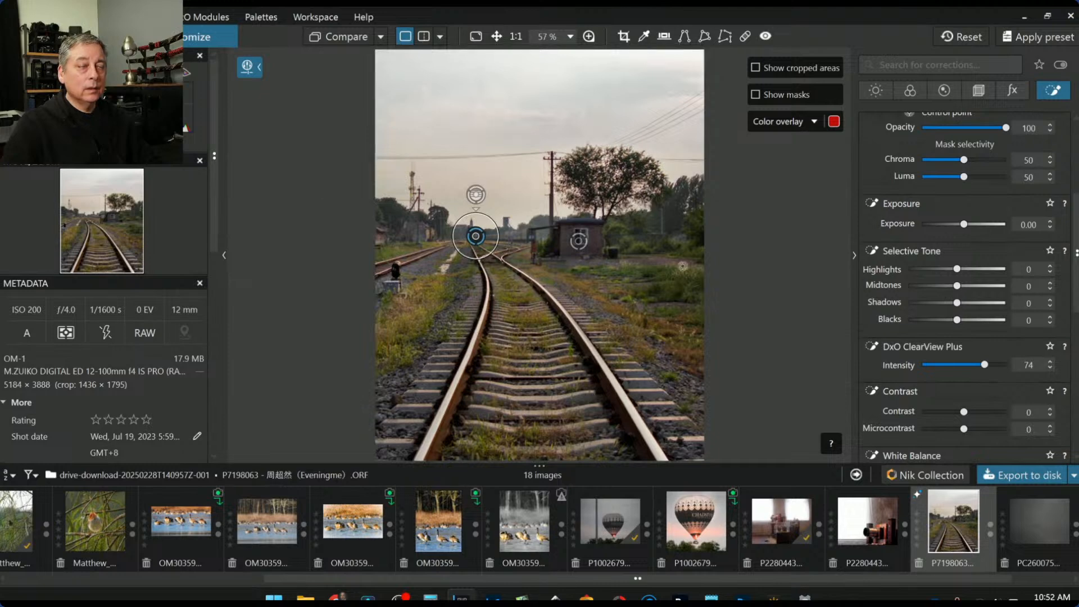
scroll(375, 229, "up", 2)
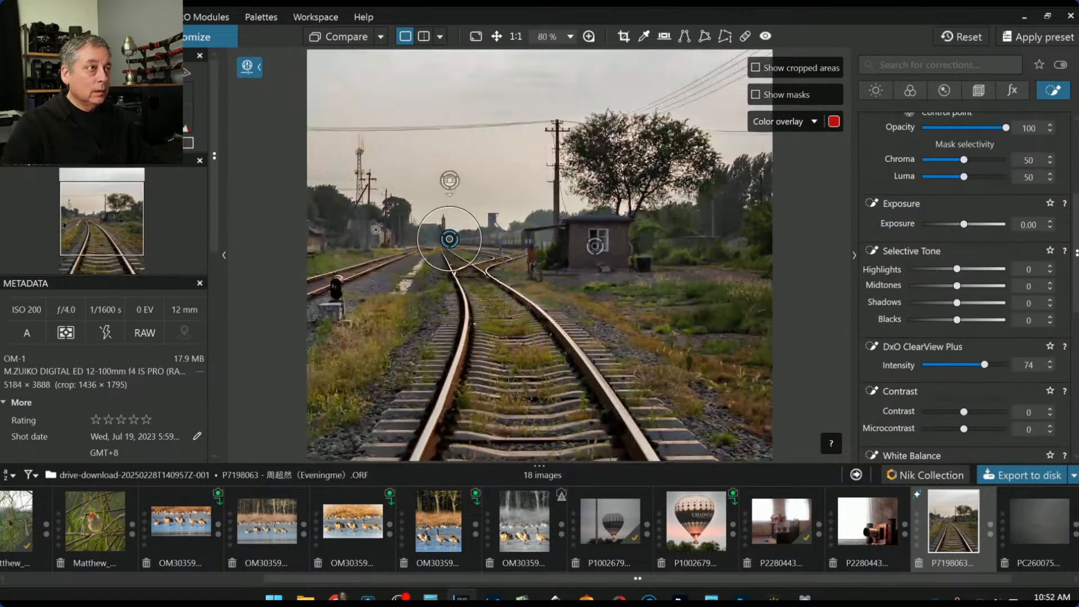
Add a left-treeline control point with Highlights 61 and Midtones 31
left_click(980, 90)
left_click(1044, 93)
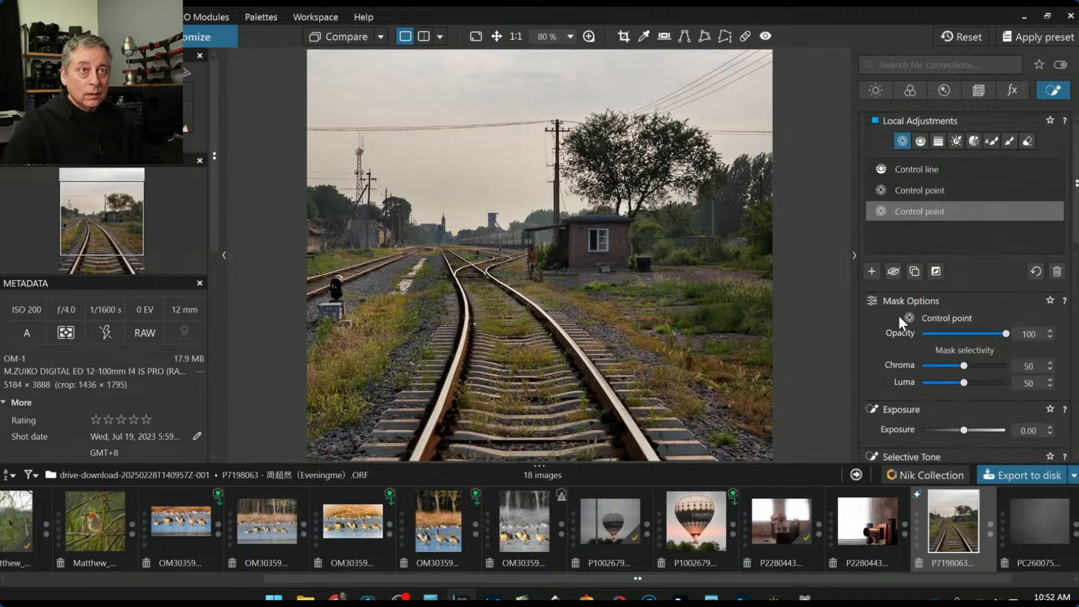
left_click(872, 269)
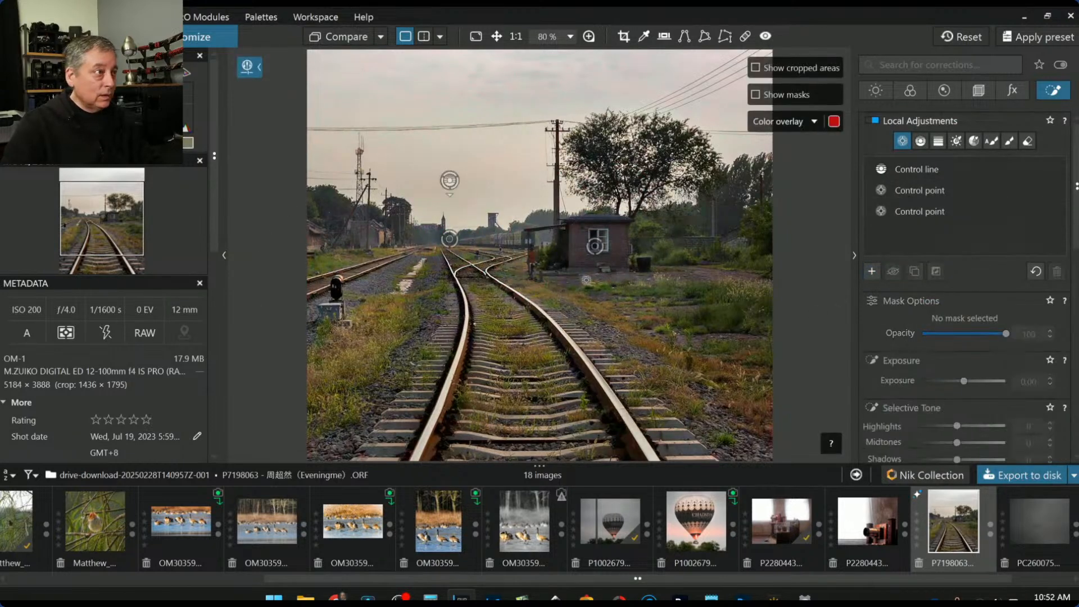
left_click(383, 238)
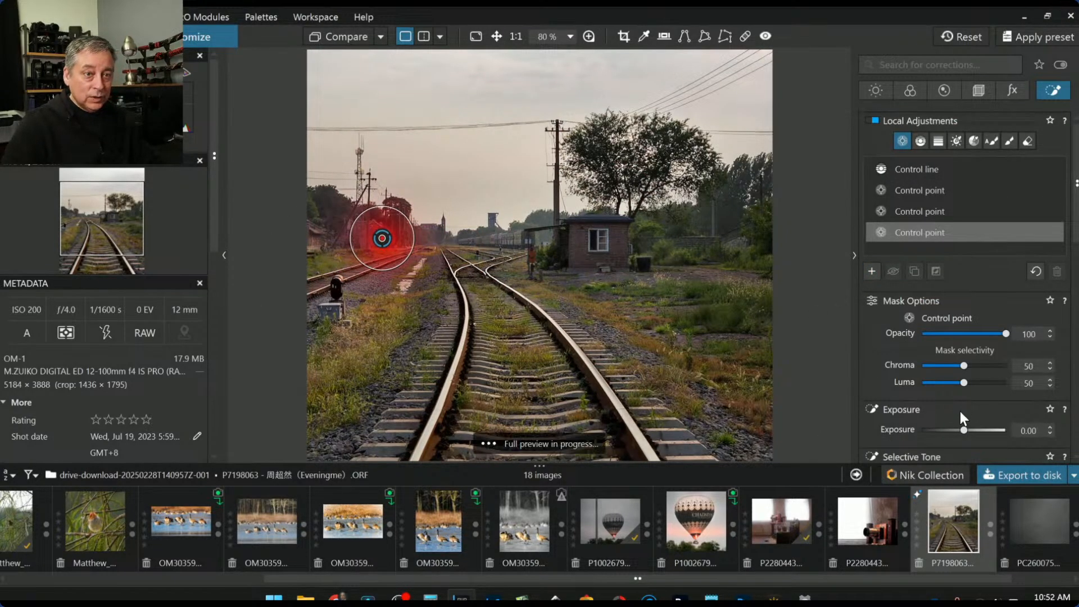
scroll(978, 391, "down", 3)
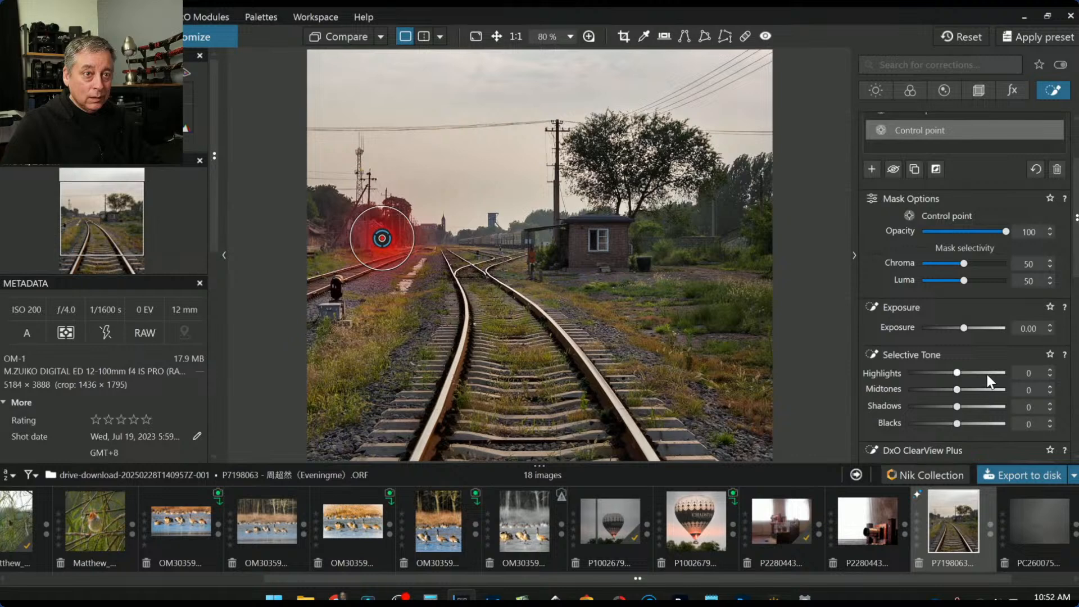
left_click(987, 374)
left_click(972, 389)
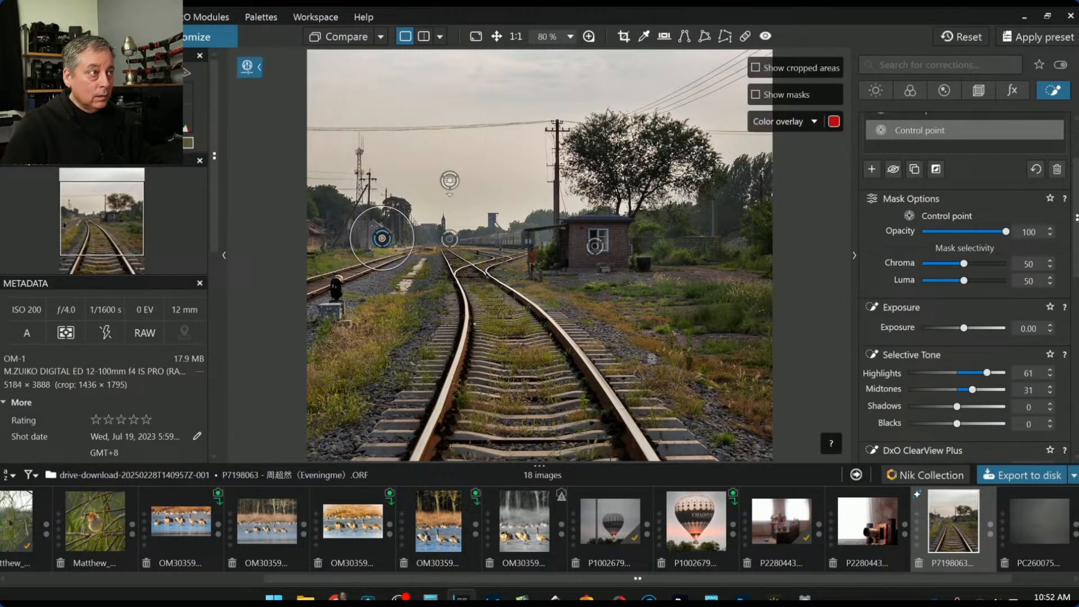
Place control points on the signal post, the left building and near the distant train
left_click(340, 285)
left_click_drag(341, 284, 340, 288)
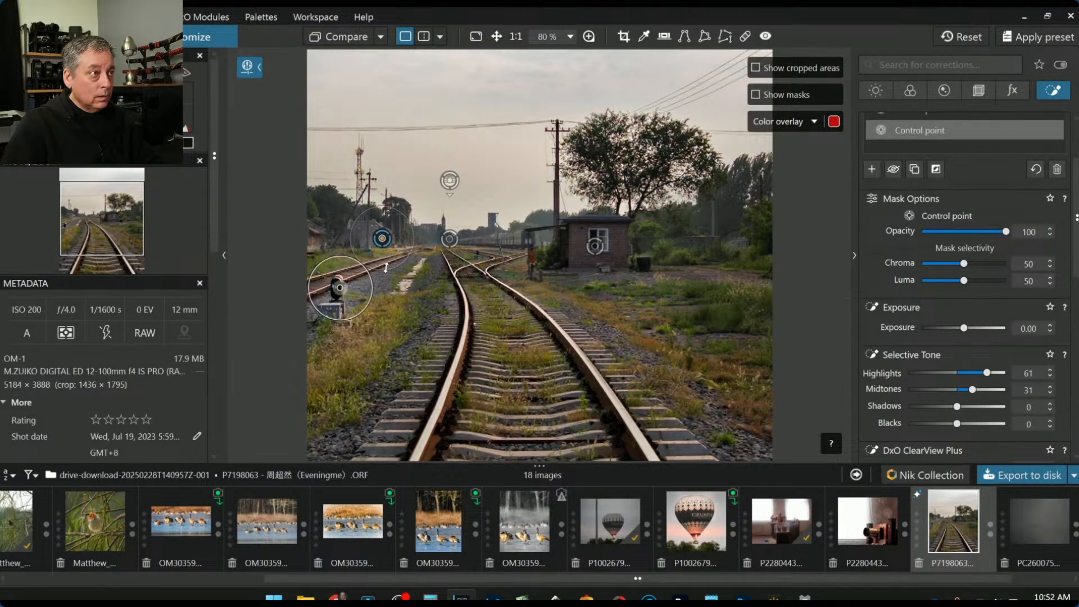
left_click(320, 240)
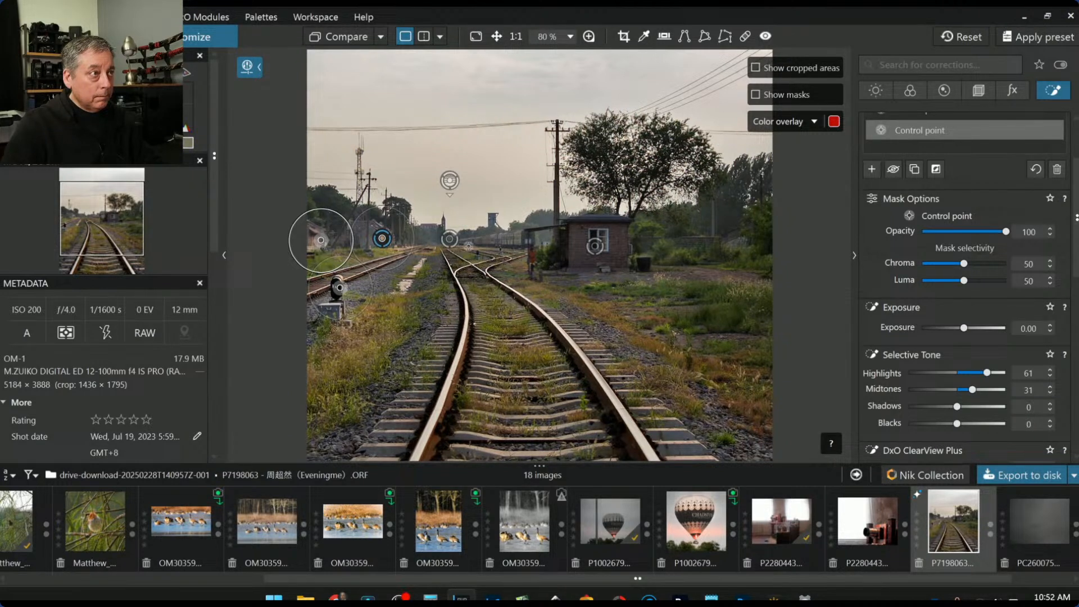
left_click(512, 240)
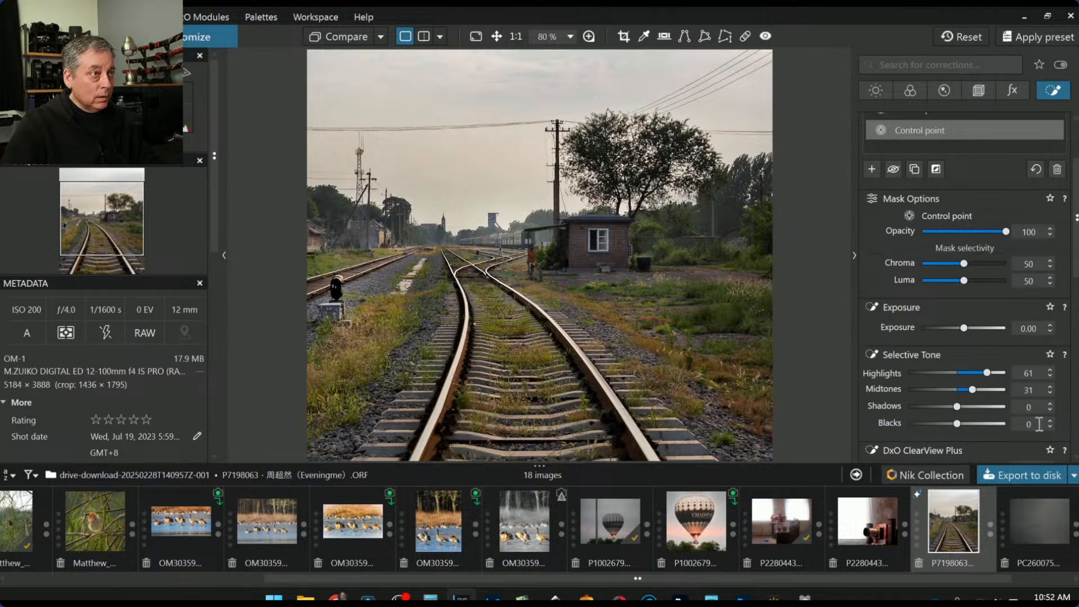
Enlarge the left control point's area and set its Shadows 6 and Highlights 88
left_click_drag(572, 266, 565, 276)
left_click(581, 264)
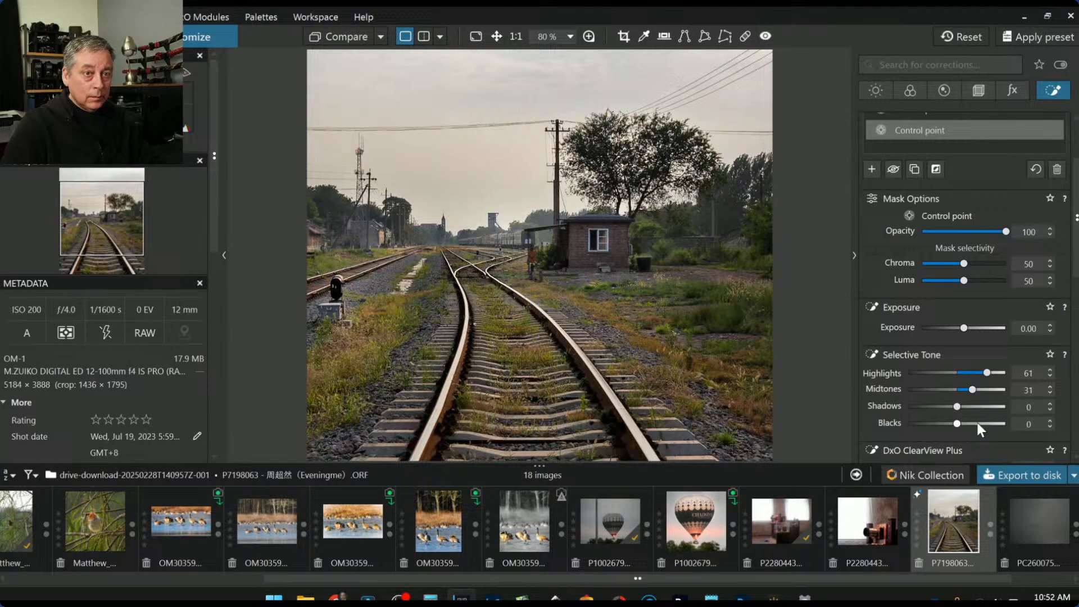
left_click_drag(957, 407, 959, 406)
scroll(898, 402, "down", 3)
left_click_drag(1001, 236, 1000, 237)
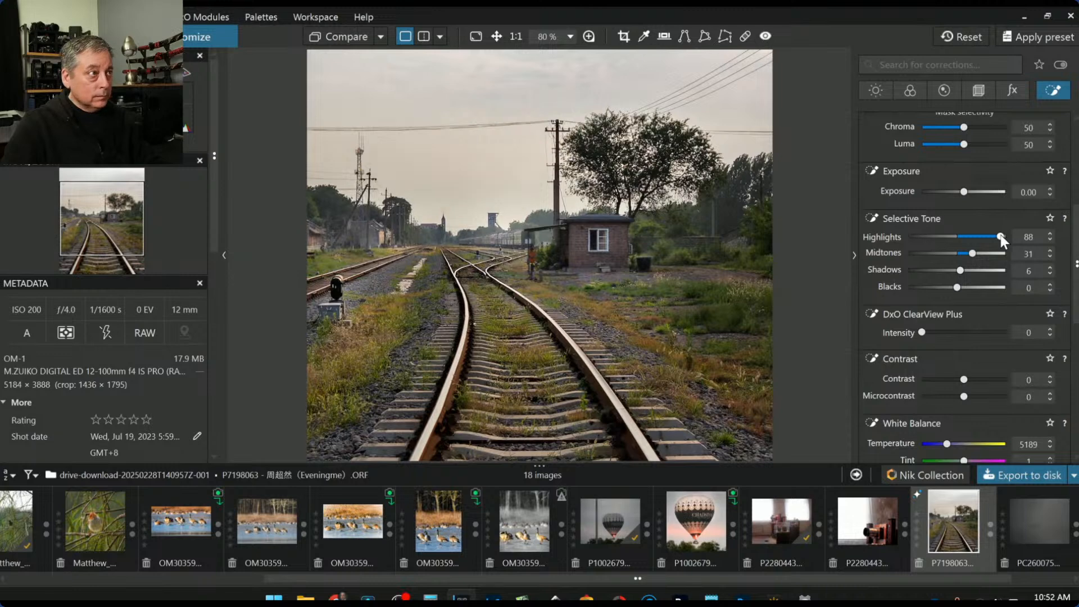
scroll(996, 241, "down", 2)
left_click_drag(948, 342, 956, 342)
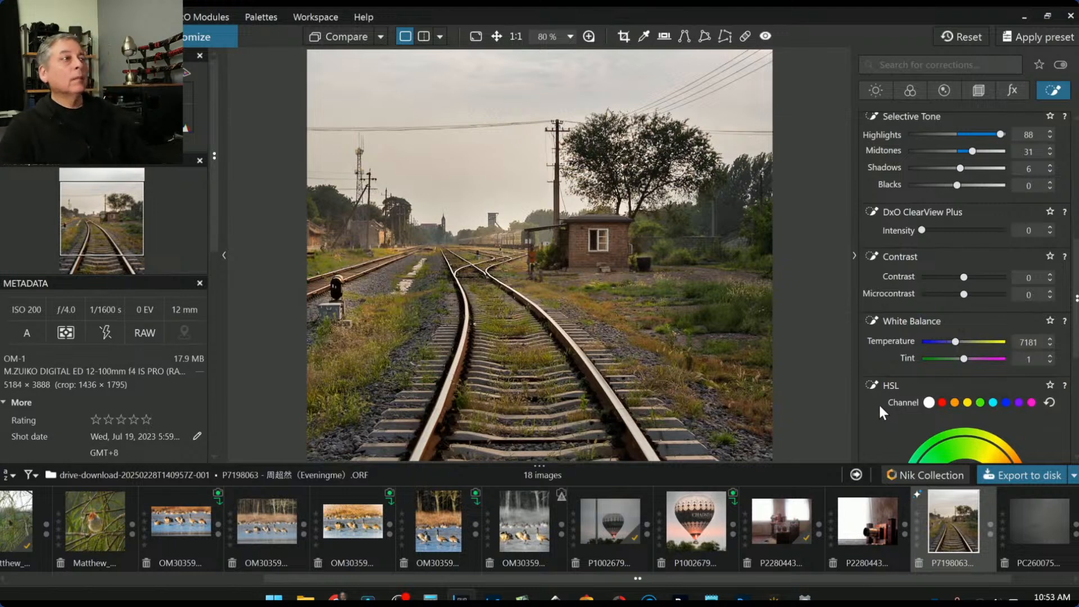
Show the control points again and set the White Balance Temperature to 6246
key("l")
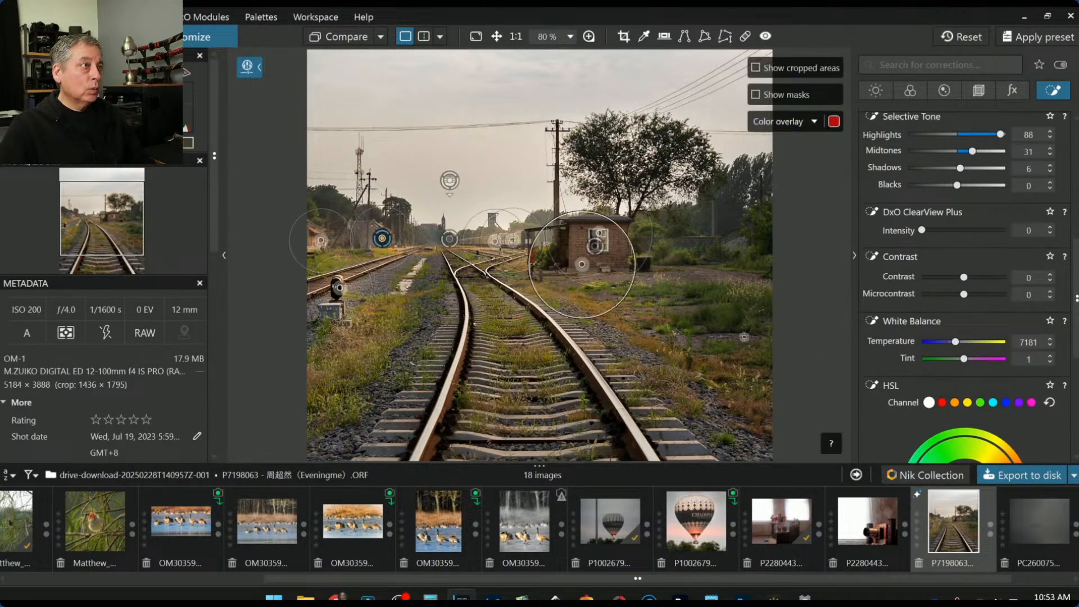
scroll(744, 337, "down", 2)
scroll(744, 337, "down", 1)
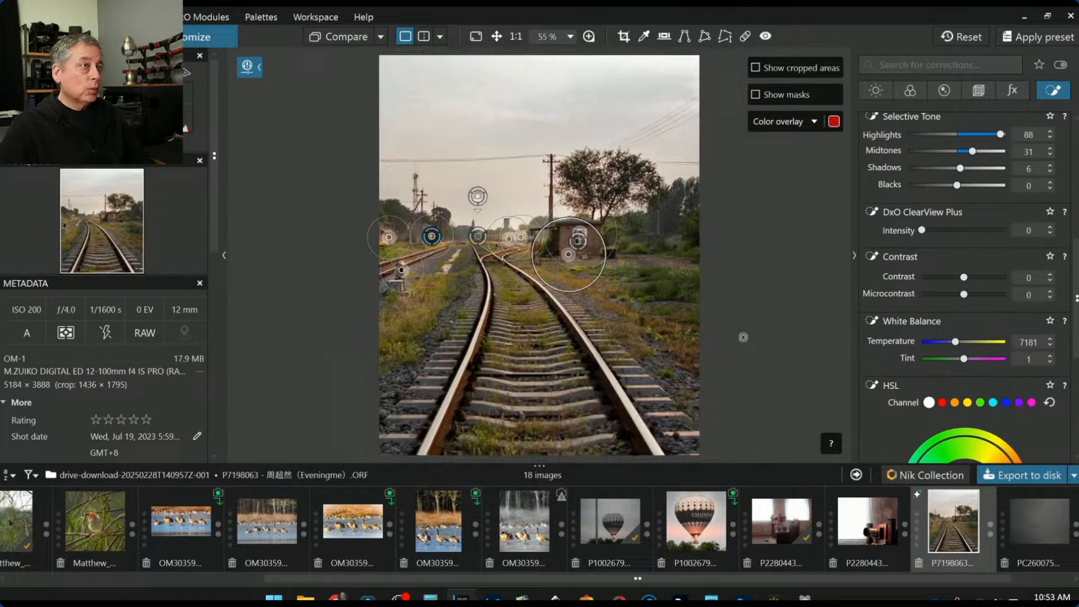
scroll(743, 337, "down", 1)
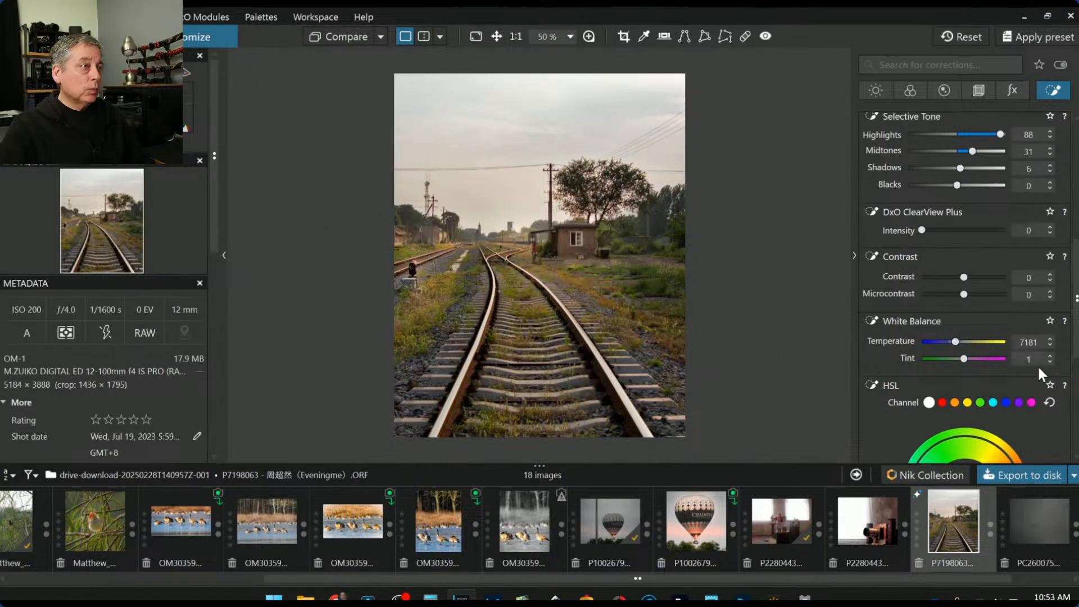
left_click(952, 341)
left_click_drag(952, 340, 966, 359)
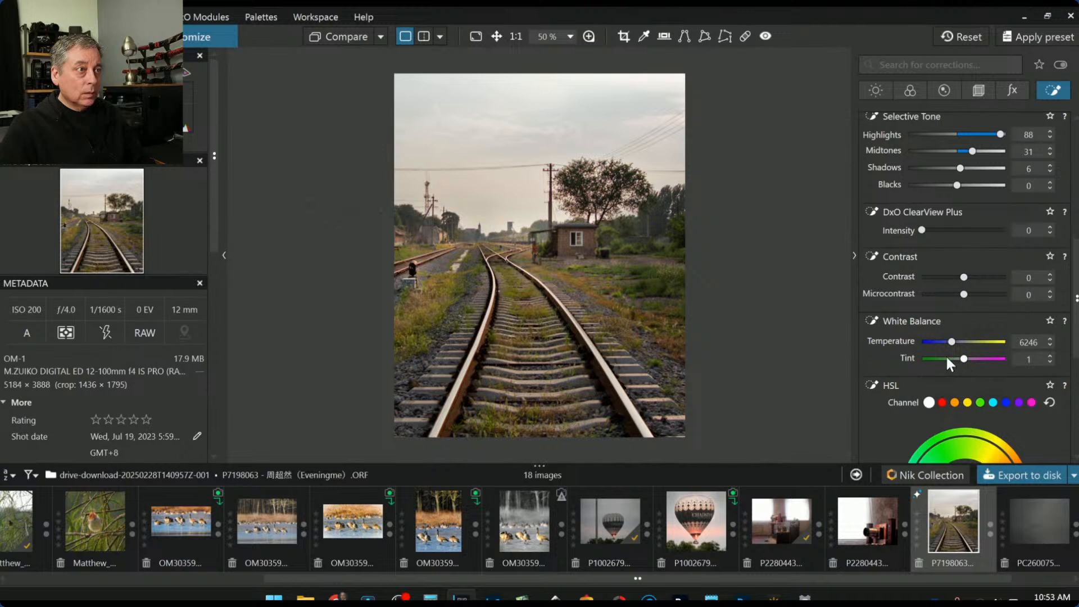
Place a small control point right of the shed and another just above it
mouse_move(642, 228)
left_click(625, 245)
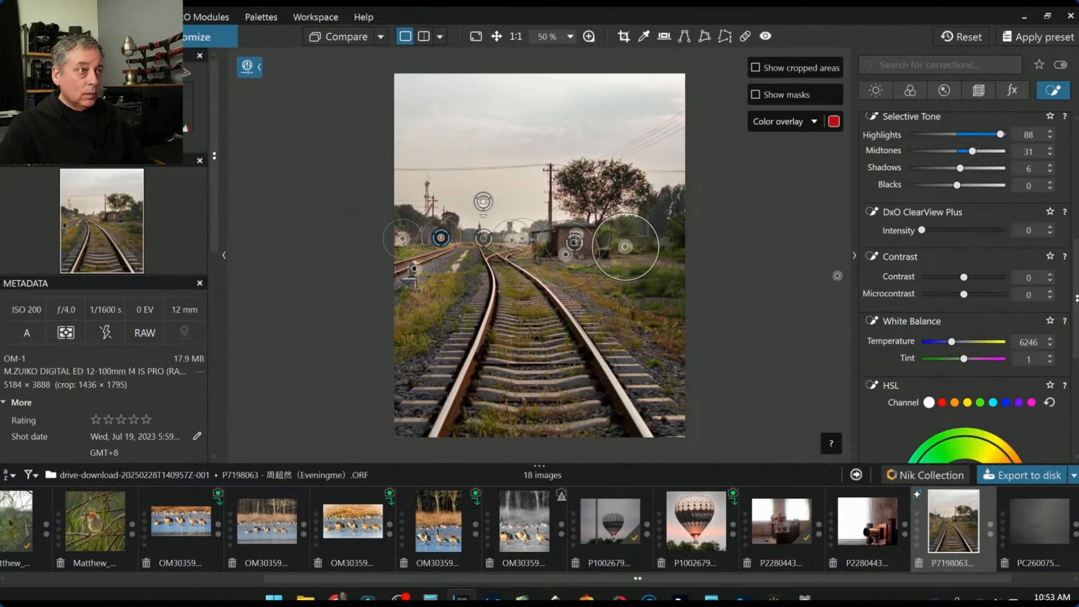
left_click_drag(632, 216, 612, 226)
left_click(603, 229)
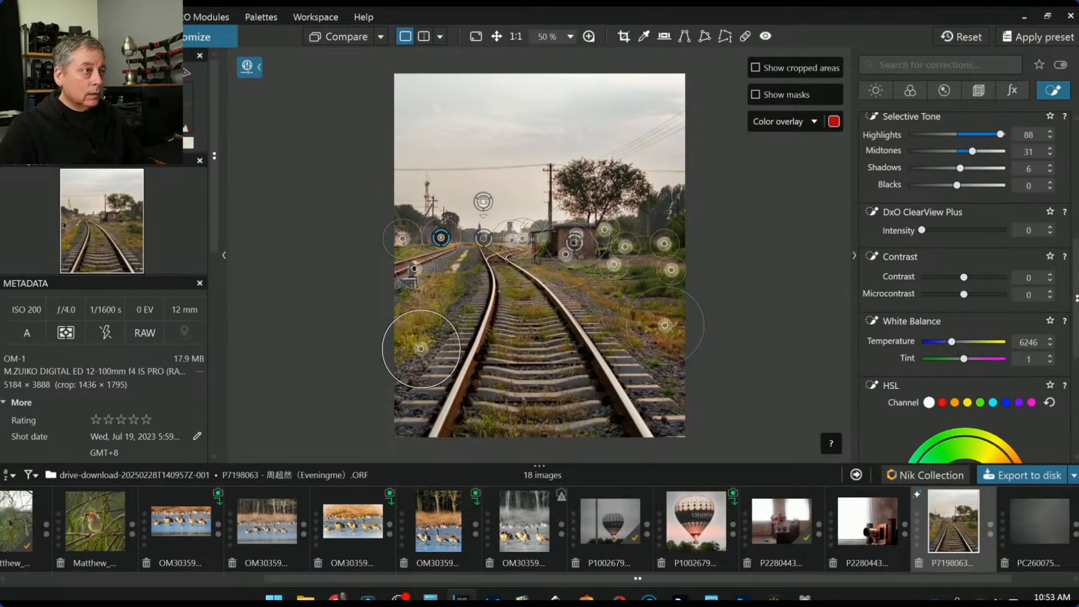
Shrink the area of a control point near the distant tracks and inspect by zooming
left_click_drag(524, 222, 520, 229)
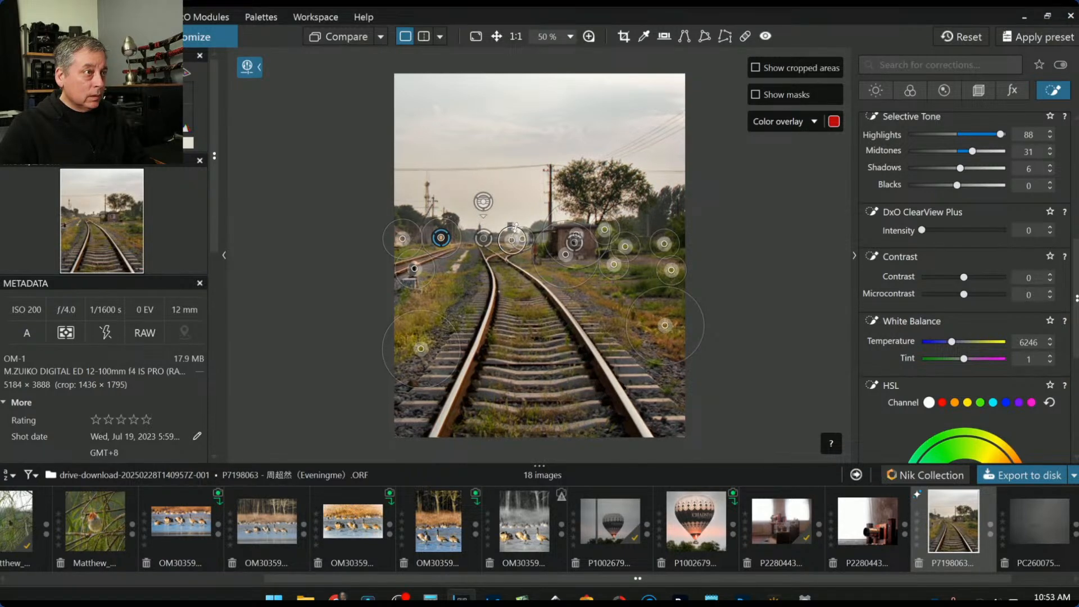
scroll(502, 246, "up", 3)
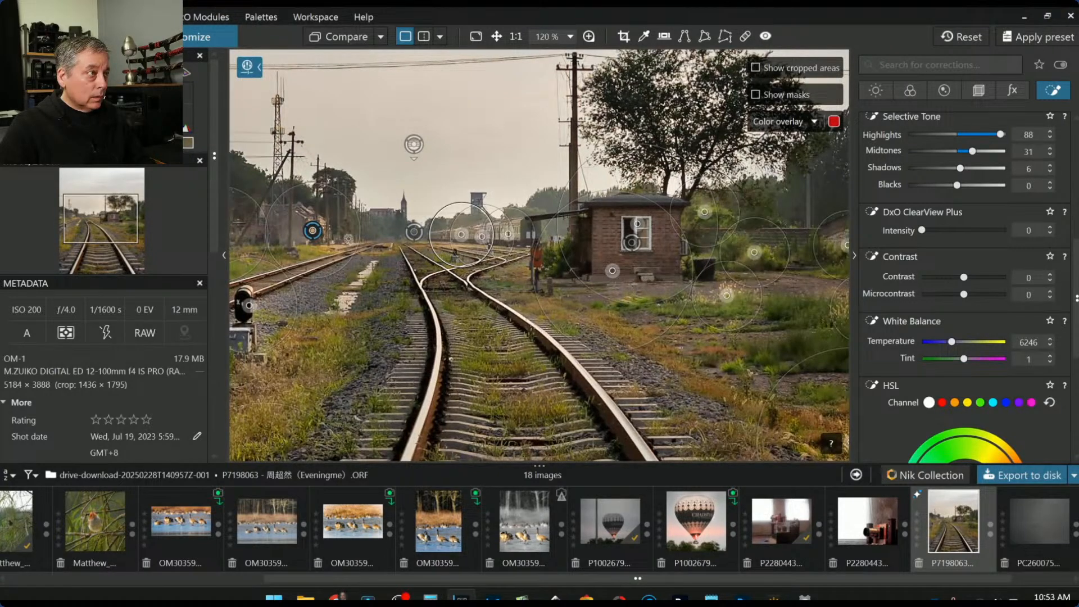
scroll(316, 239, "down", 3)
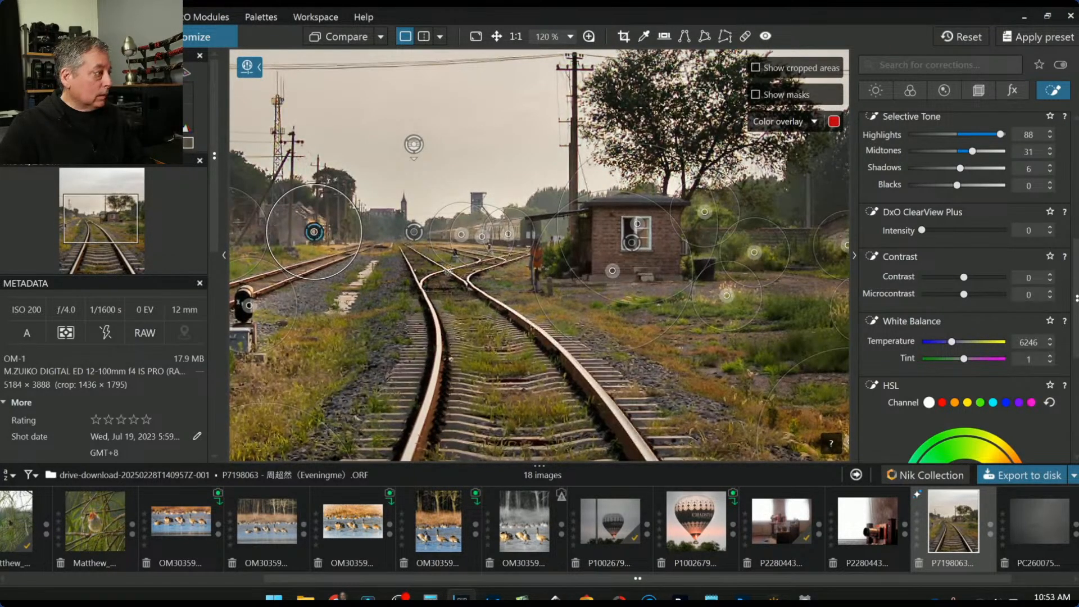
scroll(463, 277, "down", 2)
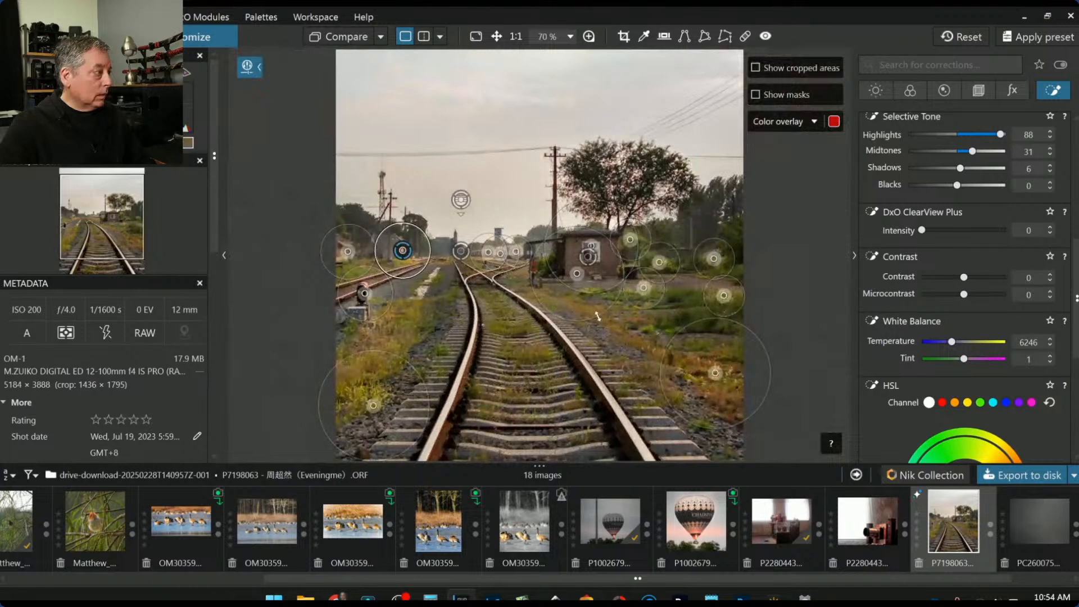
scroll(597, 324, "down", 1)
scroll(598, 324, "down", 2)
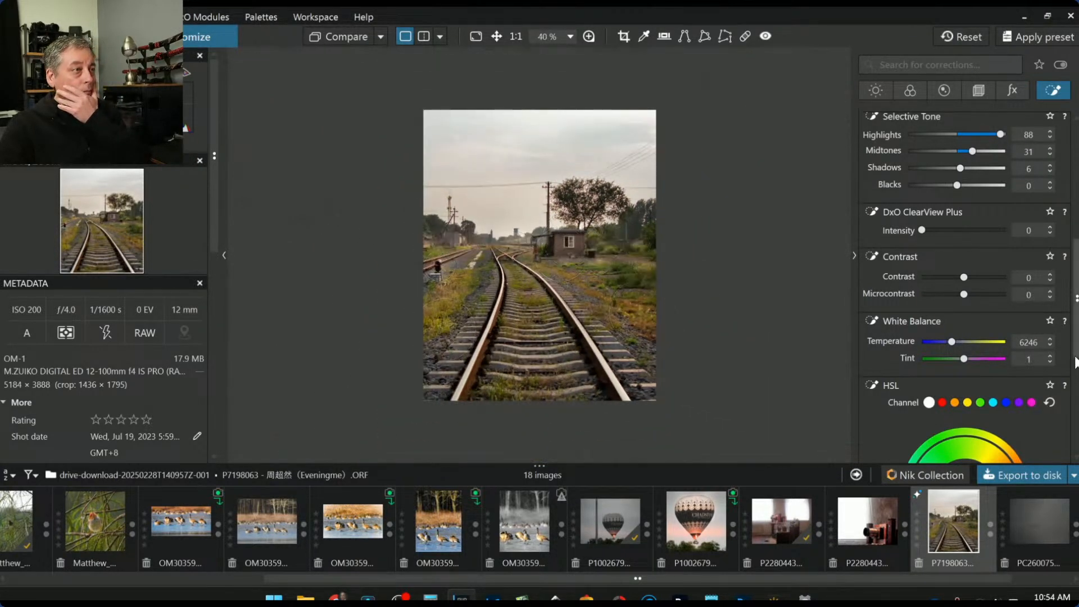
Preview a black-and-white rendering, revert to colour, and reopen cropping on the full frame
left_click(980, 92)
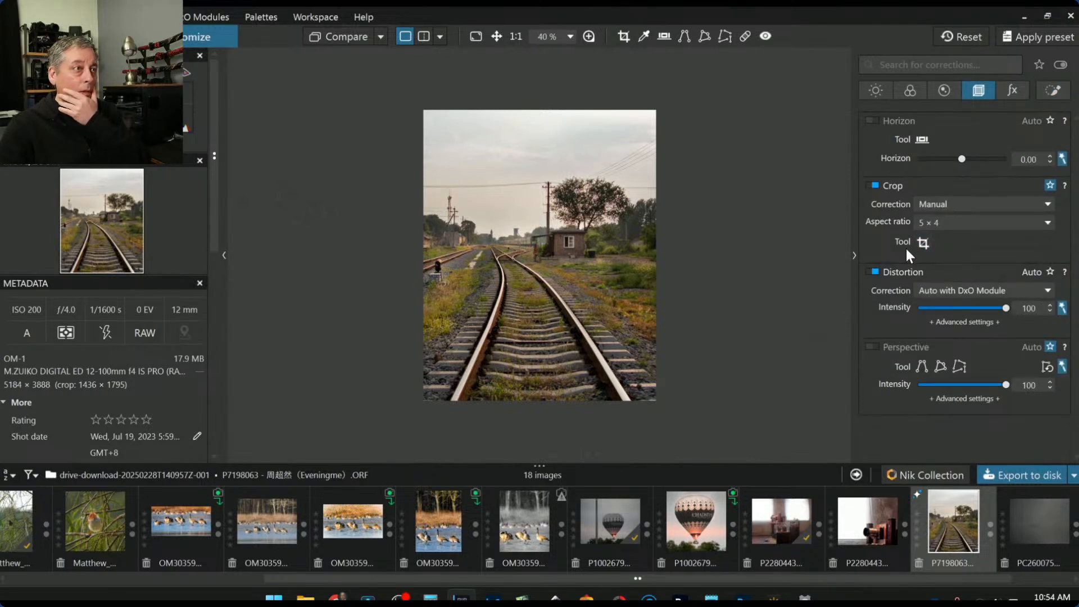
left_click(909, 91)
scroll(948, 210, "up", 6)
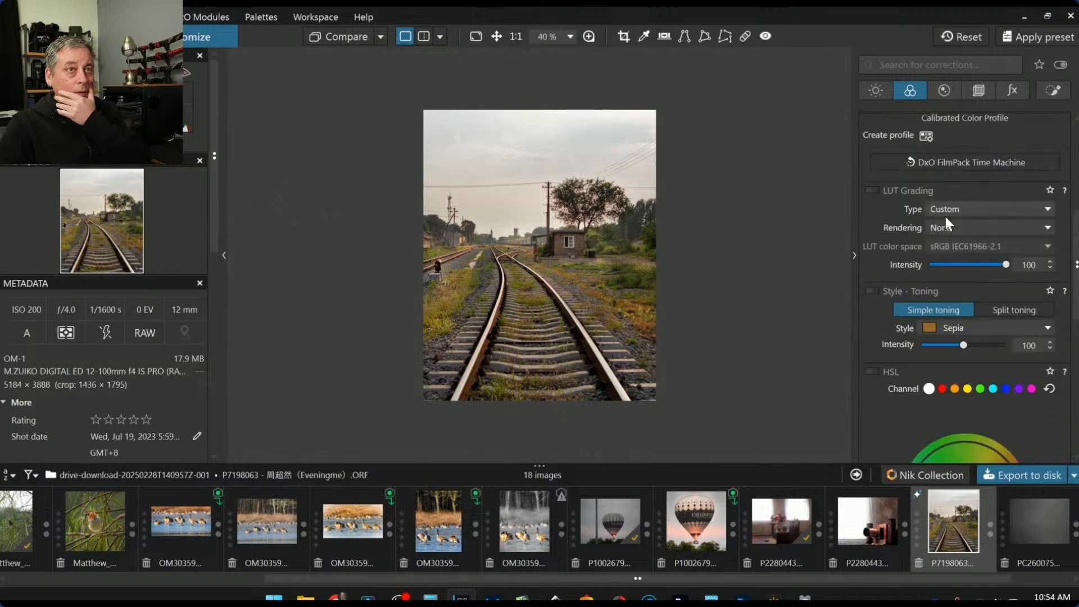
left_click(966, 290)
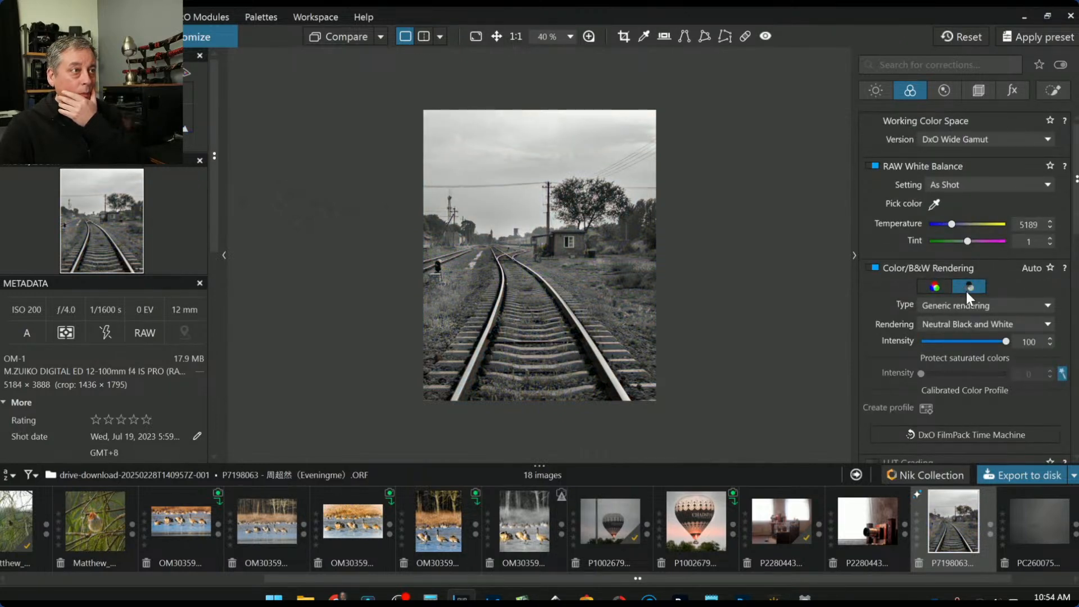
left_click(940, 291)
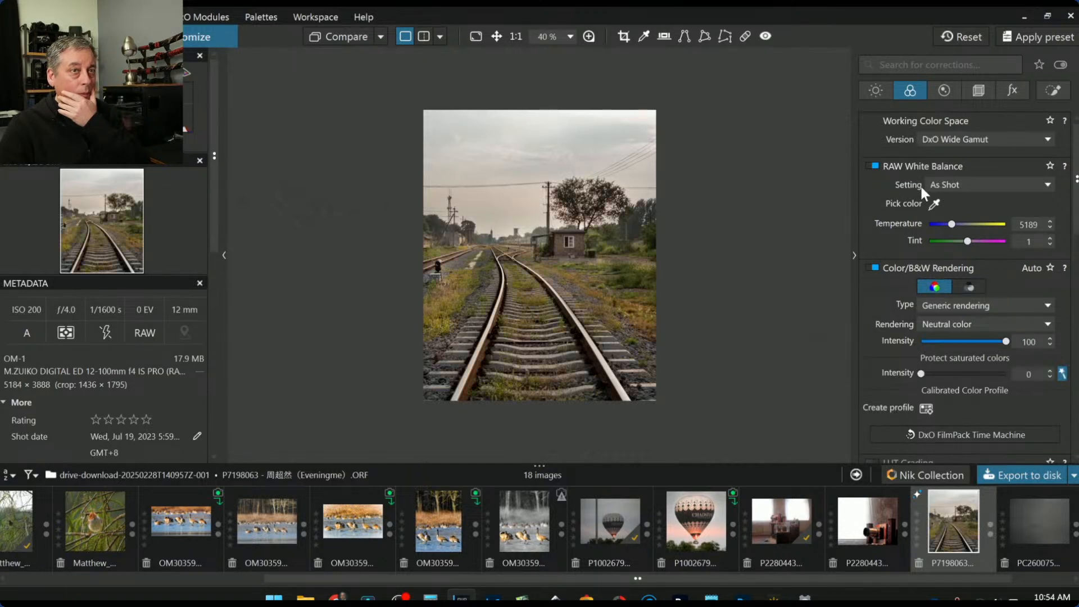
left_click(623, 43)
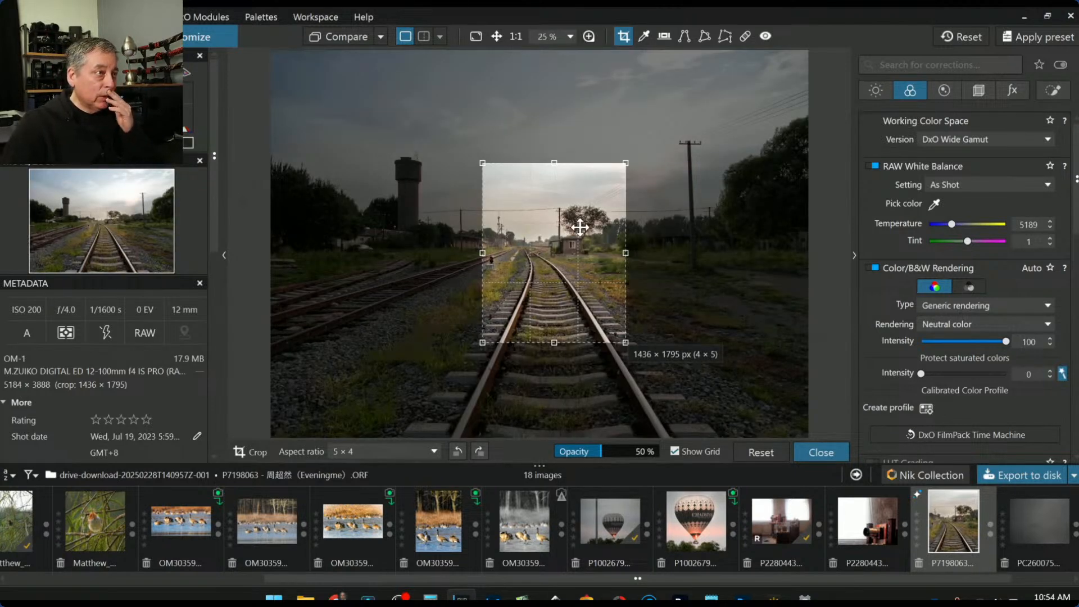
Try a 2604 × 2083 landscape crop including the water tower, then undo it
left_click_drag(482, 163, 323, 135)
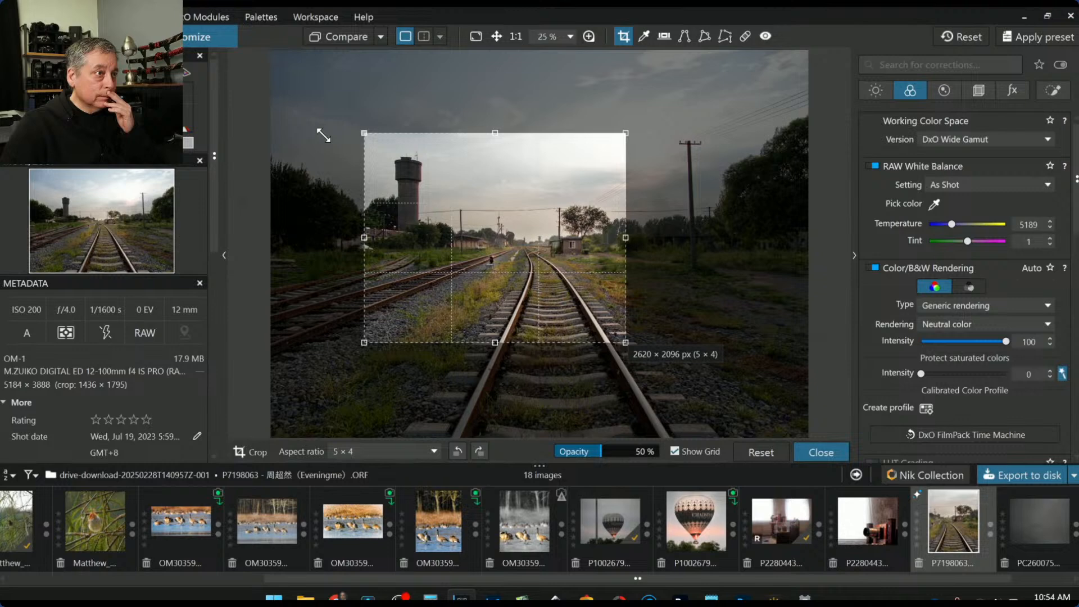
left_click_drag(484, 214, 474, 211)
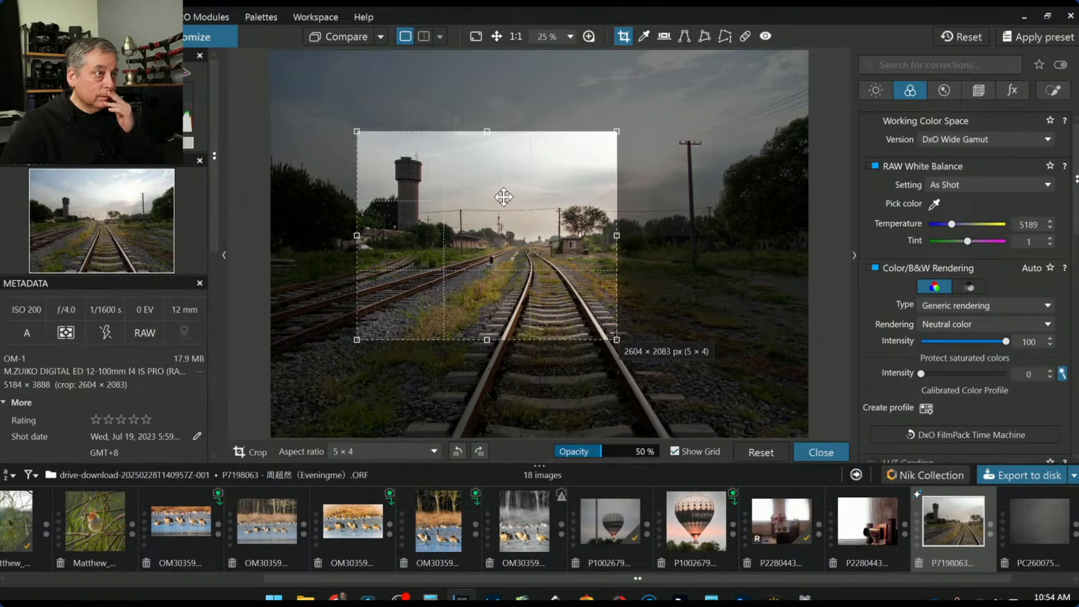
key("Return")
scroll(622, 316, "down", 1)
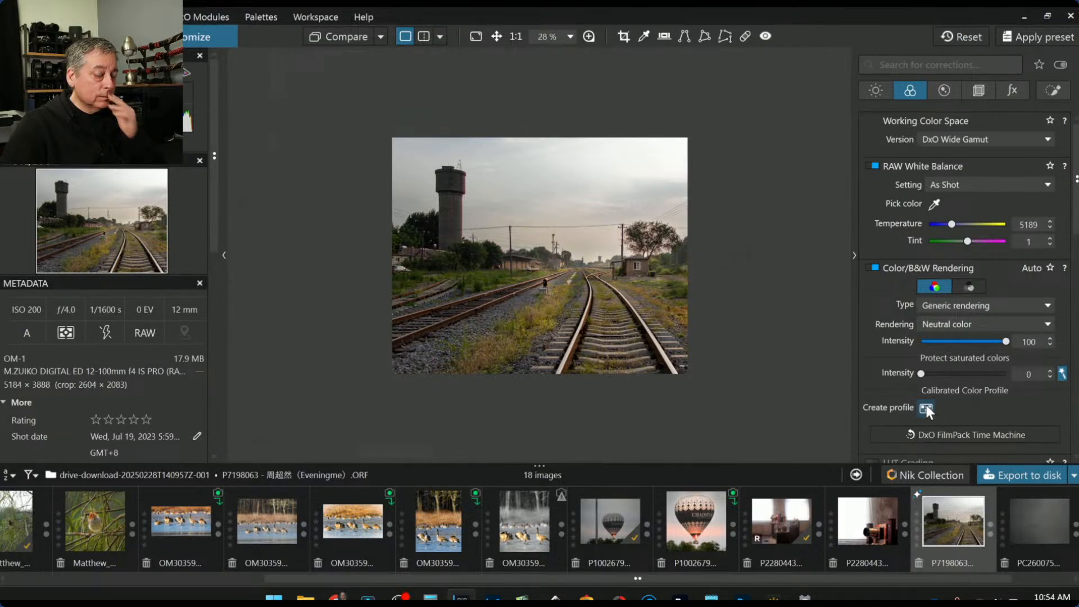
key("ctrl+z")
key("ctrl+z")
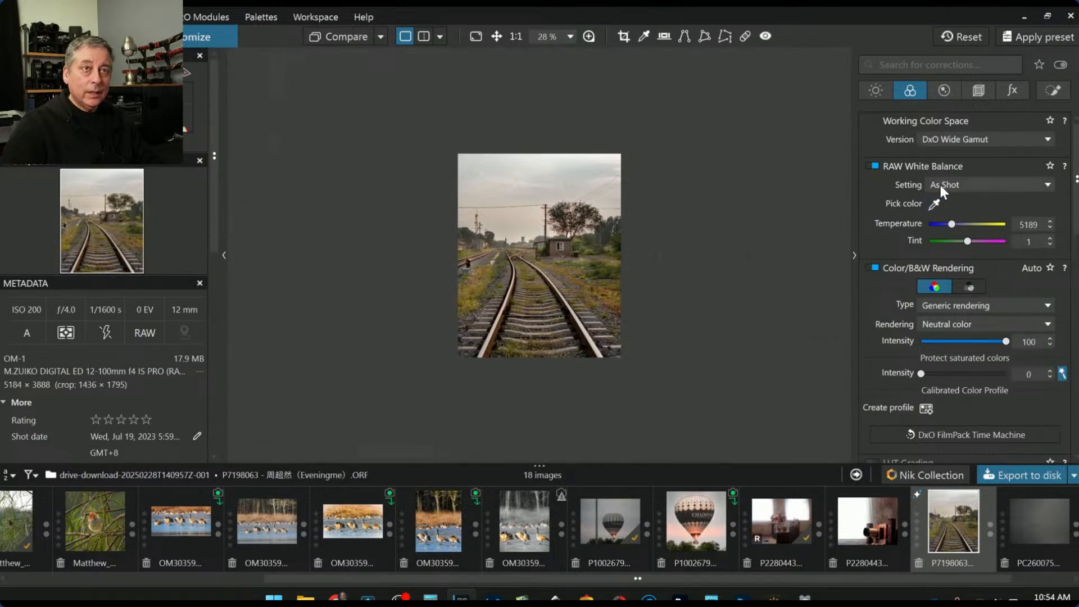
Widen the crop into a landscape frame shifted toward the water tower
left_click(977, 91)
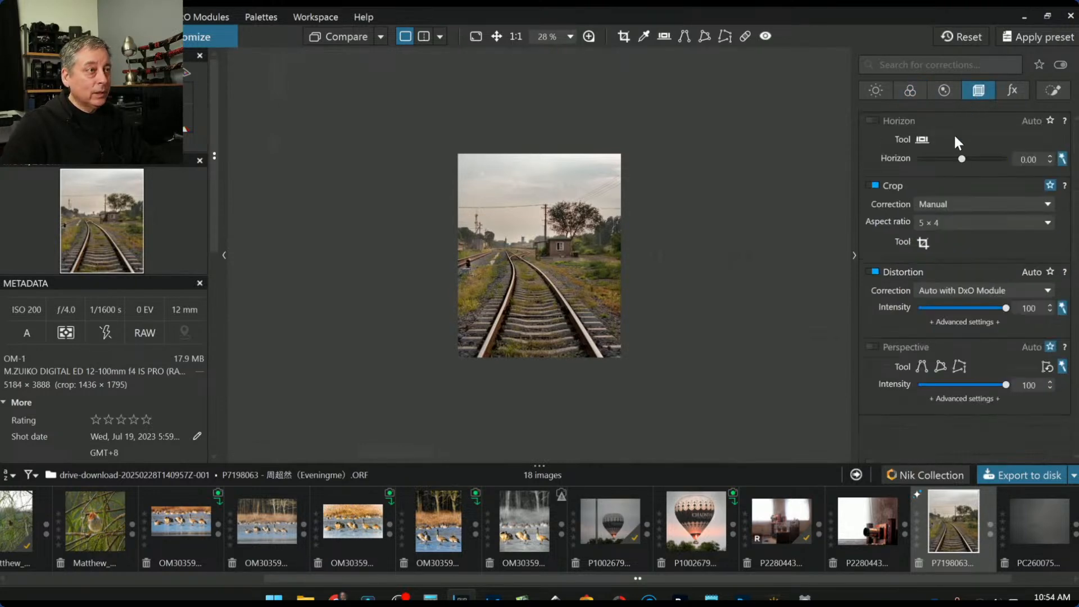
left_click(922, 242)
left_click_drag(482, 163, 188, 113)
mouse_move(447, 206)
left_mouse_down()
mouse_move(418, 209)
mouse_move(434, 217)
left_mouse_up()
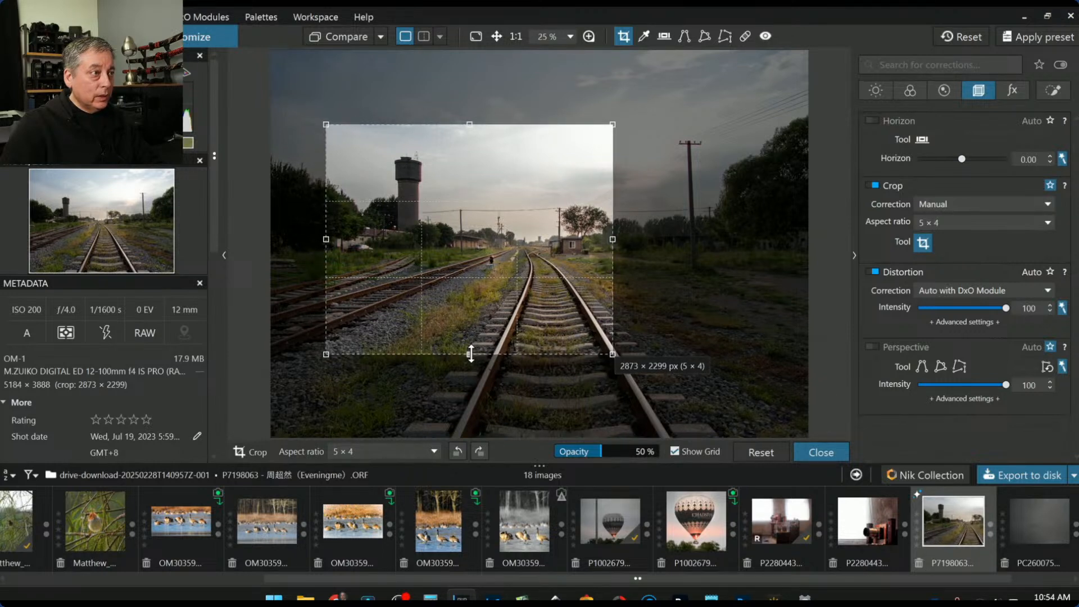
left_click_drag(469, 354, 469, 343)
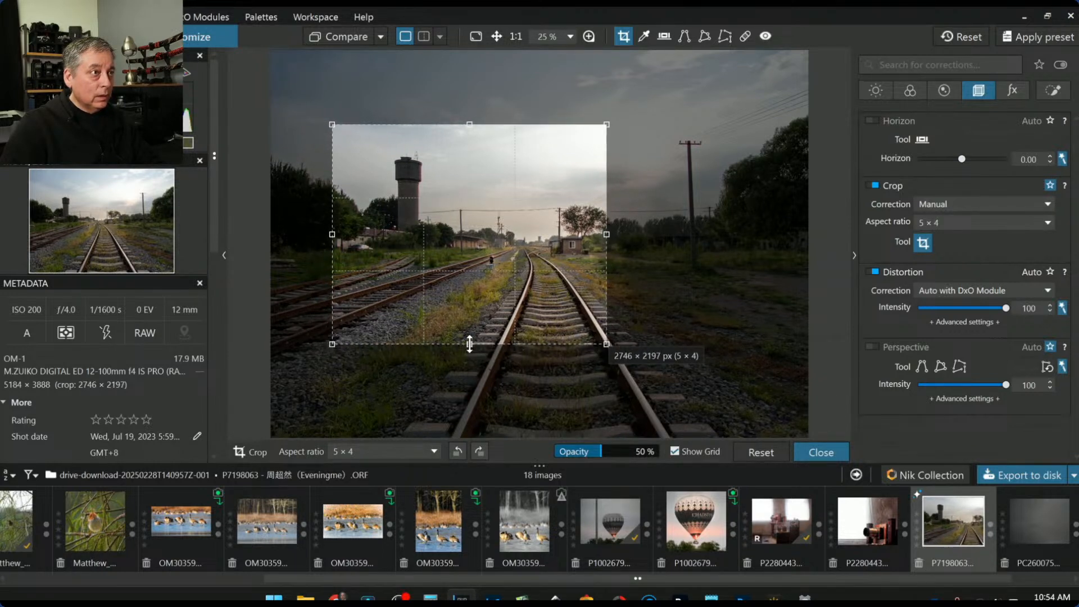
Set the crop ratio to 3 × 2 and size it to 3027 × 2018 px
left_click(953, 223)
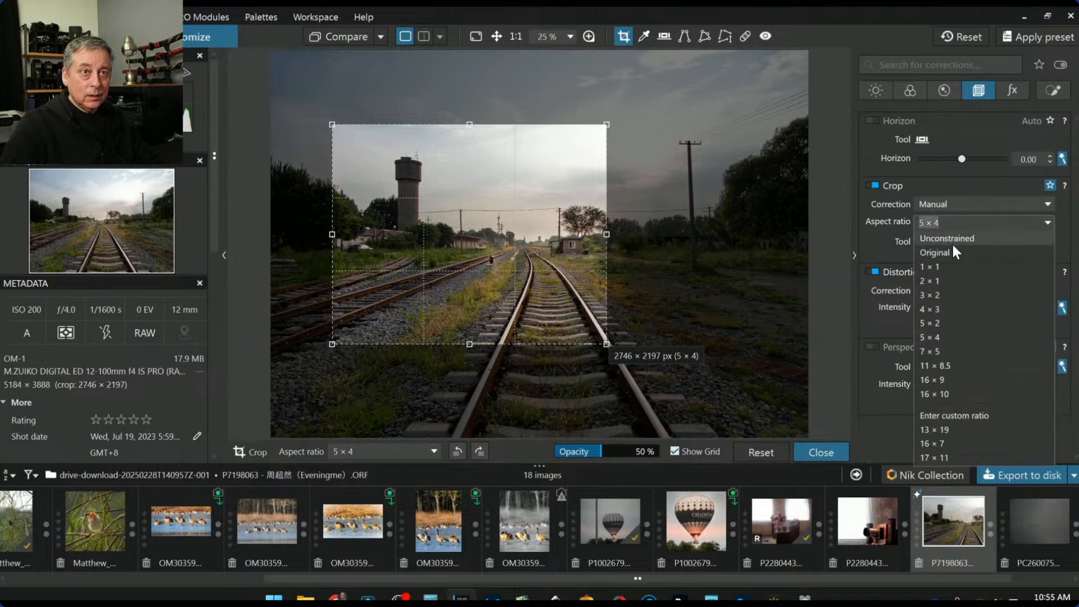
left_click(947, 298)
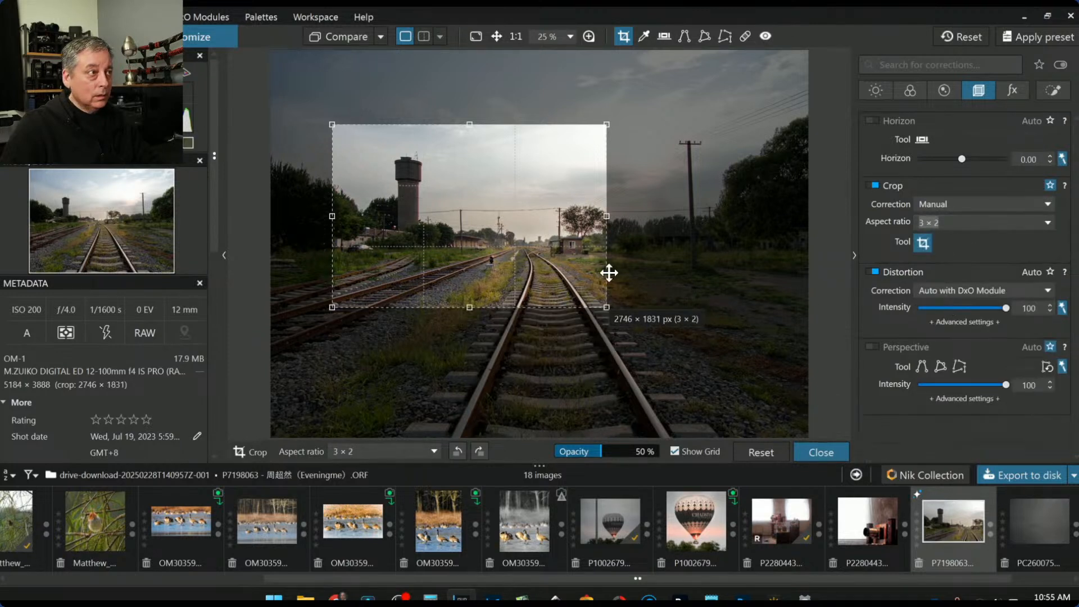
mouse_move(546, 252)
left_mouse_down()
mouse_move(552, 269)
mouse_move(542, 272)
left_mouse_up()
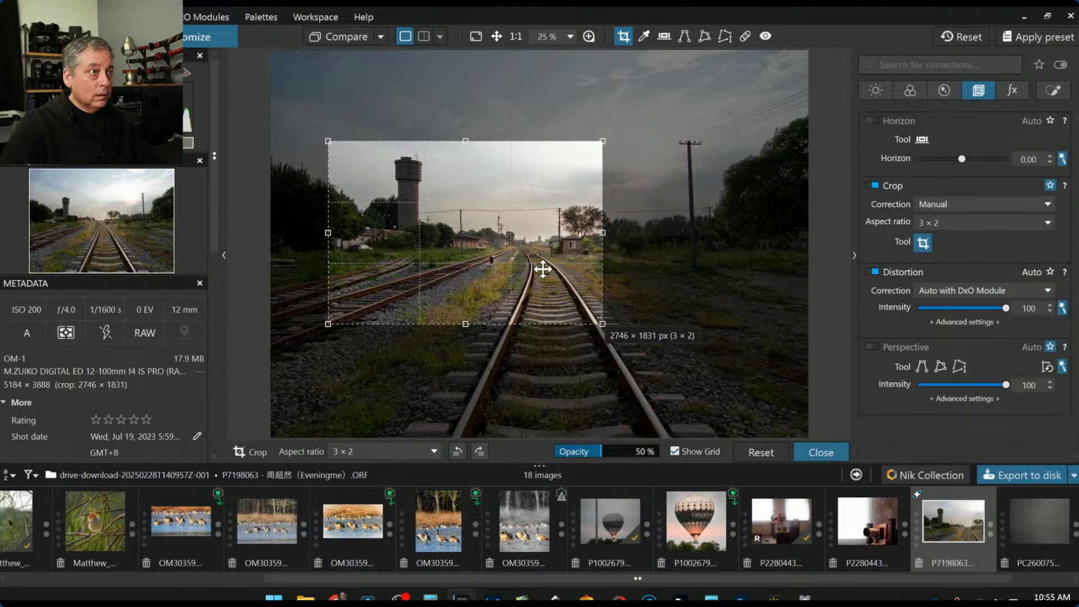
mouse_move(602, 234)
left_mouse_down()
mouse_move(632, 234)
mouse_move(590, 247)
left_mouse_up()
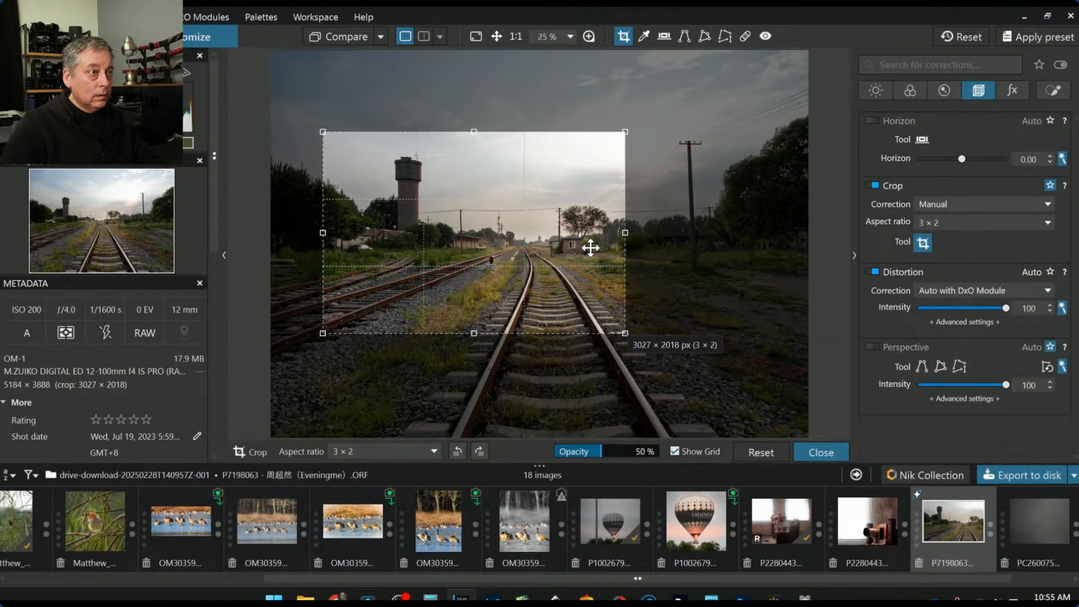
key("Return")
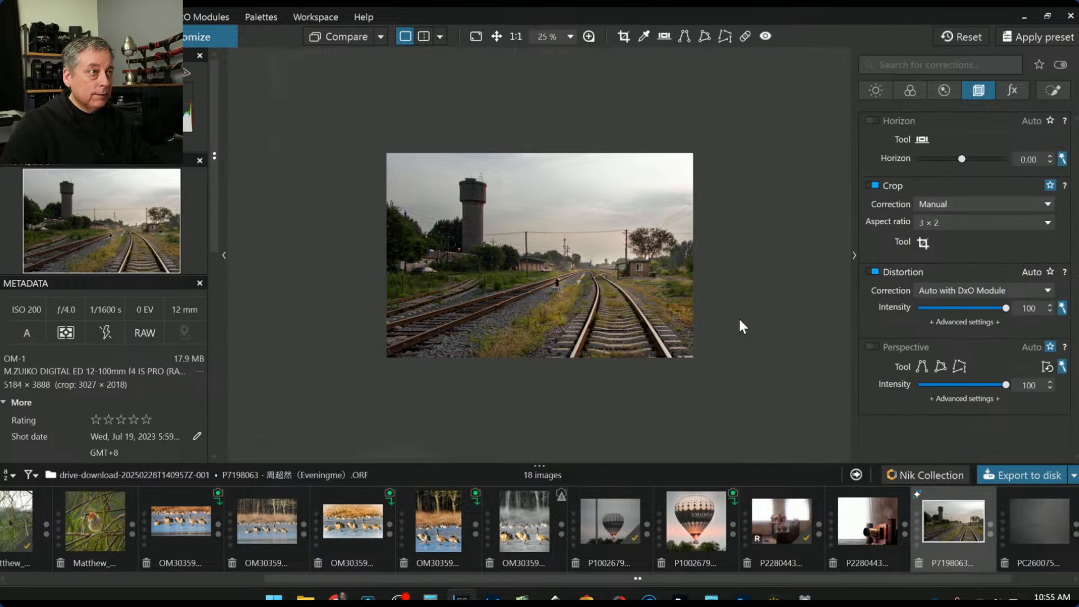
Place a new control point on the water tower and nudge it slightly lower
scroll(592, 264, "up", 2)
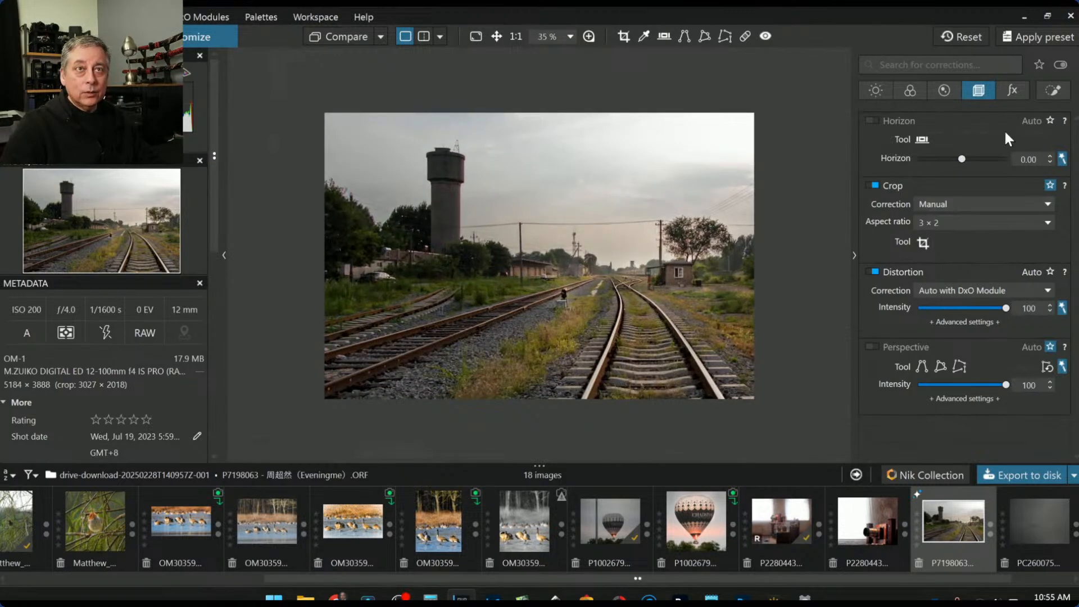
left_click(1053, 90)
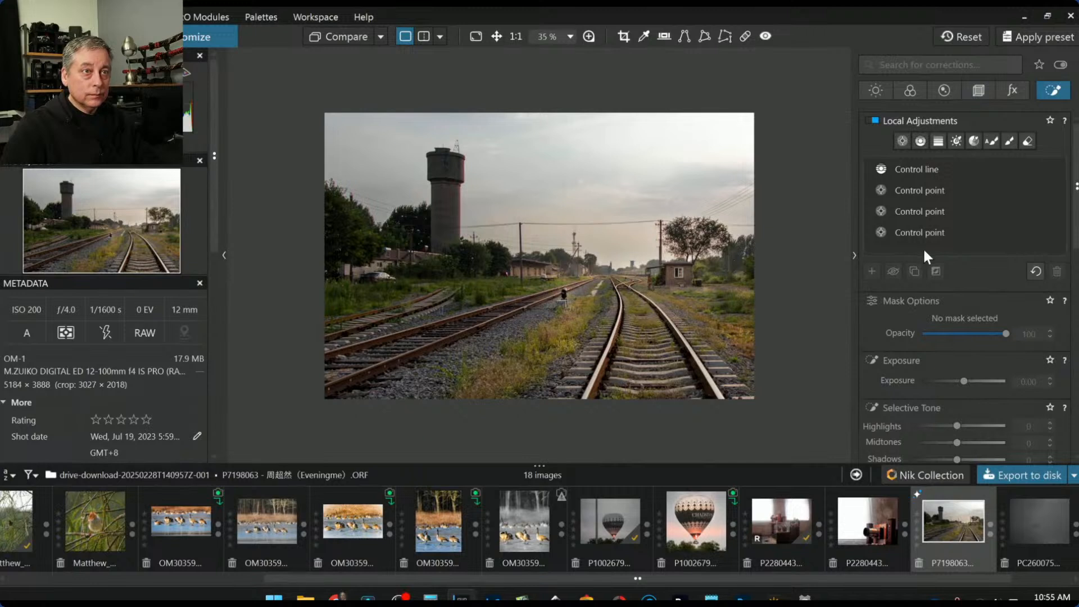
left_click(919, 233)
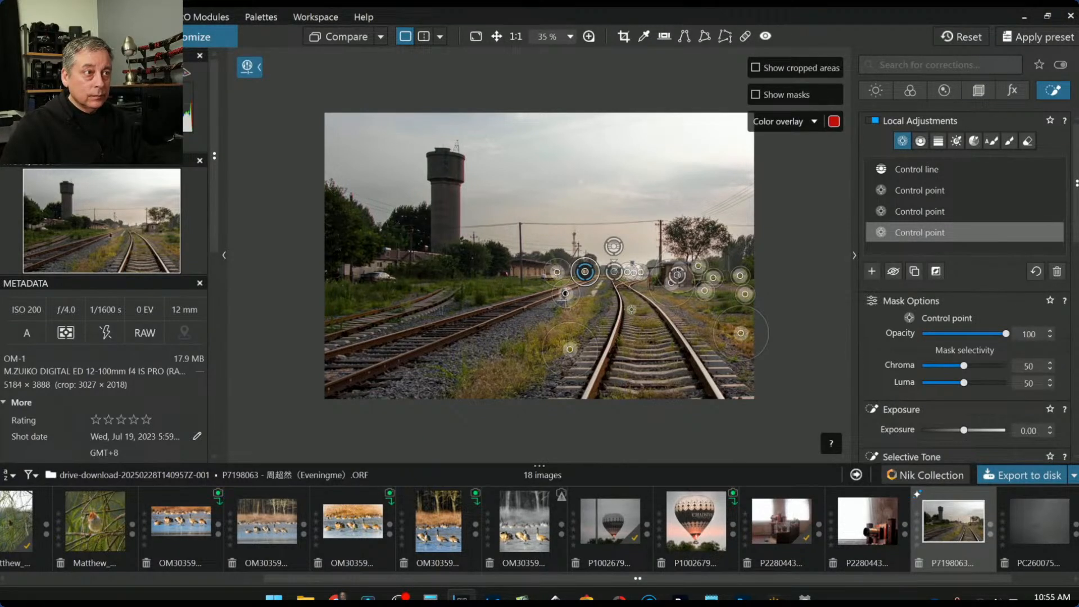
left_click(458, 162)
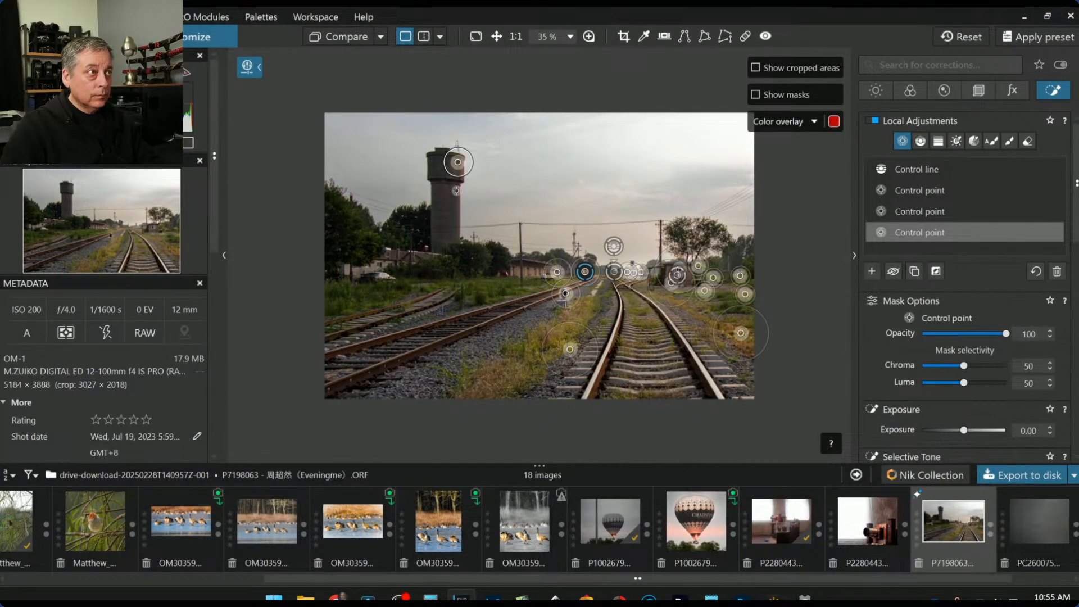
left_click_drag(458, 162, 453, 169)
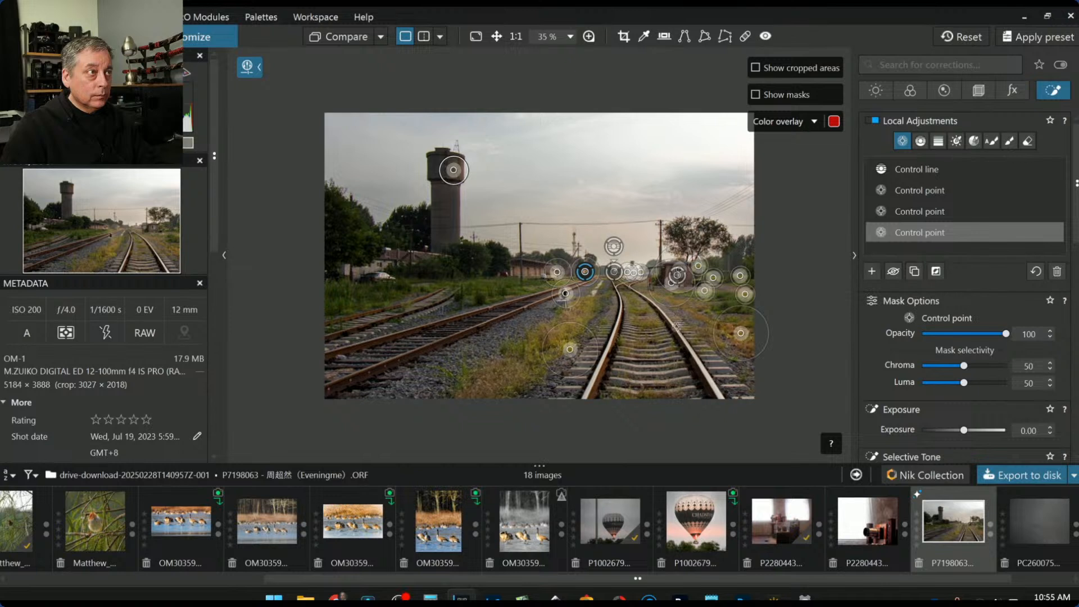
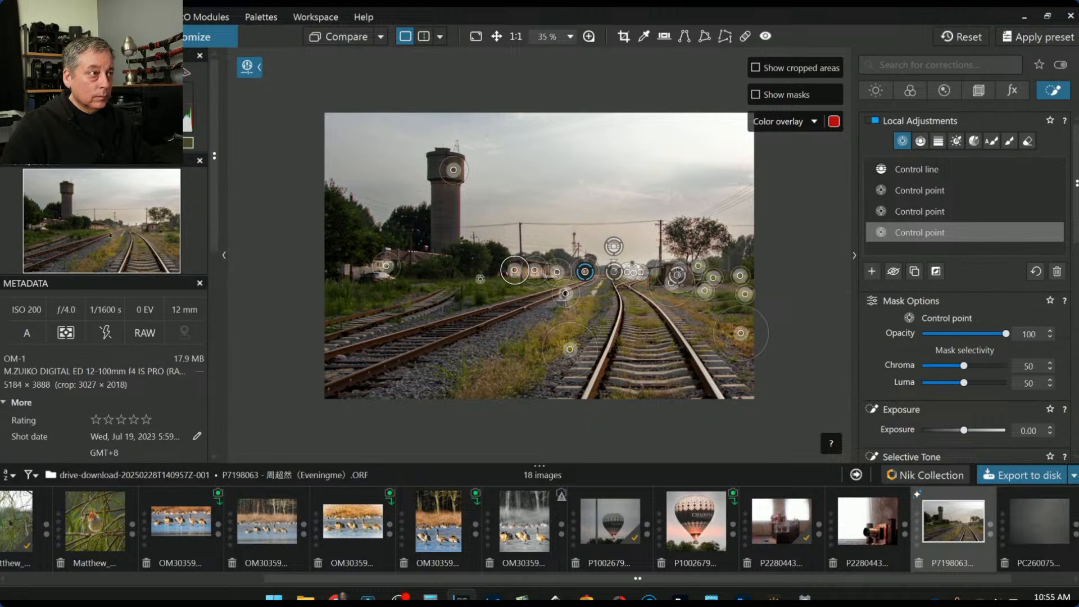
Raise the control point near the tracks to Selective Tone highlights 100
left_click(487, 256)
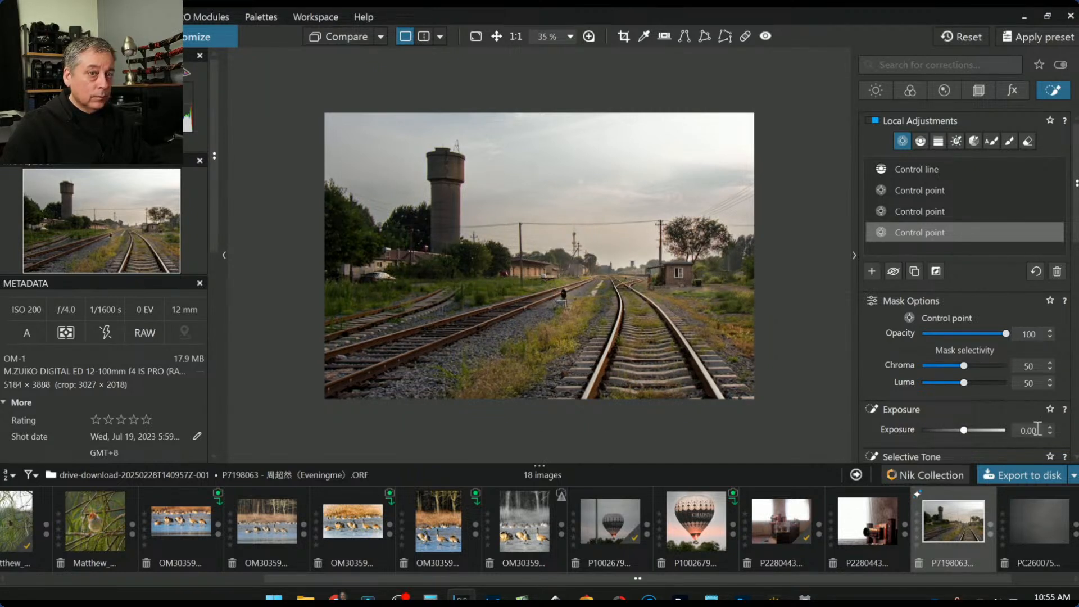
scroll(996, 419, "down", 2)
left_click_drag(1003, 340, 978, 357)
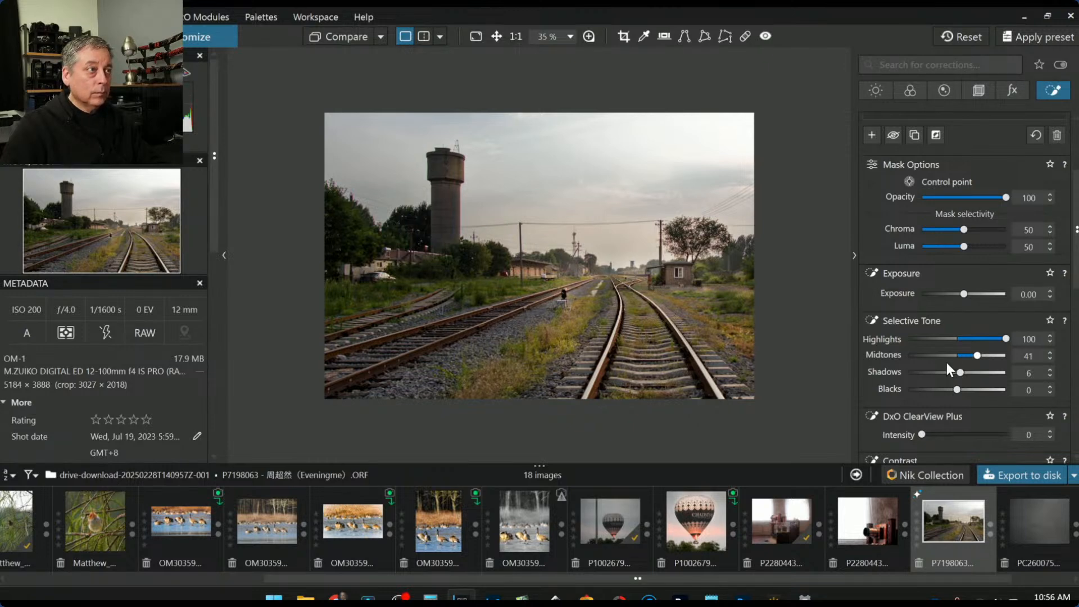
scroll(901, 218, "up", 5)
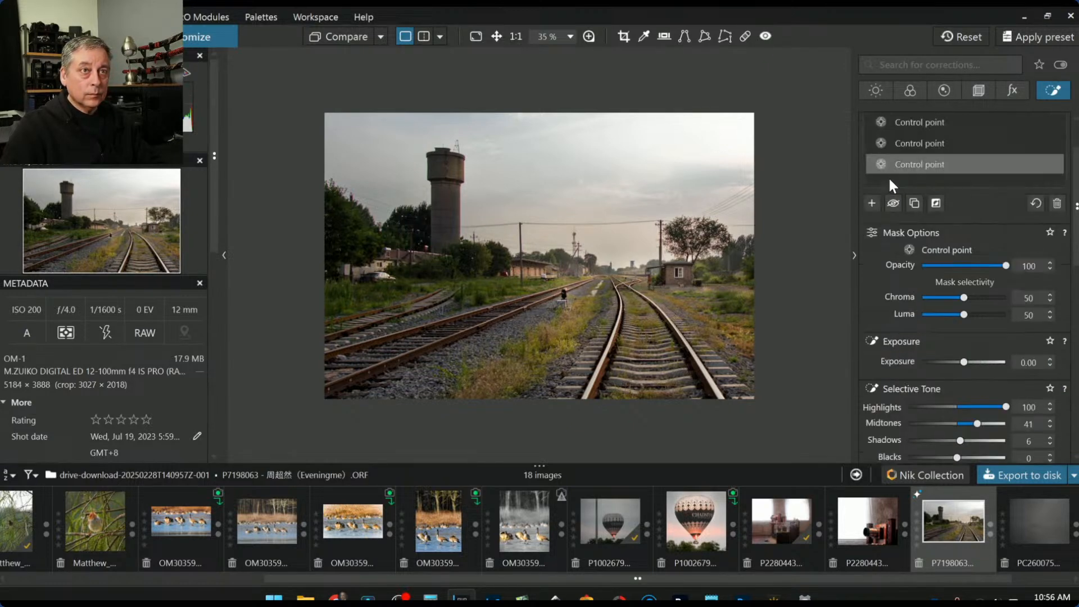
Place a group of control points on the water tower and left trees with luma selectivity 56
left_click(870, 271)
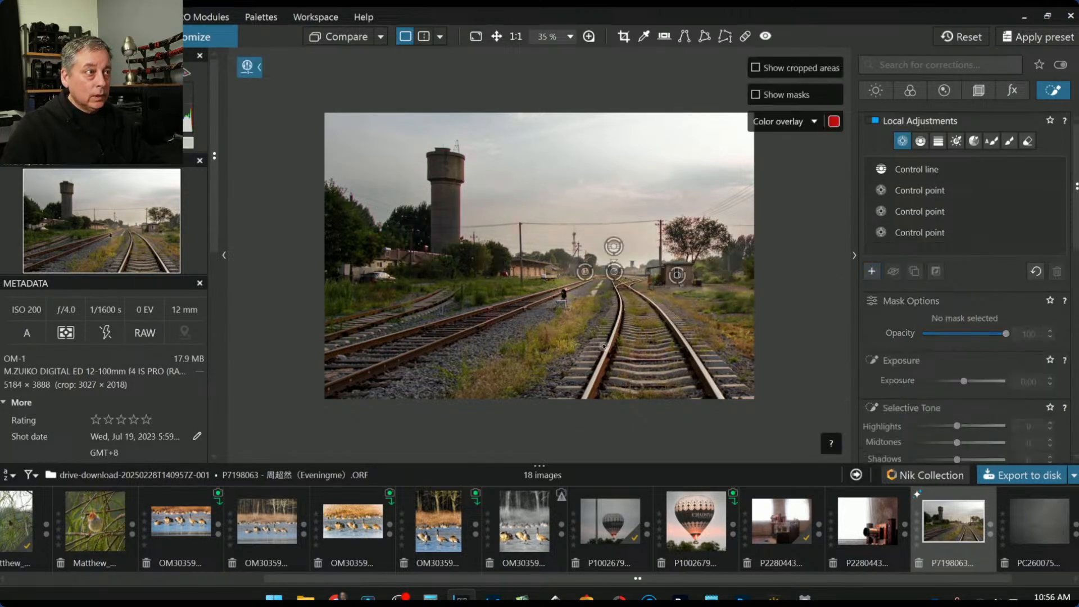
left_click(455, 191)
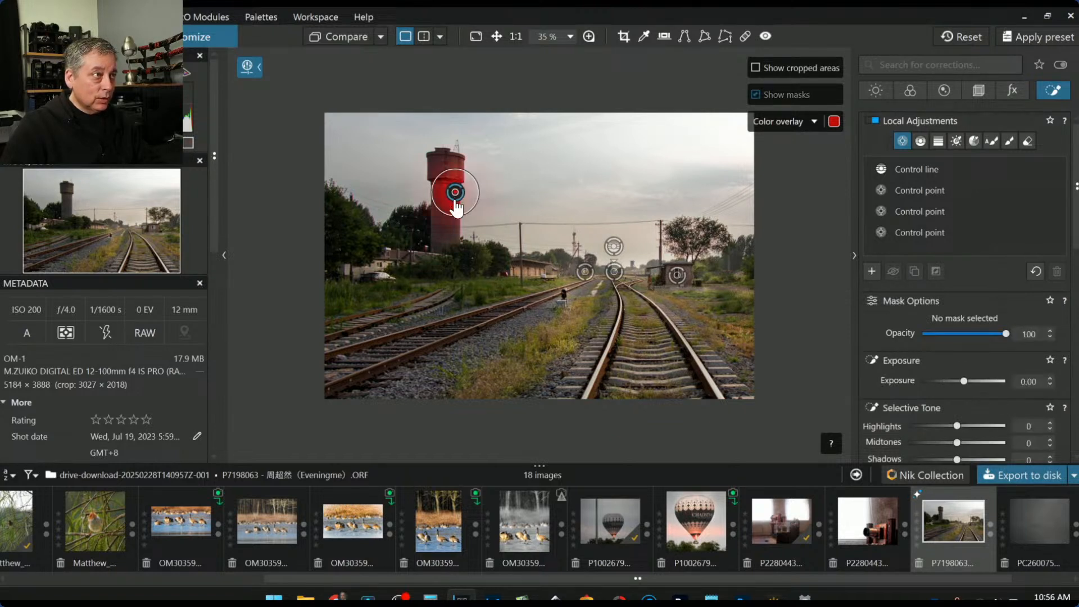
left_click_drag(964, 382, 969, 382)
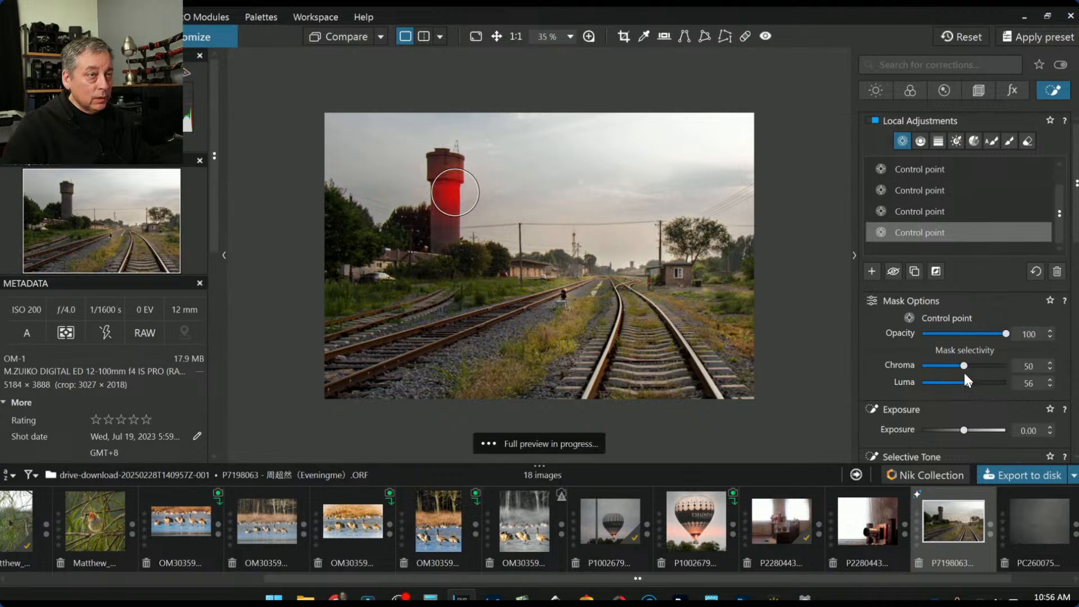
left_click_drag(444, 174, 448, 178)
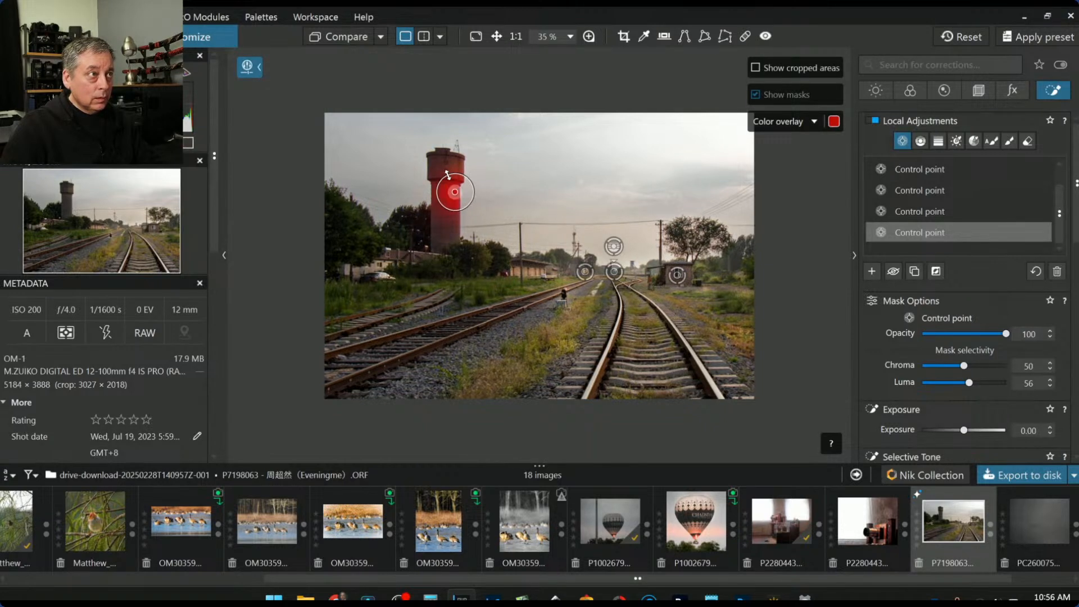
left_click(457, 168)
left_click(456, 225)
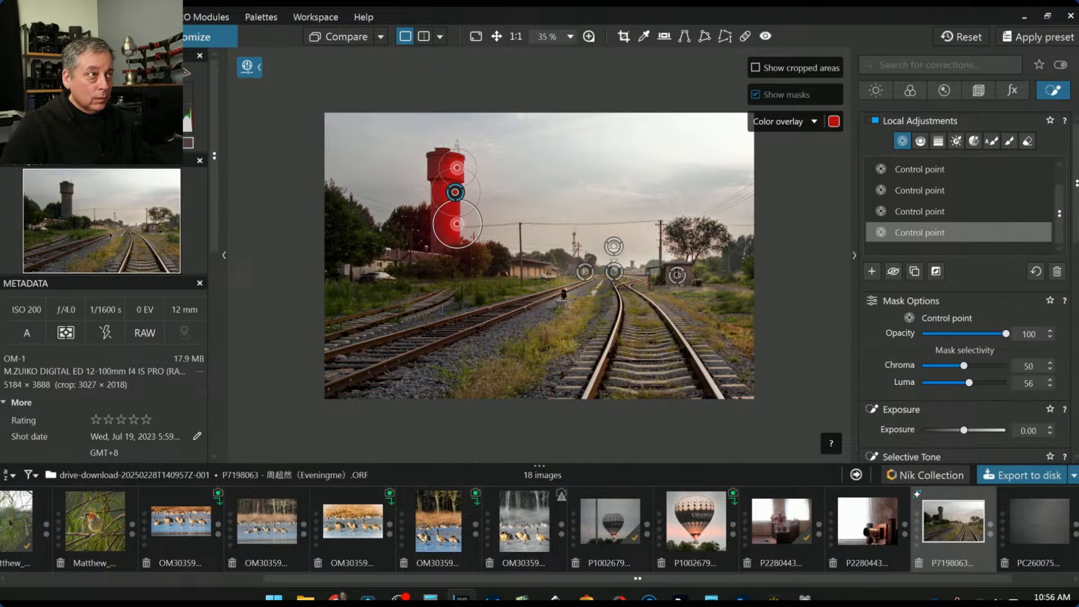
left_click(485, 256)
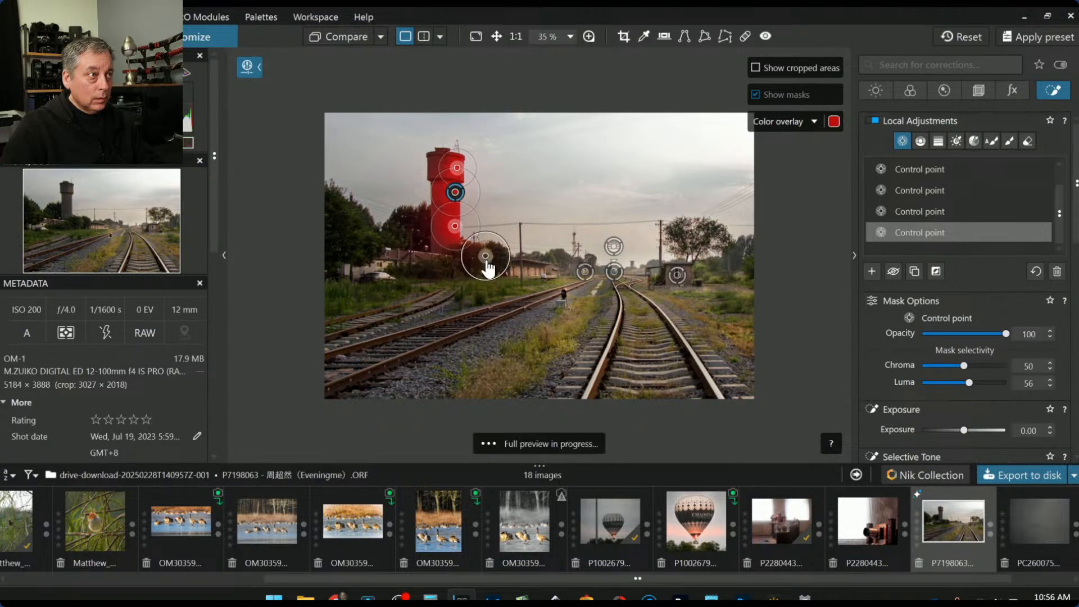
left_click(443, 271)
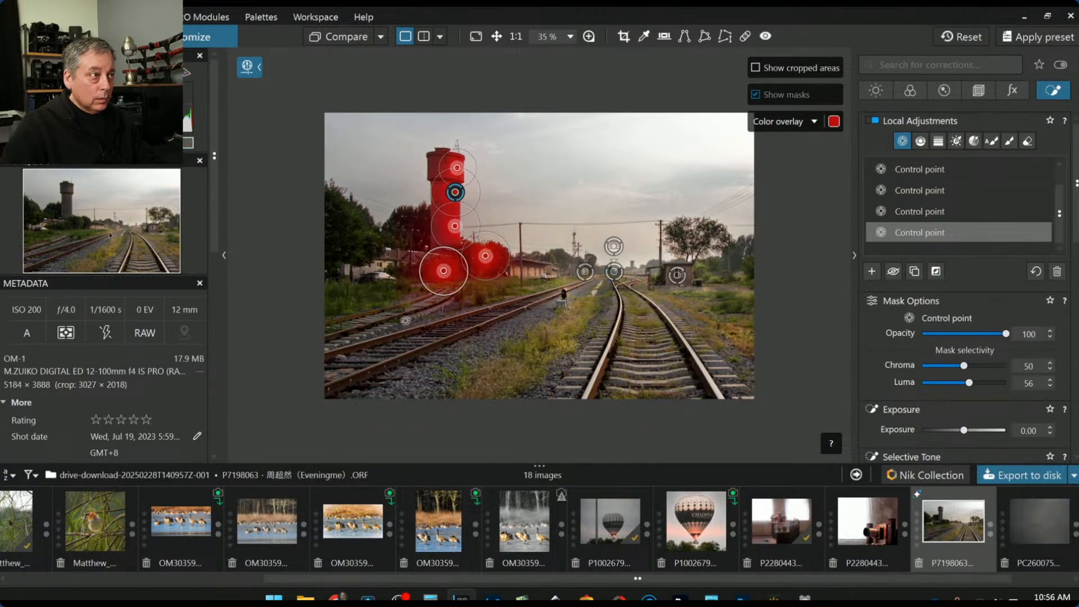
left_click(365, 233)
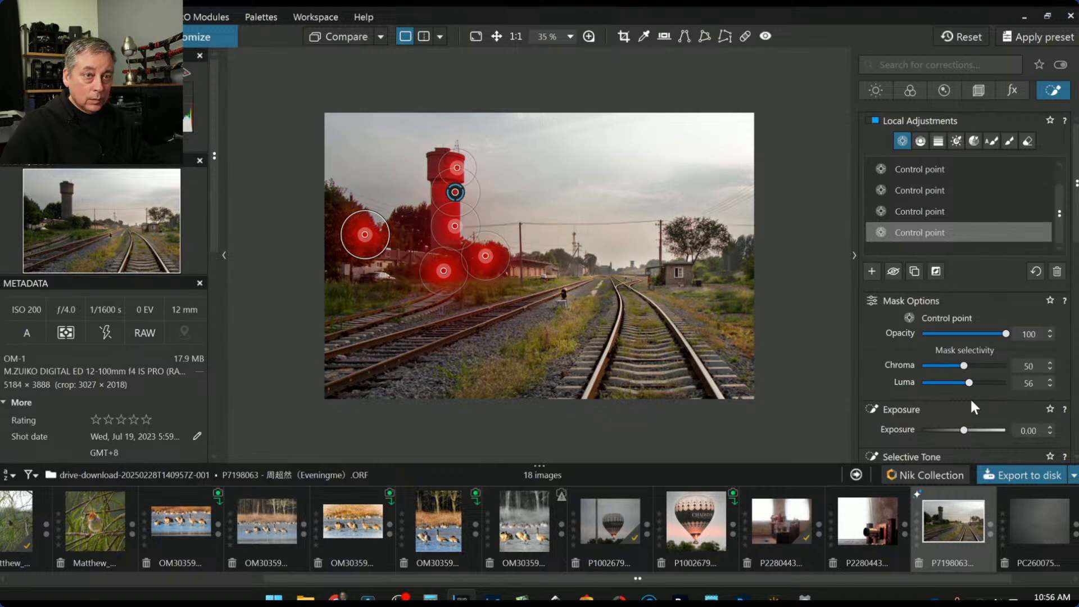
Lift the group's shadows to 32 and warm its temperature to 5780
scroll(979, 393, "down", 3)
scroll(978, 393, "down", 1)
left_click_drag(960, 338, 972, 342)
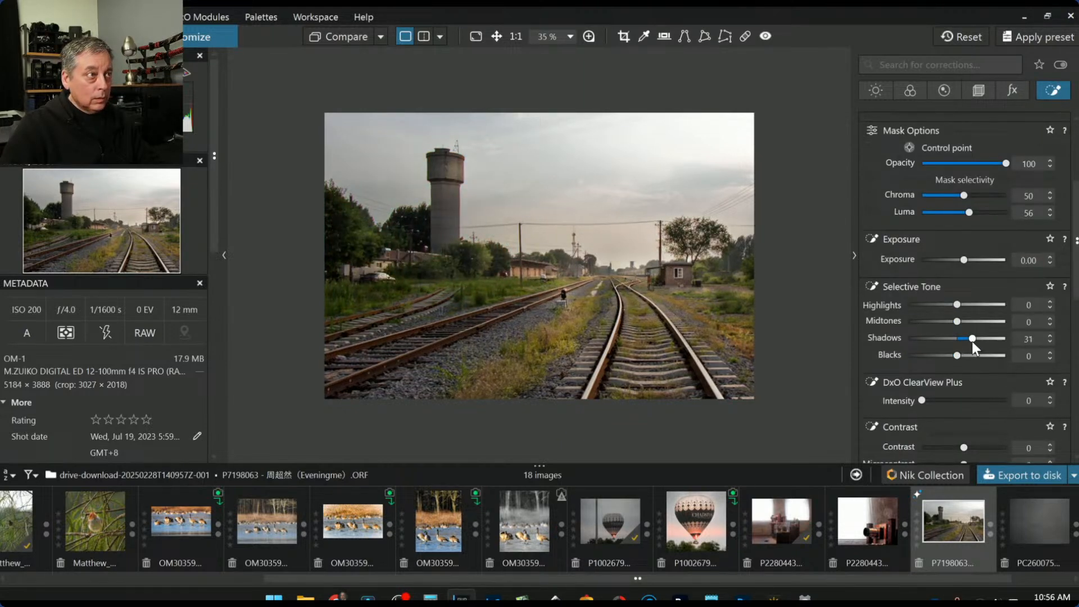
scroll(955, 393, "down", 5)
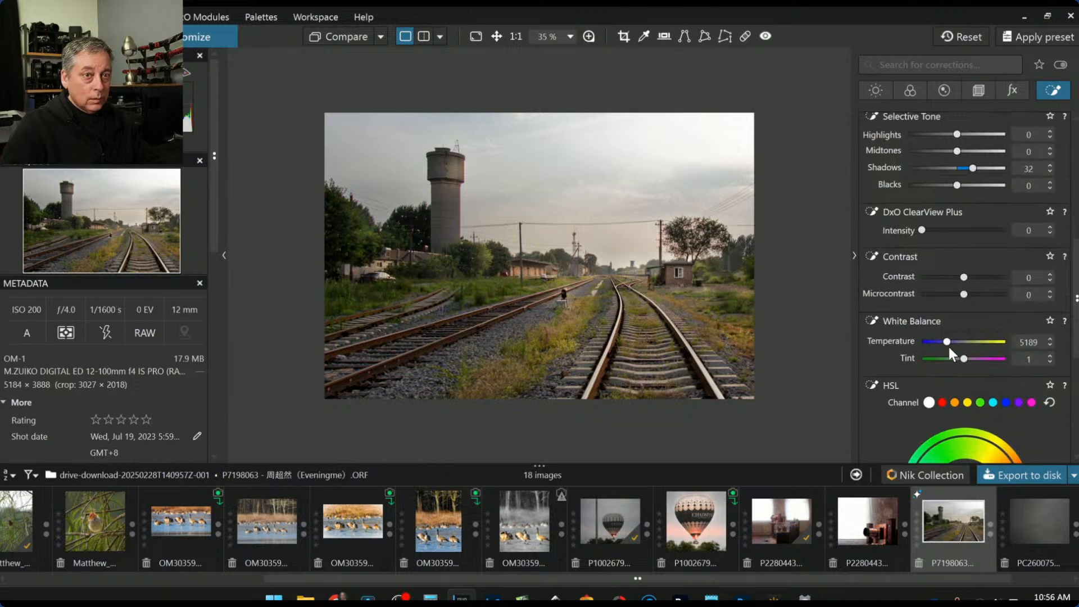
left_click_drag(949, 346, 949, 346)
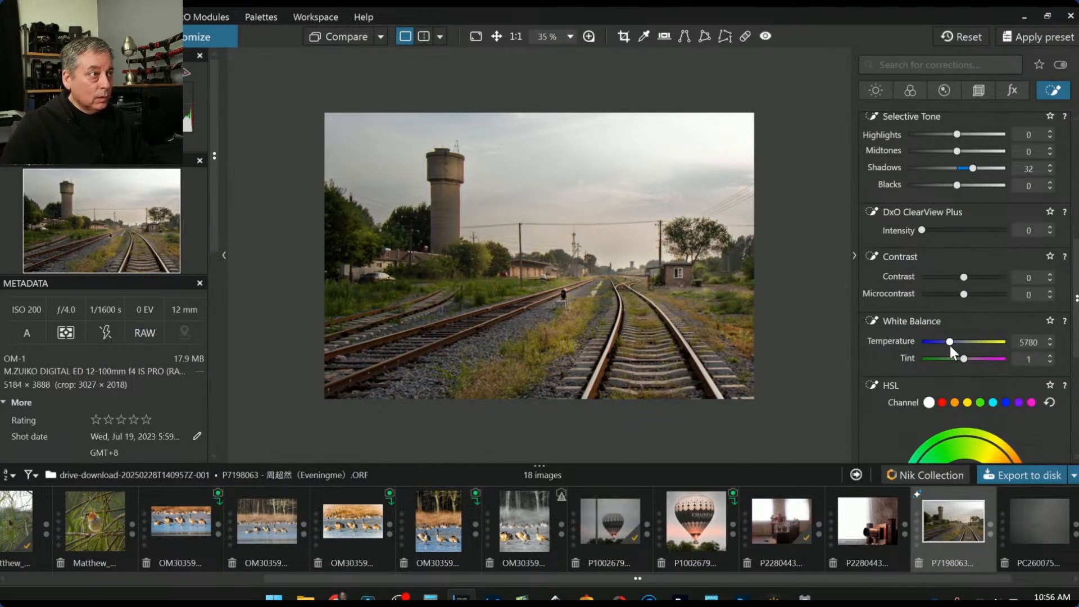
key("l")
left_click(449, 179)
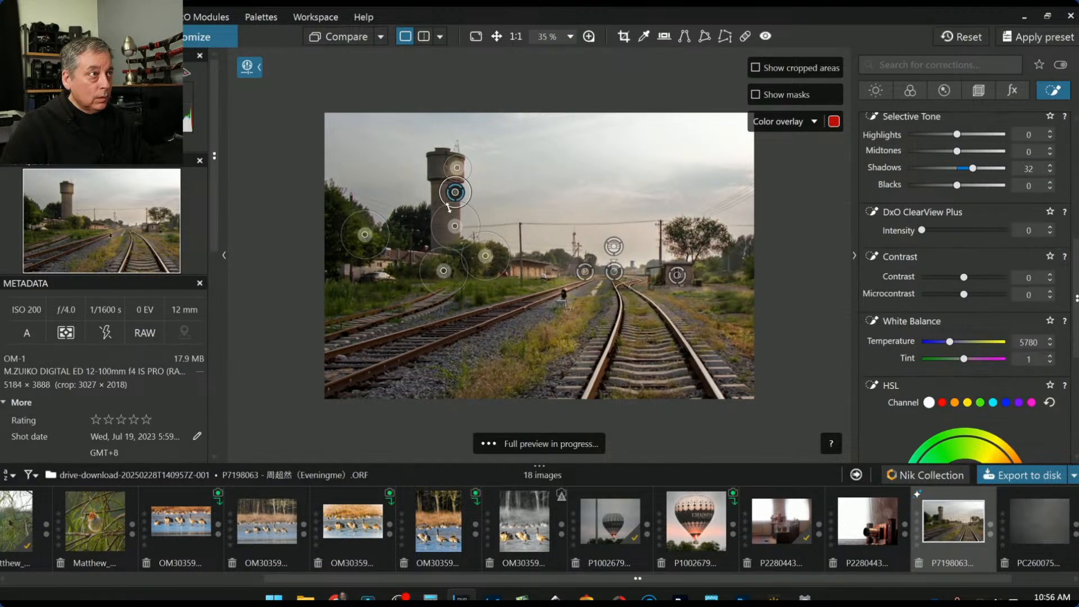
Add a smaller point on the water tower and move the top tower point up-left
left_click(455, 215)
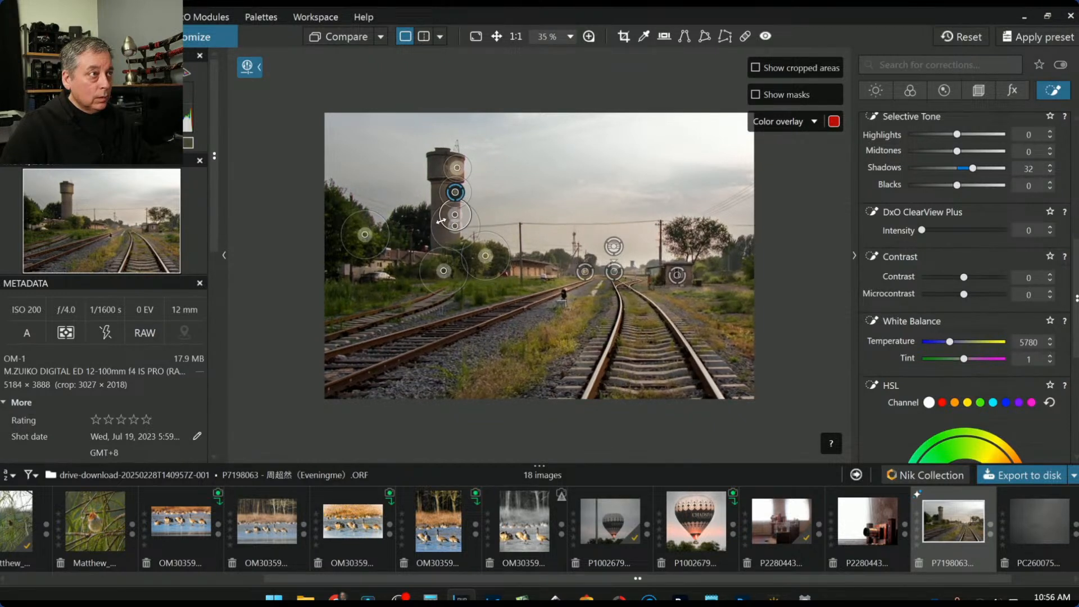
left_click_drag(432, 222, 438, 224)
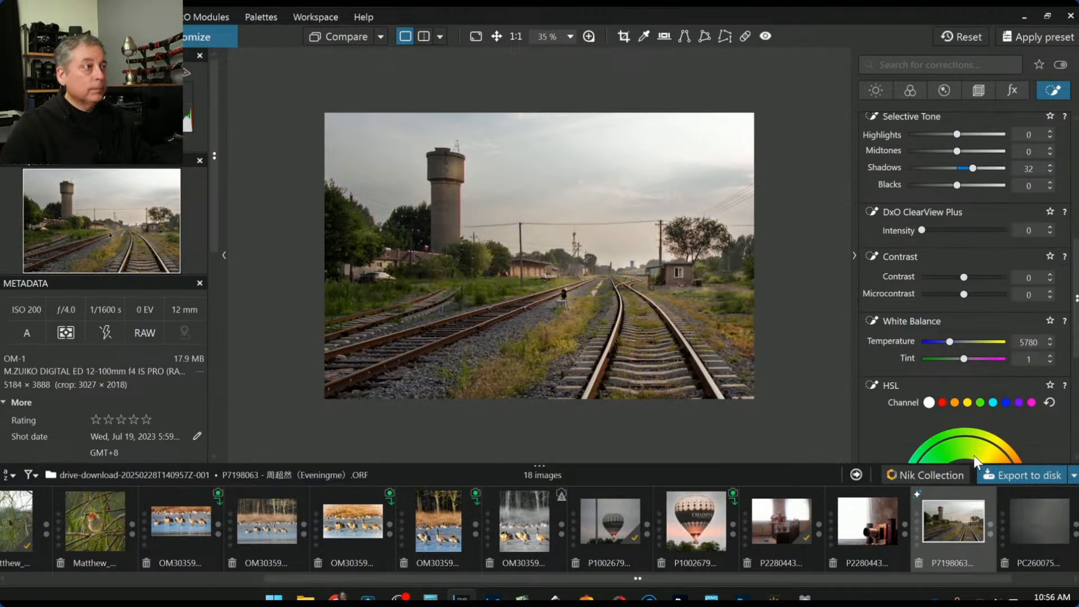
left_click_drag(456, 160, 455, 192)
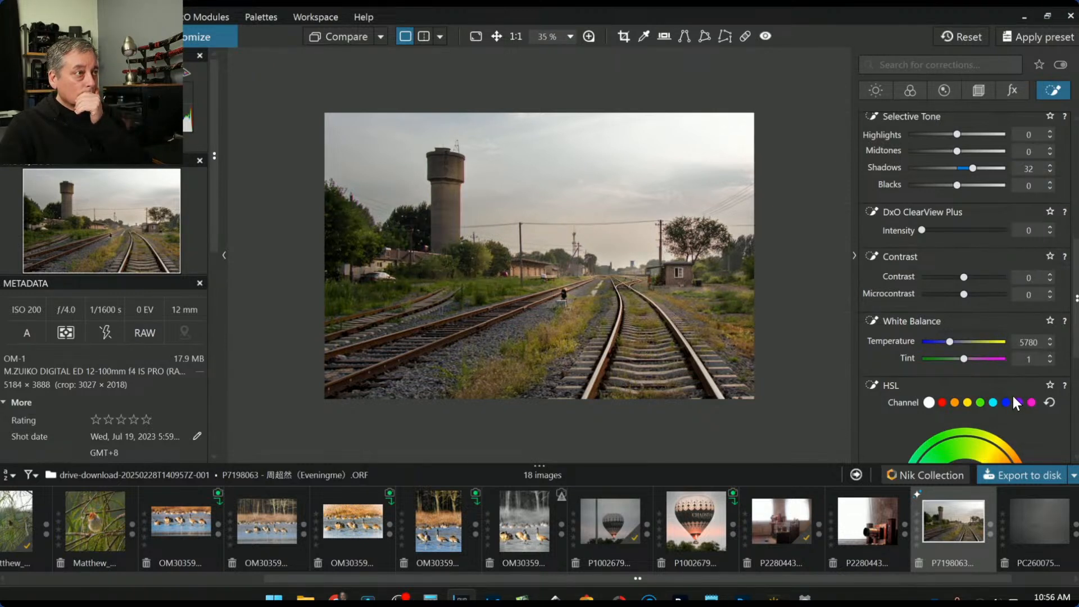
Stretch another point's radius across the left tracks and set its luma selectivity to 53
scroll(899, 225, "up", 5)
left_click(919, 240)
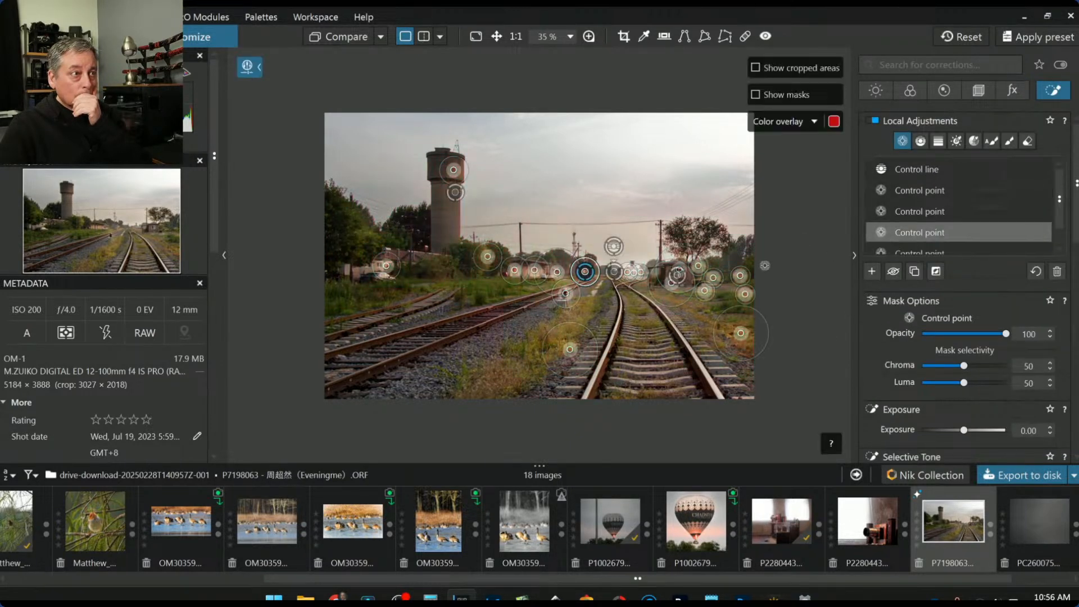
left_click_drag(542, 315, 524, 333)
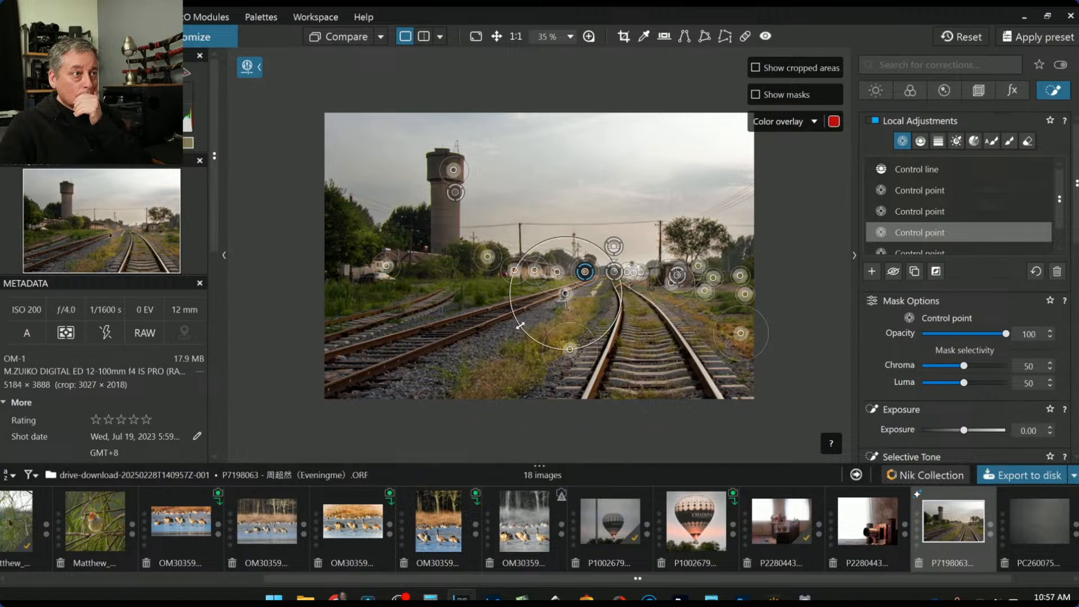
left_click_drag(561, 293, 535, 318)
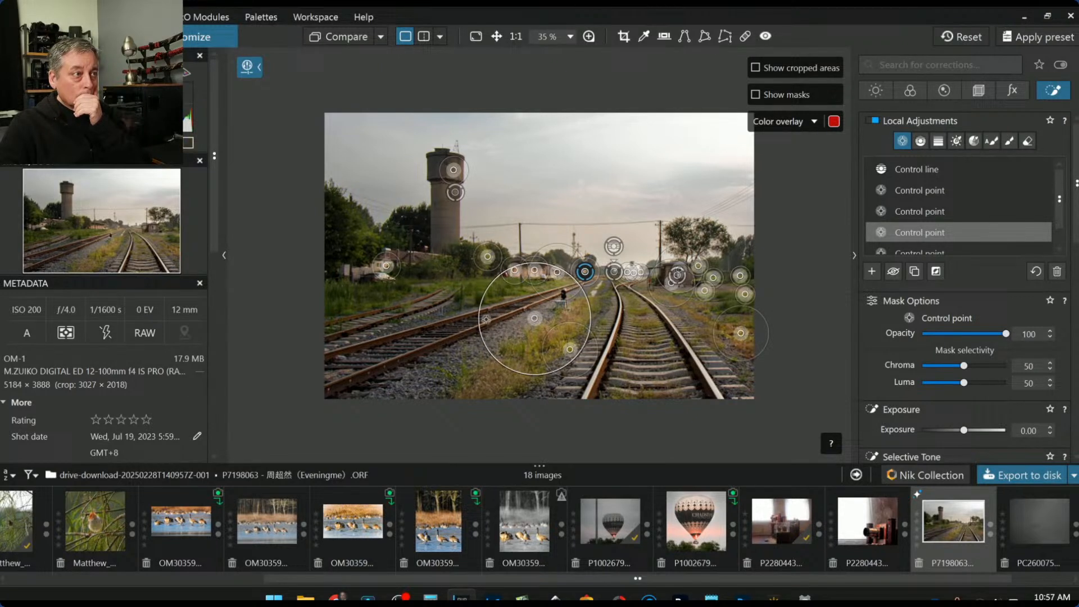
left_click_drag(486, 320, 298, 323)
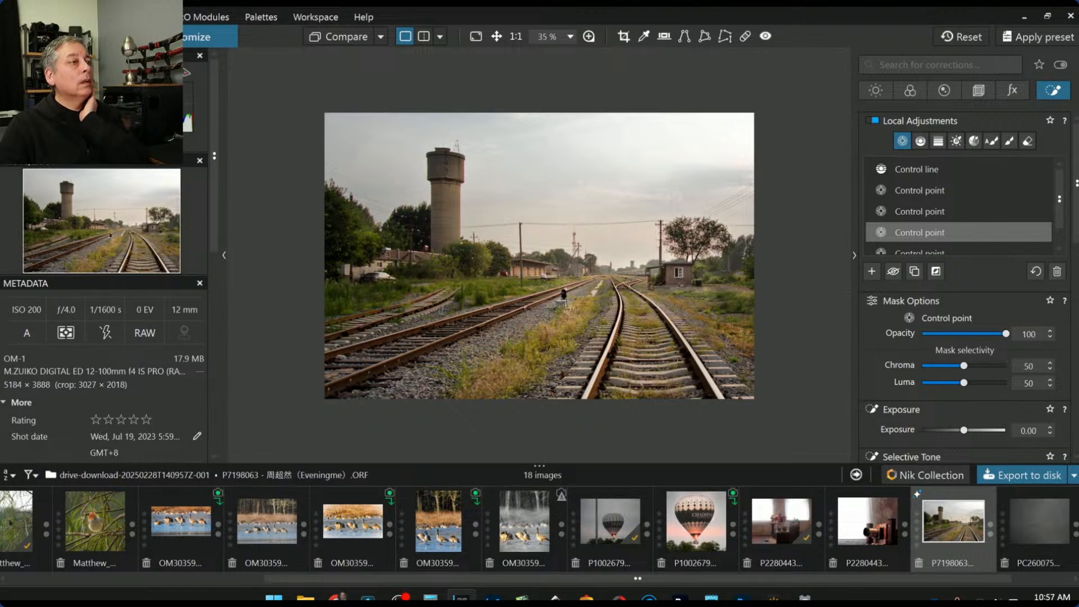
left_click_drag(679, 135, 674, 139)
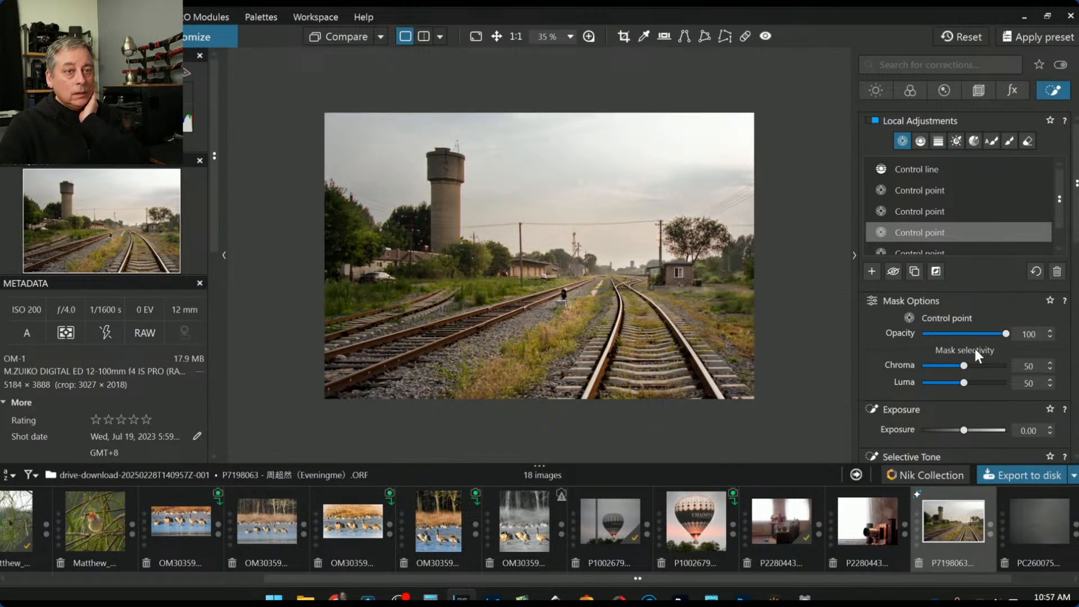
scroll(975, 351, "down", 2)
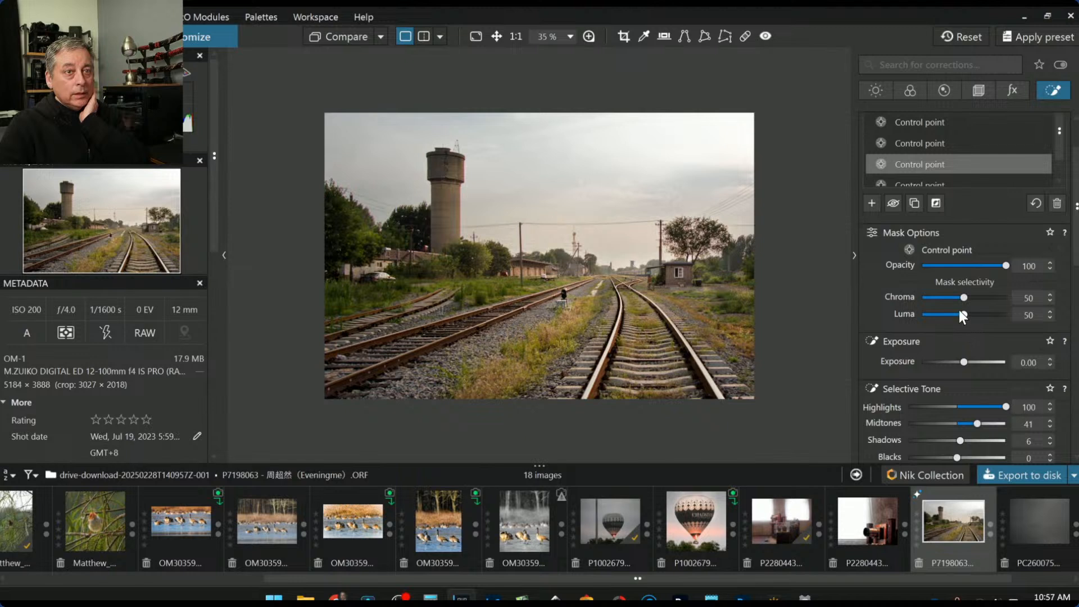
left_click_drag(963, 314, 963, 315)
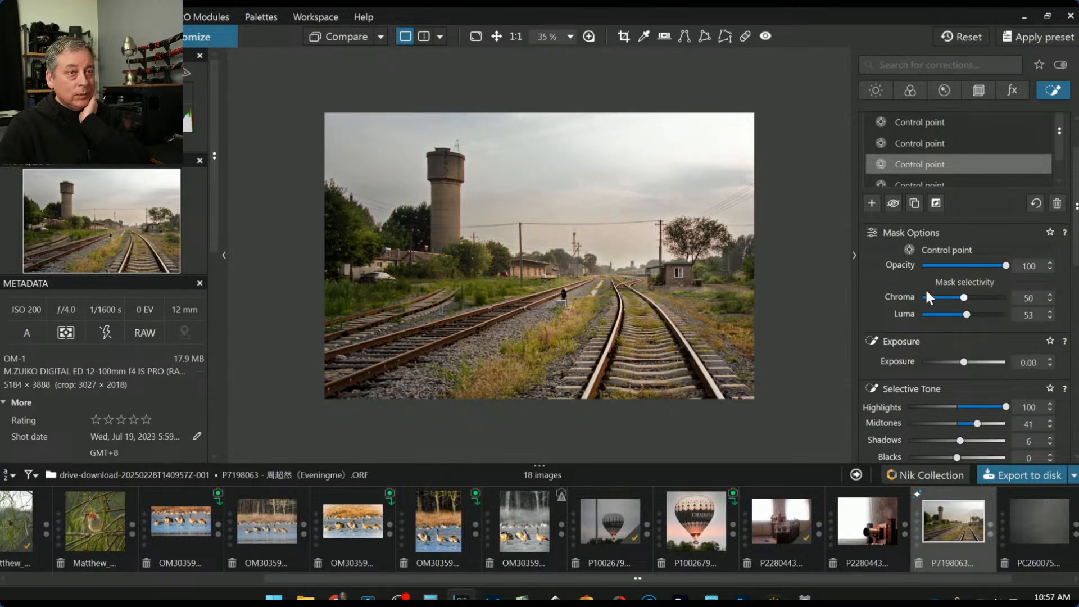
On the horizon control line, boost microcontrast, adjust contrast and cool the white balance
mouse_move(761, 221)
left_click(618, 247)
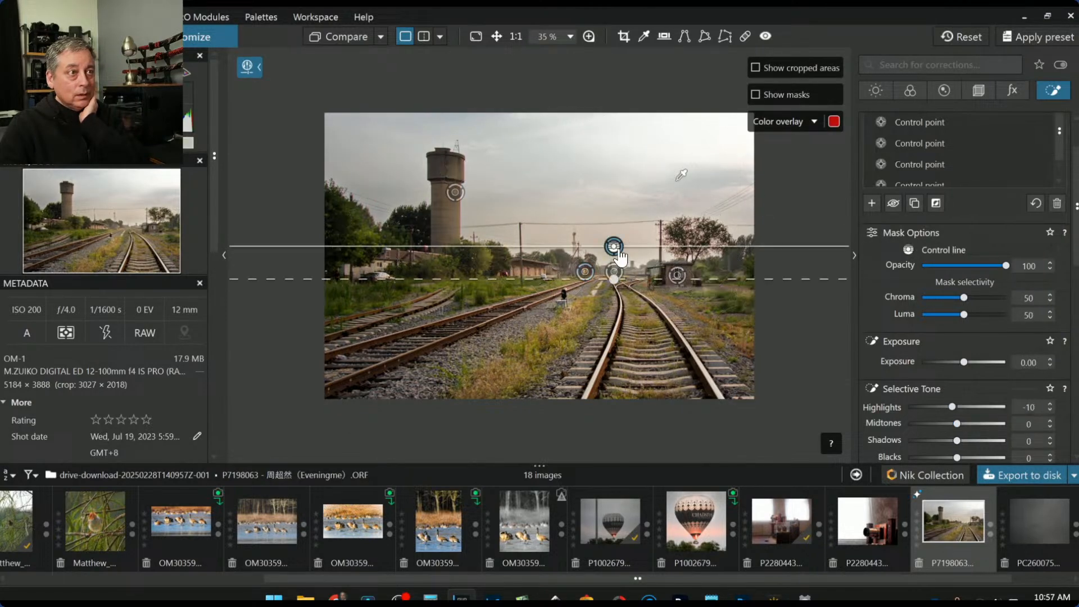
scroll(954, 370, "down", 3)
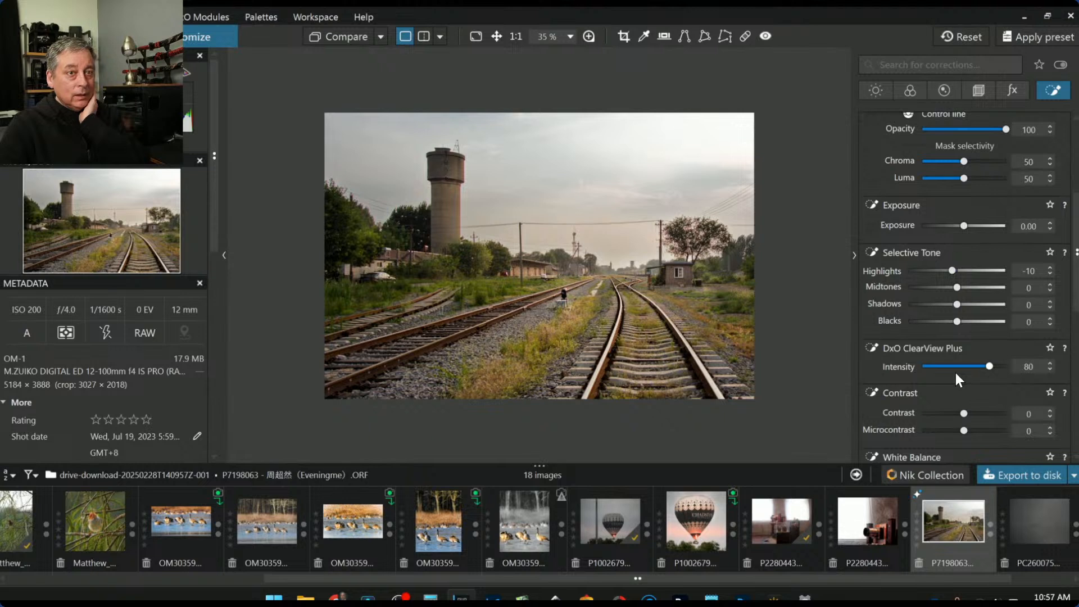
left_click_drag(983, 433, 991, 435)
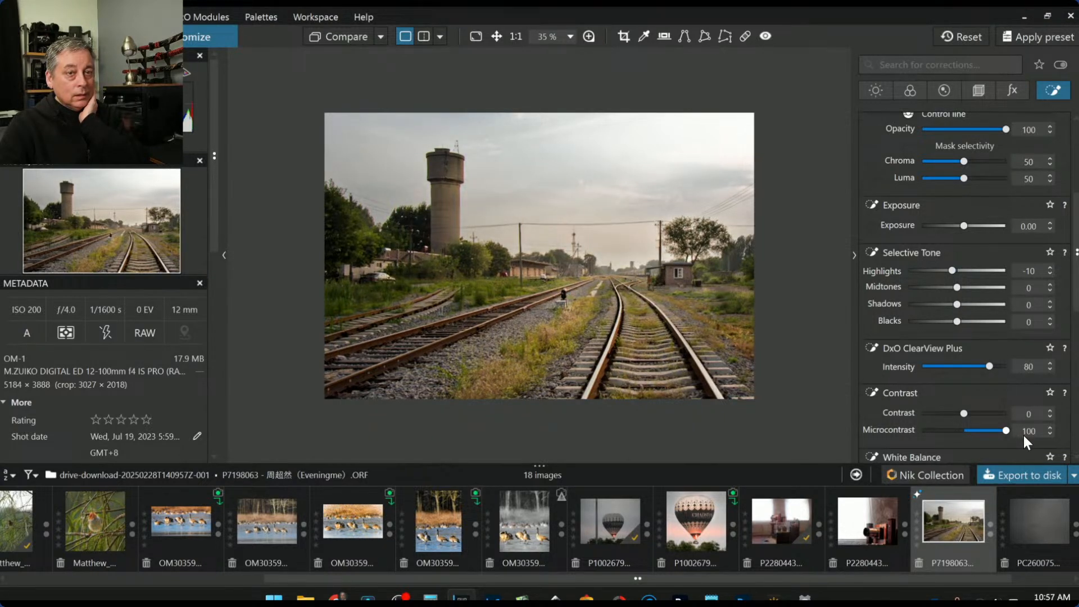
mouse_move(965, 414)
left_mouse_down()
mouse_move(979, 413)
mouse_move(955, 413)
left_mouse_up()
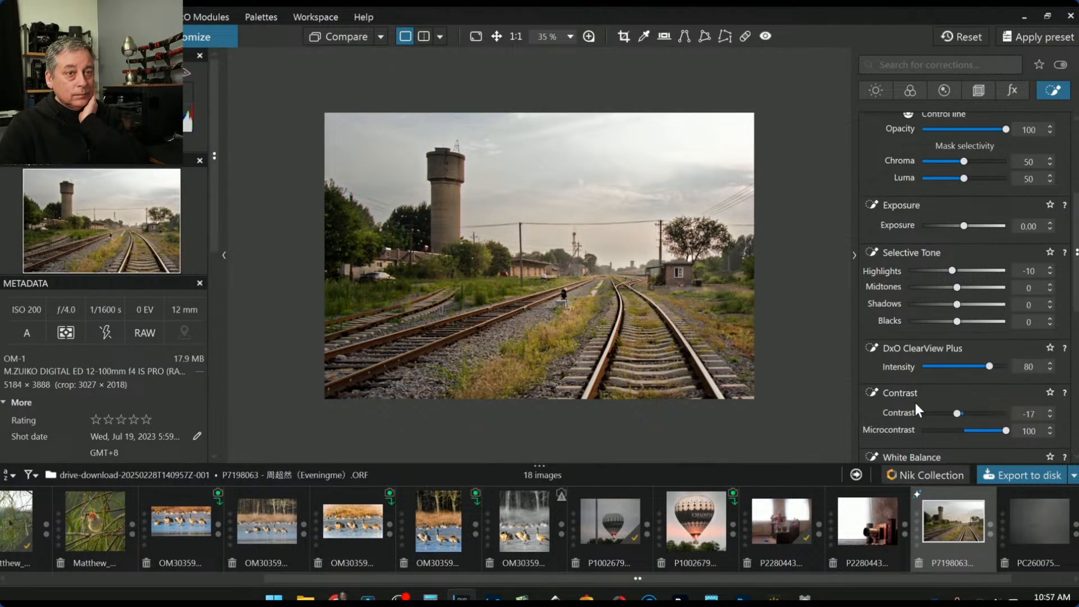
scroll(916, 404, "down", 3)
left_click_drag(944, 376, 938, 376)
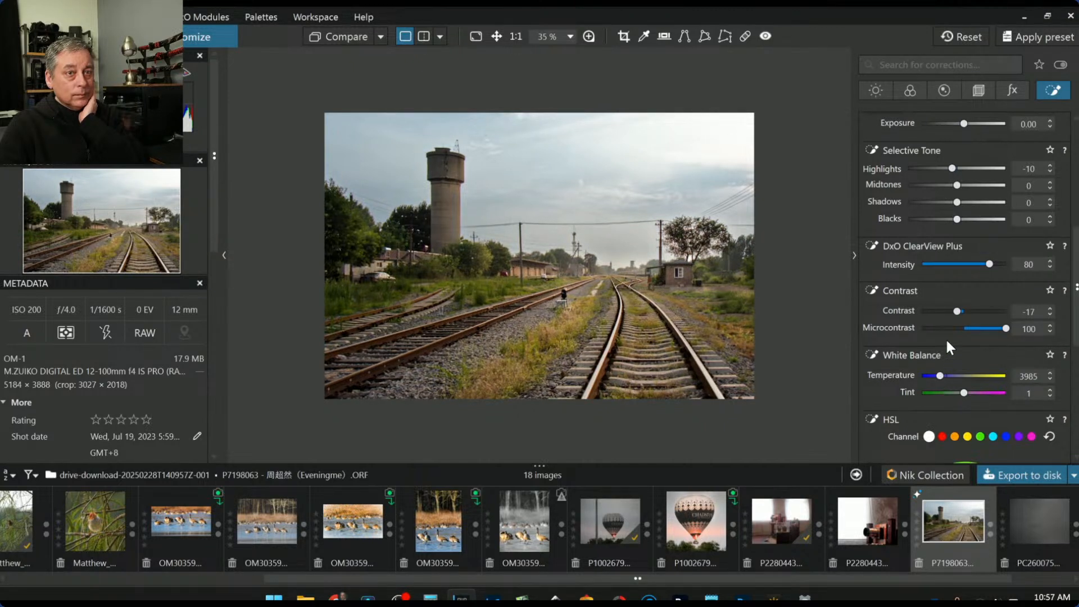
Reset contrast to 0 and set microcontrast 69, blacks 27, highlights -23, exposure 0.26
double_click(956, 311)
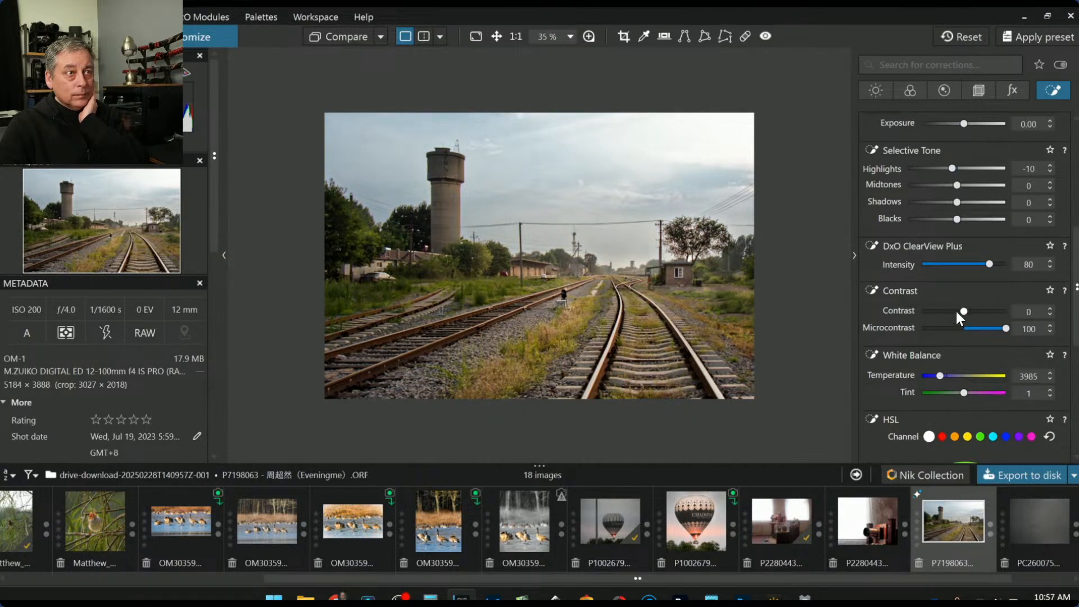
left_click(992, 328)
left_click_drag(956, 221, 976, 221)
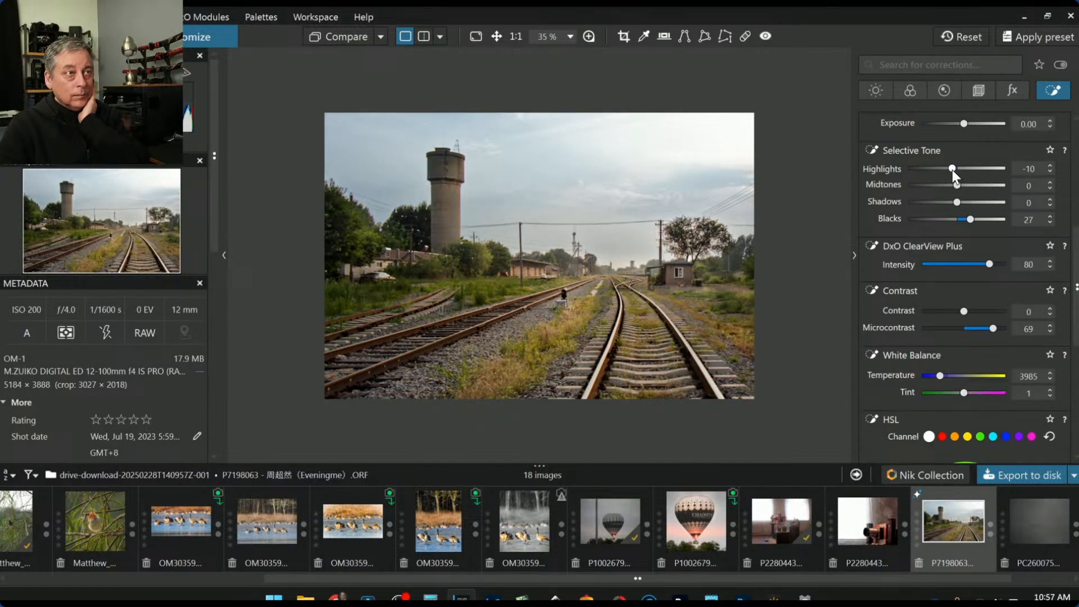
left_click_drag(949, 169, 945, 168)
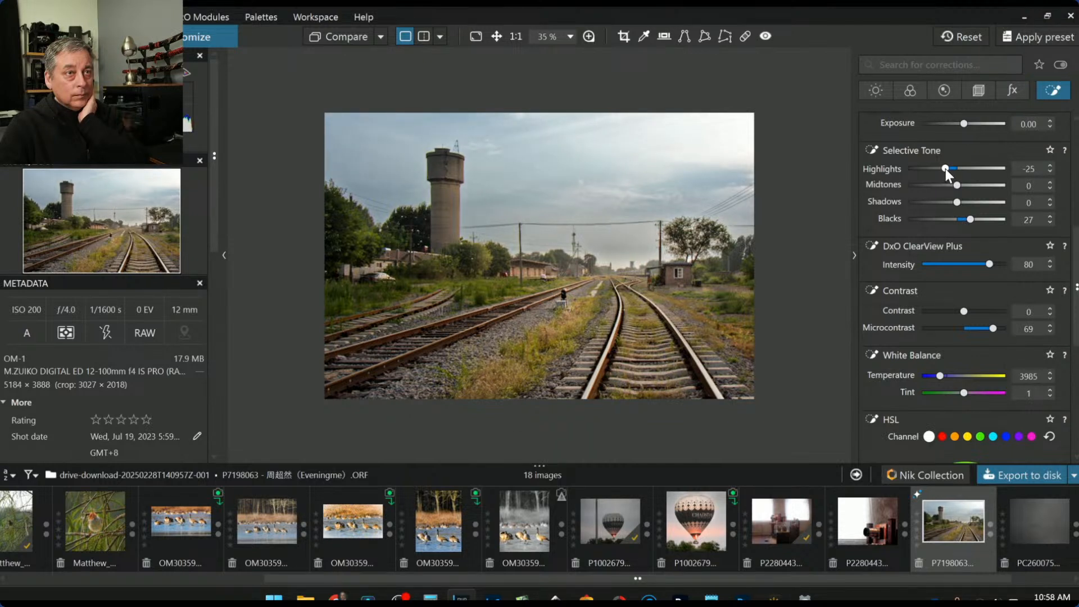
left_click_drag(962, 123, 967, 124)
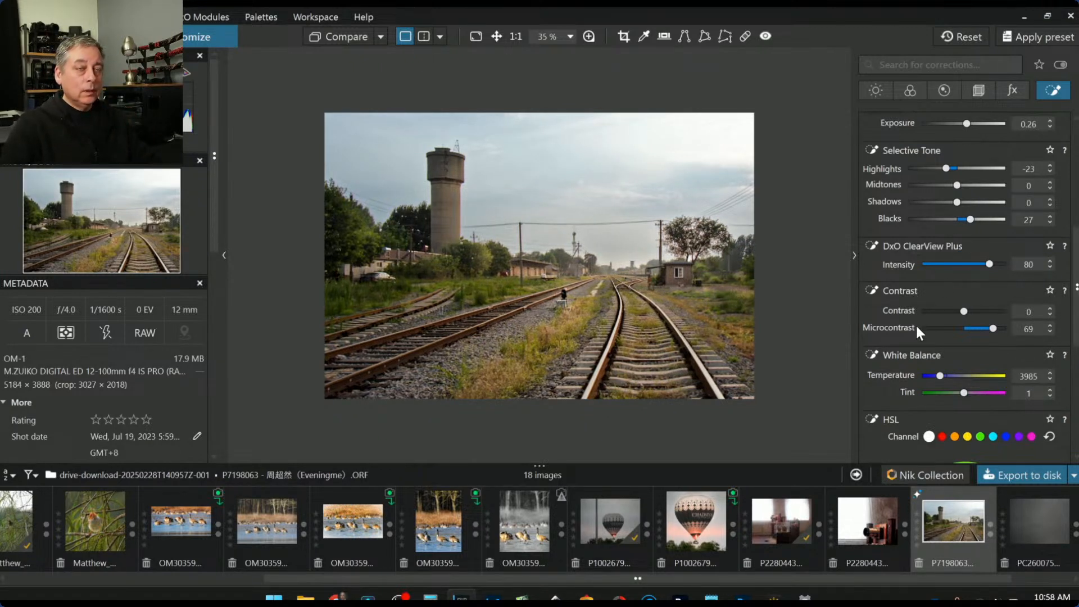
Set the third control point's blacks to -37 and nudge the vanishing-point control left
left_click(713, 292)
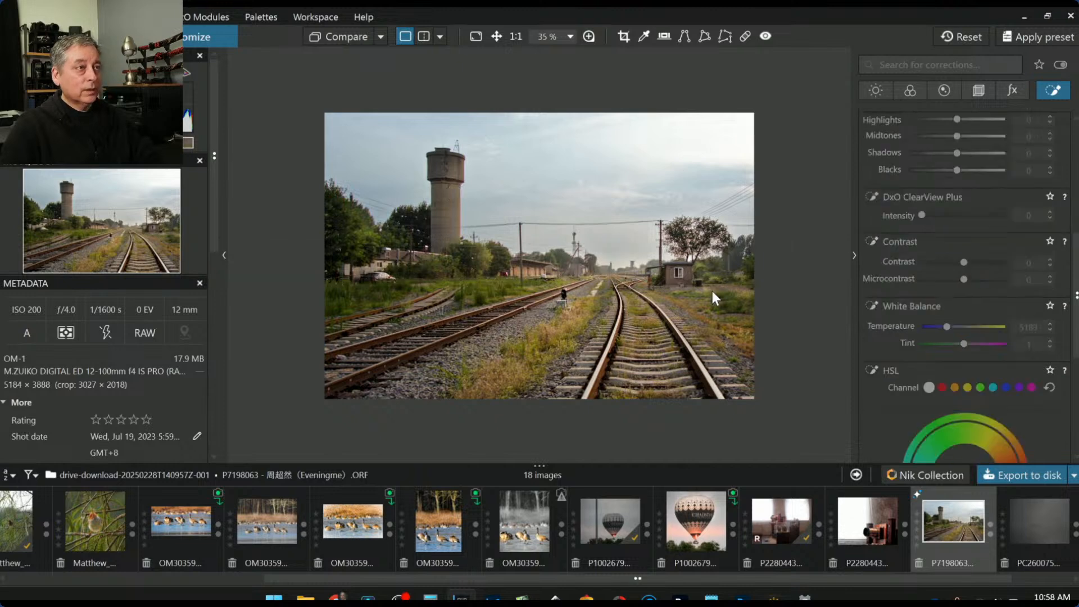
scroll(693, 269, "down", 1)
scroll(677, 283, "up", 2)
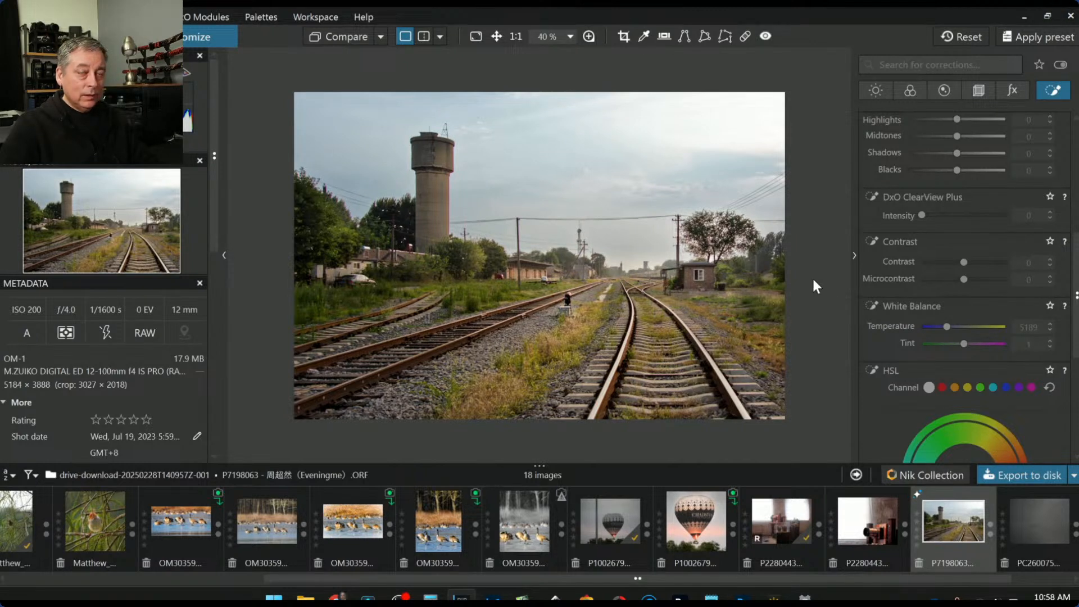
scroll(880, 312, "up", 1)
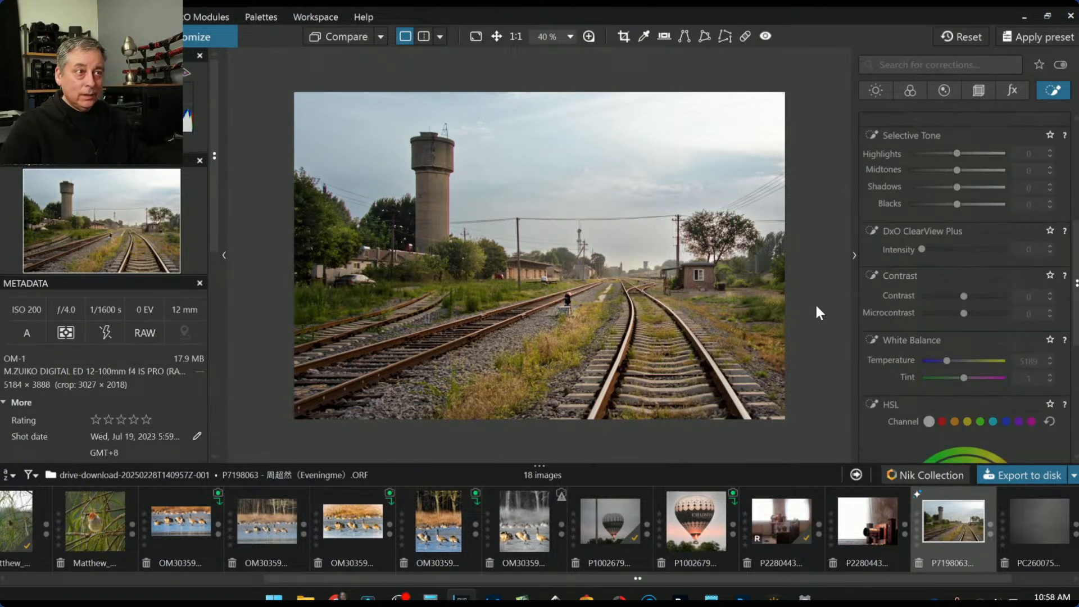
scroll(894, 321, "up", 5)
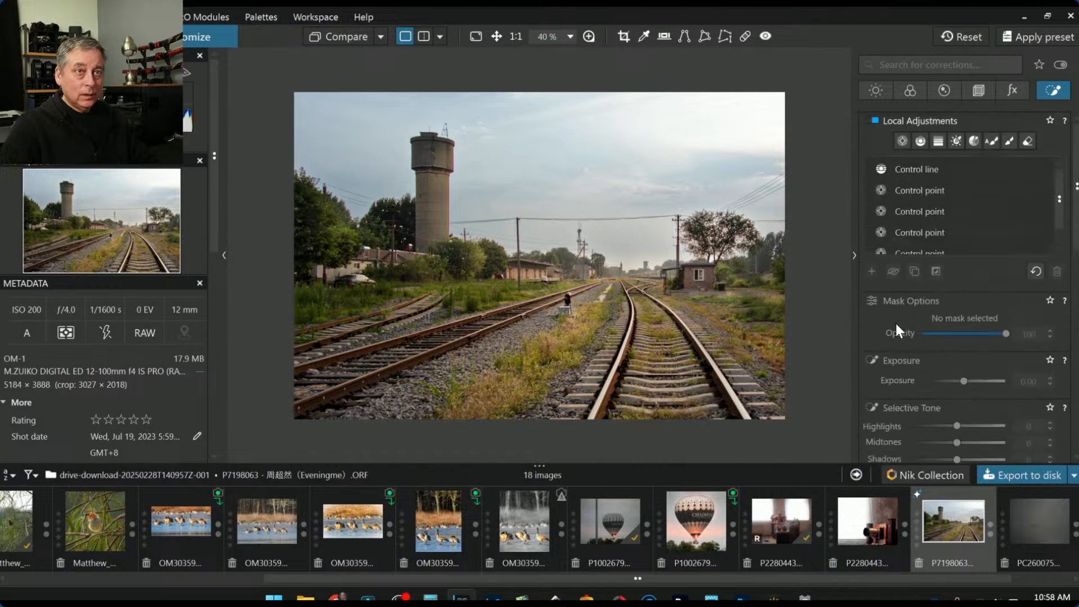
left_click(913, 196)
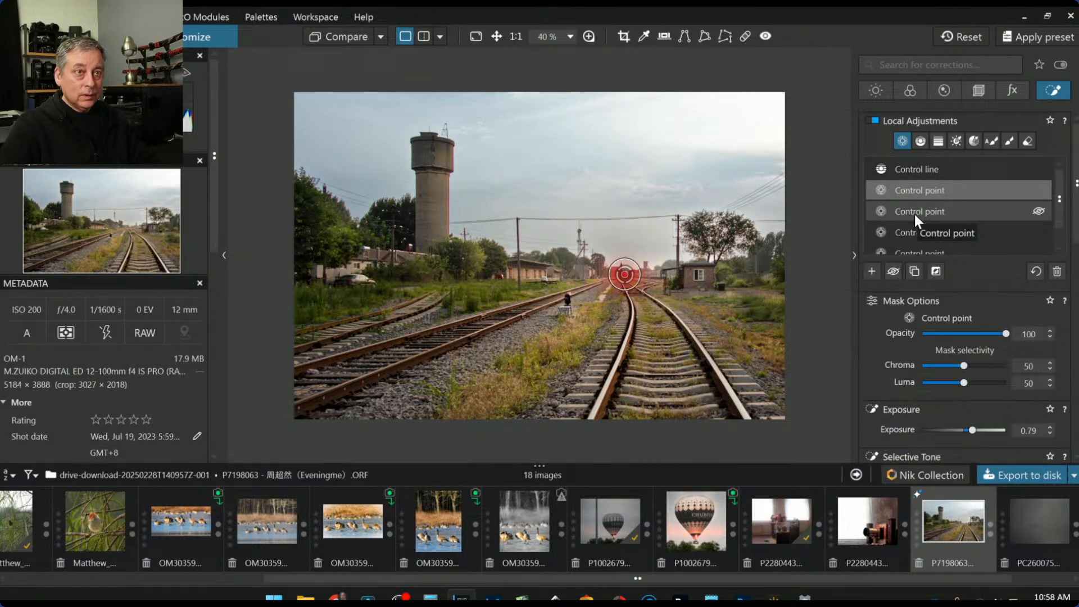
left_click(915, 213)
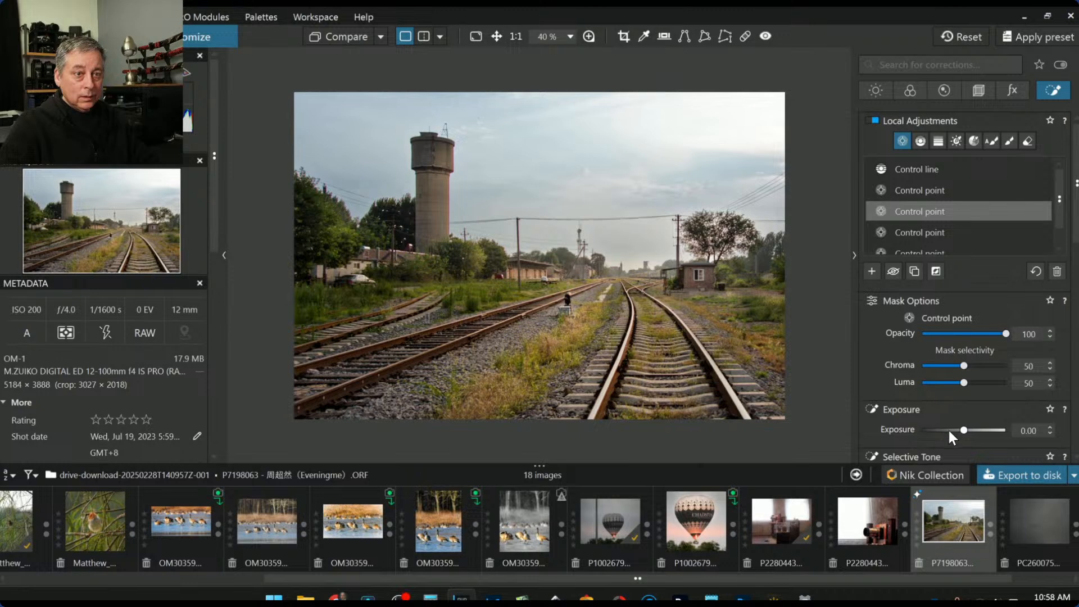
scroll(939, 420, "down", 5)
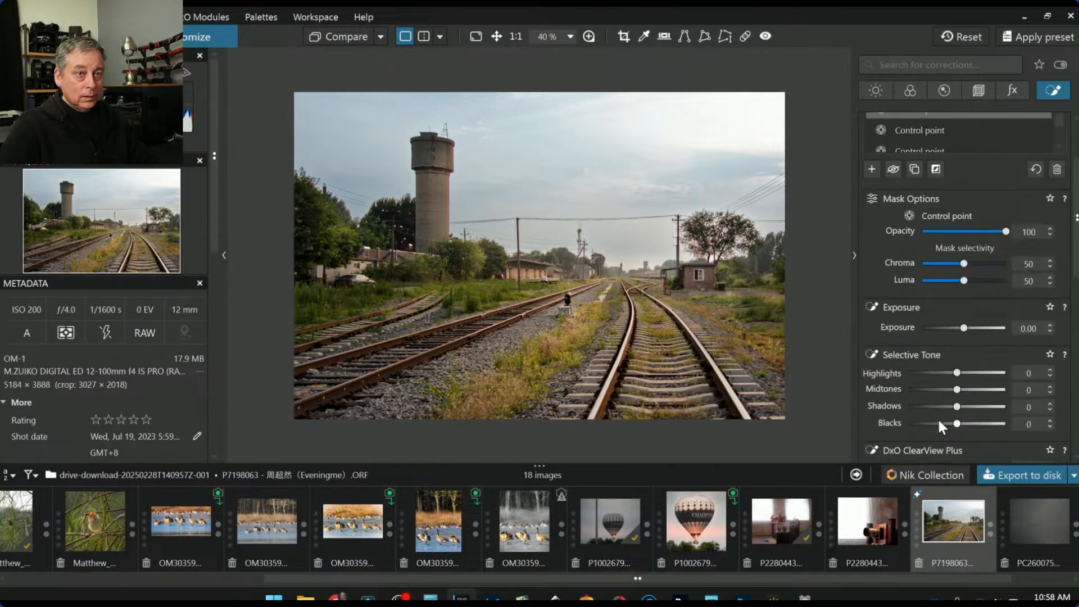
left_click(938, 388)
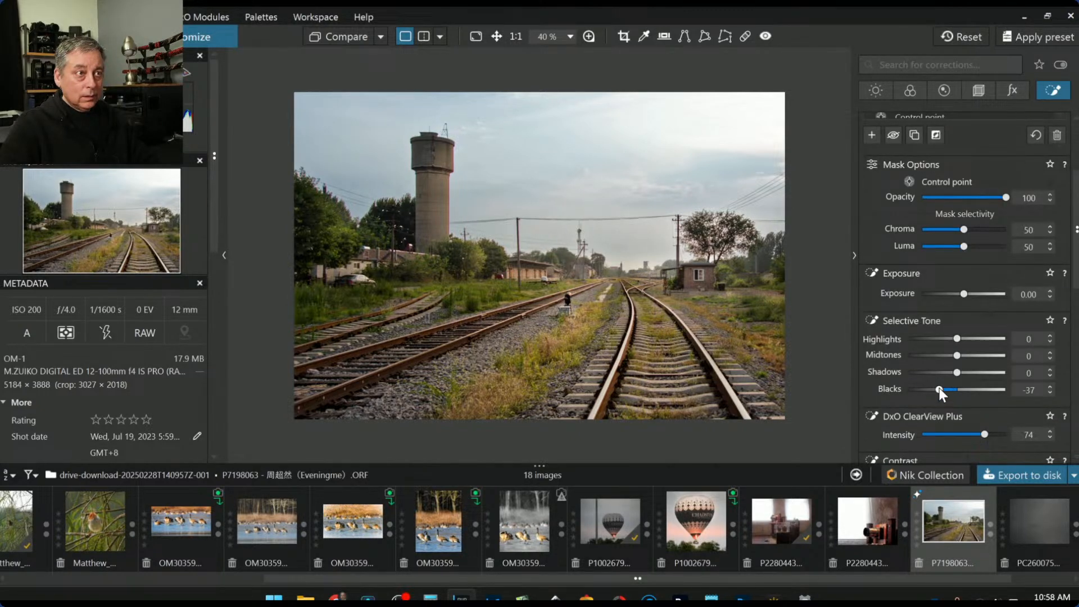
mouse_move(626, 254)
left_click_drag(623, 276, 615, 276)
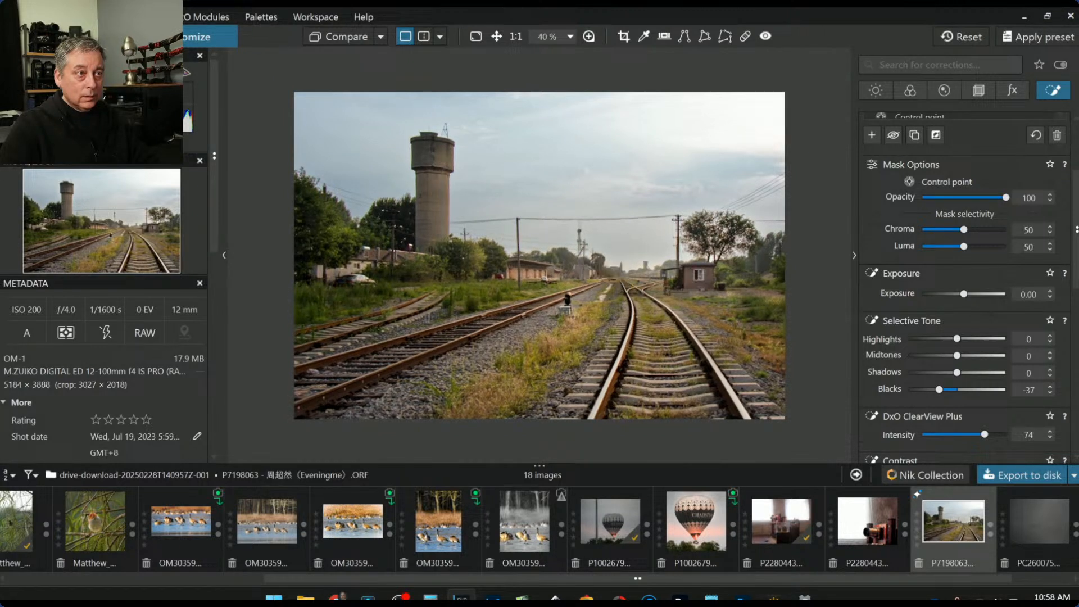
key("Escape")
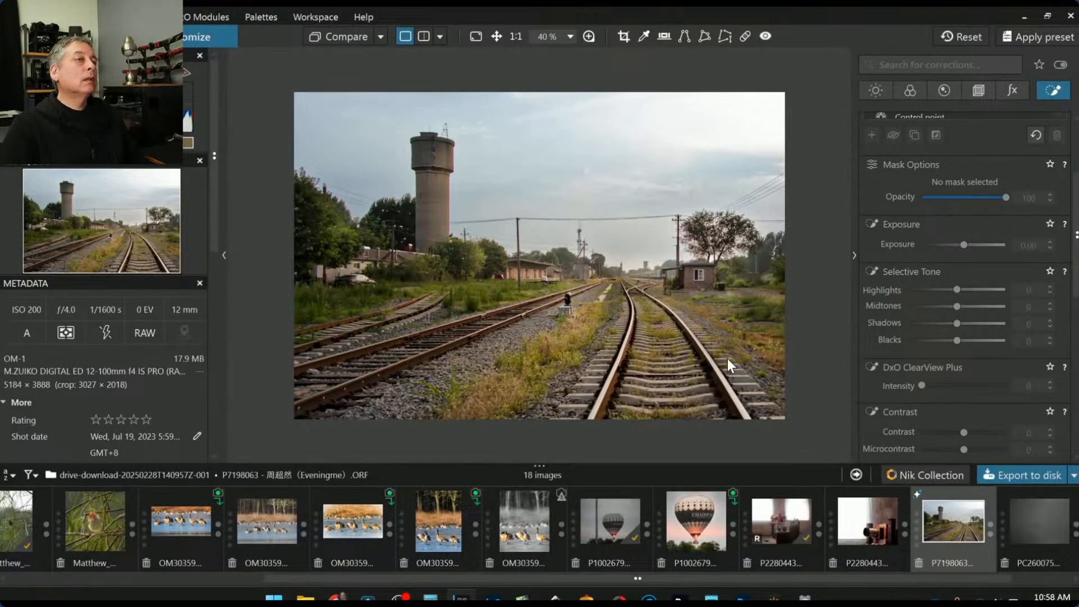
Move the lower-left tracks control point slightly down-right
scroll(875, 214, "up", 1)
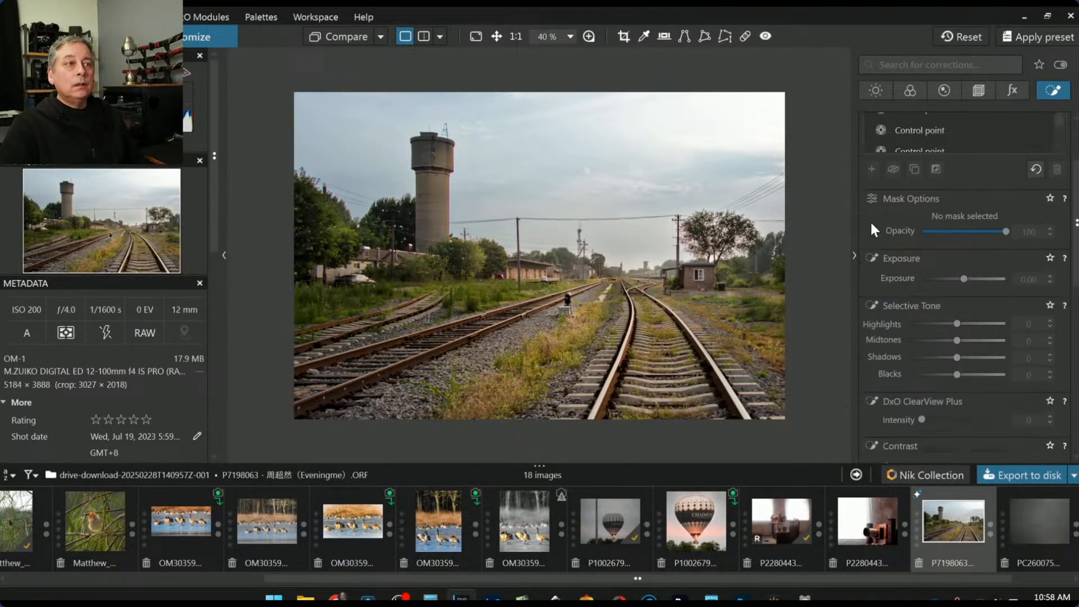
scroll(728, 268, "down", 2)
scroll(984, 253, "up", 3)
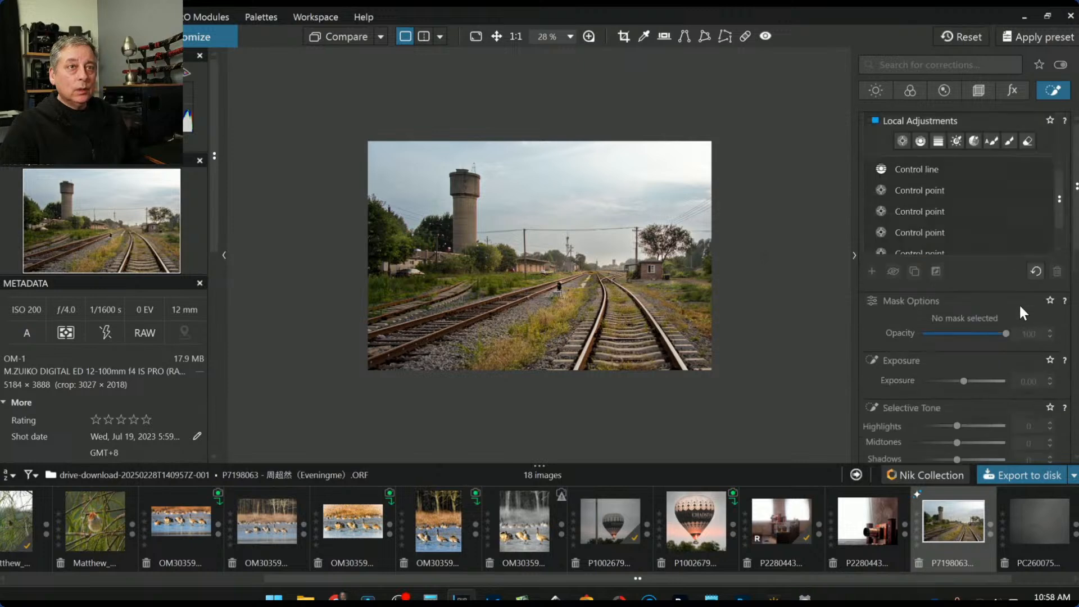
left_click(903, 232)
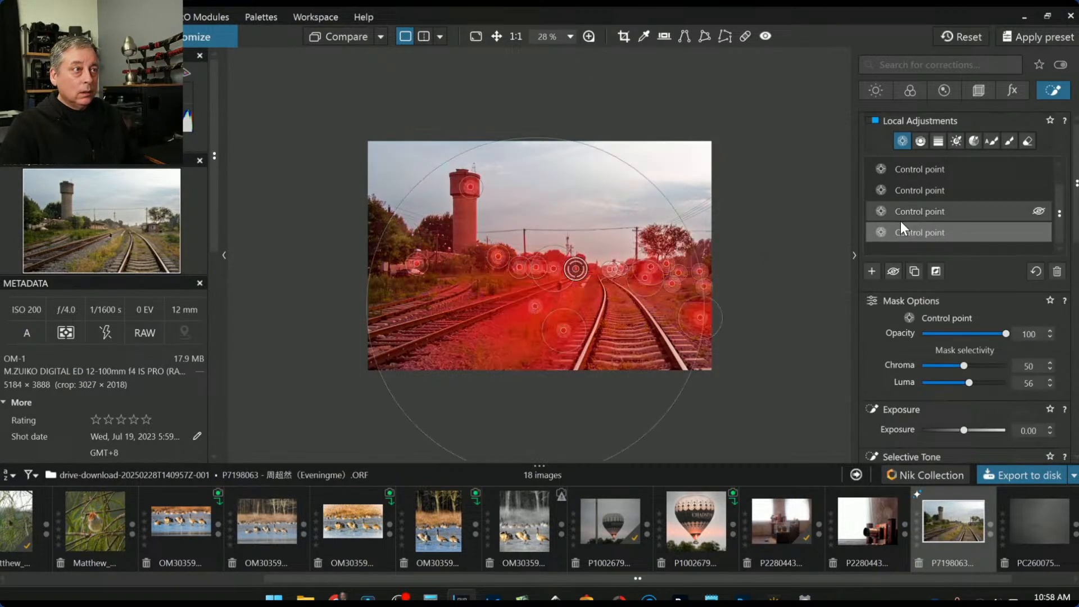
left_click(899, 215)
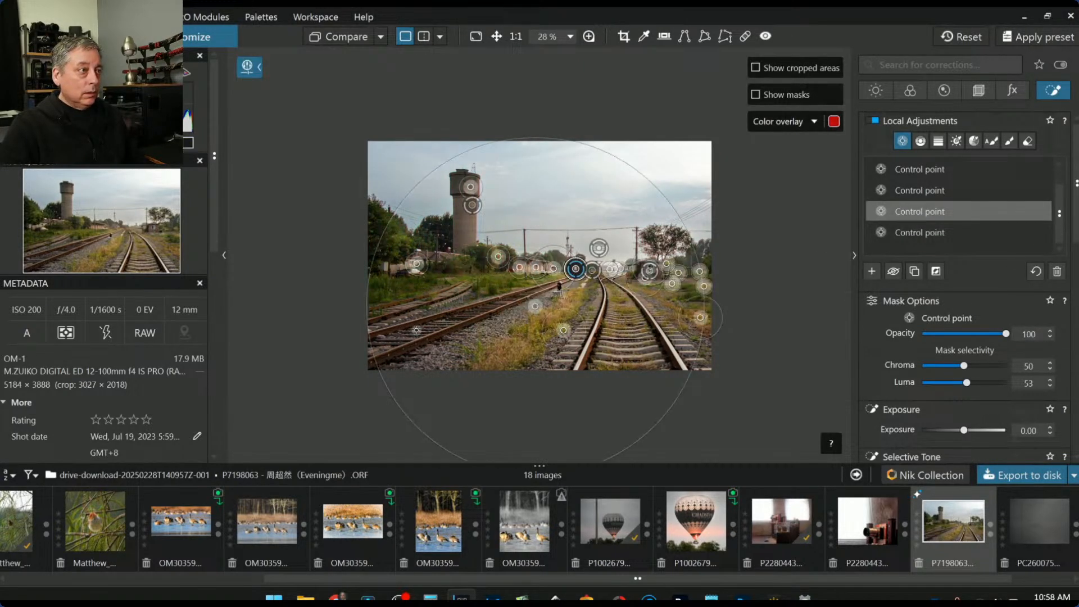
left_click(416, 329)
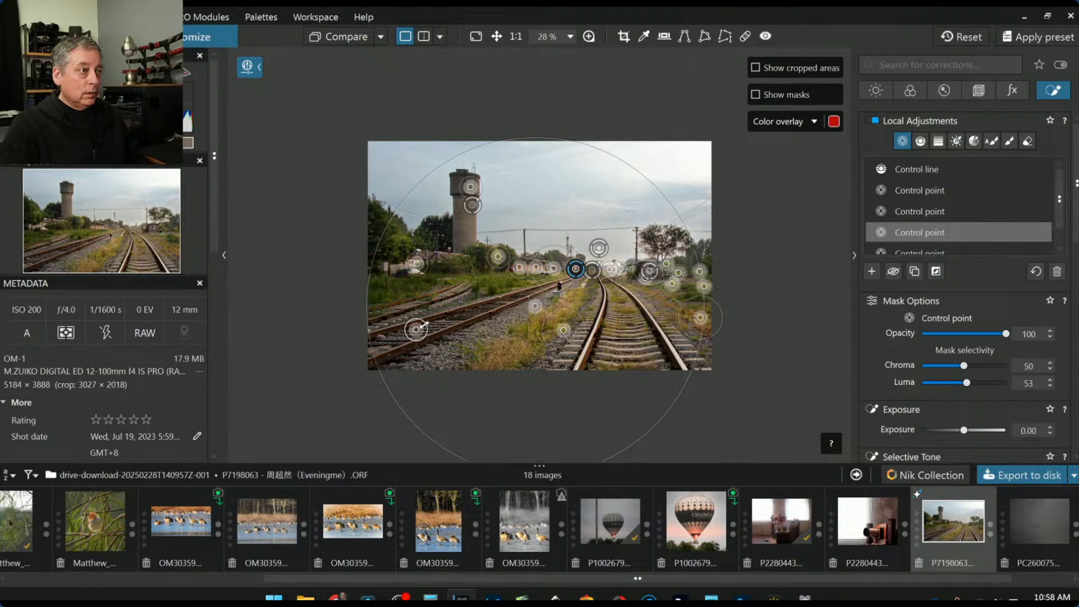
key("Delete")
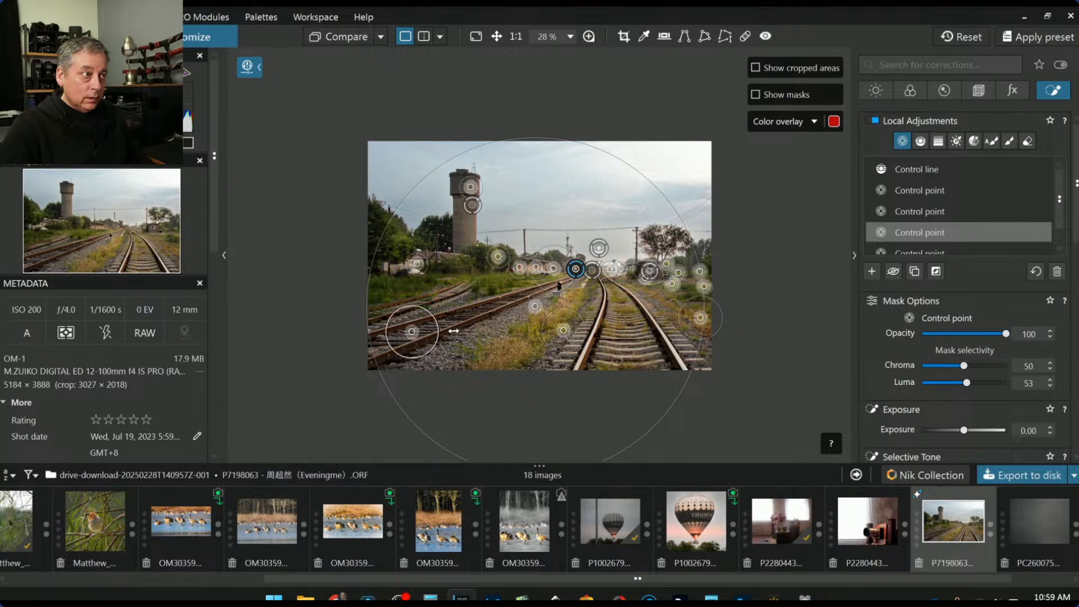
left_click_drag(412, 331, 424, 353)
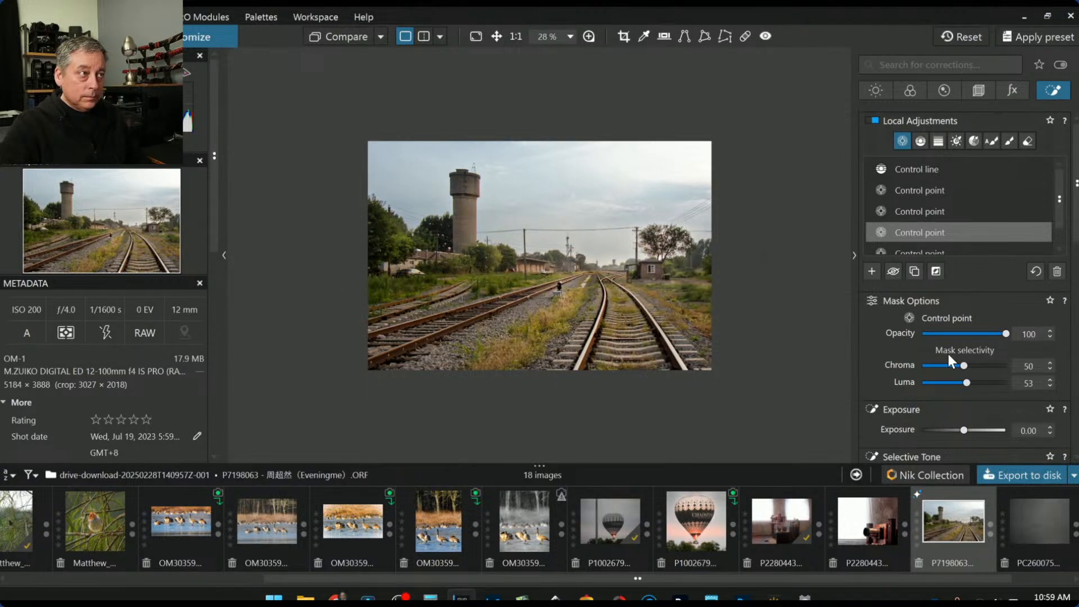
Add a brightening control point on the lower-left tracks and widen the water-tower point's area
left_click(872, 271)
left_click(422, 337)
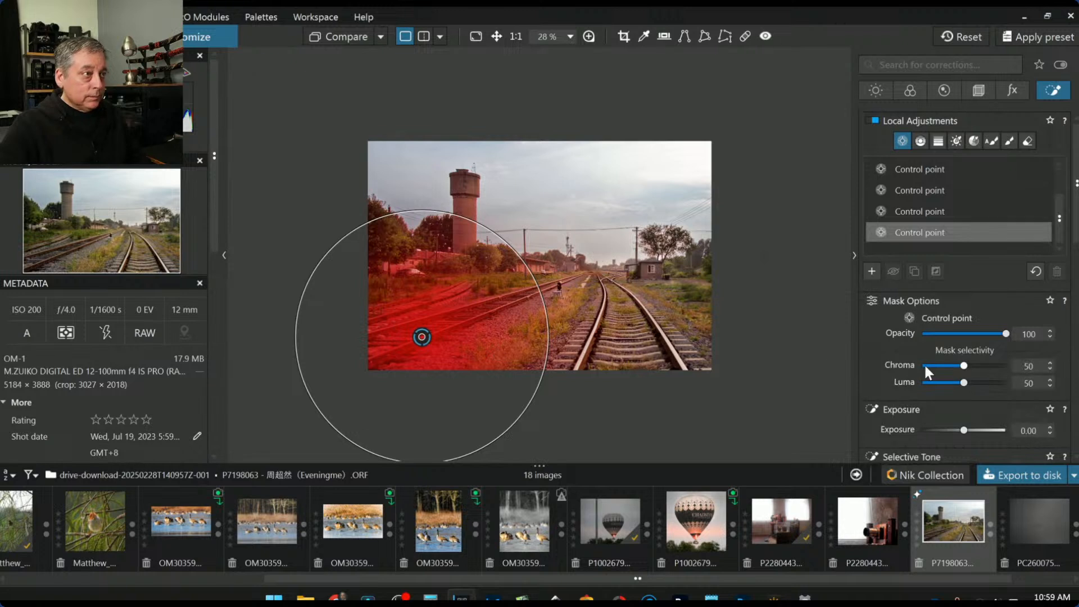
left_click_drag(963, 431, 970, 434)
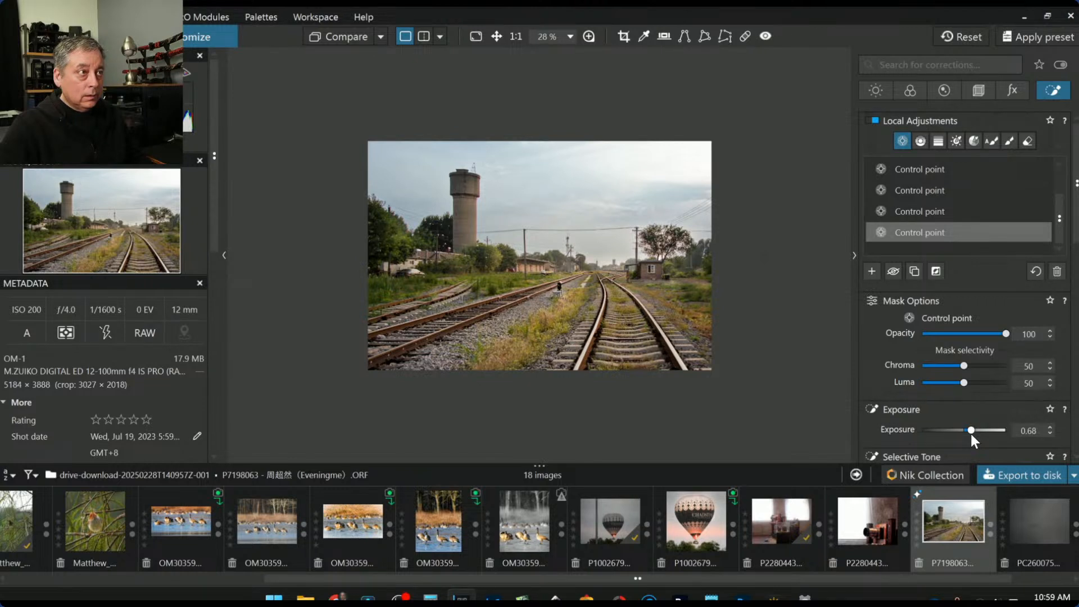
left_click(470, 206)
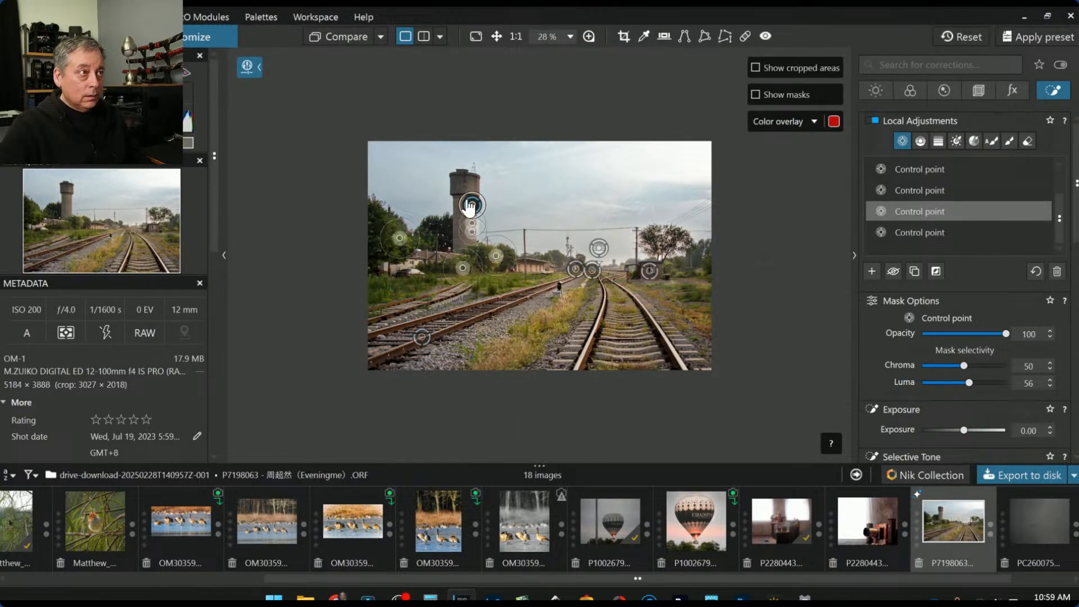
left_click_drag(468, 193, 454, 164)
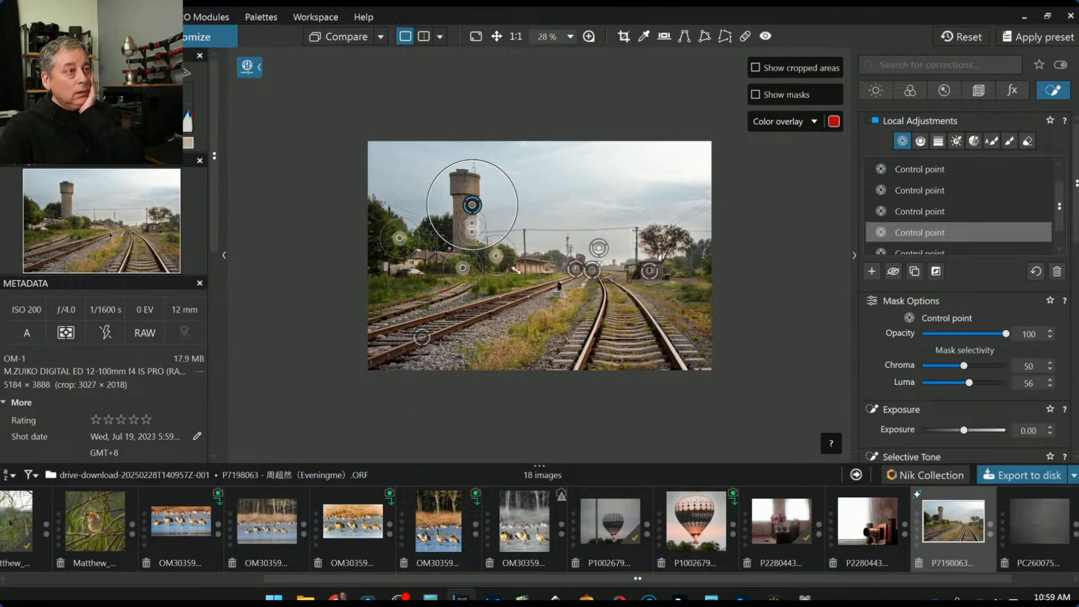
Warm another control point's white balance temperature from 6246 to 7070
left_click(575, 270)
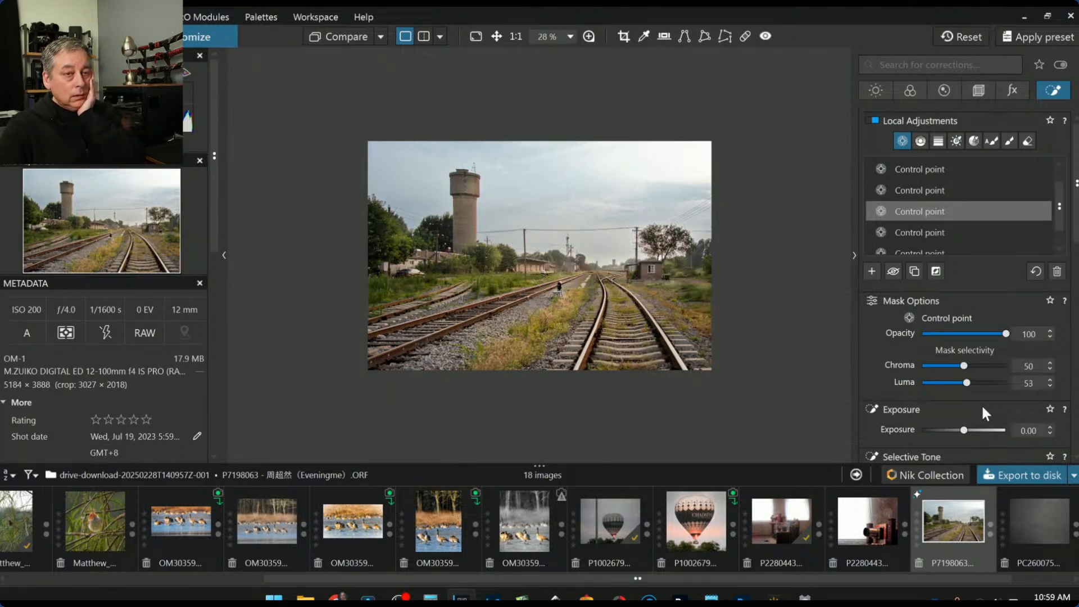
scroll(952, 400, "down", 5)
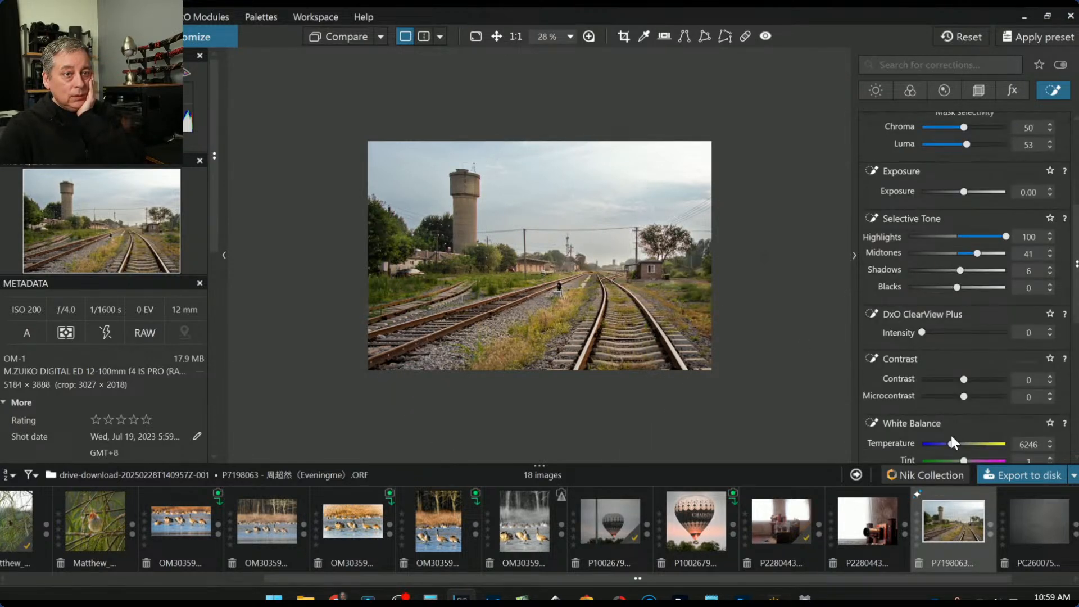
left_click_drag(953, 445, 955, 445)
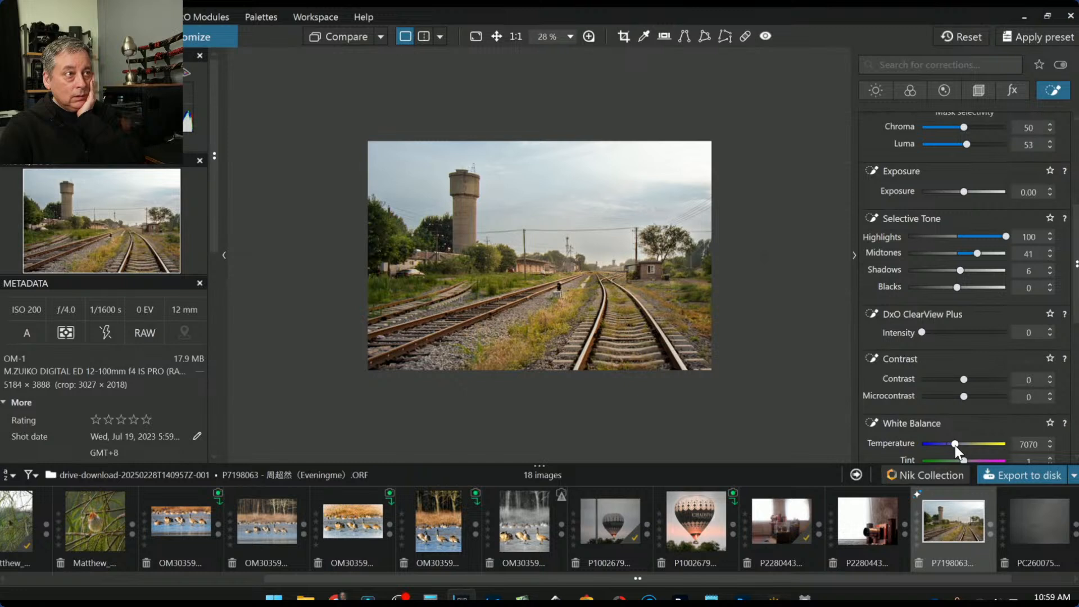
scroll(1006, 398, "down", 1)
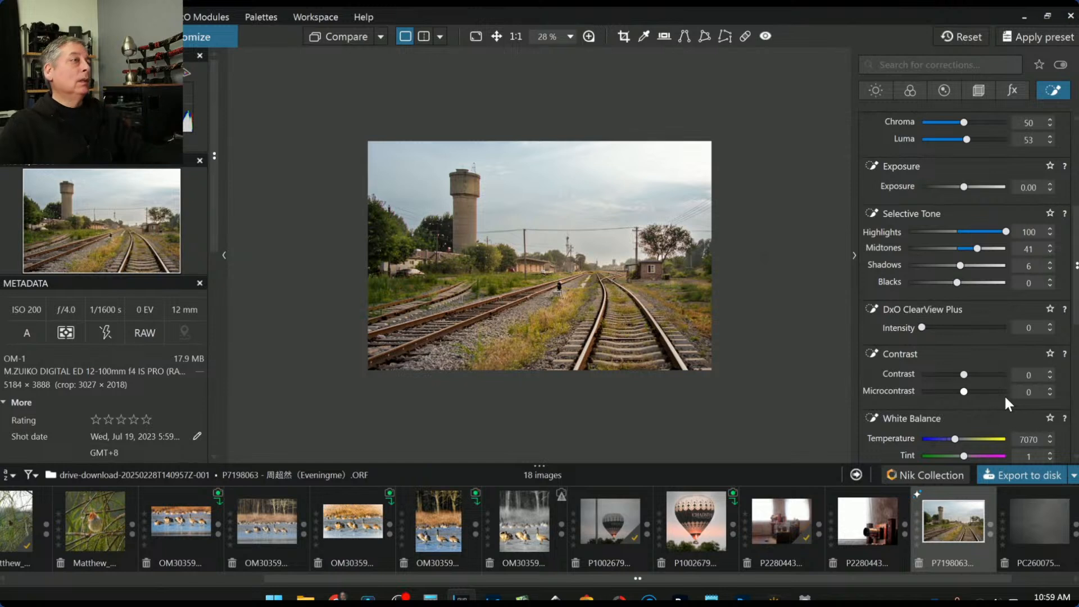
key("Escape")
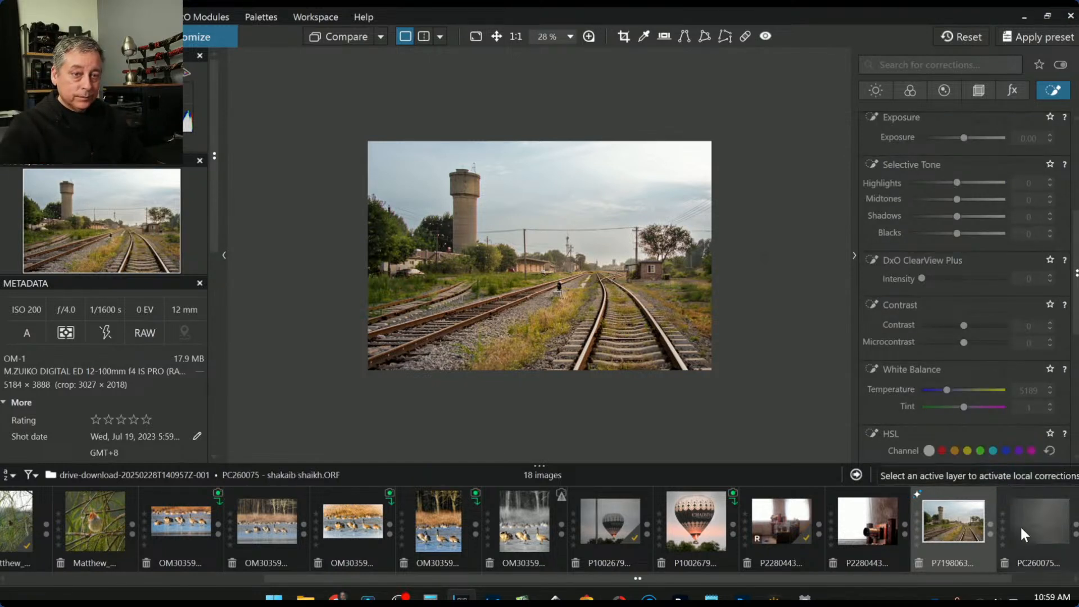
Export to disk with Standard output: JPEG, quality 100, into the original image folder
left_click(1007, 478)
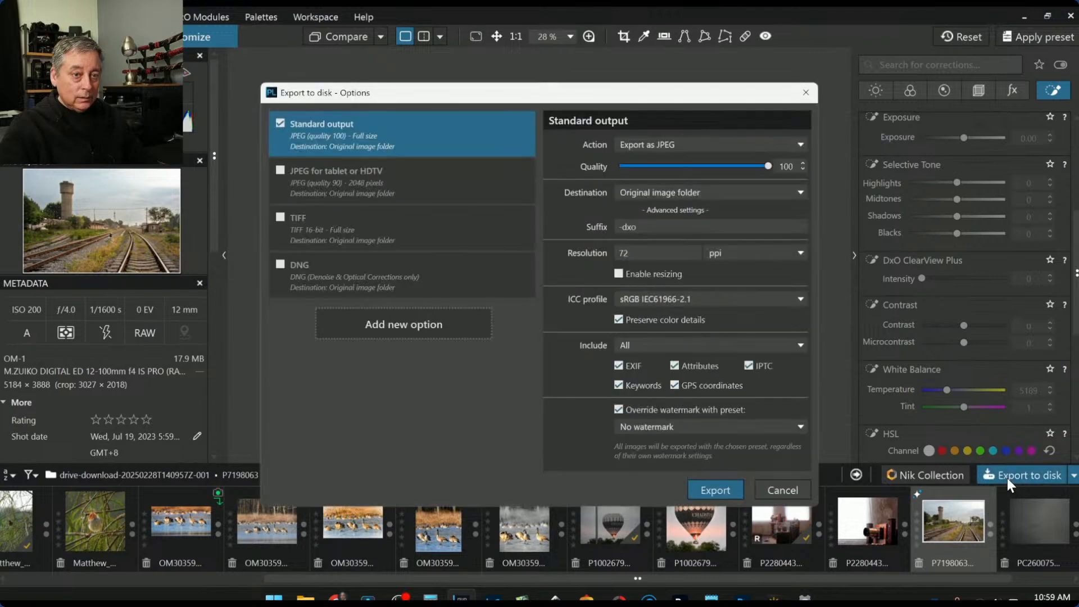
key("Return")
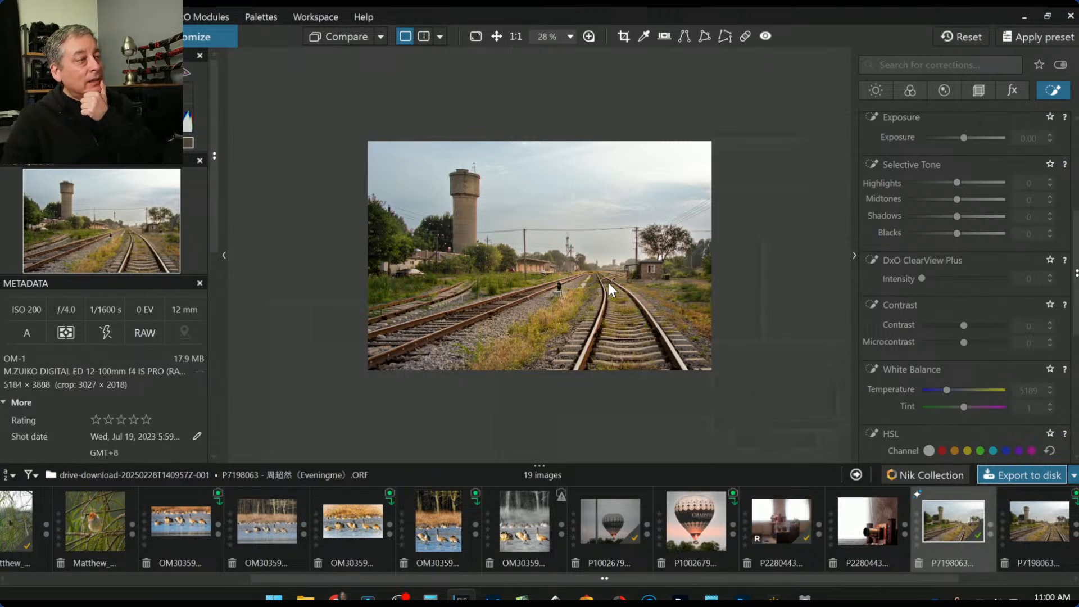
Reset the corrections, use the photo as reference and compare it with the exported -dxo.jpg
left_click(980, 32)
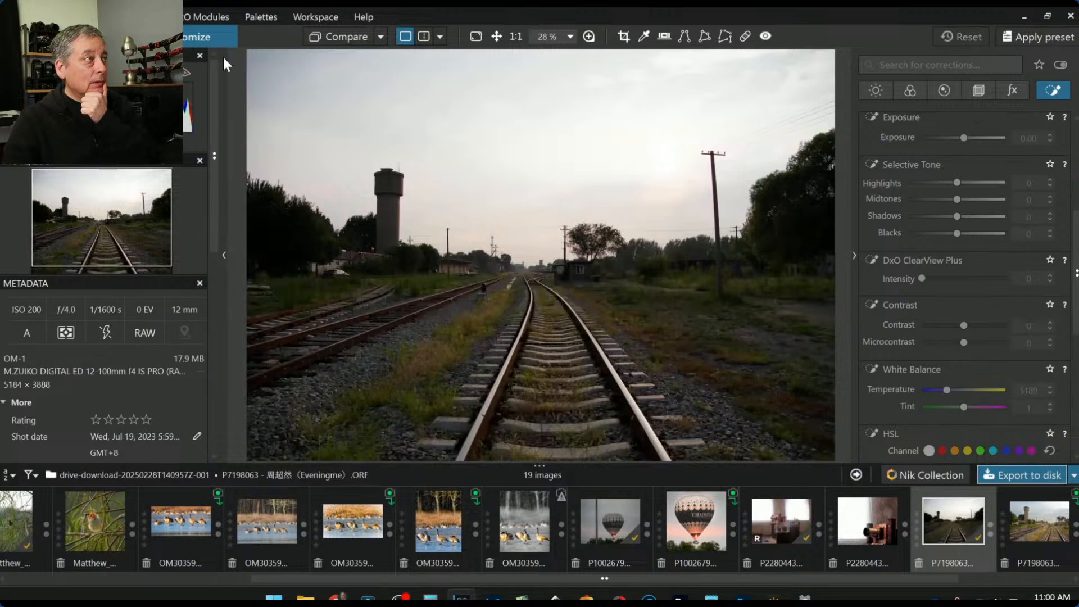
right_click(947, 529)
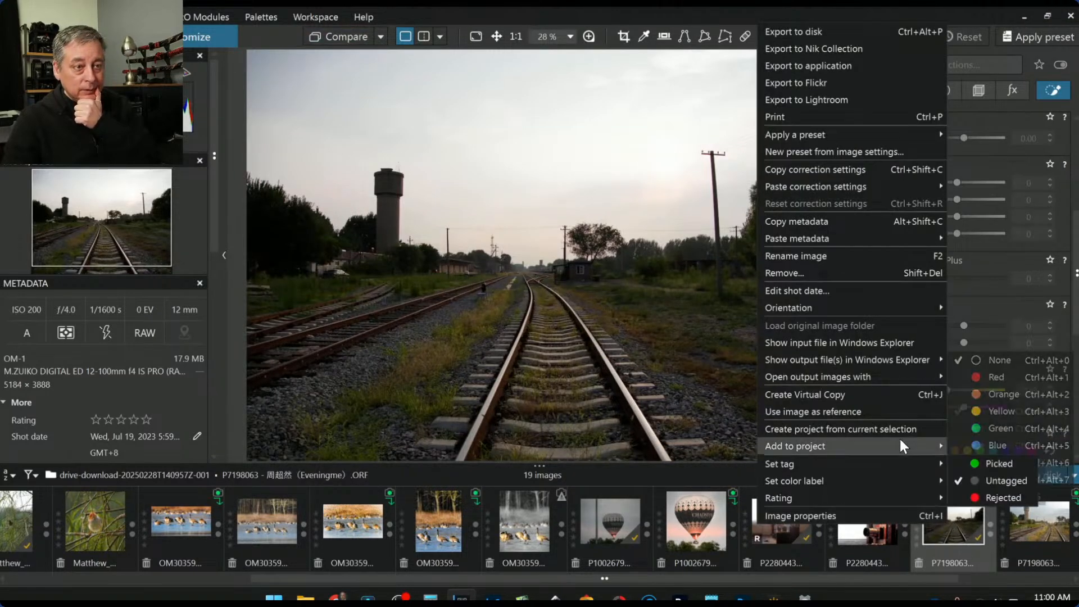
left_click(861, 412)
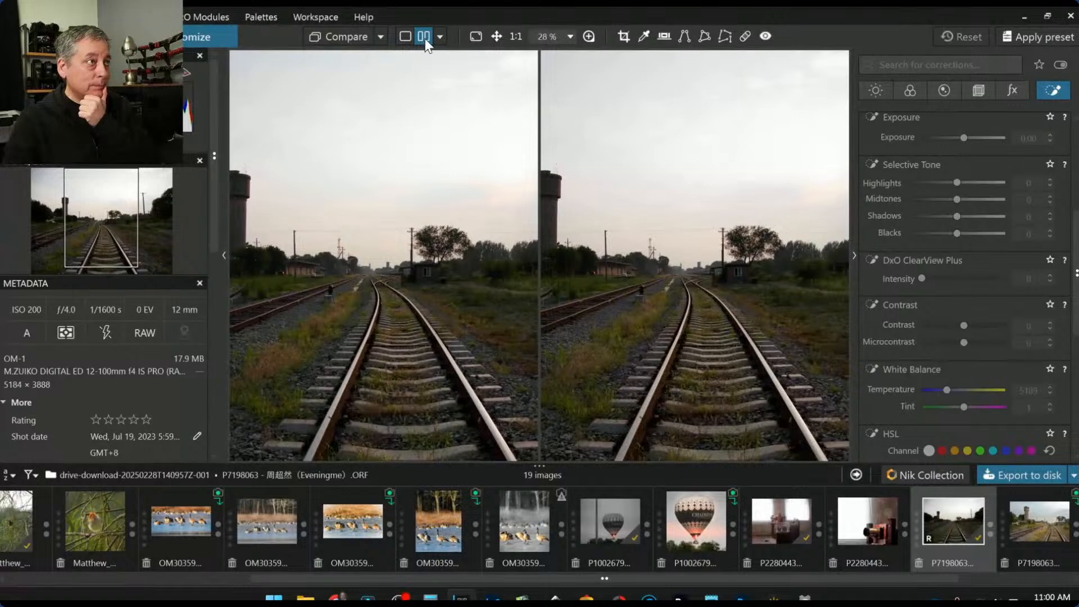
left_click(382, 36)
left_click(422, 127)
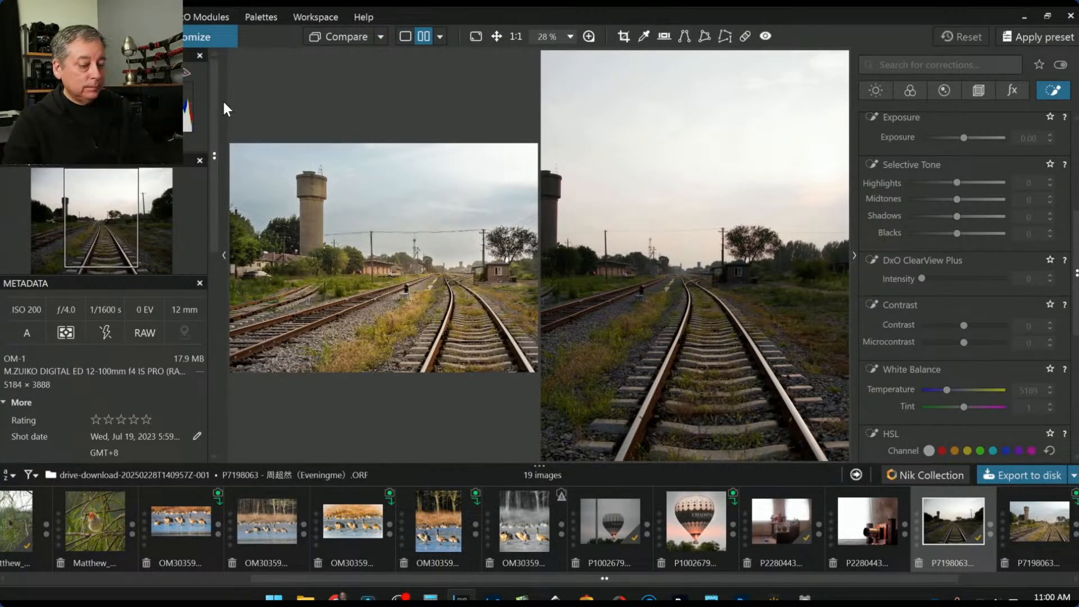
Hide the side panels to inspect both images, then return to single-image view
key("F9")
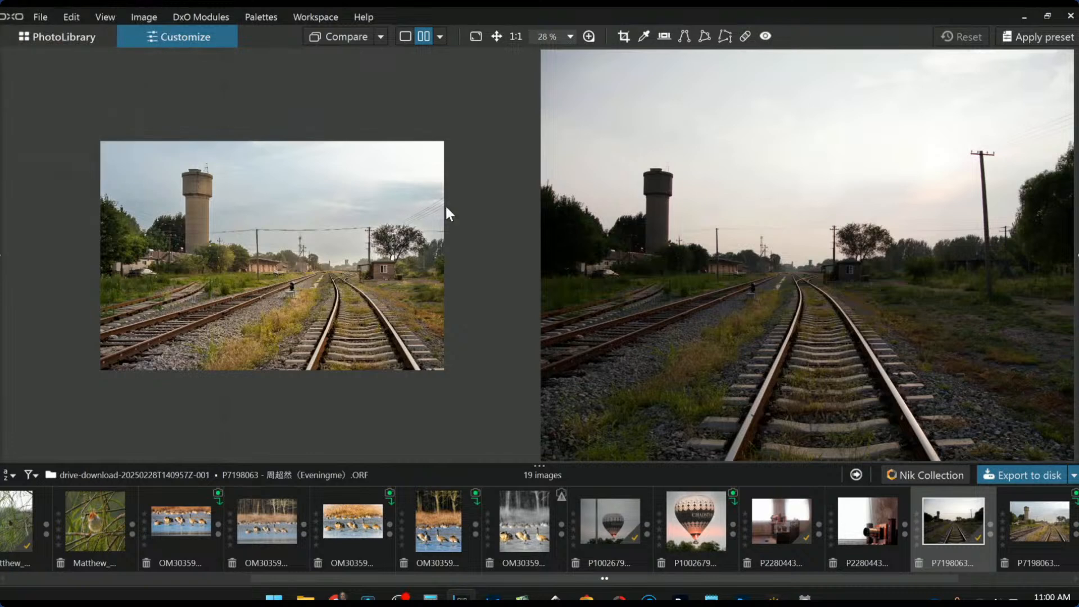
scroll(632, 265, "down", 3)
scroll(313, 254, "up", 2)
scroll(313, 255, "up", 1)
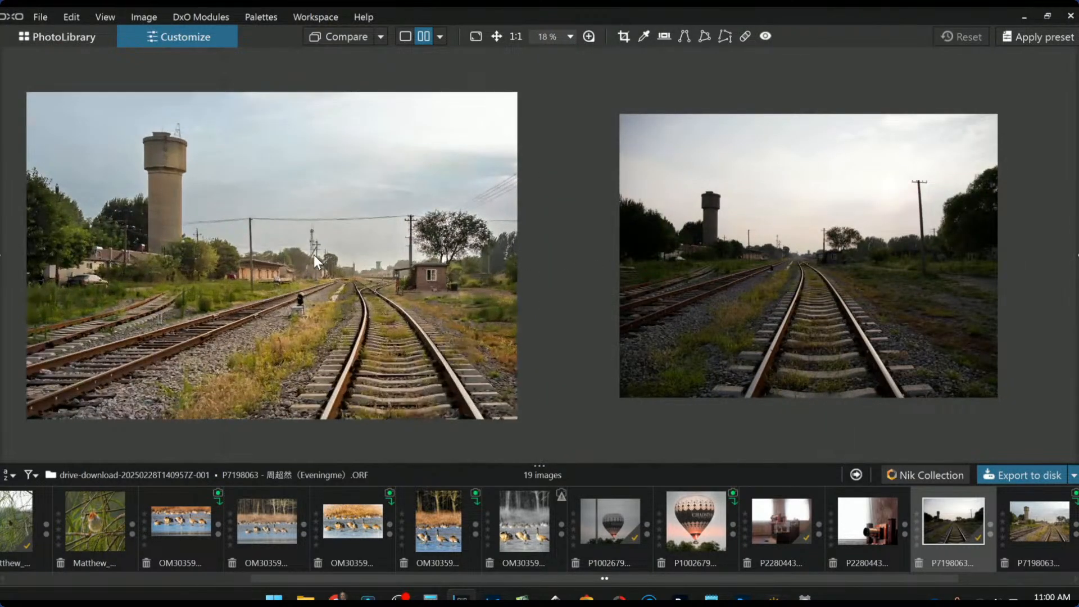
scroll(643, 304, "down", 1)
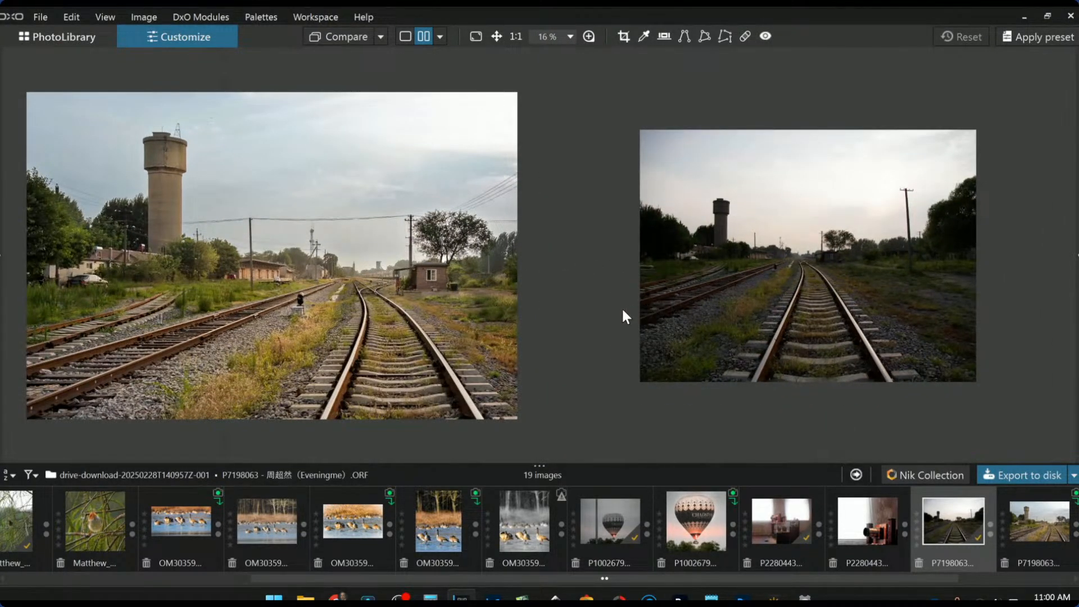
scroll(669, 323, "up", 1)
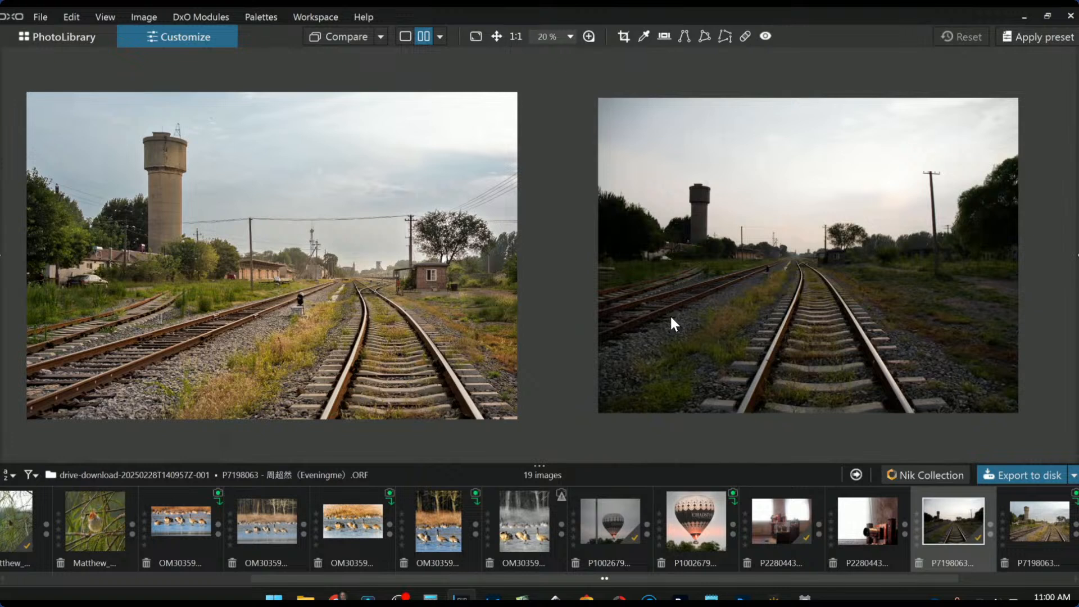
scroll(673, 324, "up", 1)
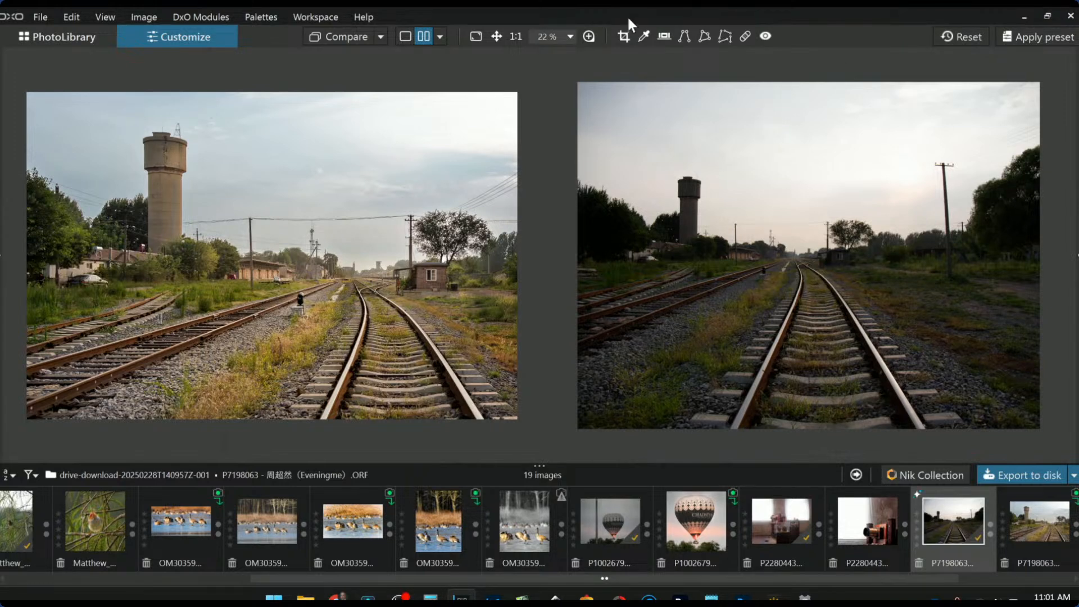
left_click(406, 36)
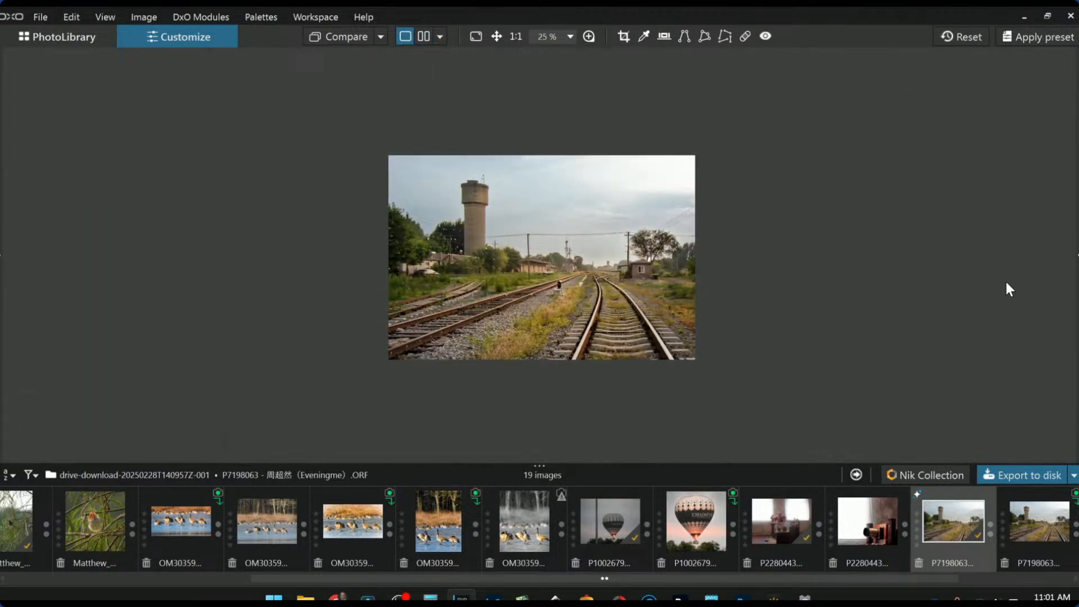
Add control points on the left trees and lower-left tracks with luma 60 and exposure -0.40
left_click(1076, 256)
scroll(510, 291, "up", 2)
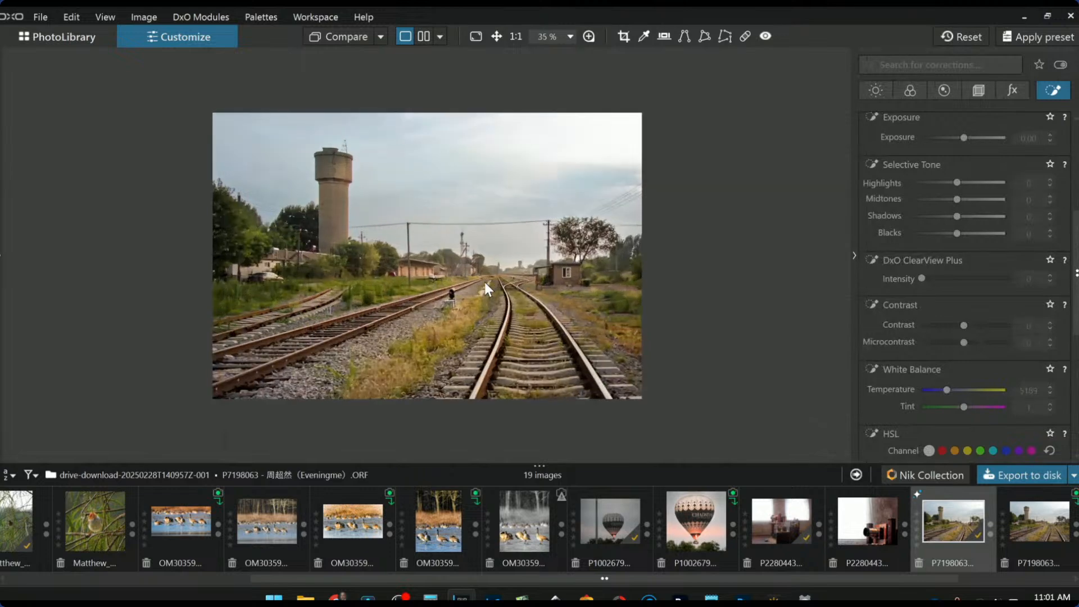
scroll(937, 278, "up", 5)
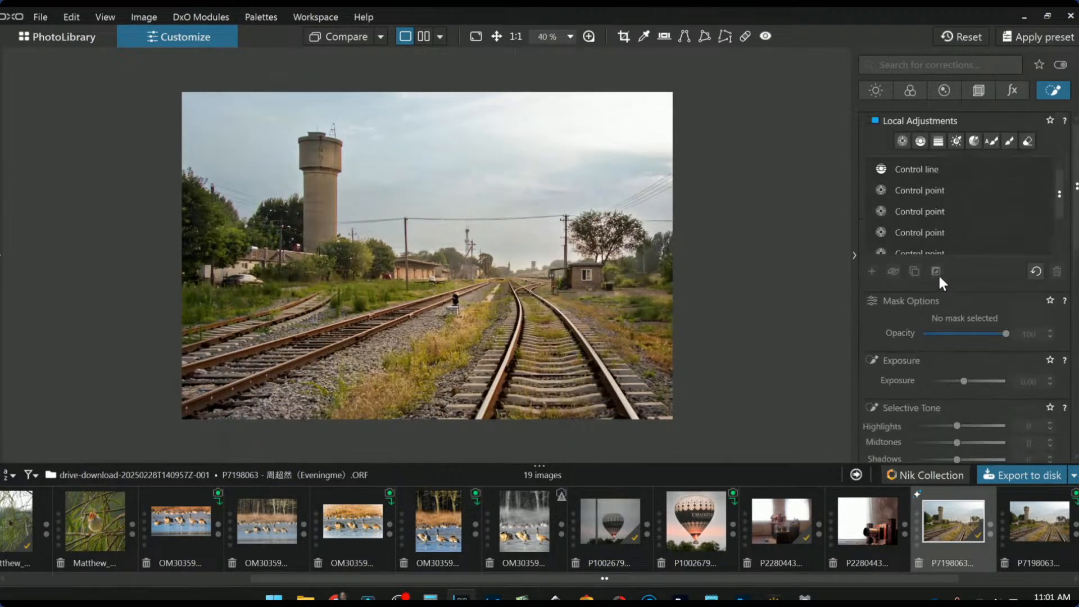
left_click(871, 272)
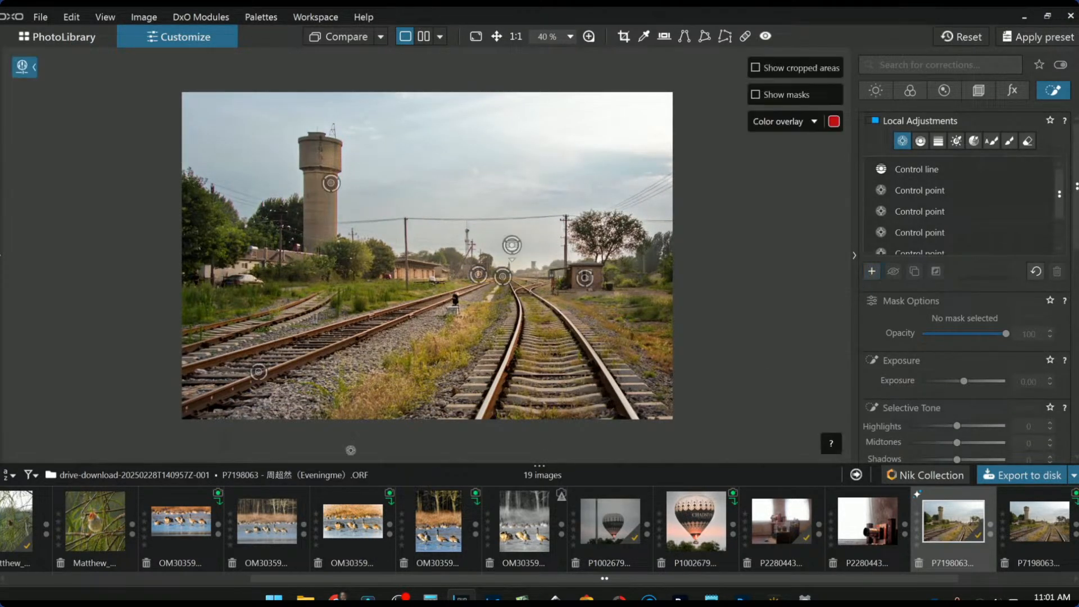
left_click(190, 277)
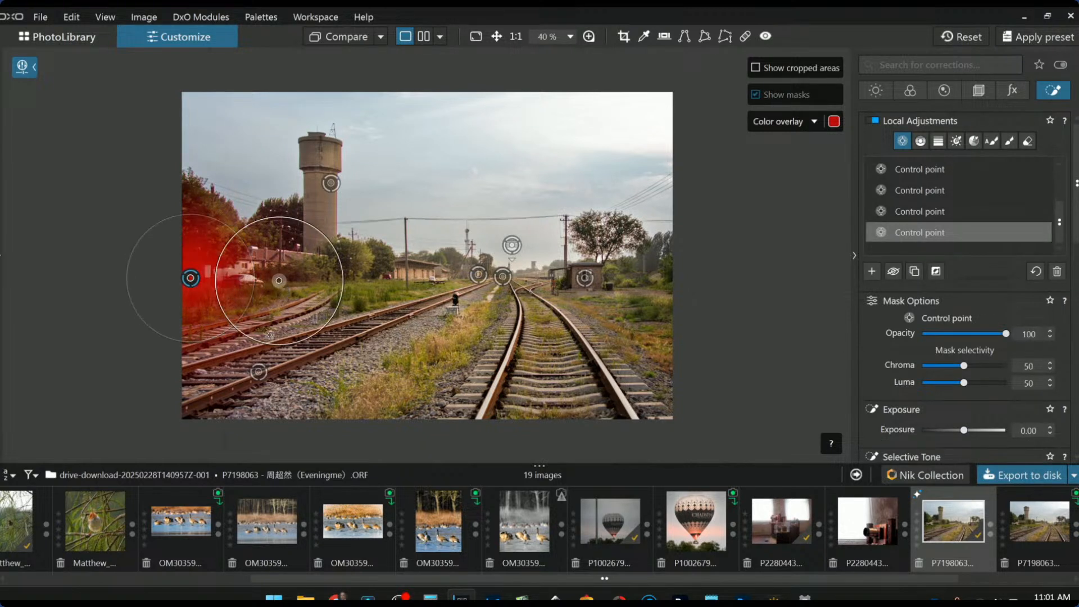
left_click_drag(963, 384, 972, 384)
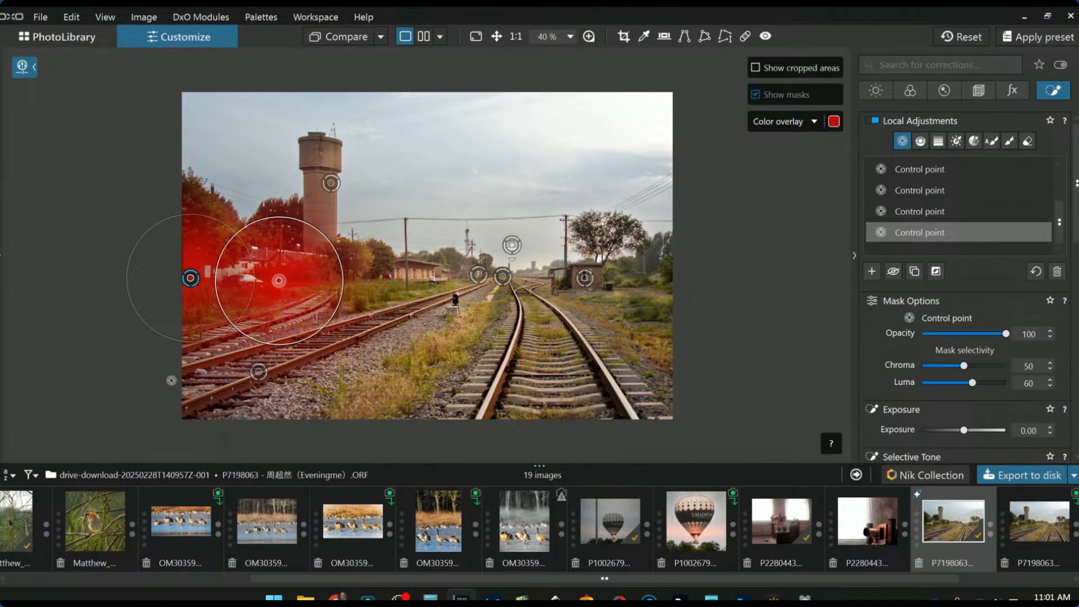
left_click(190, 380)
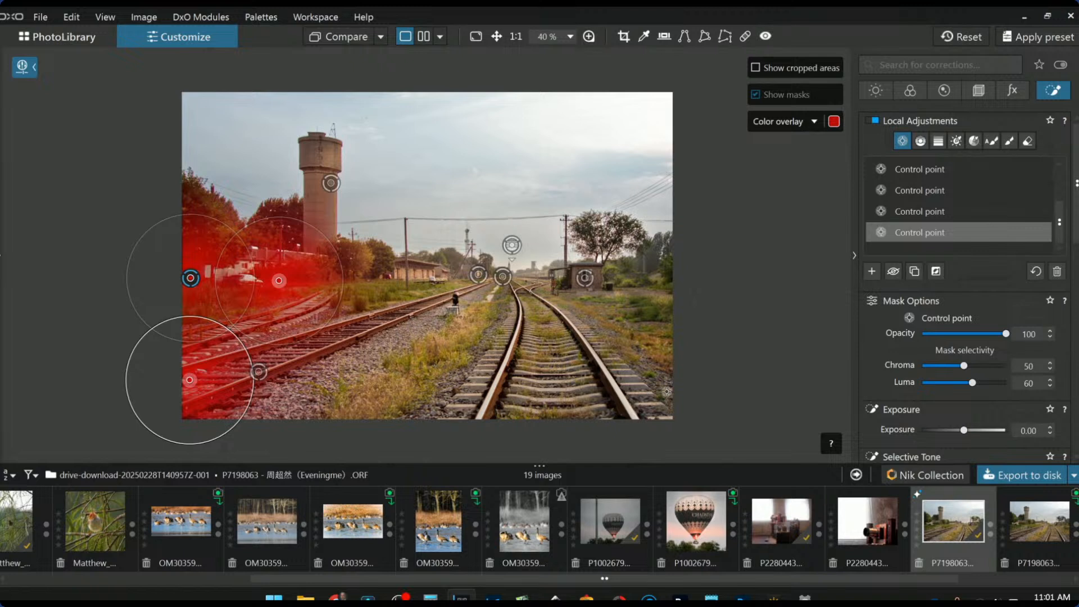
left_click_drag(960, 431, 960, 431)
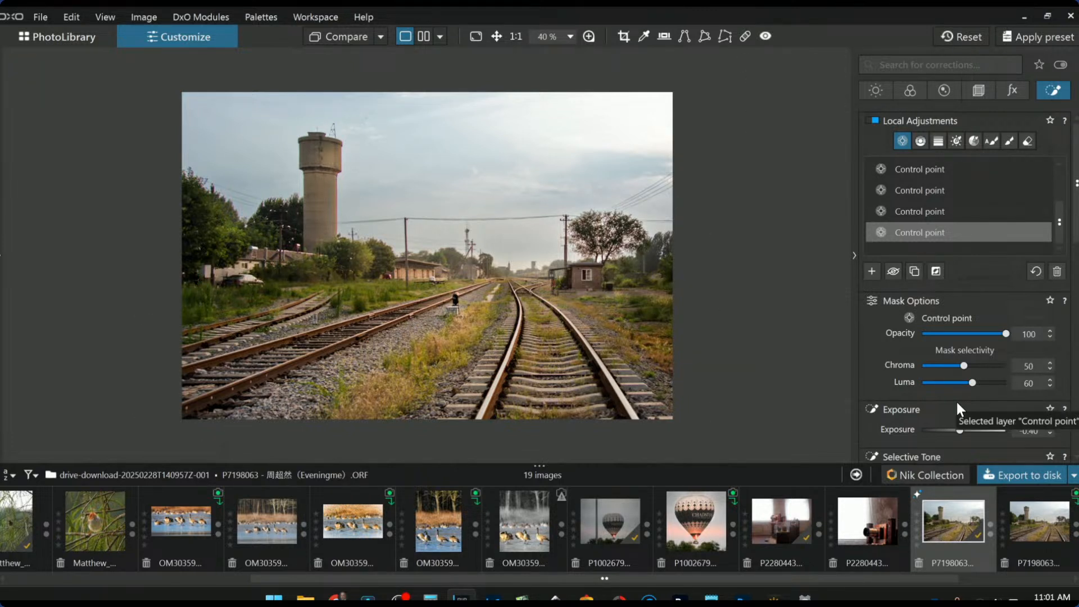
Add a large control point over the top-right sky and warm its colour temperature
left_click(872, 272)
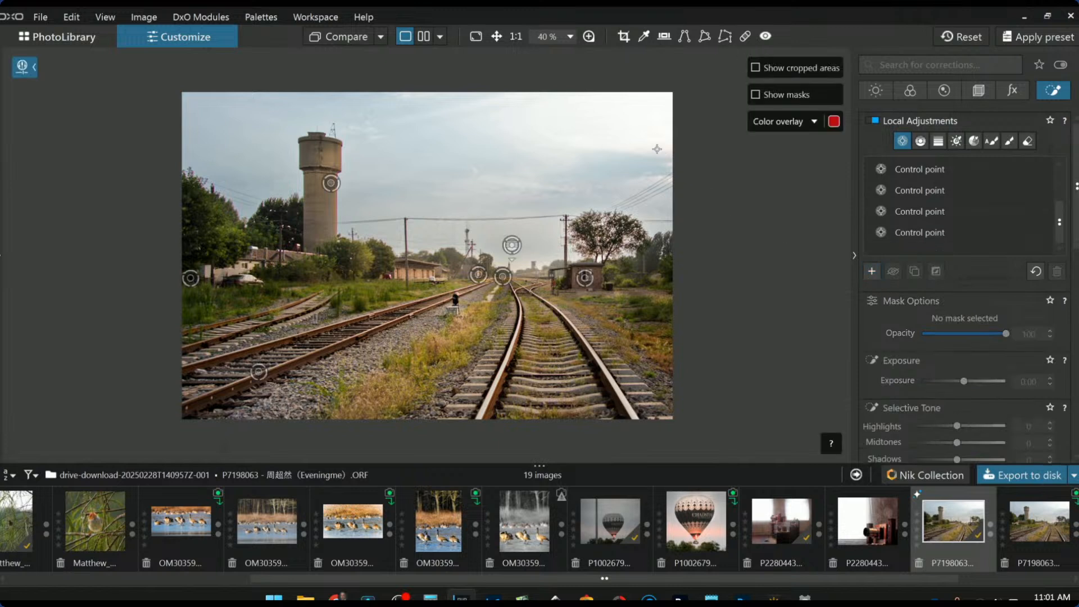
left_click(633, 126)
left_click_drag(606, 184, 464, 191)
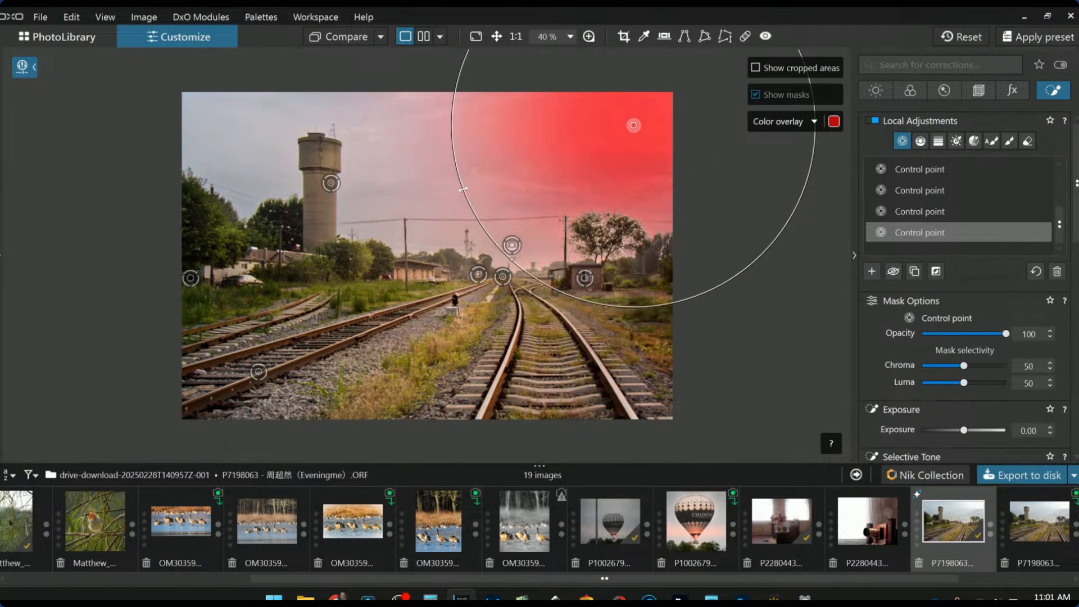
scroll(955, 428, "down", 4)
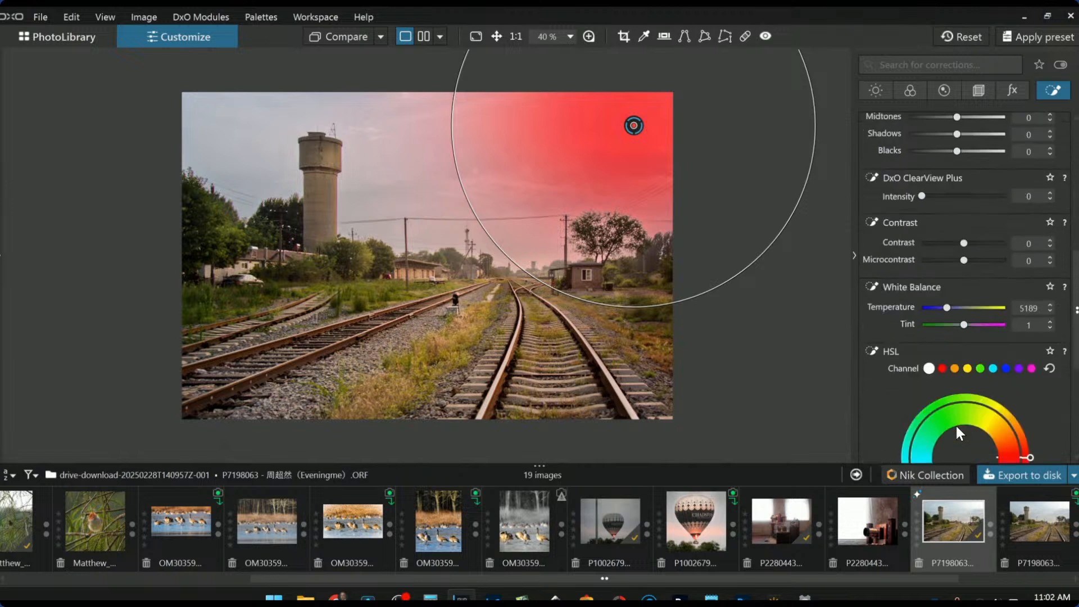
left_click_drag(949, 312, 972, 326)
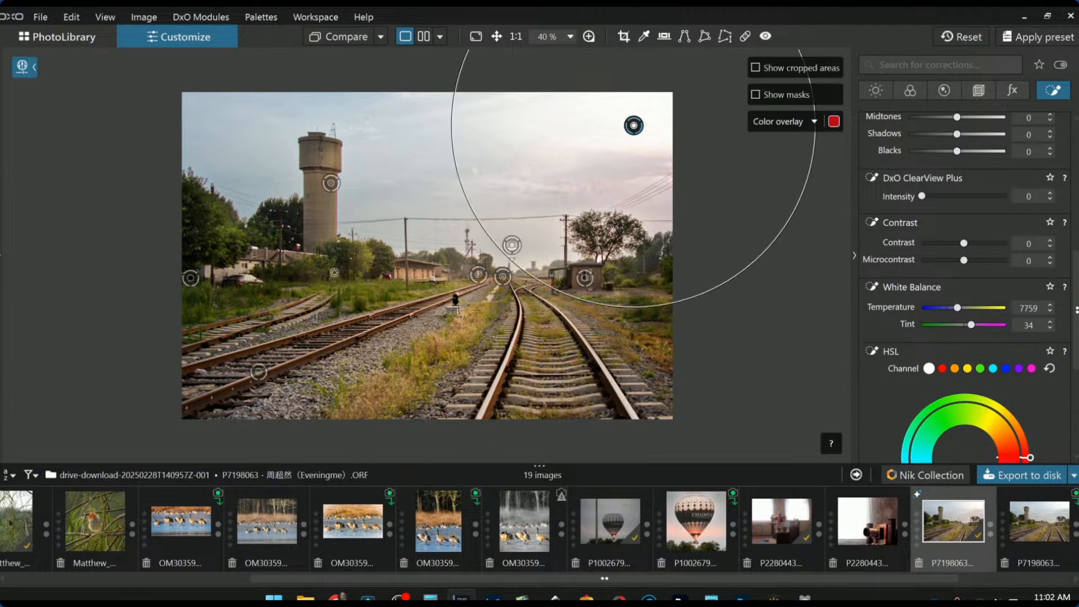
Shrink the water tower point's radius, then delete that control point
left_click(330, 184)
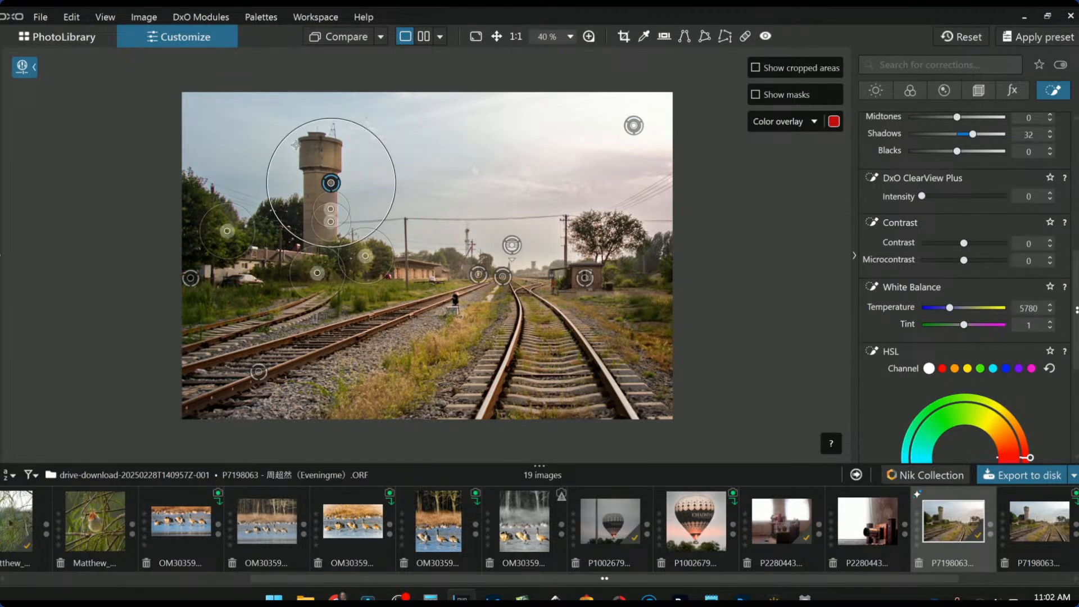
left_click_drag(287, 136, 308, 158)
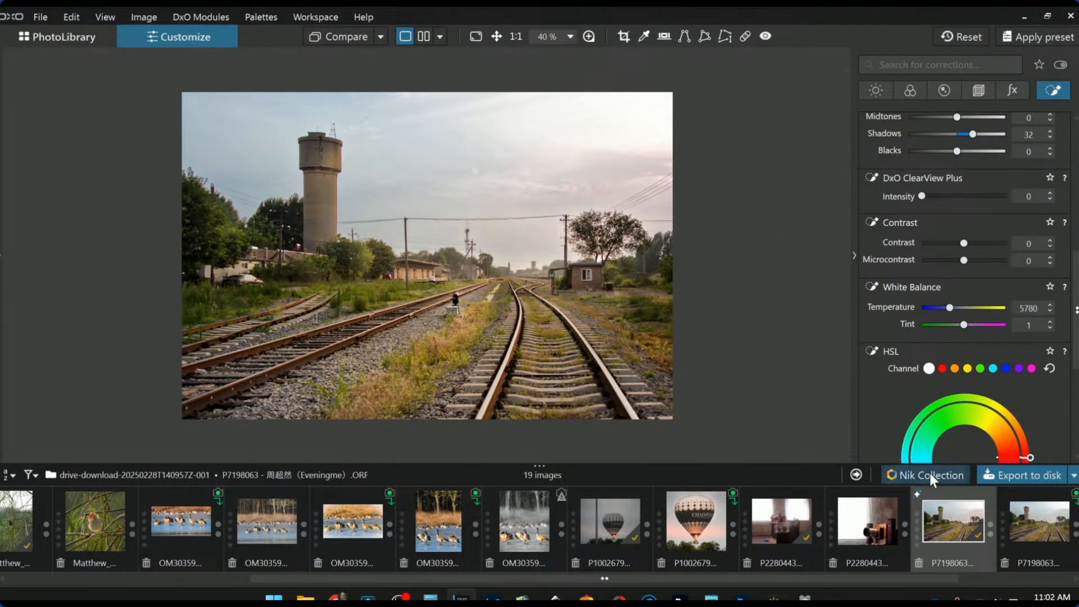
key("Delete")
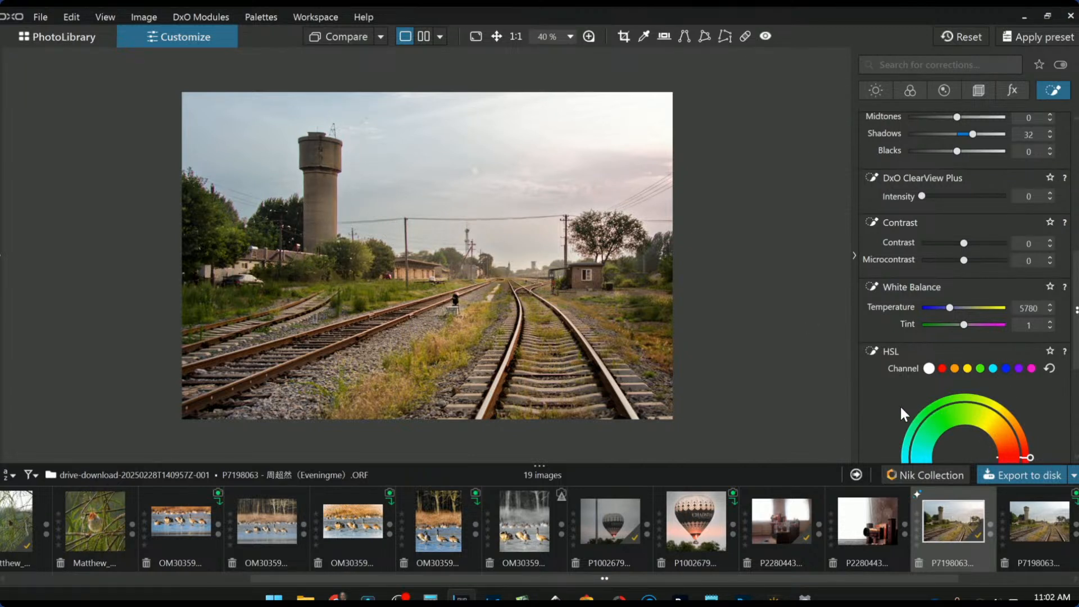
Re-export the edited railway photo over the earlier JPEG, then reset it to the uncorrected original
left_click(1004, 476)
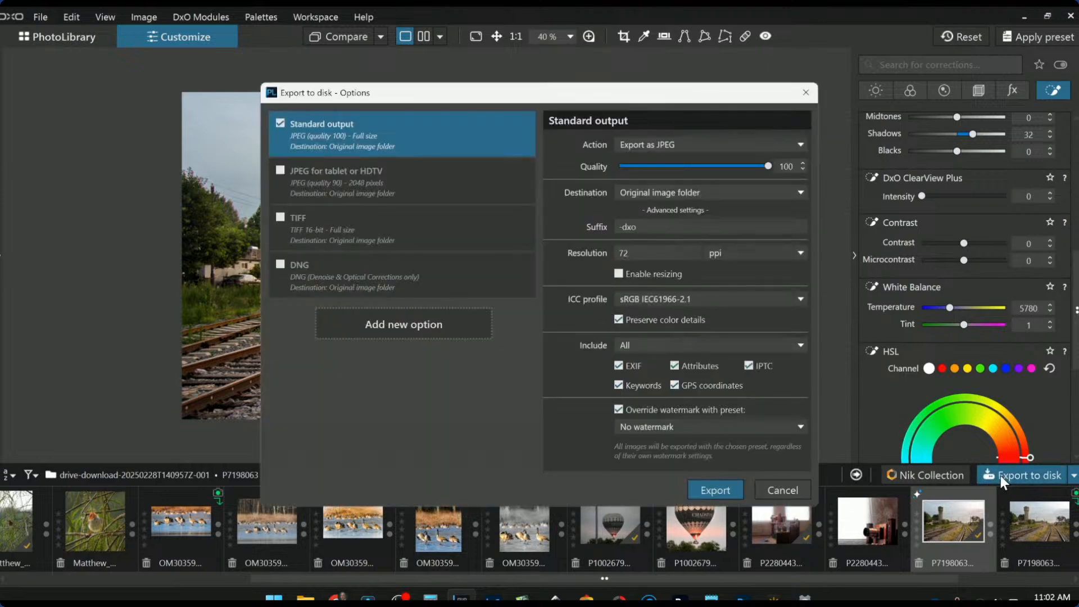
key("Return")
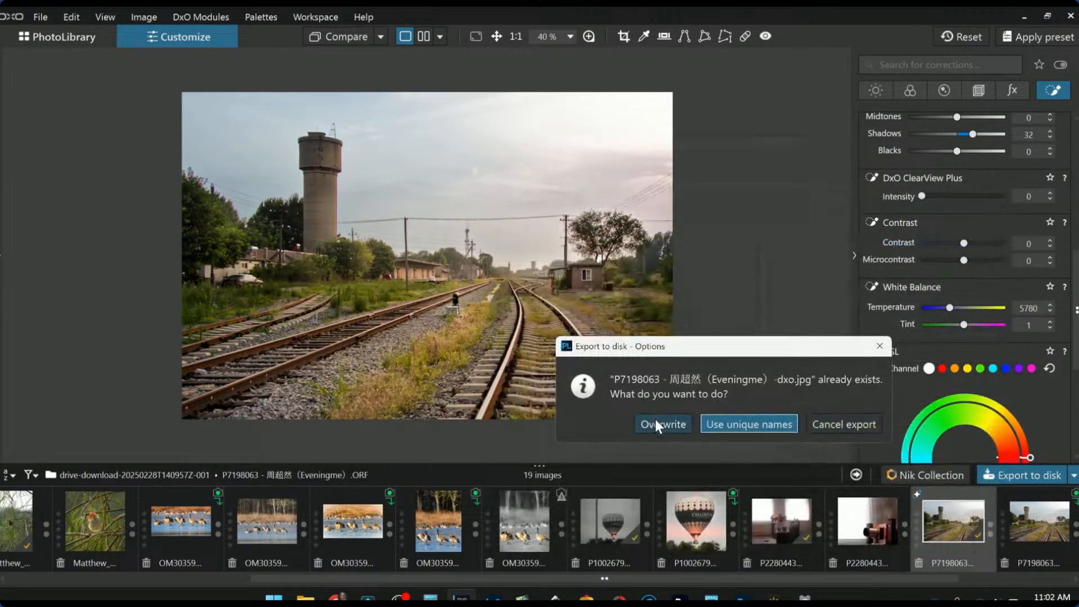
left_click(655, 424)
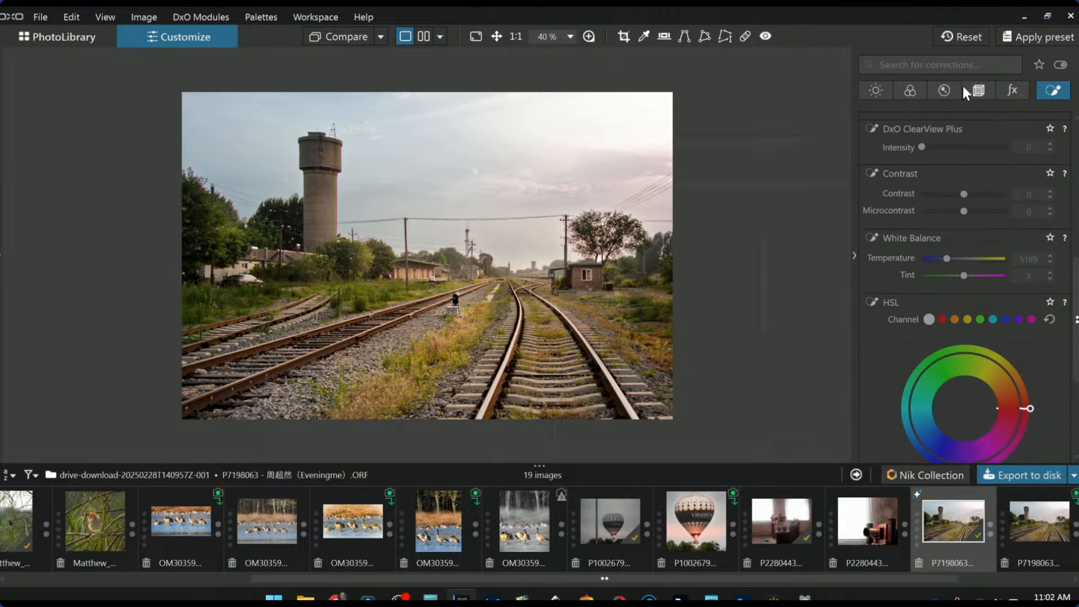
left_click(955, 34)
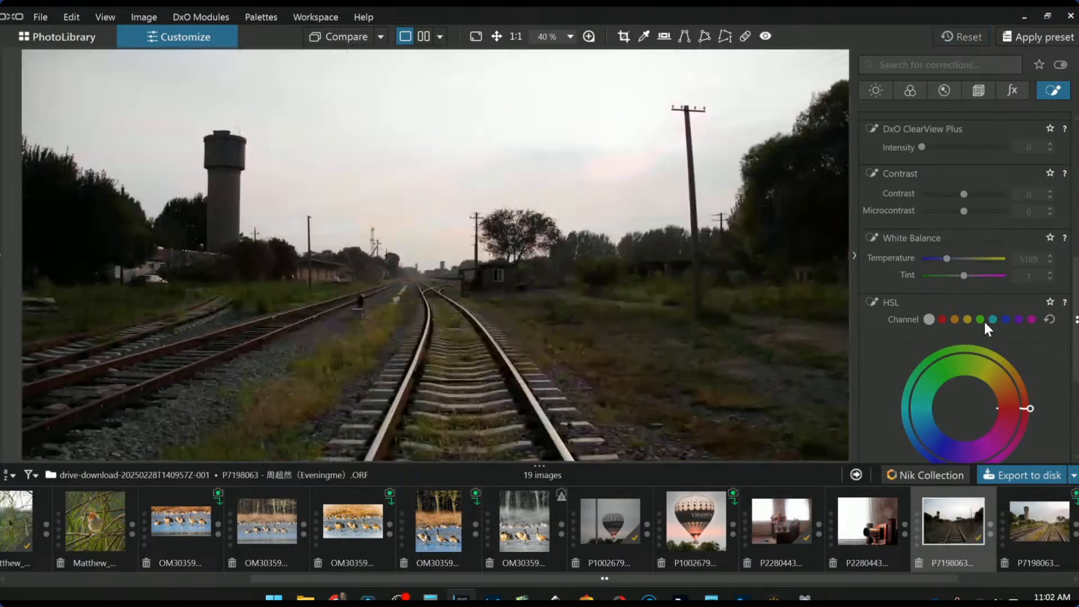
right_click(955, 531)
Set the railway photo as reference, compare it against its -dxo.jpg Standard output, and hide the palettes
left_click(857, 420)
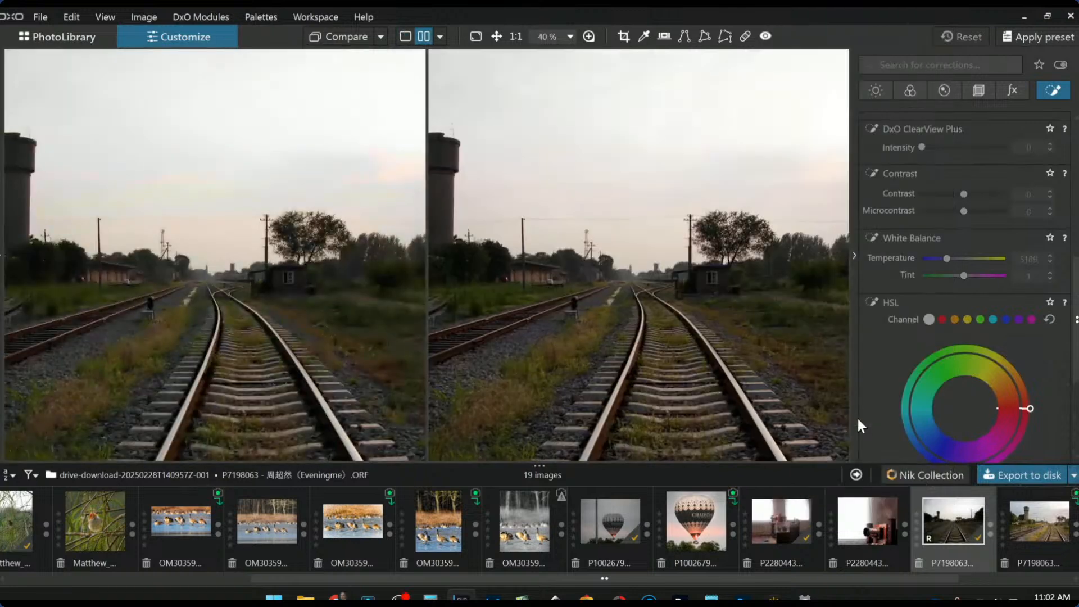
left_click(381, 39)
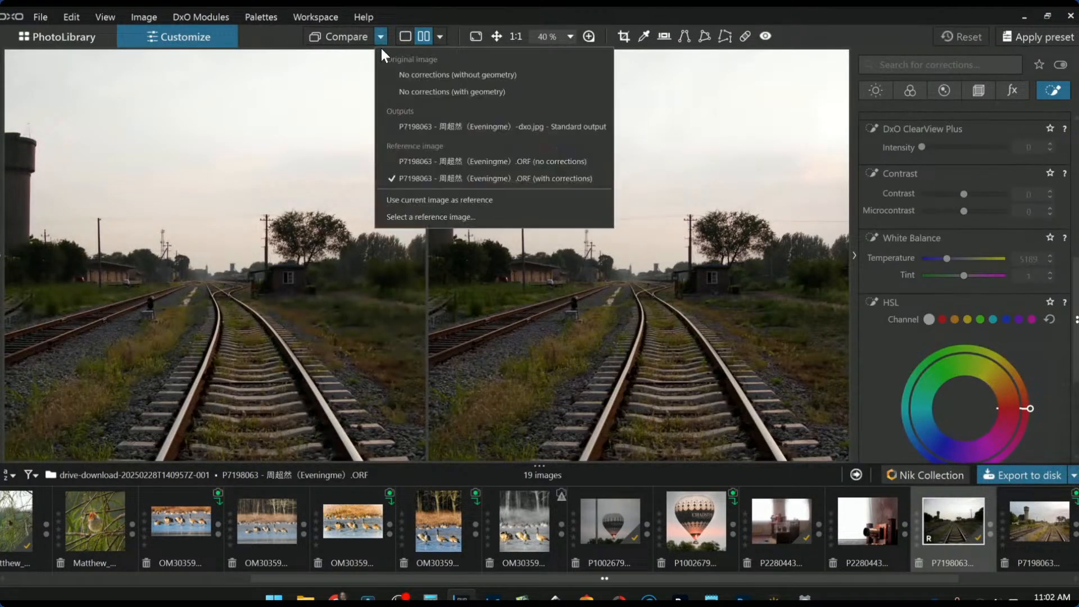
left_click(401, 127)
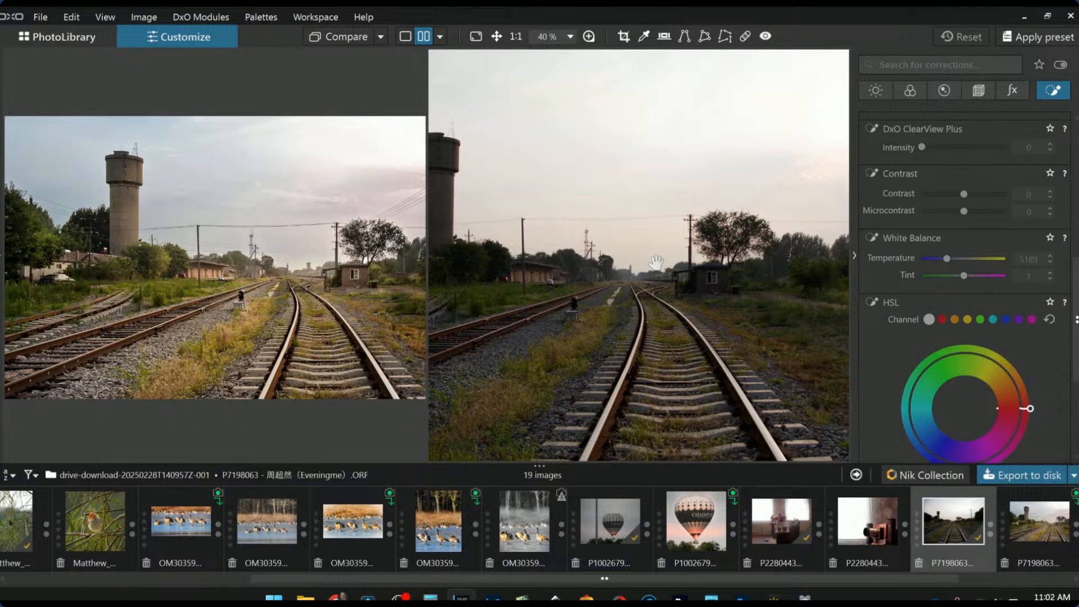
key("F9")
scroll(635, 270, "down", 6)
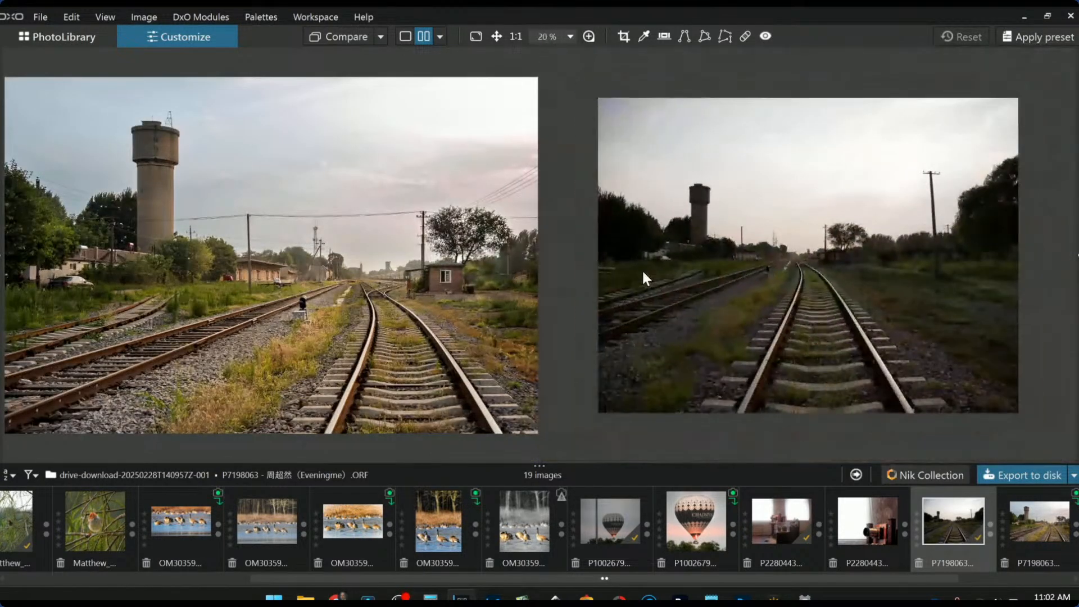
scroll(642, 269, "up", 1)
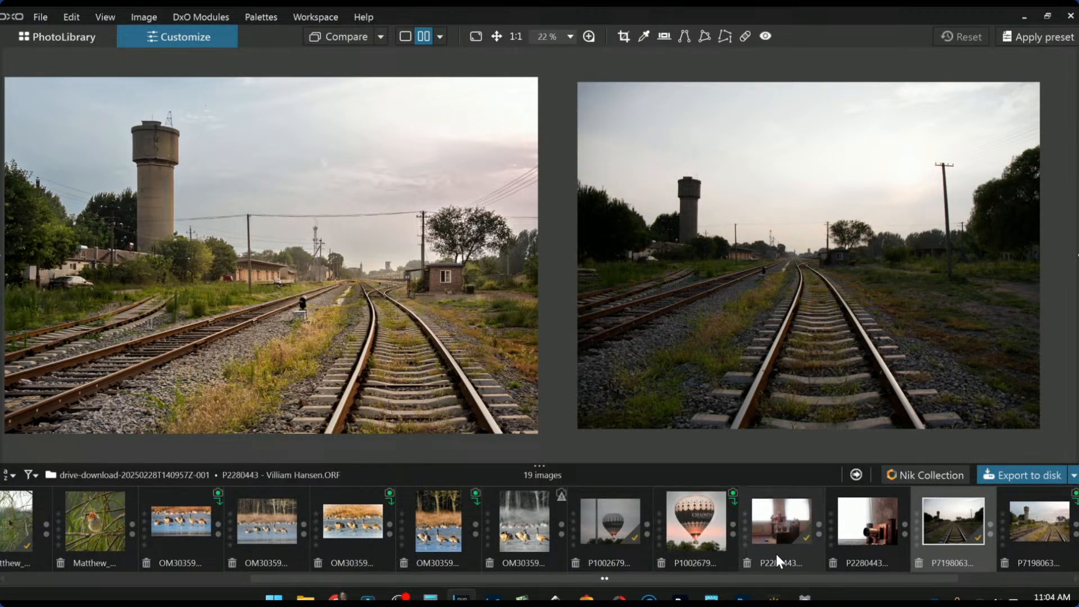
Select PC260075 and view its edited JPG PC260075_01 in PhotoLibrary single view
scroll(845, 551, "down", 2)
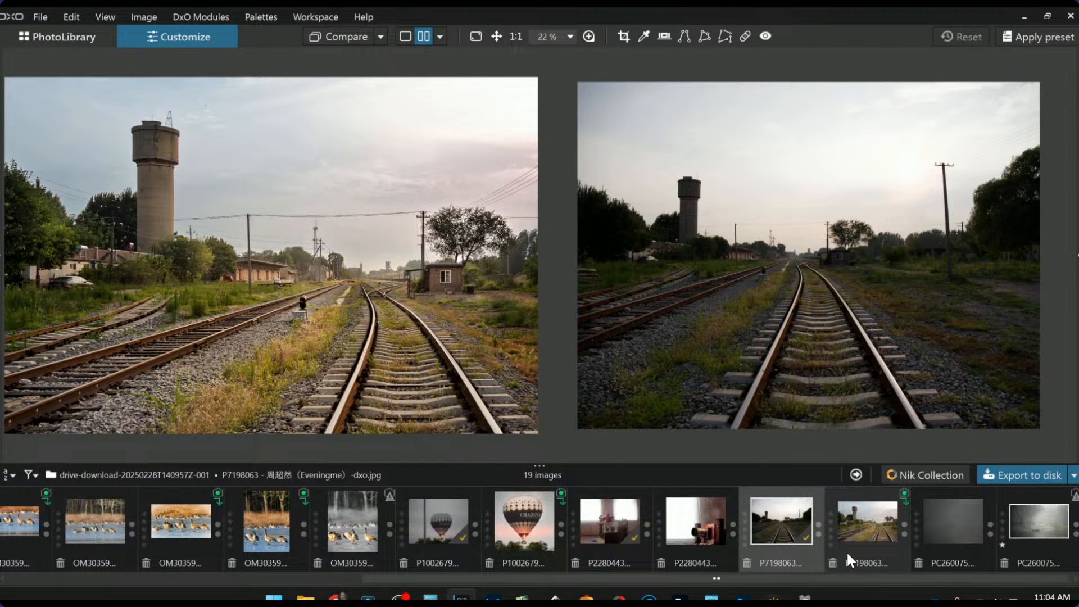
left_click(948, 537)
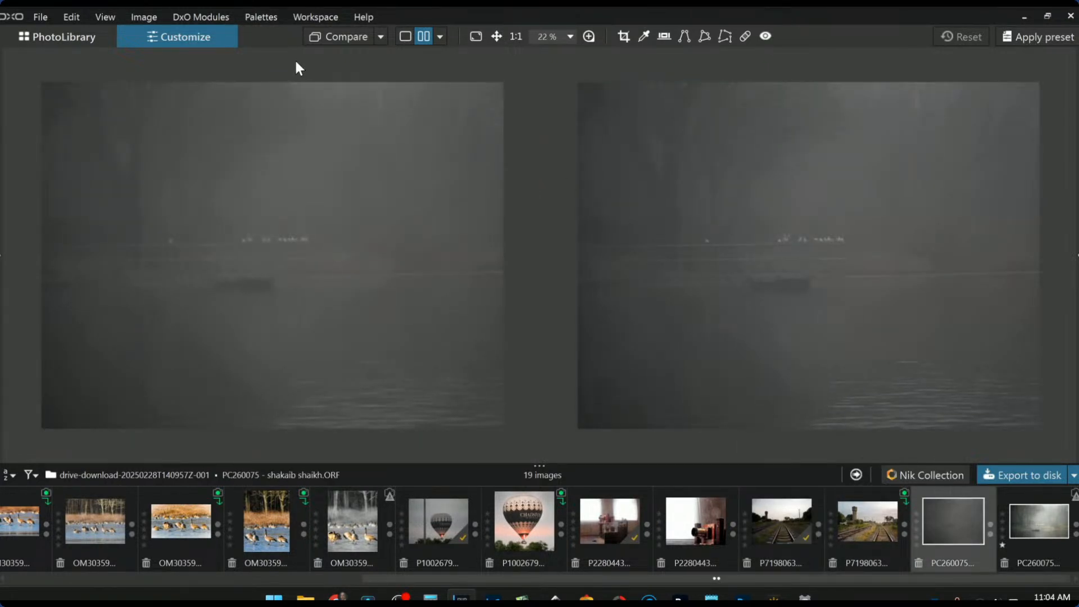
left_click(89, 38)
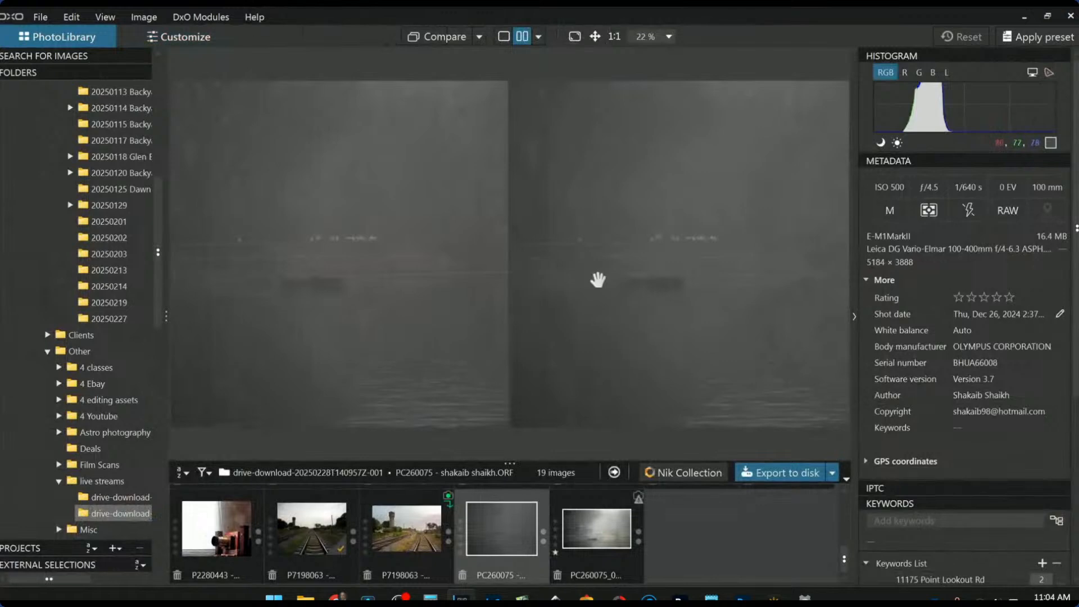
left_click(503, 39)
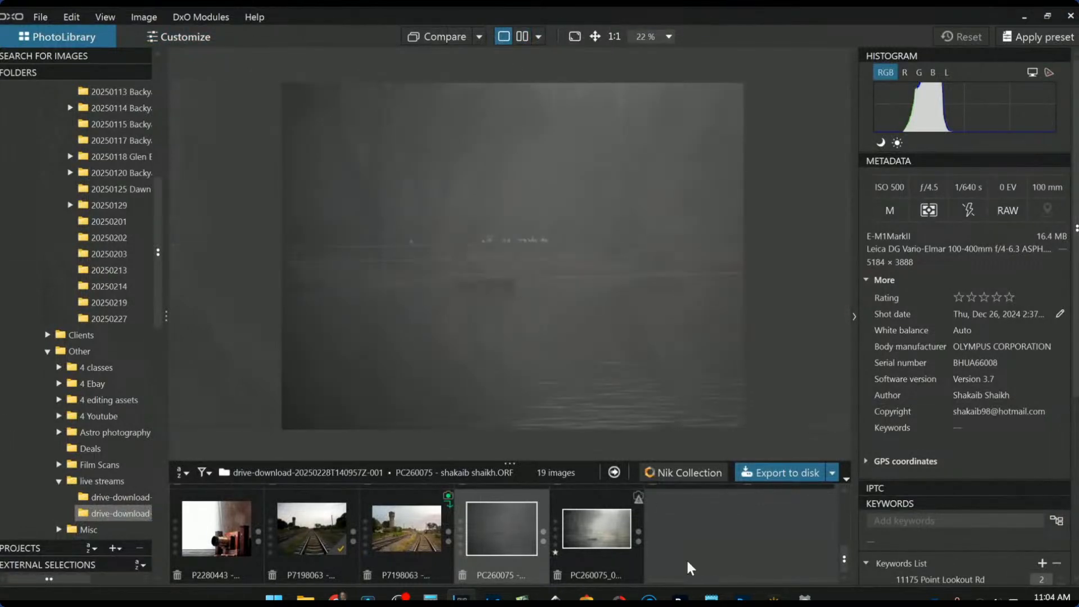
left_click(605, 546)
Go back to the PC260075 raw file and open it in Customize for editing
scroll(580, 376, "up", 2)
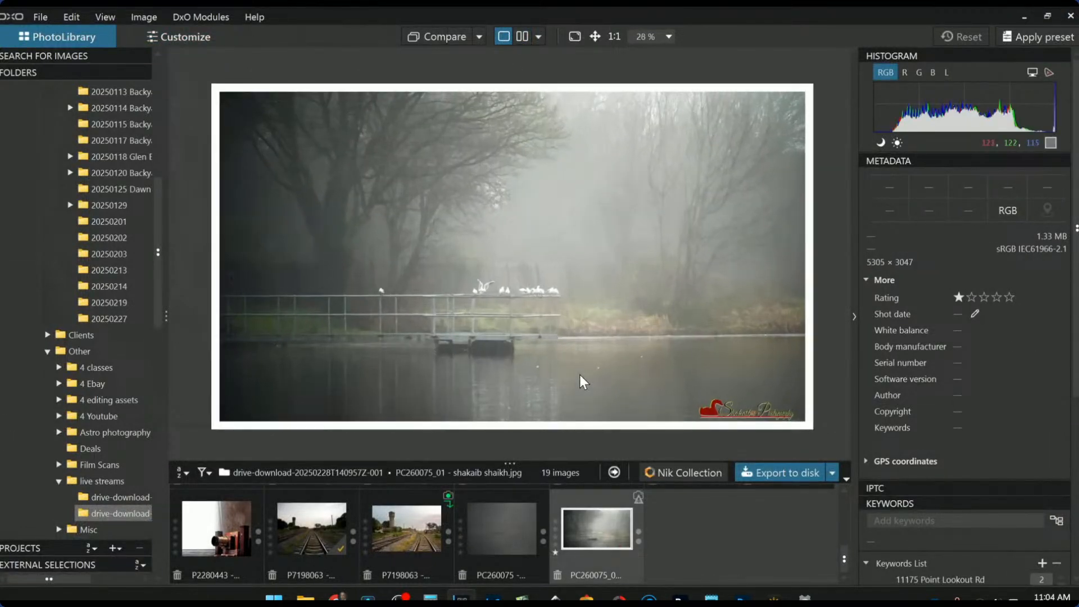
left_click(517, 533)
scroll(515, 414, "down", 1)
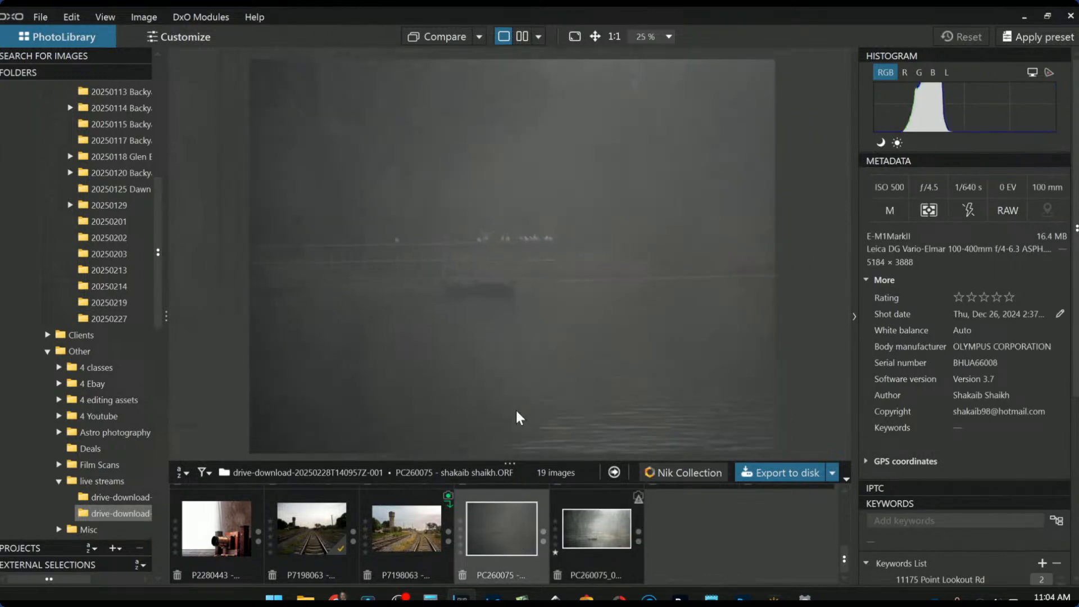
scroll(565, 383, "down", 1)
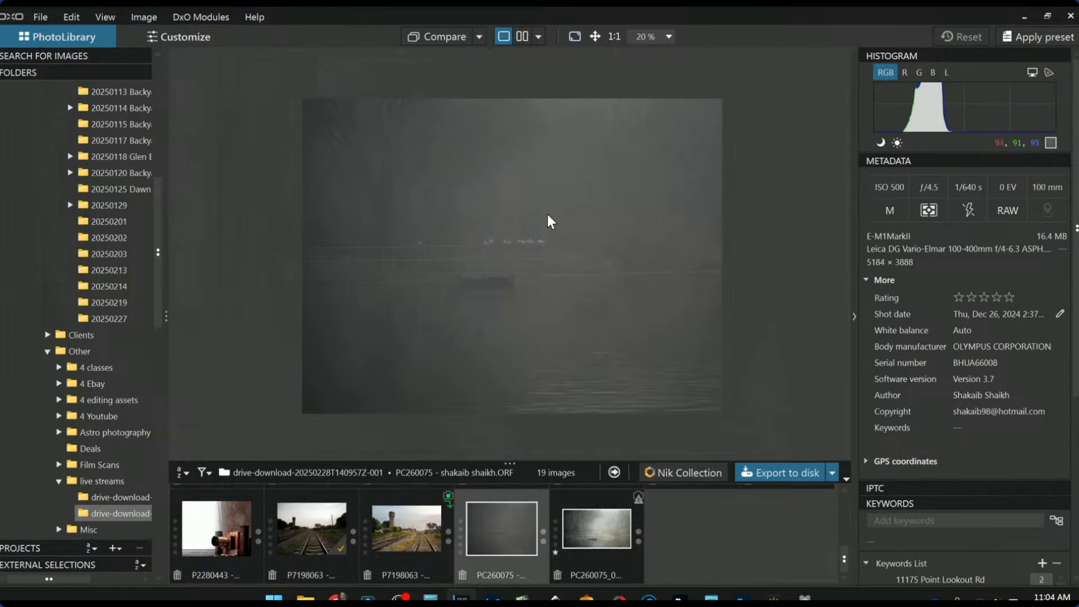
double_click(485, 531)
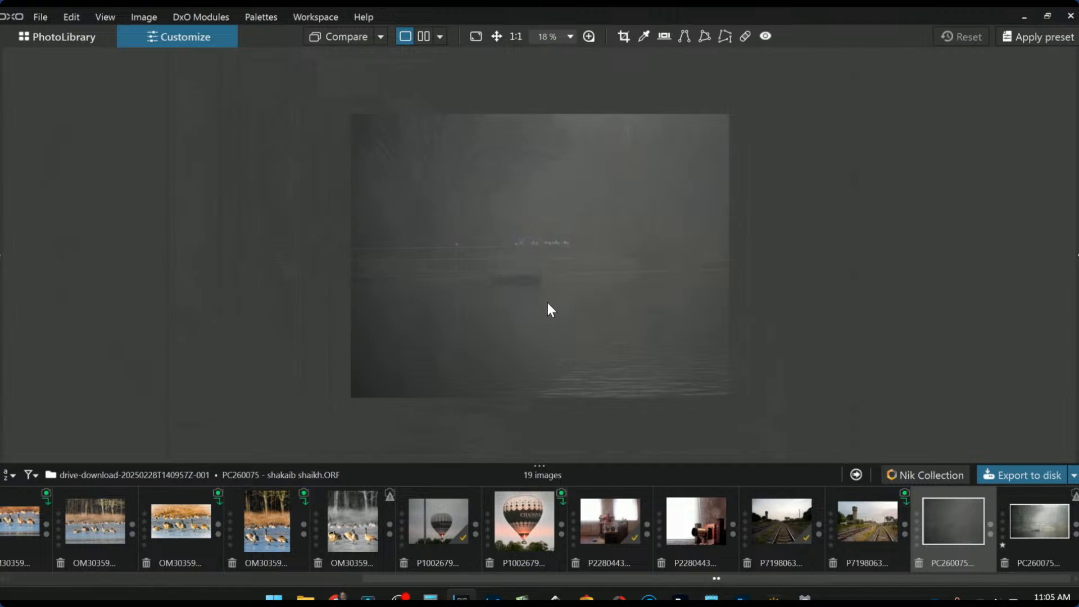
left_click(861, 537)
scroll(928, 223, "up", 3)
scroll(919, 223, "down", 3)
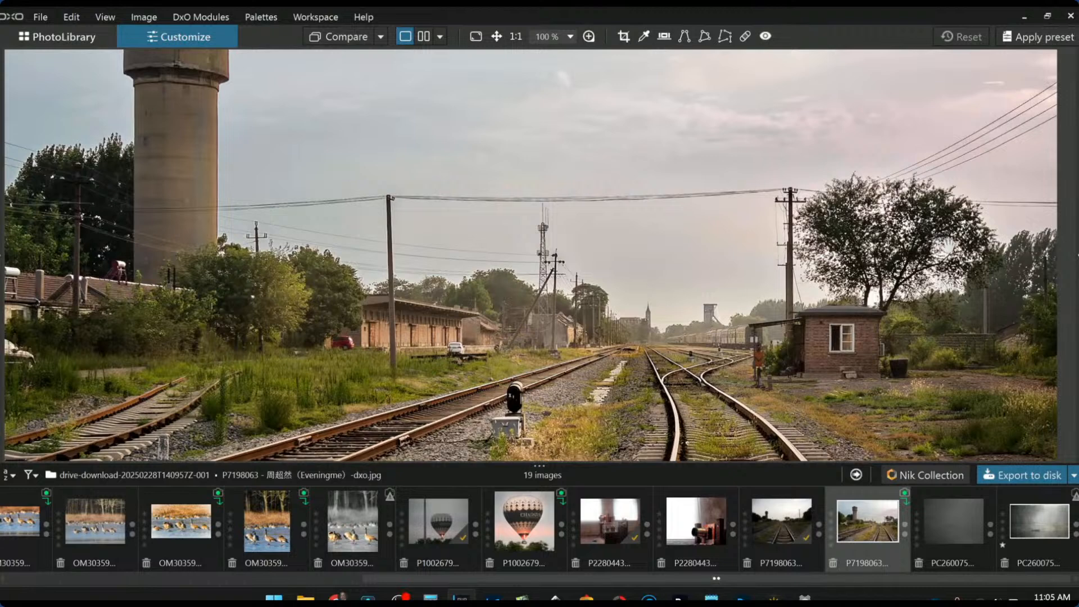
left_click_drag(741, 250, 740, 239)
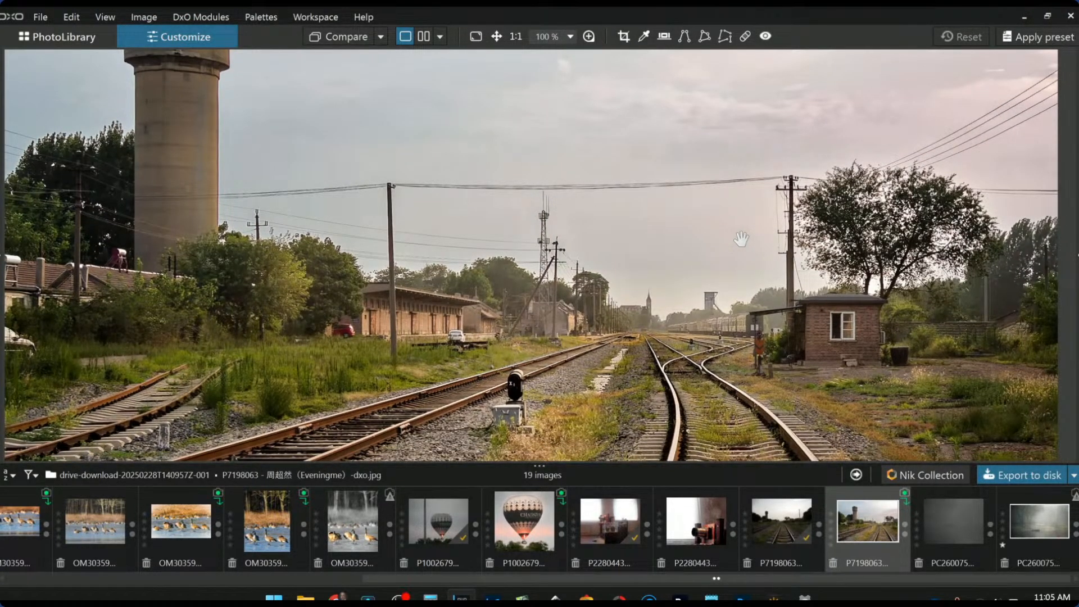
scroll(741, 240, "down", 3)
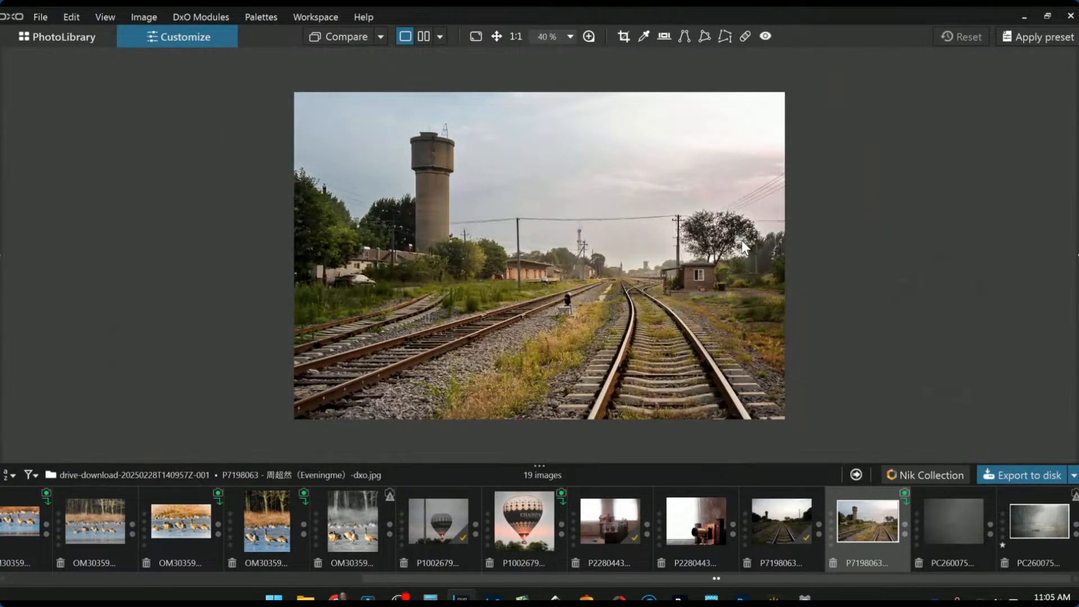
left_click(399, 232)
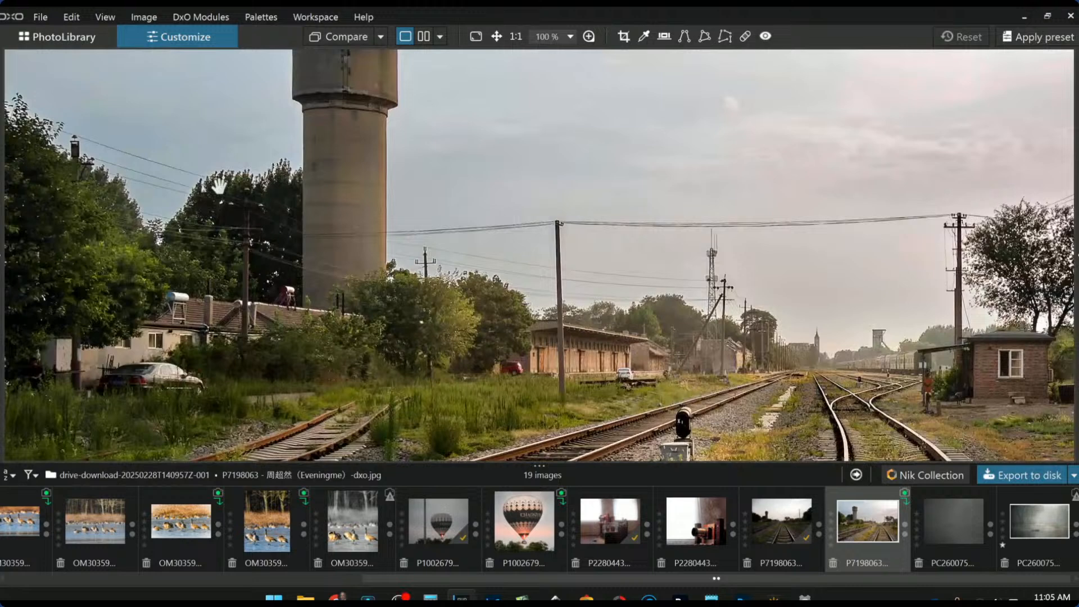
left_click(219, 185)
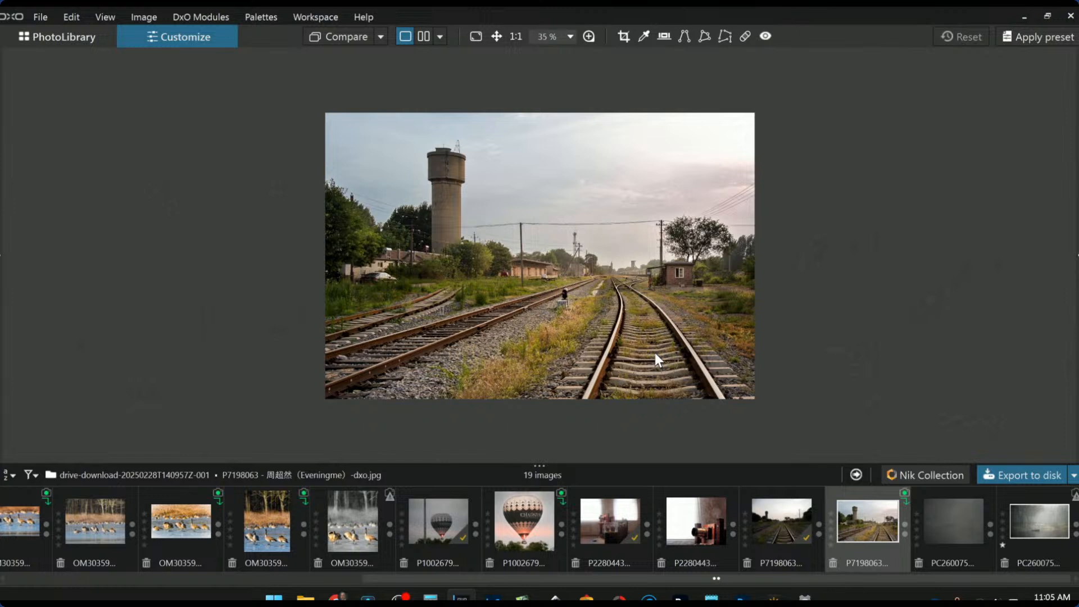
left_click(936, 525)
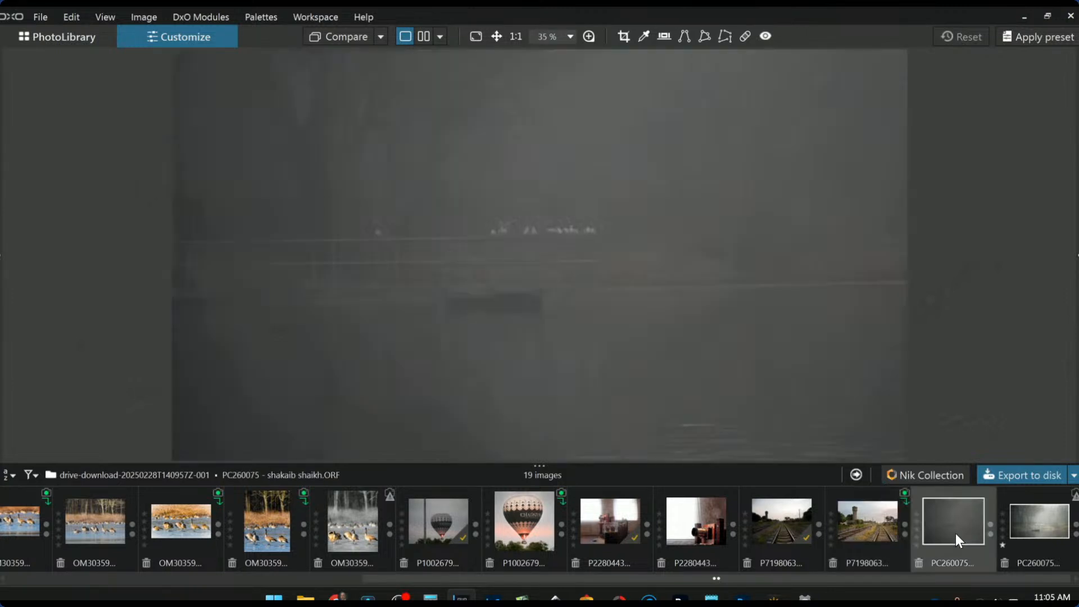
Show the palettes again and apply the 0000 Rob Default preset to PC260075
scroll(606, 323, "down", 2)
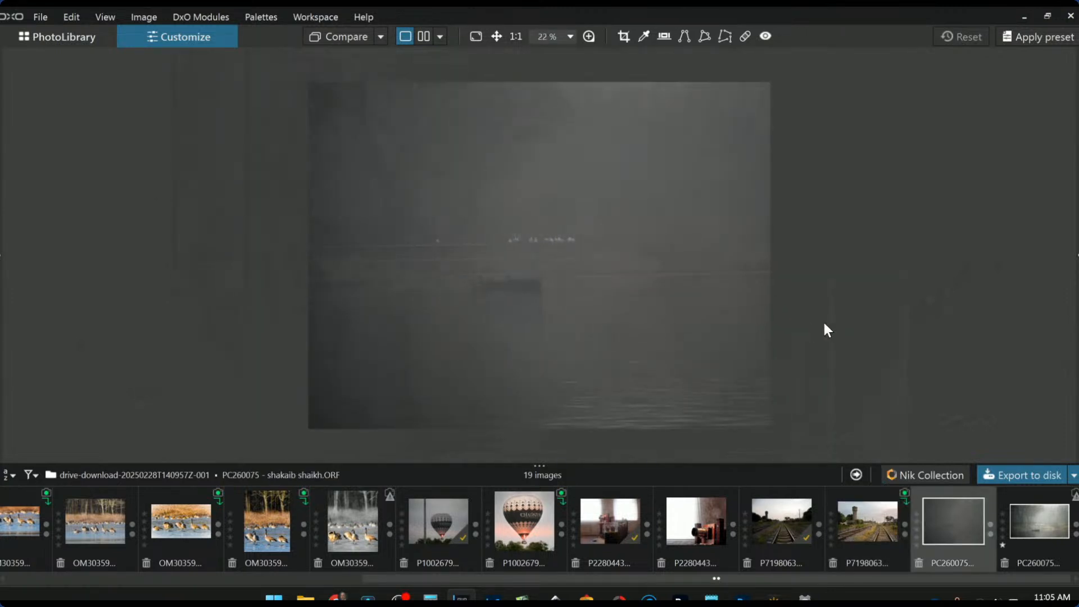
key("F9")
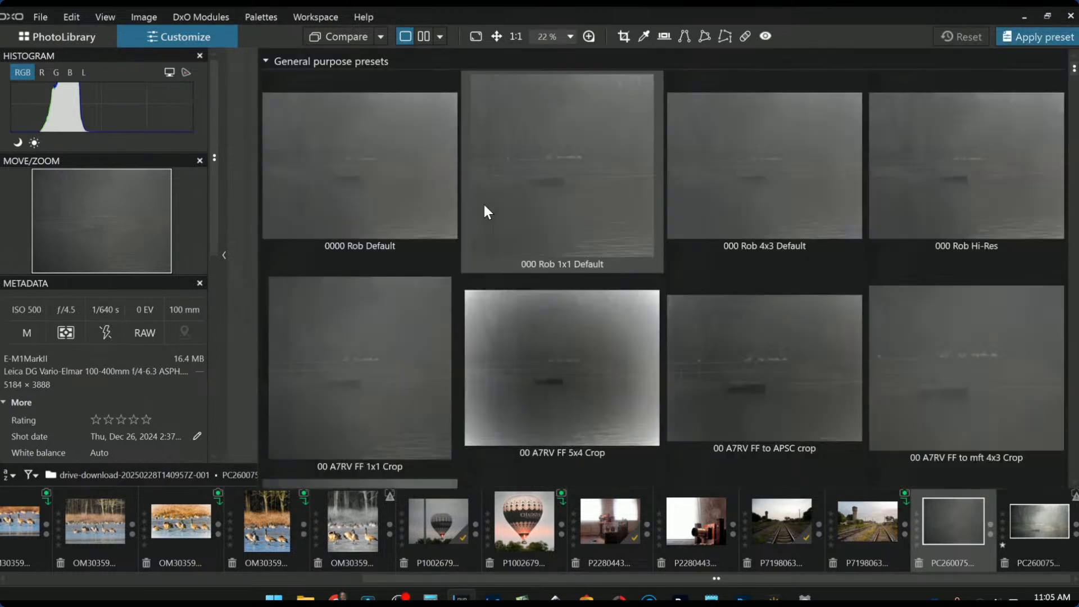
double_click(406, 190)
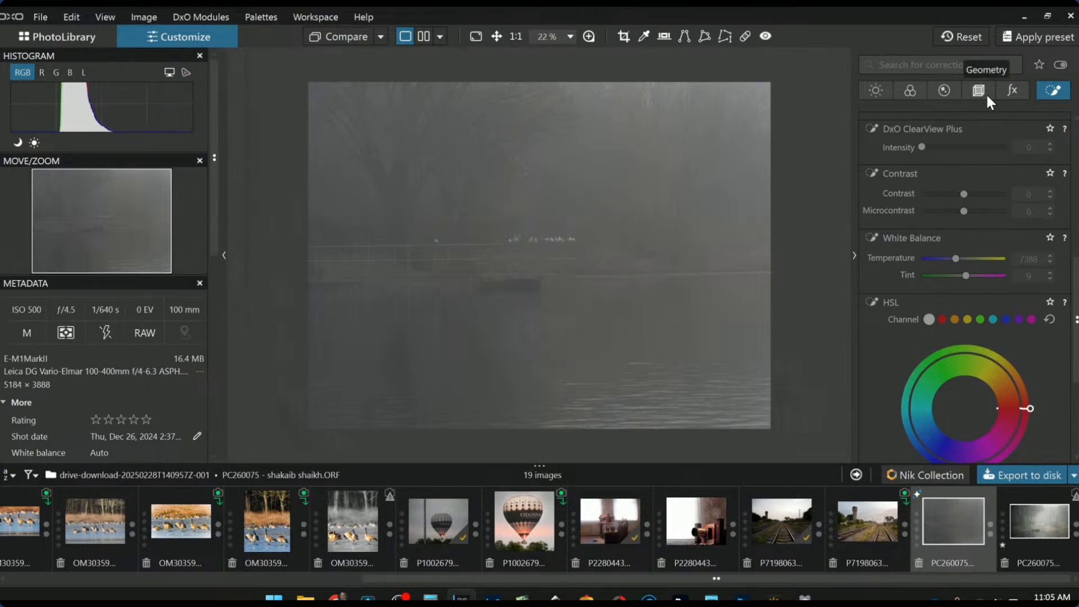
scroll(968, 286, "up", 6)
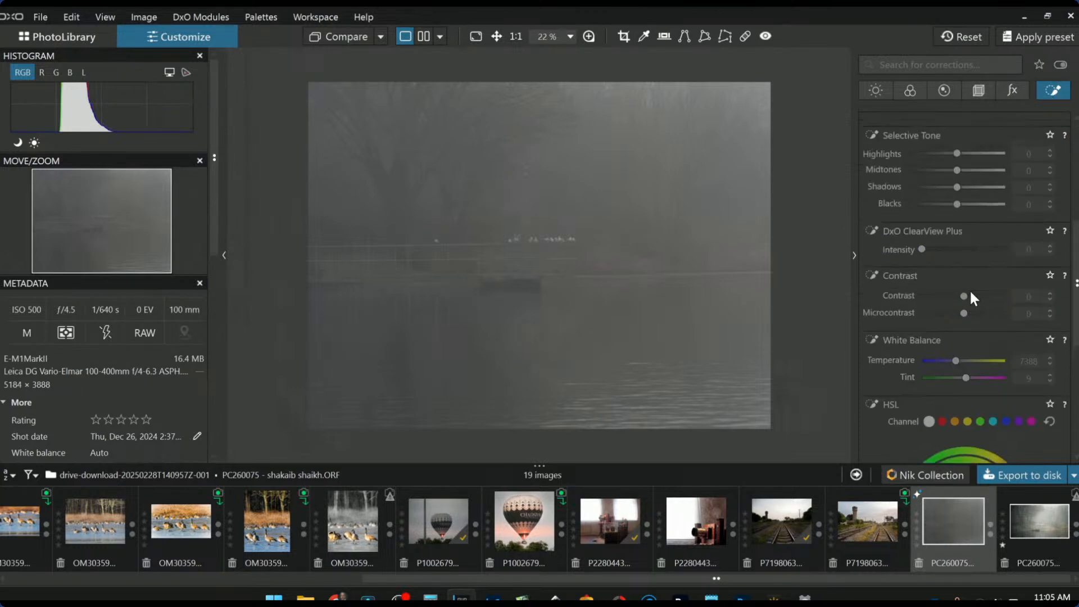
scroll(967, 305, "up", 2)
Draw a control line over the lower photo and give it ClearView Plus 56
left_click(938, 142)
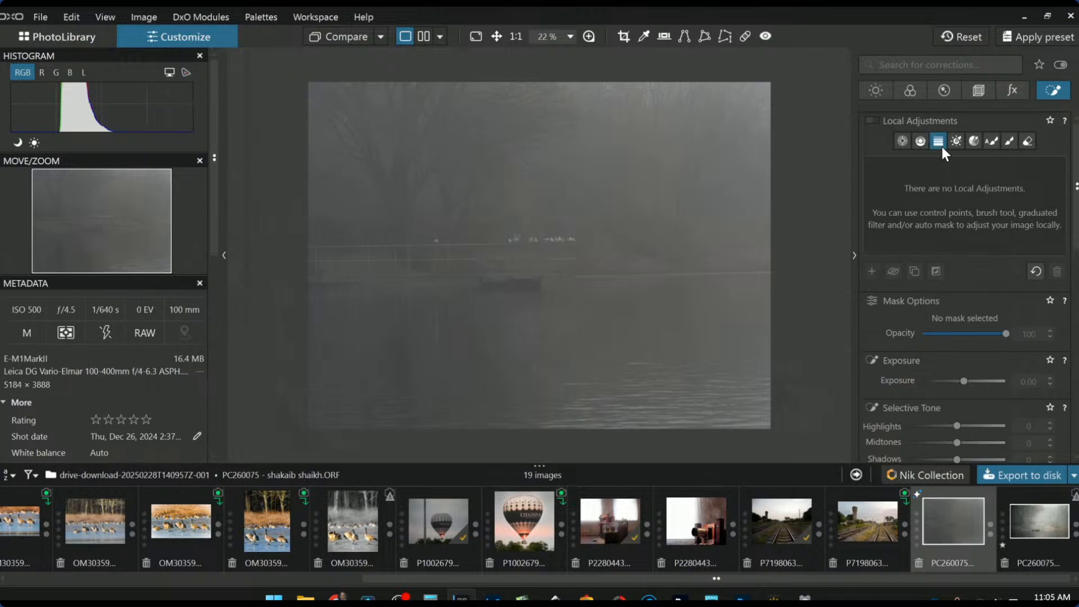
left_click_drag(572, 353, 573, 299)
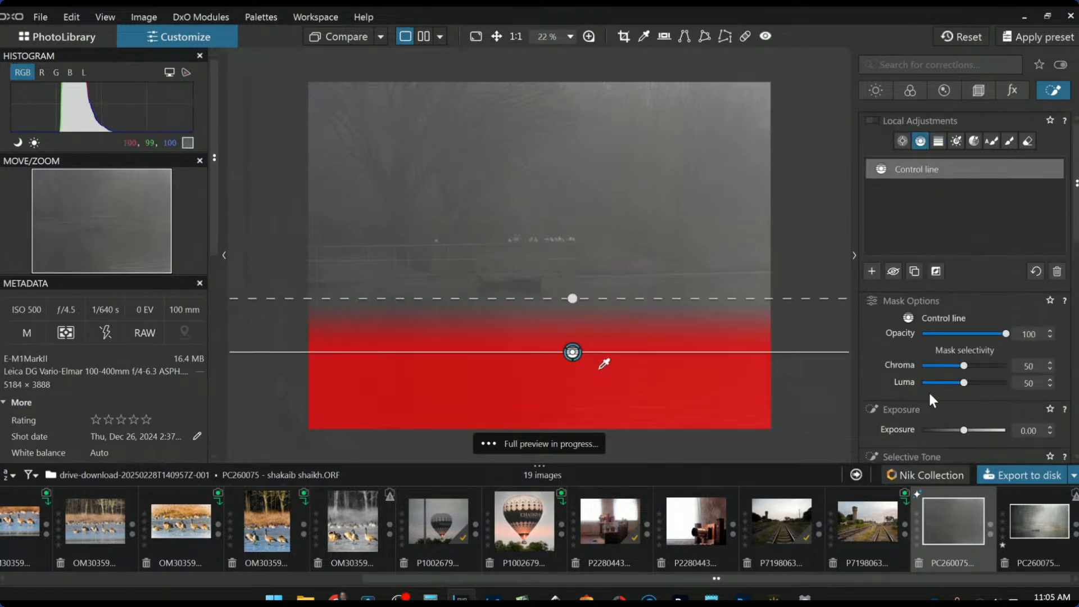
scroll(933, 383, "down", 3)
scroll(972, 374, "down", 3)
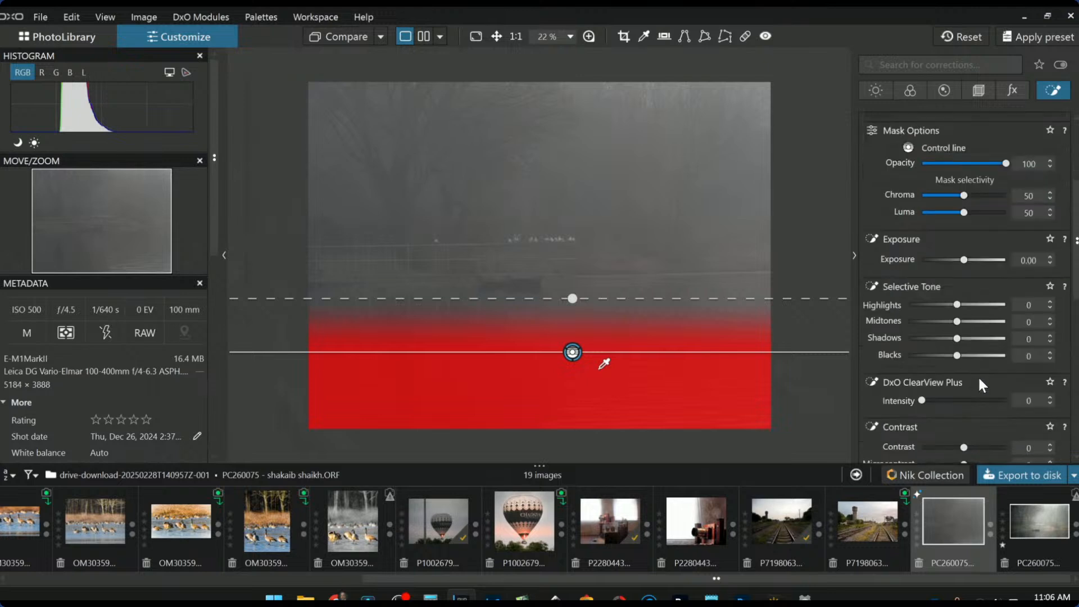
scroll(978, 382, "down", 2)
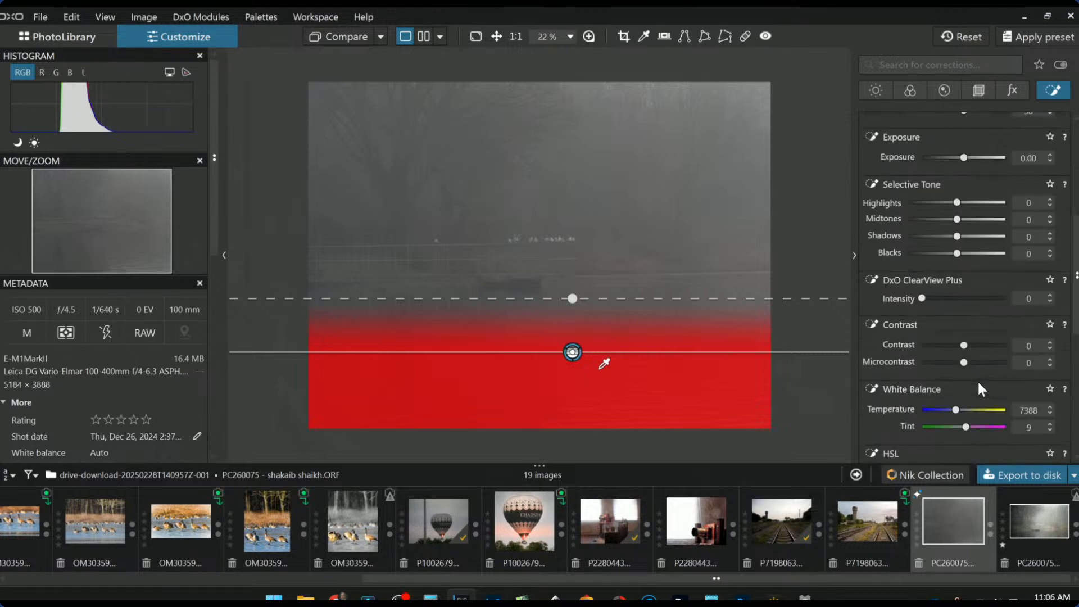
left_click(969, 299)
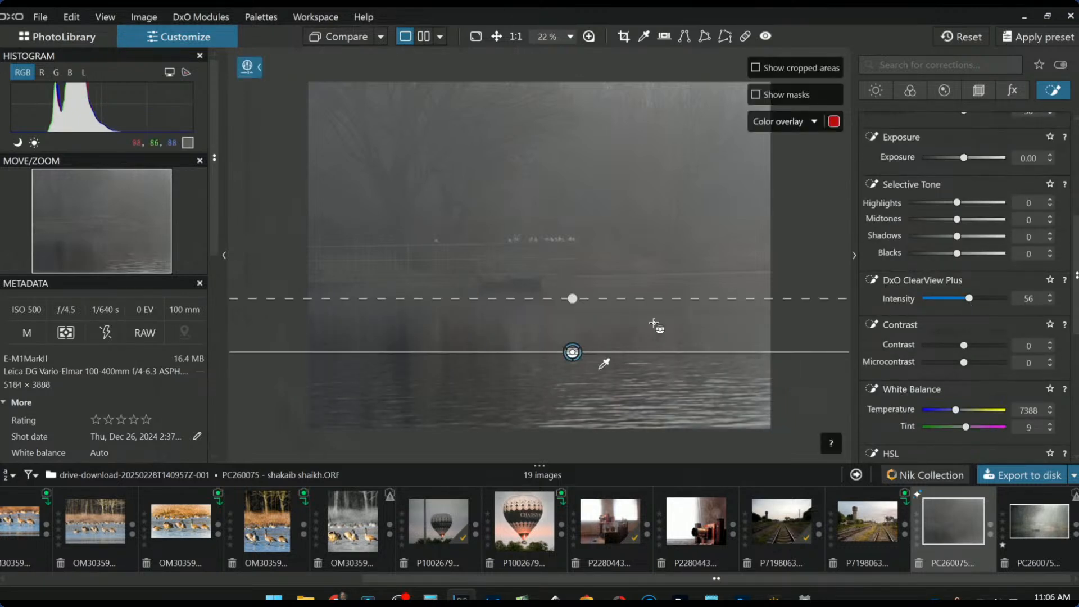
Reposition the filter near the top, lengthen its soft transition, and brighten its highlights
left_click_drag(598, 109, 599, 169)
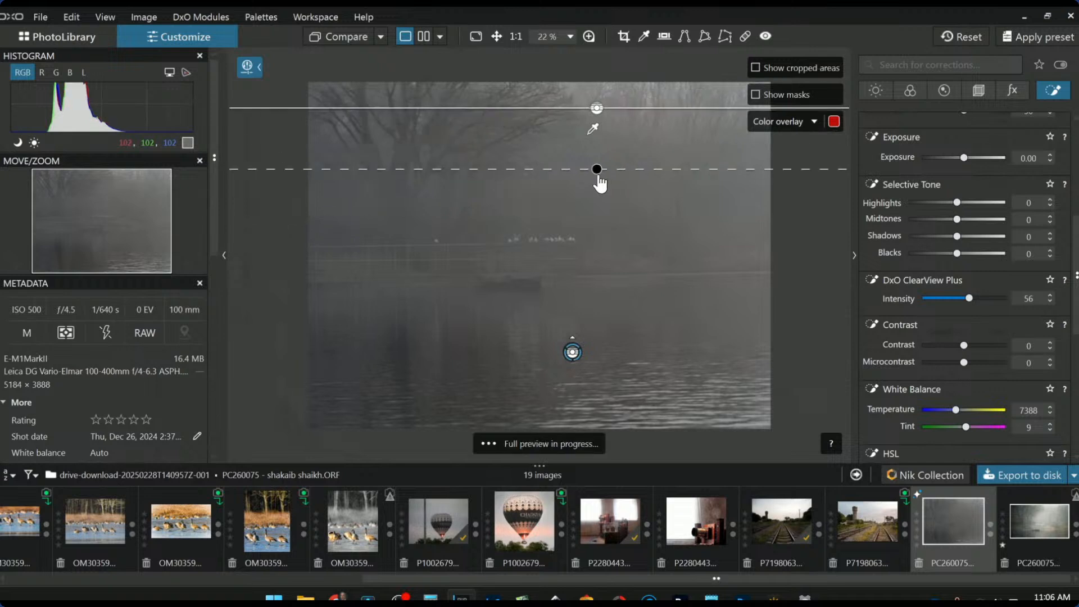
left_click_drag(597, 108, 598, 93)
mouse_move(599, 161)
left_mouse_down()
mouse_move(597, 191)
mouse_move(598, 172)
left_mouse_up()
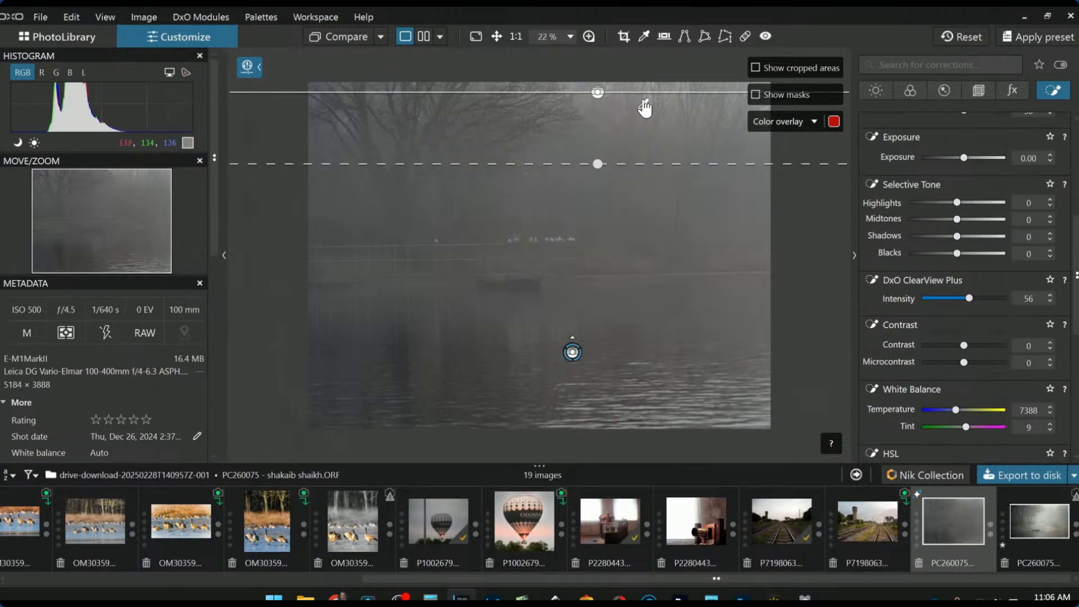
scroll(968, 358, "down", 2)
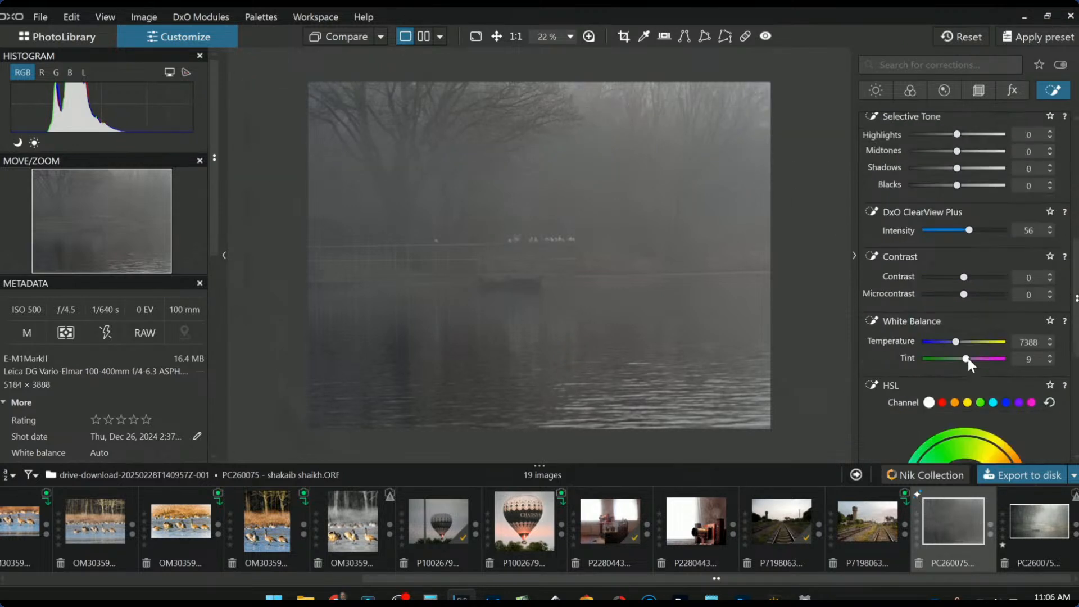
left_click_drag(986, 138, 986, 136)
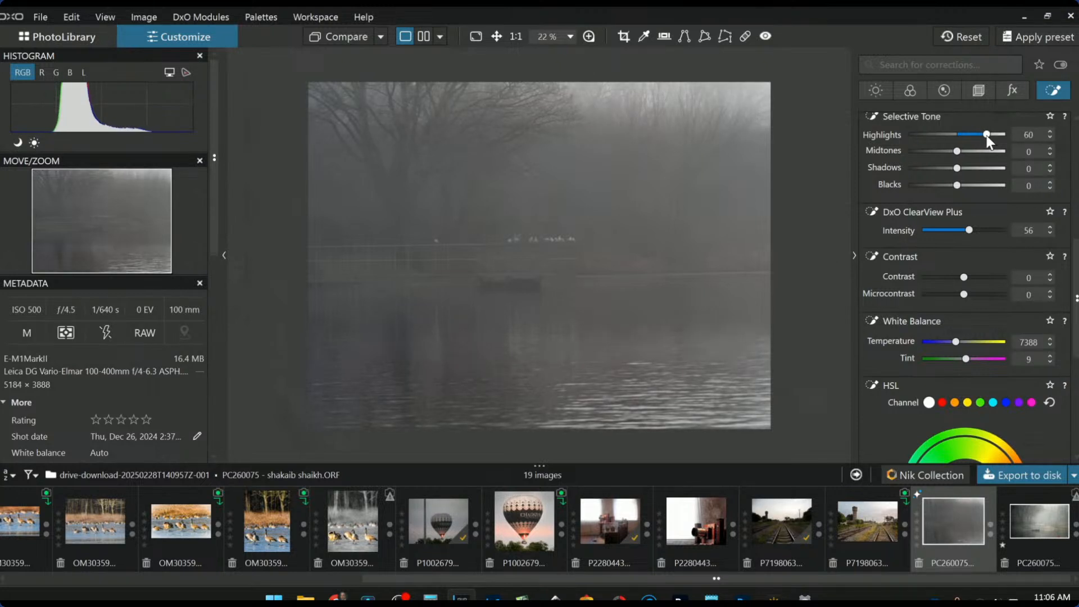
Reselect the lower control-line mask and move its transition and line up toward the top
left_click(572, 353)
left_click(572, 353)
left_click(571, 353)
left_click_drag(573, 305, 575, 269)
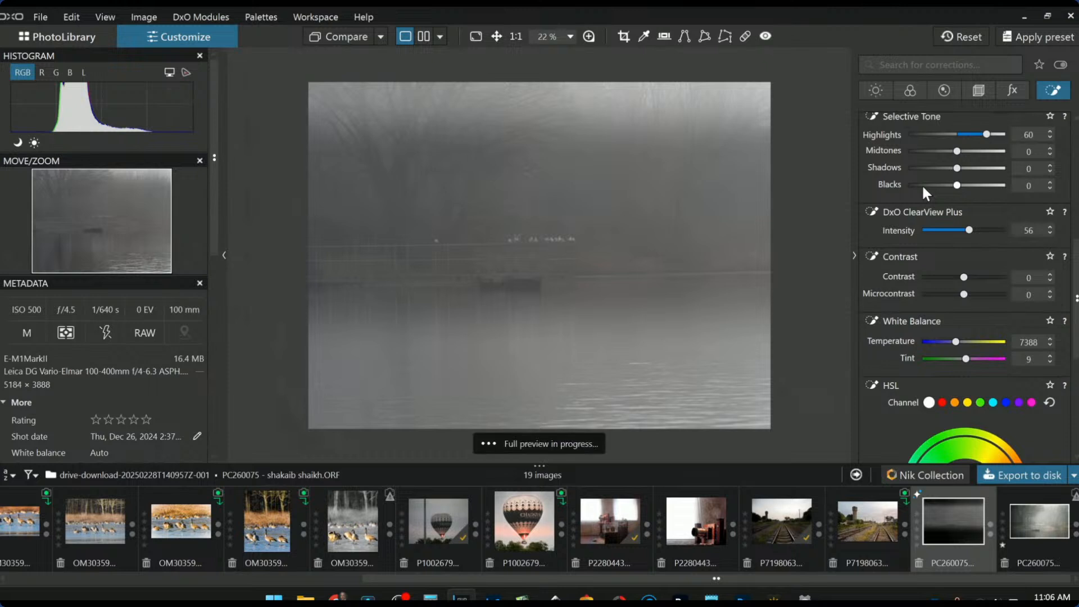
left_click_drag(604, 359, 643, 101)
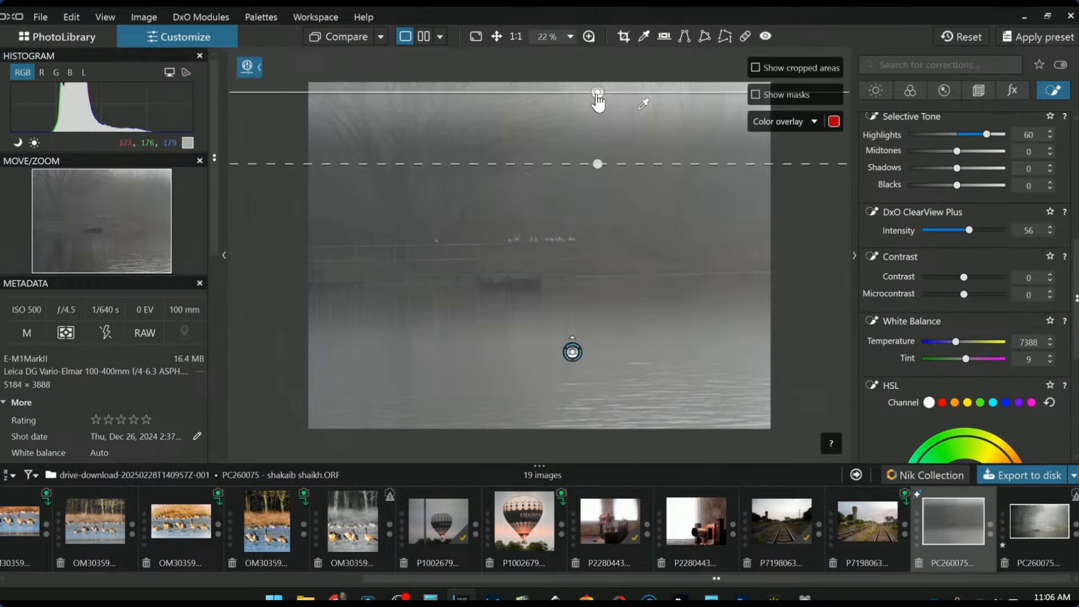
key("Delete")
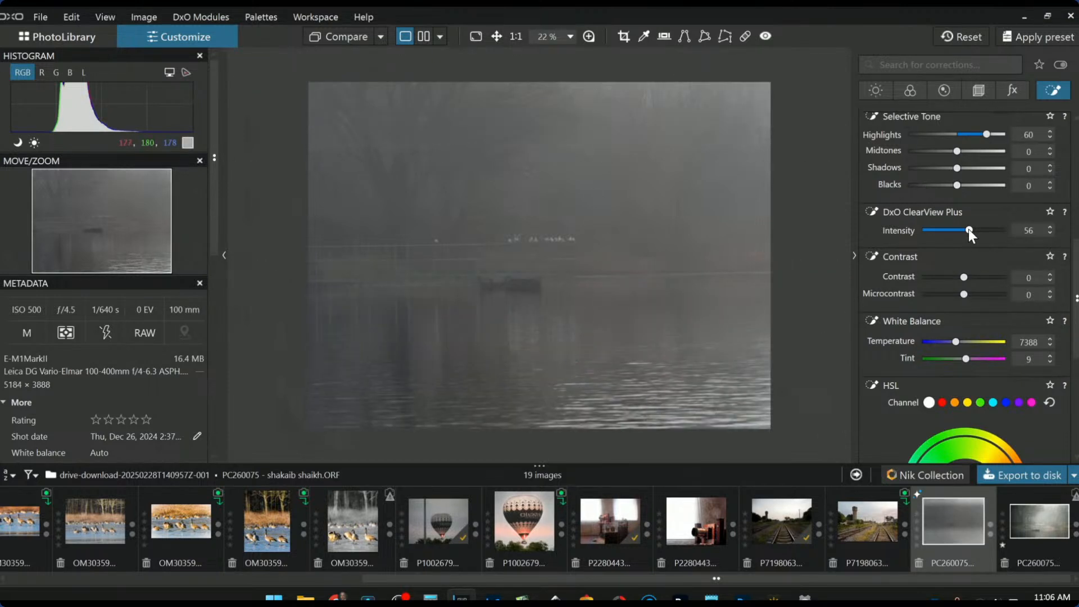
Set the mask to Highlights 72, Blacks -24, ClearView Plus 65 and Microcontrast 48
left_click_drag(936, 187, 944, 188)
mouse_move(969, 230)
left_mouse_down()
mouse_move(989, 234)
mouse_move(976, 232)
left_mouse_up()
left_click_drag(967, 296, 983, 298)
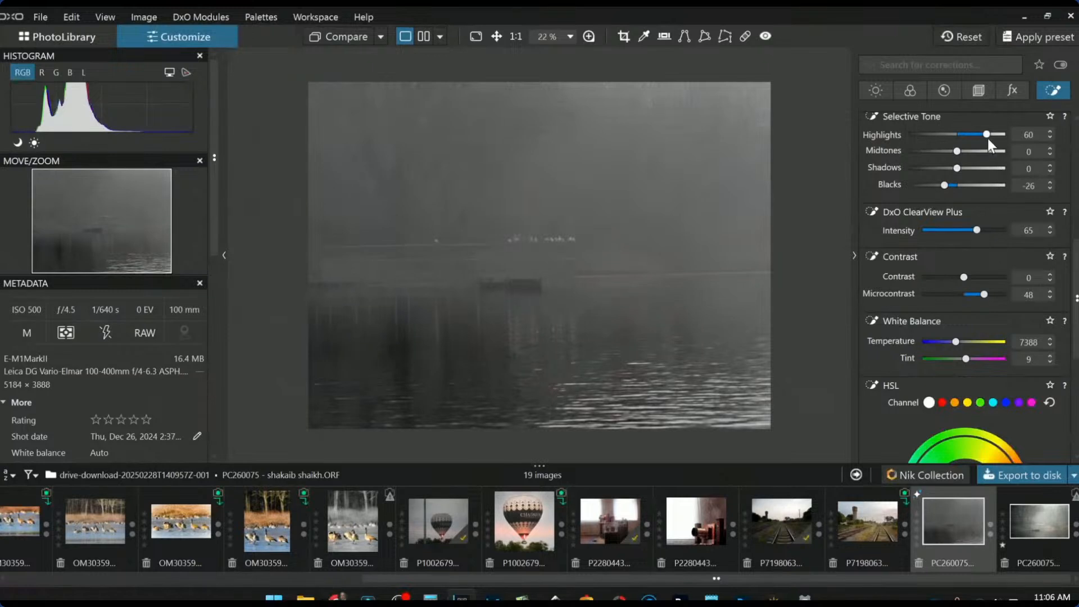
left_click_drag(995, 137, 993, 135)
left_click_drag(946, 186, 946, 185)
scroll(629, 332, "down", 2)
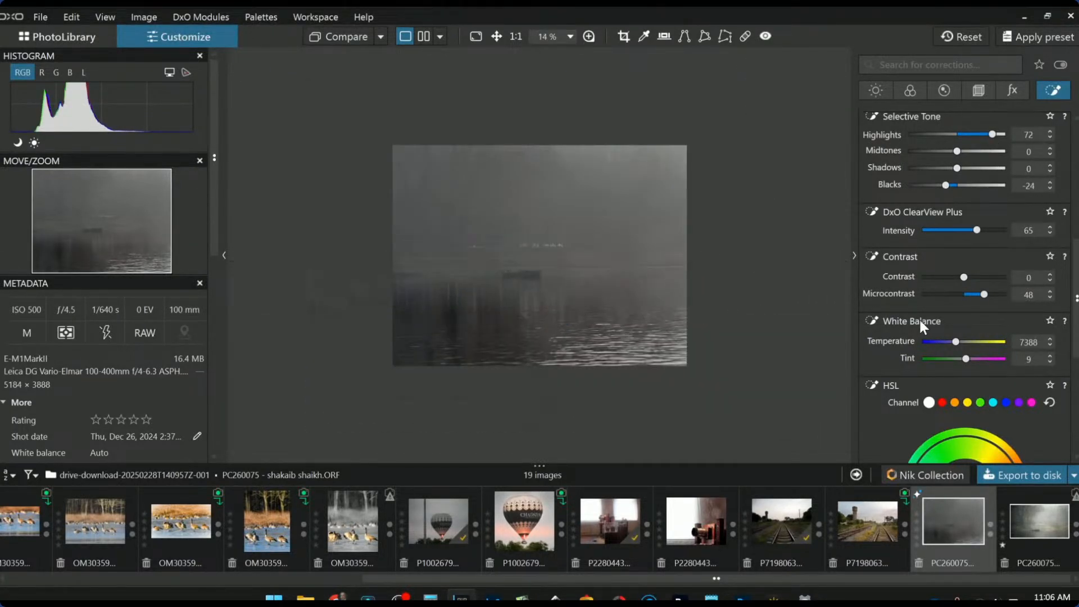
scroll(917, 318, "up", 1)
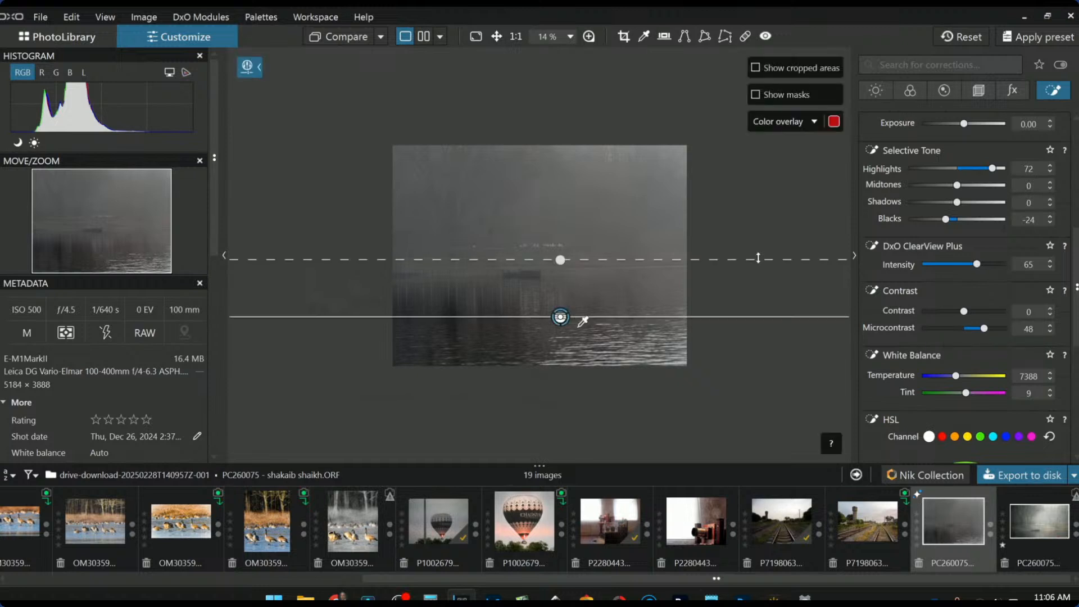
scroll(868, 181, "up", 8)
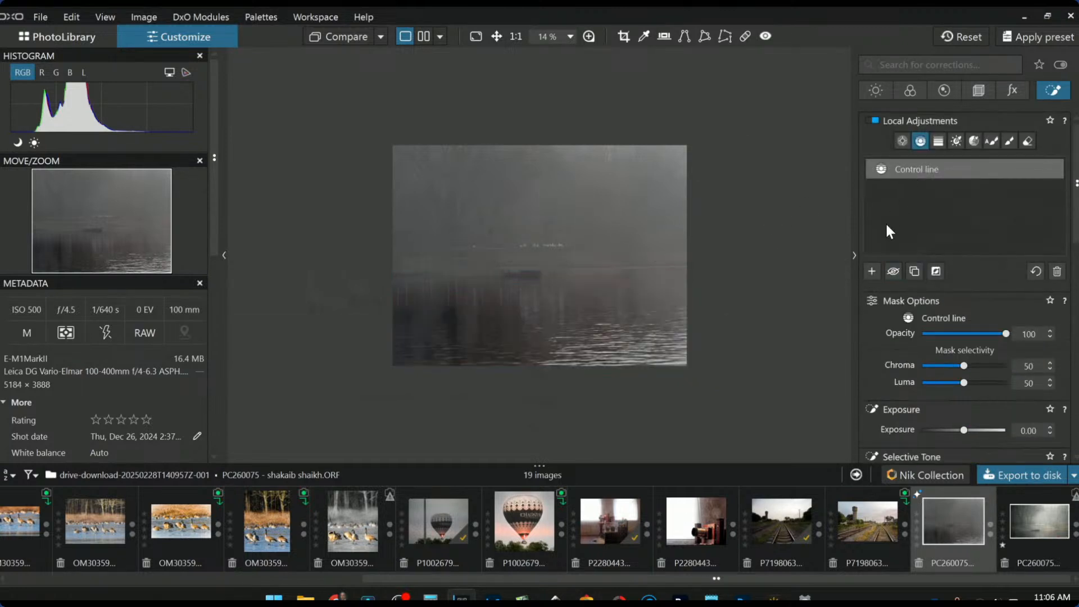
Add a second control line across the top with Highlights 99 and Midtones 42
left_click(873, 271)
left_click_drag(616, 164, 617, 218)
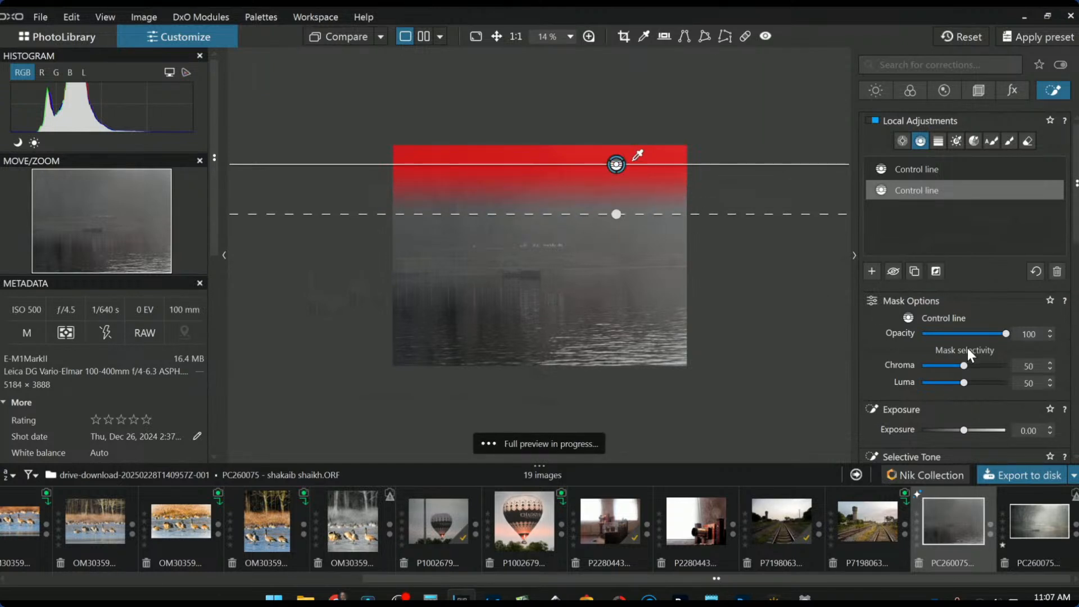
scroll(980, 424, "down", 3)
left_click(988, 372)
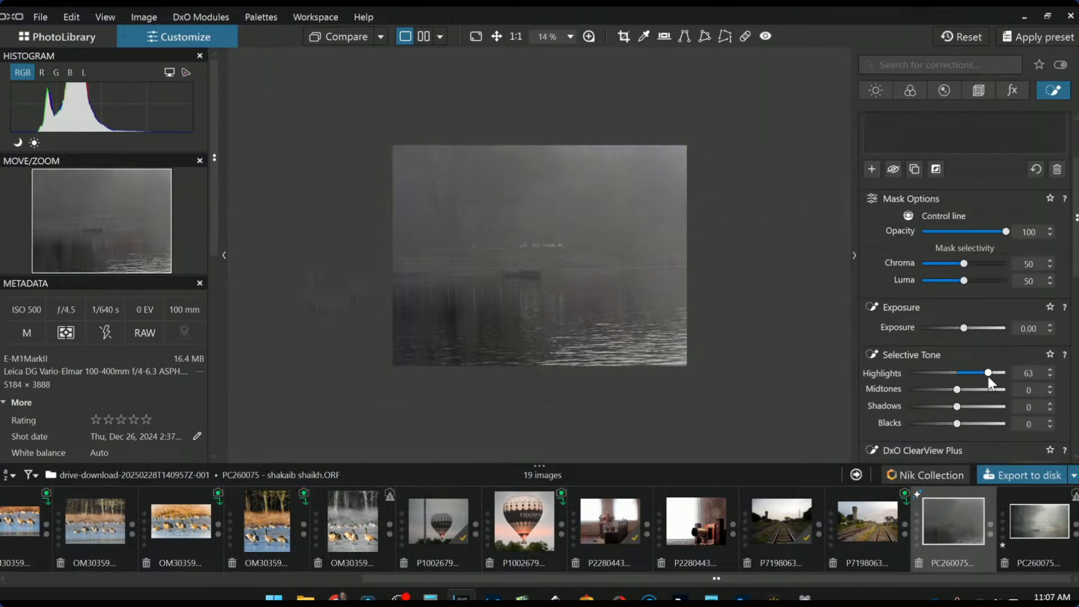
mouse_move(988, 375)
left_mouse_down()
mouse_move(1006, 376)
mouse_move(979, 390)
left_mouse_up()
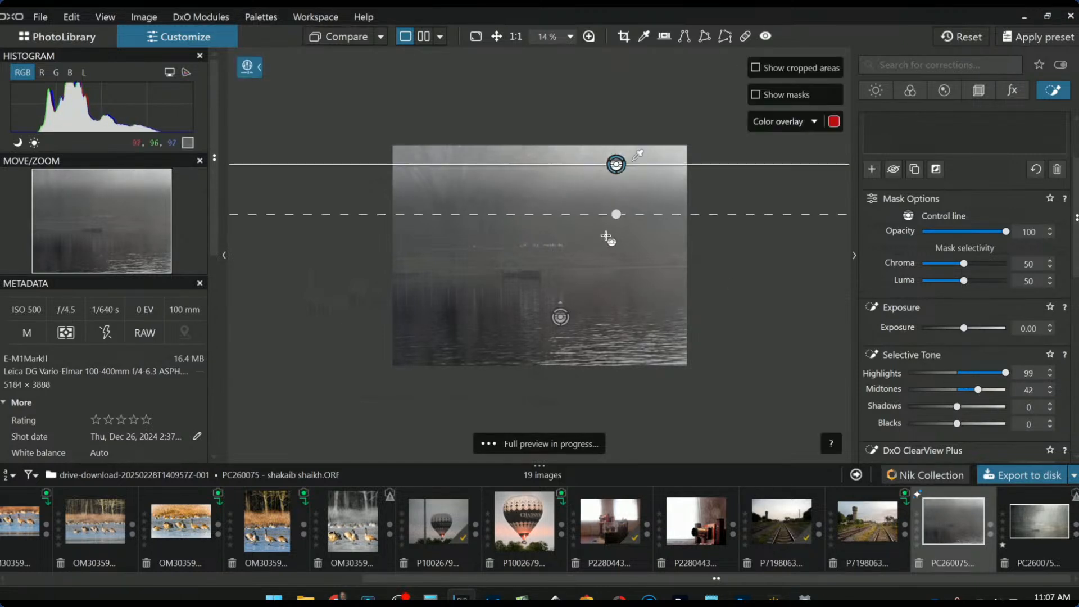
left_click_drag(617, 213, 618, 259)
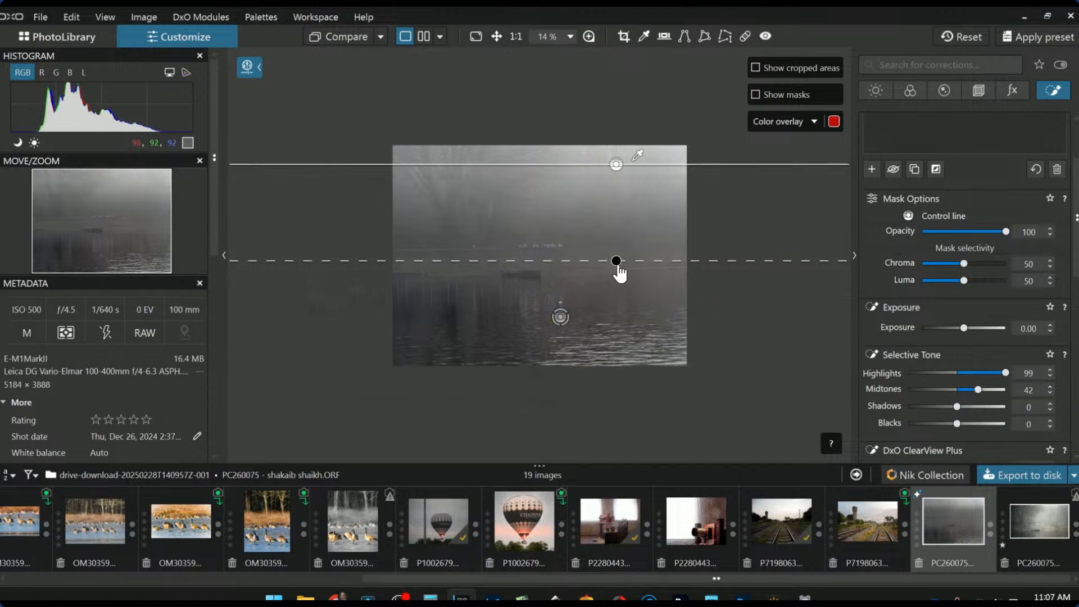
Give the top mask Microcontrast 22 and Blacks -7, and tweak its colour temperature
scroll(903, 379, "down", 2)
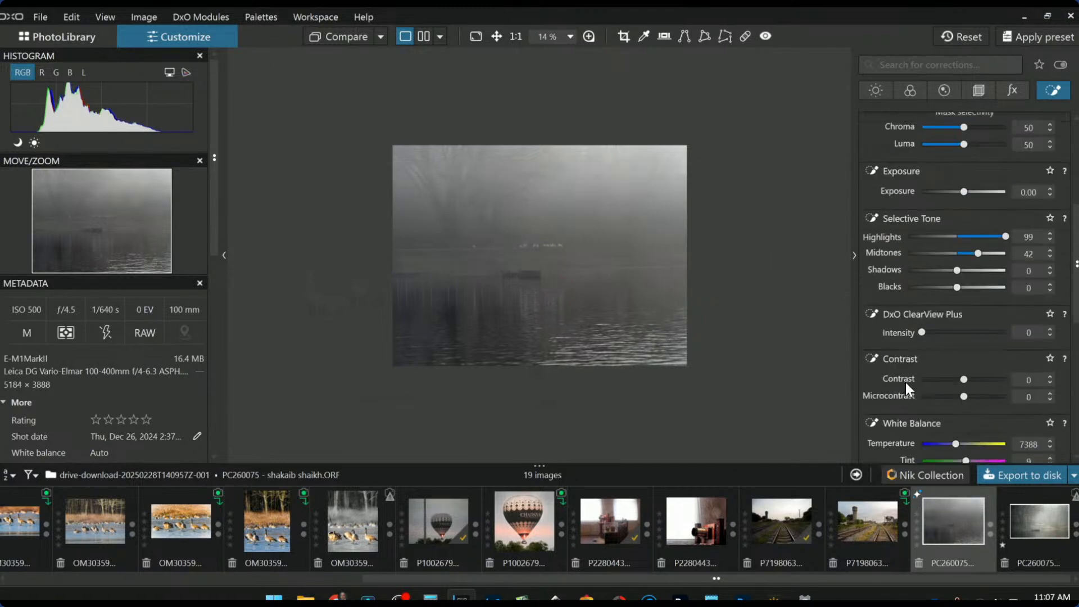
left_click_drag(962, 398, 976, 399)
left_click_drag(957, 289, 954, 291)
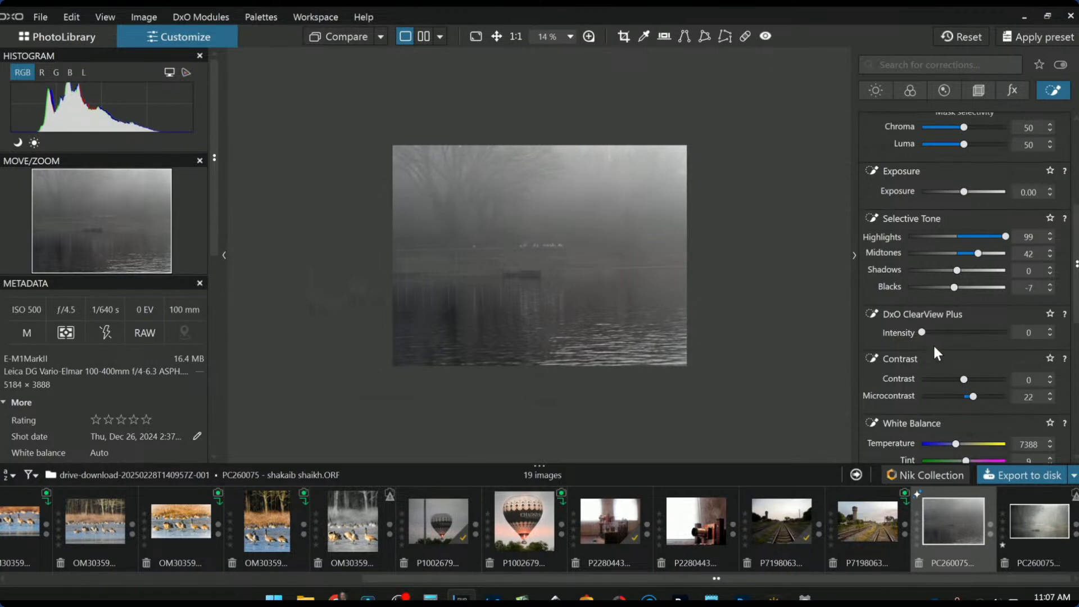
scroll(965, 382, "down", 1)
mouse_move(958, 375)
left_mouse_down()
mouse_move(949, 376)
mouse_move(959, 374)
left_mouse_up()
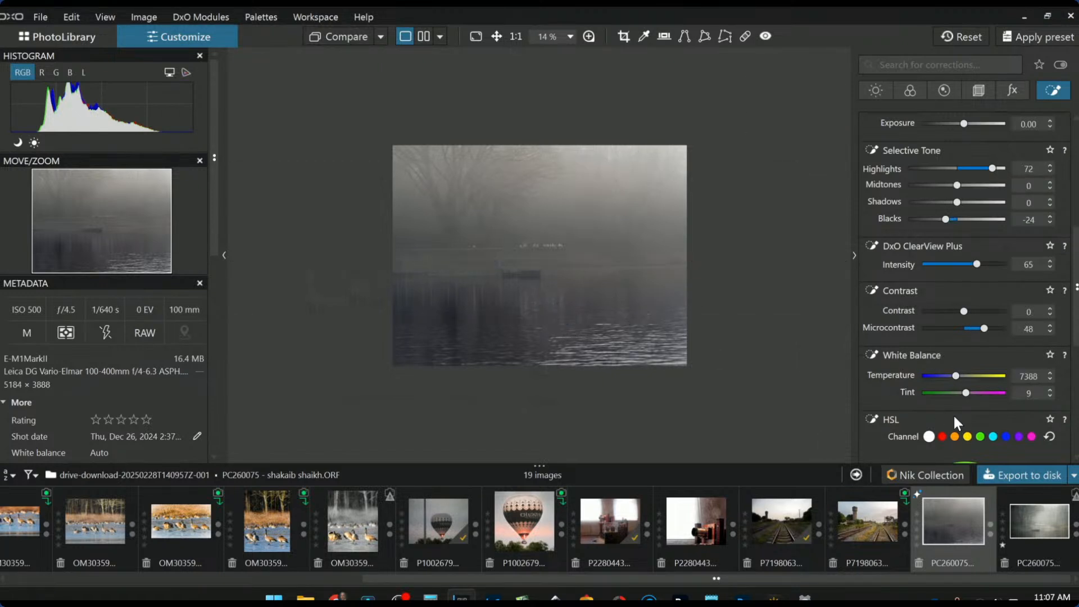
left_click_drag(956, 376, 956, 376)
Tilt the first, lower control line slightly
mouse_move(742, 321)
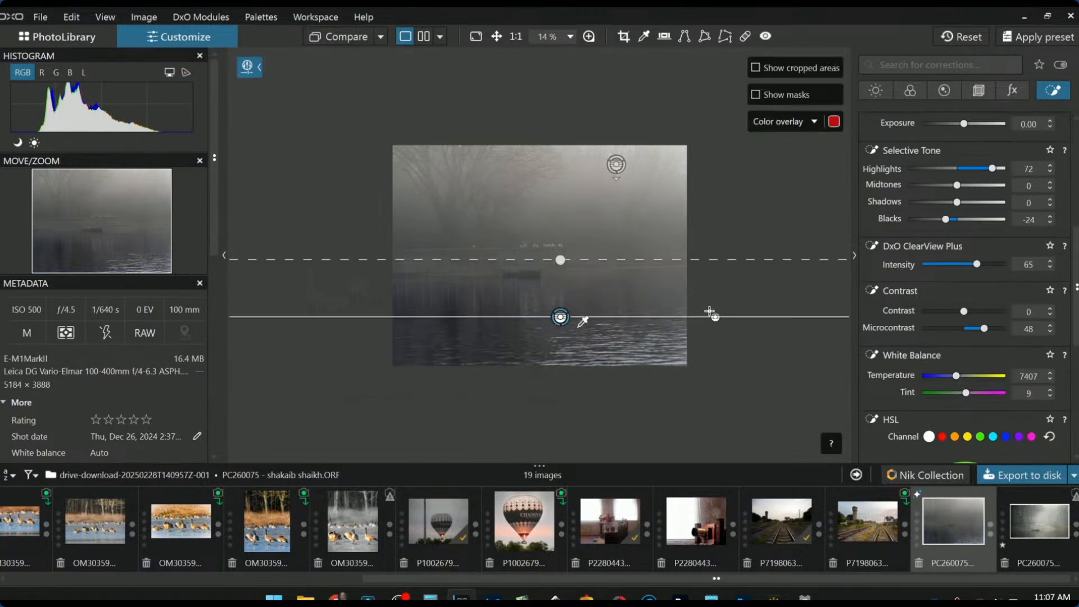
mouse_move(564, 268)
left_mouse_down()
mouse_move(583, 249)
mouse_move(546, 224)
mouse_move(560, 259)
left_mouse_up()
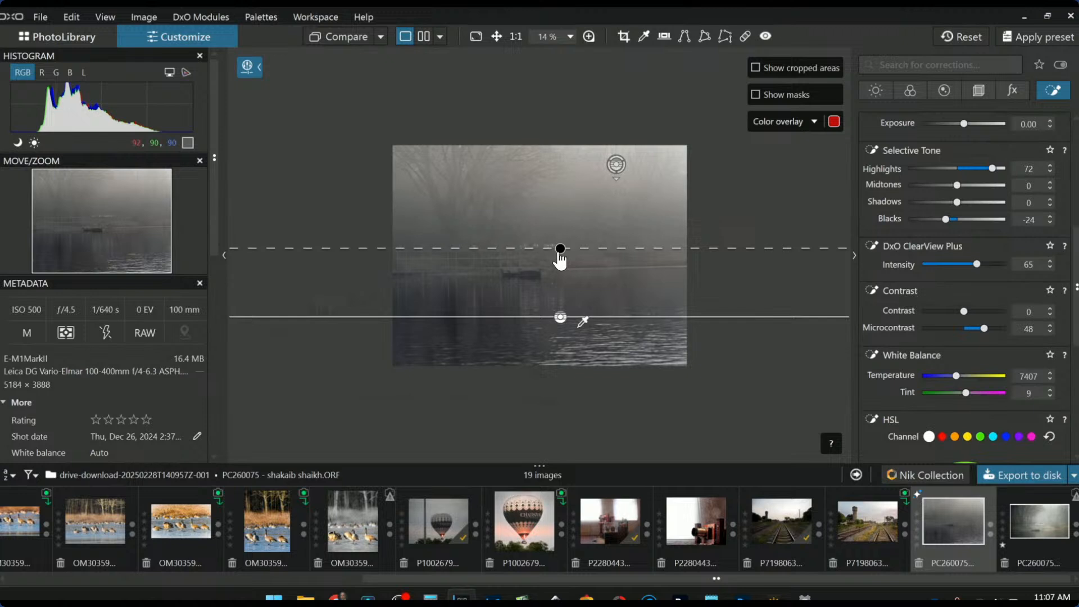
scroll(931, 454, "down", 1)
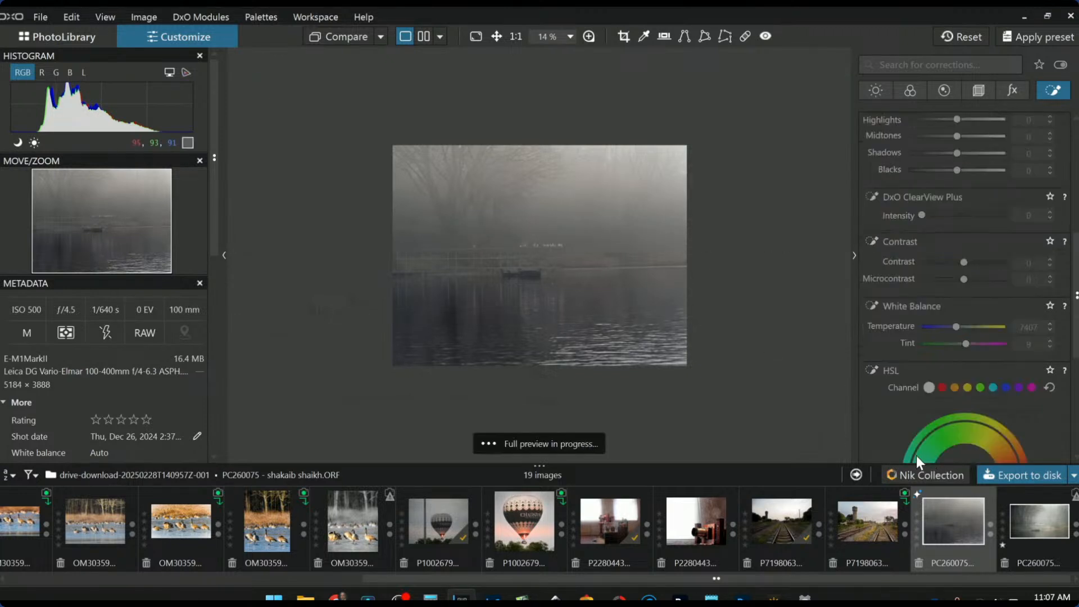
scroll(676, 356, "up", 2)
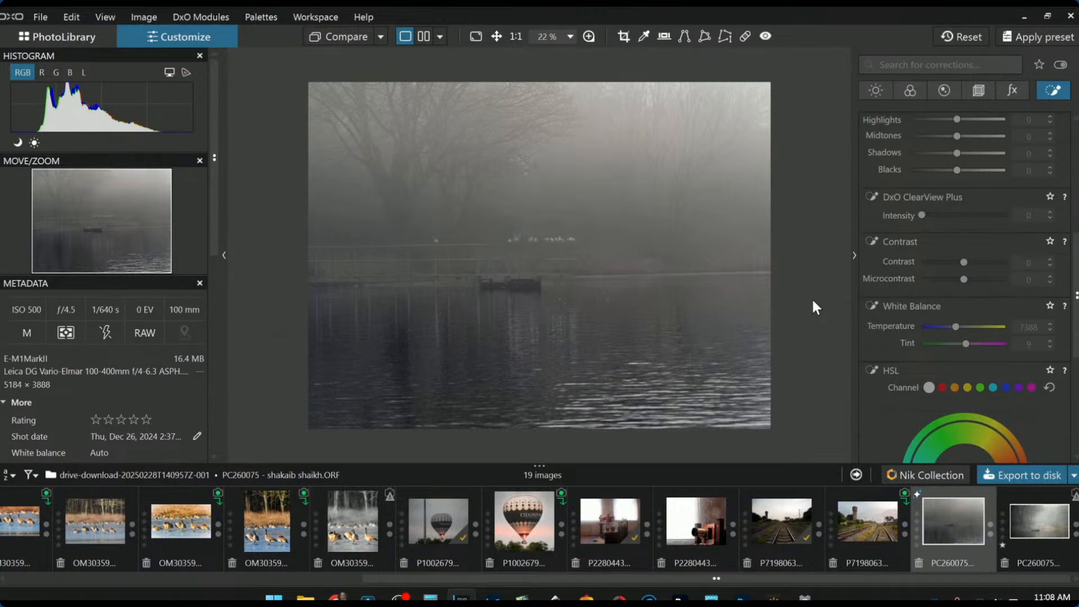
scroll(910, 202, "up", 6)
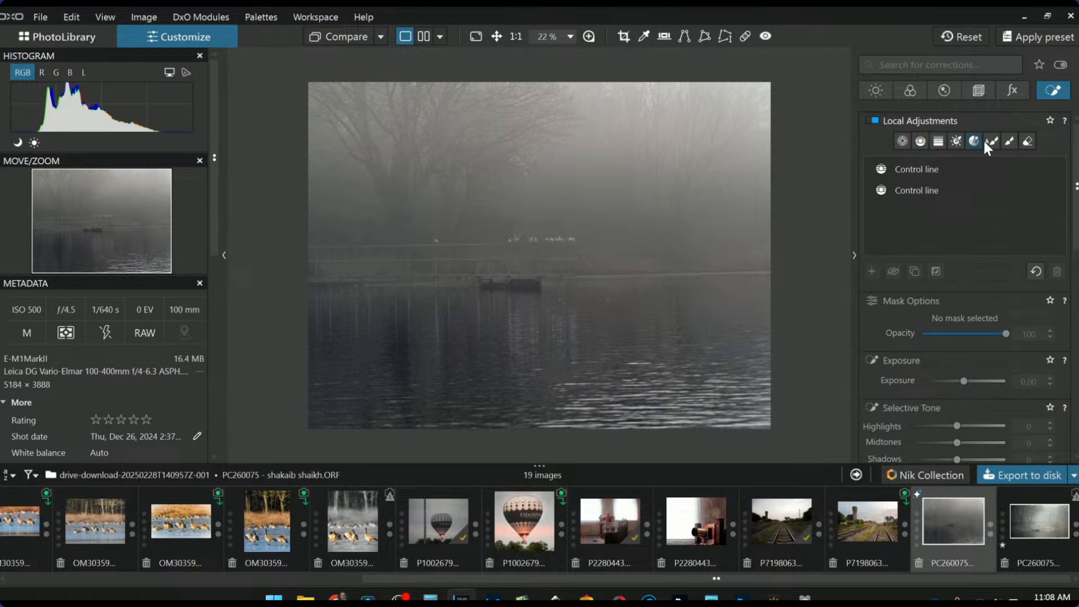
Brush a mask over the fog in the upper middle and set its exposure to 0.76
left_click(1010, 143)
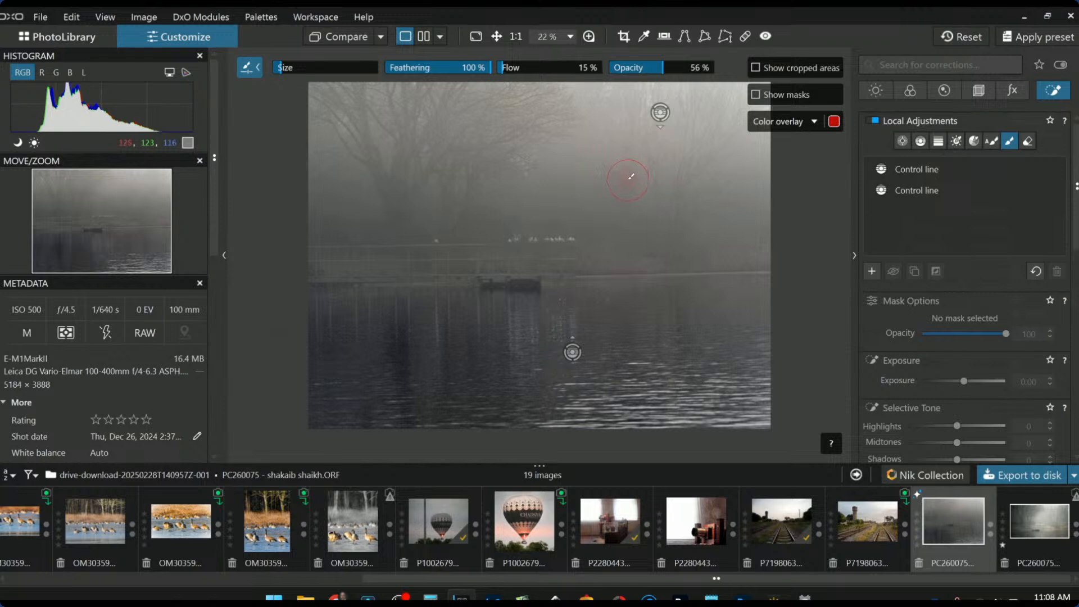
scroll(630, 185, "up", 6)
left_click_drag(642, 125, 565, 204)
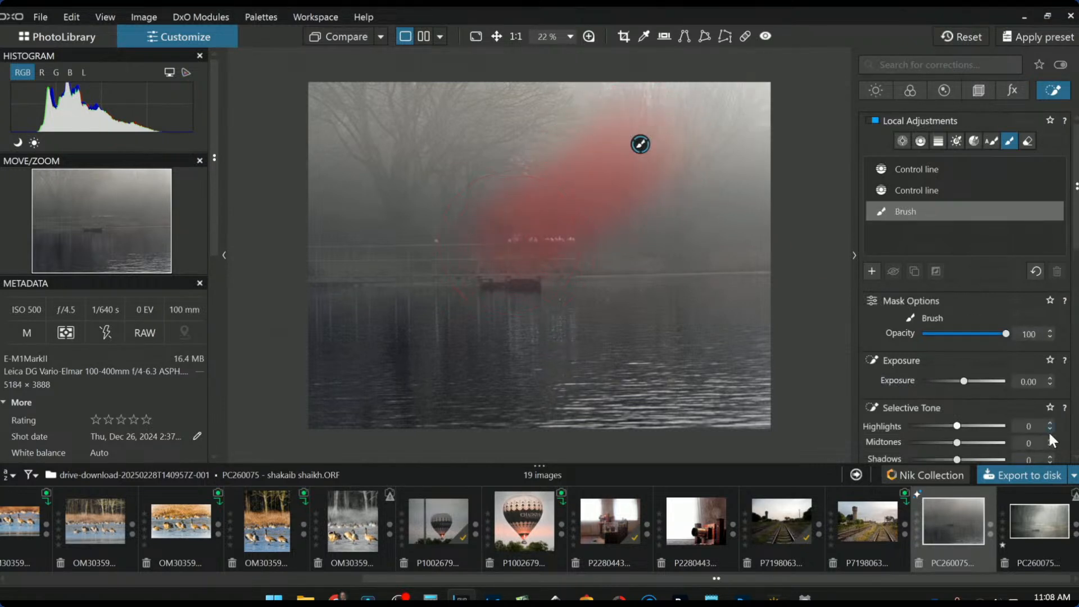
left_click_drag(966, 383, 972, 383)
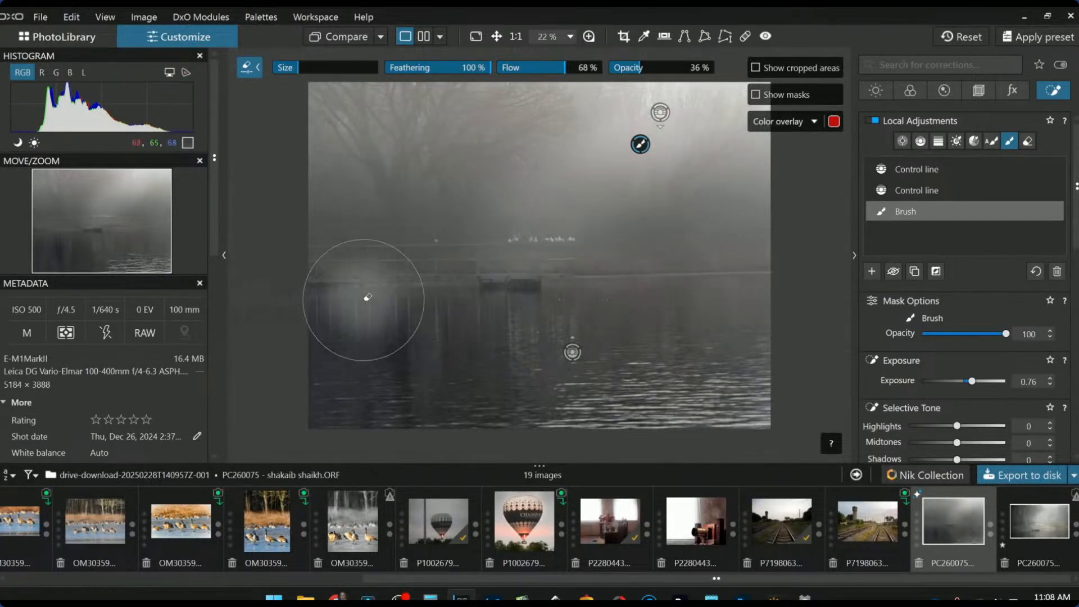
Extend the brushed brightening left, toward lower right and over the boat, with flow at 16%
left_click_drag(506, 245, 548, 238)
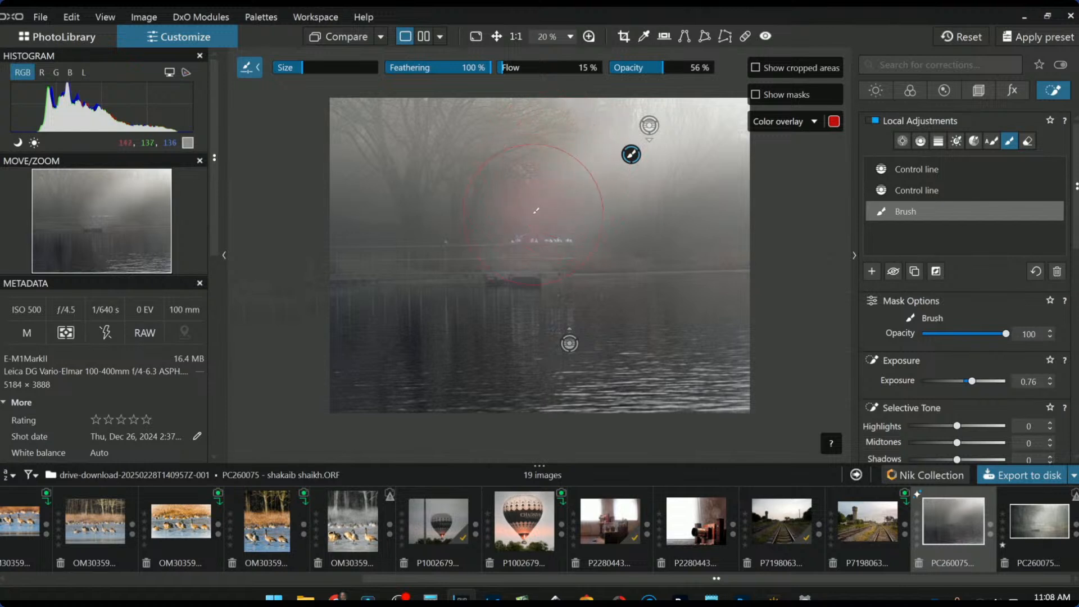
mouse_move(535, 207)
left_mouse_down()
mouse_move(549, 233)
mouse_move(624, 285)
left_mouse_up()
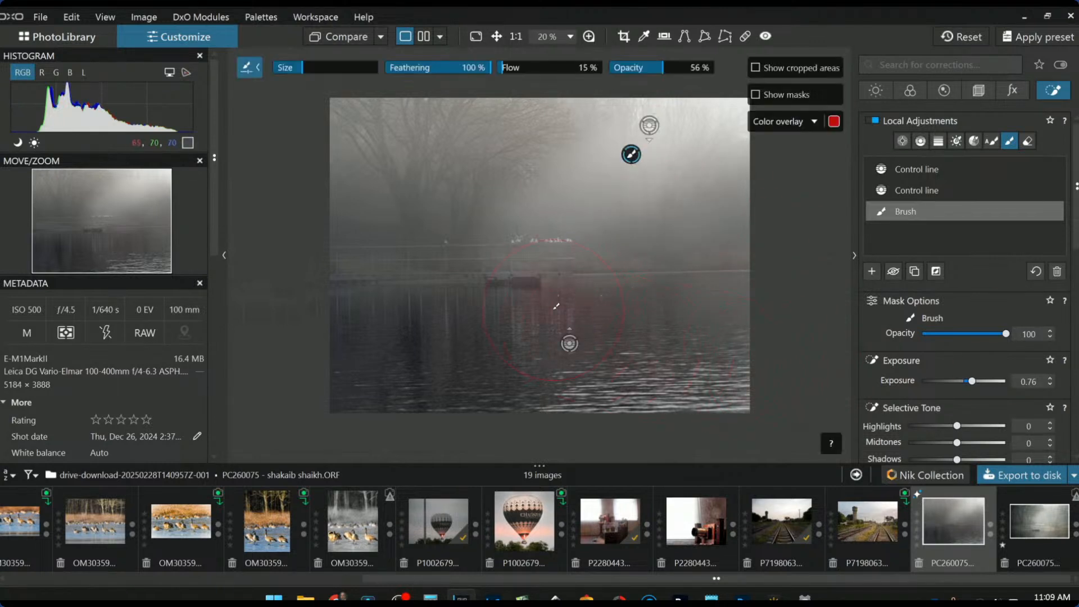
mouse_move(529, 251)
left_mouse_down()
mouse_move(502, 255)
mouse_move(521, 241)
left_mouse_up()
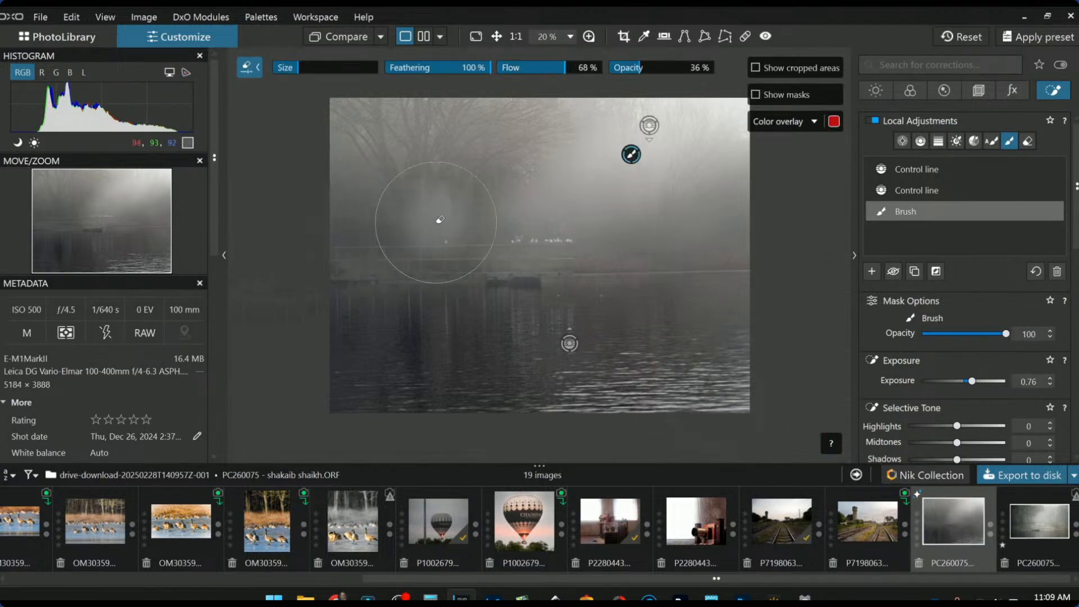
left_click(505, 70)
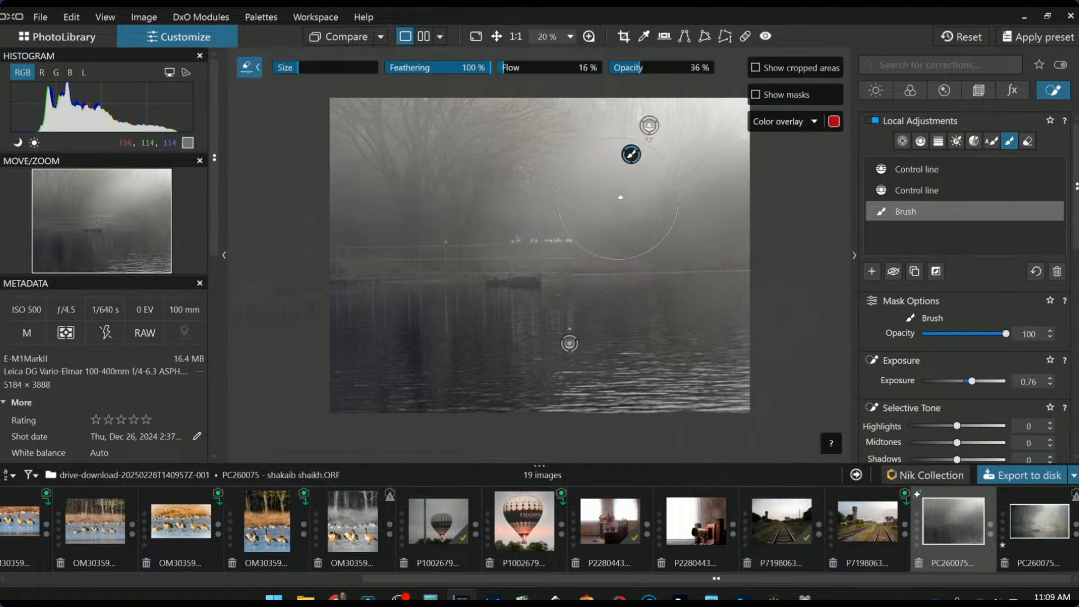
left_click(872, 271)
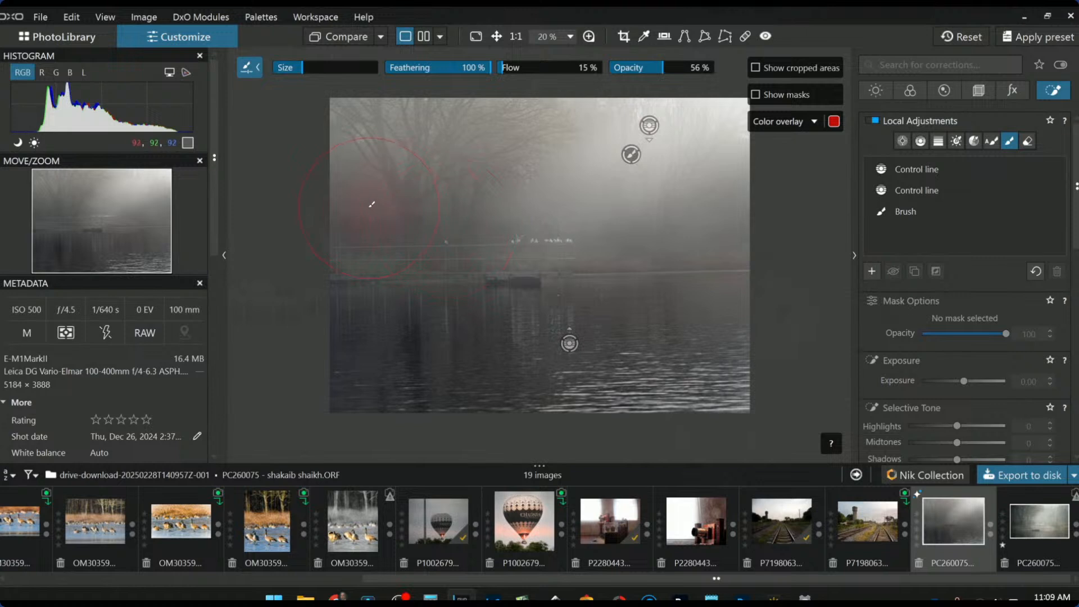
Paint a new brush mask on the left and set its Blacks to -19 with Shadows at 0
mouse_move(411, 239)
left_mouse_down()
mouse_move(393, 271)
mouse_move(348, 274)
mouse_move(403, 275)
mouse_move(363, 333)
left_mouse_up()
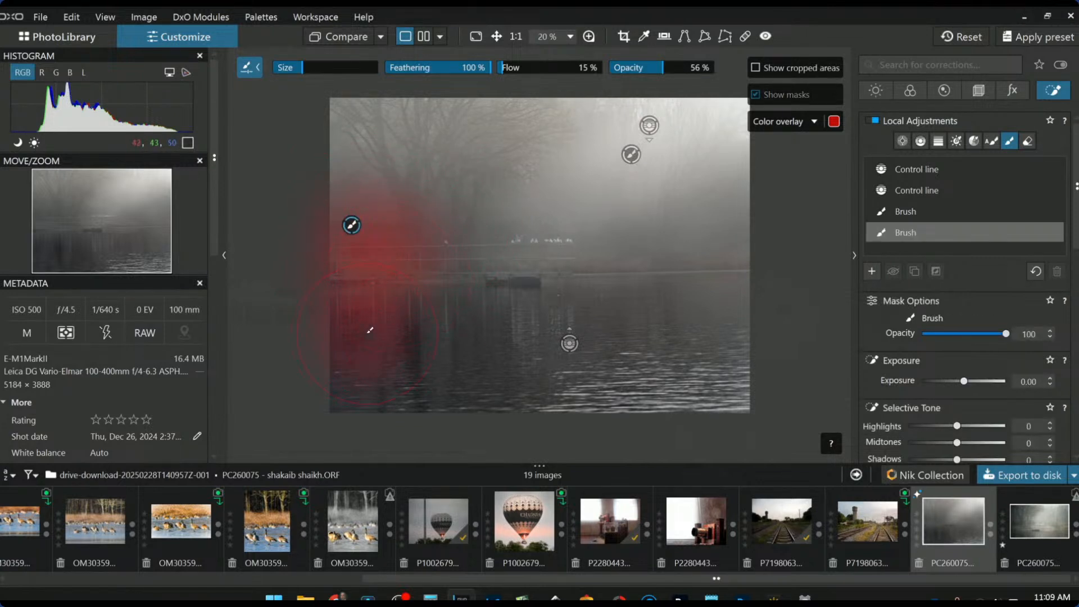
left_click_drag(697, 250, 784, 229)
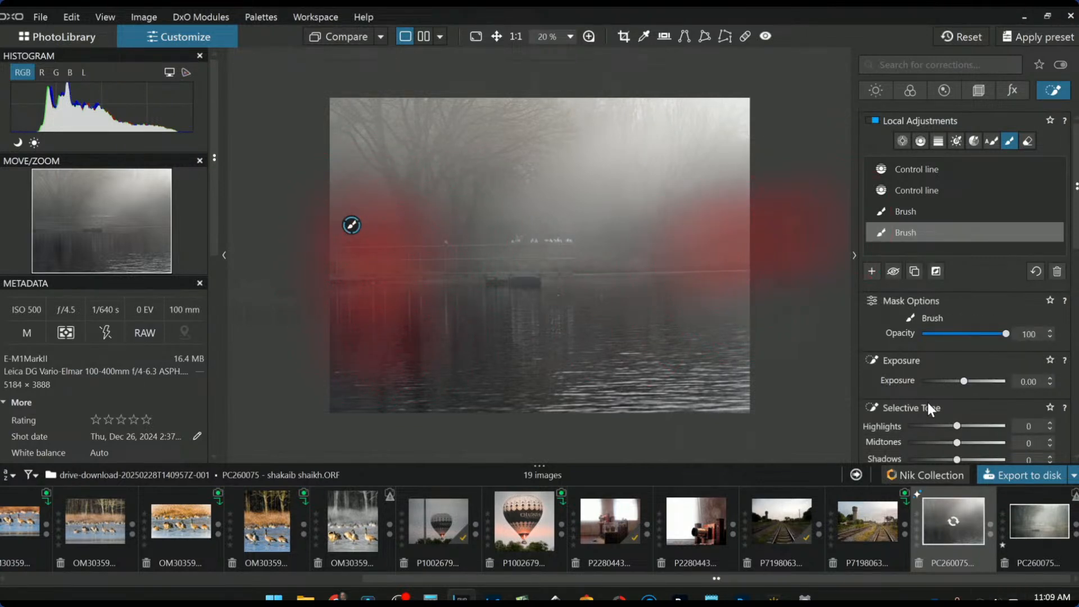
scroll(944, 365, "down", 2)
left_click_drag(964, 278, 959, 279)
left_click_drag(952, 374, 950, 373)
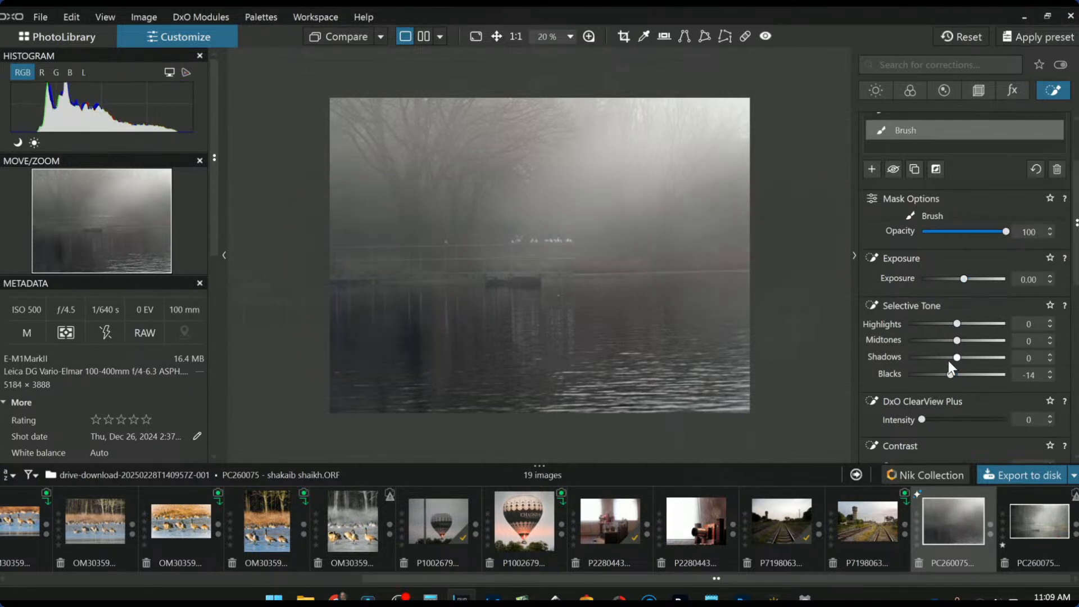
left_click(949, 359)
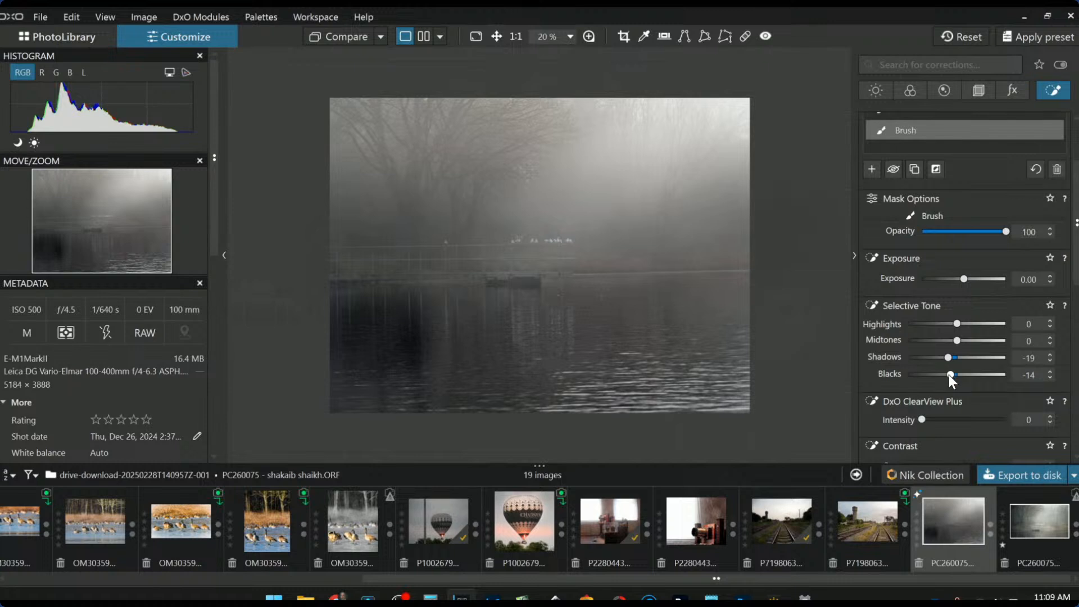
left_click(949, 376)
double_click(949, 359)
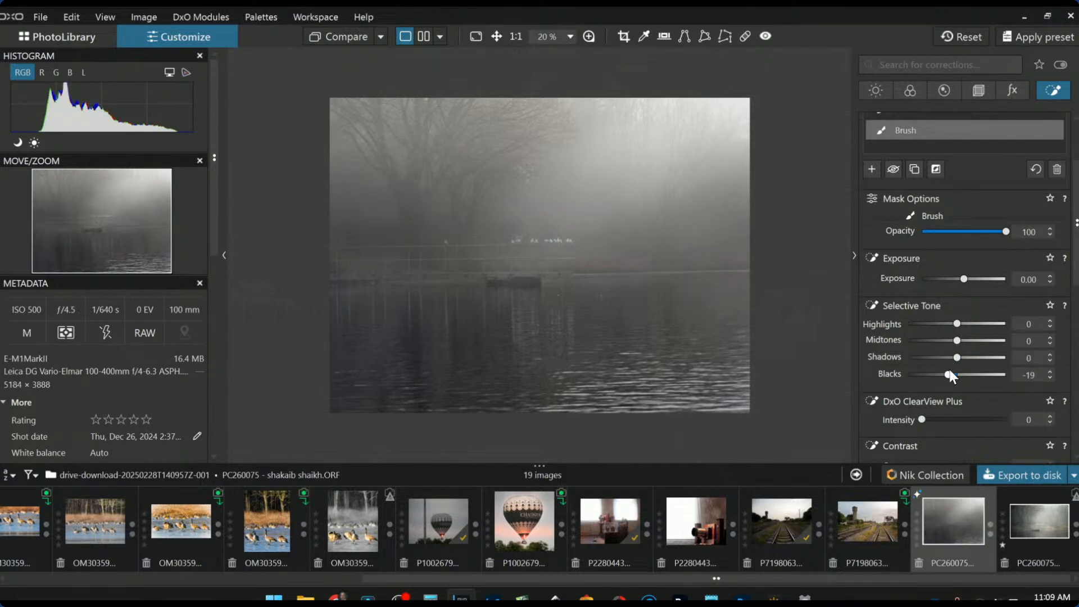
Extend the mask over the left and right water, the right horizon, the foggy tree and the railing
scroll(954, 359, "down", 1)
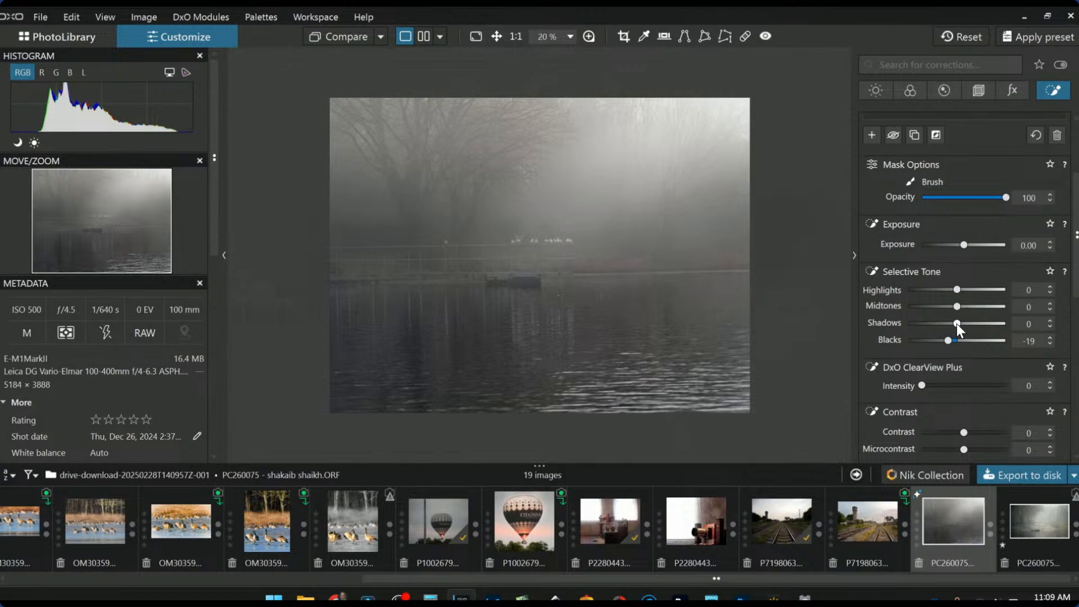
mouse_move(412, 263)
left_mouse_down()
mouse_move(317, 259)
mouse_move(445, 317)
mouse_move(396, 281)
mouse_move(347, 277)
mouse_move(472, 309)
mouse_move(532, 345)
mouse_move(393, 307)
mouse_move(416, 317)
left_mouse_up()
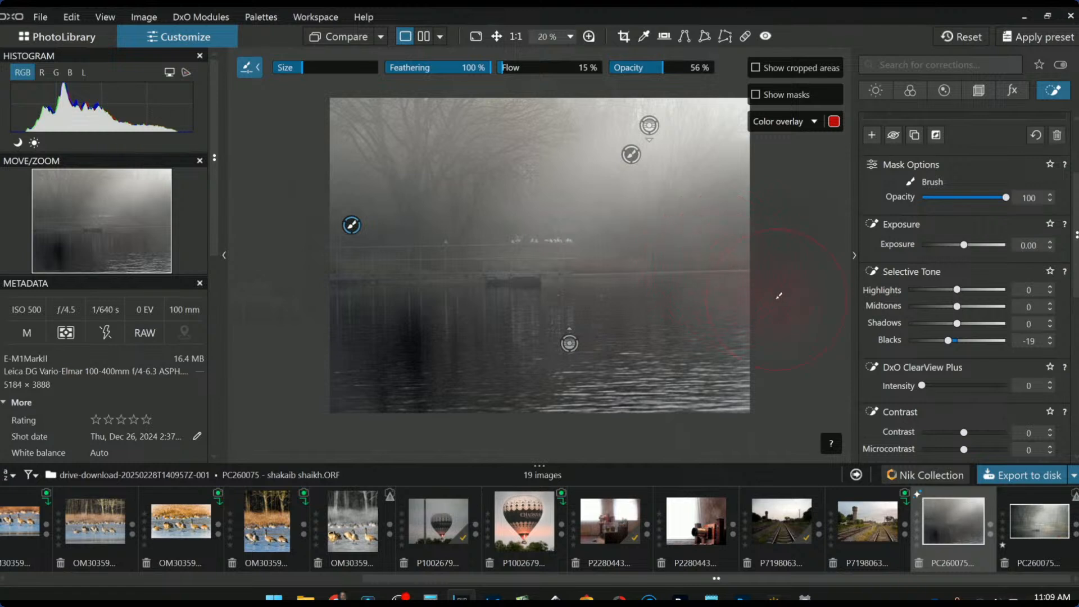
mouse_move(719, 317)
left_mouse_down()
mouse_move(684, 321)
mouse_move(660, 303)
left_mouse_up()
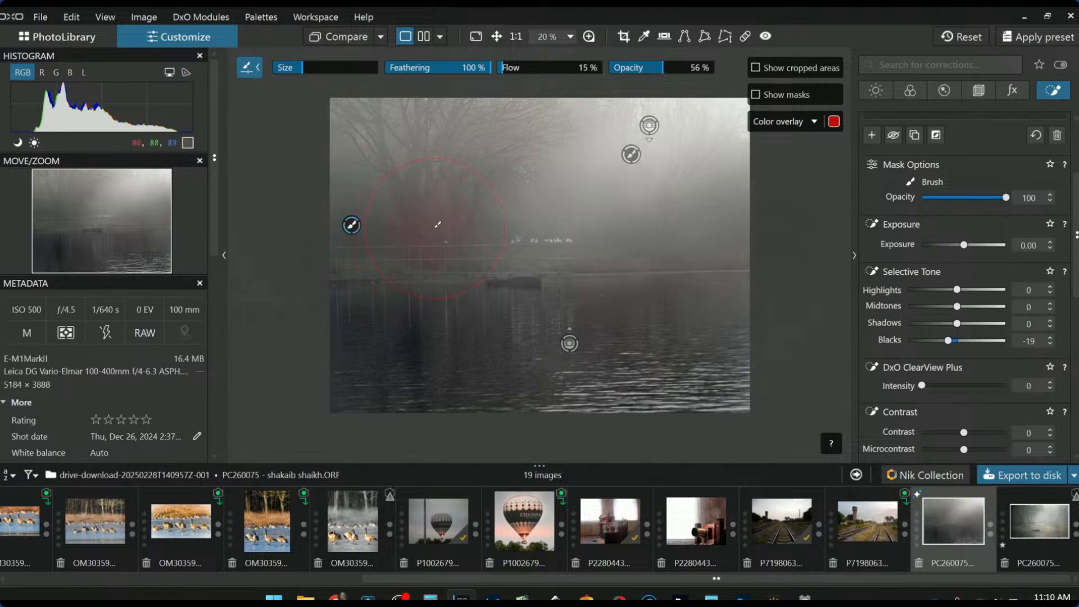
scroll(434, 226, "down", 5)
left_click_drag(700, 237, 777, 221)
left_click(637, 236)
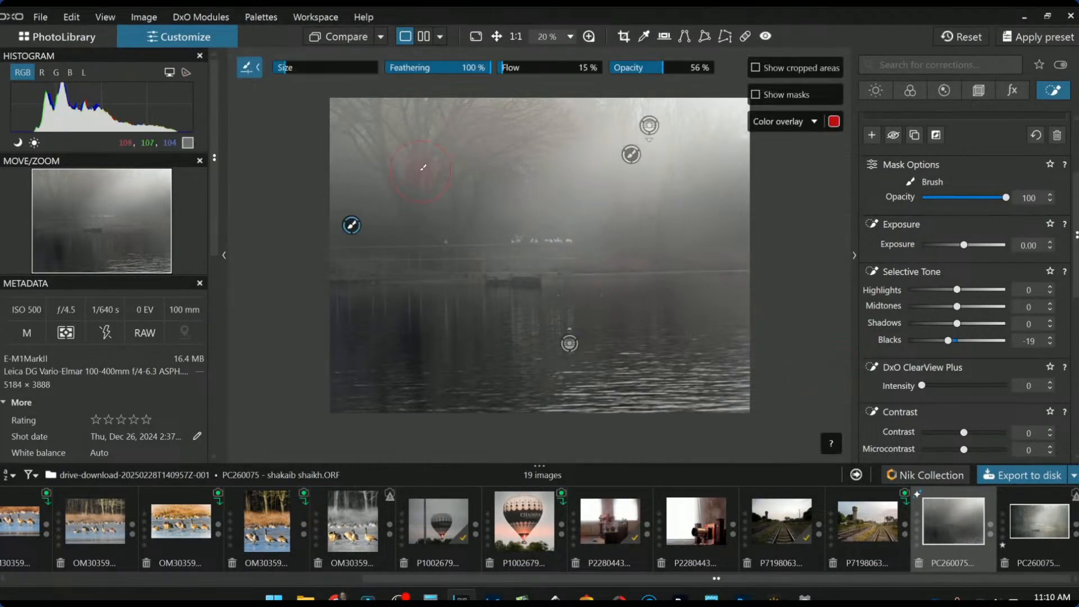
mouse_move(450, 164)
left_mouse_down()
mouse_move(568, 231)
mouse_move(479, 223)
mouse_move(469, 207)
mouse_move(478, 190)
mouse_move(459, 207)
left_mouse_up()
left_click_drag(455, 272, 380, 263)
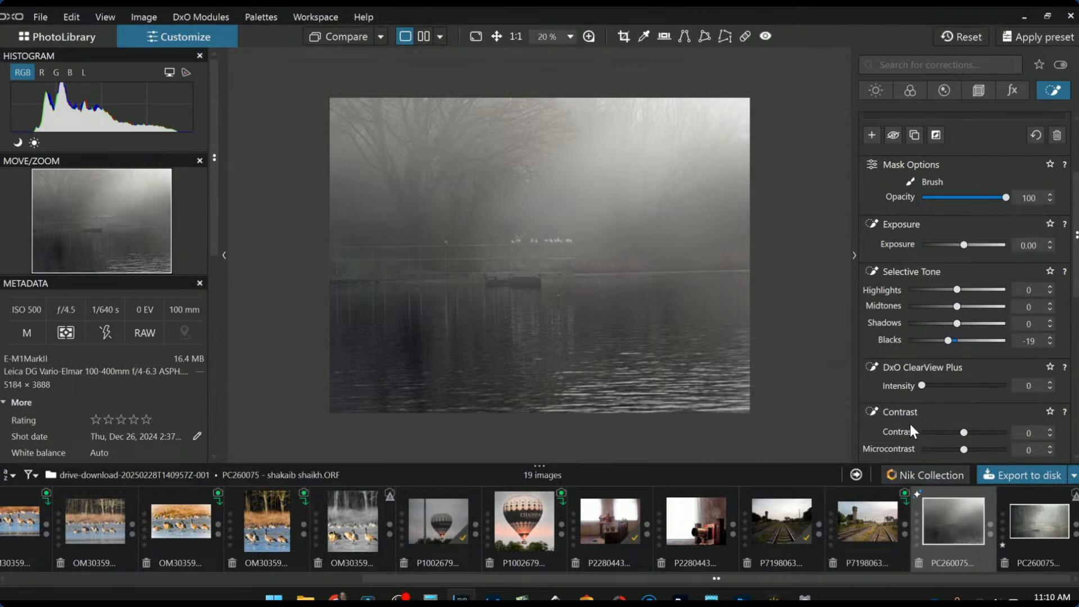
scroll(917, 218, "up", 3)
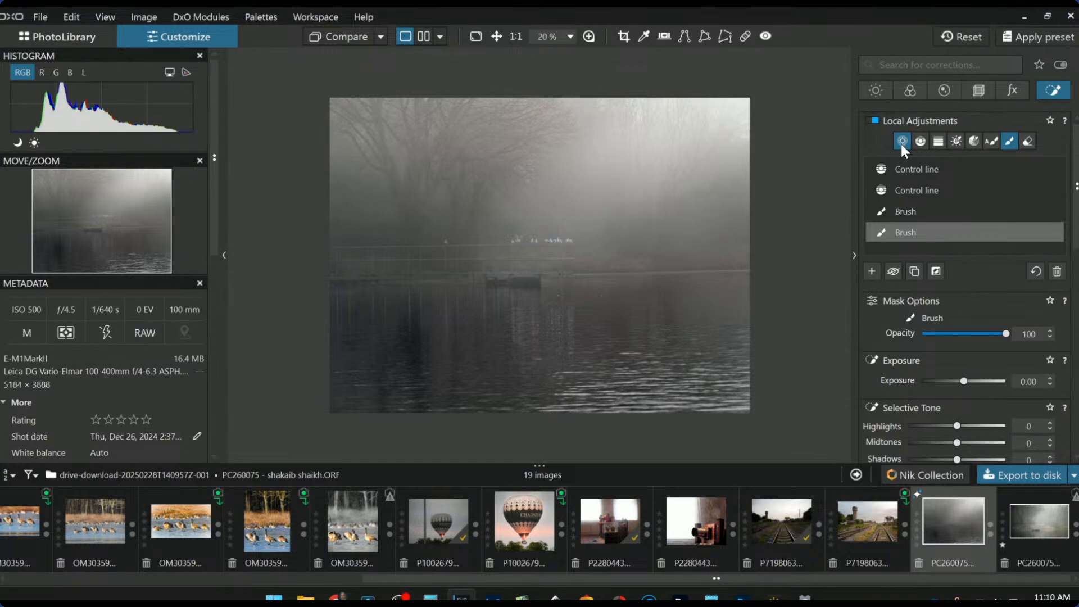
Place control points on the birds with Luma 74, covering the right and left birds
left_click(901, 144)
left_click(585, 206)
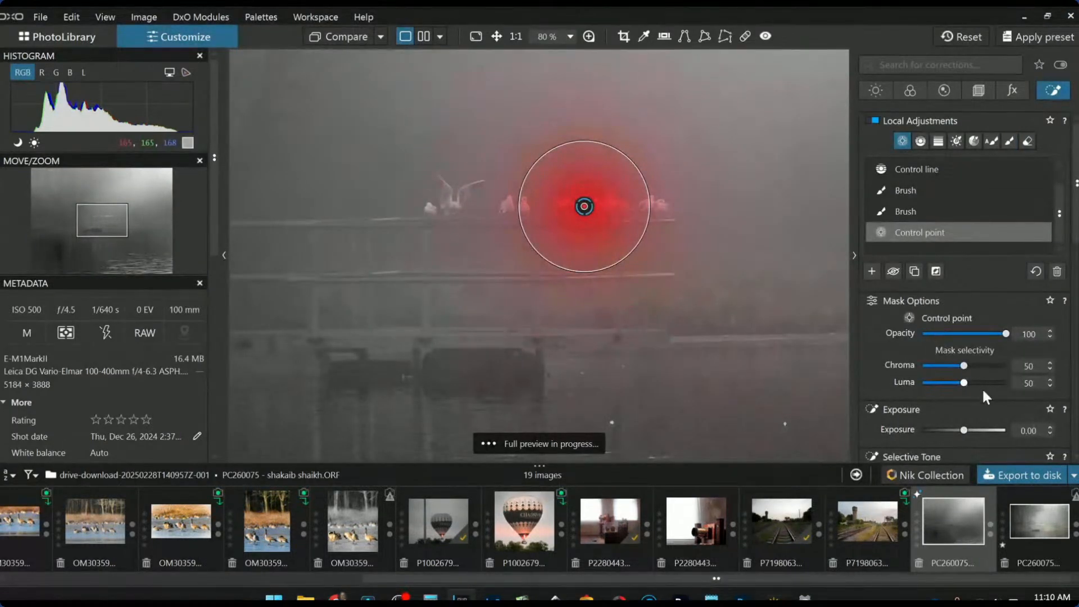
left_click_drag(966, 382, 985, 384)
left_click(657, 205)
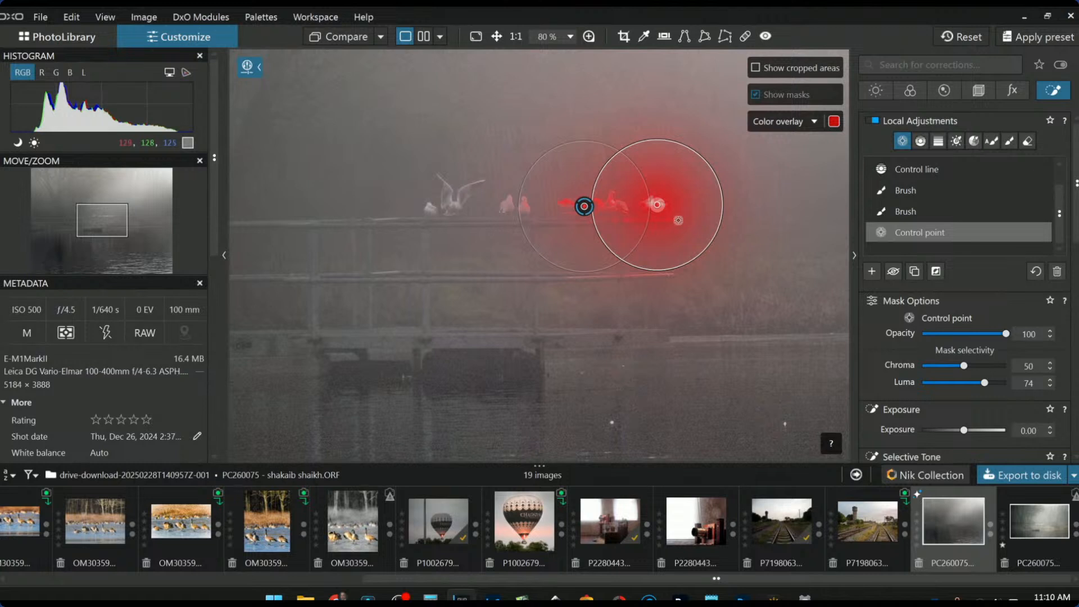
left_click_drag(657, 205, 650, 203)
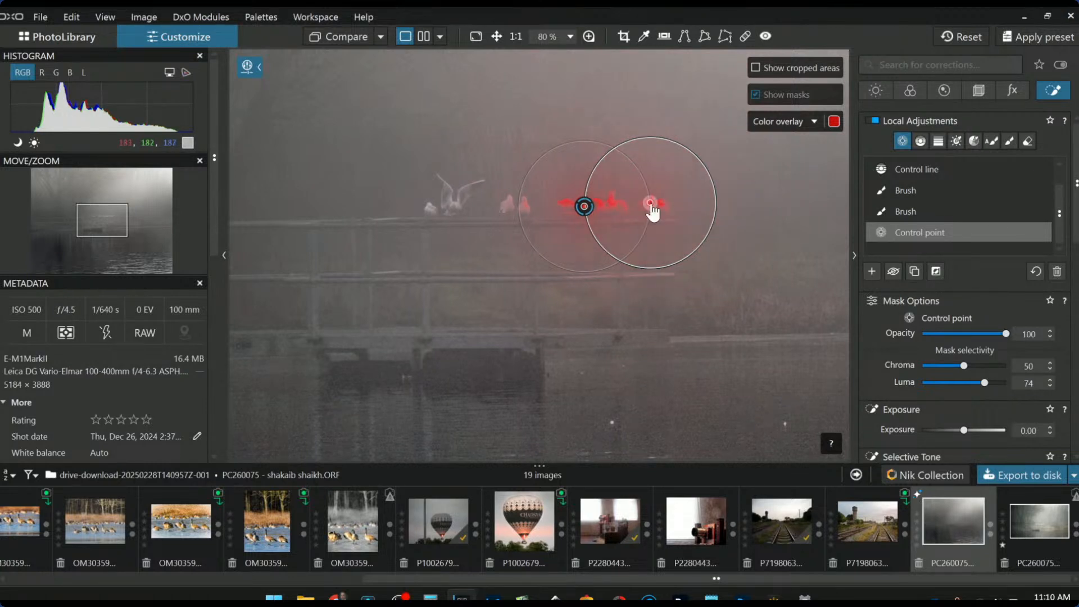
left_click(507, 204)
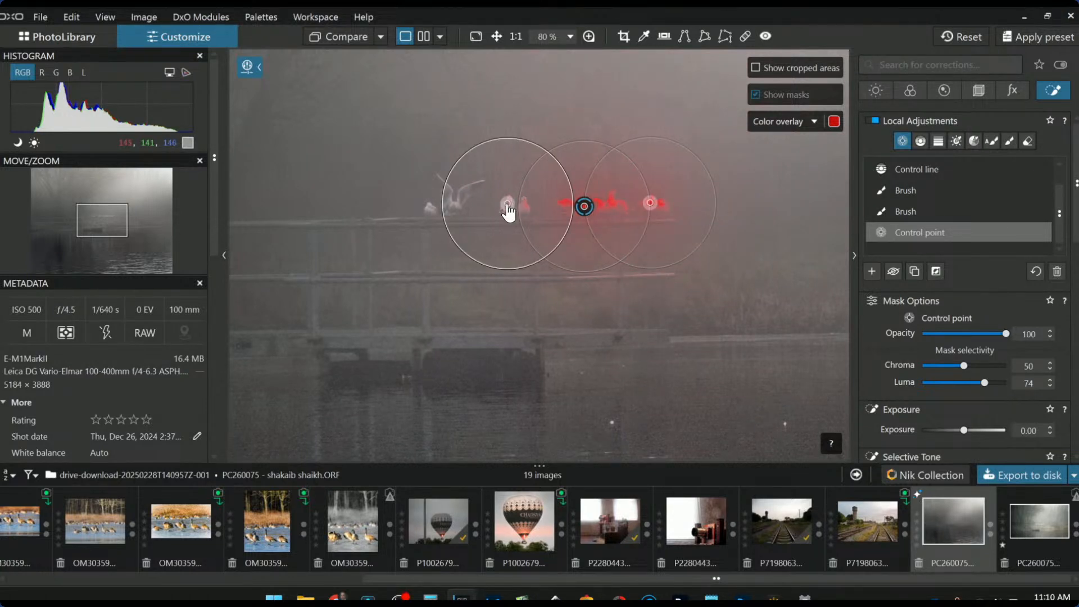
left_click_drag(485, 143, 499, 166)
Add points on the leftmost birds, delete the stray one below, and raise Highlights to 33
left_click(453, 204)
left_click(429, 210)
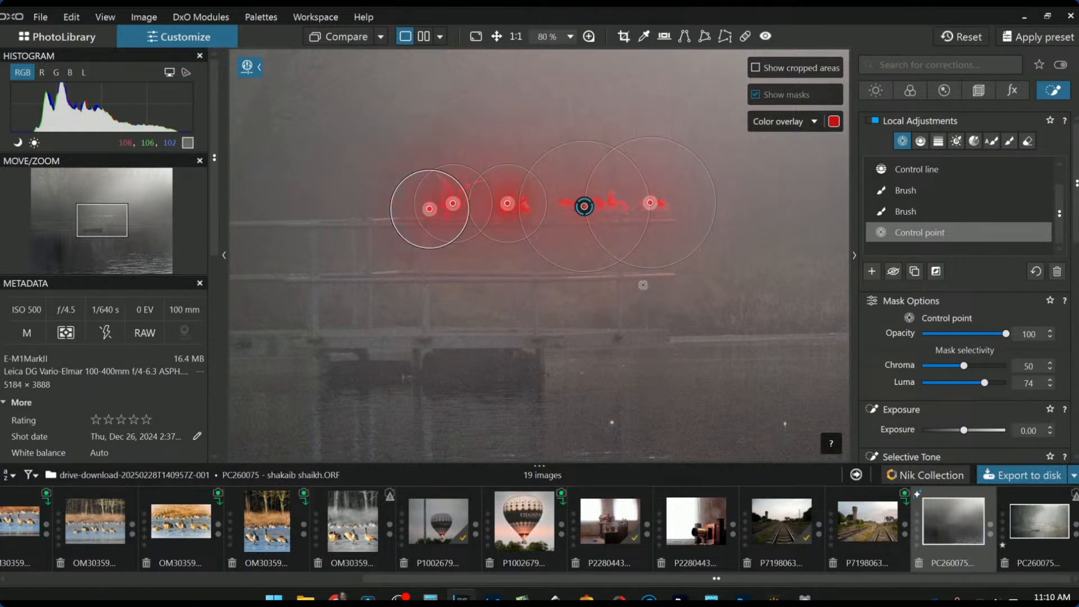
scroll(748, 326, "down", 2)
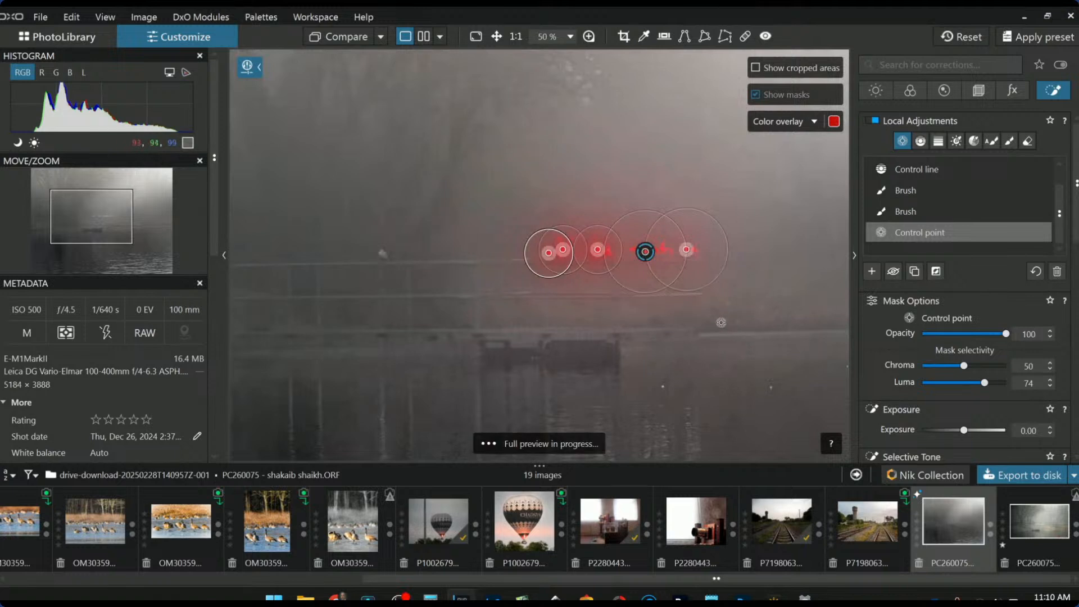
left_click(659, 294)
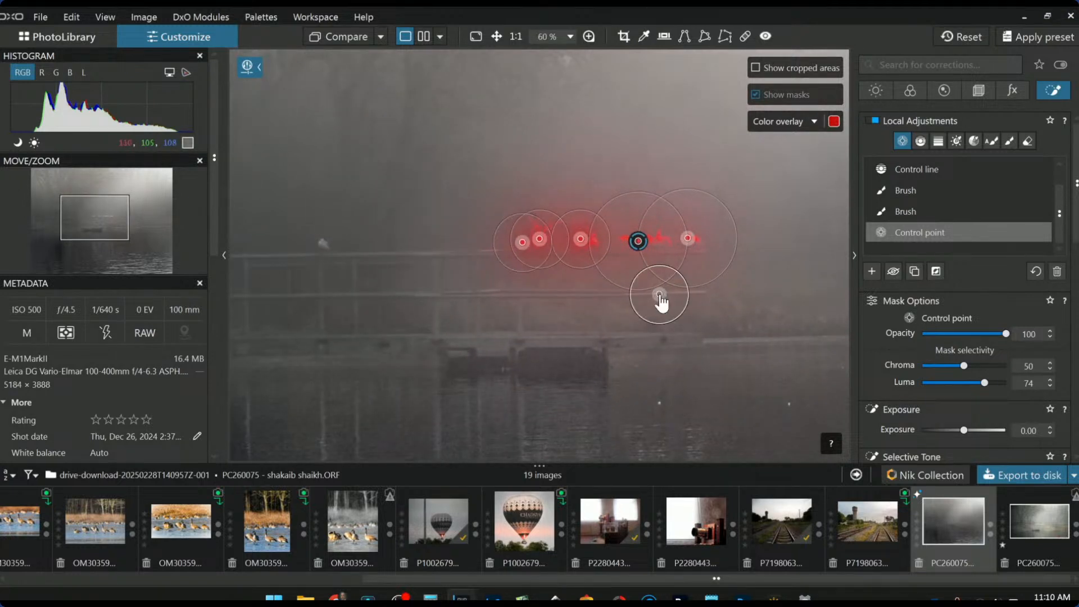
left_click_drag(661, 296, 657, 294)
key("Delete")
scroll(937, 387, "down", 2)
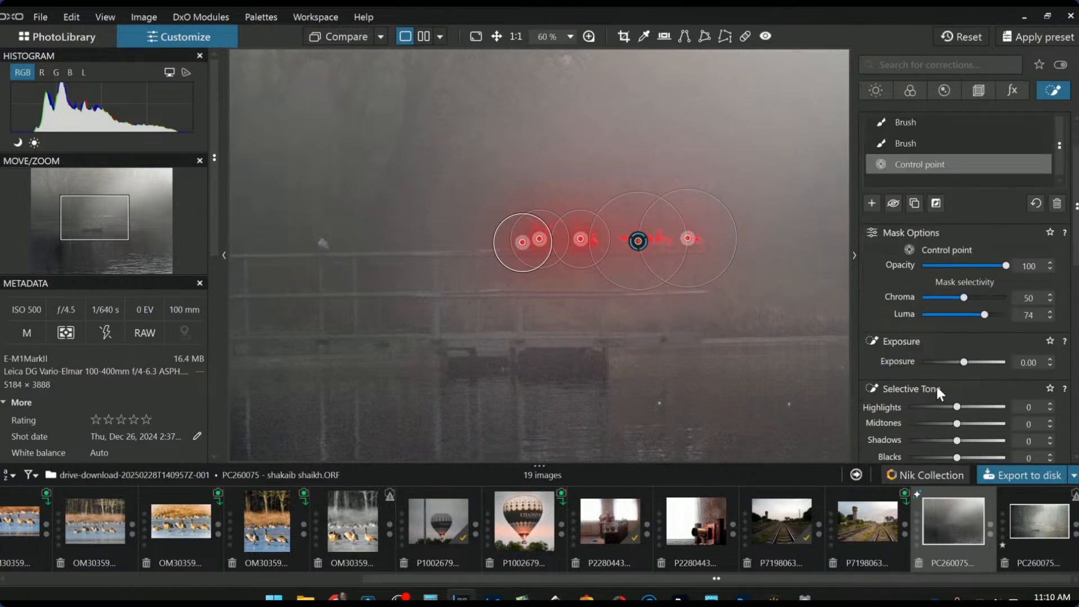
left_click_drag(951, 404, 956, 410)
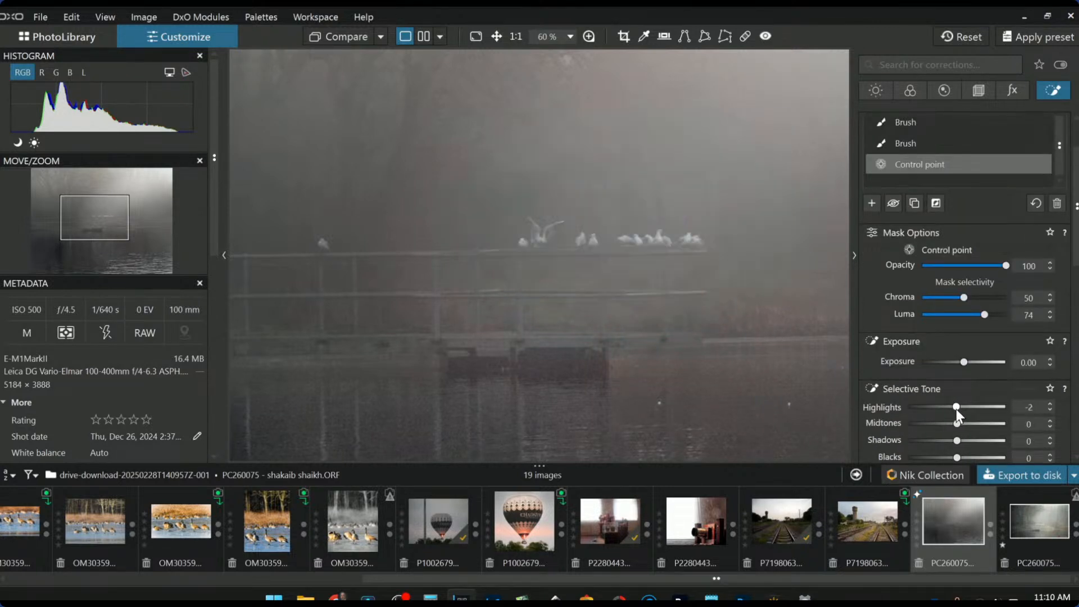
Add and position a control point on the lone far-left bird, then deselect the mask
scroll(956, 409, "up", 10)
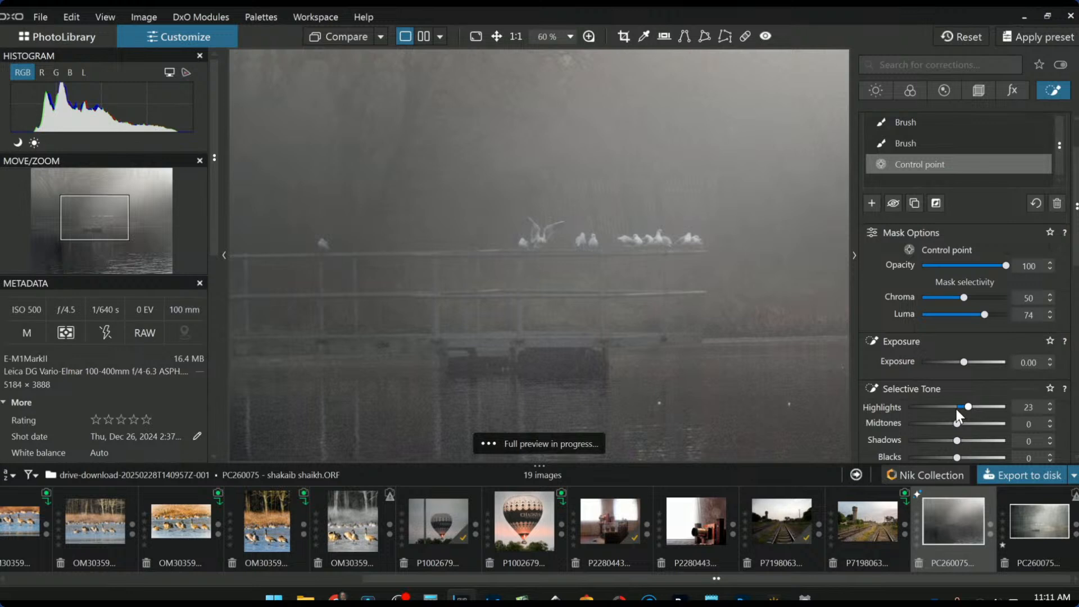
scroll(956, 409, "up", 10)
scroll(742, 323, "down", 2)
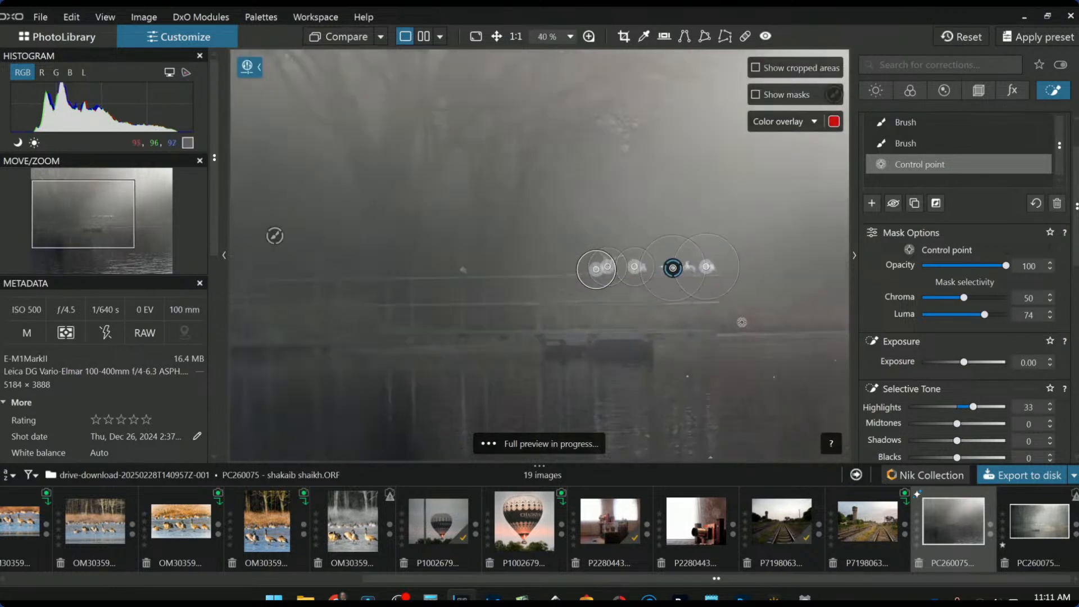
scroll(742, 323, "down", 1)
left_click(450, 275)
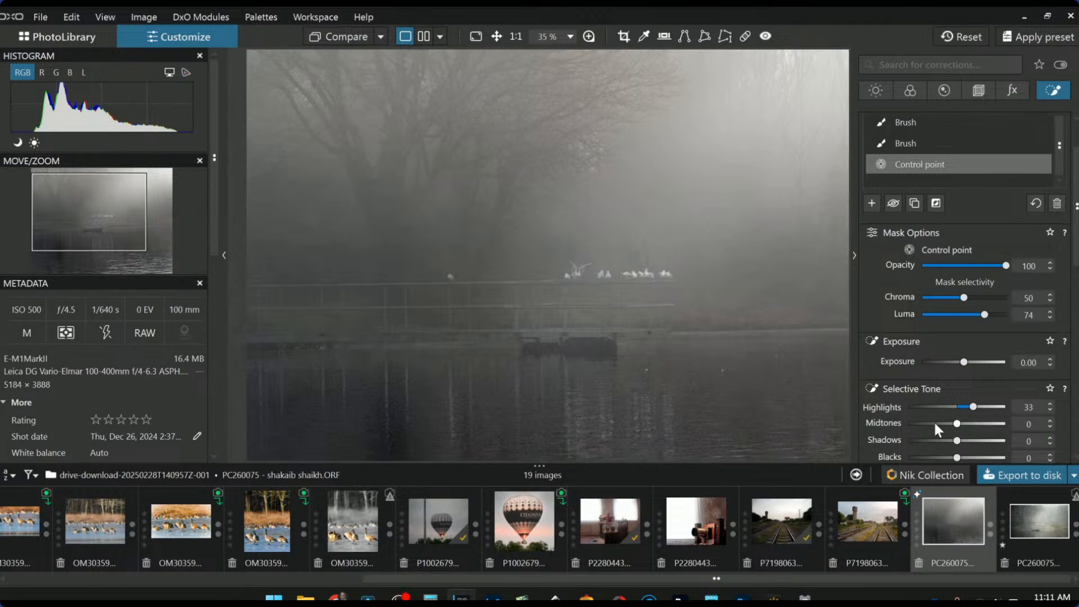
scroll(494, 284, "up", 5)
left_click_drag(396, 267, 399, 266)
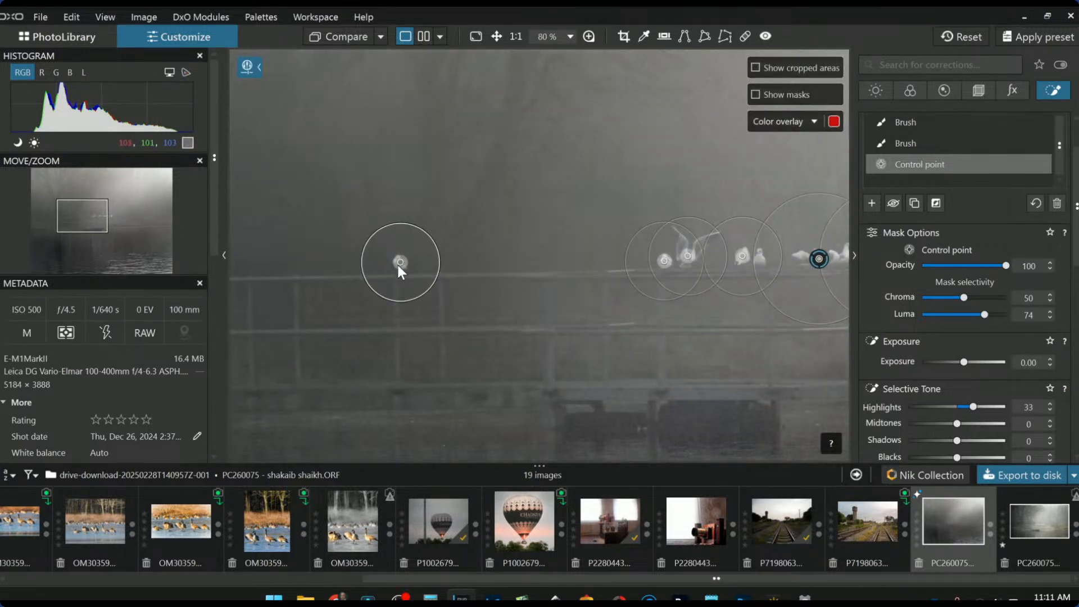
scroll(400, 270, "down", 5)
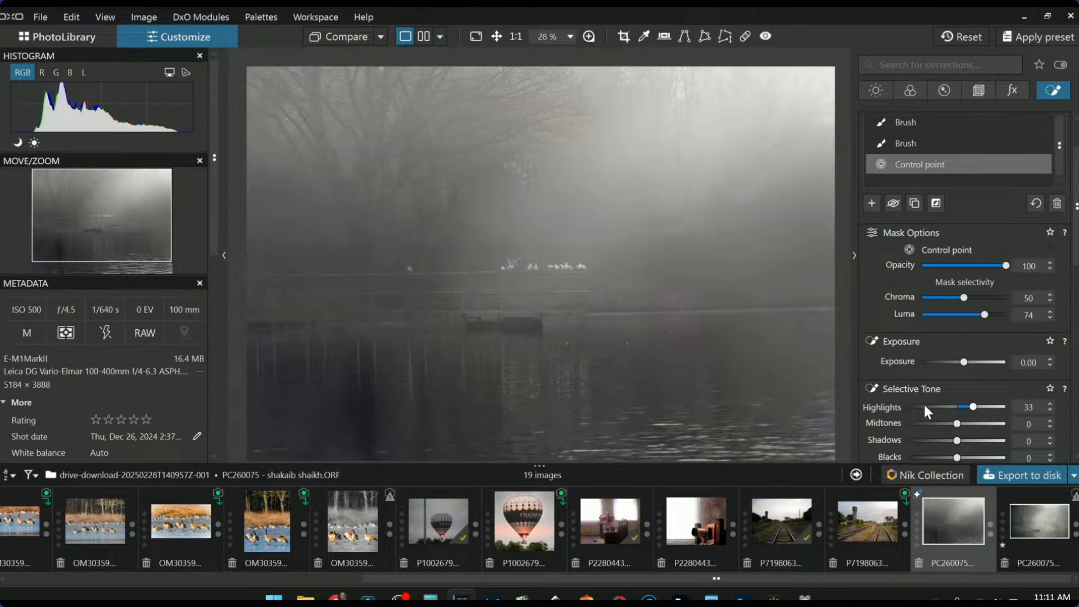
key("Escape")
scroll(717, 362, "down", 2)
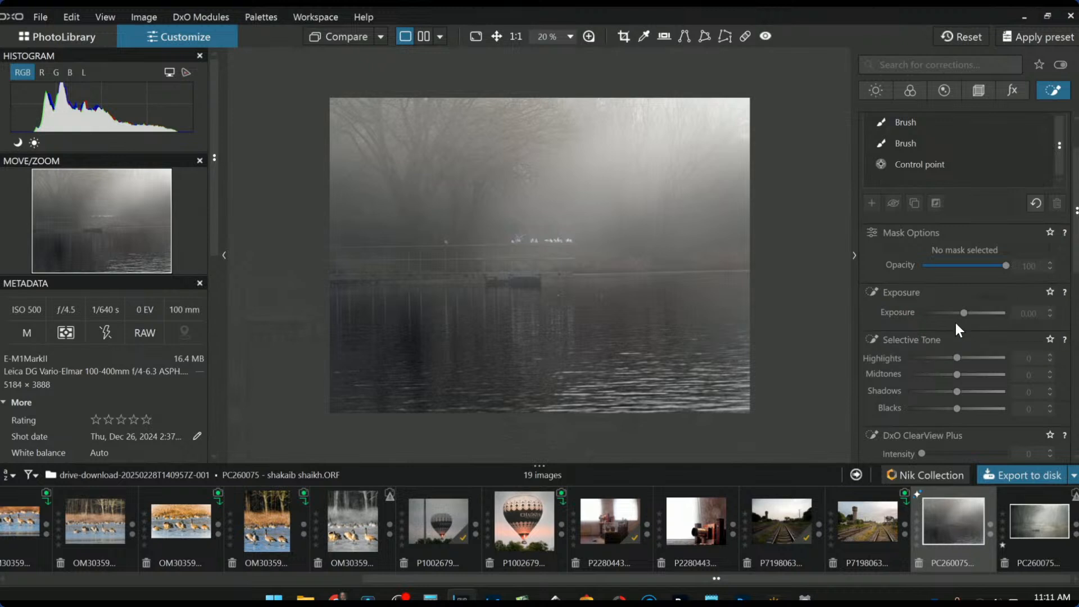
left_click(983, 94)
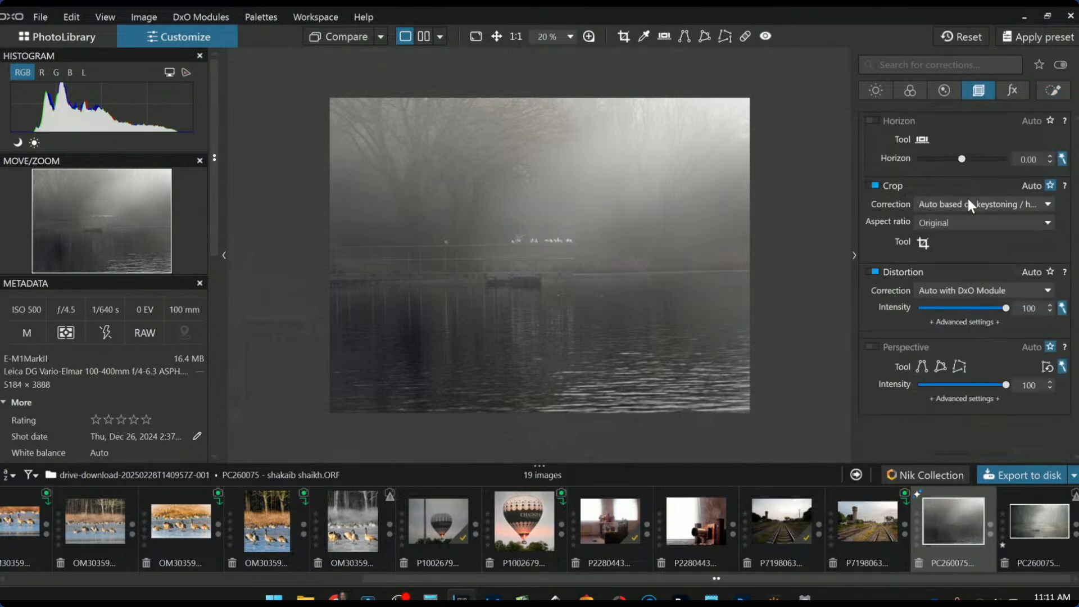
left_click(925, 247)
left_click(949, 225)
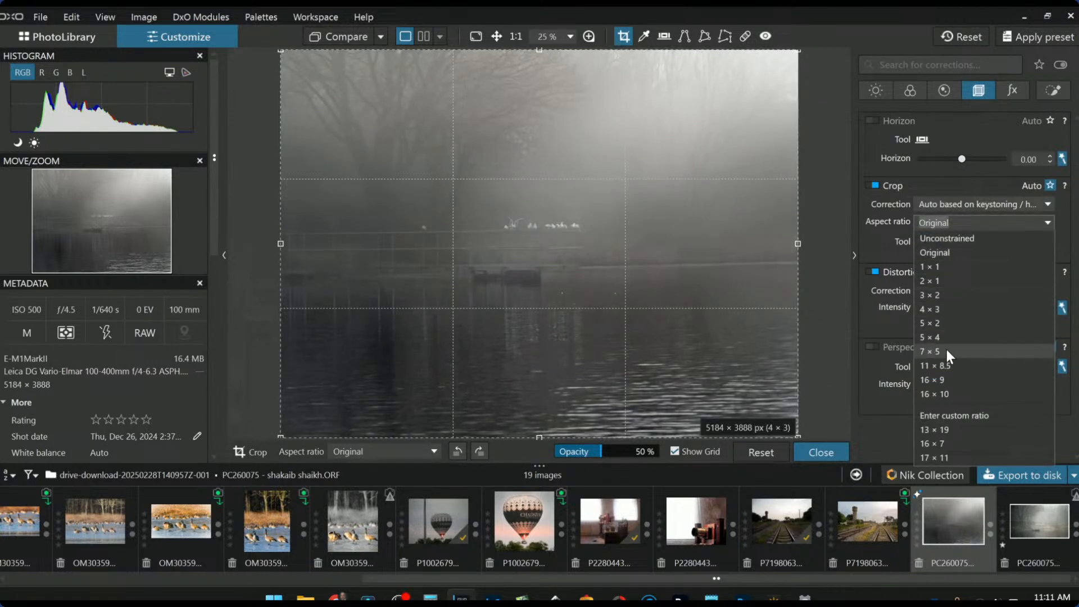
left_click(945, 379)
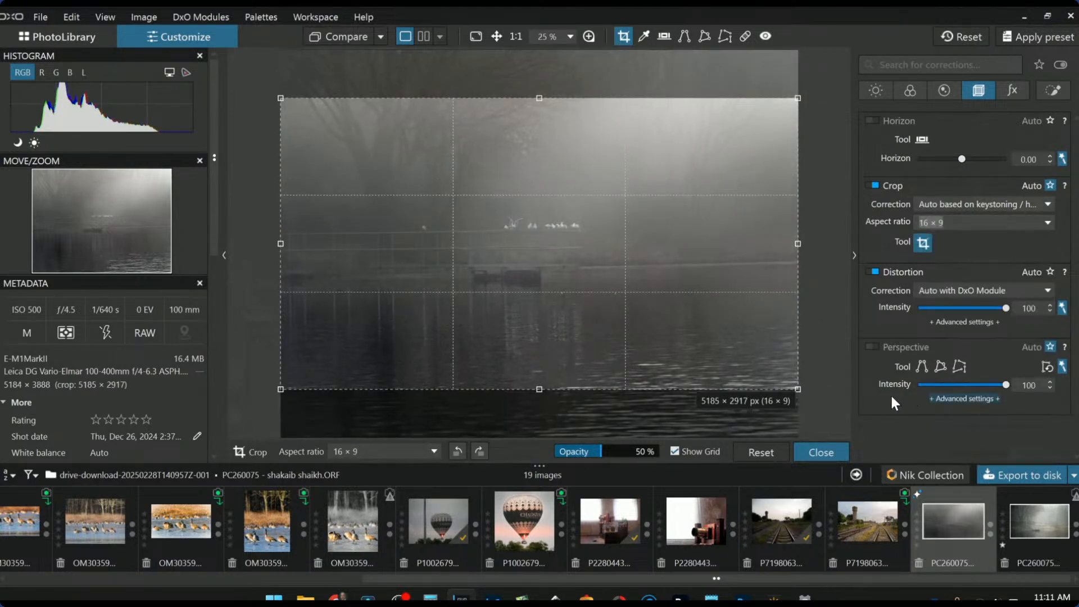
left_click_drag(723, 361, 718, 314)
key("Return")
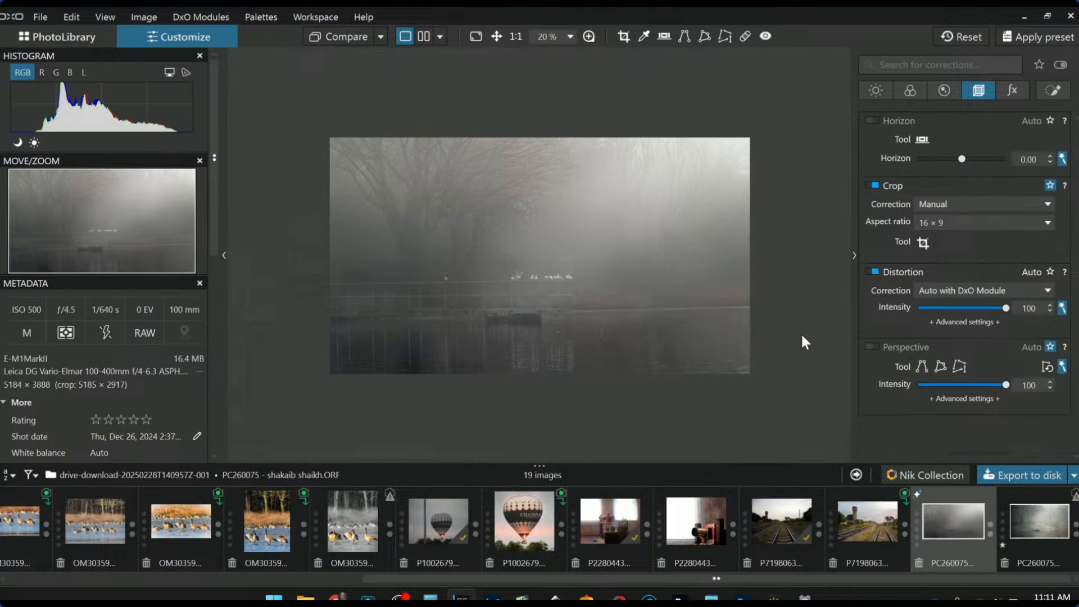
left_click(922, 242)
left_click_drag(304, 200, 338, 203)
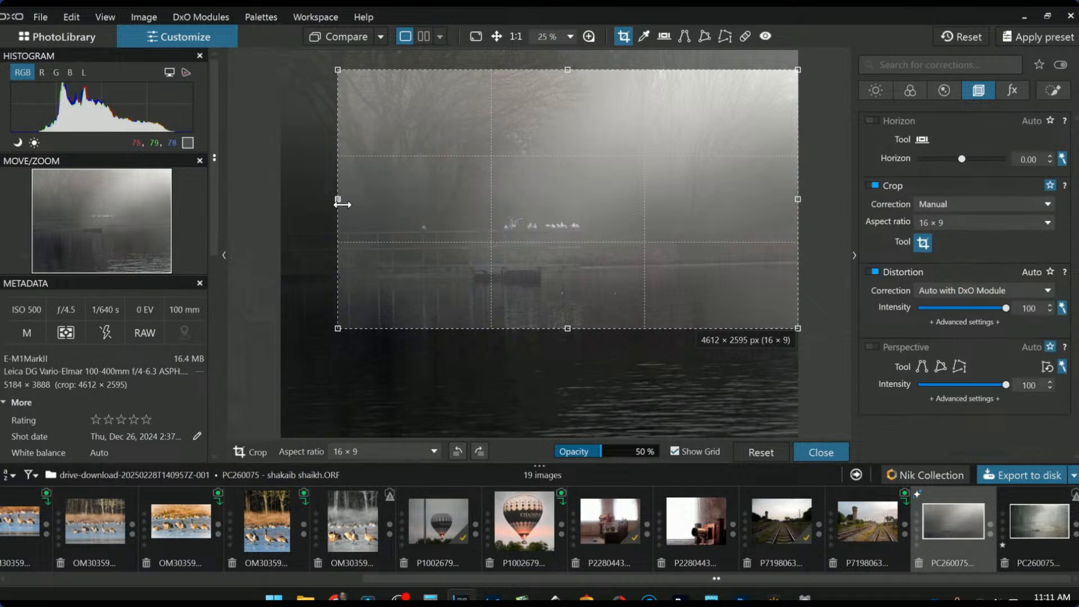
key("Return")
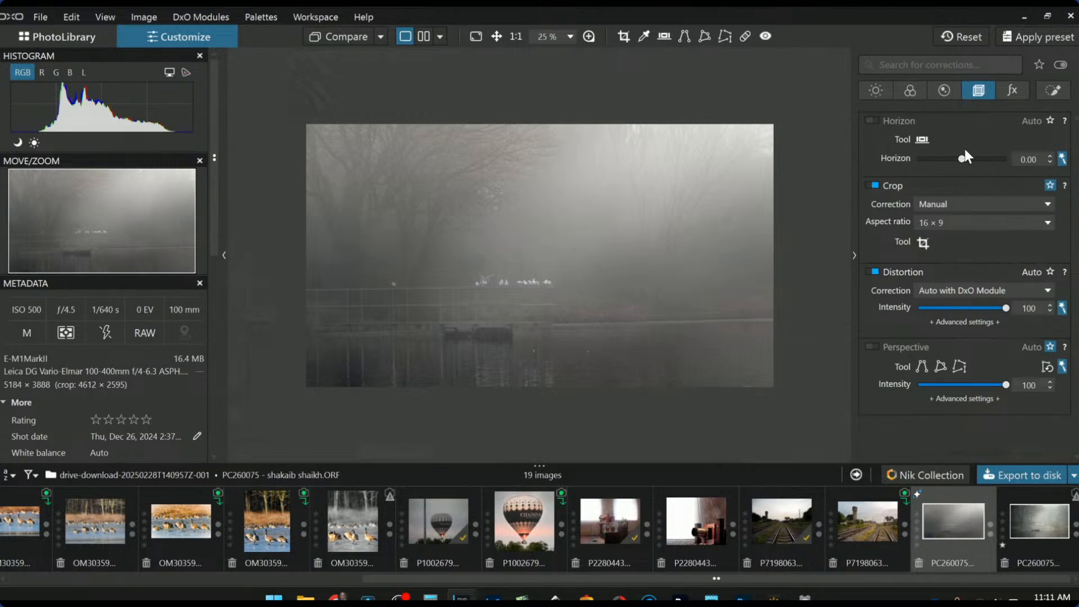
left_click_drag(961, 160, 963, 161)
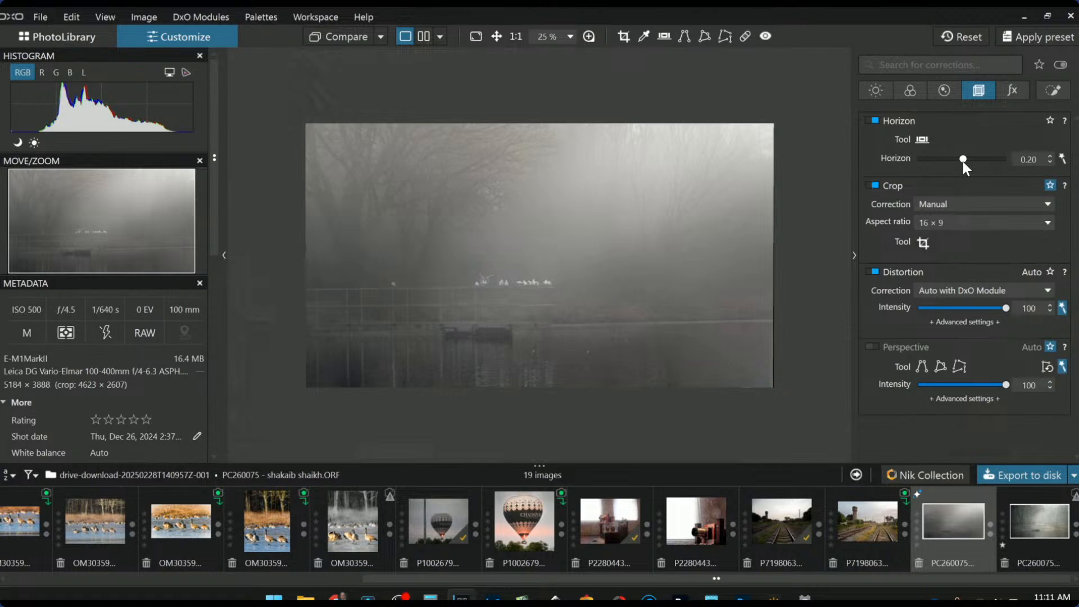
double_click(963, 160)
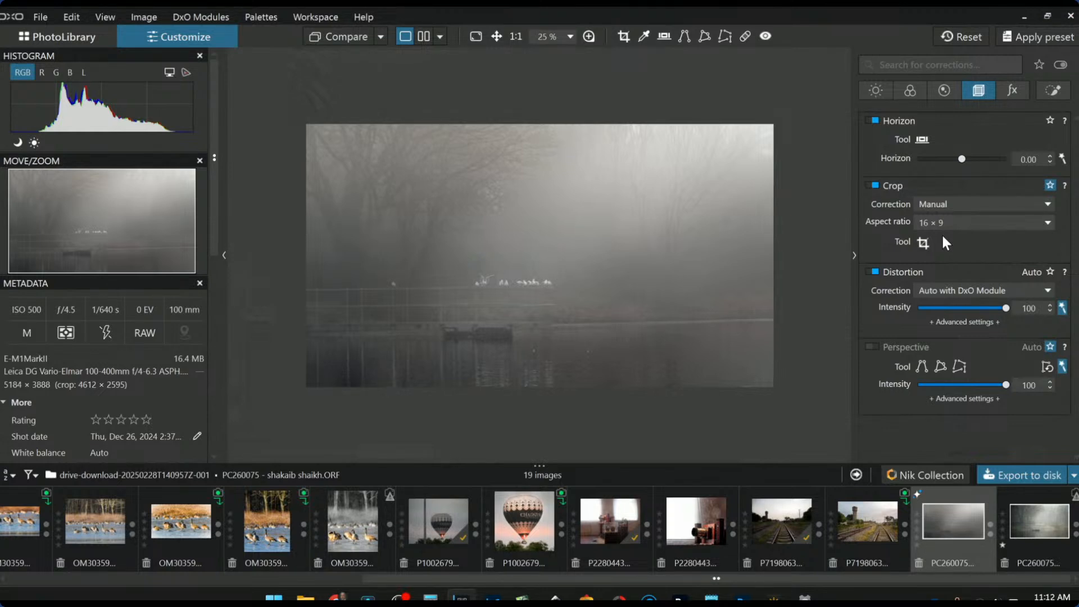
Select the second brush mask and set its ClearView Plus intensity to 5
left_click(1047, 93)
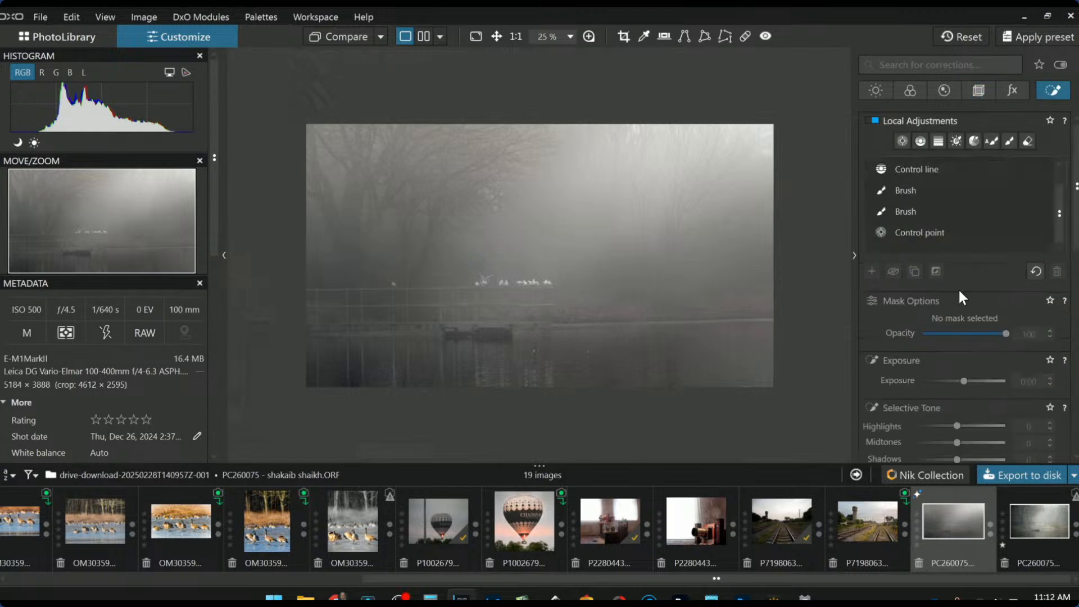
left_click(912, 217)
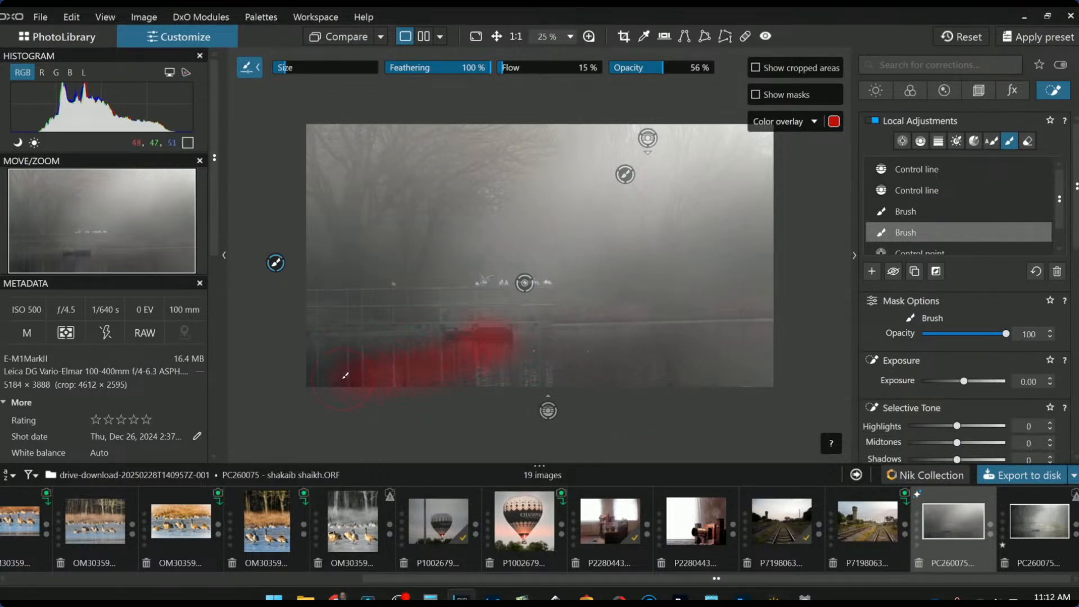
scroll(963, 429, "down", 3)
left_click(967, 420)
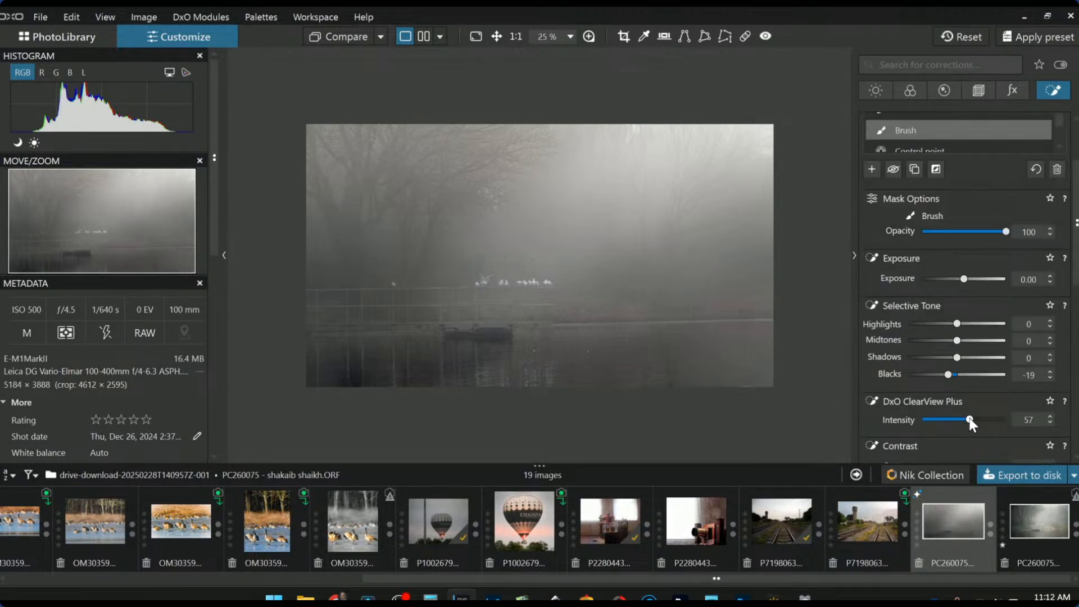
double_click(970, 420)
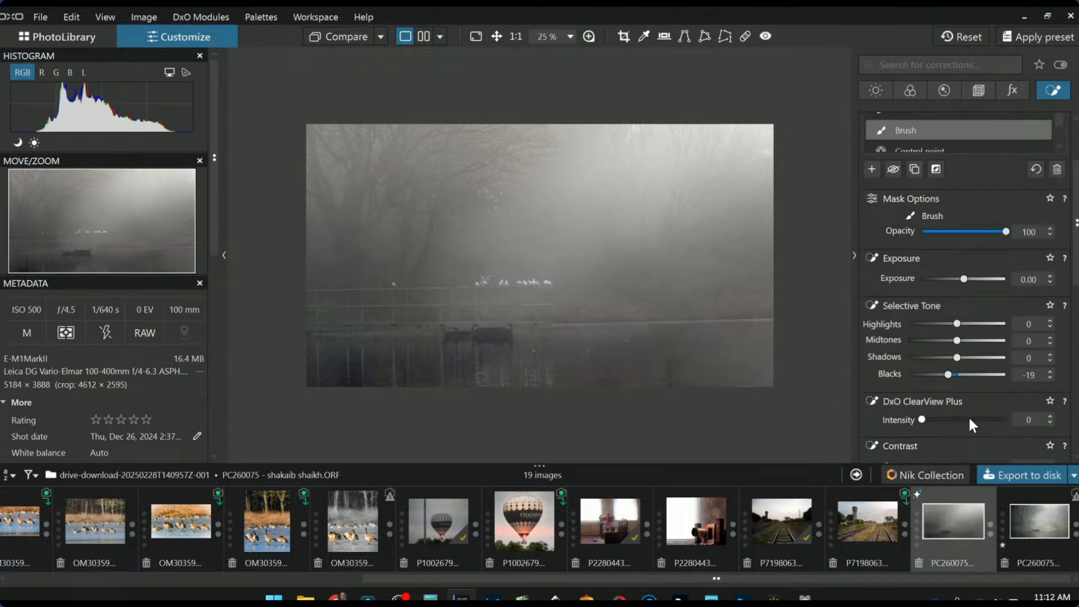
scroll(969, 416, "up", 1)
Paint the mask over the lower-left, lower-right and across the bottom of the photo
mouse_move(438, 336)
left_mouse_down()
mouse_move(362, 335)
mouse_move(393, 344)
left_mouse_up()
left_click_drag(652, 337, 679, 393)
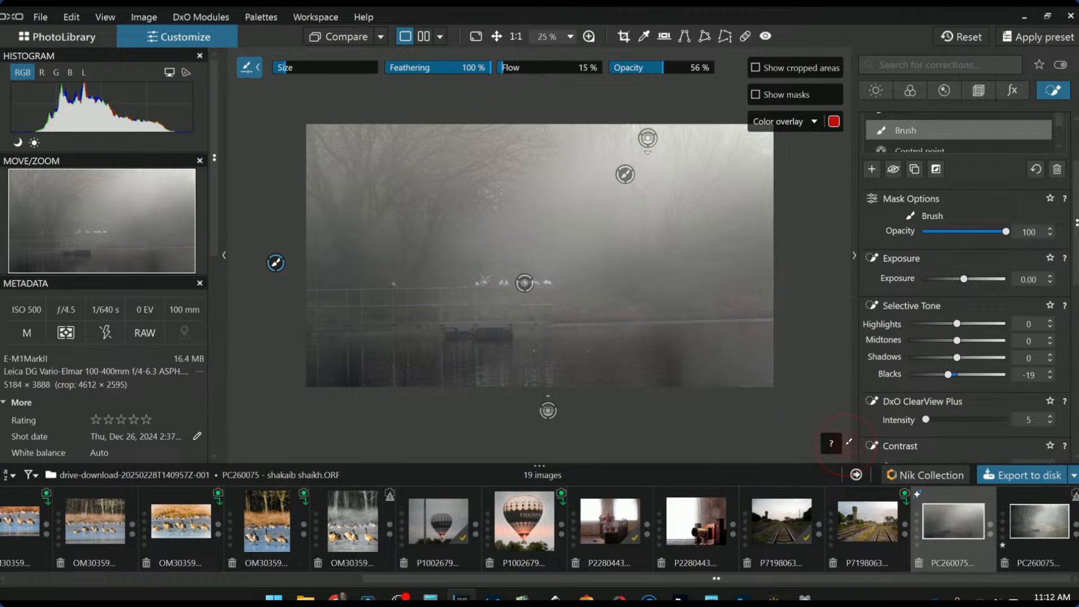
scroll(675, 369, "up", 3)
left_click_drag(769, 360, 479, 359)
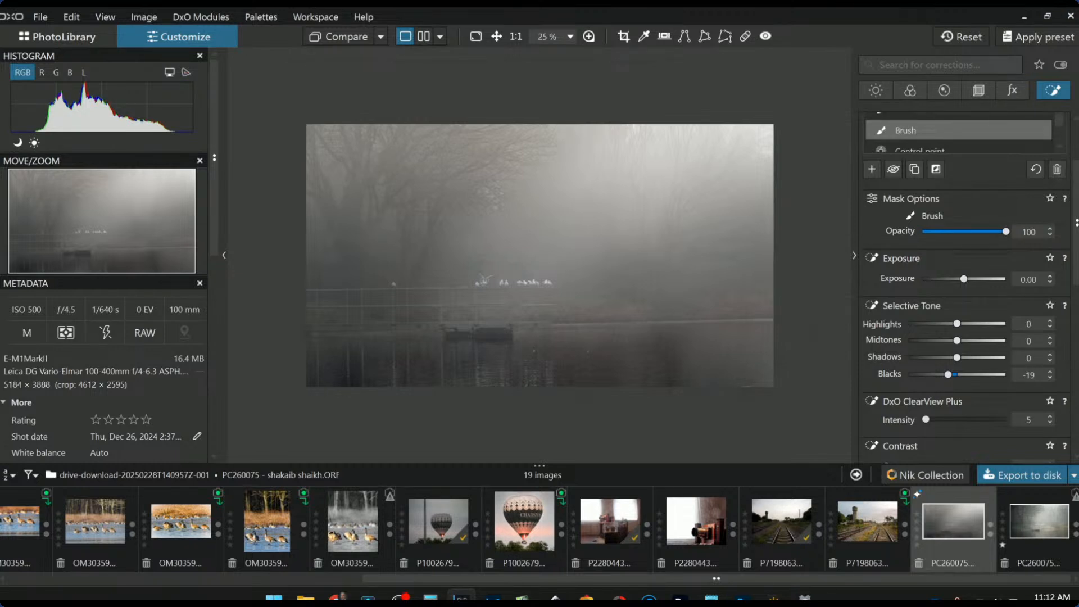
left_click(871, 167)
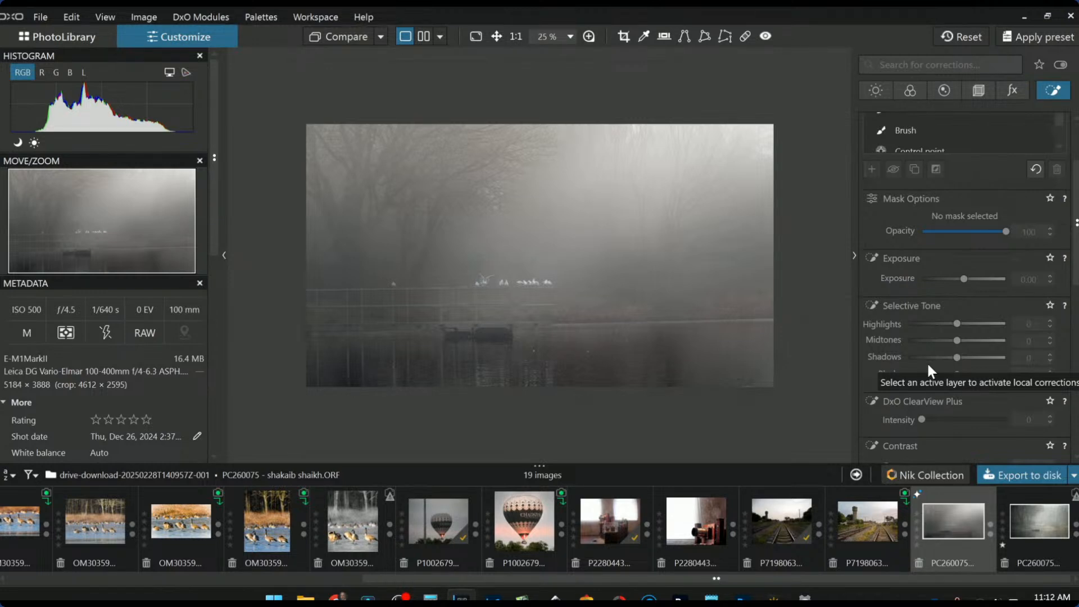
Toggle between the original and corrected lake photo to compare, ending on the corrected version
left_click(357, 36)
left_click(358, 36)
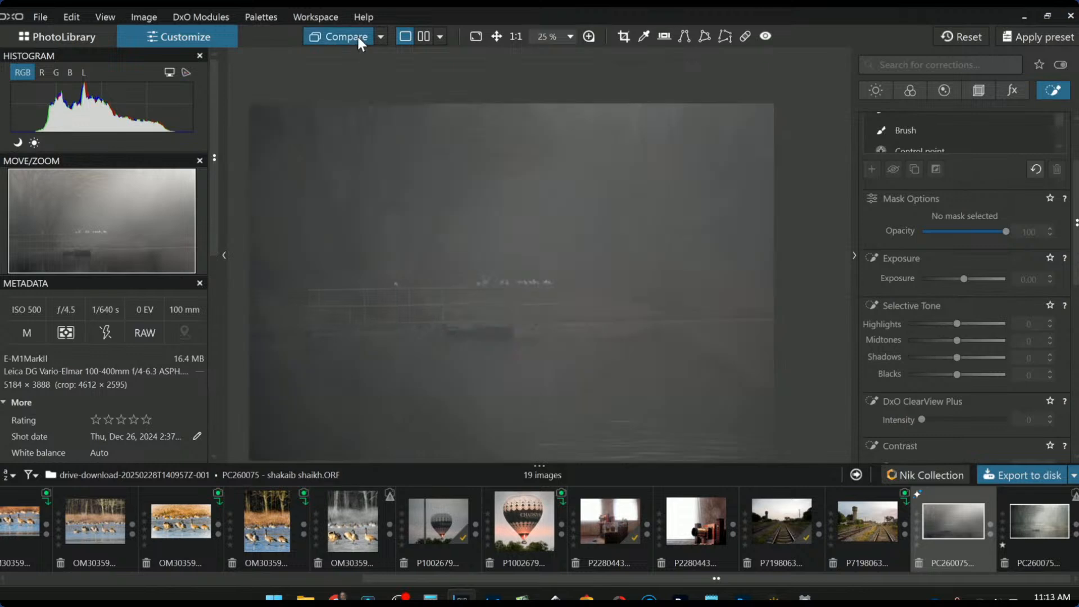
left_click(357, 36)
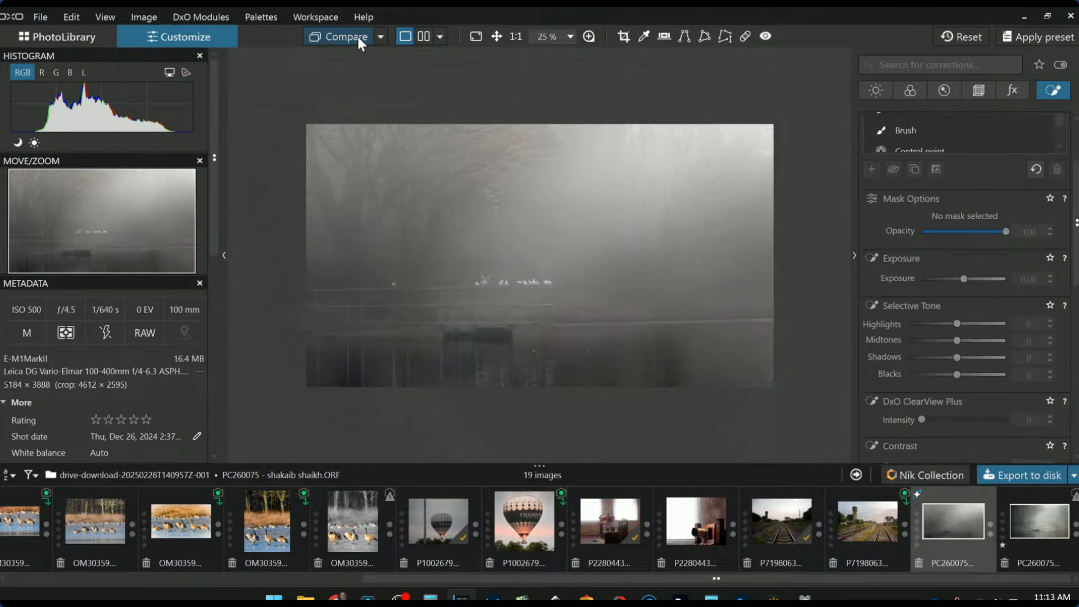
left_click(357, 36)
left_click(357, 36)
Select the yellow channel in the HSL module and raise its saturation and luminance
left_click(909, 92)
scroll(973, 382, "down", 10)
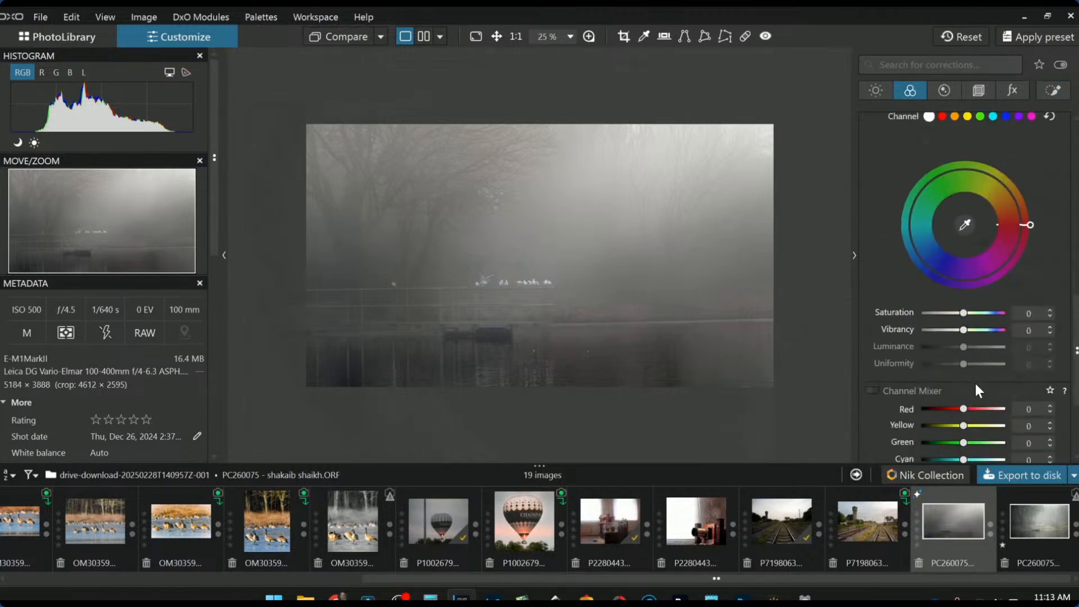
scroll(978, 389, "down", 2)
scroll(978, 389, "up", 3)
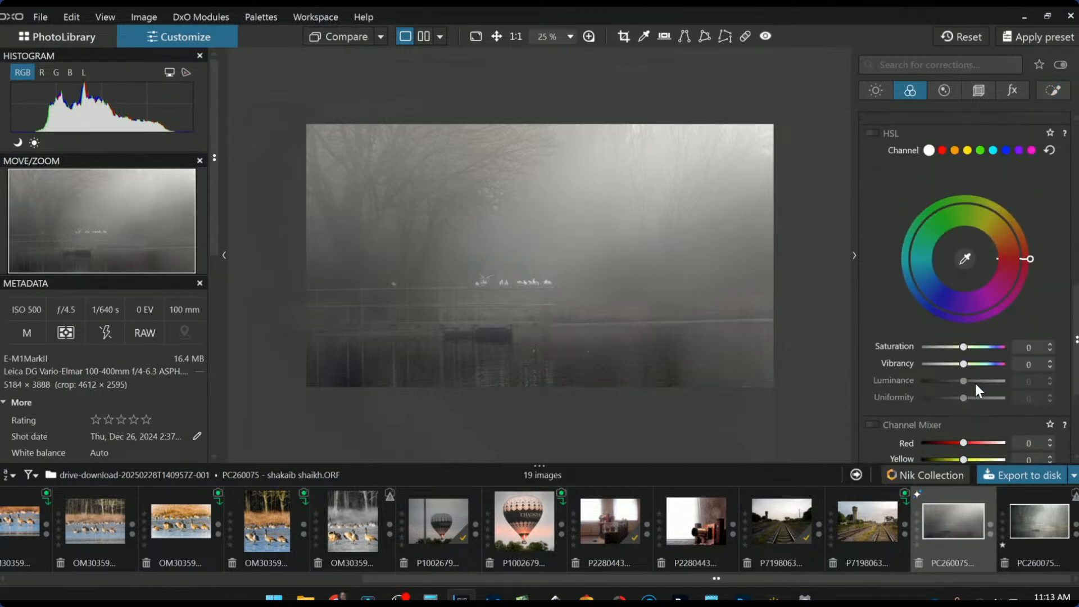
left_click(966, 151)
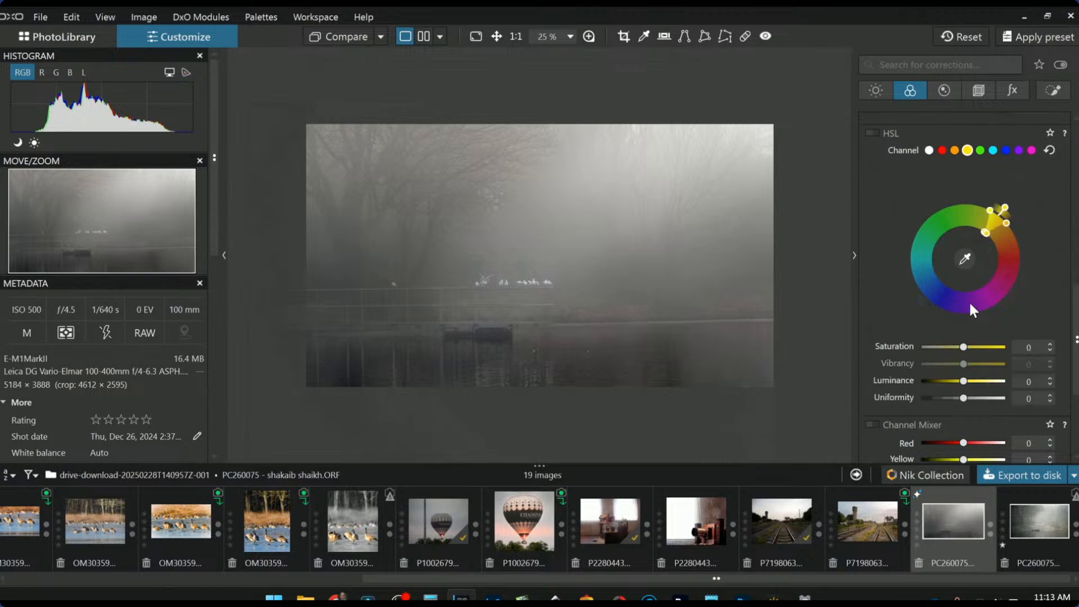
left_click_drag(963, 349, 1007, 353)
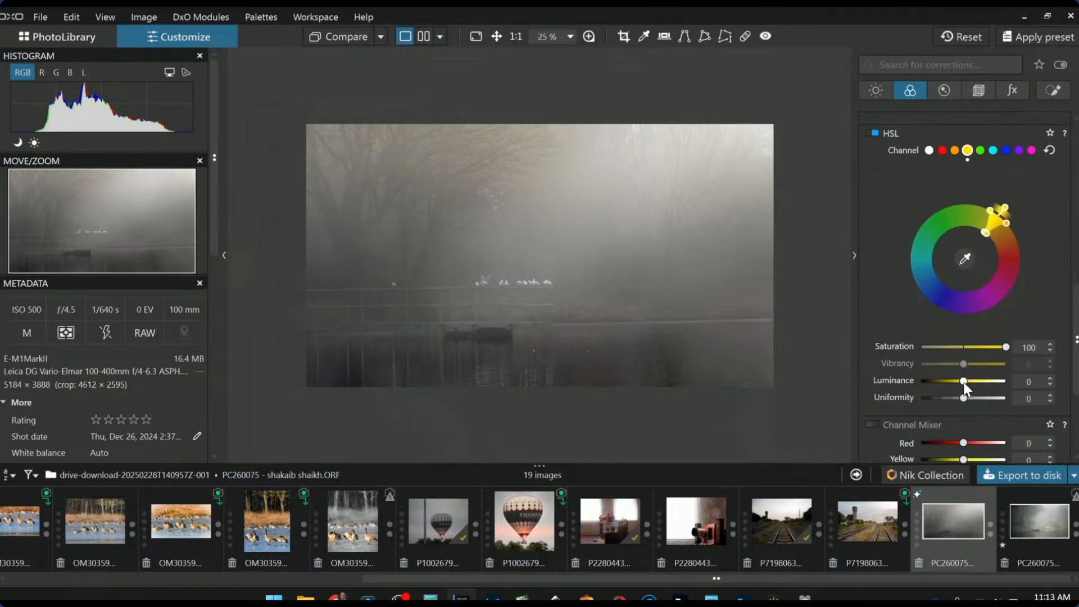
left_click_drag(963, 380, 995, 383)
Widen the yellow colour range toward green and settle saturation at 47, luminance at 35
mouse_move(985, 225)
left_mouse_down()
mouse_move(954, 228)
mouse_move(974, 235)
left_mouse_up()
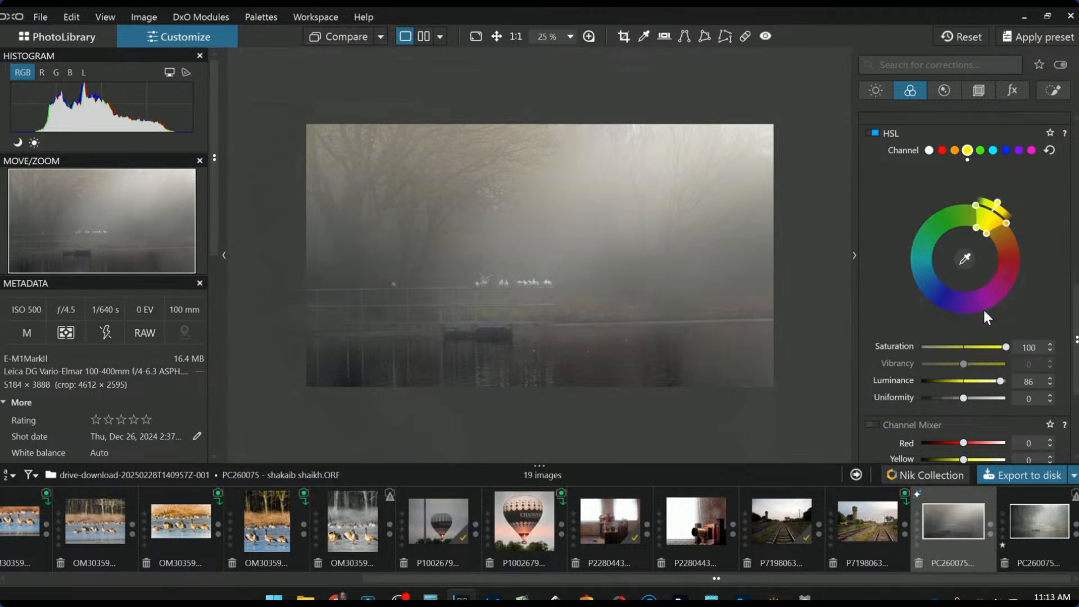
left_click_drag(974, 231, 981, 239)
left_click(986, 381)
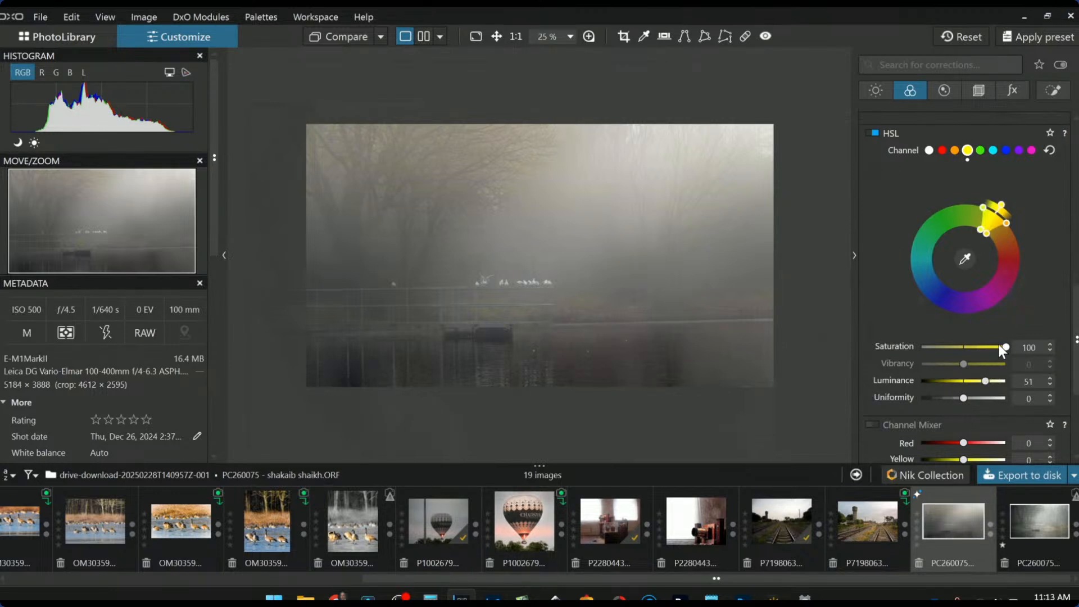
left_click(984, 347)
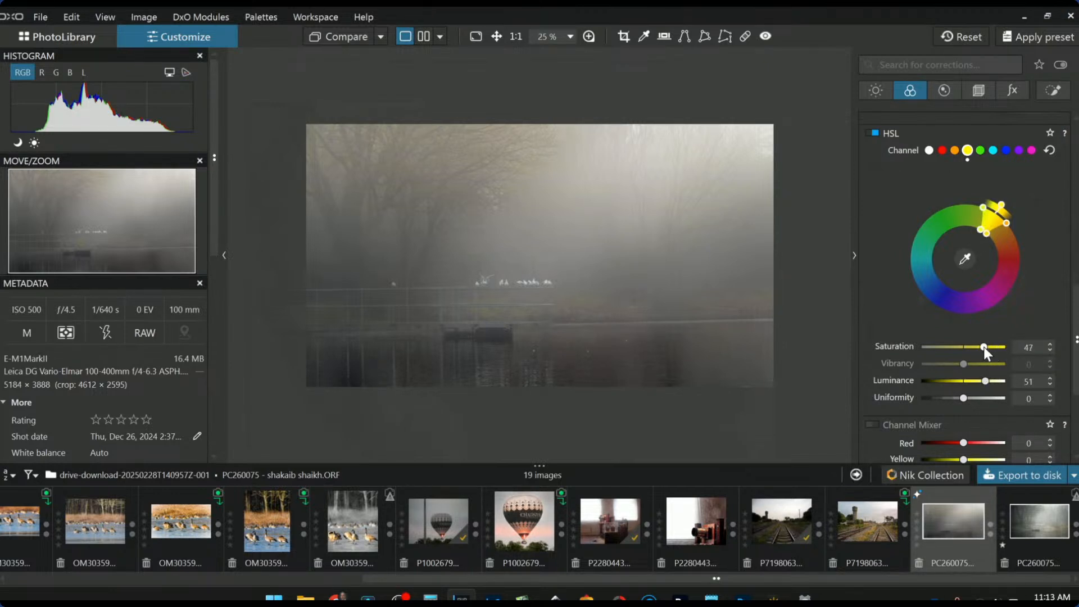
left_click(978, 381)
Crop to a 4 × 3 portrait frame, shifted right and shortened from the bottom
left_click(979, 91)
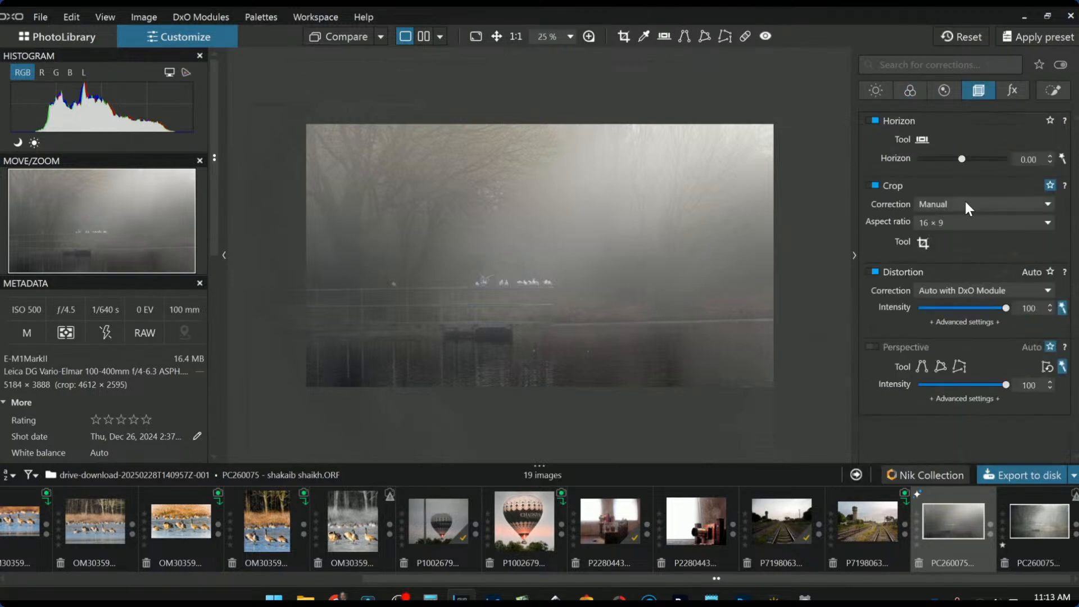
left_click(925, 244)
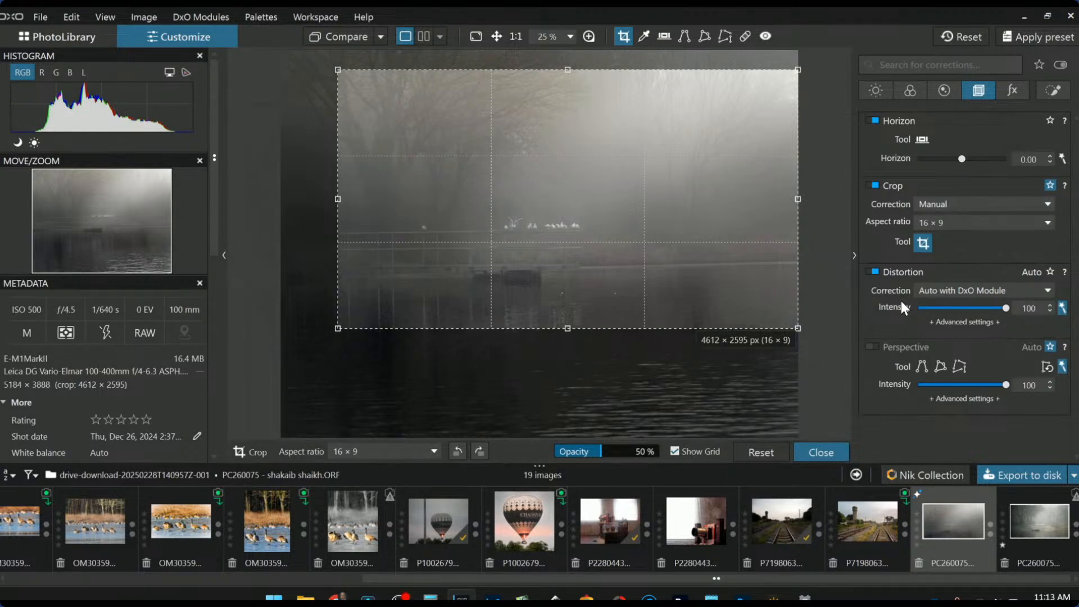
left_click(944, 225)
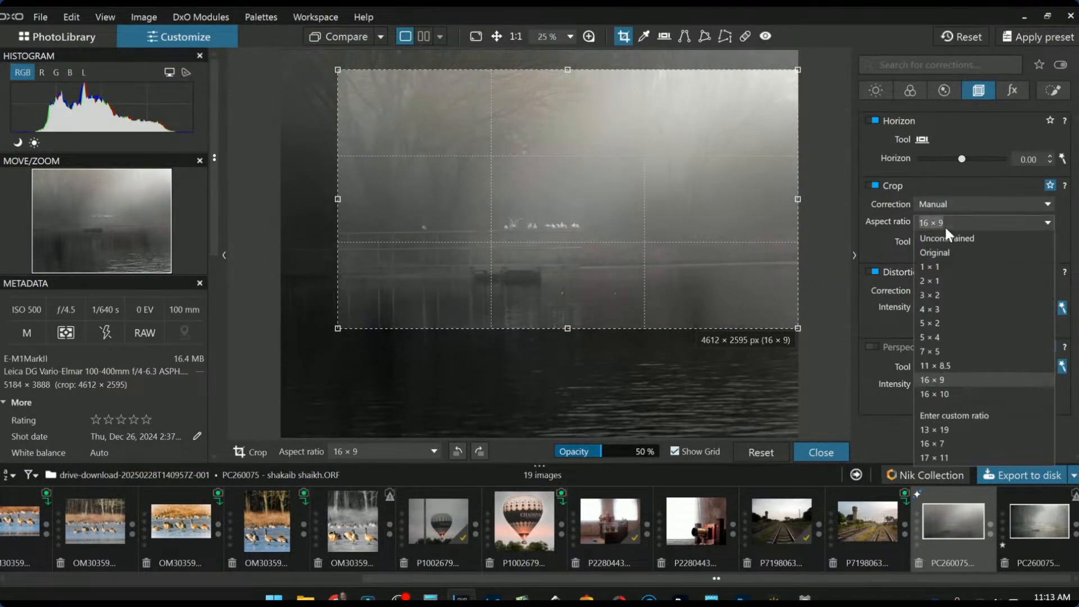
left_click(931, 307)
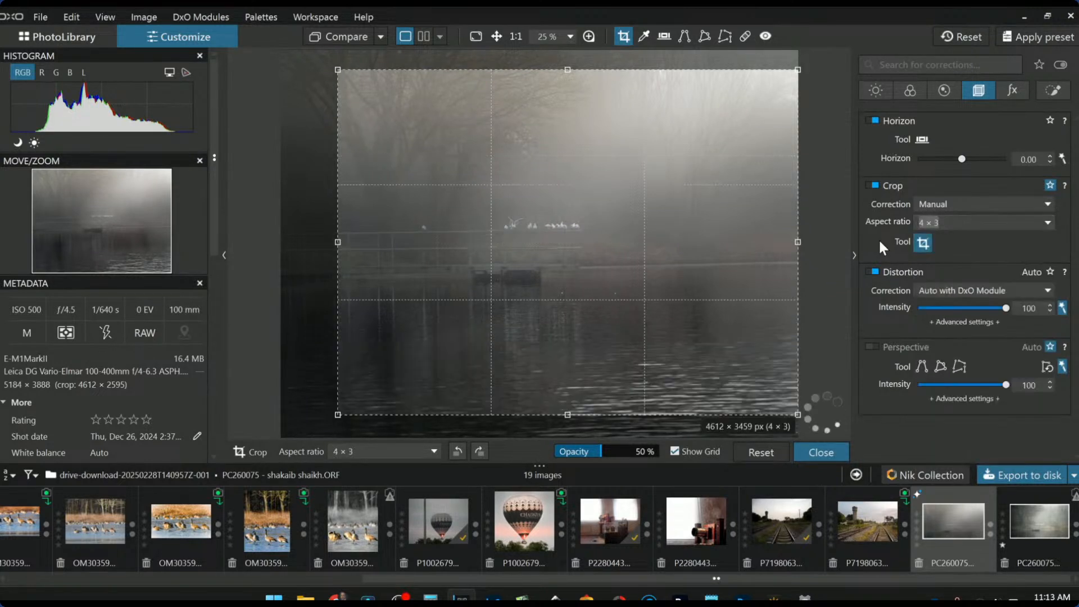
left_click_drag(798, 70, 604, 83)
left_click_drag(526, 144, 581, 146)
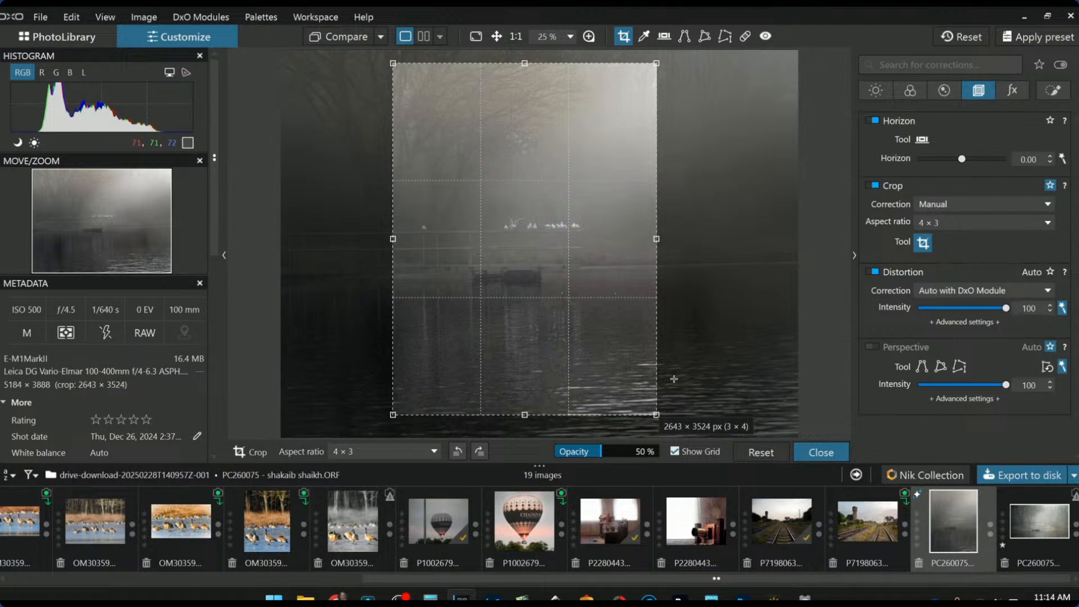
left_click_drag(525, 415, 525, 364)
key("Return")
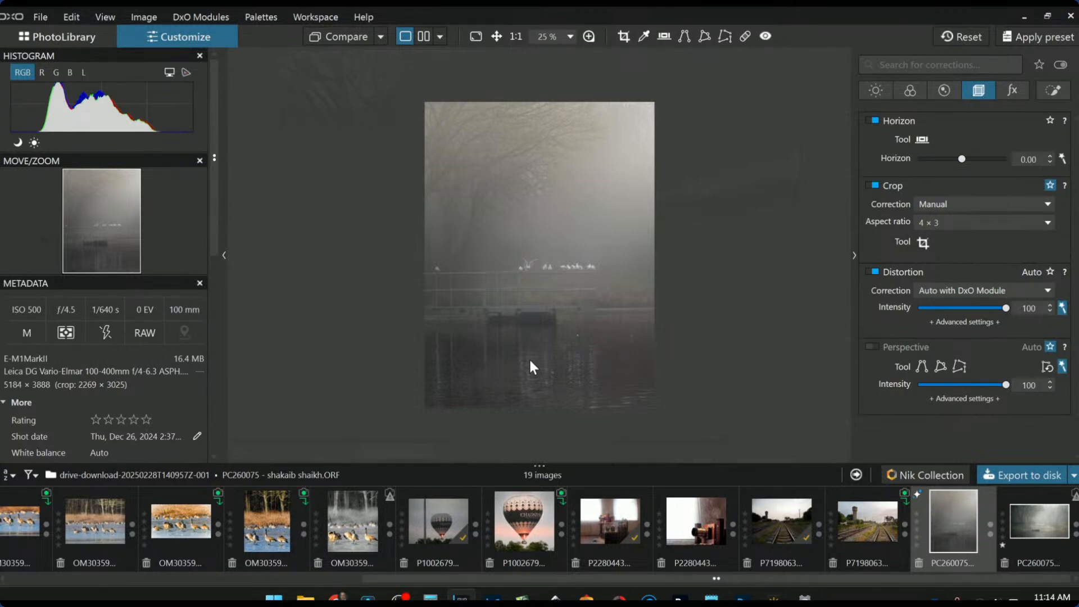
Export the edited photo to disk, then reset its corrections
left_click(1040, 472)
key("Return")
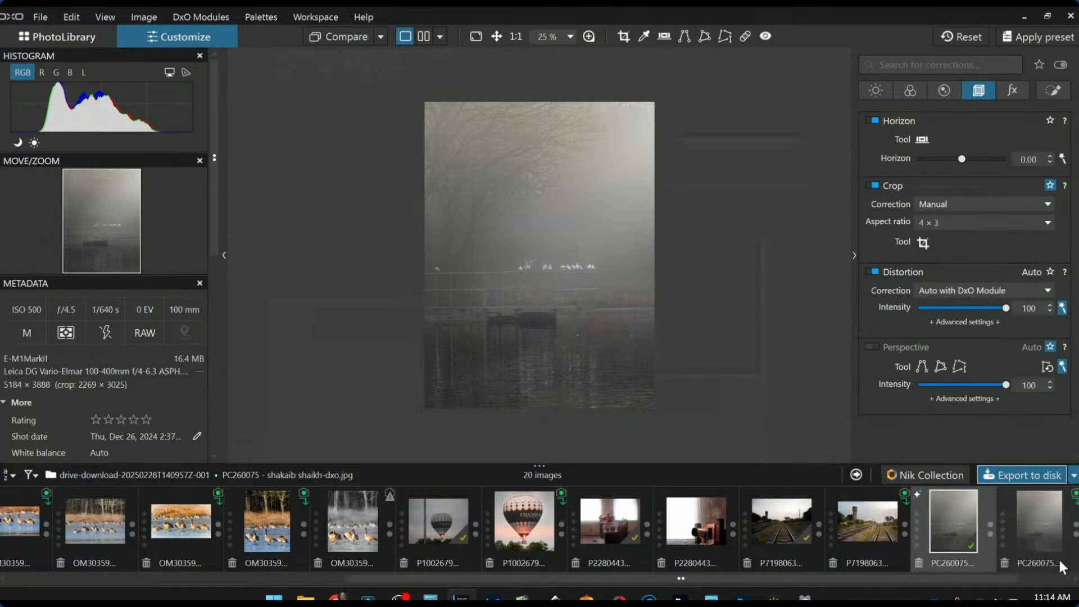
scroll(1053, 555, "down", 1)
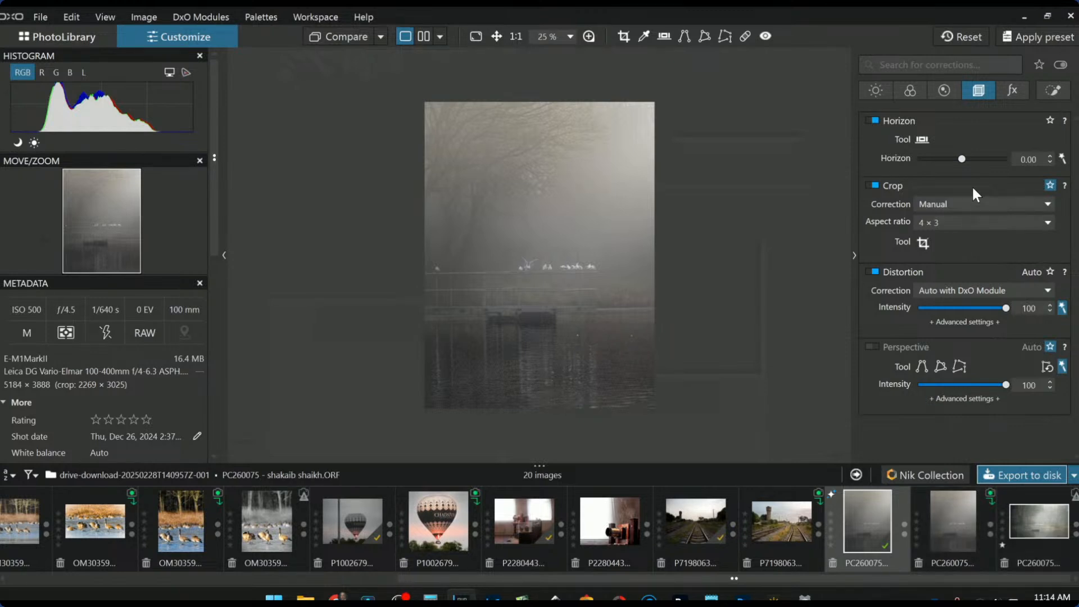
left_click(970, 34)
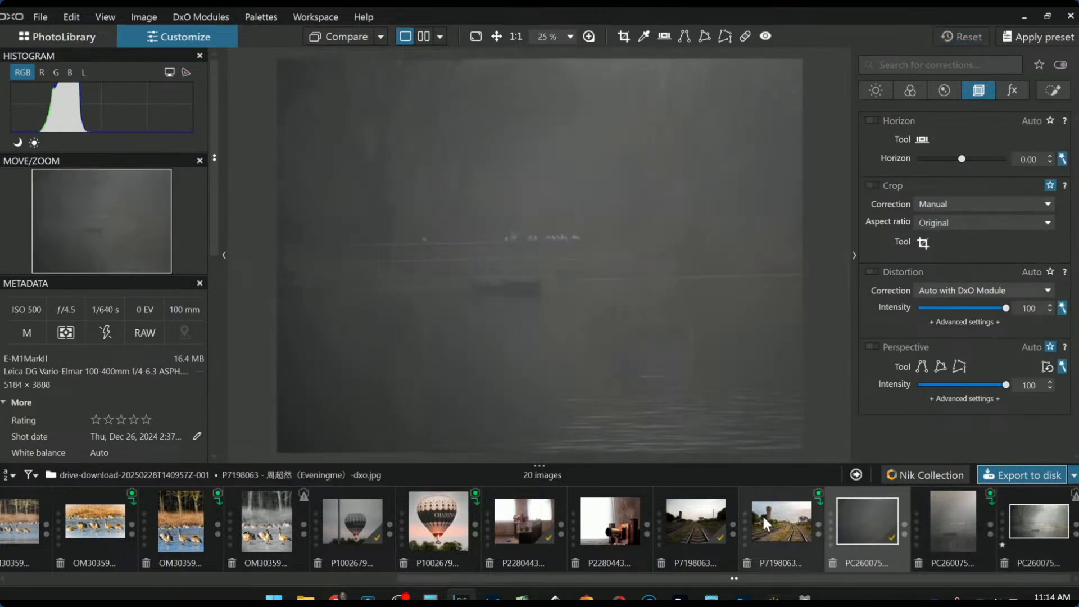
Set this image as comparison reference, show the exported version beside it, and hide palettes
right_click(865, 523)
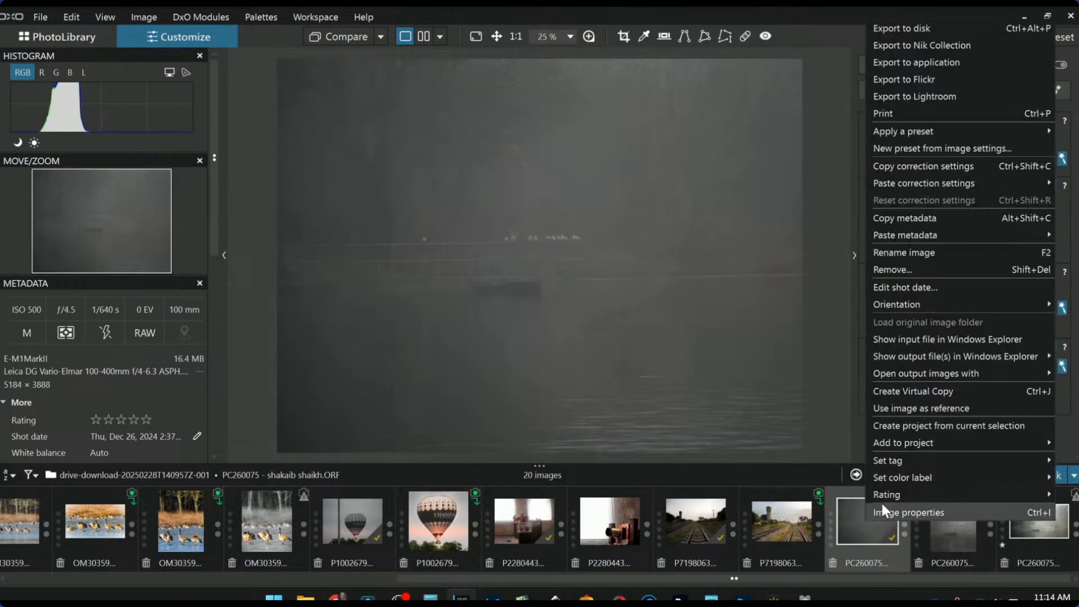
left_click(891, 417)
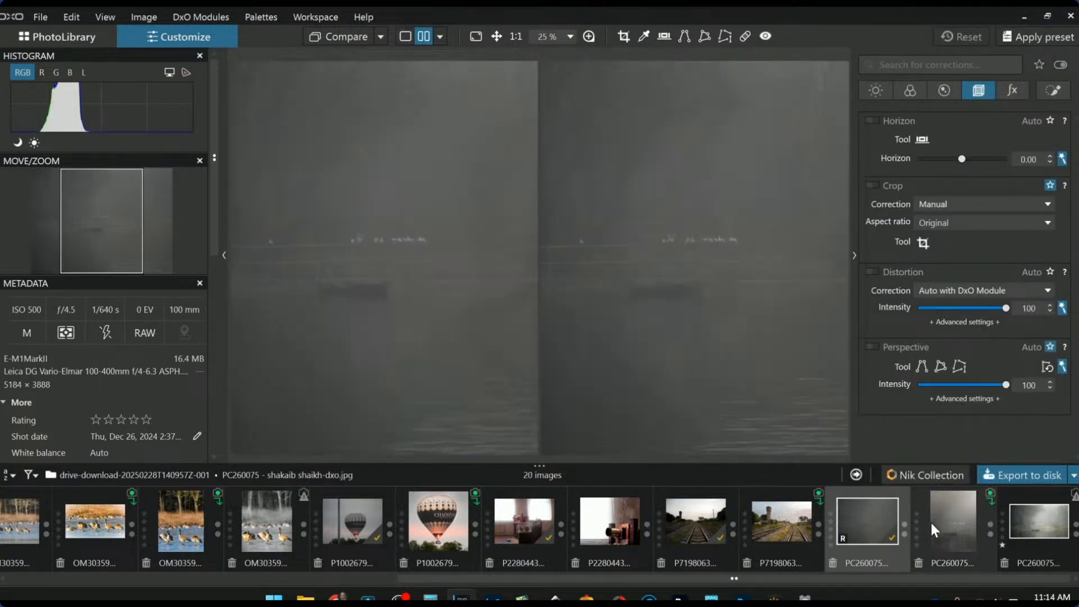
left_click(957, 524)
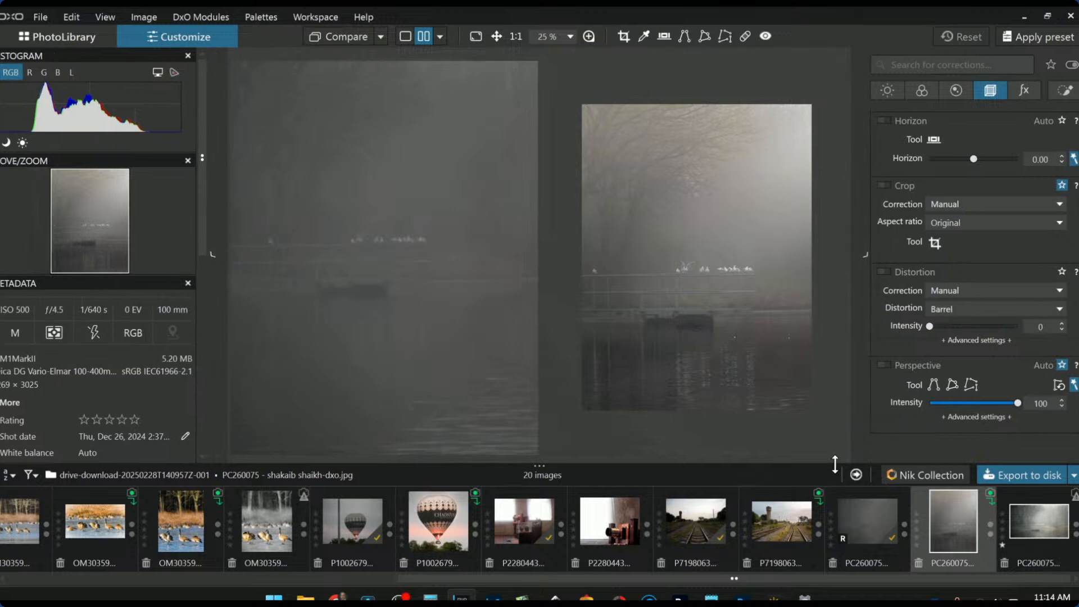
key("Tab")
scroll(790, 317, "up", 1)
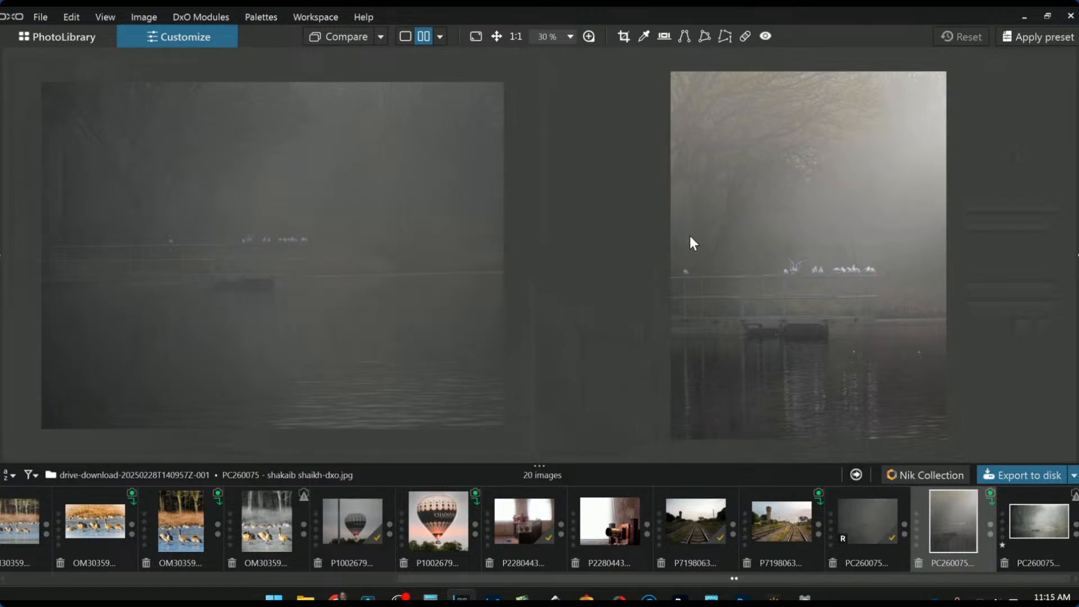
Show the foggy edit alone, view it full screen, then exit full screen
left_click(404, 37)
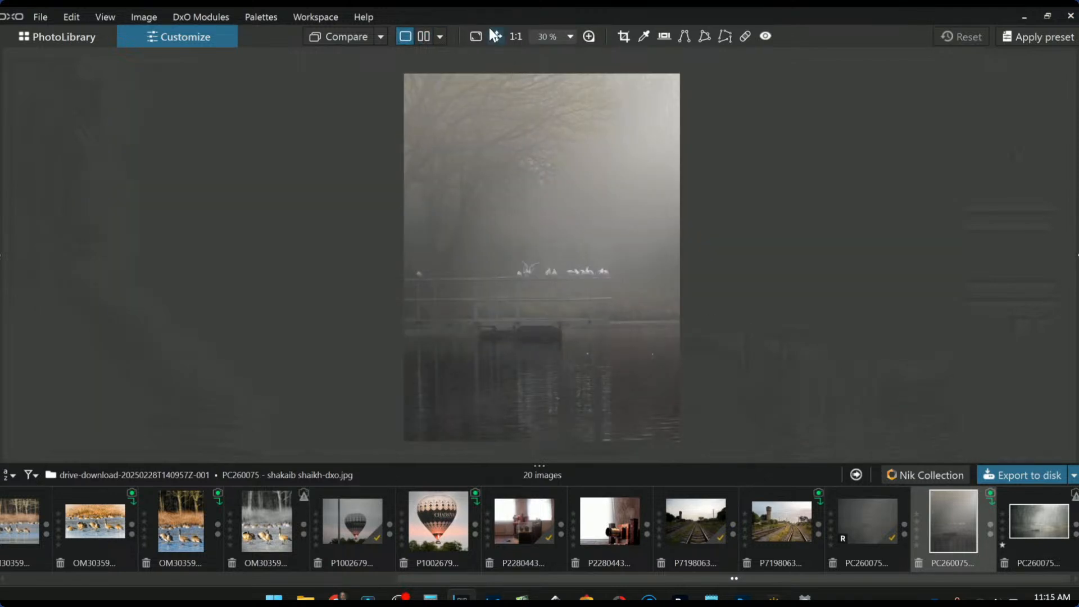
left_click(475, 35)
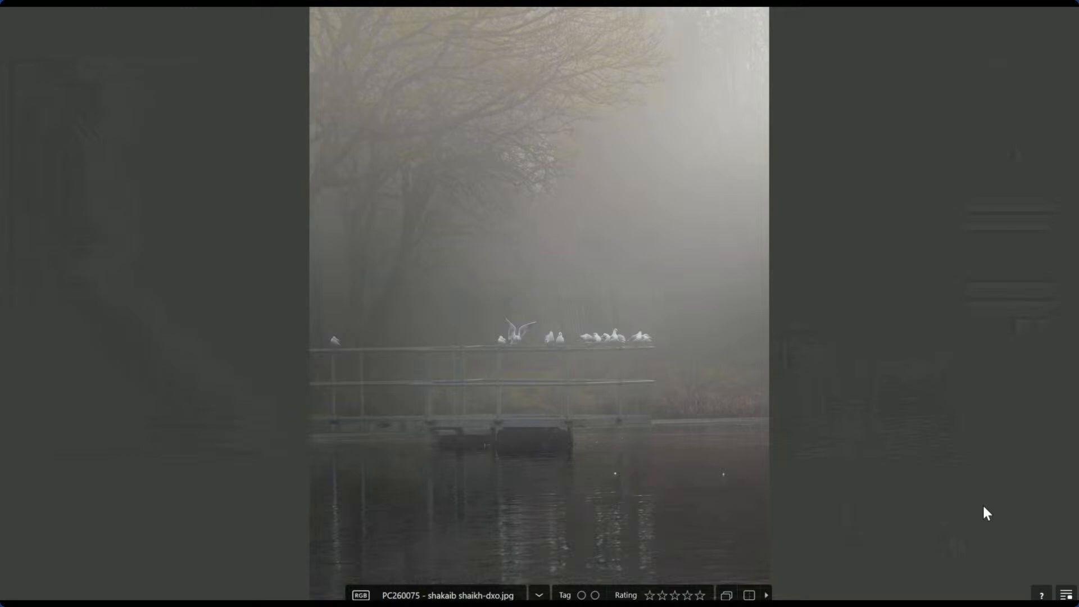
key("Escape")
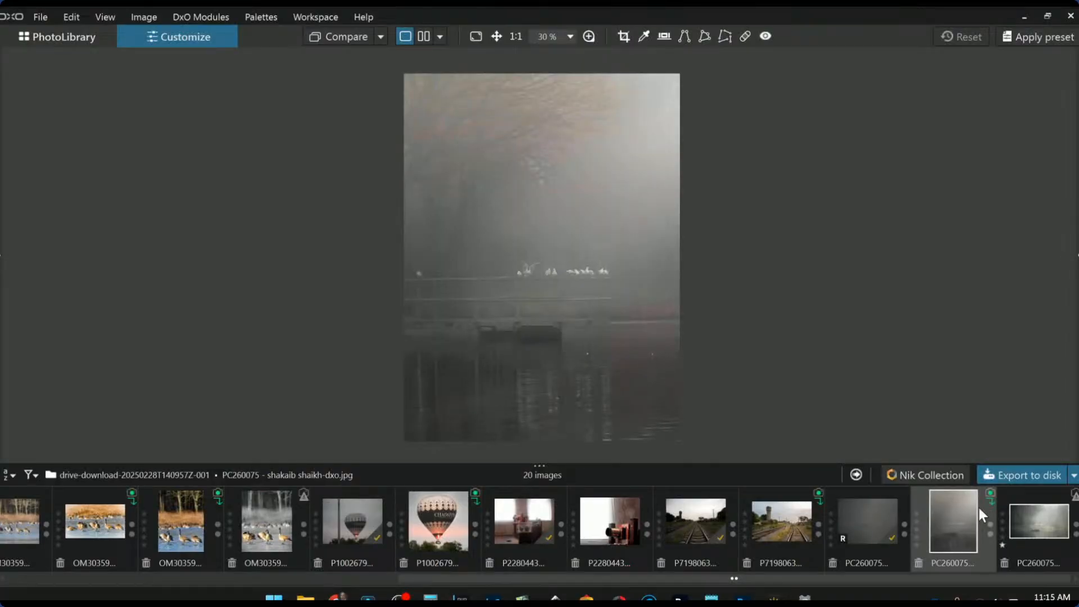
Make the selected foggy image the comparison reference with the framed landscape edit beside it
left_click(1020, 524)
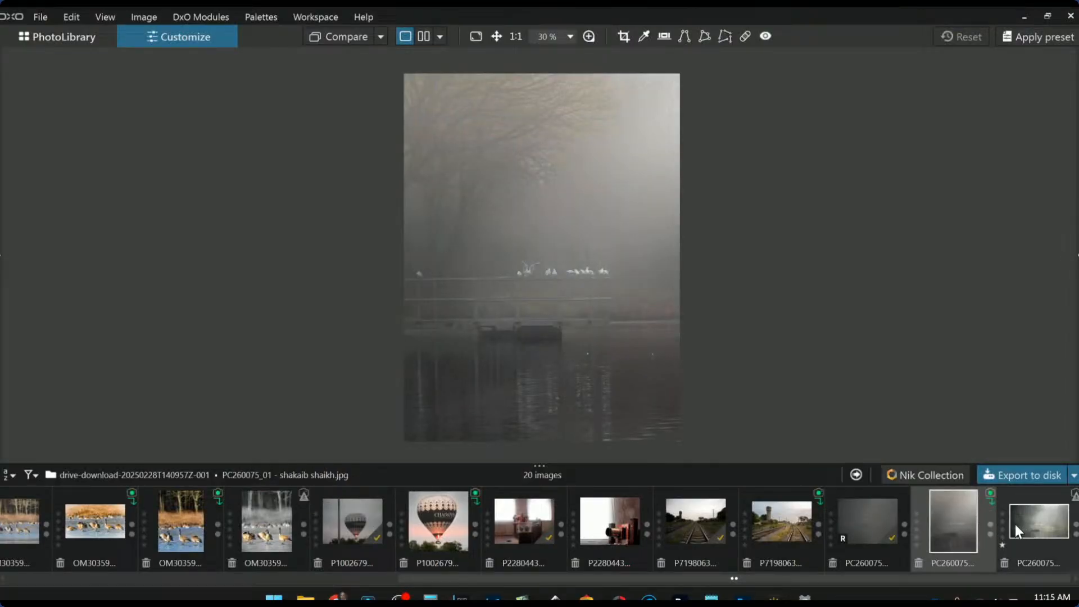
right_click(967, 524)
mouse_move(899, 446)
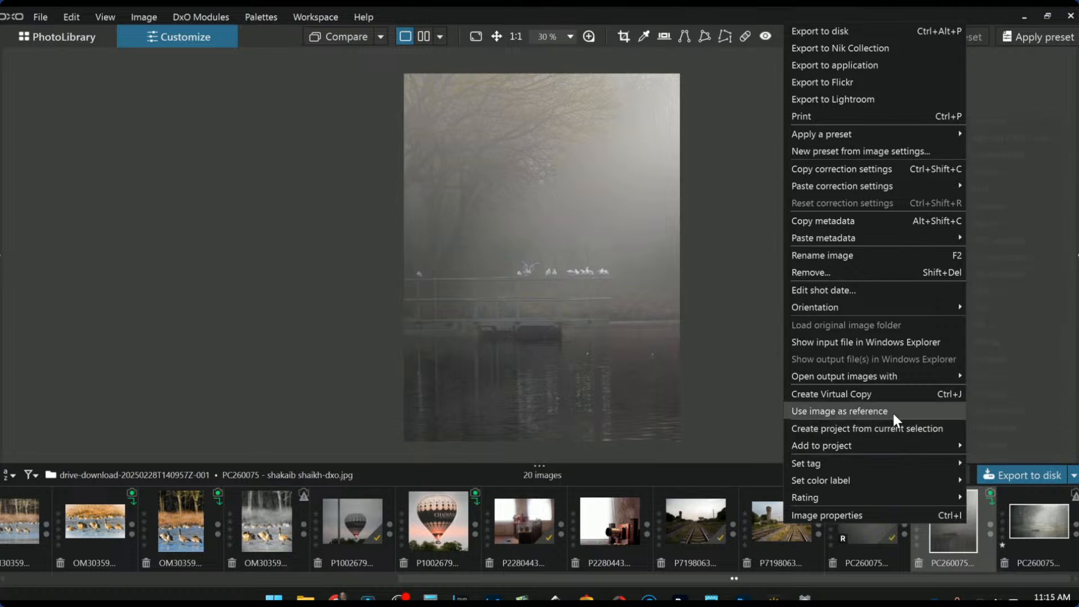
left_click(892, 413)
left_click(1036, 535)
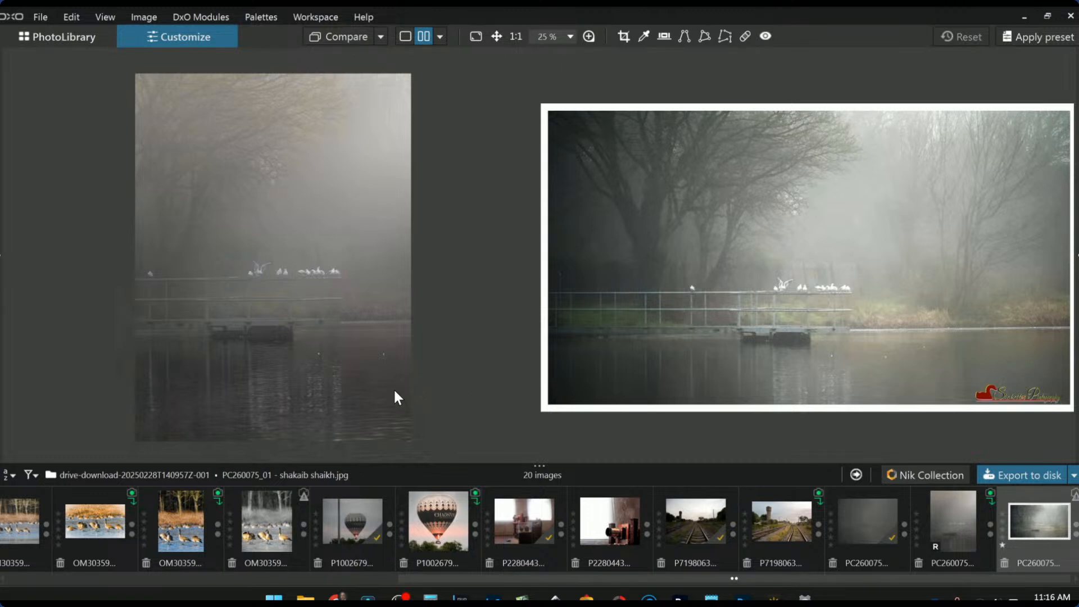
Switch to single view showing foggy photo PC260075 alone
left_click(406, 37)
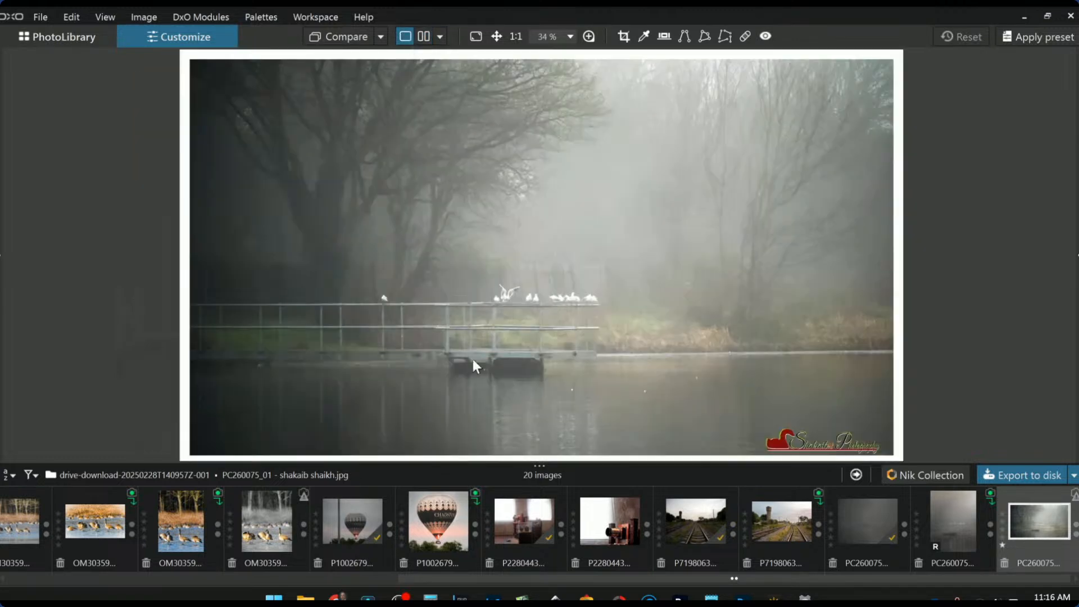
left_click(951, 531)
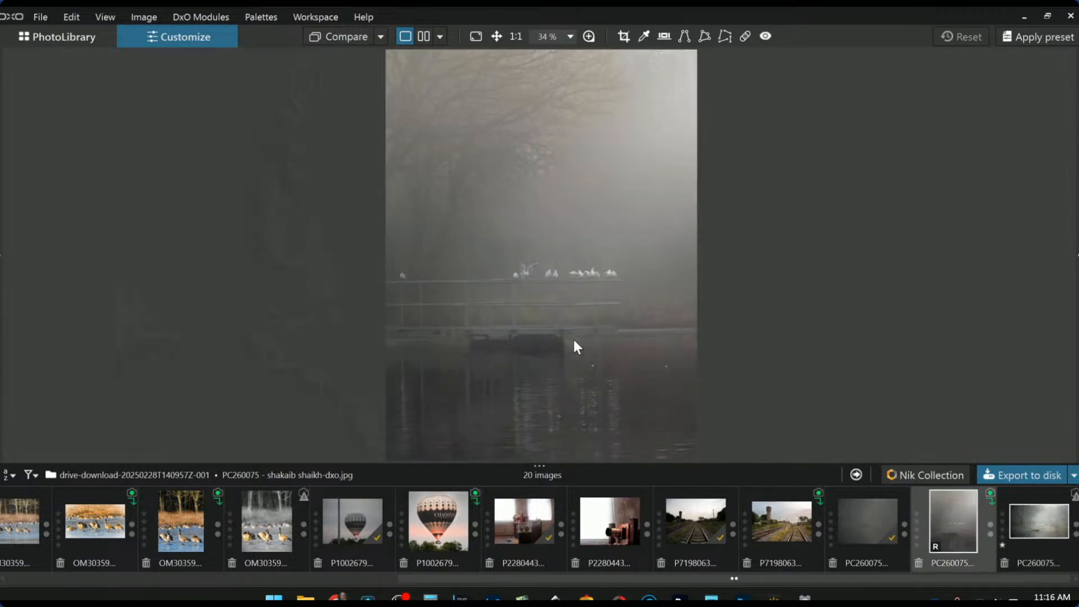
scroll(574, 340, "down", 1)
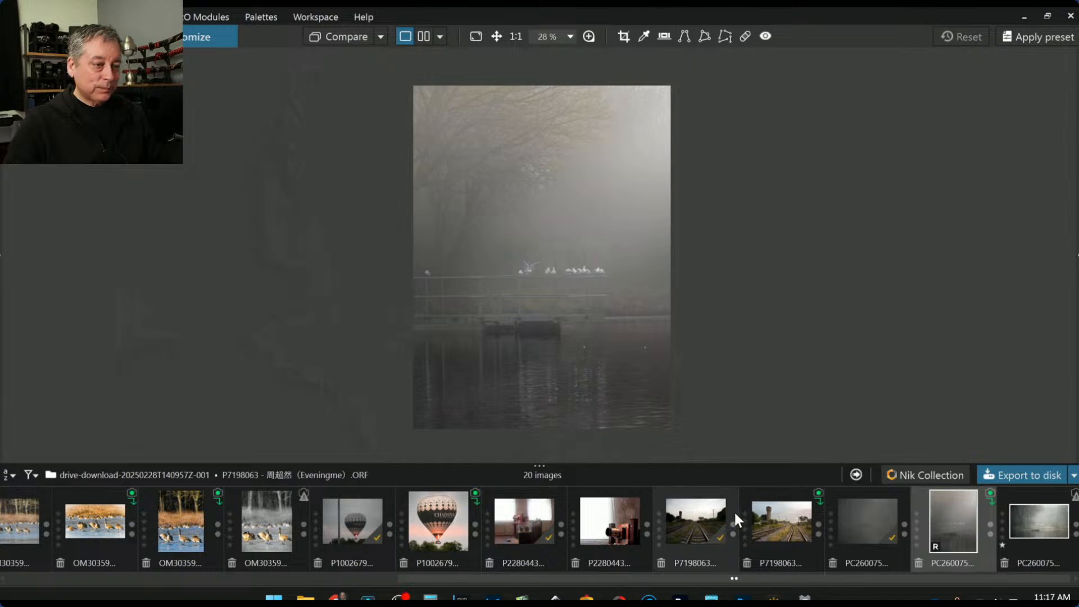
Make the original geese-on-ice photo OM303597.ORF the comparison reference
scroll(781, 531, "up", 5)
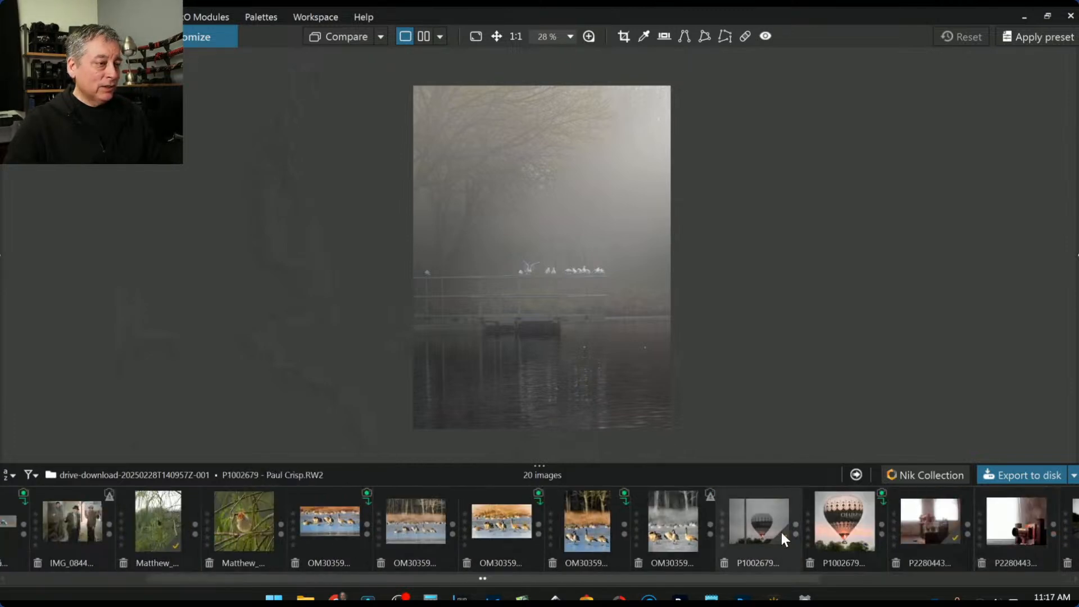
scroll(781, 532, "up", 2)
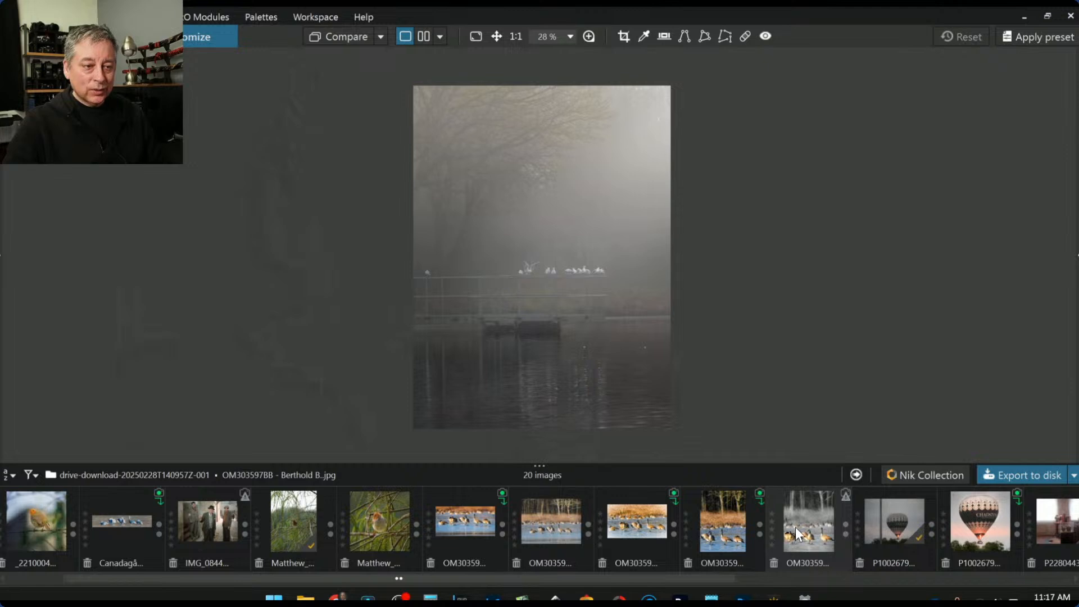
left_click(559, 522)
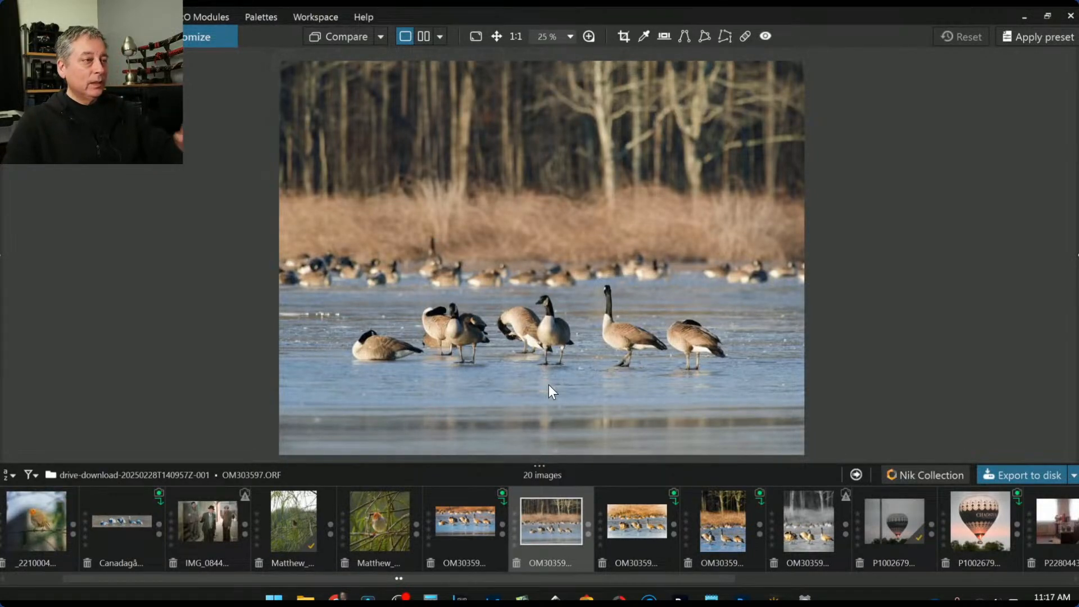
right_click(565, 532)
mouse_move(592, 491)
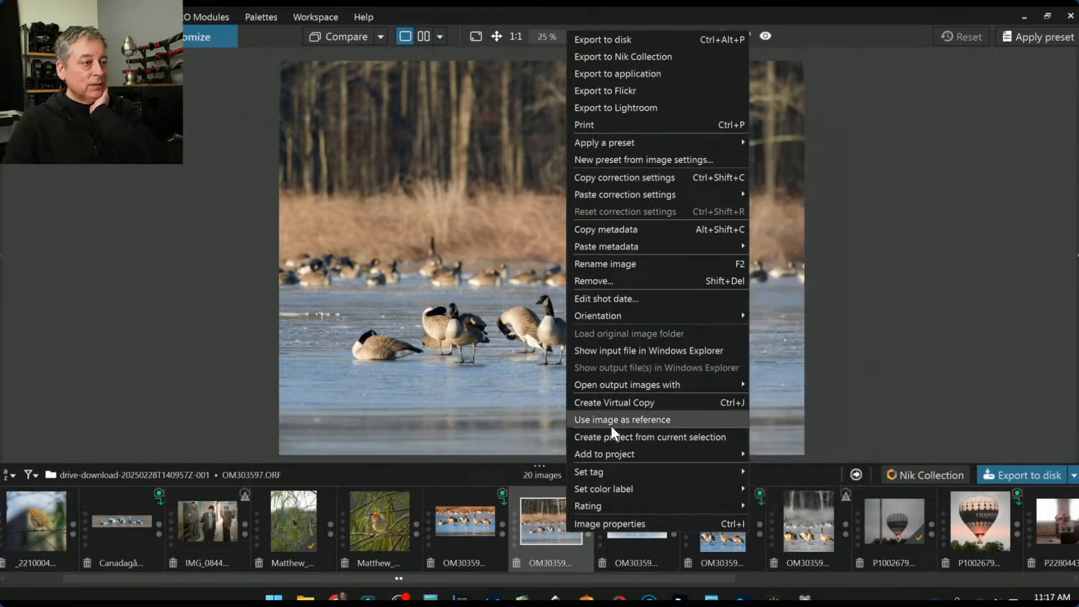
left_click(612, 421)
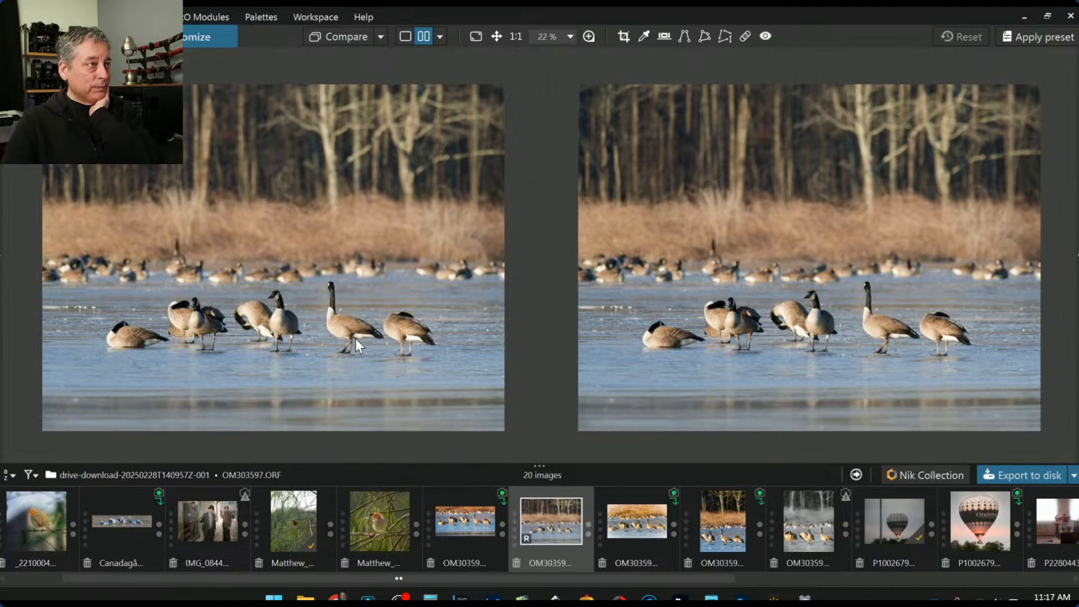
left_click(417, 38)
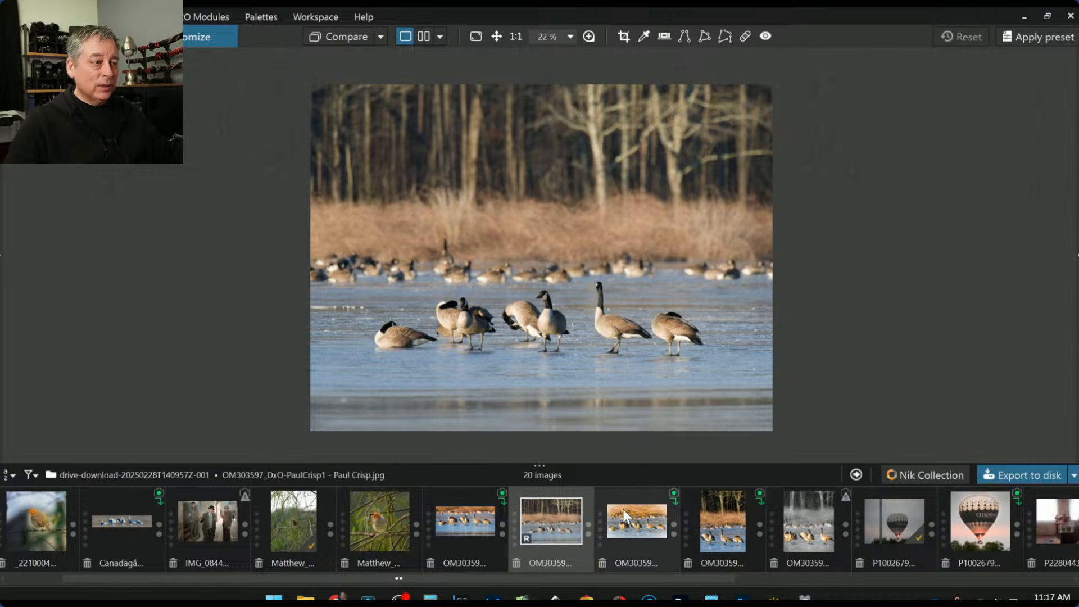
left_click(425, 38)
left_click(638, 537)
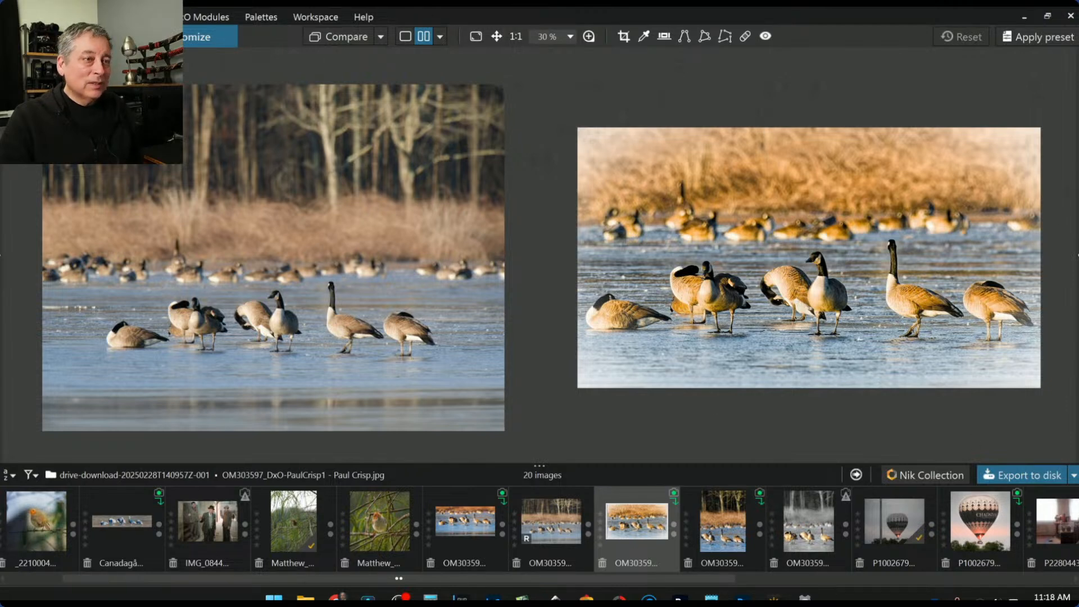
left_click(722, 542)
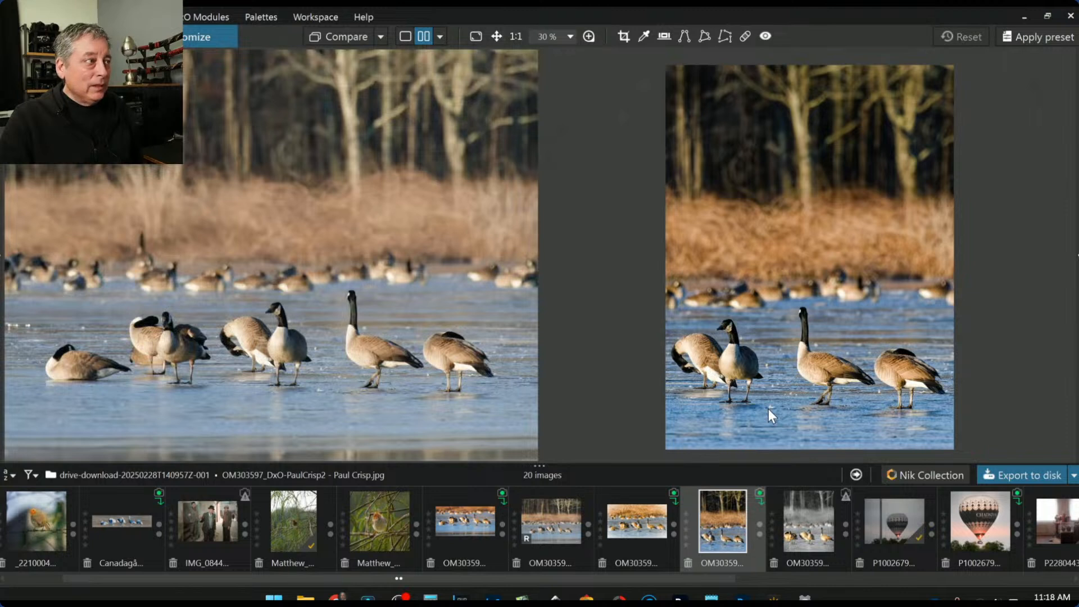
scroll(768, 409, "down", 1)
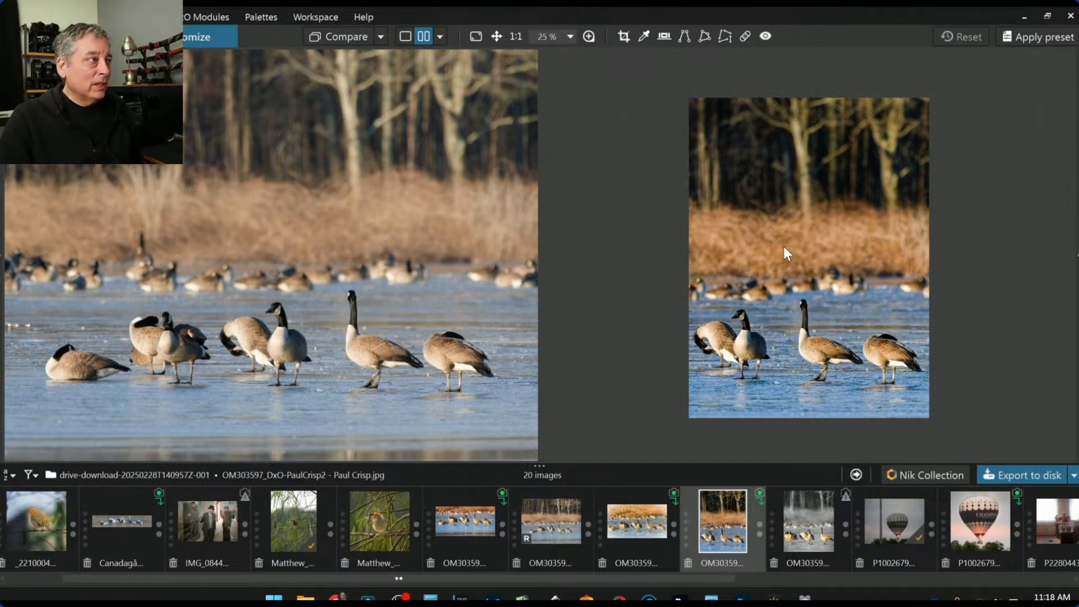
scroll(807, 311, "up", 1)
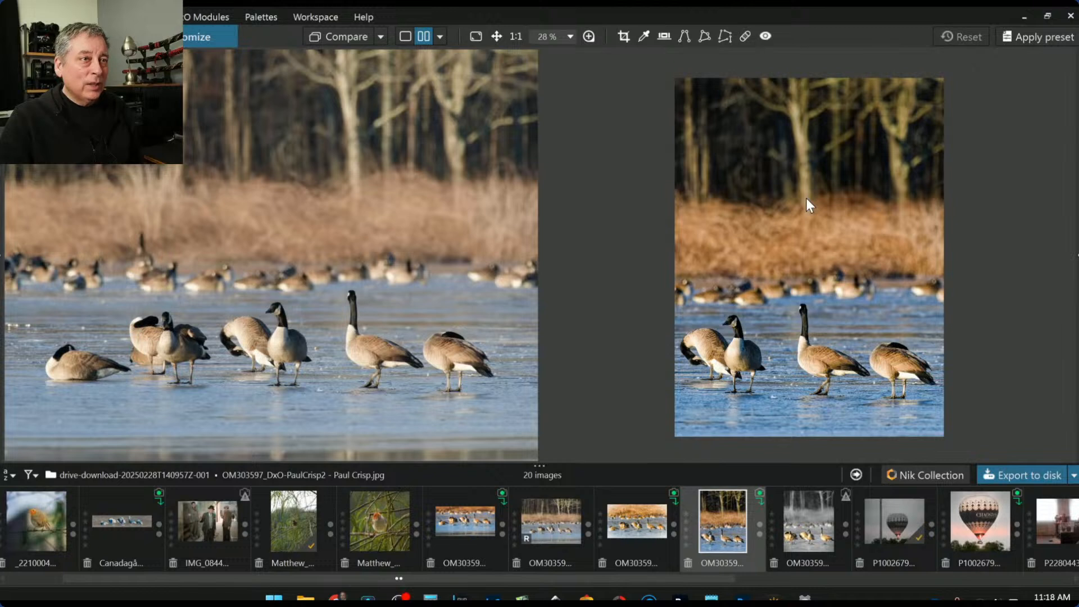
scroll(802, 216, "up", 1)
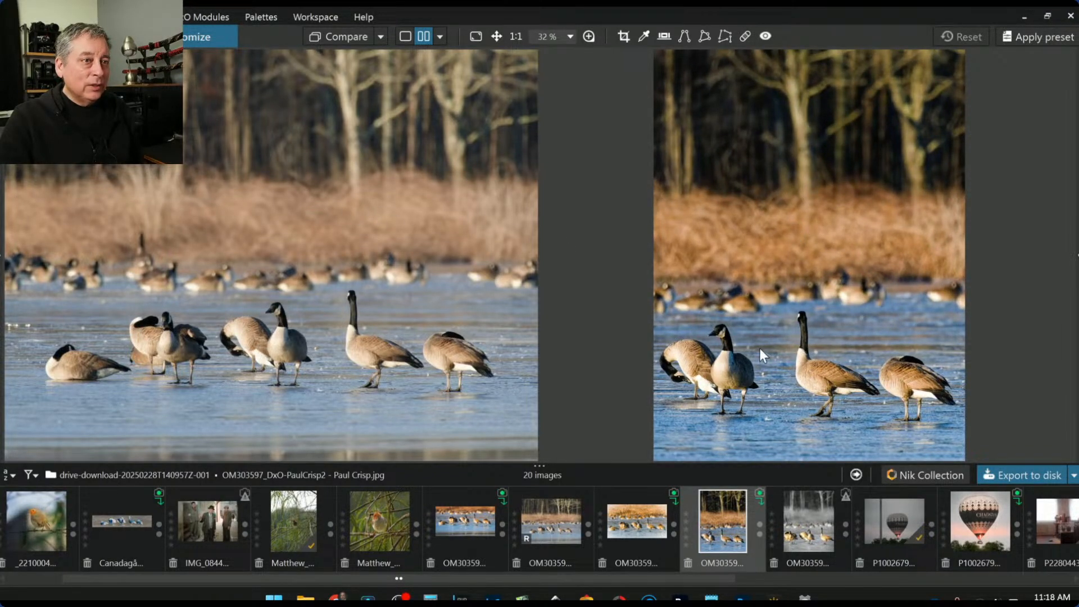
left_click(802, 537)
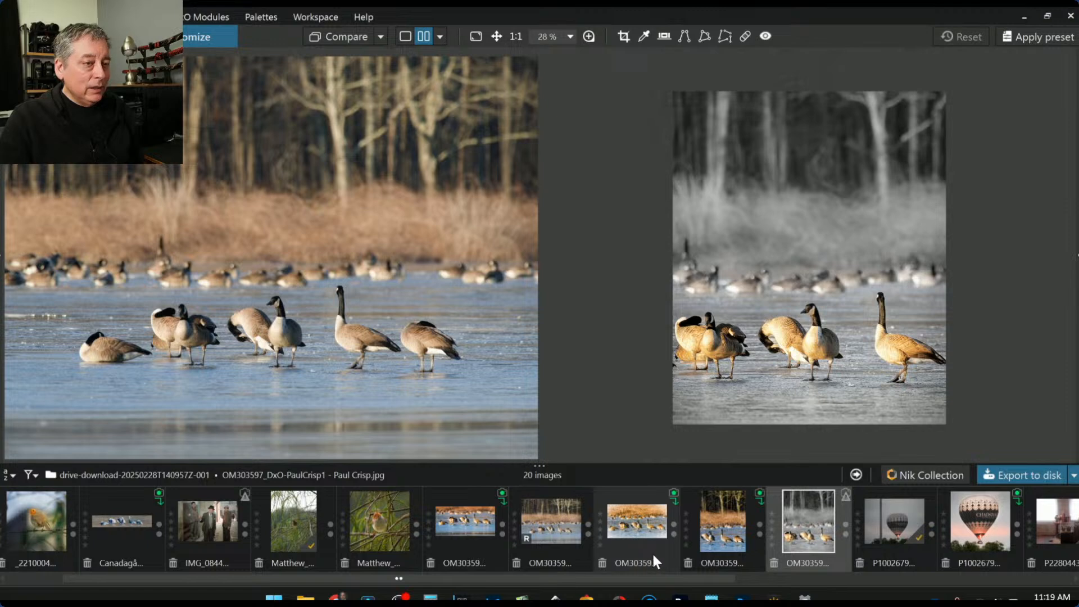
Load the vivid blue-water geese edit, adjust zoom, then bring back the warm cropped edit
scroll(771, 382, "up", 1)
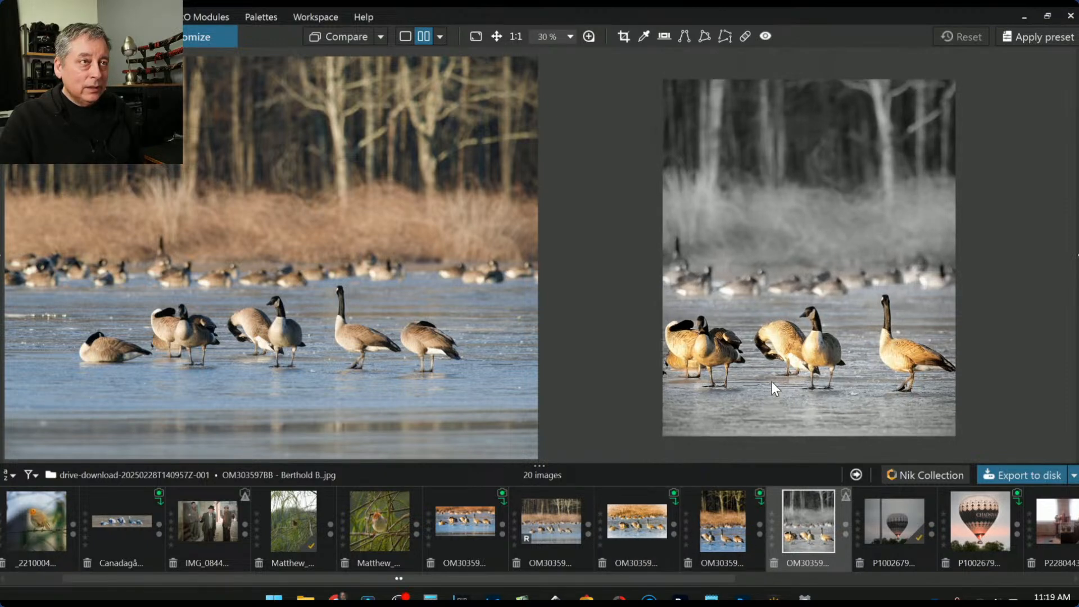
left_click(476, 524)
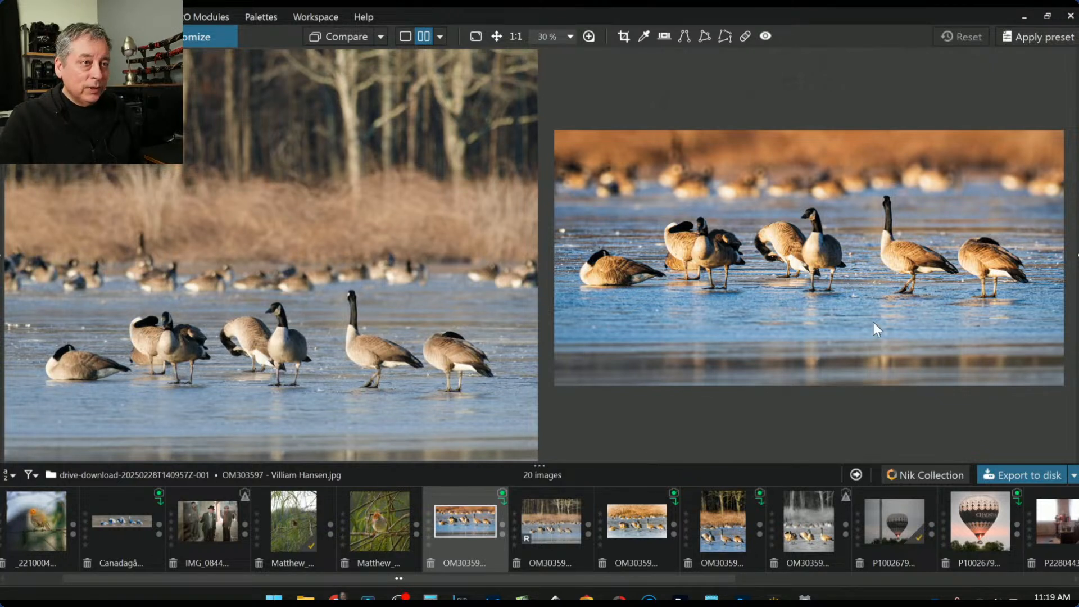
scroll(873, 328, "down", 1)
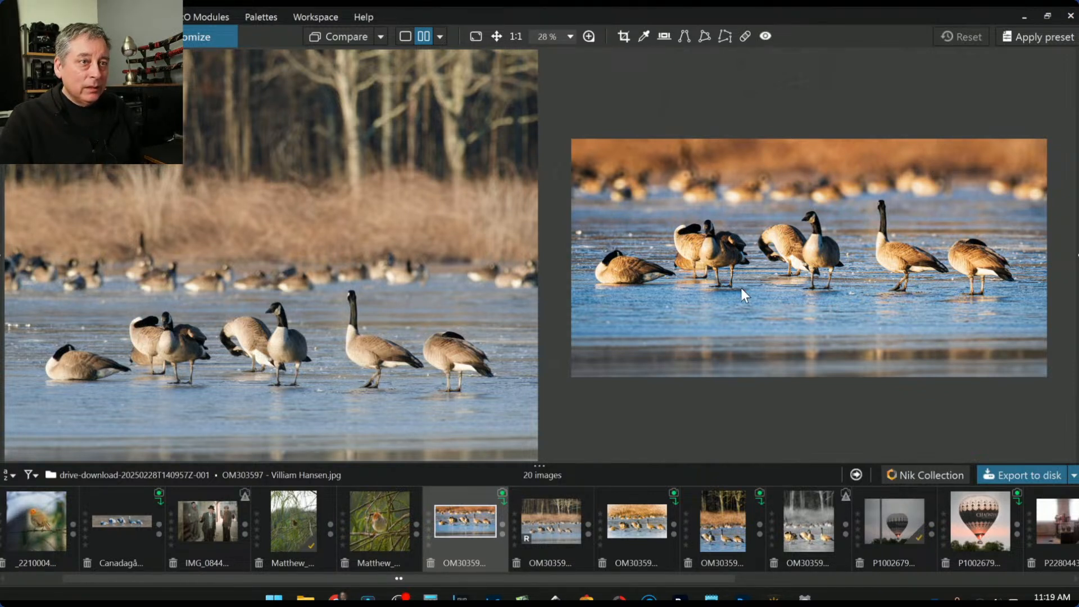
scroll(393, 237, "down", 2)
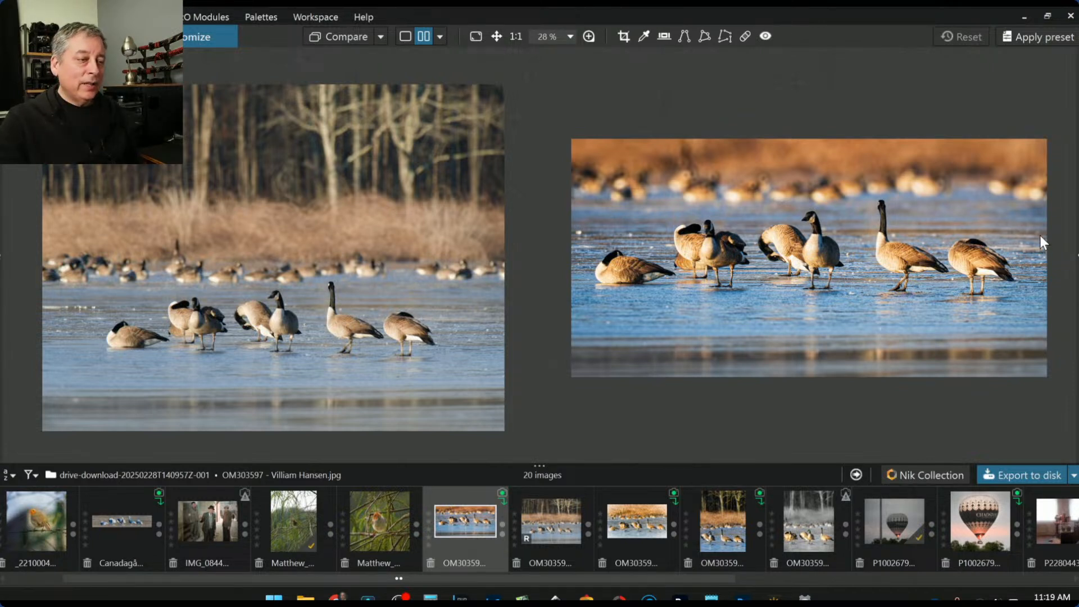
left_click(635, 530)
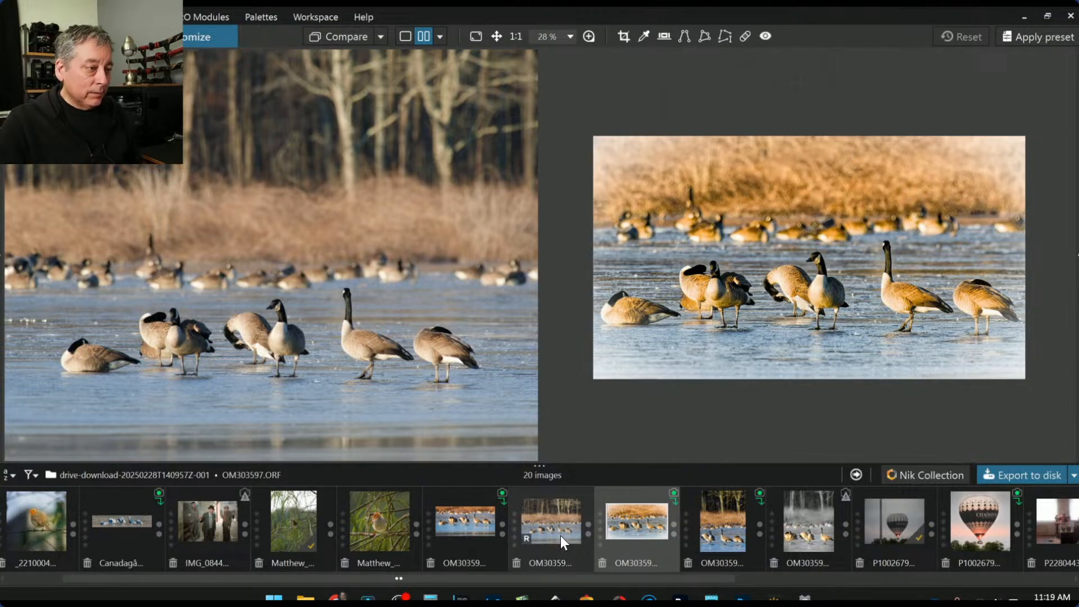
Step from the blue-water edit to the blue-toned Canadagåsen panorama and back to the blue-water edit
left_click(461, 529)
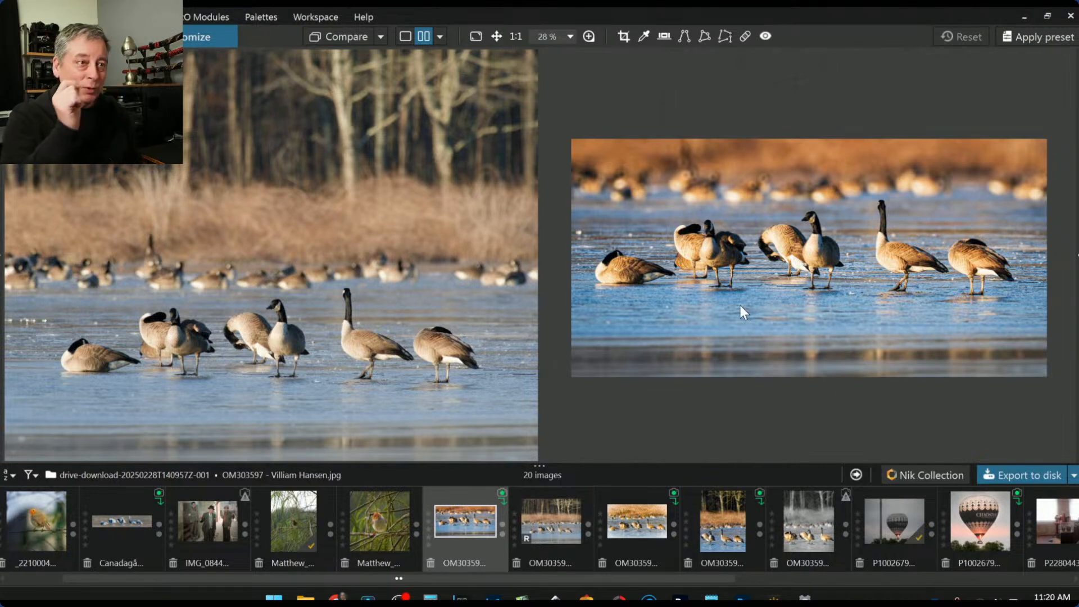
left_click(110, 539)
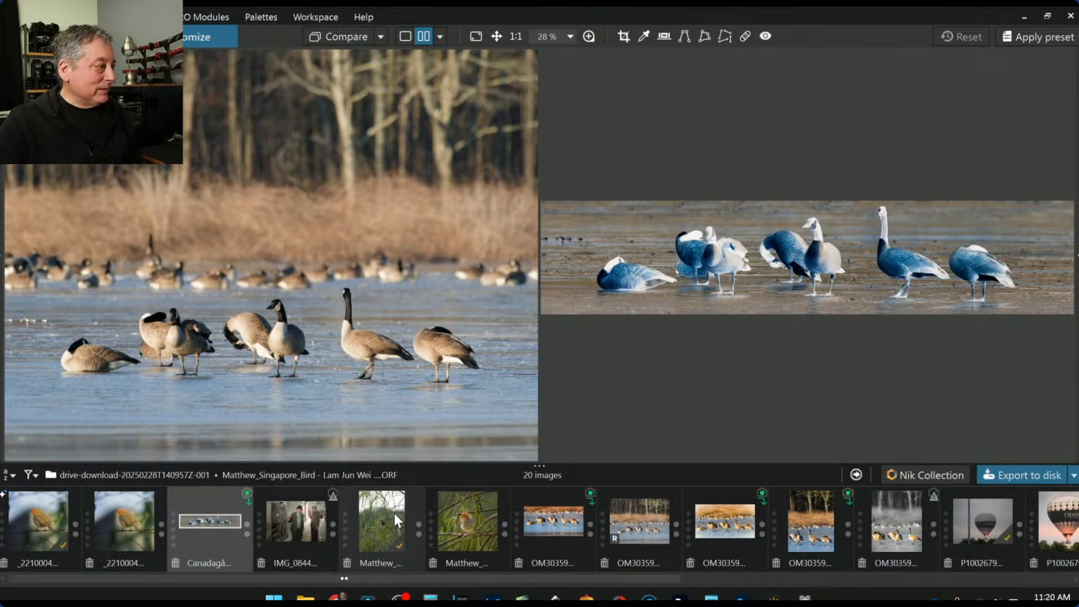
left_click(557, 527)
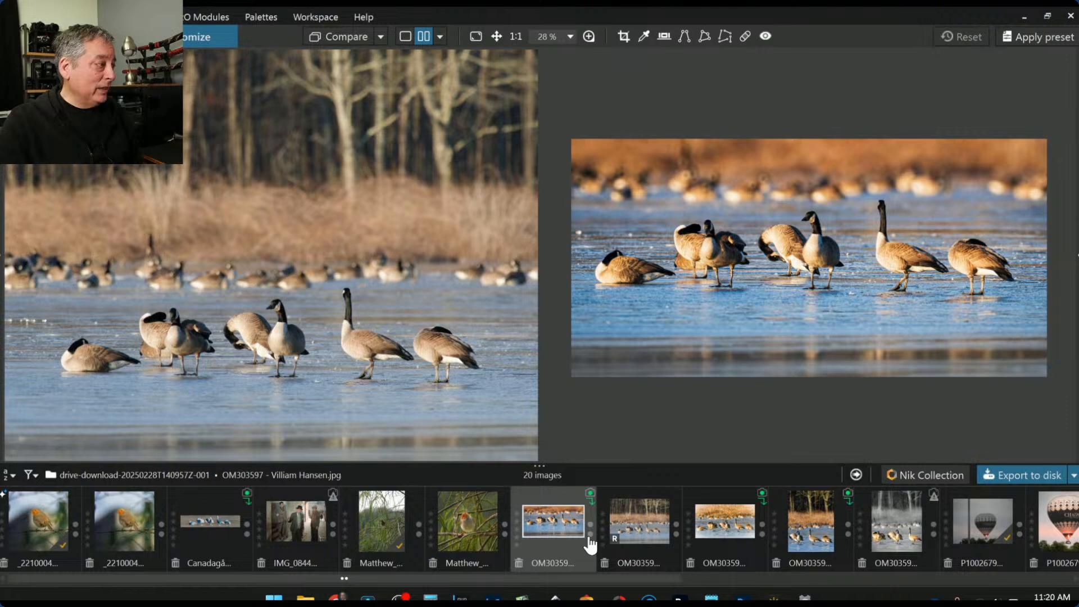
Load the vertical OM303597_01 geese edit beside the original
left_click(802, 538)
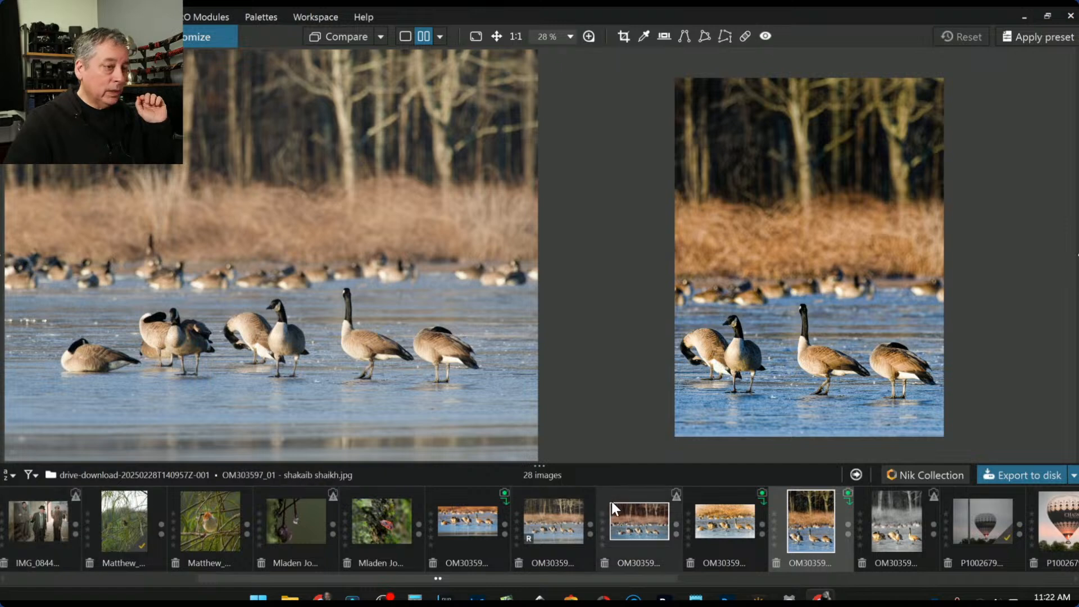
Show the wide geese edit, then the white-bordered geese-and-forest edit beside the original
left_click(480, 528)
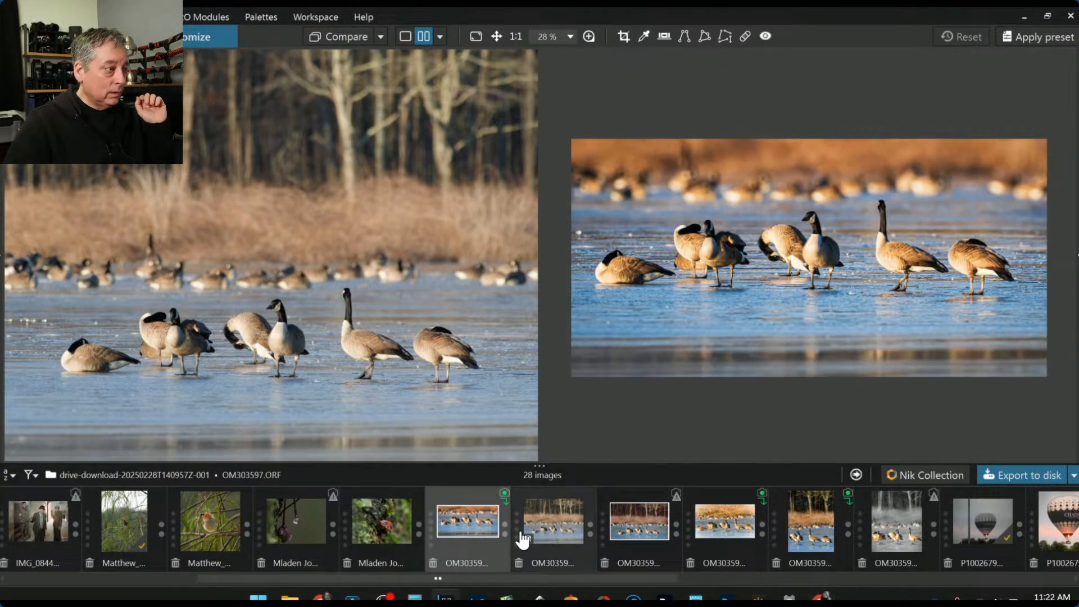
left_click(635, 531)
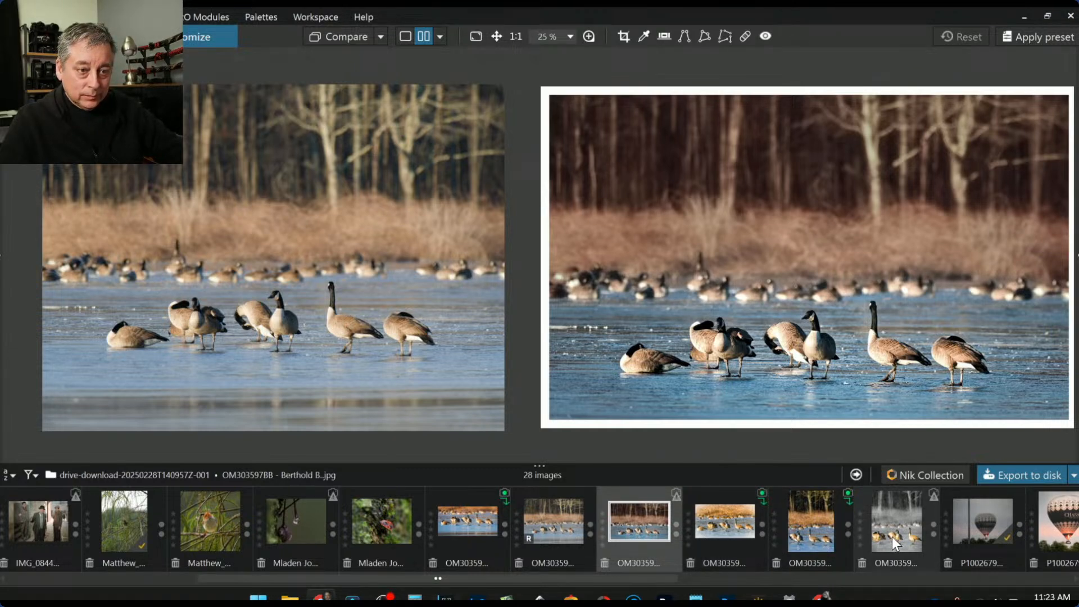
Show the taller, bluer P1002679 balloon edit alone in single-image view
scroll(900, 537, "down", 2)
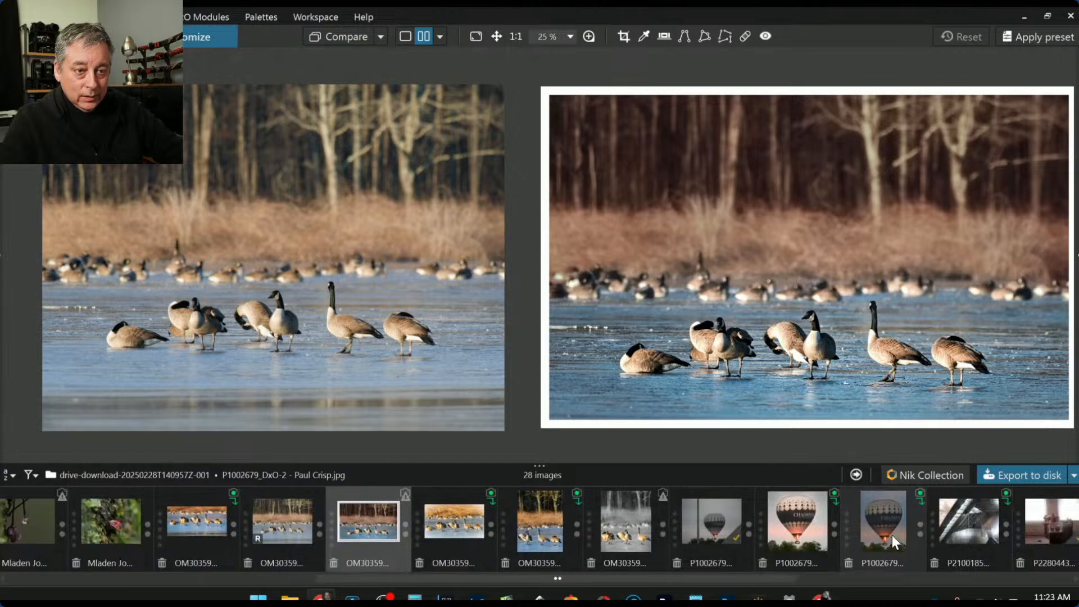
left_click(887, 533)
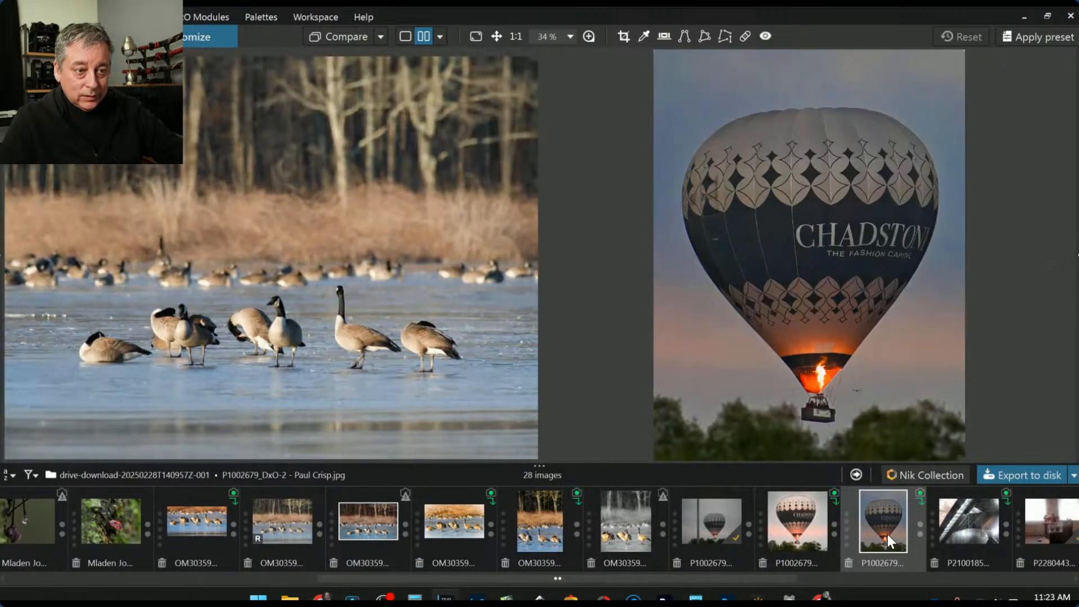
left_click(403, 37)
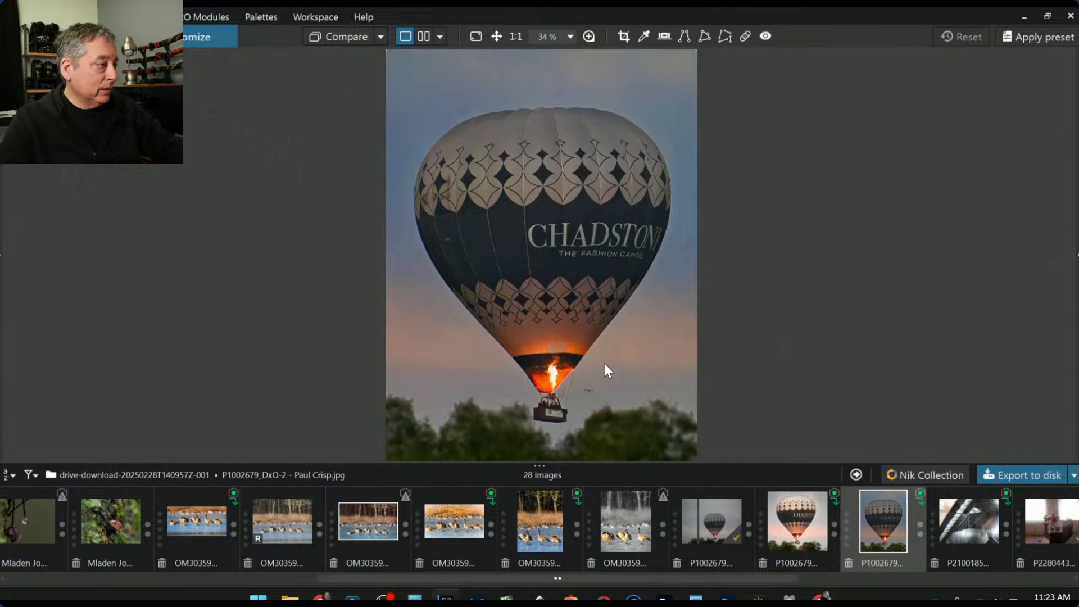
scroll(605, 363, "down", 1)
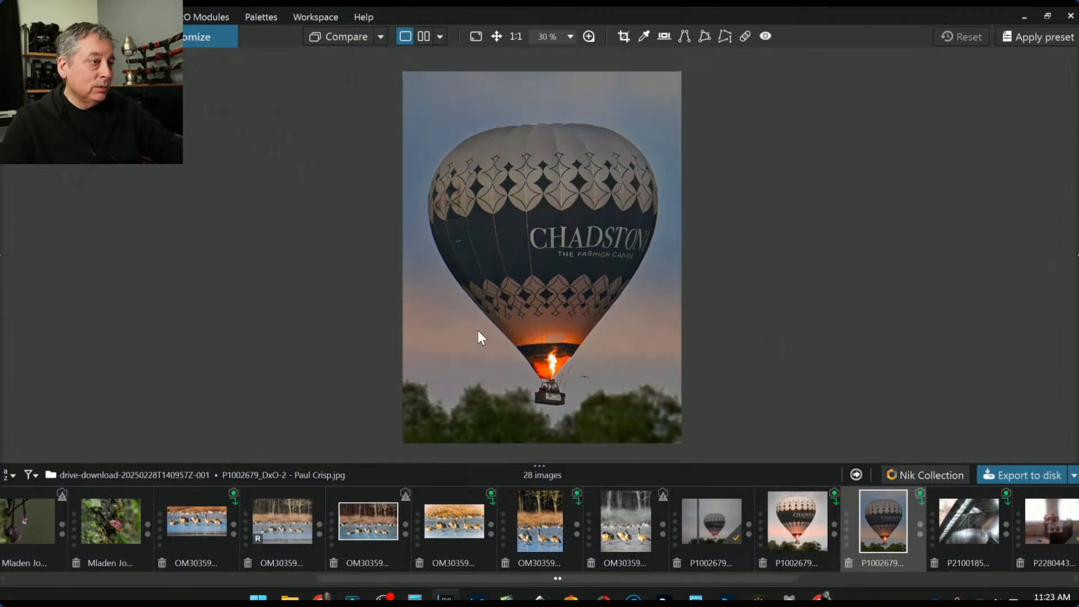
Compare the square pinker and taller bluer balloon edits, finishing on the square pink one
left_click(800, 521)
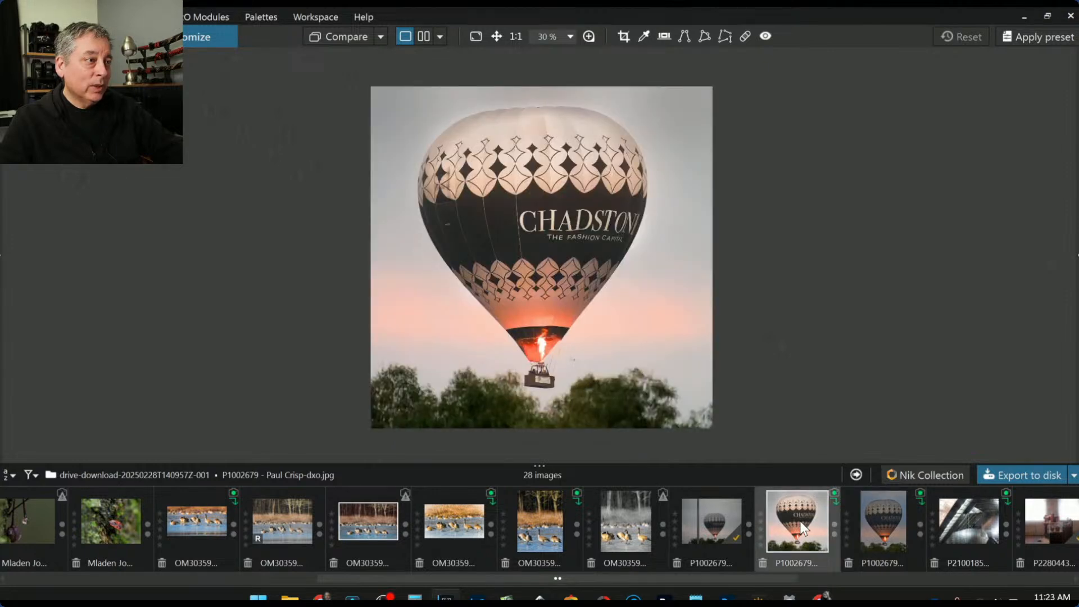
left_click(869, 532)
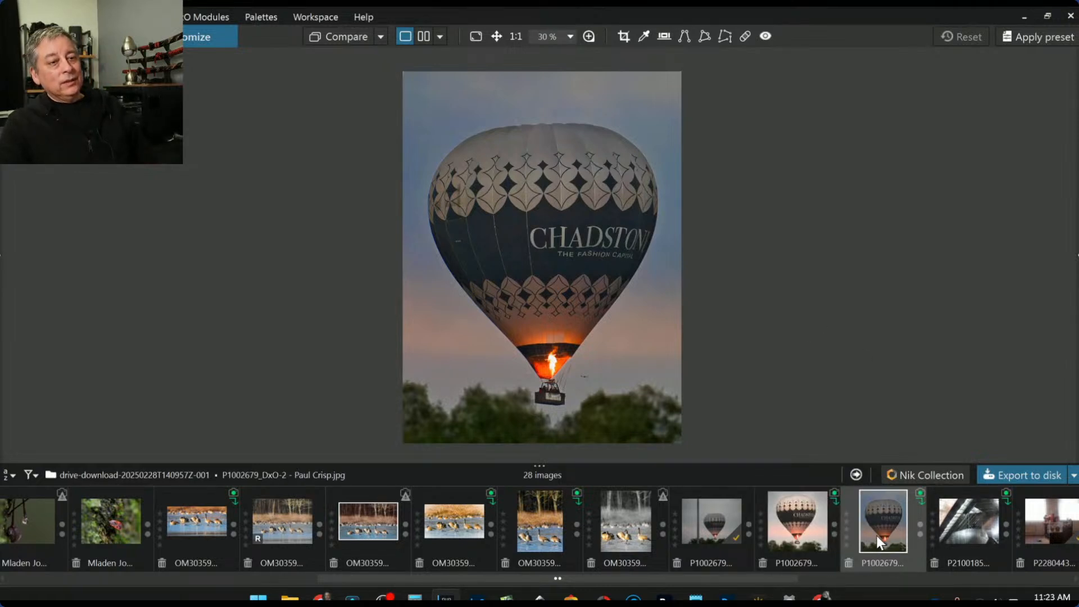
left_click(792, 528)
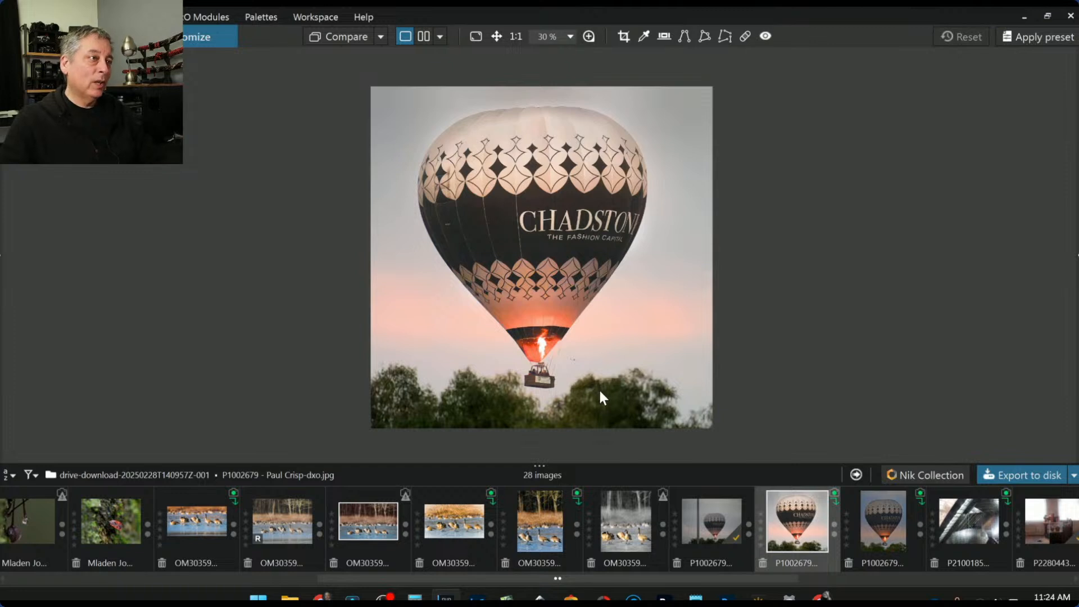
left_click(861, 537)
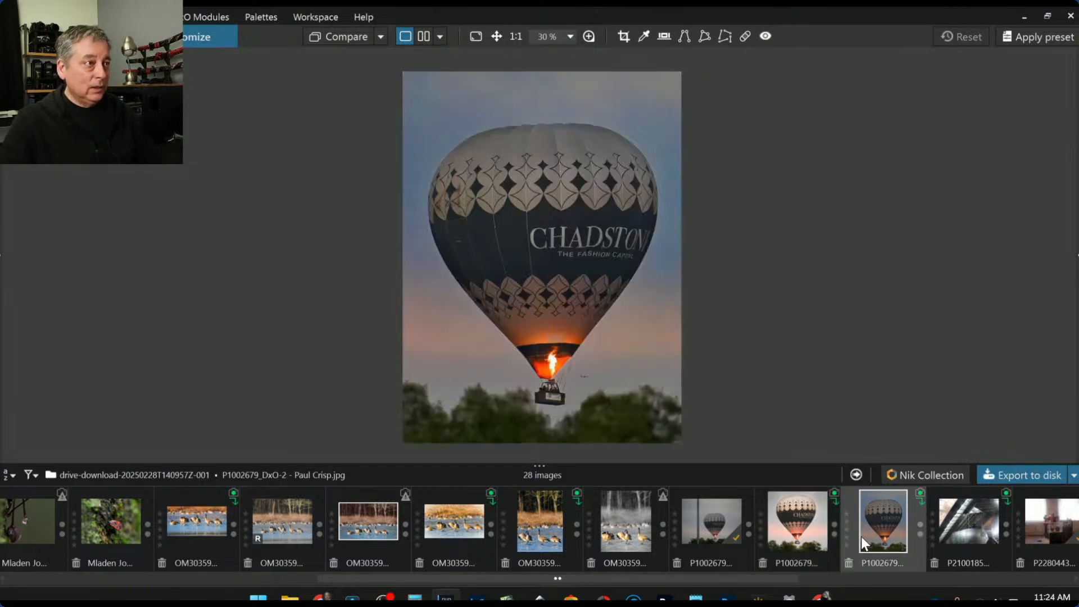
left_click(798, 510)
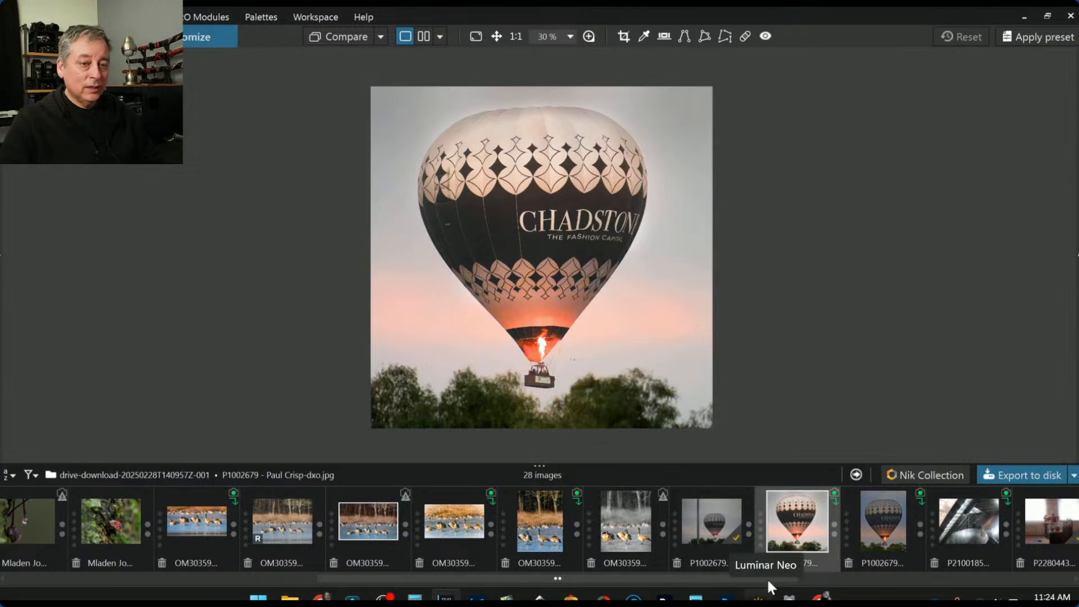
left_click(764, 544)
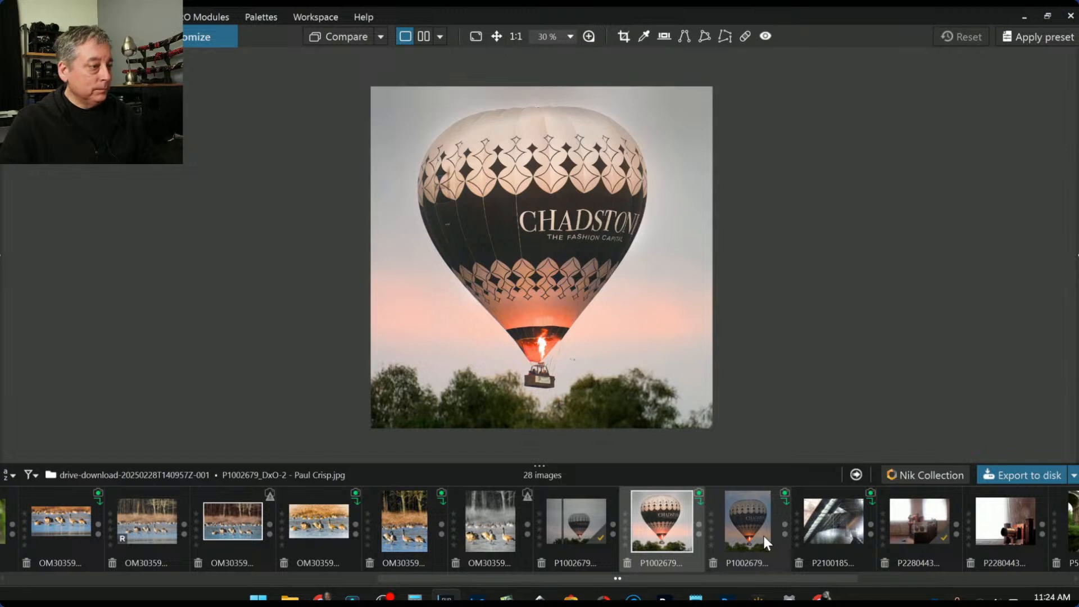
Scroll the filmstrip back toward the first submitted images, around the _2210004 robin thumbnail
scroll(763, 536, "down", 1)
scroll(763, 533, "down", 1)
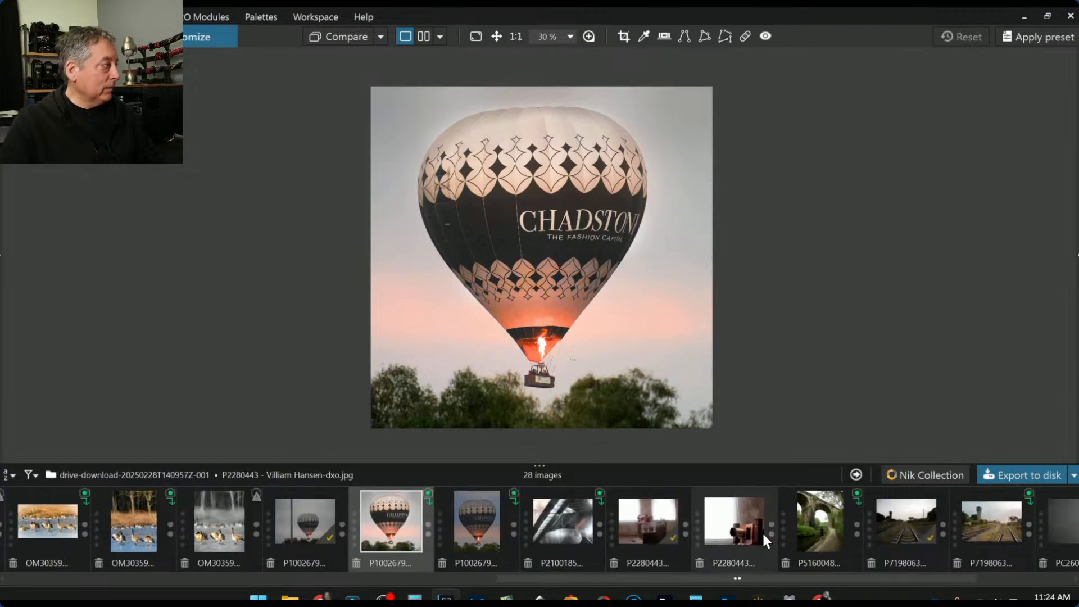
scroll(762, 531, "down", 1)
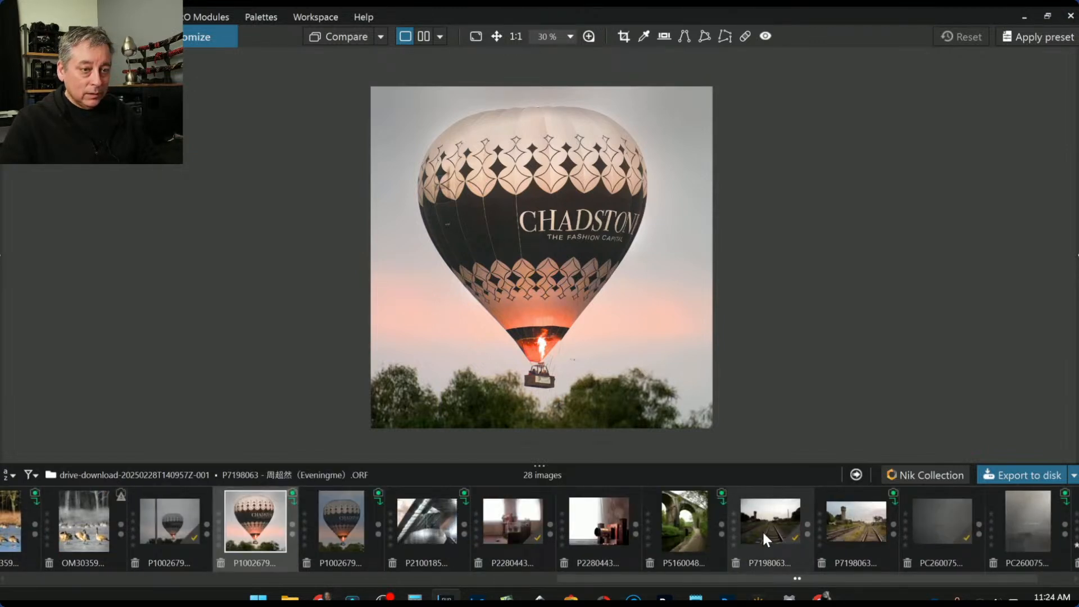
scroll(762, 531, "down", 1)
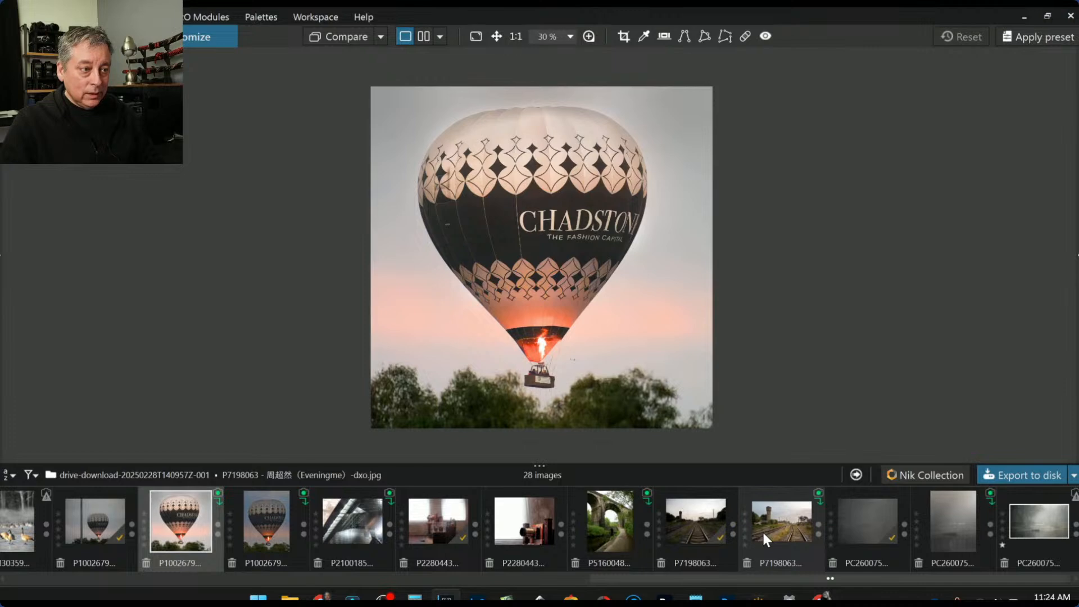
scroll(761, 531, "up", 4)
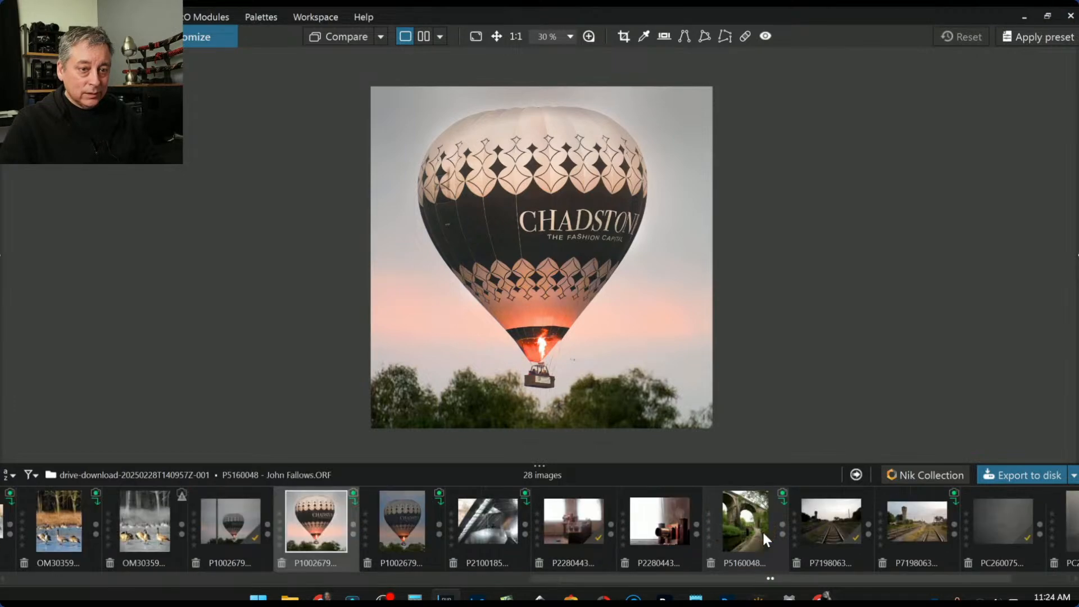
scroll(762, 530, "up", 6)
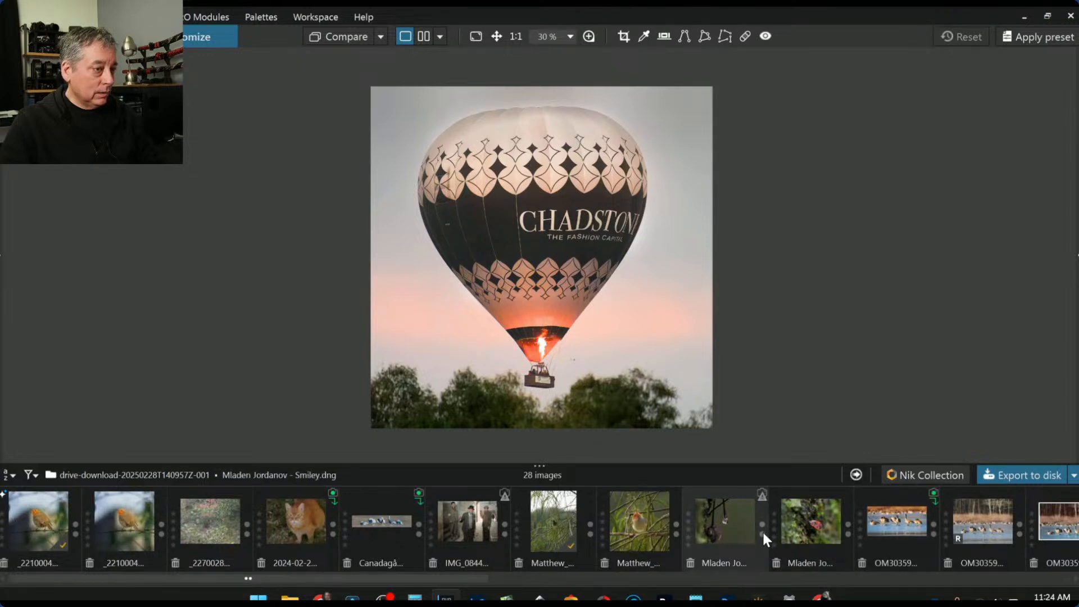
View the robin on barbed wire, the orange-headed bird, the dense forest, then the ginger cat
left_click(129, 530)
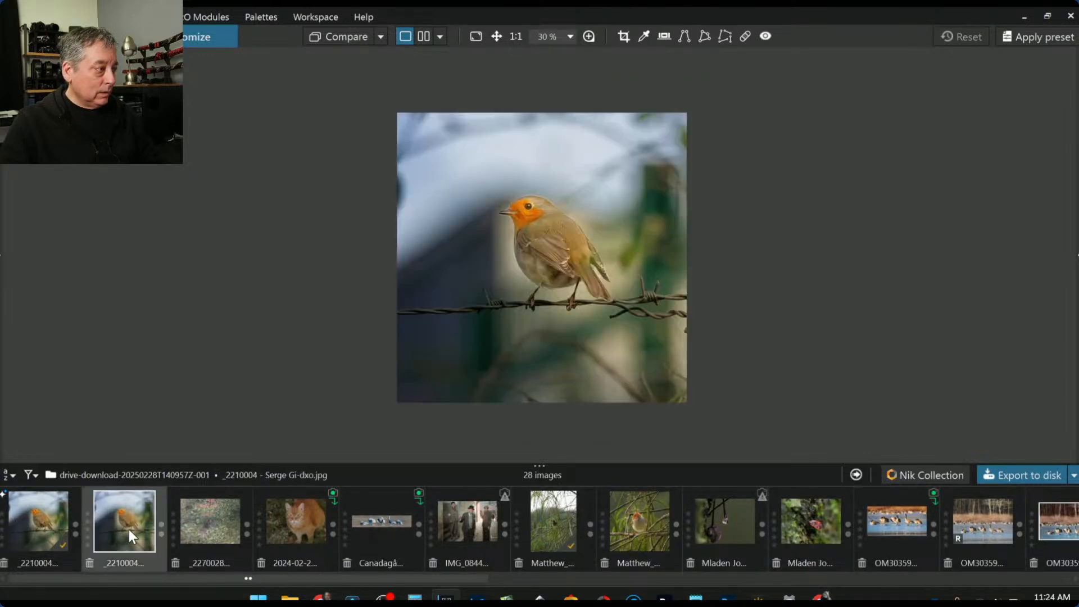
left_click(618, 537)
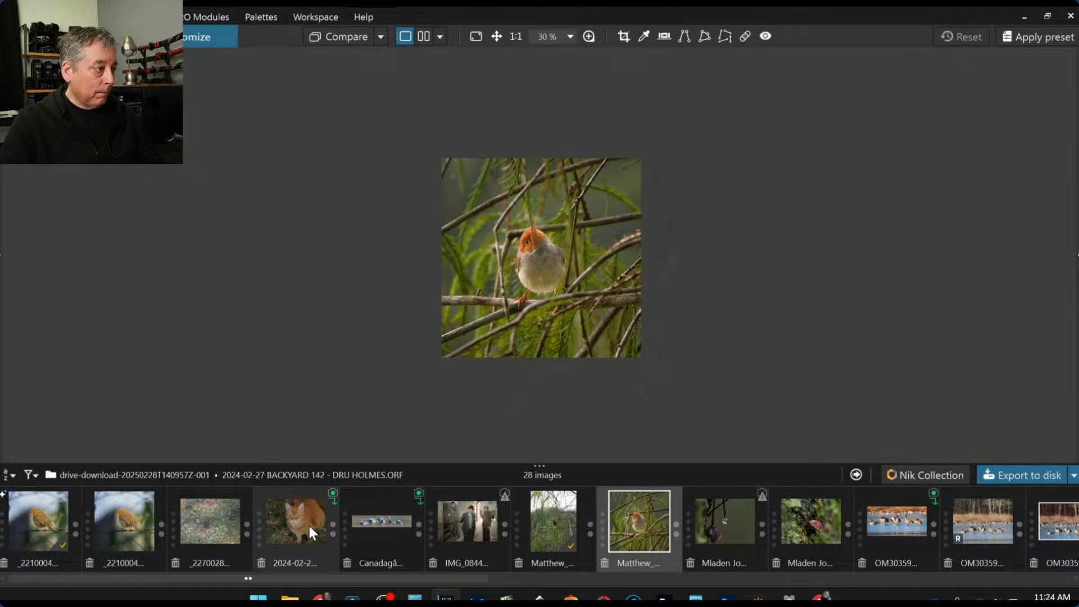
left_click(218, 521)
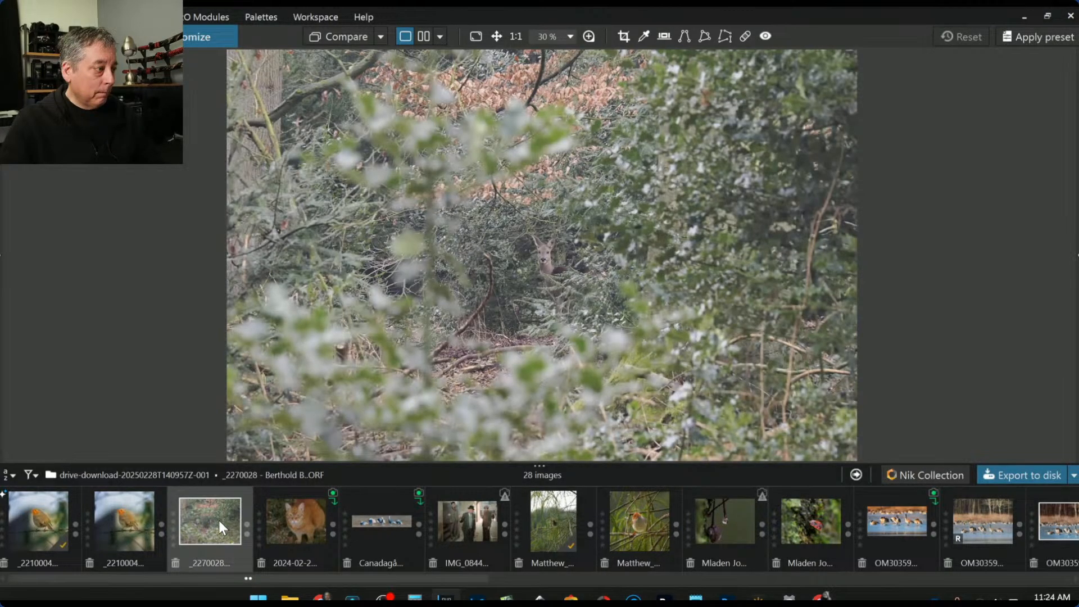
scroll(500, 349, "down", 3)
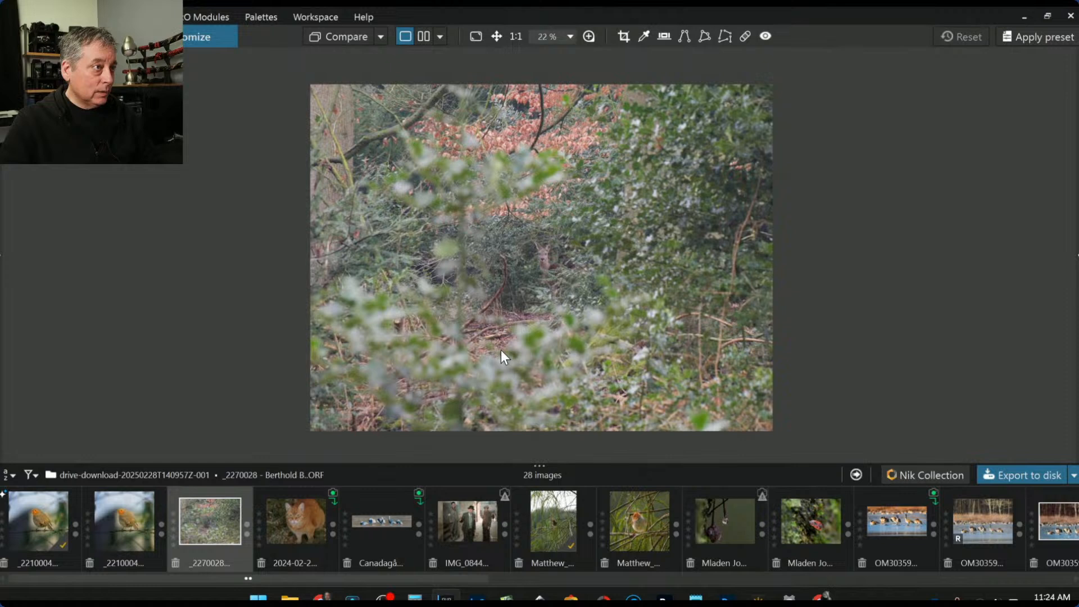
left_click(292, 514)
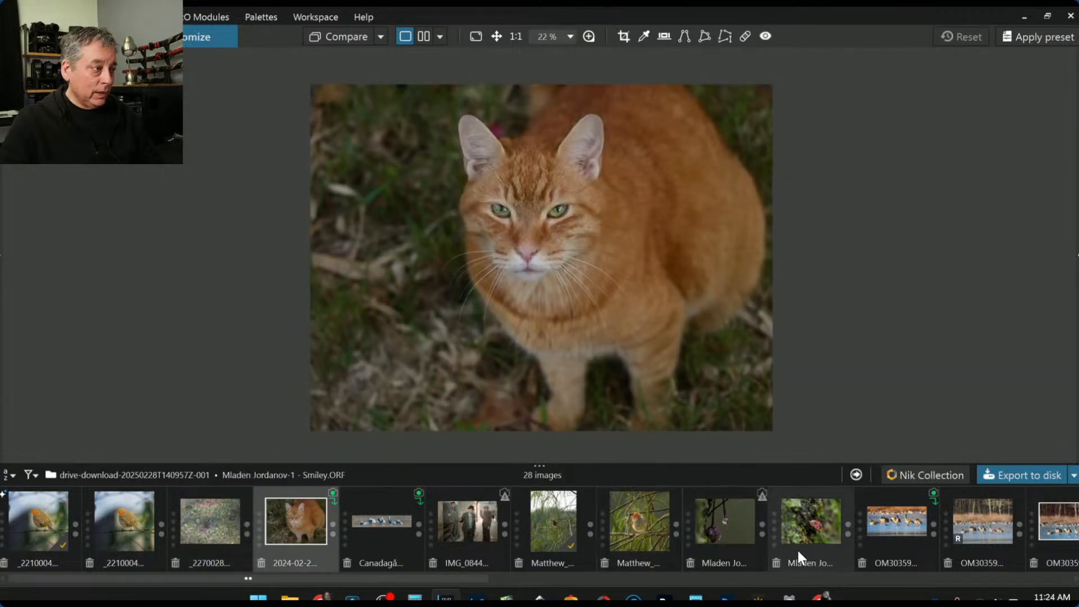
scroll(797, 551, "down", 1)
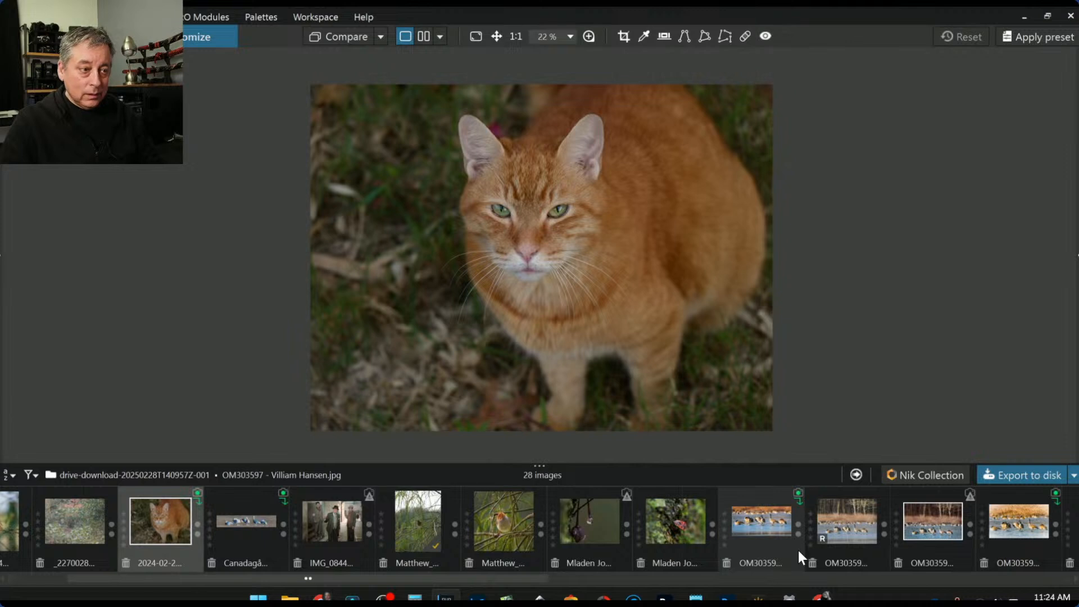
scroll(797, 550, "up", 1)
scroll(798, 551, "down", 5)
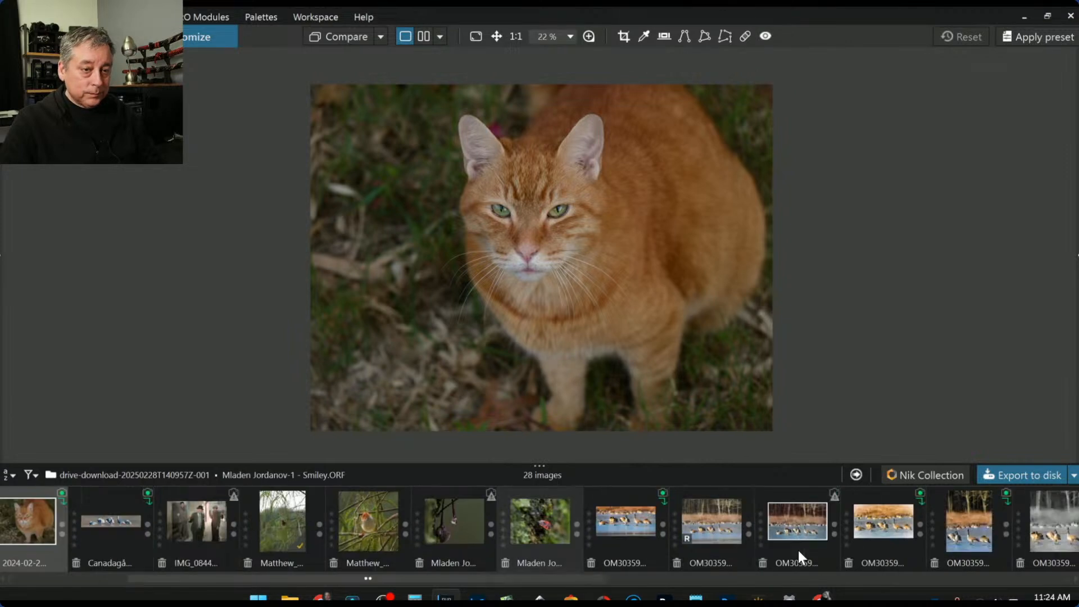
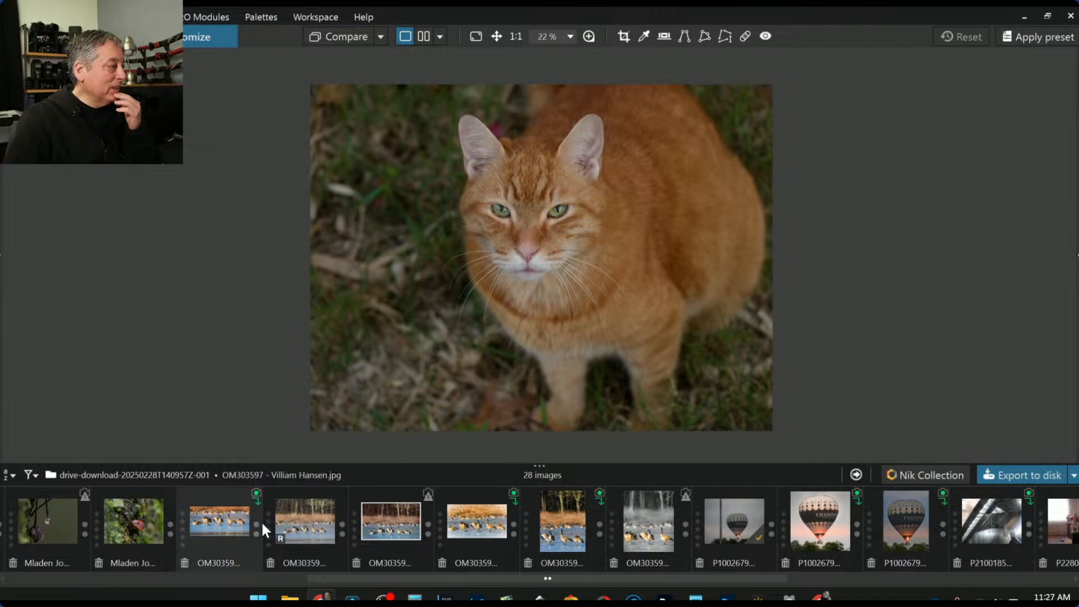
Scroll back through the filmstrip and load the _2270028 woodland photo in the viewer
scroll(261, 521, "up", 5)
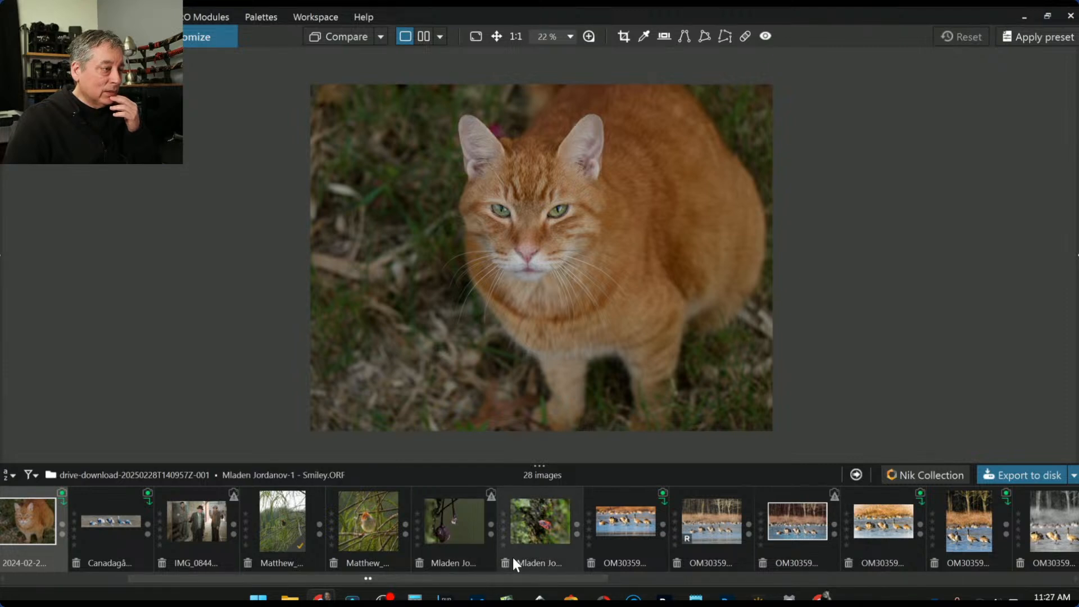
scroll(510, 558, "up", 3)
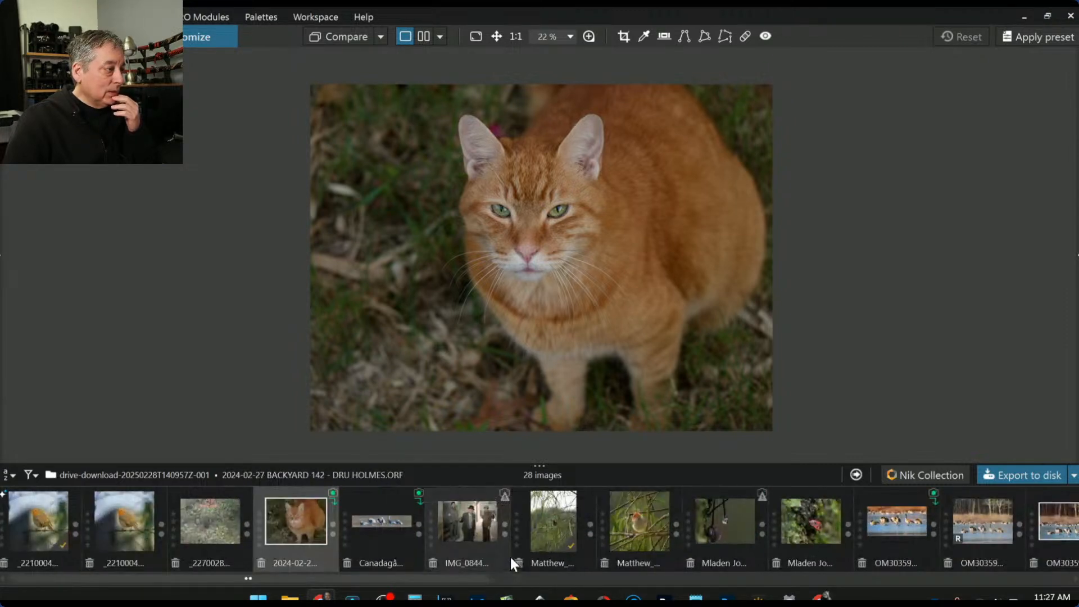
left_click(223, 519)
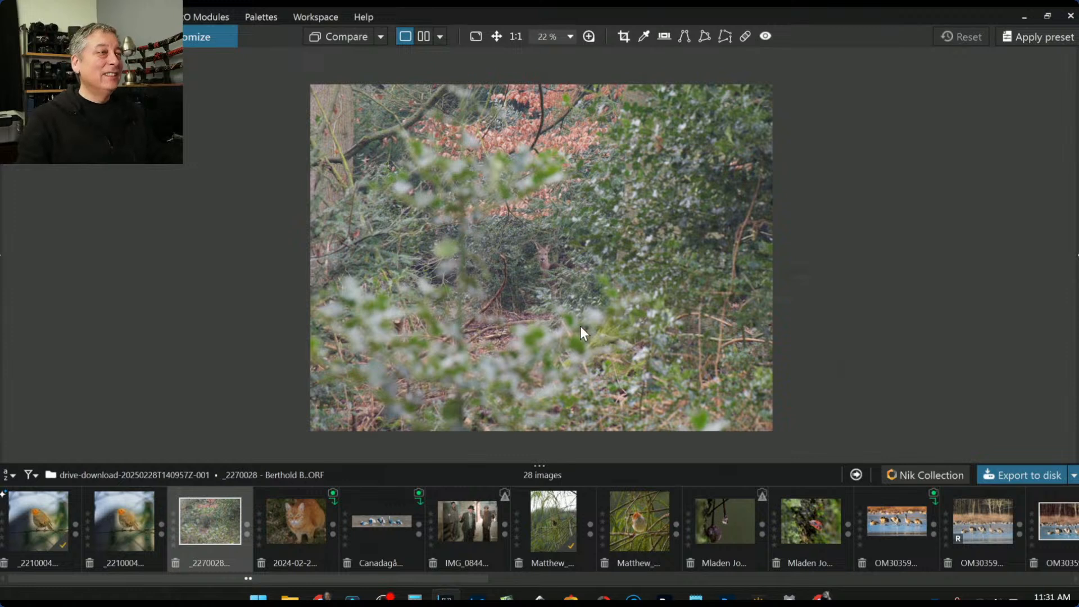
Apply the 1x1 preset and tighten the square crop to 1622 × 1622 px around the deer
key("Tab")
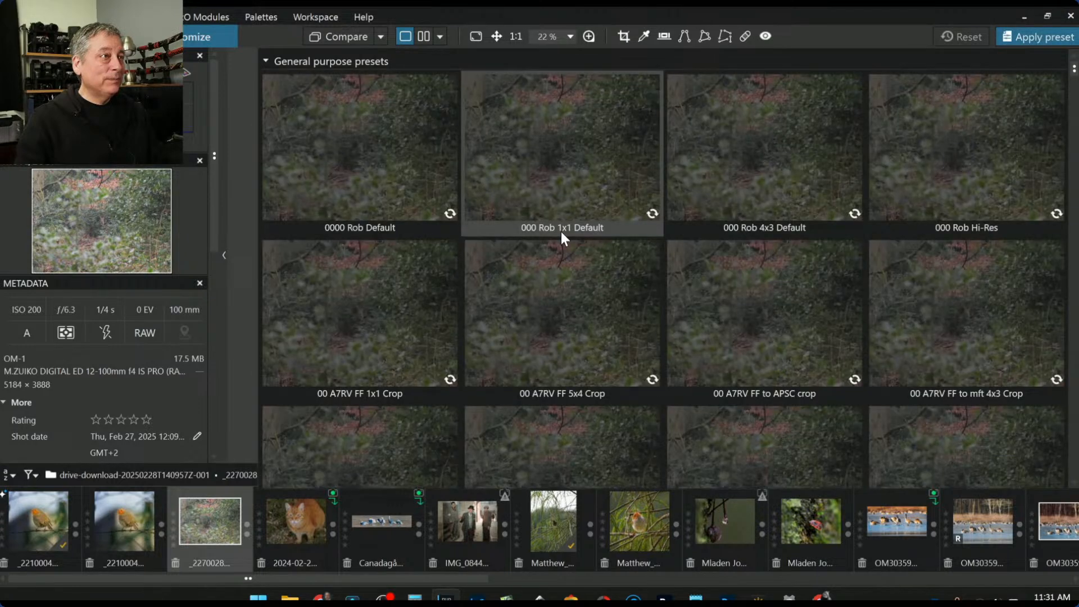
left_click(550, 194)
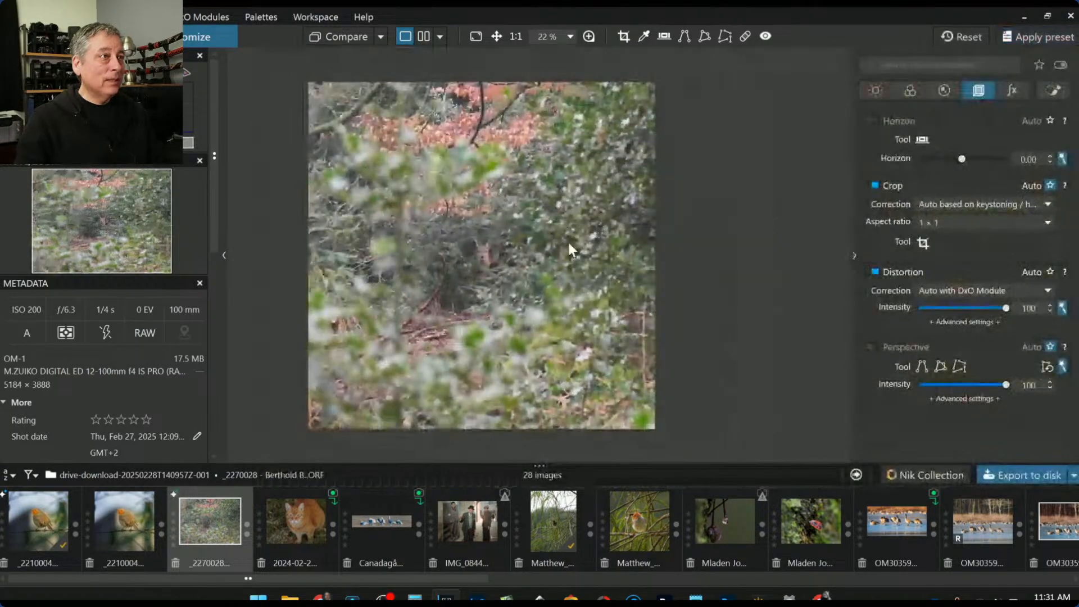
left_click(923, 242)
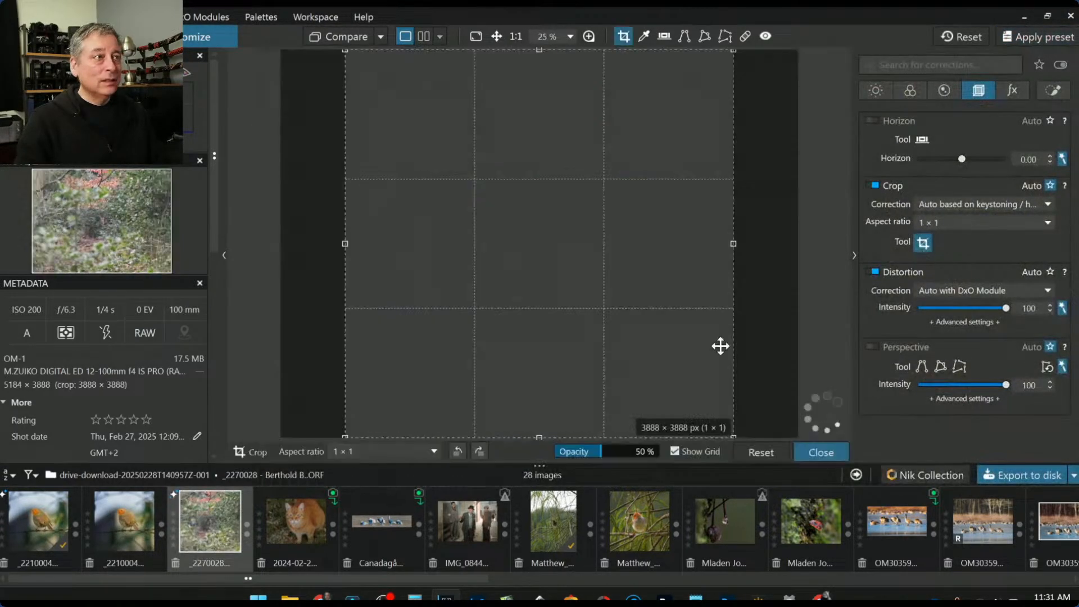
left_click_drag(546, 357, 554, 304)
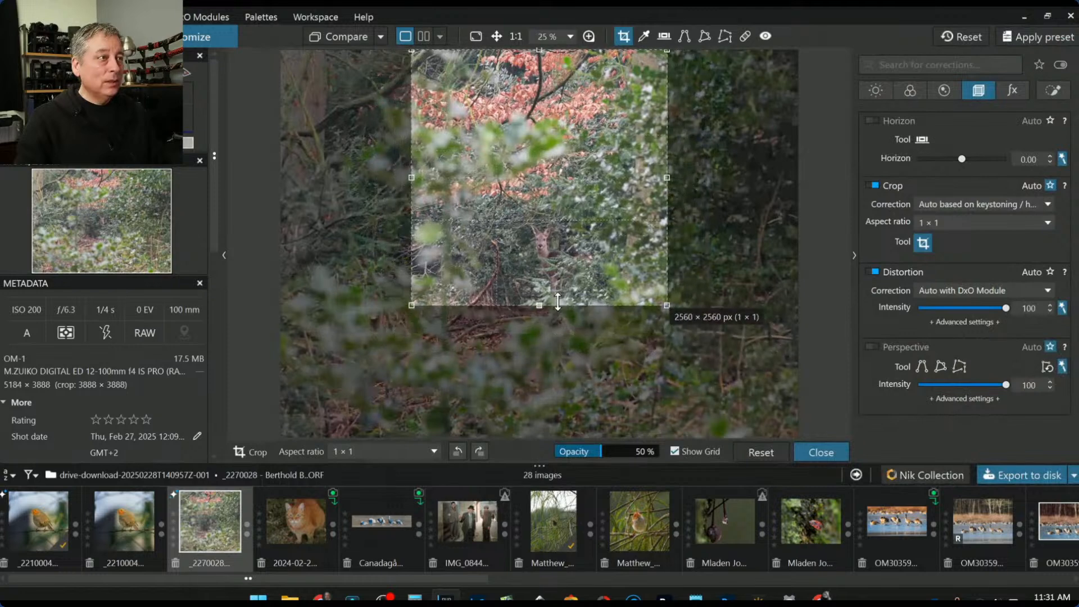
left_click_drag(541, 49, 544, 135)
left_click_drag(549, 207, 569, 246)
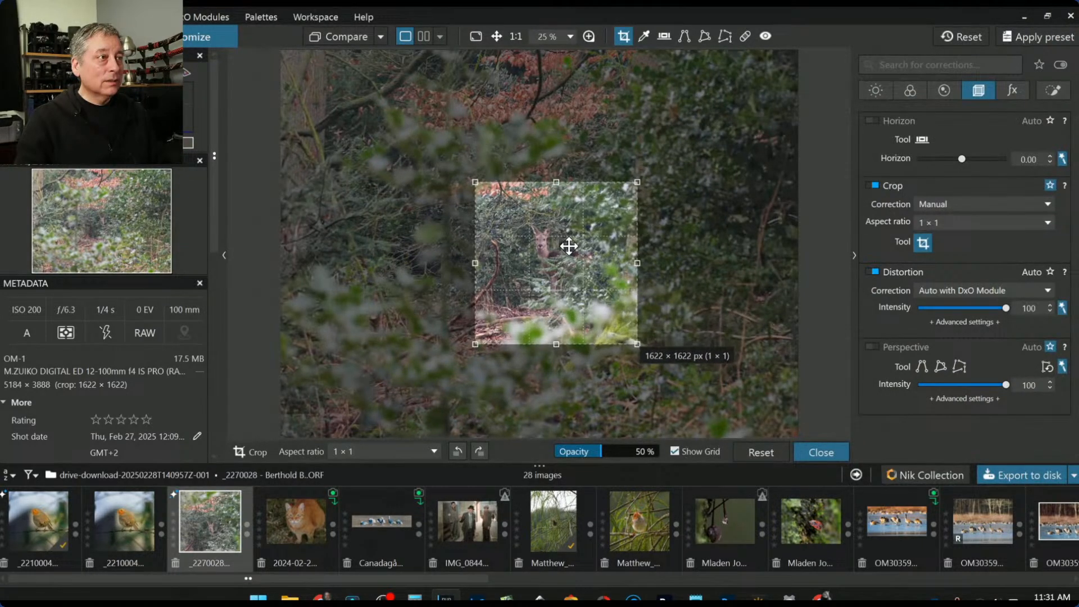
key("Return")
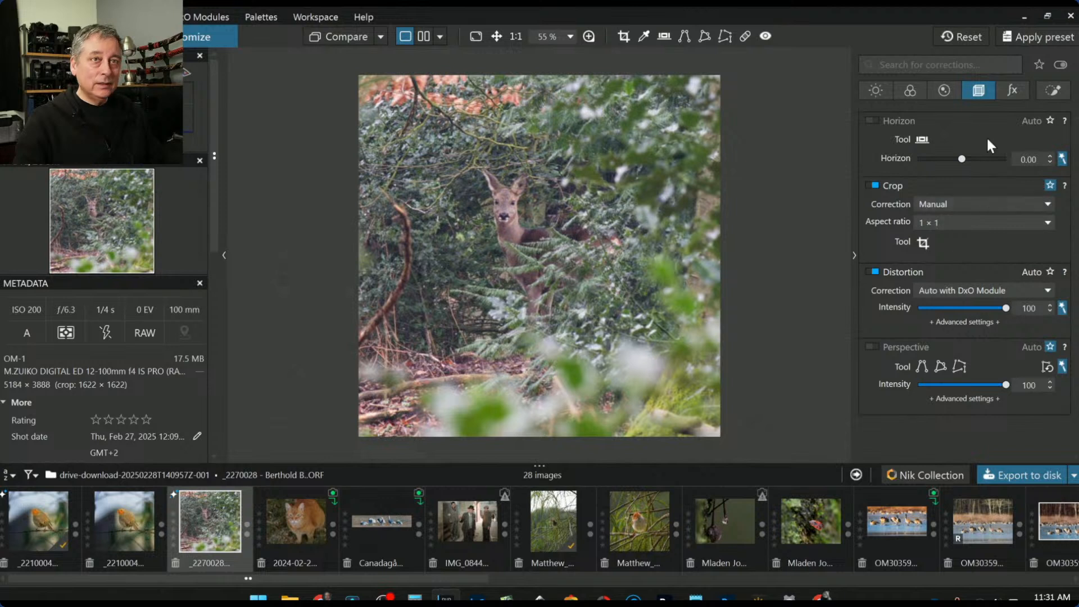
Place control points on the deer's head, neck and body, brightening them to +0.60 exposure
left_click(1043, 93)
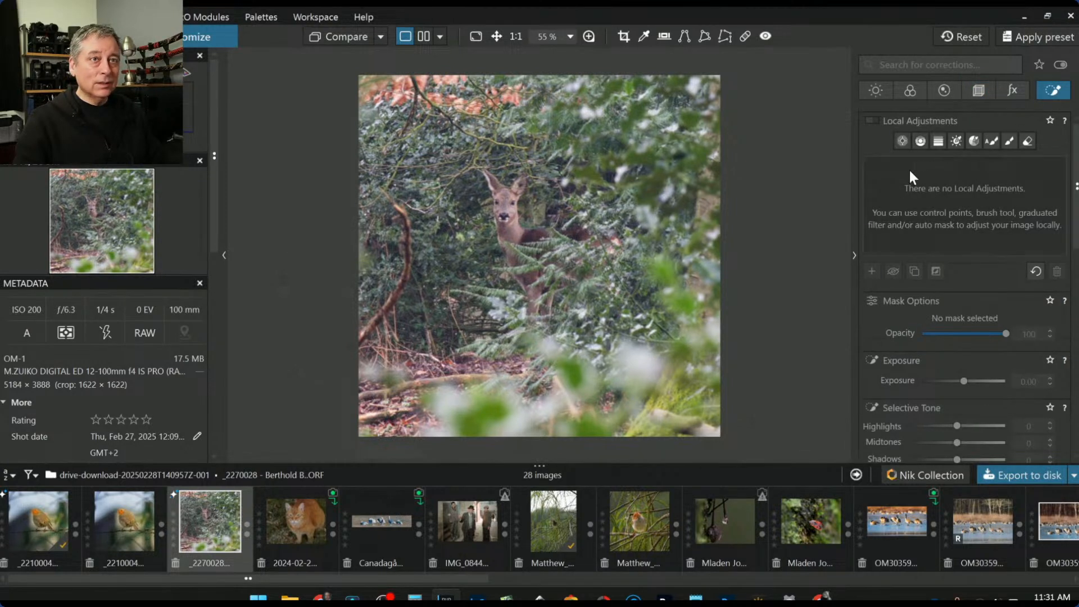
left_click(902, 141)
left_click(505, 211)
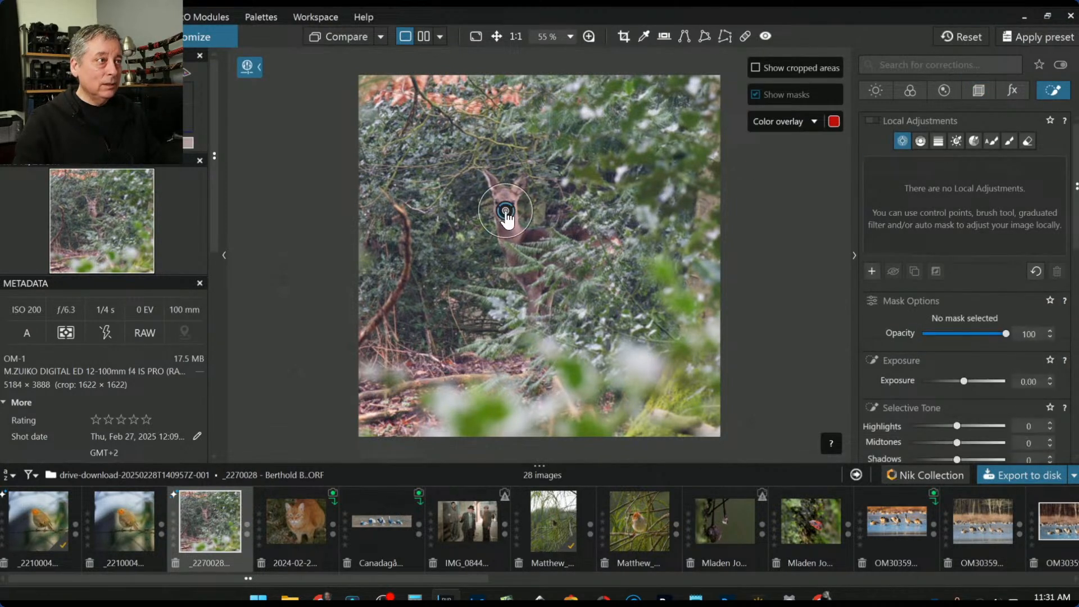
left_click(529, 237)
left_click(524, 281)
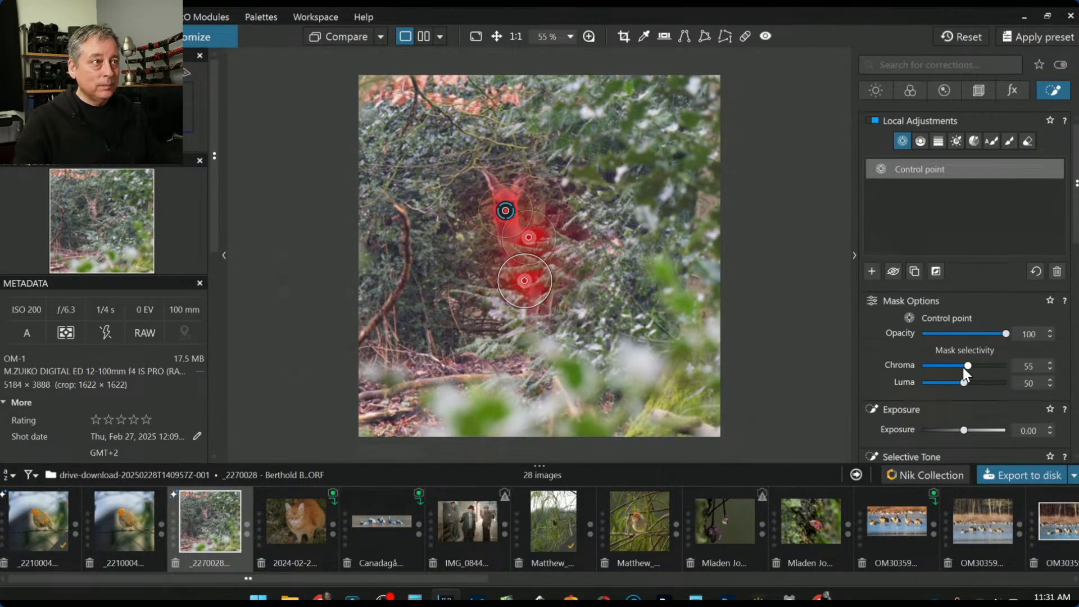
scroll(962, 405, "down", 1)
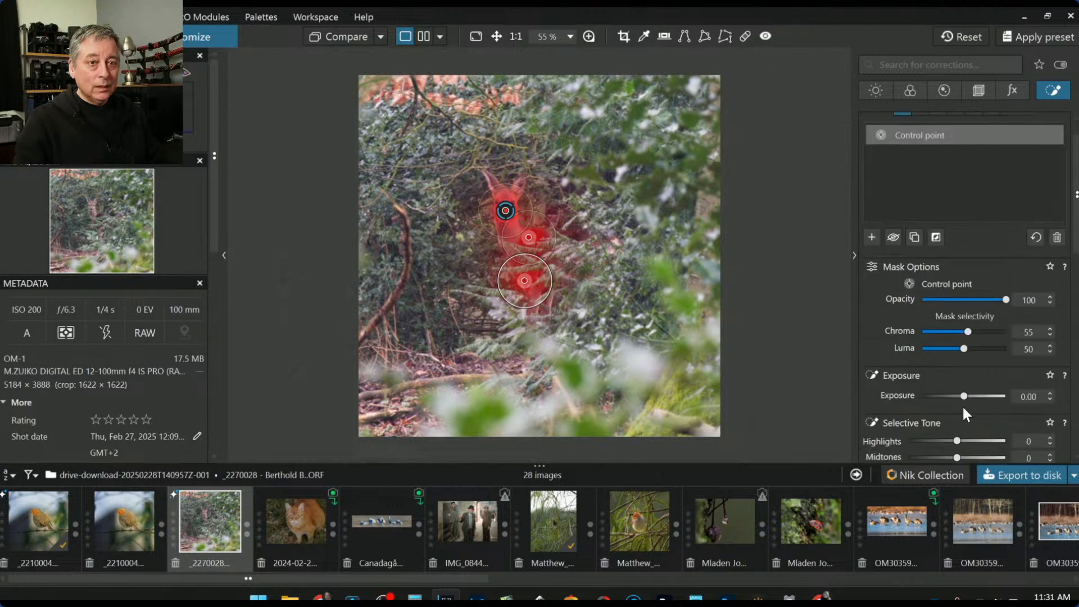
left_click_drag(966, 365, 969, 366)
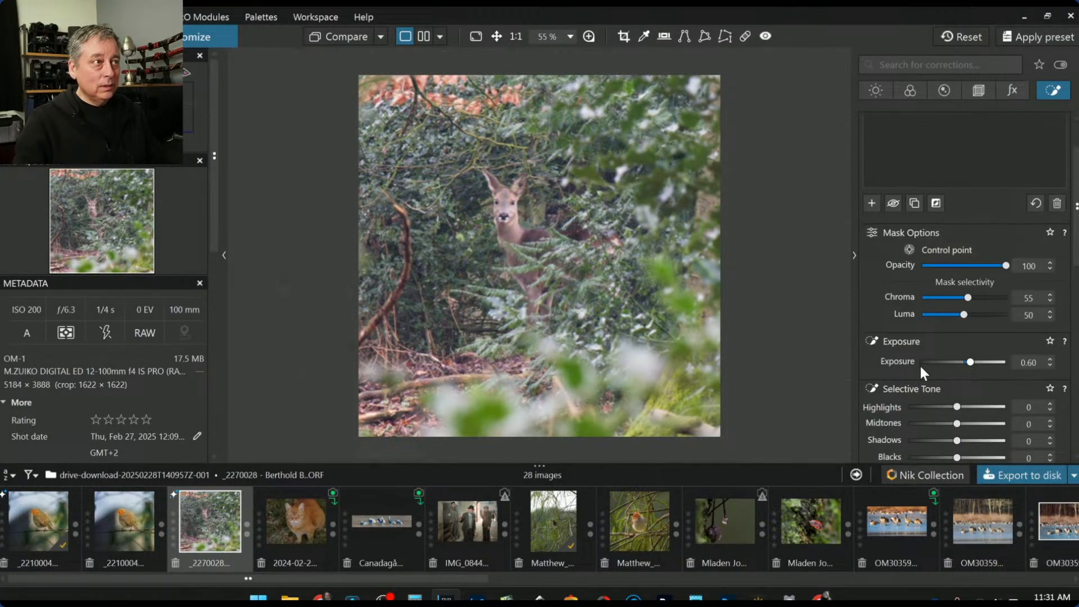
scroll(899, 364, "down", 2)
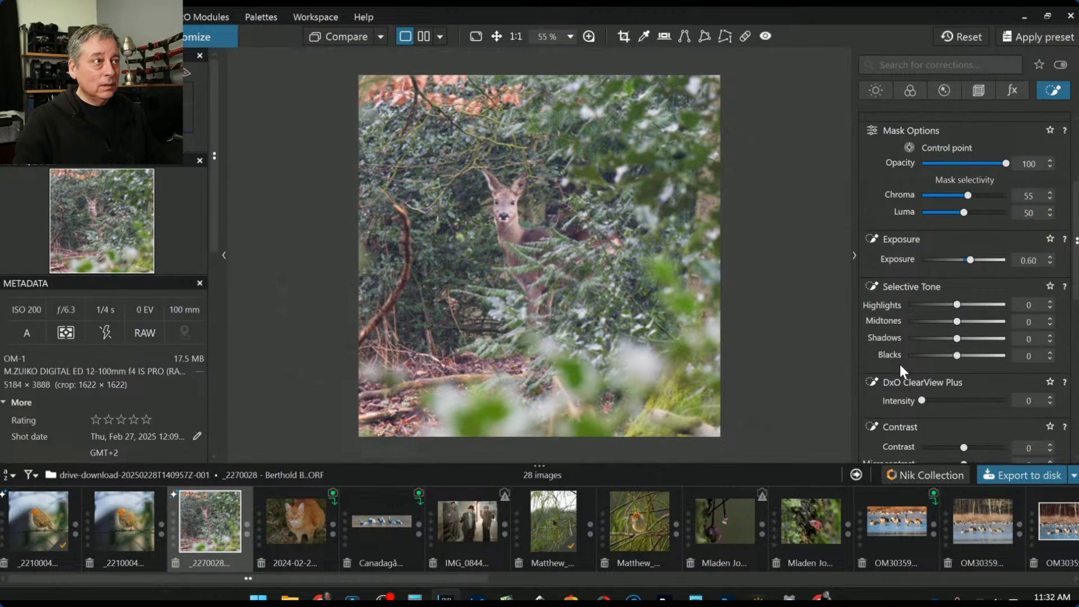
Raise the master HSL Vibrancy to 34
left_click(874, 91)
scroll(877, 225, "up", 3)
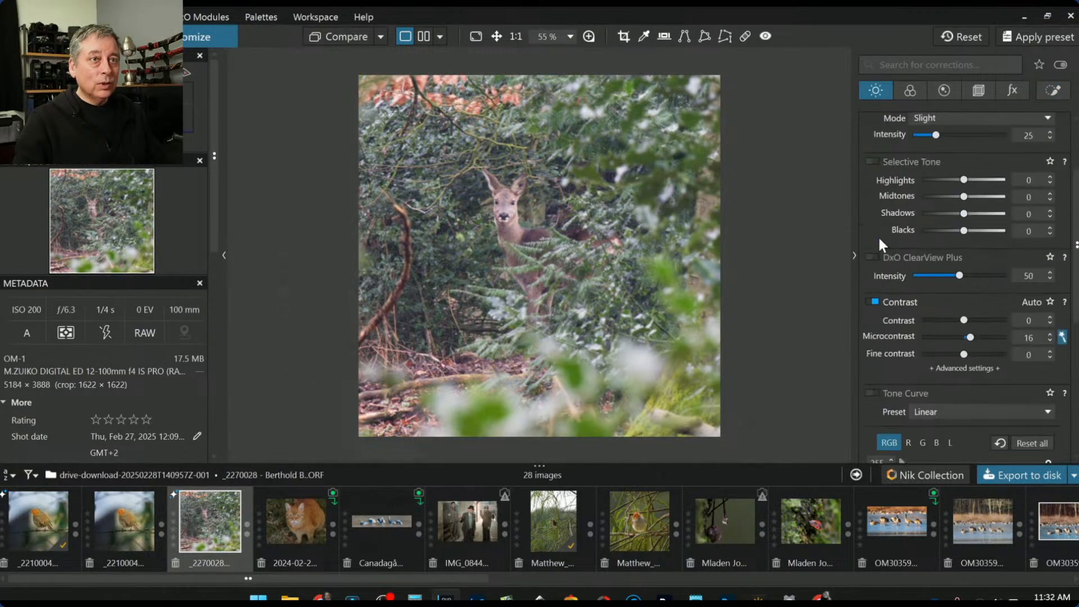
scroll(878, 237, "down", 3)
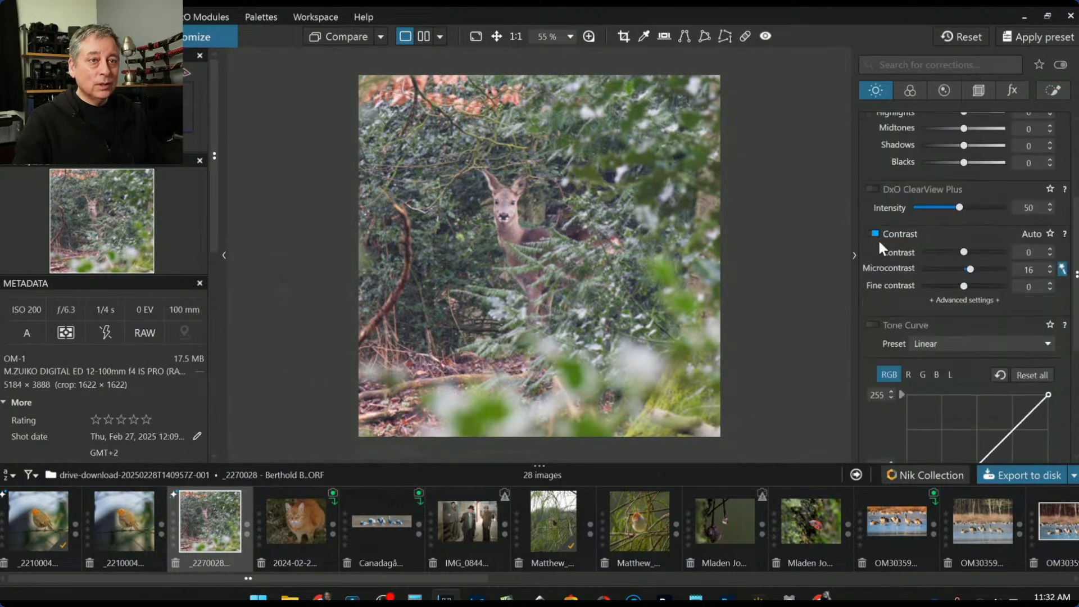
left_click(911, 92)
scroll(941, 306, "down", 3)
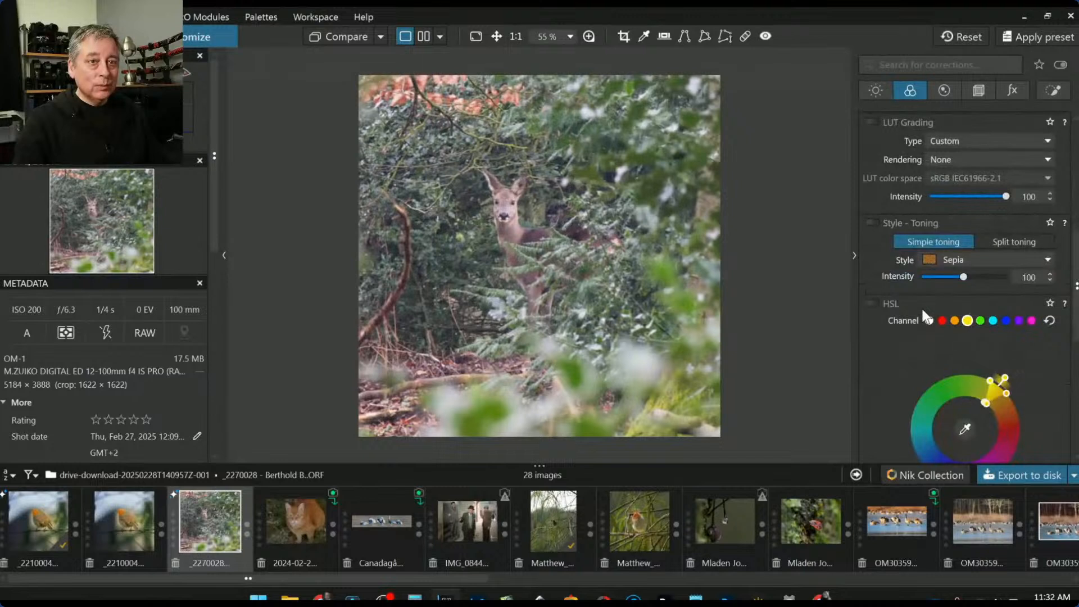
scroll(926, 317, "down", 1)
left_click(928, 288)
scroll(899, 313, "down", 3)
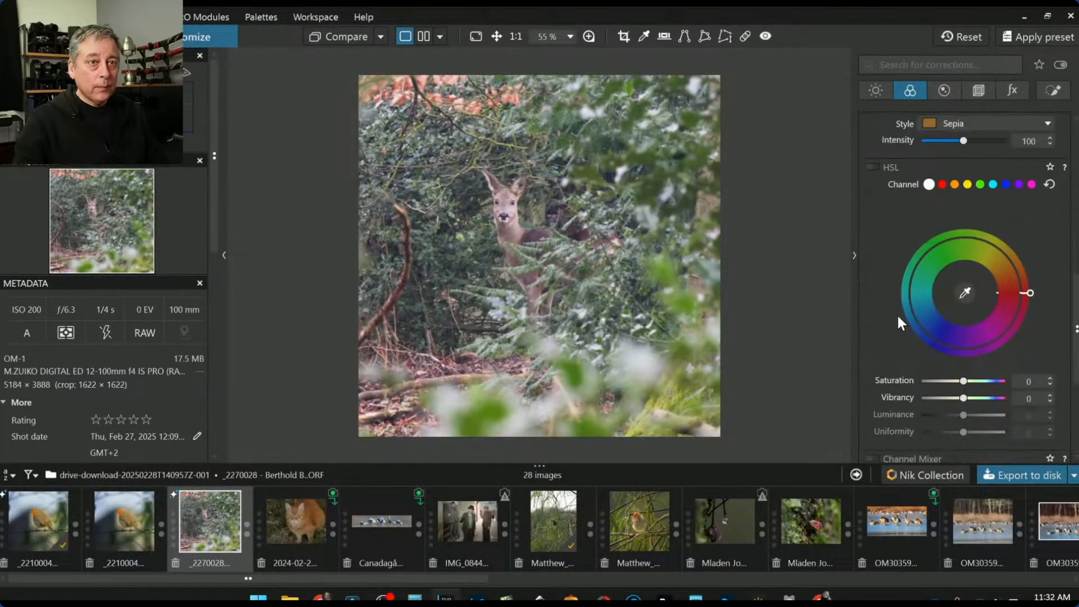
left_click_drag(965, 399, 978, 399)
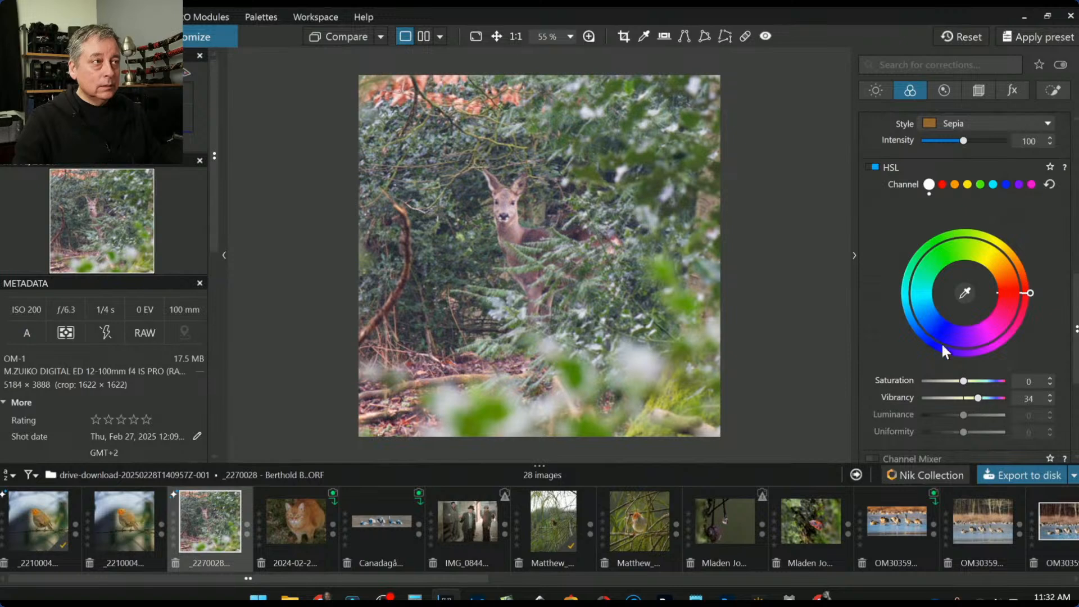
Turn on ClearView Plus at 15 and lift the Blacks to 11
left_click(885, 91)
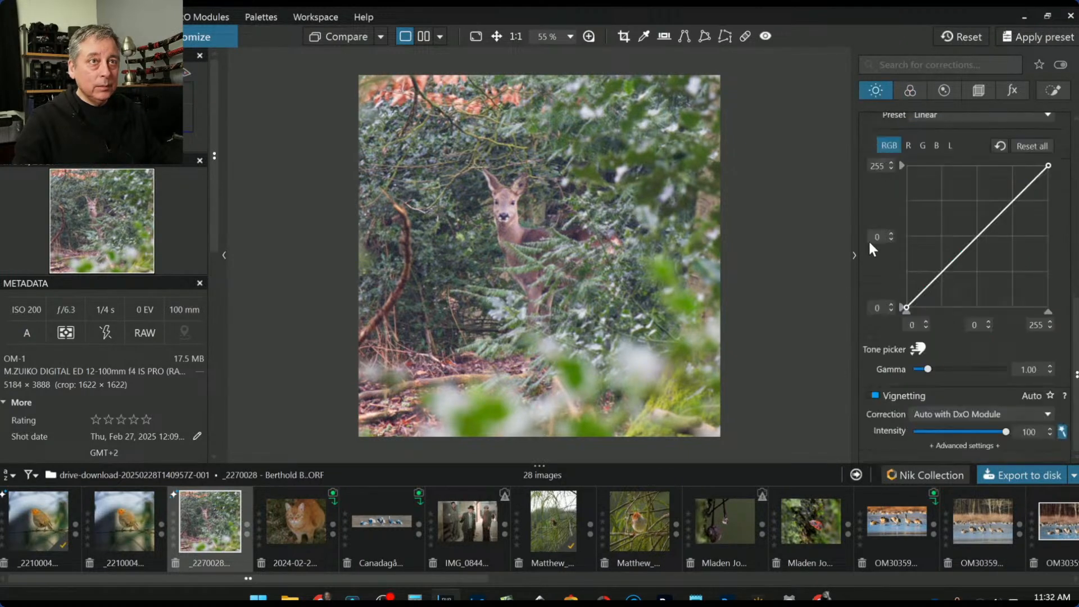
scroll(877, 254, "up", 5)
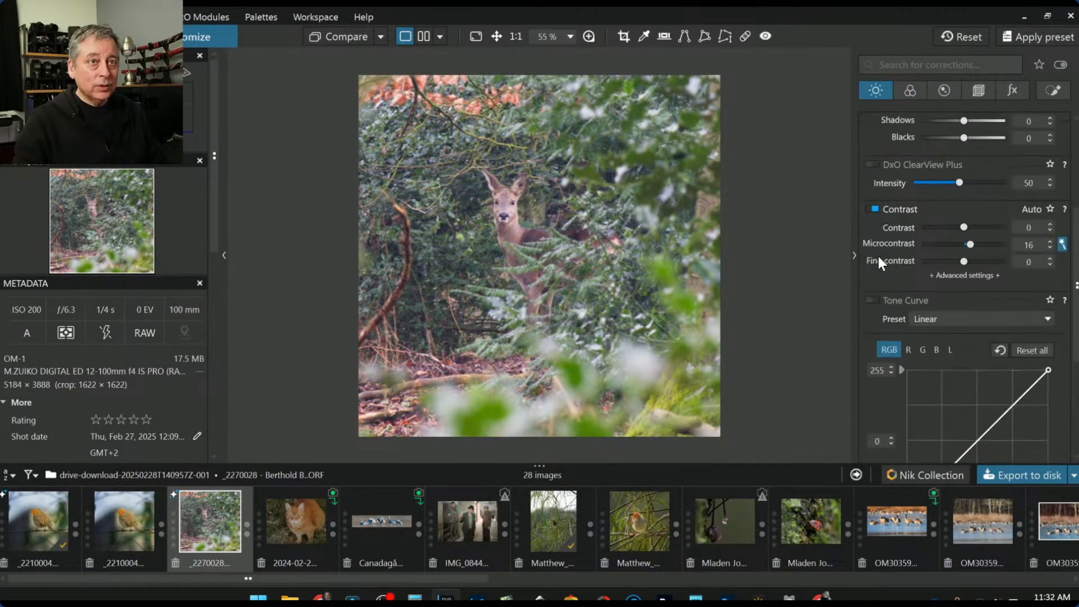
left_click(930, 251)
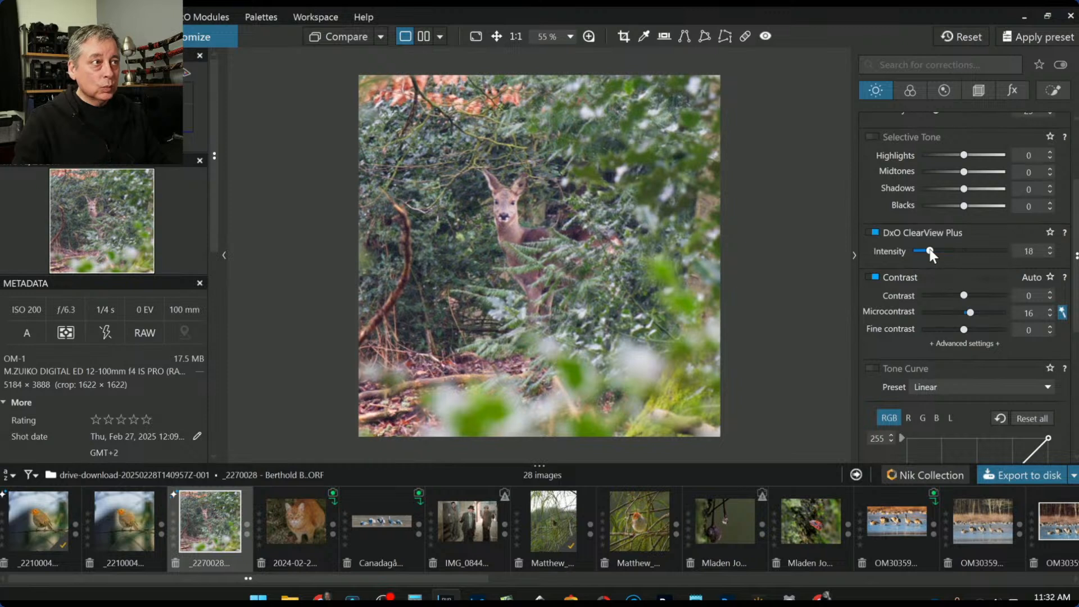
left_click_drag(930, 251, 926, 252)
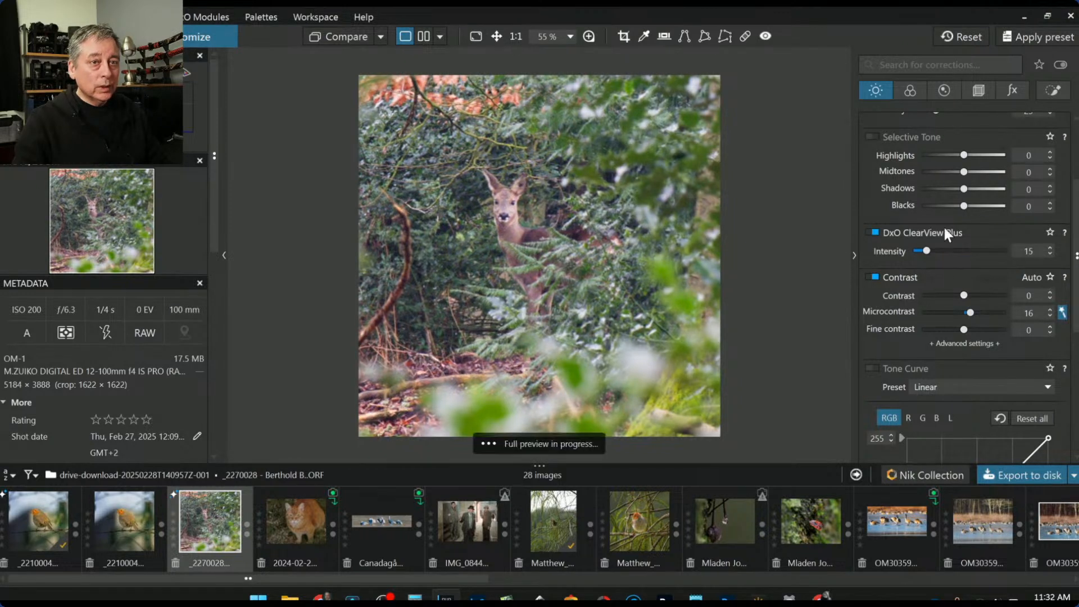
left_click_drag(963, 206, 969, 208)
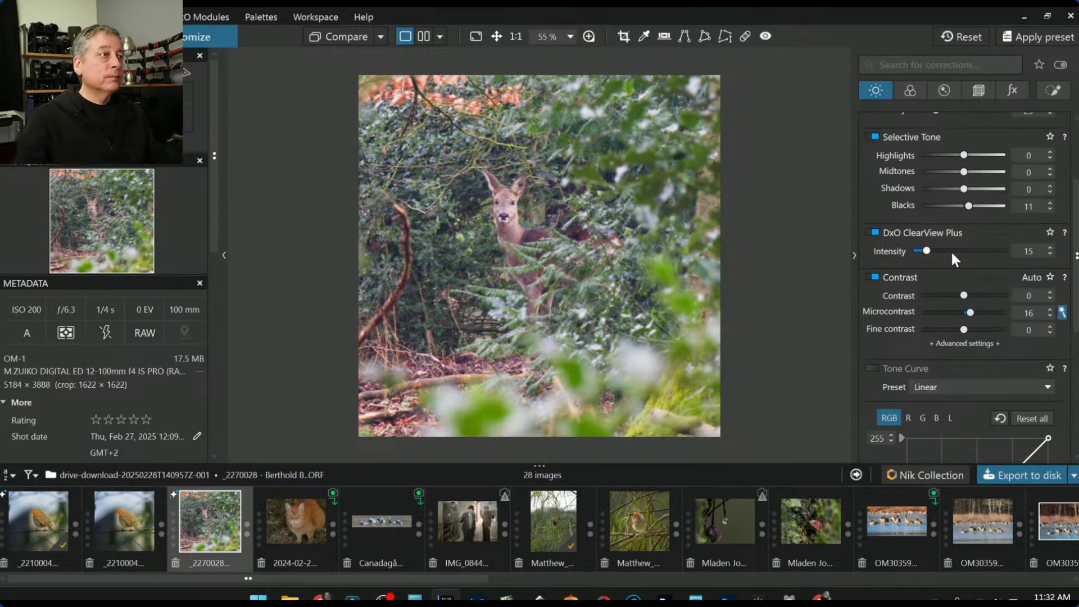
key("l")
left_click(709, 36)
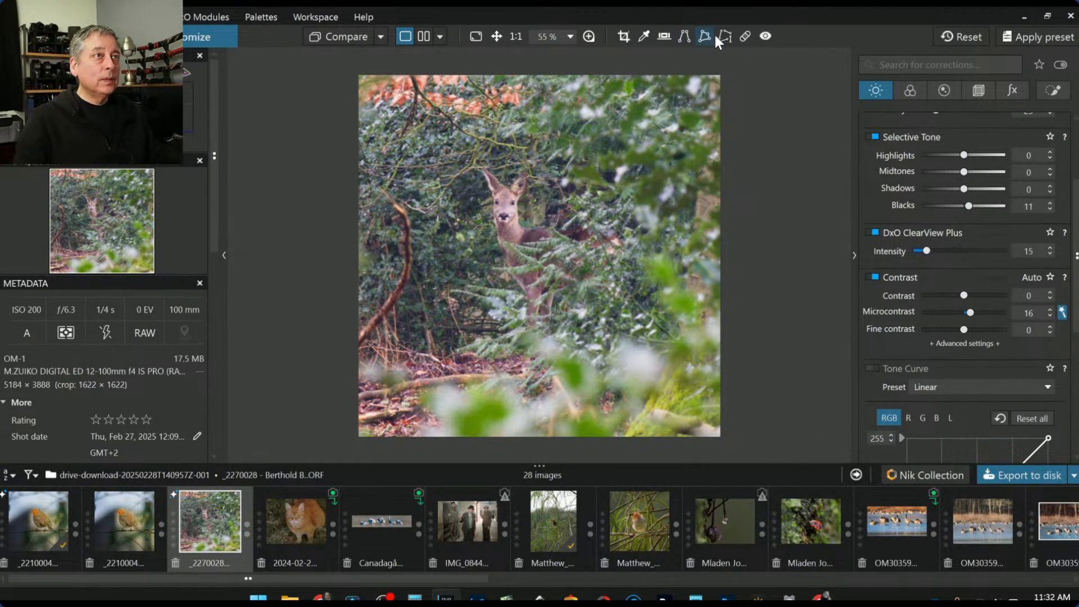
Paint a first repair over the left branch and set the repair feathering to 59 %
left_click(745, 36)
left_click(403, 219)
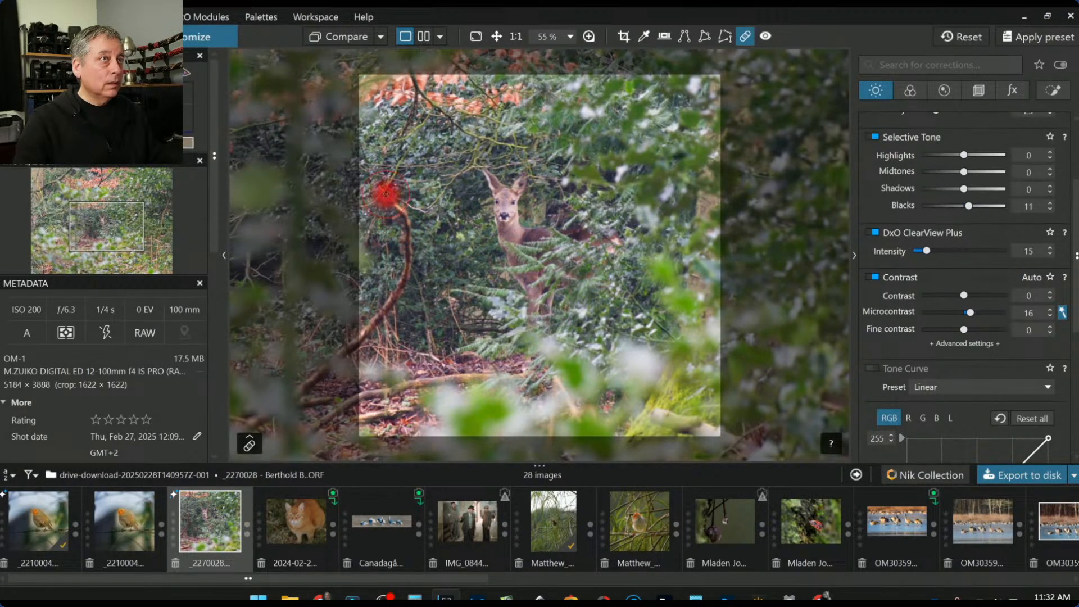
left_click(249, 444)
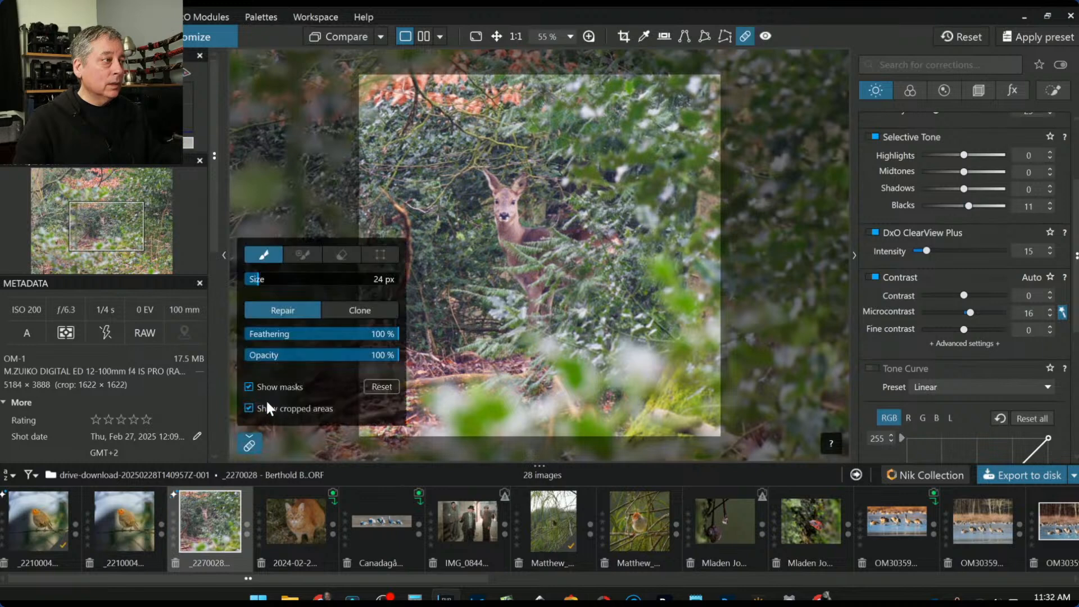
left_click(324, 330)
left_click_drag(323, 330, 335, 332)
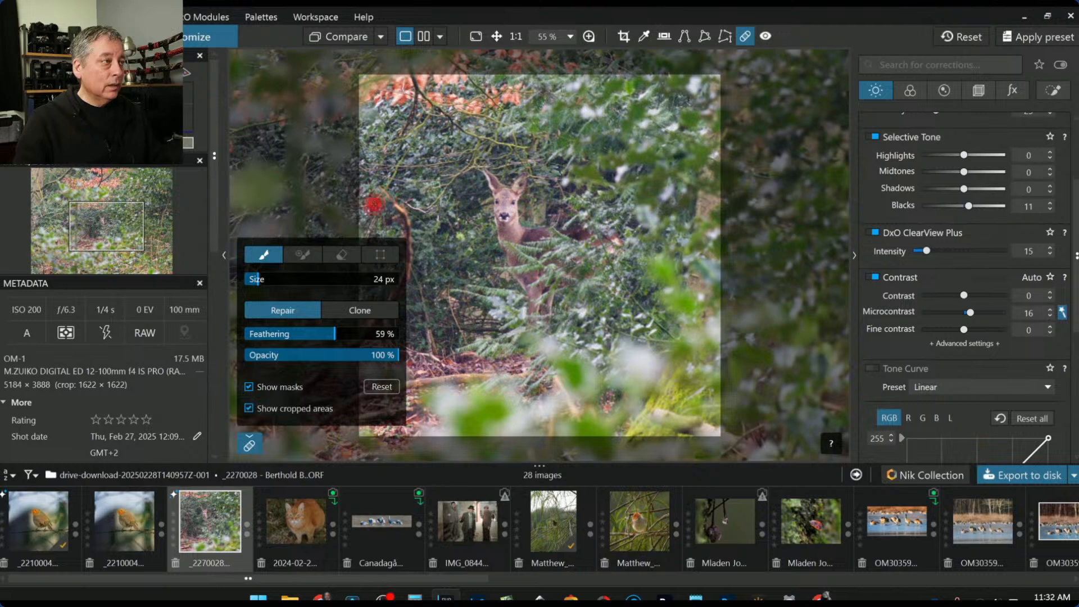
left_click(249, 446)
Repaint the spot left of the deer and shift the repair source slightly down
mouse_move(381, 189)
left_mouse_down()
mouse_move(402, 276)
mouse_move(355, 347)
left_mouse_up()
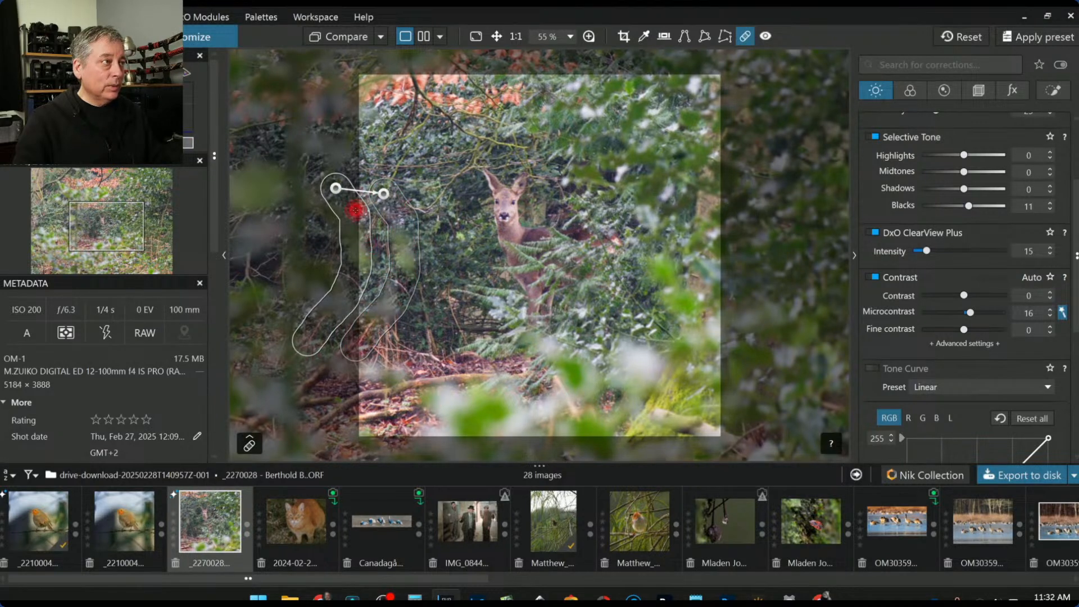
left_click_drag(334, 191, 335, 198)
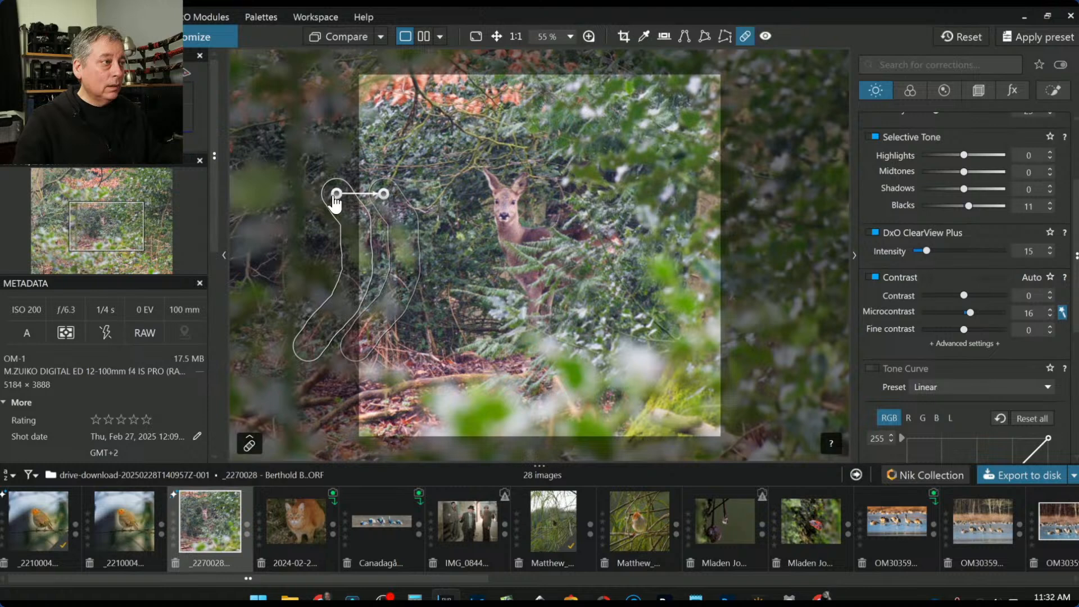
left_click(970, 525)
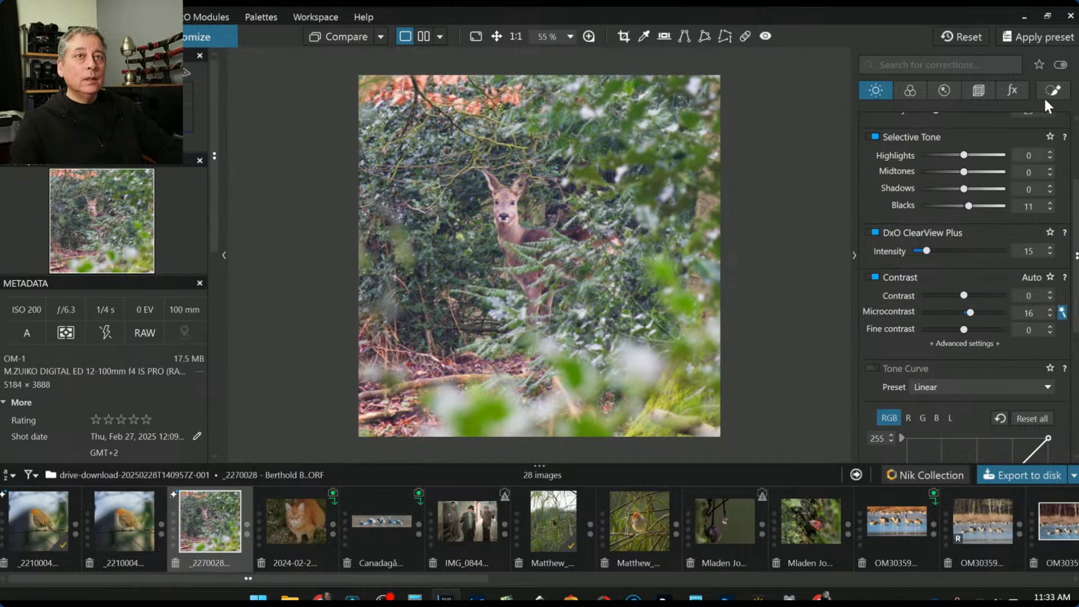
Add an image-wide control point with Chroma and Luma at 0, setting exposure to −1.36
scroll(982, 279, "up", 2)
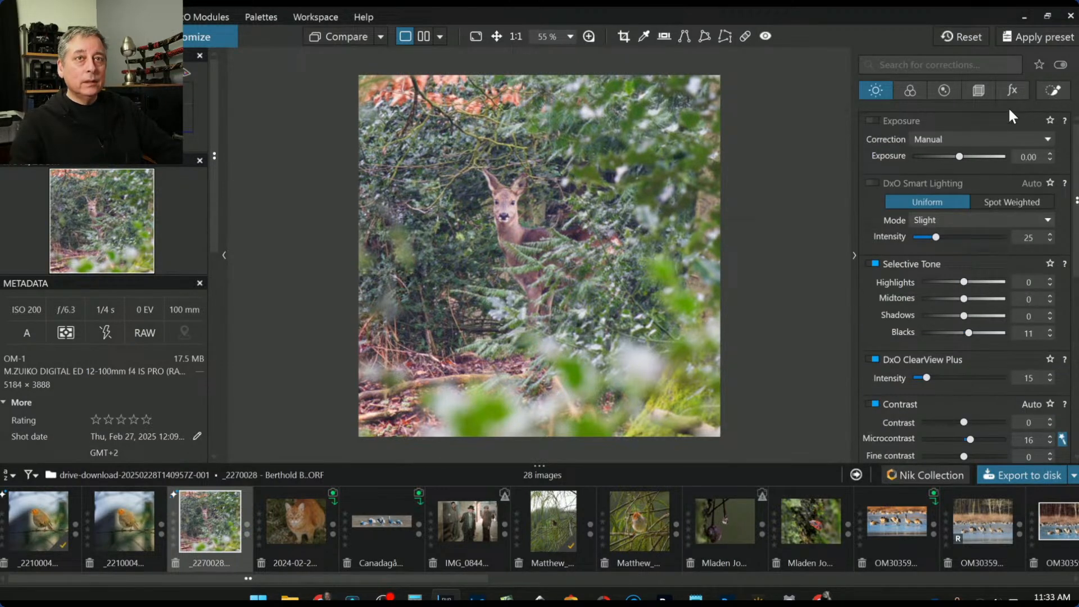
left_click(1053, 91)
left_click(903, 139)
left_click(871, 271)
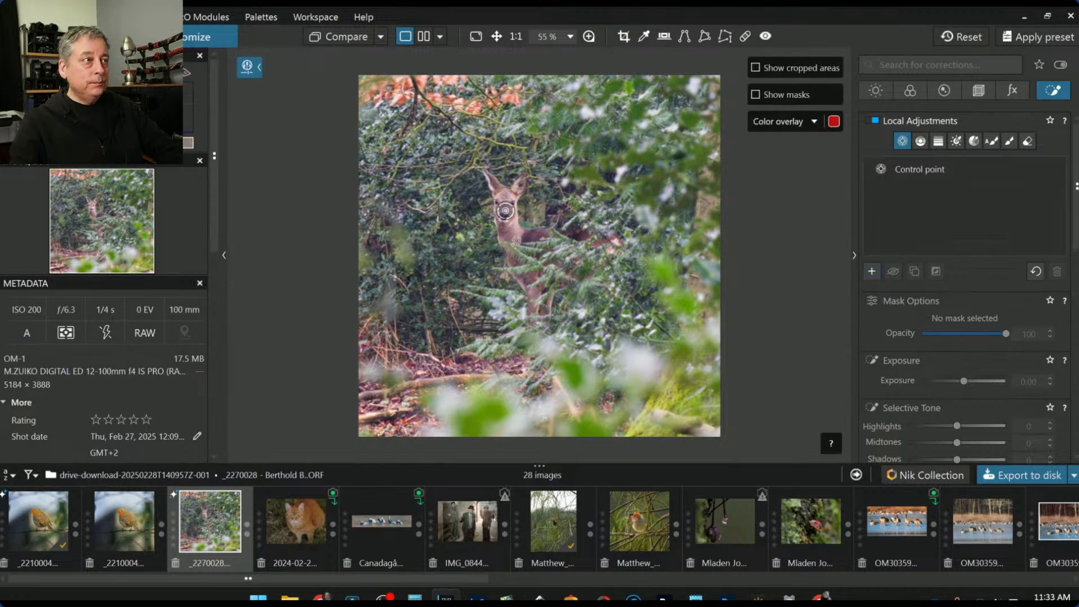
left_click(515, 241)
left_click_drag(540, 233, 740, 228)
left_click(922, 366)
left_click(924, 383)
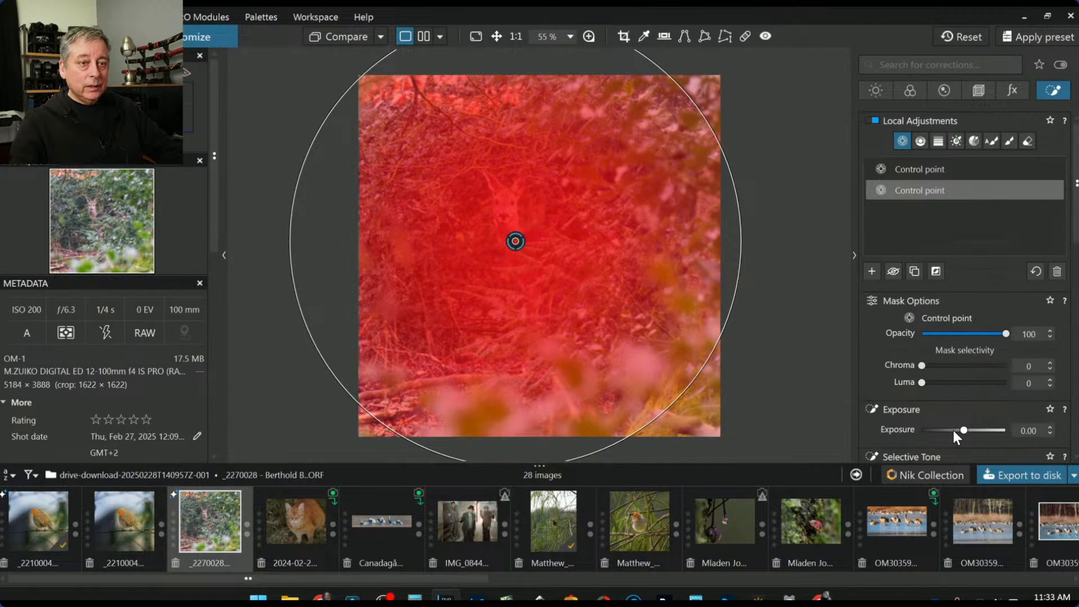
left_click(936, 272)
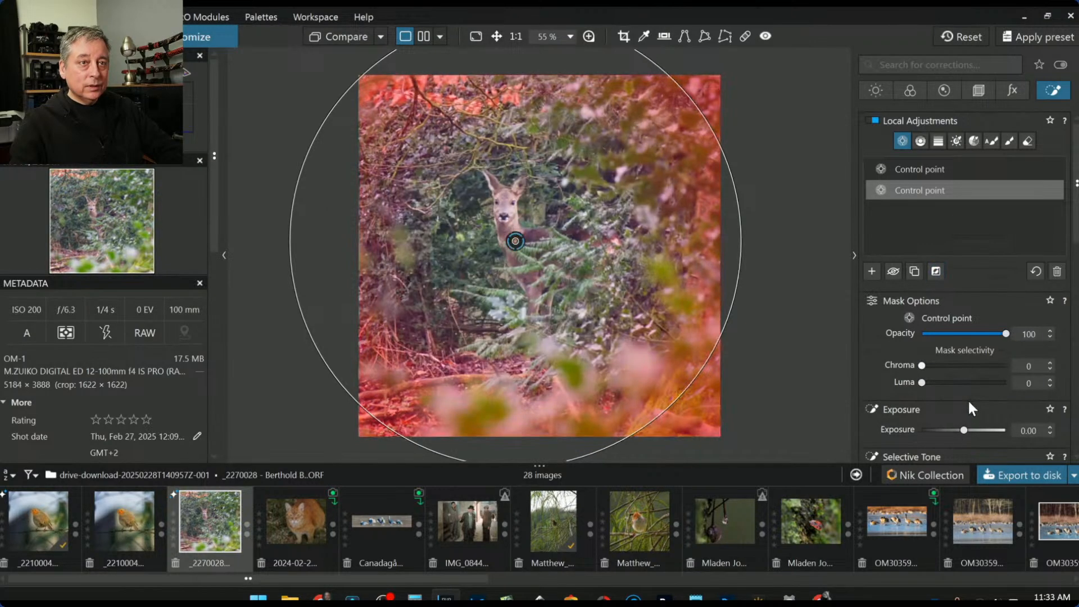
left_click_drag(956, 428, 950, 429)
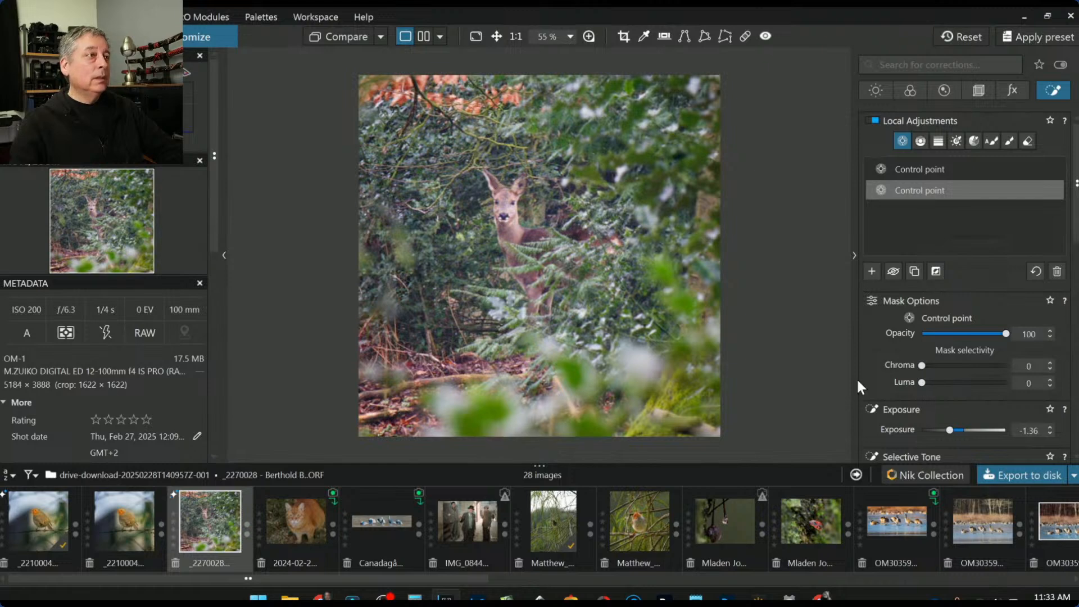
left_click(1022, 474)
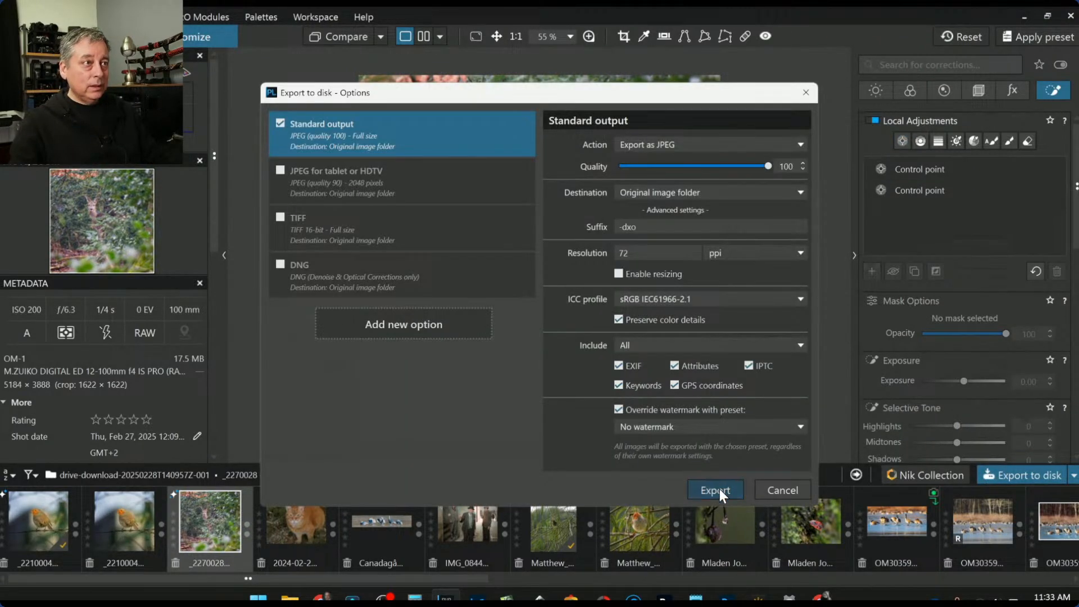
Export the deer photo as a JPEG at quality 100 to the original folder
left_click(720, 489)
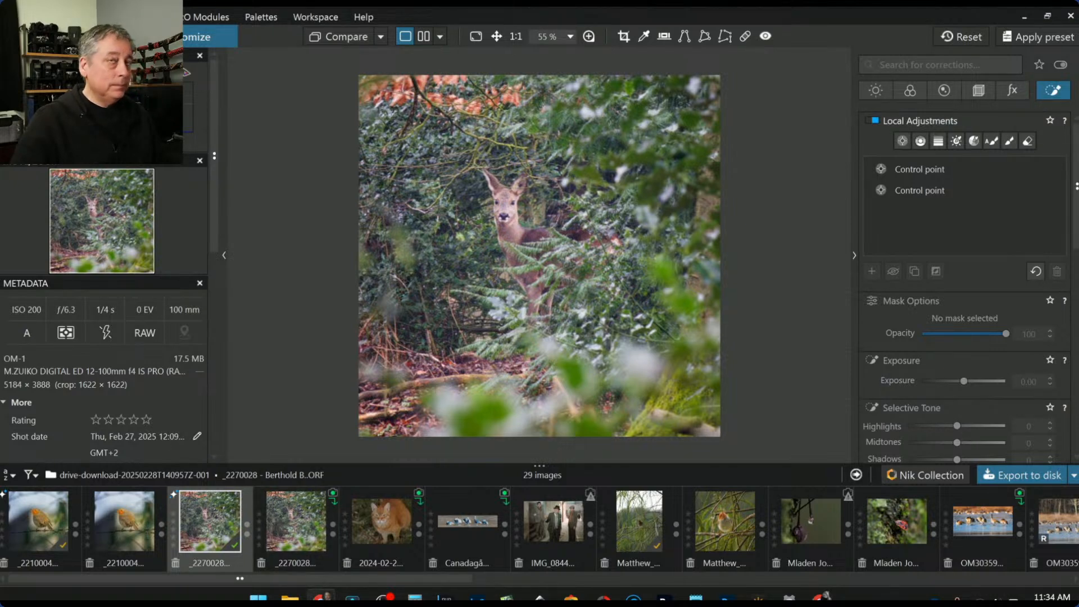
Reset the _2270028 raw, make it the reference image, and view the exported JPEG beside it
left_click(969, 37)
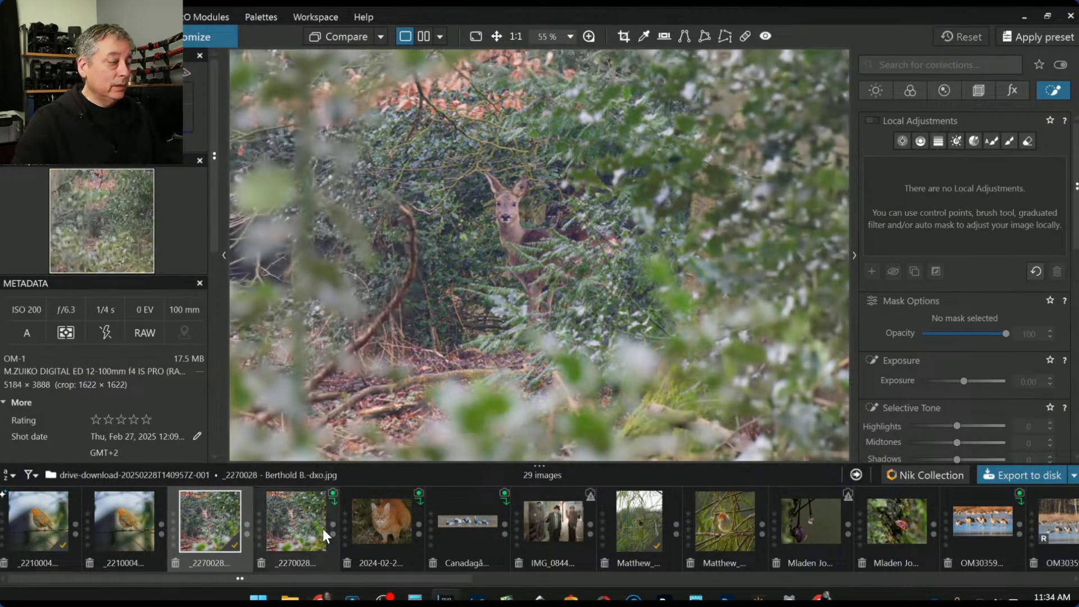
right_click(210, 531)
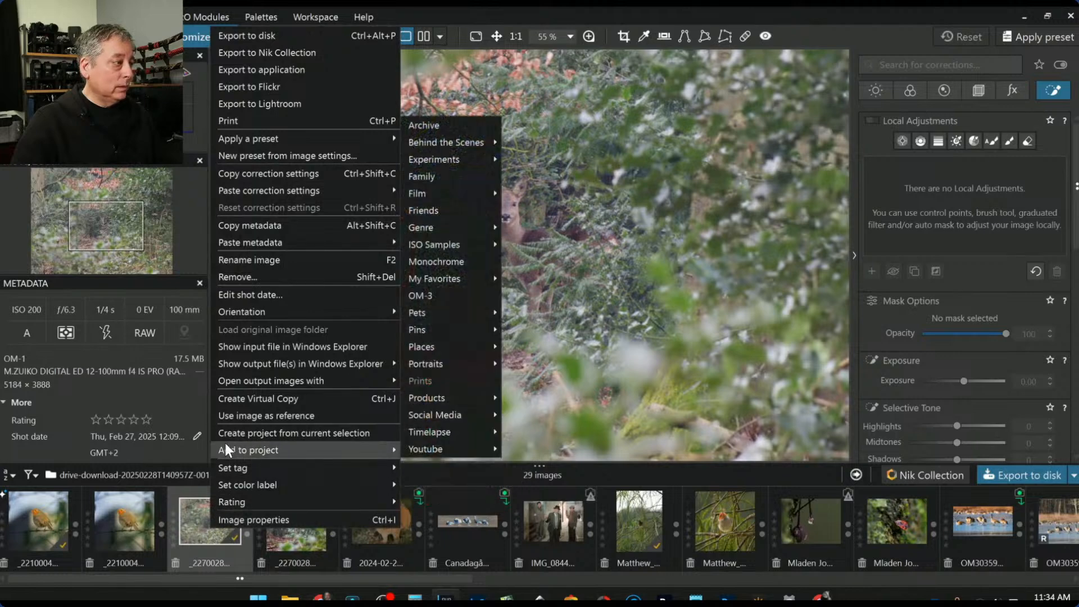
left_click(238, 416)
key("Tab")
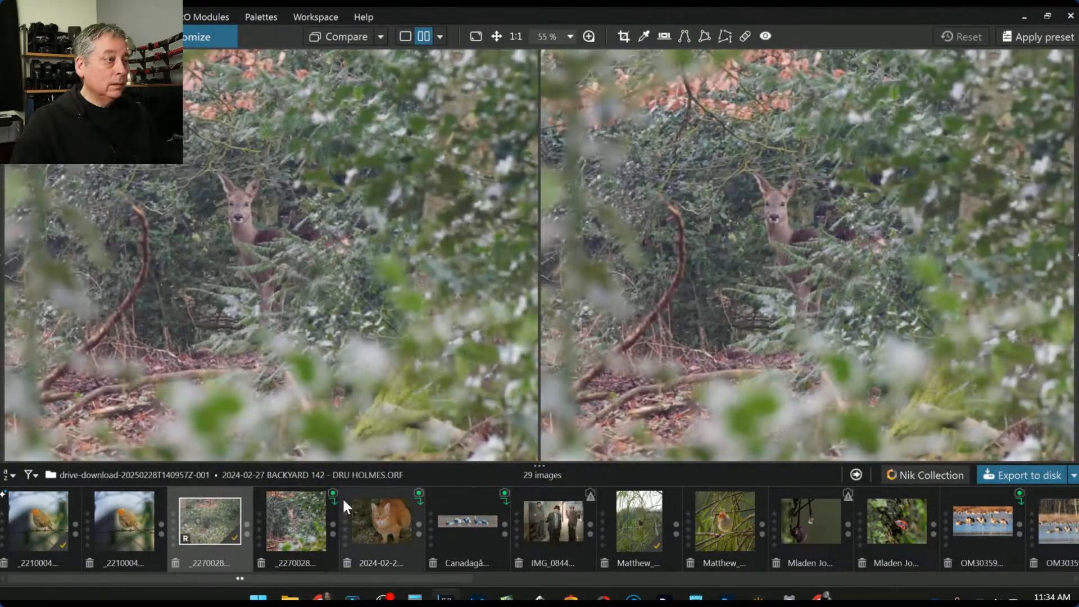
left_click(300, 525)
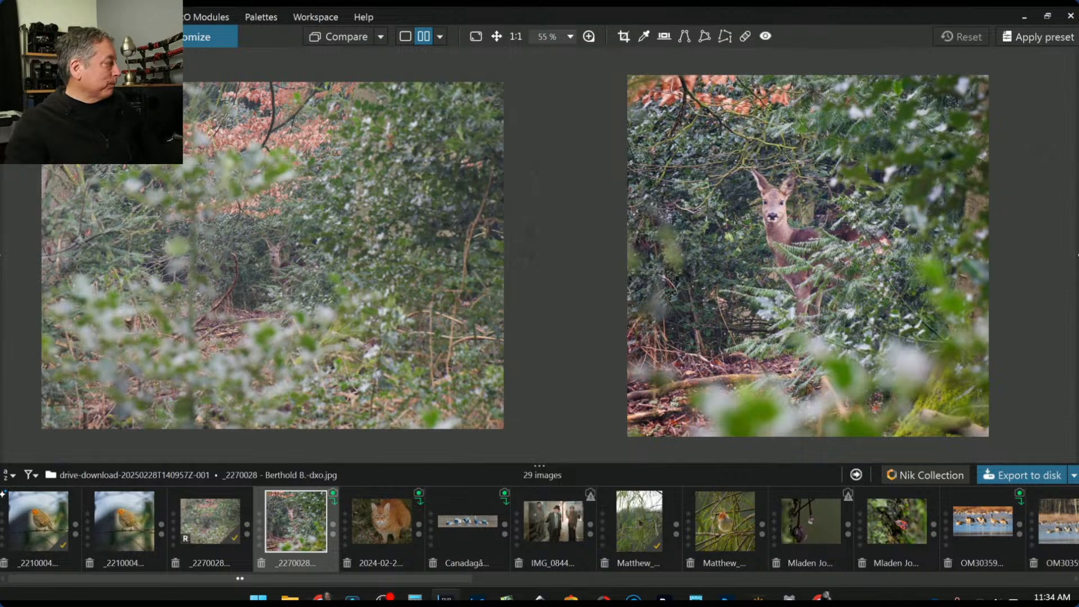
Select the ginger cat photo, install its required DxO Modules, and view it alone
left_click(371, 535)
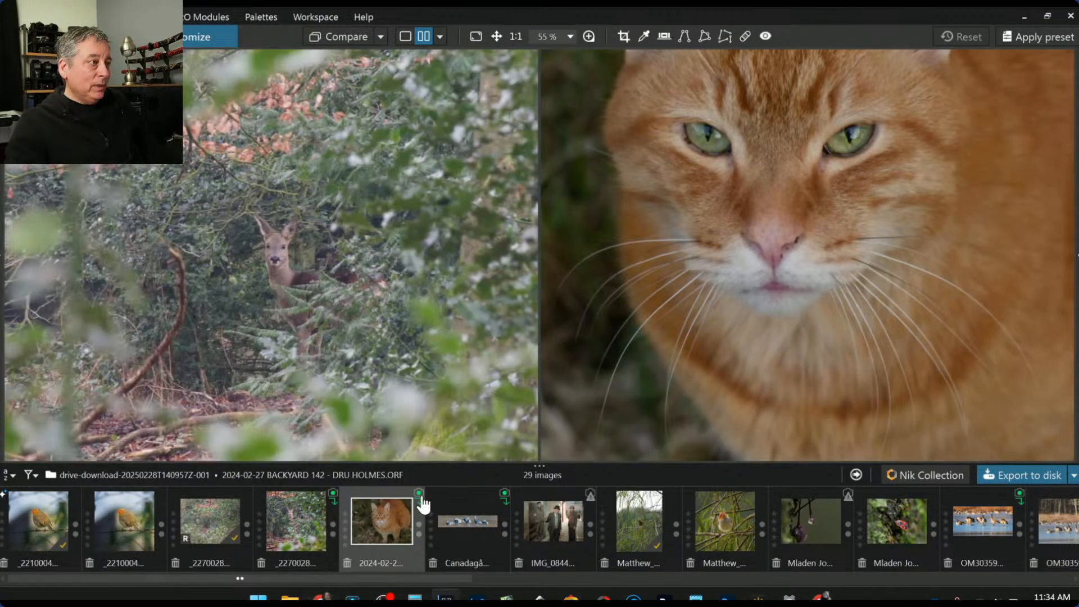
left_click(420, 497)
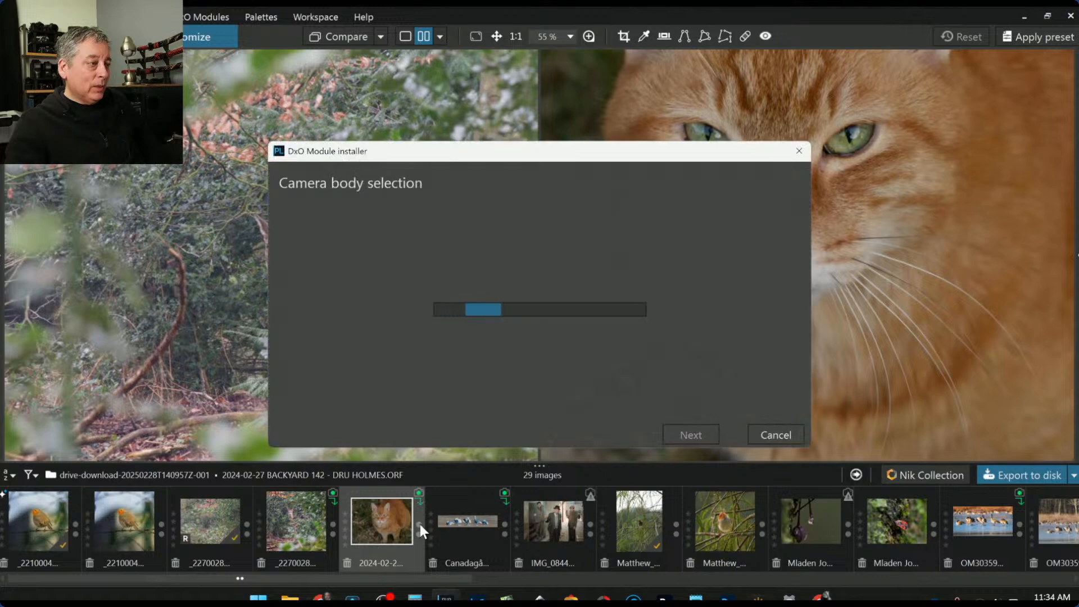
left_click(686, 436)
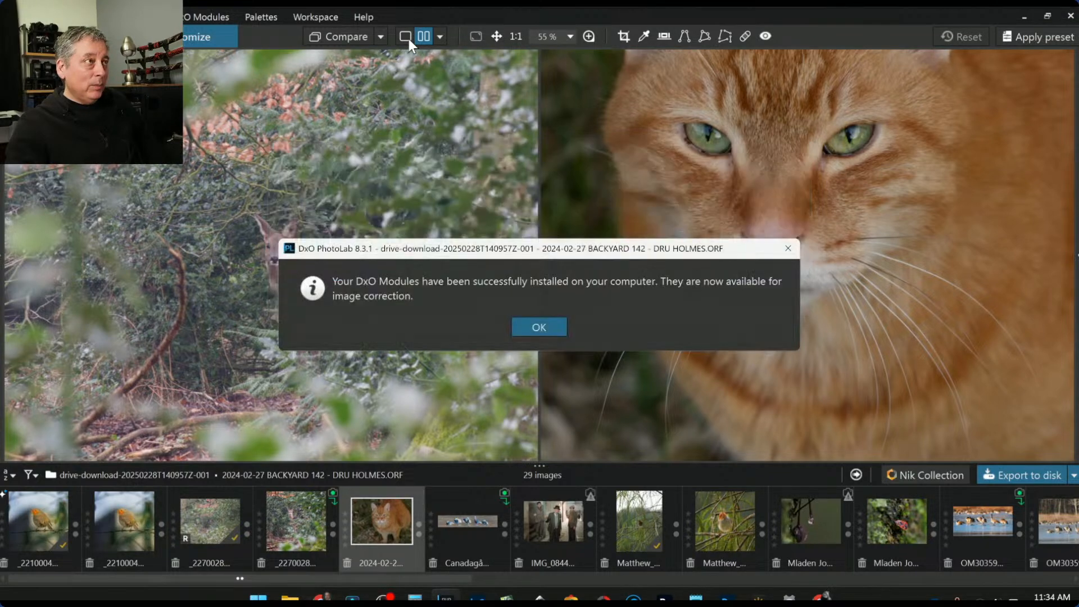
left_click(514, 326)
left_click(406, 37)
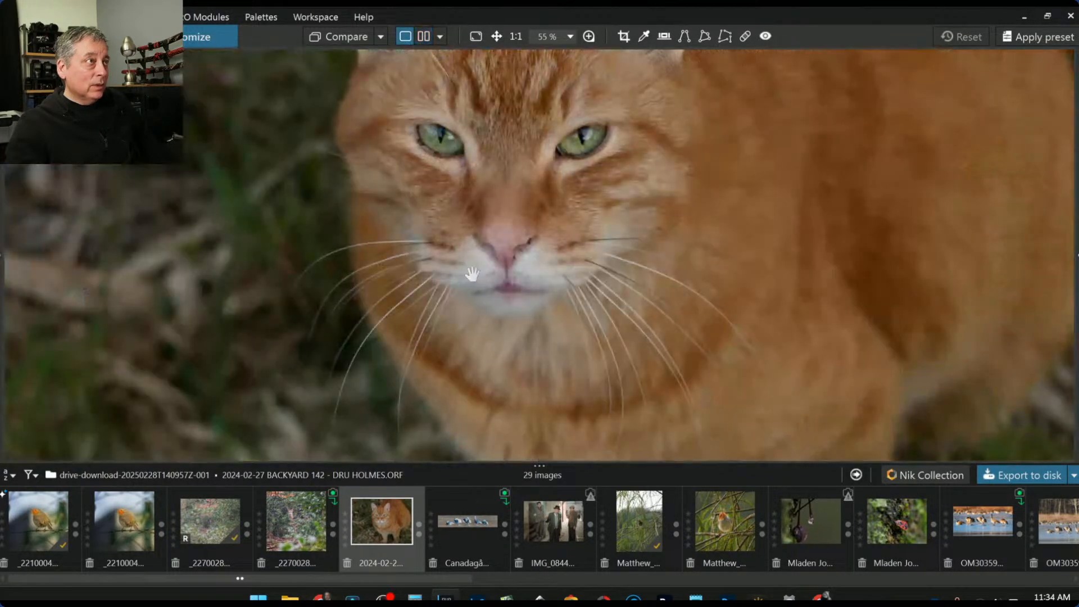
scroll(472, 277, "down", 2)
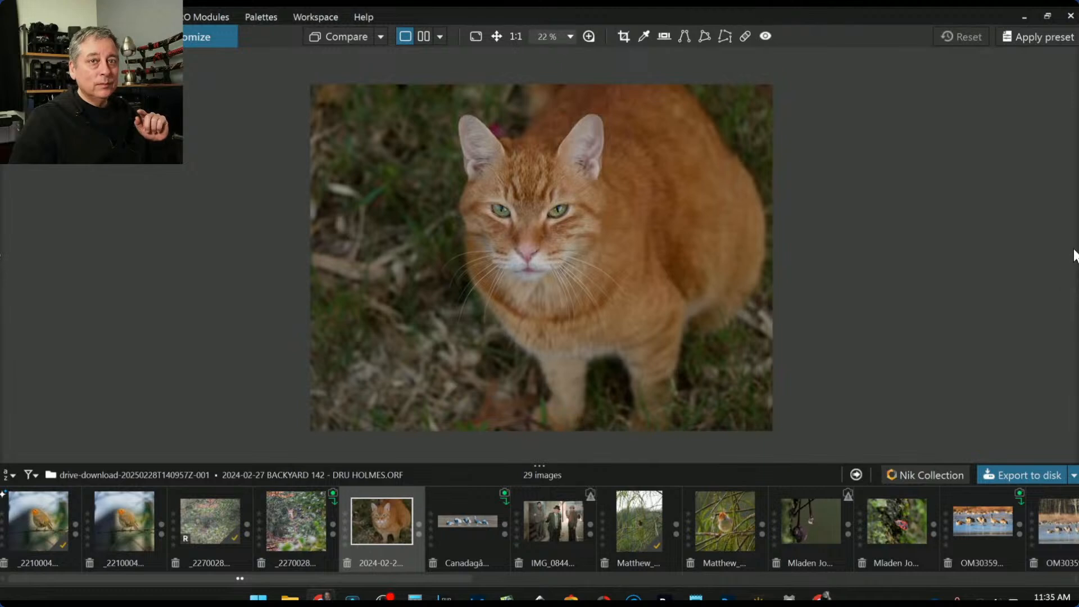
Place a small control point on the cat's eye with ClearView Plus 60 and Shadows 54
mouse_move(1074, 256)
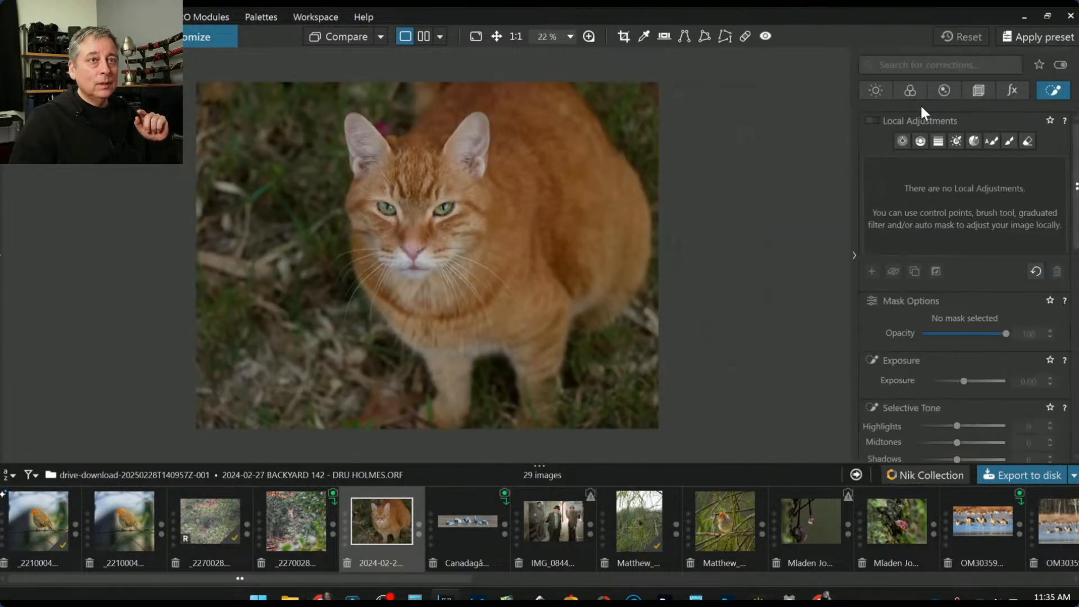
left_click(902, 141)
left_click(416, 214)
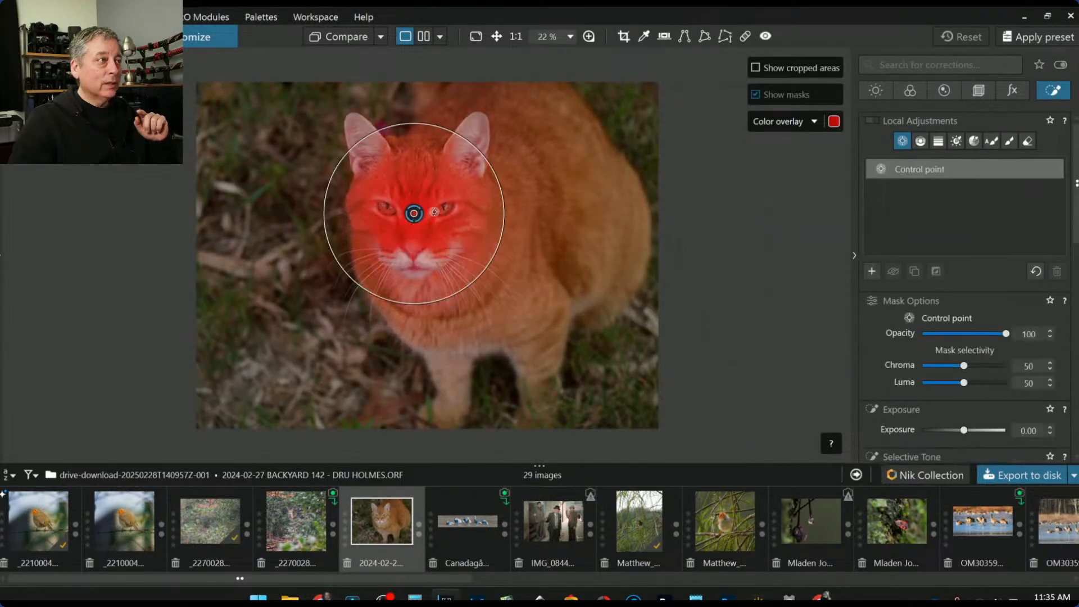
left_click_drag(498, 180, 386, 212)
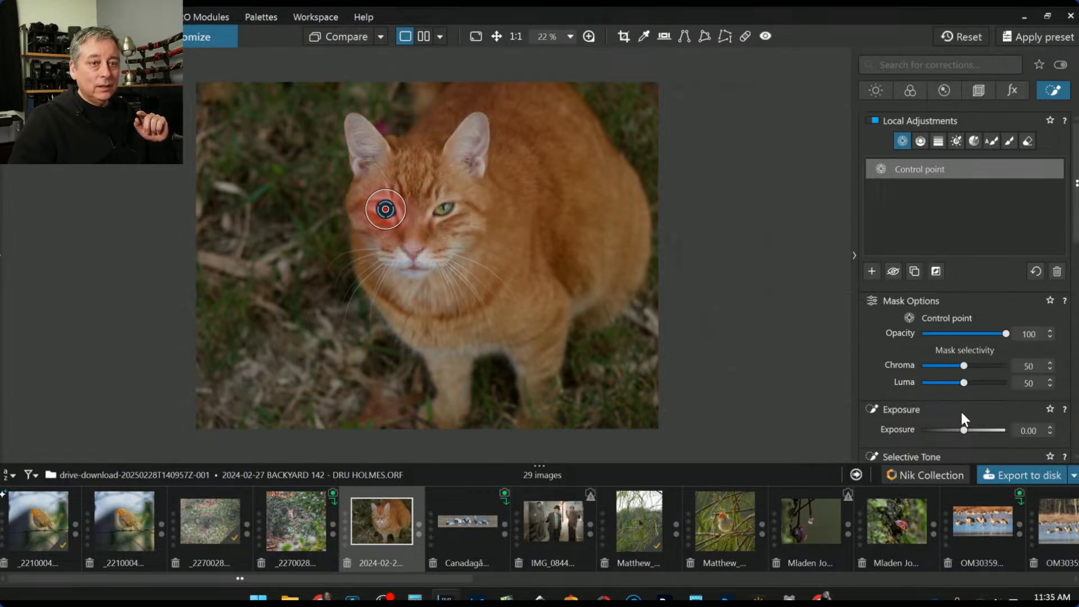
scroll(955, 424, "down", 2)
left_click_drag(959, 440, 970, 436)
scroll(955, 433, "down", 2)
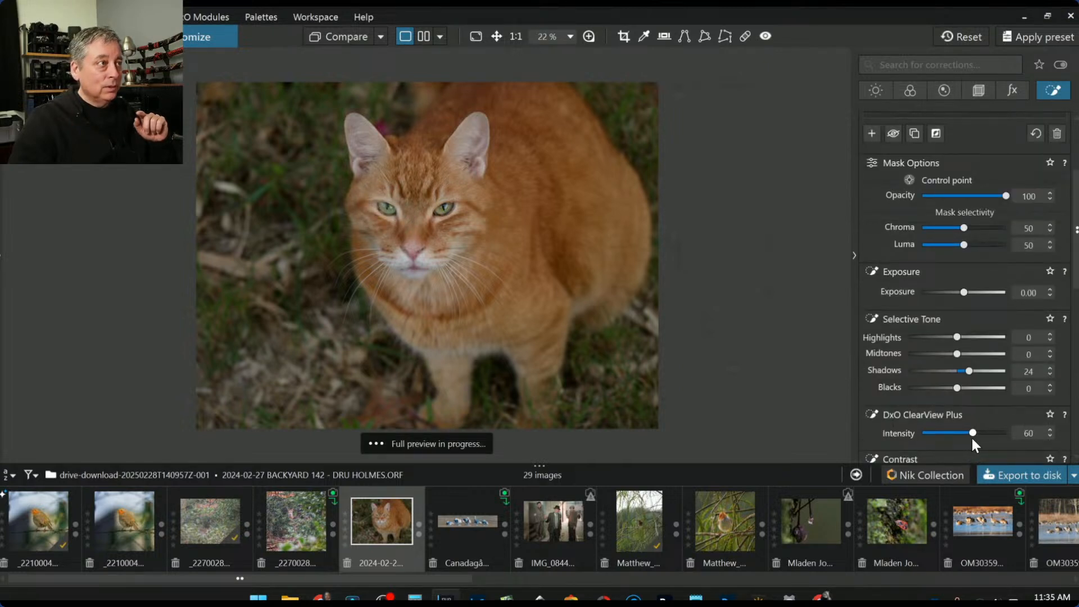
left_click_drag(968, 372, 983, 371)
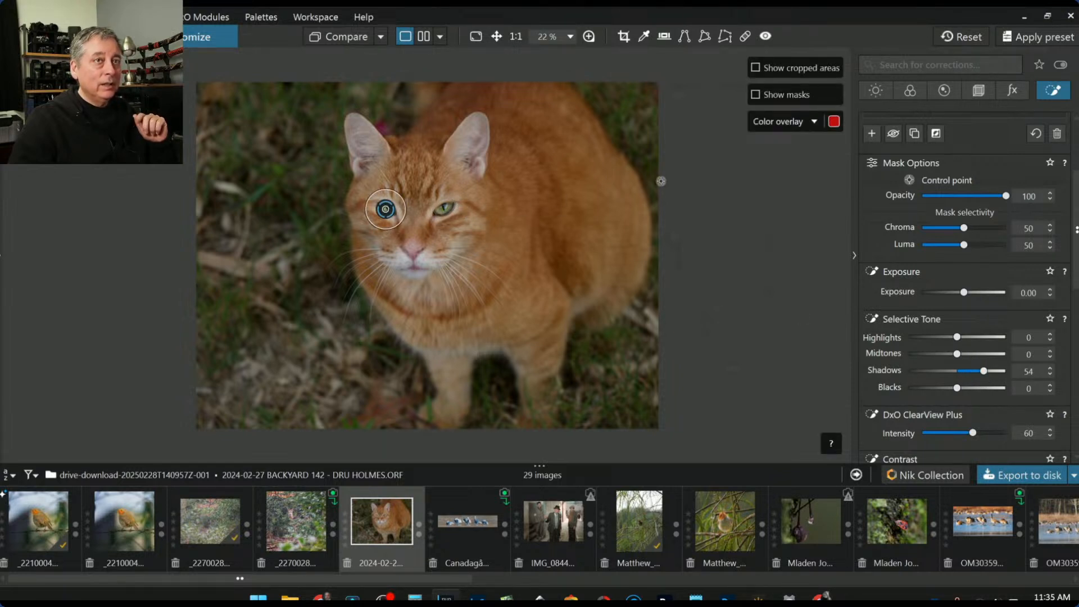
Extend the adjustment with points on the other eye, both ears, flank, body and chest
left_click(443, 210)
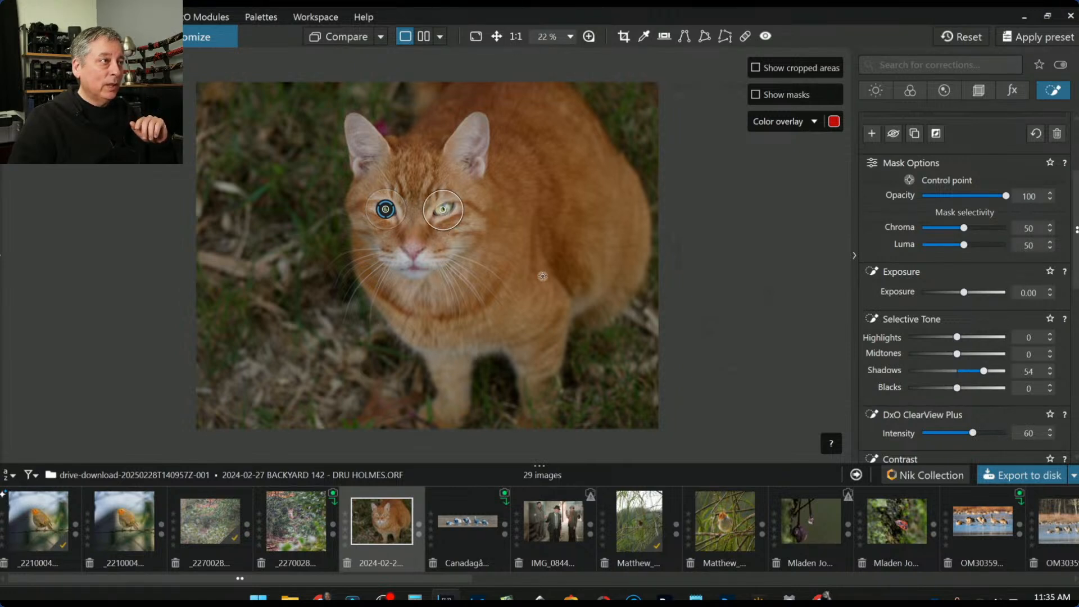
left_click(482, 148)
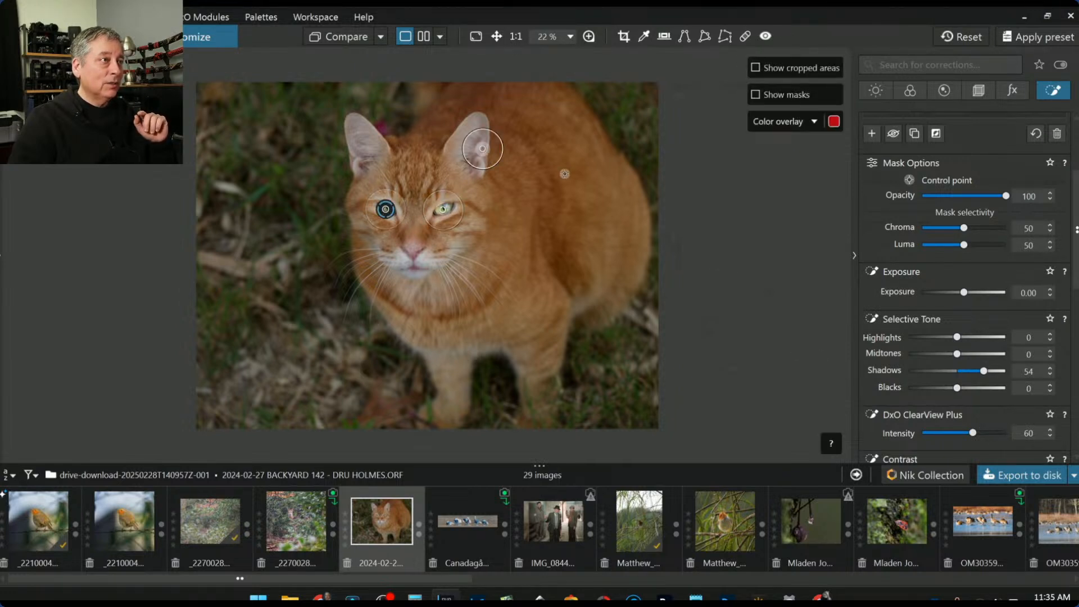
left_click(570, 195)
left_click(533, 257)
left_click(363, 138)
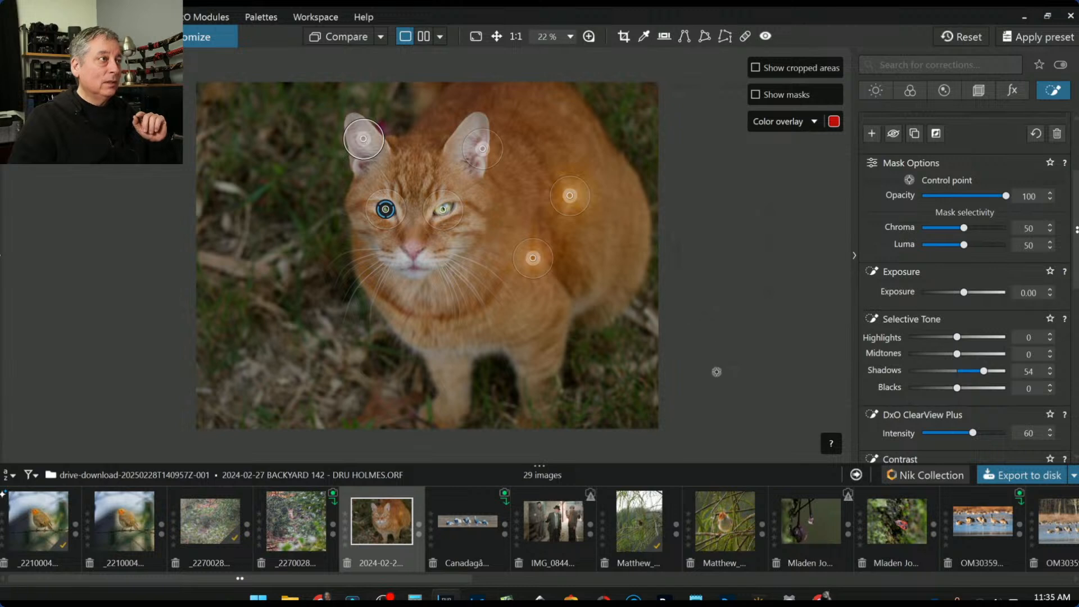
left_click(452, 306)
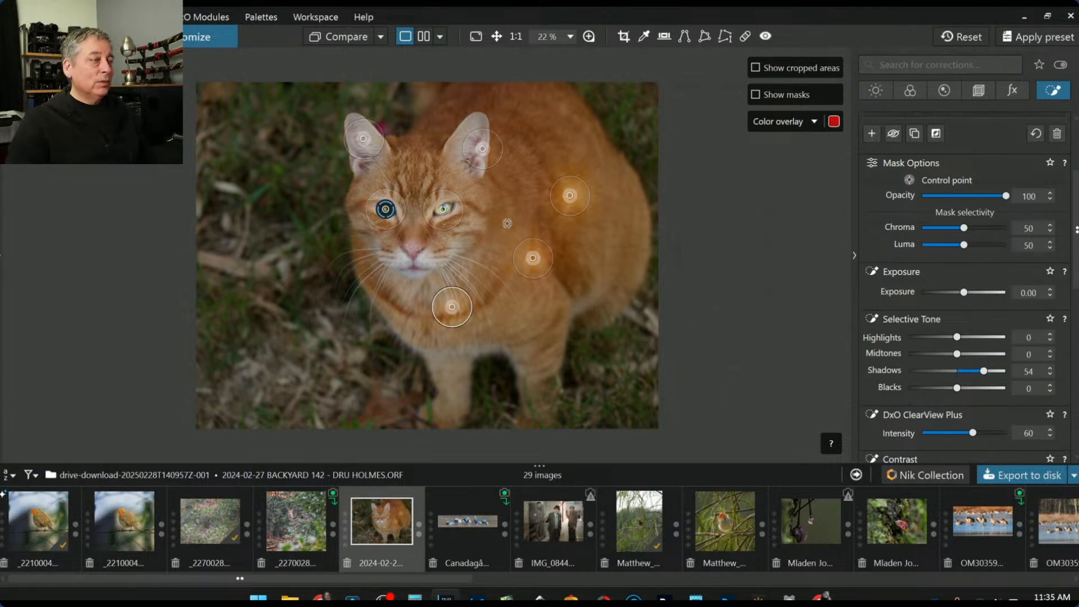
scroll(904, 305, "up", 3)
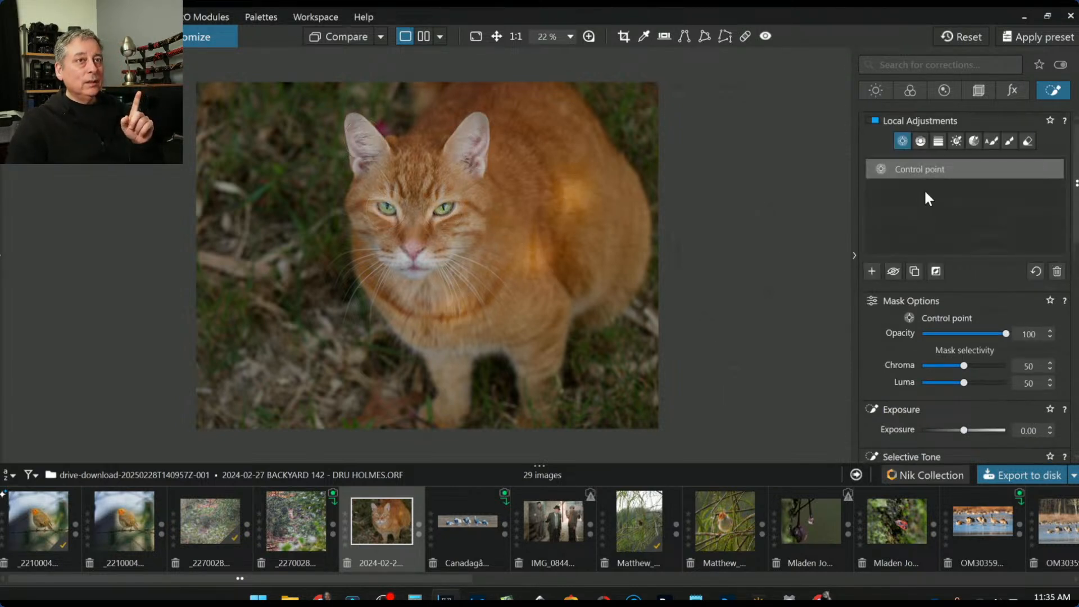
Add a second control point over the cat's body and lower its exposure to −2.02
double_click(916, 169)
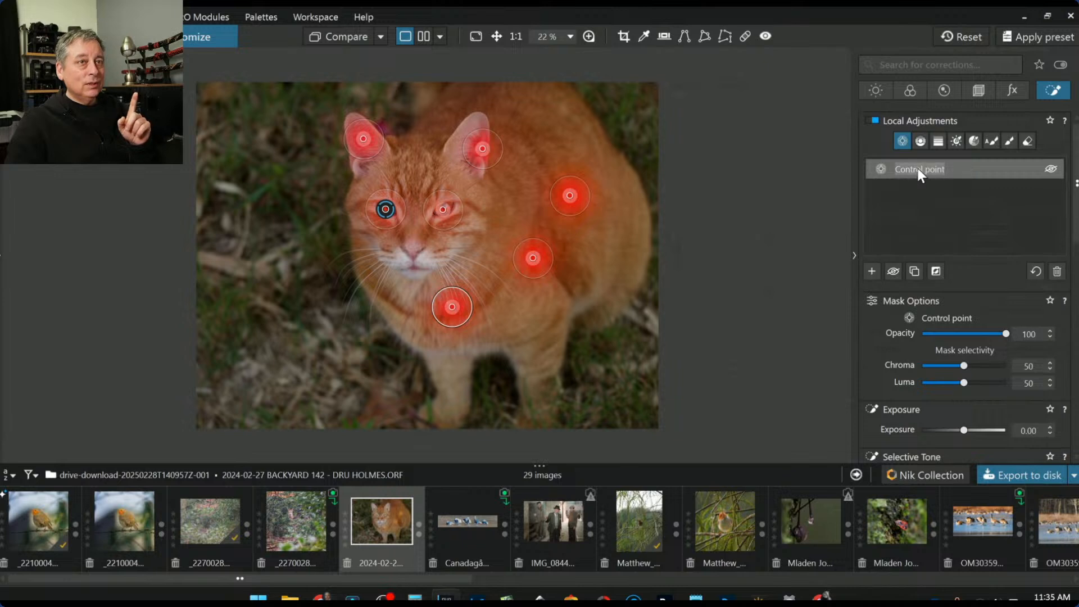
left_click(871, 271)
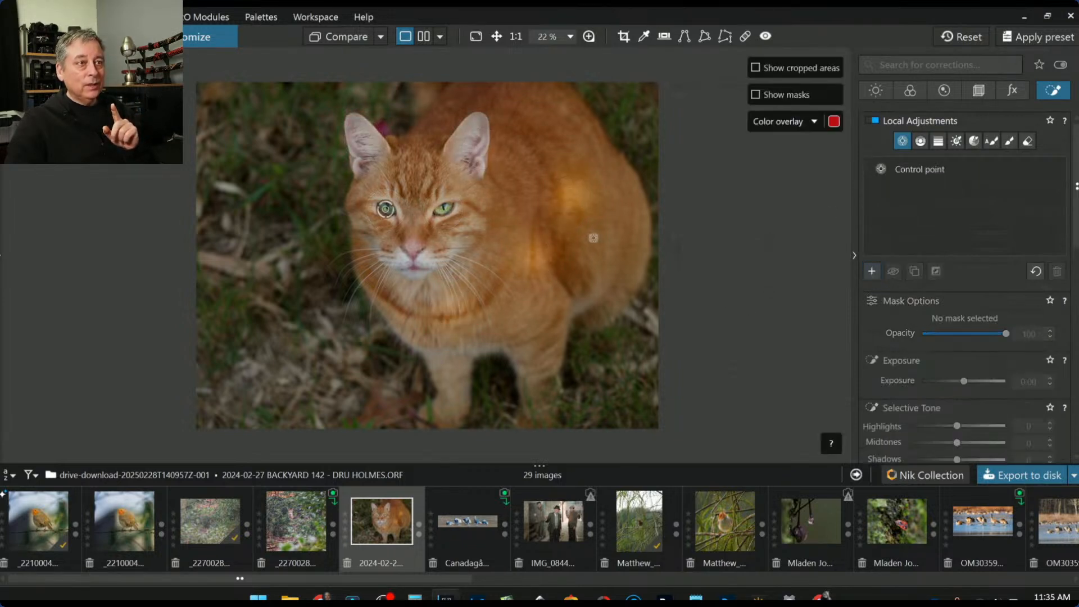
left_click_drag(536, 221, 640, 298)
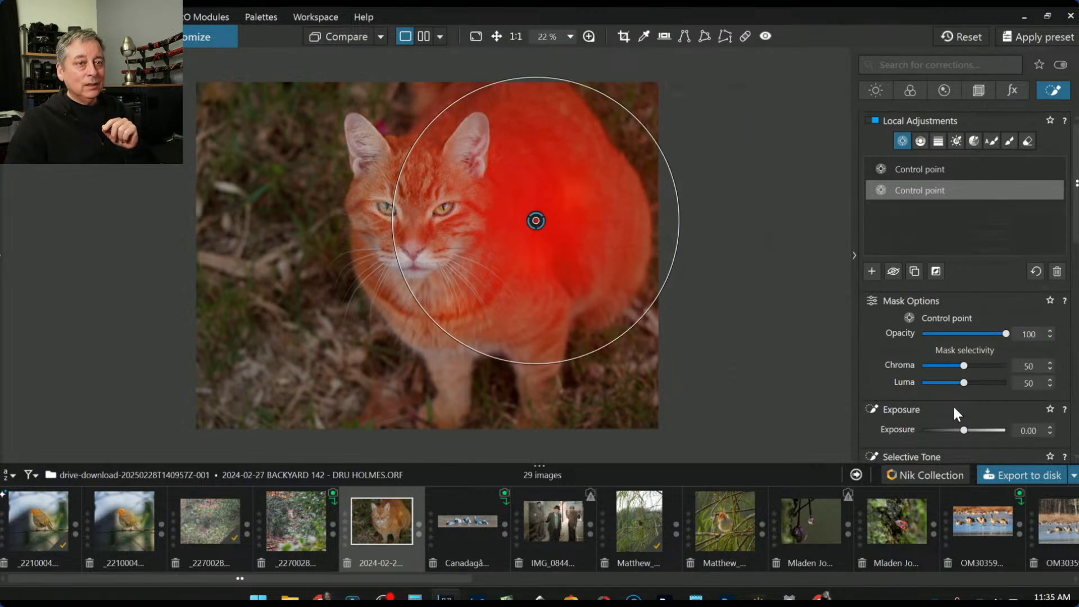
scroll(956, 406, "down", 2)
left_click_drag(940, 361, 942, 361)
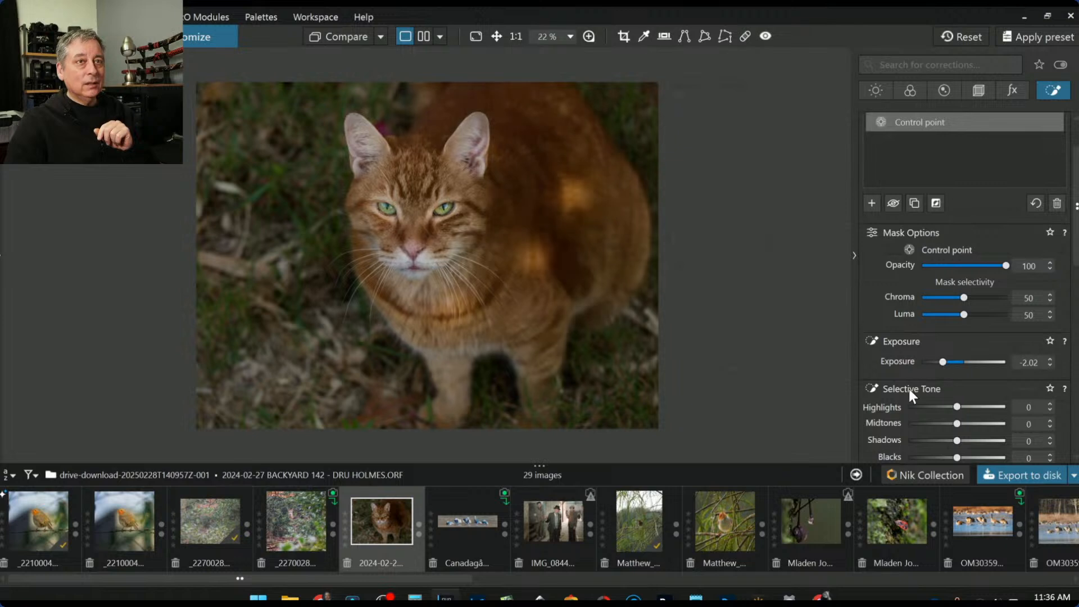
scroll(872, 314, "up", 2)
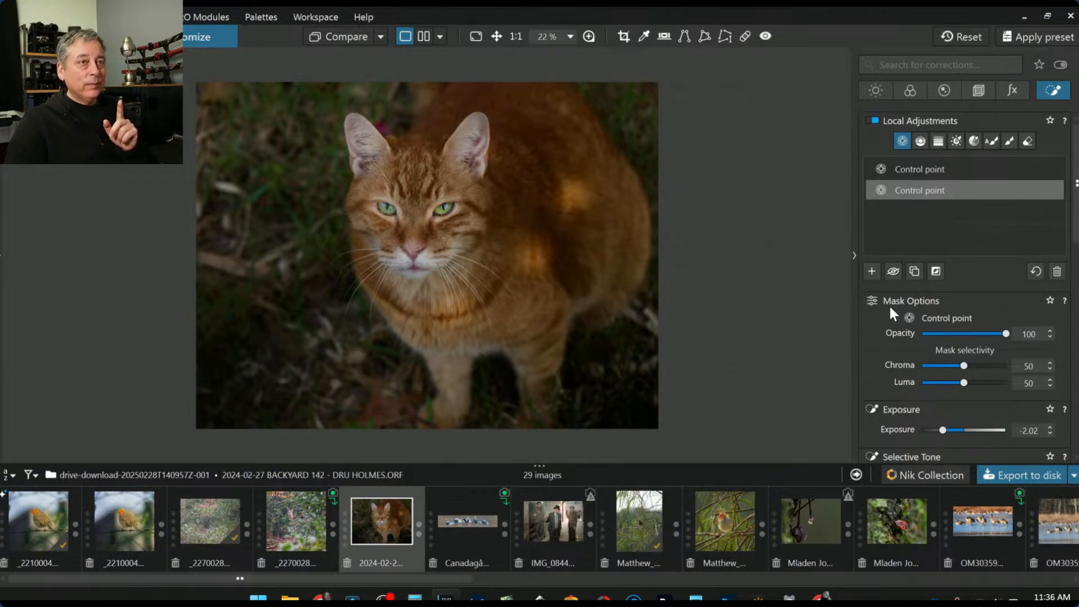
Delete the shoulder and chest control points from the first adjustment
left_click(908, 168)
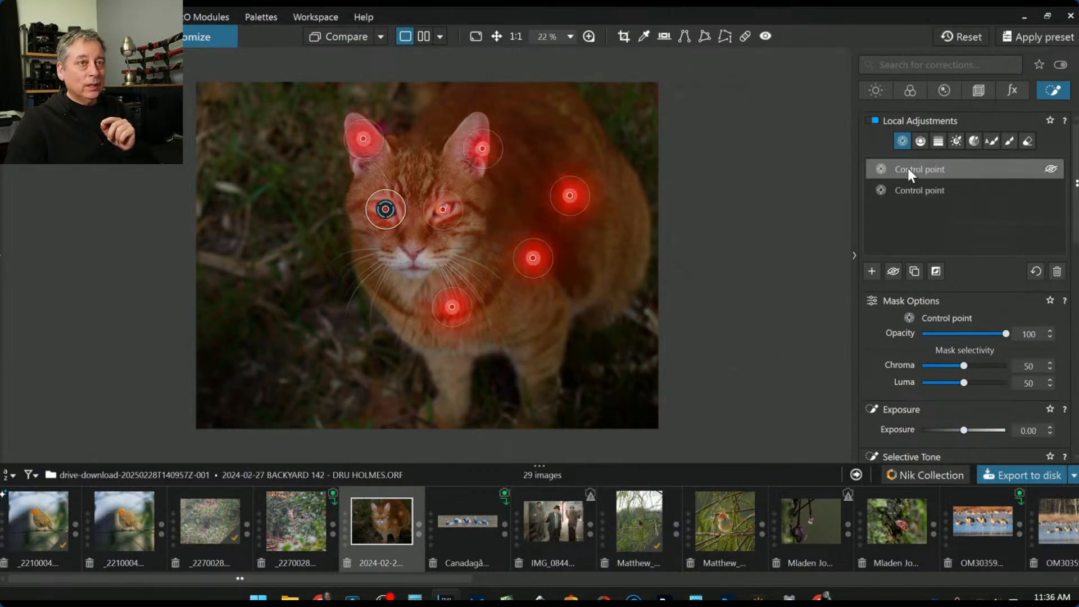
left_click(572, 206)
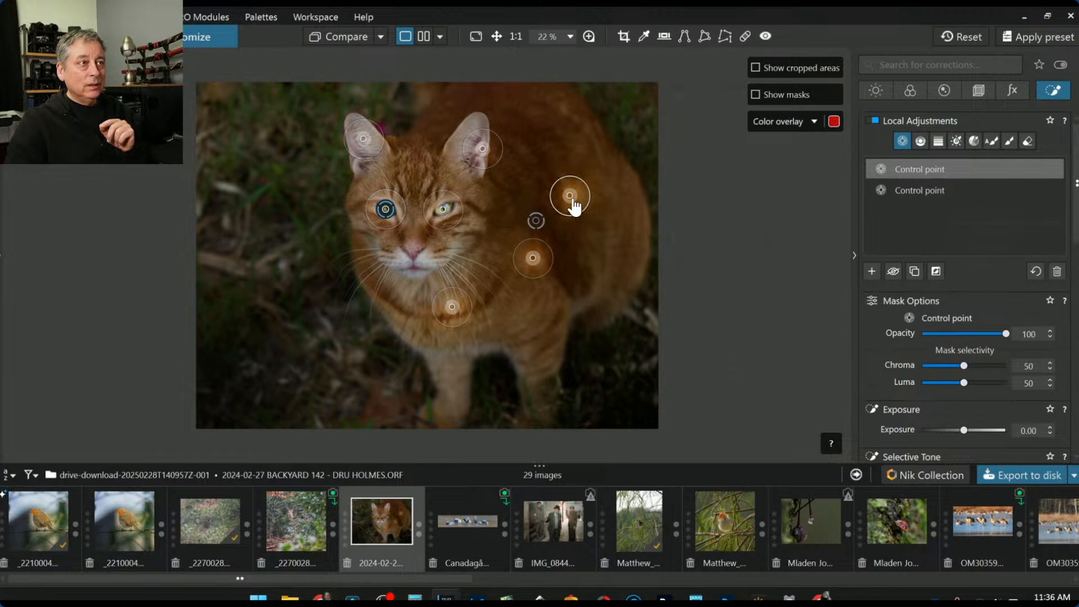
key("Delete")
left_click(534, 258)
key("Delete")
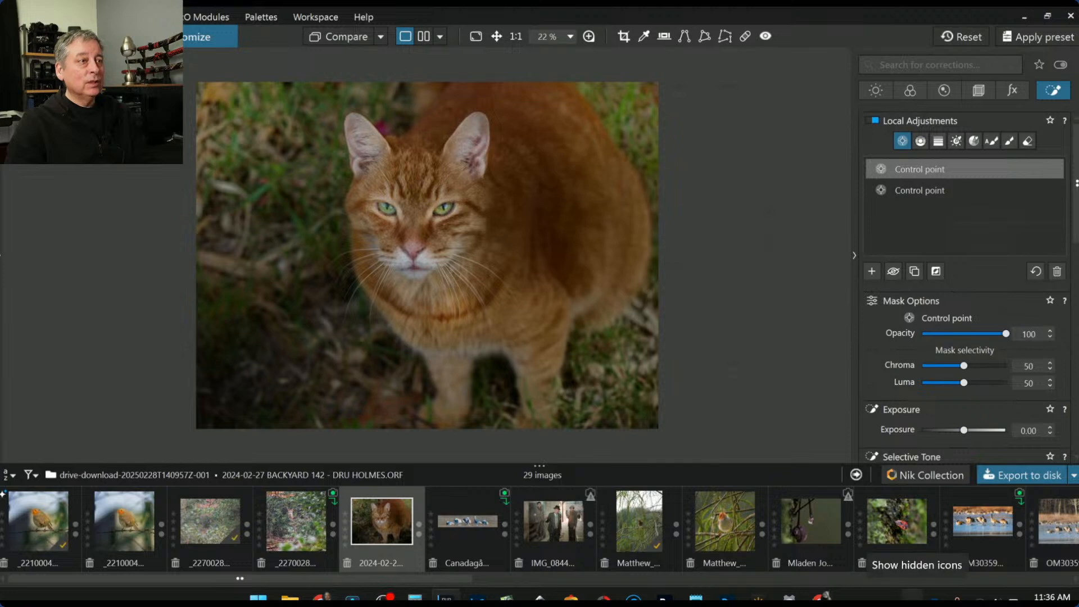
Delete the second, darkening control-point adjustment with the trash icon
left_click(919, 191)
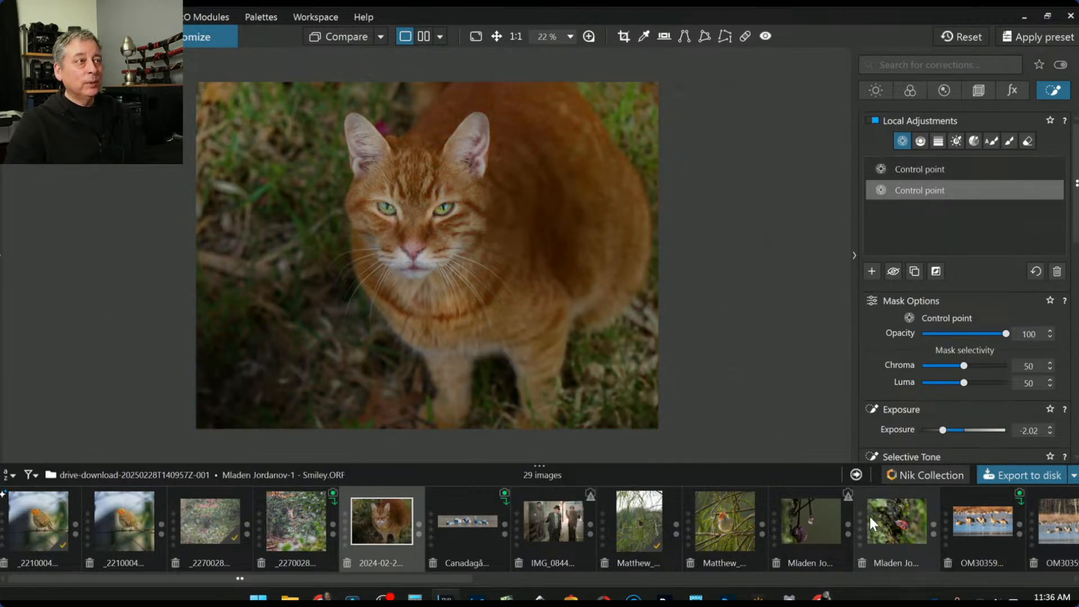
left_click(337, 116)
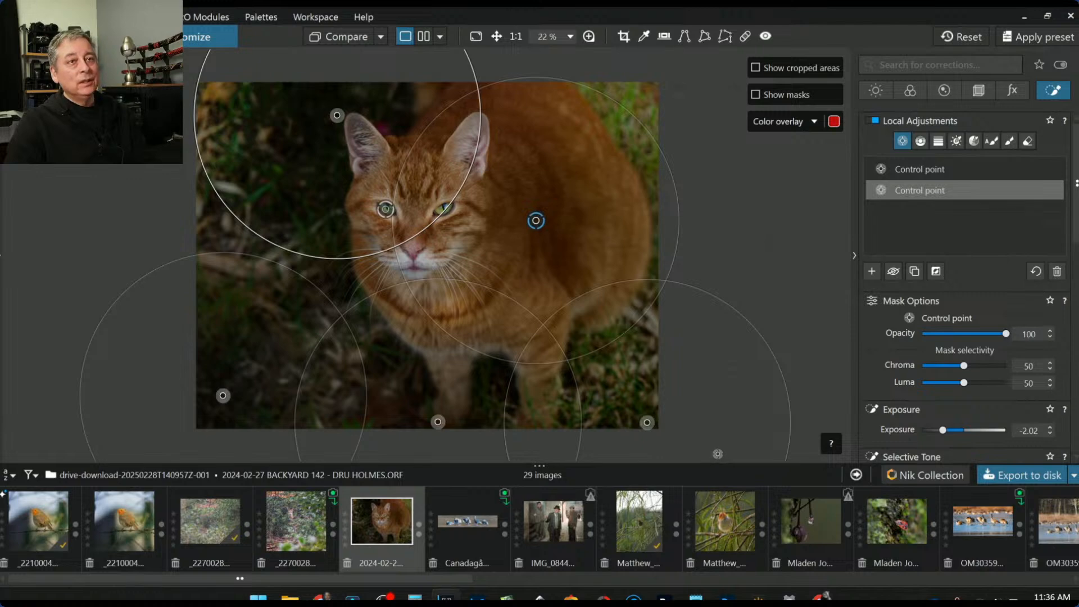
left_click(1058, 273)
left_click(986, 167)
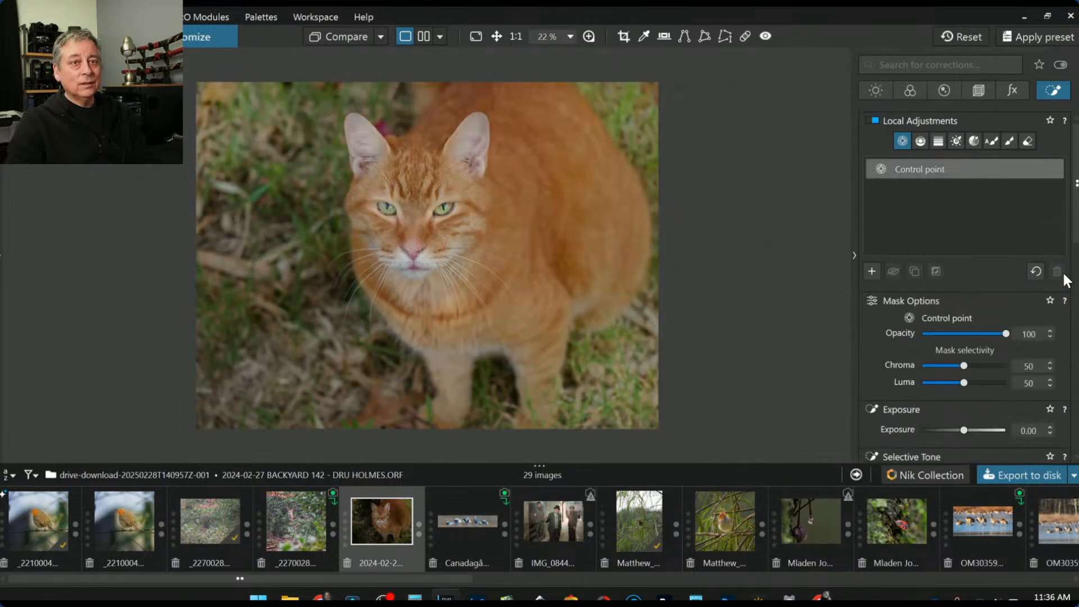
Delete the last control point, then add, shrink and remove a test point on the cat's eye
left_click(1057, 273)
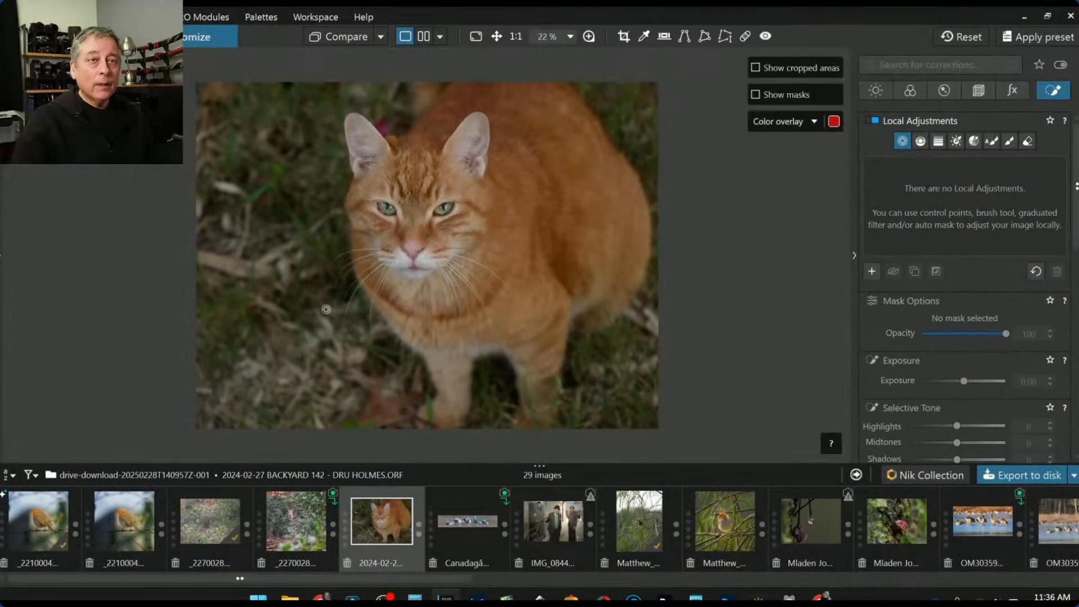
left_click(387, 210)
left_click_drag(522, 150, 473, 171)
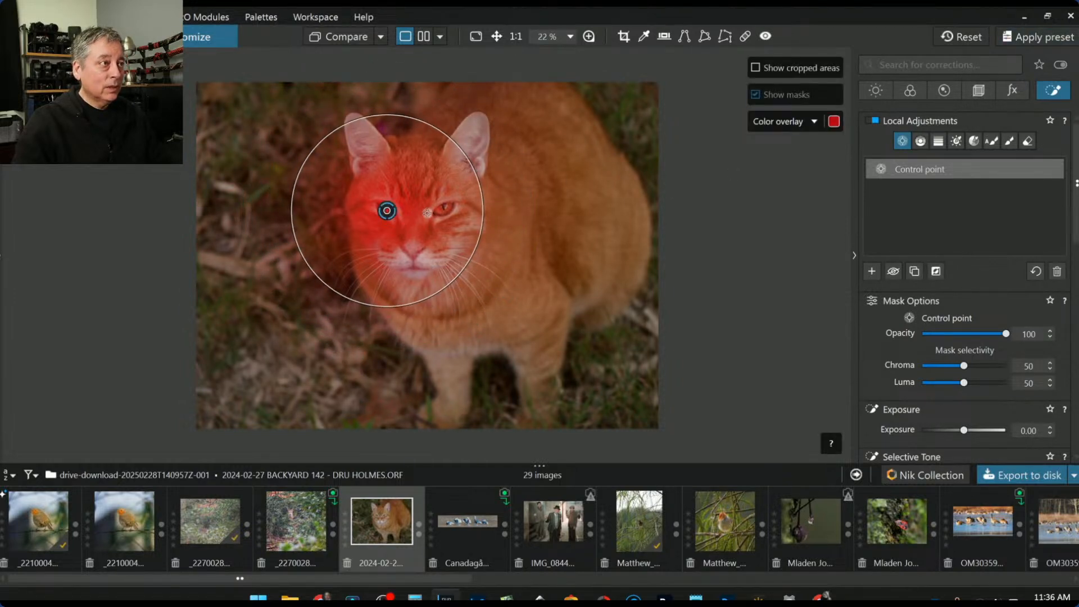
key("Delete")
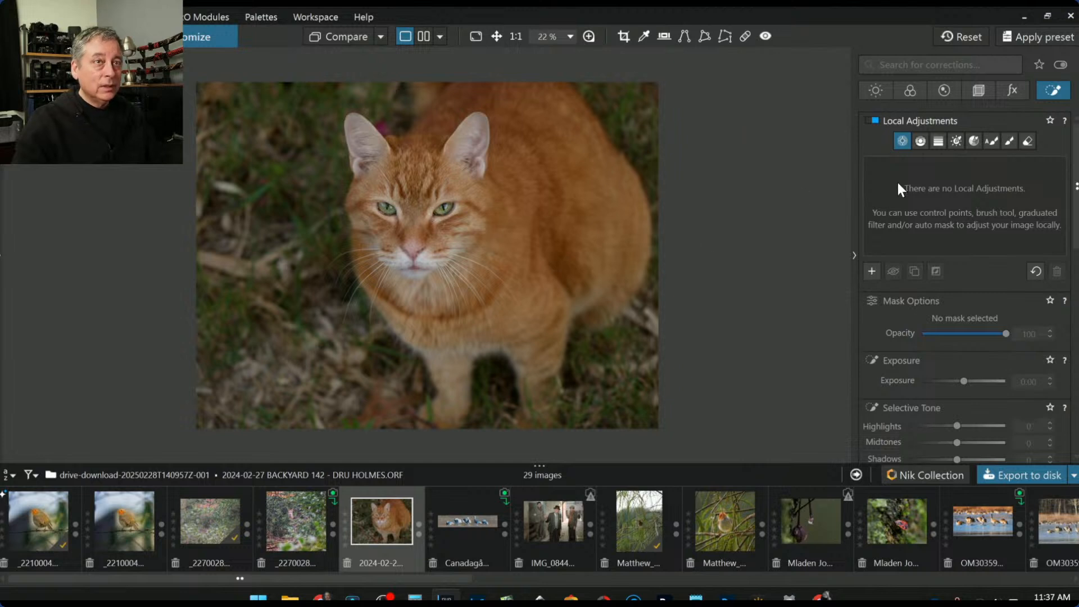
Draw a first crop frame around the cat and apply it
left_click(978, 89)
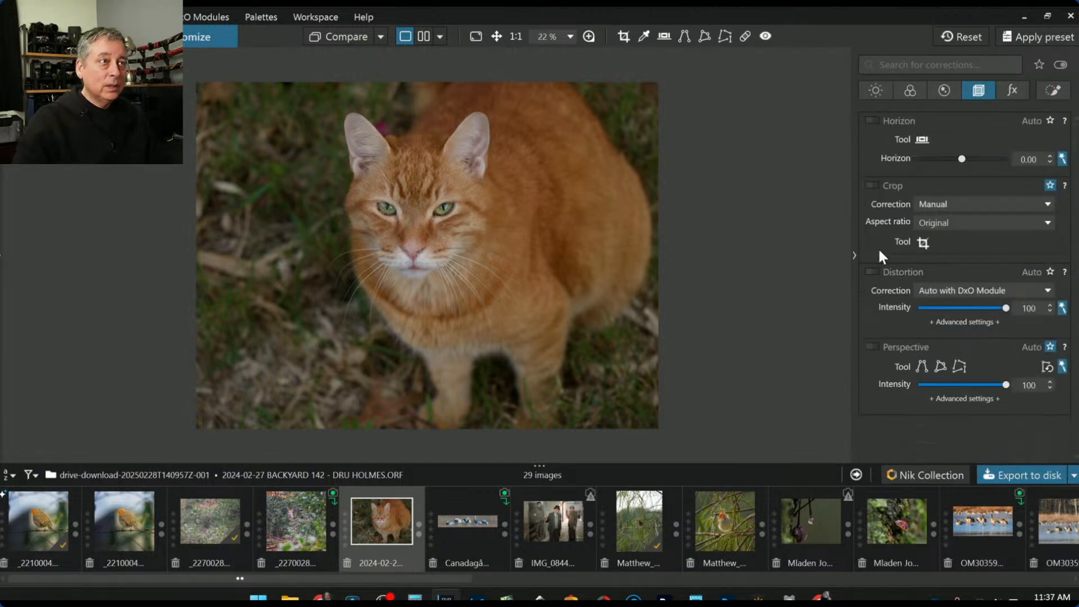
left_click(922, 243)
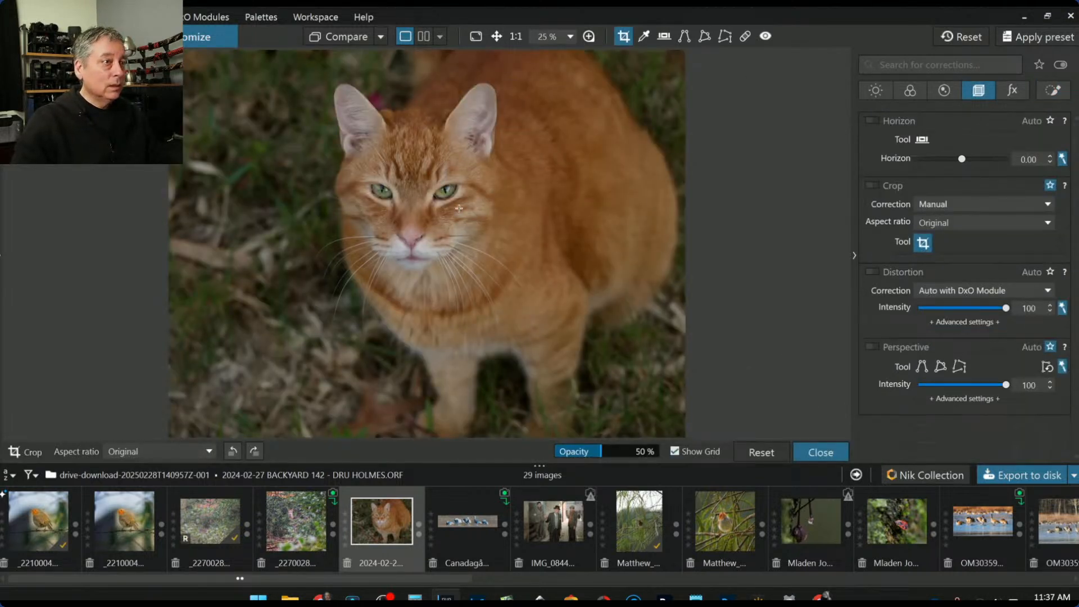
left_click_drag(272, 66, 585, 409)
left_click_drag(468, 299, 491, 289)
key("Return")
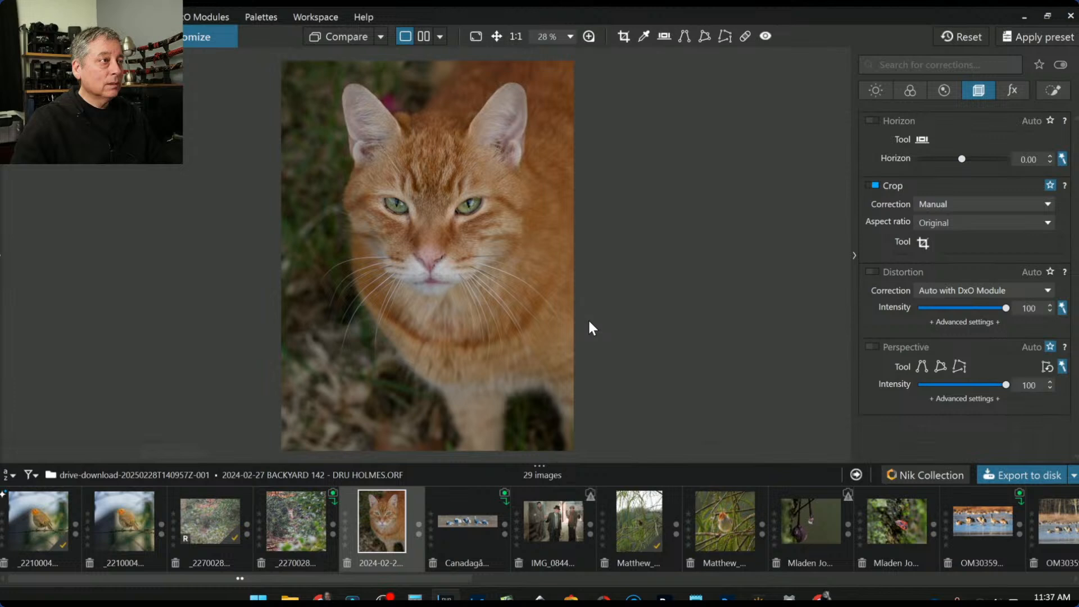
Refine the crop by trimming the bottom and shrinking the frame from the top-right
left_click(923, 242)
left_click_drag(412, 406, 409, 340)
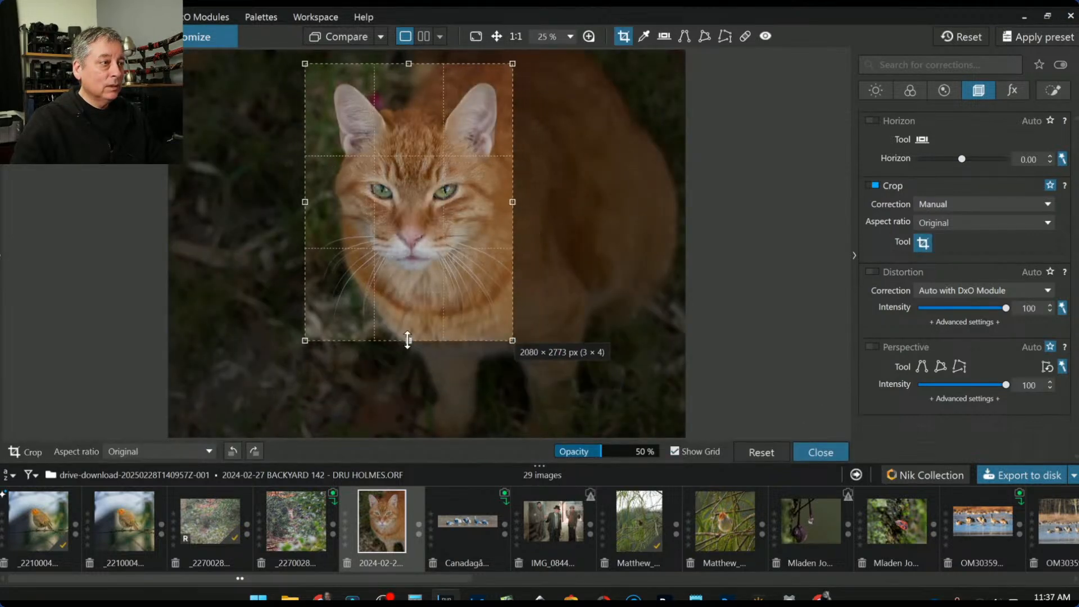
key("Return")
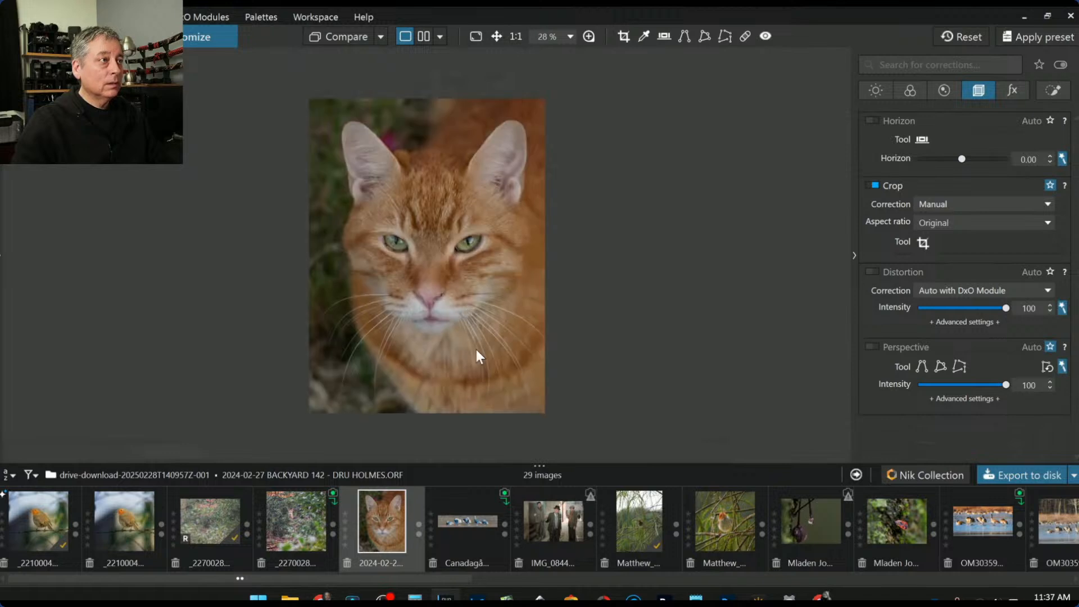
left_click(922, 243)
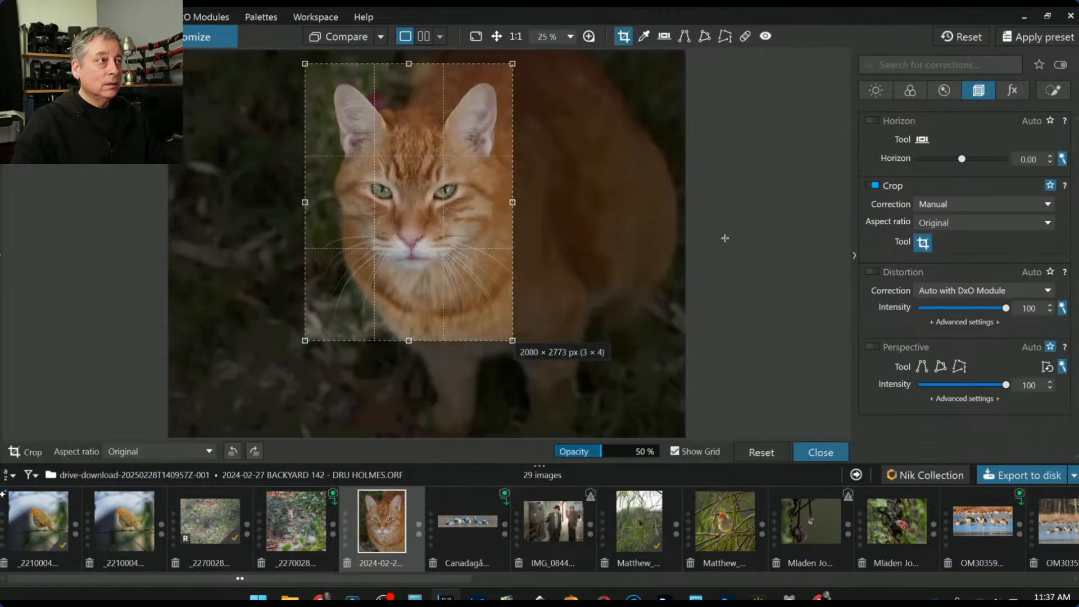
left_click_drag(380, 221, 409, 223)
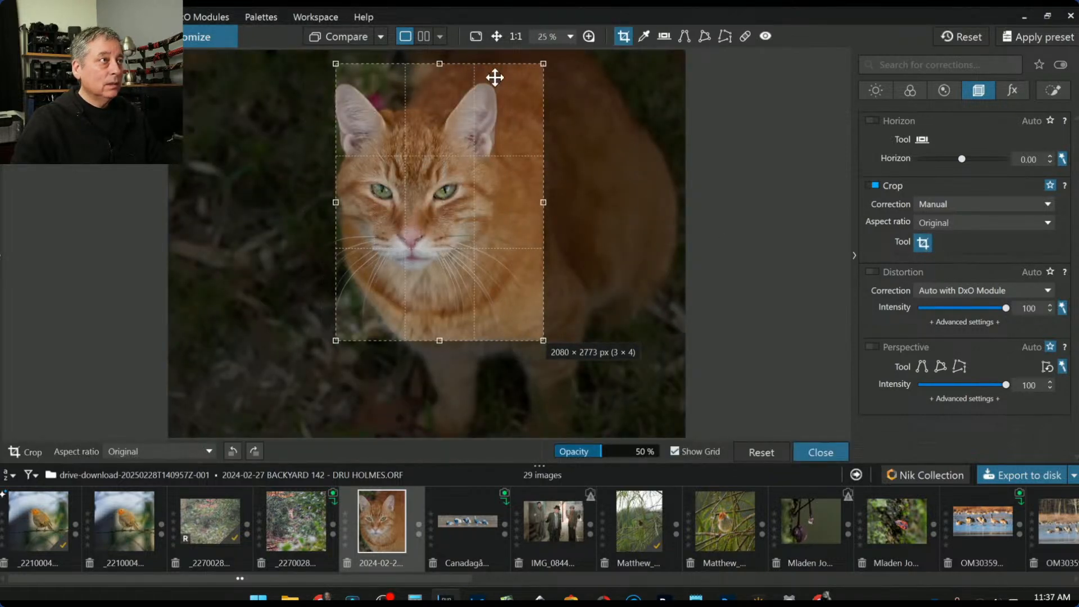
left_click_drag(542, 64, 508, 84)
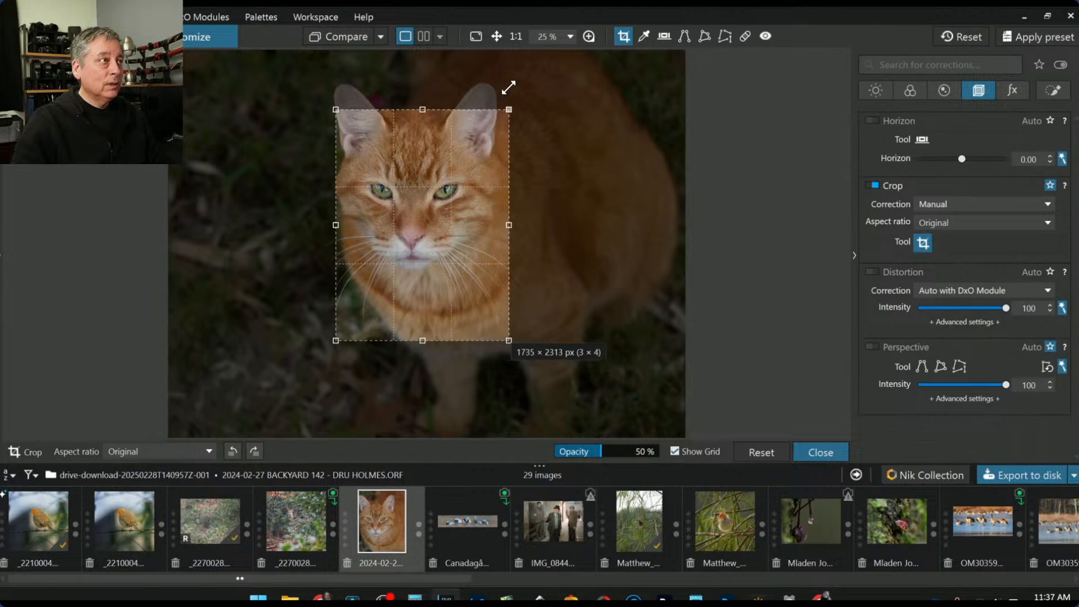
left_click_drag(450, 181, 458, 176)
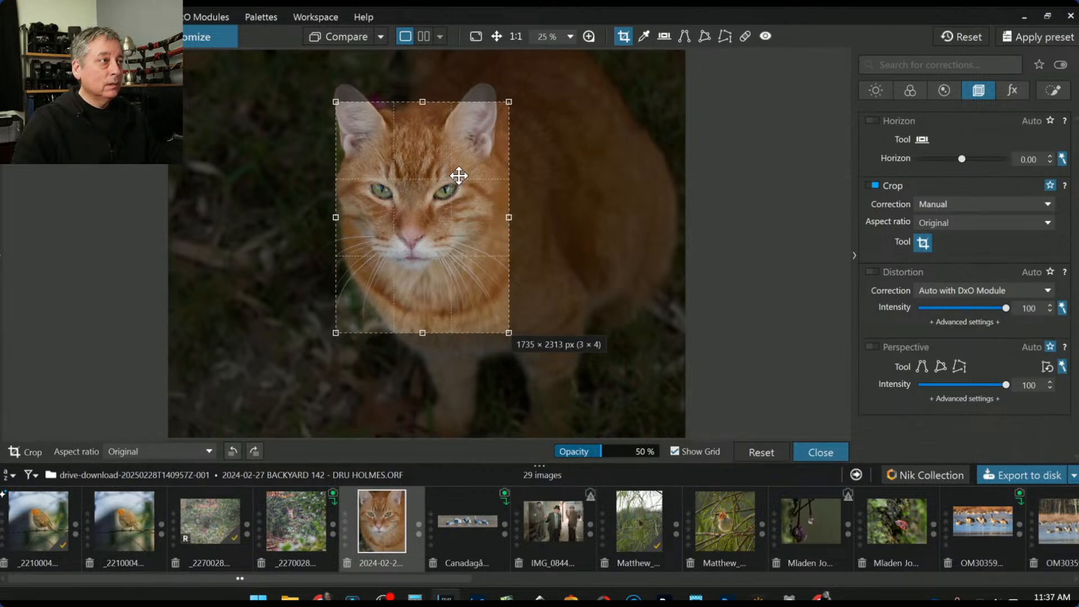
key("Return")
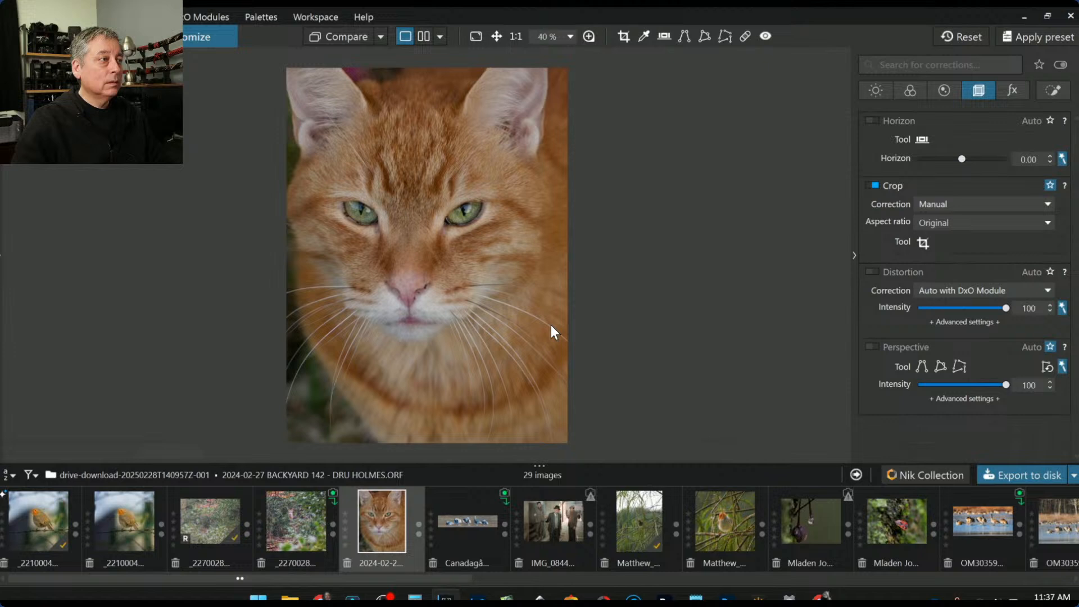
Switch the crop to a 5 × 4 ratio, tighten it around the cat's face, and apply
left_click(923, 241)
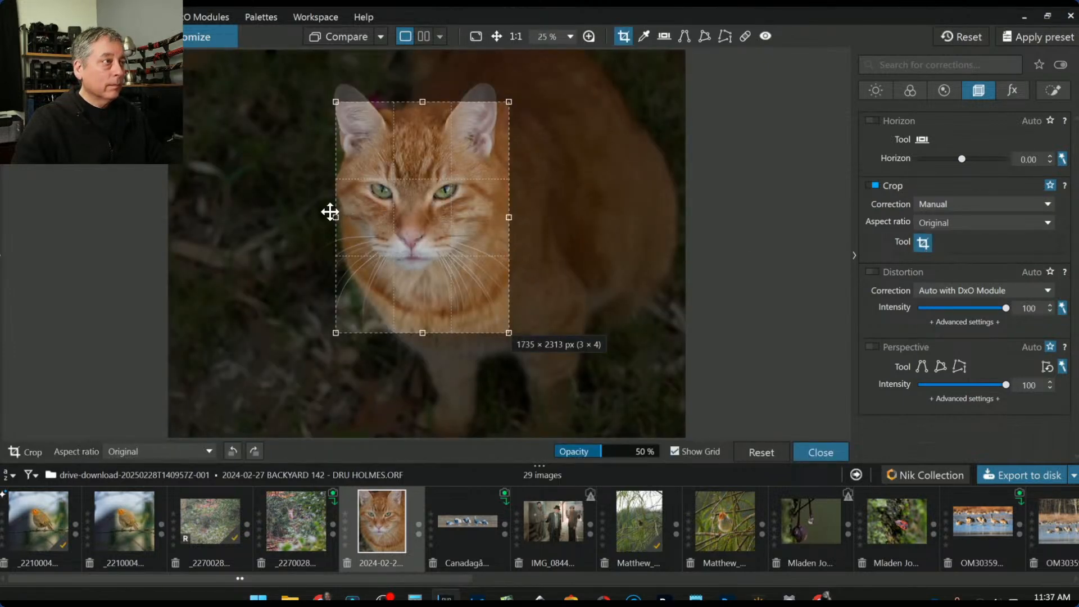
left_click_drag(336, 217, 339, 217)
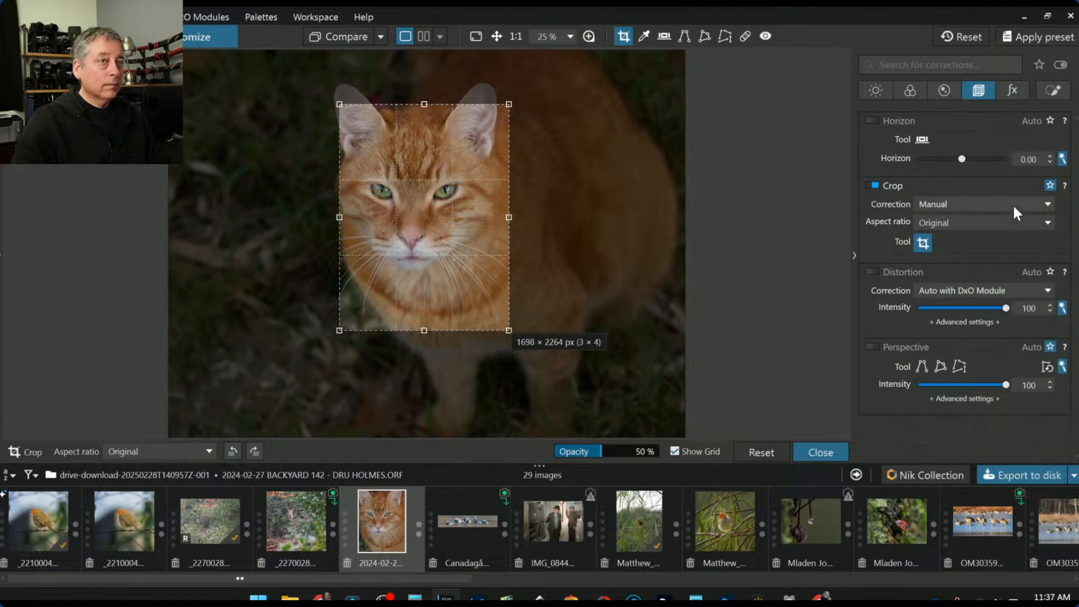
left_click(981, 222)
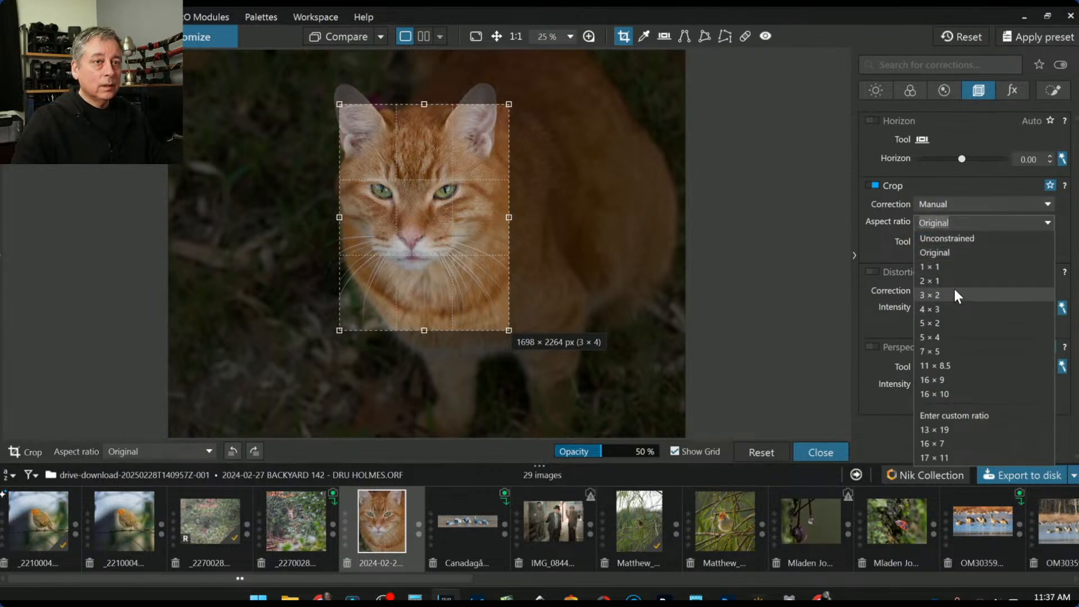
left_click(949, 336)
left_click_drag(523, 217, 492, 217)
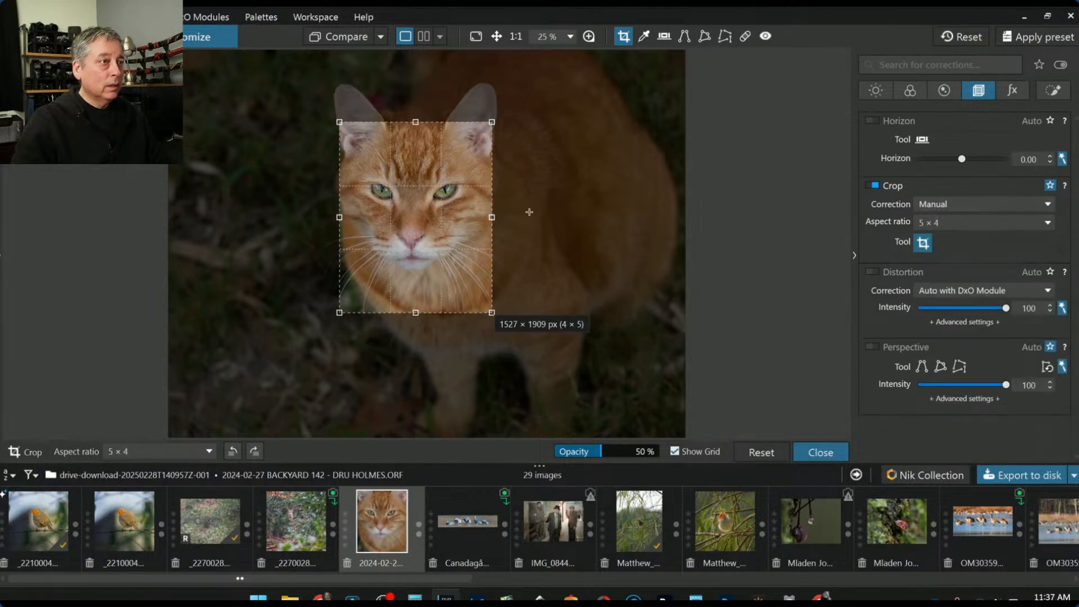
key("Return")
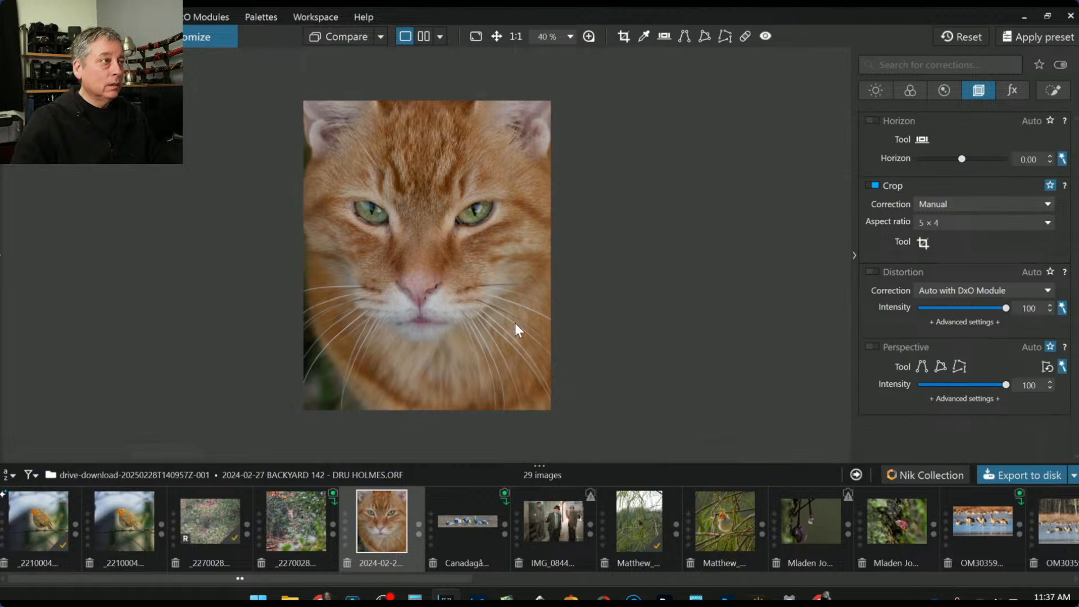
scroll(448, 258, "up", 2)
left_click(923, 243)
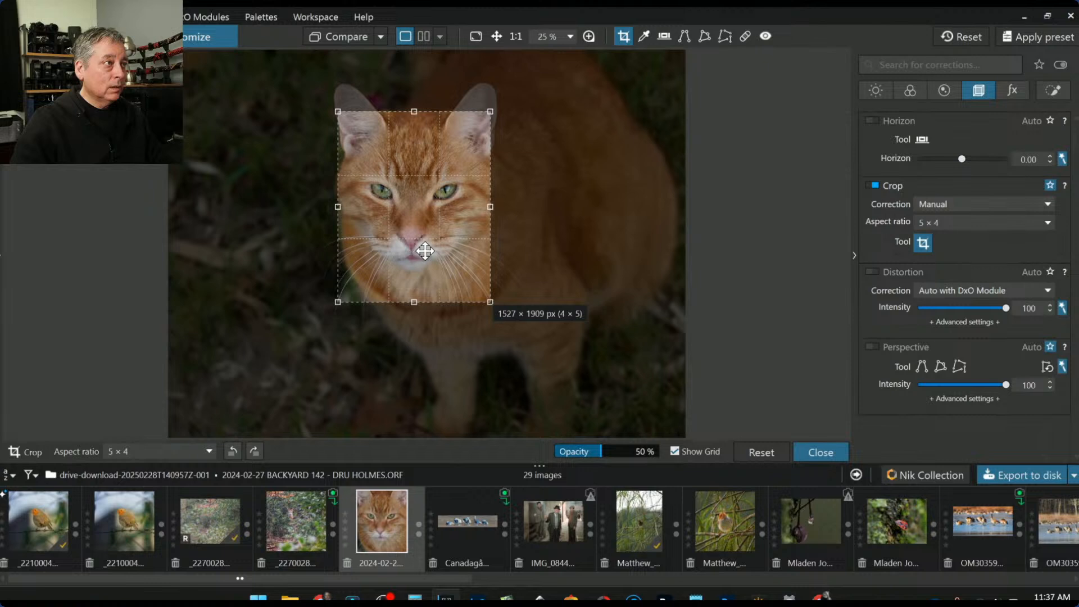
key("Return")
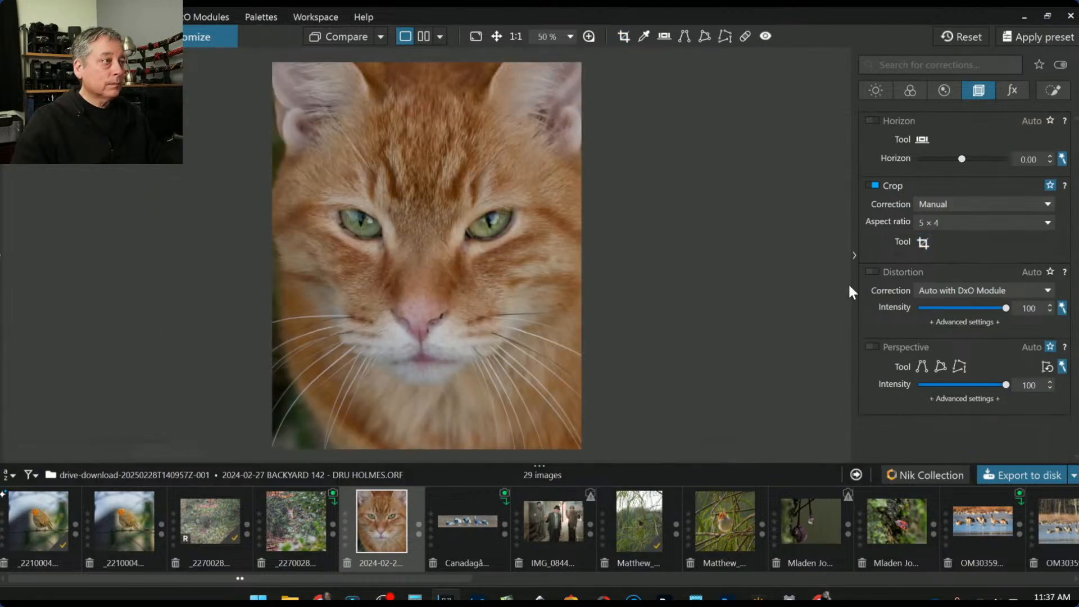
Place linked control points on both eyes with Shadows 51, ClearView Plus 65, Microcontrast 29
left_click(1053, 90)
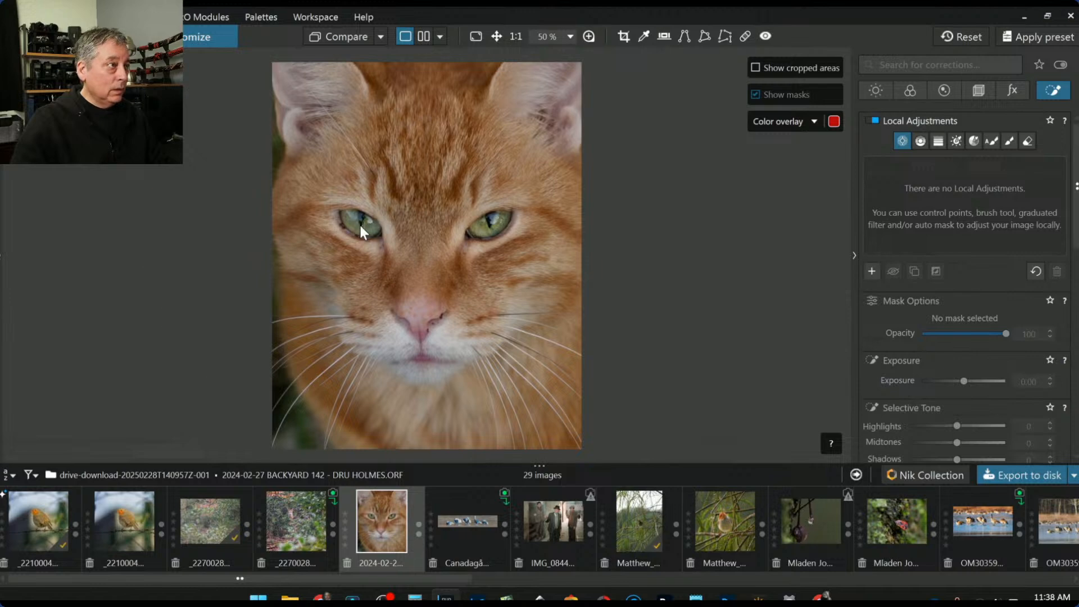
left_click(360, 225)
left_click_drag(543, 137, 386, 201)
left_click(494, 226)
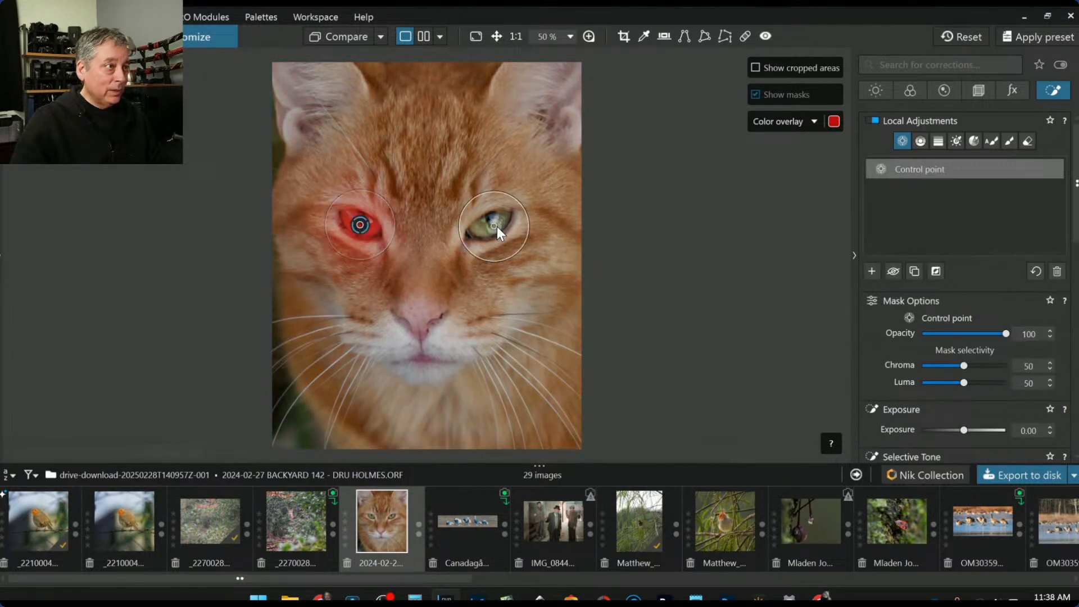
scroll(959, 379, "down", 3)
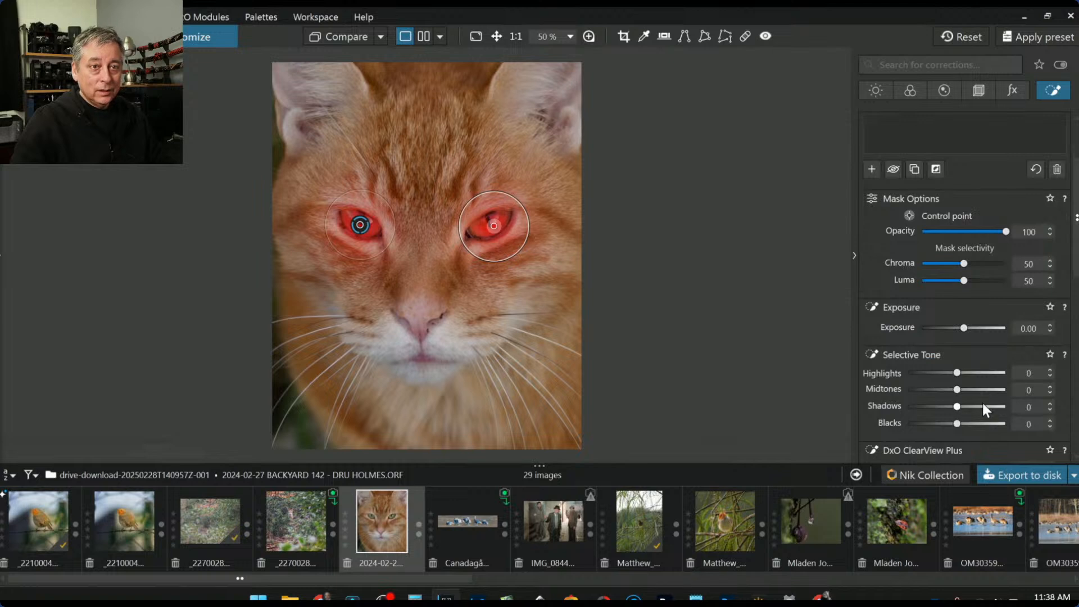
left_click(983, 406)
scroll(885, 356, "down", 5)
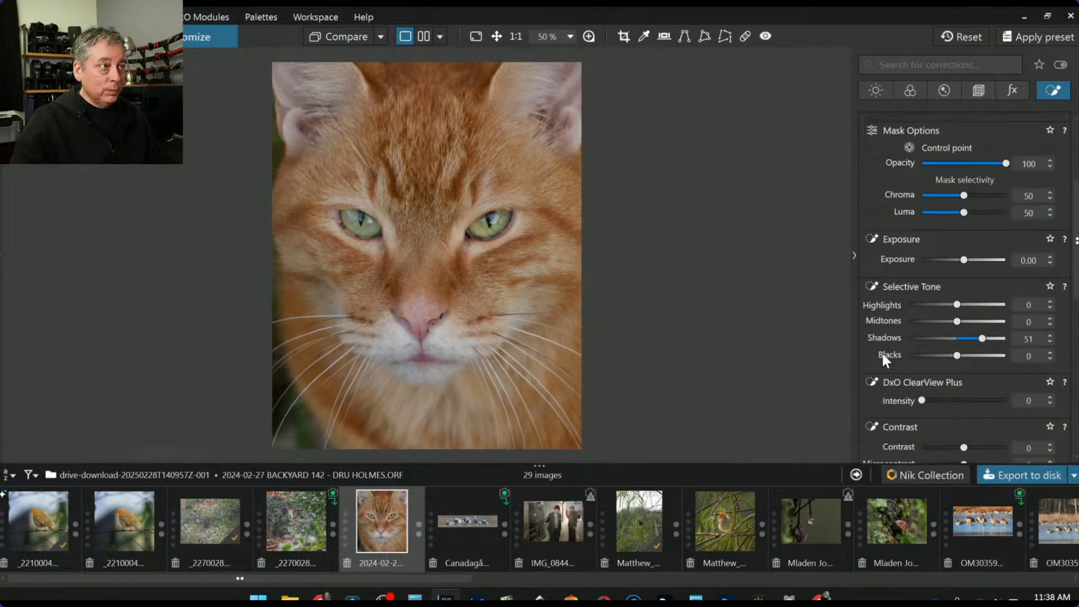
left_click(977, 299)
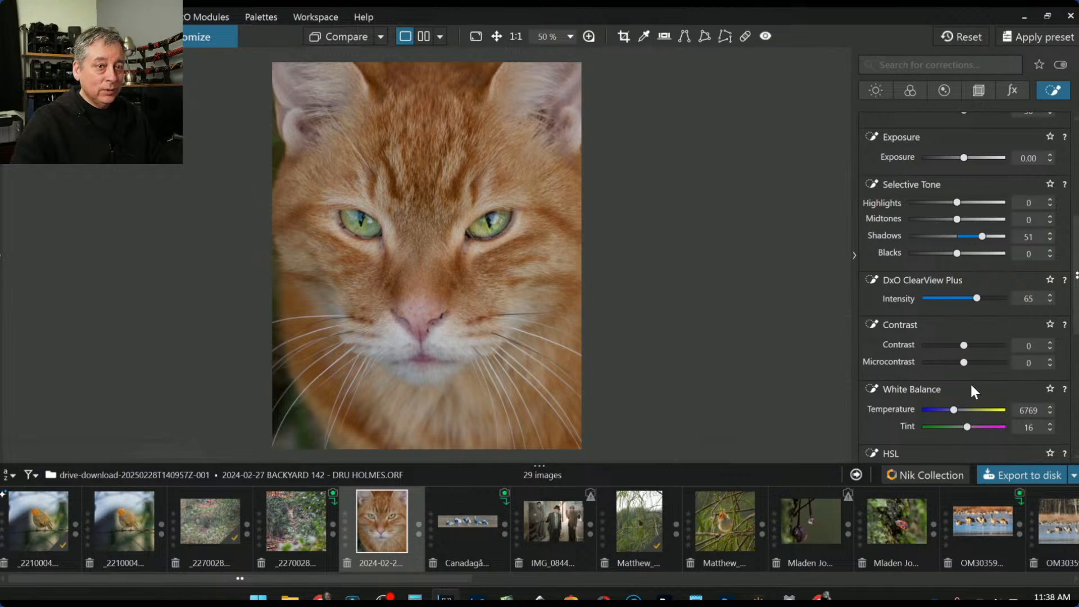
left_click(975, 362)
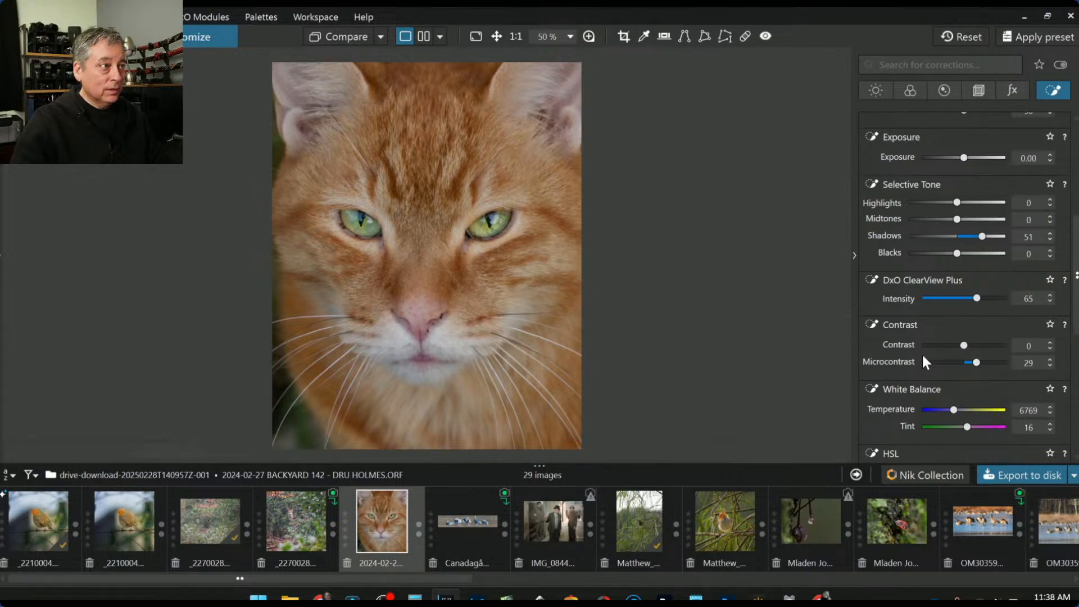
scroll(893, 328, "down", 2)
scroll(887, 323, "up", 5)
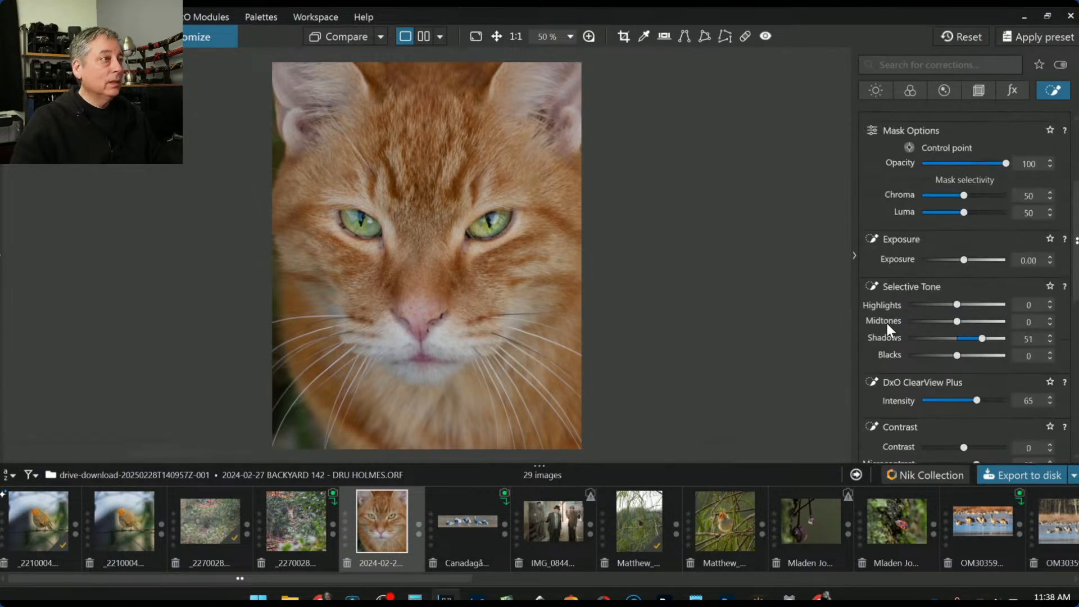
scroll(887, 323, "up", 3)
scroll(911, 236, "up", 2)
Add a control point on the nose with ClearView Plus 38
left_click(871, 277)
left_click(414, 314)
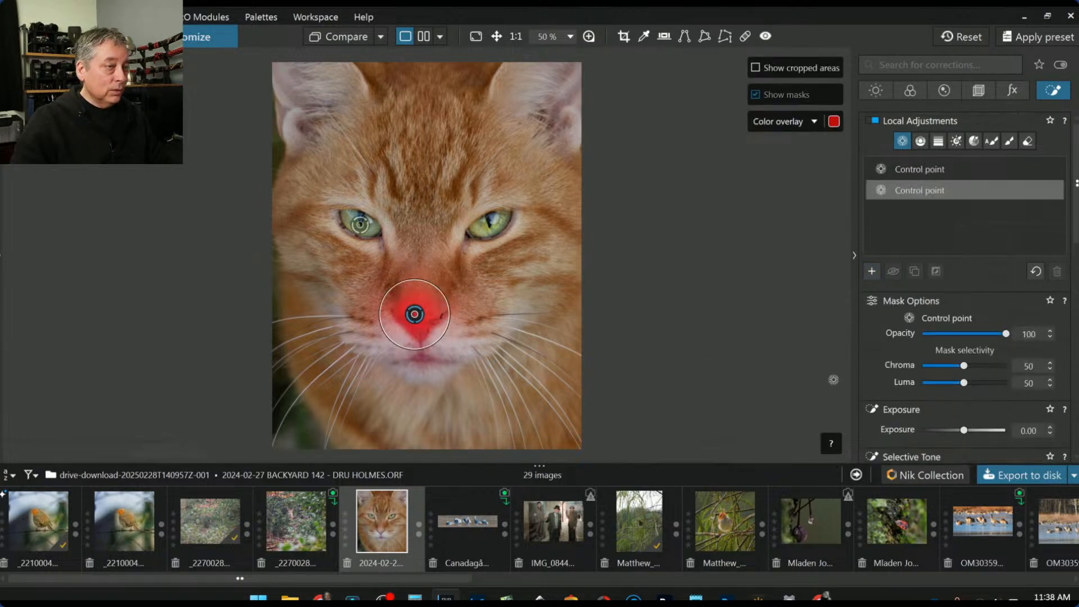
scroll(922, 386, "down", 2)
scroll(924, 392, "down", 3)
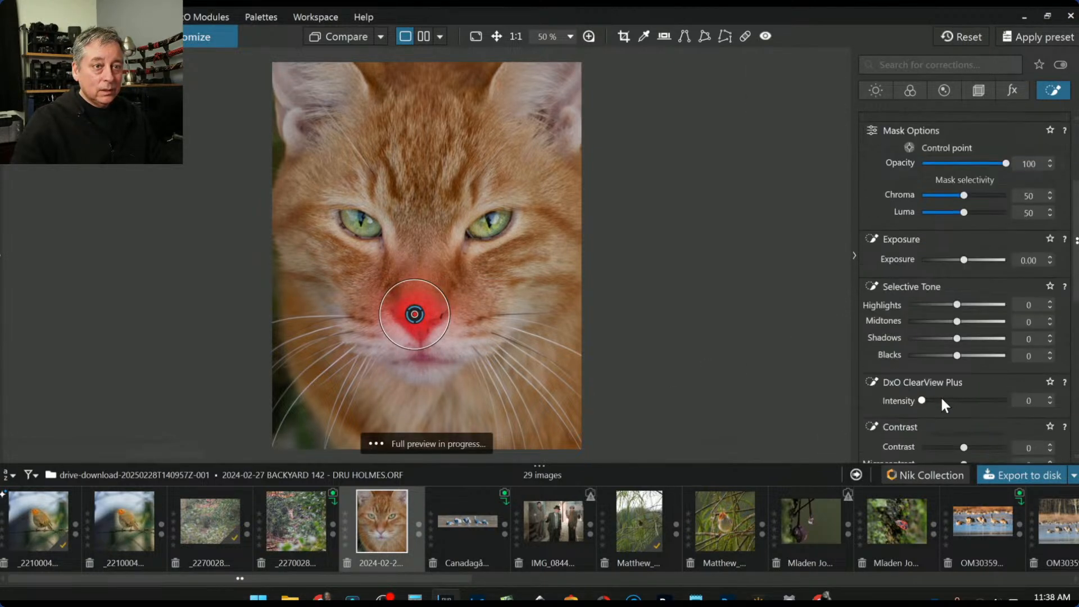
left_click(955, 366)
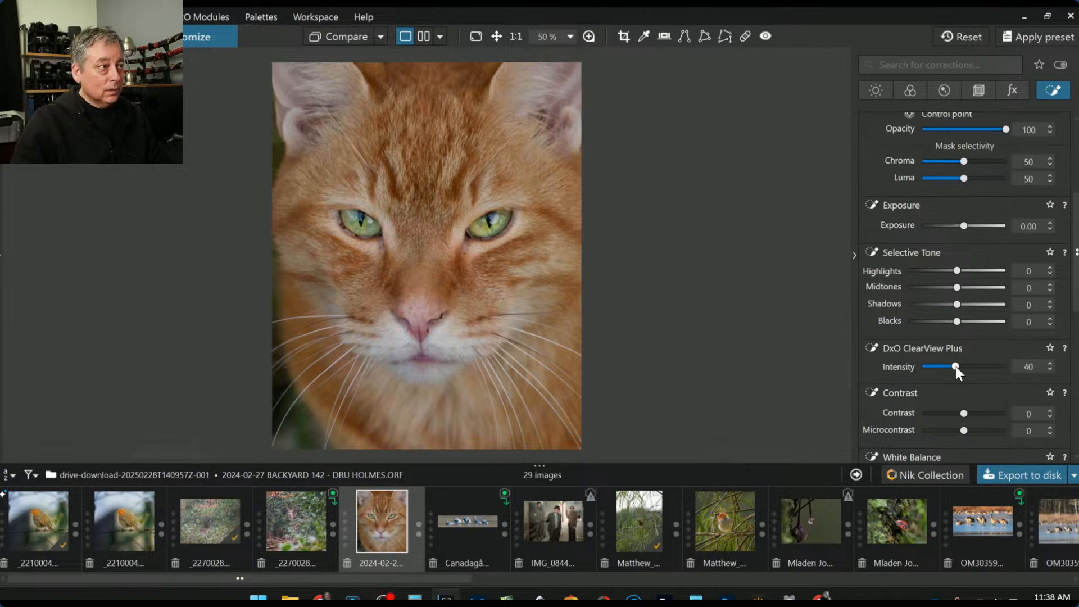
left_click_drag(955, 367, 954, 365)
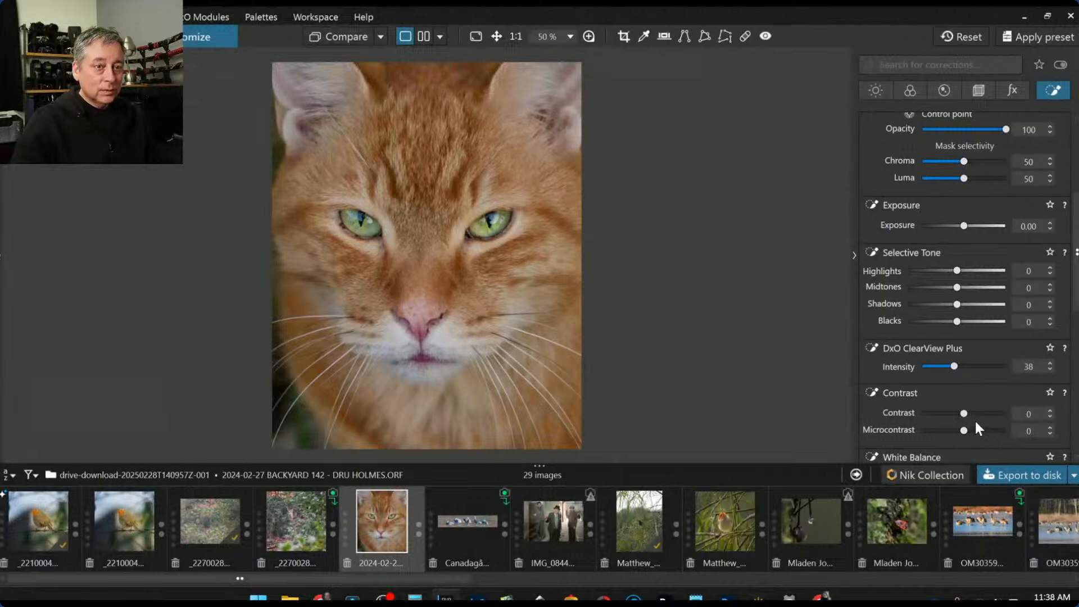
scroll(975, 419, "down", 2)
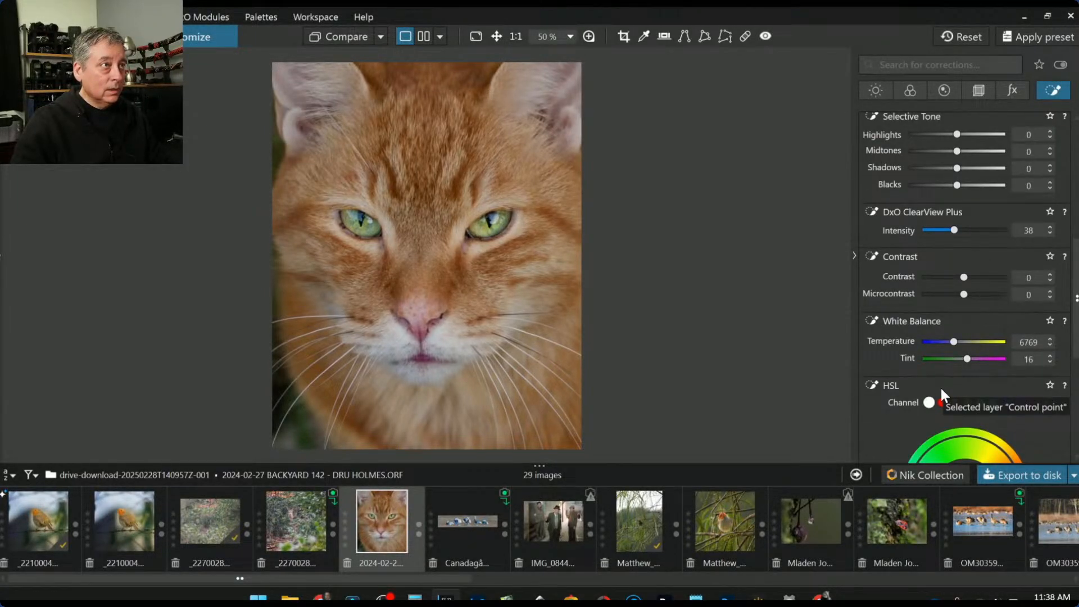
scroll(906, 335, "up", 5)
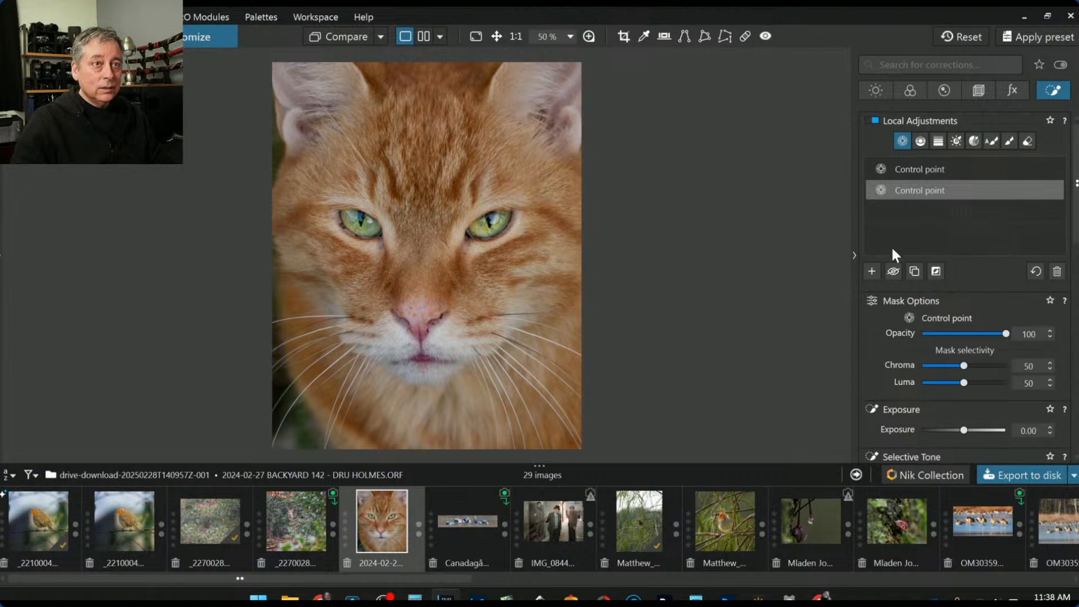
Place linked control points on both ears with Exposure +0.45 and Microcontrast 37
left_click(872, 270)
left_click(545, 114)
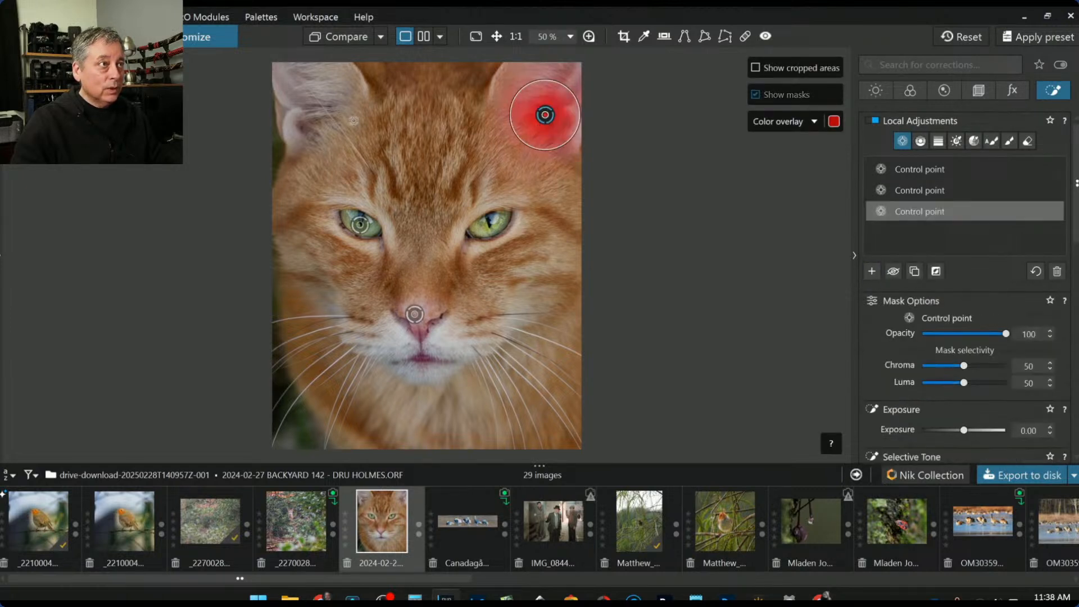
left_click(312, 112)
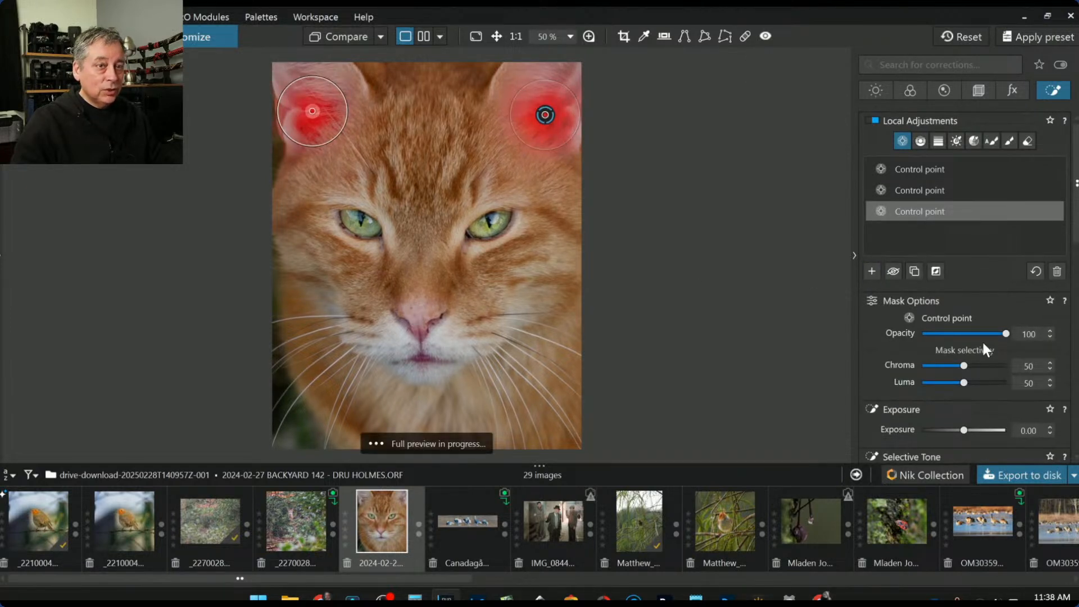
left_click_drag(963, 430, 968, 430)
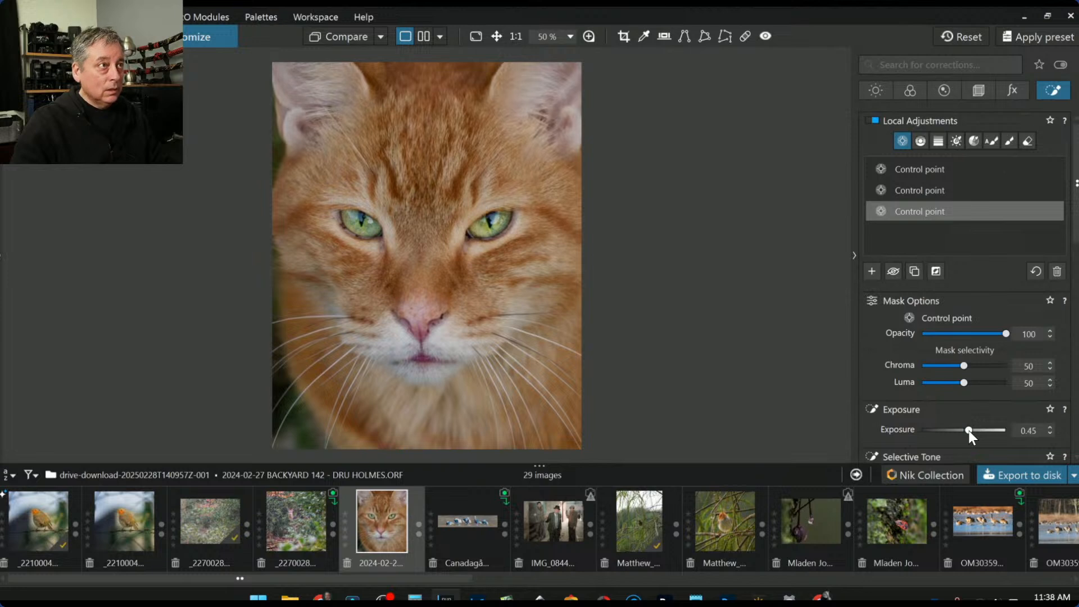
scroll(882, 384, "down", 1)
scroll(882, 385, "down", 3)
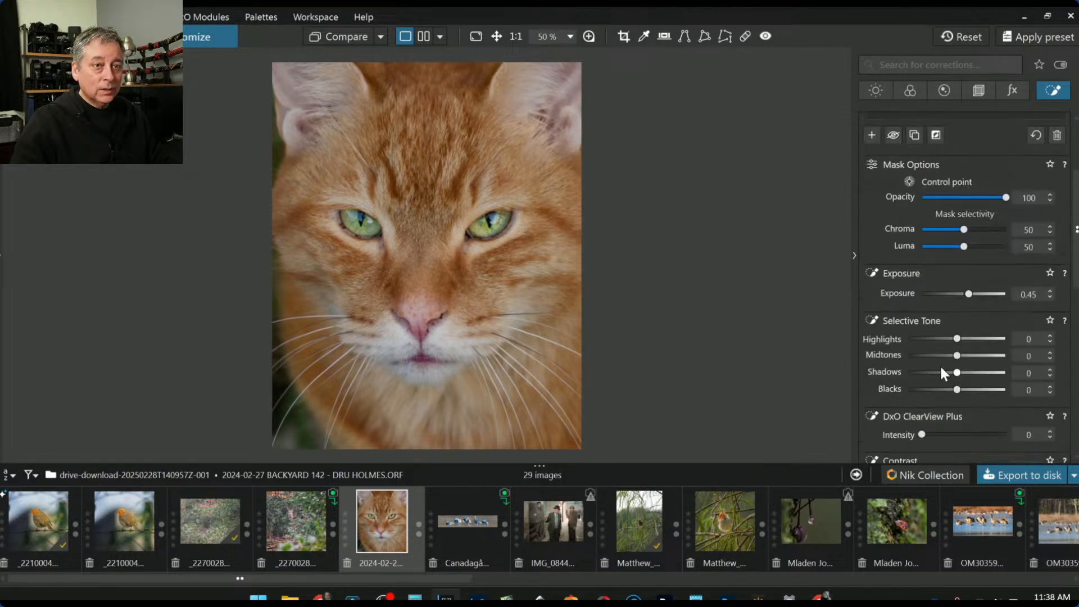
scroll(967, 393, "down", 1)
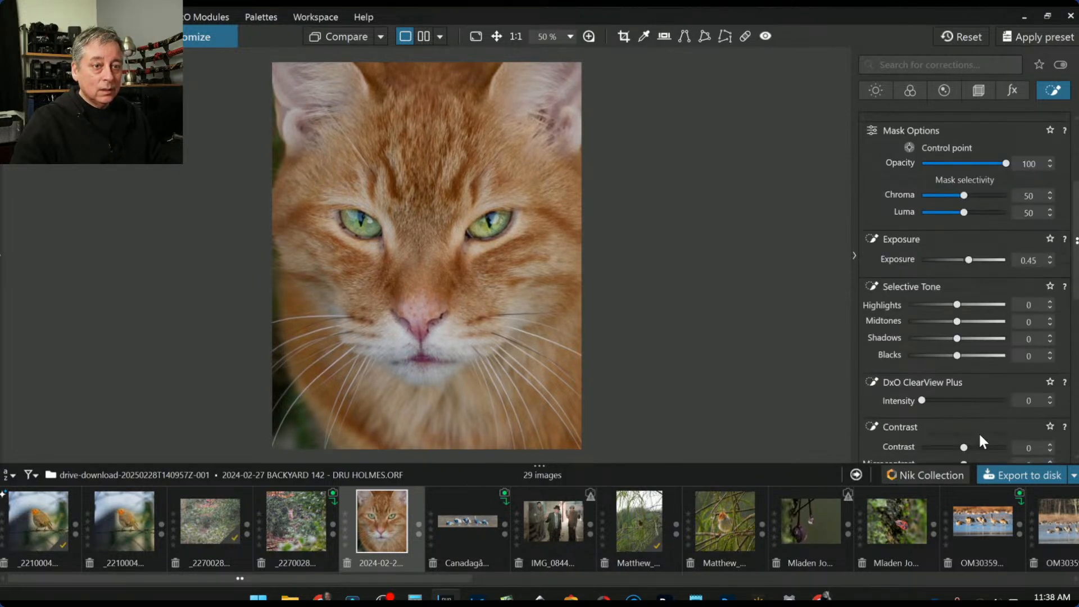
scroll(979, 435, "down", 2)
left_click(979, 396)
Raise the red channel's HSL saturation on the ears to 40
scroll(971, 425, "down", 3)
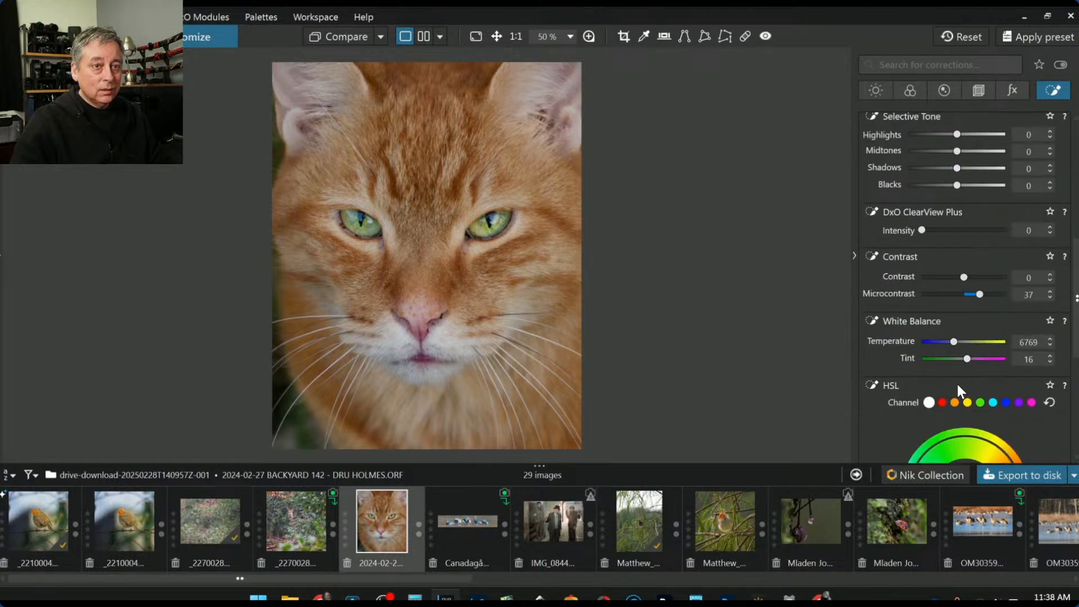
scroll(957, 383, "down", 1)
left_click(942, 371)
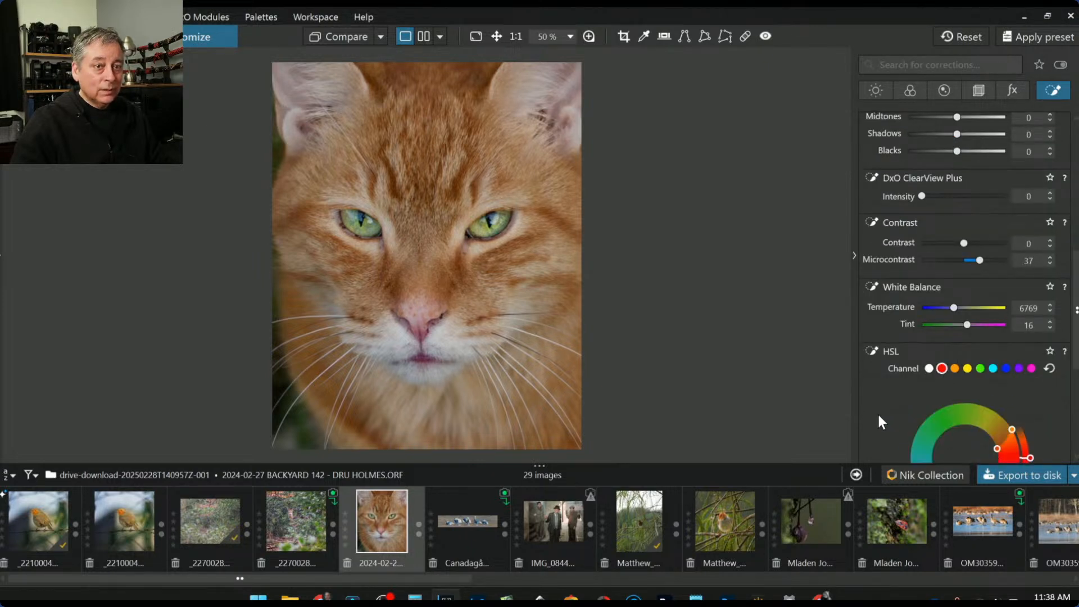
scroll(882, 409, "down", 4)
left_click_drag(966, 409, 981, 410)
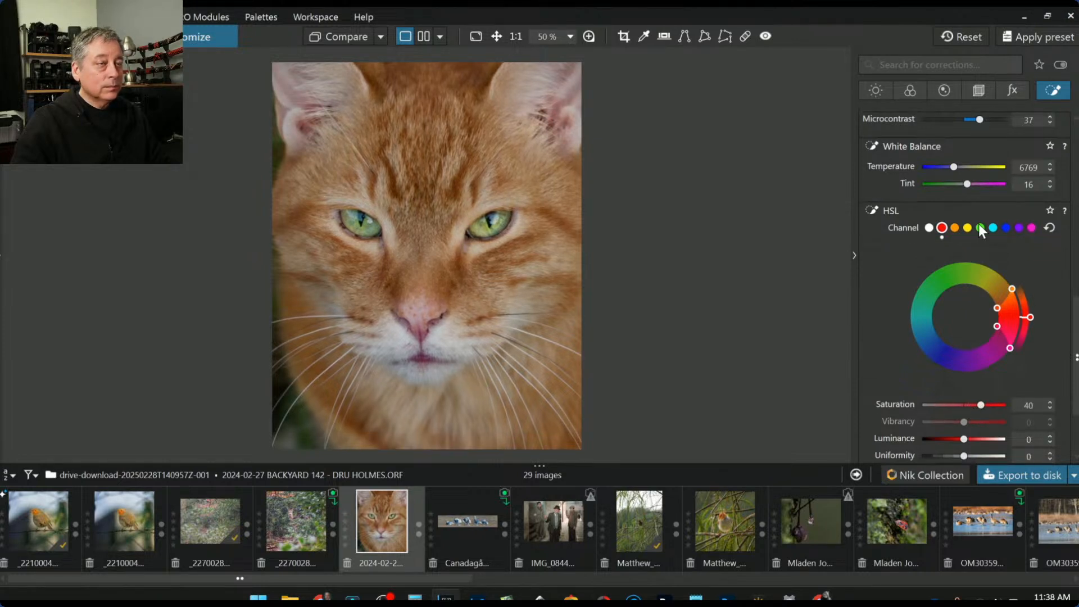
scroll(948, 357, "up", 12)
scroll(949, 356, "up", 1)
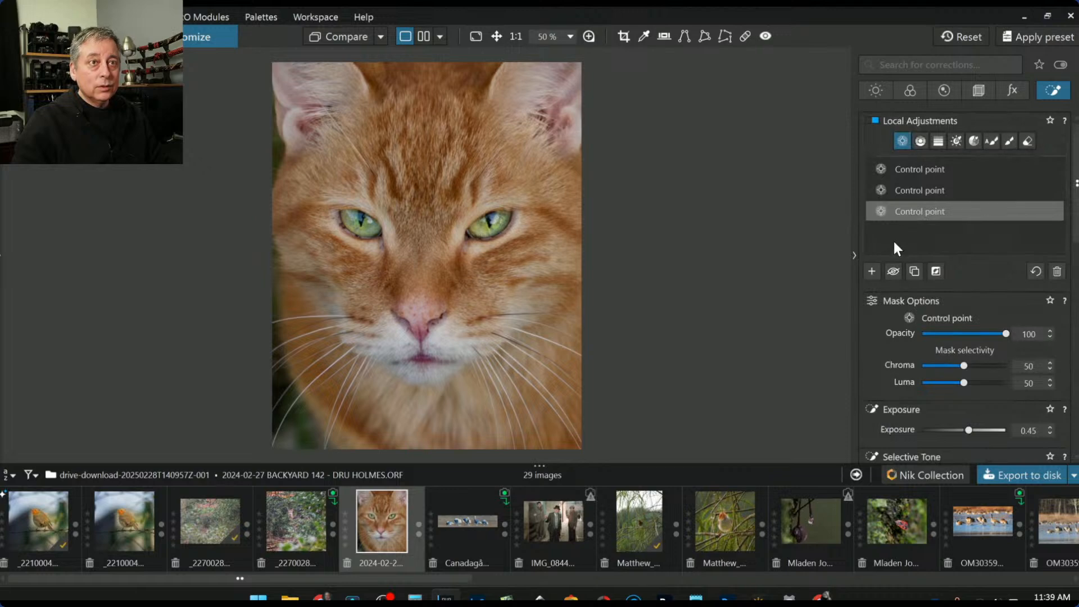
Add a mid-face control point with zero selectivity, Exposure -0.25 and Blacks -65
left_click(872, 271)
left_click(425, 279)
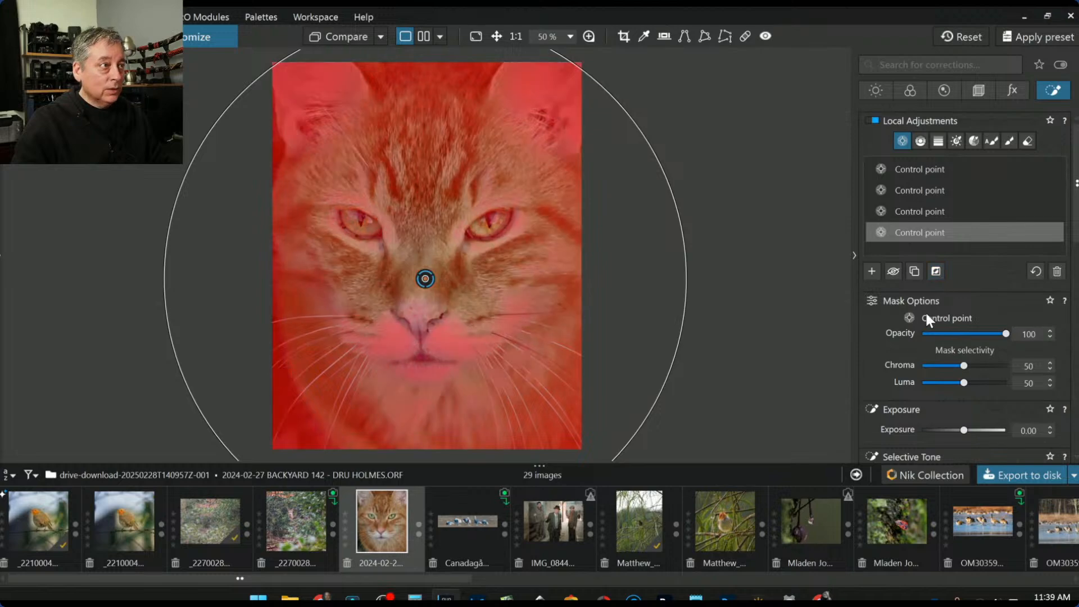
left_click(923, 365)
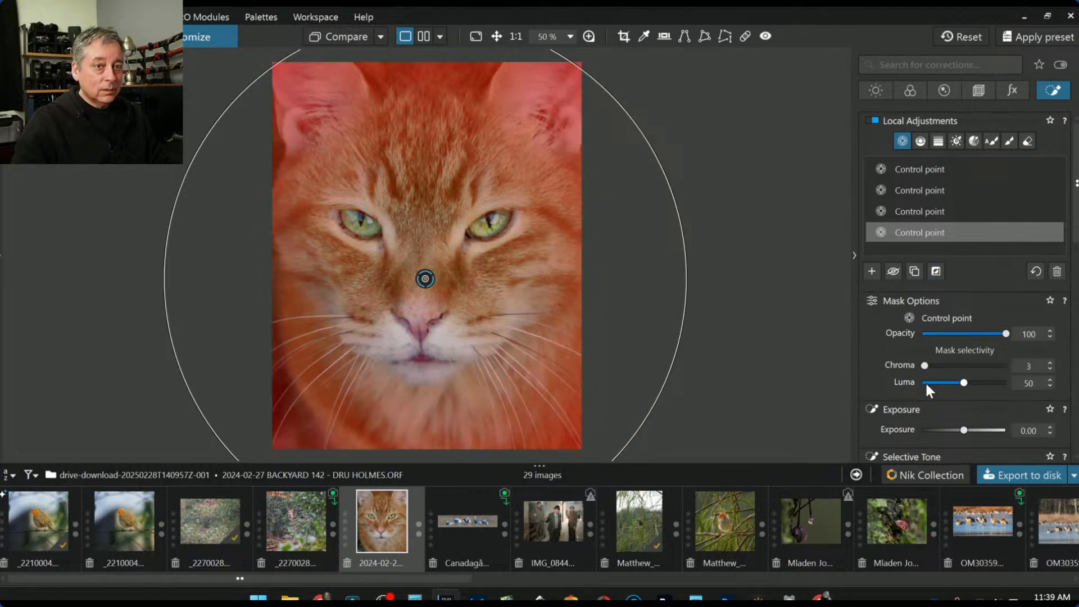
left_click_drag(924, 365, 903, 382)
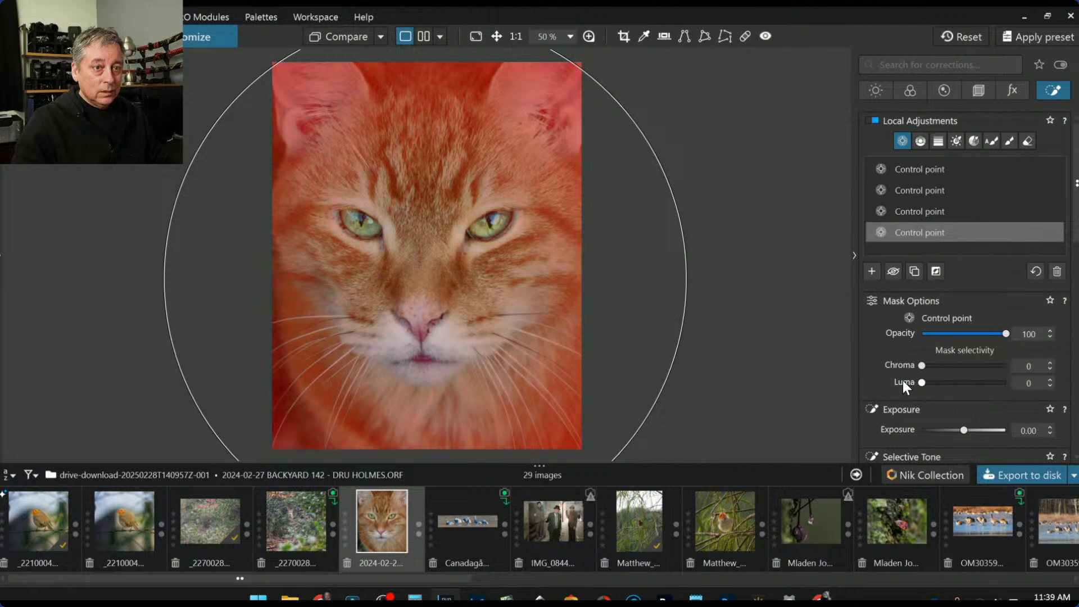
scroll(916, 420, "down", 3)
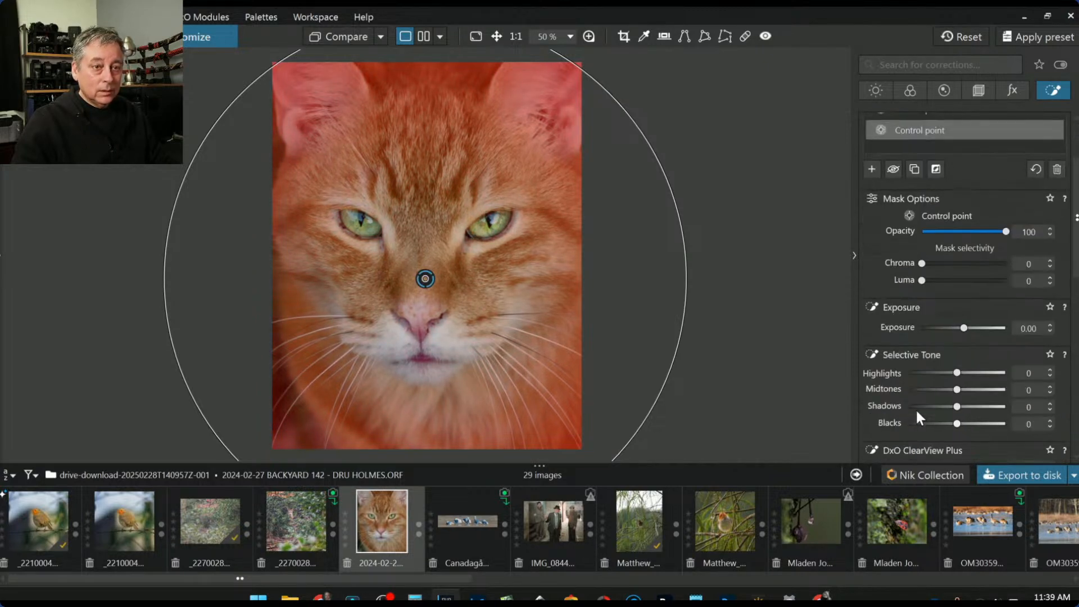
left_click_drag(966, 329, 961, 328)
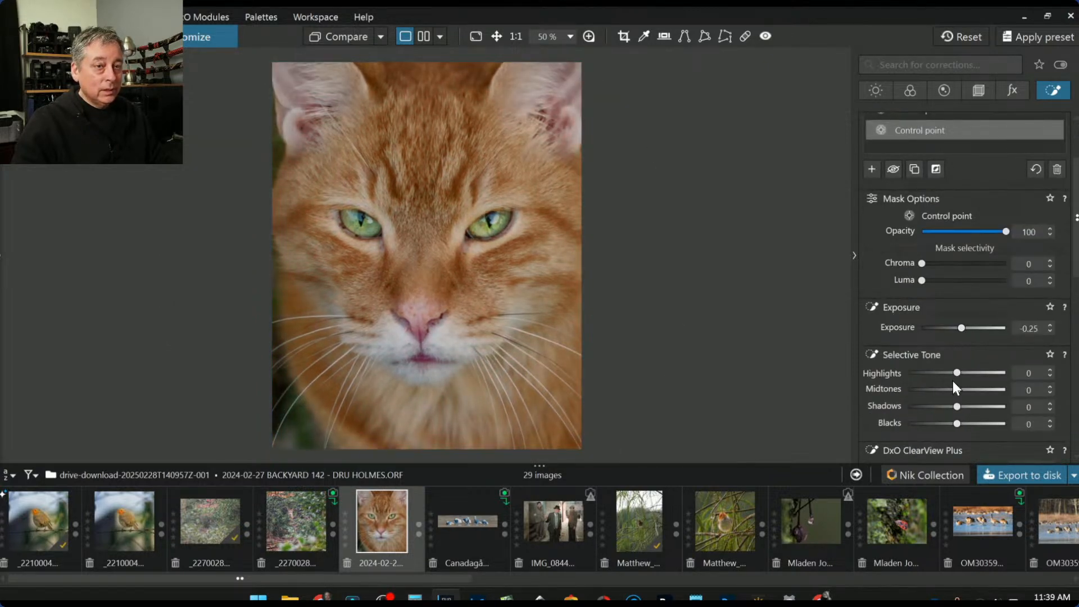
left_click_drag(956, 423, 927, 425)
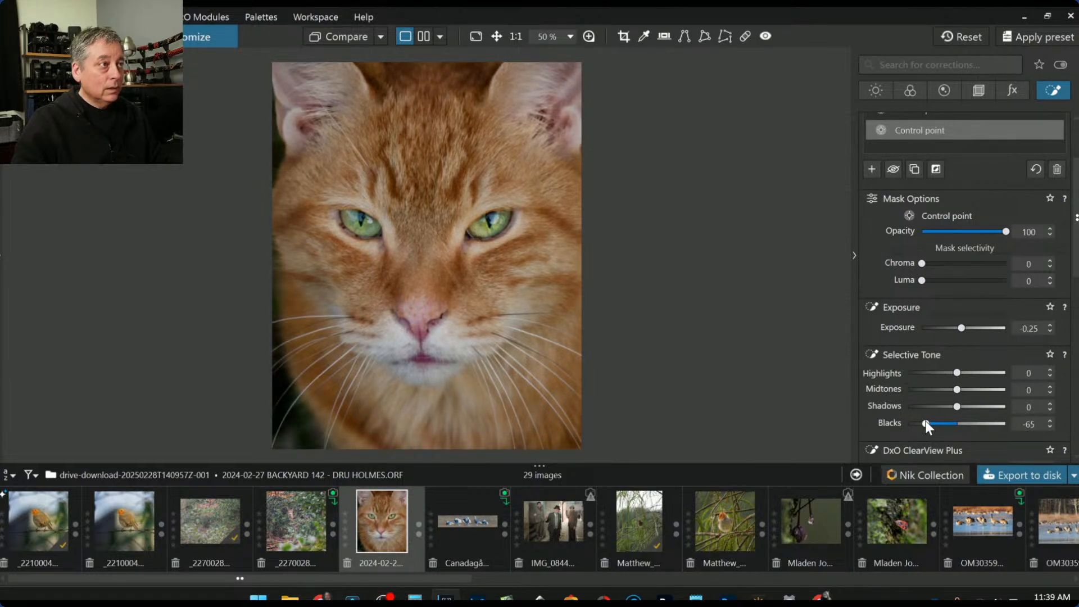
Set the whole photo's global Exposure to 0.34
left_click(877, 90)
scroll(938, 208, "up", 3)
left_click(962, 157)
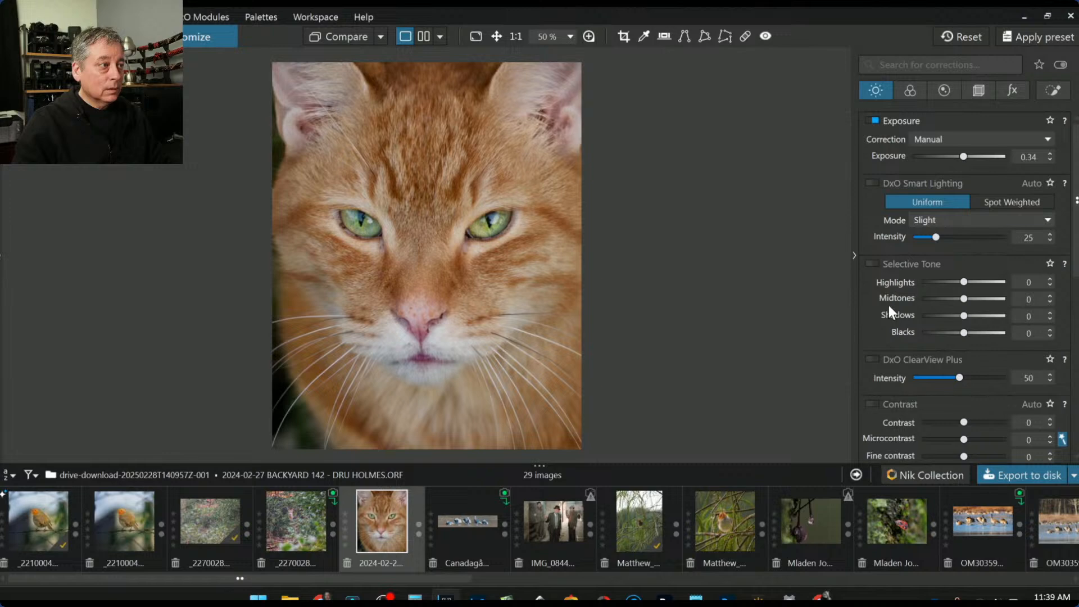
Export the cat photo as a full-size quality-100 JPEG into the original image folder
left_click(989, 476)
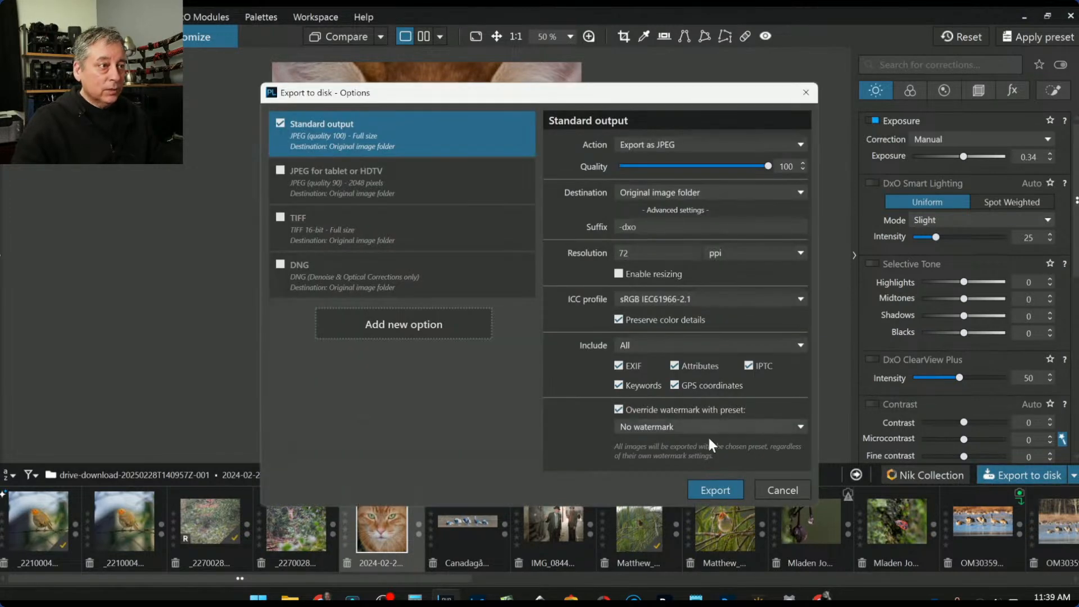
left_click(700, 478)
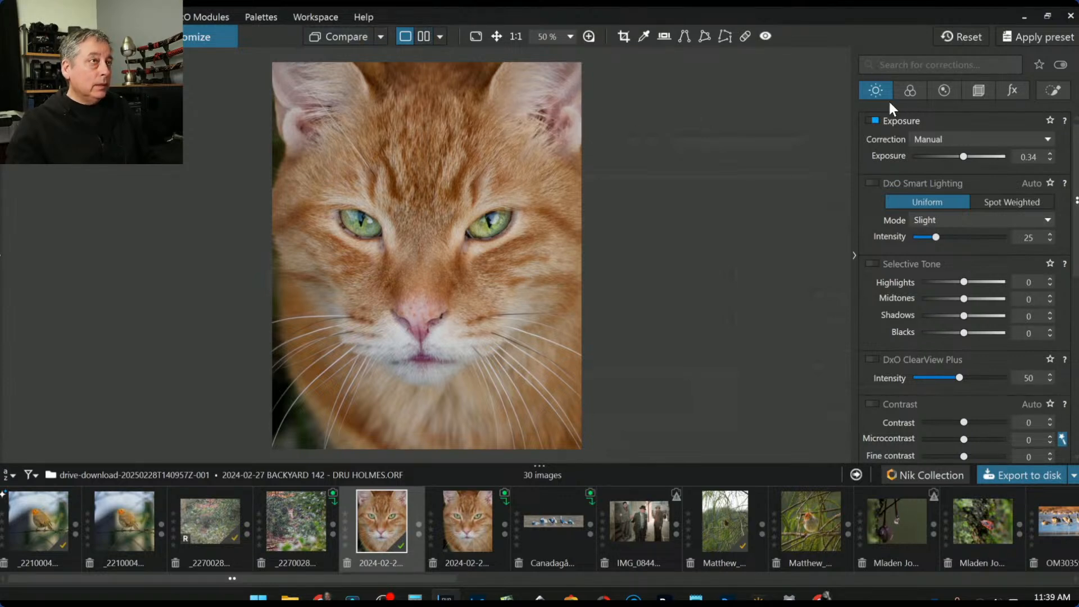
Reset the original cat photo and use it as reference beside the exported JPEG
left_click(961, 37)
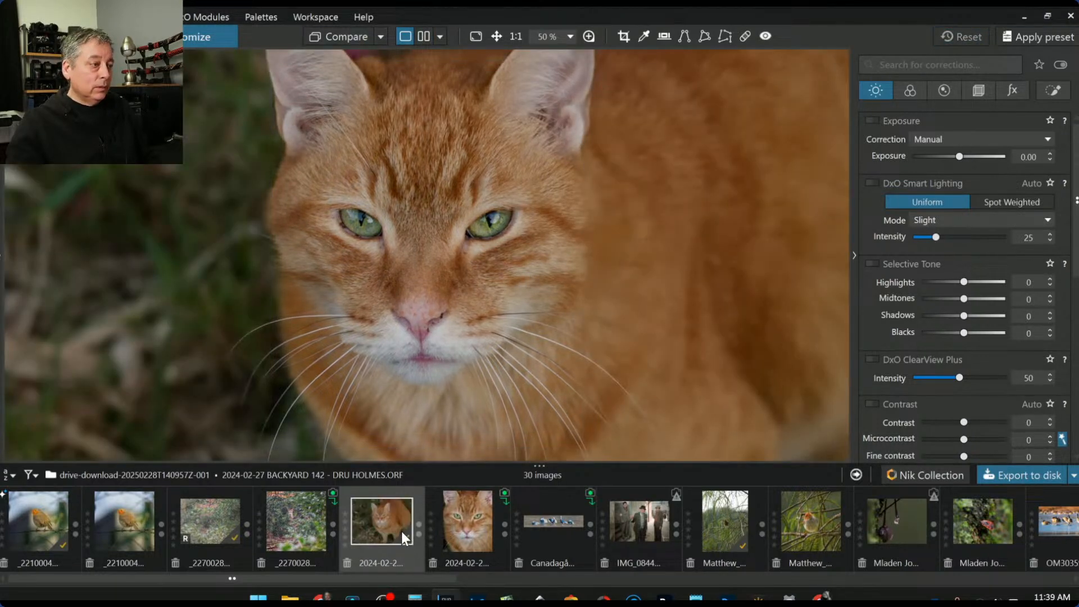
right_click(402, 531)
mouse_move(454, 385)
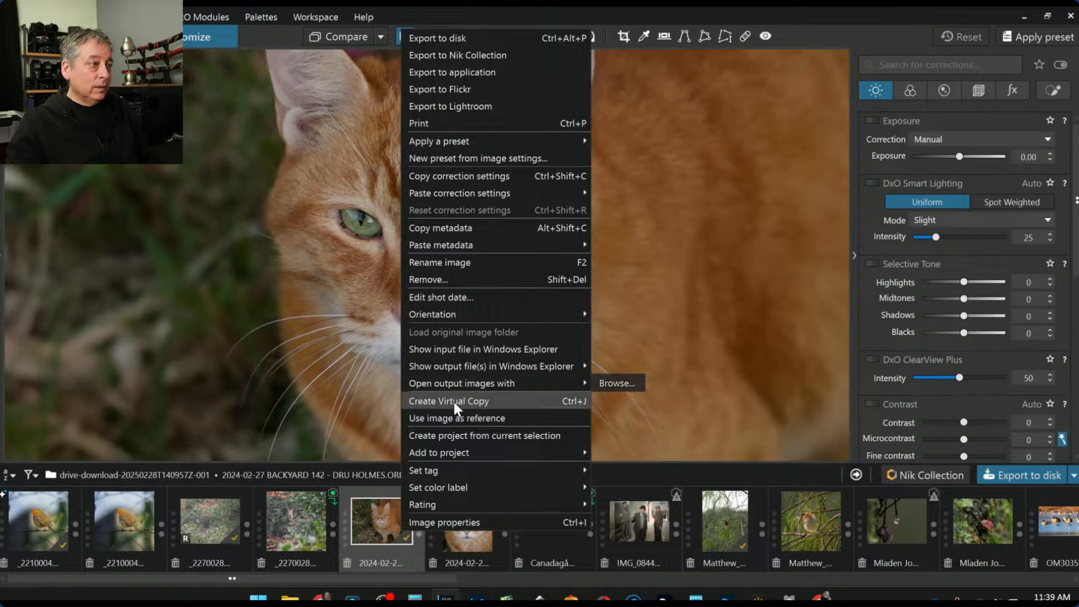
left_click(453, 418)
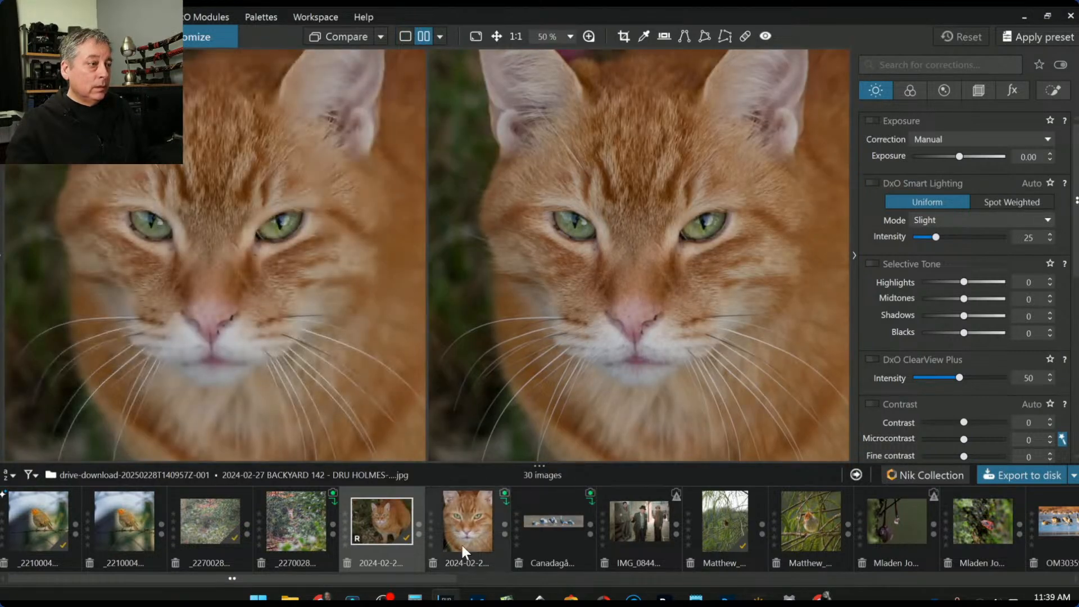
left_click(460, 548)
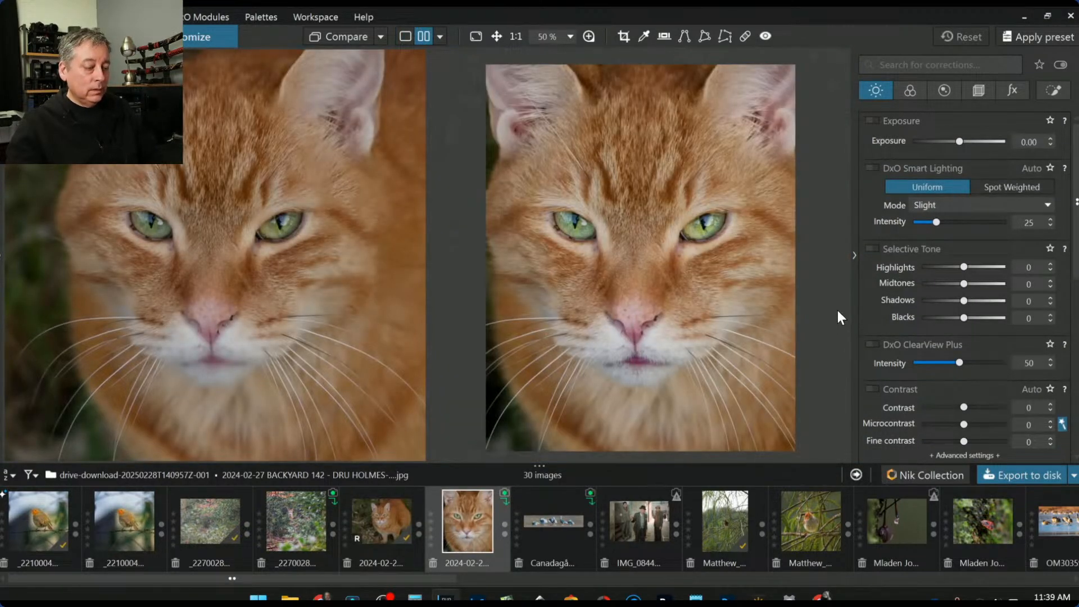
Hide the right palette with F9 and zoom both compared images to fit
key("F9")
scroll(417, 190, "down", 1)
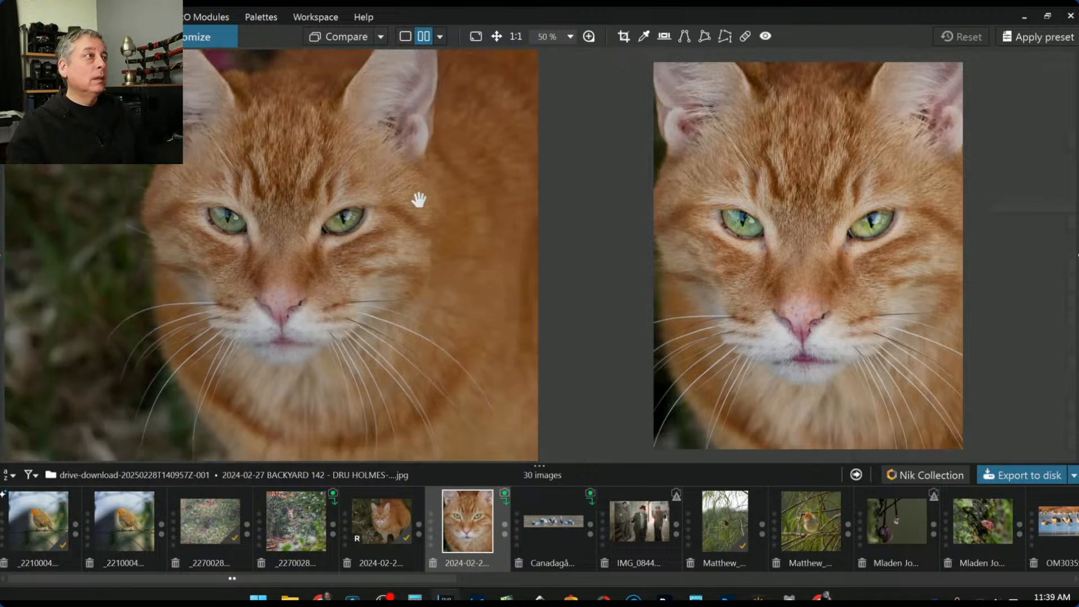
scroll(417, 196, "down", 2)
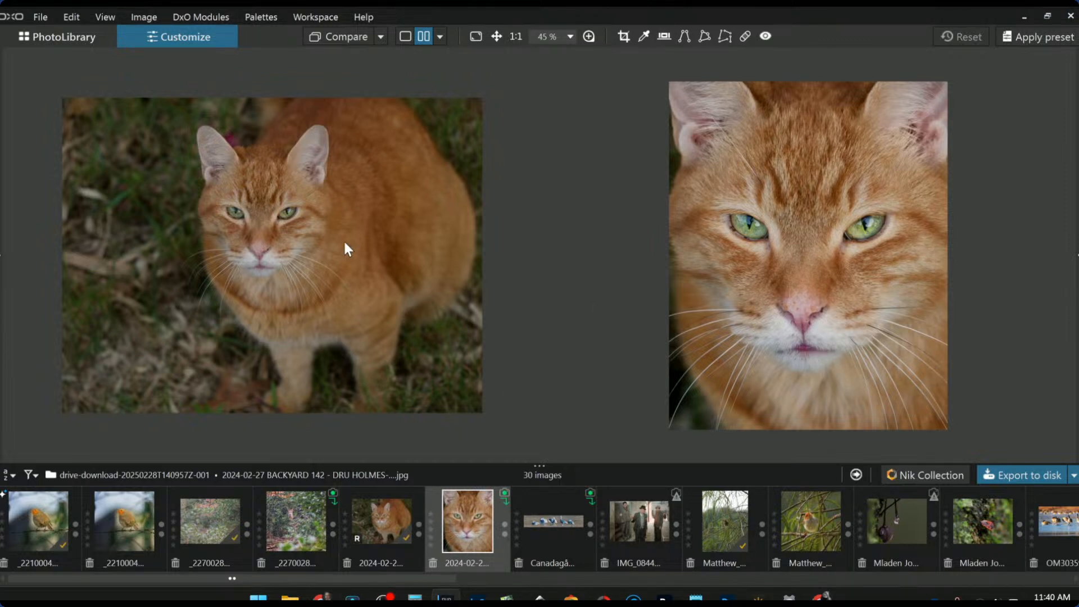
scroll(354, 247, "up", 1)
scroll(808, 239, "up", 4)
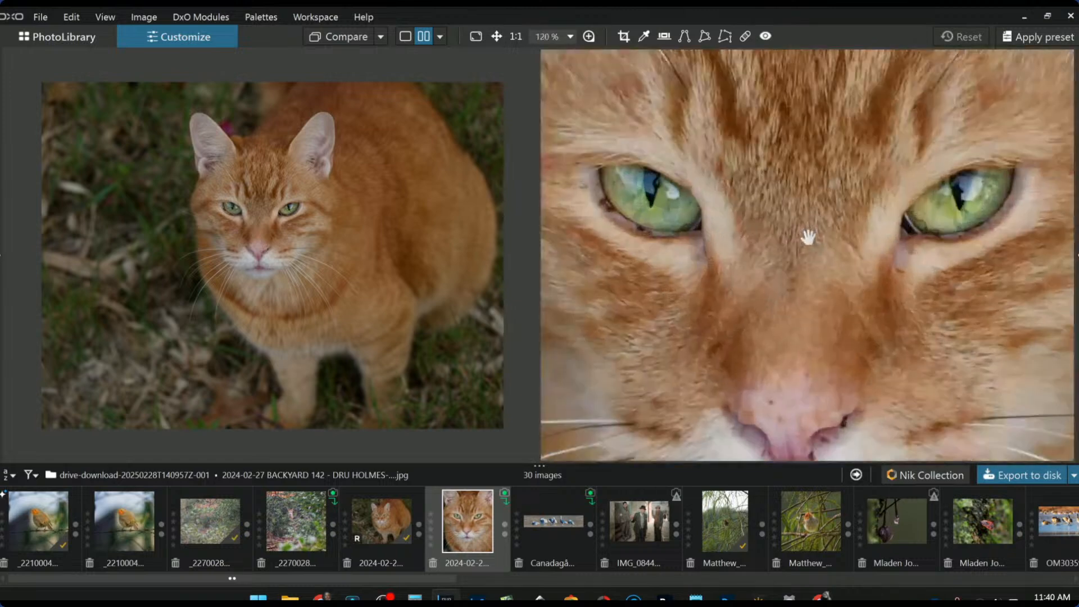
scroll(799, 287, "down", 3)
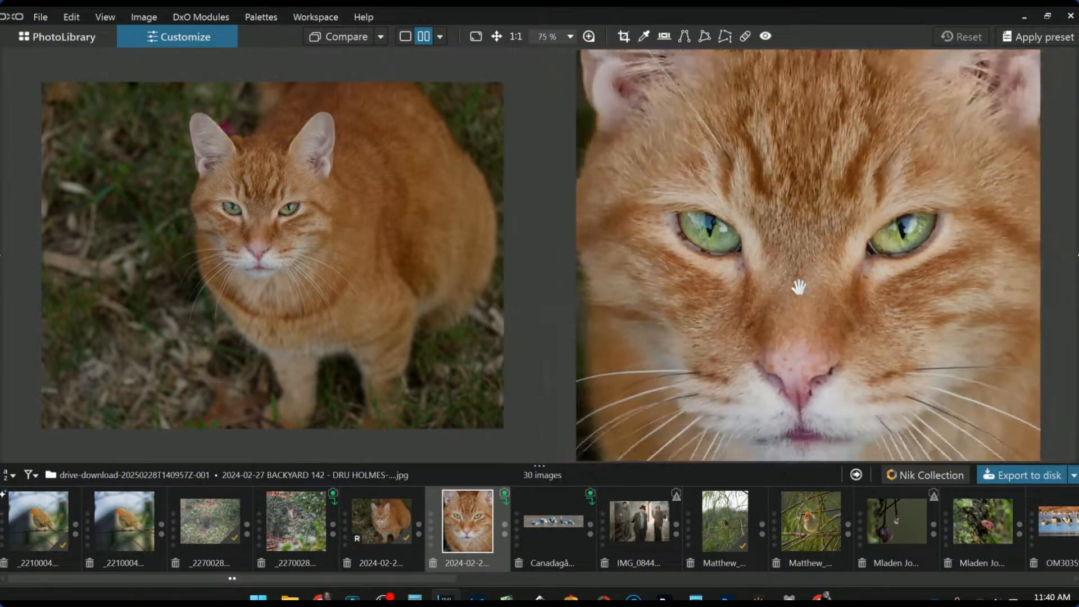
scroll(302, 228, "down", 1)
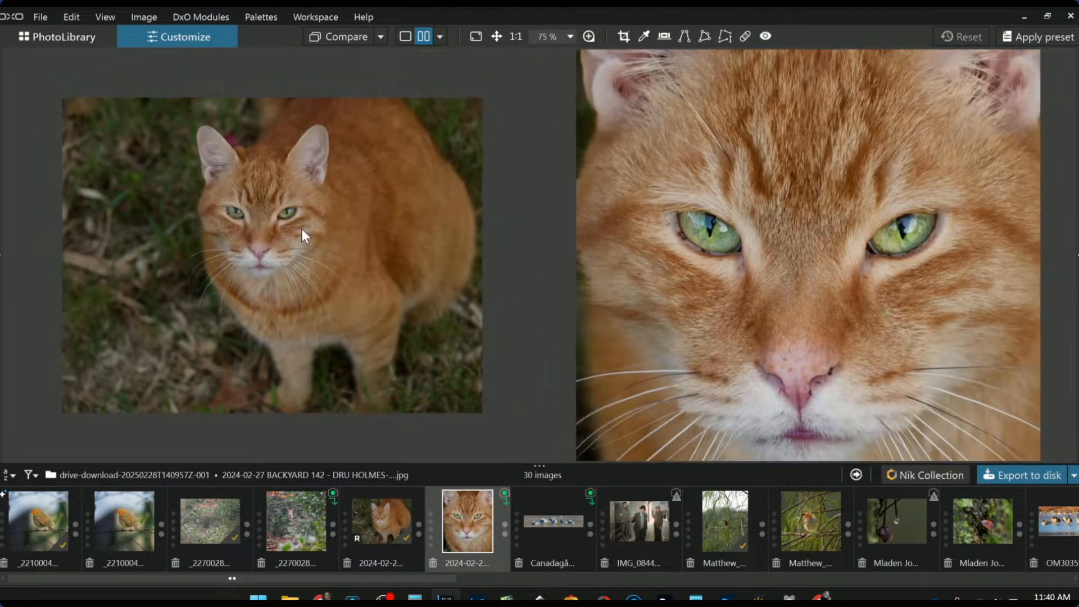
scroll(301, 228, "up", 2)
scroll(770, 295, "down", 1)
scroll(767, 297, "down", 1)
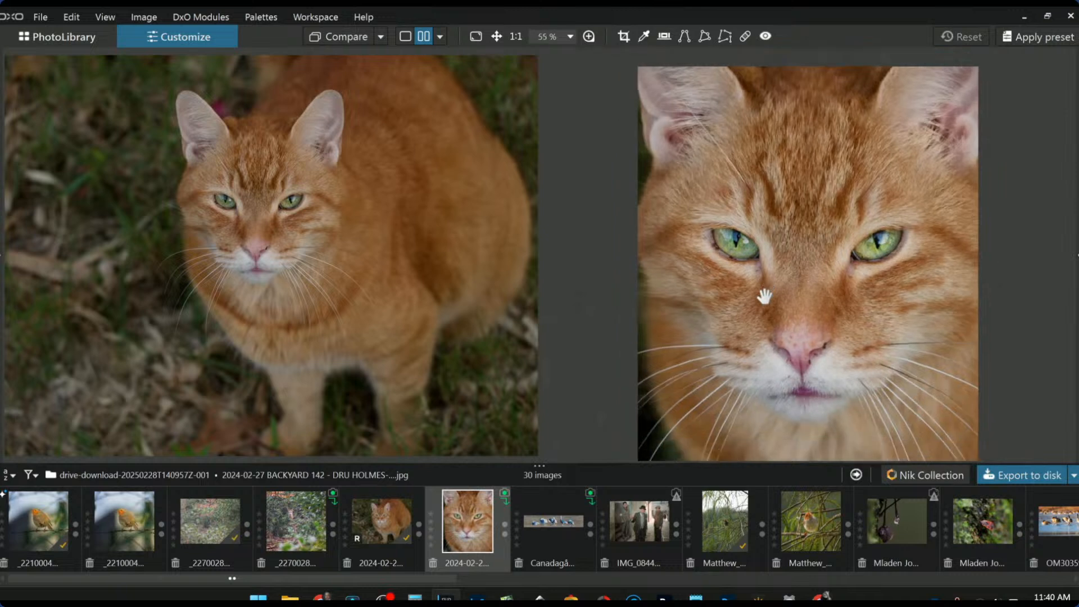
scroll(767, 303, "down", 1)
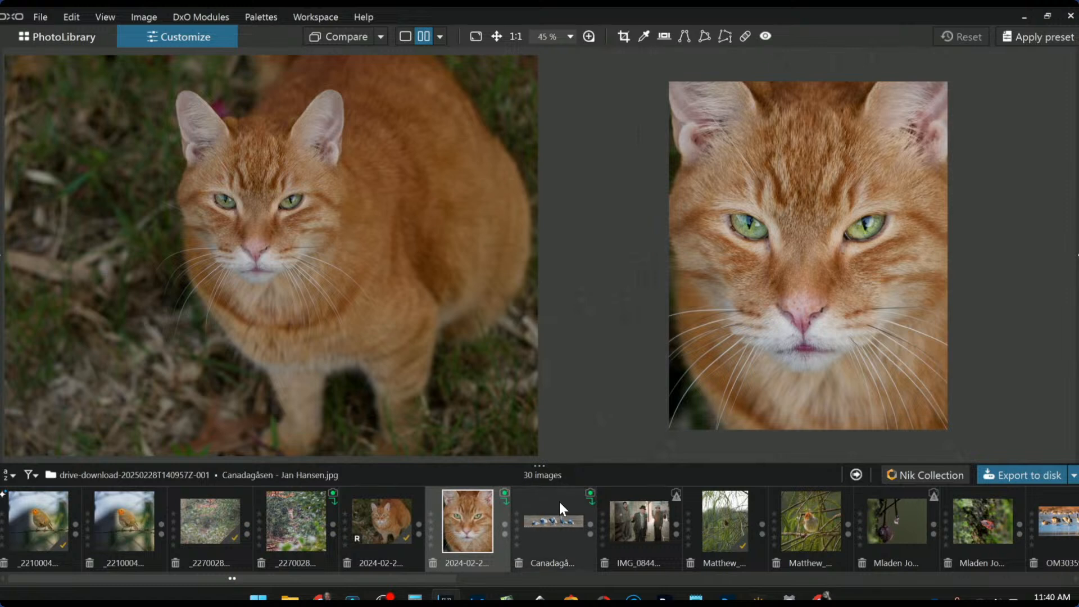
scroll(690, 552, "down", 3)
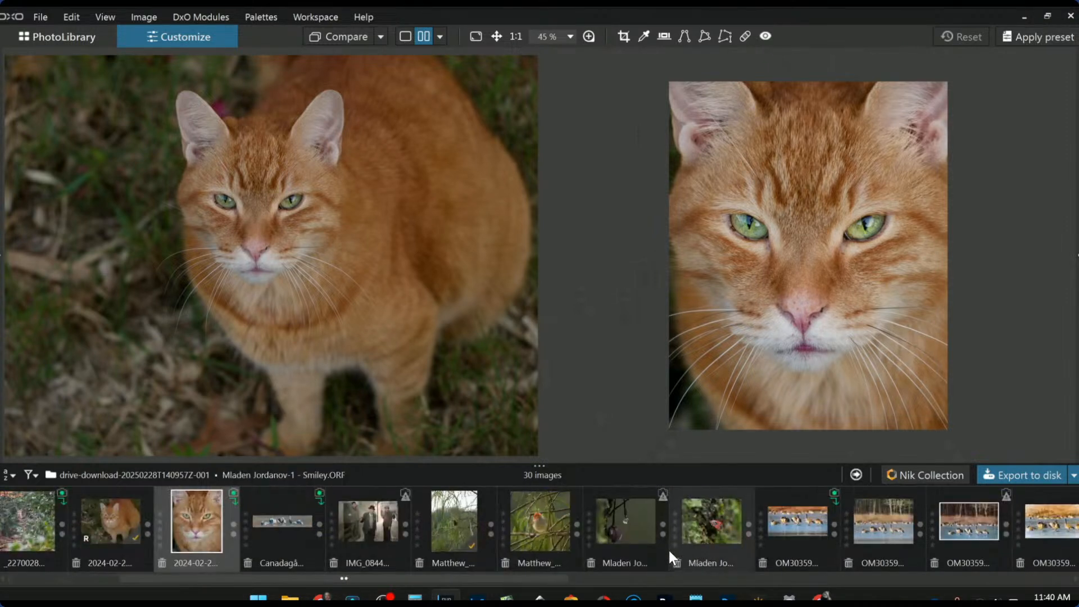
Show Smiley.dng alone in single view and apply the 1x1 Default square preset
left_click(614, 534)
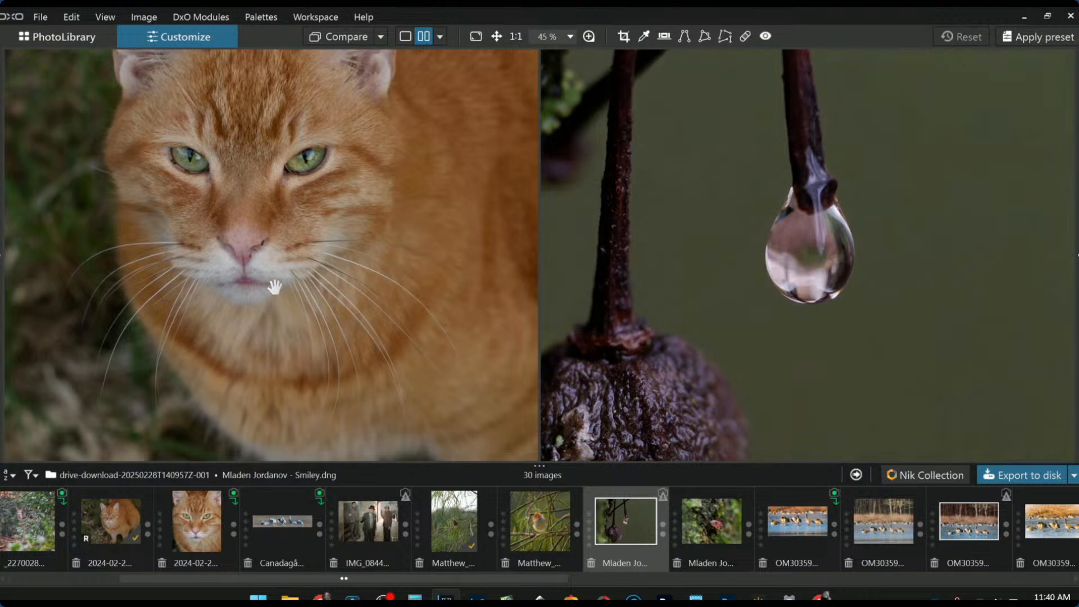
left_click(405, 36)
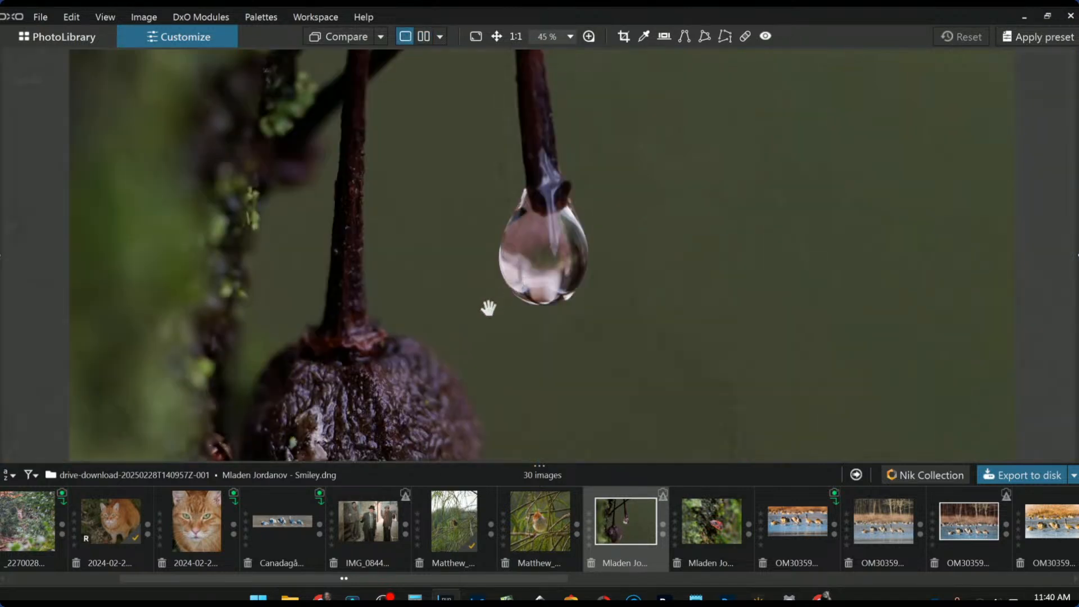
scroll(488, 307, "down", 3)
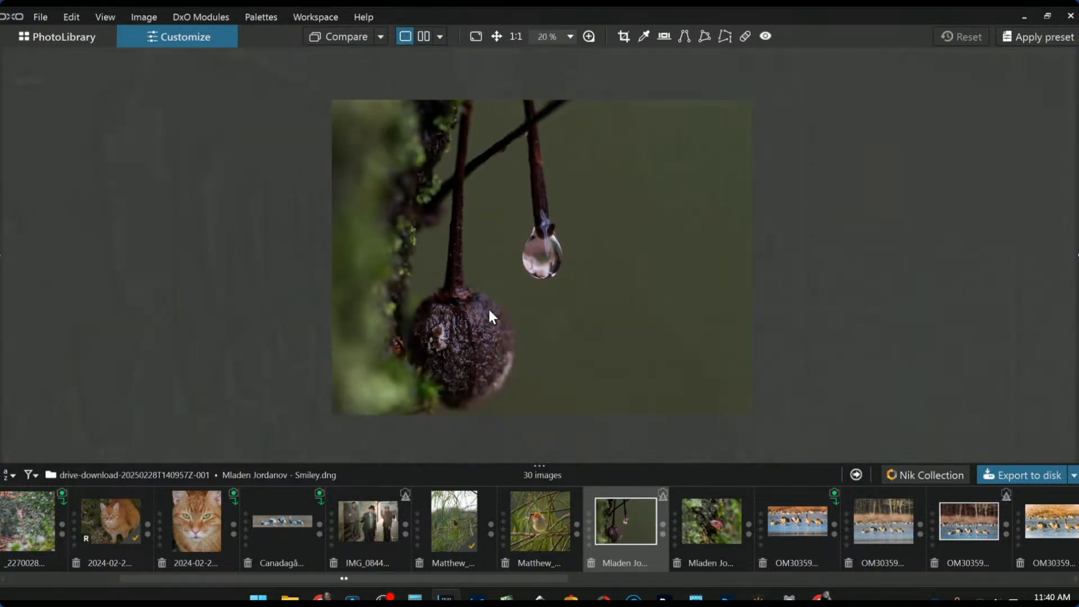
scroll(489, 314, "up", 1)
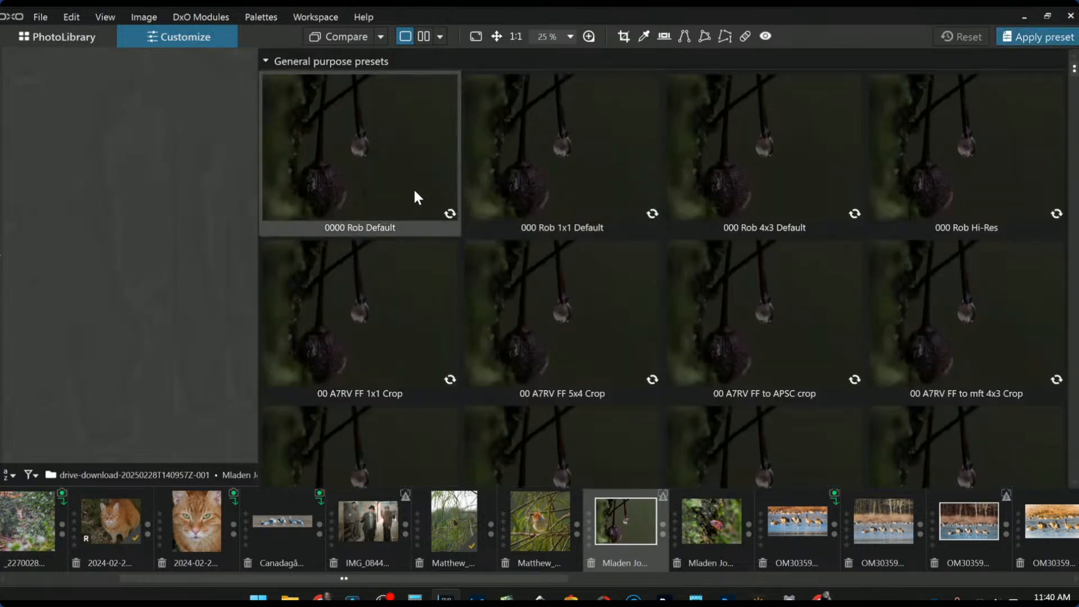
left_click(577, 169)
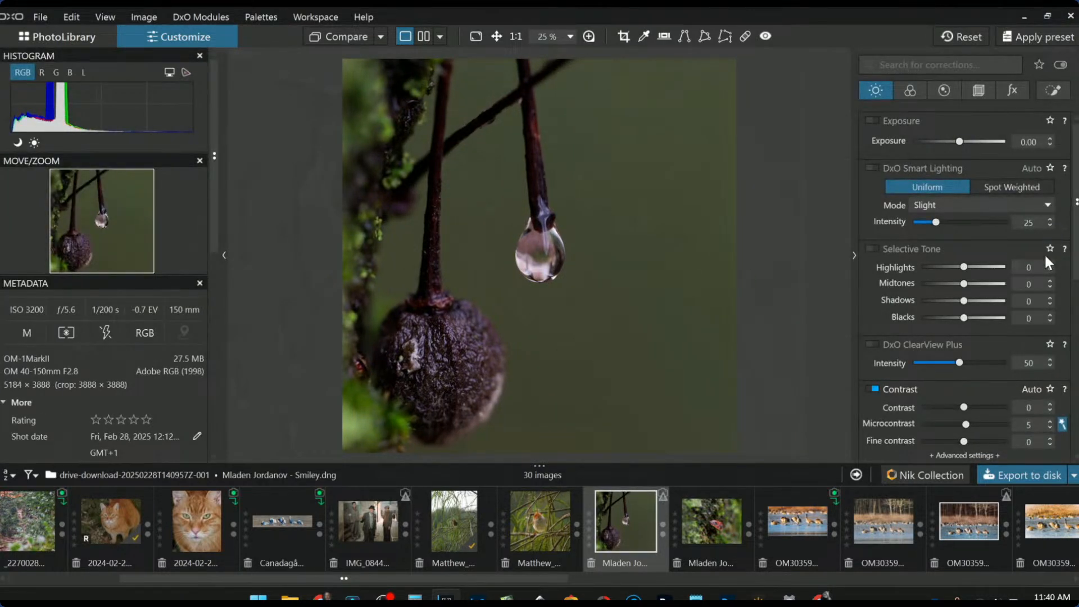
left_click(980, 90)
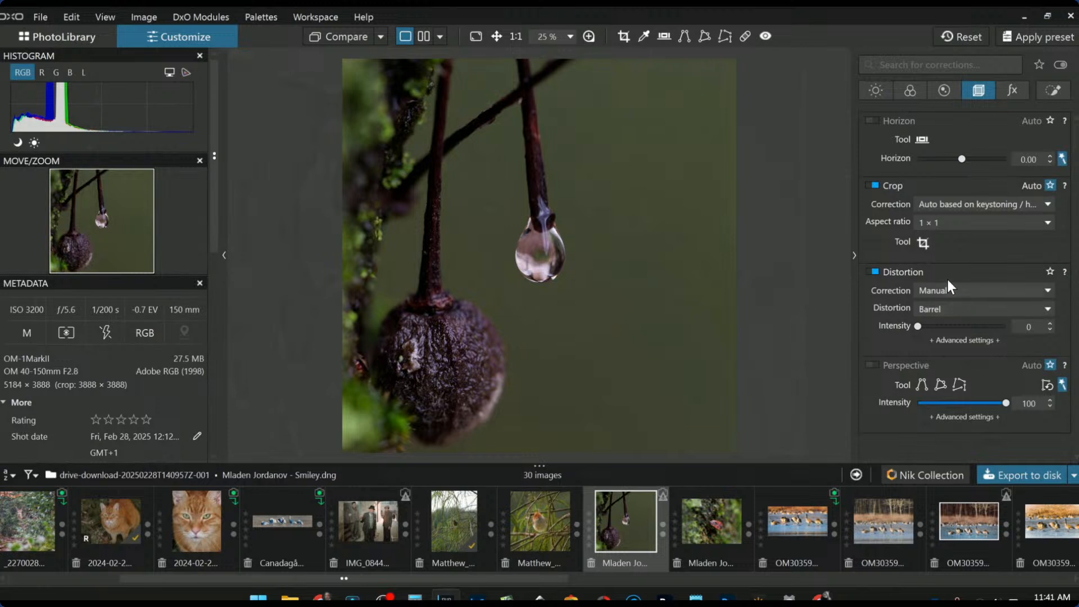
Resize and move the square crop to 2836 × 2836 px around the hanging drop, then apply it
left_click(923, 243)
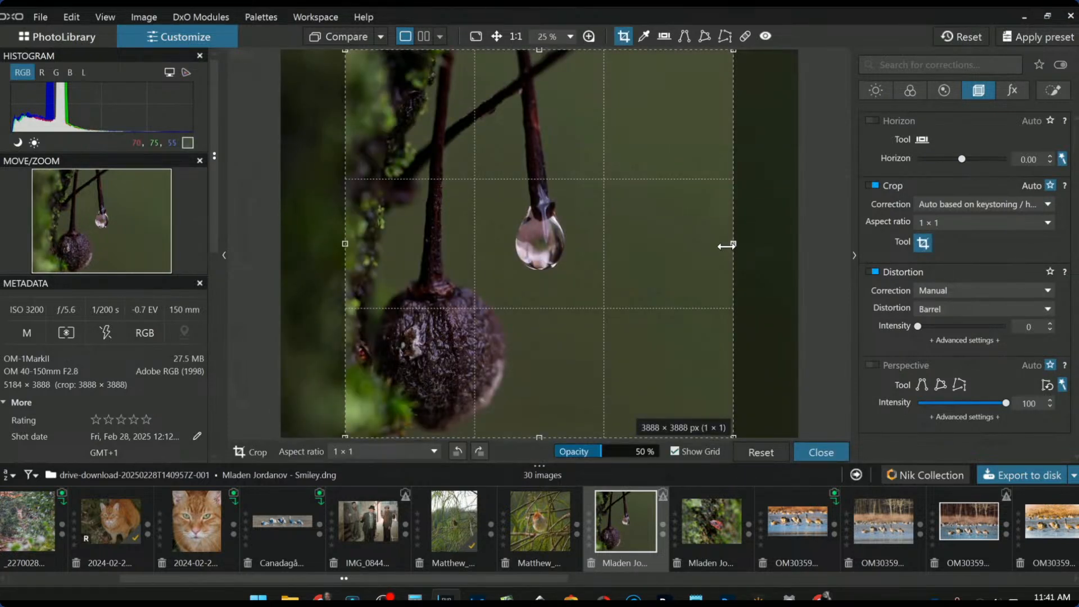
left_click_drag(725, 244, 584, 240)
left_click_drag(491, 234, 505, 161)
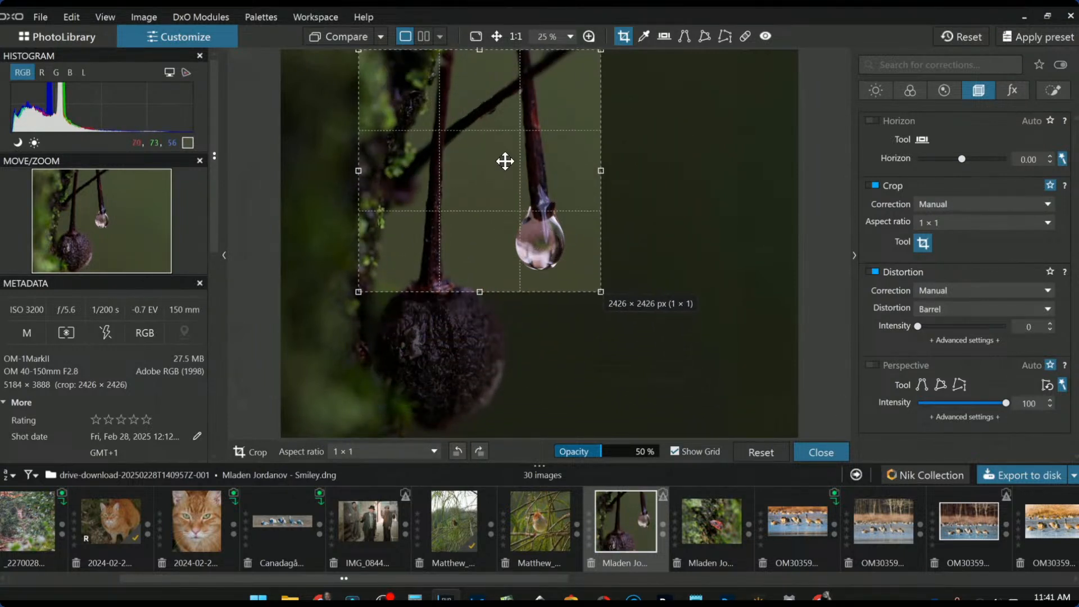
left_click_drag(479, 288, 482, 331)
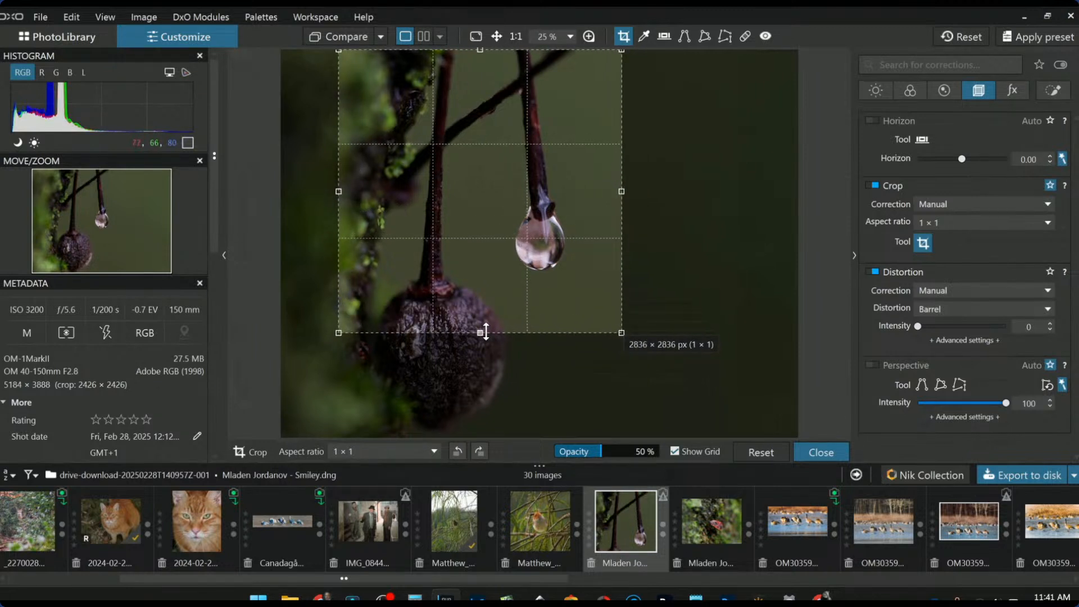
double_click(518, 330)
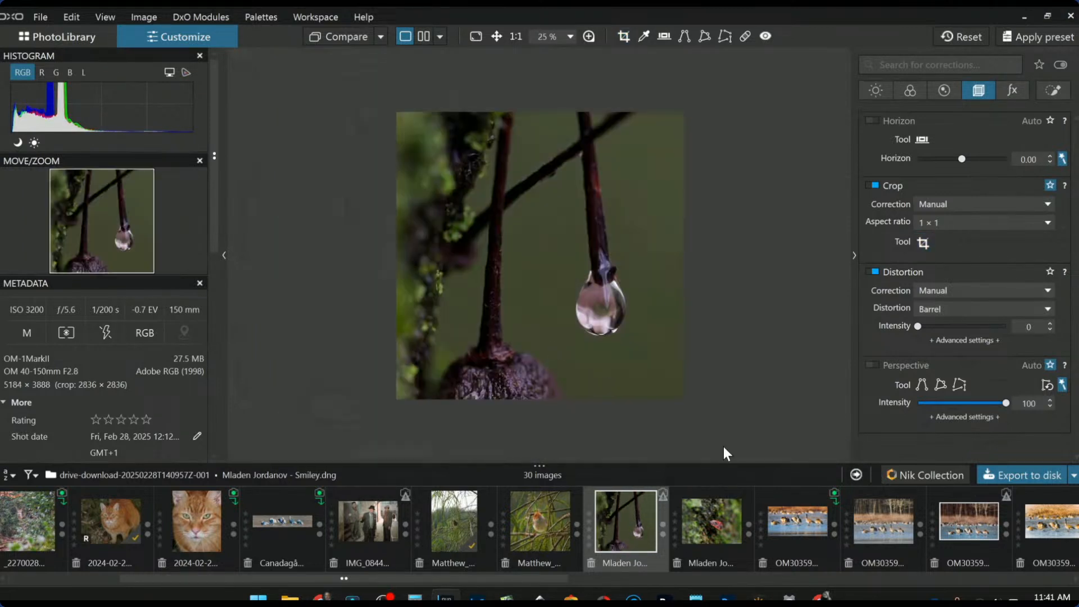
scroll(654, 389, "up", 1)
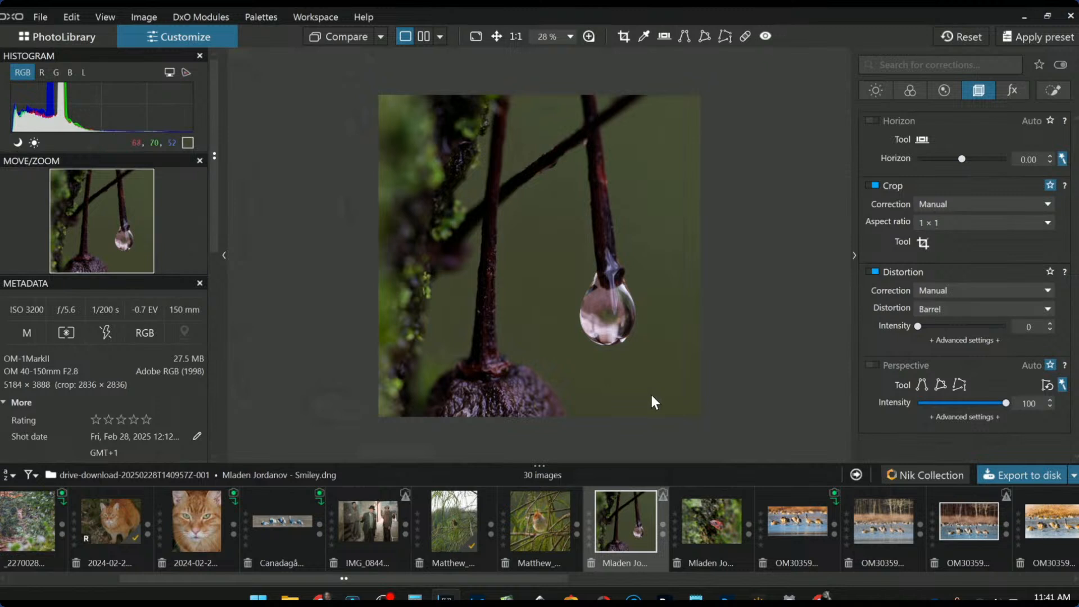
scroll(651, 394, "up", 1)
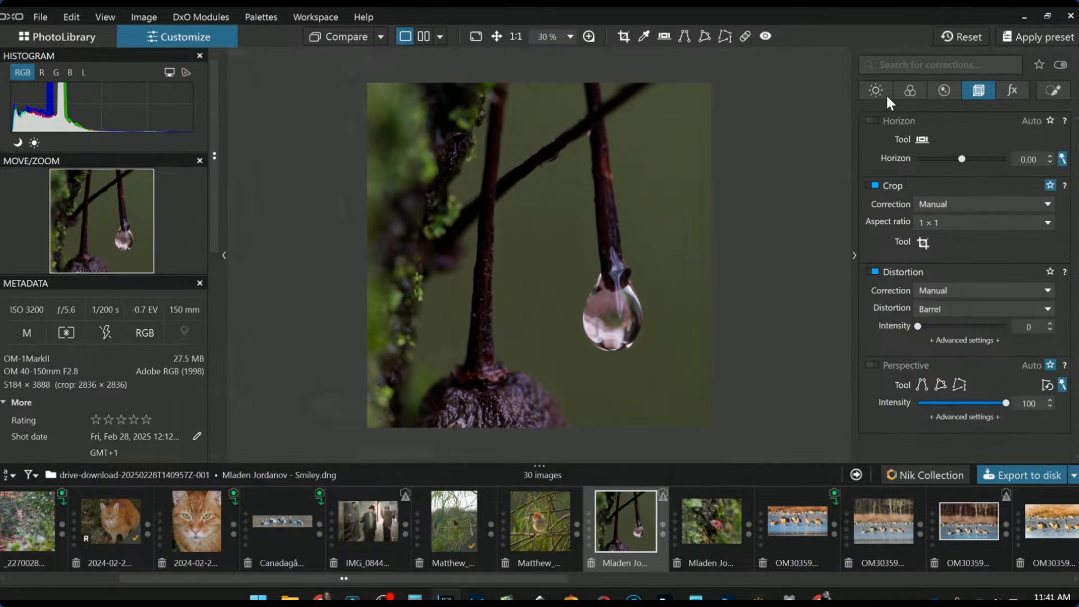
Place a shrunken control point on the drop with Exposure 0.91, ClearView Plus 84, Microcontrast 46
left_click(1053, 91)
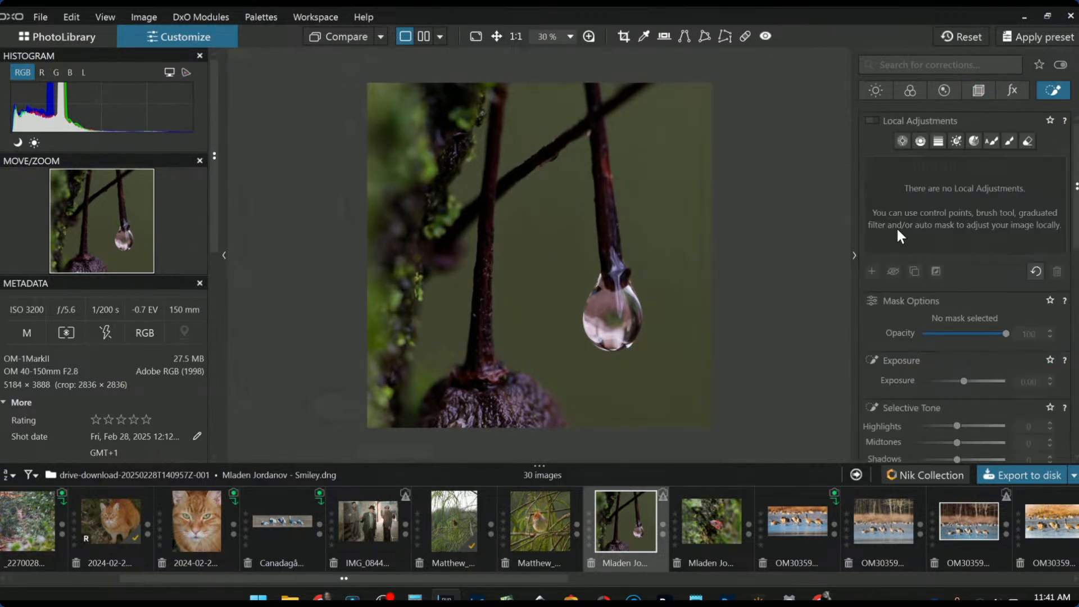
left_click(901, 141)
left_click(620, 309)
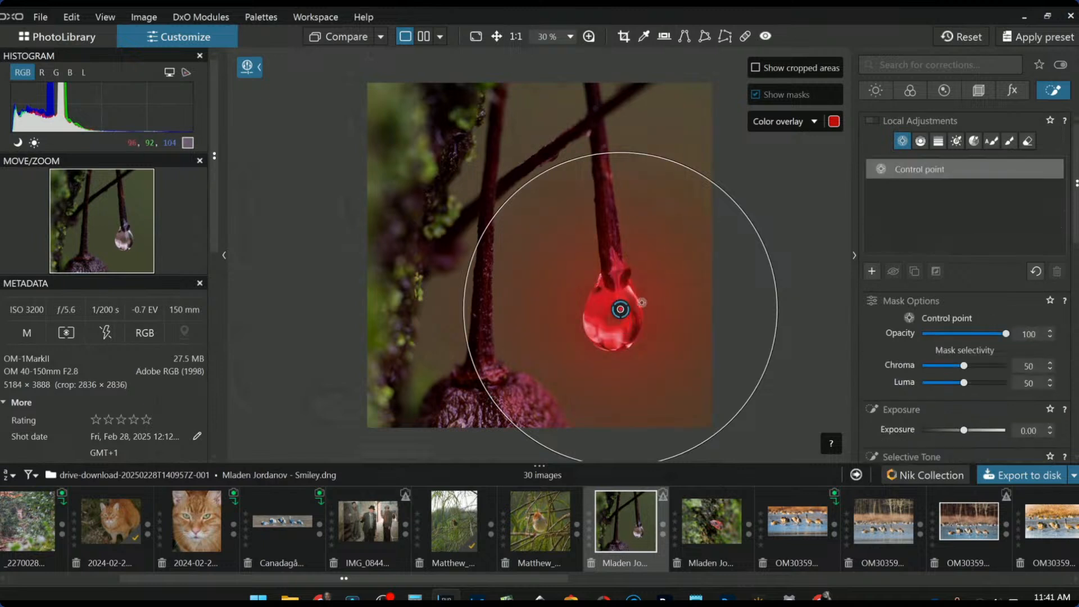
left_click_drag(741, 239, 613, 313)
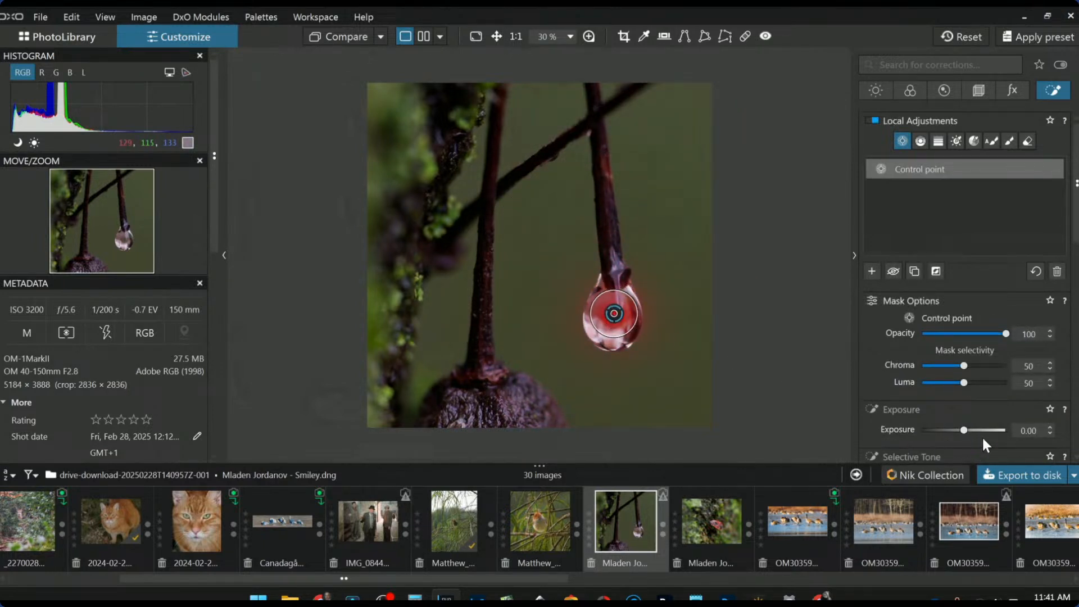
left_click_drag(967, 430, 973, 430)
scroll(918, 385, "down", 2)
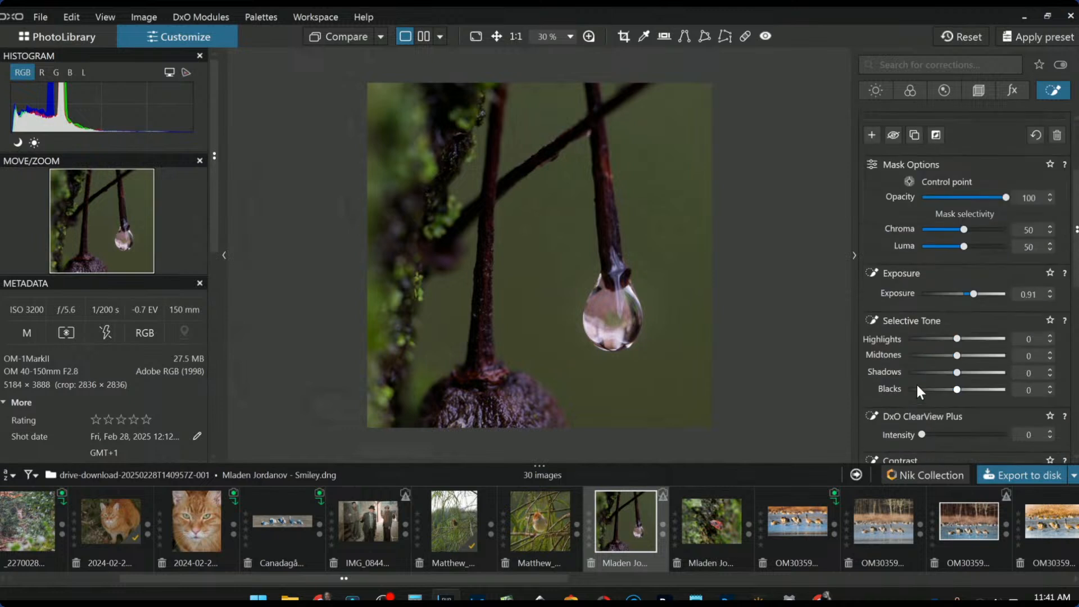
scroll(957, 378, "down", 1)
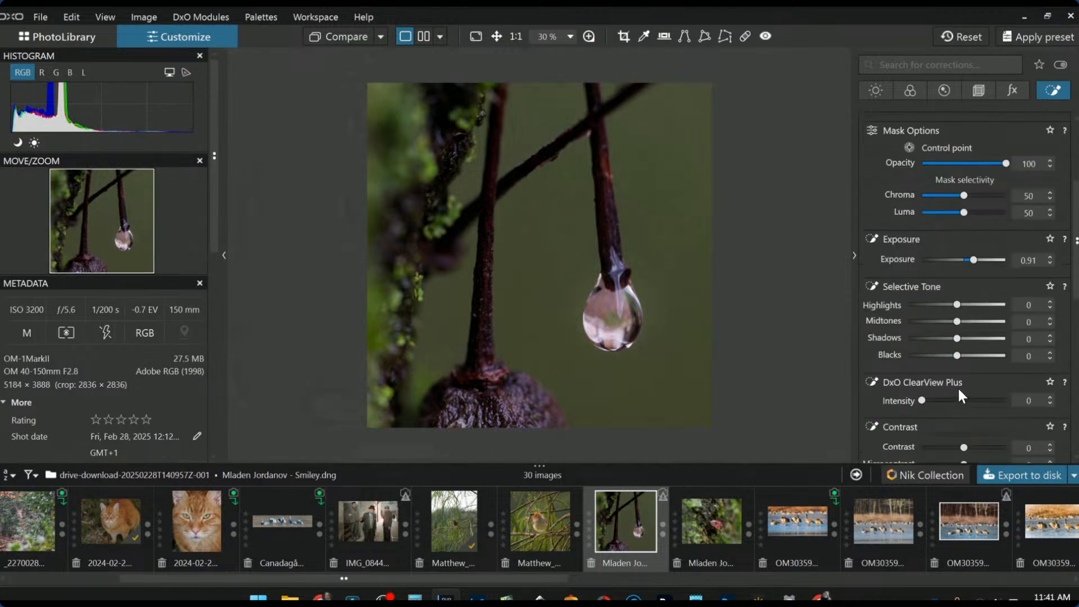
left_click(992, 400)
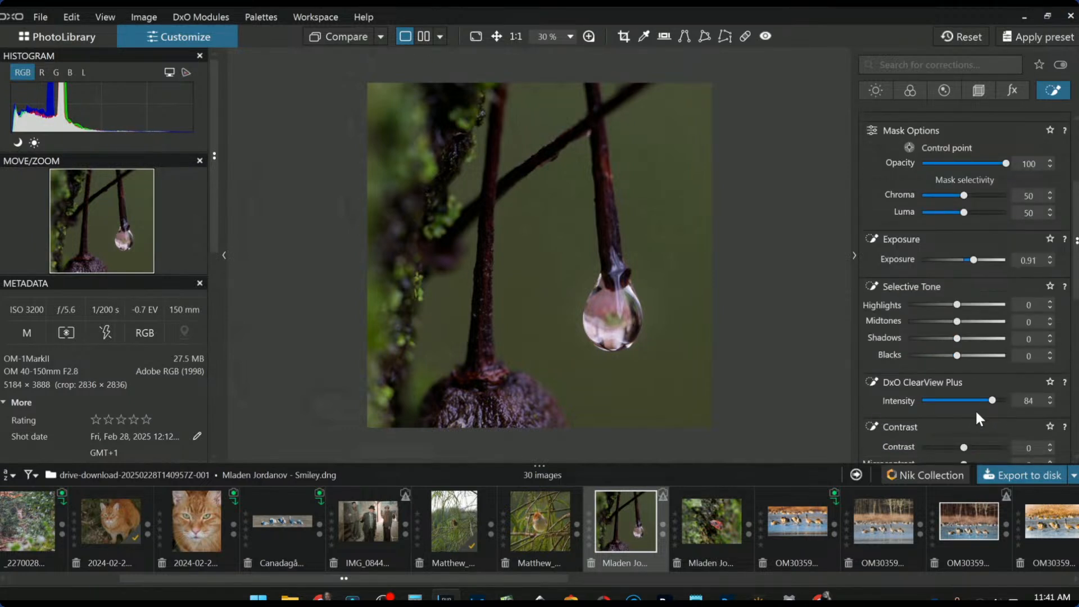
scroll(950, 413, "down", 2)
left_click(983, 397)
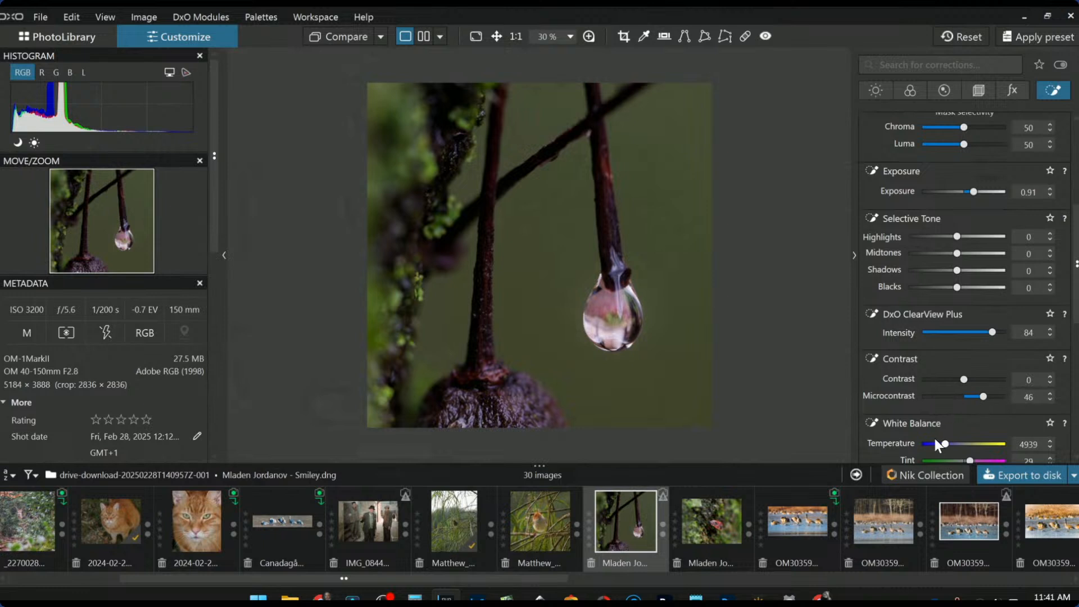
Add and delete a trial control point on the stem, then place one on the mossy branch
left_click(605, 170)
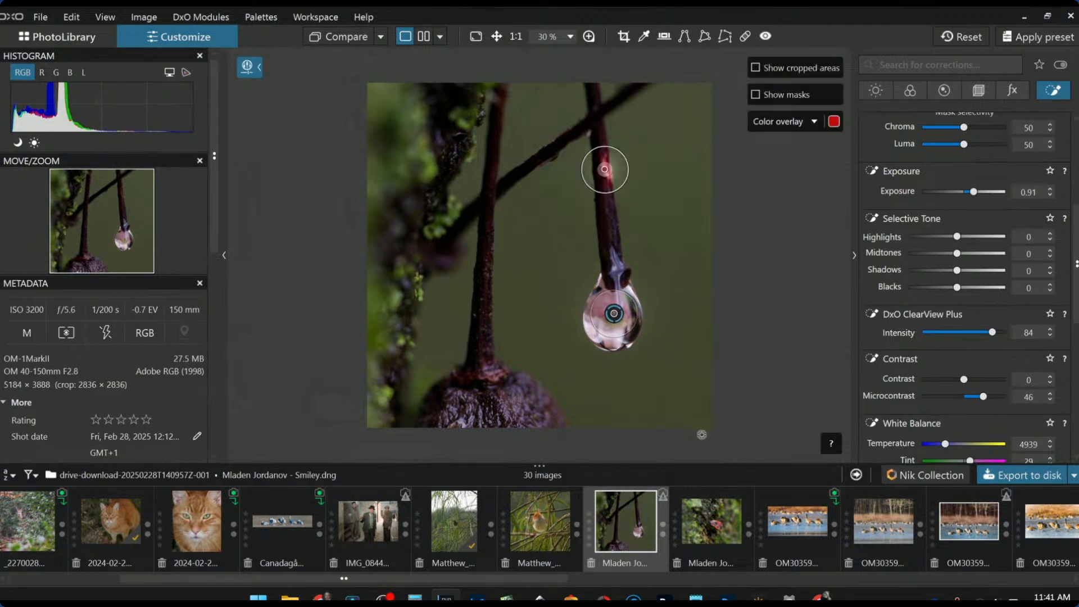
left_click_drag(602, 193, 600, 234)
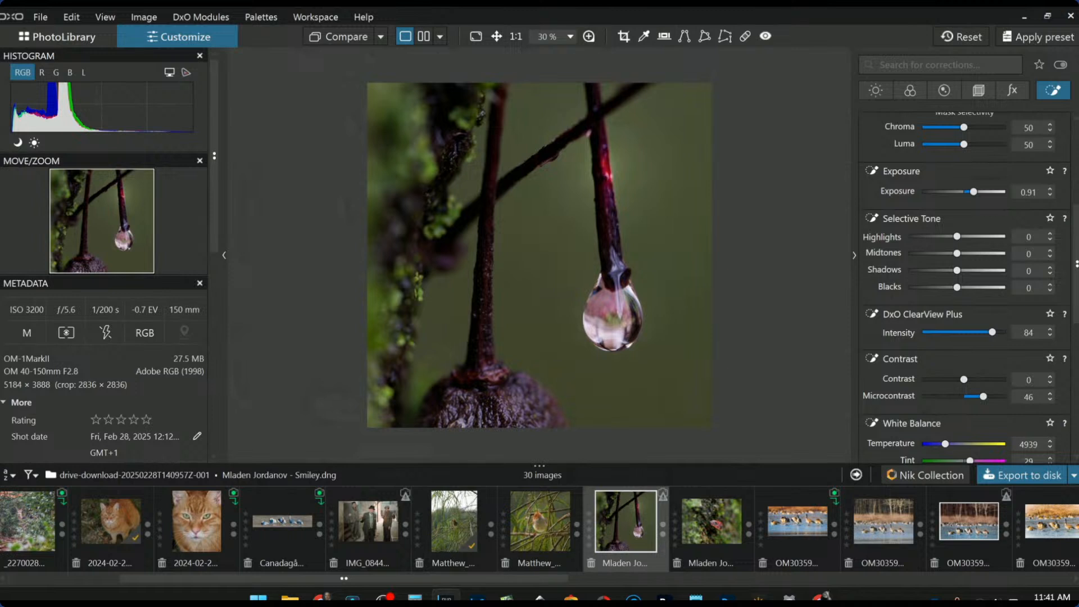
key("Delete")
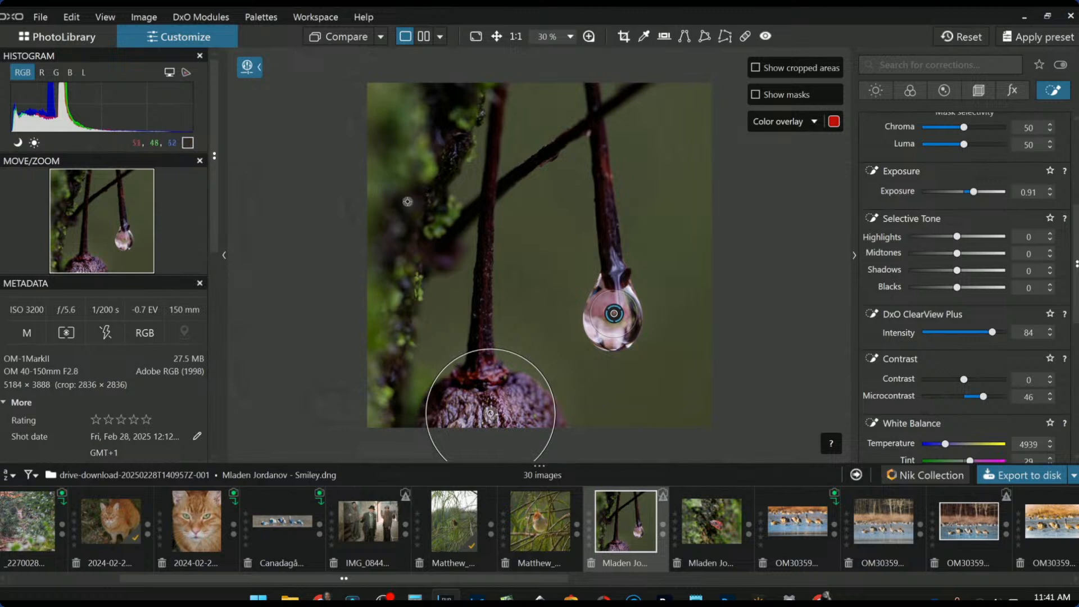
left_click(435, 227)
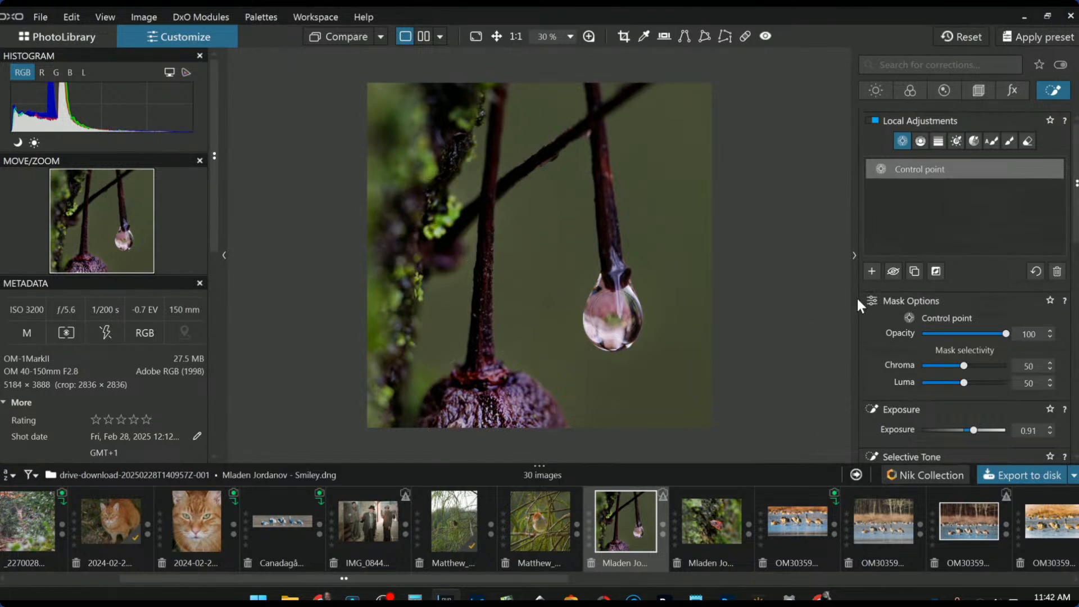
Start a new control point group on both stems with Luma selectivity 61
left_click(871, 272)
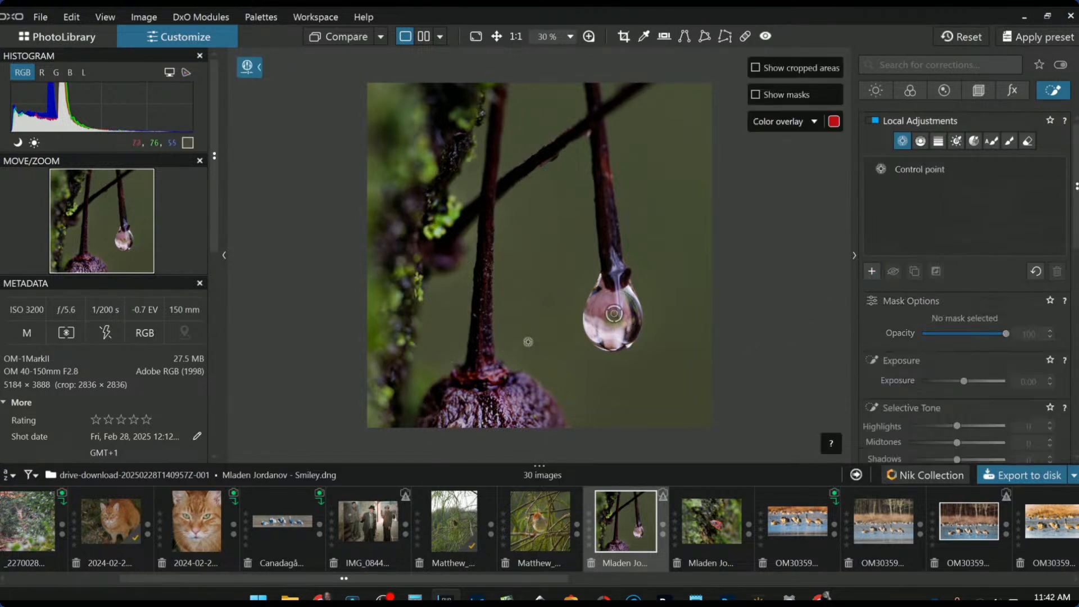
left_click(484, 344)
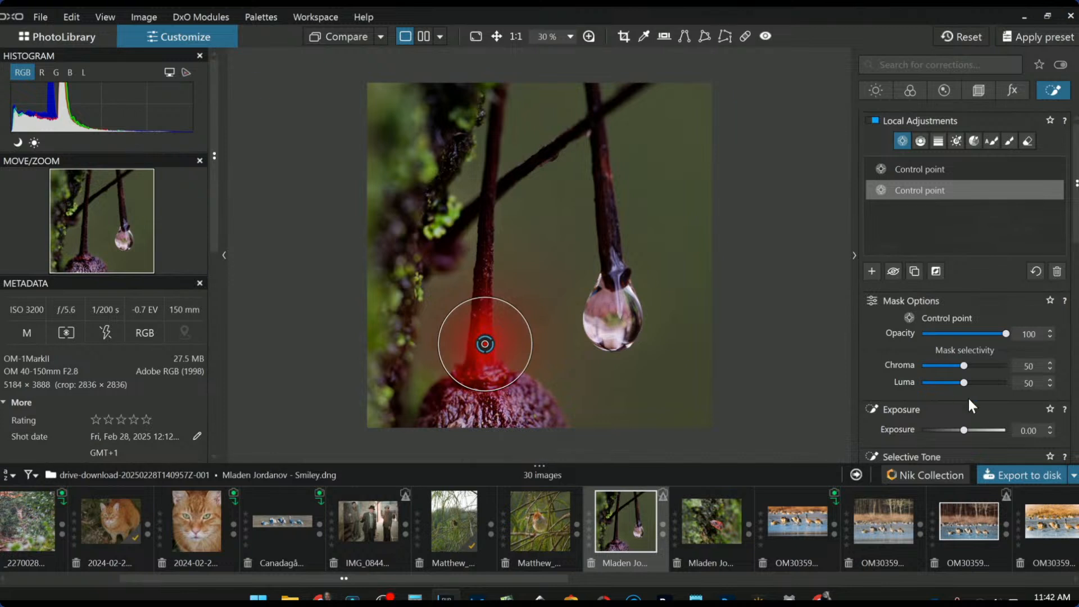
left_click_drag(964, 386, 973, 385)
left_click(484, 283)
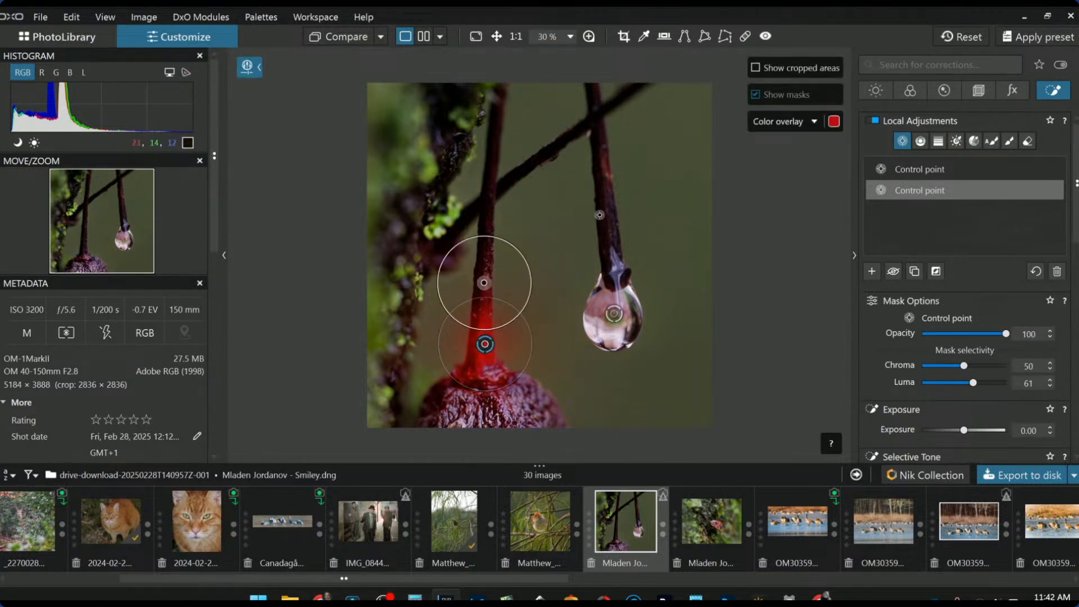
left_click(609, 190)
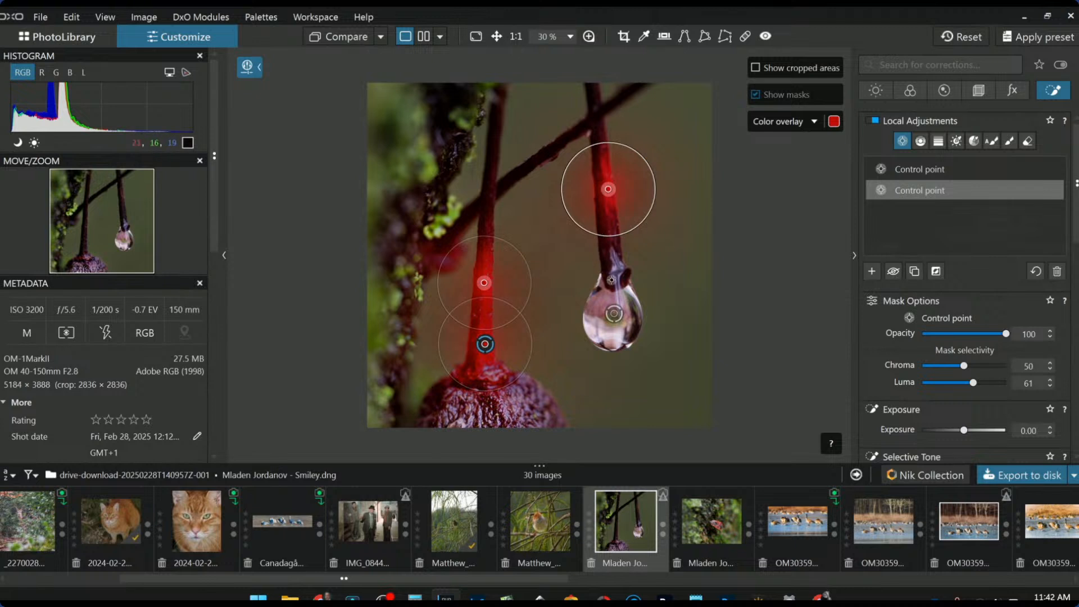
Set the stem mask to Highlights 100, Midtones 51 and Shadows 2, and shrink the upper point
scroll(932, 414, "down", 3)
left_click_drag(957, 338, 982, 358)
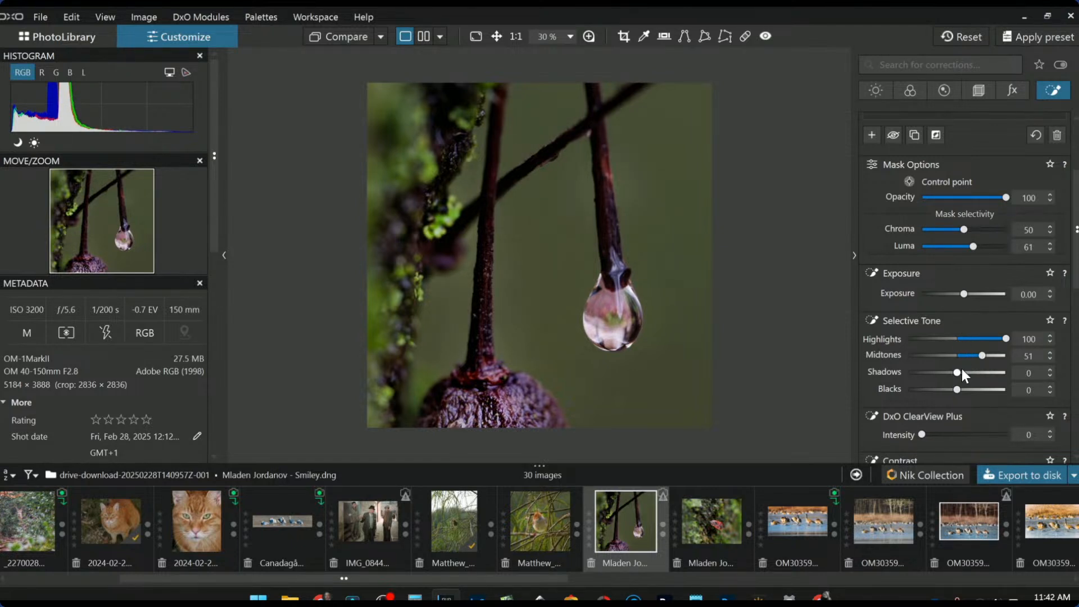
mouse_move(959, 374)
left_mouse_down()
mouse_move(969, 374)
mouse_move(959, 373)
left_mouse_up()
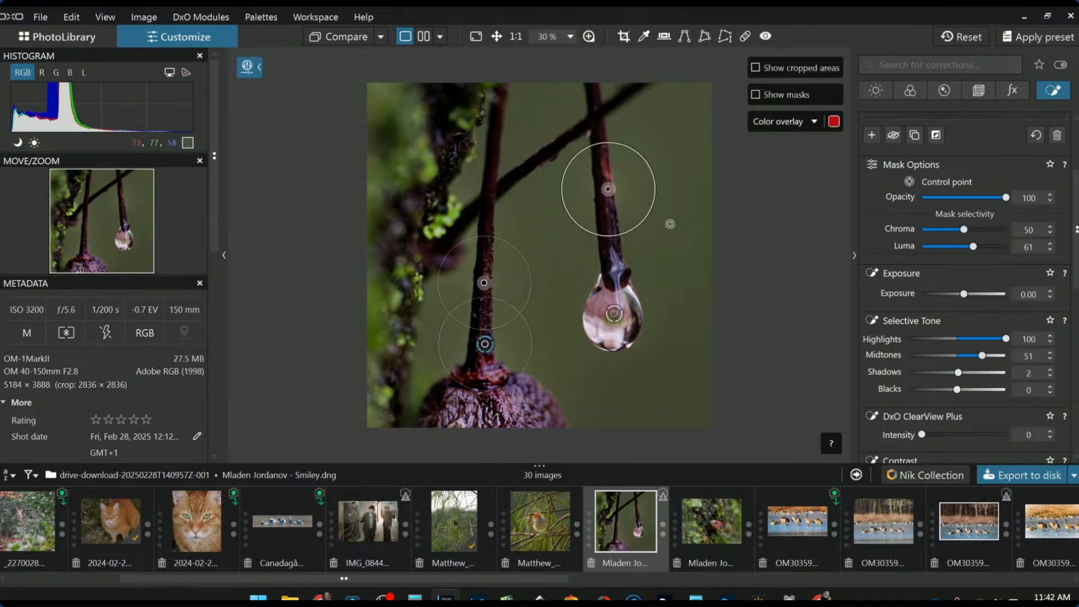
left_click_drag(652, 197, 628, 196)
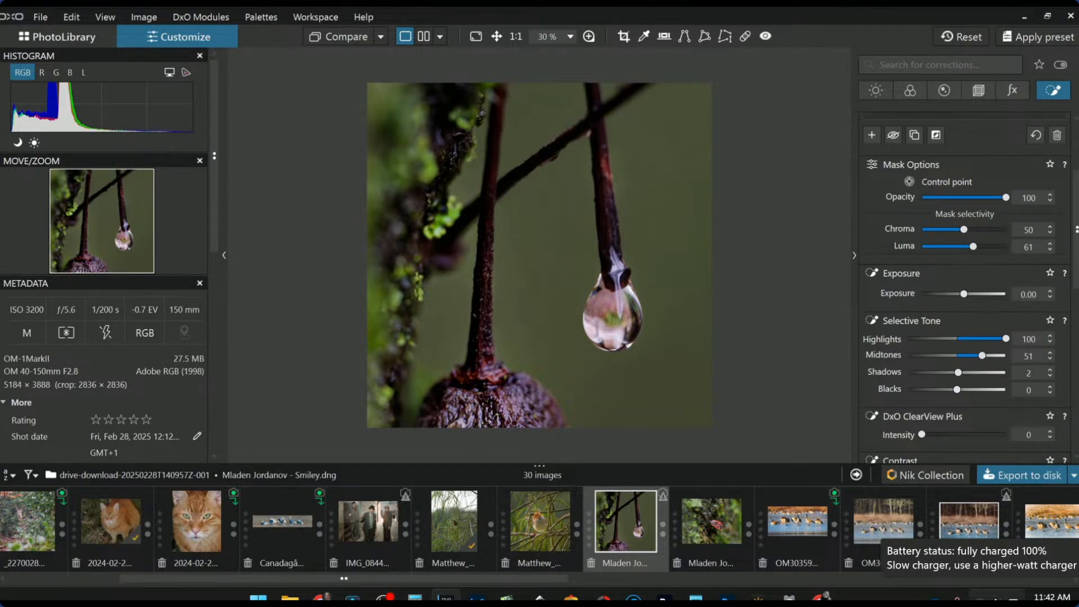
Compare the drop side by side with 'No corrections (without geometry)', side panels hidden
left_click(426, 39)
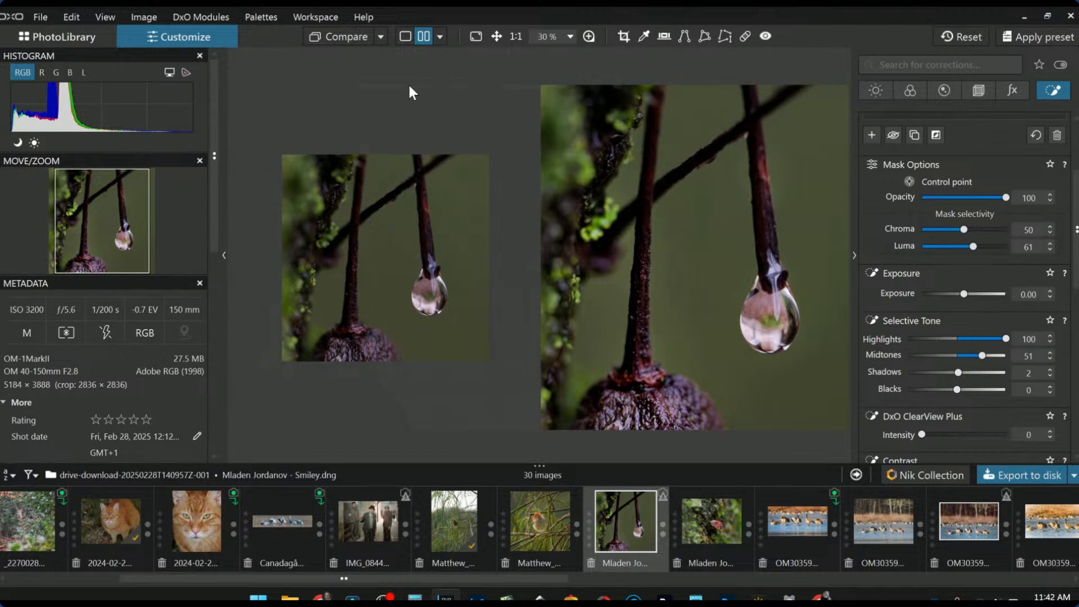
left_click(441, 36)
left_click(371, 35)
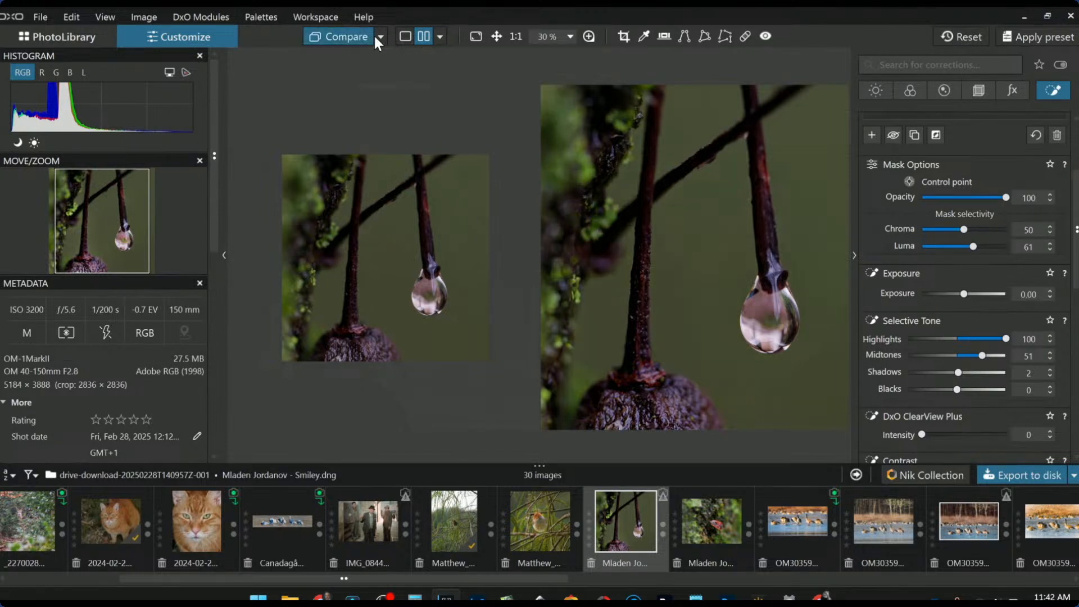
left_click(380, 37)
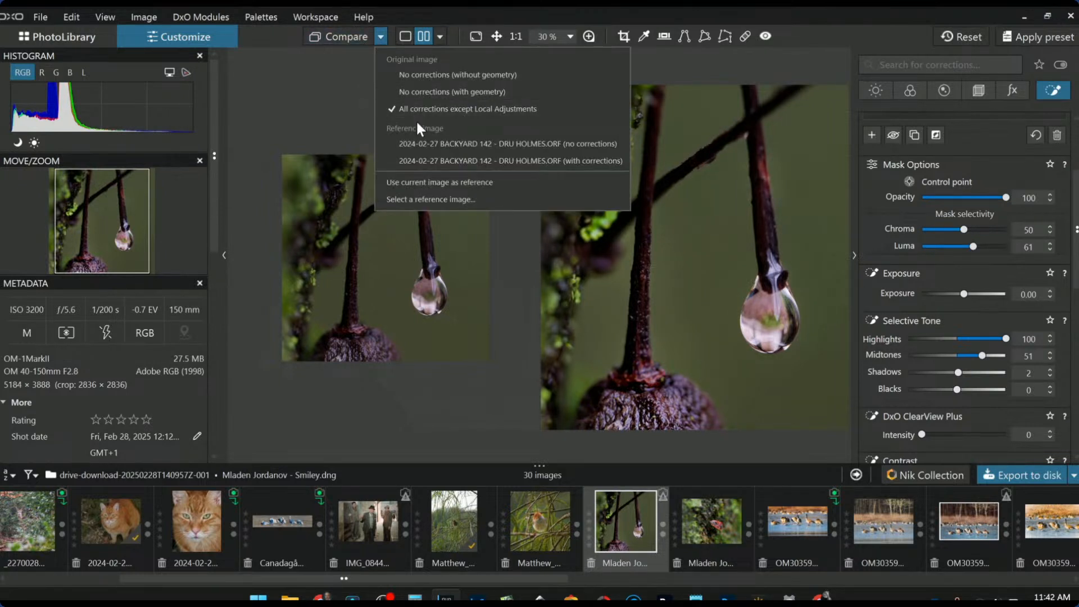
left_click(421, 79)
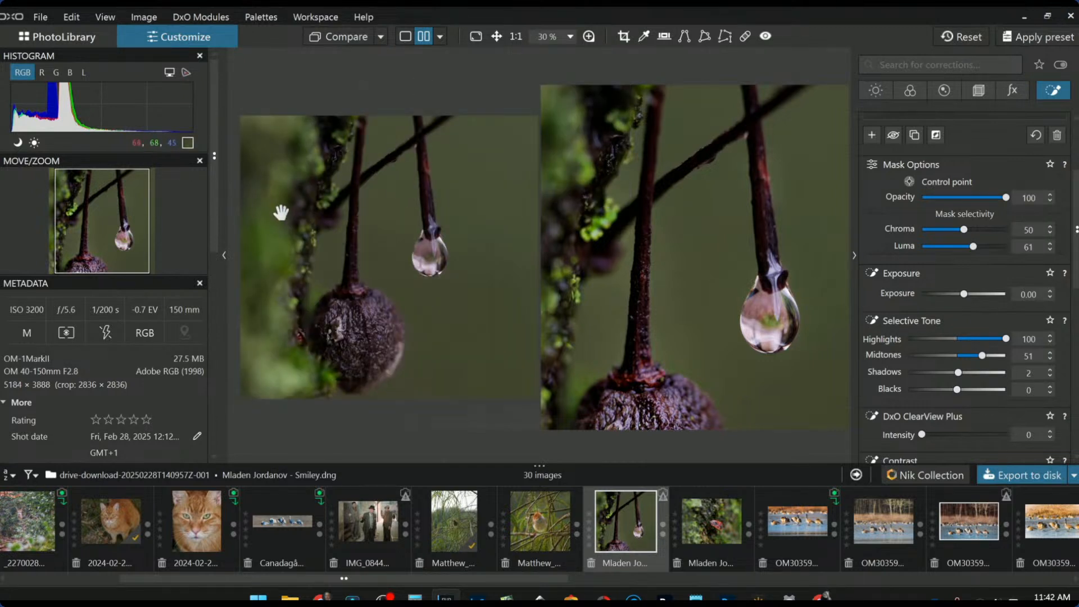
key("F9")
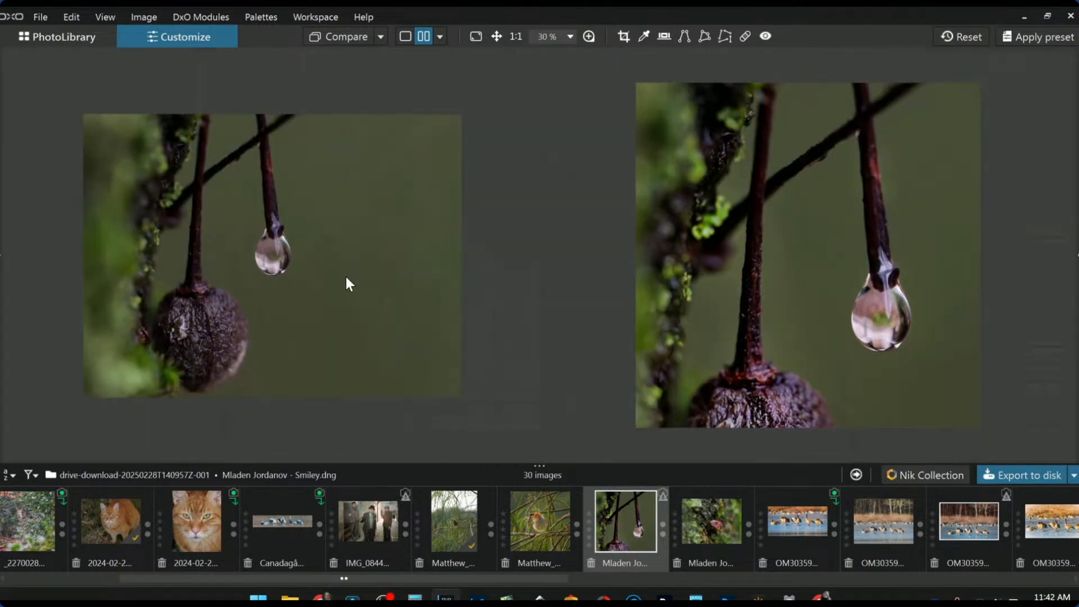
key("l")
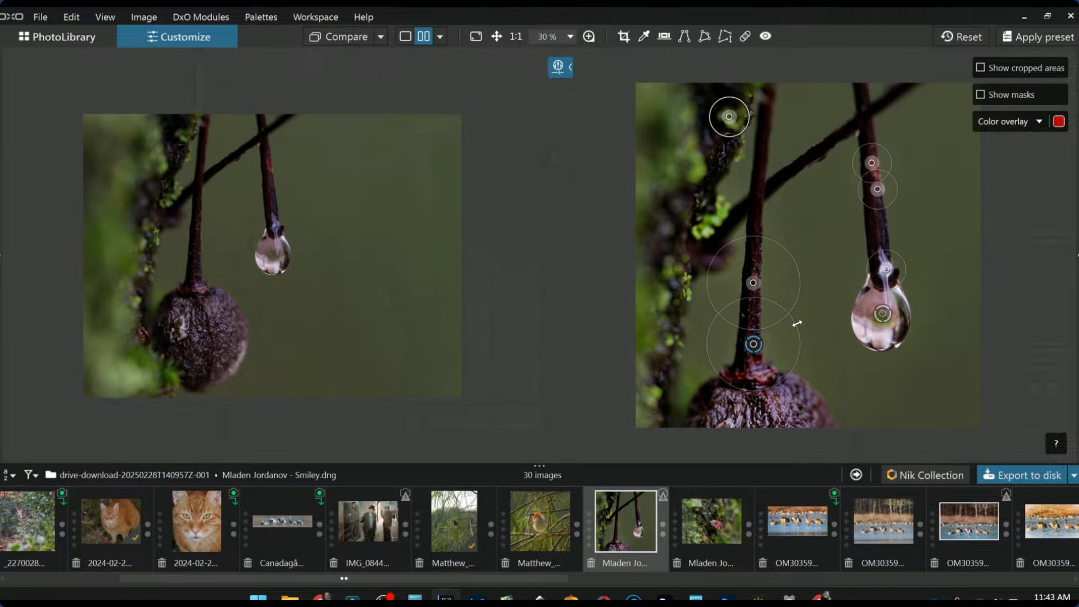
key("l")
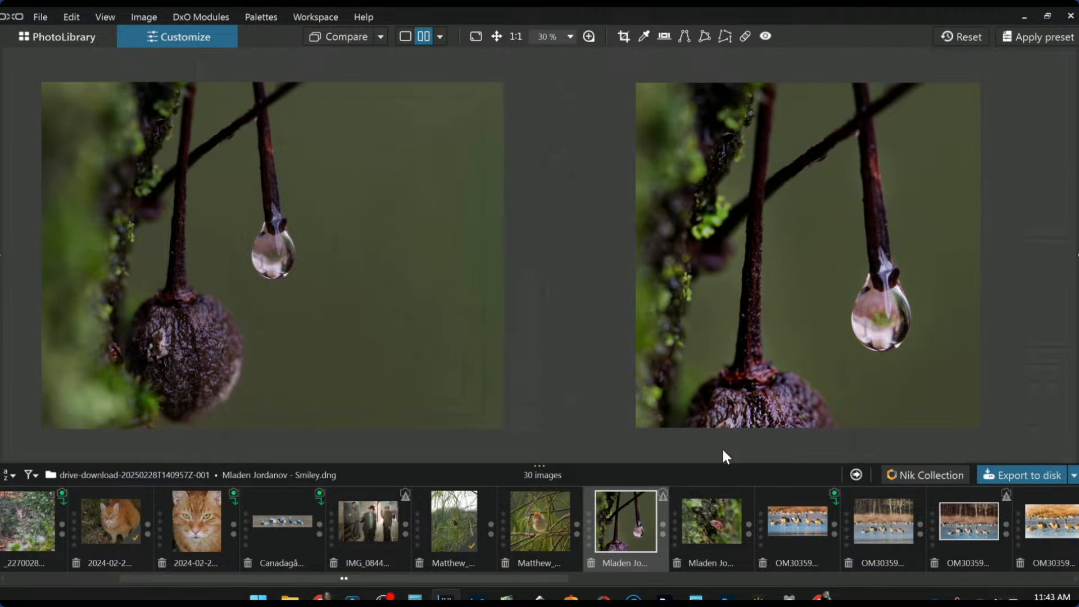
Open the red firebug photo in single-image view with the side panels shown
left_click(703, 531)
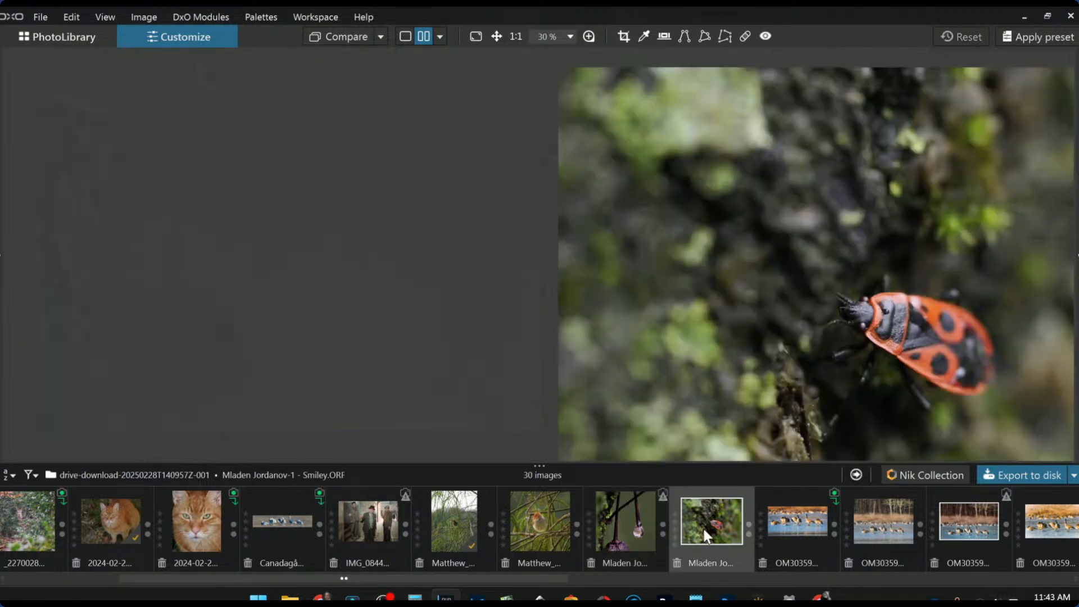
left_click(402, 36)
scroll(552, 333, "down", 2)
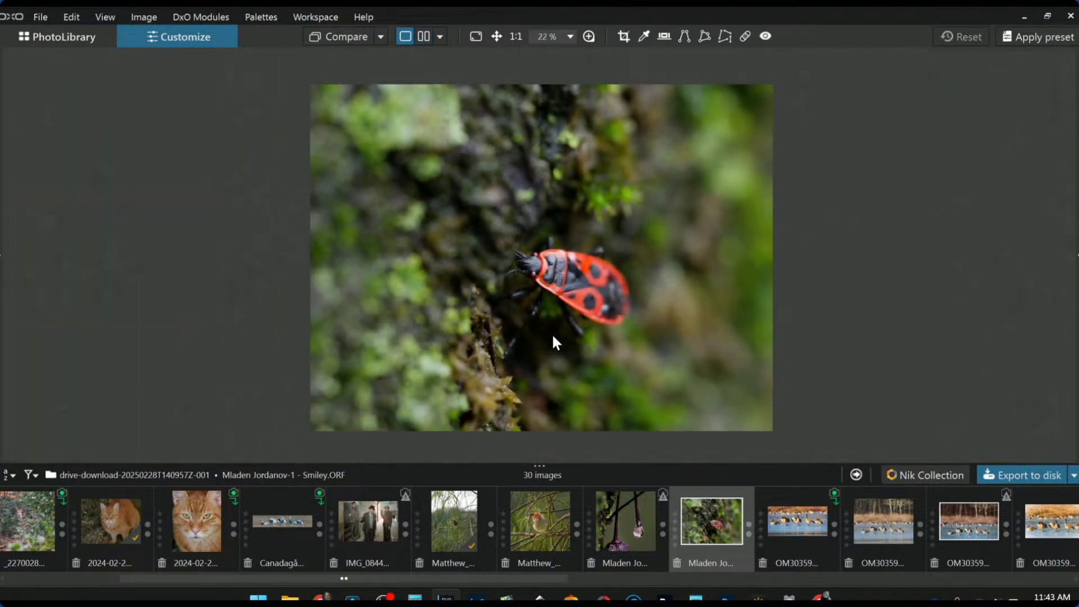
scroll(552, 333, "down", 1)
scroll(552, 333, "up", 1)
key("Tab")
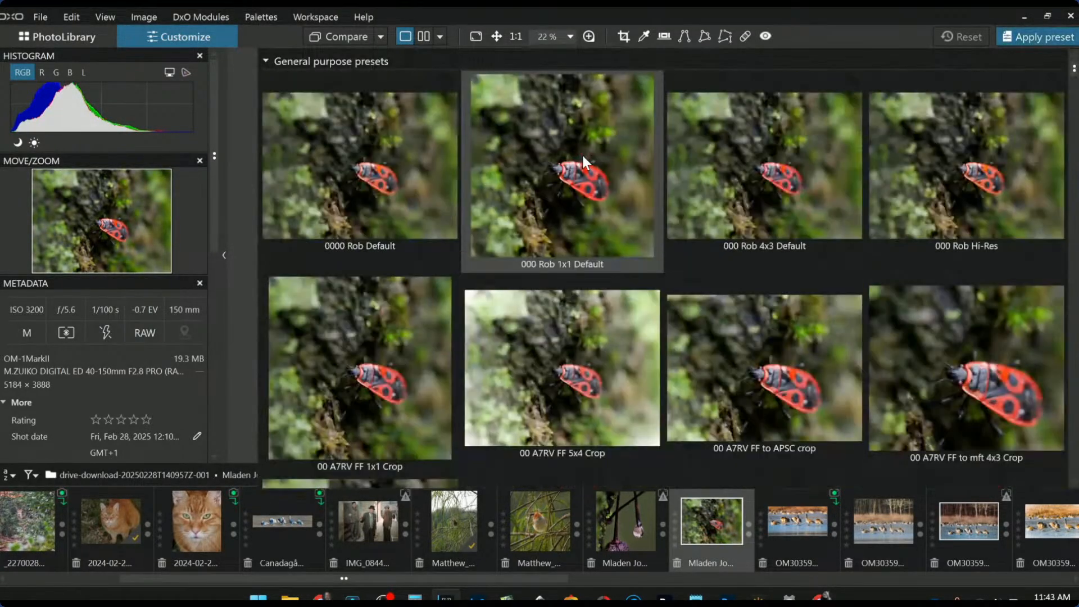
Crop the firebug to a 2719 px 1:1 square centred on the bug and apply it
left_click(583, 157)
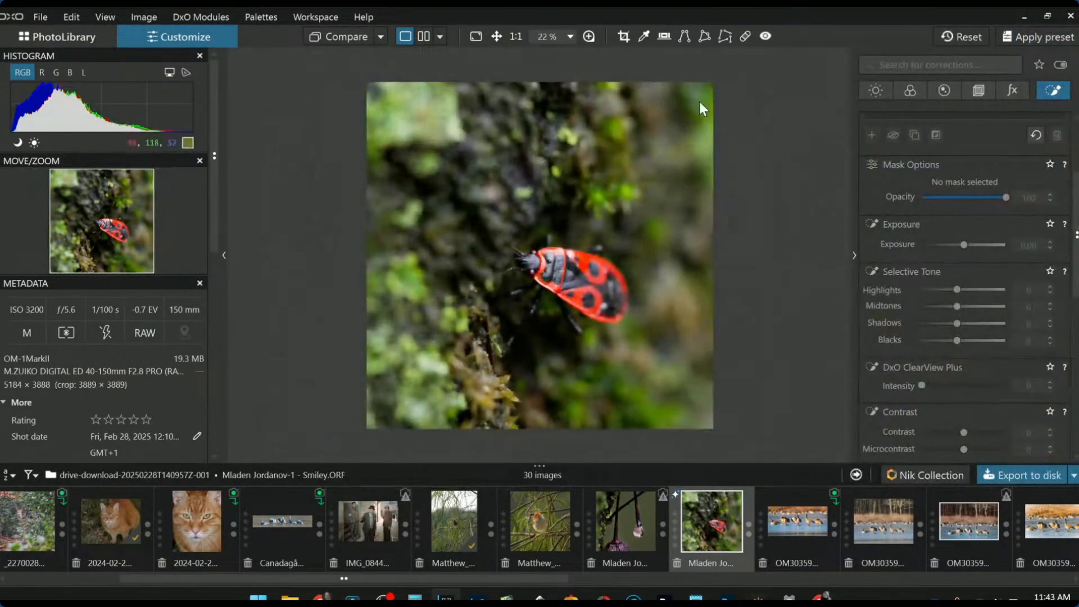
left_click(623, 37)
left_click_drag(539, 51, 553, 168)
left_click_drag(606, 342, 623, 298)
key("Return")
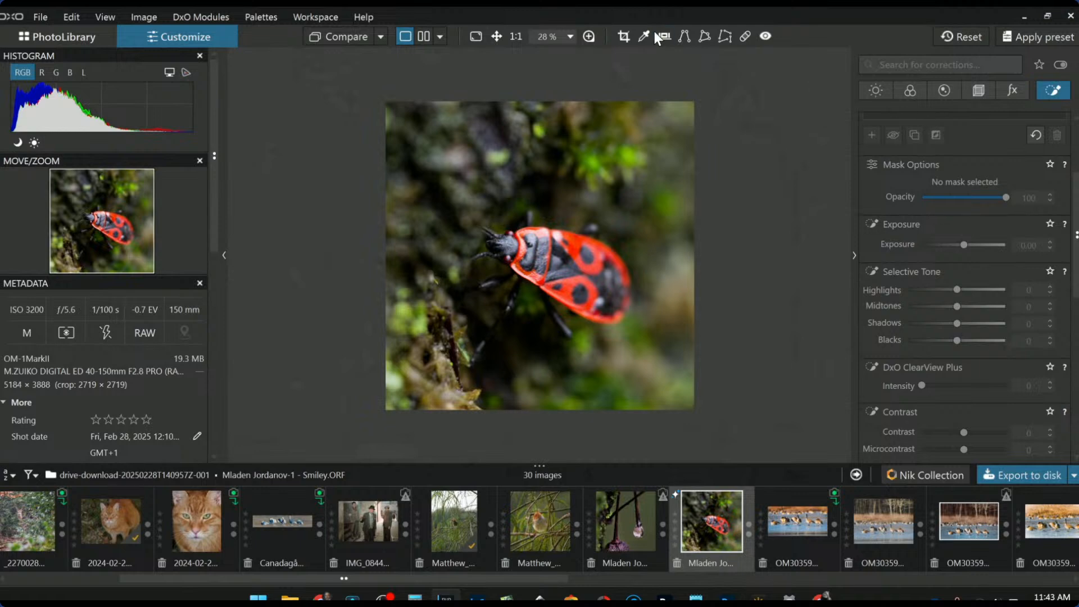
left_click(622, 36)
left_click_drag(570, 228, 574, 237)
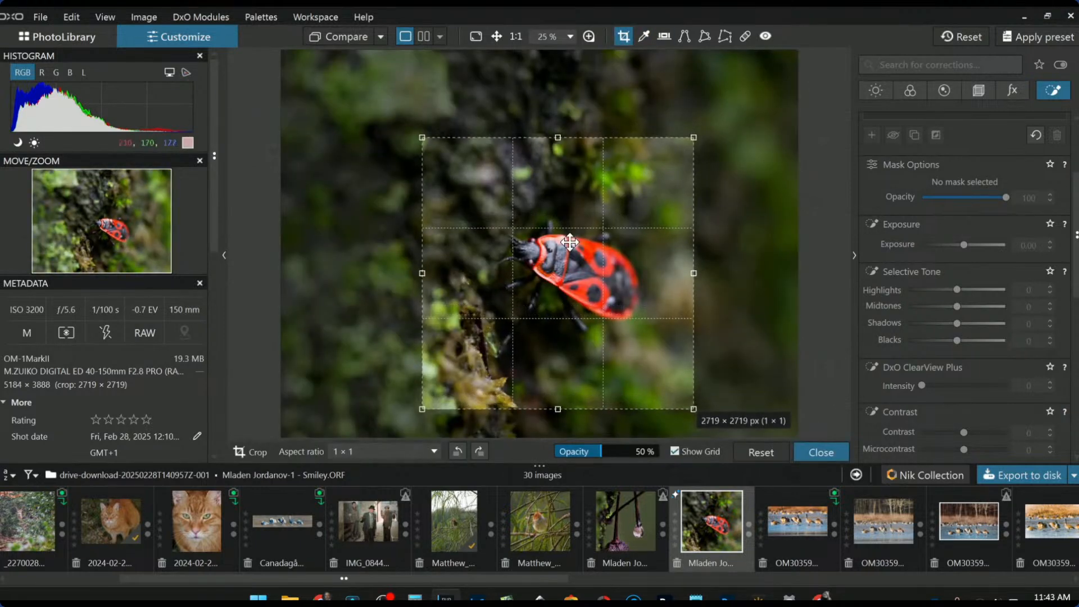
key("Return")
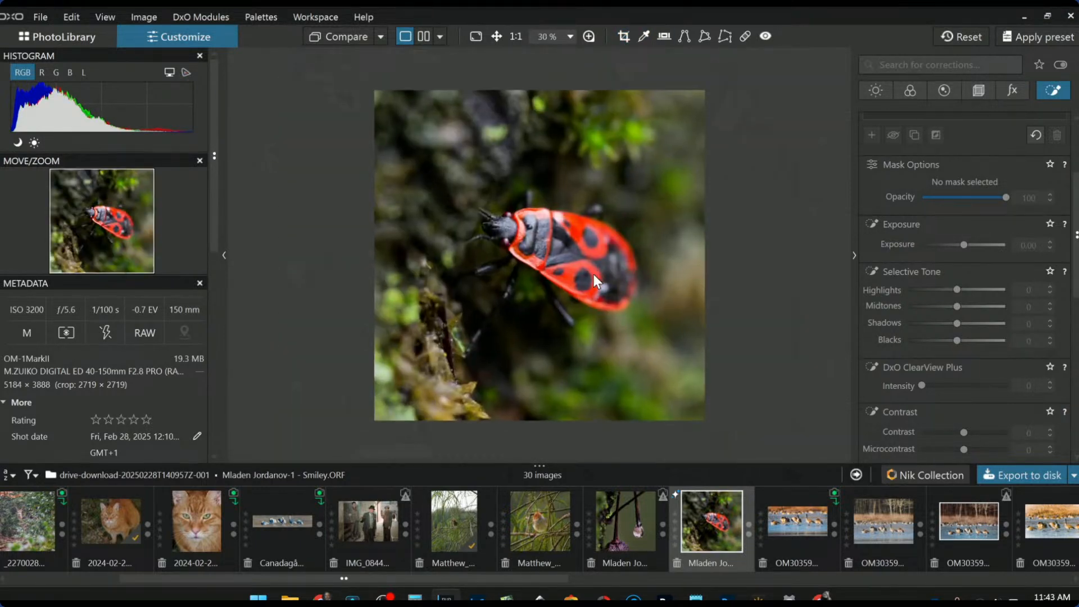
Place a small control point on the firebug's head, shrunk to cover just the head
left_click(963, 117)
left_click(902, 141)
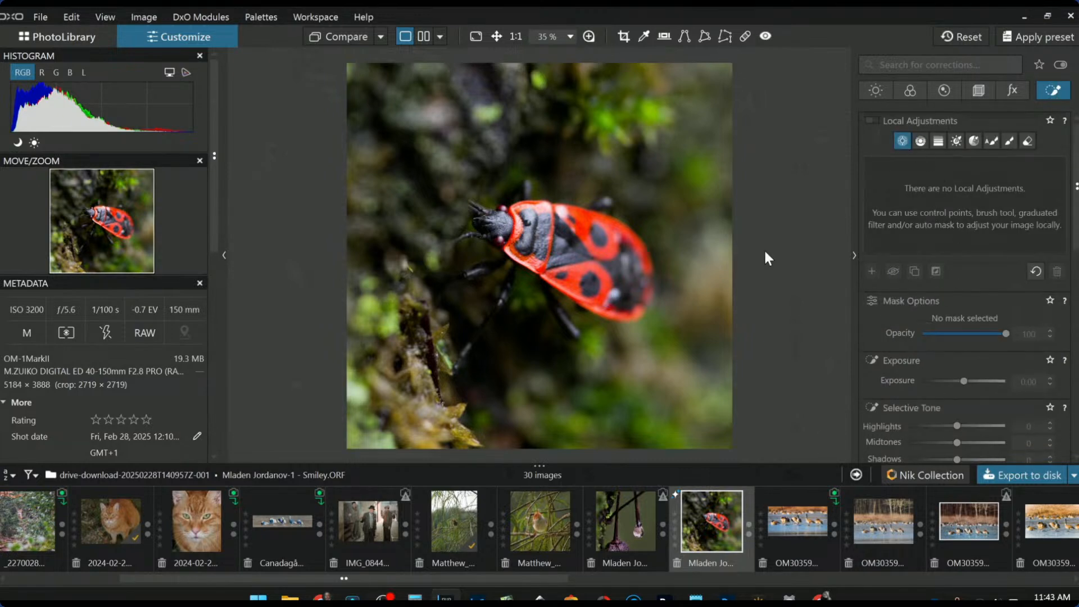
left_click(504, 223)
scroll(504, 223, "up", 3)
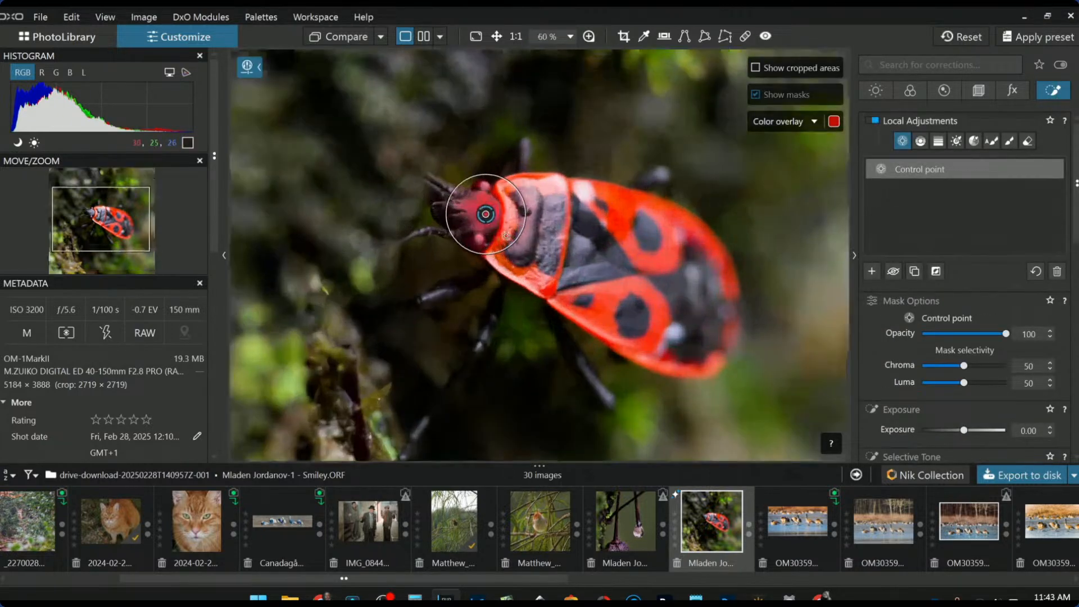
left_click_drag(479, 206, 472, 243)
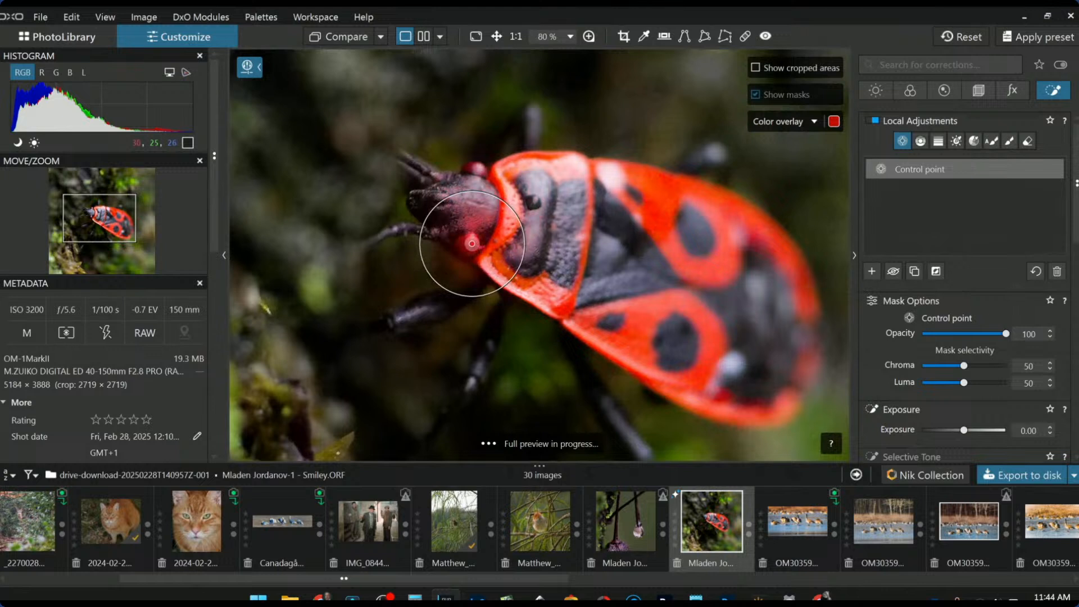
left_click_drag(489, 195, 481, 218)
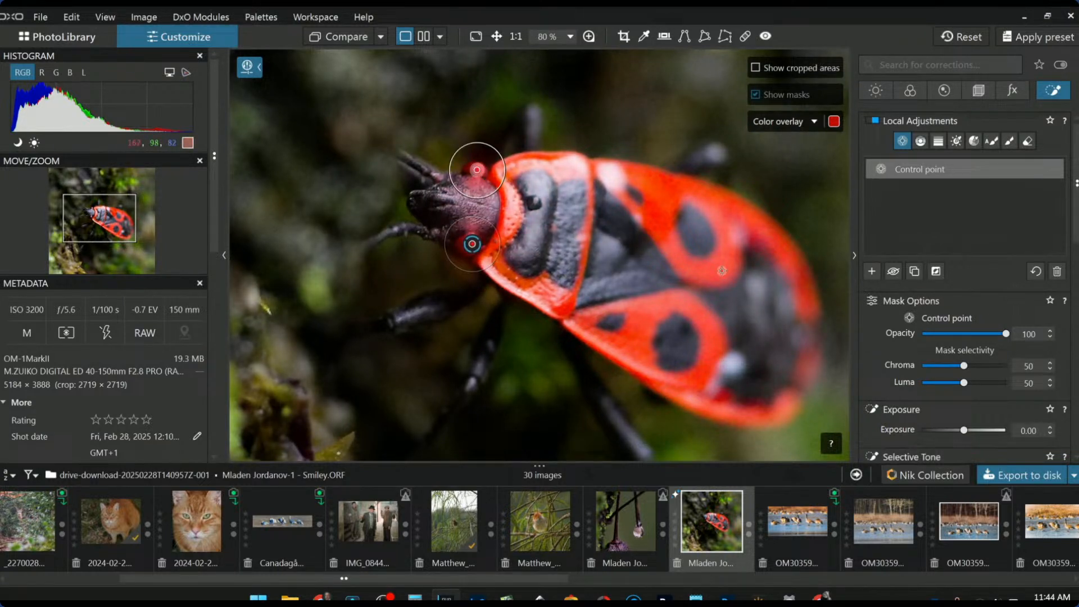
Set the head point to Shadows 47, Blacks 37, ClearView Plus 58 and Microcontrast 60
scroll(991, 378, "down", 2)
scroll(989, 376, "down", 1)
left_click(980, 372)
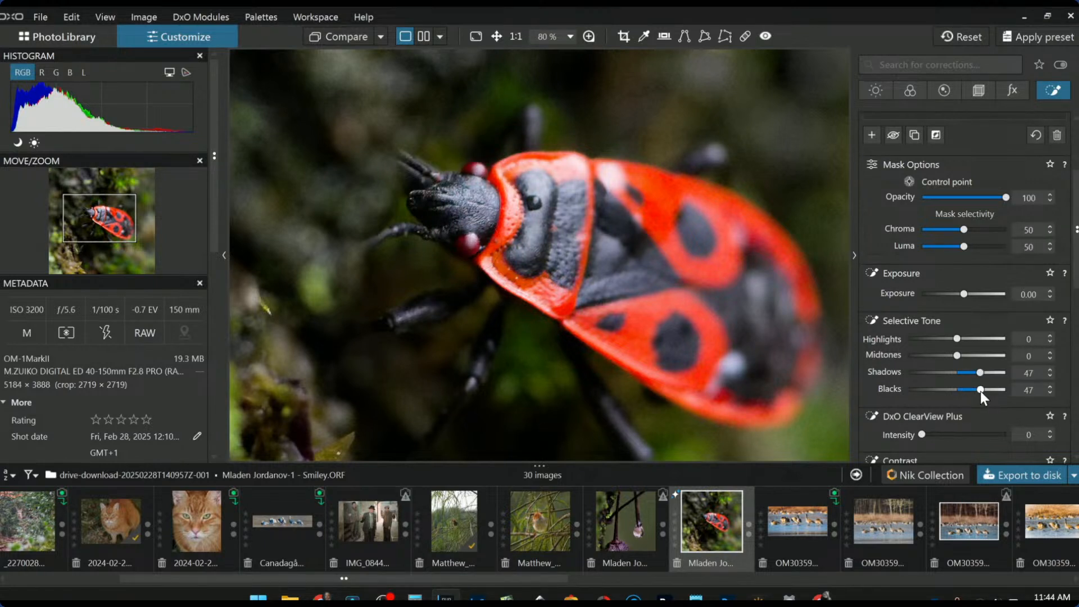
left_click_drag(980, 391, 975, 391)
left_click_drag(473, 246, 467, 245)
left_click_drag(476, 169, 473, 169)
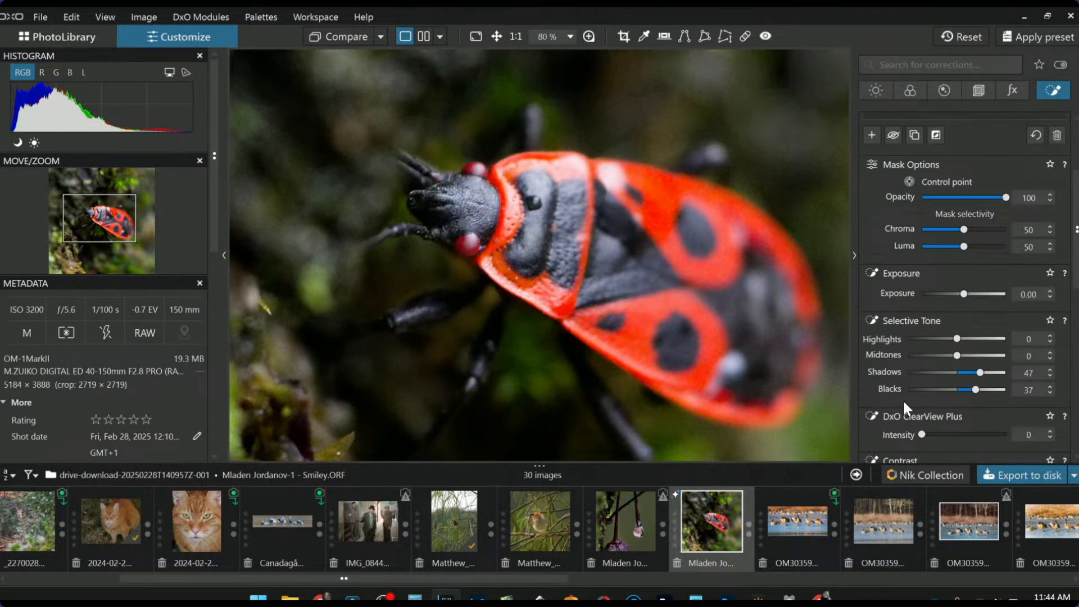
scroll(950, 393, "down", 3)
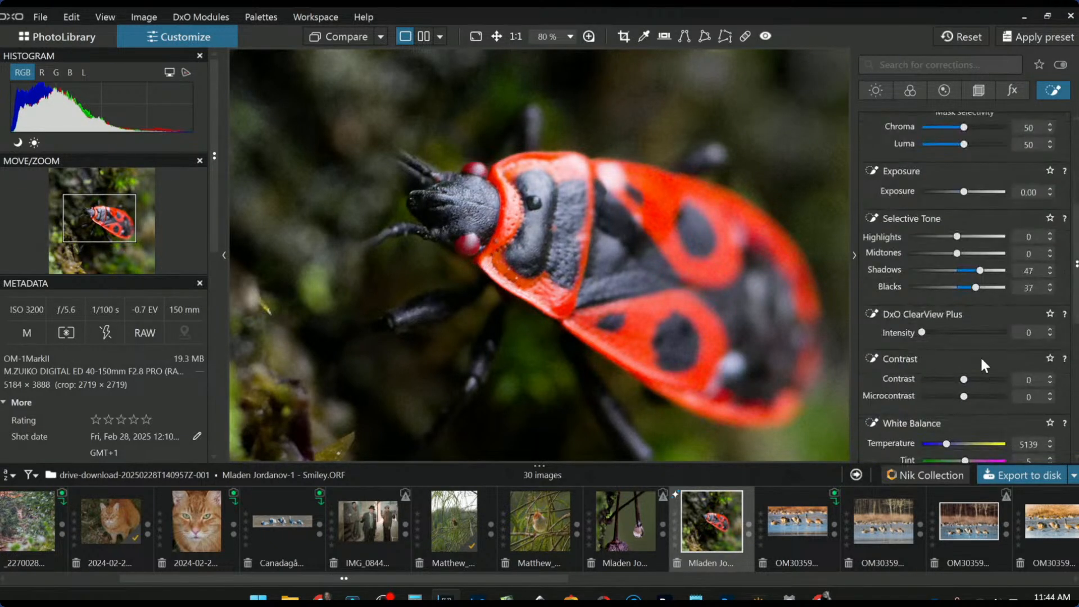
left_click(971, 331)
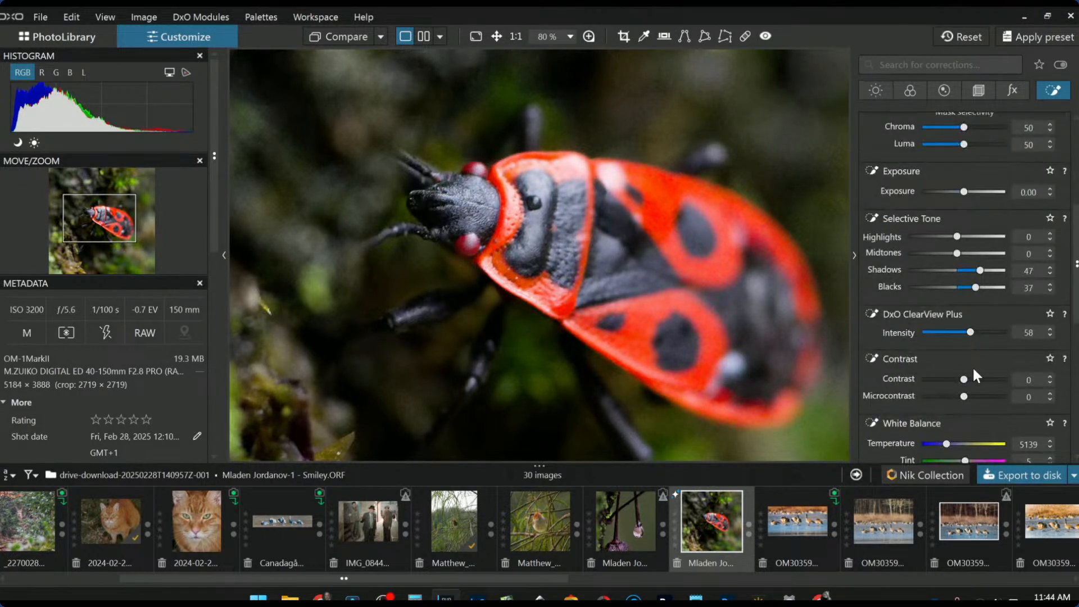
left_click(988, 397)
Add a second control point on the body, enlarged so its mask spreads over the background
scroll(833, 375, "down", 5)
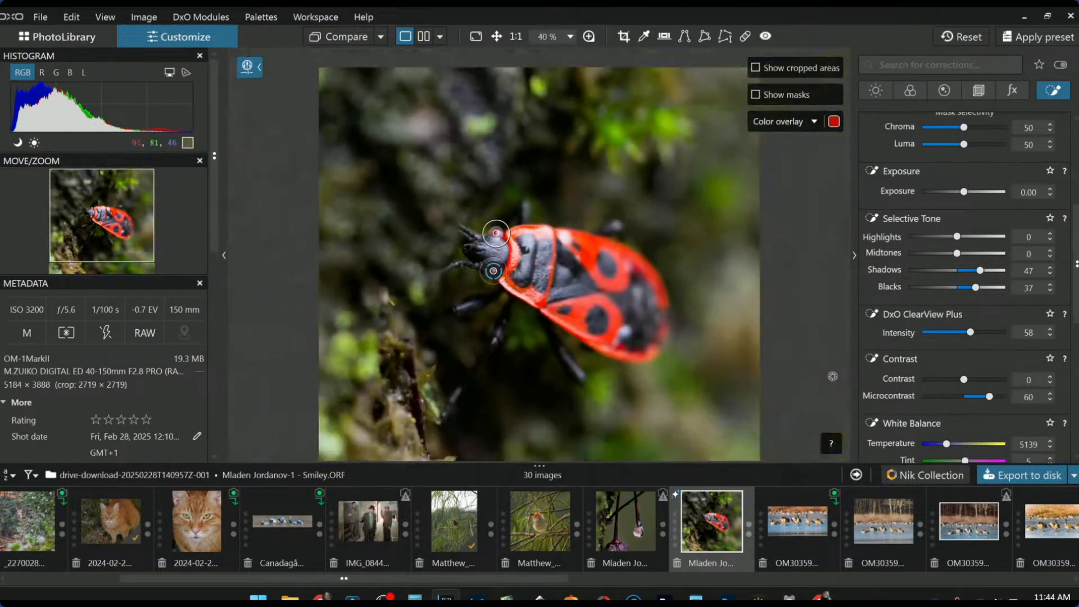
scroll(948, 192, "up", 5)
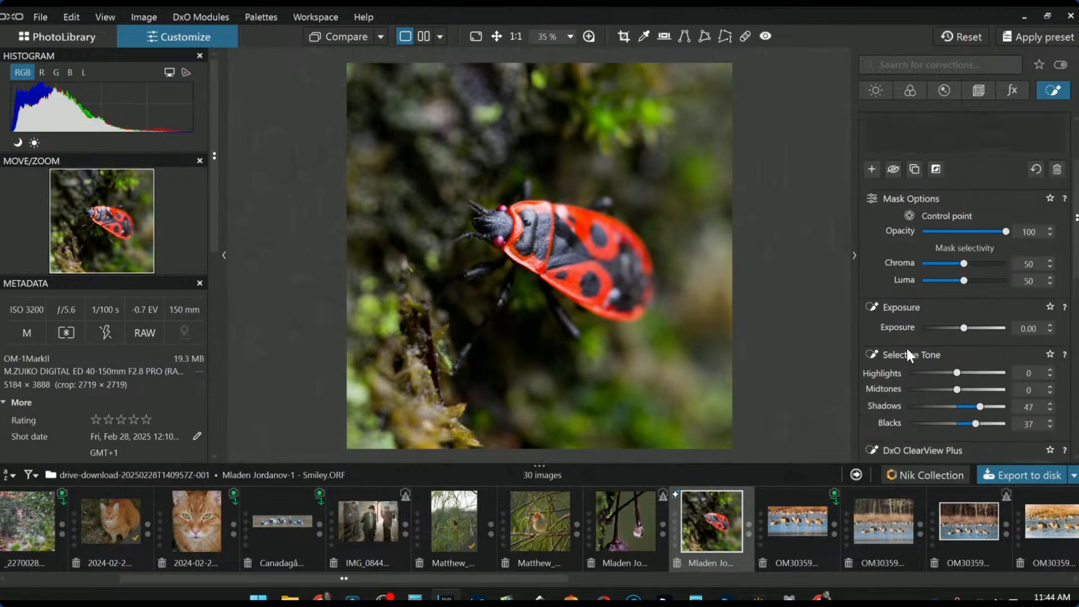
left_click(871, 271)
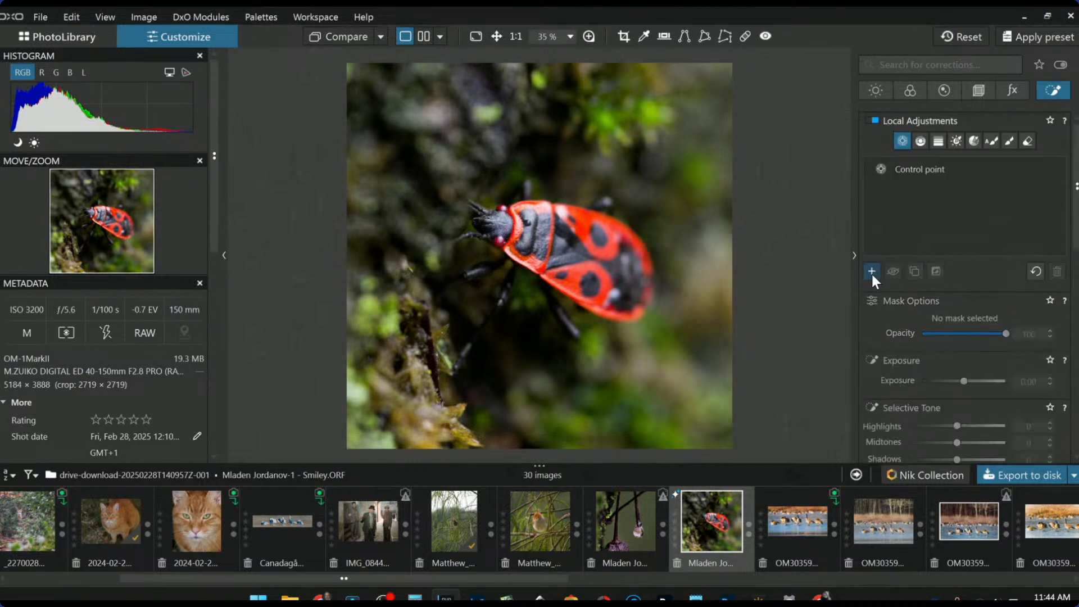
left_click(553, 259)
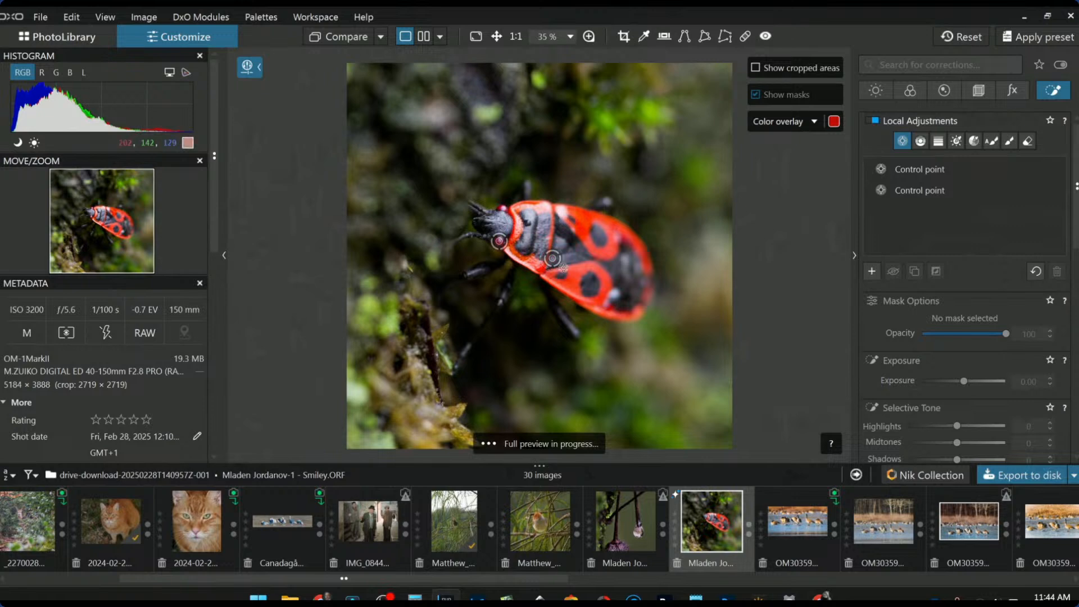
left_click(550, 269)
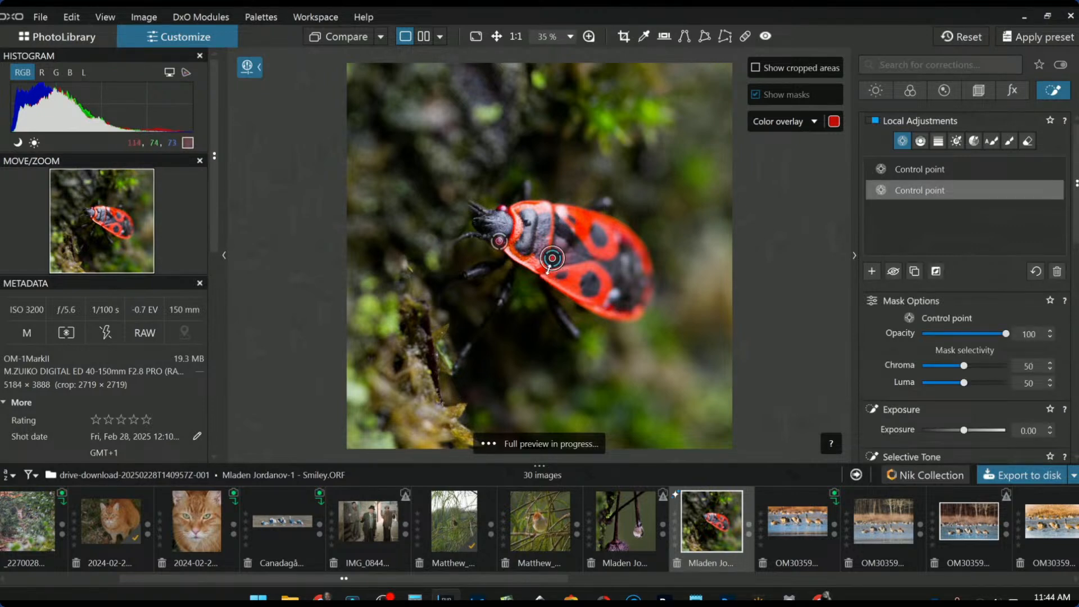
left_click_drag(359, 454, 403, 444)
left_click_drag(963, 365, 900, 380)
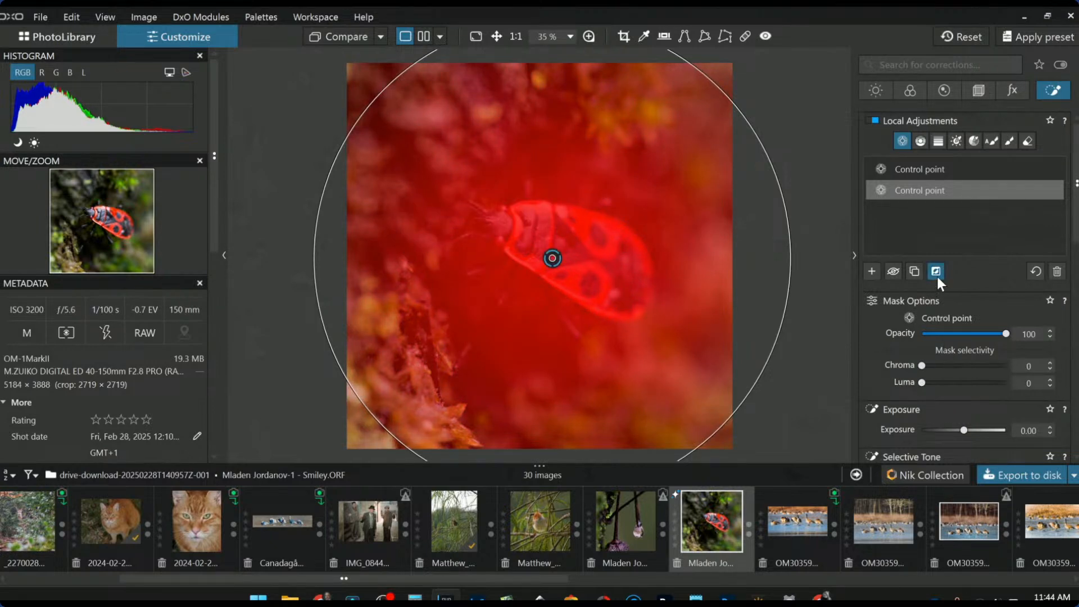
left_click(936, 273)
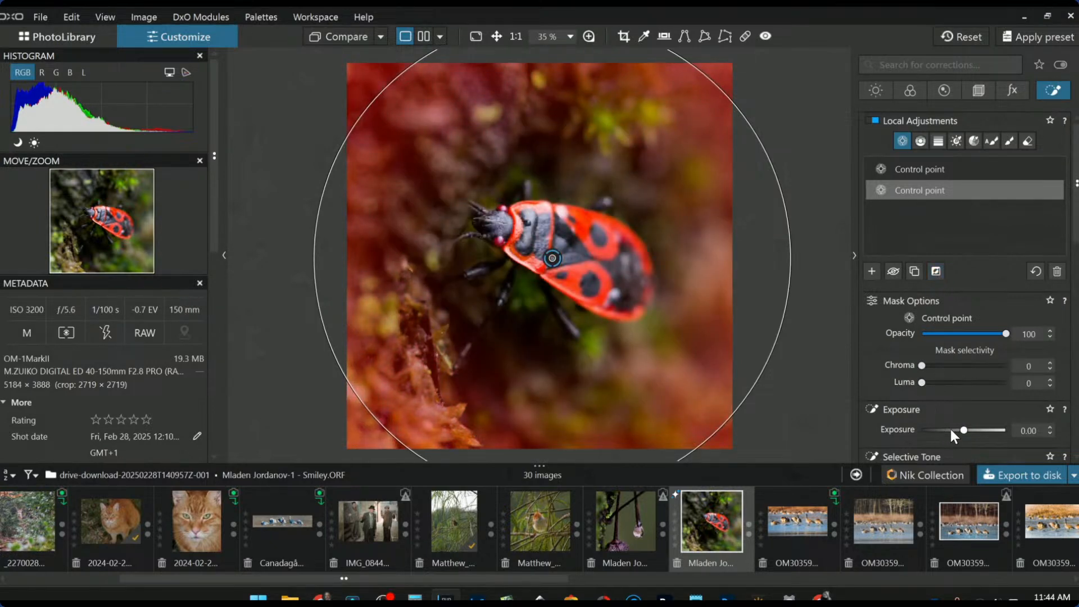
Darken the background with Exposure -1.25, Blacks -71 and Highlights 82
left_click(950, 431)
scroll(902, 433, "down", 3)
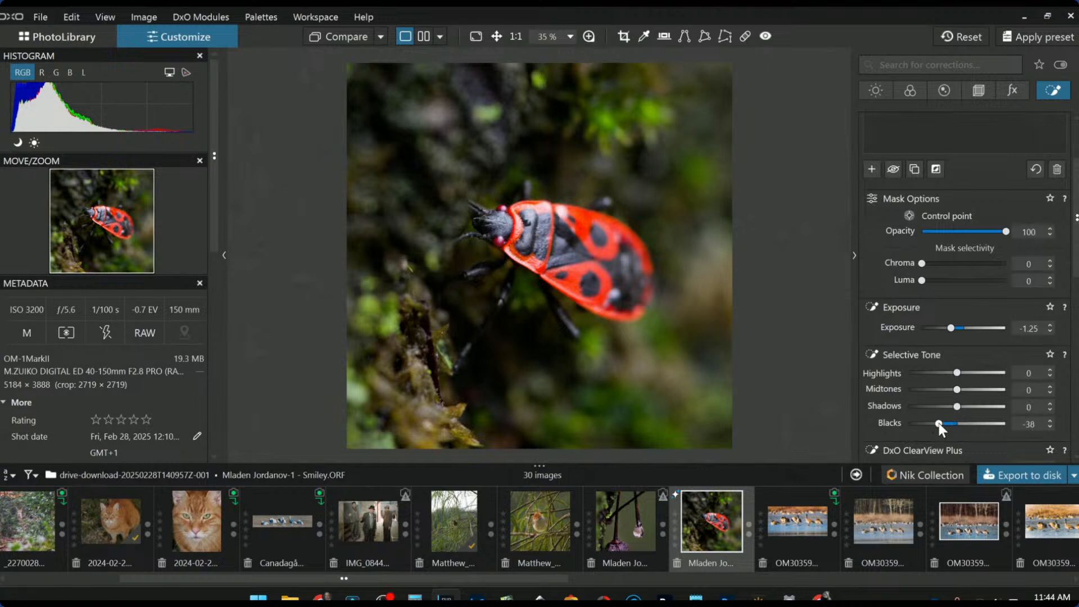
left_click(938, 424)
mouse_move(938, 426)
left_mouse_down()
mouse_move(919, 426)
mouse_move(933, 426)
left_mouse_up()
left_click_drag(957, 373, 1015, 373)
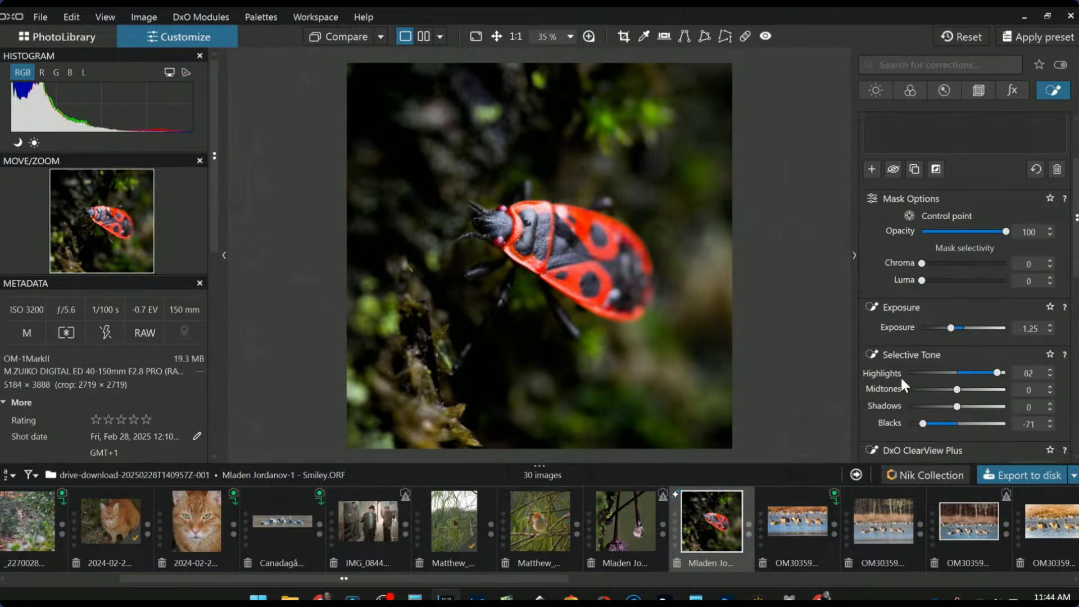
scroll(867, 314, "up", 3)
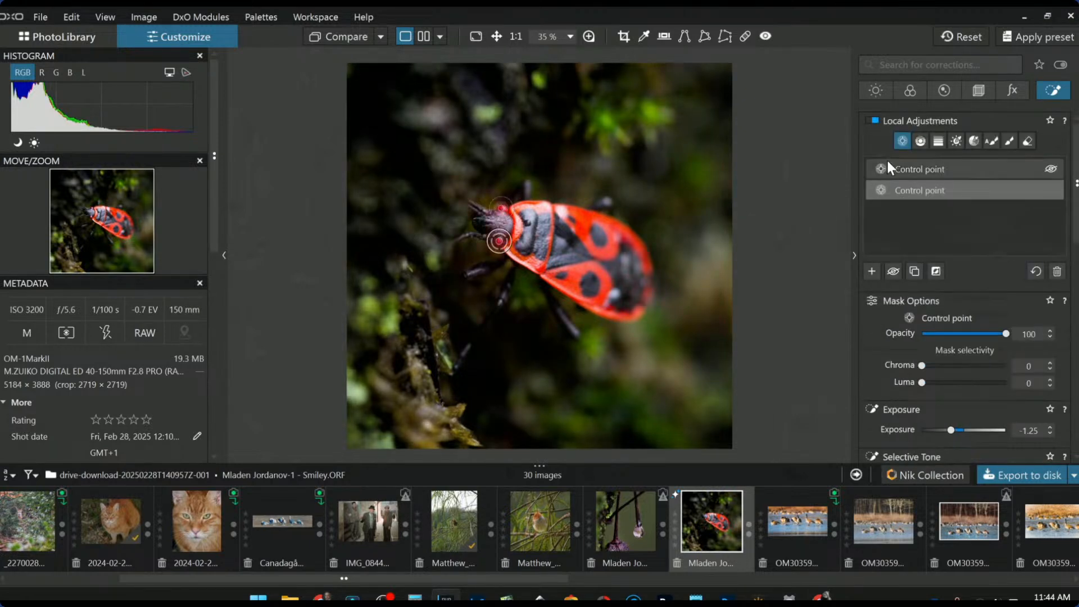
left_click(875, 90)
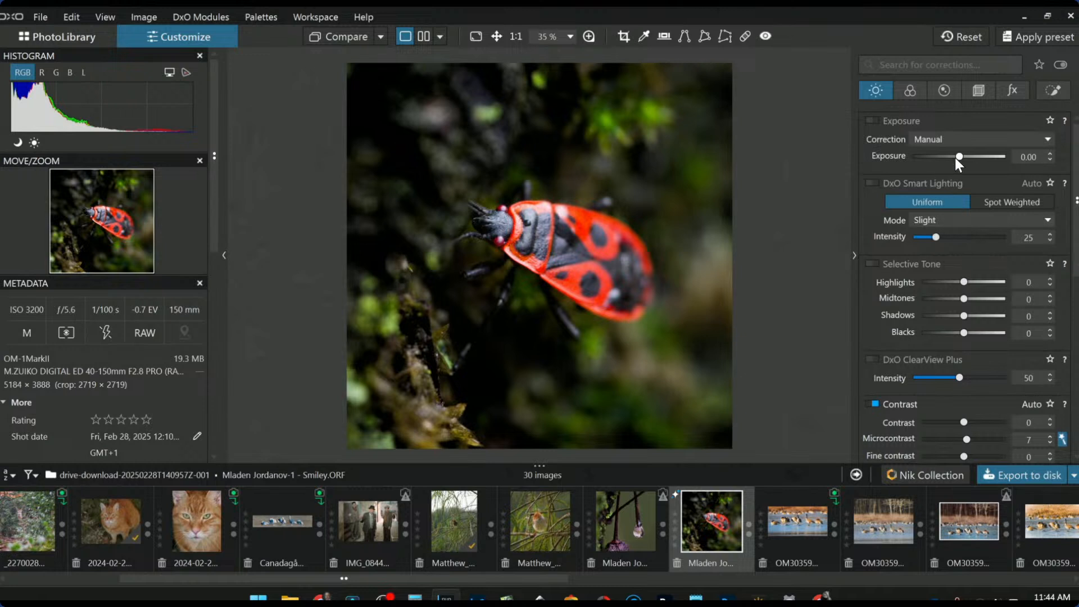
Raise global Shadows to 20 and enable ClearView Plus at intensity 13
left_click(974, 316)
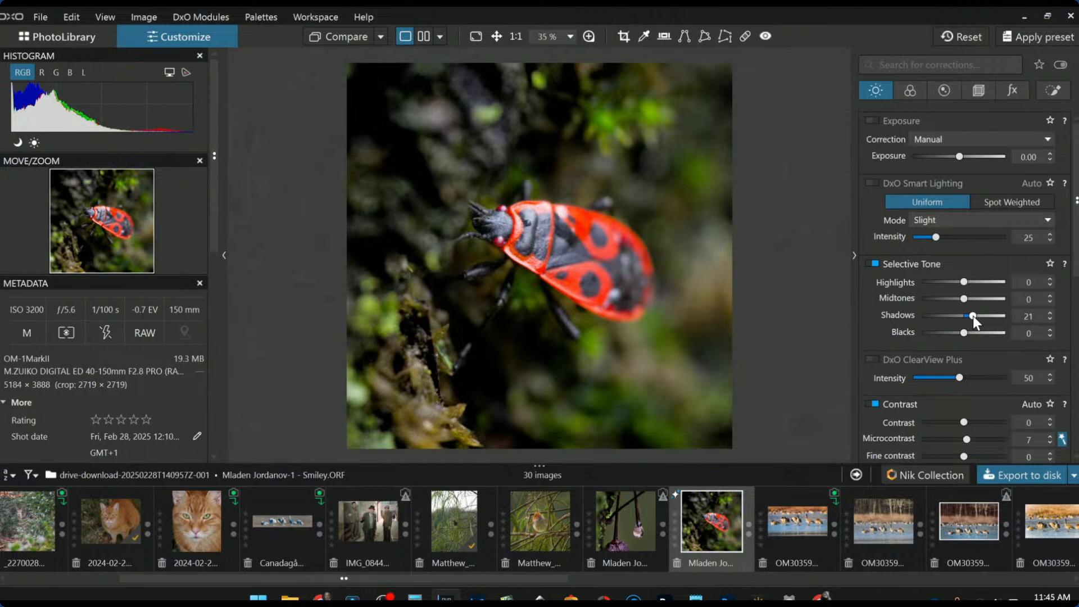
left_click(925, 378)
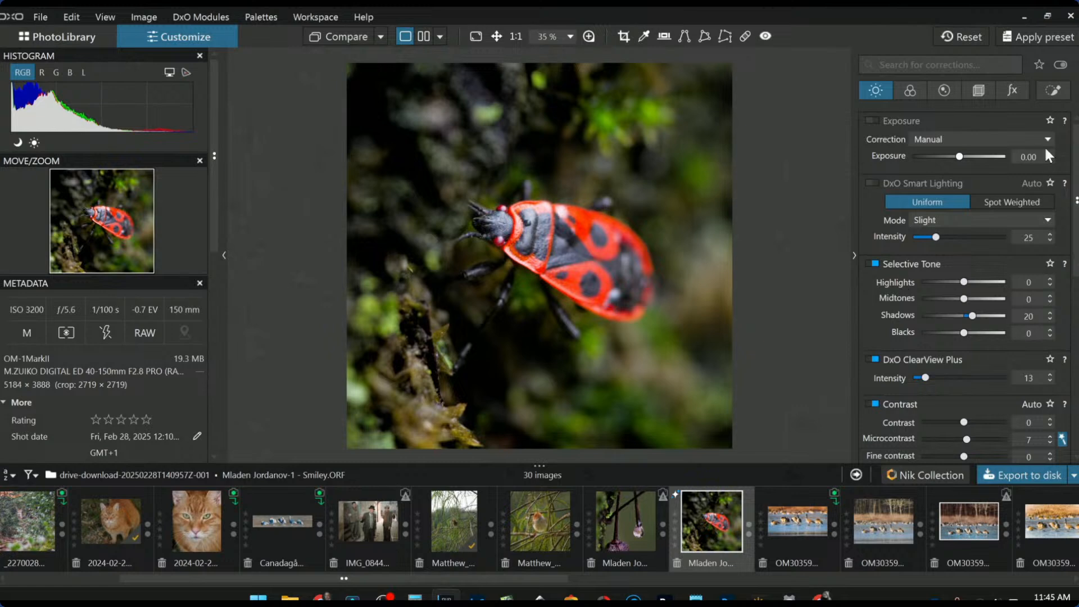
left_click(1051, 91)
Add a third small control point on the head with Shadows 32 and ClearView Plus 76
left_click(873, 271)
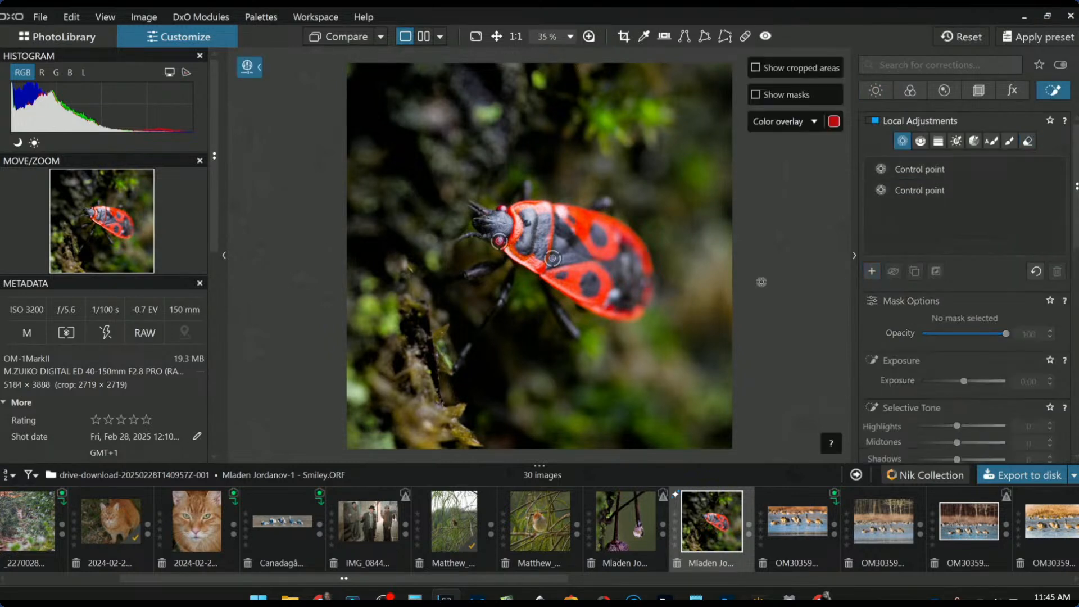
left_click(482, 225)
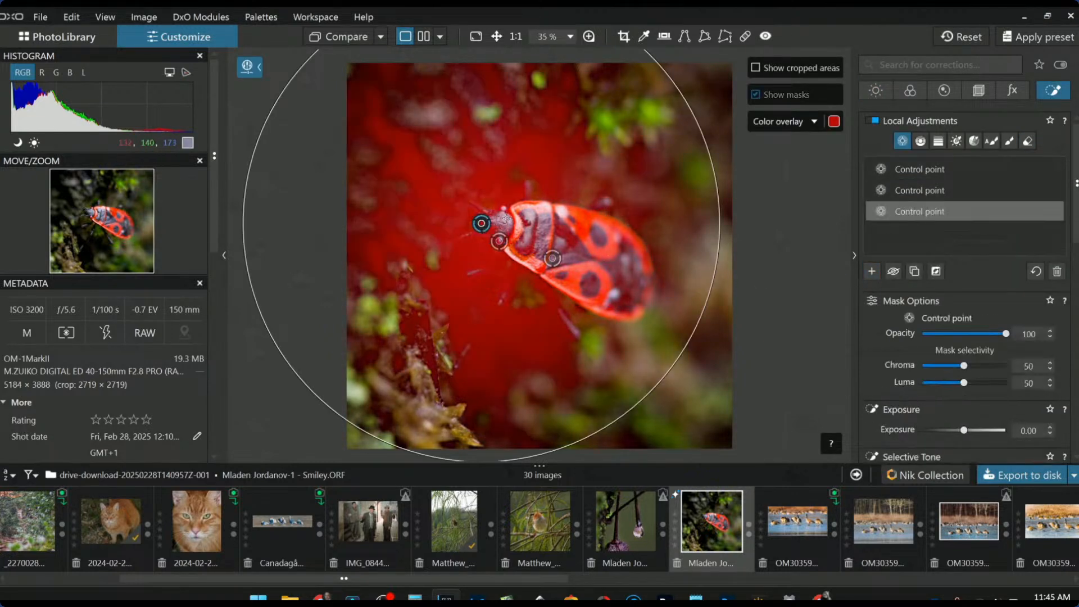
left_click_drag(681, 126, 508, 211)
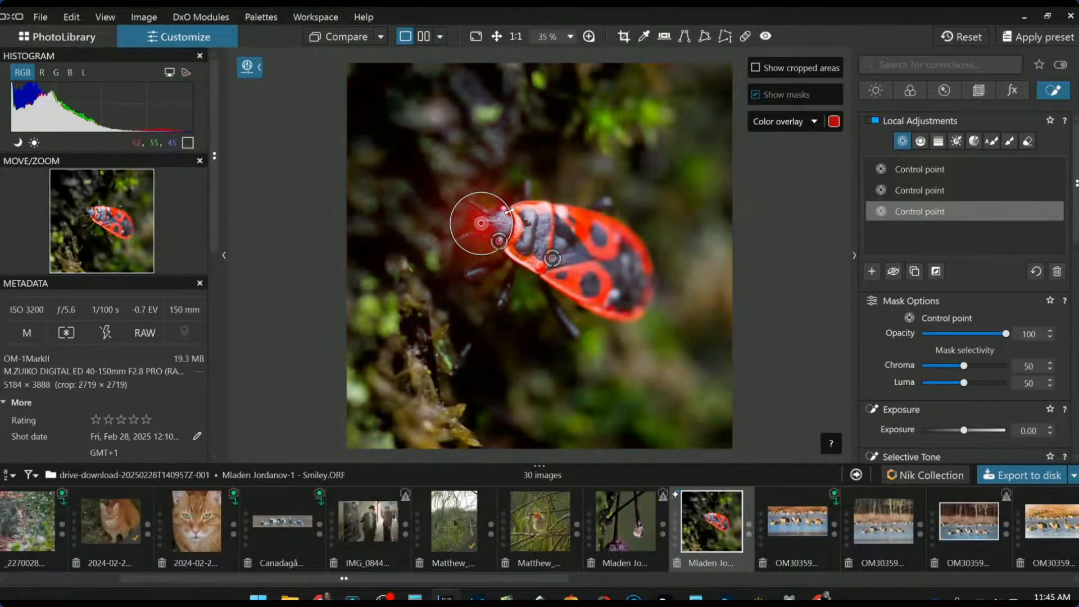
scroll(967, 427, "down", 2)
left_click(973, 374)
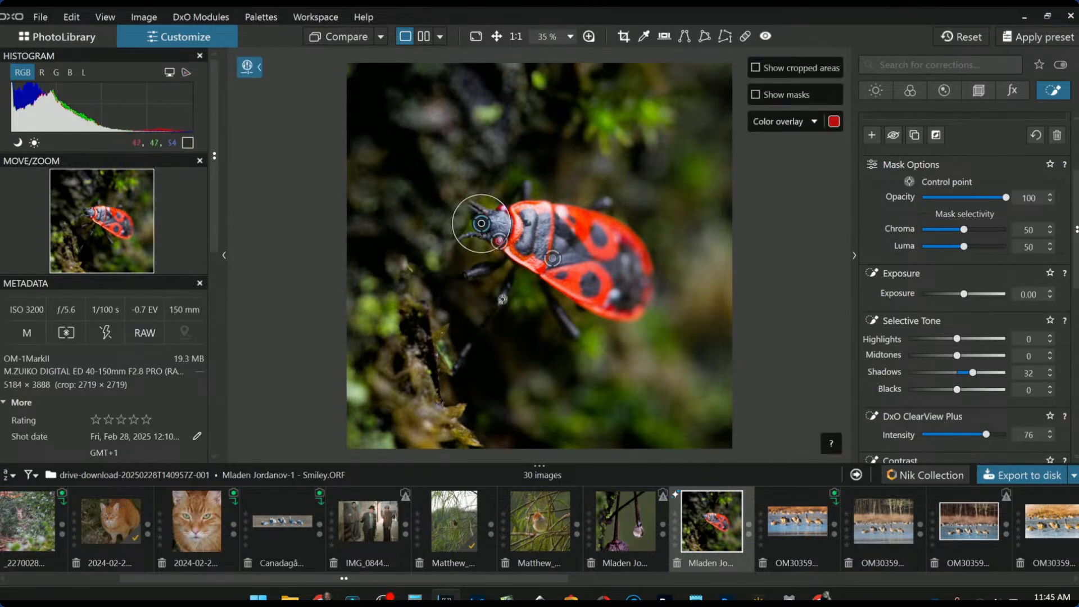
Extend that adjustment with control points on the bug's leg, then deselect to view
left_click(502, 297)
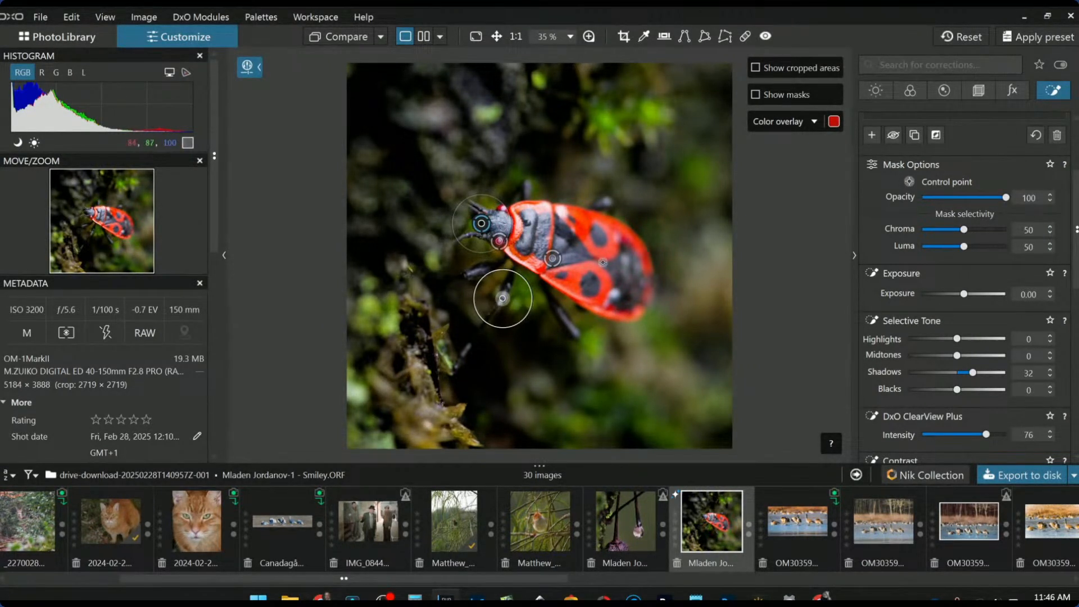
left_click(475, 272)
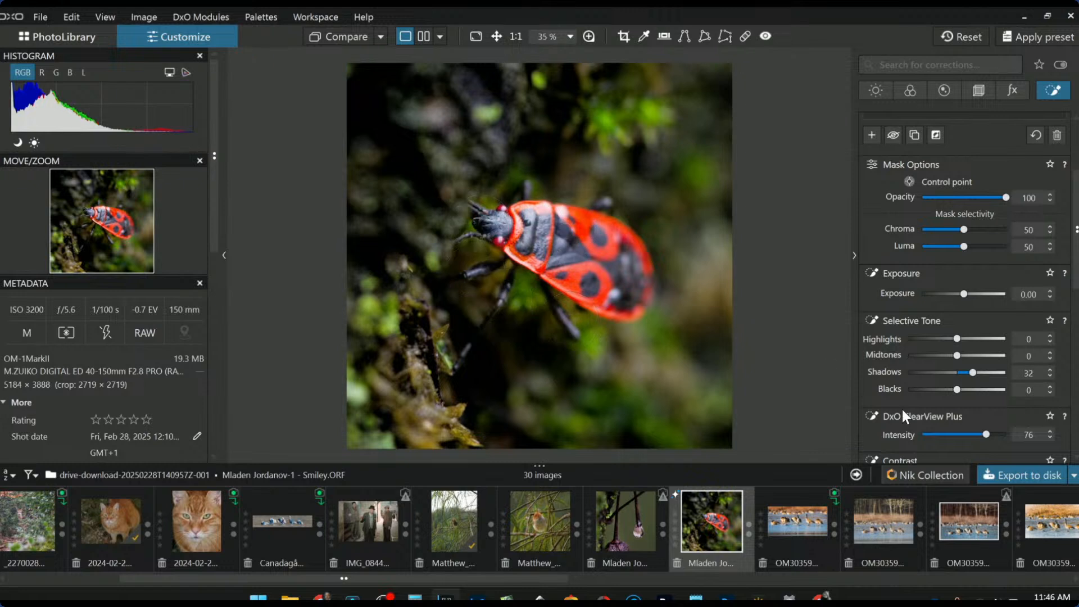
key("Escape")
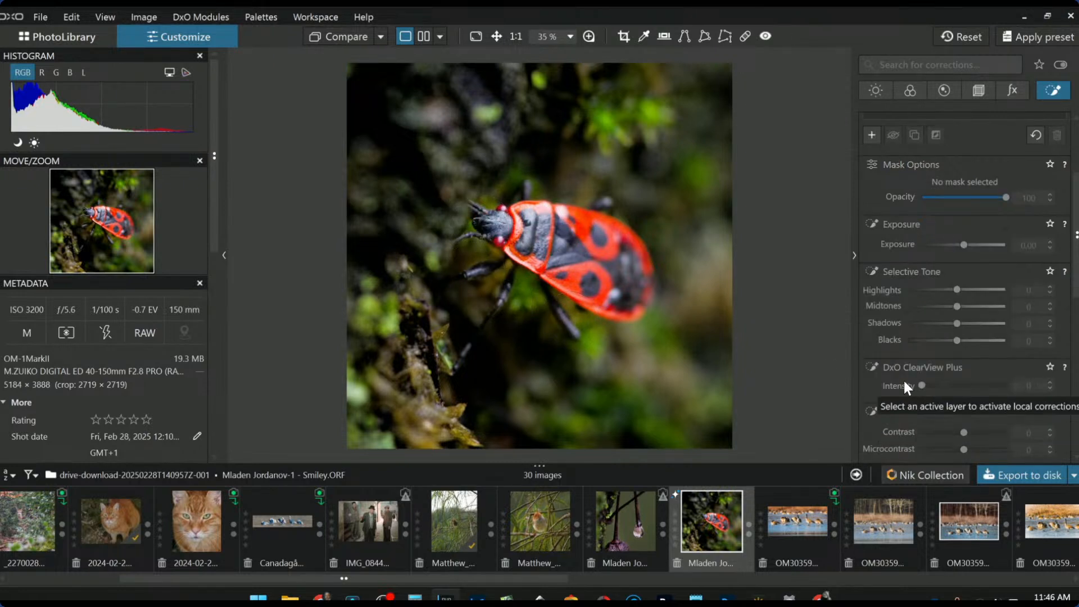
Export the firebug photo as a JPEG and set the edited raw as comparison reference
left_click(1002, 478)
key("Return")
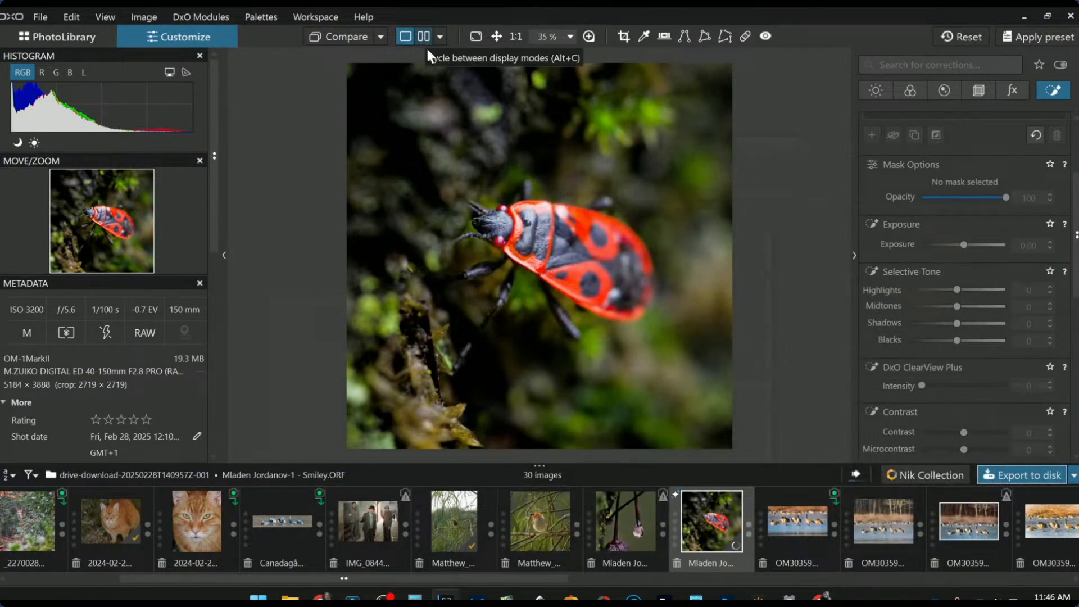
right_click(701, 543)
left_click(733, 430)
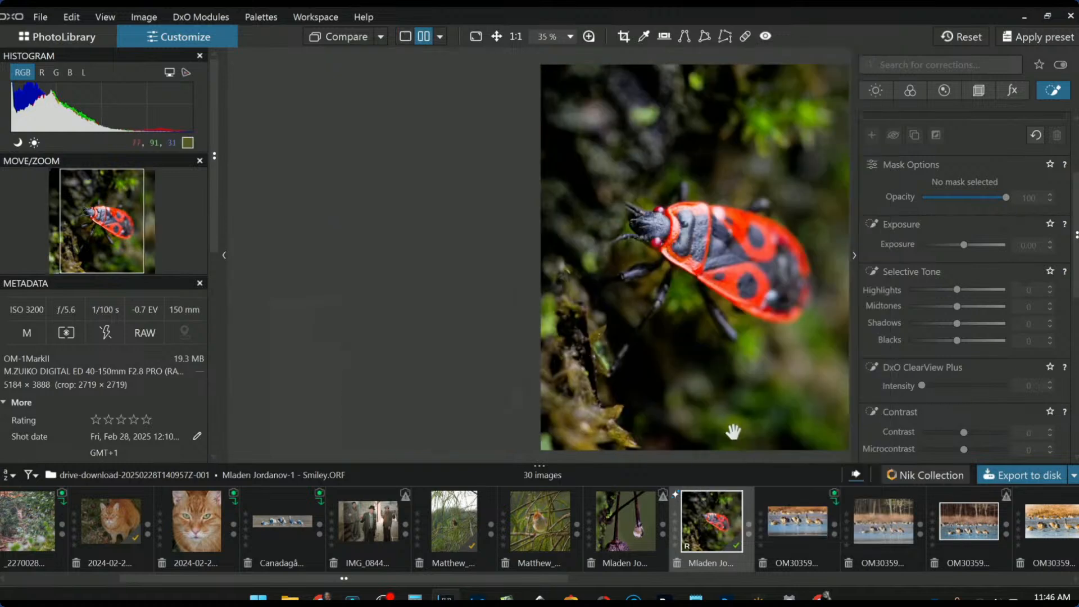
Show the raw Smiley.ORF side by side with exported Smiley-dxo.jpg, palettes hidden
left_click(798, 533)
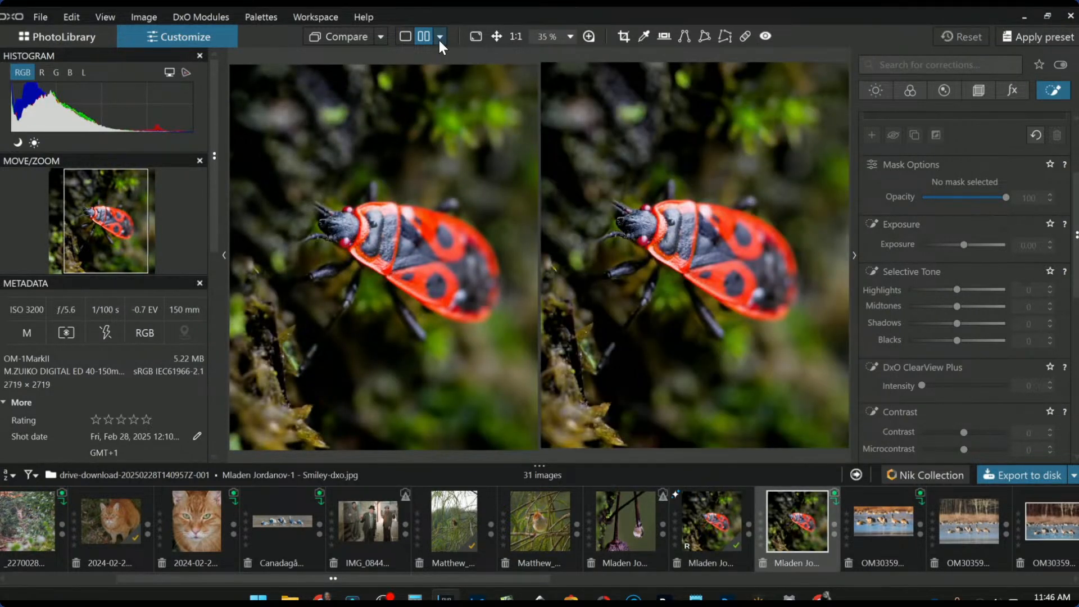
left_click(439, 37)
left_click(380, 38)
left_click(380, 38)
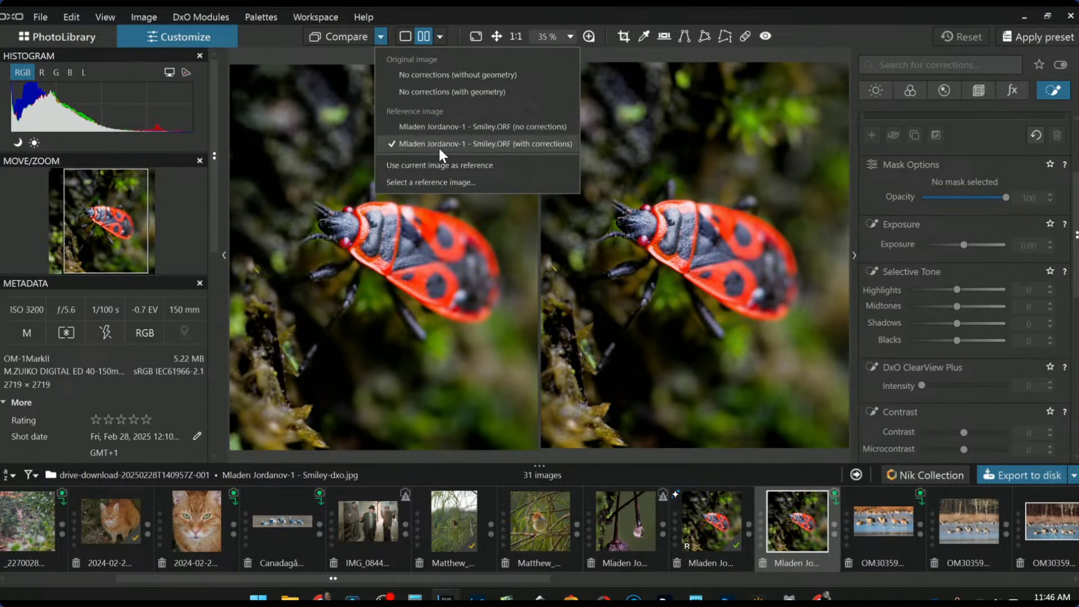
left_click(588, 268)
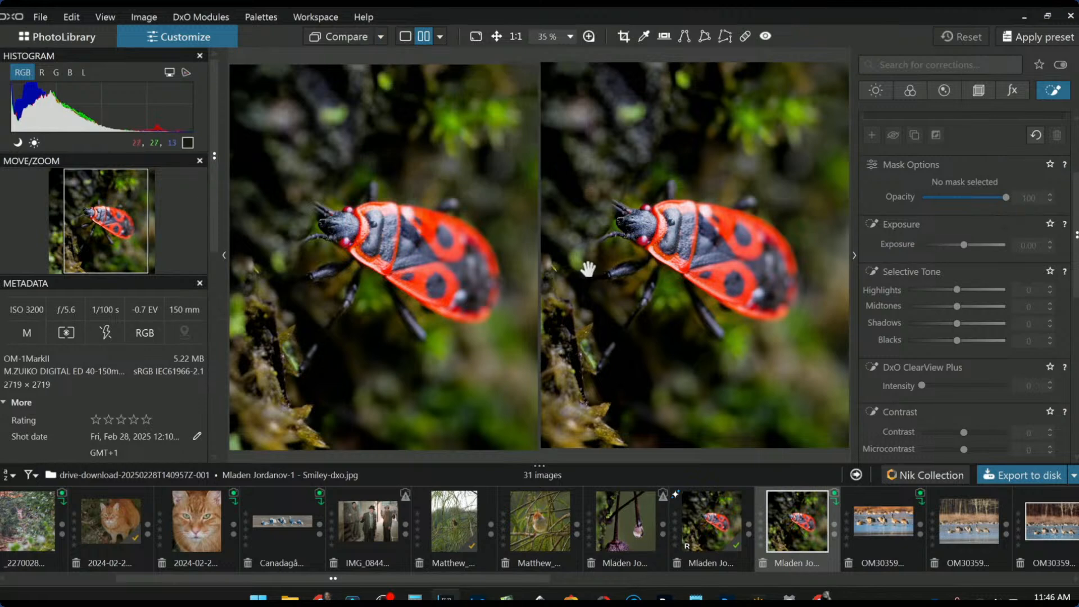
left_click(697, 532)
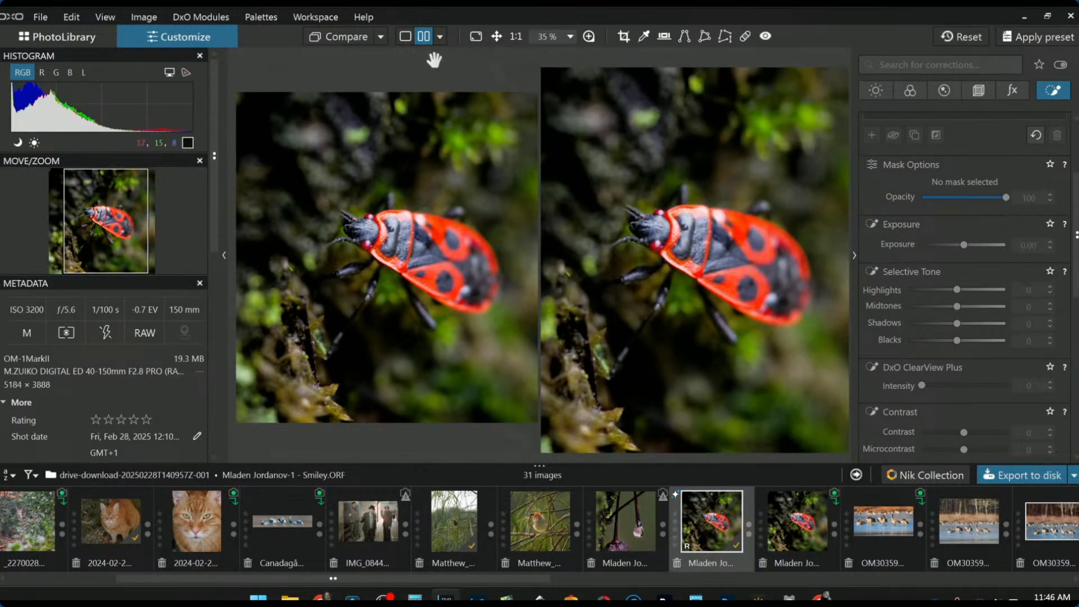
left_click(381, 36)
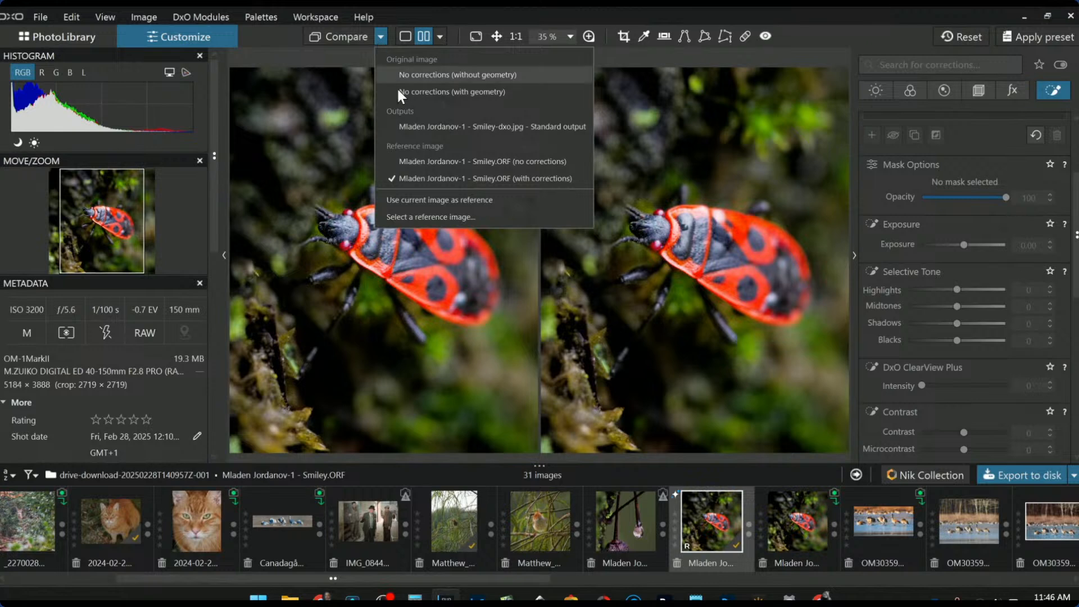
left_click(444, 127)
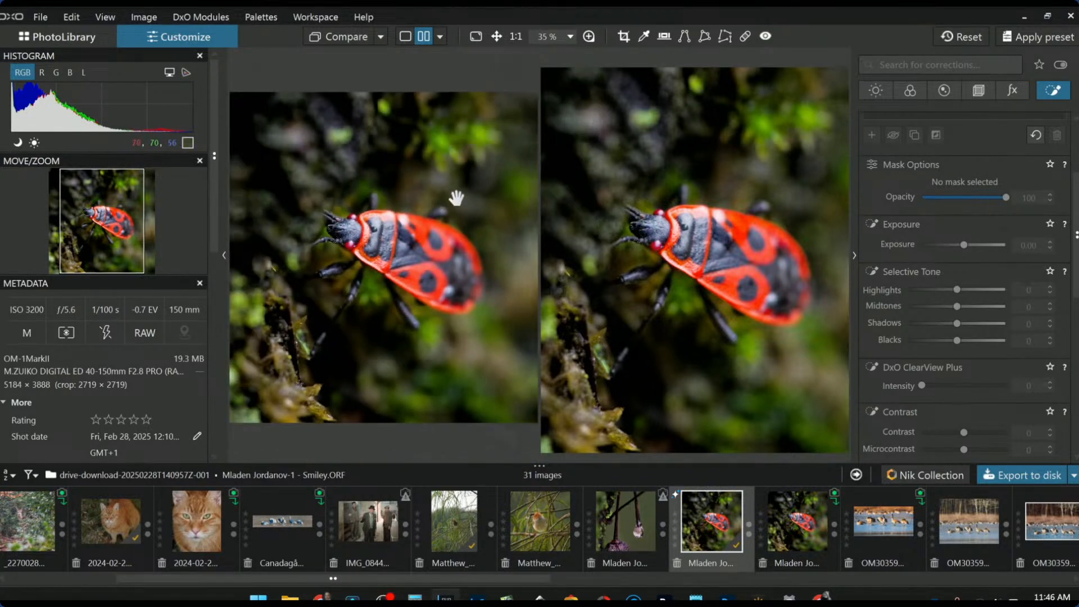
key("F9")
Reset the raw firebug photo to its original and zoom both panes in to 160%
scroll(635, 218, "down", 2)
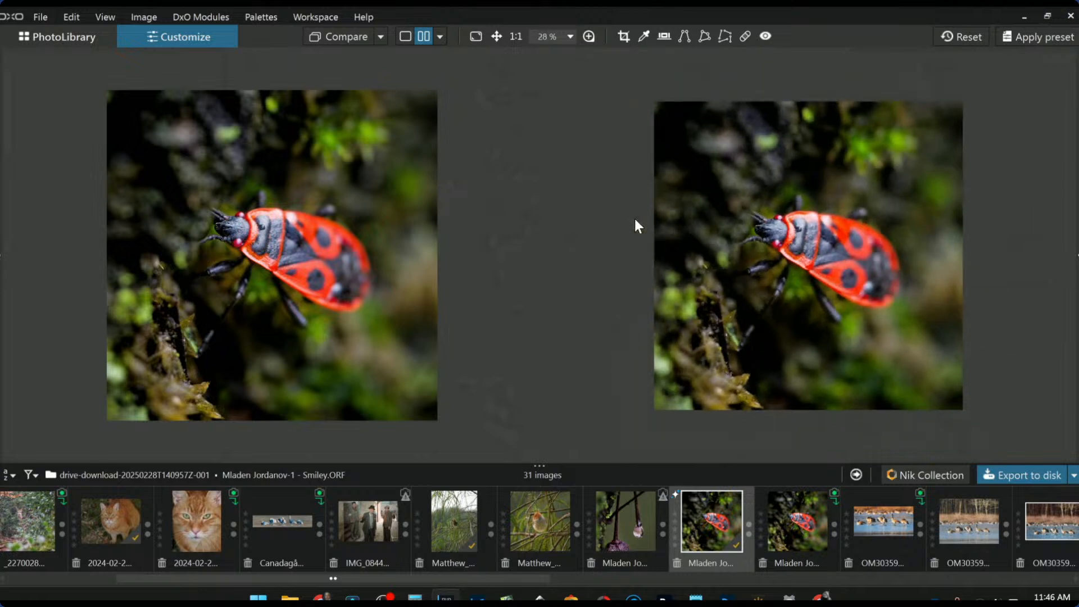
left_click(972, 36)
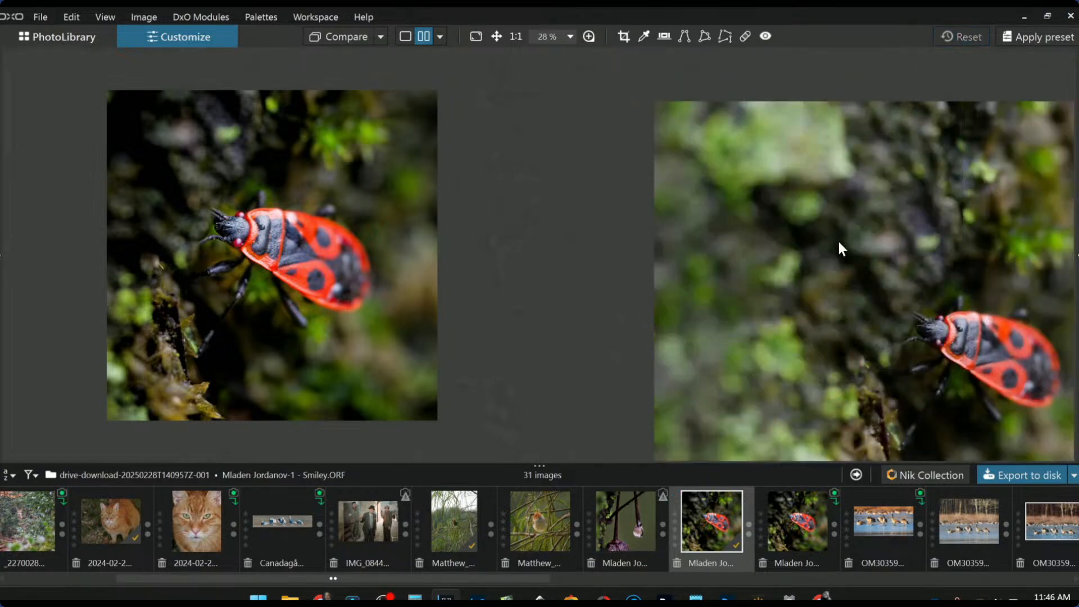
scroll(786, 268, "down", 1)
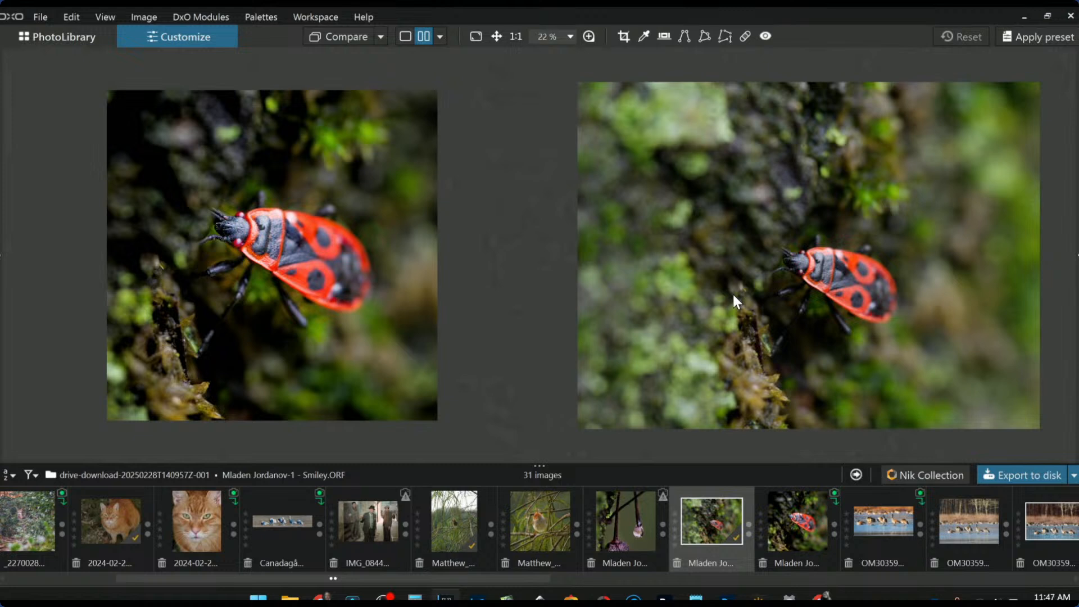
scroll(240, 232, "up", 1)
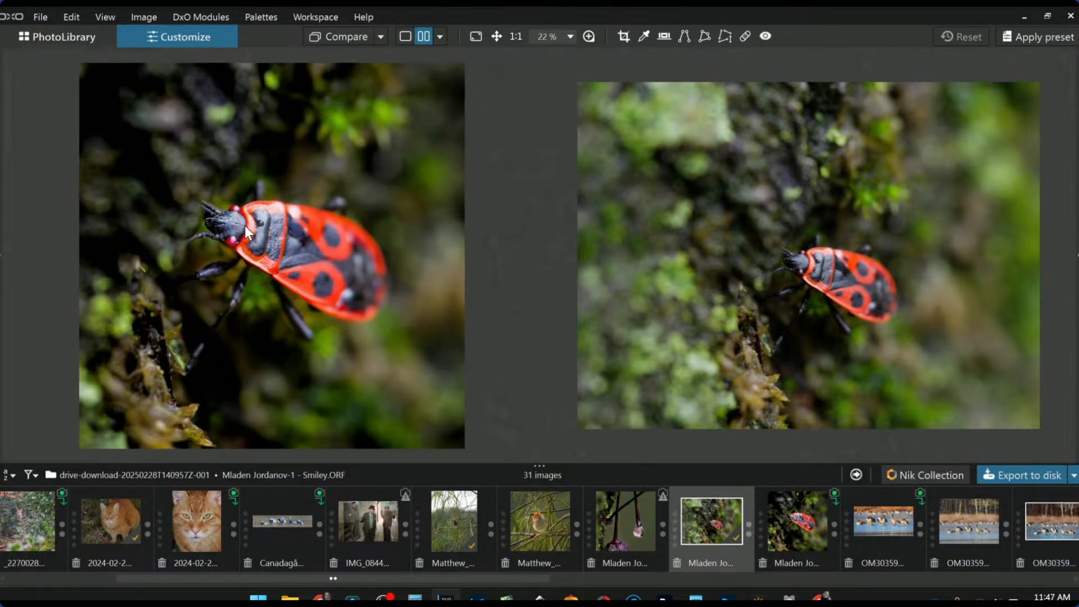
scroll(239, 237, "up", 1)
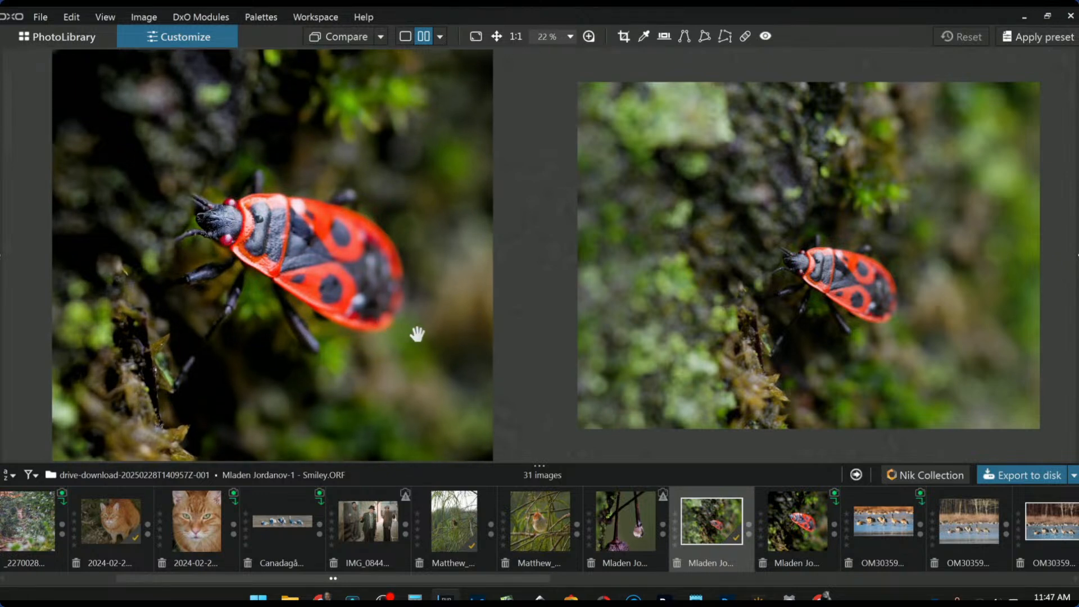
scroll(302, 251, "up", 4)
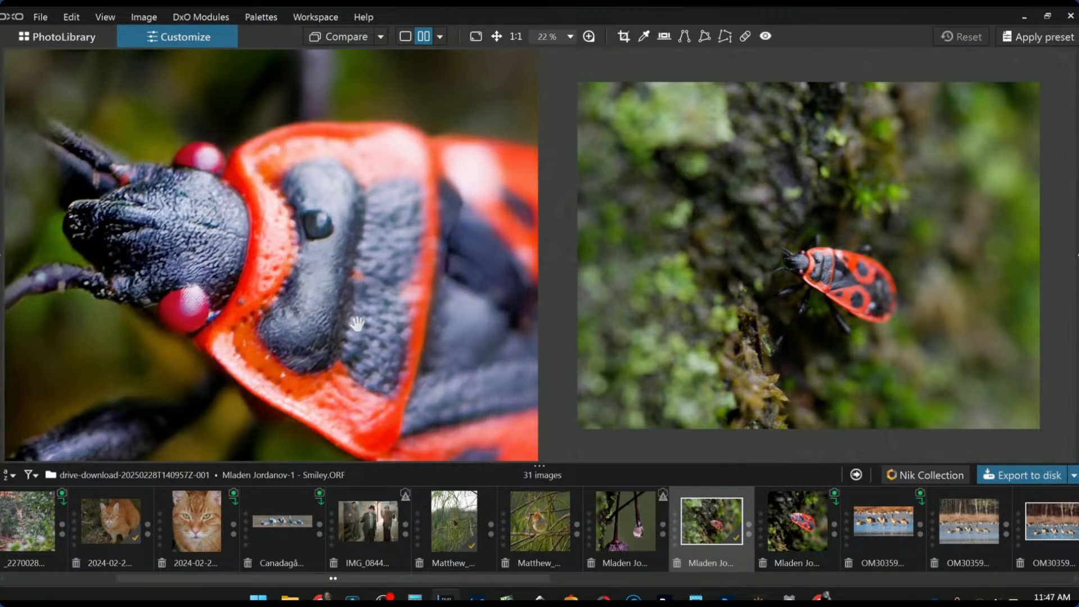
scroll(888, 299, "up", 8)
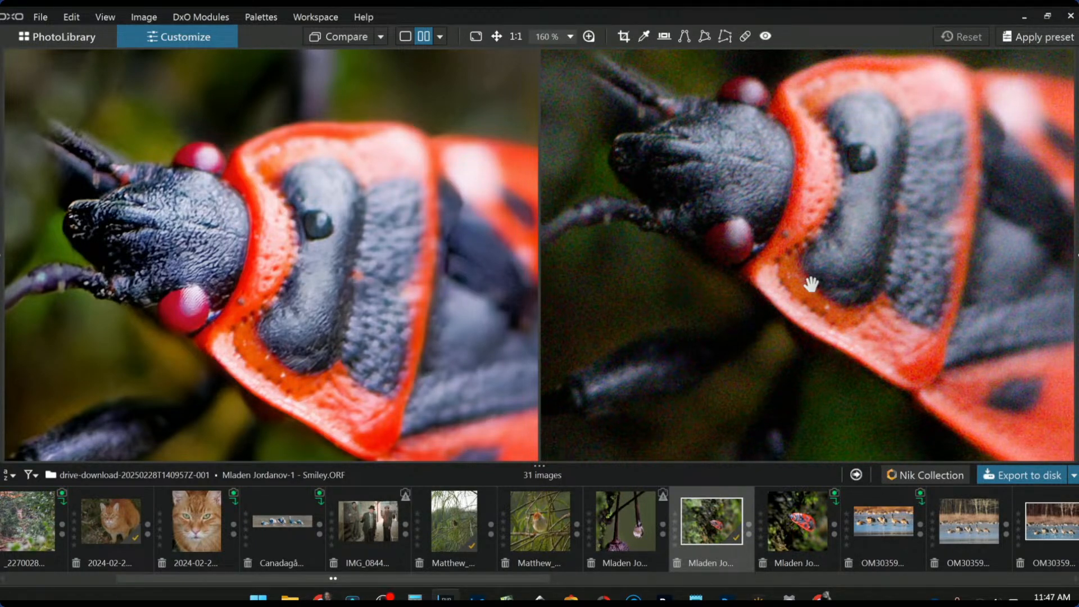
Zoom both comparison panes back out to fit
scroll(485, 322, "down", 4)
scroll(760, 251, "down", 5)
scroll(493, 269, "down", 1)
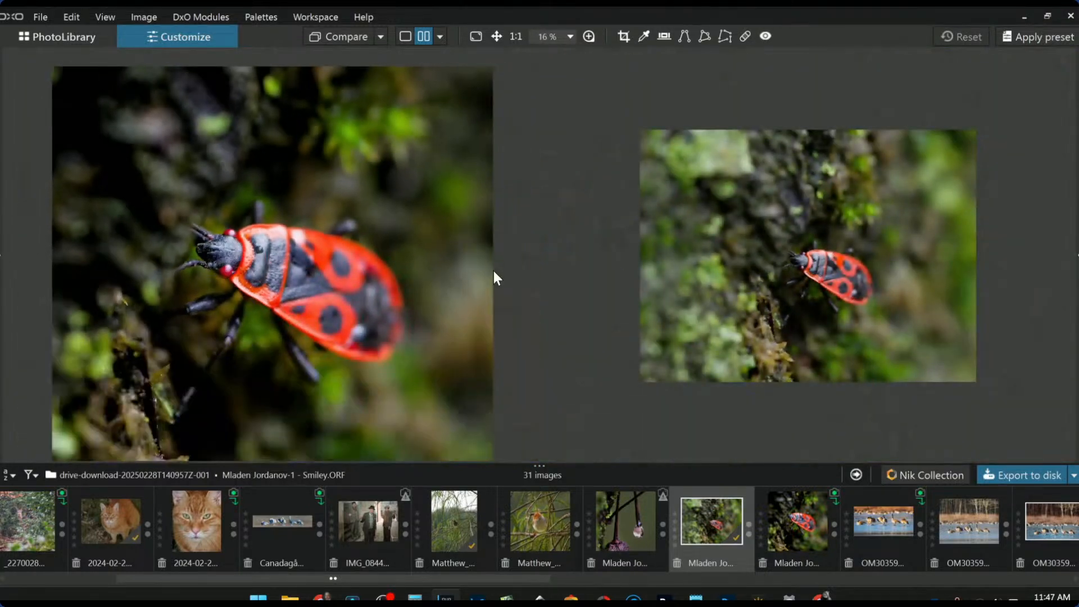
scroll(440, 330, "down", 1)
scroll(444, 327, "up", 1)
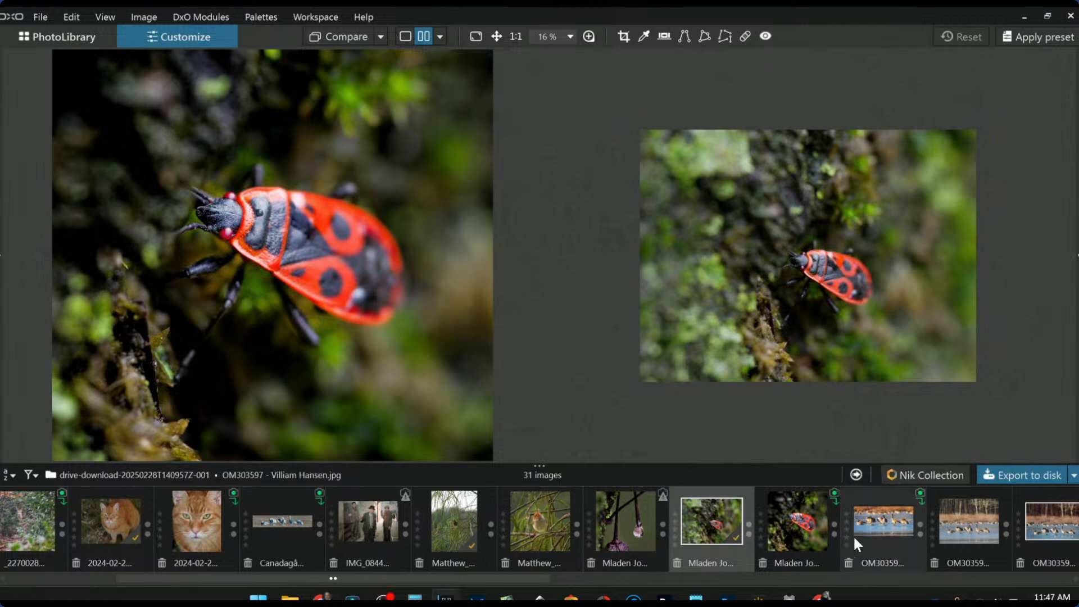
scroll(805, 555, "down", 8)
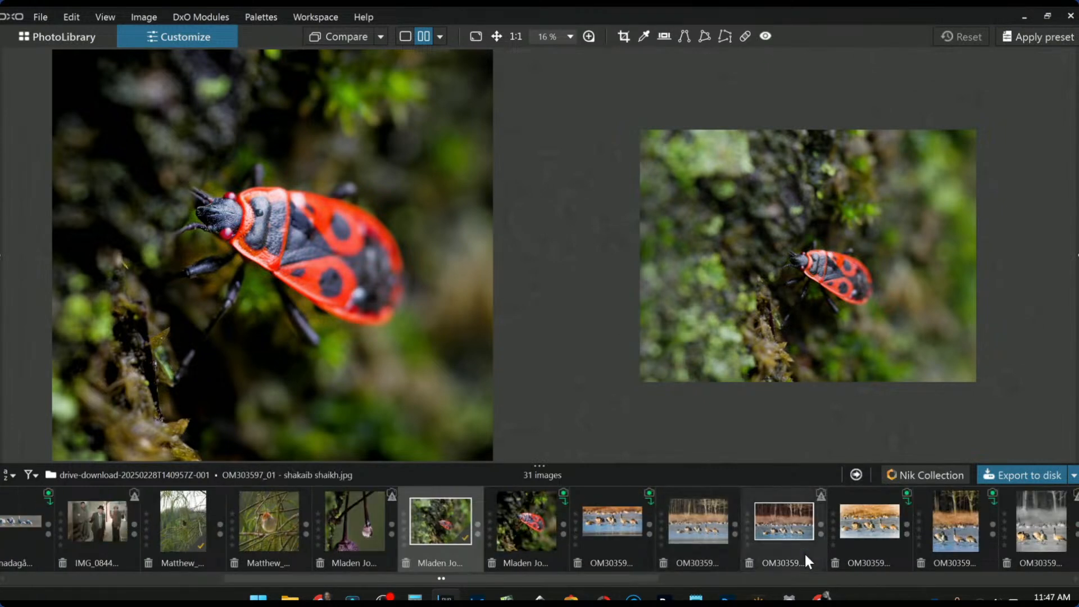
scroll(804, 554, "down", 5)
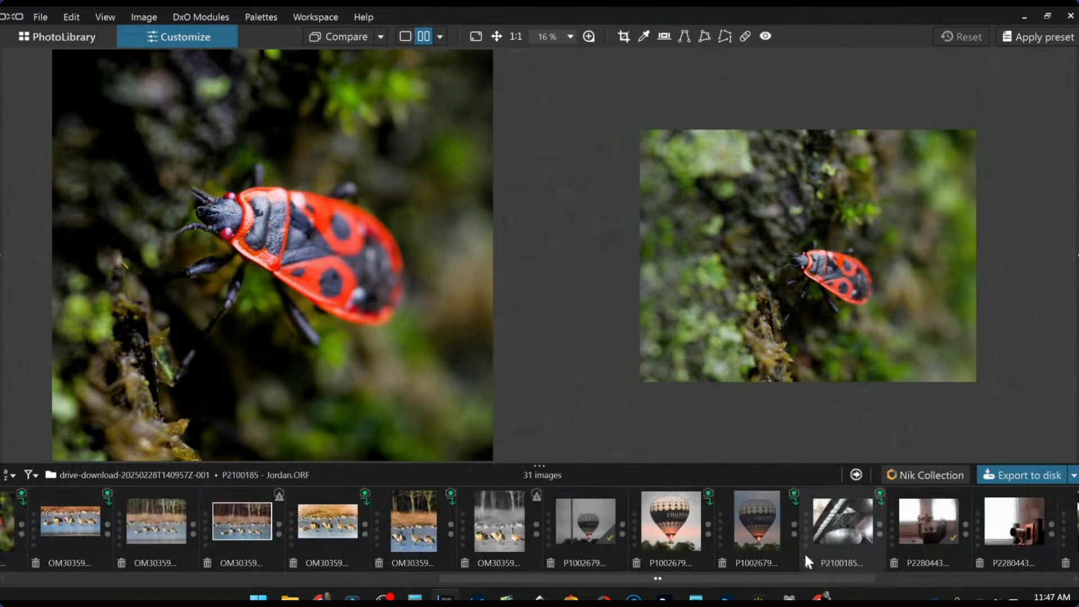
scroll(805, 554, "down", 2)
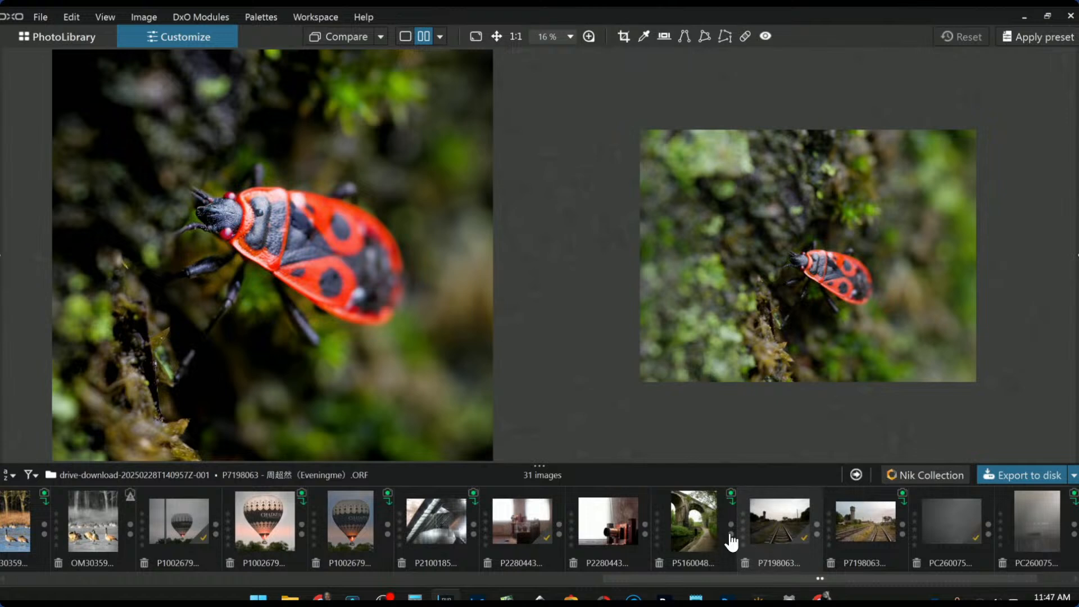
Open viaduct photo P5160048 alone in single-image view with the side palettes restored
left_click(676, 514)
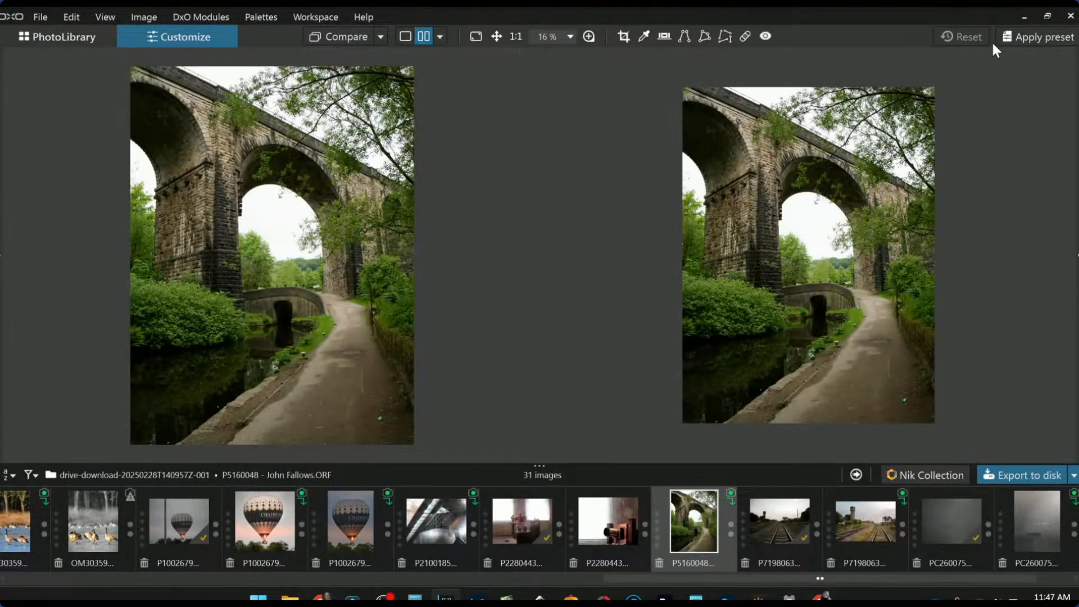
left_click(405, 37)
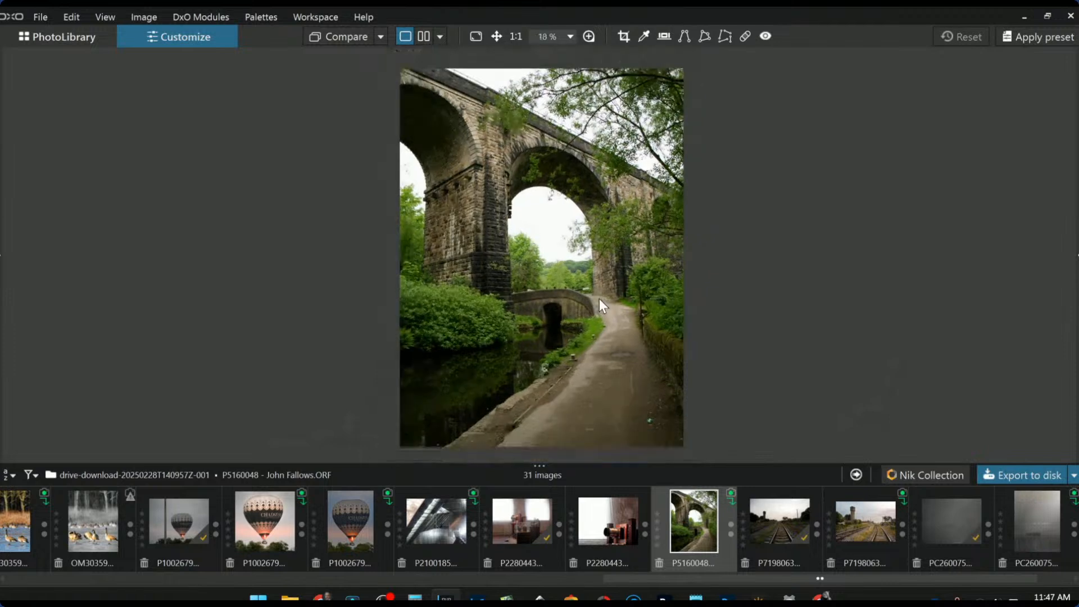
scroll(599, 298, "down", 1)
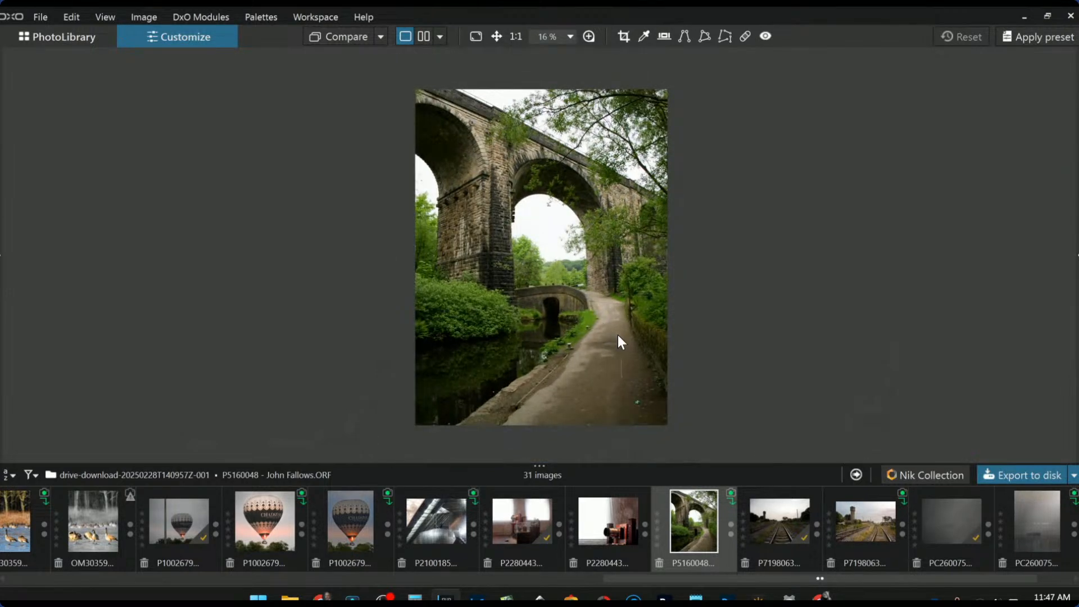
key("F9")
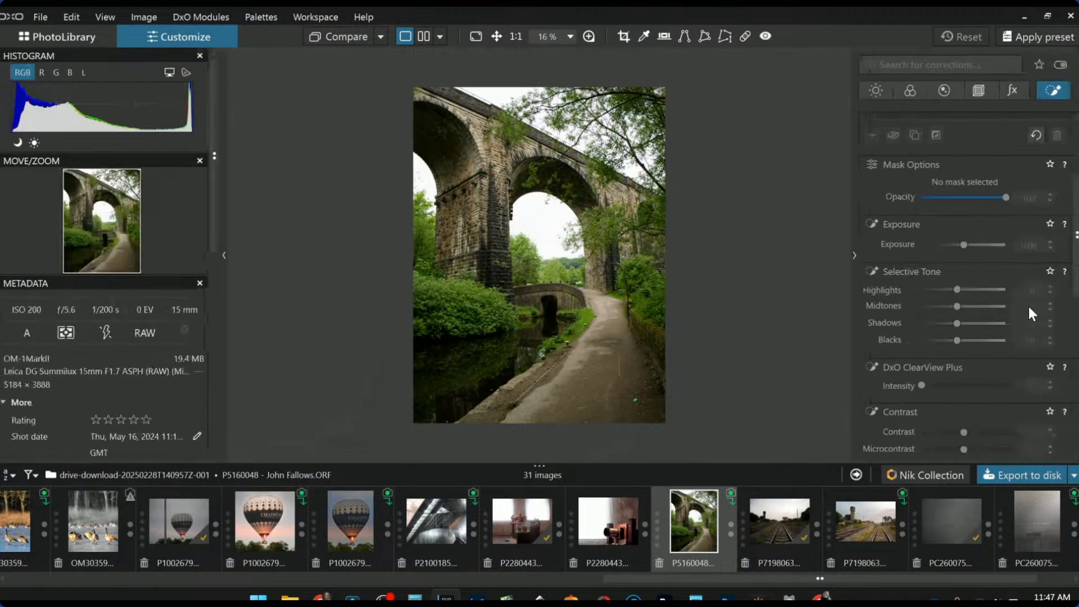
scroll(917, 342, "up", 3)
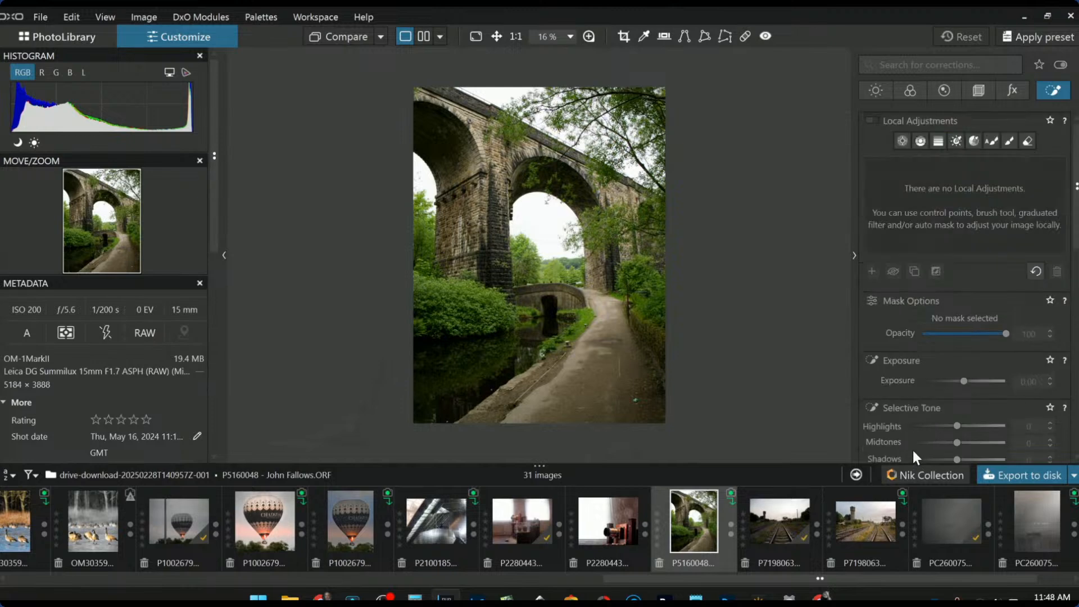
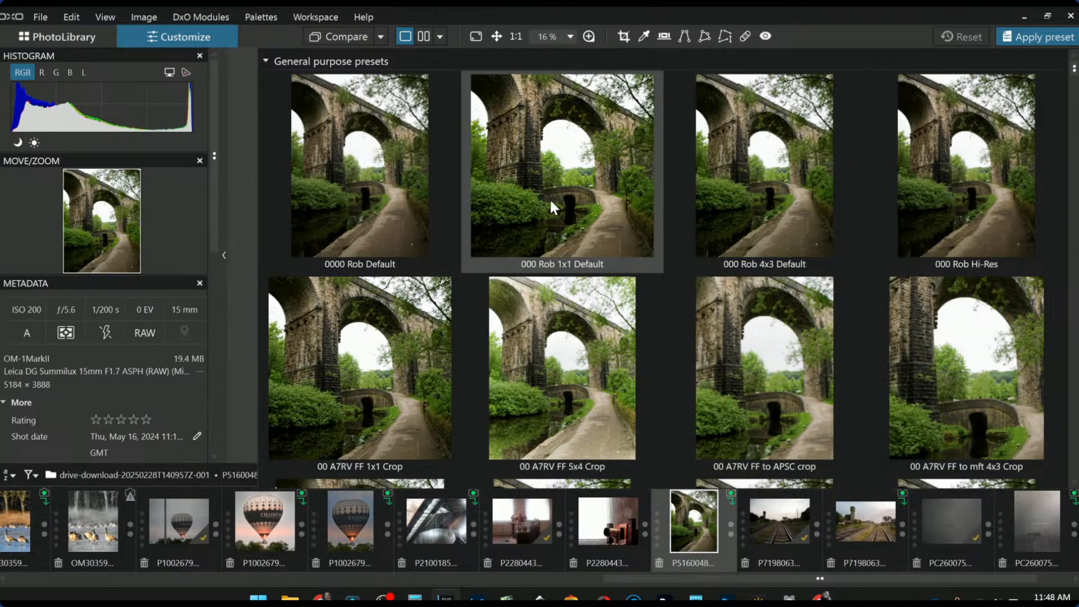
Apply the 0000 Rob Default preset to the viaduct photo and render it in neutral black and white
double_click(400, 197)
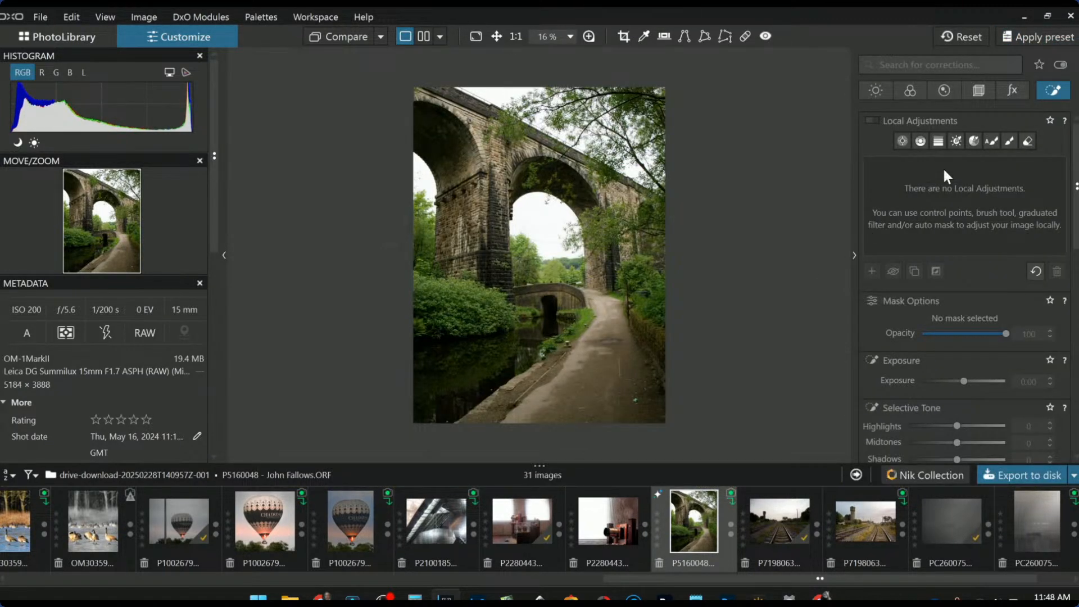
left_click(917, 95)
left_click(965, 288)
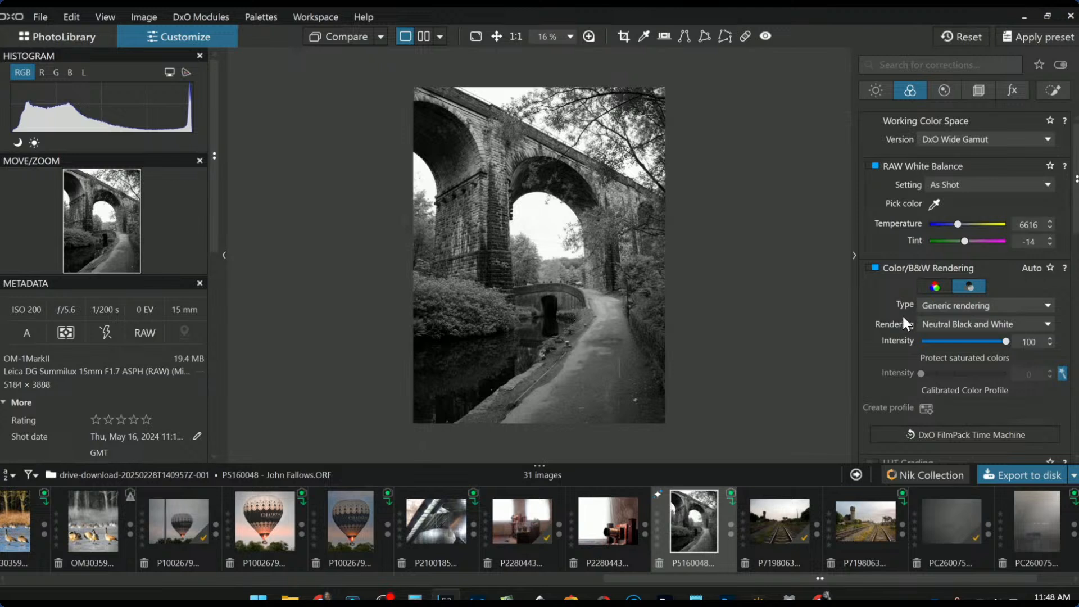
left_click(979, 91)
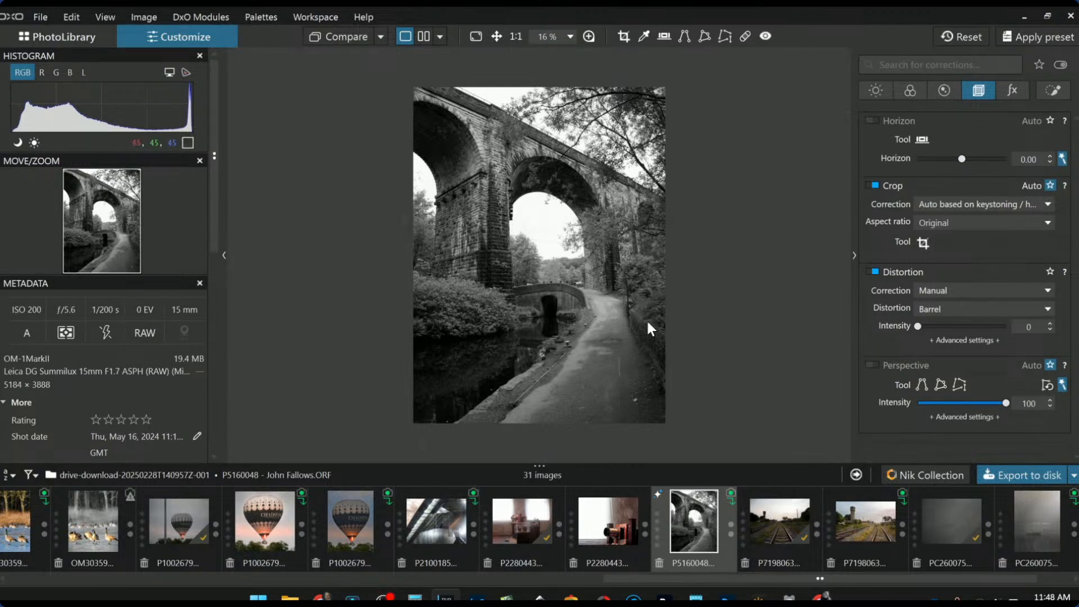
Enable perspective correction and crop tighter to 2997 × 3996 px (3:4) around the arches and path
left_click(876, 365)
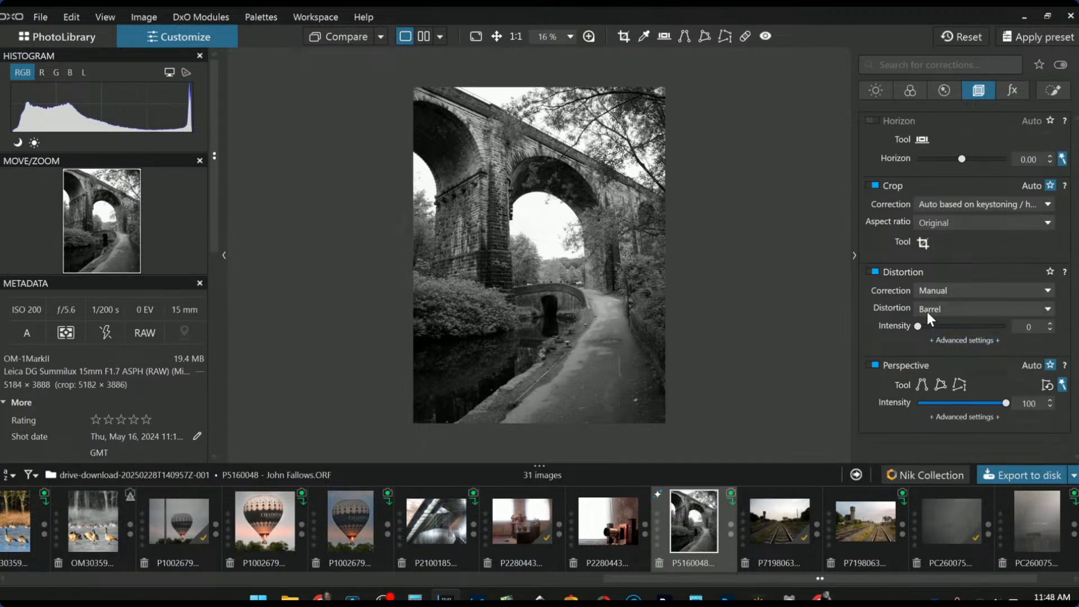
left_click(923, 245)
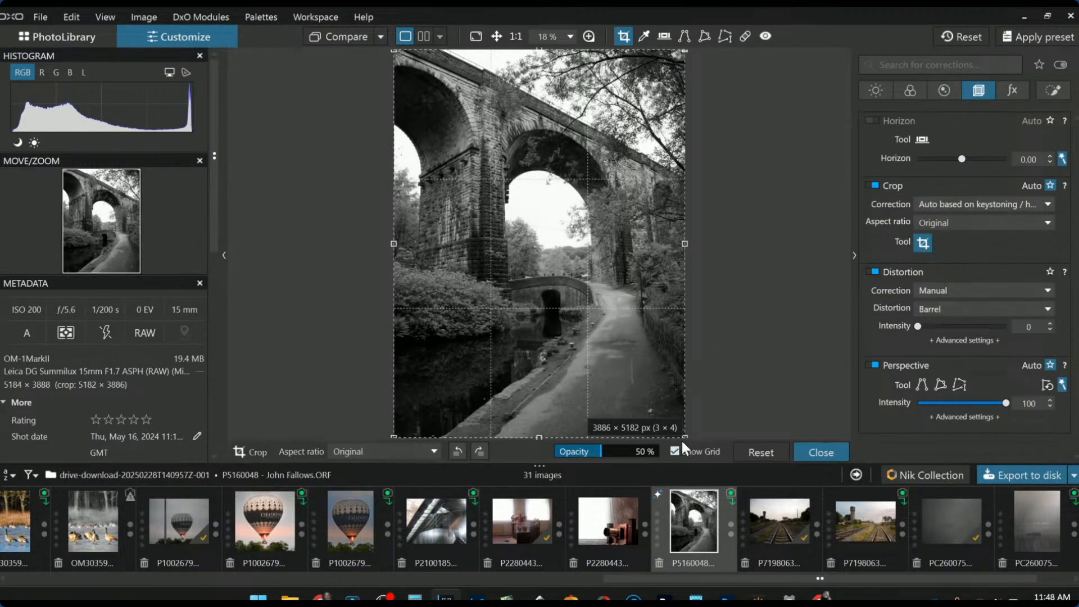
left_click_drag(683, 438, 613, 324)
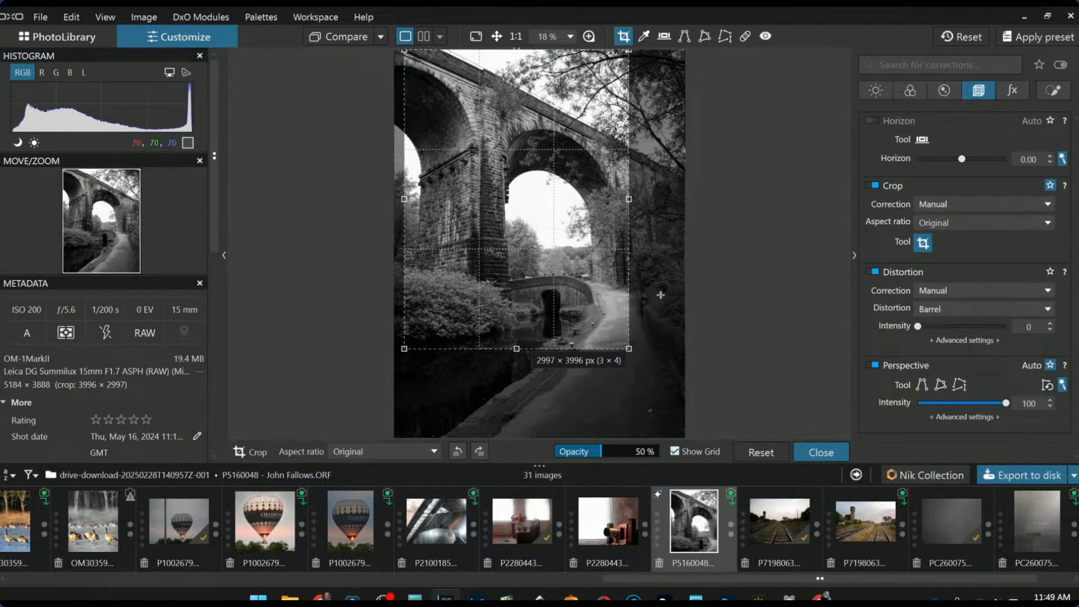
key("Return")
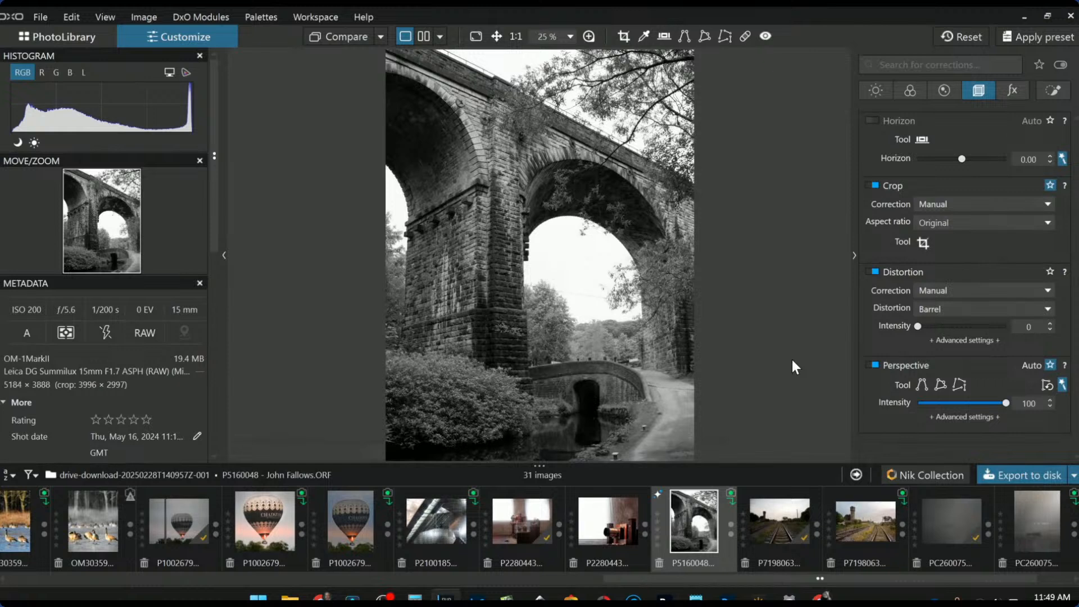
Place a control point on the lower-left foliage with Blacks -26, ClearView Plus 77 and added microcontrast
left_click(1053, 91)
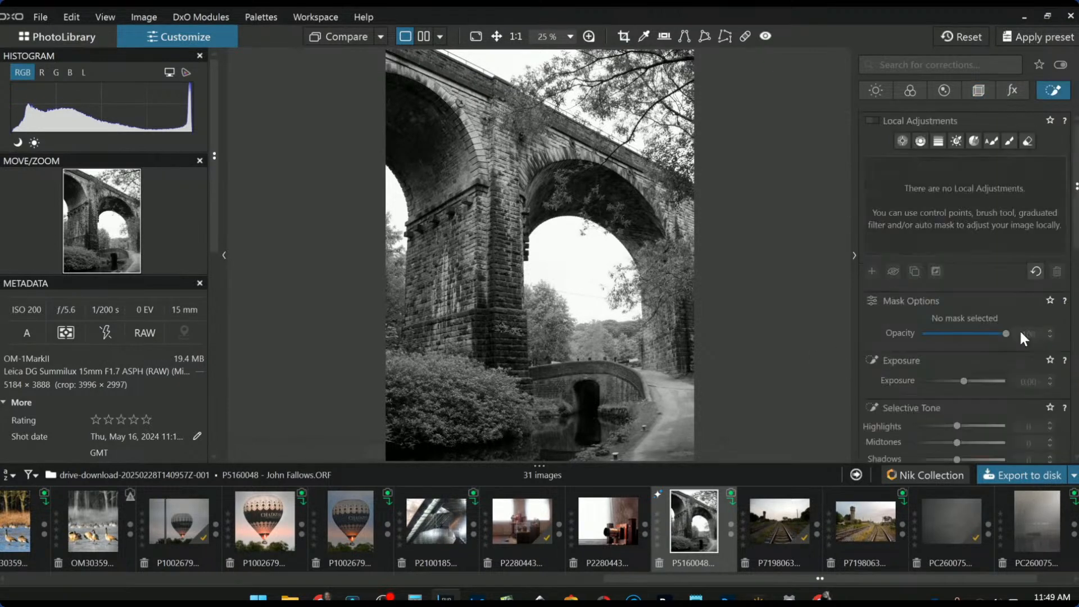
left_click(902, 144)
left_click(546, 448)
left_click_drag(544, 444, 440, 456)
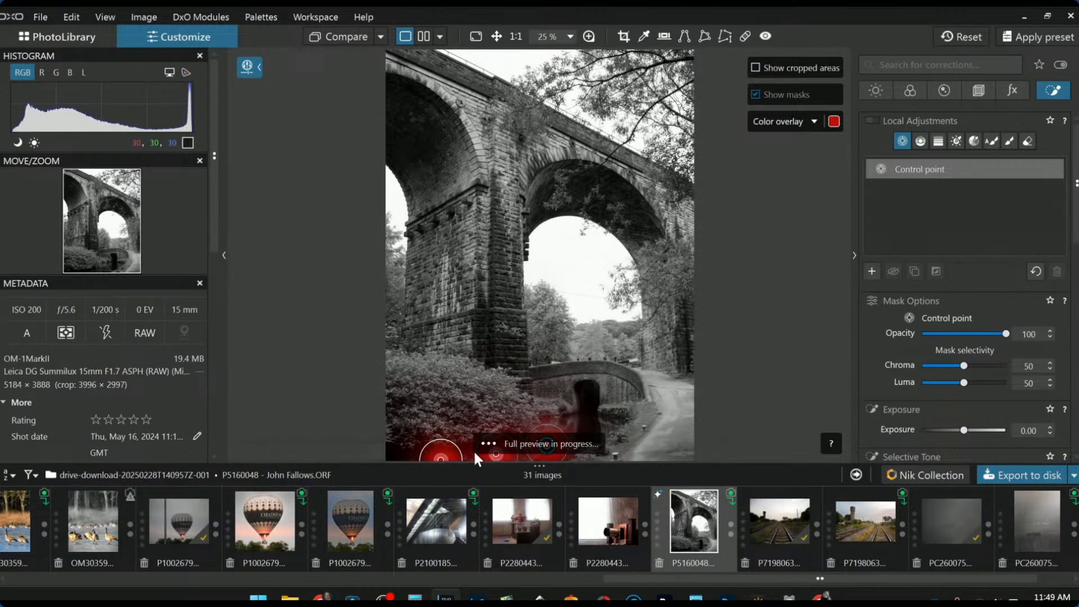
scroll(930, 423, "down", 4)
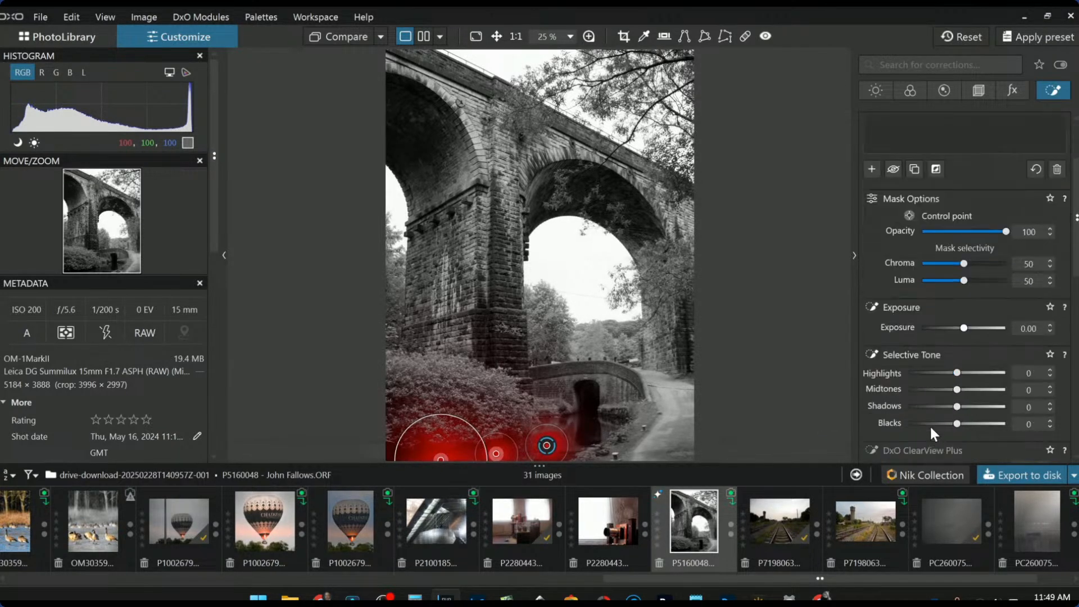
left_click_drag(957, 389, 944, 390)
left_click_drag(949, 434, 986, 434)
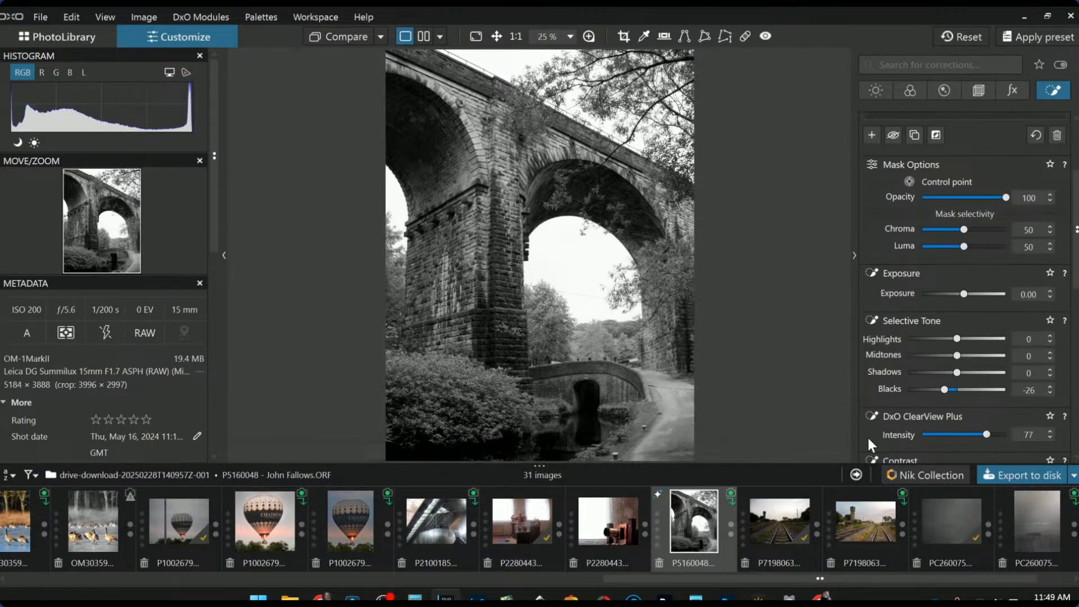
scroll(964, 447, "down", 2)
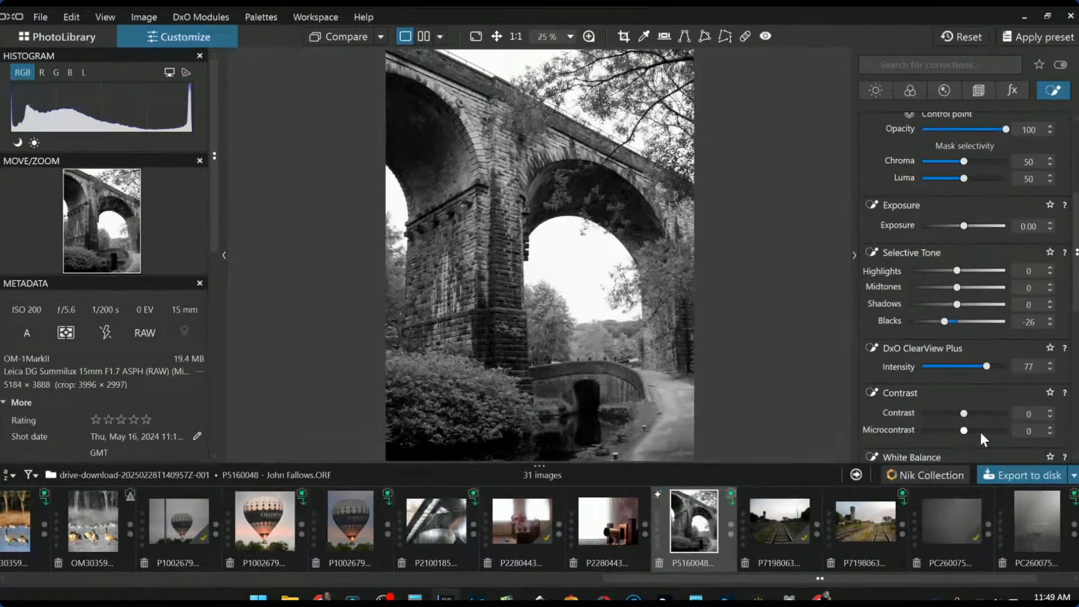
left_click_drag(980, 433, 989, 430)
scroll(908, 262, "up", 6)
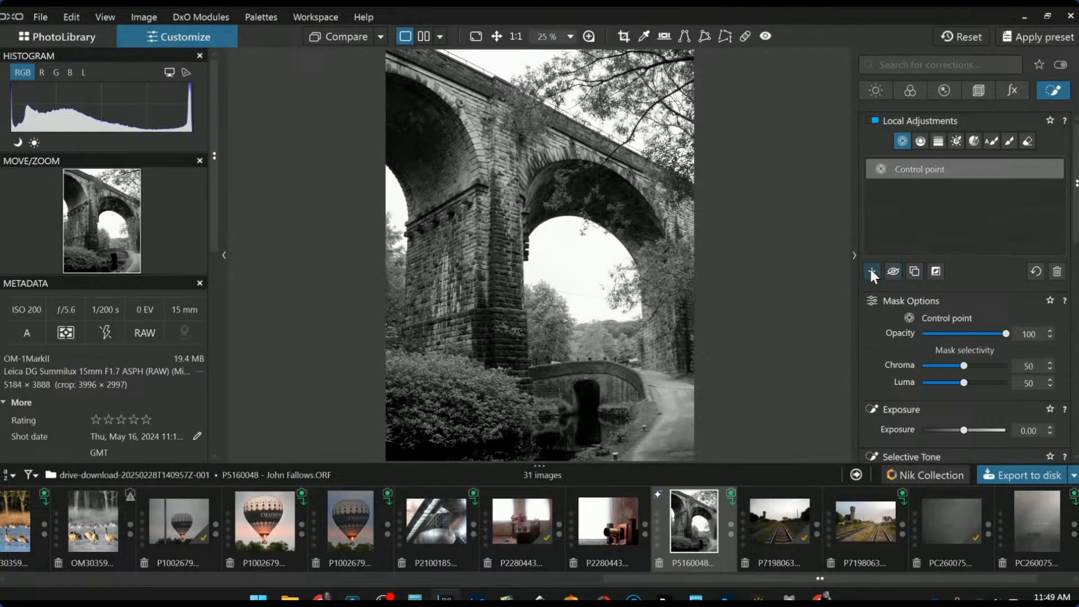
Add a second control point on the bushes with Highlights 72, Midtones 34 and Microcontrast 54
left_click(871, 272)
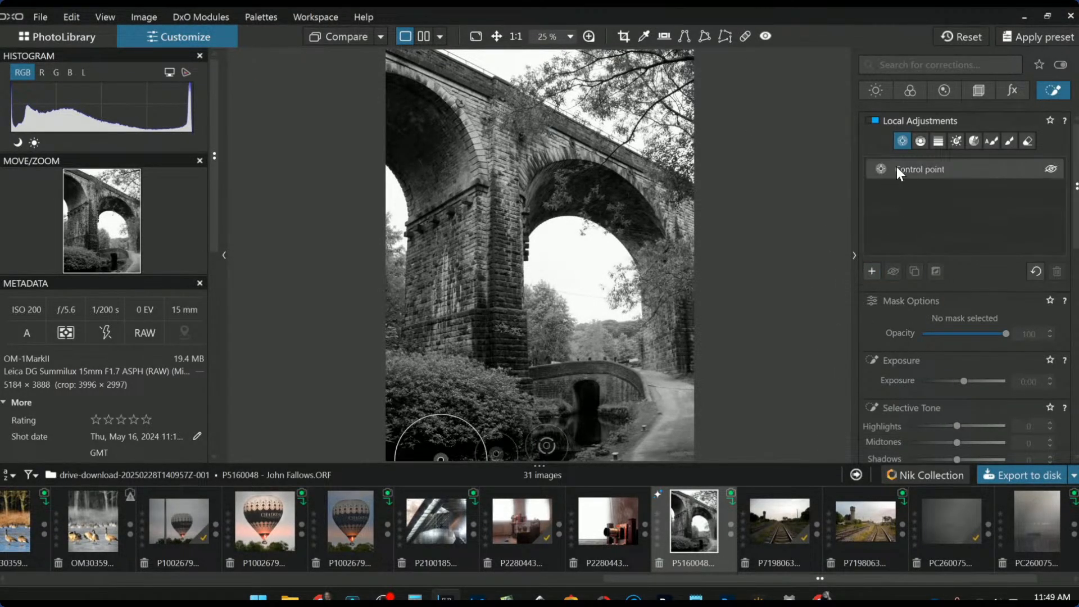
left_click(483, 389)
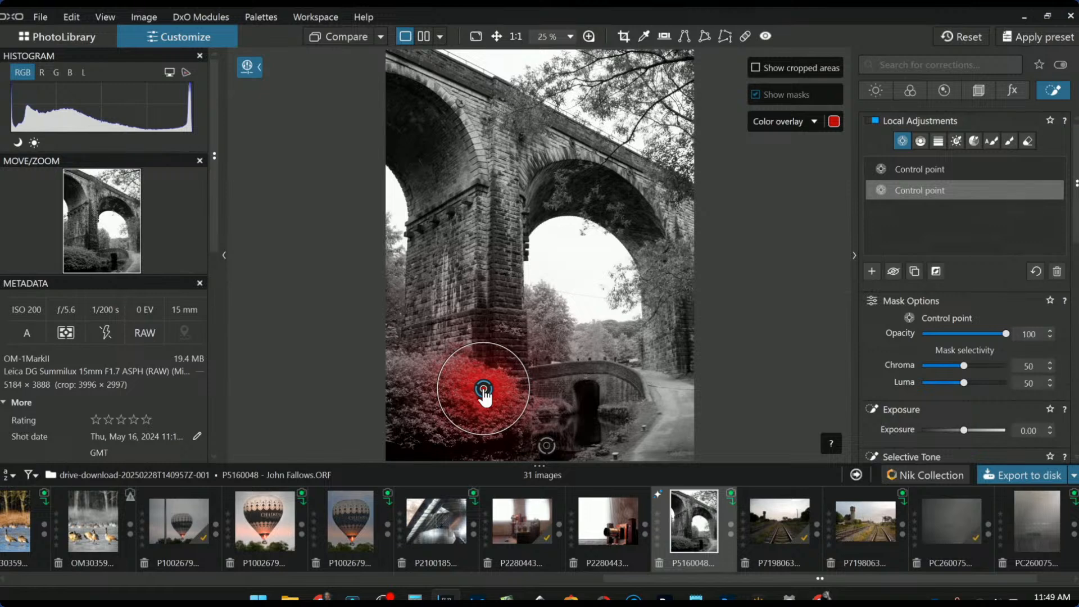
scroll(927, 422, "down", 4)
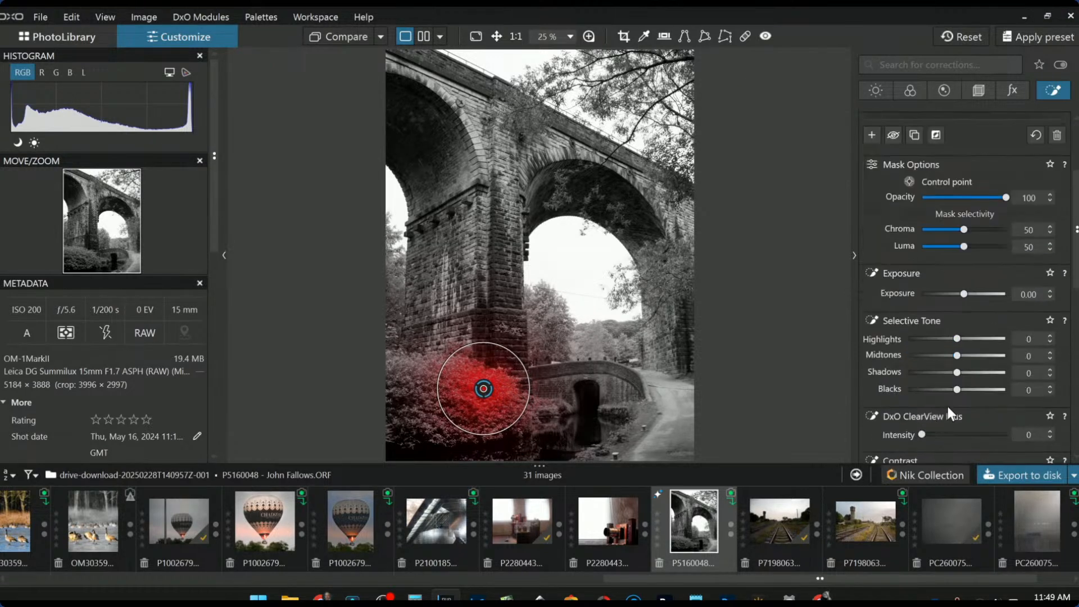
scroll(964, 420, "down", 1)
mouse_move(959, 309)
left_mouse_down()
mouse_move(993, 303)
mouse_move(973, 324)
left_mouse_up()
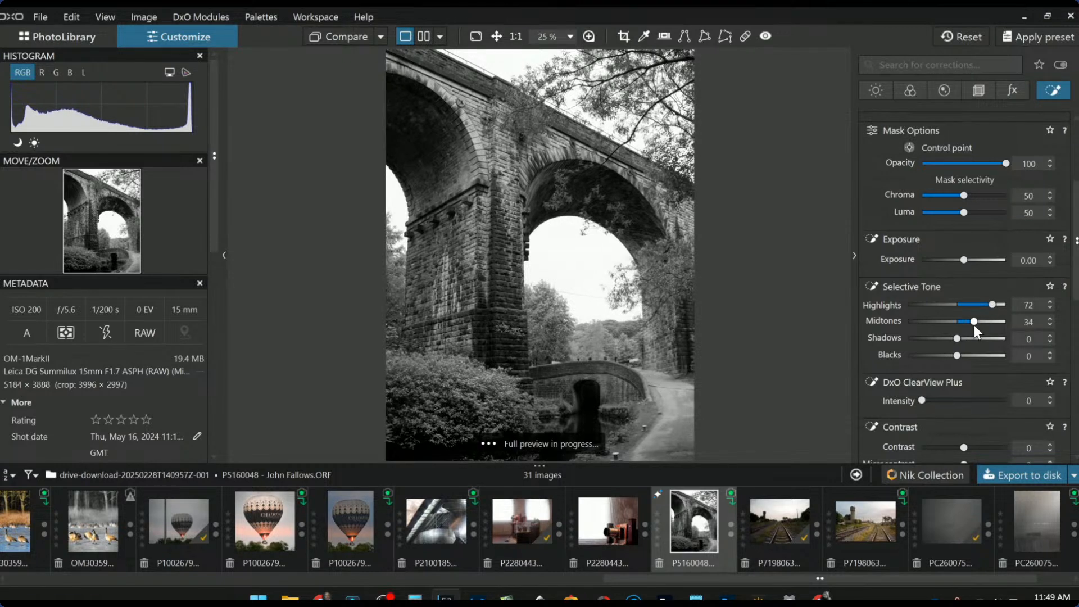
scroll(968, 403, "down", 1)
left_click_drag(964, 431, 986, 432)
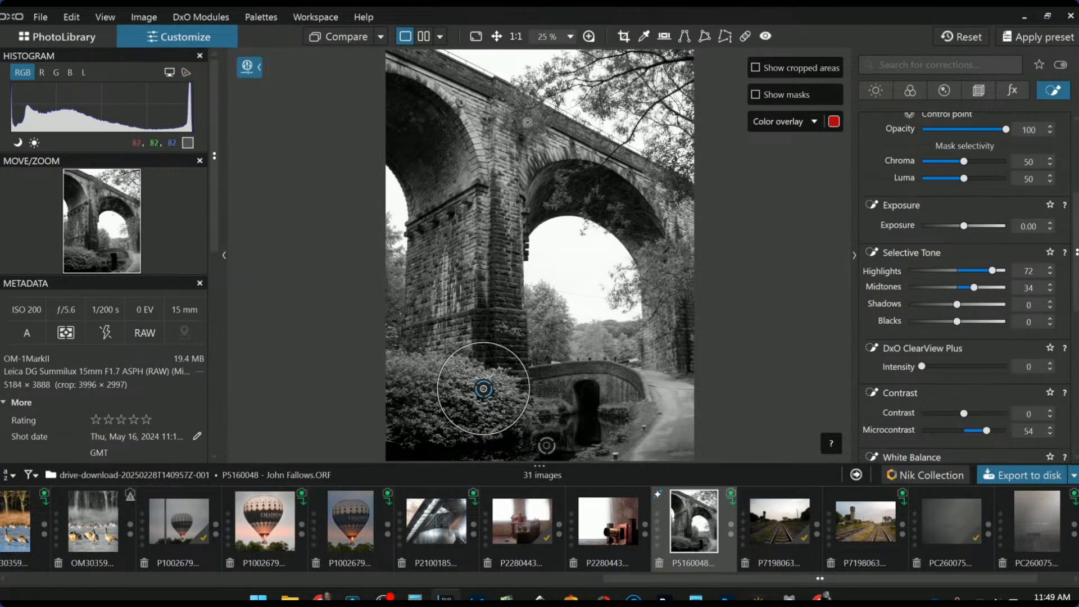
scroll(915, 235, "up", 4)
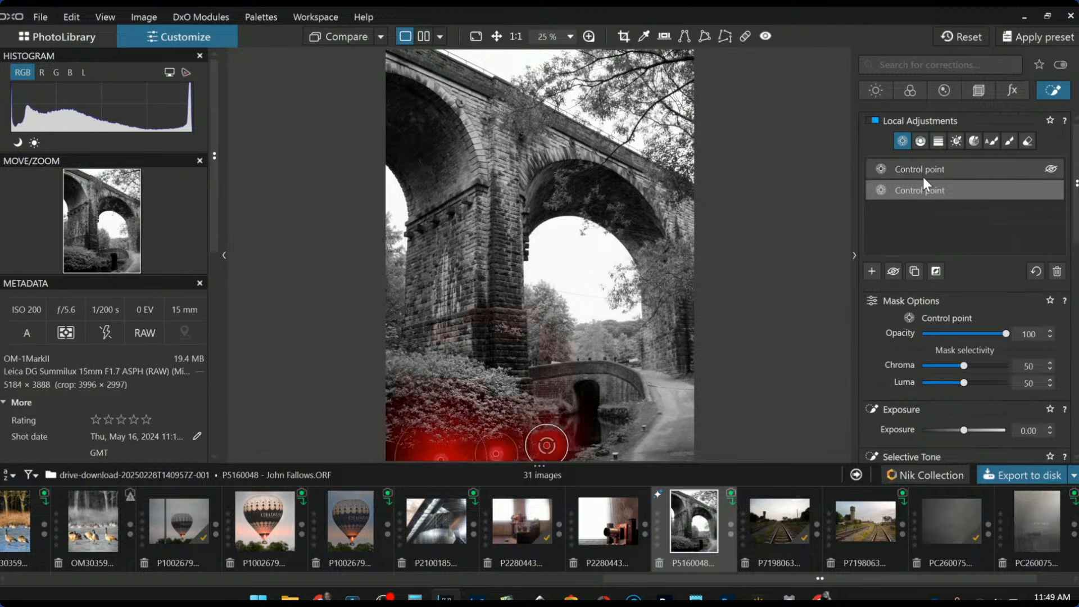
Reapply neutral black and white, brighten the mixer's Yellow to 78 and Green to 74, and trial the green luminance
left_click(907, 90)
left_click(933, 287)
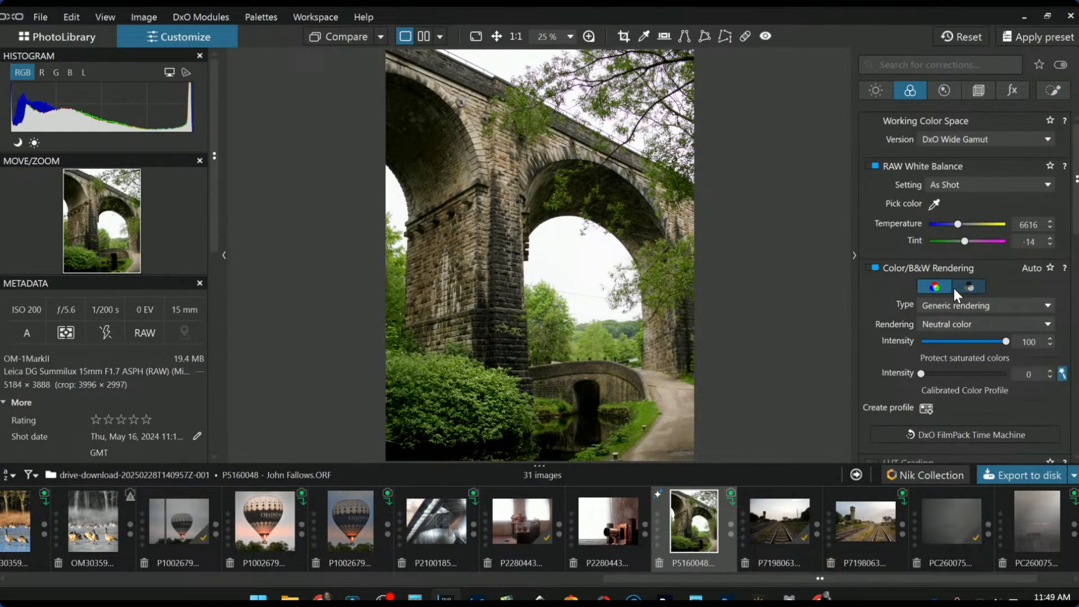
left_click(954, 288)
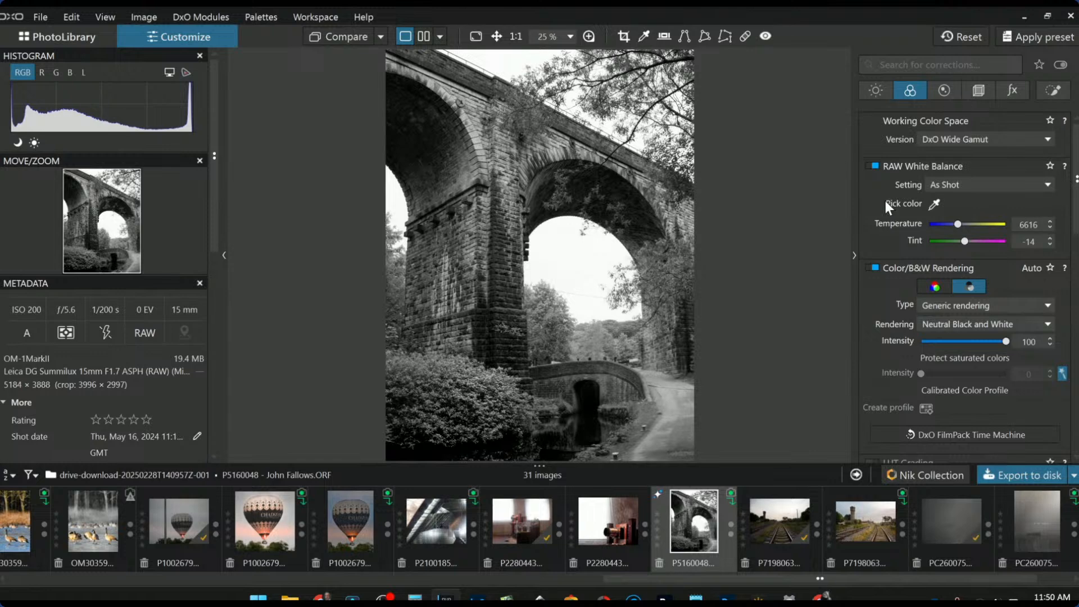
scroll(867, 298, "down", 10)
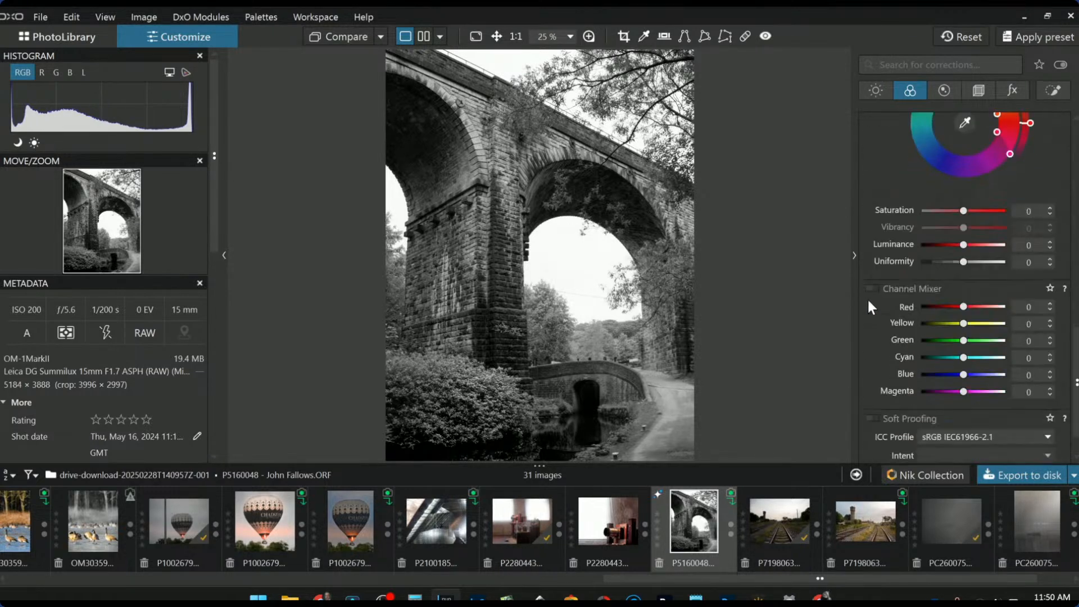
scroll(868, 298, "up", 1)
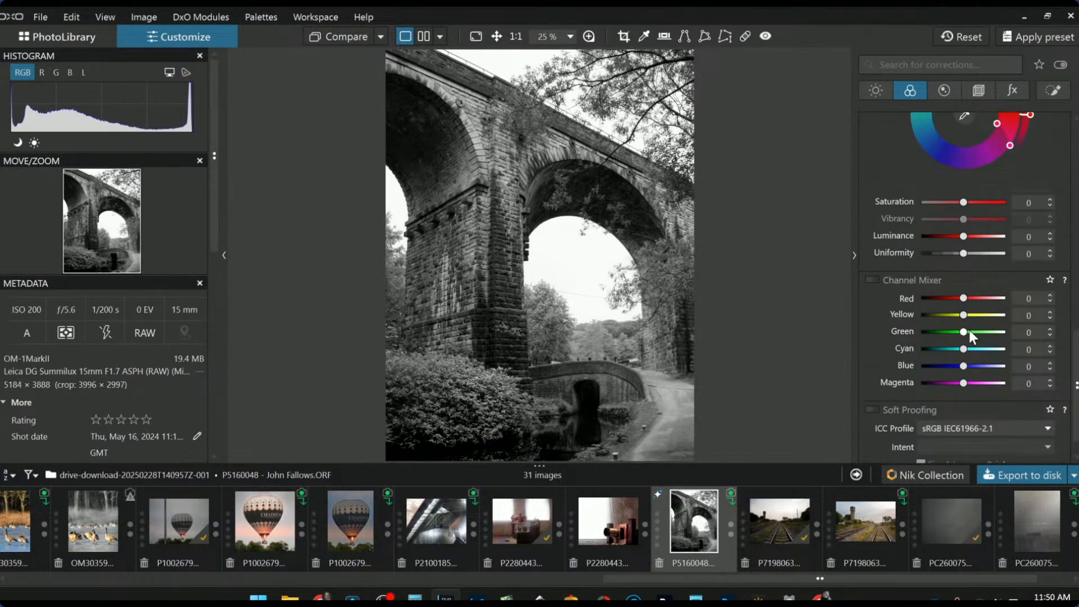
left_click_drag(966, 332, 994, 333)
left_click_drag(963, 315, 1000, 322)
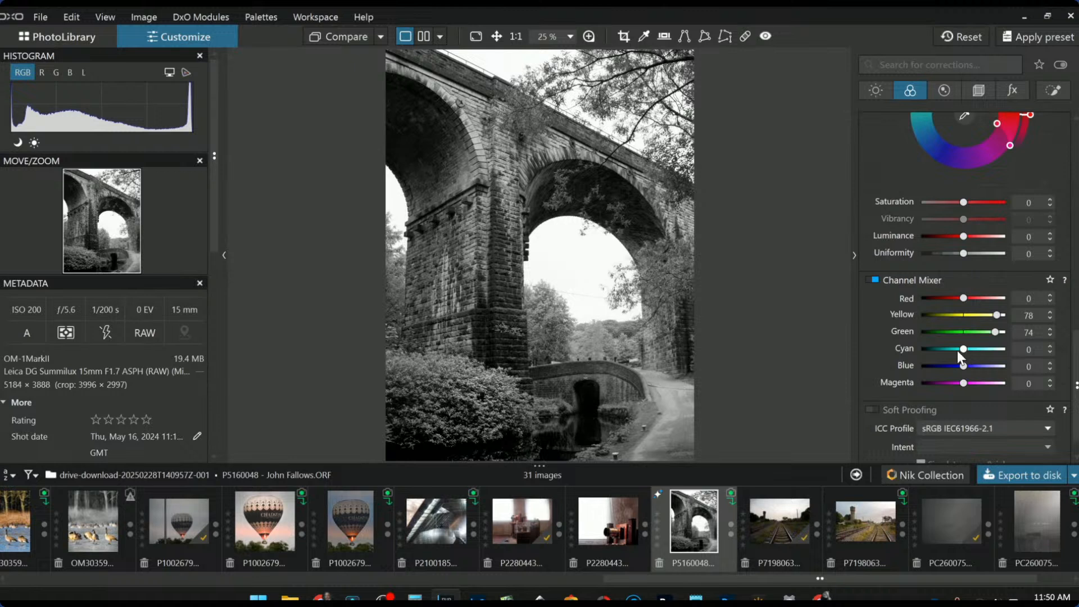
scroll(926, 349, "up", 3)
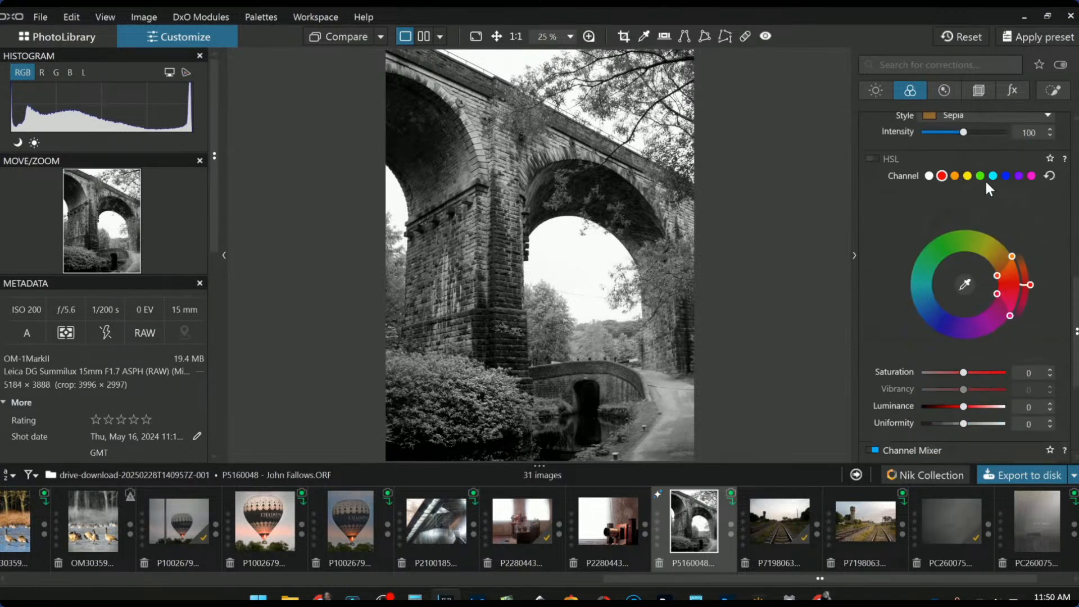
left_click(980, 177)
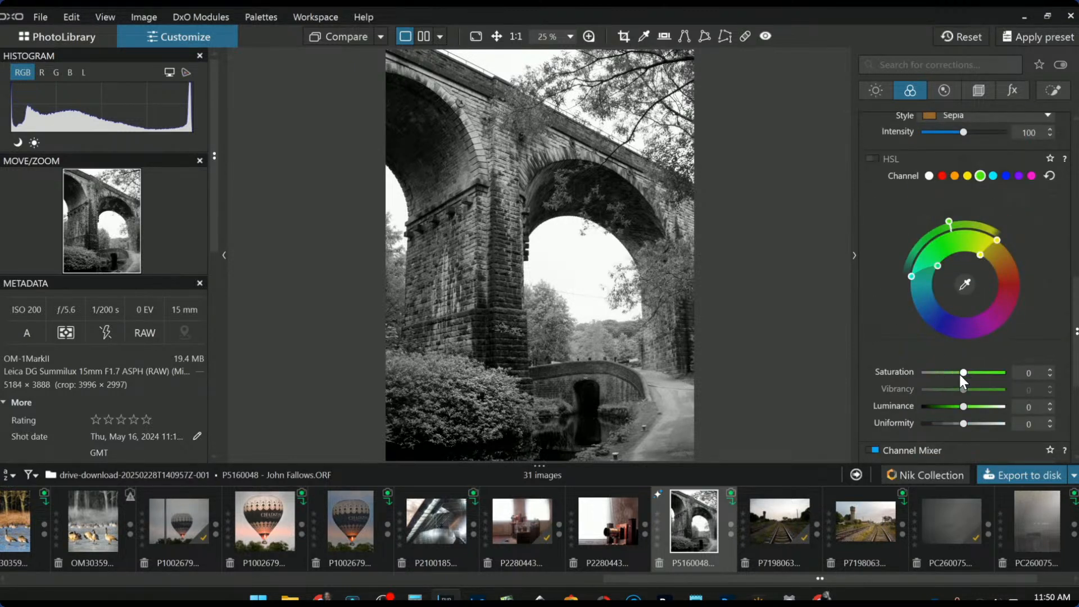
left_click_drag(963, 407, 1034, 411)
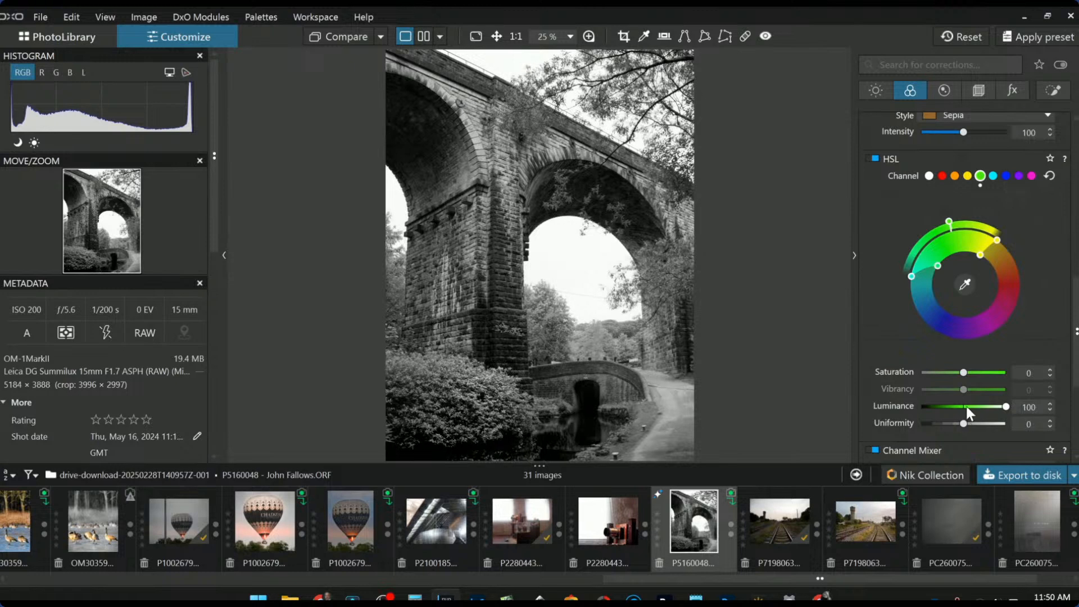
double_click(1007, 407)
In the Channel Mixer, set Red -48, Cyan -54, Blue -57 and Magenta -60
scroll(881, 304, "up", 3)
scroll(881, 304, "down", 4)
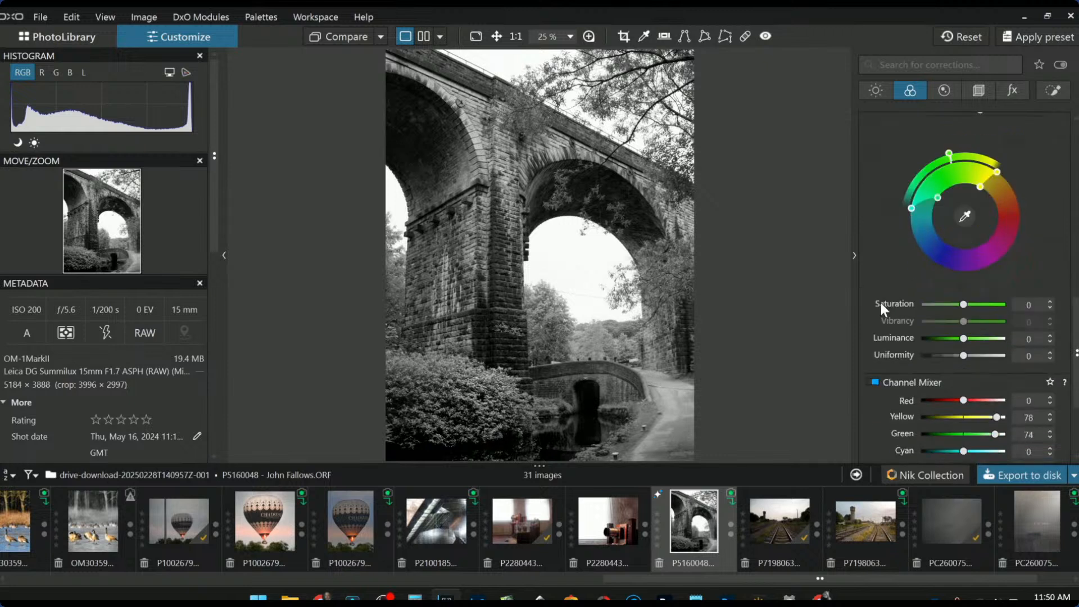
scroll(880, 306, "down", 1)
left_click(942, 332)
left_click(940, 383)
left_click(939, 400)
left_click(938, 417)
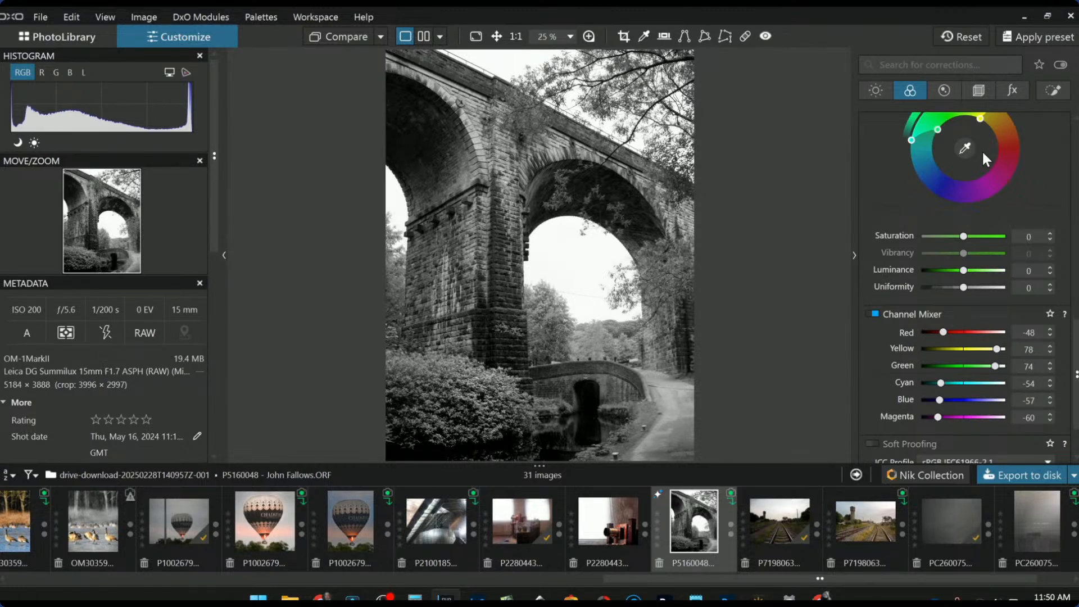
scroll(980, 160, "up", 10)
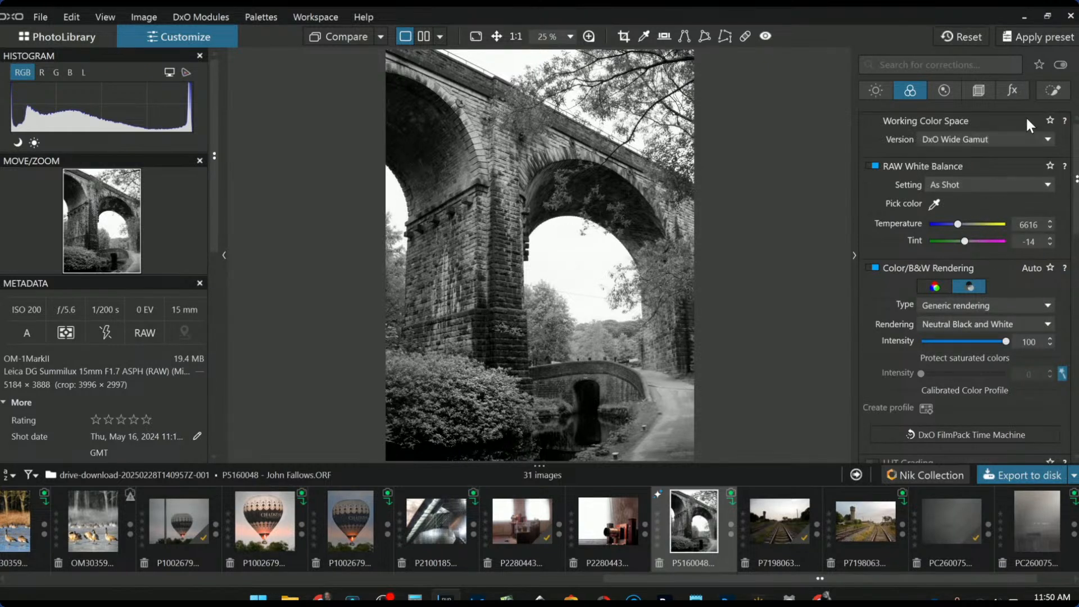
Place a new control point on the foliage above the arch with chroma selectivity 61
left_click(1048, 95)
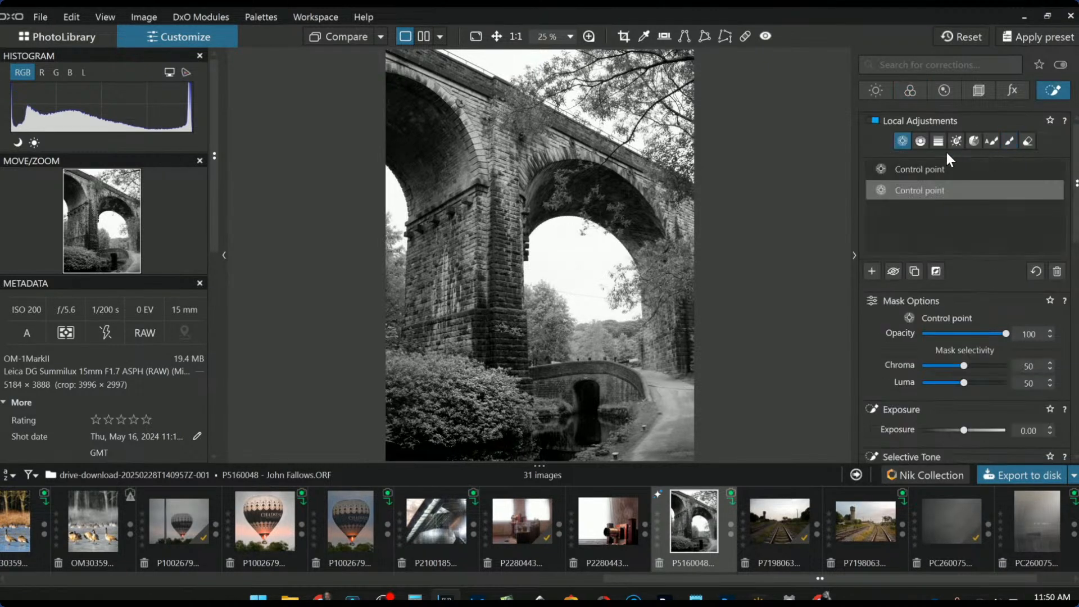
left_click(872, 272)
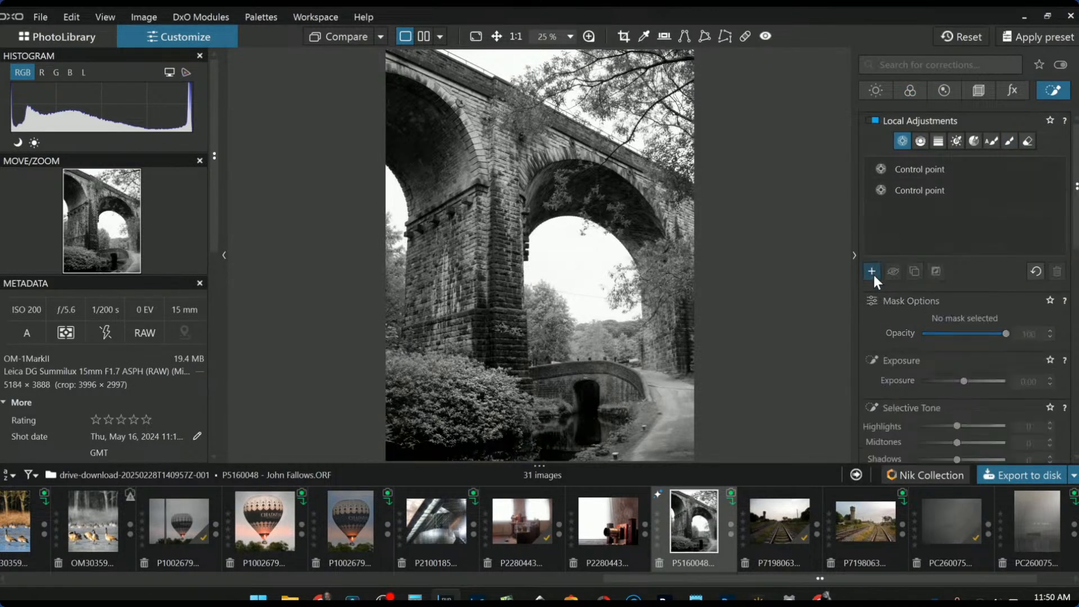
left_click(532, 119)
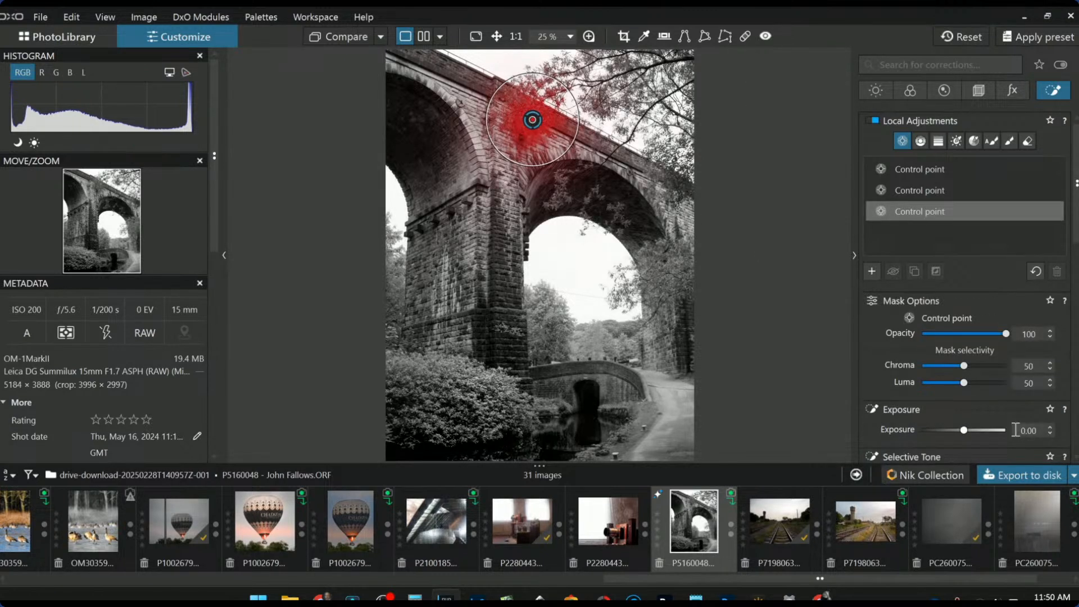
left_click_drag(963, 366, 973, 366)
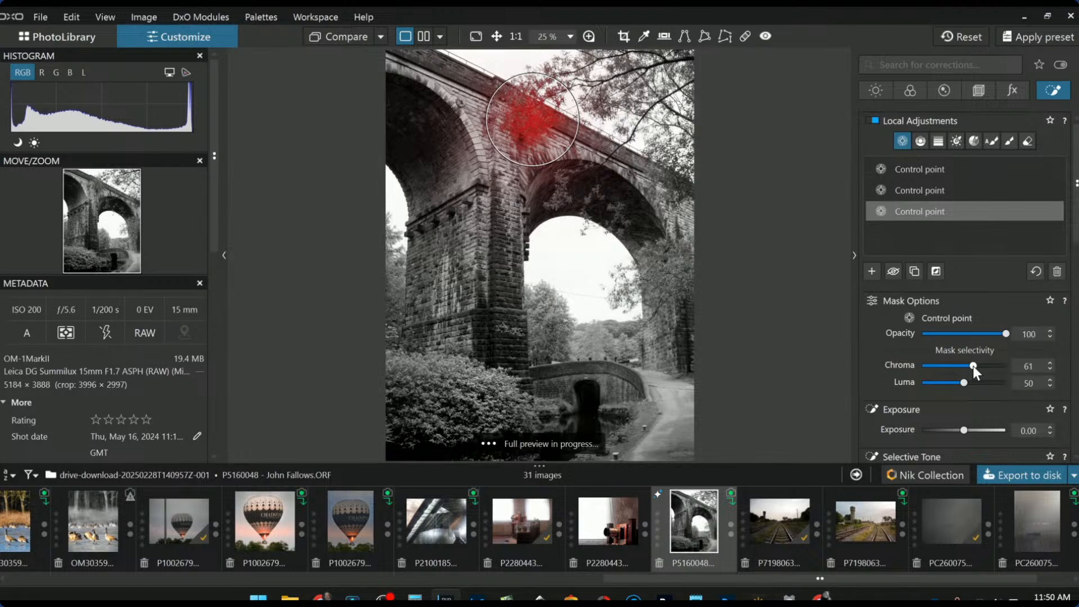
scroll(511, 113, "up", 3)
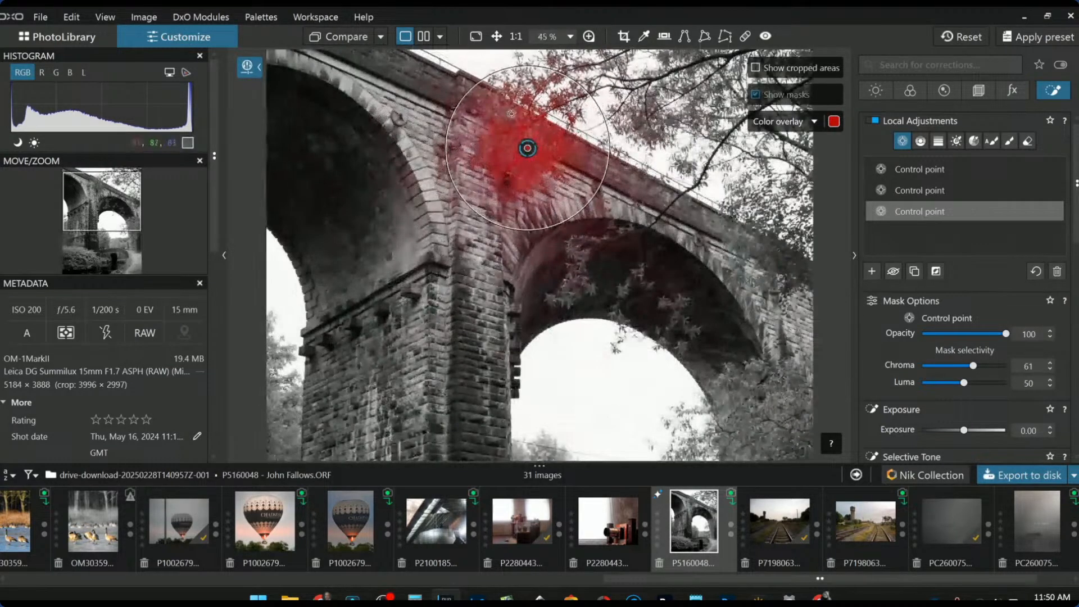
Extend the mask with points on the upper, lower-right and inner-arch foliage, shrinking the arch point
left_click(511, 113)
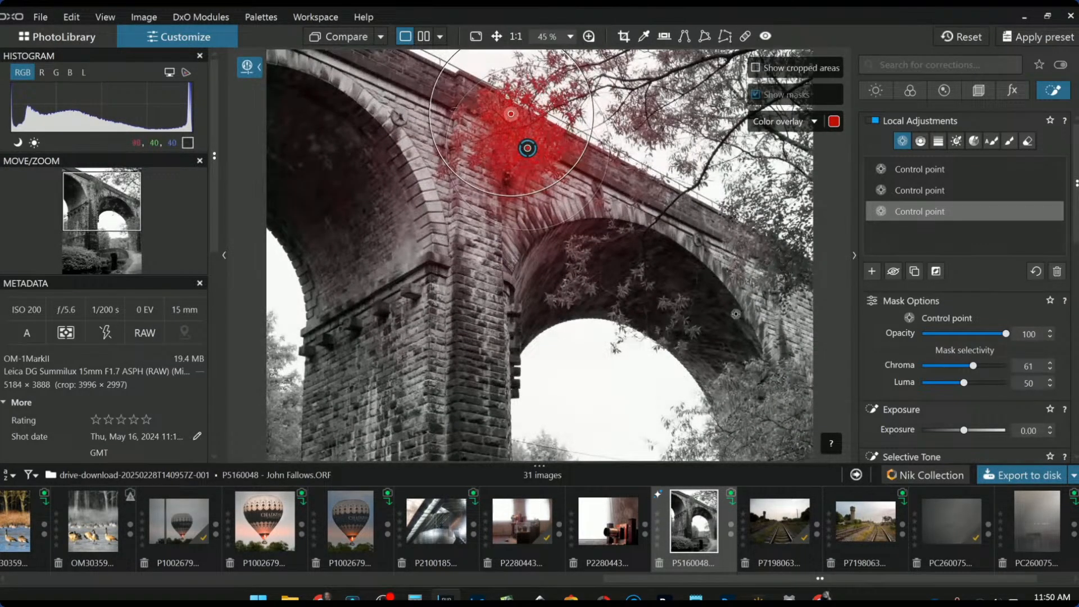
left_click(727, 400)
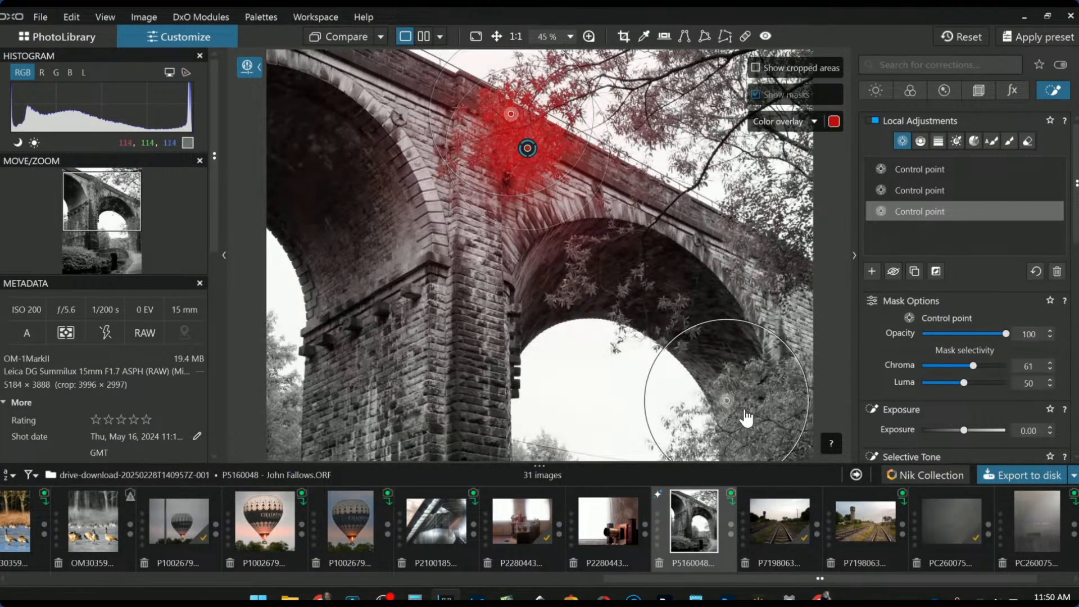
left_click(787, 431)
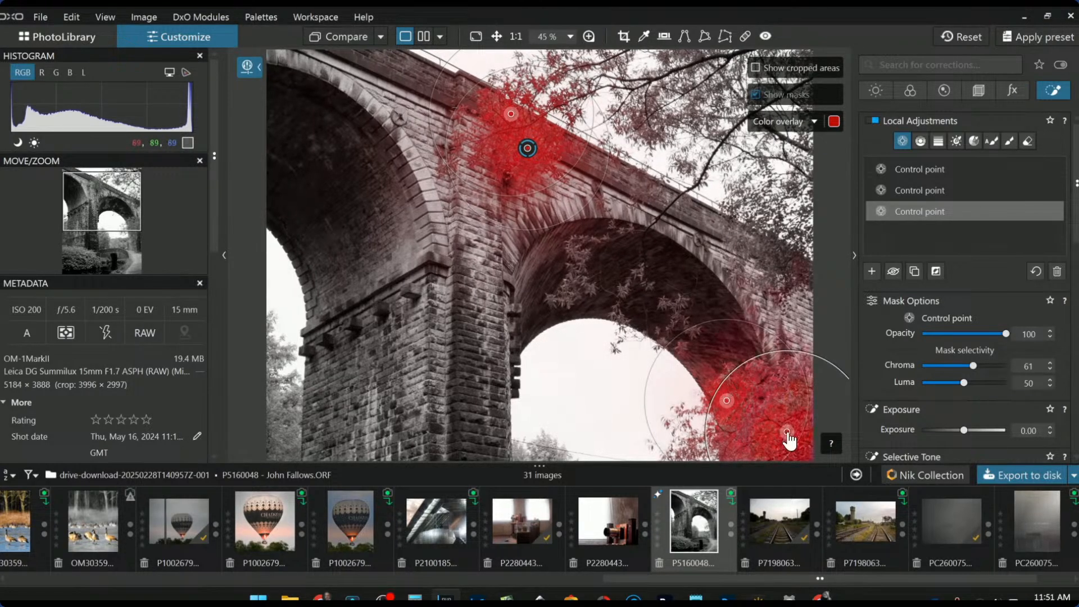
left_click(574, 285)
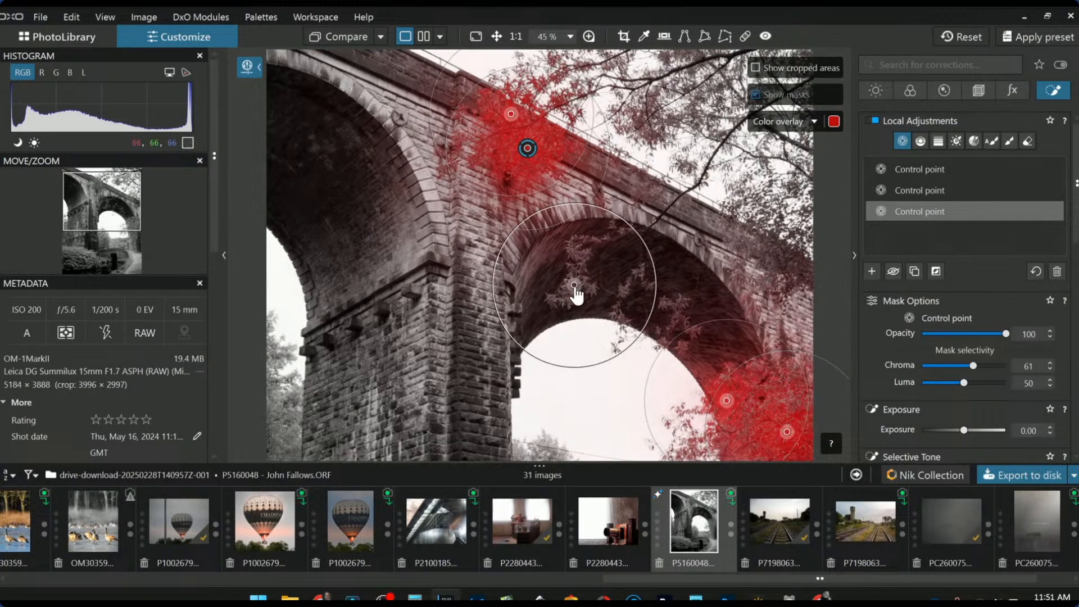
left_click_drag(541, 213, 553, 232)
Add mask points on the right arch and upper trees, resize the bushes point, and cover the small bridge trees
left_click(679, 306)
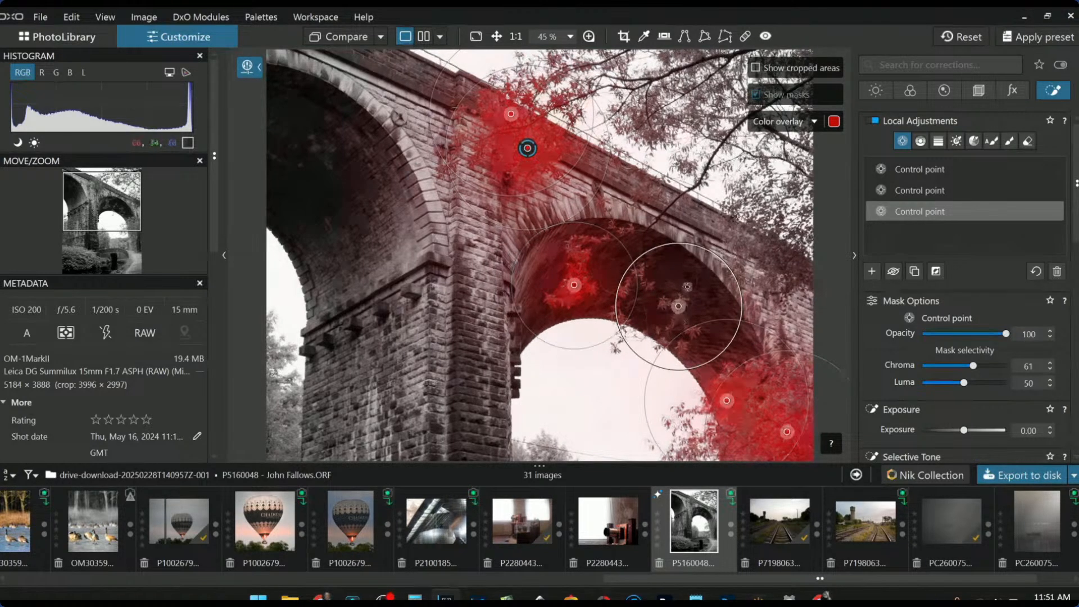
left_click(801, 273)
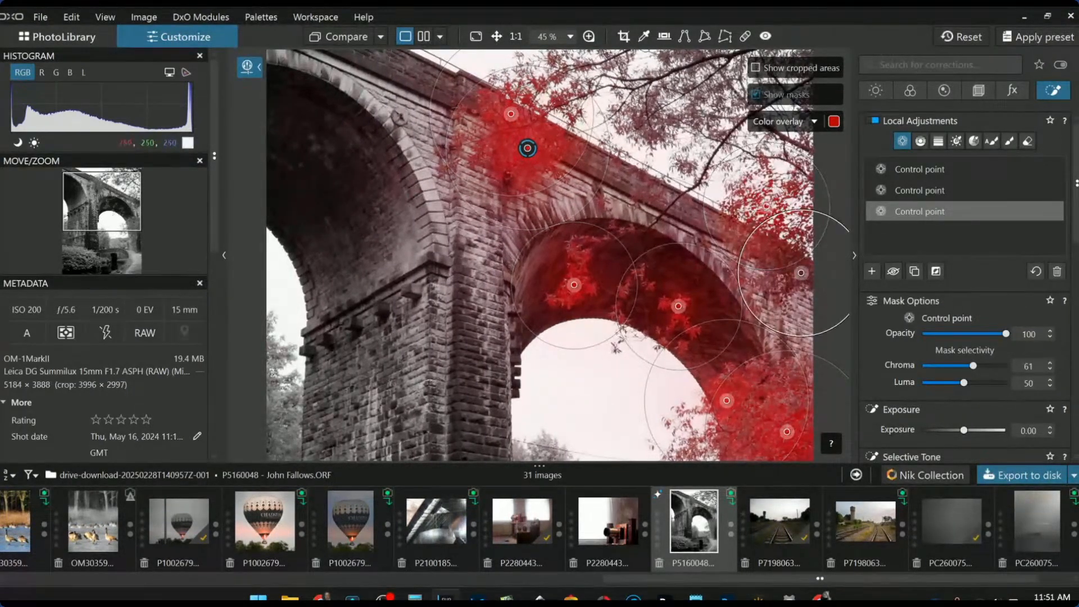
left_click(657, 121)
left_click(699, 55)
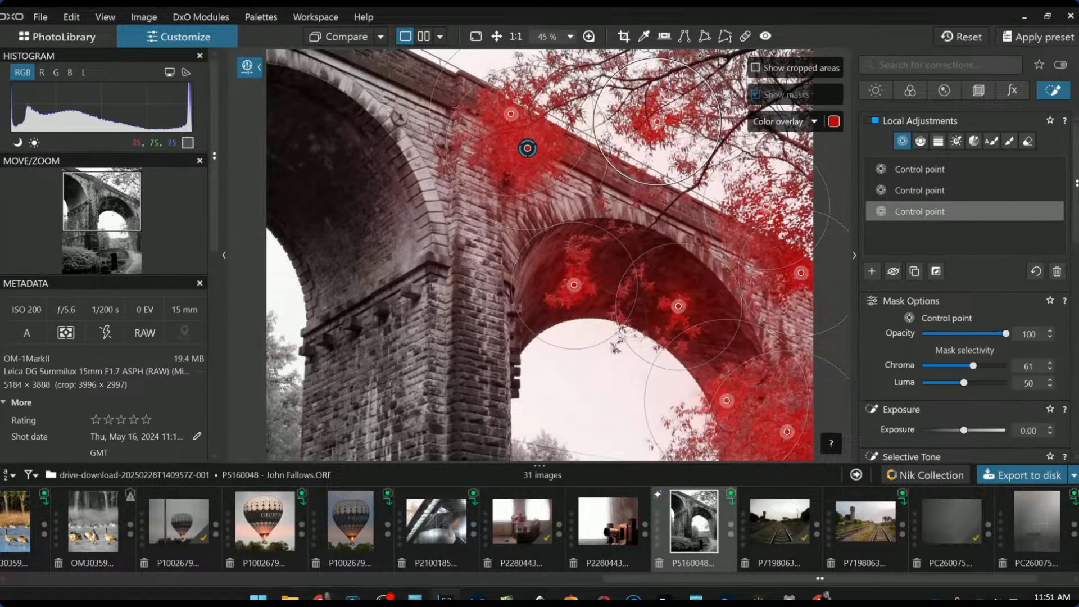
scroll(614, 279, "down", 3)
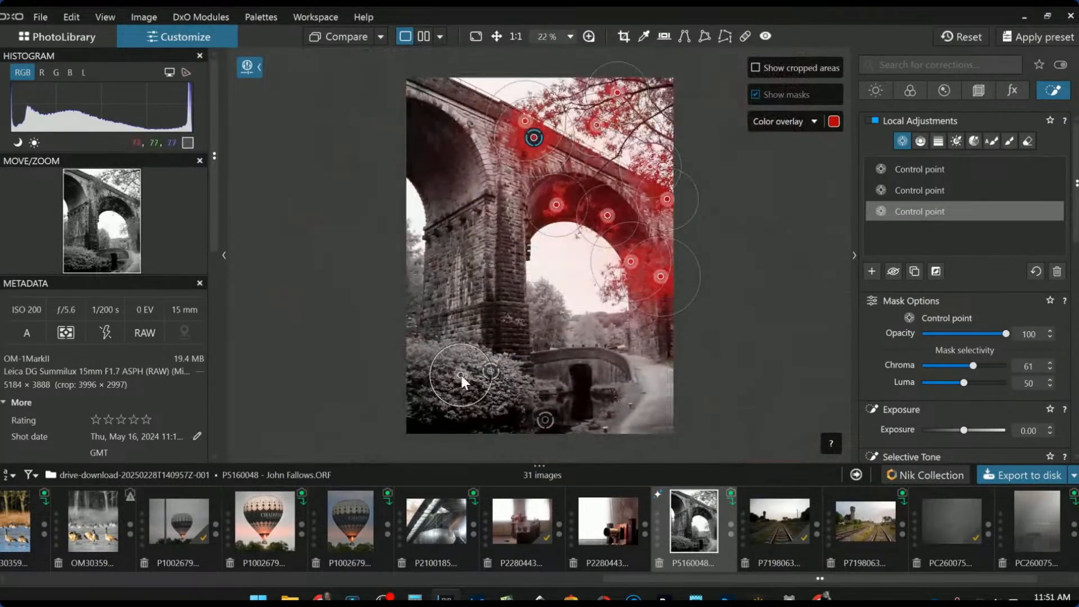
left_click_drag(488, 392, 528, 414)
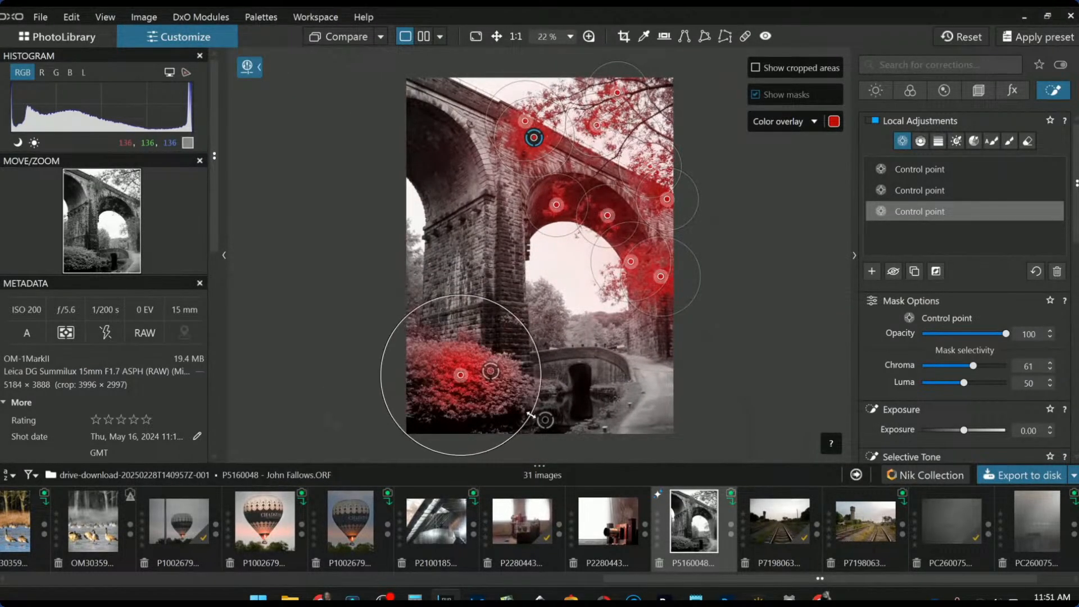
left_click_drag(460, 375, 479, 377)
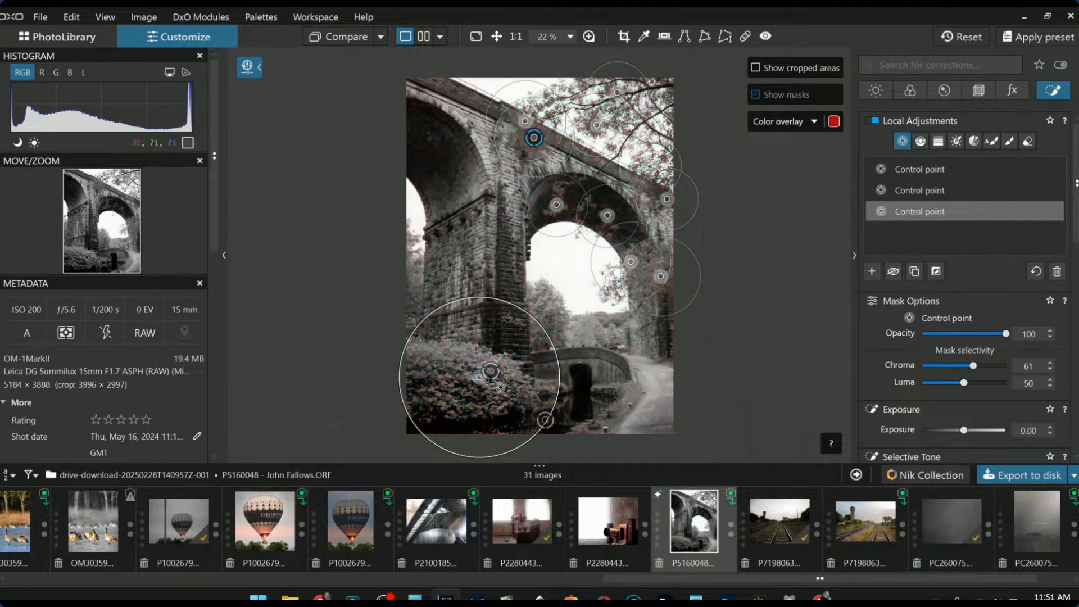
left_click(600, 330)
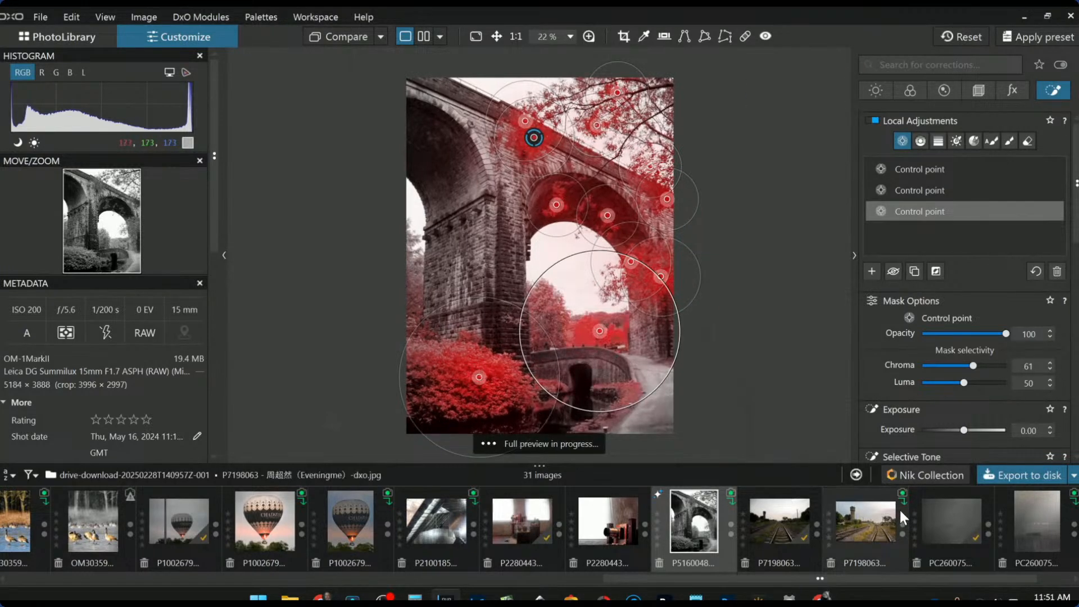
Give the foliage mask Midtones 46, Shadows 40, Blacks -21, ClearView Plus 21 and Microcontrast 56
scroll(992, 393, "down", 4)
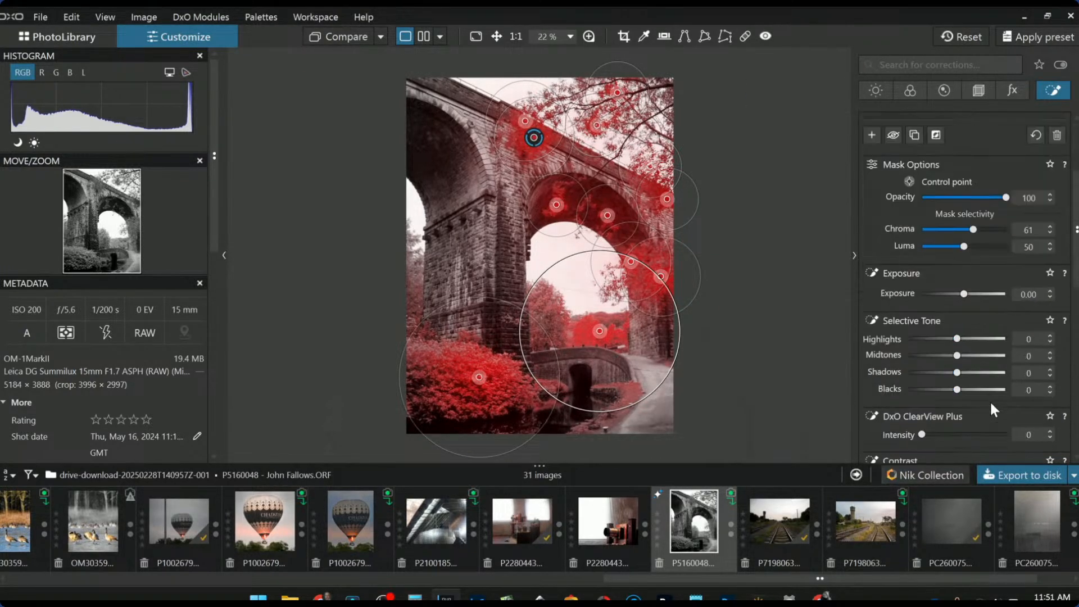
left_click_drag(955, 321, 979, 322)
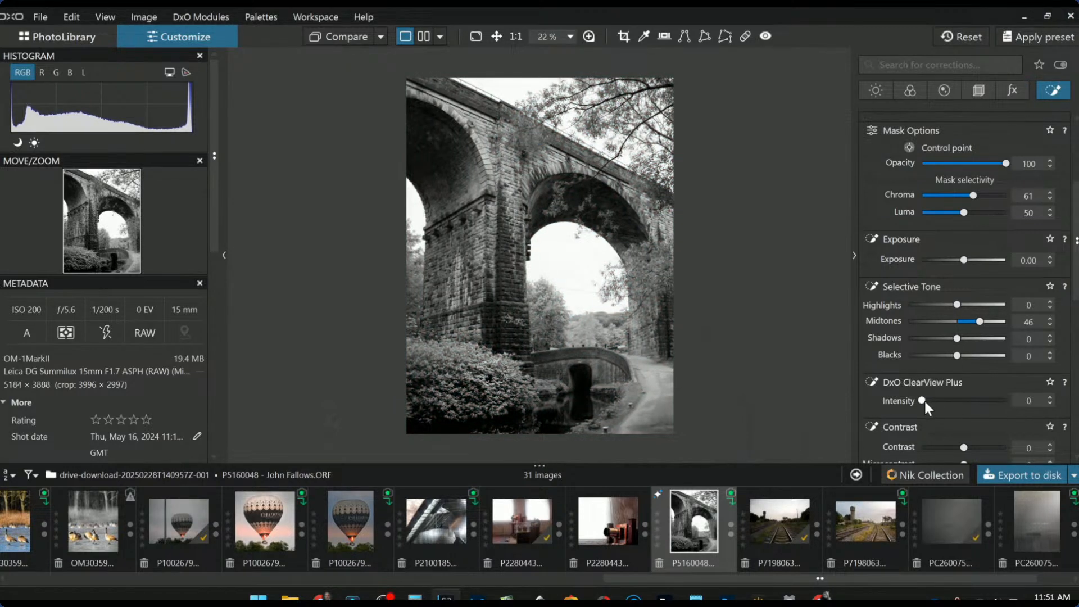
left_click_drag(959, 341, 1023, 309)
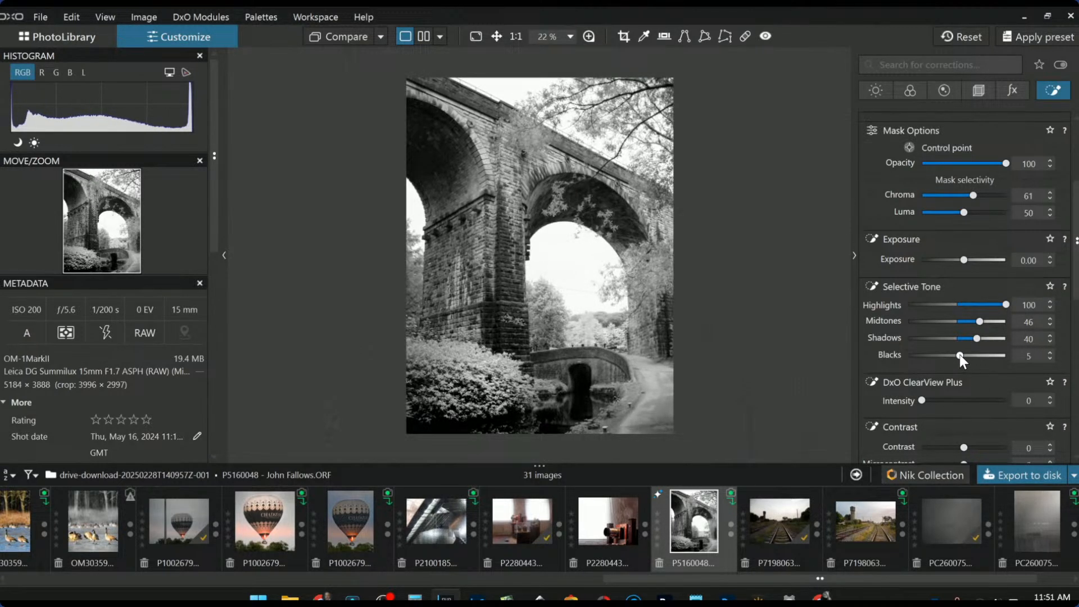
left_click_drag(960, 356, 946, 353)
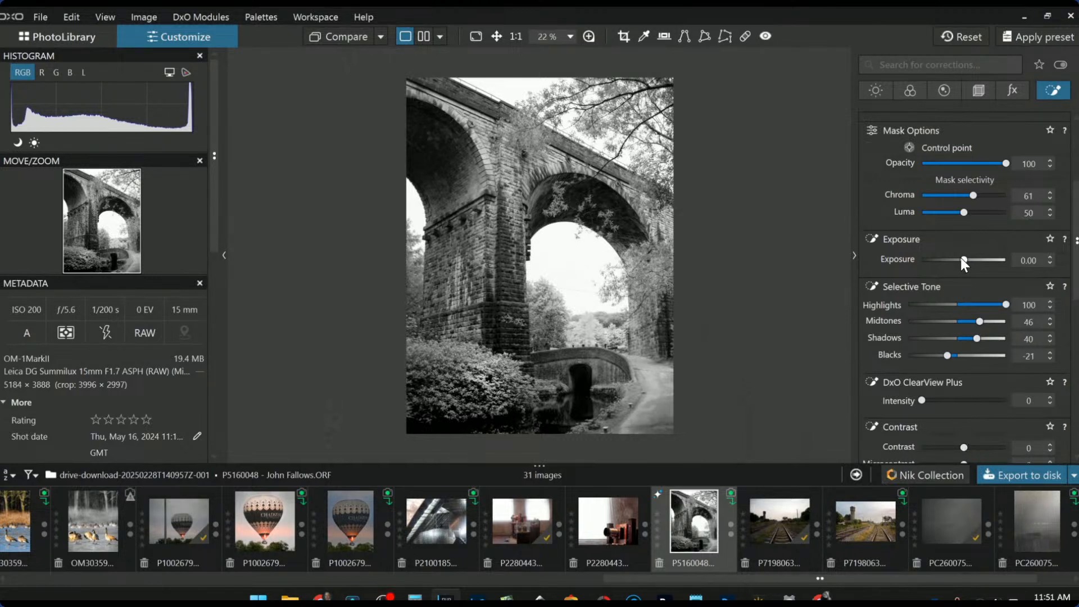
scroll(963, 259, "up", 4)
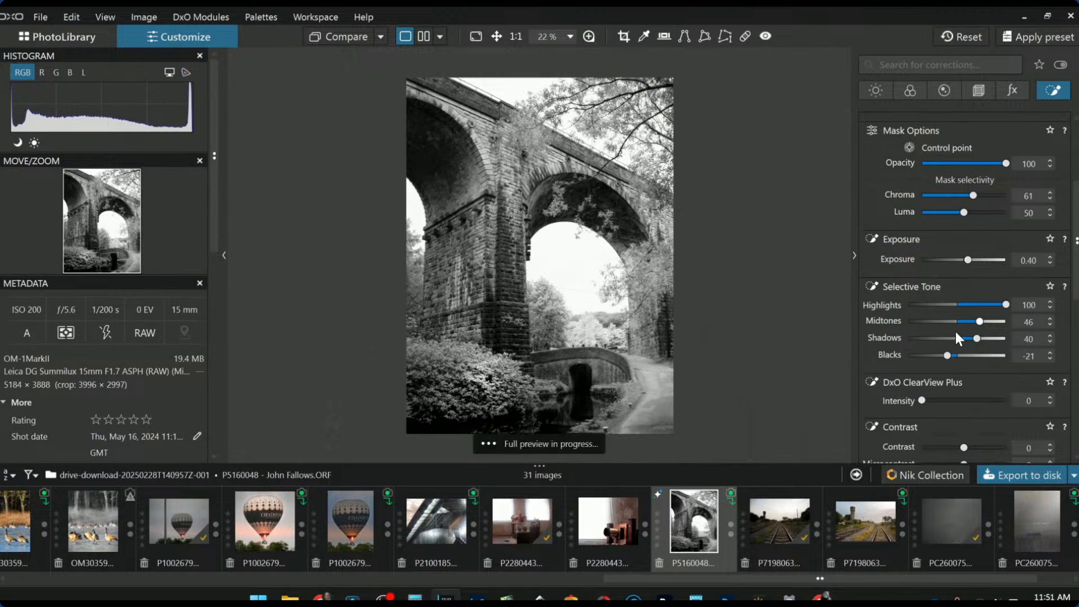
left_click_drag(952, 404, 940, 404)
scroll(981, 449, "down", 1)
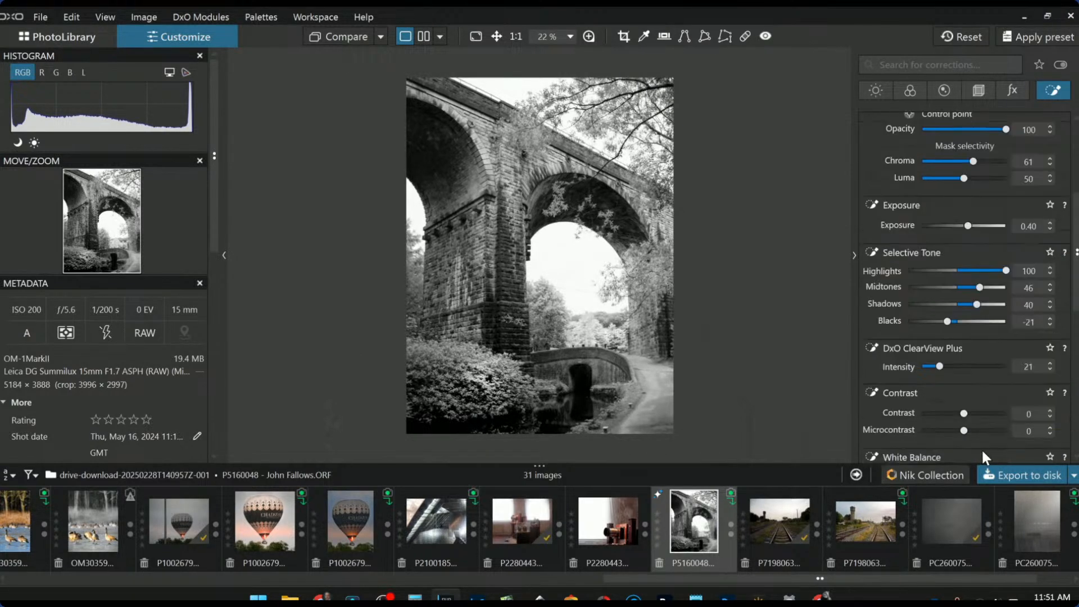
left_click(986, 431)
scroll(940, 253, "up", 6)
Add a control point covering the viaduct pillar and upper arch with ClearView Plus intensity 90
left_click(872, 271)
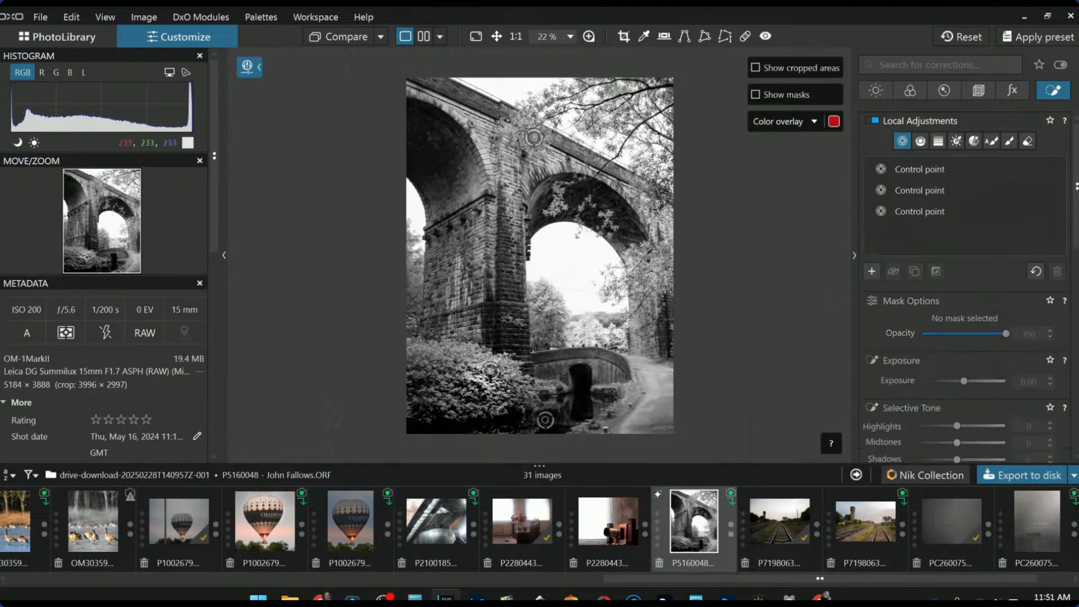
left_click(481, 257)
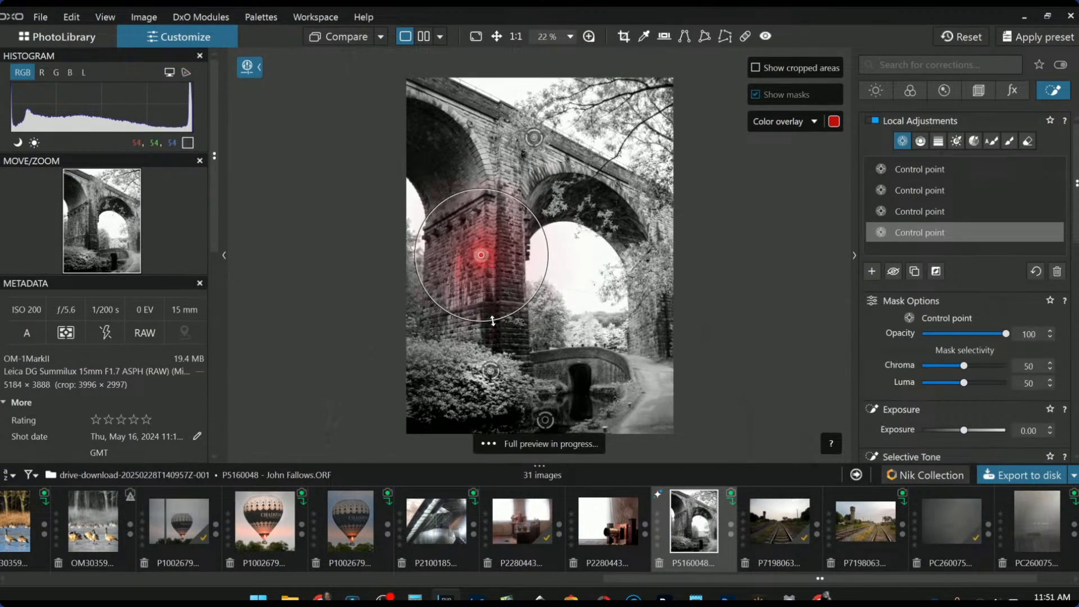
left_click(475, 183)
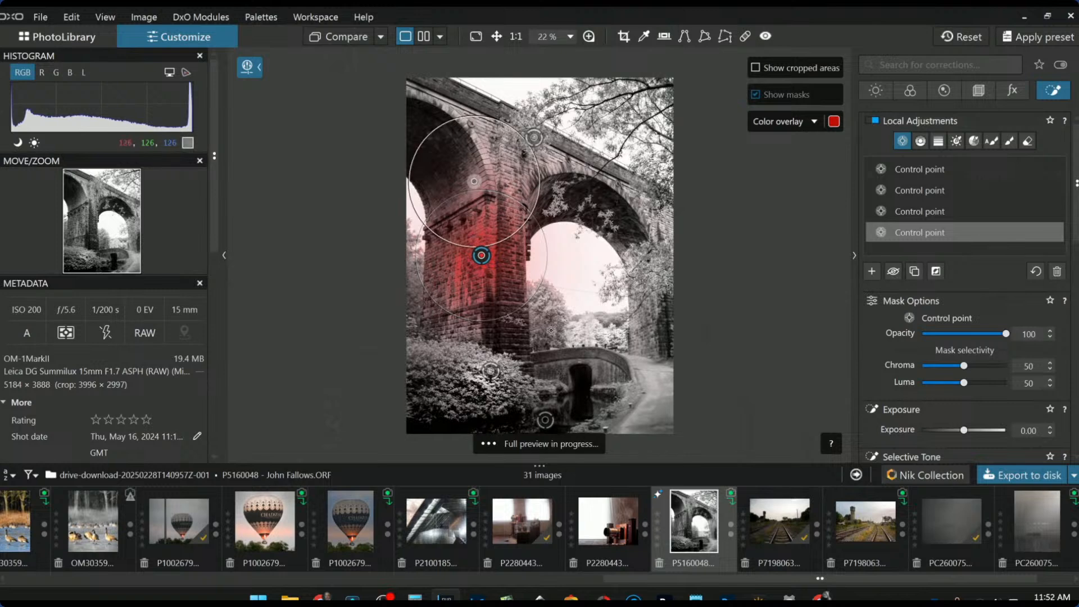
scroll(954, 429, "down", 3)
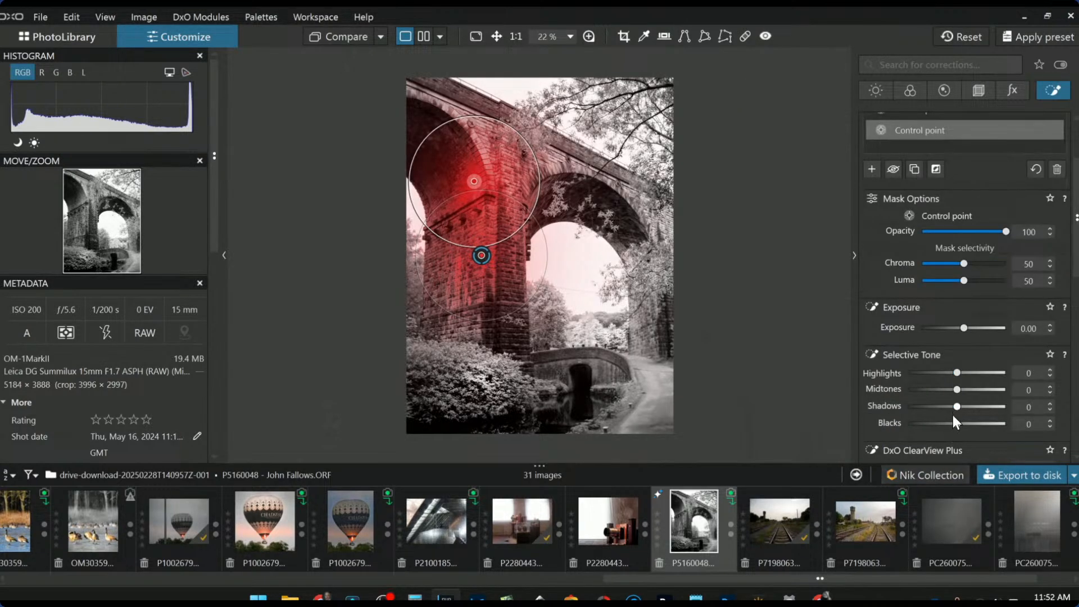
scroll(952, 419, "down", 1)
left_click_drag(925, 433, 996, 441)
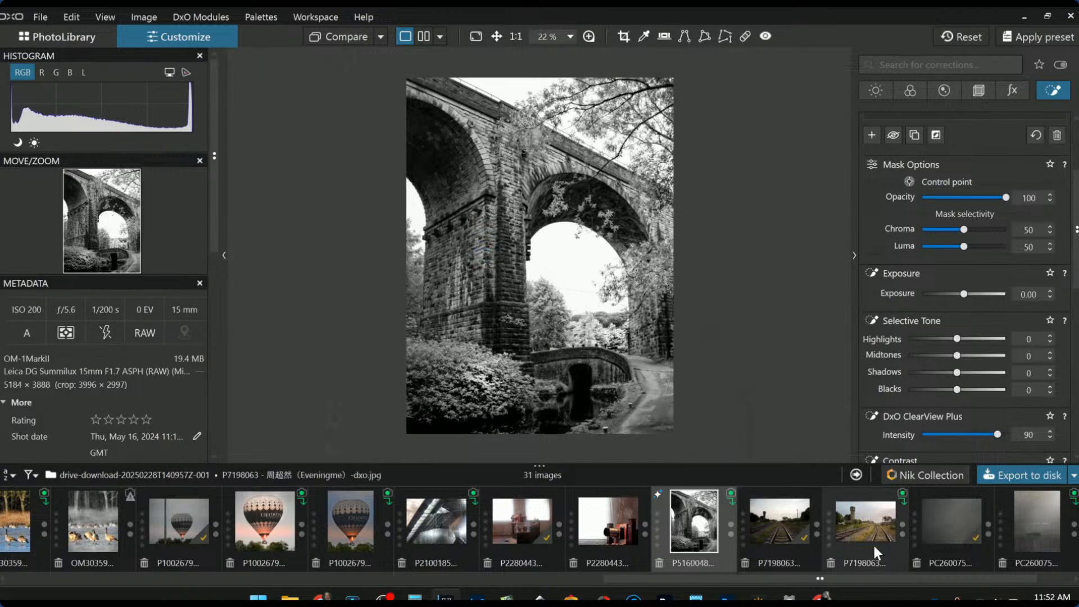
scroll(922, 396, "up", 3)
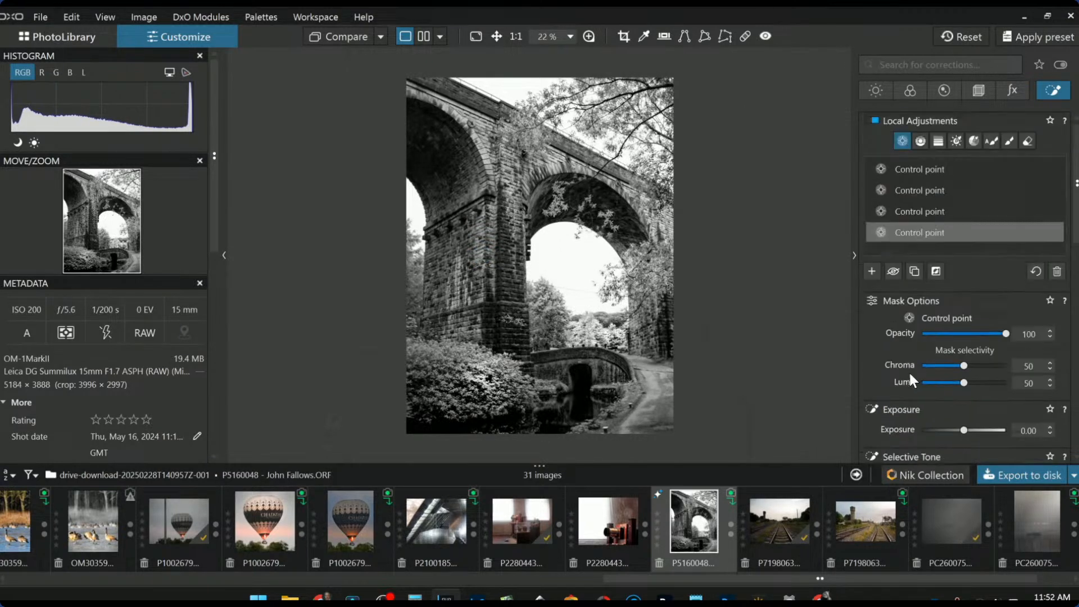
Draw a control line across the photo's middle, trying exposure and highlights before resetting both to zero
left_click(877, 271)
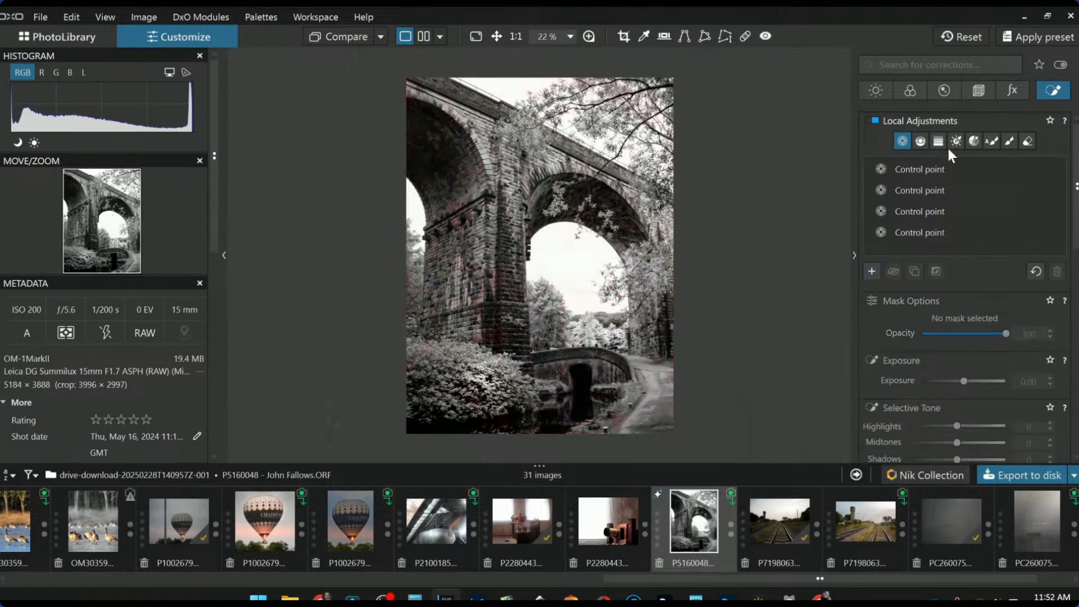
left_click(920, 140)
left_click_drag(570, 258, 573, 318)
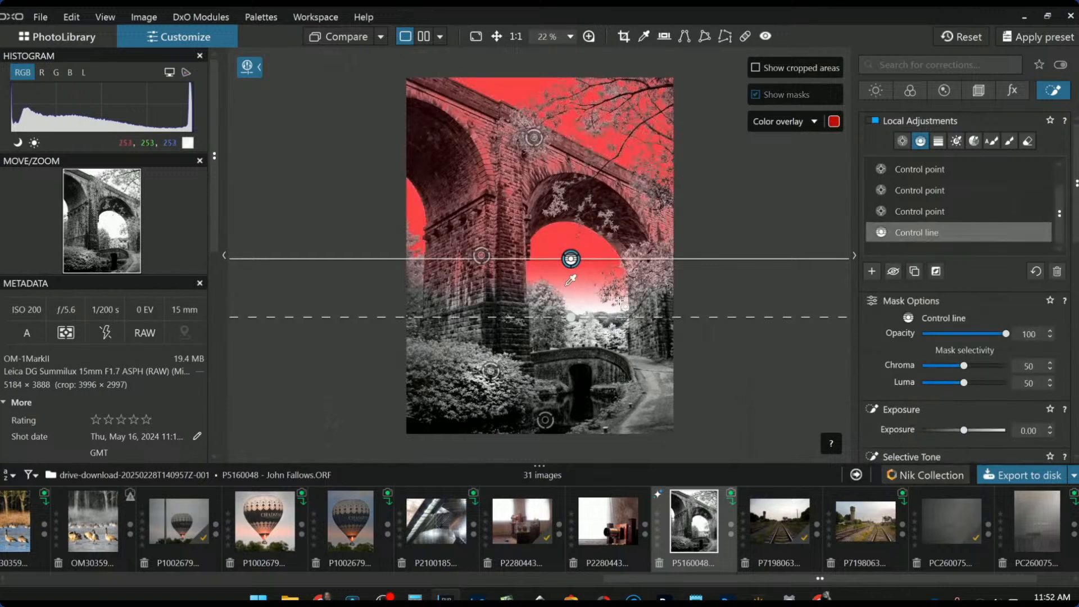
left_click(935, 430)
scroll(935, 433, "up", 2)
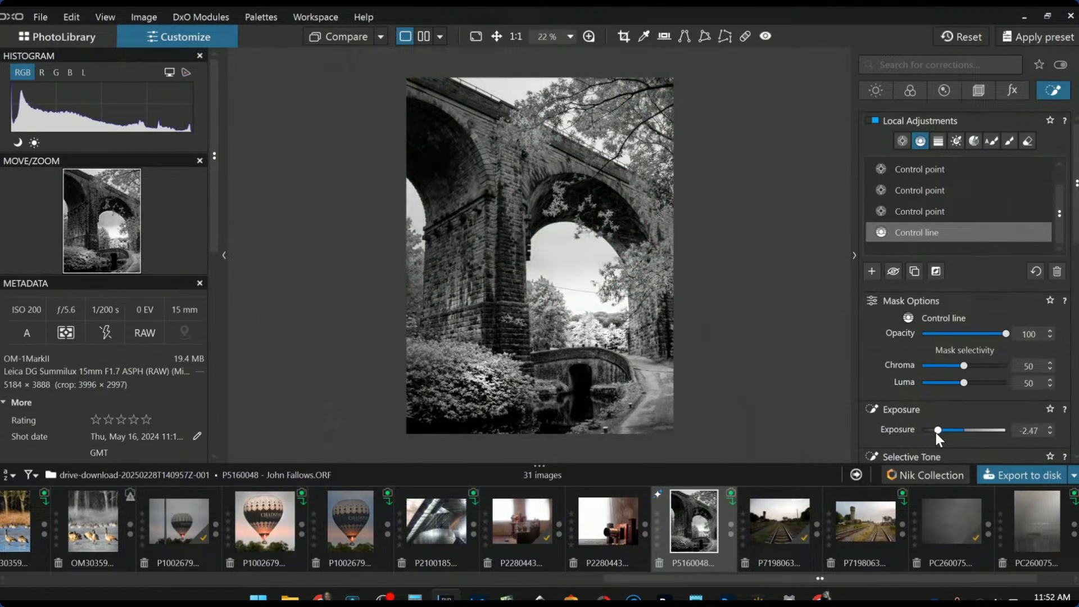
double_click(939, 430)
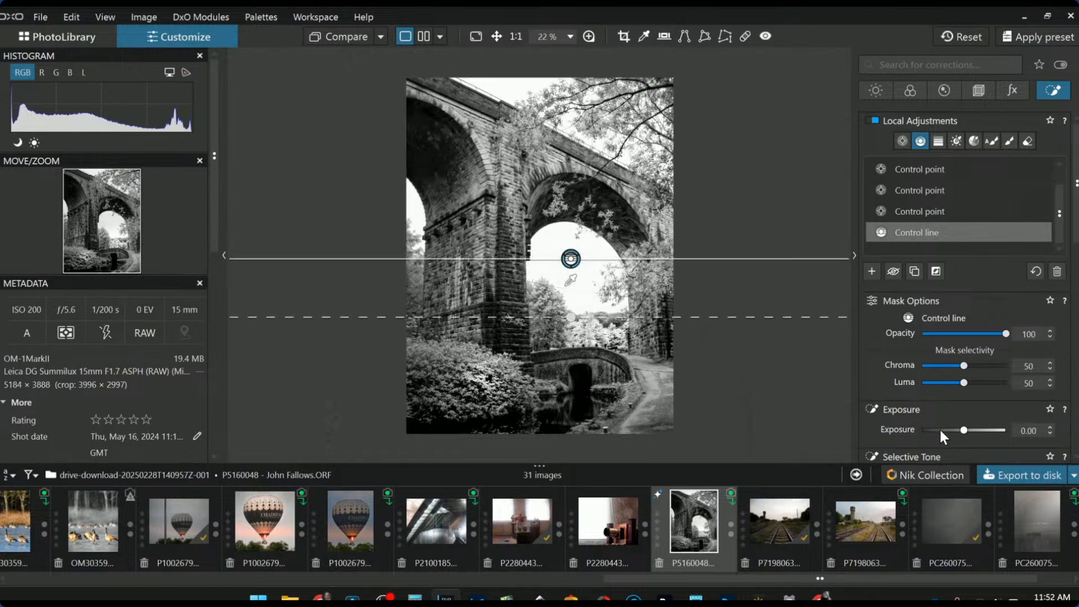
scroll(913, 403, "down", 3)
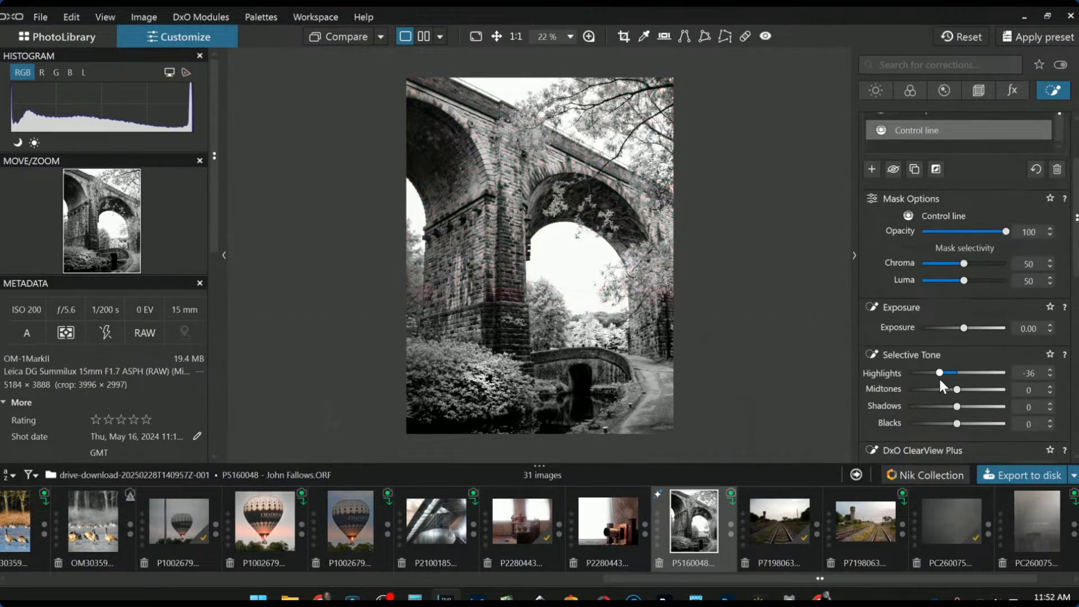
scroll(939, 376, "down", 5)
left_click_drag(942, 376, 978, 377)
double_click(978, 376)
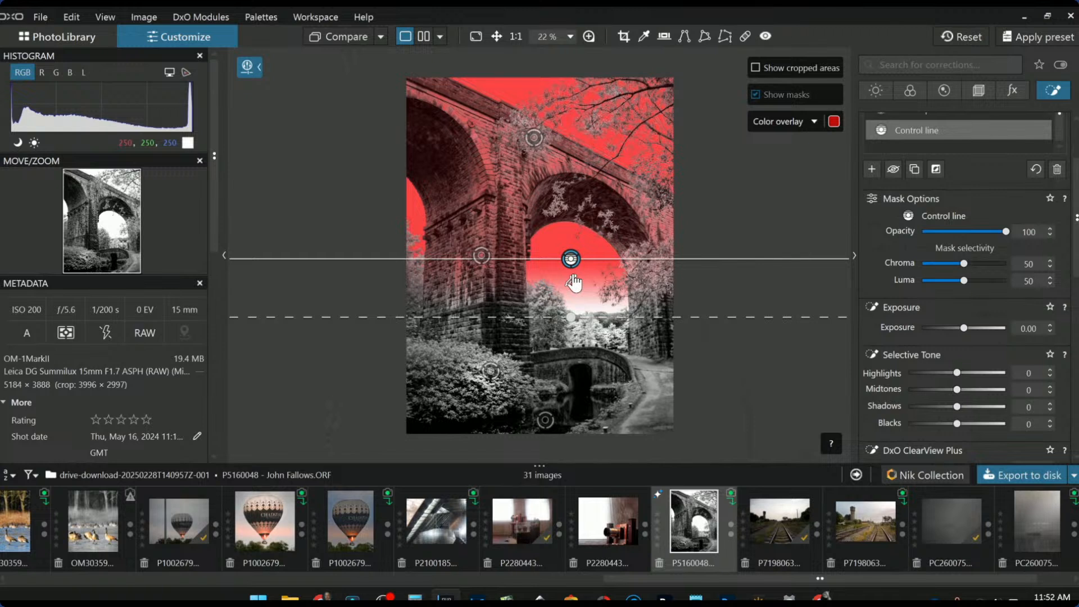
left_click(574, 283)
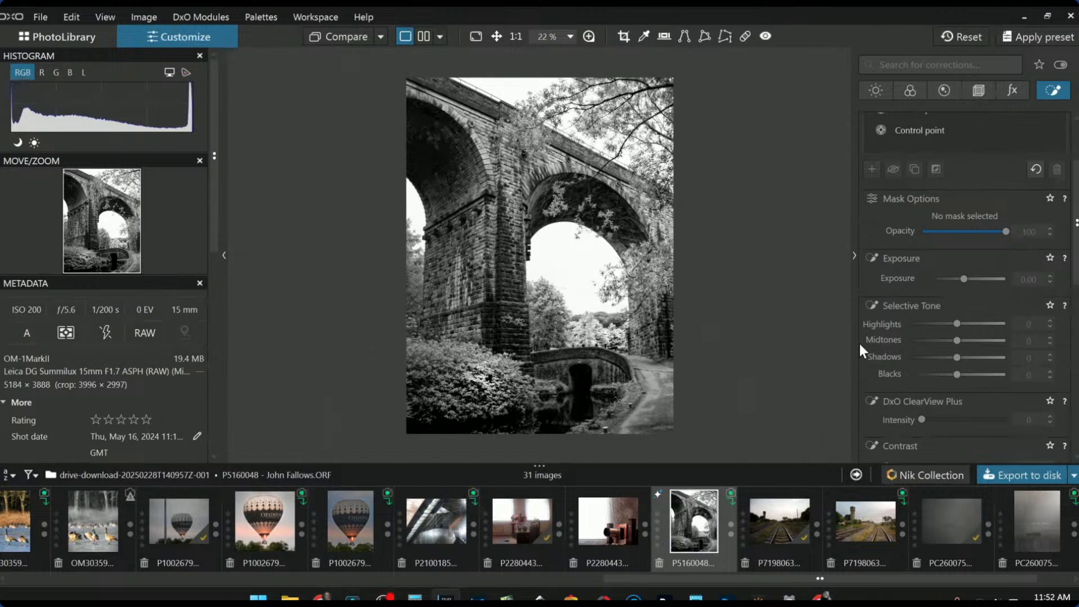
Set global ClearView Plus intensity to 37 and raise Microcontrast
scroll(901, 198, "up", 3)
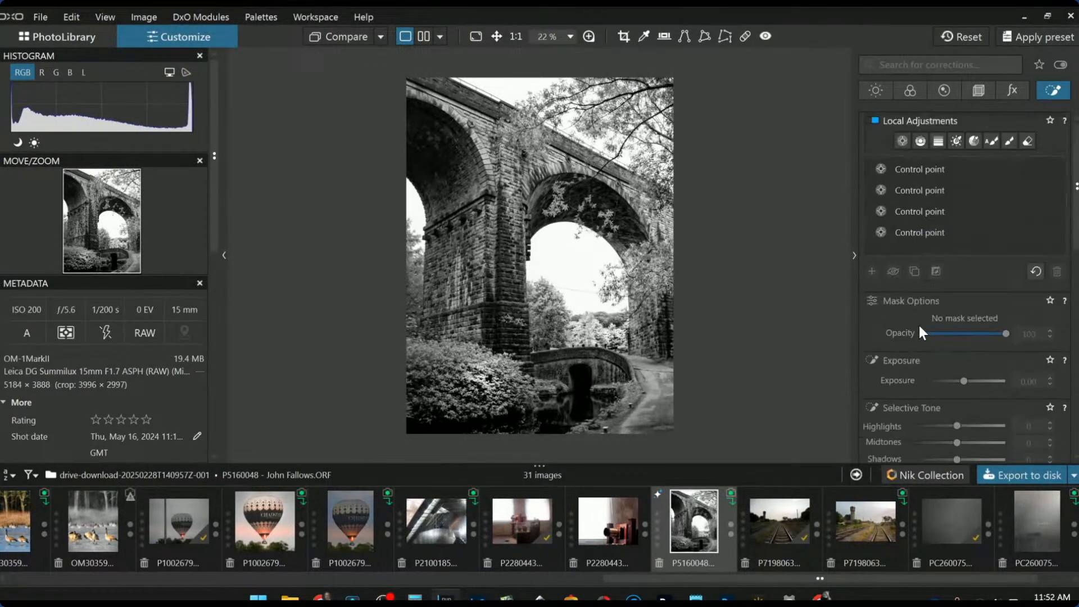
left_click(875, 91)
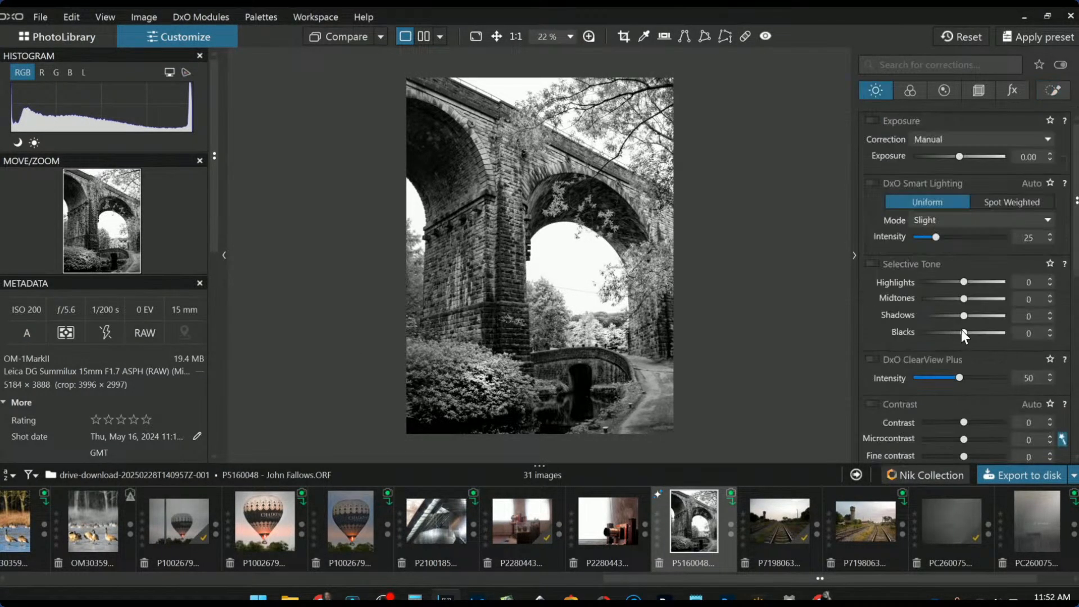
left_click_drag(934, 380, 948, 380)
scroll(945, 401, "down", 1)
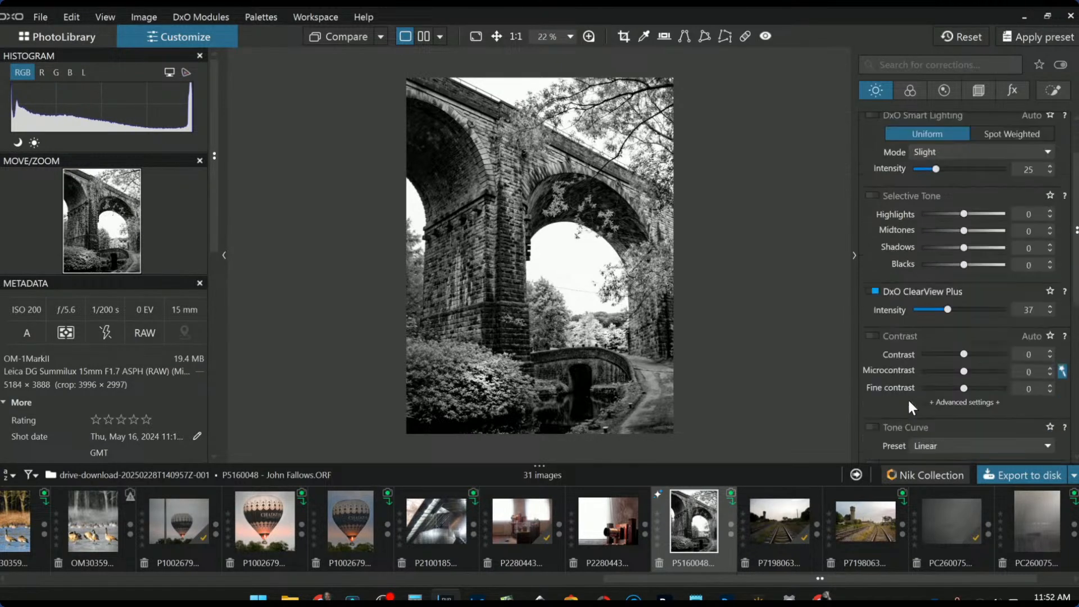
left_click(986, 373)
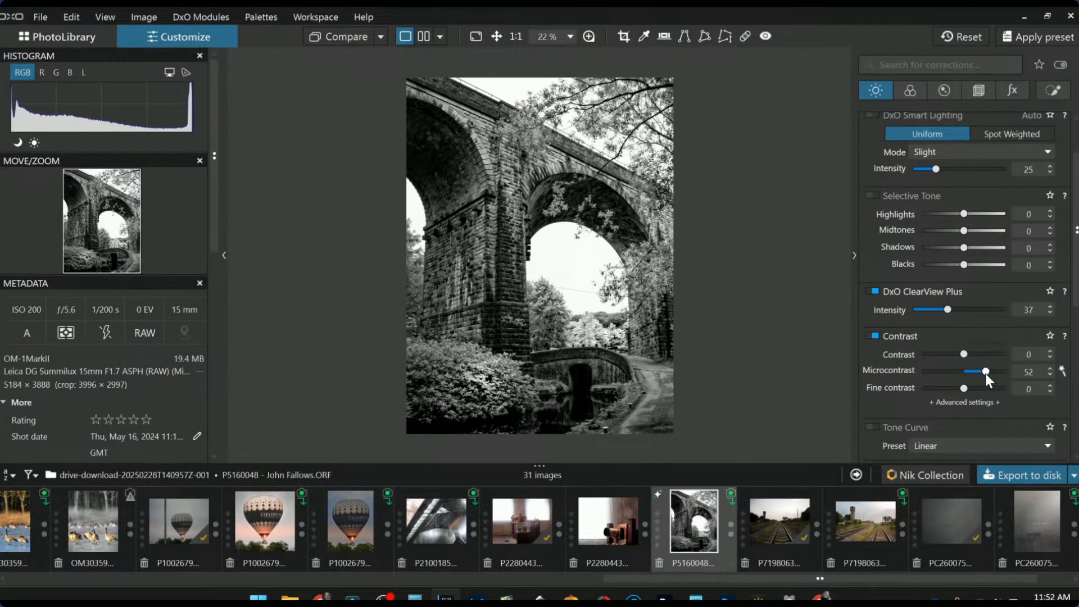
Set Selective Tone to Highlights 26, Midtones 55, Shadows 7, Blacks -11, and lower Microcontrast to 23
left_click_drag(966, 248, 966, 249)
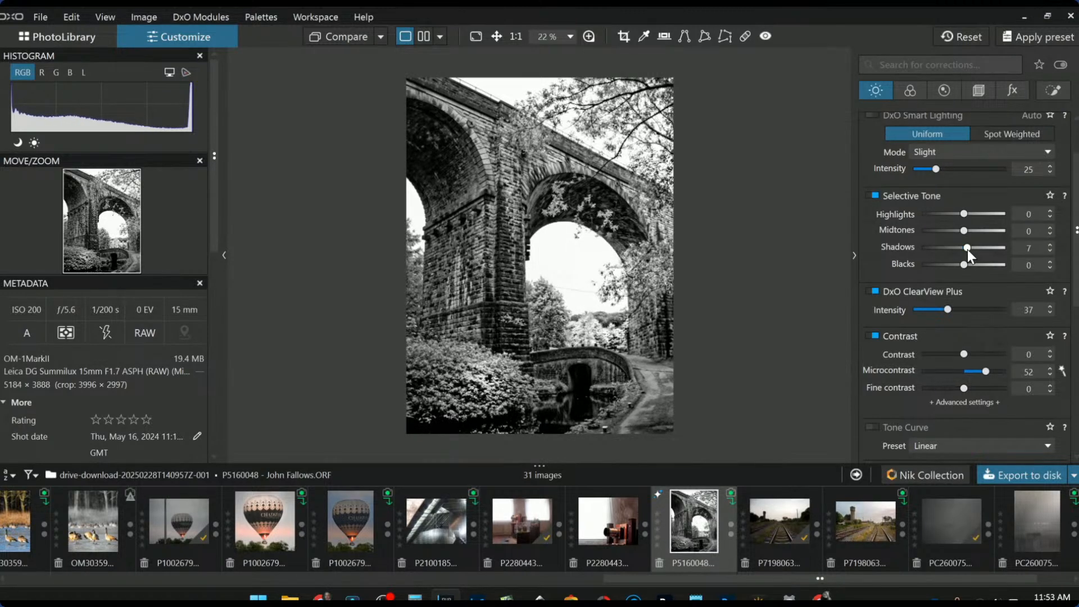
left_click(987, 230)
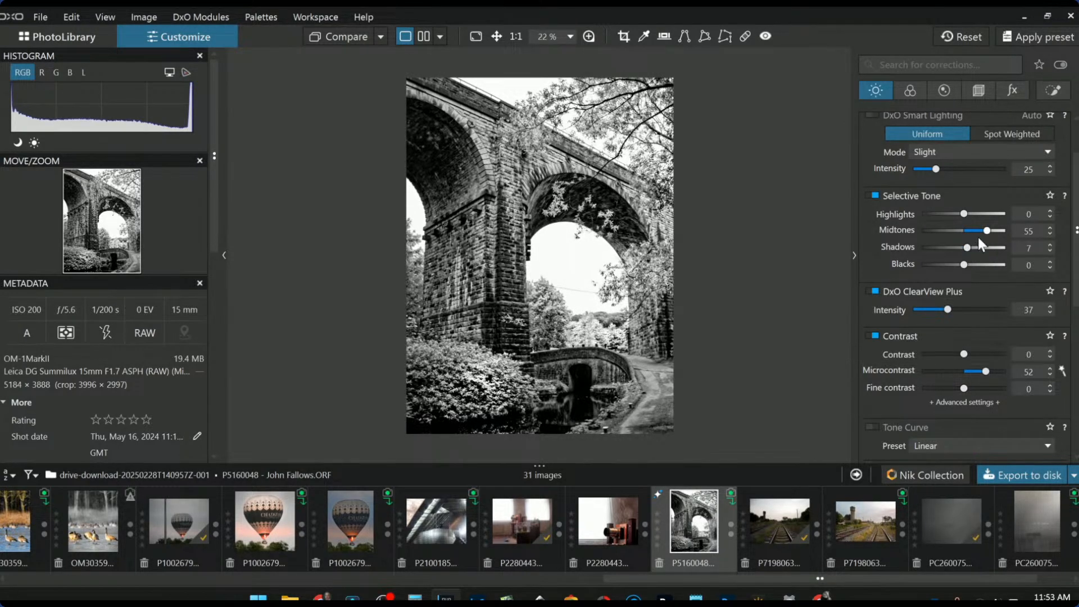
left_click_drag(965, 218, 975, 217)
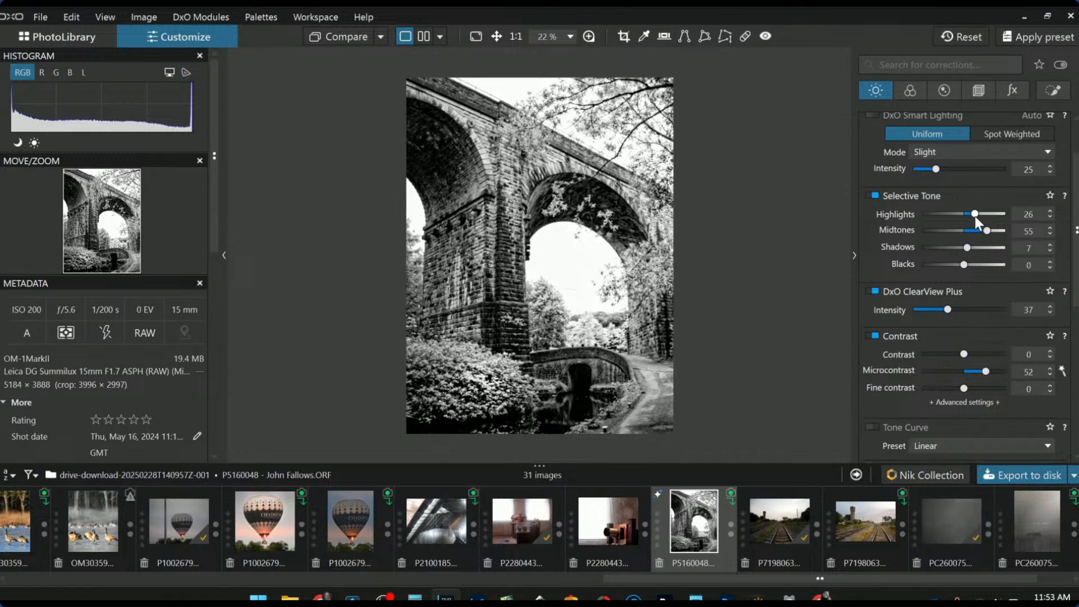
left_click_drag(962, 266, 960, 266)
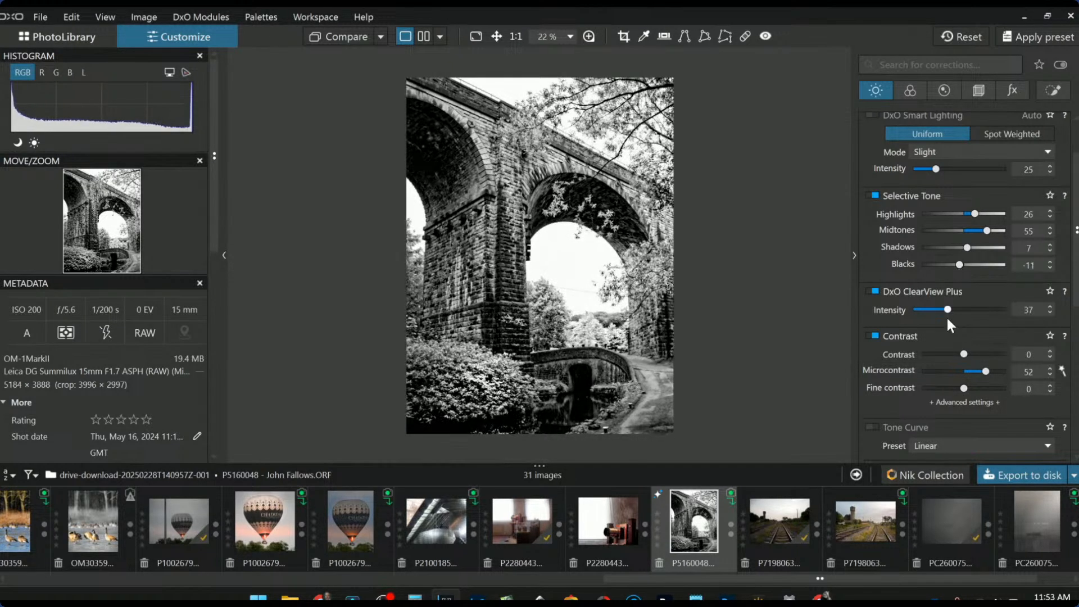
left_click(974, 370)
left_click_drag(977, 373, 975, 373)
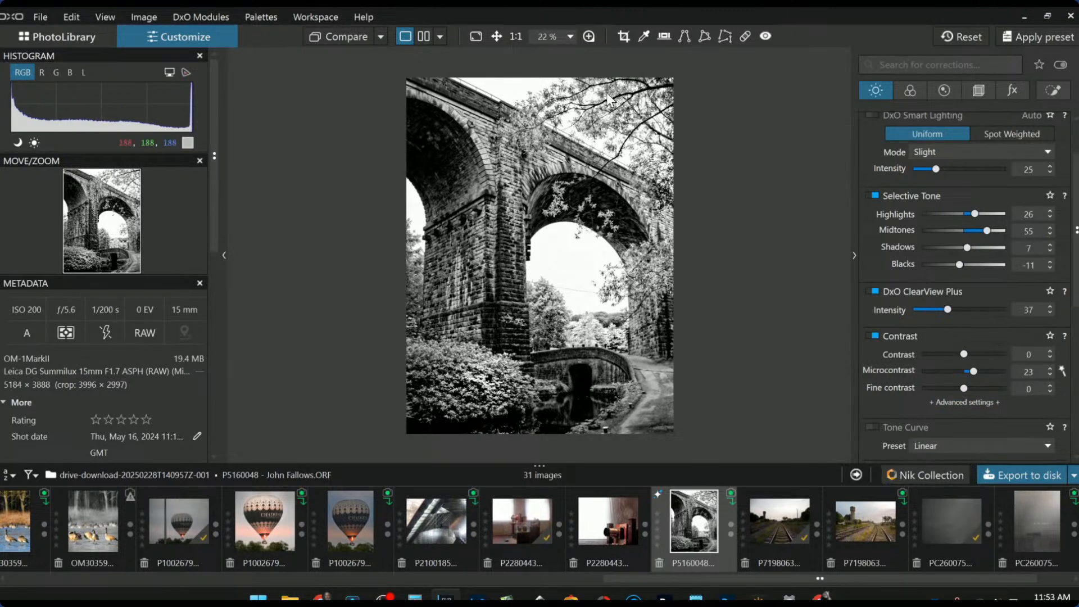
Compare the colour original beside the black-and-white edit, with the side palettes hidden via F9
left_click(425, 36)
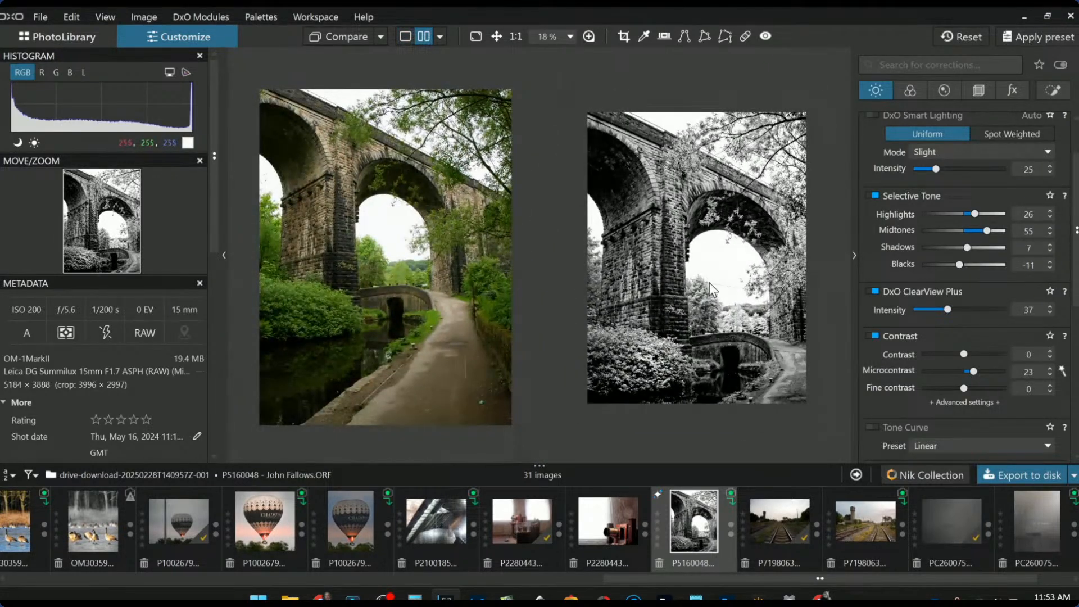
key("F9")
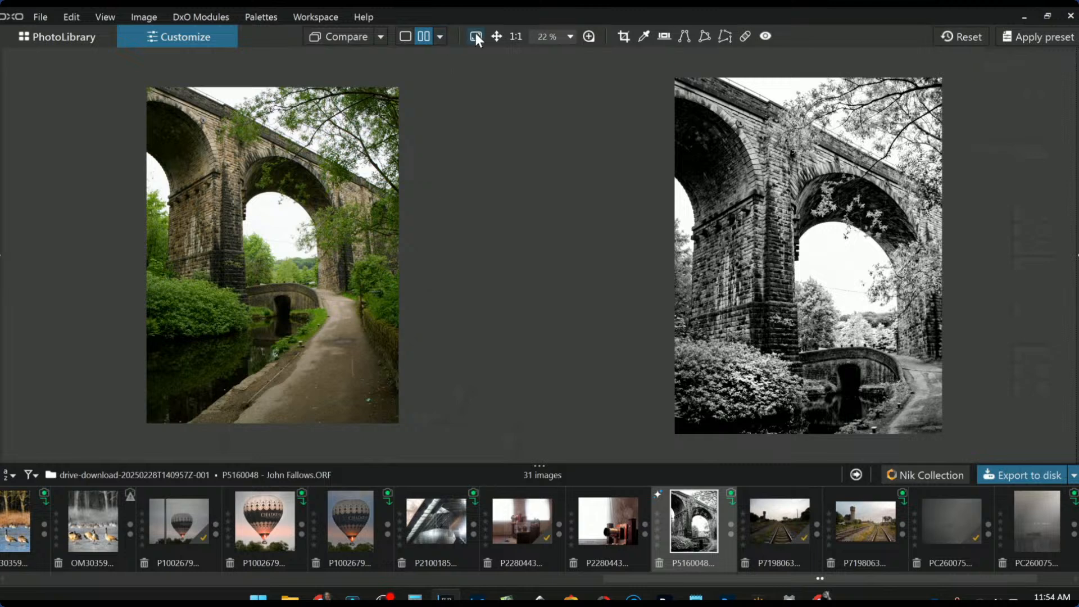
Choose Split view left / right and drag the divider so the black-and-white viaduct fills the viewer
left_click(439, 35)
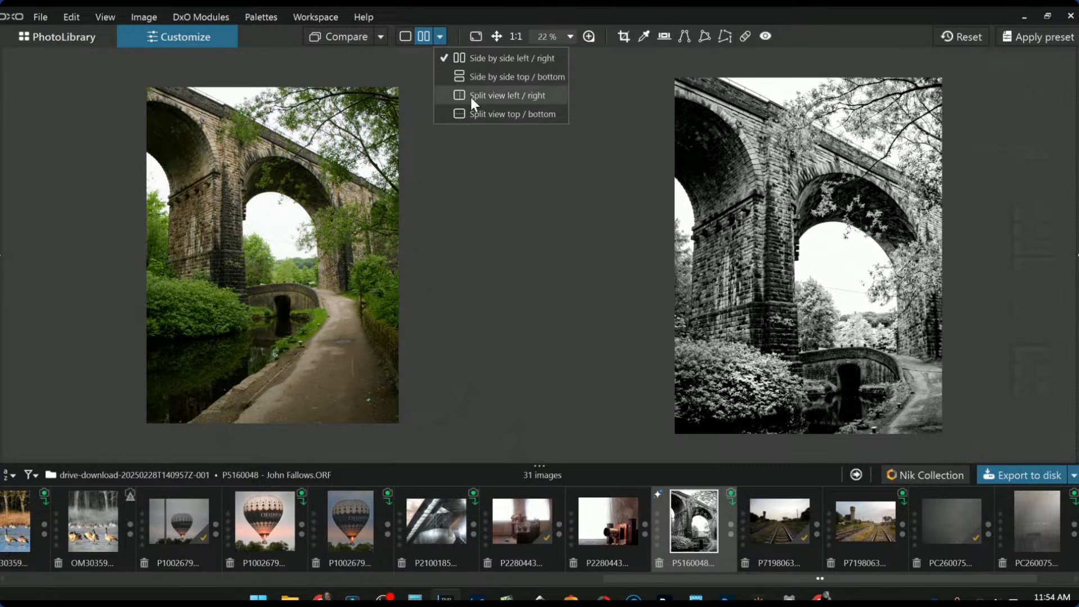
left_click(470, 96)
left_click_drag(93, 261, 287, 279)
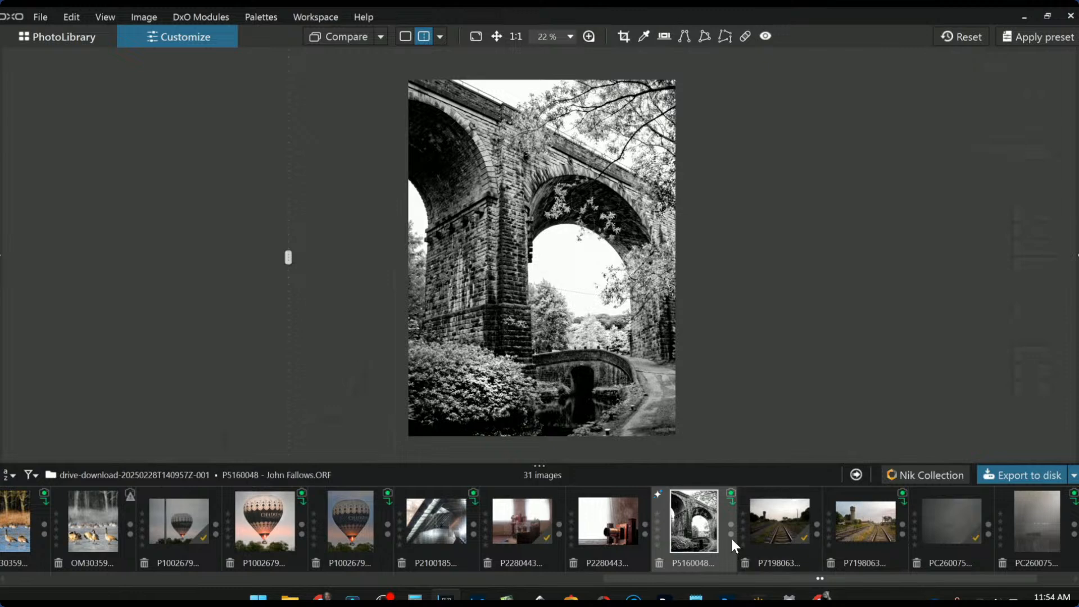
scroll(730, 538, "up", 5)
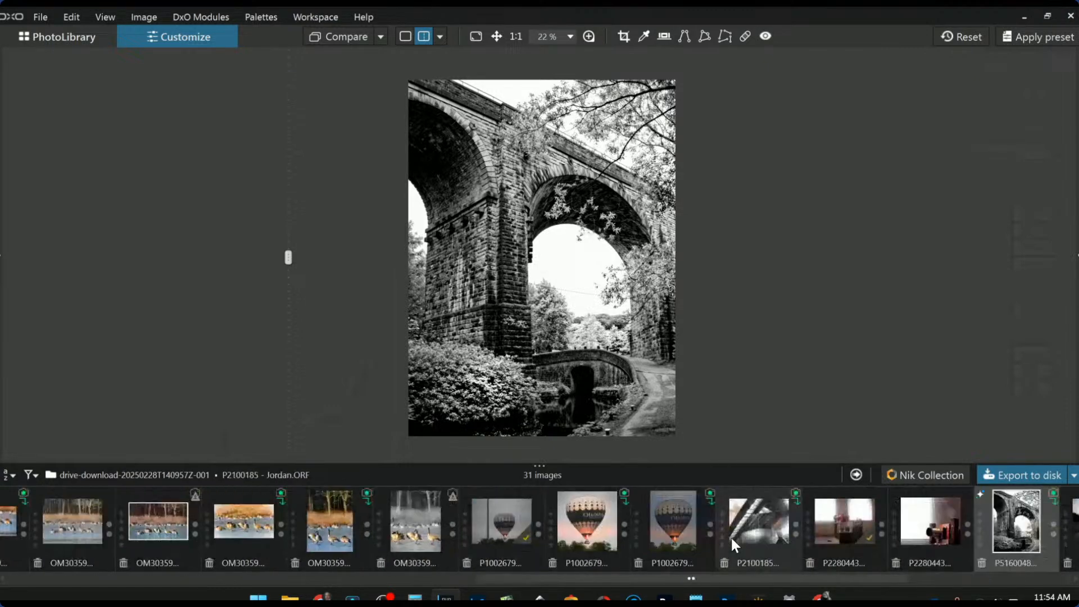
scroll(731, 538, "up", 8)
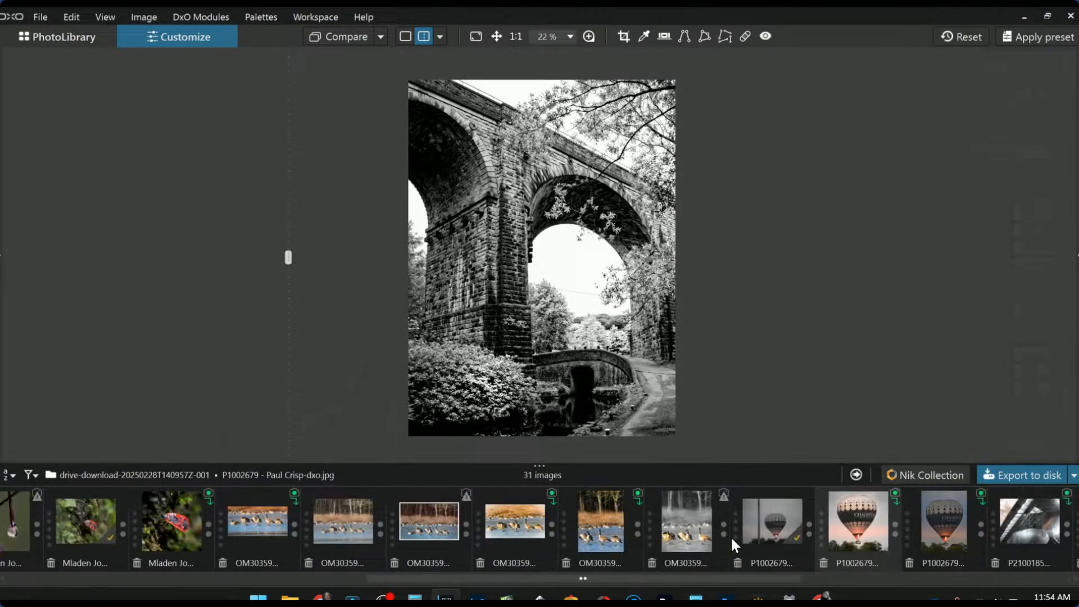
scroll(730, 538, "up", 7)
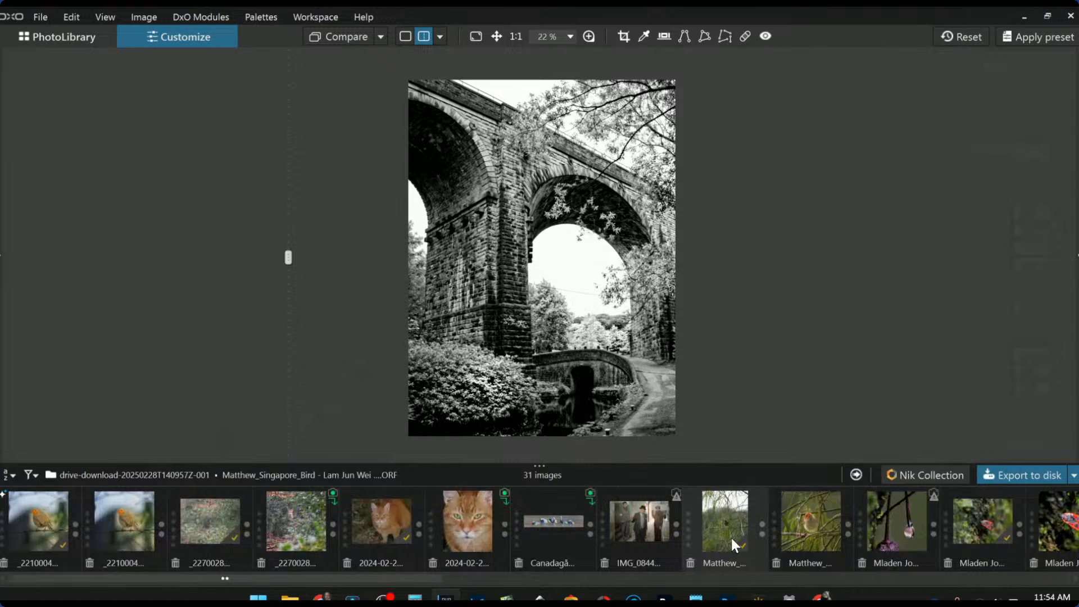
scroll(730, 537, "down", 12)
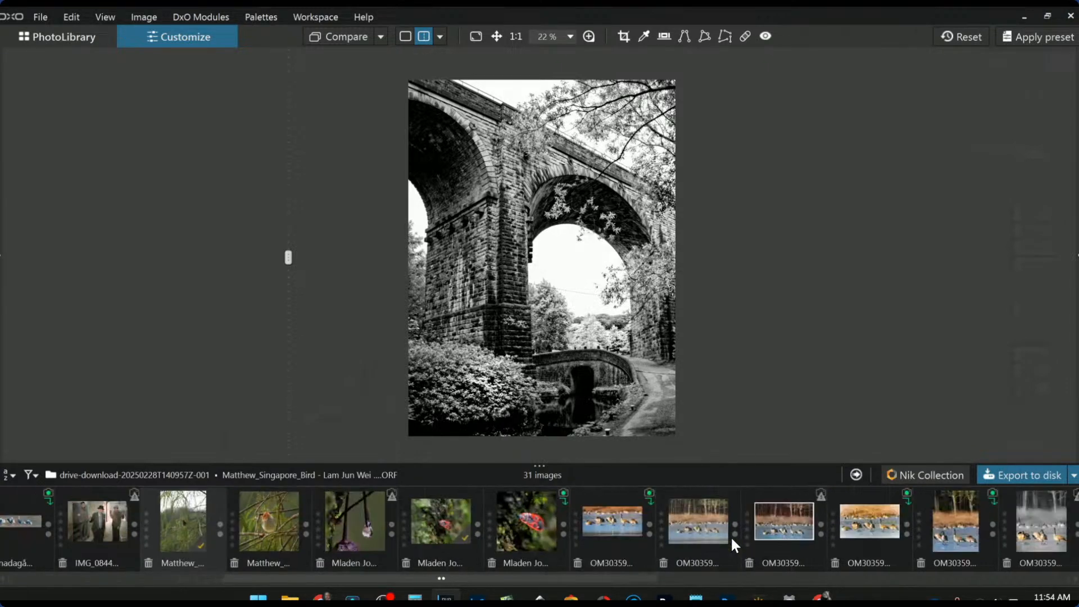